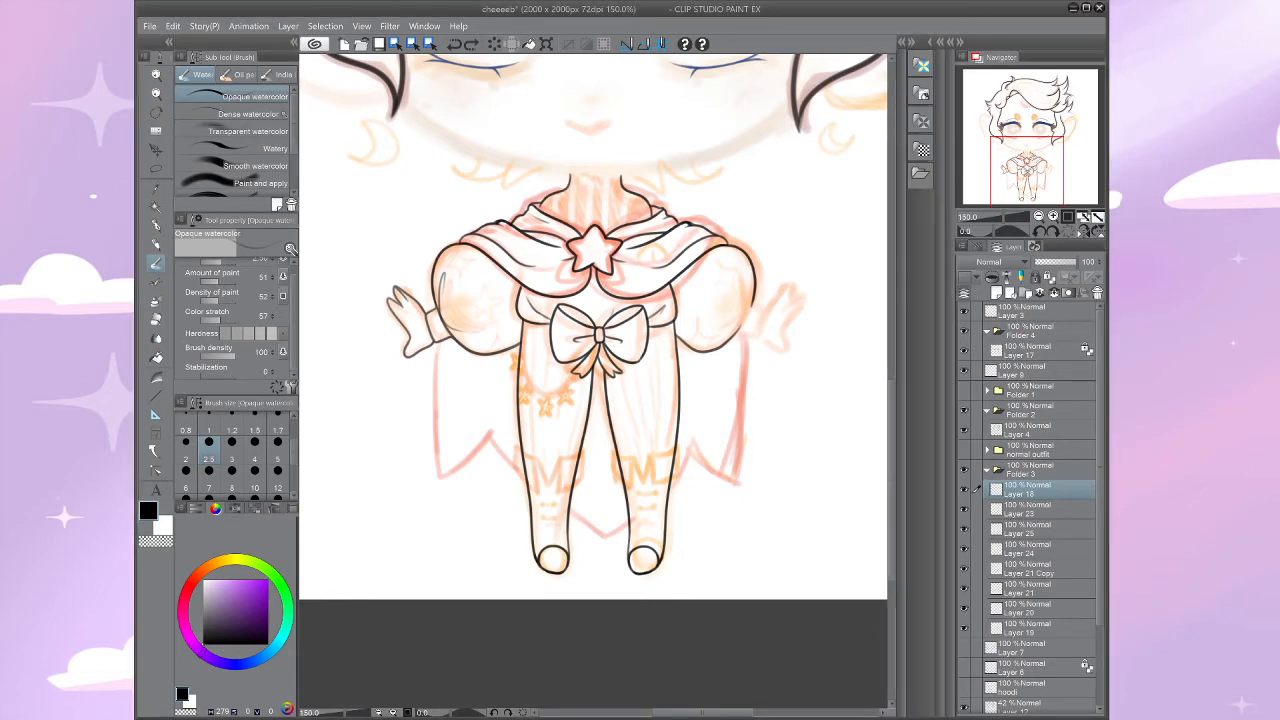
{"action": "left_click_drag", "start_coordinate": [595, 300], "coordinate": [561, 447]}
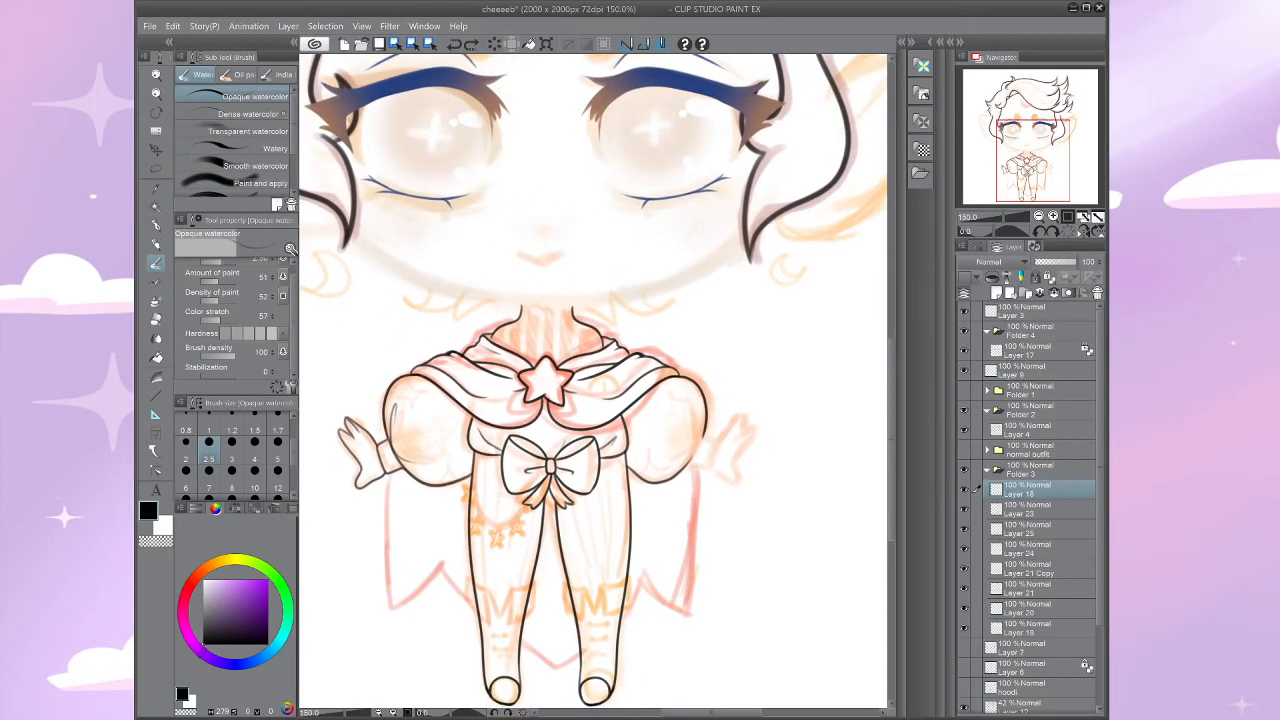
{"action": "key", "text": "ctrl+plus"}
{"action": "left_click_drag", "start_coordinate": [595, 380], "coordinate": [515, 325]}
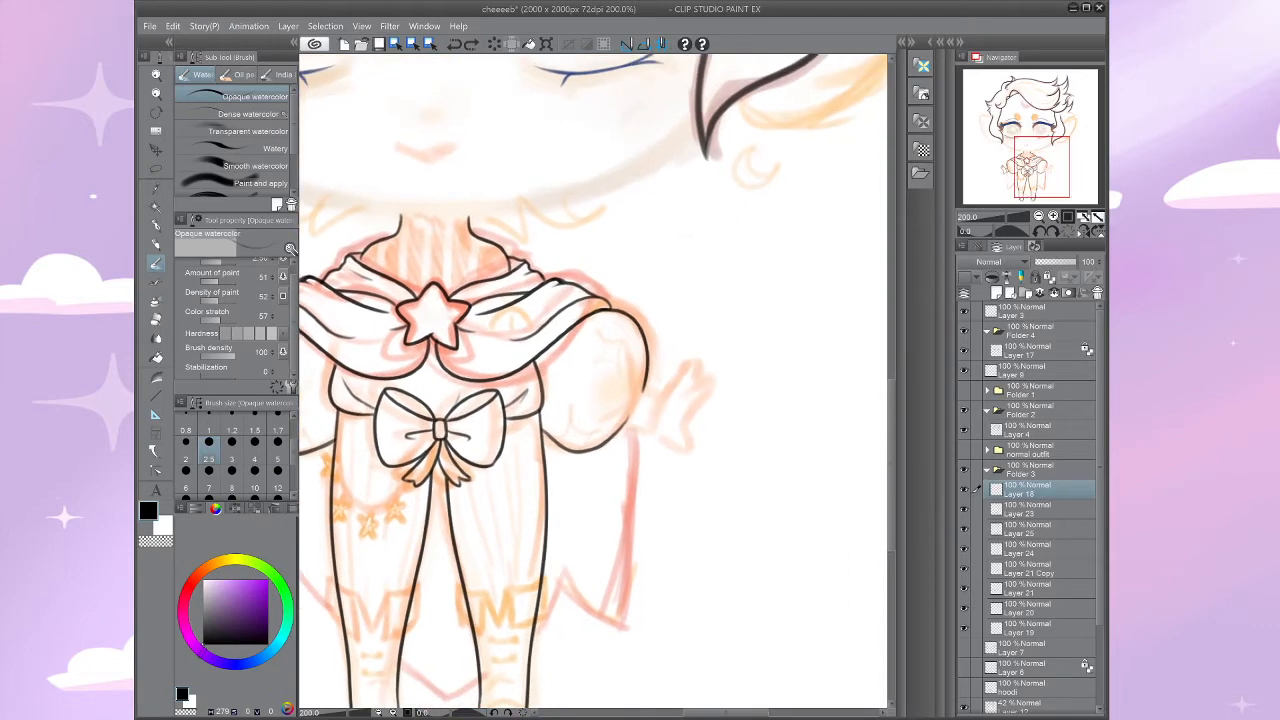
{"action": "left_click_drag", "start_coordinate": [686, 437], "coordinate": [770, 430]}
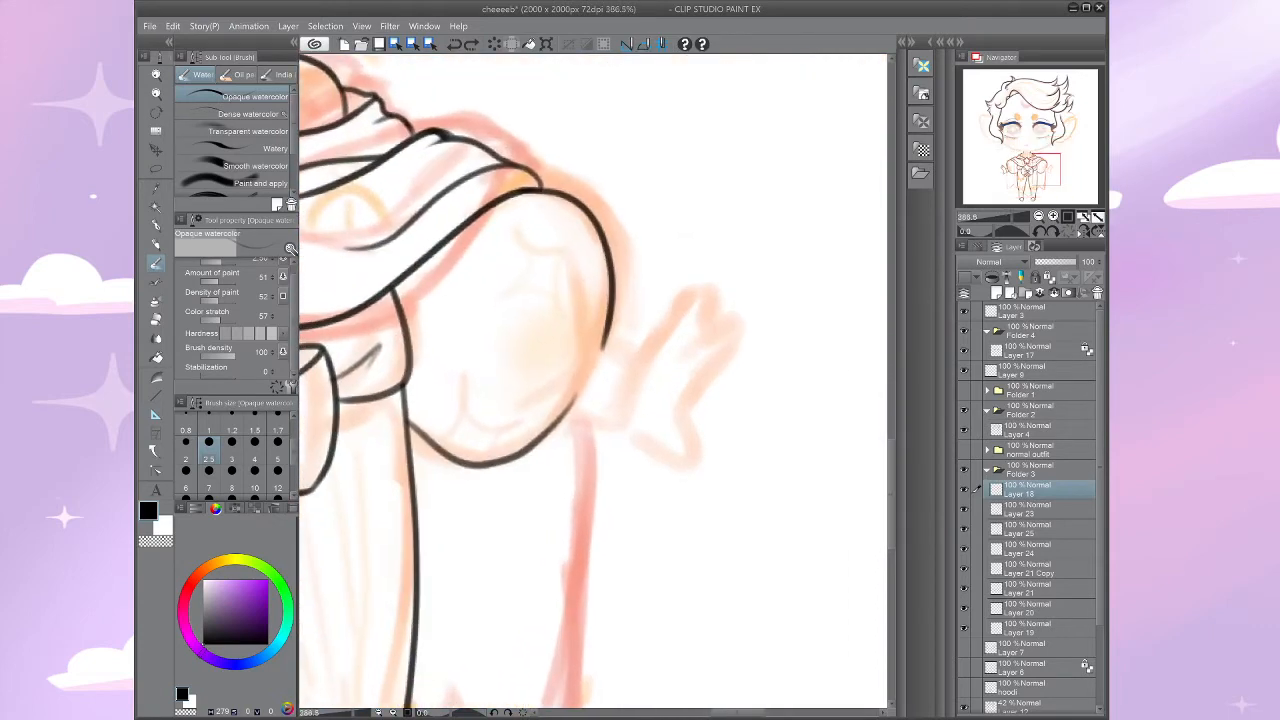
{"action": "key", "text": "ctrl+z"}
{"action": "key", "text": "ctrl+y"}
{"action": "mouse_move", "coordinate": [608, 333]}
{"action": "left_mouse_down"}
{"action": "mouse_move", "coordinate": [636, 351]}
{"action": "mouse_move", "coordinate": [614, 345]}
{"action": "mouse_move", "coordinate": [636, 354]}
{"action": "mouse_move", "coordinate": [617, 421]}
{"action": "left_mouse_up"}
{"action": "key", "text": "ctrl+z"}
{"action": "key", "text": "ctrl+z"}
{"action": "key", "text": "ctrl+z"}
Step: Close the gap in the right-hand puffed sleeve's outline and ink the wrist cuff beside it, with stabilization at 100
{"action": "mouse_move", "coordinate": [606, 330]}
{"action": "left_mouse_down"}
{"action": "mouse_move", "coordinate": [586, 382]}
{"action": "mouse_move", "coordinate": [750, 400]}
{"action": "left_mouse_up"}
{"action": "mouse_move", "coordinate": [600, 400]}
{"action": "left_mouse_down"}
{"action": "mouse_move", "coordinate": [721, 434]}
{"action": "mouse_move", "coordinate": [469, 434]}
{"action": "mouse_move", "coordinate": [500, 370]}
{"action": "left_mouse_up"}
{"action": "left_click_drag", "start_coordinate": [660, 292], "coordinate": [612, 370]}
Step: Ink a first outline of the hand beyond the right-hand cuff, with thumb and fingers following the sketch
{"action": "mouse_move", "coordinate": [658, 304]}
{"action": "left_mouse_down"}
{"action": "mouse_move", "coordinate": [687, 313]}
{"action": "mouse_move", "coordinate": [654, 377]}
{"action": "mouse_move", "coordinate": [709, 285]}
{"action": "mouse_move", "coordinate": [756, 244]}
{"action": "mouse_move", "coordinate": [741, 297]}
{"action": "left_mouse_up"}
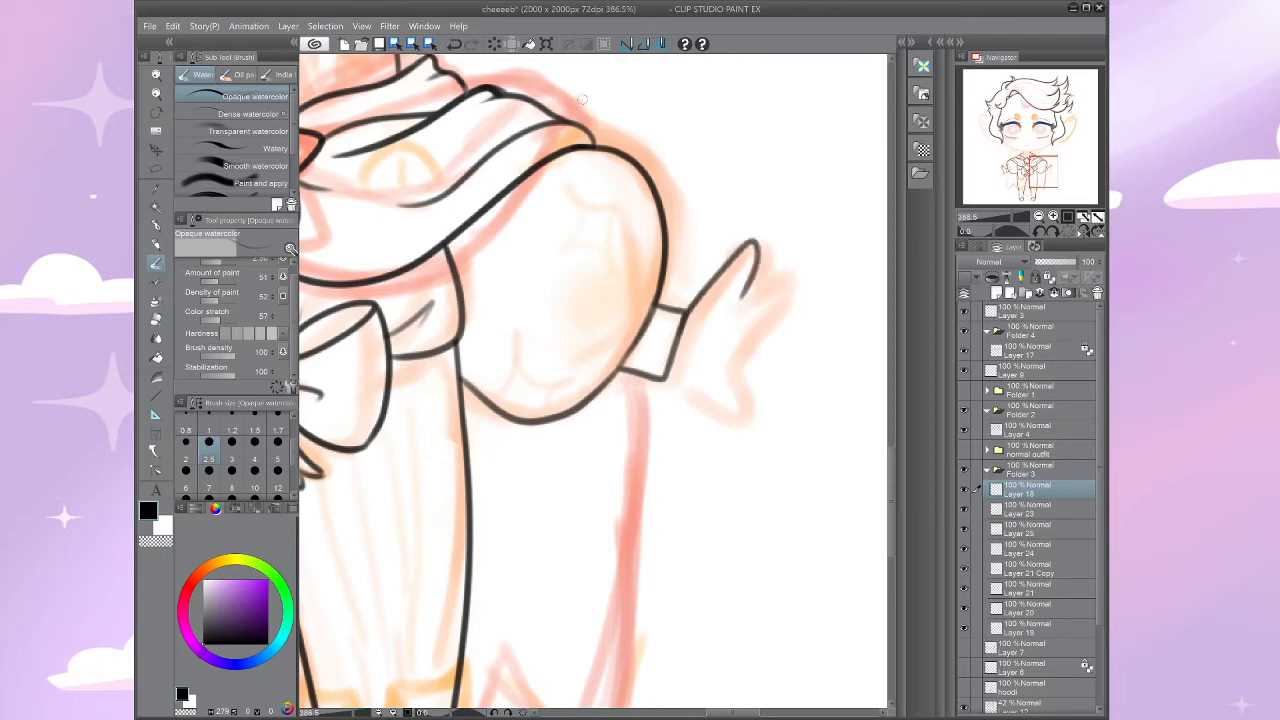
{"action": "key", "text": "ctrl+z"}
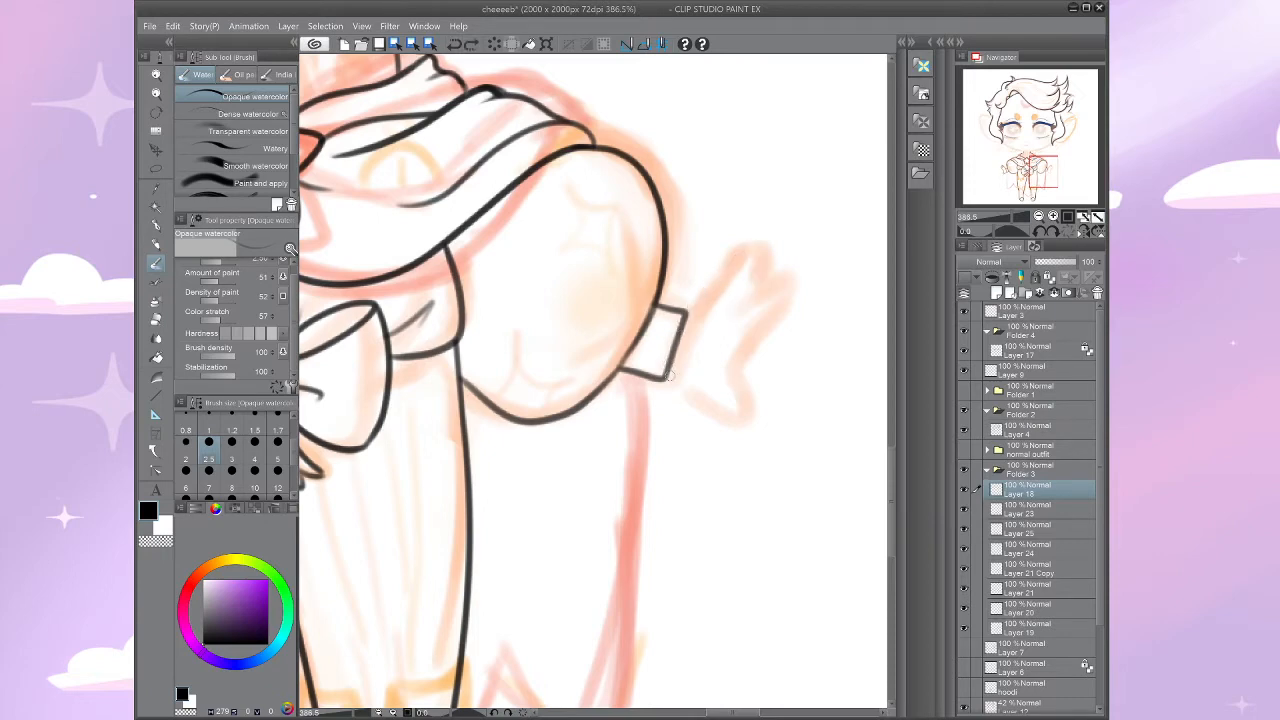
{"action": "mouse_move", "coordinate": [671, 375]}
{"action": "left_mouse_down"}
{"action": "mouse_move", "coordinate": [731, 382]}
{"action": "mouse_move", "coordinate": [791, 283]}
{"action": "mouse_move", "coordinate": [733, 306]}
{"action": "mouse_move", "coordinate": [722, 281]}
{"action": "mouse_move", "coordinate": [744, 256]}
{"action": "mouse_move", "coordinate": [760, 289]}
{"action": "left_mouse_up"}
{"action": "key", "text": "ctrl+z"}
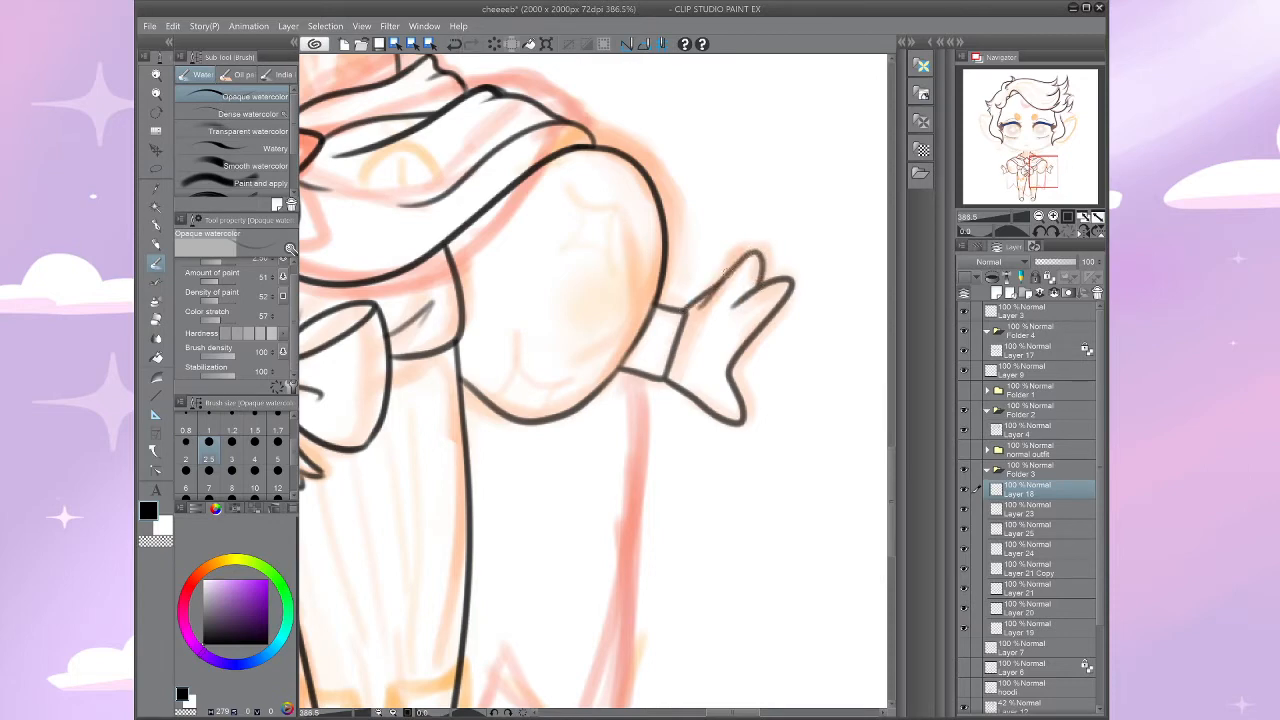
Step: Redraw the right-hand hand's uppermost finger with a more pointed tip and a short inner line
{"action": "scroll", "coordinate": [727, 271], "scroll_direction": "down", "scroll_amount": 5}
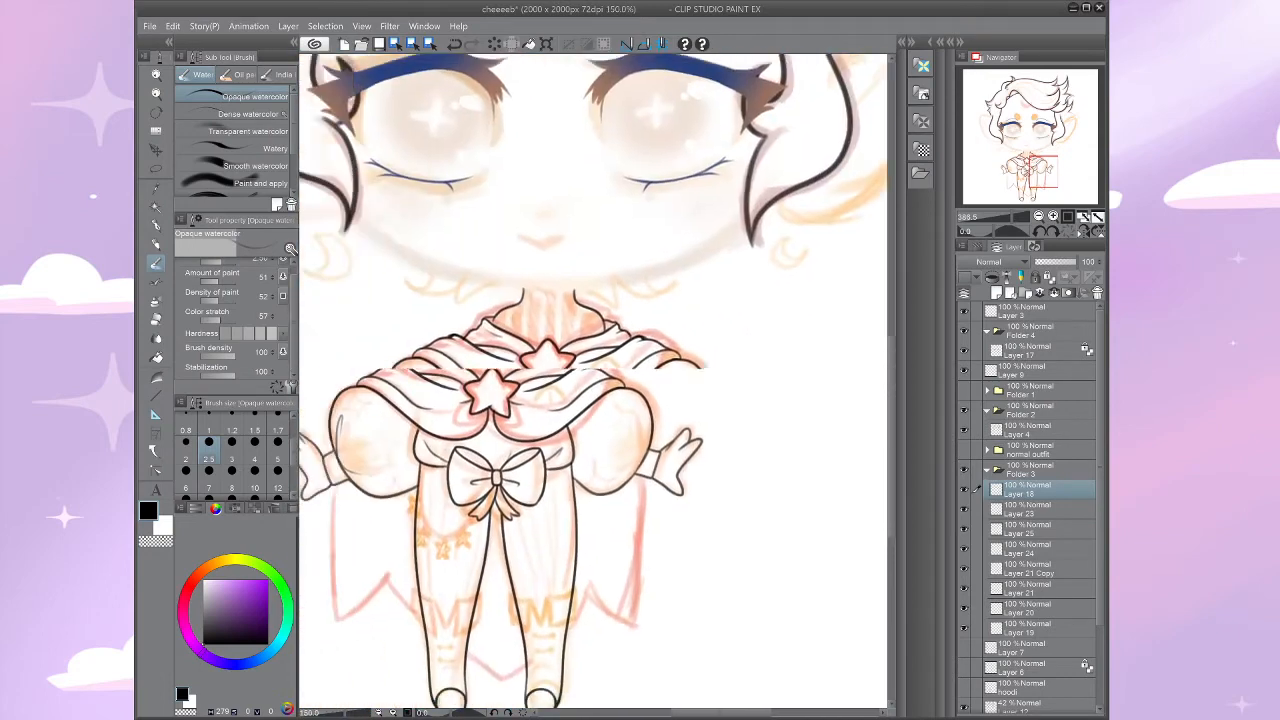
{"action": "left_click_drag", "start_coordinate": [680, 330], "coordinate": [459, 360]}
{"action": "mouse_move", "coordinate": [700, 300]}
{"action": "left_mouse_down"}
{"action": "mouse_move", "coordinate": [716, 353]}
{"action": "mouse_move", "coordinate": [702, 350]}
{"action": "mouse_move", "coordinate": [700, 320]}
{"action": "left_mouse_up"}
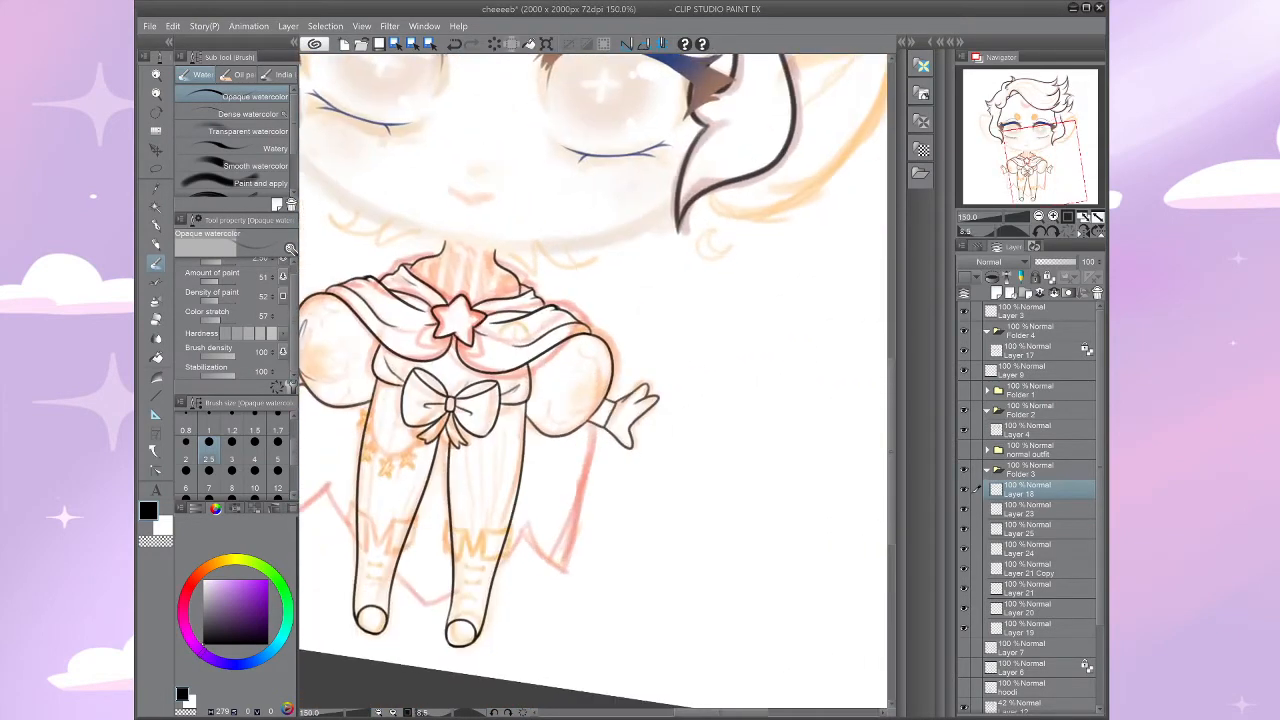
{"action": "scroll", "coordinate": [657, 393], "scroll_direction": "up", "scroll_amount": 3}
{"action": "left_click_drag", "start_coordinate": [680, 400], "coordinate": [672, 385]}
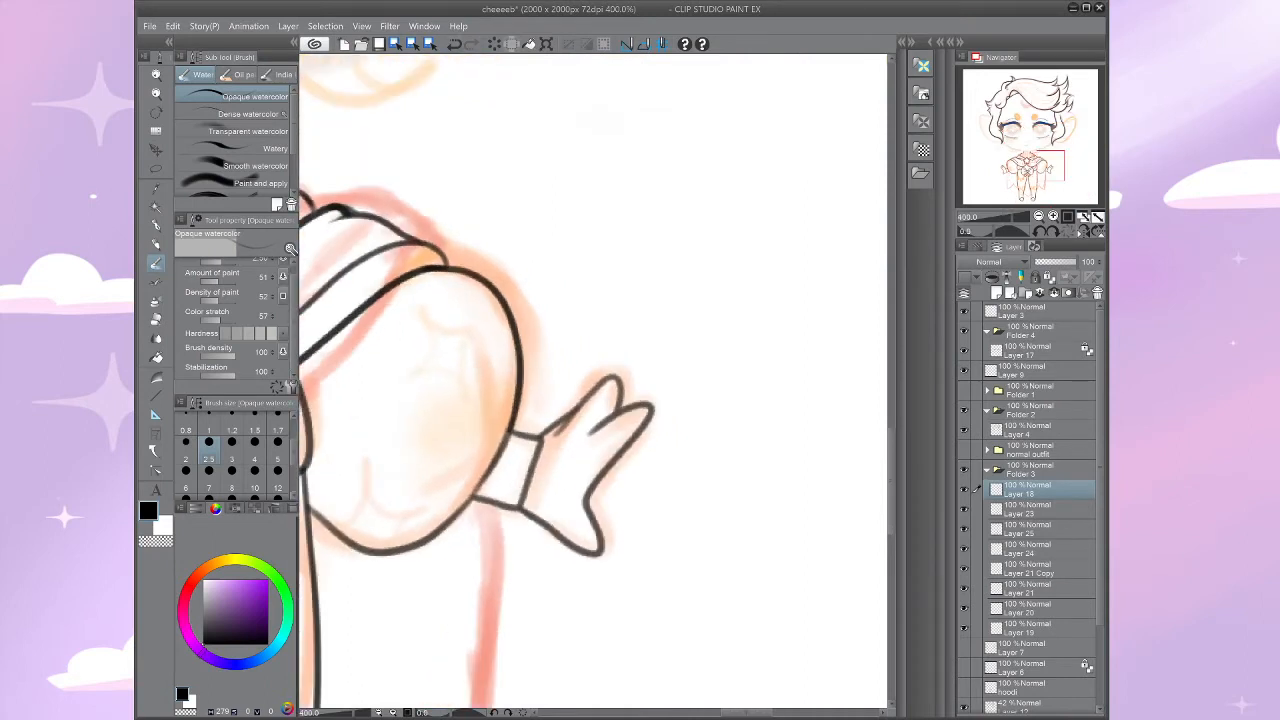
{"action": "key", "text": "ctrl+z"}
{"action": "key", "text": "ctrl+z"}
{"action": "mouse_move", "coordinate": [542, 438]}
{"action": "left_mouse_down"}
{"action": "mouse_move", "coordinate": [622, 372]}
{"action": "mouse_move", "coordinate": [614, 408]}
{"action": "left_mouse_up"}
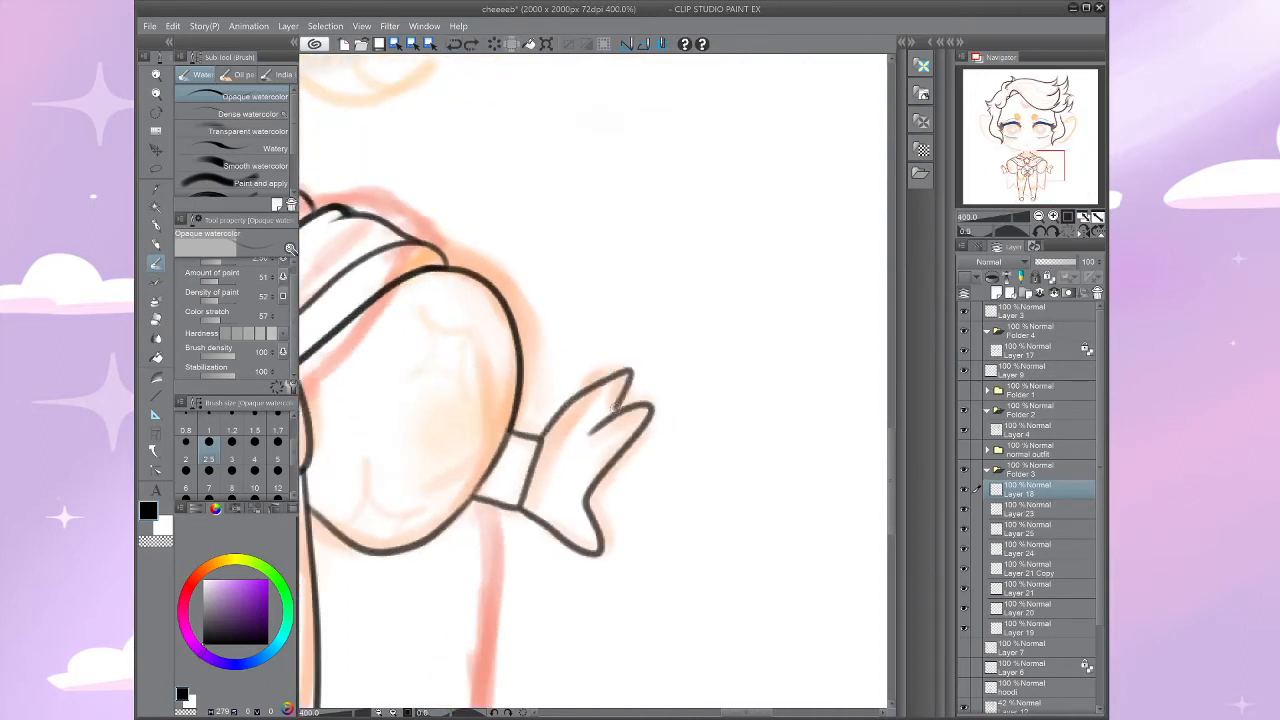
{"action": "key", "text": "ctrl+z"}
{"action": "mouse_move", "coordinate": [540, 440]}
{"action": "left_mouse_down"}
{"action": "mouse_move", "coordinate": [627, 378]}
{"action": "mouse_move", "coordinate": [613, 415]}
{"action": "mouse_move", "coordinate": [585, 425]}
{"action": "mouse_move", "coordinate": [592, 375]}
{"action": "left_mouse_up"}
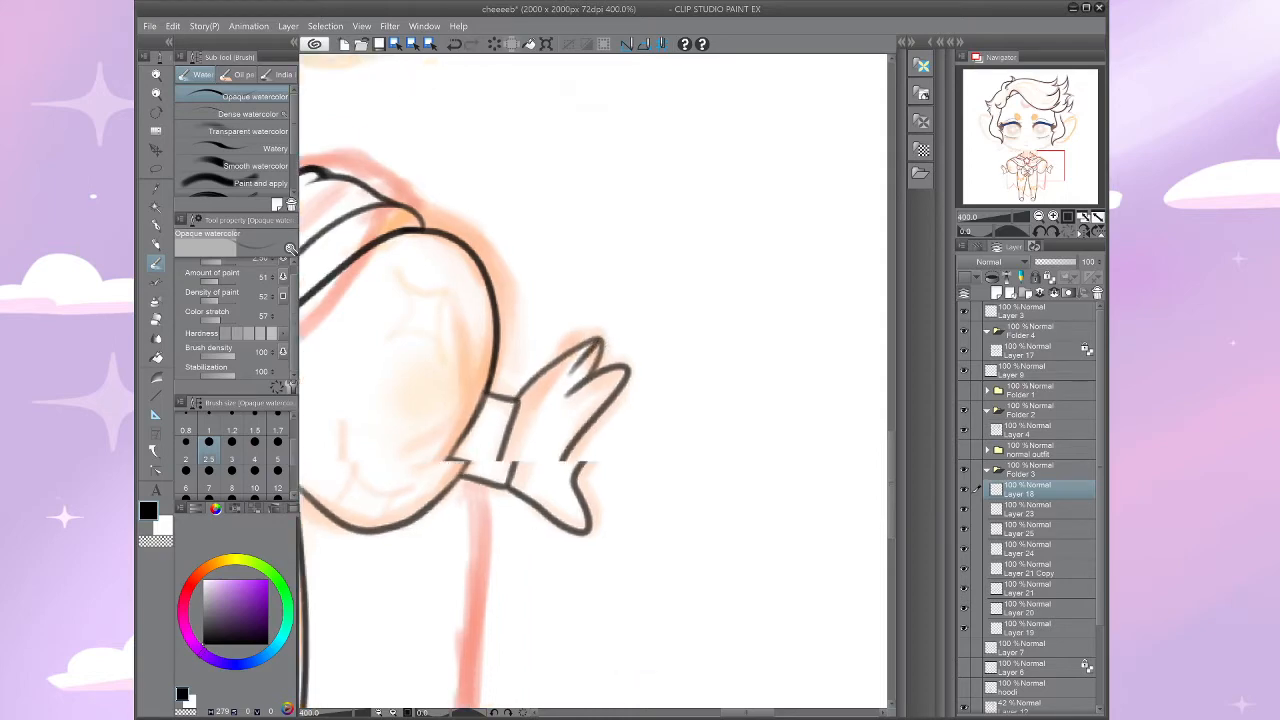
Step: Check the hand against the whole figure and undo its outline back to the bare cuff
{"action": "key", "text": "ctrl+minus"}
{"action": "key", "text": "ctrl+minus"}
{"action": "key", "text": "ctrl+minus"}
{"action": "key", "text": "ctrl+minus"}
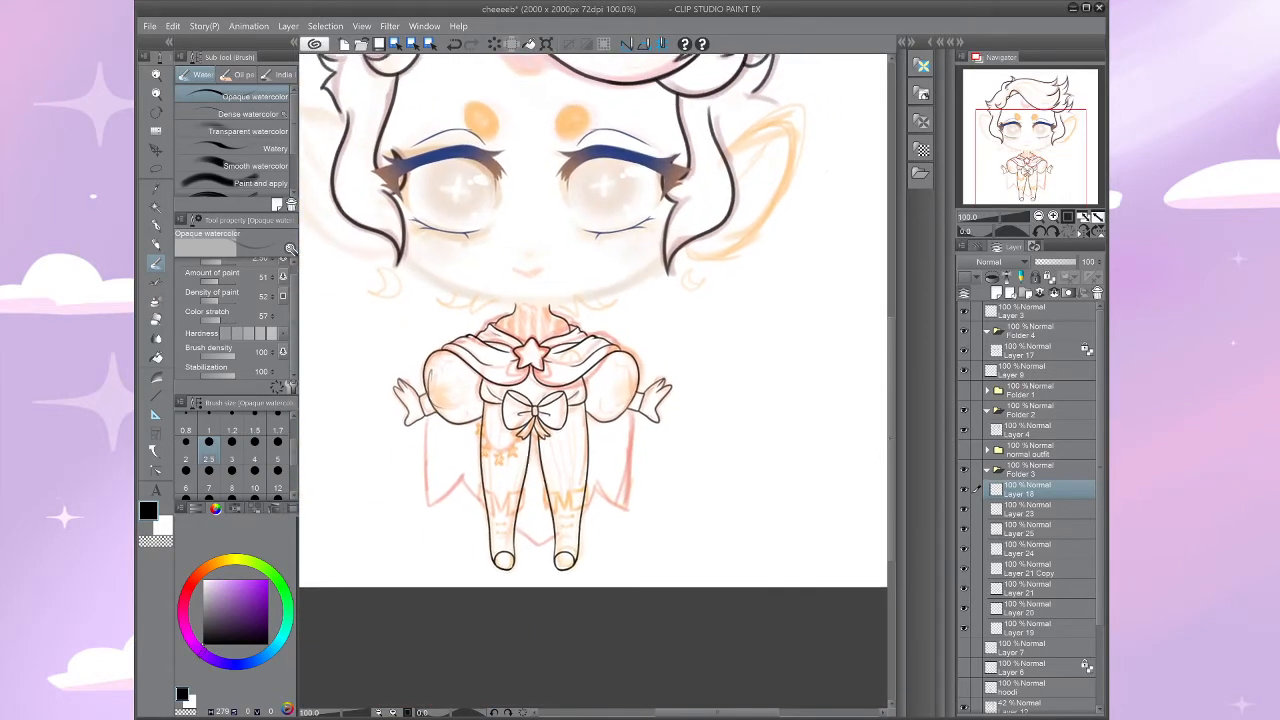
{"action": "scroll", "coordinate": [700, 400], "scroll_direction": "up", "scroll_amount": 3}
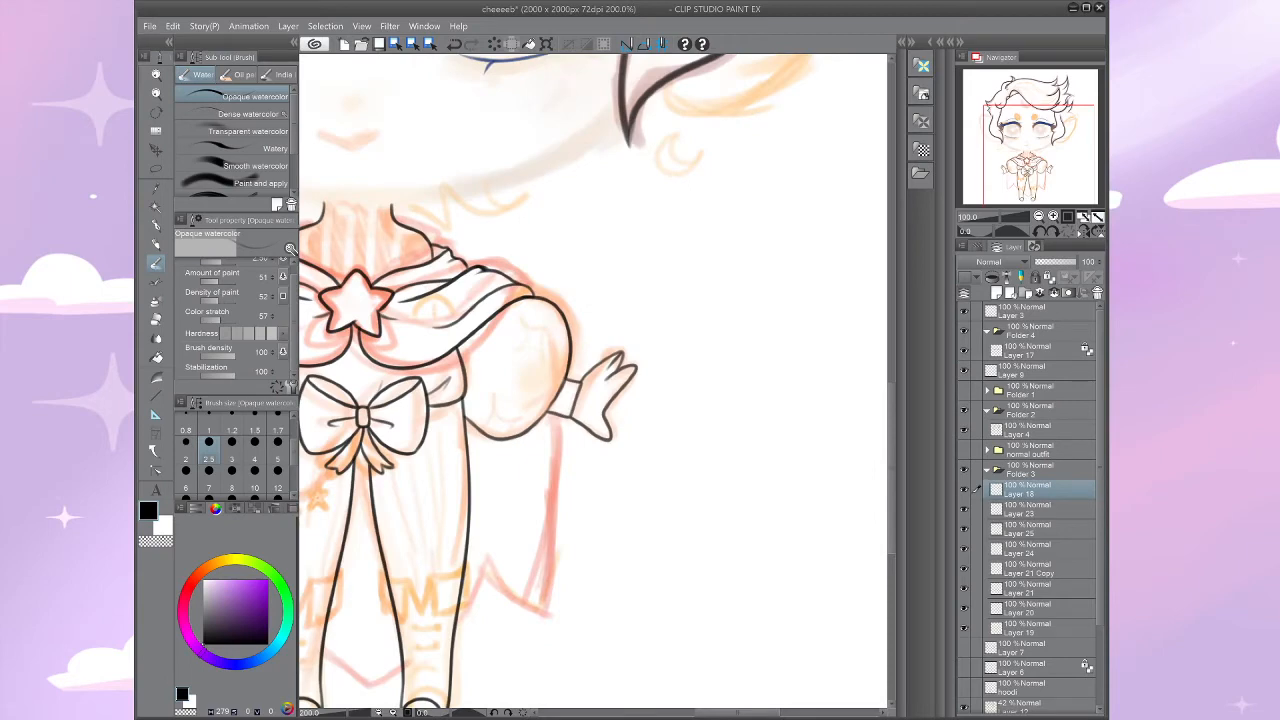
{"action": "scroll", "coordinate": [648, 407], "scroll_direction": "up", "scroll_amount": 3}
{"action": "key", "text": "ctrl+z"}
{"action": "key", "text": "ctrl+z"}
{"action": "key", "text": "ctrl+z"}
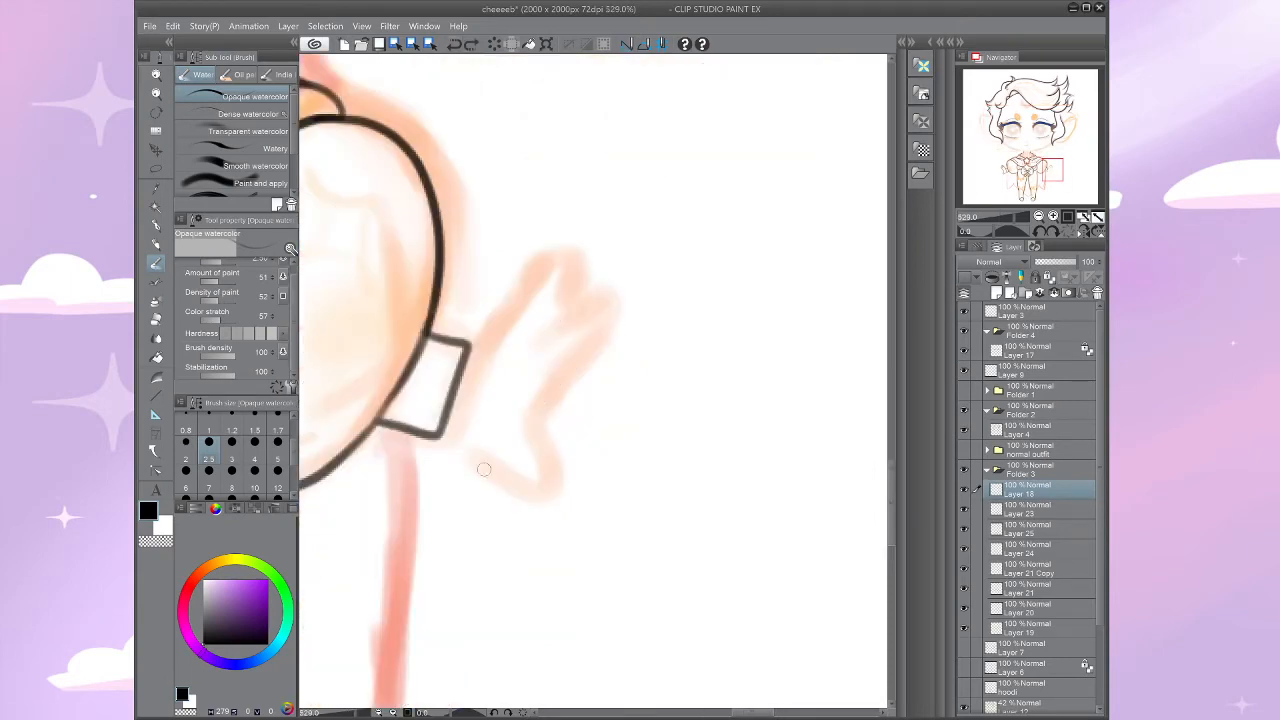
Step: Ink the hand again from the cuff, outlining the thumb, the palm edge and the pointed fingers
{"action": "mouse_move", "coordinate": [440, 435]}
{"action": "left_mouse_down"}
{"action": "mouse_move", "coordinate": [540, 498]}
{"action": "mouse_move", "coordinate": [521, 433]}
{"action": "mouse_move", "coordinate": [610, 310]}
{"action": "mouse_move", "coordinate": [542, 333]}
{"action": "left_mouse_up"}
{"action": "mouse_move", "coordinate": [467, 346]}
{"action": "left_mouse_down"}
{"action": "mouse_move", "coordinate": [567, 268]}
{"action": "mouse_move", "coordinate": [548, 292]}
{"action": "mouse_move", "coordinate": [574, 284]}
{"action": "mouse_move", "coordinate": [542, 335]}
{"action": "mouse_move", "coordinate": [609, 234]}
{"action": "left_mouse_up"}
{"action": "scroll", "coordinate": [542, 335], "scroll_direction": "down", "scroll_amount": 1}
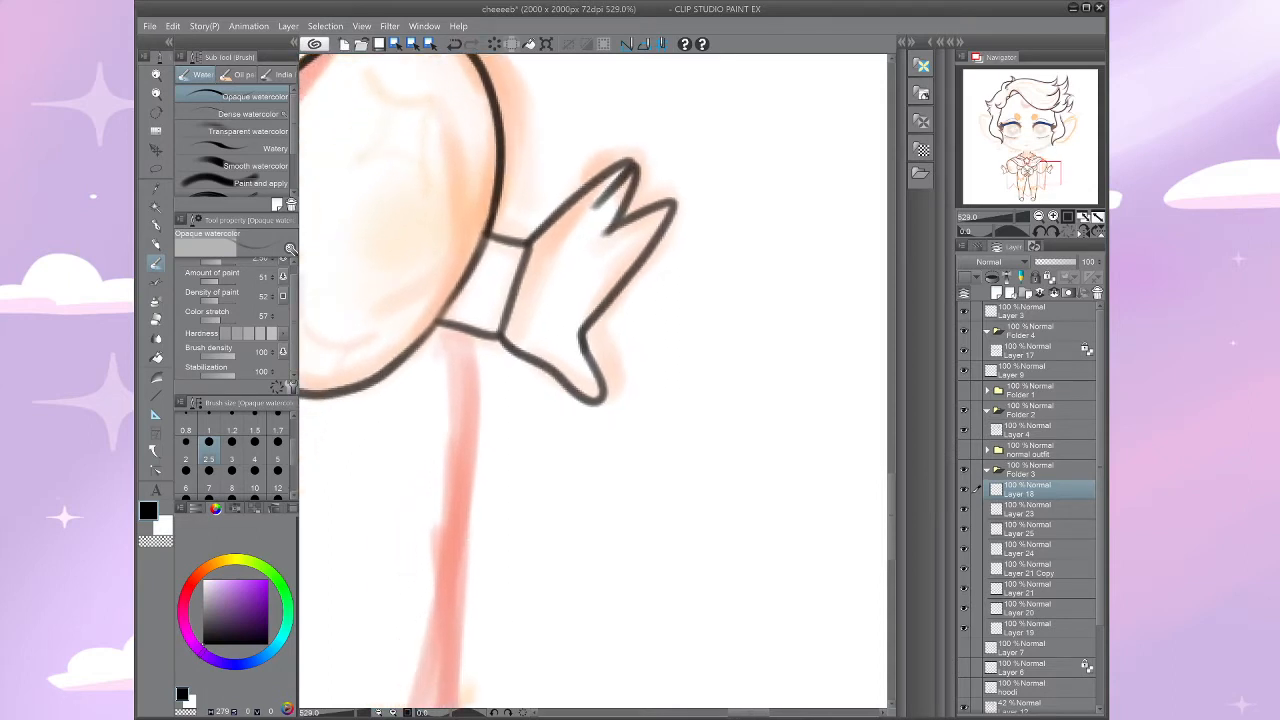
Step: Undo the hand's uppermost finger and erase the upper edge and tip of the lower finger
{"action": "scroll", "coordinate": [592, 380], "scroll_direction": "down", "scroll_amount": 8}
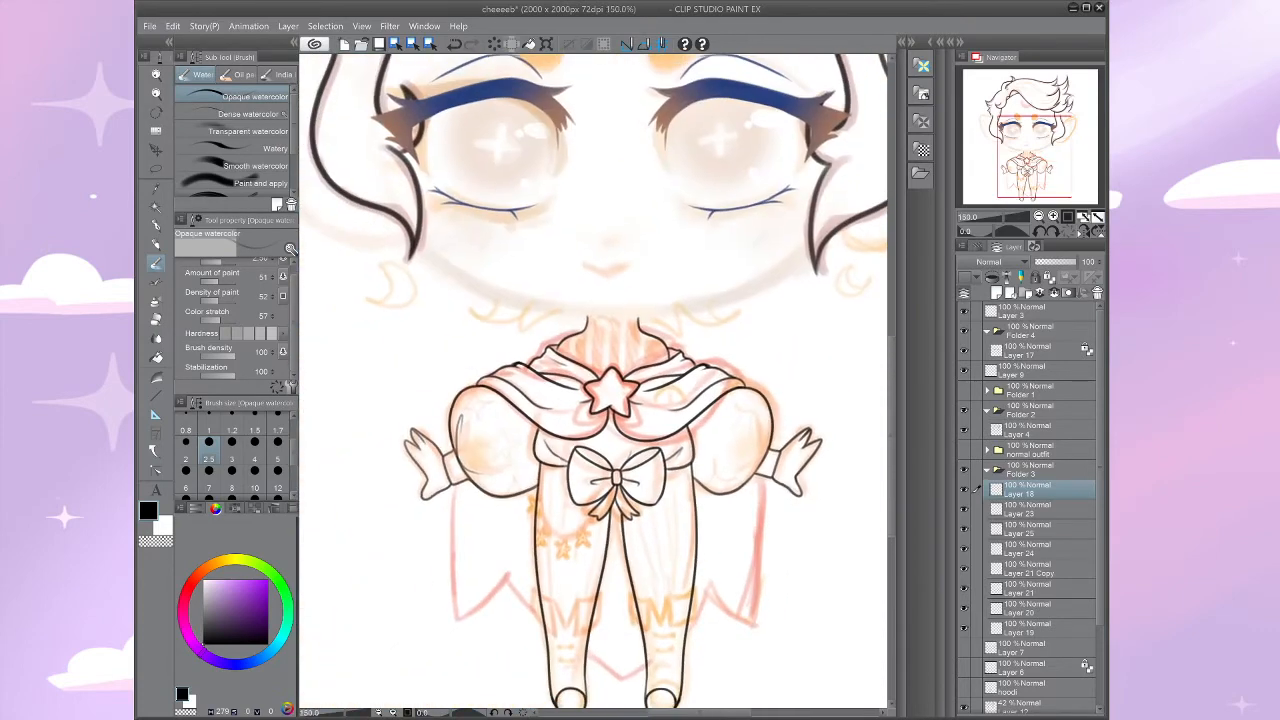
{"action": "scroll", "coordinate": [376, 610], "scroll_direction": "down", "scroll_amount": 2}
{"action": "scroll", "coordinate": [544, 620], "scroll_direction": "up", "scroll_amount": 2}
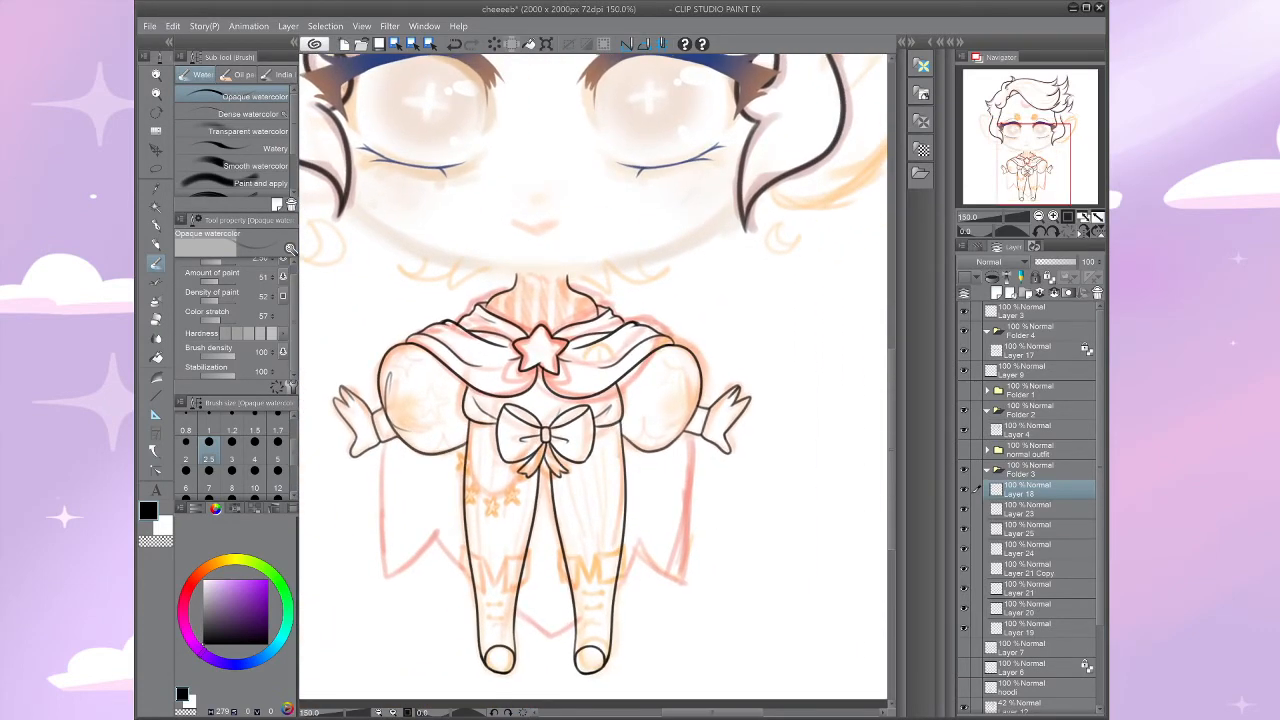
{"action": "scroll", "coordinate": [592, 376], "scroll_direction": "down", "scroll_amount": 3}
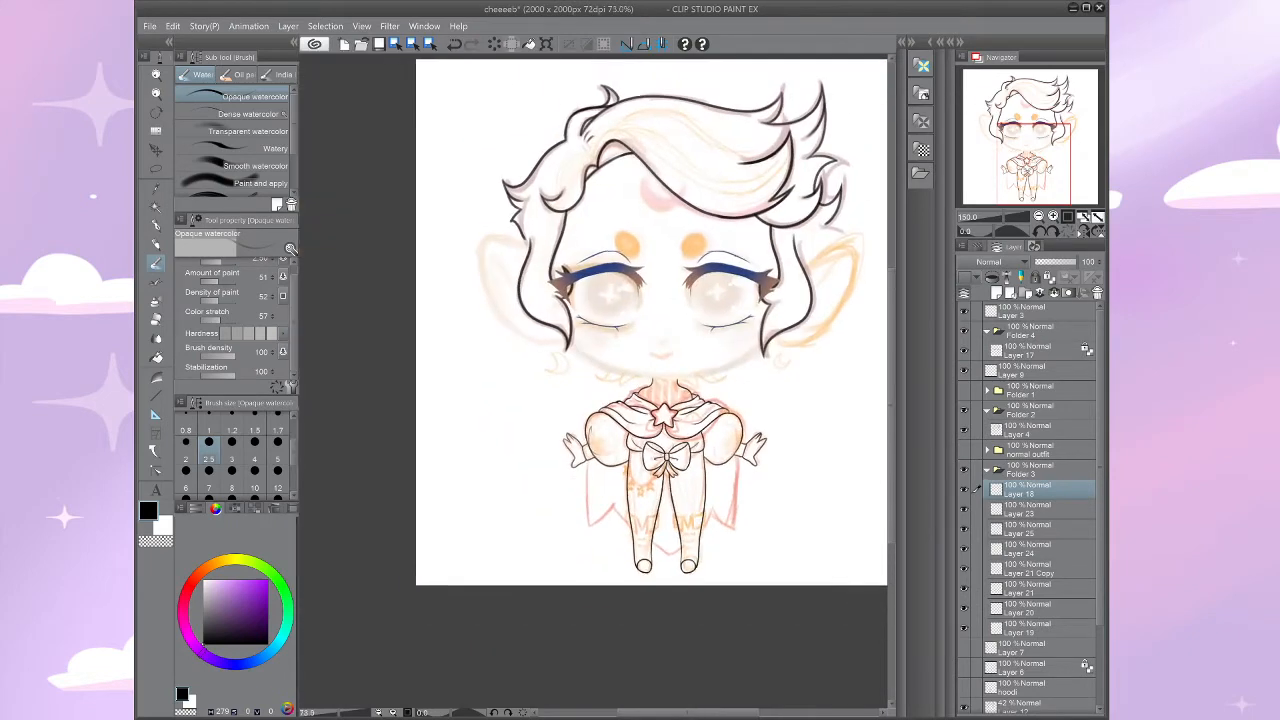
{"action": "scroll", "coordinate": [592, 376], "scroll_direction": "up", "scroll_amount": 2}
{"action": "scroll", "coordinate": [592, 380], "scroll_direction": "up", "scroll_amount": 3}
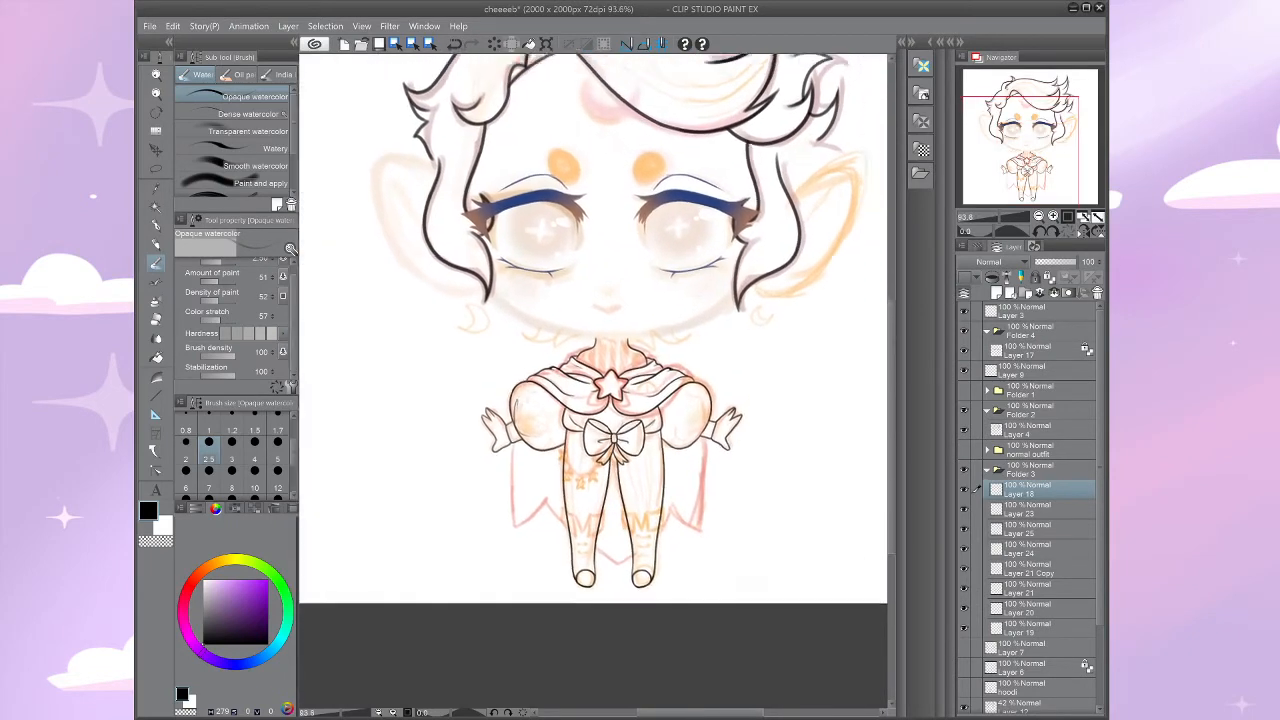
{"action": "scroll", "coordinate": [700, 420], "scroll_direction": "up", "scroll_amount": 5}
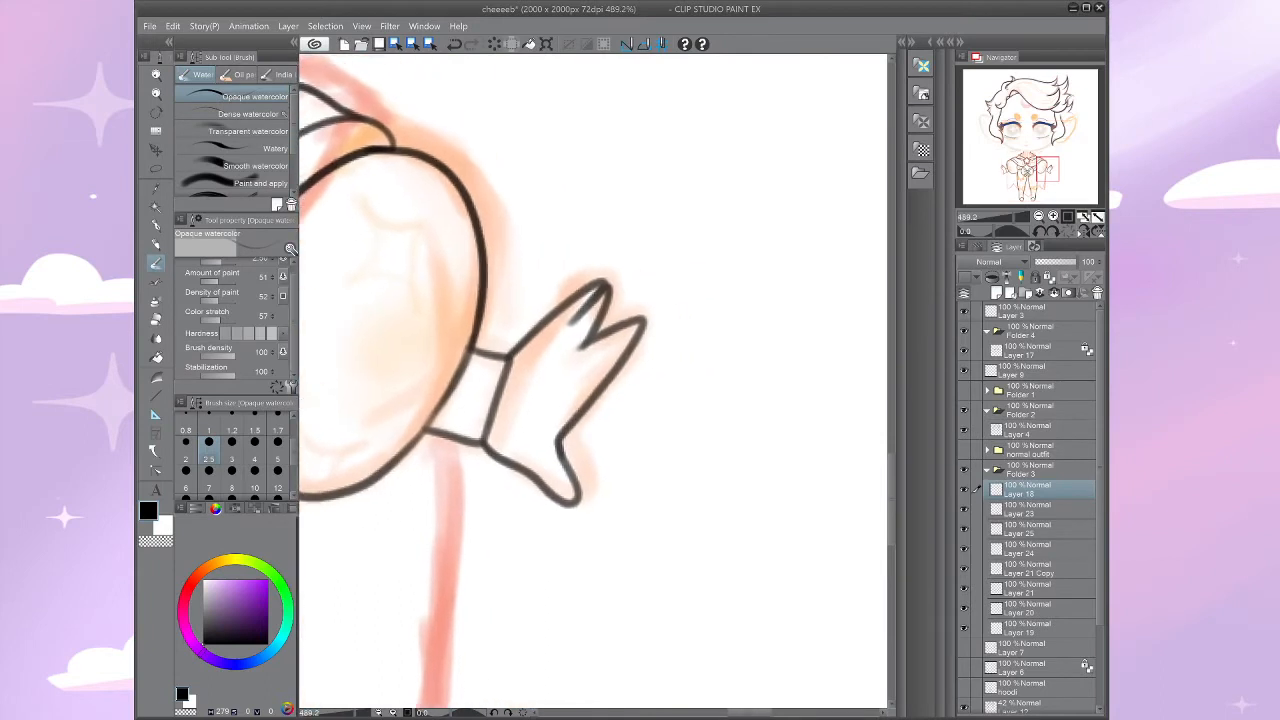
{"action": "left_click", "coordinate": [454, 44]}
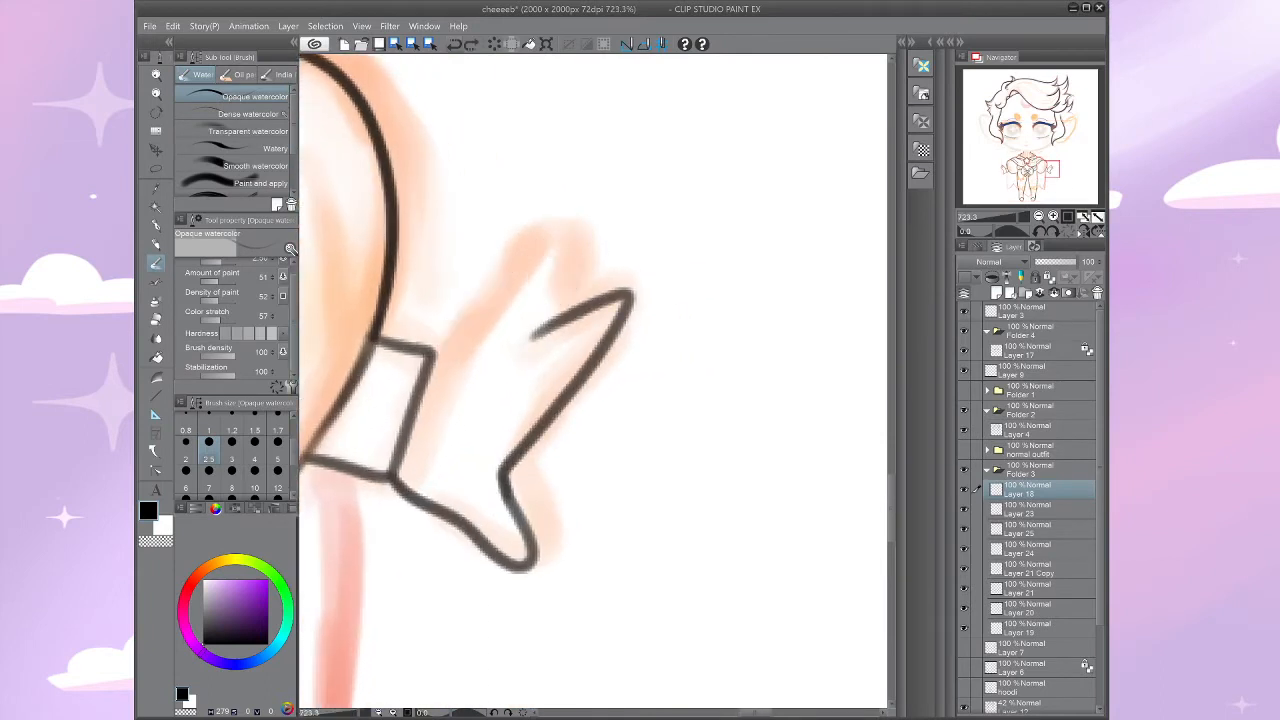
{"action": "key", "text": "e"}
{"action": "left_click_drag", "start_coordinate": [530, 334], "coordinate": [630, 296]}
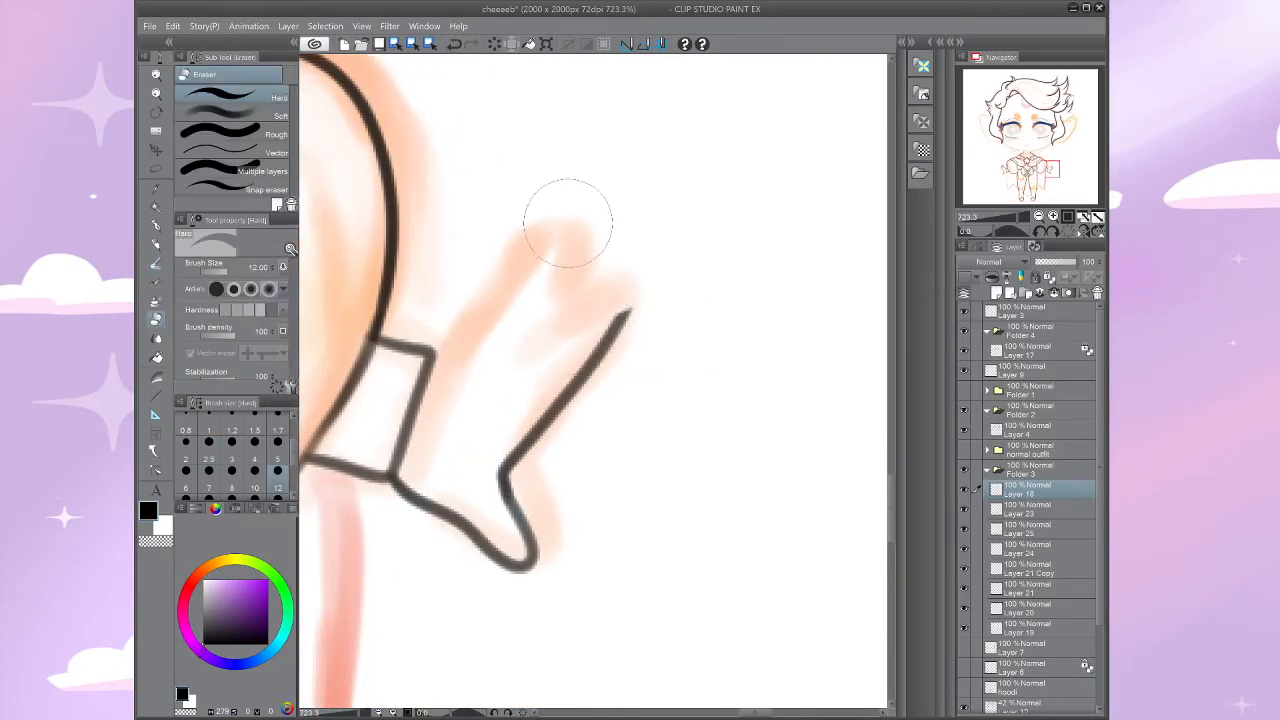
Step: Ink the lower finger with a longer tip and connect the uppermost finger back to the cuff
{"action": "key", "text": "b"}
{"action": "mouse_move", "coordinate": [531, 343]}
{"action": "left_mouse_down"}
{"action": "mouse_move", "coordinate": [648, 261]}
{"action": "mouse_move", "coordinate": [632, 318]}
{"action": "left_mouse_up"}
{"action": "mouse_move", "coordinate": [432, 345]}
{"action": "left_mouse_down"}
{"action": "mouse_move", "coordinate": [552, 220]}
{"action": "mouse_move", "coordinate": [574, 248]}
{"action": "mouse_move", "coordinate": [541, 279]}
{"action": "left_mouse_up"}
{"action": "left_click", "coordinate": [454, 44]}
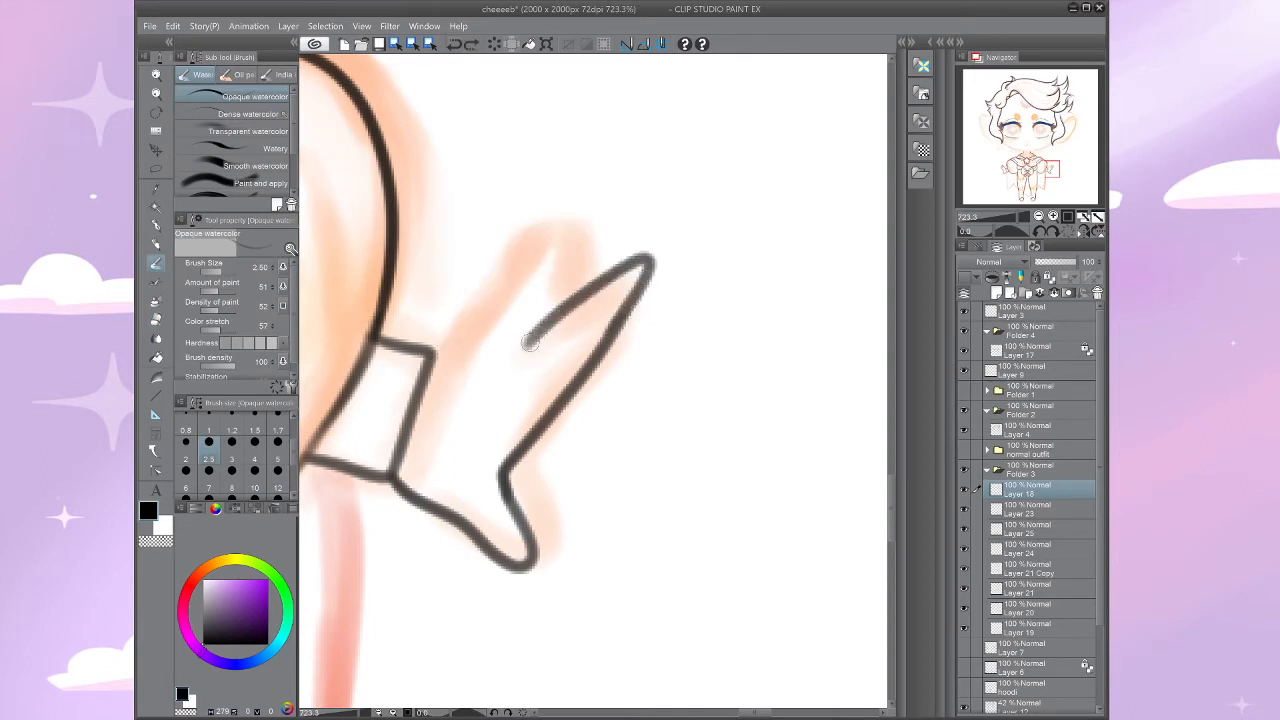
{"action": "mouse_move", "coordinate": [530, 340]}
{"action": "left_mouse_down"}
{"action": "mouse_move", "coordinate": [572, 221]}
{"action": "mouse_move", "coordinate": [525, 245]}
{"action": "mouse_move", "coordinate": [432, 350]}
{"action": "left_mouse_up"}
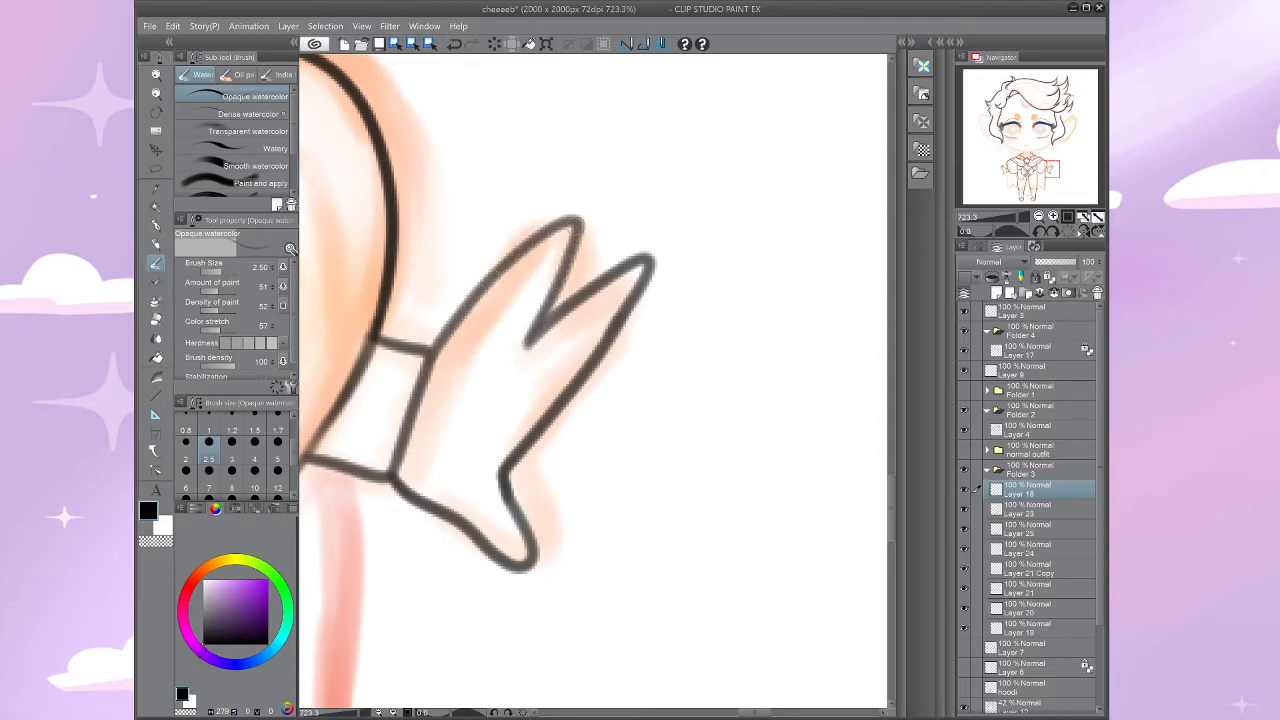
{"action": "mouse_move", "coordinate": [575, 220]}
{"action": "left_mouse_down"}
{"action": "mouse_move", "coordinate": [507, 300]}
{"action": "mouse_move", "coordinate": [655, 269]}
{"action": "left_mouse_up"}
Step: Redraw the uppermost finger slightly longer and add a short inner line from its tip to separate the fingers
{"action": "scroll", "coordinate": [507, 300], "scroll_direction": "down", "scroll_amount": 8}
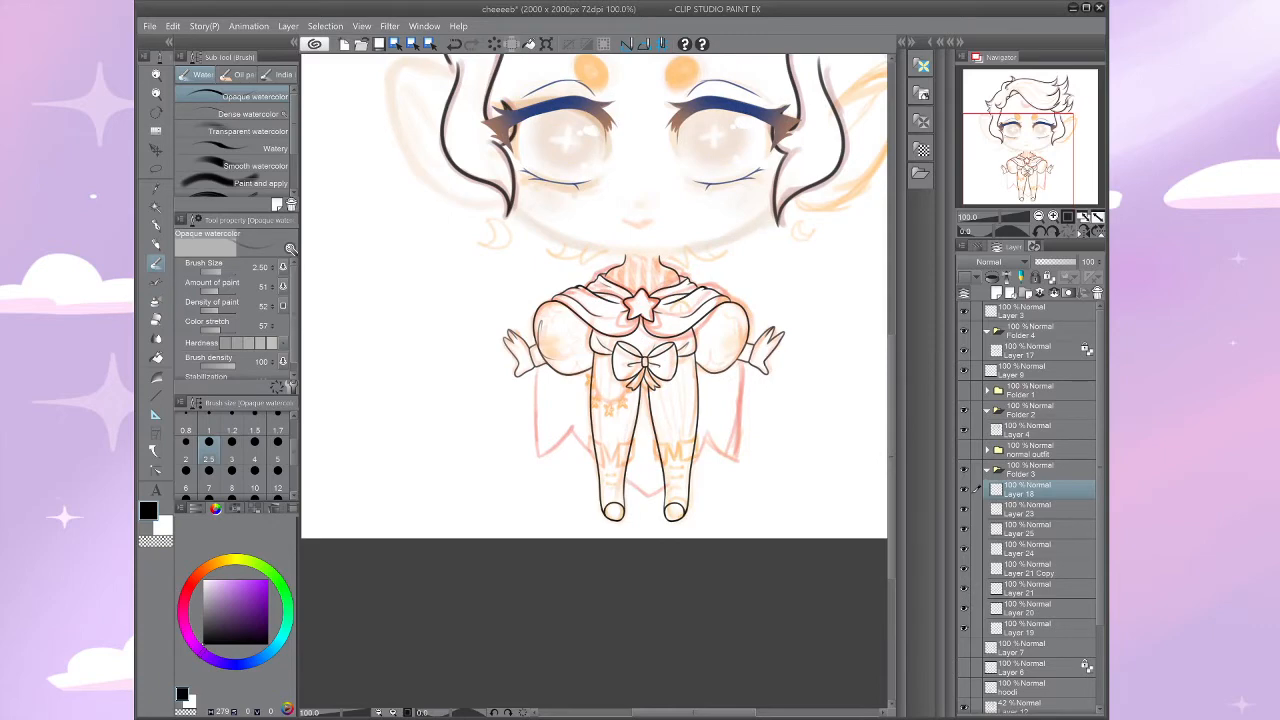
{"action": "scroll", "coordinate": [795, 341], "scroll_direction": "up", "scroll_amount": 7}
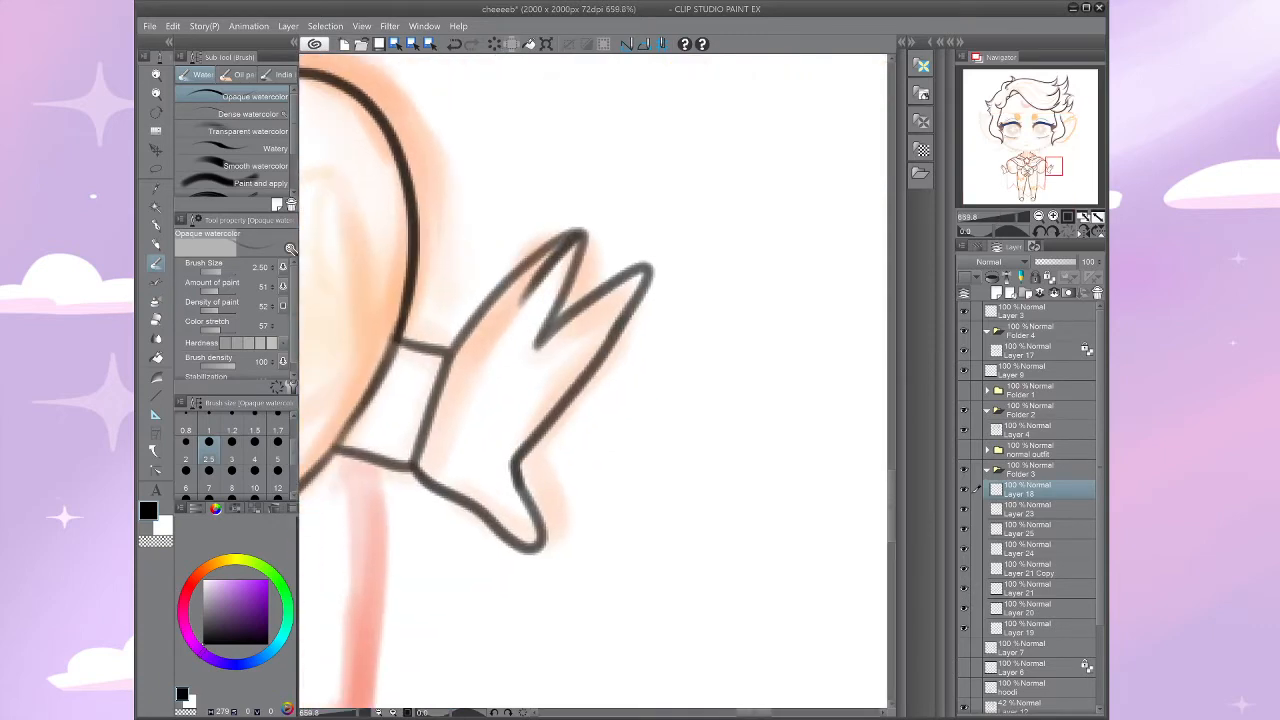
{"action": "key", "text": "ctrl+z"}
{"action": "mouse_move", "coordinate": [540, 350]}
{"action": "left_mouse_down"}
{"action": "mouse_move", "coordinate": [584, 220]}
{"action": "mouse_move", "coordinate": [529, 250]}
{"action": "mouse_move", "coordinate": [448, 355]}
{"action": "left_mouse_up"}
{"action": "left_click_drag", "start_coordinate": [590, 224], "coordinate": [515, 311]}
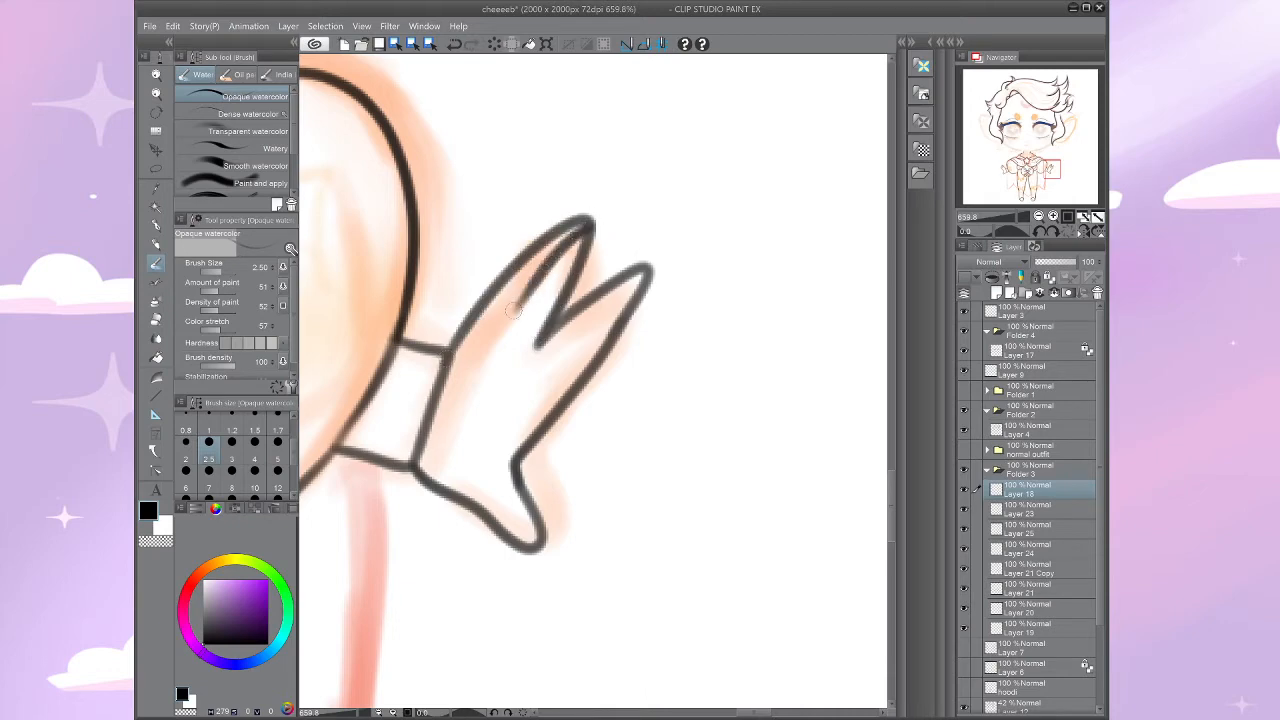
{"action": "key", "text": "ctrl+z"}
{"action": "mouse_move", "coordinate": [591, 226]}
{"action": "left_mouse_down"}
{"action": "mouse_move", "coordinate": [558, 248]}
{"action": "mouse_move", "coordinate": [515, 317]}
{"action": "left_mouse_up"}
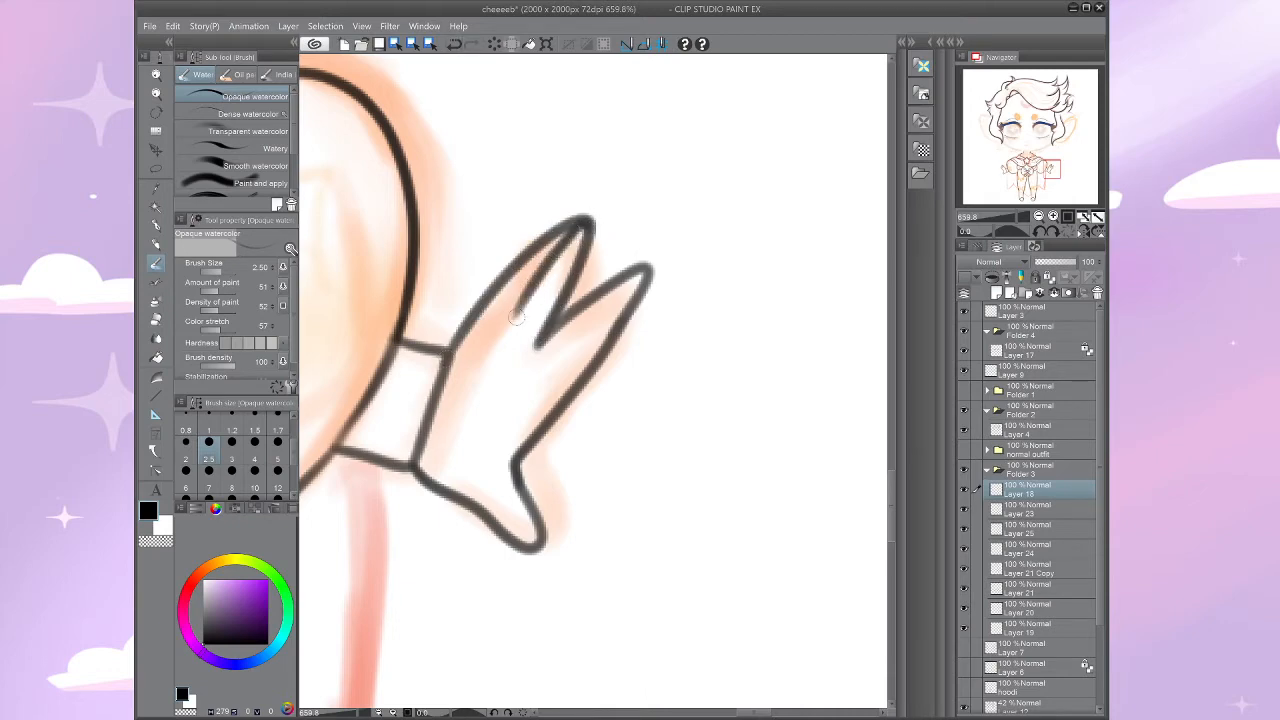
Step: Hide and show Folder 3 to compare the figure with and without its line art
{"action": "left_click_drag", "start_coordinate": [560, 380], "coordinate": [551, 322]}
{"action": "key", "text": "ctrl+alt+0"}
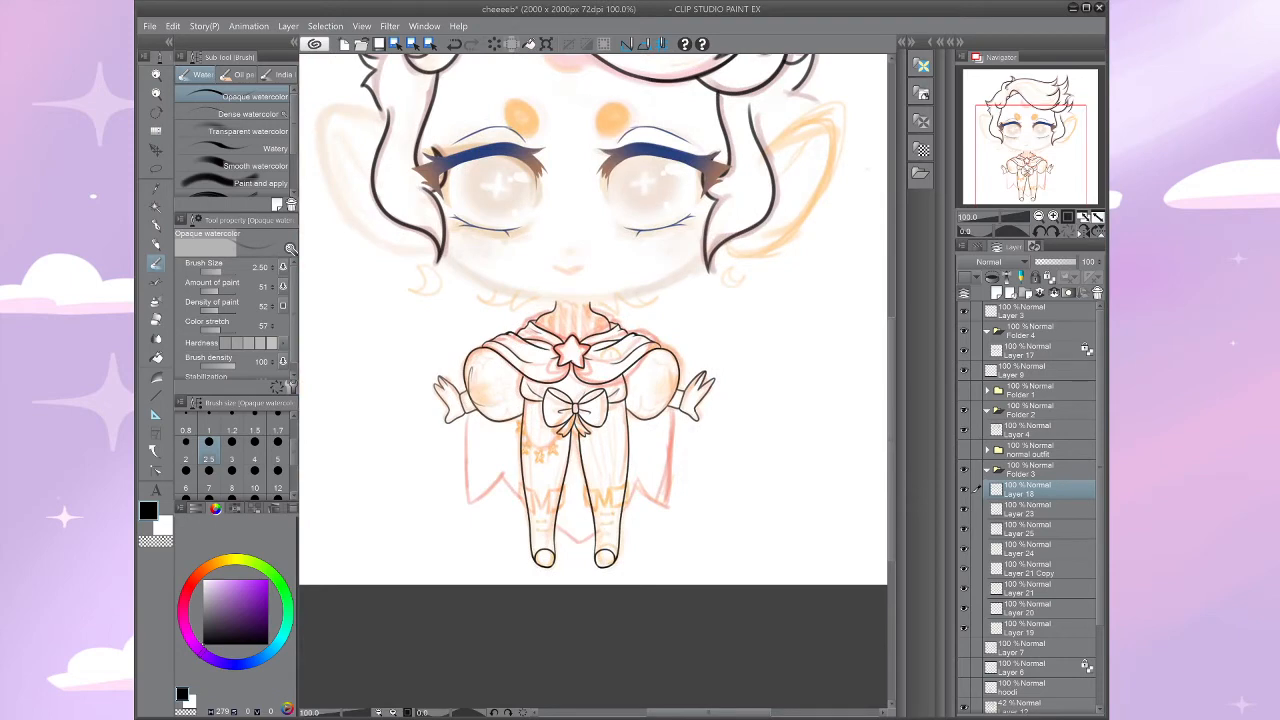
{"action": "left_click_drag", "start_coordinate": [575, 340], "coordinate": [599, 393]}
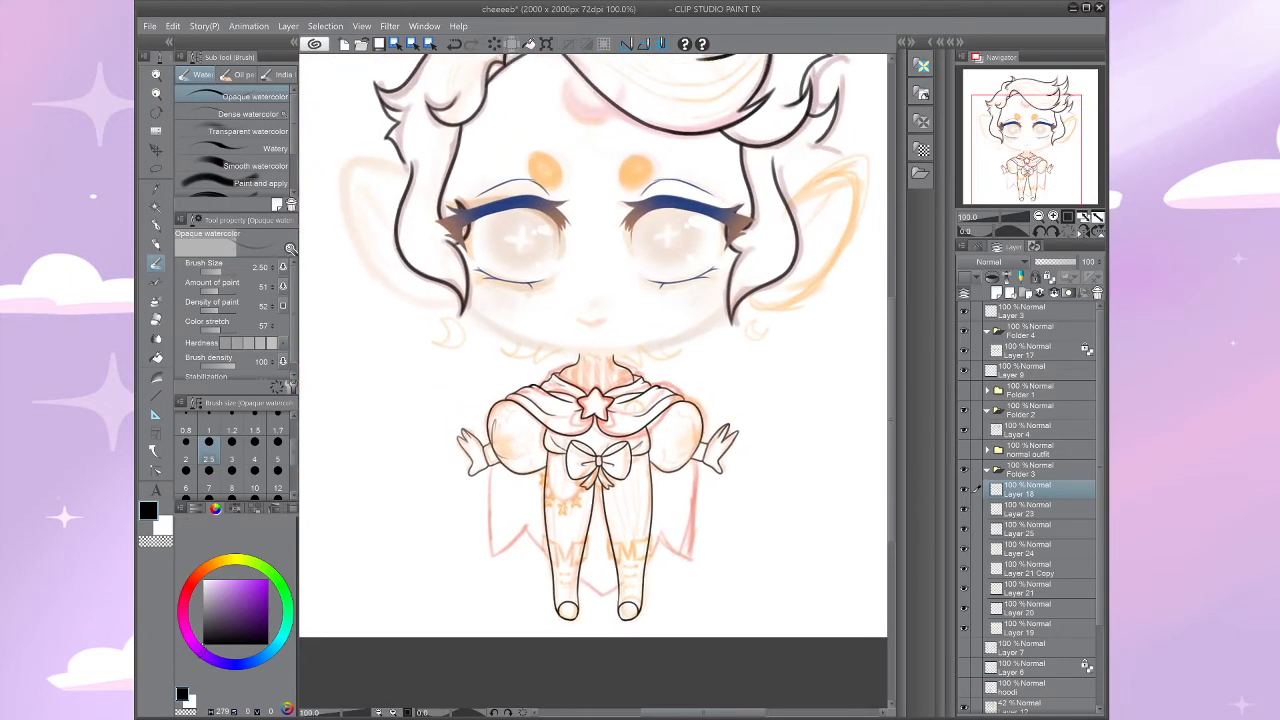
{"action": "left_click", "coordinate": [964, 470]}
{"action": "left_click", "coordinate": [964, 470]}
{"action": "scroll", "coordinate": [650, 680], "scroll_direction": "up", "scroll_amount": 2}
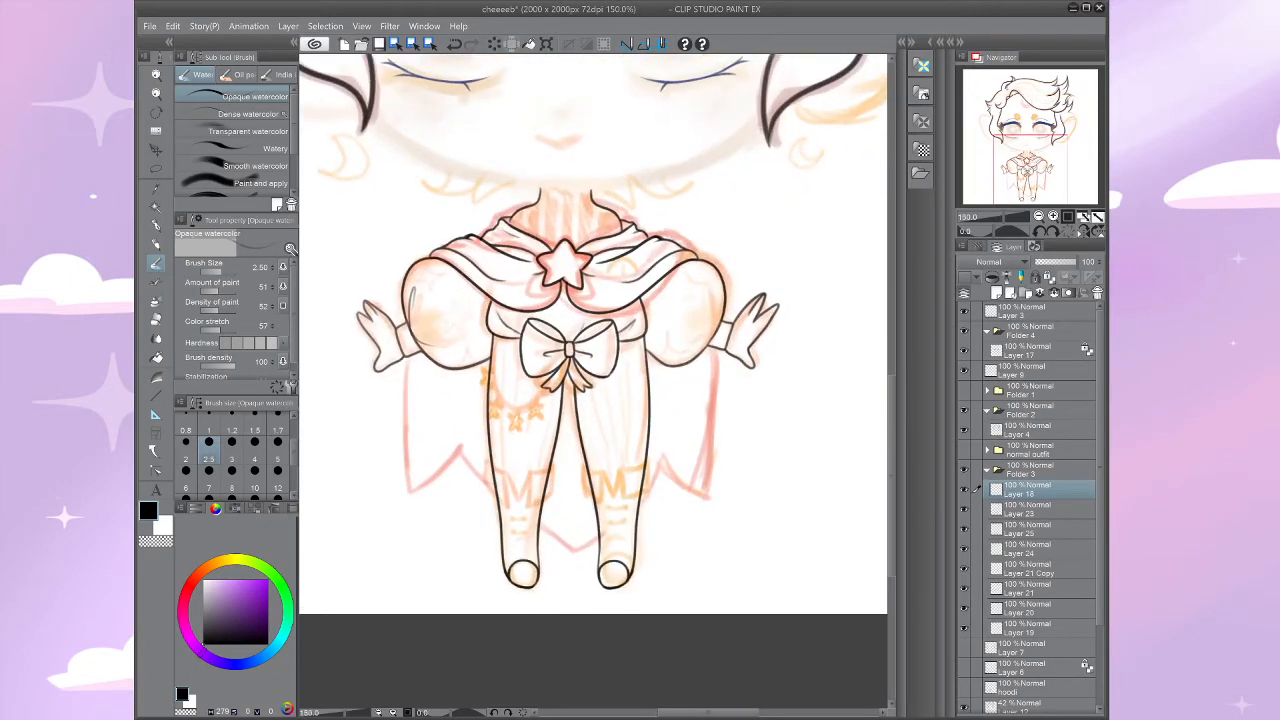
Step: Create a new layer and ink the V-notched upper edge and outer flap of the cuff on the right-hand boot
{"action": "key", "text": "ctrl+shift+n"}
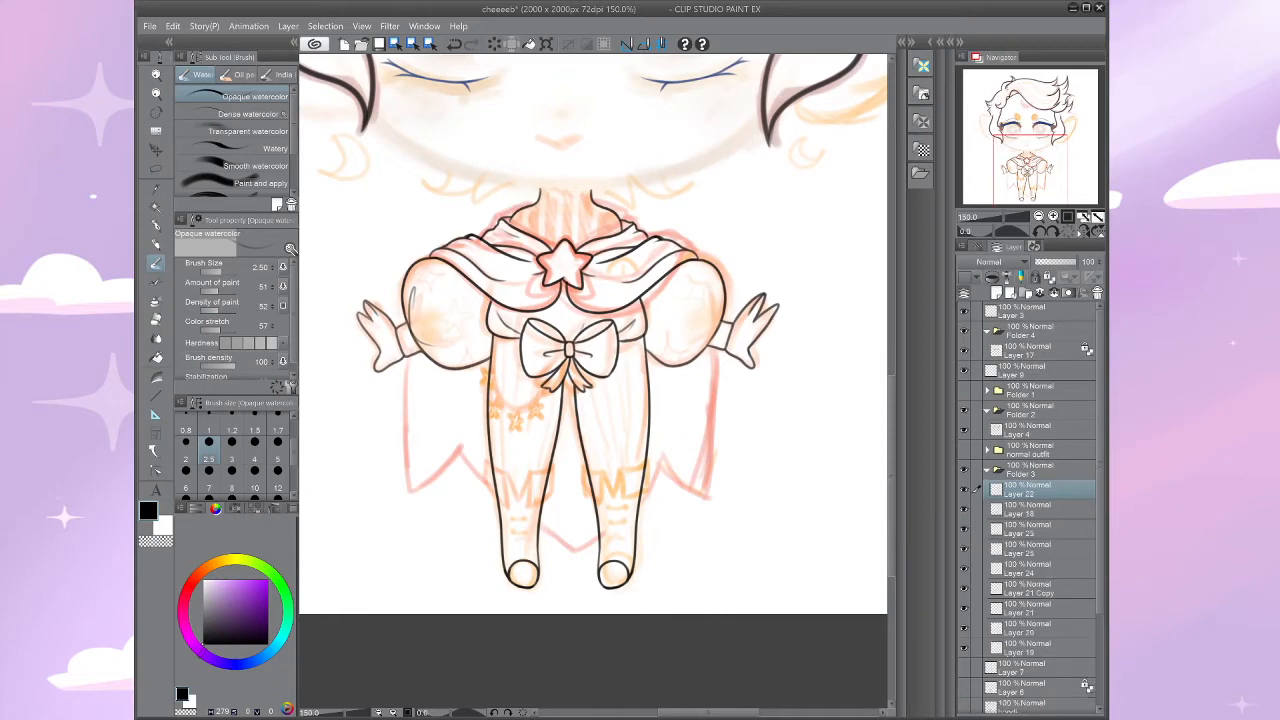
{"action": "scroll", "coordinate": [608, 548], "scroll_direction": "up", "scroll_amount": 3}
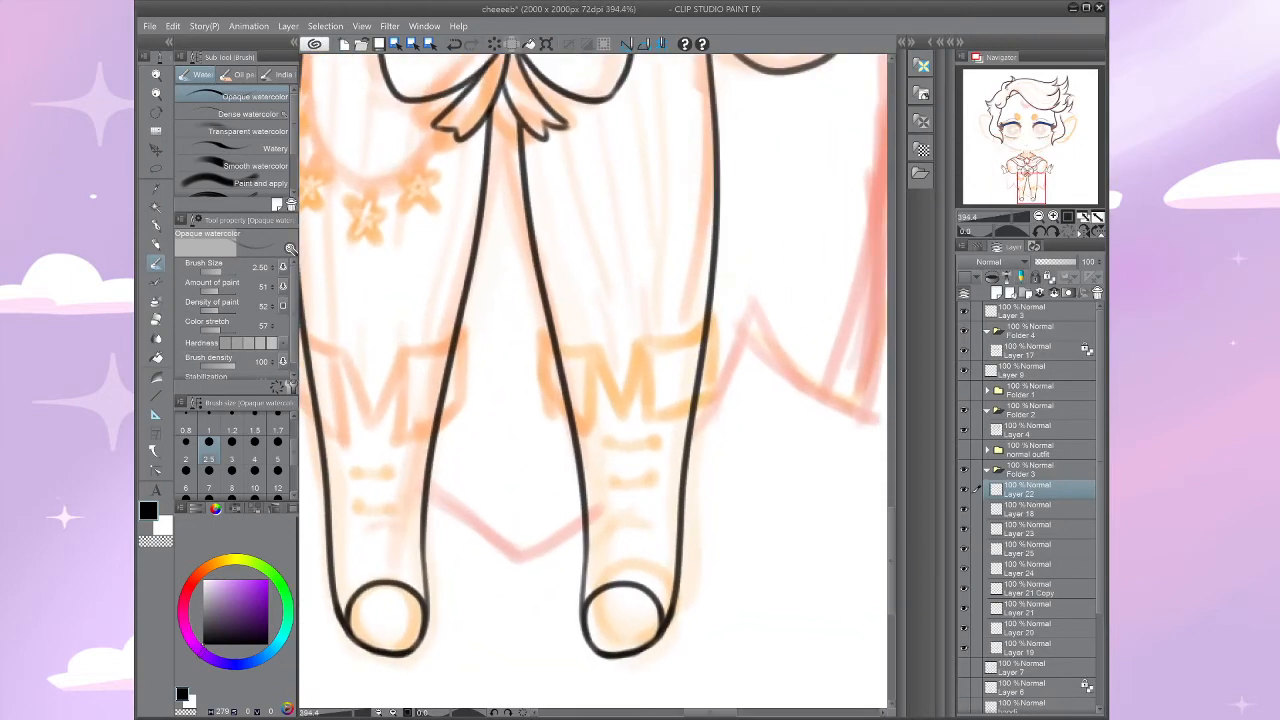
{"action": "scroll", "coordinate": [635, 495], "scroll_direction": "up", "scroll_amount": 2}
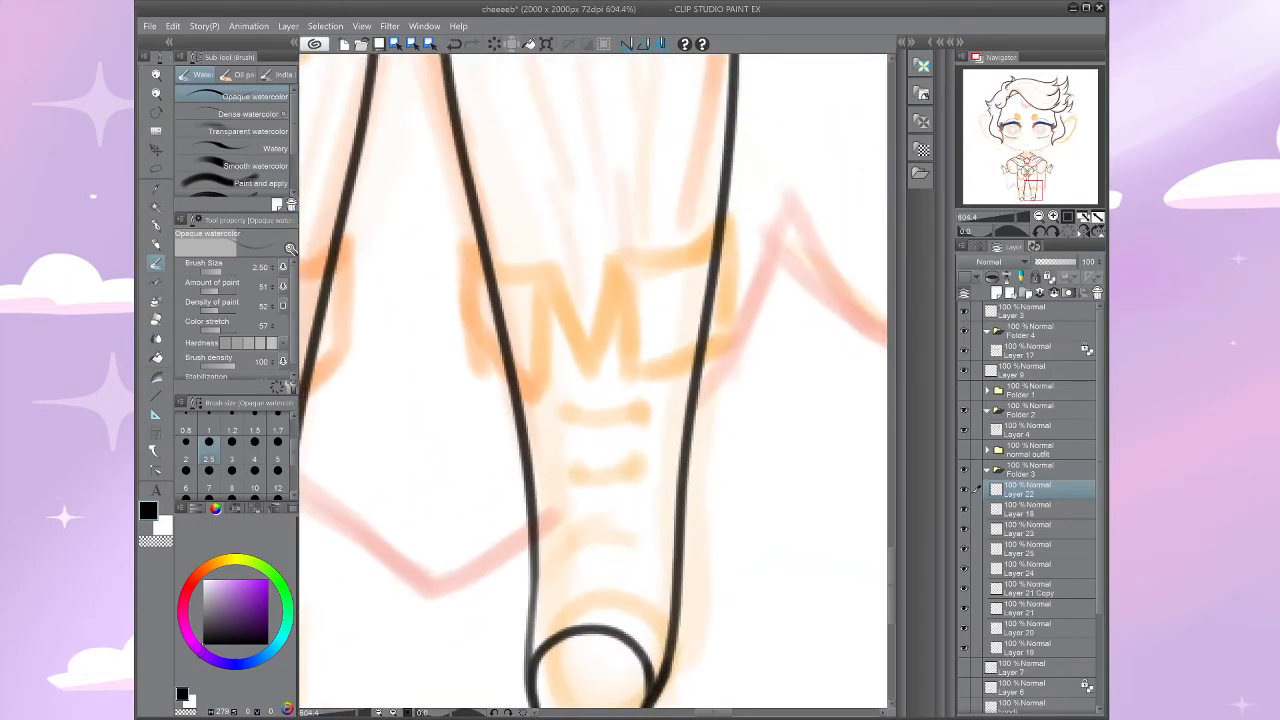
{"action": "mouse_move", "coordinate": [732, 218]}
{"action": "left_mouse_down"}
{"action": "mouse_move", "coordinate": [612, 262]}
{"action": "mouse_move", "coordinate": [591, 366]}
{"action": "mouse_move", "coordinate": [553, 264]}
{"action": "mouse_move", "coordinate": [502, 262]}
{"action": "mouse_move", "coordinate": [464, 240]}
{"action": "left_mouse_up"}
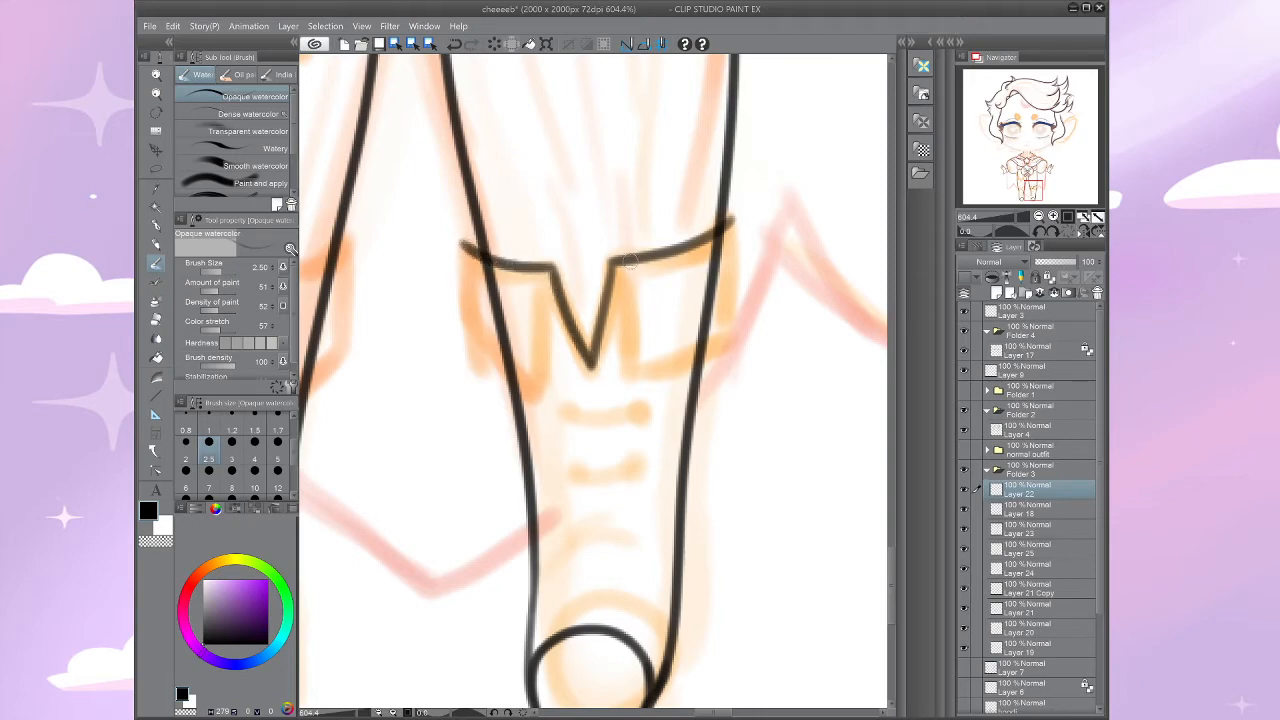
{"action": "left_click_drag", "start_coordinate": [615, 262], "coordinate": [630, 377]}
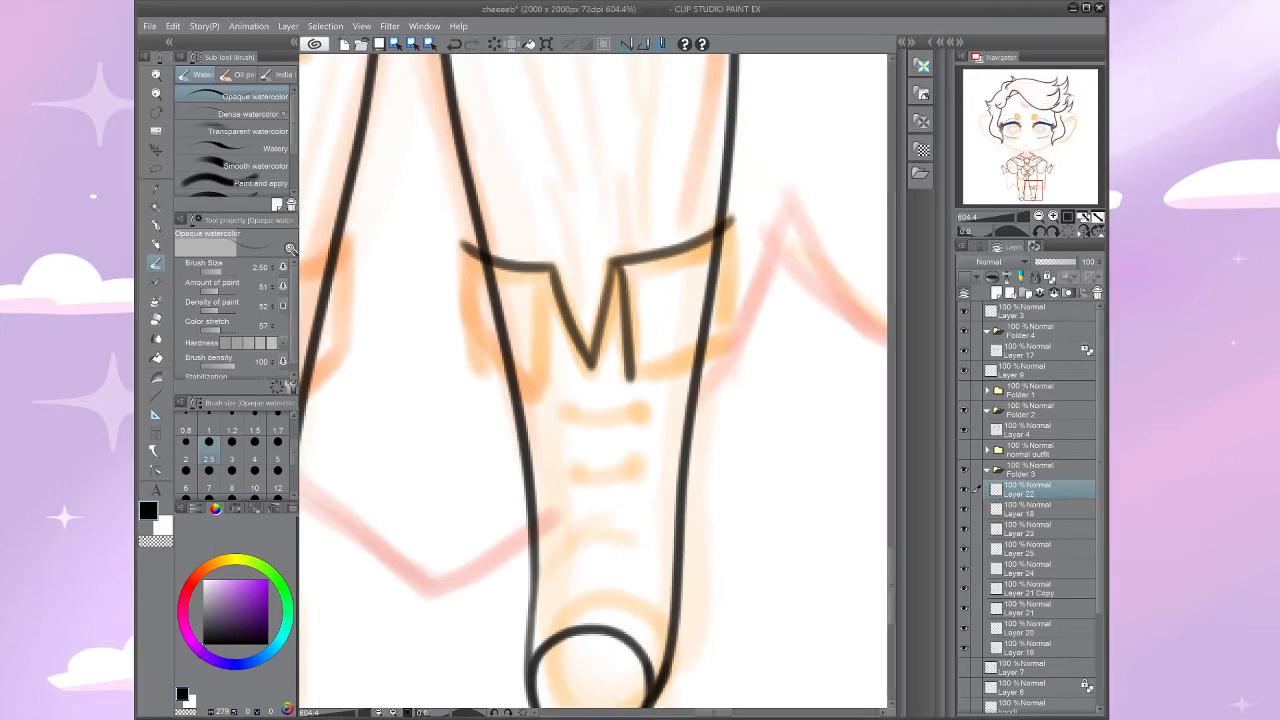
{"action": "left_click_drag", "start_coordinate": [737, 322], "coordinate": [630, 377]}
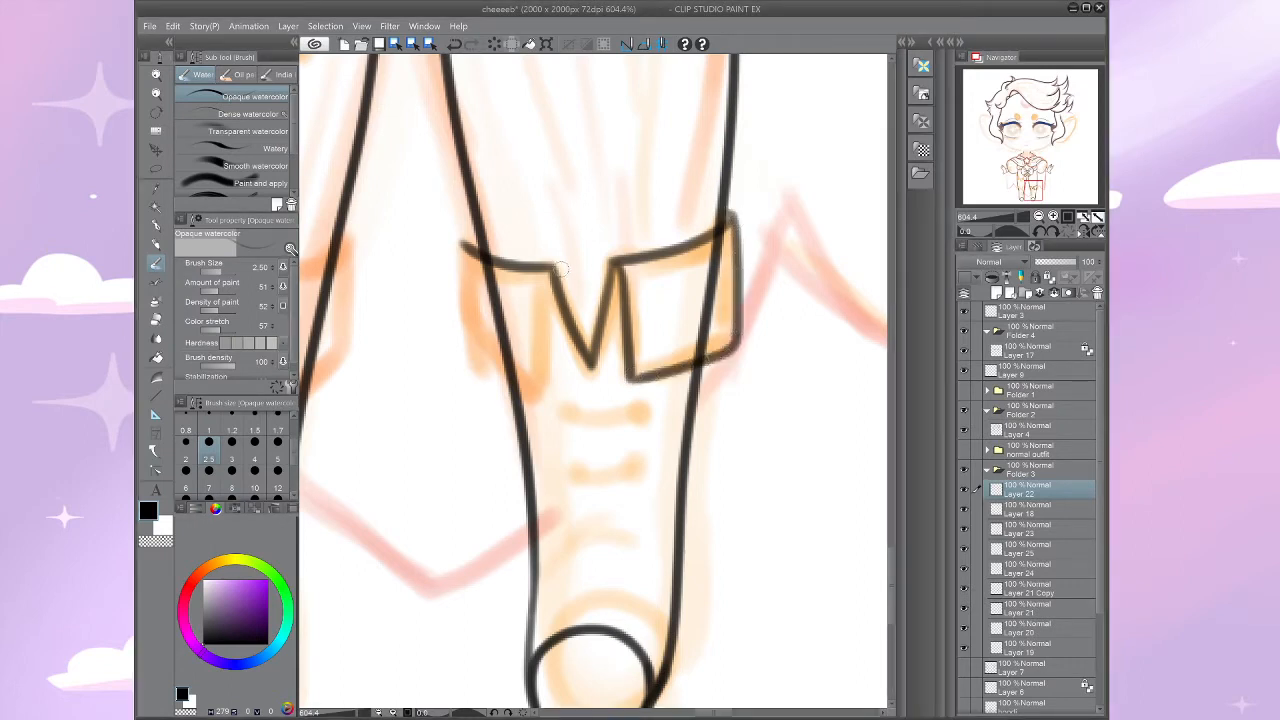
Step: Ink the inner flap of the right-hand boot's cuff, undoing the first version and redrawing it with a folded upper corner
{"action": "left_click_drag", "start_coordinate": [542, 286], "coordinate": [542, 402]}
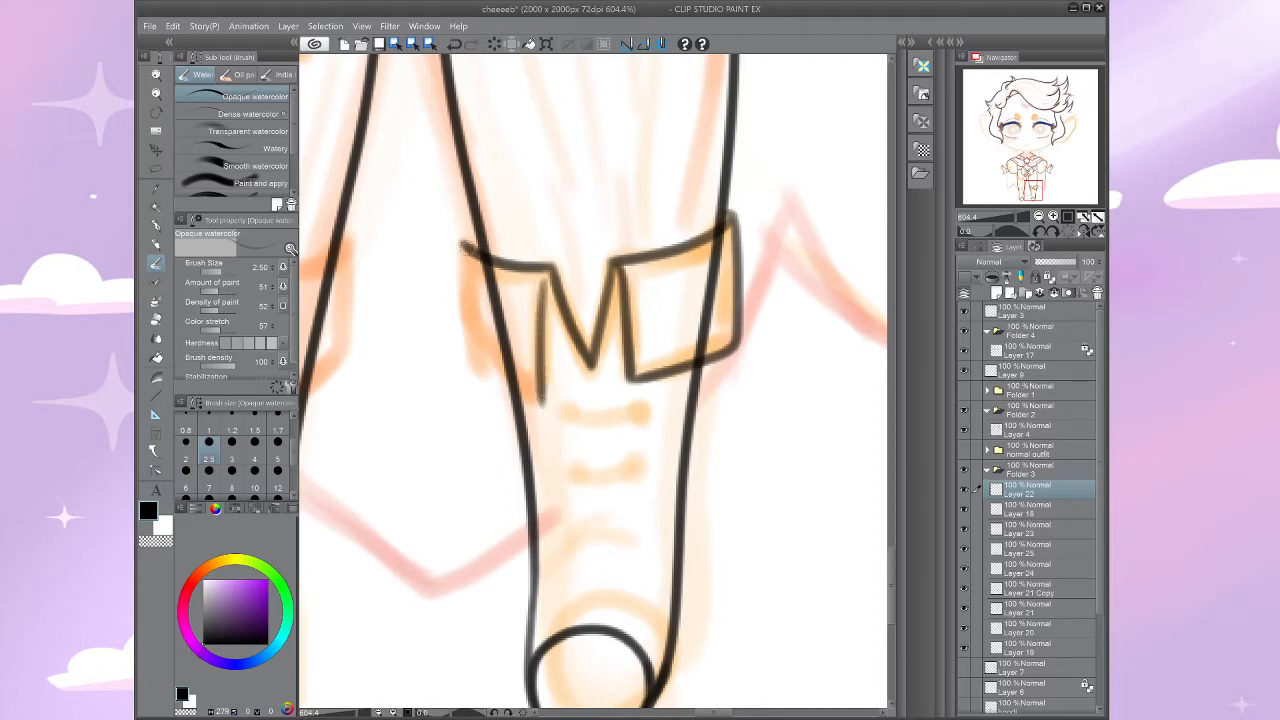
{"action": "mouse_move", "coordinate": [461, 243]}
{"action": "left_mouse_down"}
{"action": "mouse_move", "coordinate": [478, 362]}
{"action": "mouse_move", "coordinate": [542, 401]}
{"action": "left_mouse_up"}
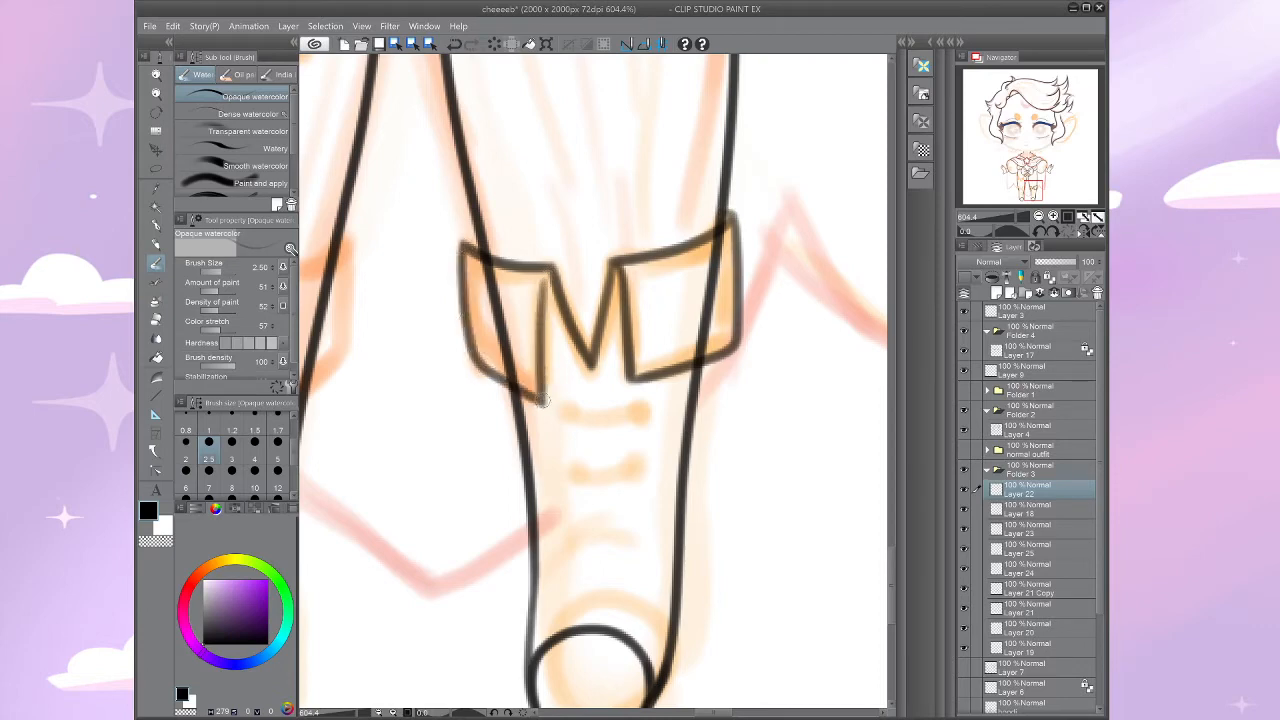
{"action": "key", "text": "ctrl+z"}
{"action": "key", "text": "ctrl+z"}
{"action": "mouse_move", "coordinate": [541, 287]}
{"action": "left_mouse_down"}
{"action": "mouse_move", "coordinate": [539, 377]}
{"action": "mouse_move", "coordinate": [482, 358]}
{"action": "mouse_move", "coordinate": [458, 292]}
{"action": "mouse_move", "coordinate": [478, 228]}
{"action": "mouse_move", "coordinate": [465, 237]}
{"action": "left_mouse_up"}
{"action": "scroll", "coordinate": [462, 240], "scroll_direction": "down", "scroll_amount": 4}
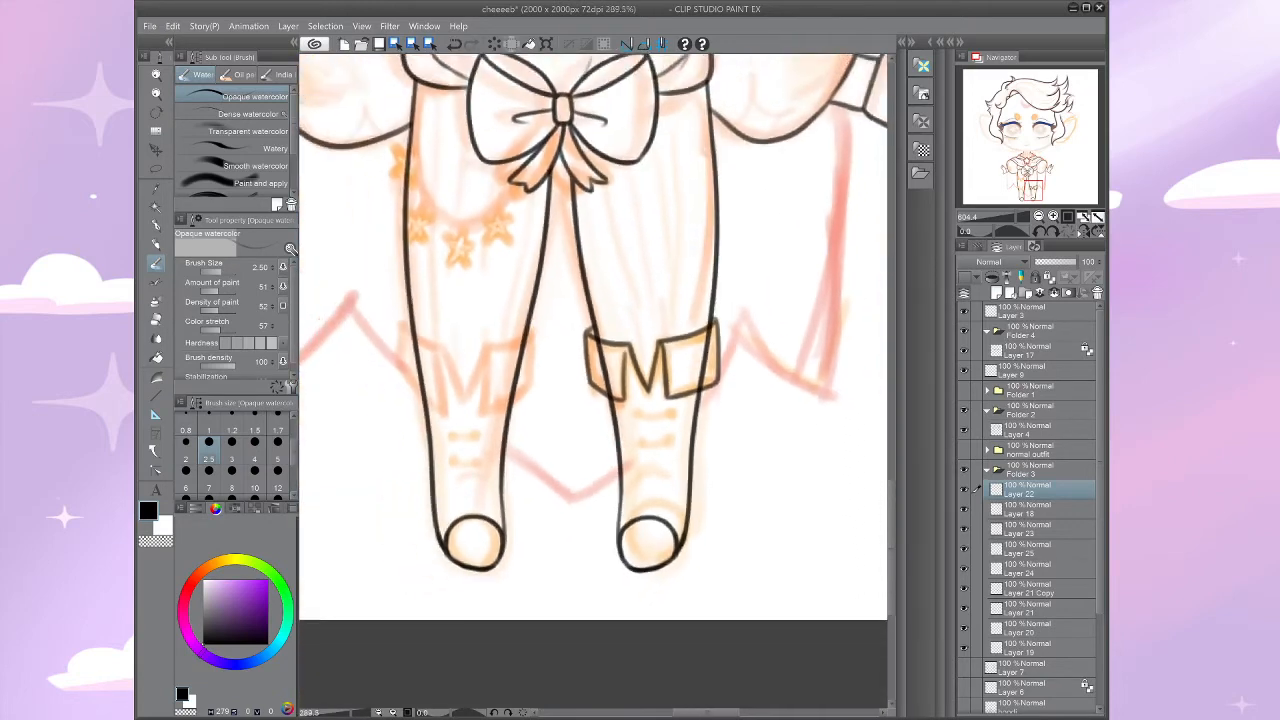
{"action": "scroll", "coordinate": [462, 240], "scroll_direction": "up", "scroll_amount": 5}
{"action": "scroll", "coordinate": [592, 380], "scroll_direction": "down", "scroll_amount": 4}
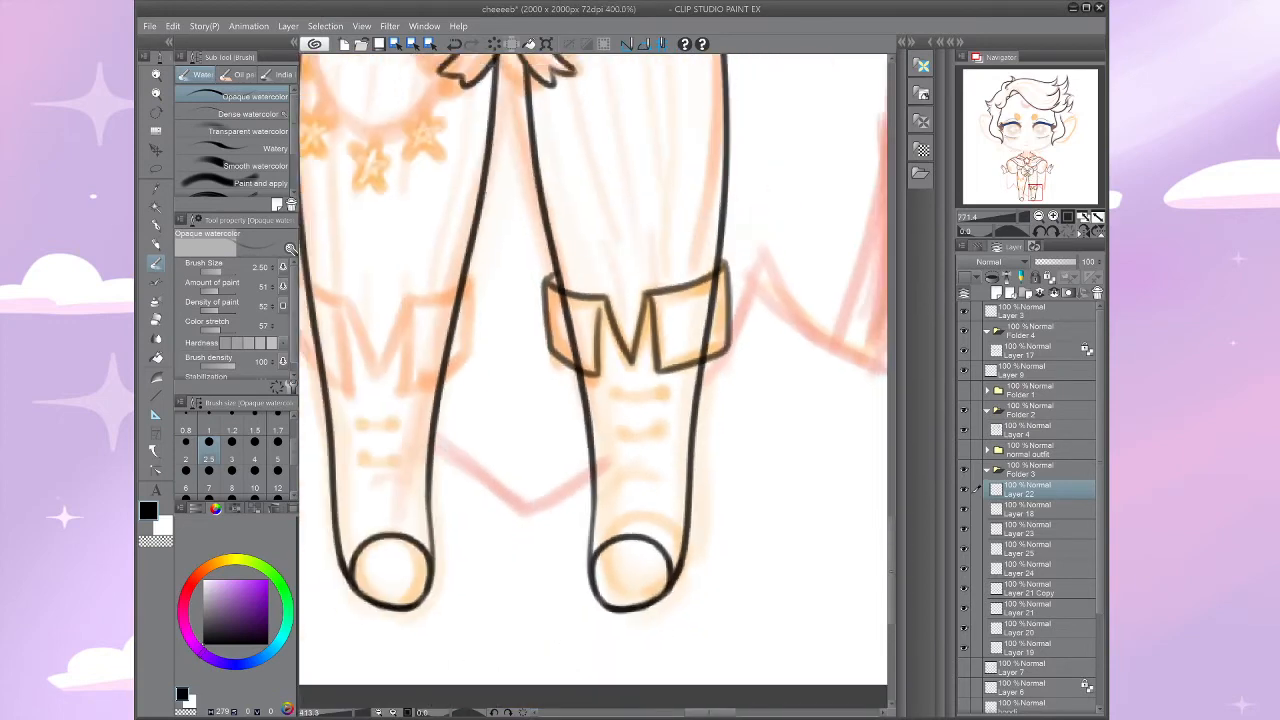
{"action": "left_click_drag", "start_coordinate": [592, 380], "coordinate": [565, 390]}
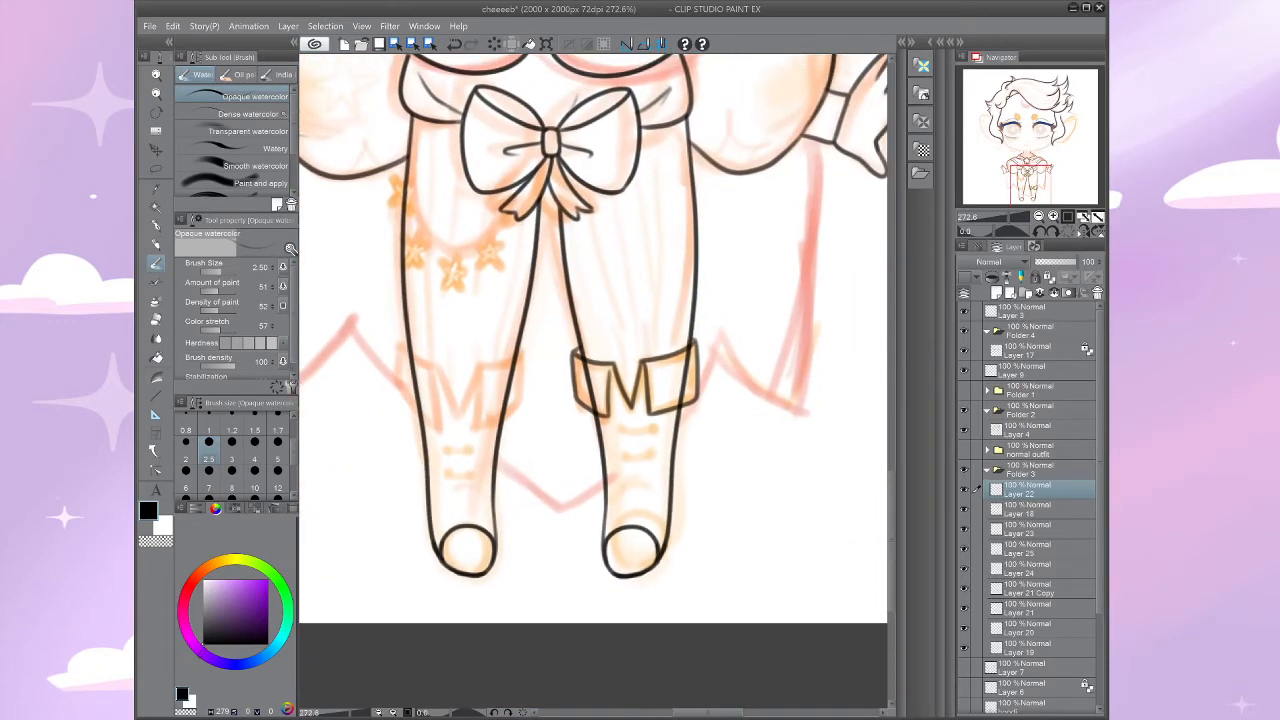
Step: Toggle layer visibility to identify the leg outlines and select Layer 25
{"action": "left_click", "coordinate": [964, 529]}
{"action": "left_click", "coordinate": [964, 529]}
{"action": "left_click", "coordinate": [964, 549]}
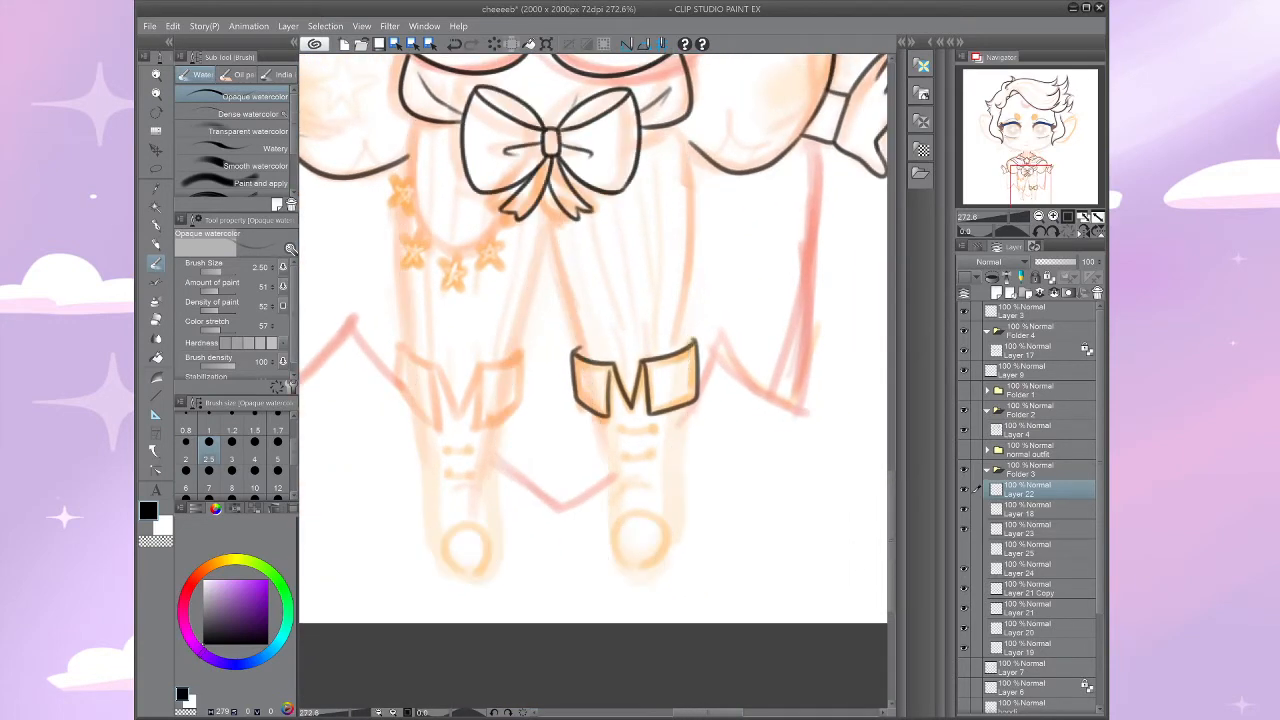
{"action": "left_click", "coordinate": [964, 549]}
{"action": "left_click", "coordinate": [1030, 549]}
Step: Erase the leg outline inside both flaps of the right-hand boot's cuff with the Hard eraser at size 5
{"action": "left_click_drag", "start_coordinate": [592, 380], "coordinate": [588, 396]}
{"action": "scroll", "coordinate": [640, 430], "scroll_direction": "up", "scroll_amount": 4}
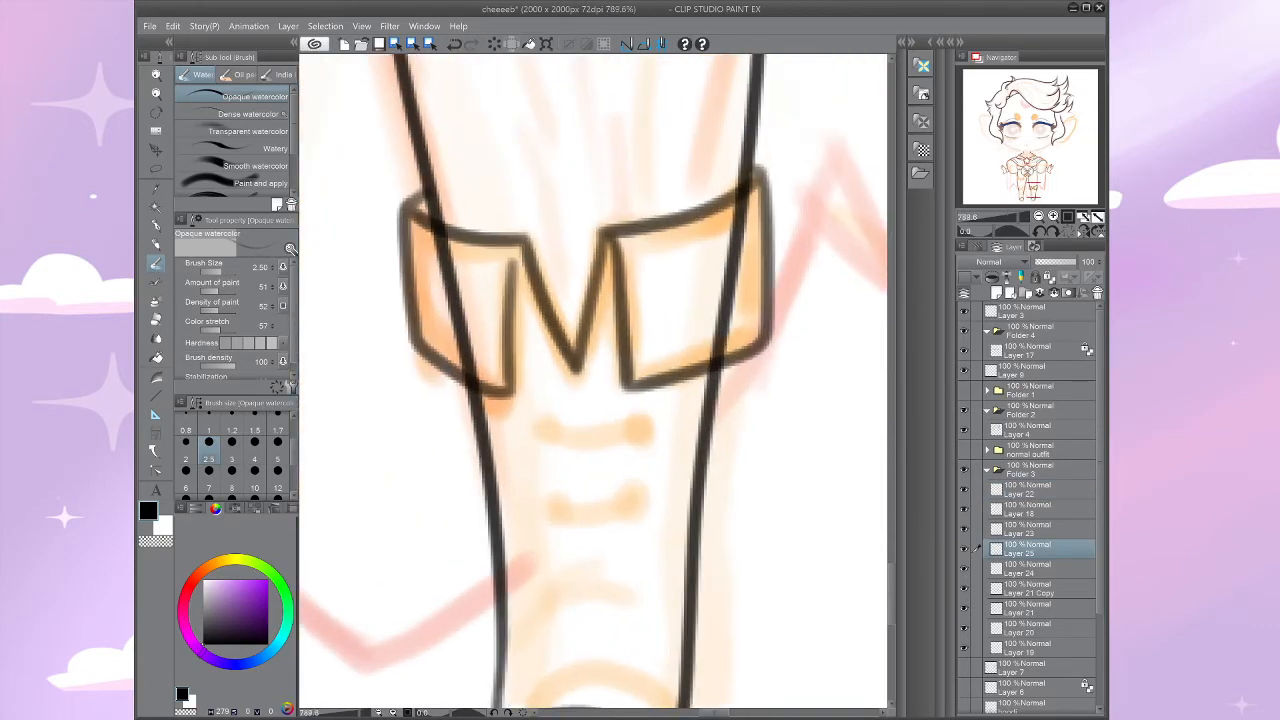
{"action": "key", "text": "e"}
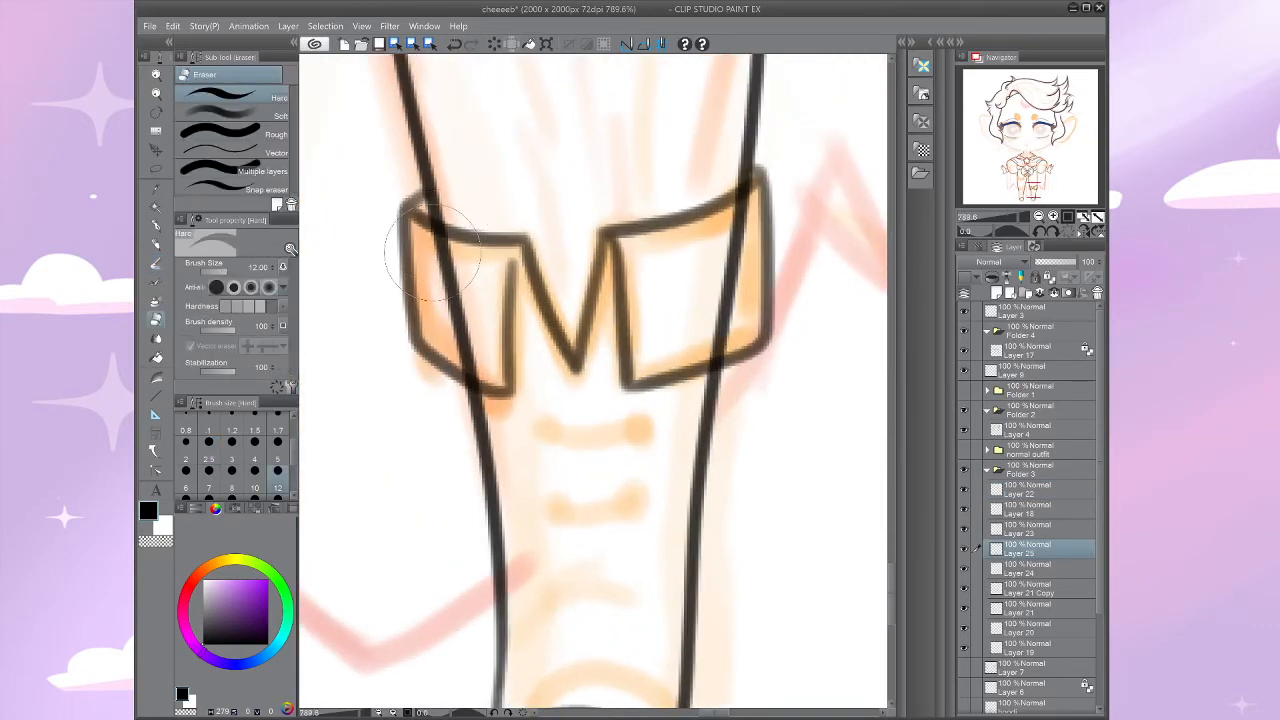
{"action": "key", "text": "bracketleft"}
{"action": "key", "text": "bracketleft"}
{"action": "key", "text": "bracketleft"}
{"action": "key", "text": "bracketleft"}
{"action": "key", "text": "bracketleft"}
{"action": "left_click_drag", "start_coordinate": [435, 232], "coordinate": [478, 365]}
{"action": "mouse_move", "coordinate": [728, 224]}
{"action": "left_mouse_down"}
{"action": "mouse_move", "coordinate": [738, 218]}
{"action": "mouse_move", "coordinate": [702, 347]}
{"action": "mouse_move", "coordinate": [701, 268]}
{"action": "left_mouse_up"}
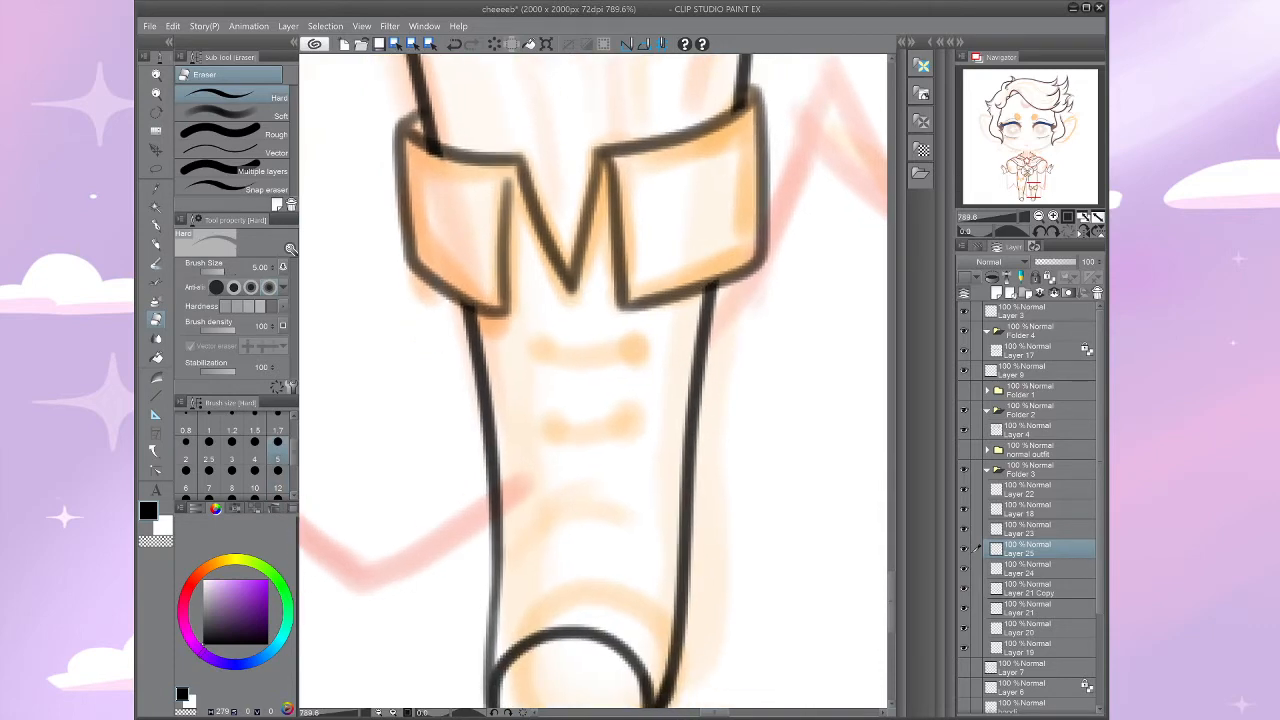
Step: Try to ink the upper edge of the left-hand boot's cuff on the leg outline layer with the Opaque watercolor brush
{"action": "scroll", "coordinate": [693, 469], "scroll_direction": "down", "scroll_amount": 6}
{"action": "left_click_drag", "start_coordinate": [693, 469], "coordinate": [705, 519]}
{"action": "scroll", "coordinate": [750, 532], "scroll_direction": "up", "scroll_amount": 3}
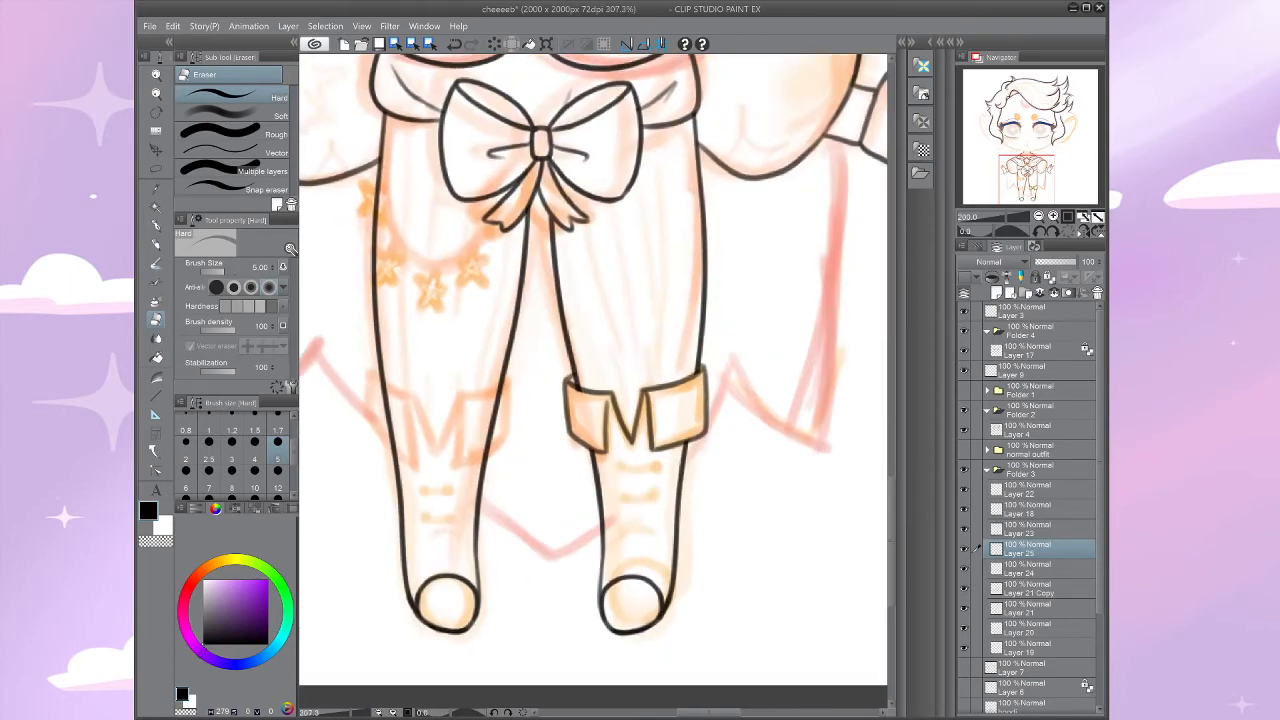
{"action": "left_click_drag", "start_coordinate": [560, 525], "coordinate": [743, 513]}
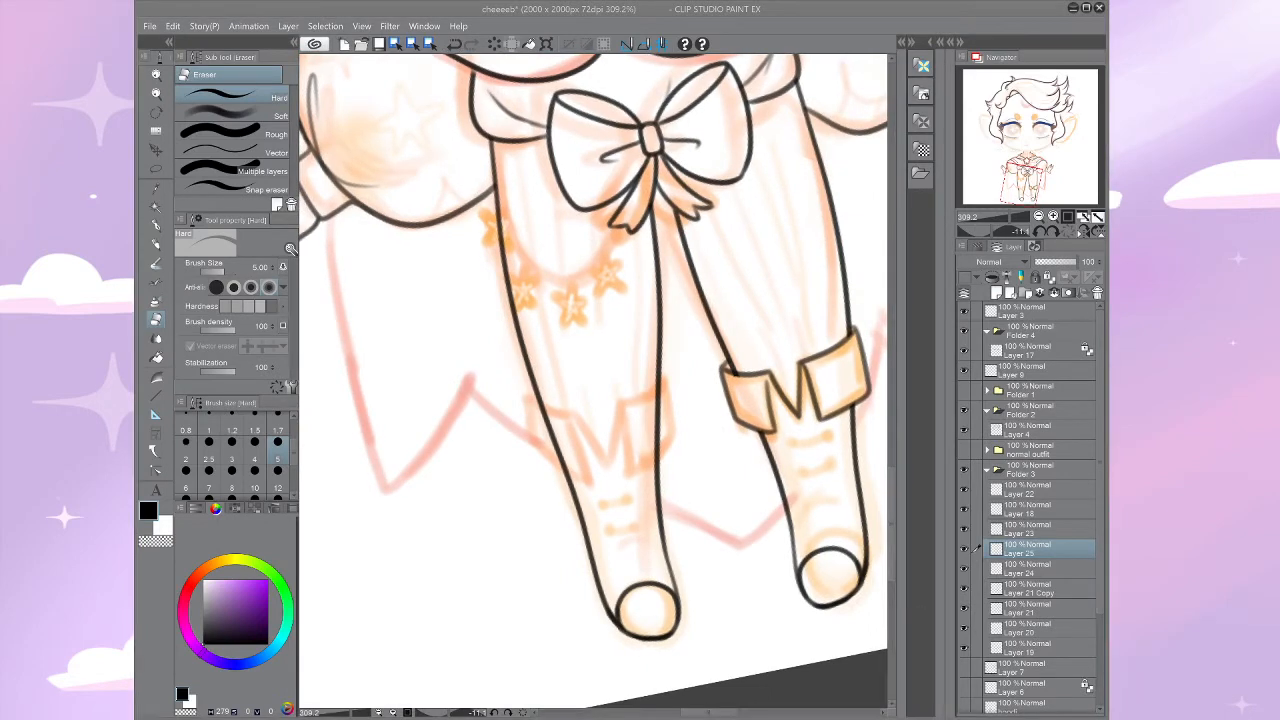
{"action": "left_click_drag", "start_coordinate": [506, 591], "coordinate": [467, 570]}
{"action": "left_click_drag", "start_coordinate": [590, 340], "coordinate": [617, 370]}
{"action": "mouse_move", "coordinate": [588, 430]}
{"action": "left_mouse_down"}
{"action": "mouse_move", "coordinate": [676, 422]}
{"action": "mouse_move", "coordinate": [583, 404]}
{"action": "left_mouse_up"}
{"action": "key", "text": "b"}
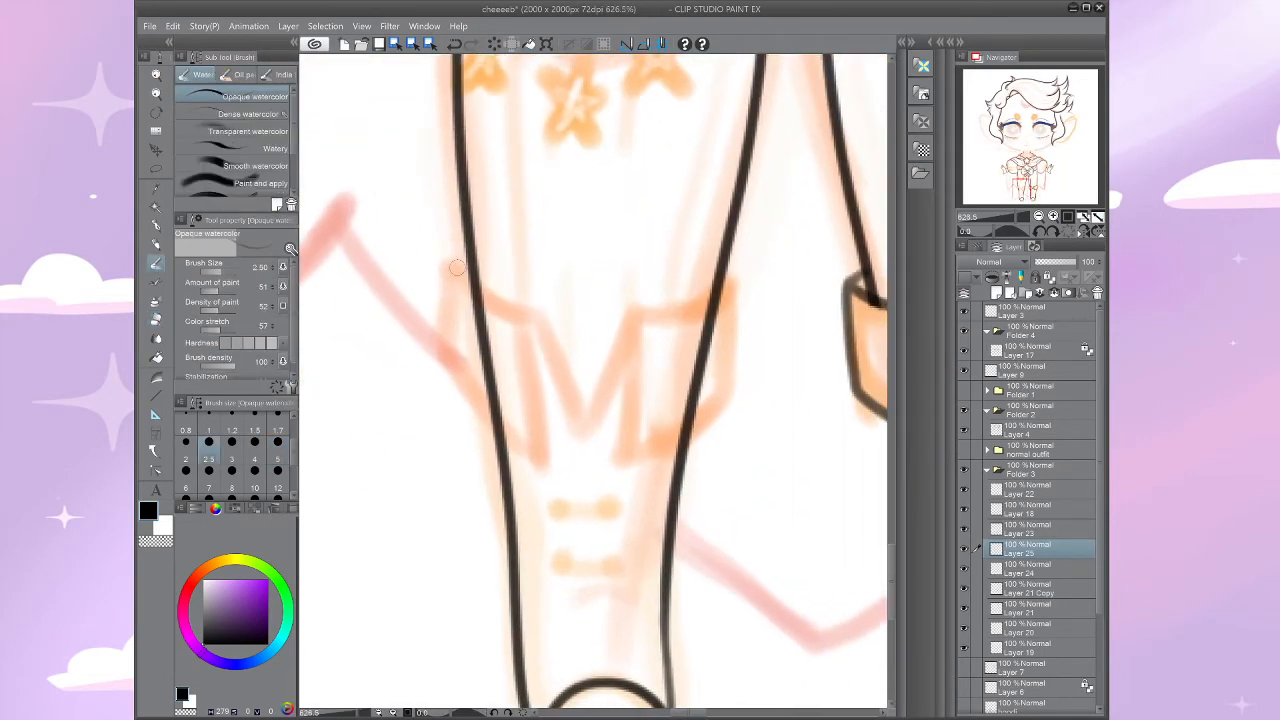
{"action": "left_click_drag", "start_coordinate": [451, 266], "coordinate": [527, 312]}
{"action": "key", "text": "ctrl+z"}
Step: Select Layer 22 and ink the outer flap of the left-hand boot's cuff, including its folded upper corner
{"action": "left_click", "coordinate": [964, 490]}
{"action": "left_click", "coordinate": [964, 490]}
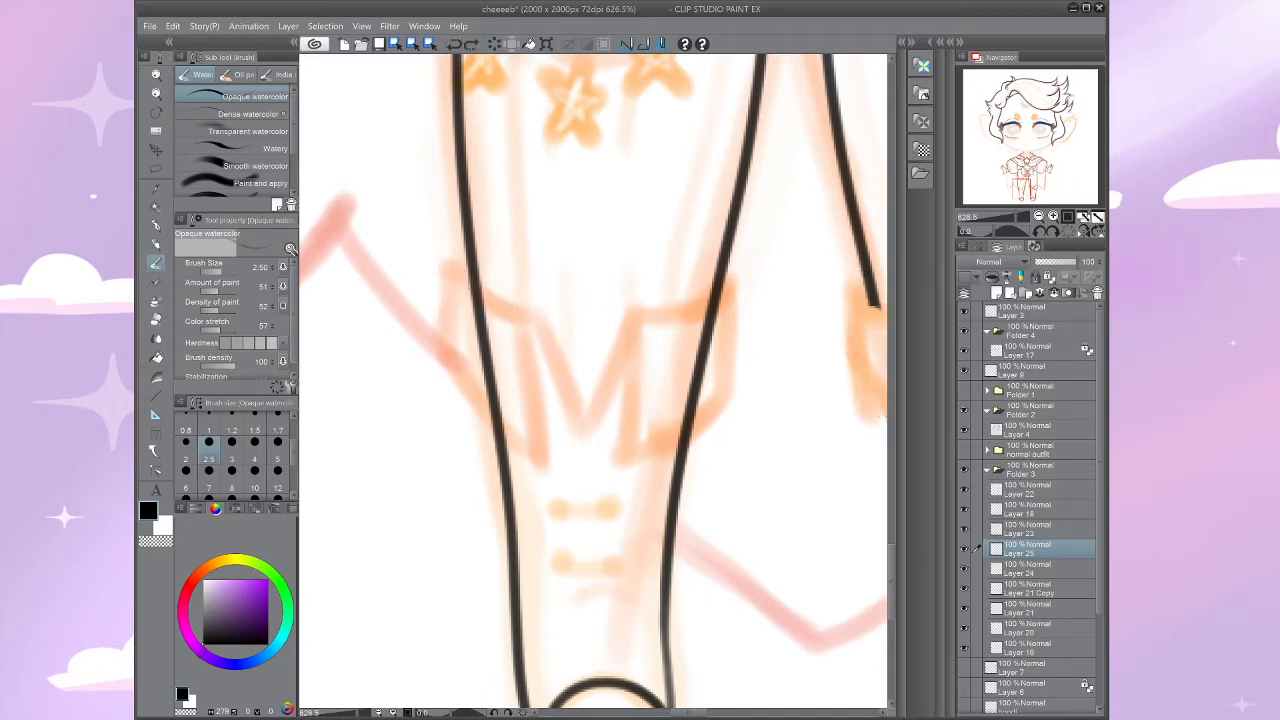
{"action": "left_click", "coordinate": [1040, 490]}
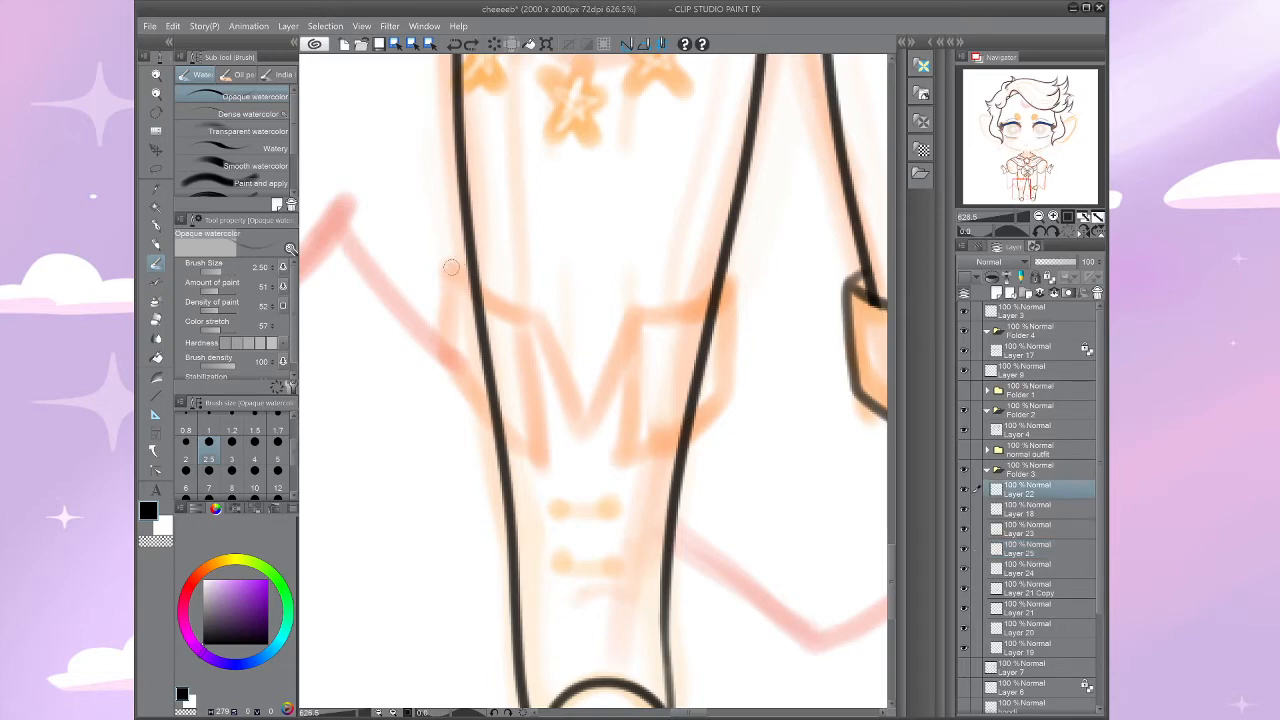
{"action": "mouse_move", "coordinate": [451, 267]}
{"action": "left_mouse_down"}
{"action": "mouse_move", "coordinate": [527, 320]}
{"action": "mouse_move", "coordinate": [532, 330]}
{"action": "mouse_move", "coordinate": [458, 278]}
{"action": "mouse_move", "coordinate": [518, 313]}
{"action": "mouse_move", "coordinate": [580, 422]}
{"action": "left_mouse_up"}
{"action": "key", "text": "ctrl+z"}
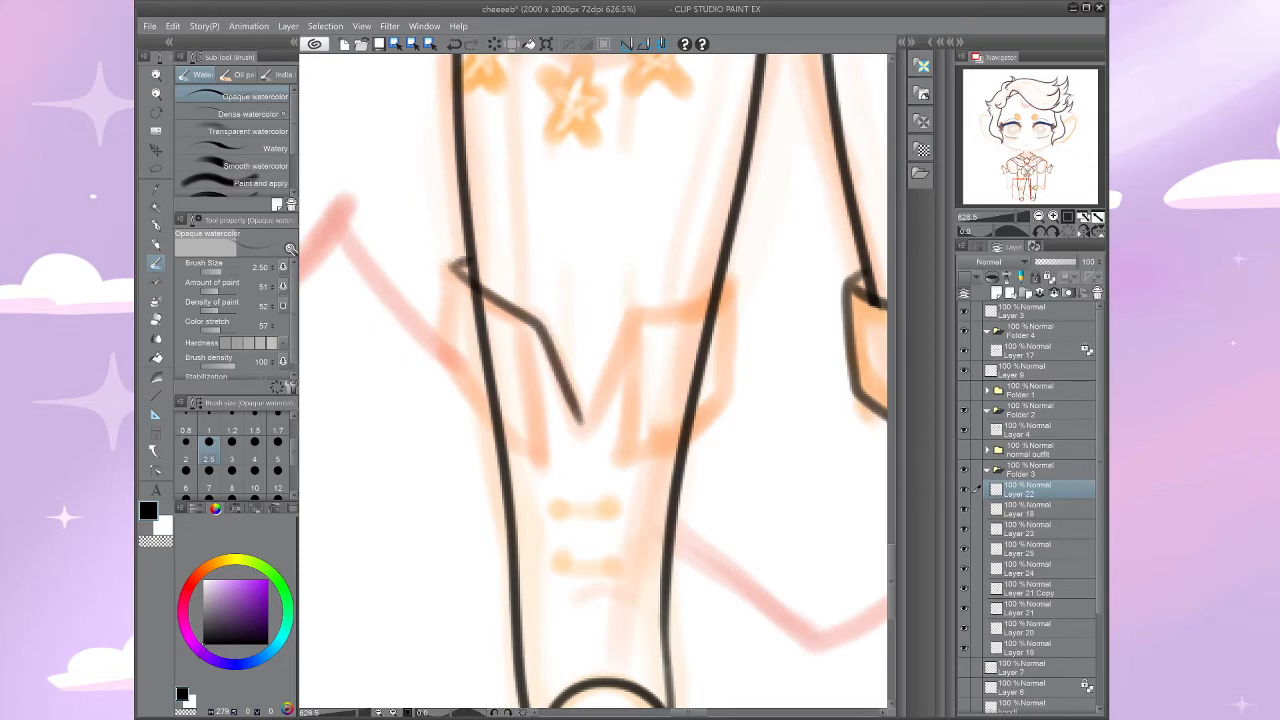
{"action": "key", "text": "ctrl+z"}
{"action": "left_click_drag", "start_coordinate": [450, 266], "coordinate": [478, 254]}
{"action": "left_click_drag", "start_coordinate": [533, 342], "coordinate": [547, 455]}
{"action": "mouse_move", "coordinate": [450, 262]}
{"action": "left_mouse_down"}
{"action": "mouse_move", "coordinate": [460, 382]}
{"action": "mouse_move", "coordinate": [547, 458]}
{"action": "mouse_move", "coordinate": [515, 462]}
{"action": "left_mouse_up"}
Step: Ink the V notch and complete the inner flap of the left-hand boot's cuff
{"action": "left_click_drag", "start_coordinate": [590, 380], "coordinate": [526, 402]}
{"action": "mouse_move", "coordinate": [640, 302]}
{"action": "left_mouse_down"}
{"action": "mouse_move", "coordinate": [596, 334]}
{"action": "mouse_move", "coordinate": [541, 346]}
{"action": "mouse_move", "coordinate": [488, 440]}
{"action": "left_mouse_up"}
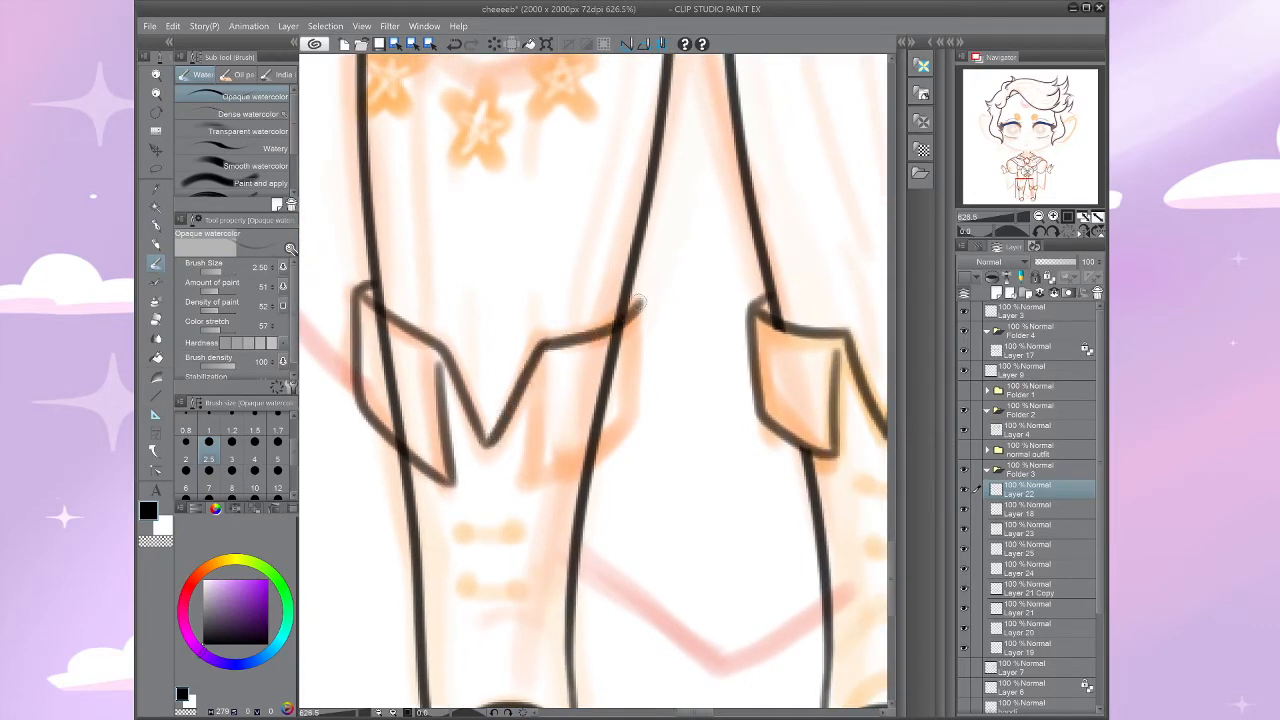
{"action": "mouse_move", "coordinate": [546, 360]}
{"action": "left_mouse_down"}
{"action": "mouse_move", "coordinate": [540, 479]}
{"action": "mouse_move", "coordinate": [585, 467]}
{"action": "mouse_move", "coordinate": [640, 344]}
{"action": "mouse_move", "coordinate": [632, 428]}
{"action": "left_mouse_up"}
{"action": "left_click_drag", "start_coordinate": [642, 296], "coordinate": [630, 436]}
Step: Erase the leg outlines inside both flaps of the left-hand boot's cuff on Layer 25 with the Hard eraser
{"action": "key", "text": "alt+bracketleft"}
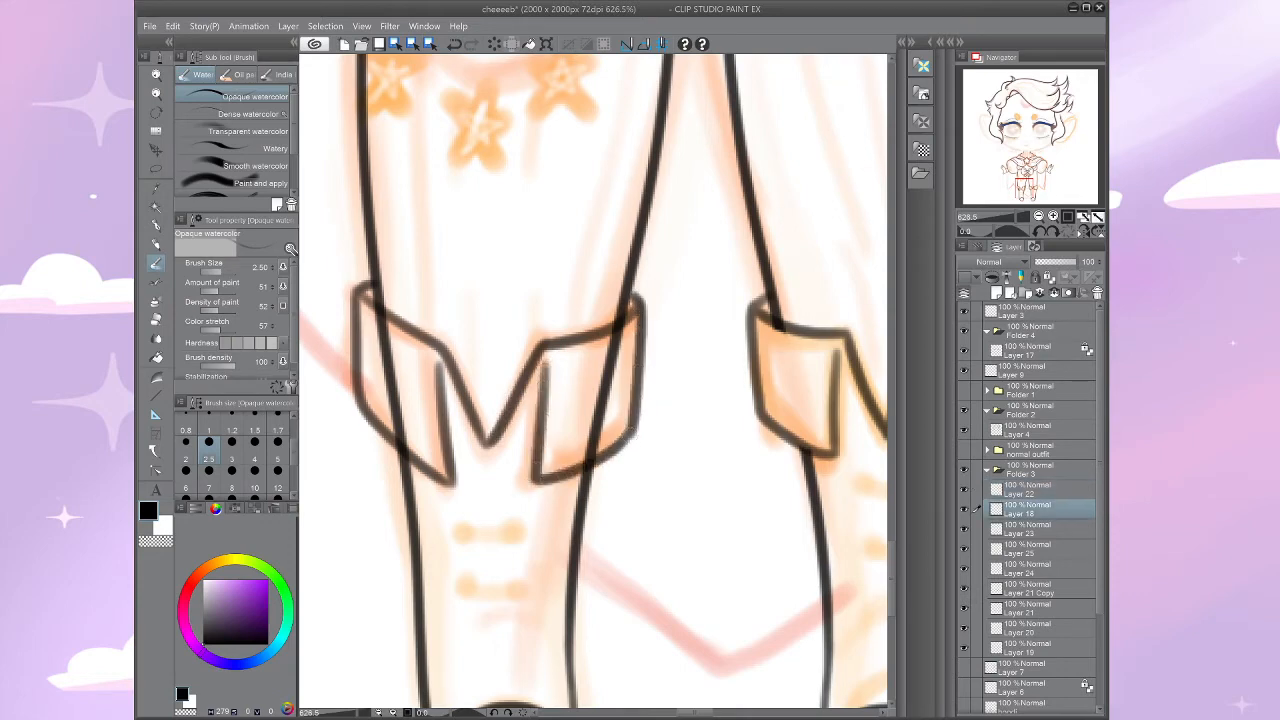
{"action": "key", "text": "e"}
{"action": "key", "text": "alt+bracketleft"}
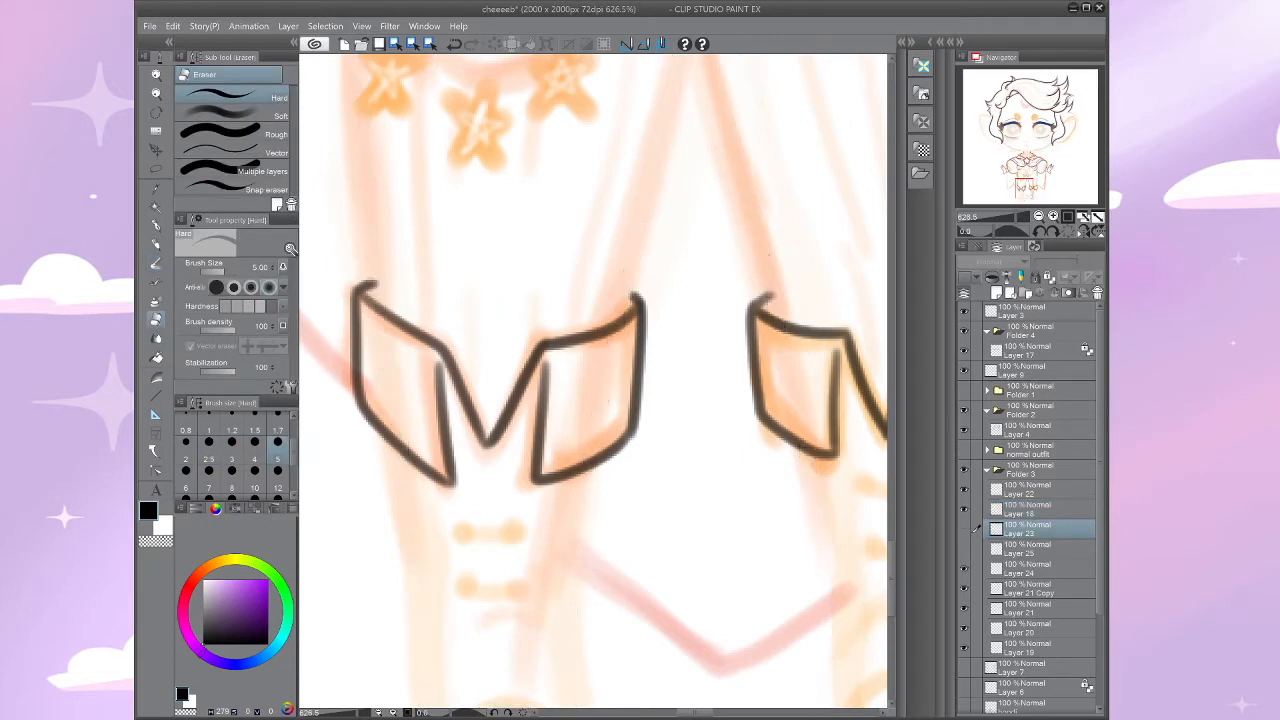
{"action": "key", "text": "alt+bracketleft"}
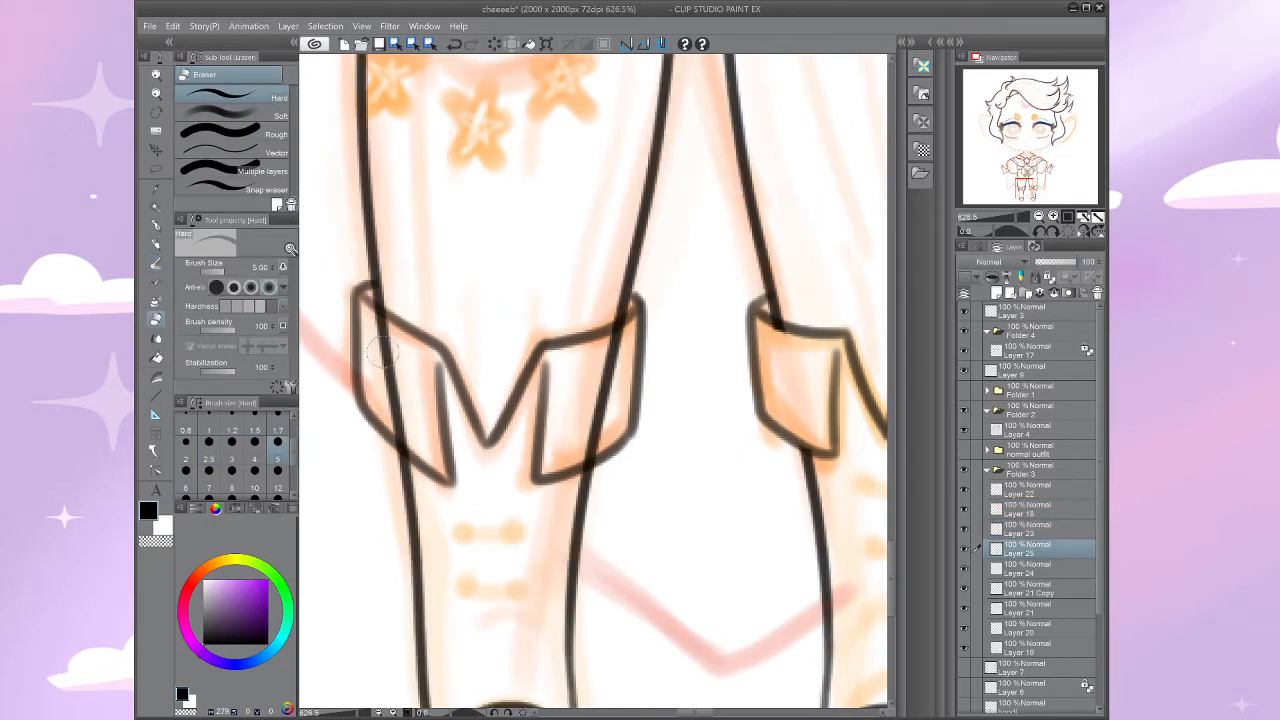
{"action": "mouse_move", "coordinate": [380, 350]}
{"action": "left_mouse_down"}
{"action": "mouse_move", "coordinate": [388, 318]}
{"action": "mouse_move", "coordinate": [372, 345]}
{"action": "mouse_move", "coordinate": [380, 403]}
{"action": "mouse_move", "coordinate": [413, 420]}
{"action": "left_mouse_up"}
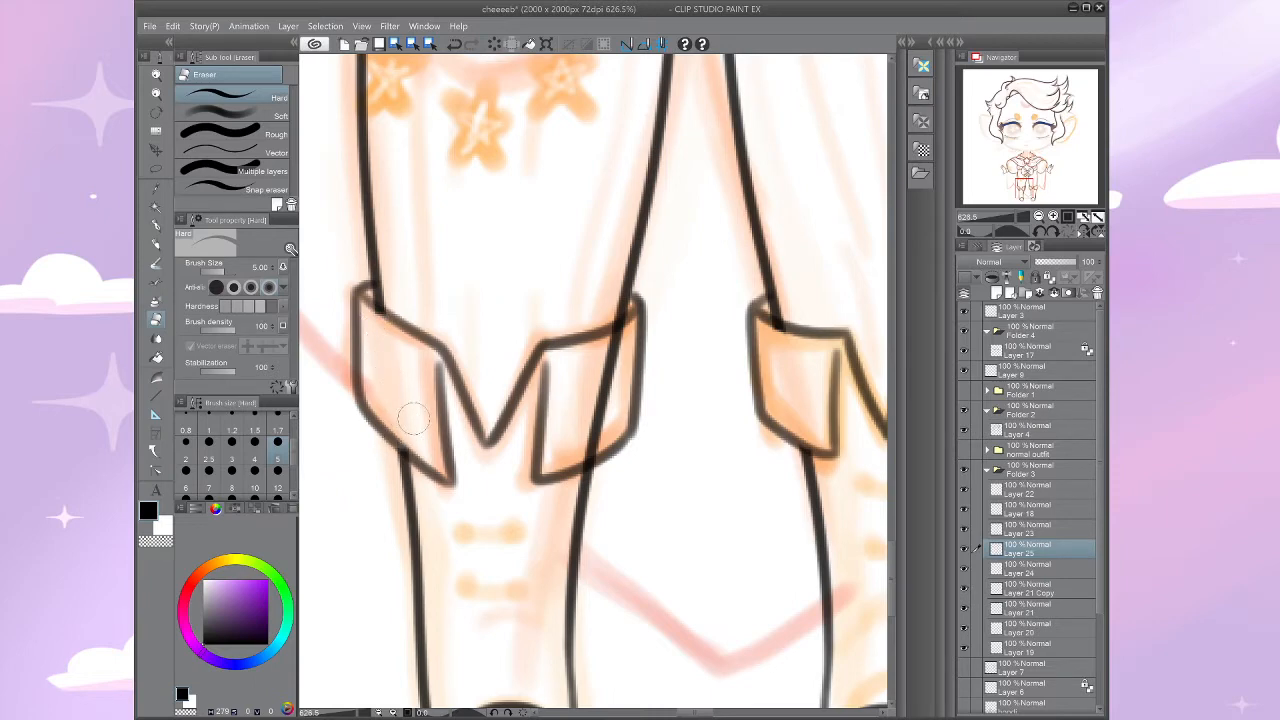
{"action": "mouse_move", "coordinate": [637, 364]}
{"action": "left_mouse_down"}
{"action": "mouse_move", "coordinate": [606, 348]}
{"action": "mouse_move", "coordinate": [615, 358]}
{"action": "mouse_move", "coordinate": [597, 423]}
{"action": "left_mouse_up"}
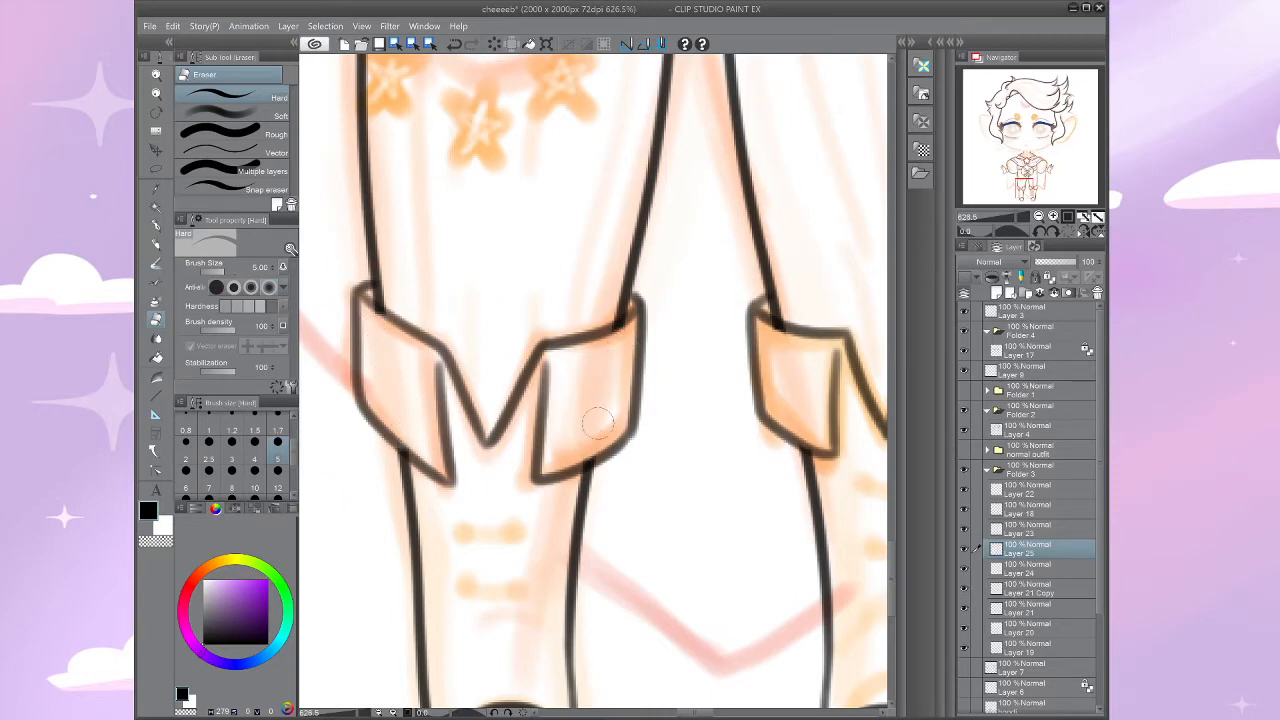
{"action": "scroll", "coordinate": [586, 424], "scroll_direction": "down", "scroll_amount": 5}
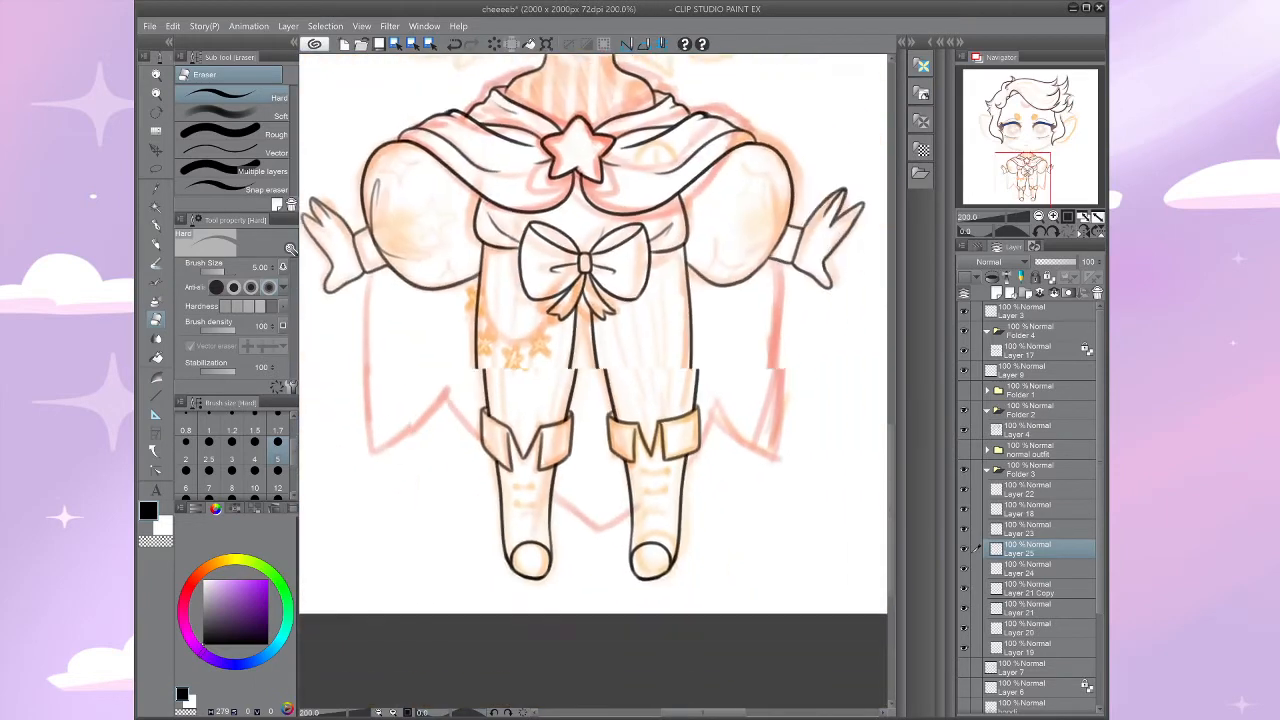
{"action": "scroll", "coordinate": [586, 424], "scroll_direction": "down", "scroll_amount": 1}
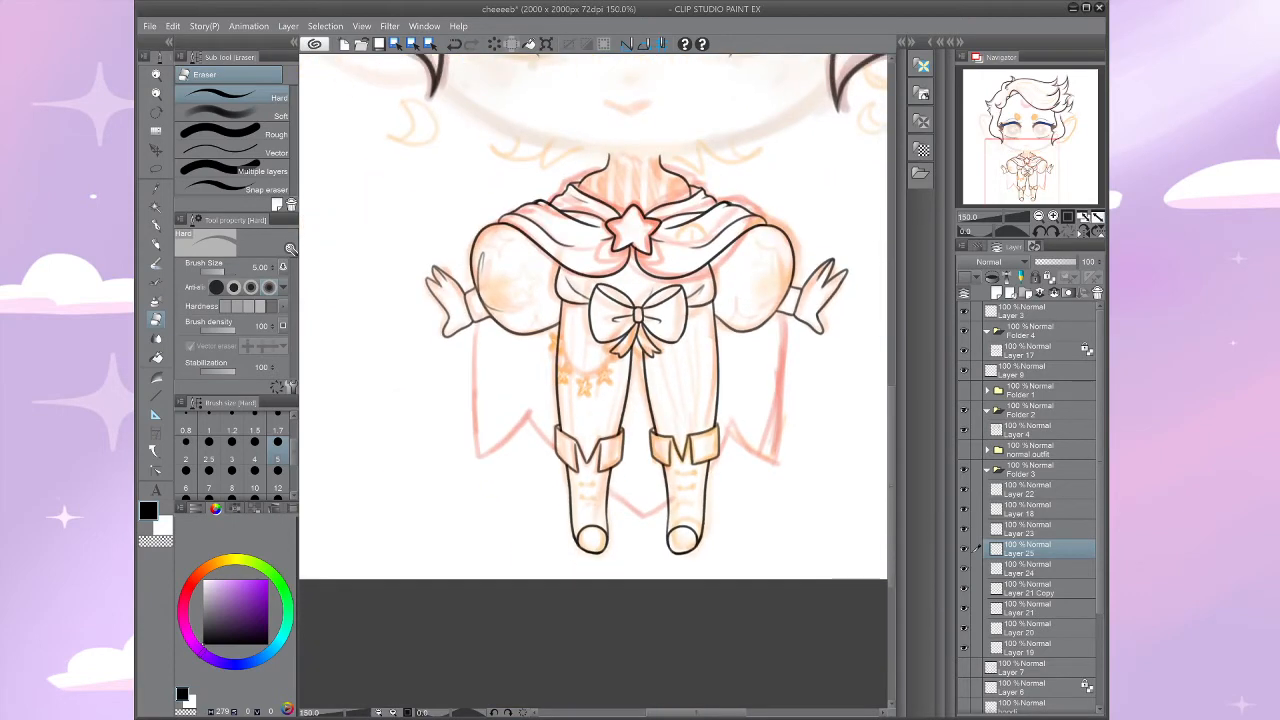
Step: Select the star clasp's layer, Layer 19, and erase the stray line end at the star's lower notch
{"action": "left_click_drag", "start_coordinate": [610, 290], "coordinate": [593, 461]}
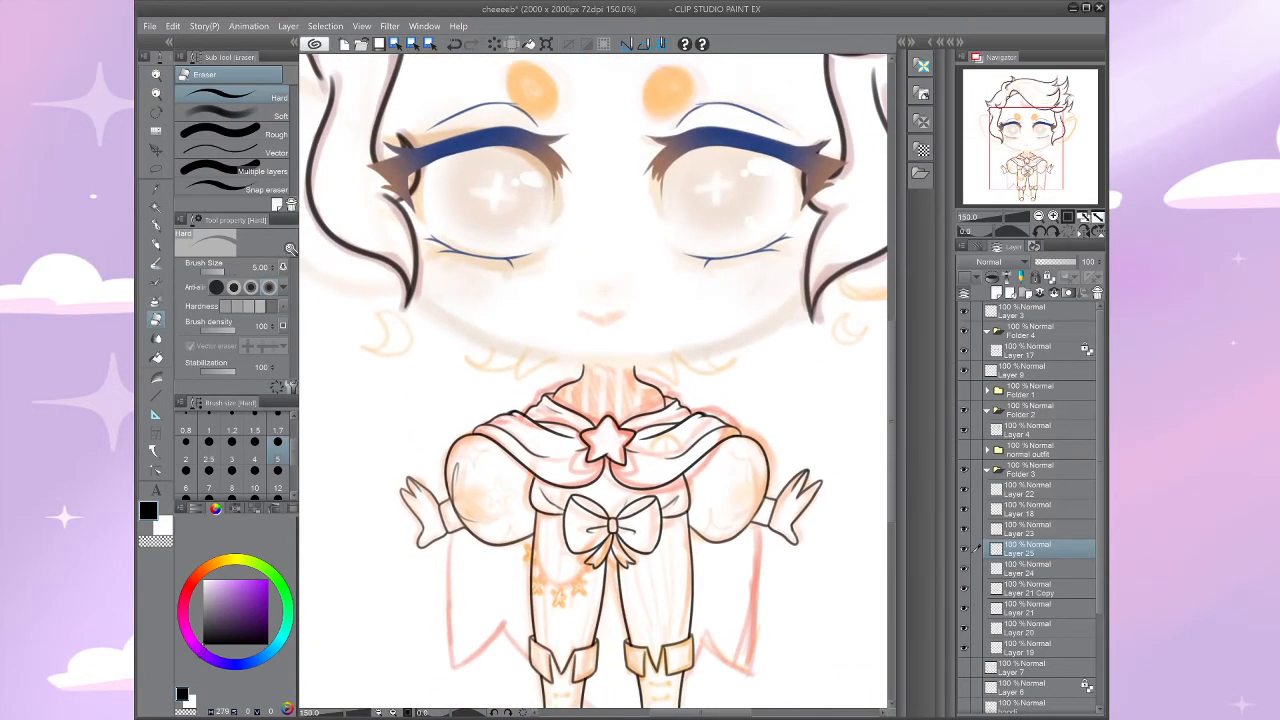
{"action": "scroll", "coordinate": [609, 466], "scroll_direction": "up", "scroll_amount": 6}
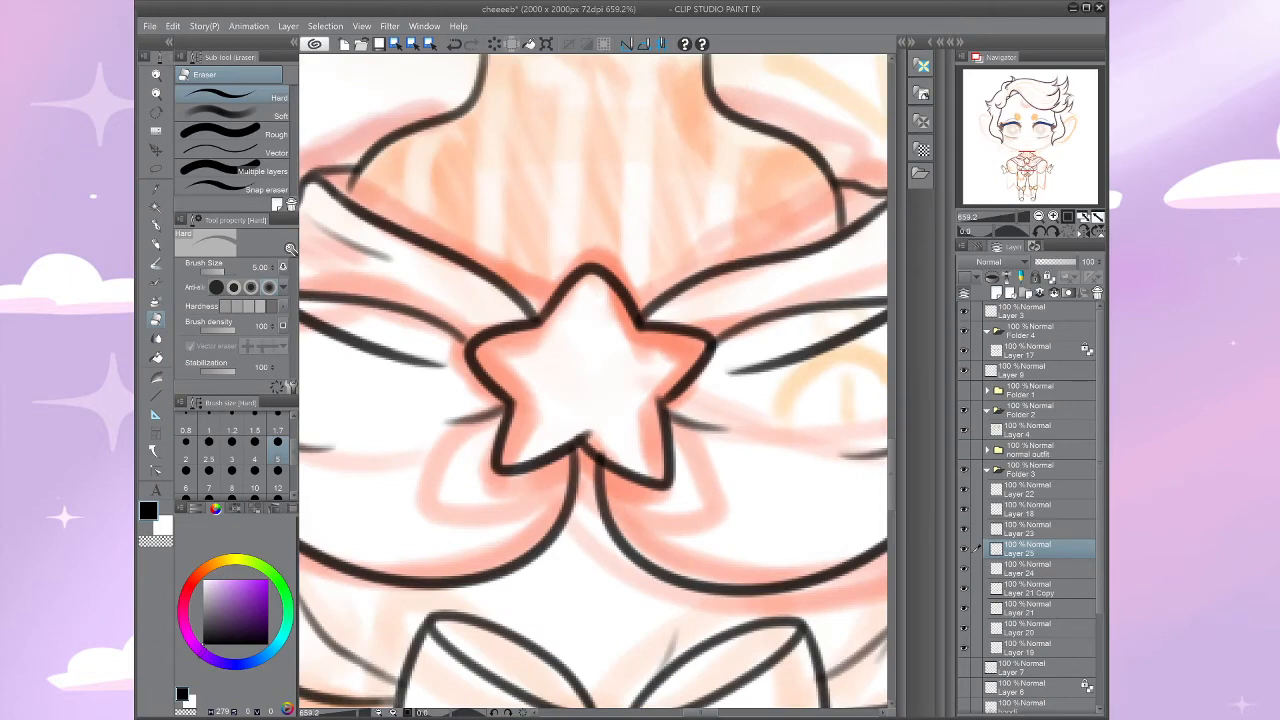
{"action": "left_click", "coordinate": [964, 470]}
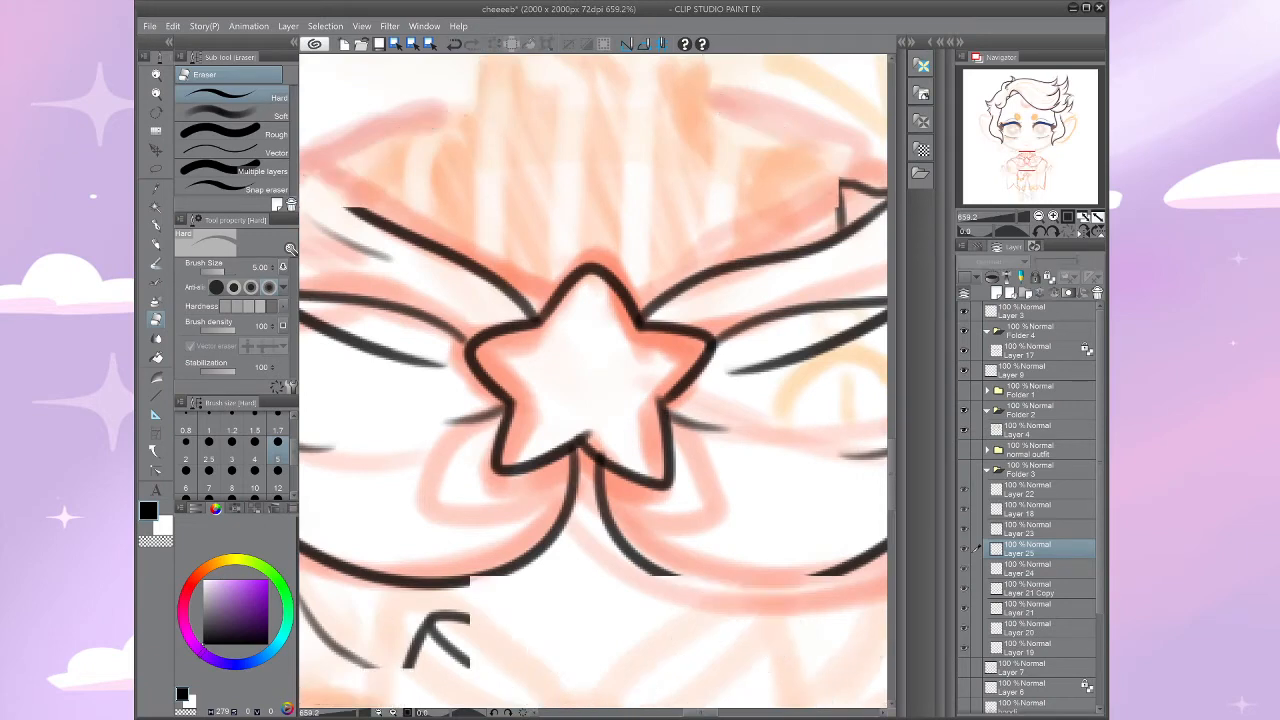
{"action": "left_click", "coordinate": [964, 470]}
{"action": "left_click", "coordinate": [964, 648]}
{"action": "left_click", "coordinate": [964, 648]}
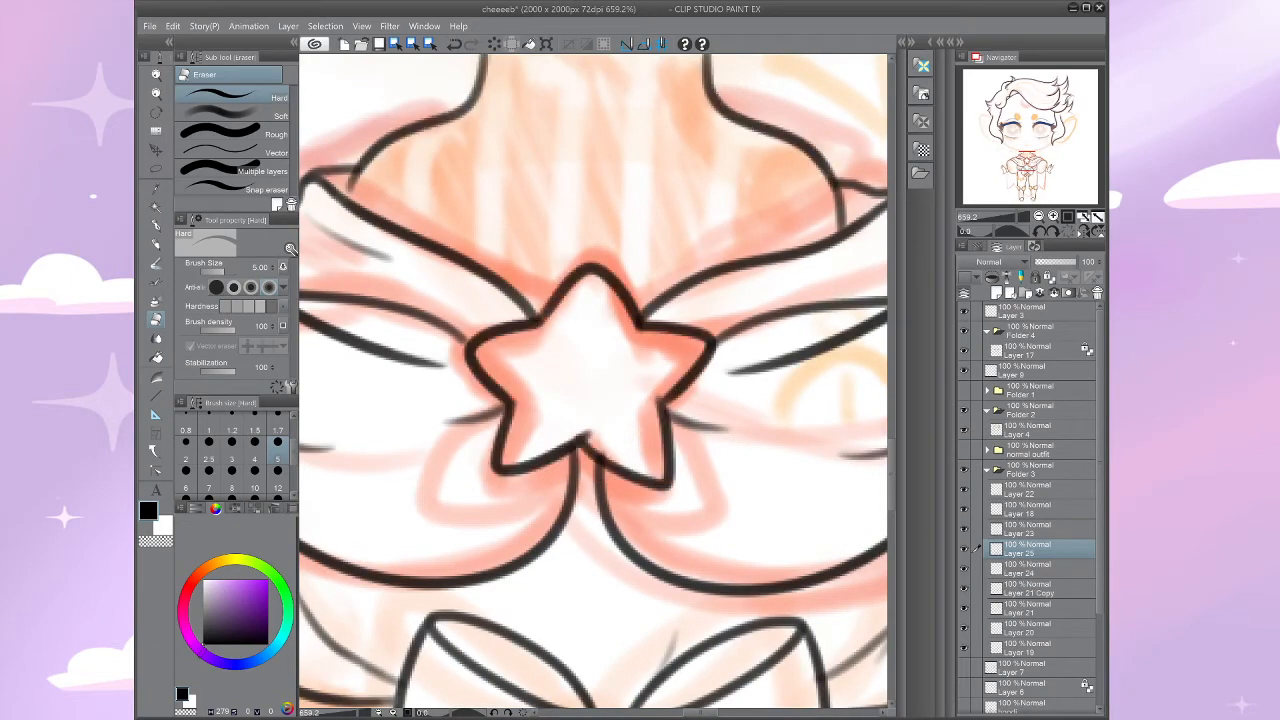
{"action": "left_click", "coordinate": [1040, 648]}
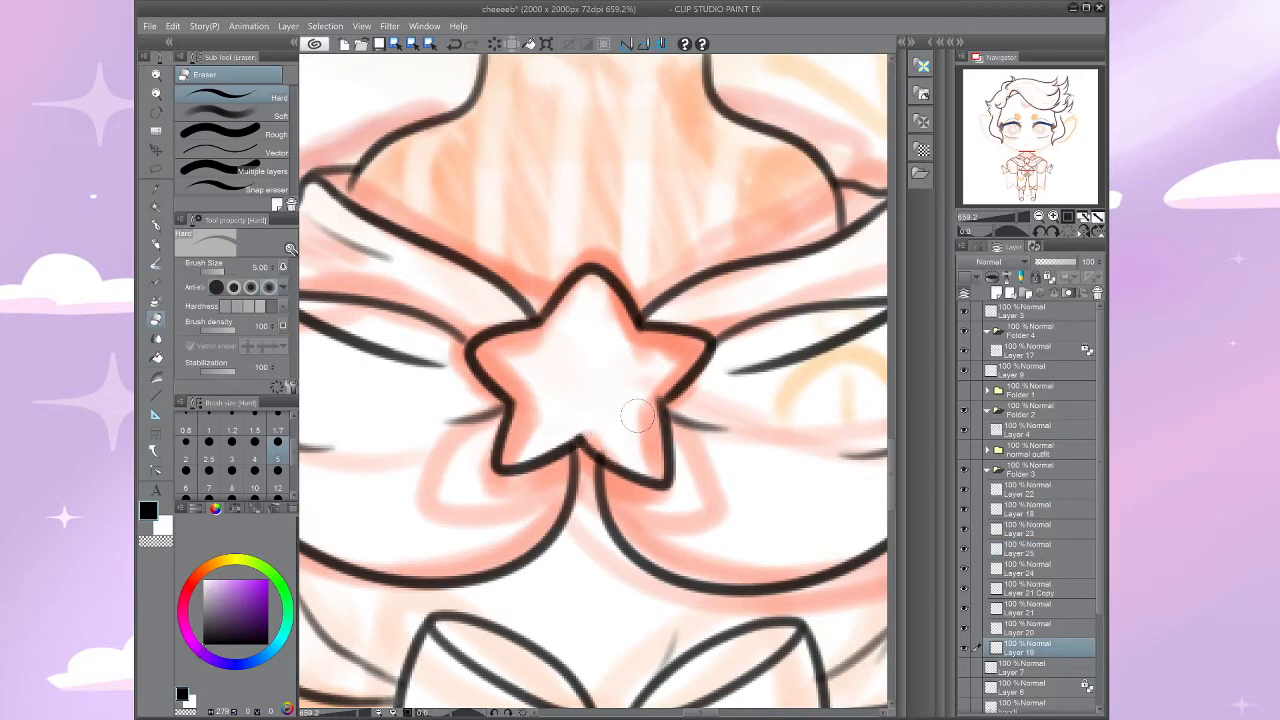
Step: Toggle the visibility of the layers from Layer 20 up to identify the right-hand cape front's lines, and select Layer 21 Copy
{"action": "left_click", "coordinate": [964, 628]}
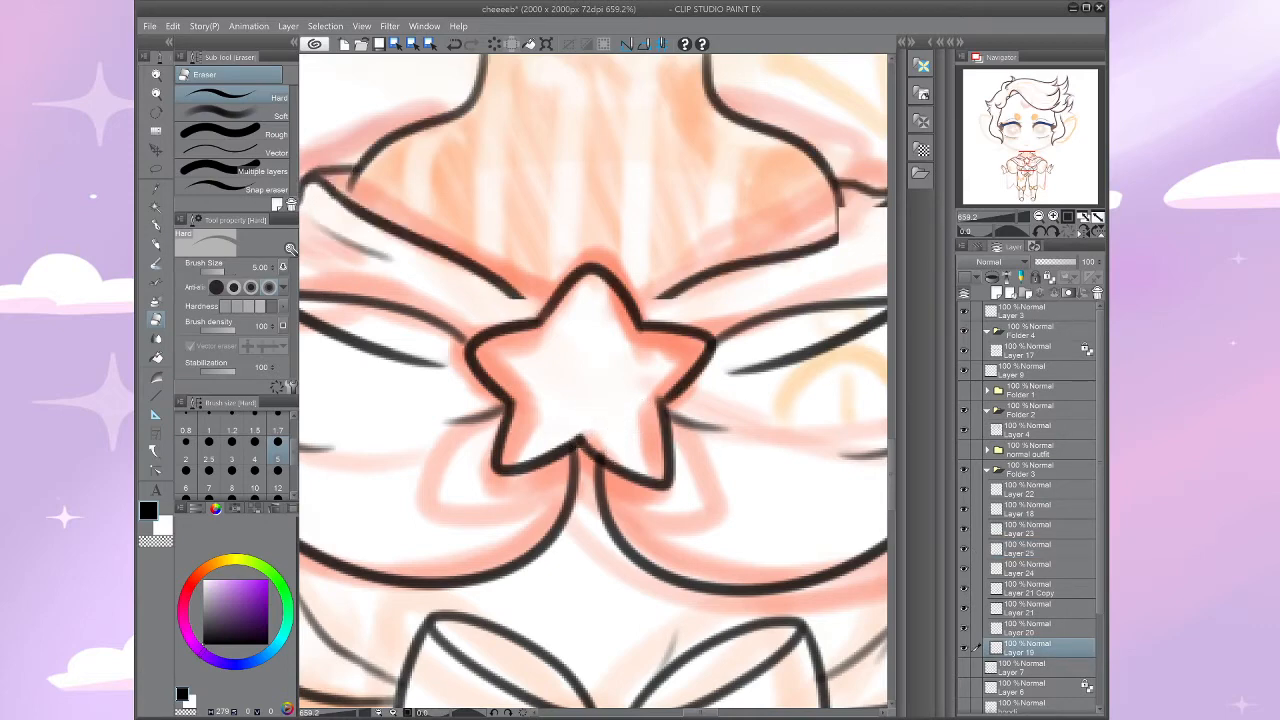
{"action": "left_click", "coordinate": [964, 608]}
{"action": "left_click", "coordinate": [964, 608]}
{"action": "left_click", "coordinate": [964, 588]}
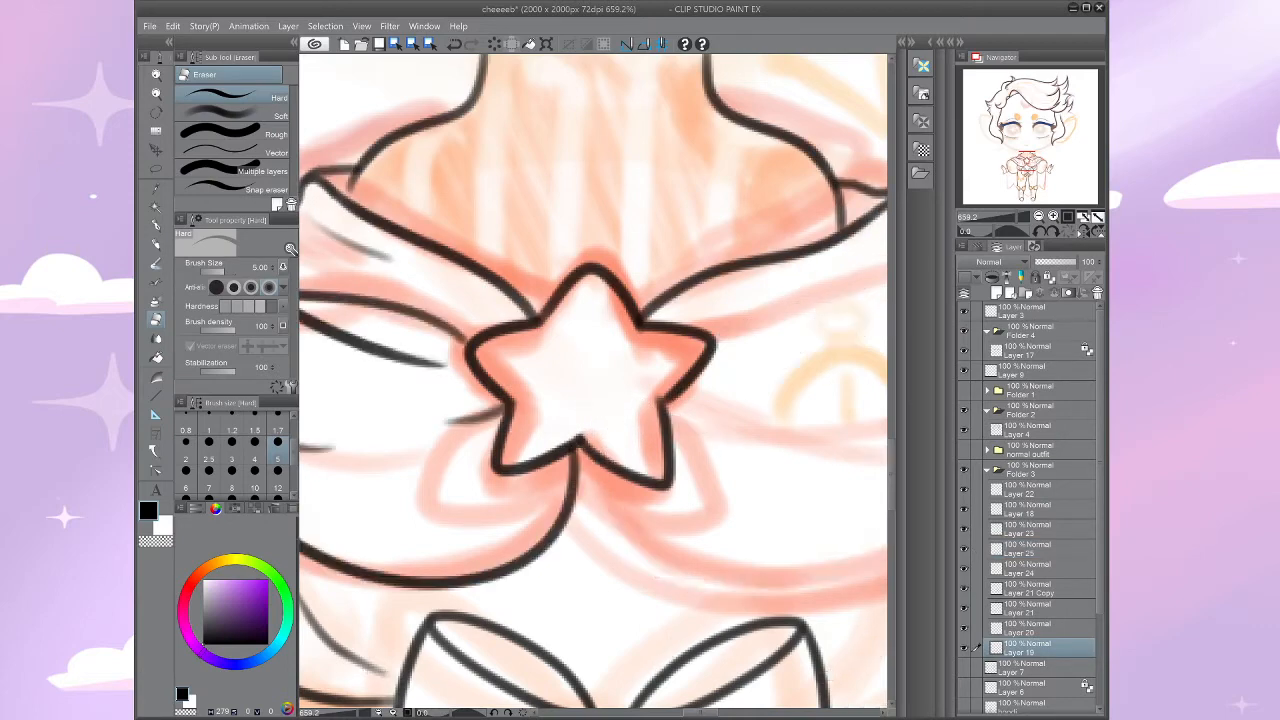
{"action": "left_click", "coordinate": [964, 588]}
{"action": "left_click", "coordinate": [1040, 588]}
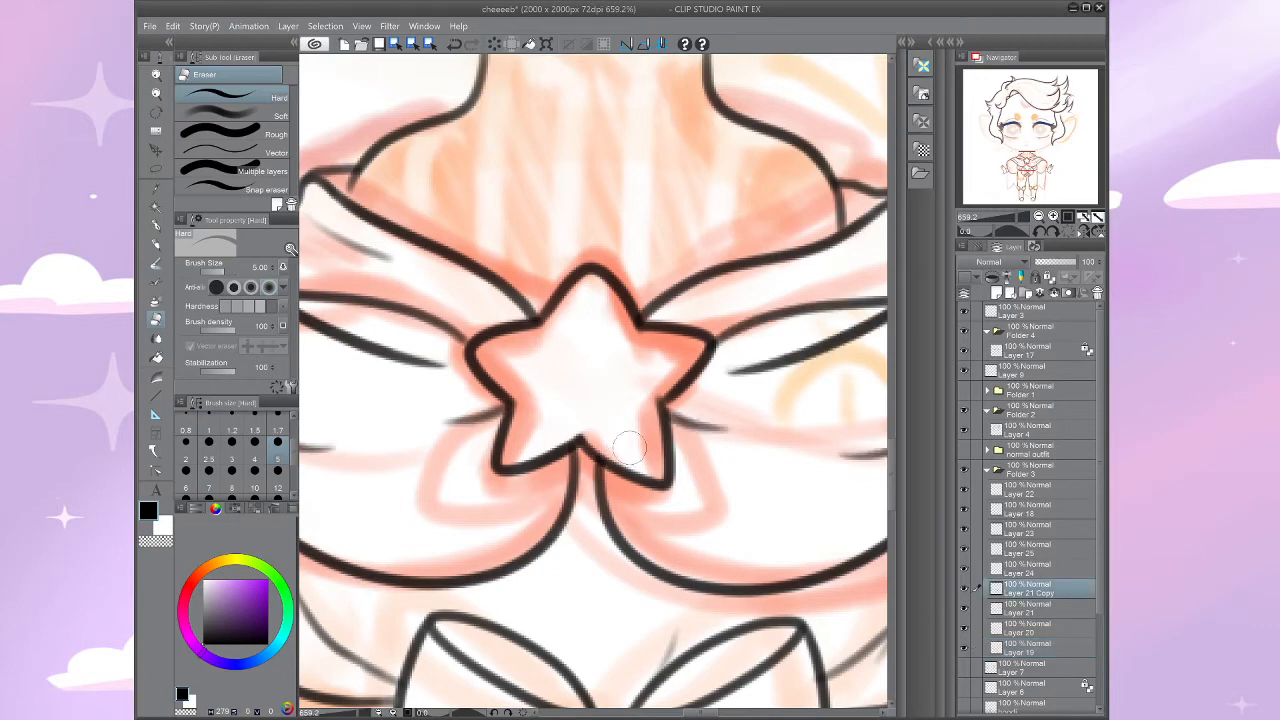
Step: Extend the end of the left-hand neck line down to the cape's collar edge with the 2.5 Opaque watercolor brush
{"action": "scroll", "coordinate": [628, 448], "scroll_direction": "down", "scroll_amount": 7}
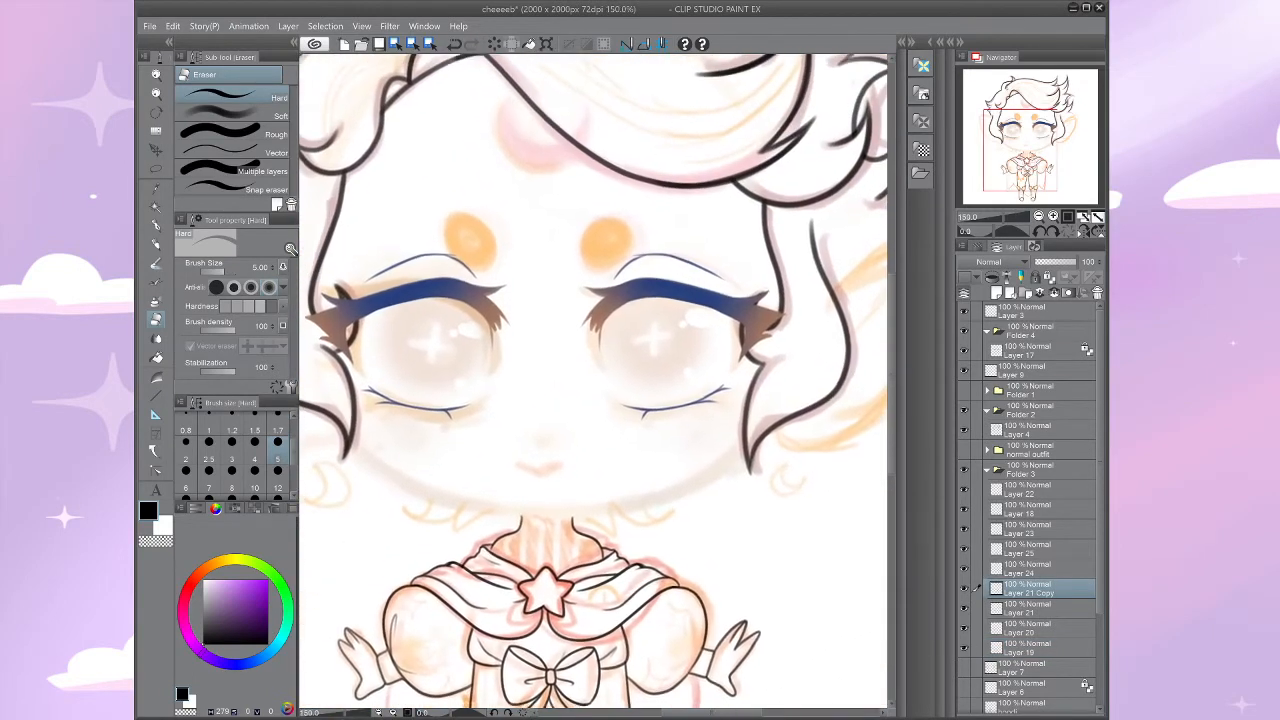
{"action": "left_click_drag", "start_coordinate": [600, 540], "coordinate": [695, 472]}
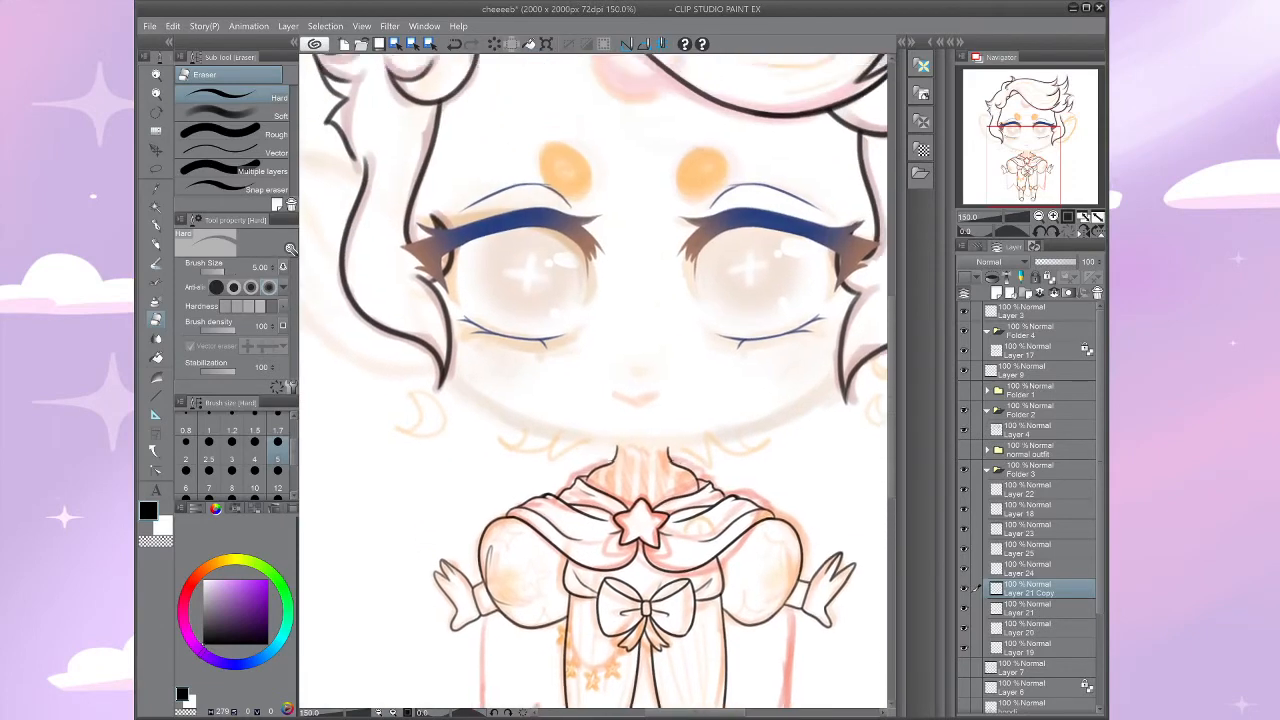
{"action": "scroll", "coordinate": [610, 480], "scroll_direction": "up", "scroll_amount": 8}
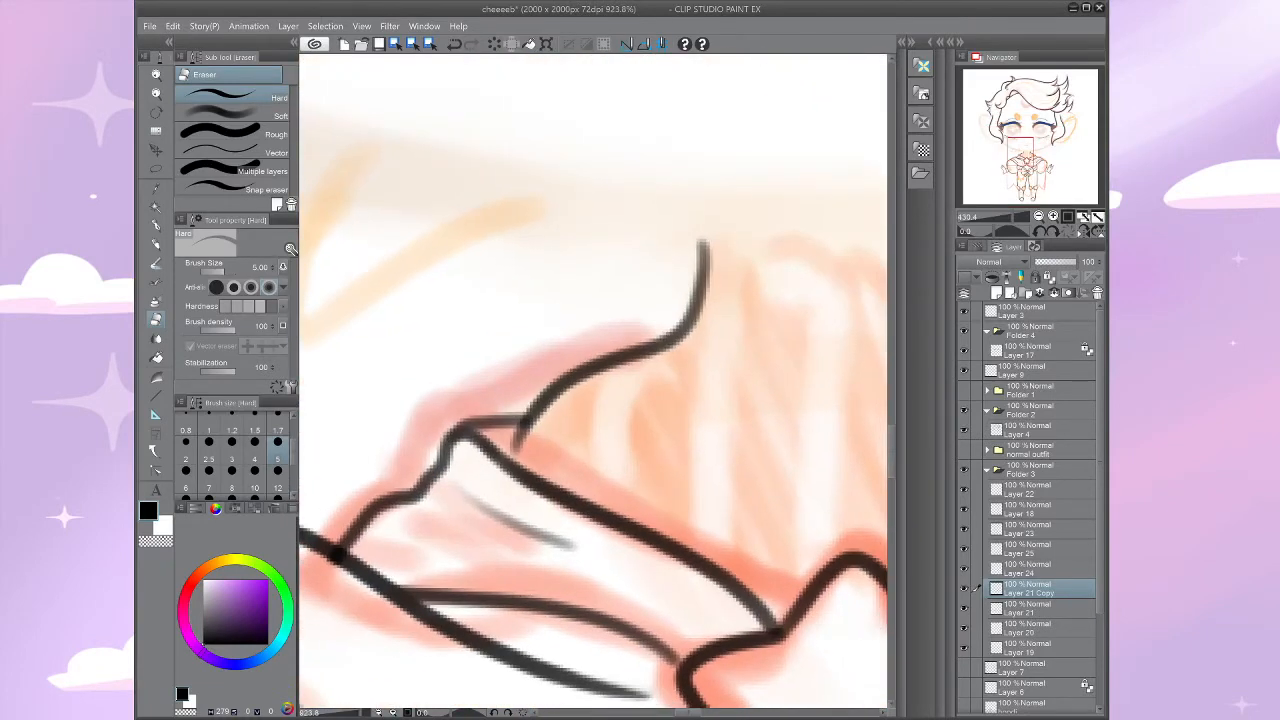
{"action": "key", "text": "b"}
{"action": "left_click_drag", "start_coordinate": [525, 426], "coordinate": [517, 463]}
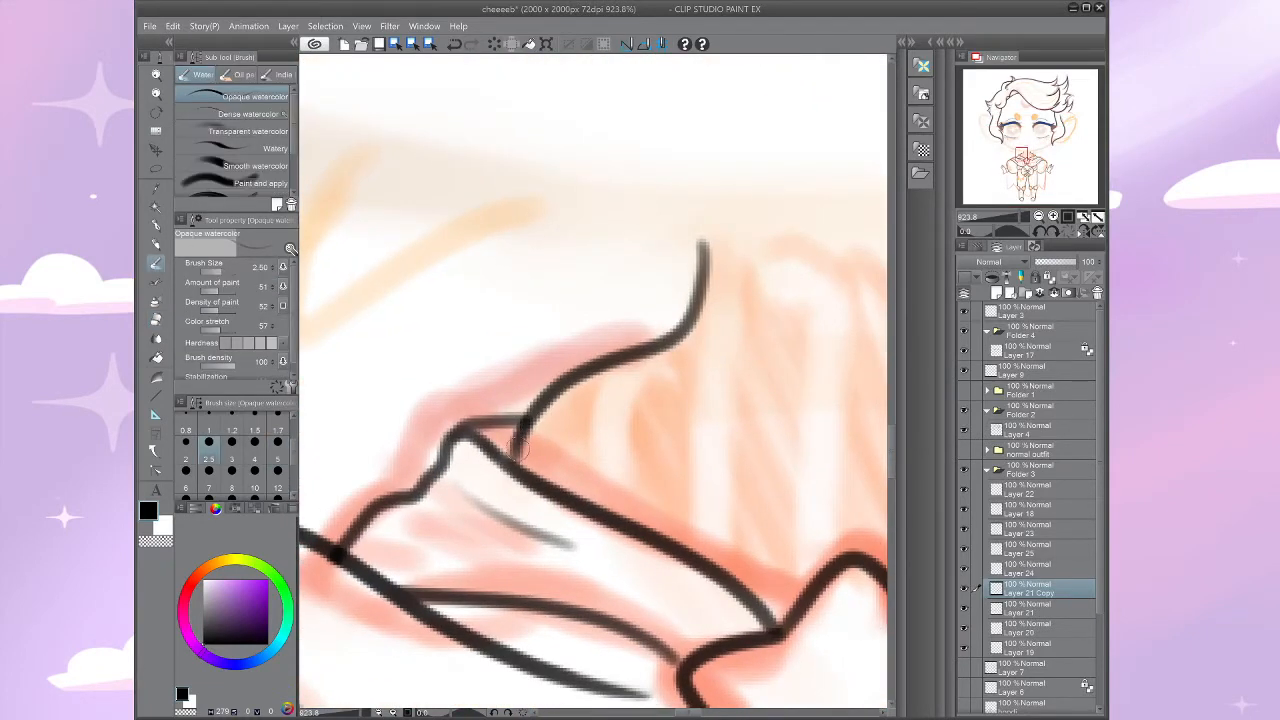
{"action": "mouse_move", "coordinate": [700, 440]}
{"action": "left_mouse_down"}
{"action": "mouse_move", "coordinate": [466, 408]}
{"action": "mouse_move", "coordinate": [420, 388]}
{"action": "left_mouse_up"}
{"action": "left_click_drag", "start_coordinate": [620, 420], "coordinate": [544, 433]}
{"action": "scroll", "coordinate": [592, 380], "scroll_direction": "down", "scroll_amount": 5}
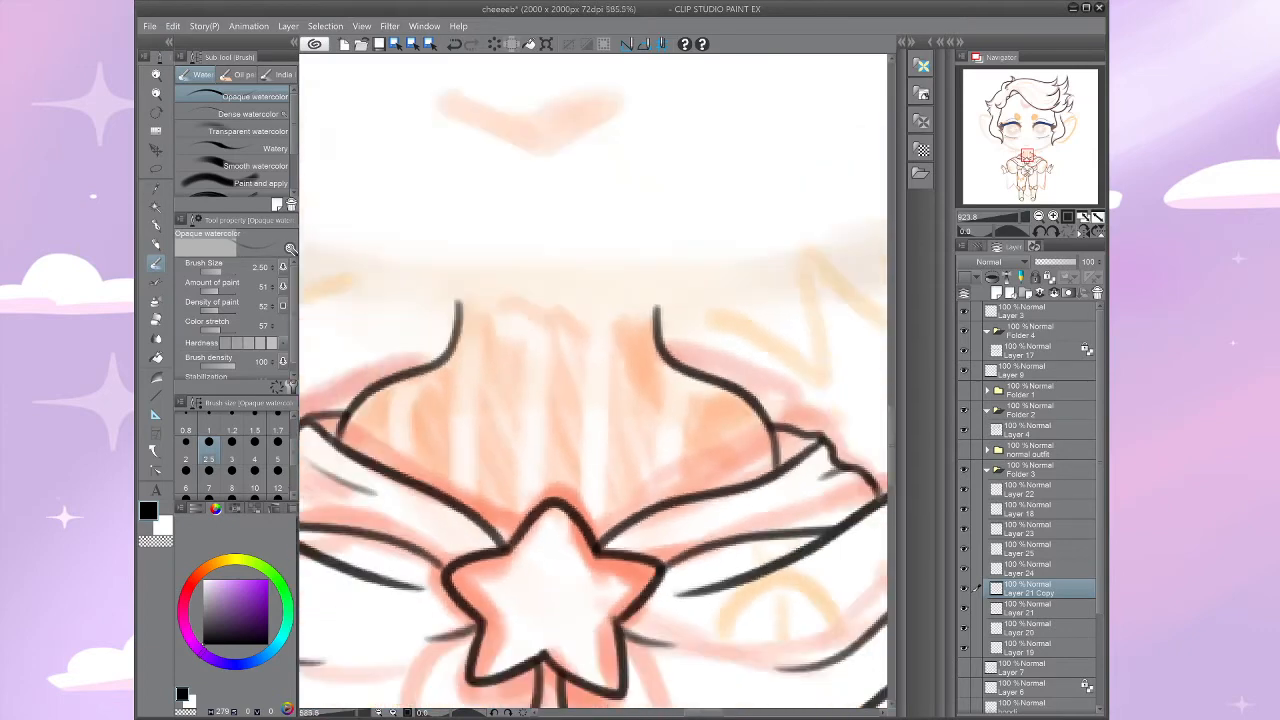
Step: Select Layer 22 and add a new raster layer above it for the back of the cape
{"action": "left_click_drag", "start_coordinate": [592, 380], "coordinate": [629, 210]}
{"action": "scroll", "coordinate": [592, 380], "scroll_direction": "down", "scroll_amount": 2}
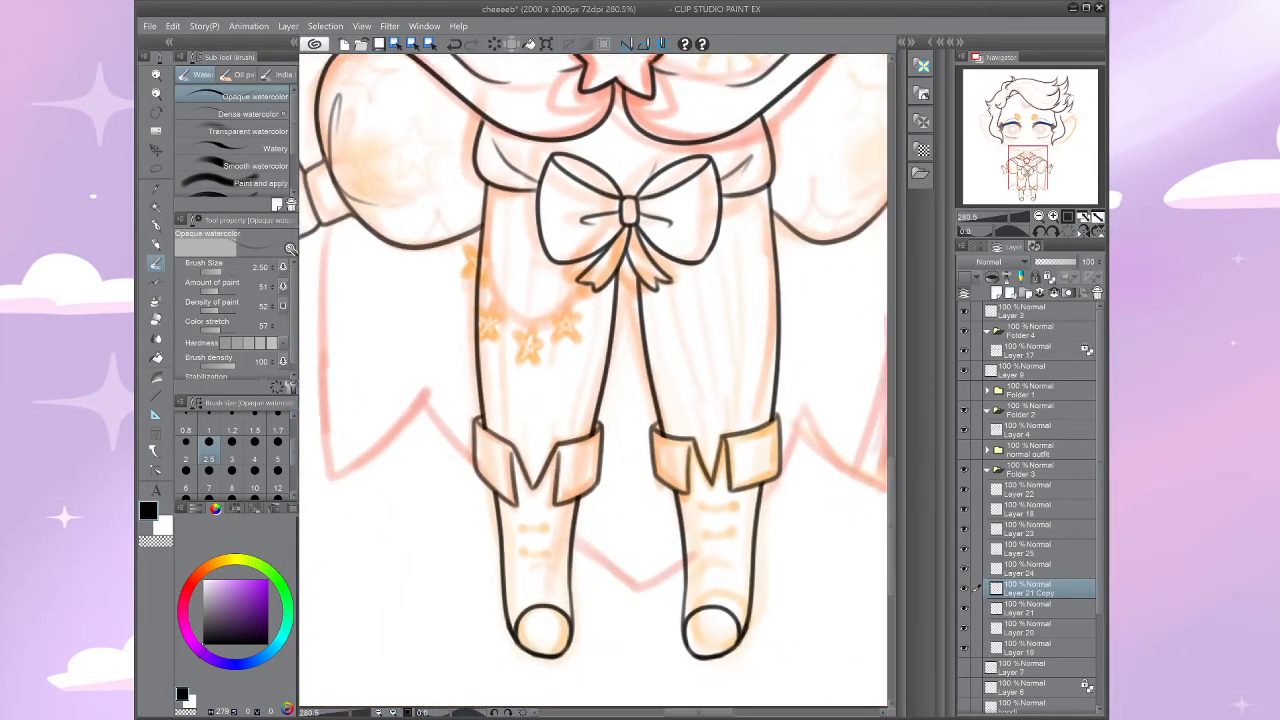
{"action": "left_click_drag", "start_coordinate": [620, 165], "coordinate": [608, 685]}
{"action": "scroll", "coordinate": [592, 380], "scroll_direction": "down", "scroll_amount": 3}
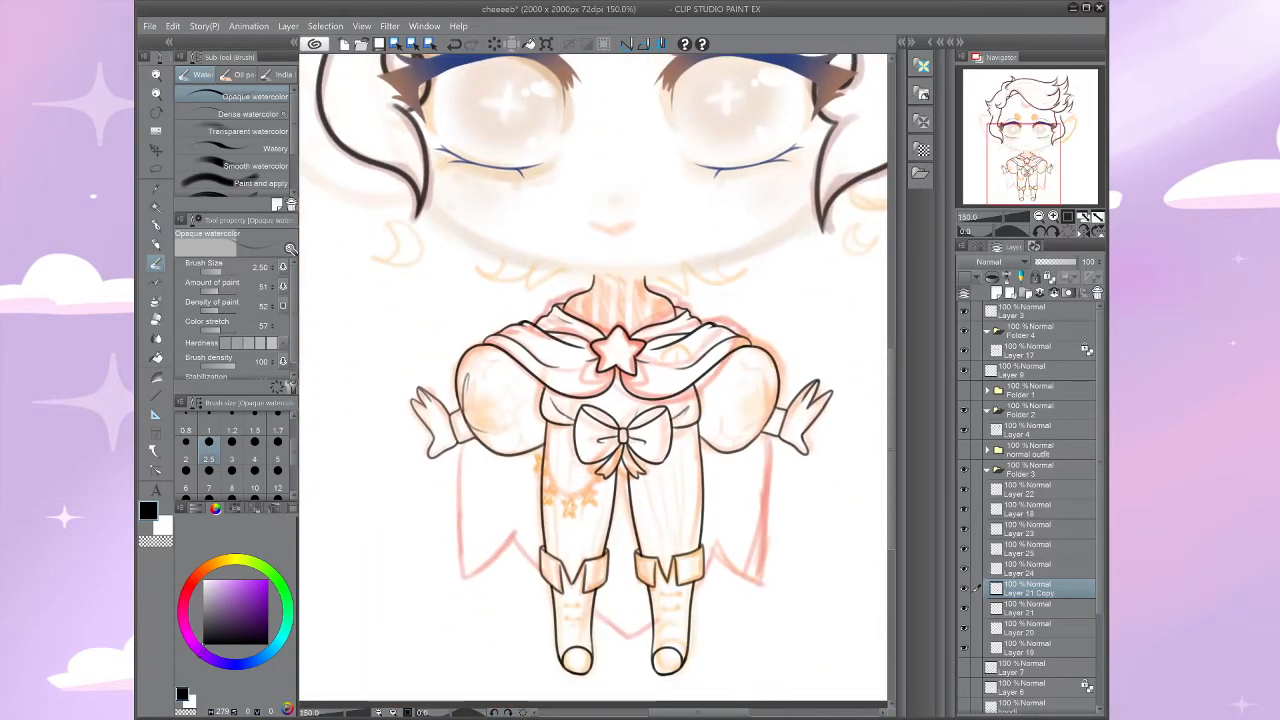
{"action": "left_click", "coordinate": [1040, 489]}
{"action": "key", "text": "ctrl+shift+n"}
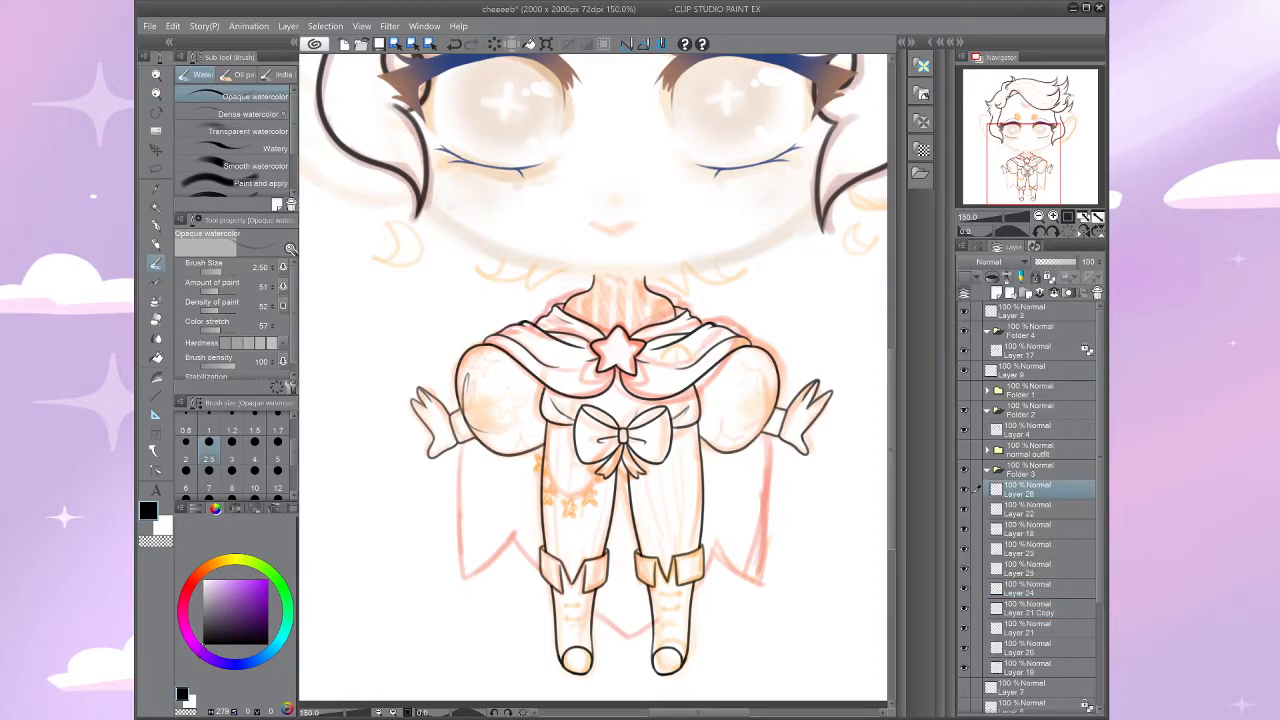
{"action": "left_click_drag", "start_coordinate": [620, 480], "coordinate": [722, 425]}
{"action": "scroll", "coordinate": [745, 510], "scroll_direction": "up", "scroll_amount": 3}
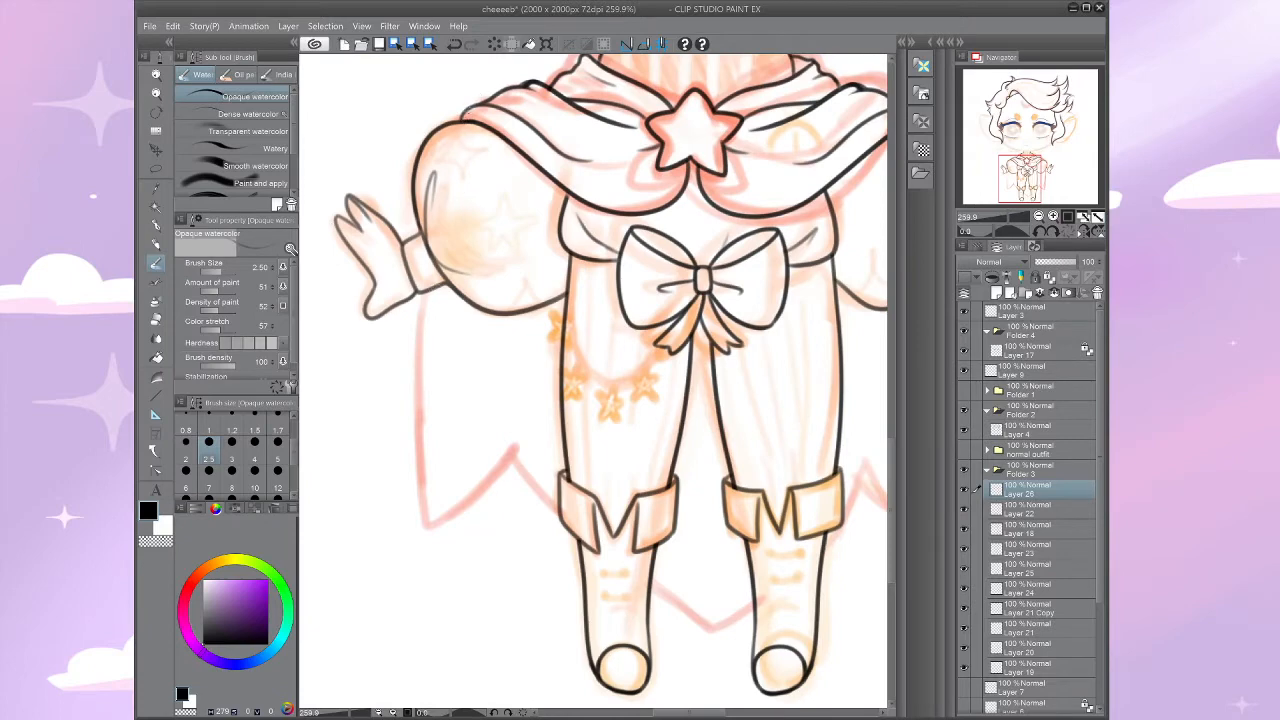
{"action": "left_click_drag", "start_coordinate": [436, 285], "coordinate": [438, 534]}
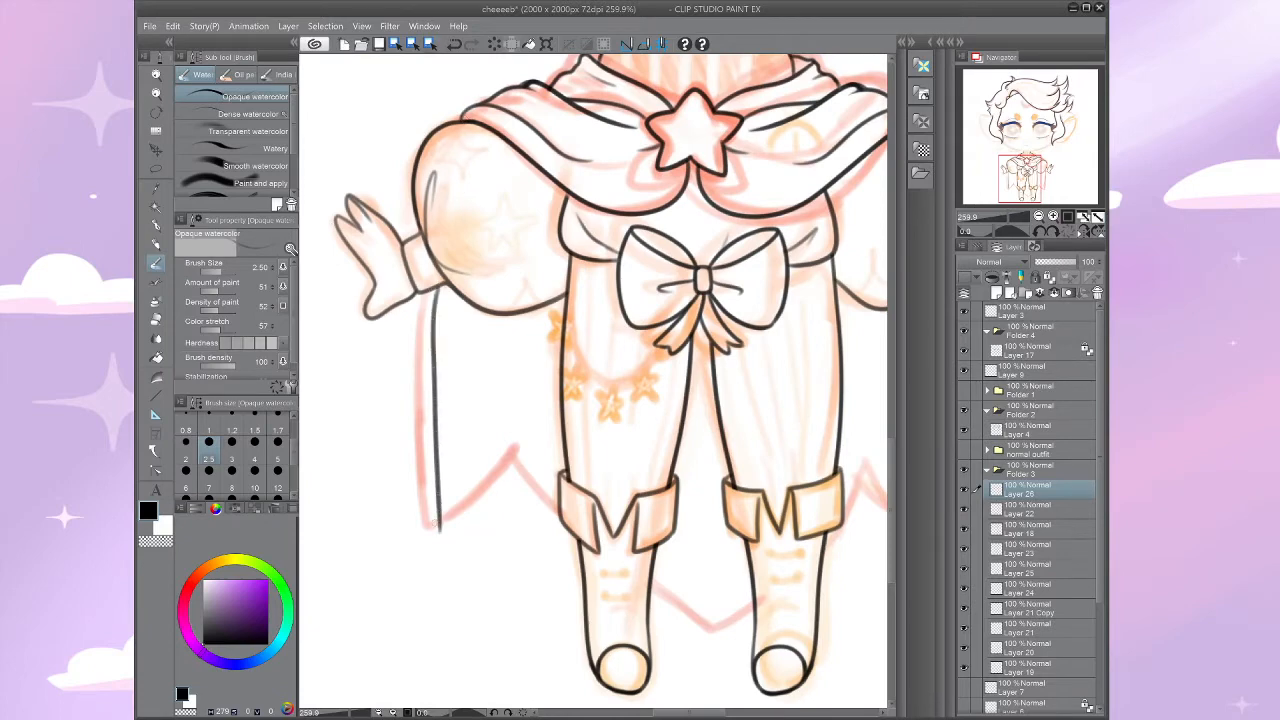
{"action": "key", "text": "ctrl+z"}
{"action": "left_click_drag", "start_coordinate": [445, 238], "coordinate": [428, 498]}
{"action": "key", "text": "ctrl+z"}
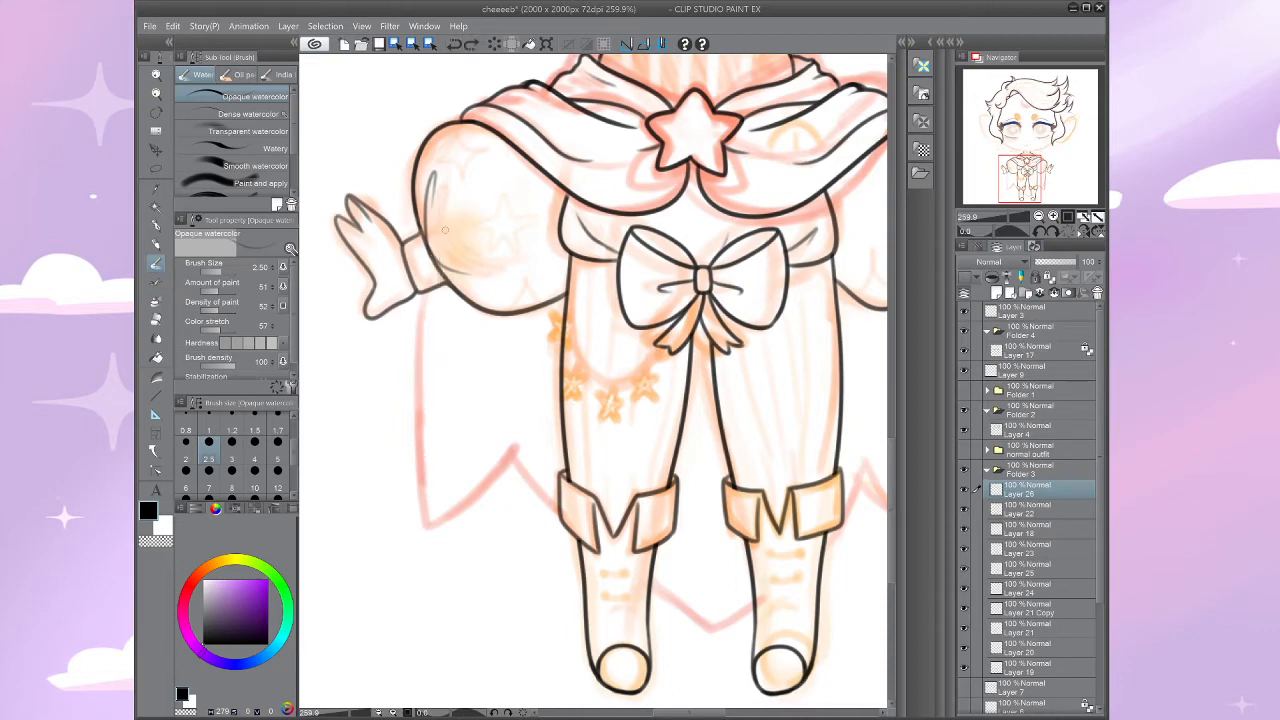
Step: Ink the cape's left-hand outer edge from inside the sleeve, its hem corner and notch, and the hem down to the middle point
{"action": "mouse_move", "coordinate": [446, 231]}
{"action": "left_mouse_down"}
{"action": "mouse_move", "coordinate": [430, 430]}
{"action": "mouse_move", "coordinate": [445, 526]}
{"action": "mouse_move", "coordinate": [513, 455]}
{"action": "mouse_move", "coordinate": [470, 386]}
{"action": "mouse_move", "coordinate": [560, 476]}
{"action": "mouse_move", "coordinate": [668, 549]}
{"action": "left_mouse_up"}
{"action": "scroll", "coordinate": [592, 364], "scroll_direction": "down", "scroll_amount": 1}
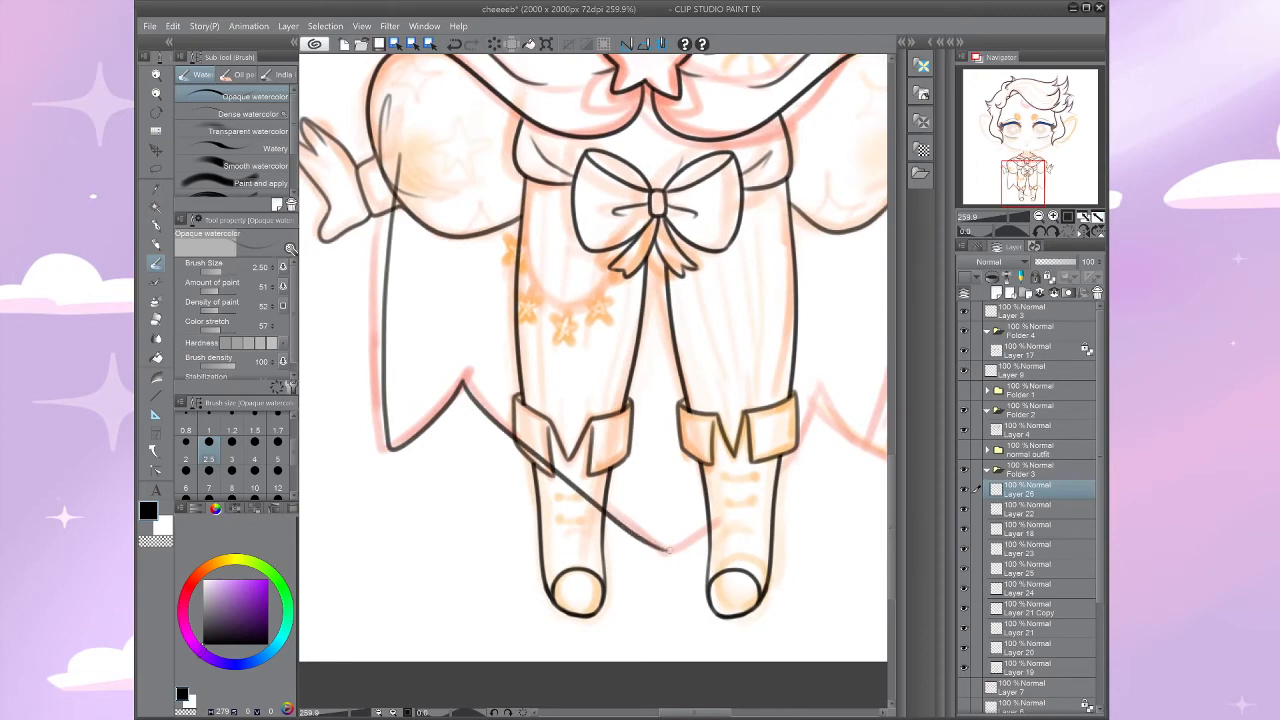
{"action": "scroll", "coordinate": [668, 549], "scroll_direction": "down", "scroll_amount": 4}
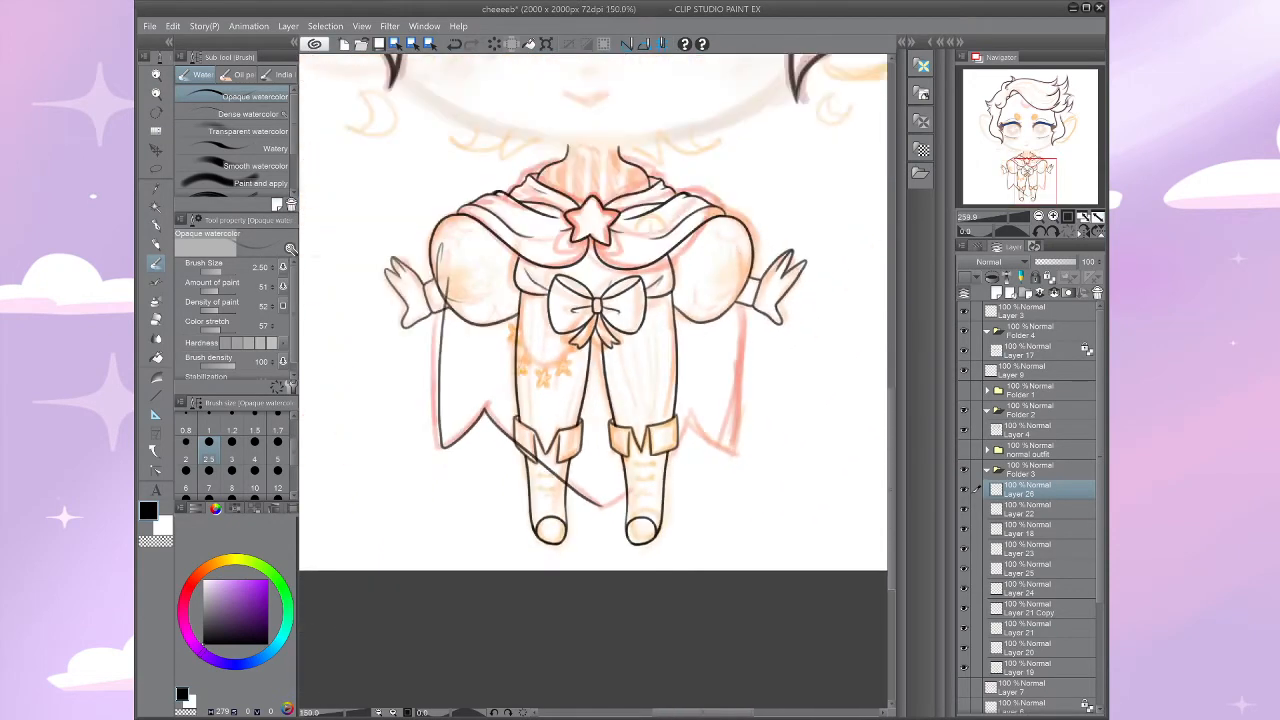
{"action": "scroll", "coordinate": [728, 421], "scroll_direction": "up", "scroll_amount": 2}
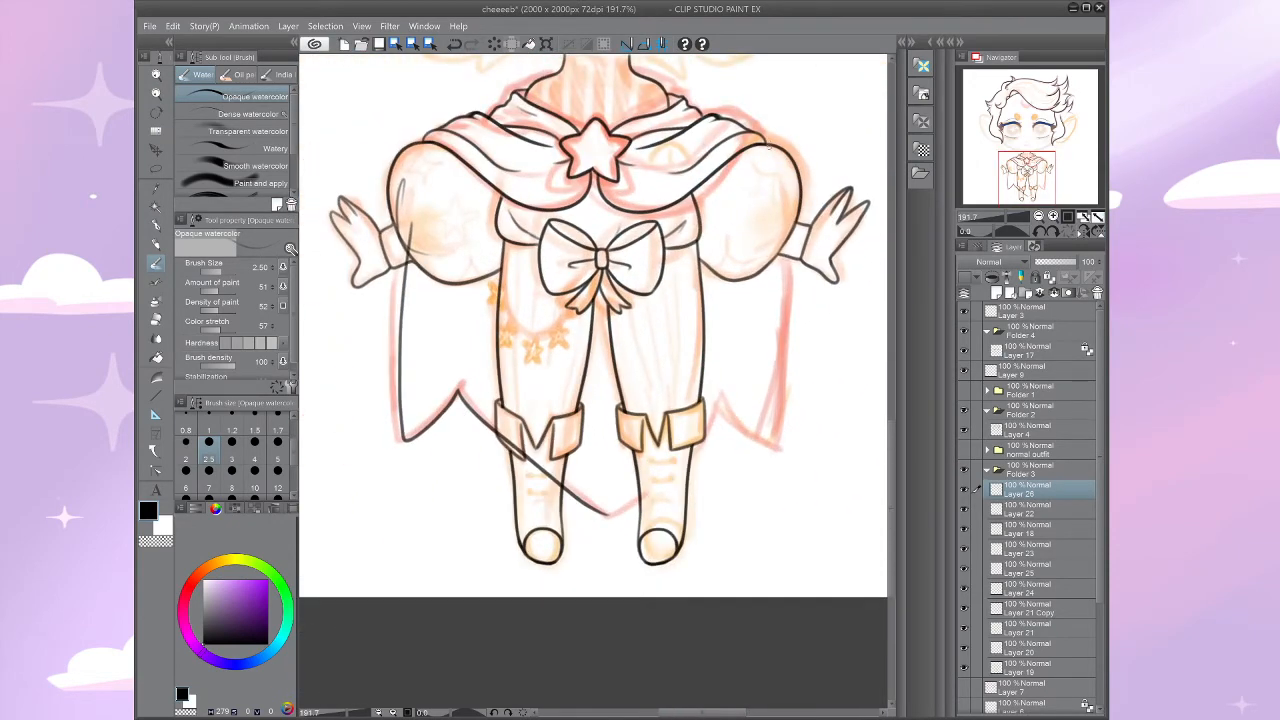
{"action": "mouse_move", "coordinate": [768, 148]}
{"action": "left_mouse_down"}
{"action": "mouse_move", "coordinate": [782, 378]}
{"action": "mouse_move", "coordinate": [772, 446]}
{"action": "left_mouse_up"}
{"action": "key", "text": "ctrl+z"}
{"action": "left_click_drag", "start_coordinate": [780, 224], "coordinate": [779, 440]}
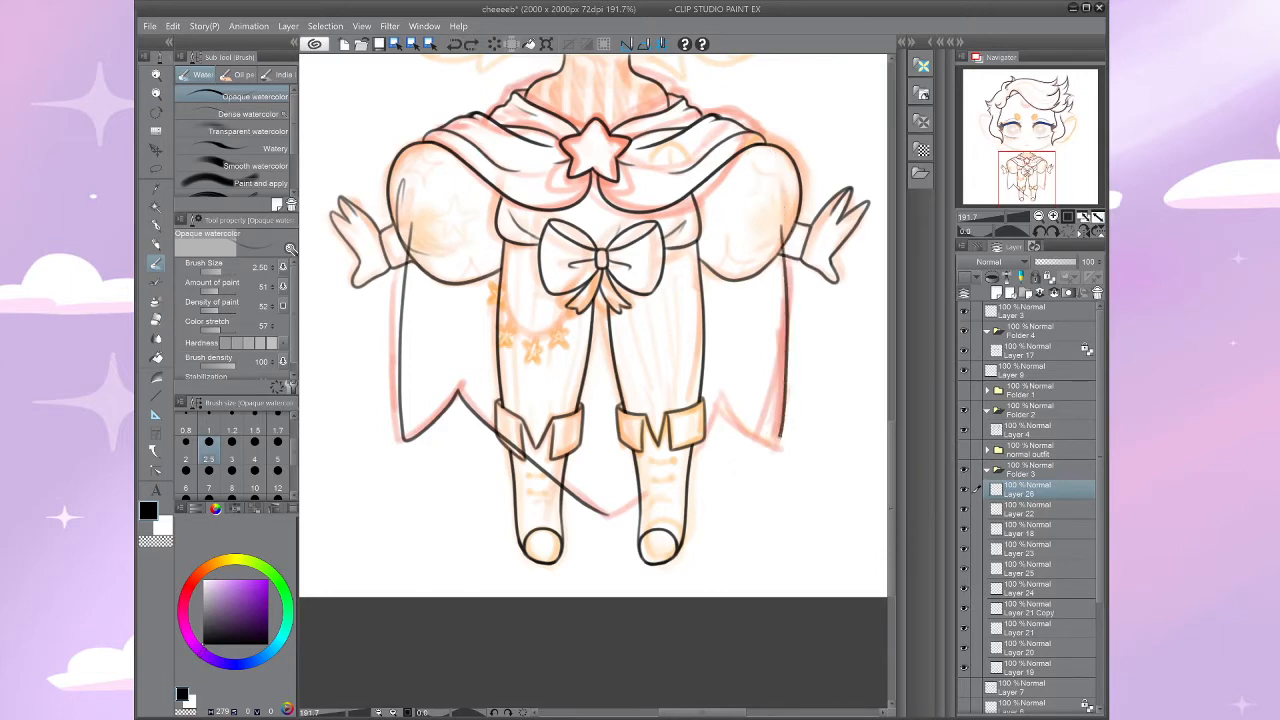
{"action": "left_click_drag", "start_coordinate": [731, 362], "coordinate": [654, 392]}
{"action": "key", "text": "ctrl+z"}
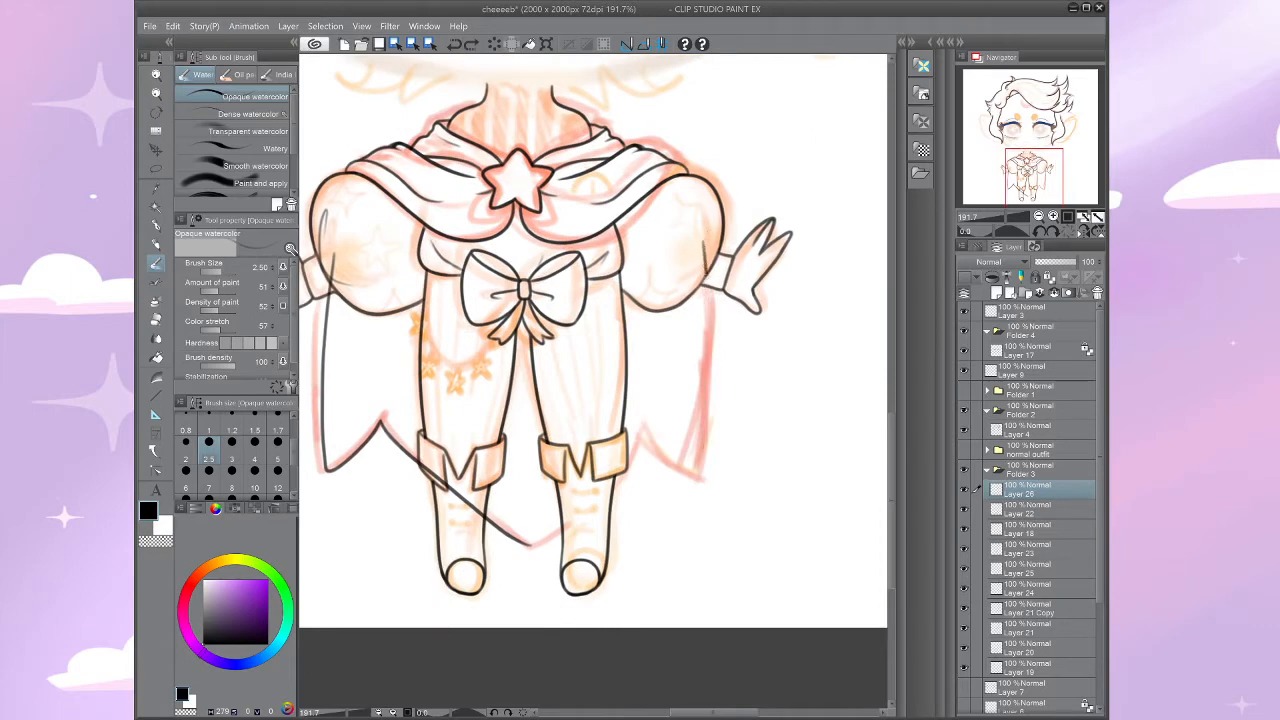
Step: Ink the cape's right-hand outer edge from the sleeve down around the hem corner and up toward the notch
{"action": "mouse_move", "coordinate": [704, 275]}
{"action": "left_mouse_down"}
{"action": "mouse_move", "coordinate": [706, 463]}
{"action": "mouse_move", "coordinate": [691, 473]}
{"action": "mouse_move", "coordinate": [646, 430]}
{"action": "left_mouse_up"}
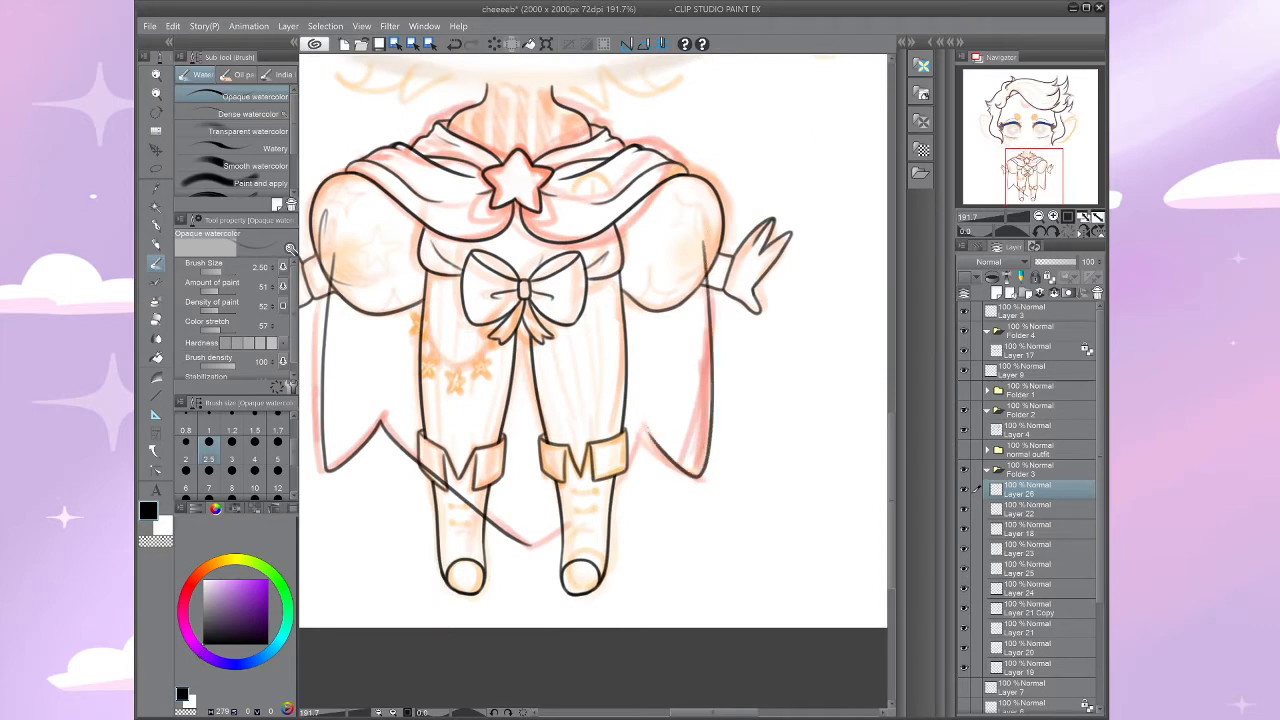
{"action": "left_click_drag", "start_coordinate": [560, 400], "coordinate": [667, 385]}
{"action": "scroll", "coordinate": [670, 480], "scroll_direction": "up", "scroll_amount": 3}
{"action": "left_click_drag", "start_coordinate": [660, 430], "coordinate": [614, 429]}
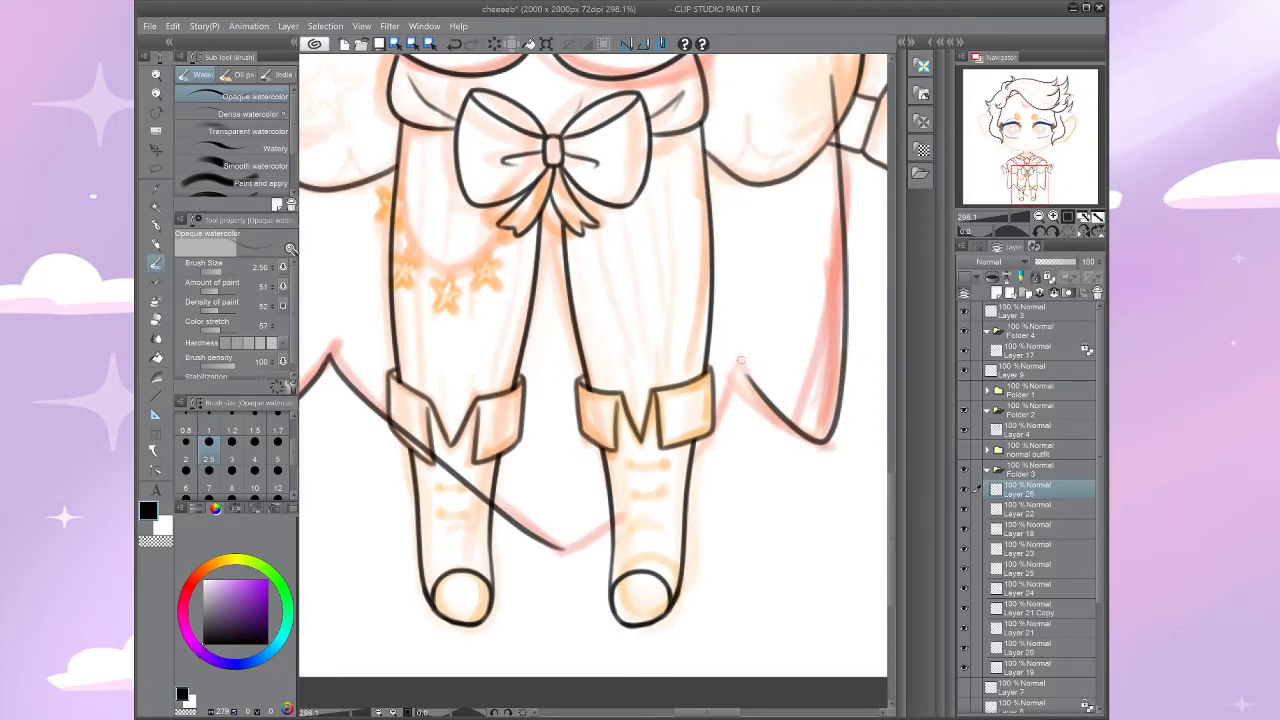
{"action": "mouse_move", "coordinate": [742, 366]}
{"action": "left_mouse_down"}
{"action": "mouse_move", "coordinate": [626, 506]}
{"action": "mouse_move", "coordinate": [558, 551]}
{"action": "left_mouse_up"}
{"action": "left_click_drag", "start_coordinate": [560, 500], "coordinate": [504, 520]}
{"action": "scroll", "coordinate": [592, 375], "scroll_direction": "down", "scroll_amount": 5}
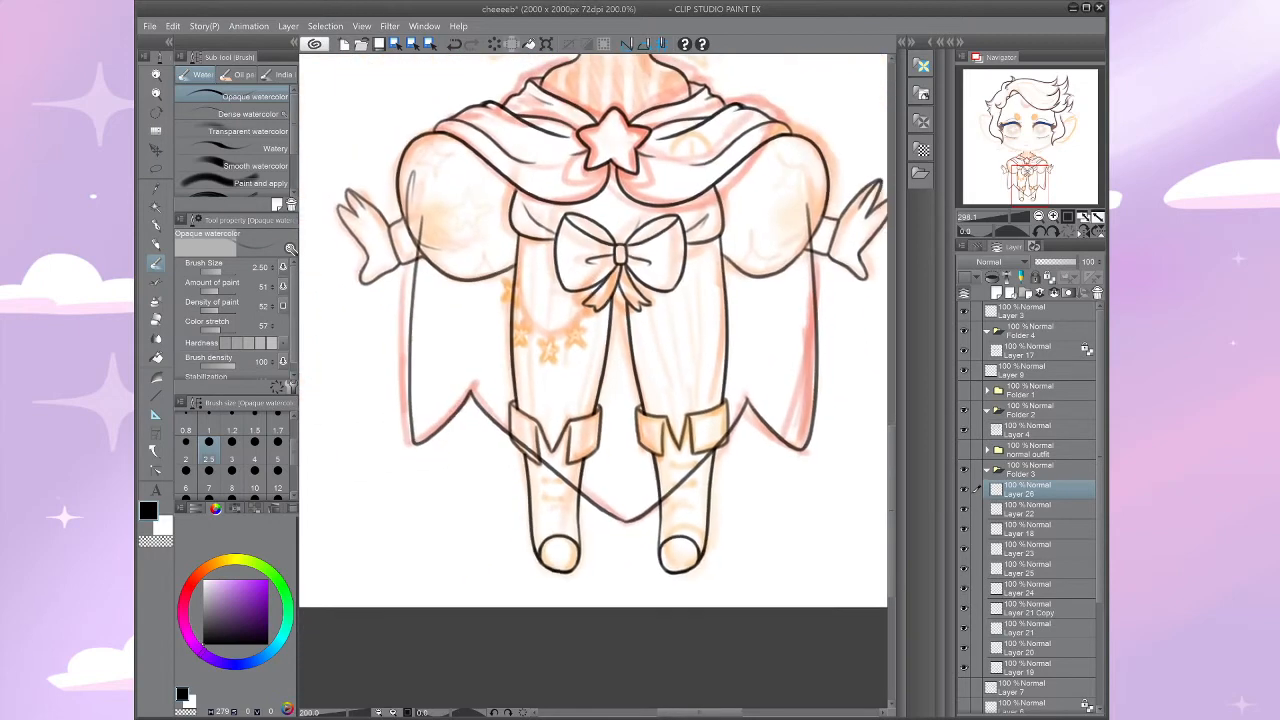
{"action": "scroll", "coordinate": [592, 375], "scroll_direction": "up", "scroll_amount": 4}
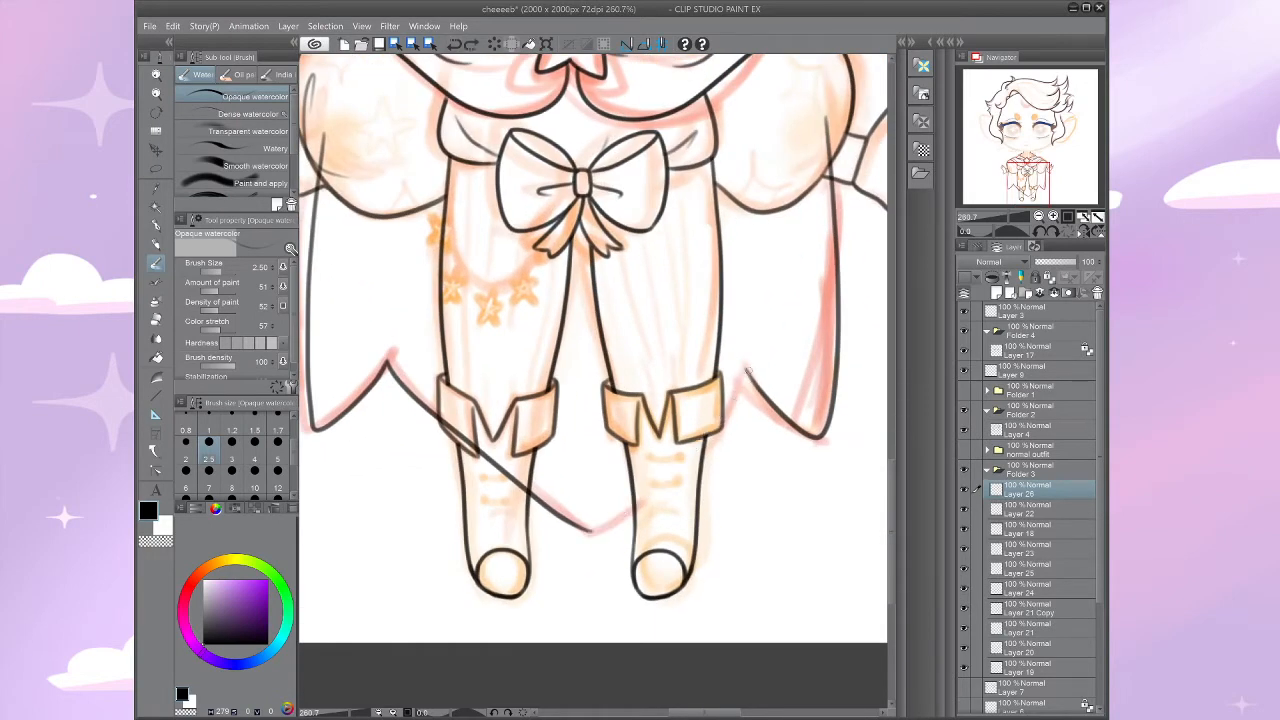
{"action": "mouse_move", "coordinate": [747, 370]}
{"action": "left_mouse_down"}
{"action": "mouse_move", "coordinate": [723, 412]}
{"action": "mouse_move", "coordinate": [590, 526]}
{"action": "left_mouse_up"}
{"action": "key", "text": "ctrl+z"}
Step: Ink the cape hem from the right-hand notch across the boot to the middle point between the feet
{"action": "mouse_move", "coordinate": [747, 371]}
{"action": "left_mouse_down"}
{"action": "mouse_move", "coordinate": [664, 490]}
{"action": "mouse_move", "coordinate": [589, 531]}
{"action": "mouse_move", "coordinate": [580, 476]}
{"action": "mouse_move", "coordinate": [517, 521]}
{"action": "mouse_move", "coordinate": [553, 567]}
{"action": "mouse_move", "coordinate": [542, 593]}
{"action": "left_mouse_up"}
{"action": "key", "text": "ctrl+minus"}
{"action": "key", "text": "ctrl+minus"}
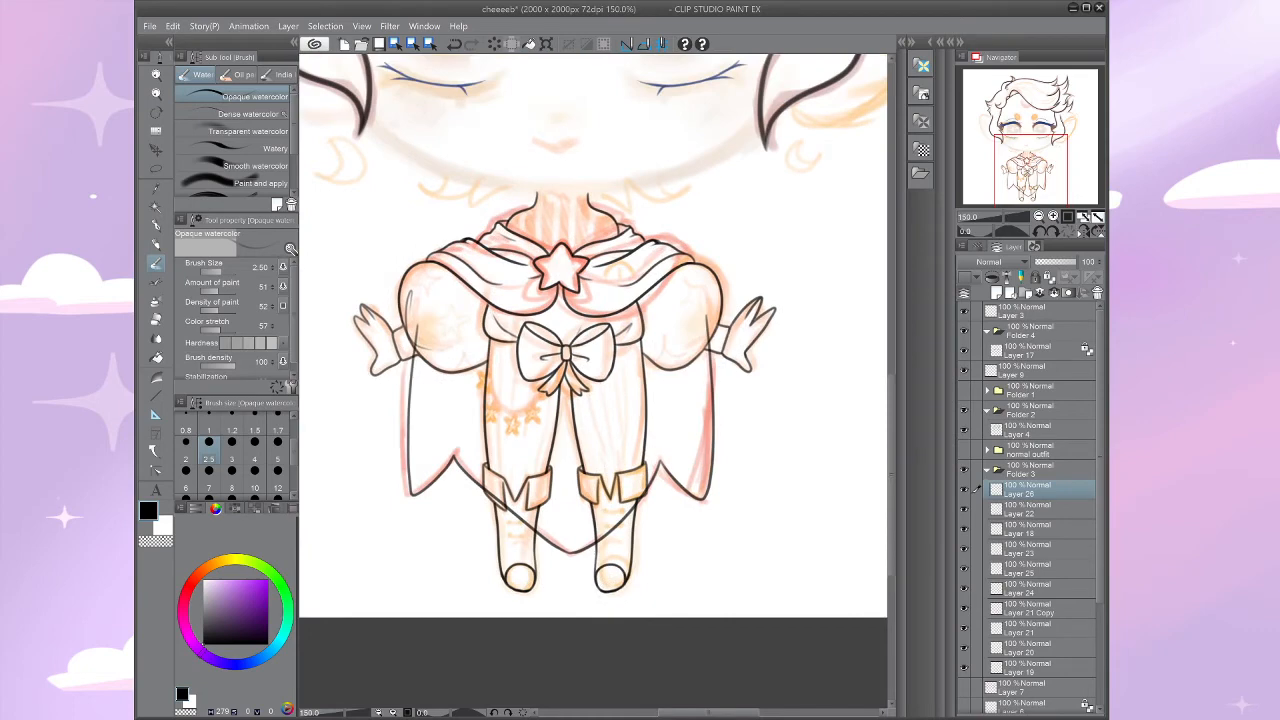
{"action": "mouse_move", "coordinate": [666, 609]}
{"action": "left_mouse_down"}
{"action": "mouse_move", "coordinate": [771, 576]}
{"action": "mouse_move", "coordinate": [693, 593]}
{"action": "mouse_move", "coordinate": [704, 568]}
{"action": "mouse_move", "coordinate": [679, 639]}
{"action": "mouse_move", "coordinate": [662, 629]}
{"action": "left_mouse_up"}
{"action": "scroll", "coordinate": [693, 593], "scroll_direction": "down", "scroll_amount": 1}
{"action": "scroll", "coordinate": [692, 528], "scroll_direction": "up", "scroll_amount": 1}
{"action": "left_click_drag", "start_coordinate": [692, 528], "coordinate": [830, 422]}
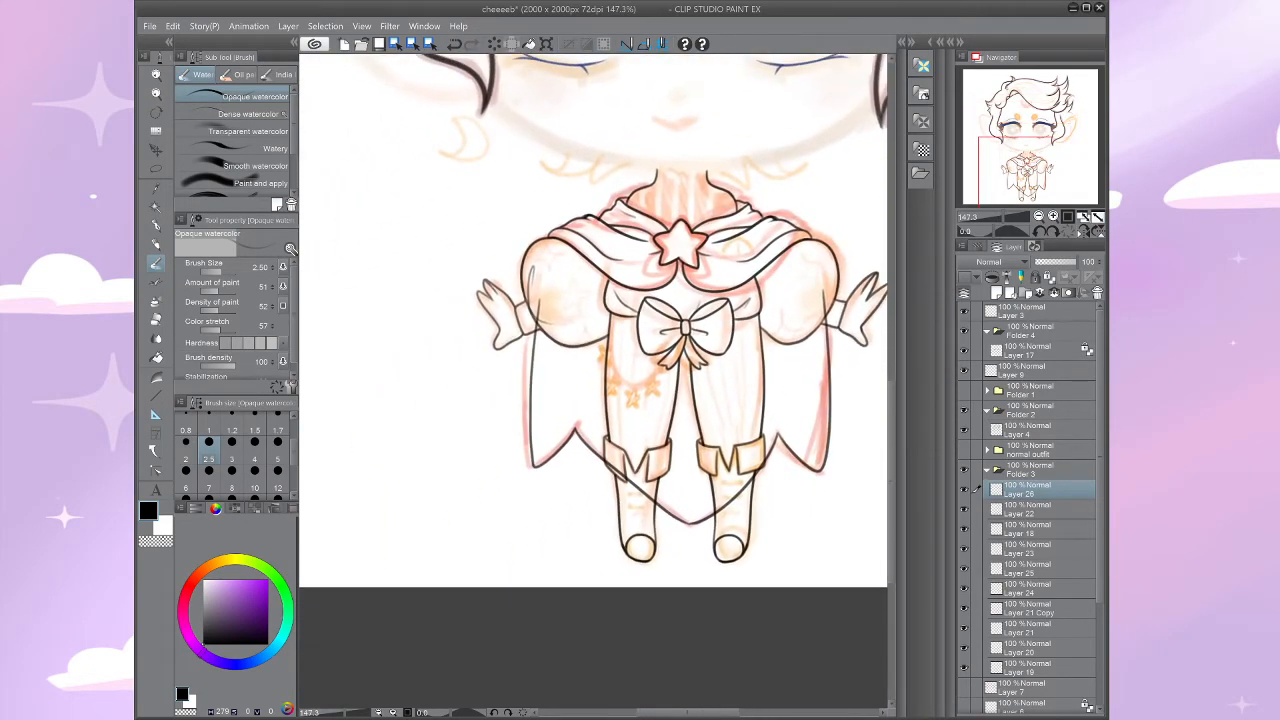
Step: Erase the cape hem lines that cross both boots and their cuffs with the Hard eraser
{"action": "scroll", "coordinate": [749, 476], "scroll_direction": "up", "scroll_amount": 3}
{"action": "key", "text": "e"}
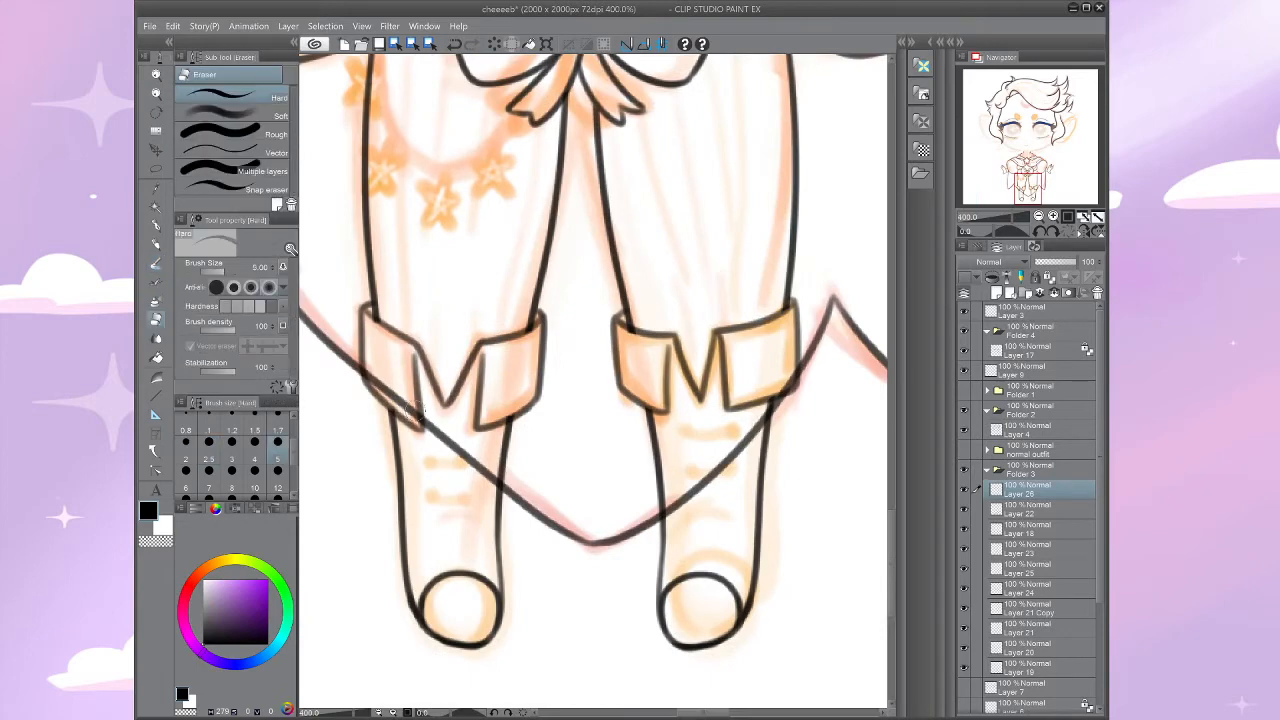
{"action": "mouse_move", "coordinate": [370, 367]}
{"action": "left_mouse_down"}
{"action": "mouse_move", "coordinate": [478, 470]}
{"action": "mouse_move", "coordinate": [496, 511]}
{"action": "mouse_move", "coordinate": [467, 448]}
{"action": "mouse_move", "coordinate": [495, 505]}
{"action": "left_mouse_up"}
{"action": "mouse_move", "coordinate": [800, 383]}
{"action": "left_mouse_down"}
{"action": "mouse_move", "coordinate": [650, 423]}
{"action": "mouse_move", "coordinate": [512, 563]}
{"action": "mouse_move", "coordinate": [514, 486]}
{"action": "left_mouse_up"}
{"action": "scroll", "coordinate": [600, 400], "scroll_direction": "down", "scroll_amount": 6}
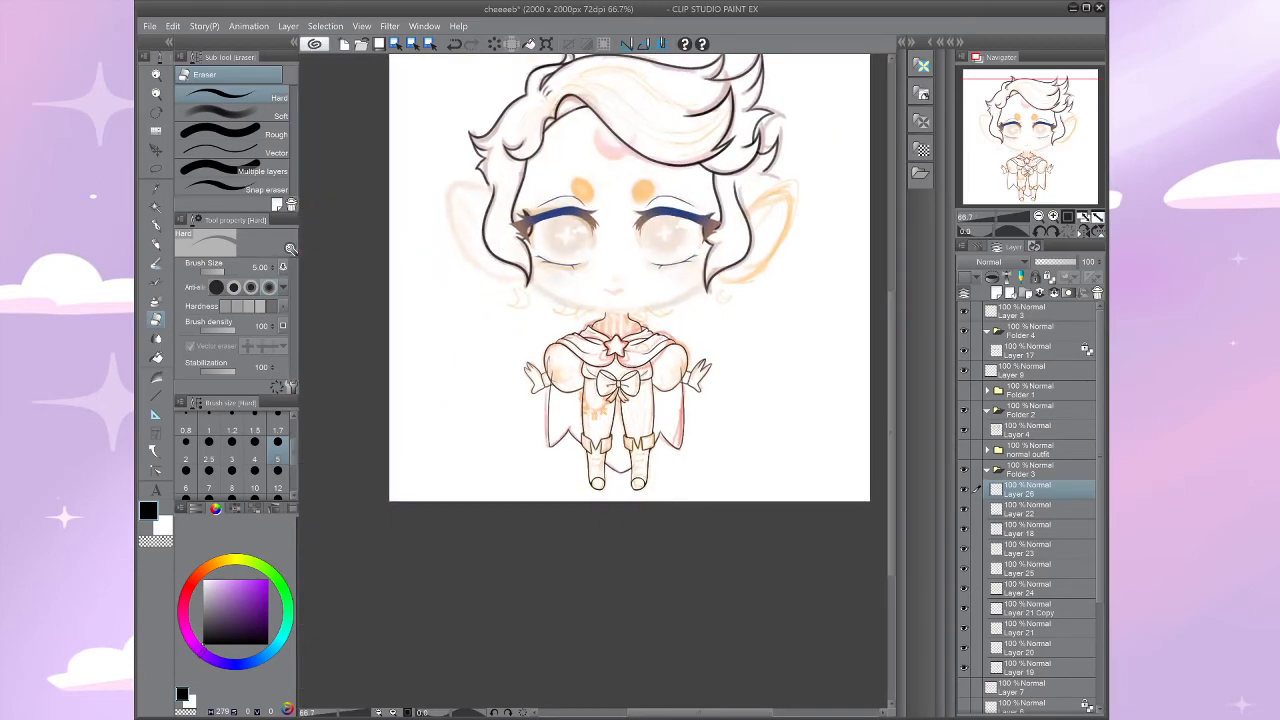
Step: Erase the remaining middle section of the cape hem between the two notches with the Hard eraser at size 12
{"action": "scroll", "coordinate": [617, 281], "scroll_direction": "up", "scroll_amount": 4}
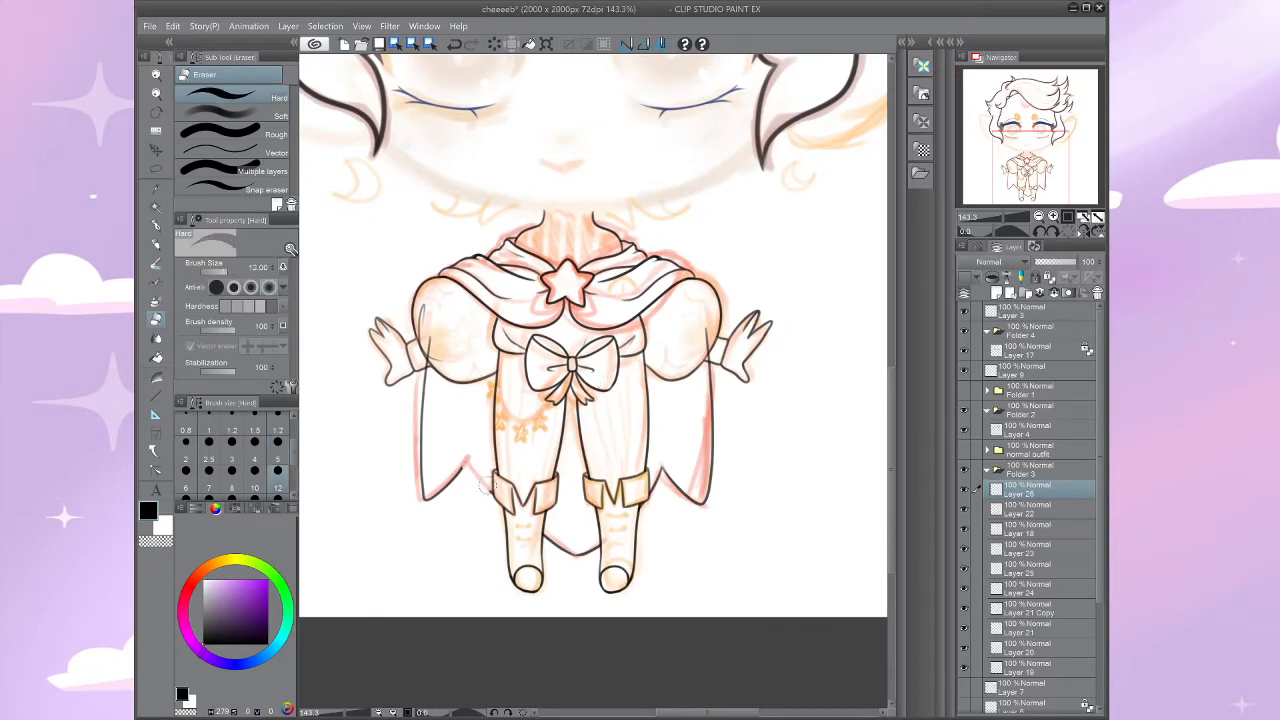
{"action": "mouse_move", "coordinate": [538, 528]}
{"action": "left_mouse_down"}
{"action": "mouse_move", "coordinate": [573, 554]}
{"action": "mouse_move", "coordinate": [595, 551]}
{"action": "left_mouse_up"}
{"action": "key", "text": "b"}
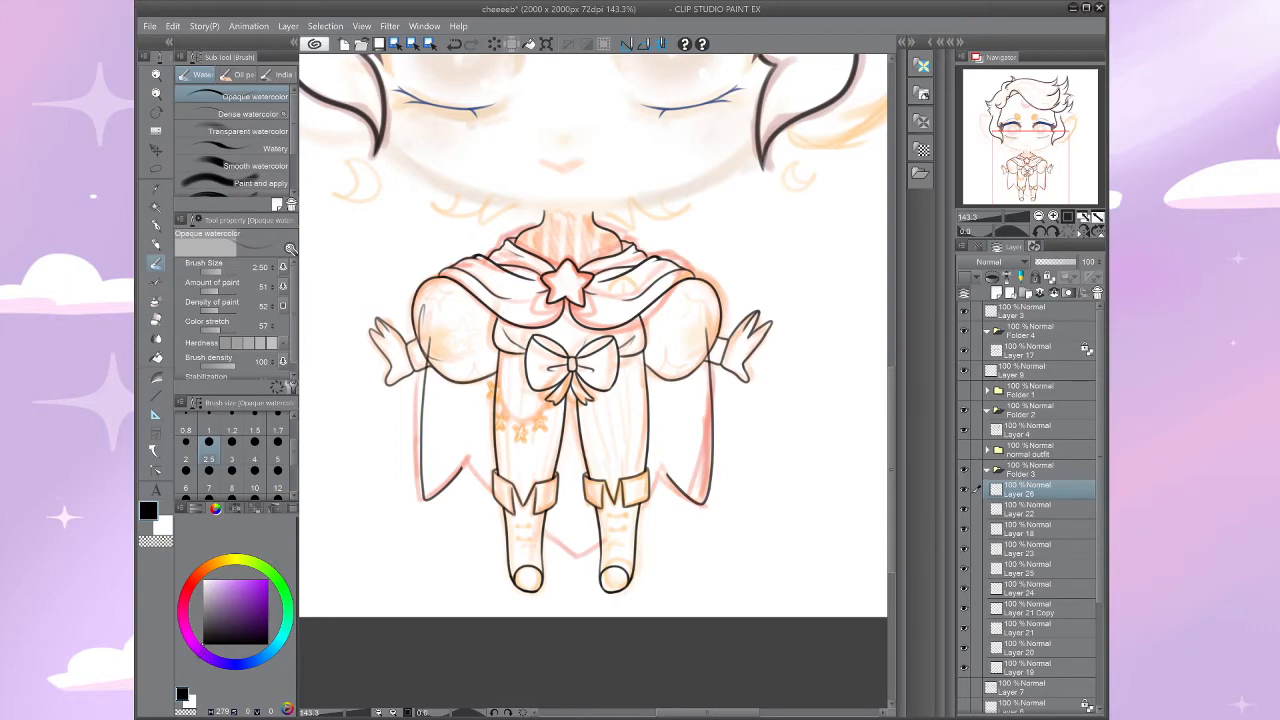
Step: Re-ink the middle cape hem from both notches across the boots, joining the curves at a point between the feet
{"action": "left_click_drag", "start_coordinate": [619, 507], "coordinate": [717, 450]}
{"action": "scroll", "coordinate": [717, 450], "scroll_direction": "up", "scroll_amount": 2}
{"action": "scroll", "coordinate": [690, 455], "scroll_direction": "up", "scroll_amount": 4}
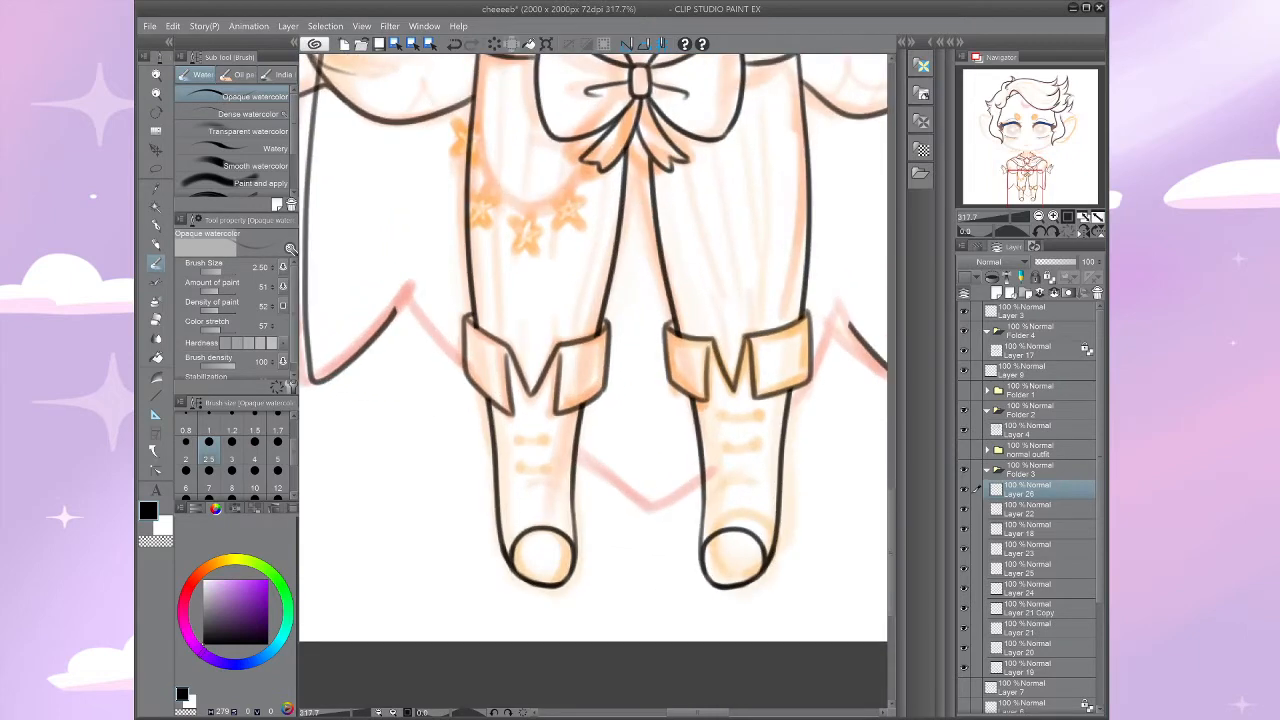
{"action": "mouse_move", "coordinate": [393, 305]}
{"action": "left_mouse_down"}
{"action": "mouse_move", "coordinate": [470, 382]}
{"action": "mouse_move", "coordinate": [633, 493]}
{"action": "mouse_move", "coordinate": [585, 505]}
{"action": "left_mouse_up"}
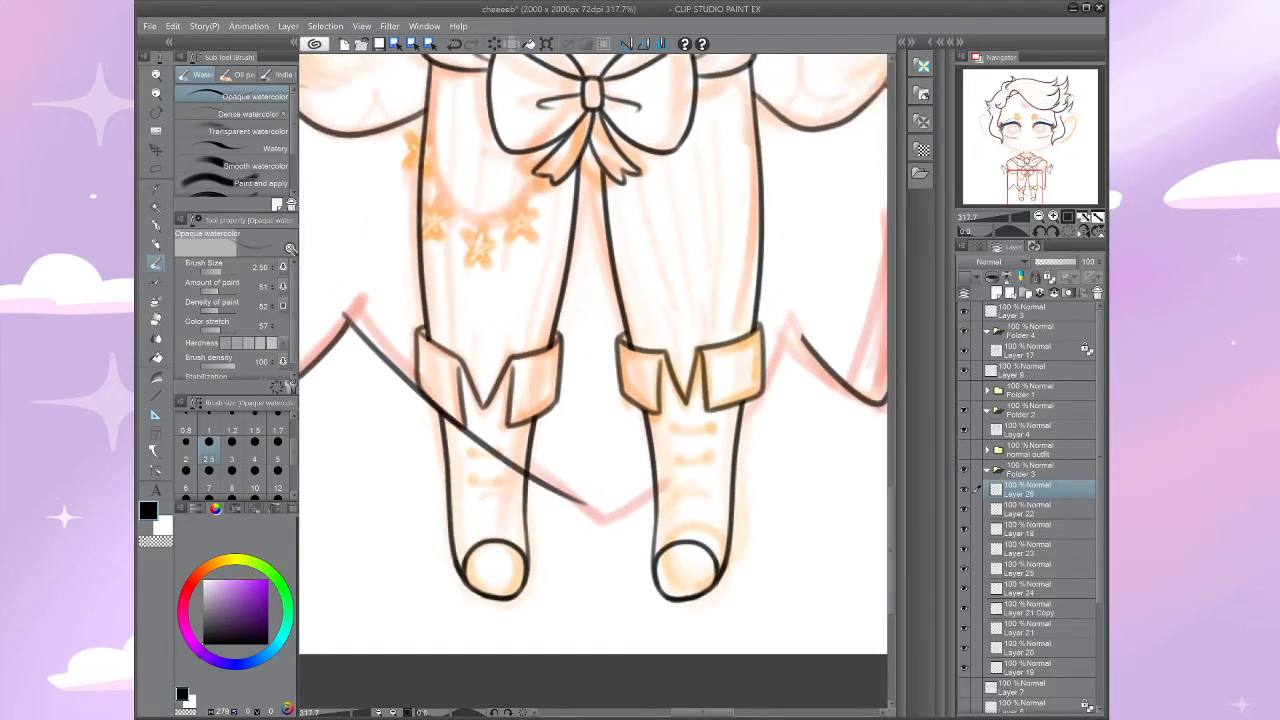
{"action": "mouse_move", "coordinate": [809, 325]}
{"action": "left_mouse_down"}
{"action": "mouse_move", "coordinate": [726, 427]}
{"action": "mouse_move", "coordinate": [574, 506]}
{"action": "left_mouse_up"}
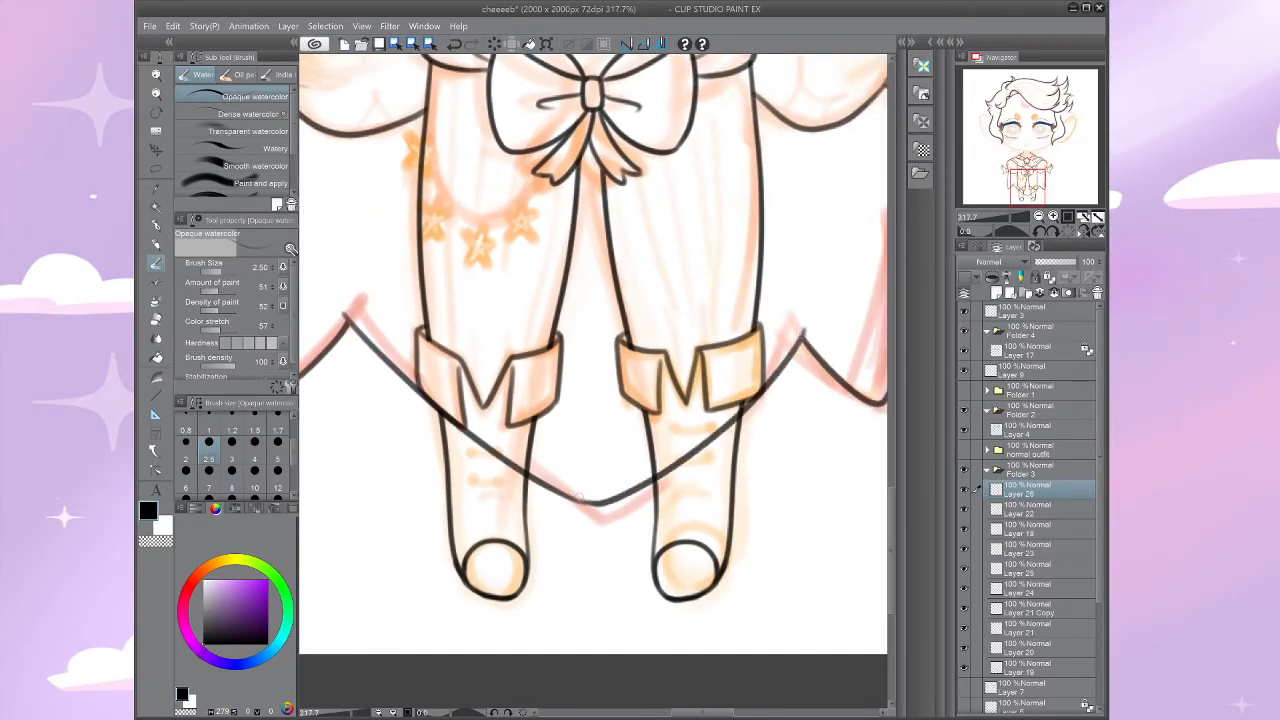
{"action": "scroll", "coordinate": [700, 465], "scroll_direction": "down", "scroll_amount": 5}
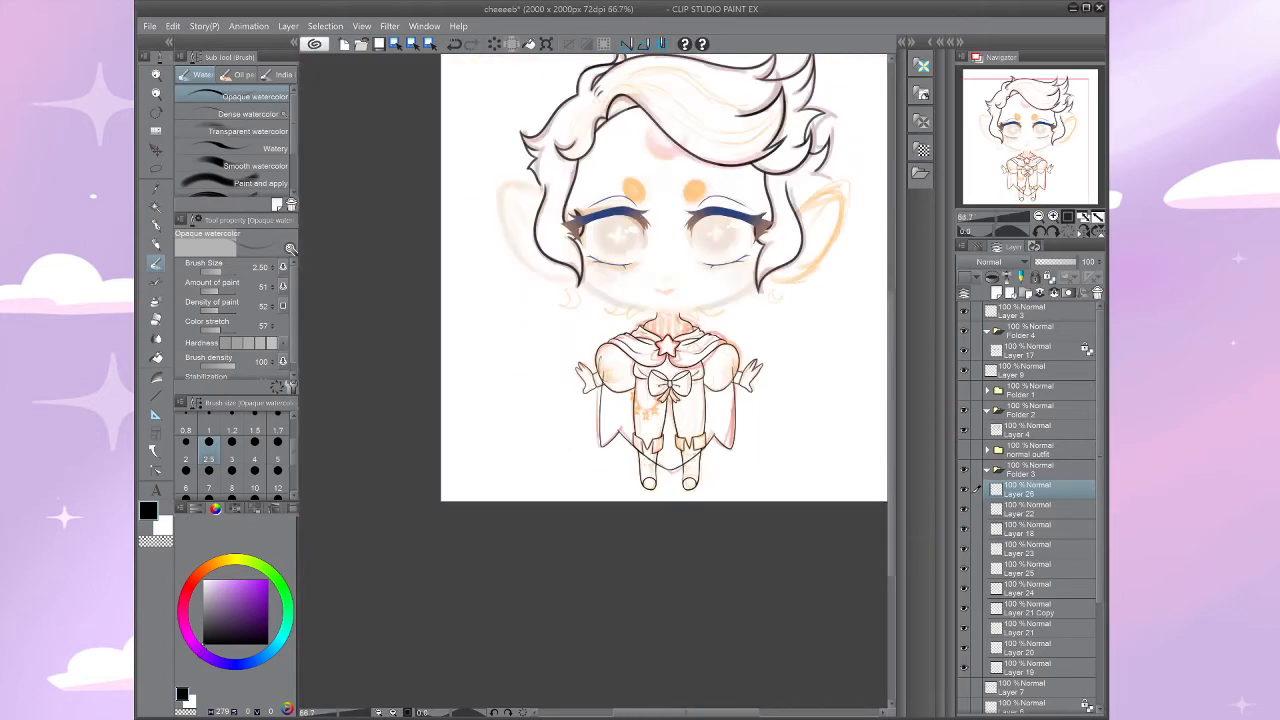
{"action": "scroll", "coordinate": [660, 400], "scroll_direction": "up", "scroll_amount": 6}
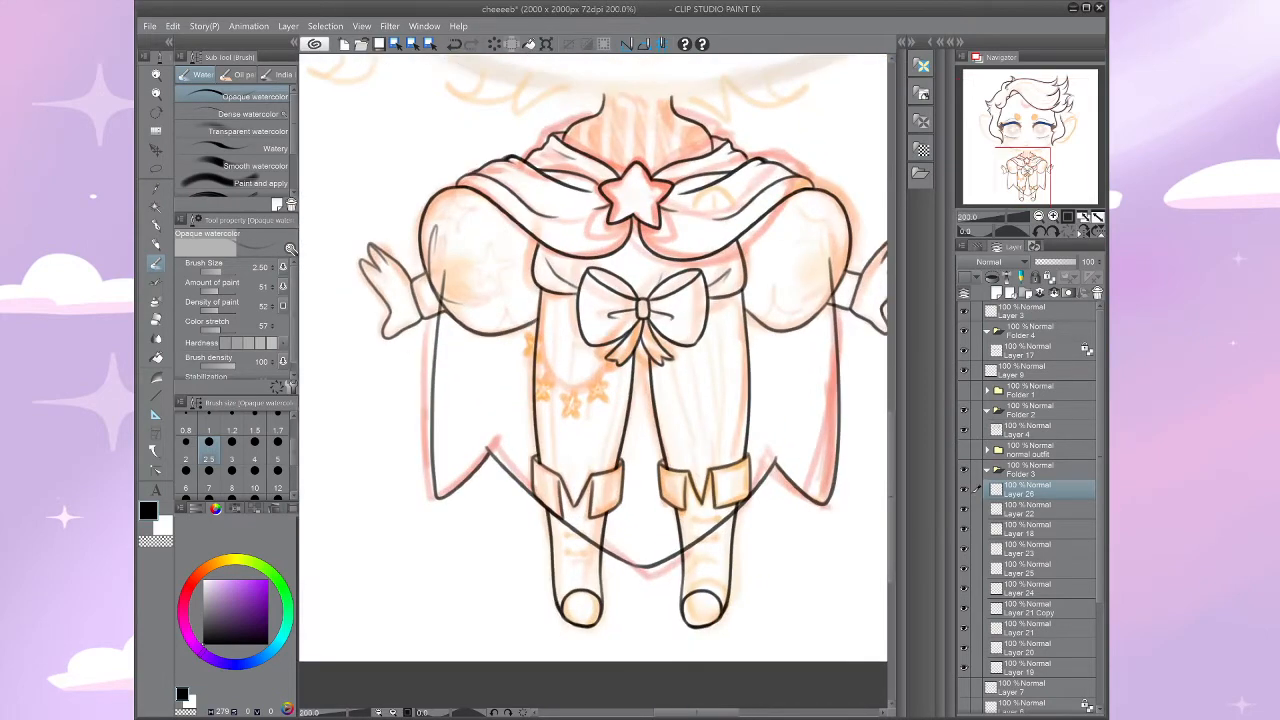
{"action": "scroll", "coordinate": [672, 443], "scroll_direction": "up", "scroll_amount": 4}
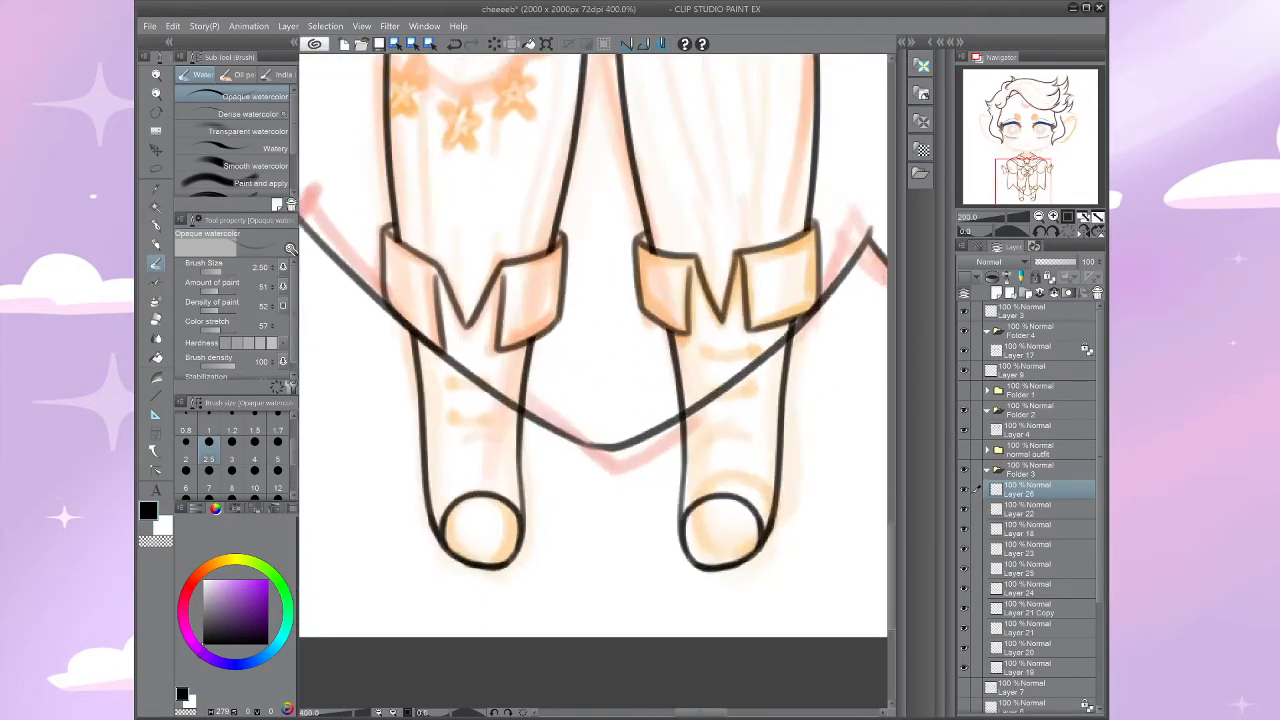
Step: Erase the parts of the re-inked cape hem that overlap both boots and cuffs, using the Hard eraser at size 12
{"action": "key", "text": "e"}
{"action": "mouse_move", "coordinate": [453, 340]}
{"action": "left_mouse_down"}
{"action": "mouse_move", "coordinate": [437, 399]}
{"action": "mouse_move", "coordinate": [395, 290]}
{"action": "mouse_move", "coordinate": [425, 374]}
{"action": "mouse_move", "coordinate": [445, 370]}
{"action": "mouse_move", "coordinate": [458, 344]}
{"action": "mouse_move", "coordinate": [505, 410]}
{"action": "left_mouse_up"}
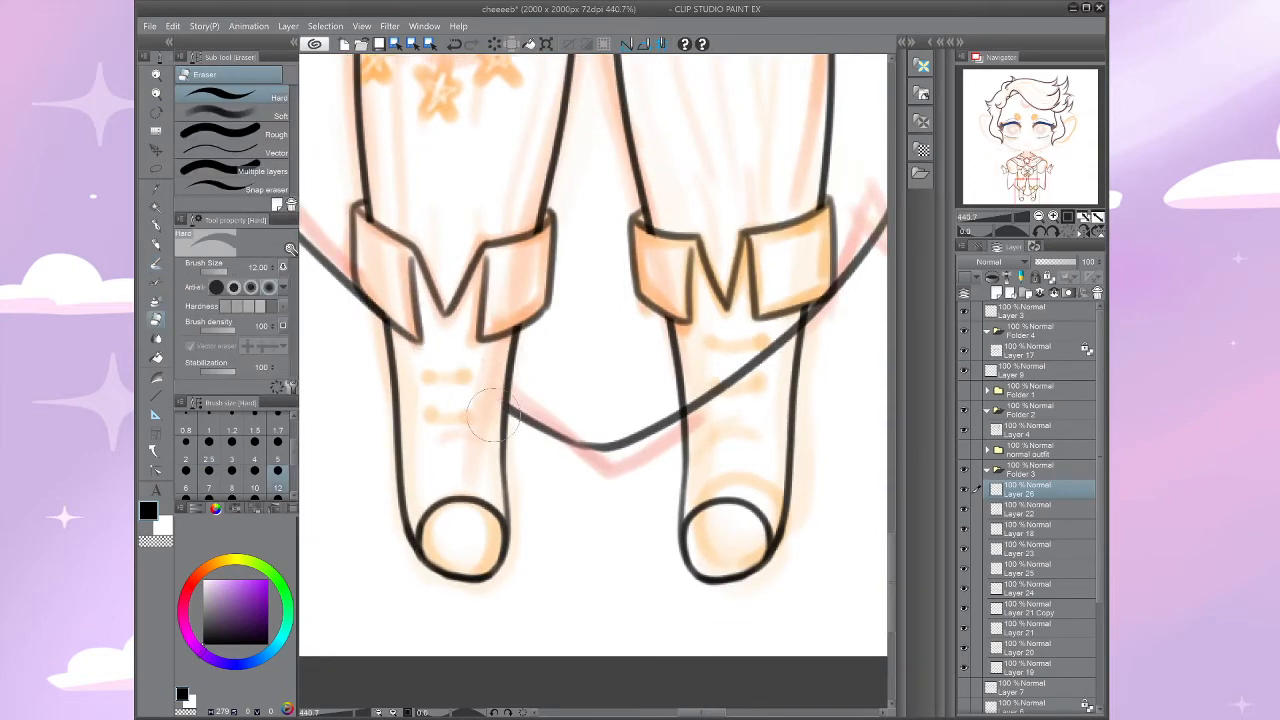
{"action": "scroll", "coordinate": [705, 365], "scroll_direction": "right", "scroll_amount": 3}
{"action": "mouse_move", "coordinate": [708, 368]}
{"action": "left_mouse_down"}
{"action": "mouse_move", "coordinate": [665, 390]}
{"action": "mouse_move", "coordinate": [623, 443]}
{"action": "mouse_move", "coordinate": [564, 457]}
{"action": "mouse_move", "coordinate": [627, 481]}
{"action": "left_mouse_up"}
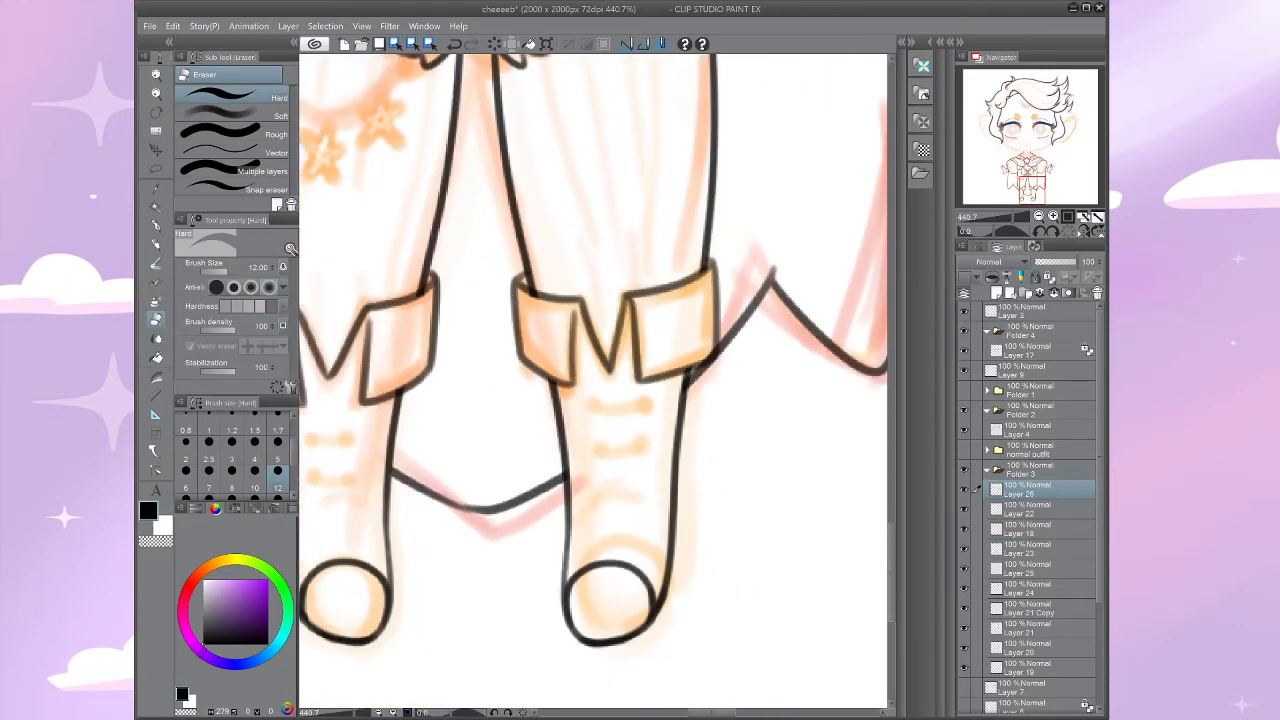
{"action": "scroll", "coordinate": [700, 526], "scroll_direction": "down", "scroll_amount": 5}
{"action": "left_click_drag", "start_coordinate": [620, 330], "coordinate": [594, 500]}
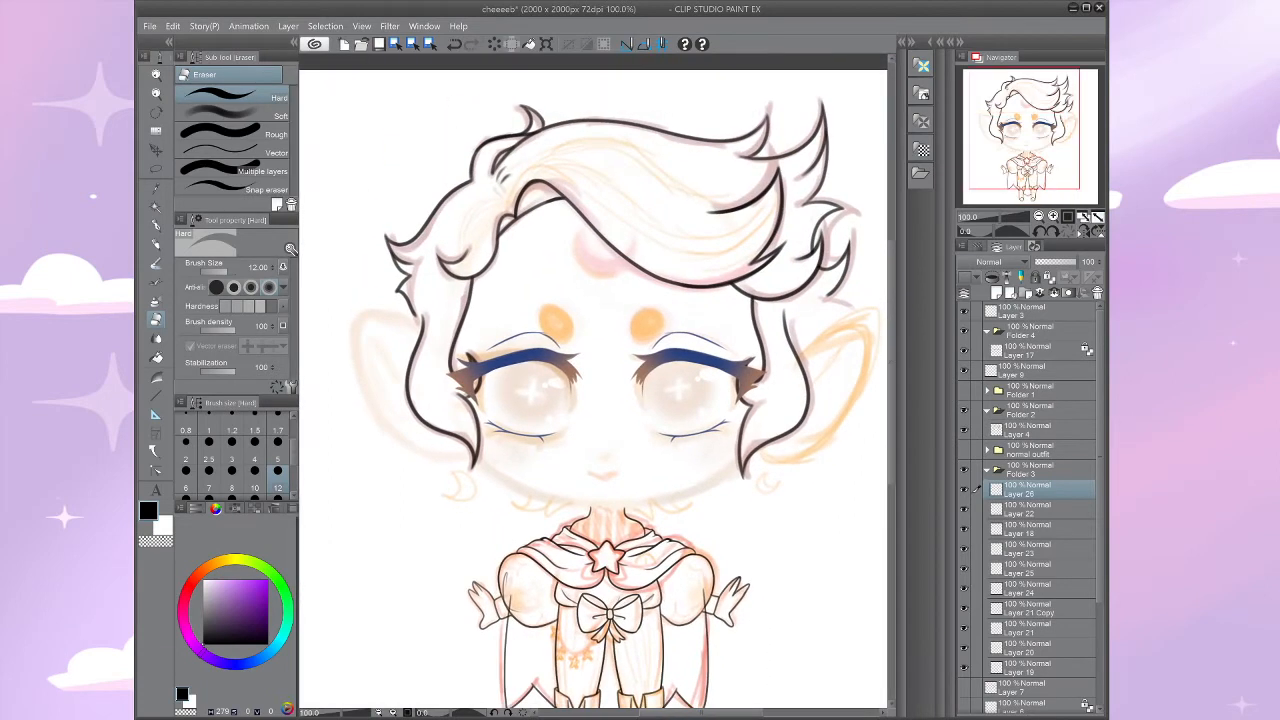
Step: Toggle the visibility of the eye and lash layers to compare the face with and without the rendered eyes
{"action": "left_click", "coordinate": [964, 351]}
{"action": "left_click", "coordinate": [964, 351]}
{"action": "left_click", "coordinate": [964, 351]}
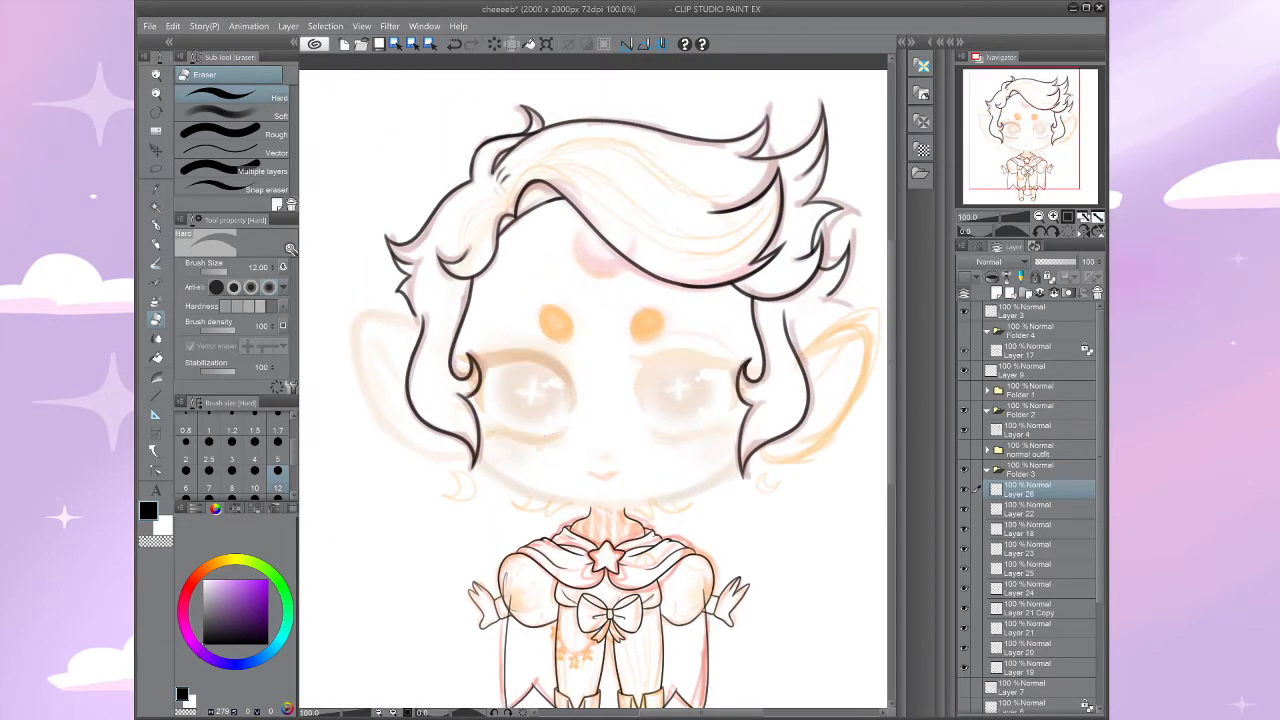
{"action": "left_click", "coordinate": [964, 351]}
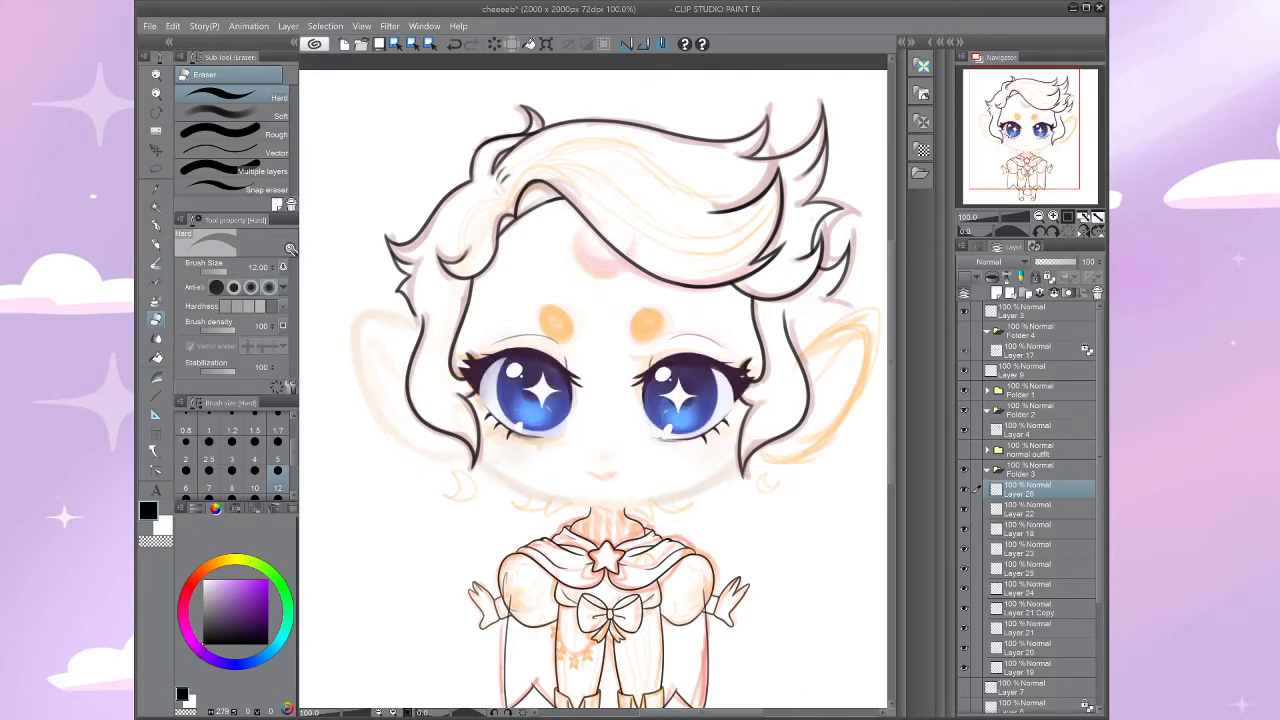
{"action": "left_click", "coordinate": [964, 351]}
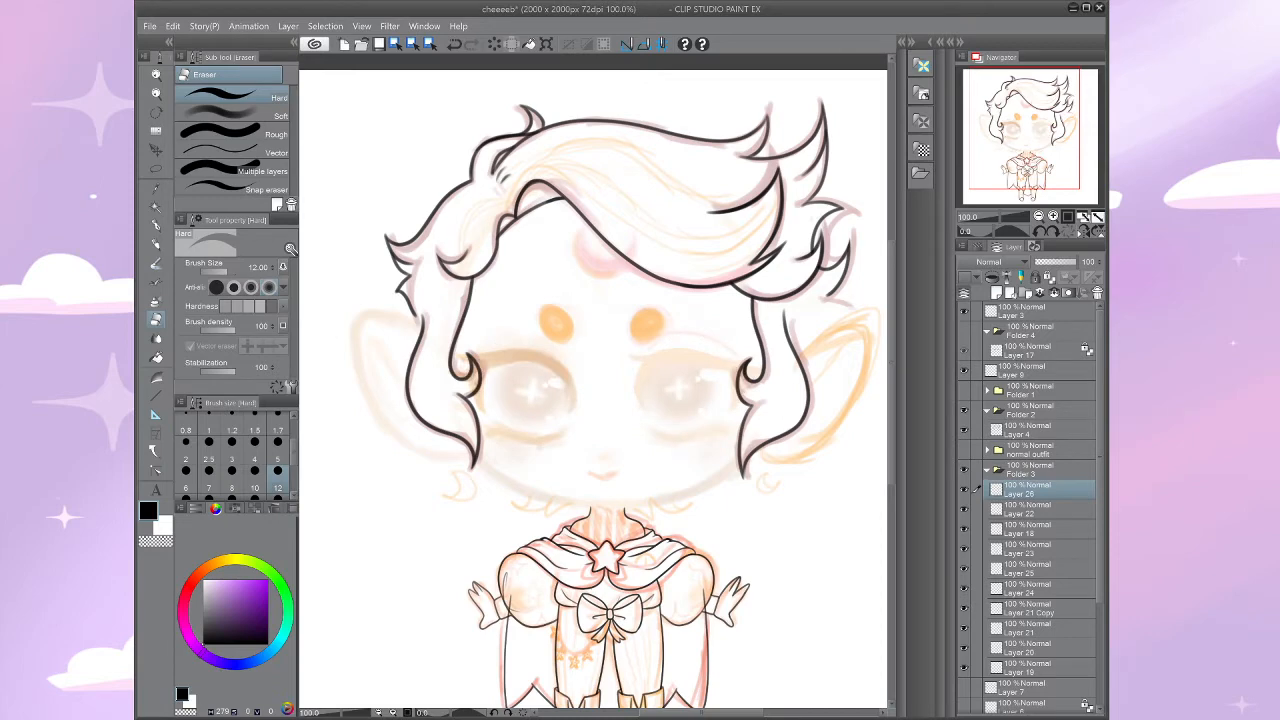
{"action": "left_click", "coordinate": [964, 351]}
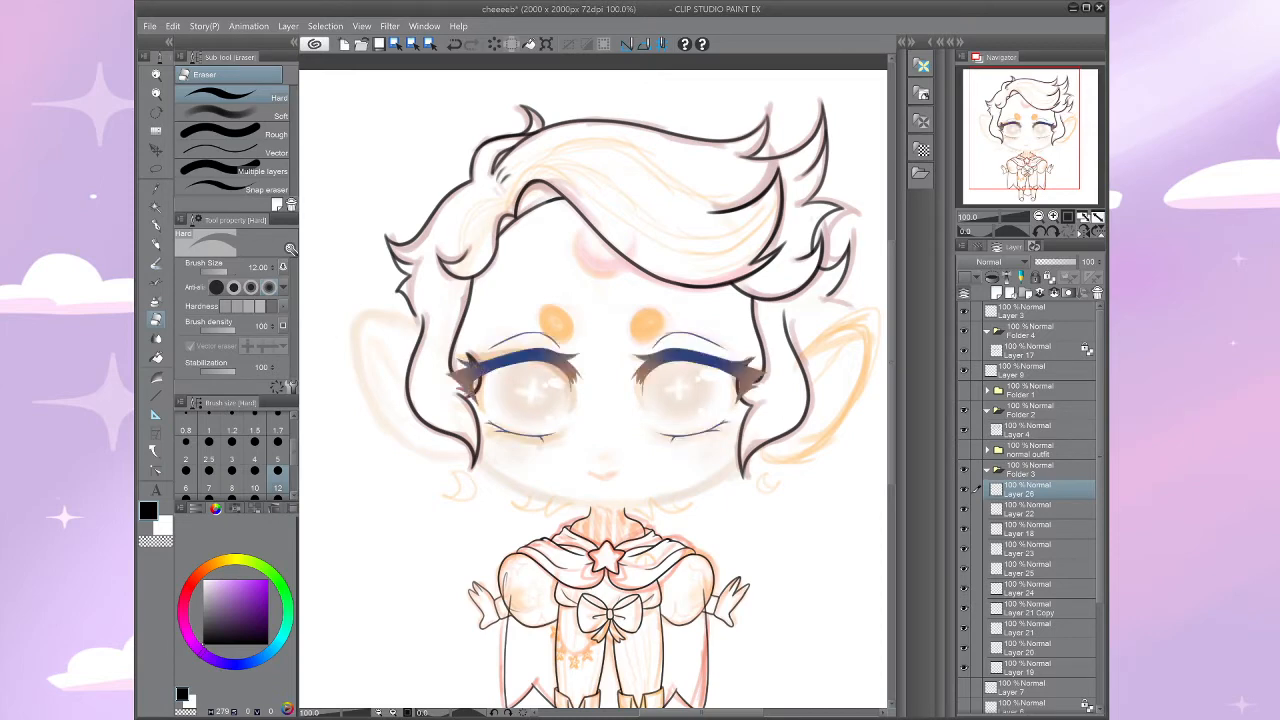
Step: Collapse and hide Folder 3 and show the normal outfit folder to view the alternate outfit on the body
{"action": "left_click", "coordinate": [987, 470]}
{"action": "left_click", "coordinate": [964, 470]}
{"action": "left_click", "coordinate": [964, 450]}
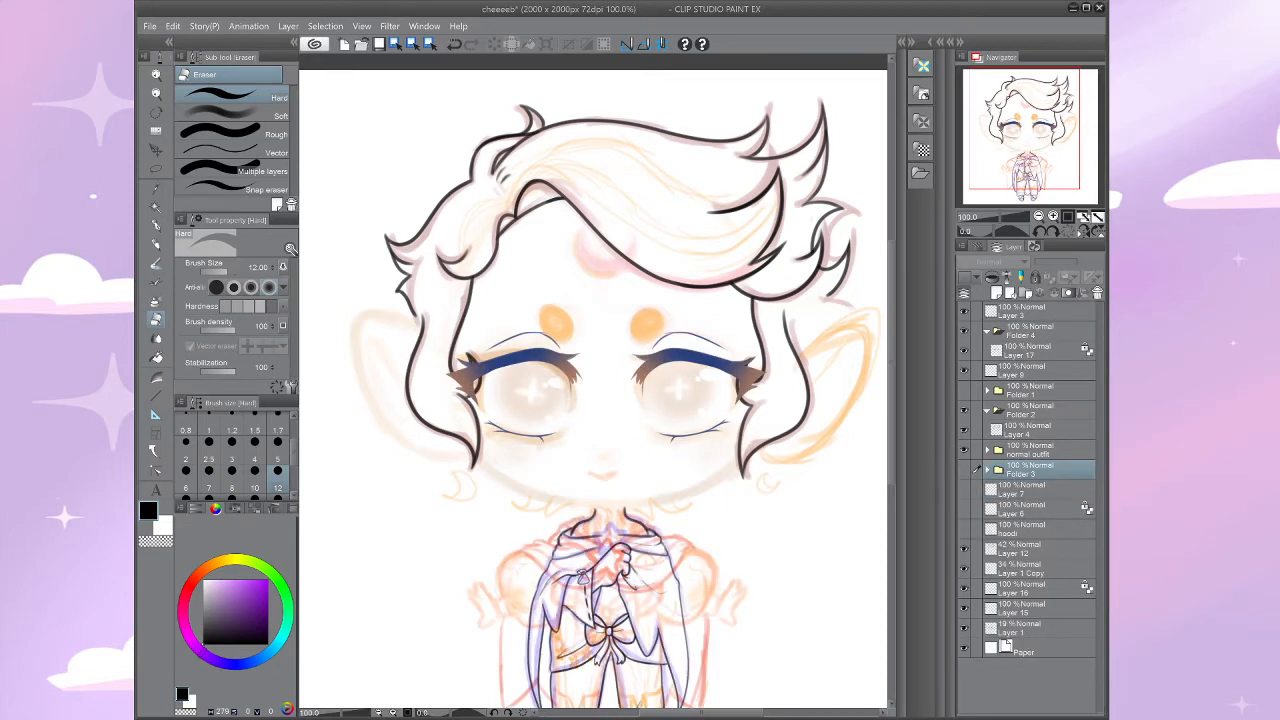
{"action": "left_click_drag", "start_coordinate": [583, 576], "coordinate": [599, 459]}
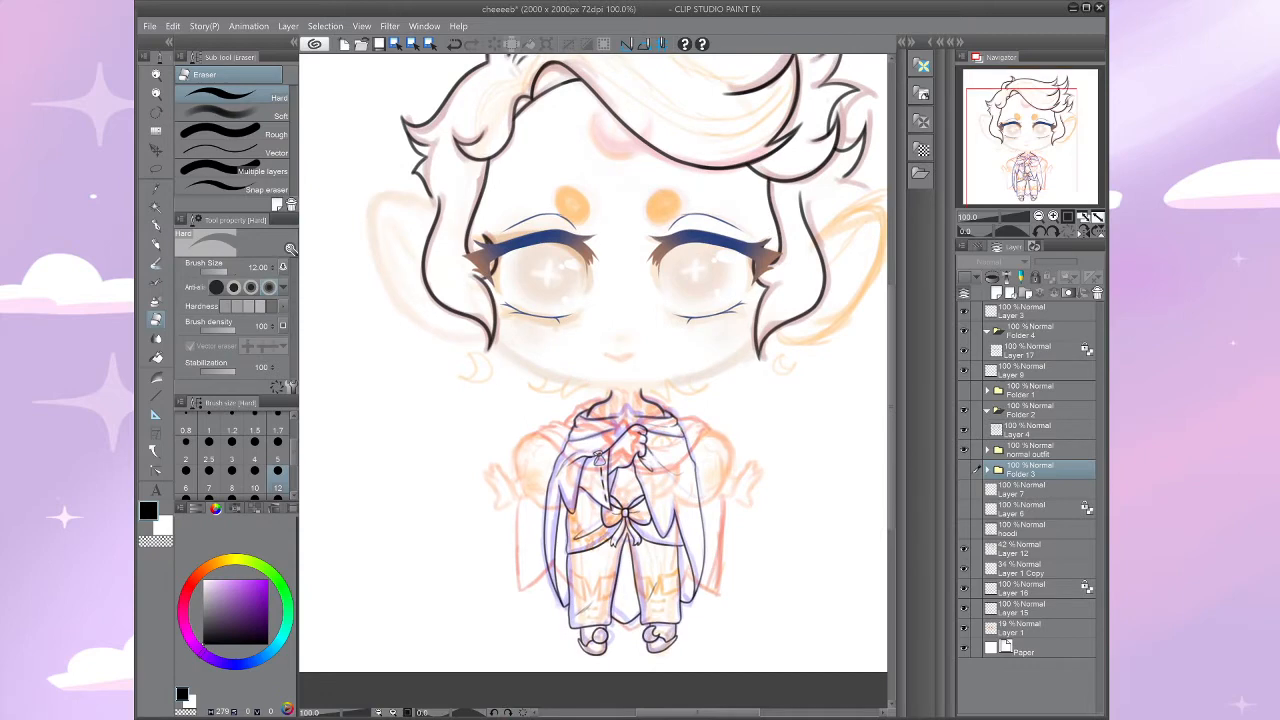
Step: Toggle the visibility of Layer 12, Layer 1 Copy, Layer 16, Layer 15 and Layer 1 to examine each rough sketch
{"action": "left_click", "coordinate": [964, 549]}
{"action": "left_click", "coordinate": [964, 569]}
{"action": "left_click", "coordinate": [964, 588]}
{"action": "left_click", "coordinate": [964, 608]}
{"action": "left_click", "coordinate": [964, 608]}
{"action": "left_click", "coordinate": [964, 588]}
{"action": "left_click", "coordinate": [964, 628]}
{"action": "left_click", "coordinate": [964, 628]}
{"action": "left_click", "coordinate": [964, 588]}
{"action": "left_click", "coordinate": [964, 569]}
{"action": "left_click", "coordinate": [964, 549]}
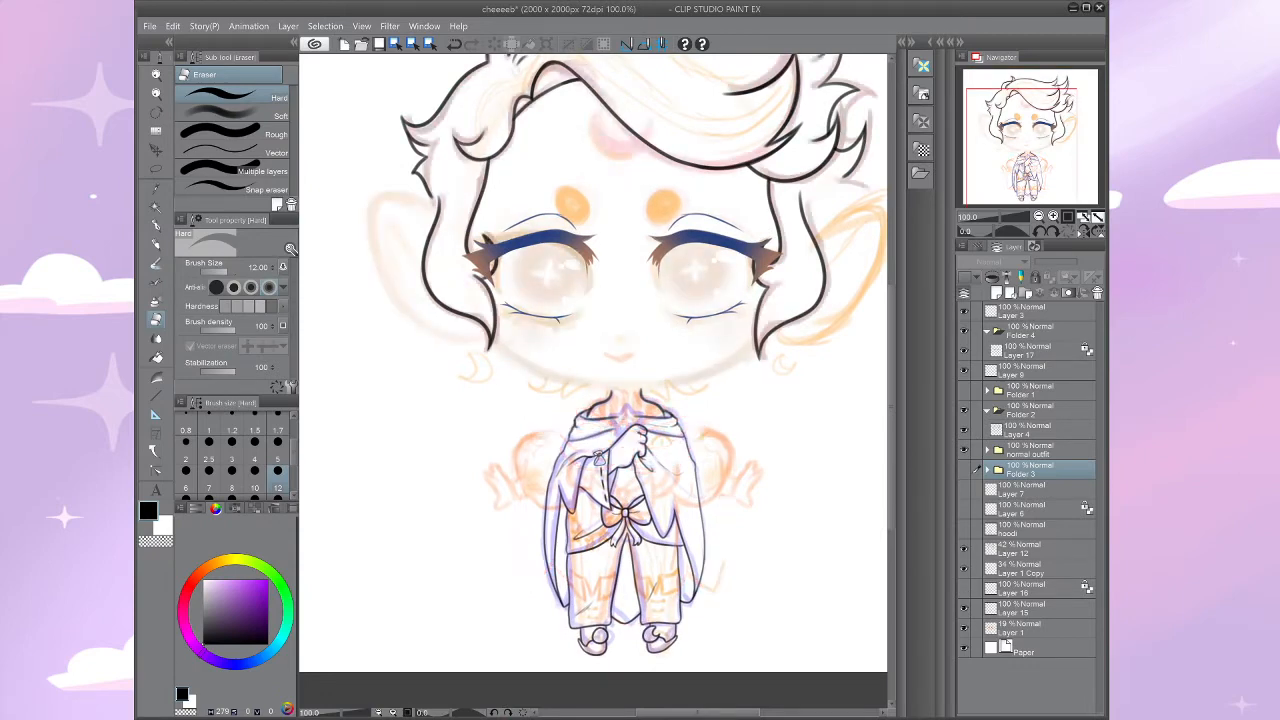
{"action": "left_click", "coordinate": [964, 588]}
{"action": "left_click", "coordinate": [964, 608]}
{"action": "left_click", "coordinate": [964, 588]}
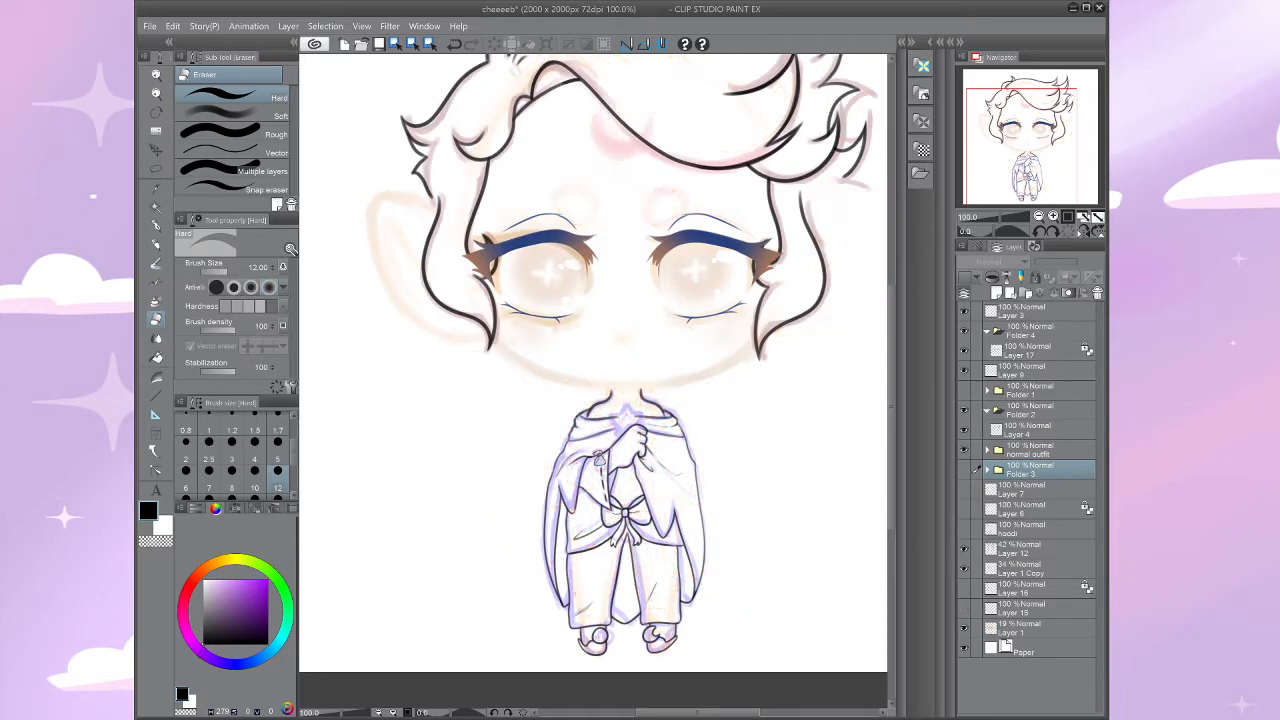
{"action": "left_click_drag", "start_coordinate": [625, 380], "coordinate": [599, 342]}
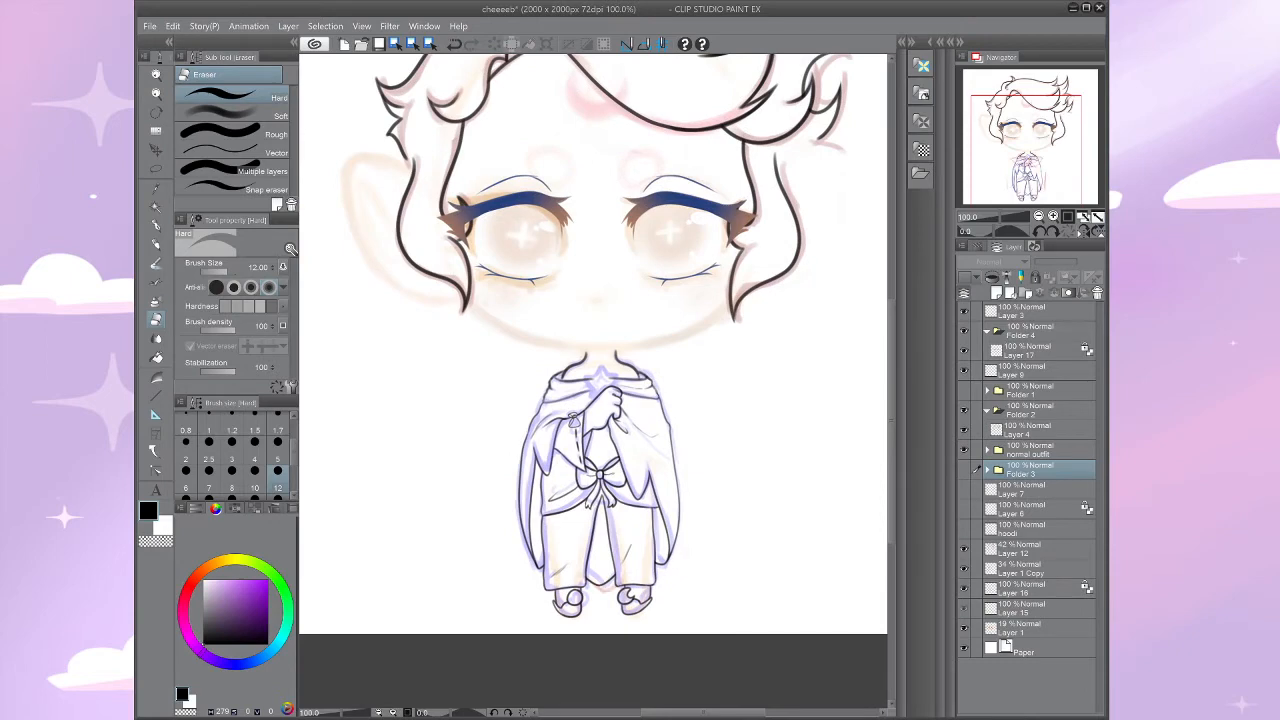
{"action": "left_click", "coordinate": [964, 608]}
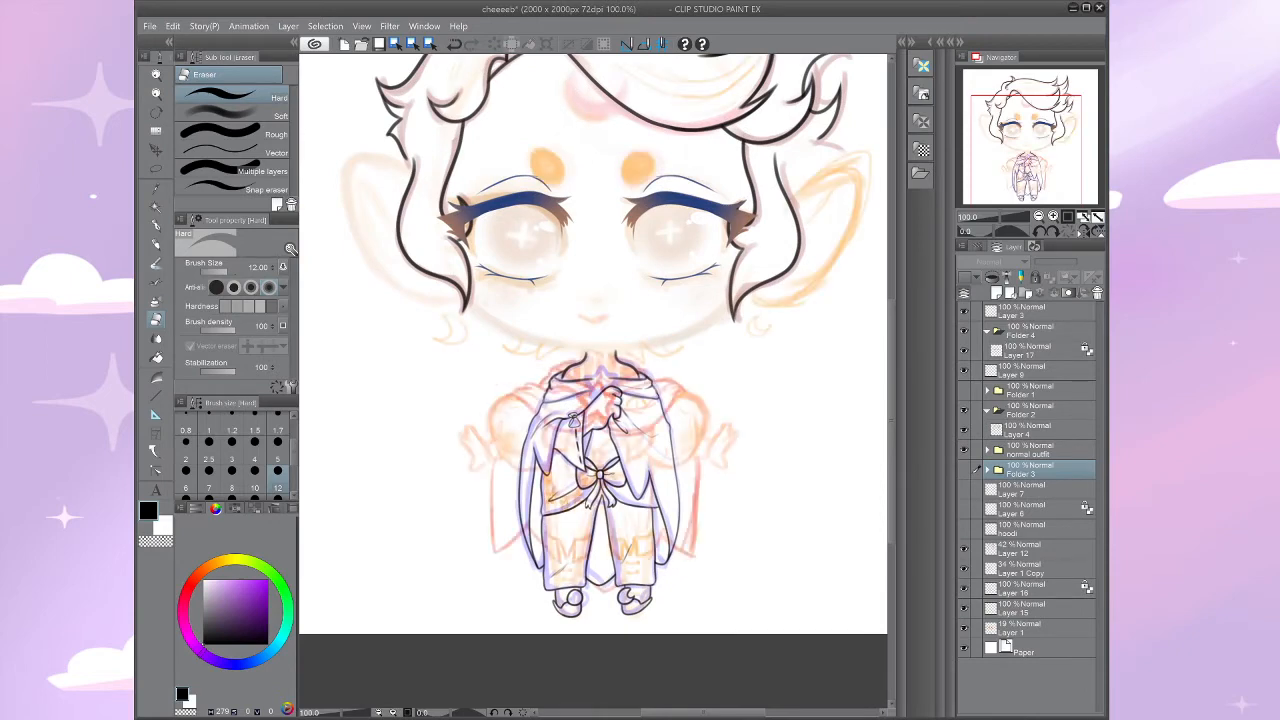
Step: Switch from the normal outfit back to the Folder 3 line art, checking it with the hair lines and rendered eyes toggled
{"action": "left_click", "coordinate": [964, 410]}
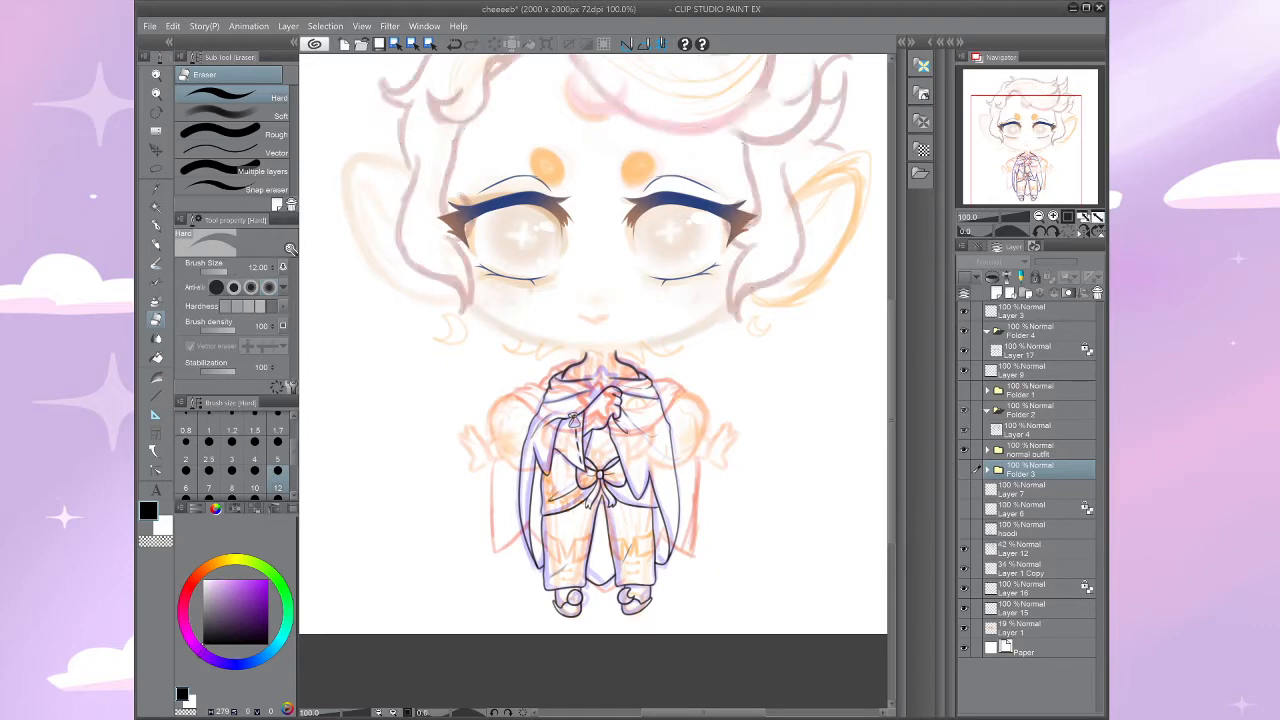
{"action": "left_click", "coordinate": [964, 410]}
{"action": "left_click", "coordinate": [964, 450]}
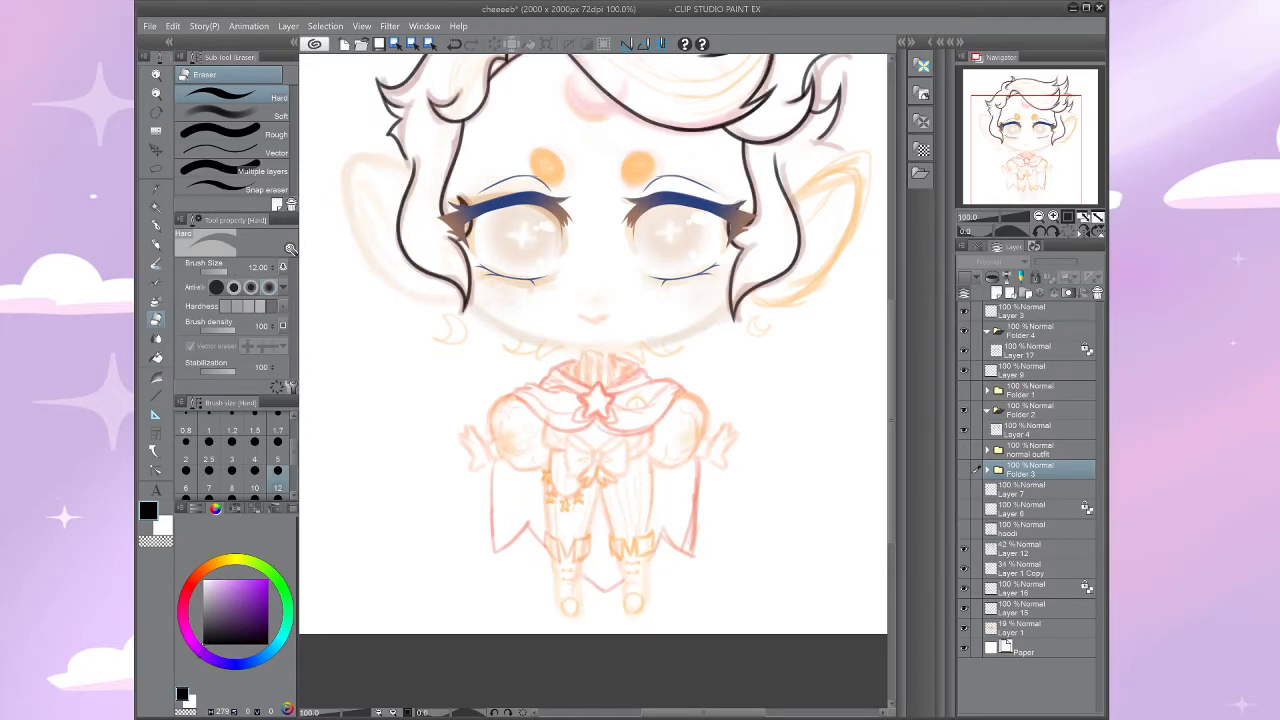
{"action": "left_click", "coordinate": [964, 450]}
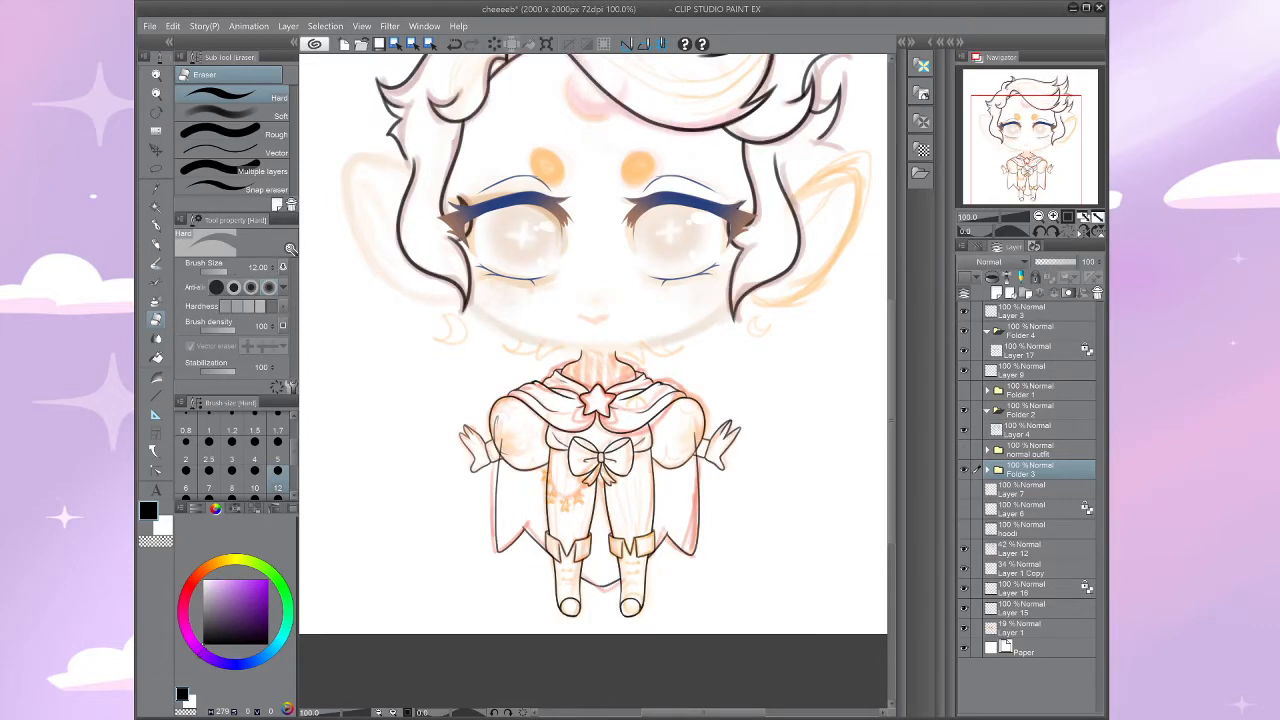
{"action": "left_click", "coordinate": [964, 470]}
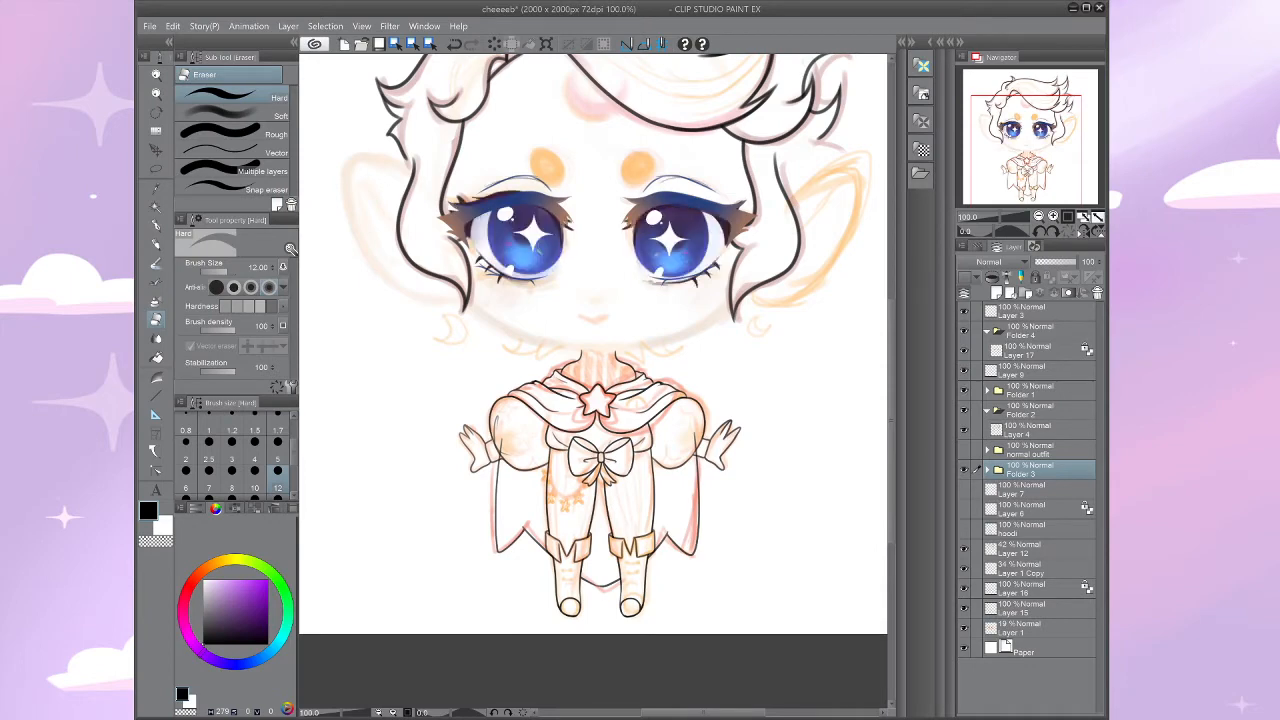
{"action": "left_click", "coordinate": [964, 470]}
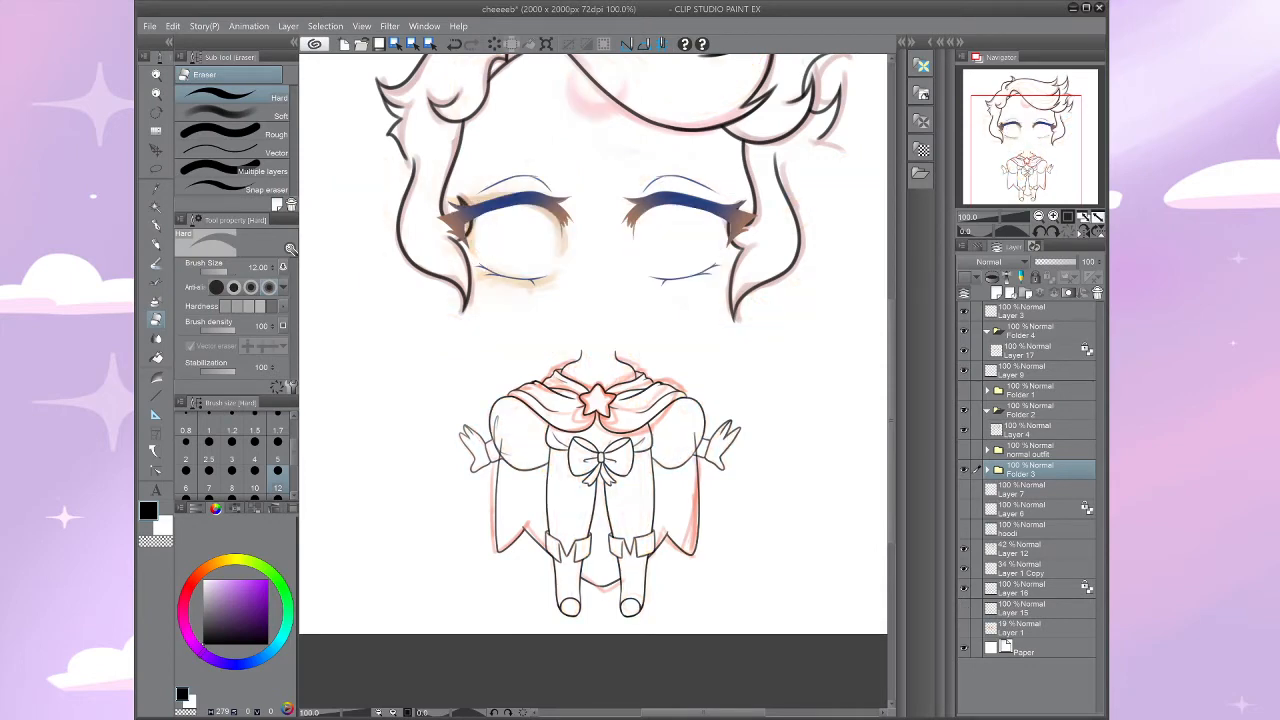
Step: Show the hoodie sketch without the Folder 3 line art and cape sketch to examine that outfit, and restore the cape outfit view
{"action": "left_click", "coordinate": [964, 490]}
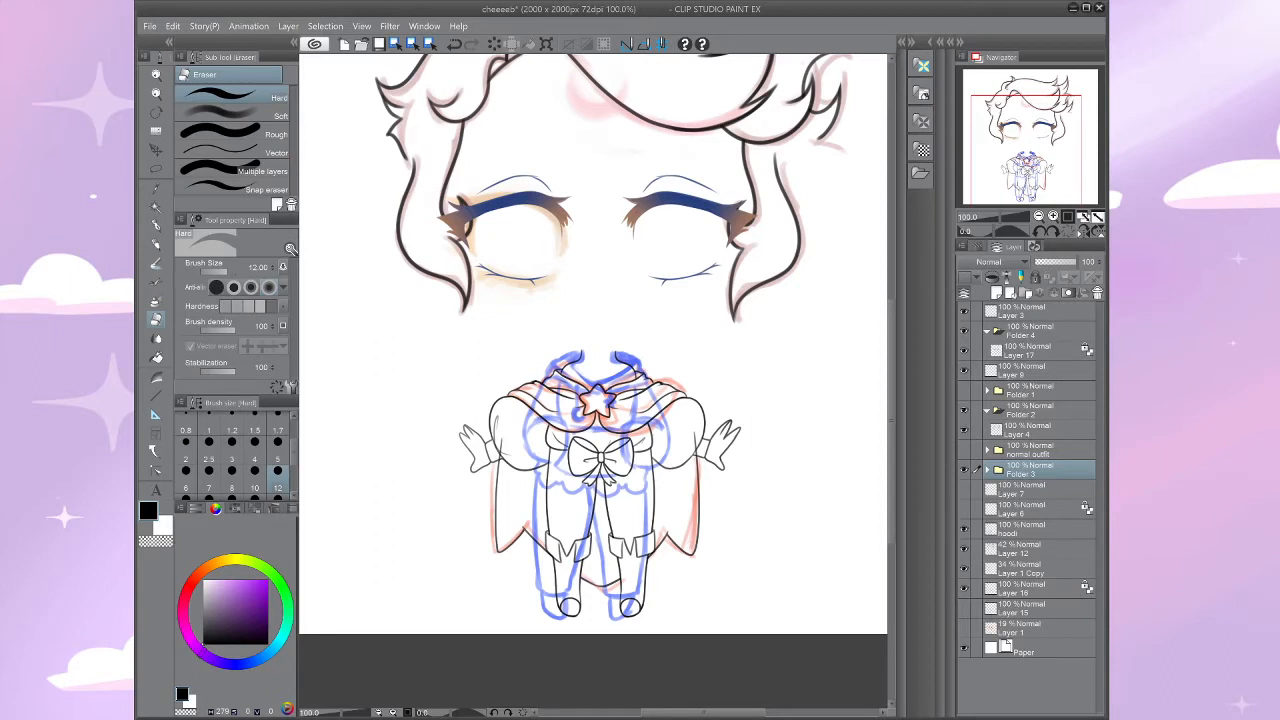
{"action": "left_click", "coordinate": [964, 410]}
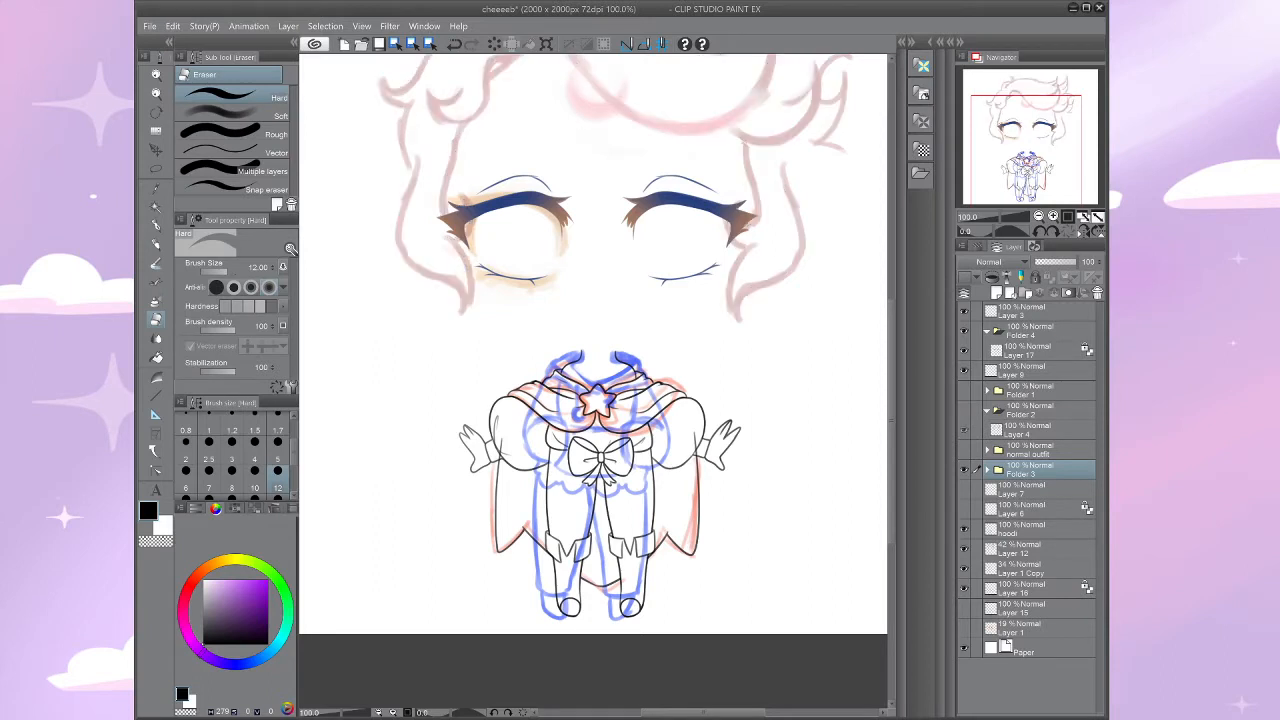
{"action": "left_click", "coordinate": [964, 410]}
{"action": "left_click", "coordinate": [964, 470]}
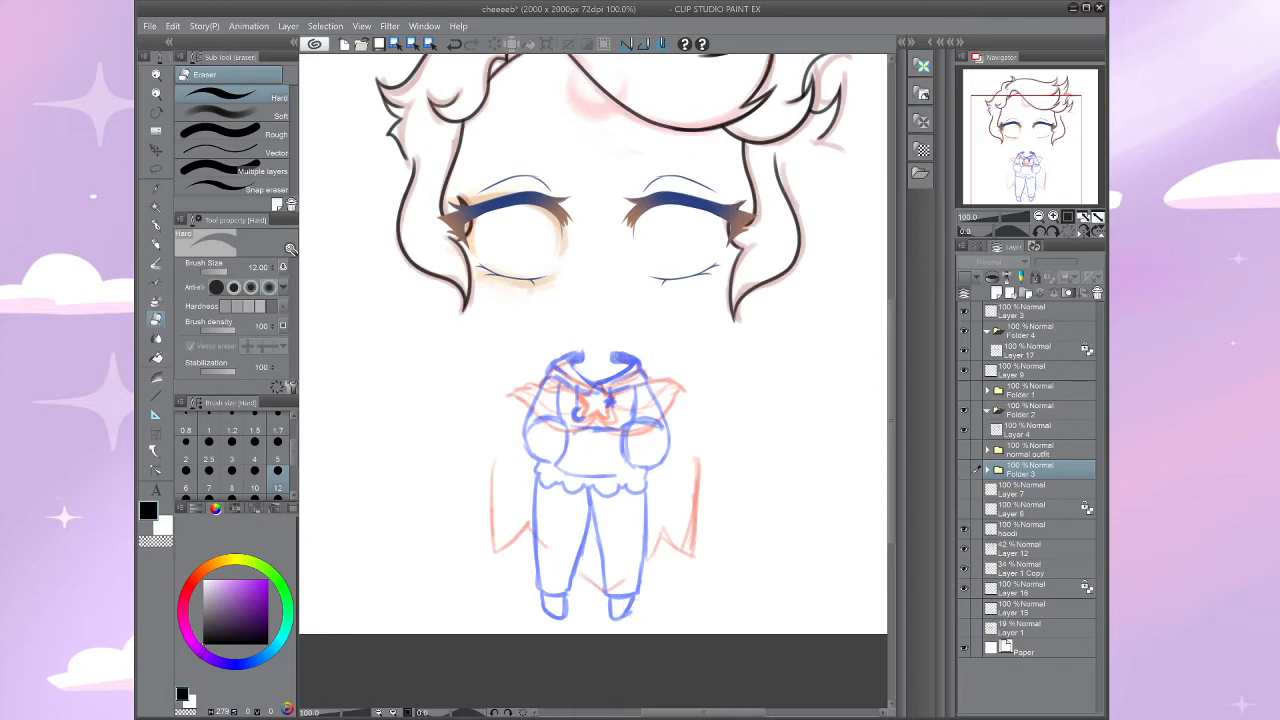
{"action": "left_click", "coordinate": [964, 548]}
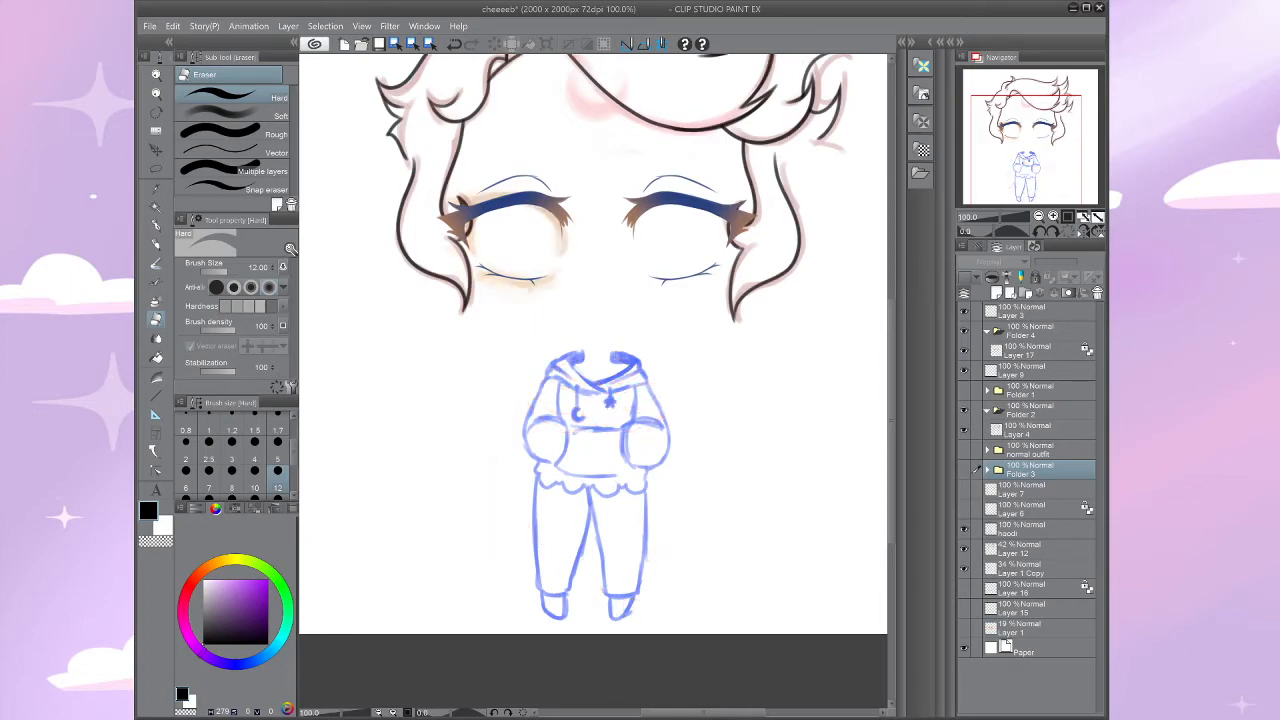
{"action": "scroll", "coordinate": [593, 340], "scroll_direction": "up", "scroll_amount": 2}
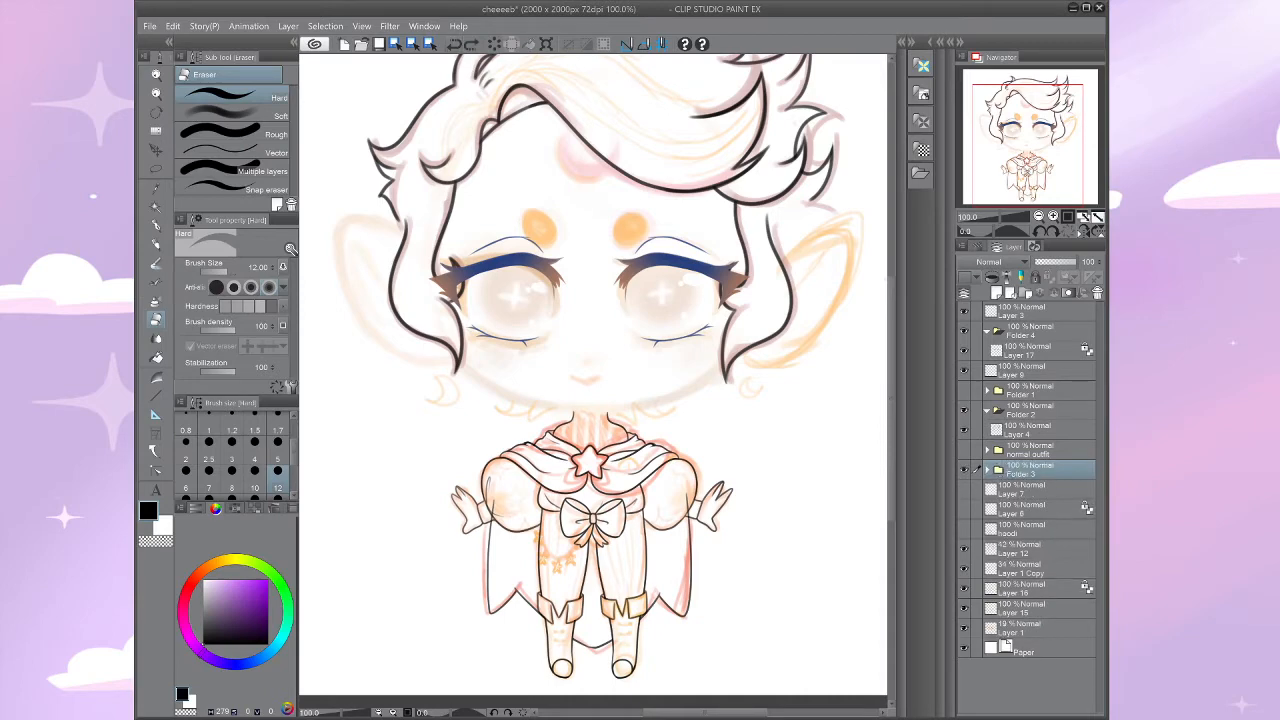
Step: On a new layer at the top of Folder 3, ink the left half of the jawline to the chin with Opaque watercolor at size 4
{"action": "left_click", "coordinate": [1040, 490]}
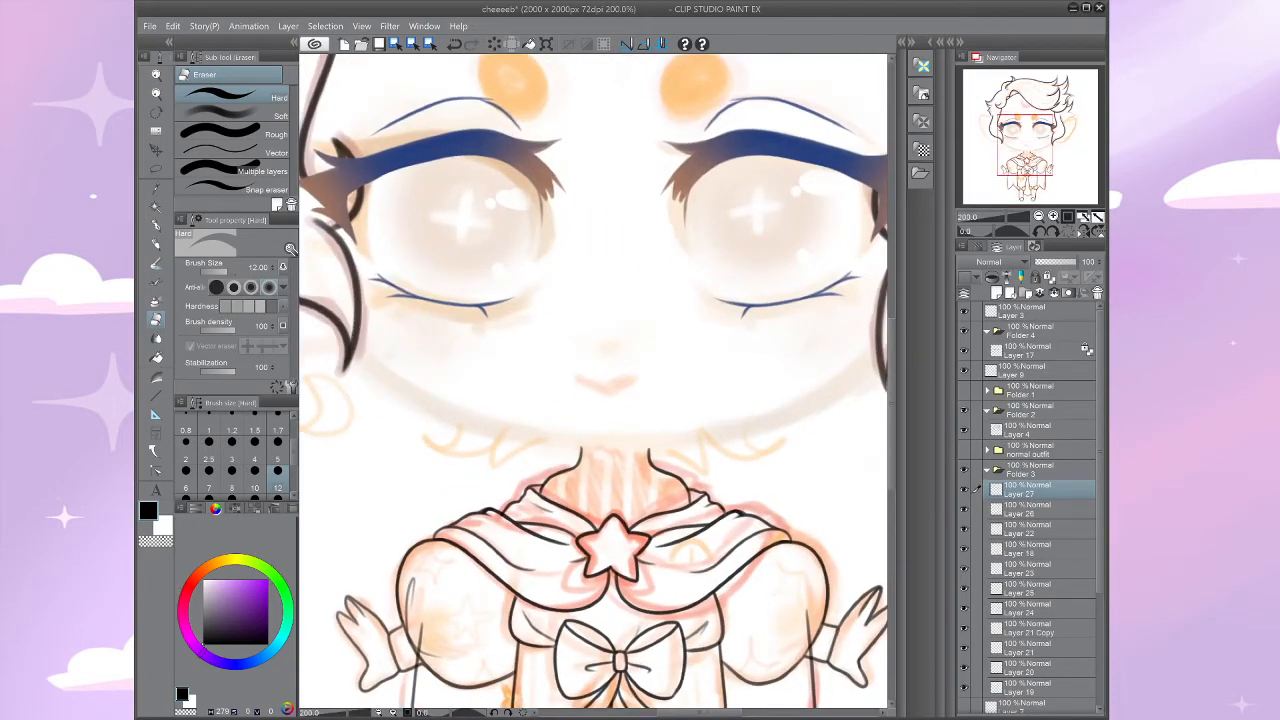
{"action": "key", "text": "]"}
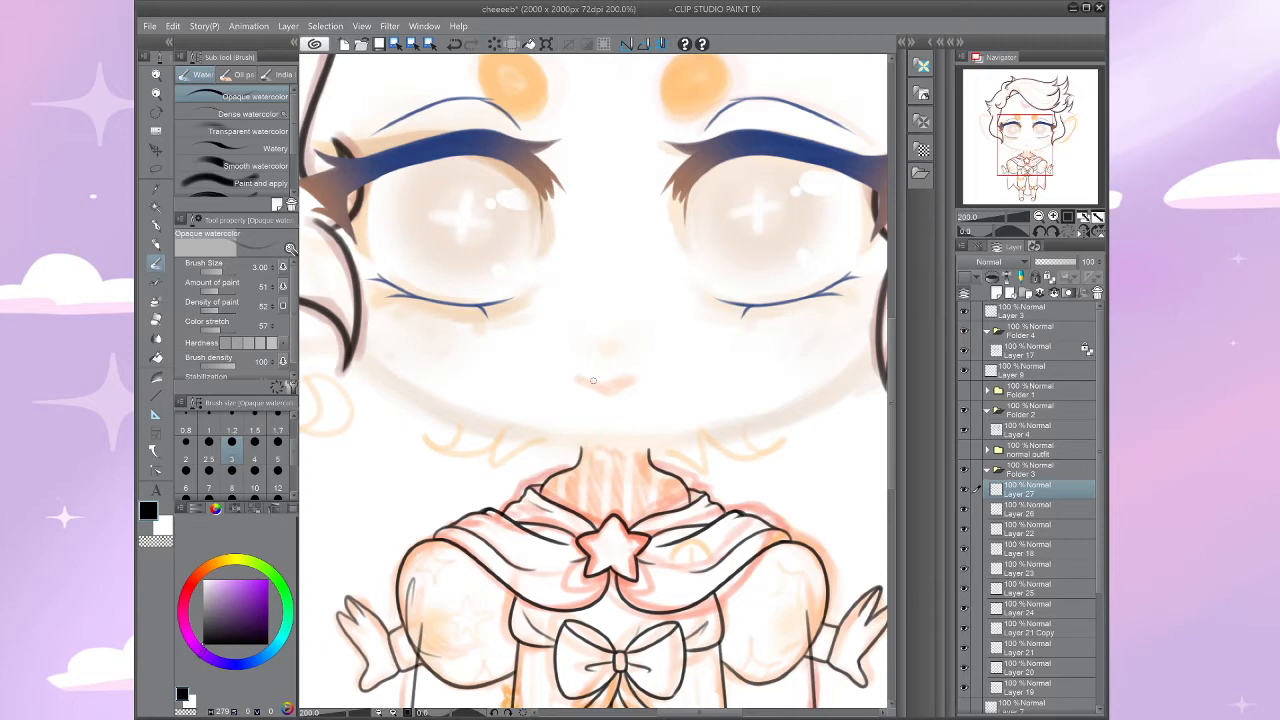
{"action": "mouse_move", "coordinate": [340, 306]}
{"action": "left_mouse_down"}
{"action": "mouse_move", "coordinate": [399, 380]}
{"action": "mouse_move", "coordinate": [514, 432]}
{"action": "mouse_move", "coordinate": [607, 446]}
{"action": "left_mouse_up"}
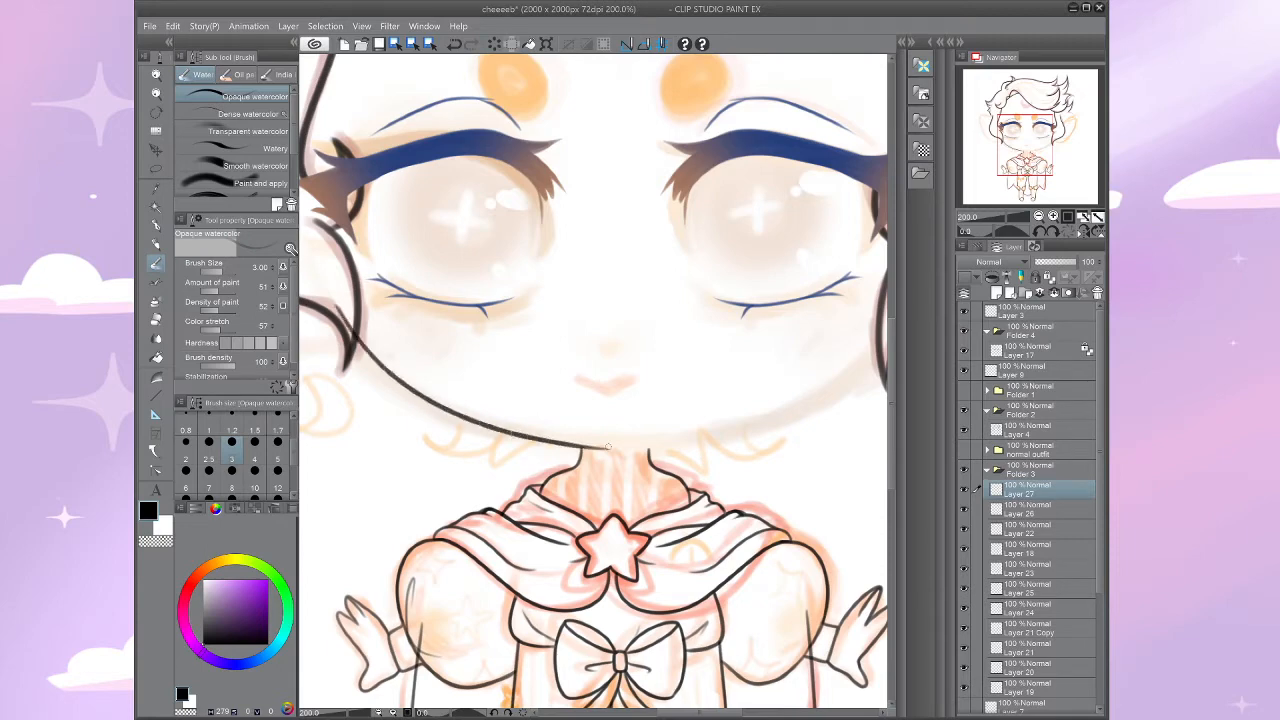
{"action": "key", "text": "ctrl+z"}
{"action": "key", "text": "]"}
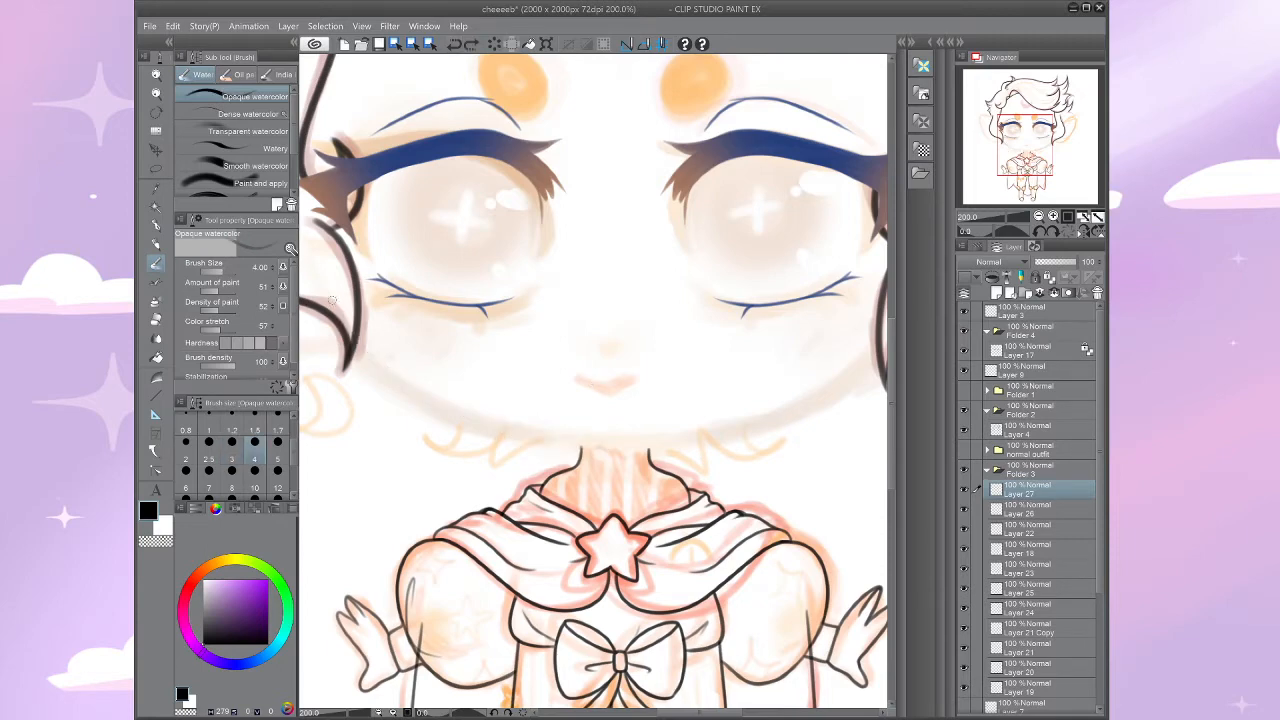
{"action": "mouse_move", "coordinate": [332, 301]}
{"action": "left_mouse_down"}
{"action": "mouse_move", "coordinate": [512, 436]}
{"action": "mouse_move", "coordinate": [606, 441]}
{"action": "mouse_move", "coordinate": [581, 395]}
{"action": "mouse_move", "coordinate": [561, 452]}
{"action": "mouse_move", "coordinate": [685, 357]}
{"action": "mouse_move", "coordinate": [670, 313]}
{"action": "mouse_move", "coordinate": [624, 297]}
{"action": "mouse_move", "coordinate": [615, 560]}
{"action": "mouse_move", "coordinate": [530, 312]}
{"action": "mouse_move", "coordinate": [546, 316]}
{"action": "mouse_move", "coordinate": [548, 342]}
{"action": "mouse_move", "coordinate": [583, 350]}
{"action": "mouse_move", "coordinate": [640, 326]}
{"action": "left_mouse_up"}
{"action": "scroll", "coordinate": [592, 385], "scroll_direction": "down", "scroll_amount": 5}
Step: Lasso the inked half of the jawline and paste a copy of it onto a new layer
{"action": "key", "text": "m"}
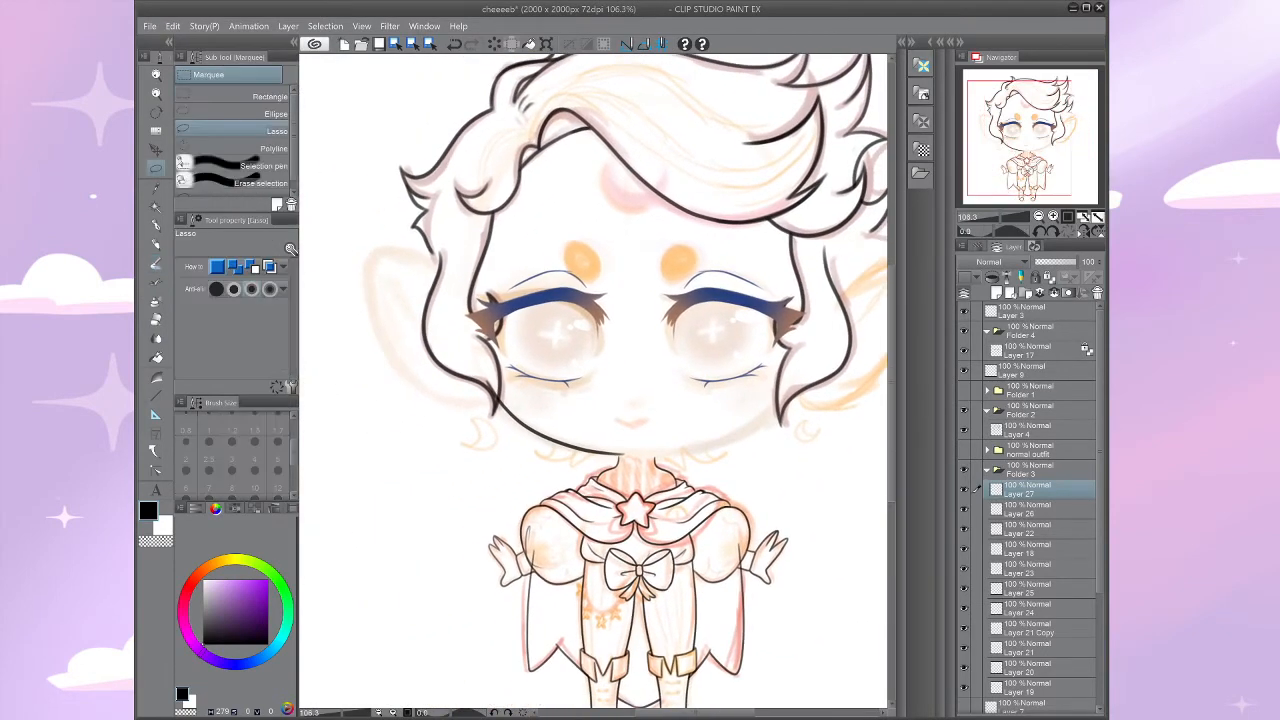
{"action": "mouse_move", "coordinate": [665, 445]}
{"action": "left_mouse_down"}
{"action": "mouse_move", "coordinate": [580, 378]}
{"action": "mouse_move", "coordinate": [620, 514]}
{"action": "mouse_move", "coordinate": [650, 515]}
{"action": "left_mouse_up"}
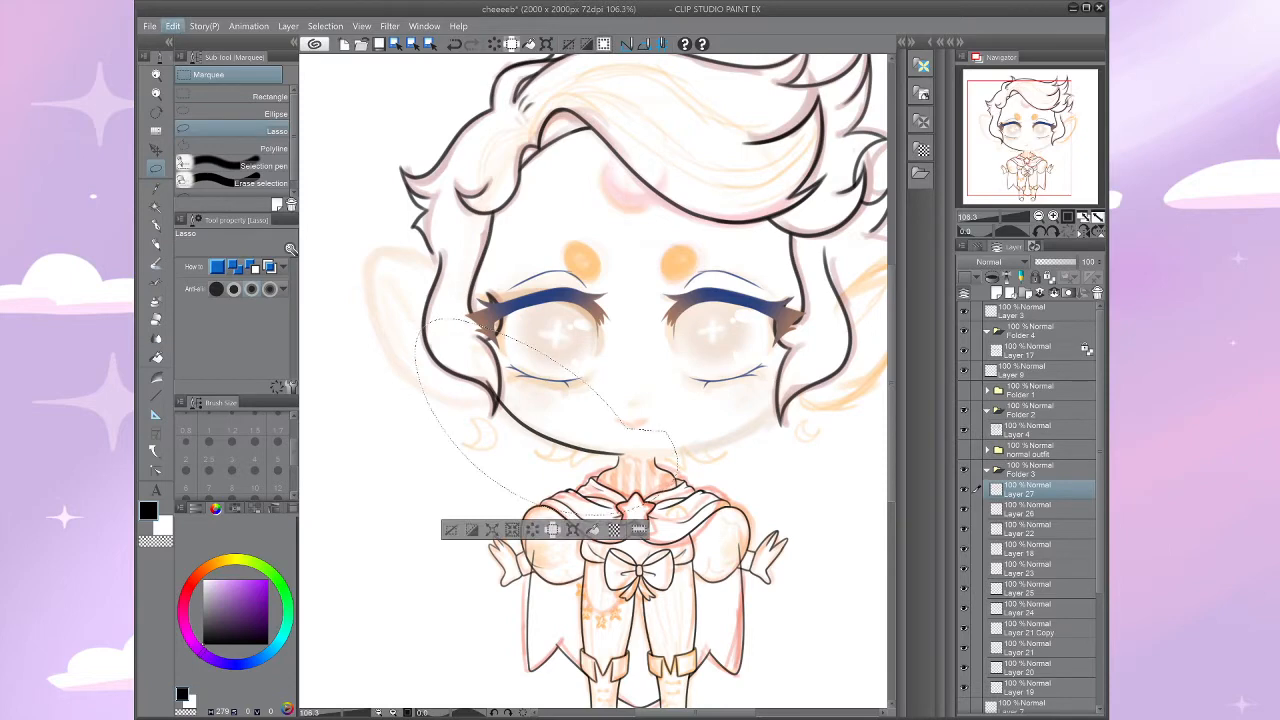
{"action": "key", "text": "ctrl+c"}
{"action": "key", "text": "ctrl+v"}
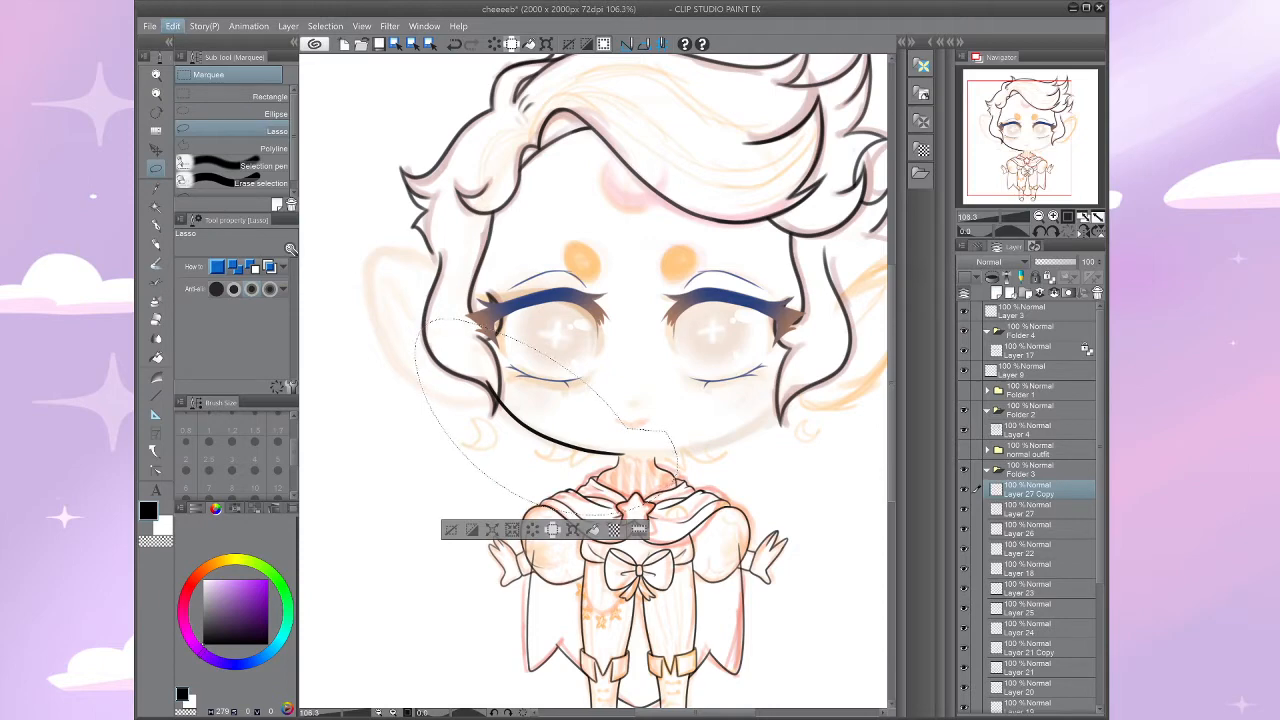
Step: Mirror the copied jawline horizontally, move it to the opposite side of the face to meet at the chin, and clear the selection
{"action": "key", "text": "ctrl+t"}
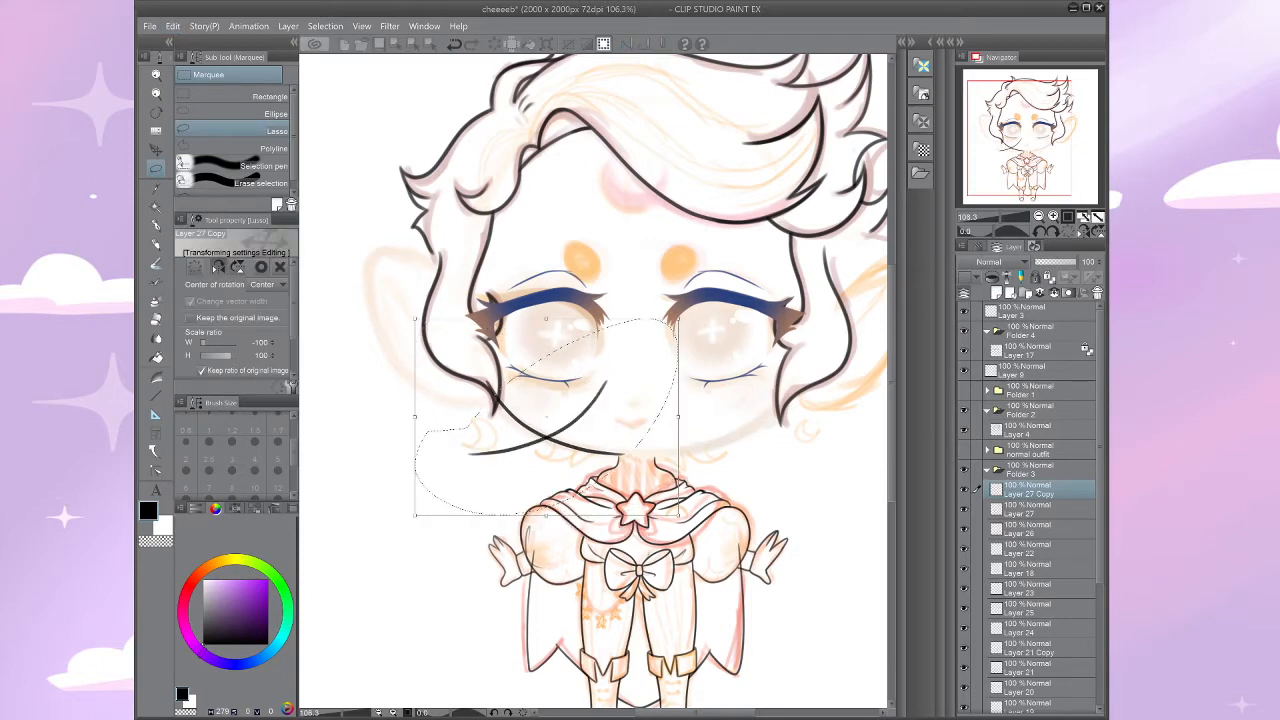
{"action": "left_click_drag", "start_coordinate": [546, 416], "coordinate": [726, 416]}
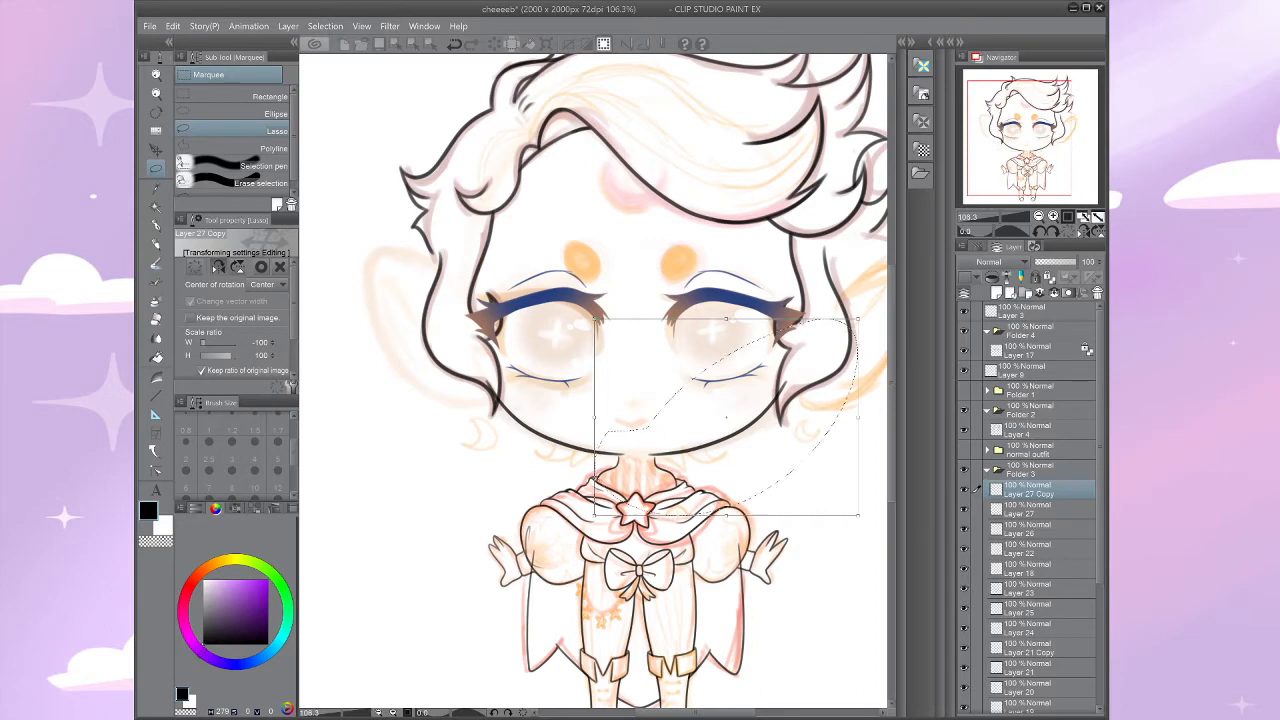
{"action": "key", "text": "Return"}
{"action": "key", "text": "ctrl+d"}
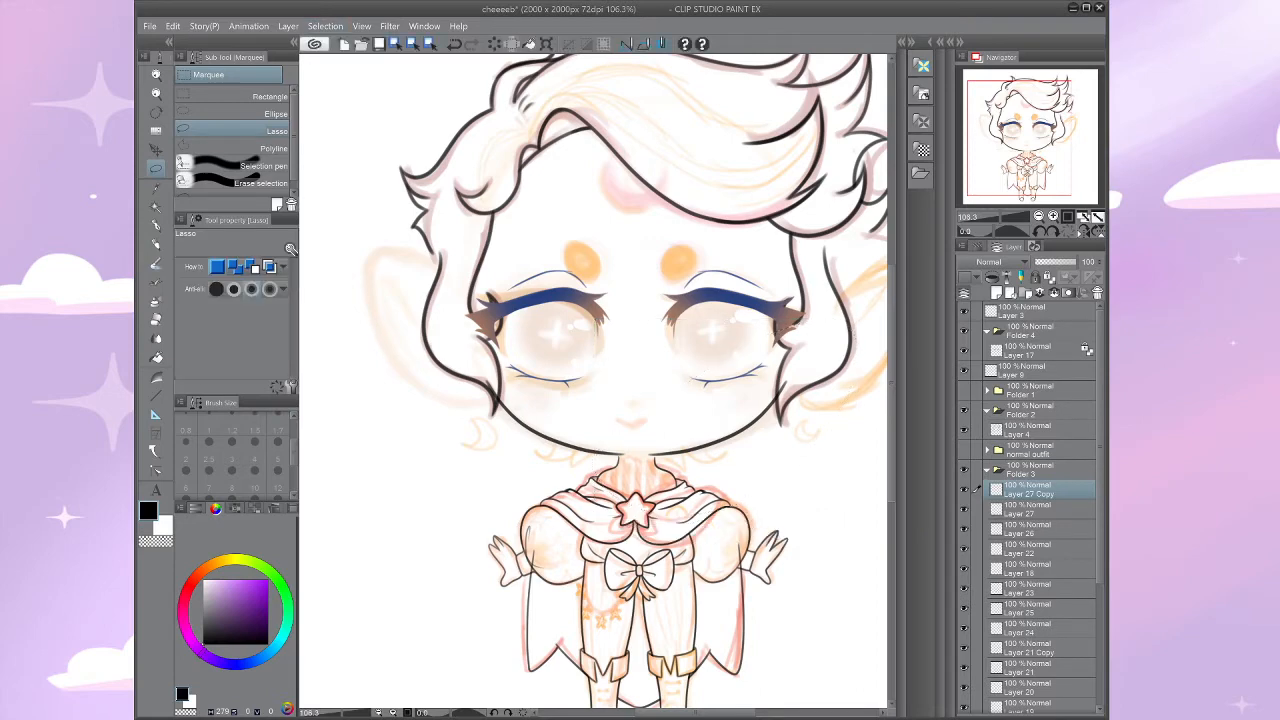
Step: Flip the canvas view horizontally with the whole character in view at 66.7% zoom to check the face's symmetry
{"action": "key", "text": "ctrl+minus"}
{"action": "key", "text": "ctrl+minus"}
{"action": "key", "text": "ctrl+minus"}
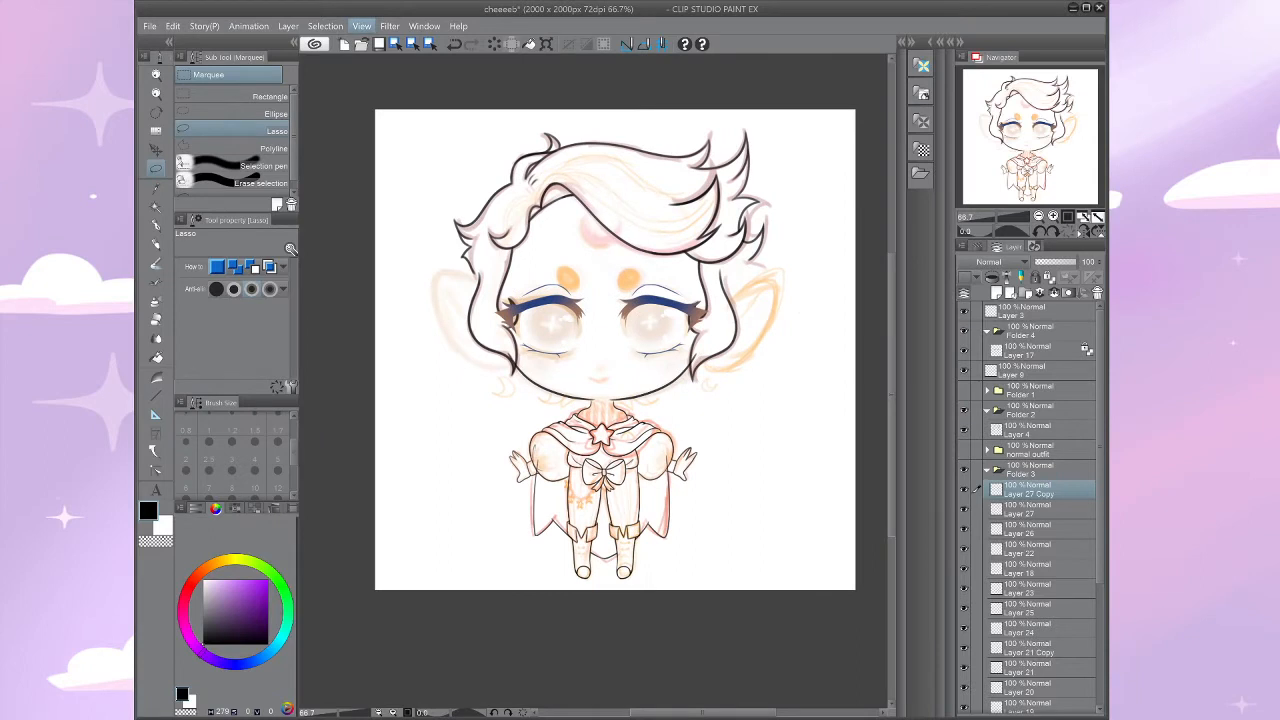
{"action": "key", "text": "h"}
{"action": "left_click_drag", "start_coordinate": [572, 350], "coordinate": [602, 354]}
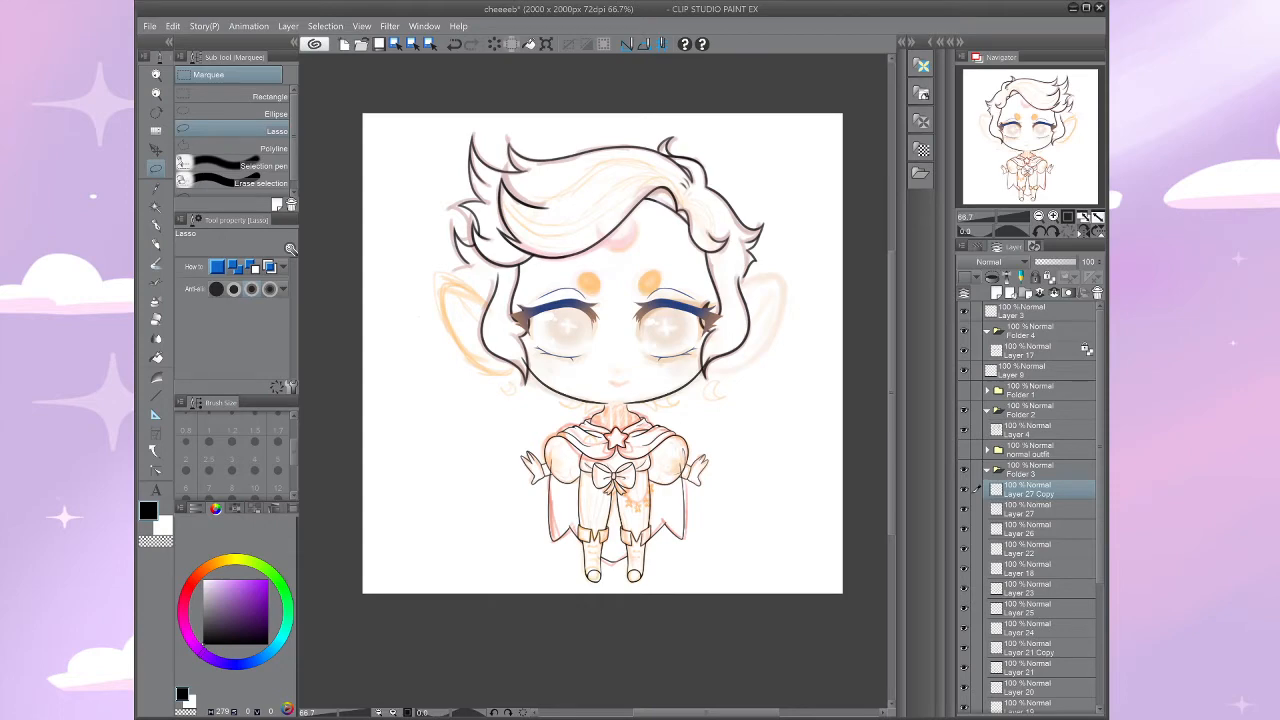
Step: Flip the canvas view back, adjust the mirrored jawline half with a transform at the chin, and merge it into Layer 27
{"action": "left_click_drag", "start_coordinate": [600, 350], "coordinate": [580, 350]}
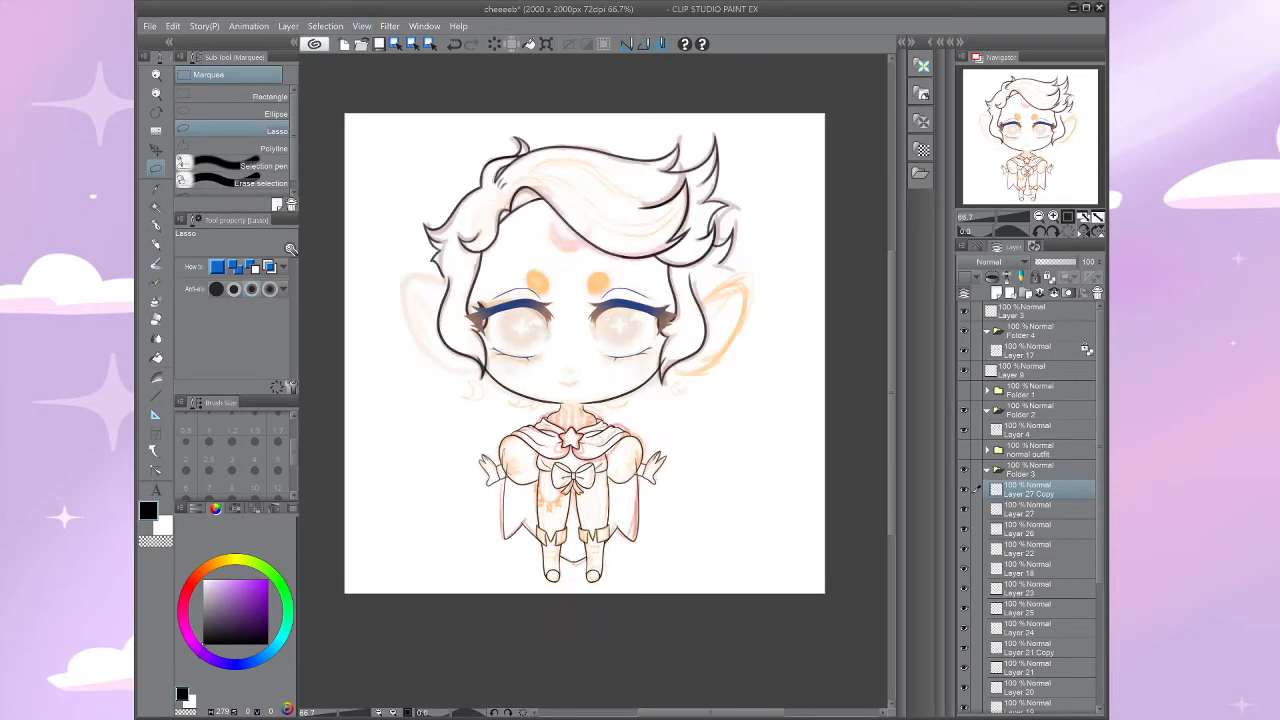
{"action": "scroll", "coordinate": [620, 360], "scroll_direction": "up", "scroll_amount": 1}
{"action": "left_click_drag", "start_coordinate": [660, 380], "coordinate": [742, 397]}
{"action": "scroll", "coordinate": [620, 380], "scroll_direction": "up", "scroll_amount": 3}
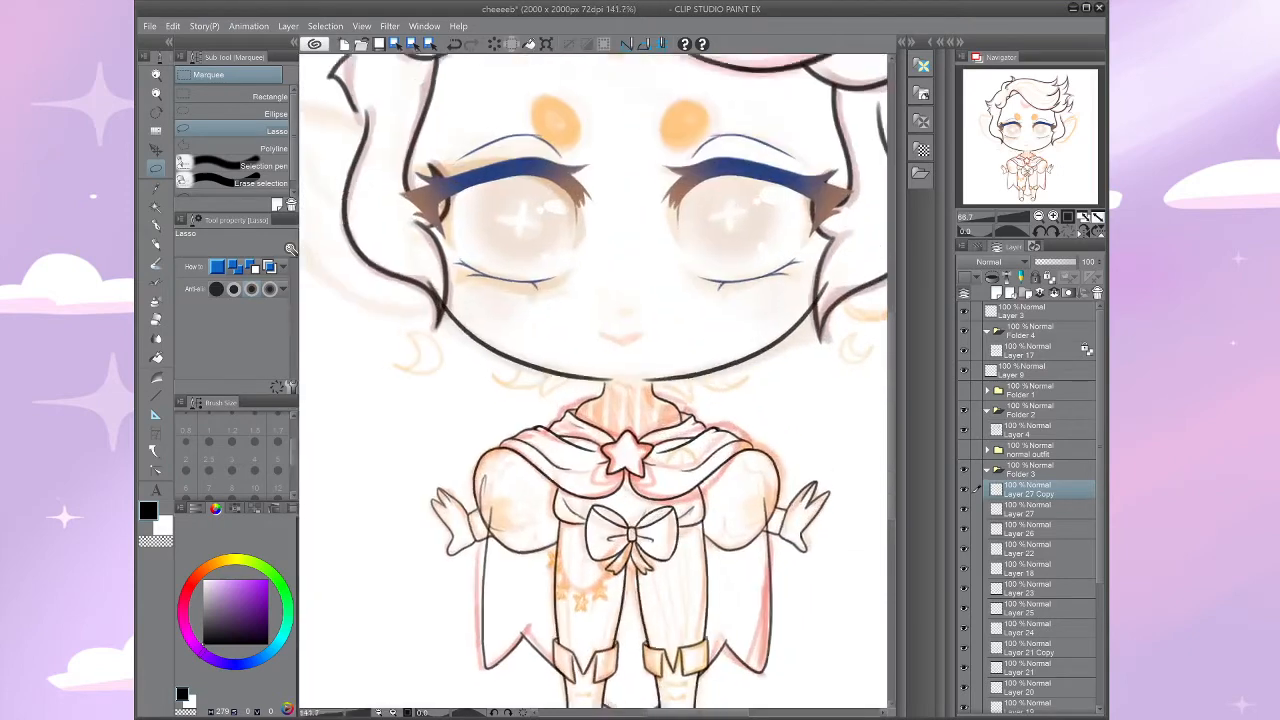
{"action": "left_click_drag", "start_coordinate": [600, 380], "coordinate": [580, 370]}
{"action": "left_click_drag", "start_coordinate": [700, 300], "coordinate": [560, 480]}
{"action": "scroll", "coordinate": [590, 380], "scroll_direction": "up", "scroll_amount": 5}
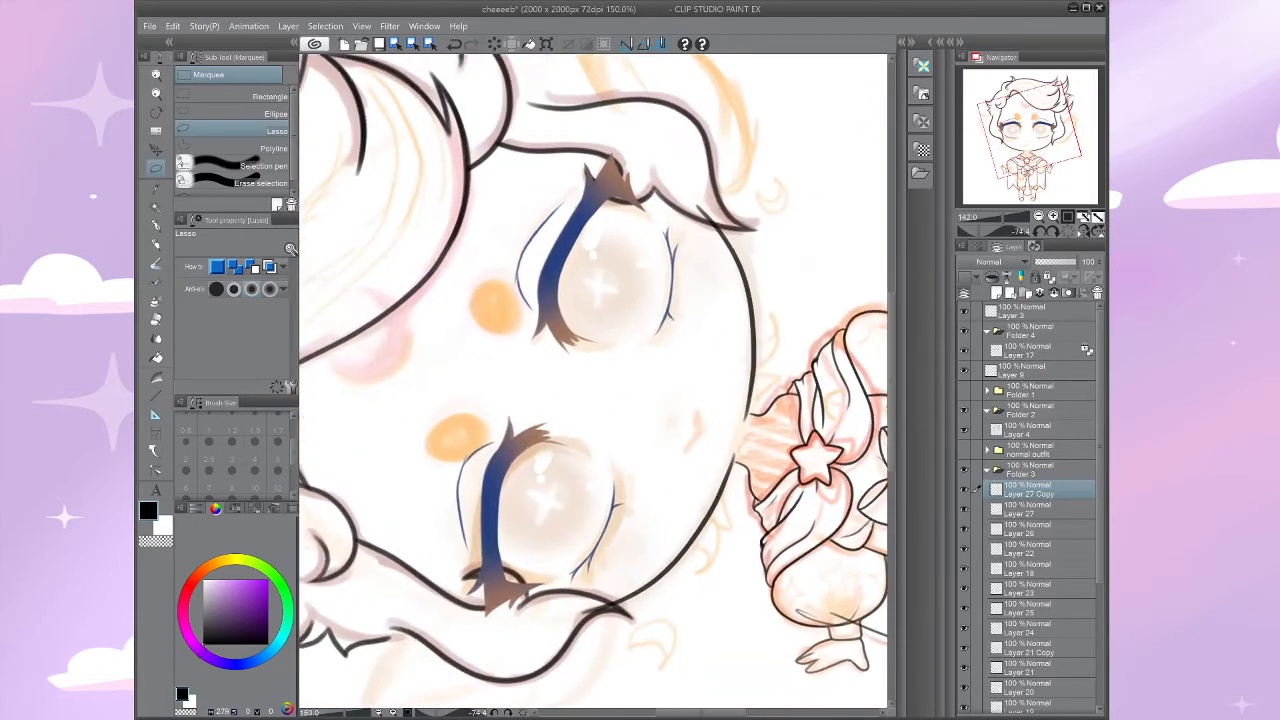
{"action": "left_click_drag", "start_coordinate": [590, 380], "coordinate": [556, 443]}
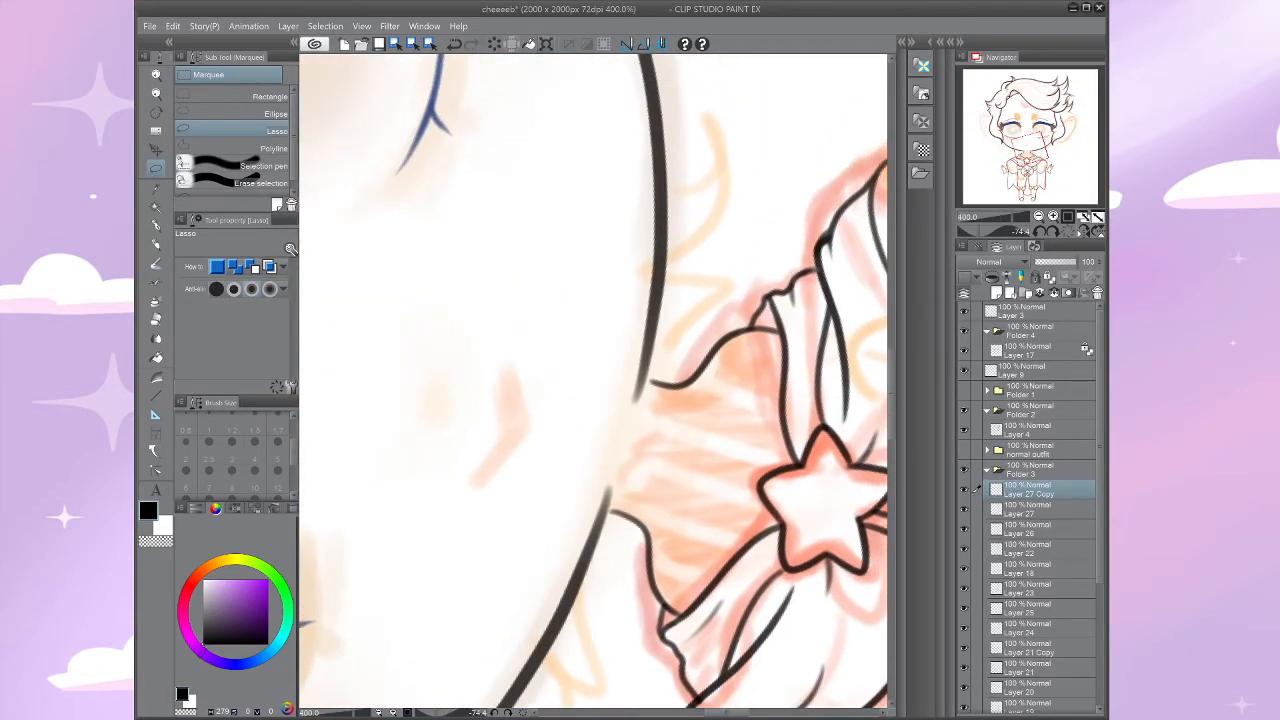
{"action": "key", "text": "ctrl+t"}
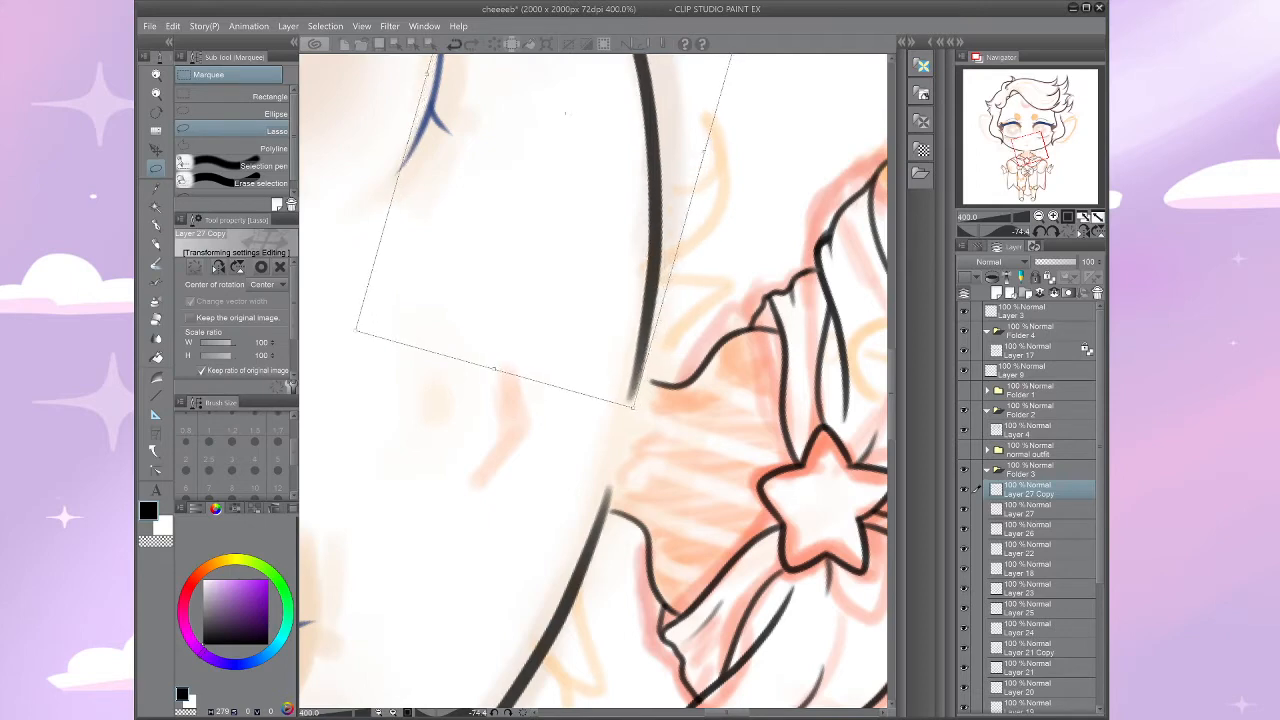
{"action": "key", "text": "Return"}
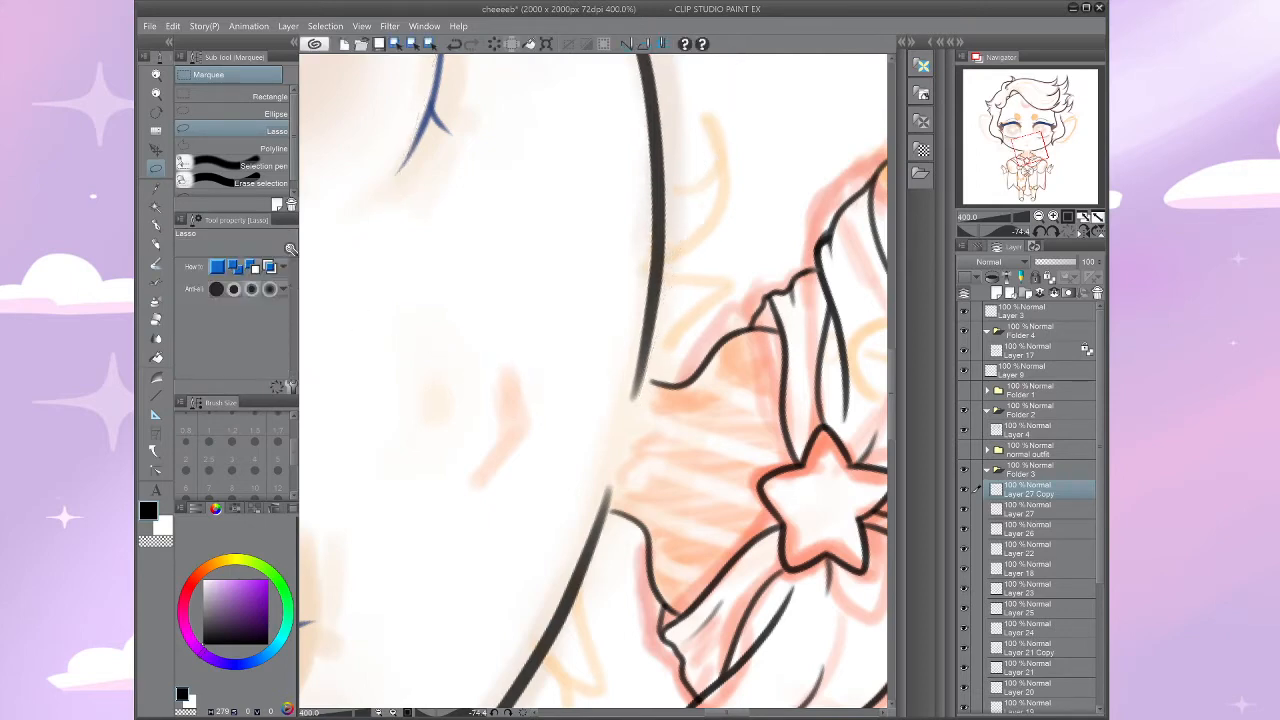
{"action": "key", "text": "ctrl+e"}
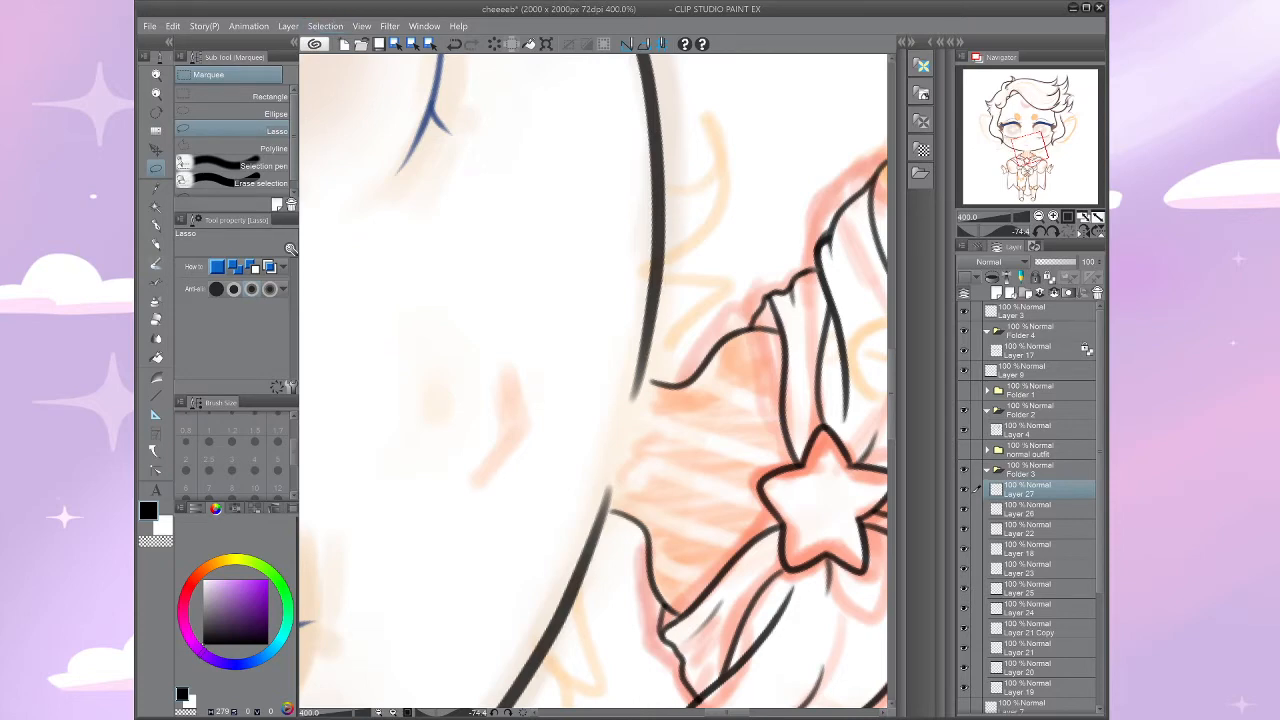
Step: Try to bridge the gap between the two jawline halves at the chin with Opaque watercolor at size 4
{"action": "key", "text": "b"}
{"action": "left_click_drag", "start_coordinate": [651, 322], "coordinate": [598, 532]}
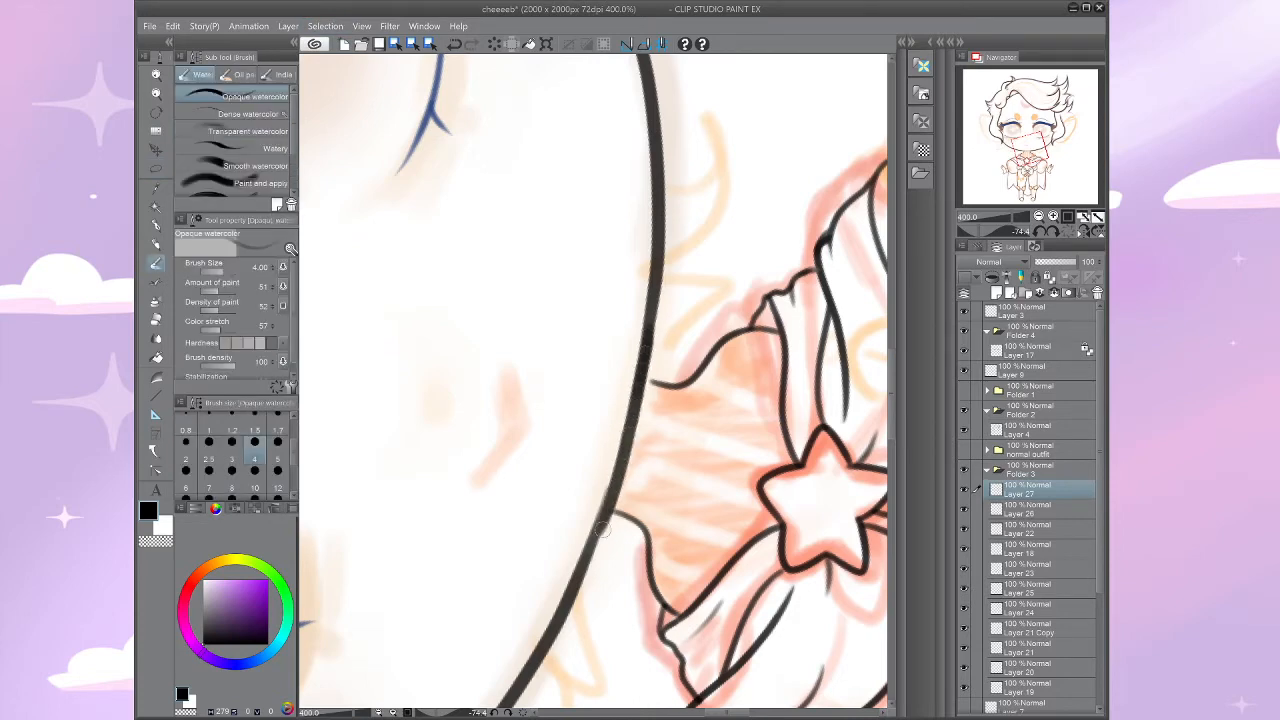
{"action": "key", "text": "ctrl+z"}
{"action": "left_click_drag", "start_coordinate": [650, 300], "coordinate": [598, 540]}
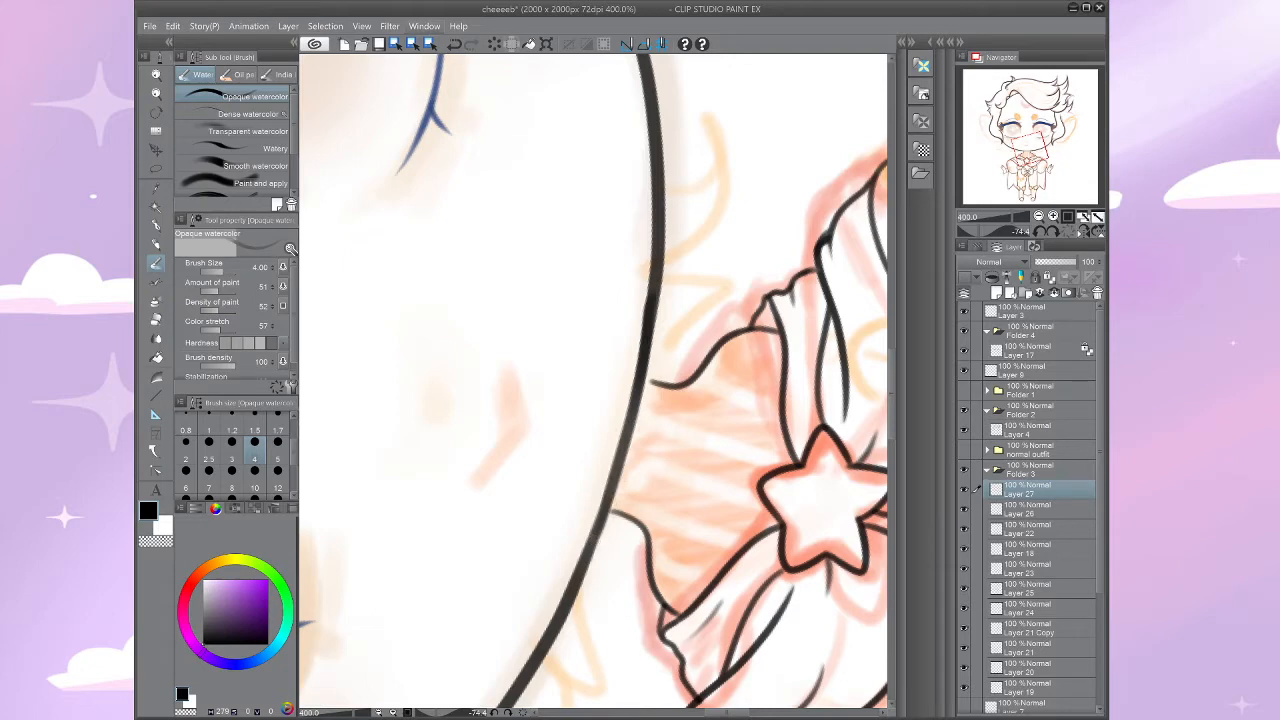
{"action": "key", "text": "ctrl+z"}
{"action": "mouse_move", "coordinate": [652, 290]}
{"action": "left_mouse_down"}
{"action": "mouse_move", "coordinate": [588, 545]}
{"action": "mouse_move", "coordinate": [504, 472]}
{"action": "left_mouse_up"}
{"action": "scroll", "coordinate": [593, 381], "scroll_direction": "down", "scroll_amount": 4}
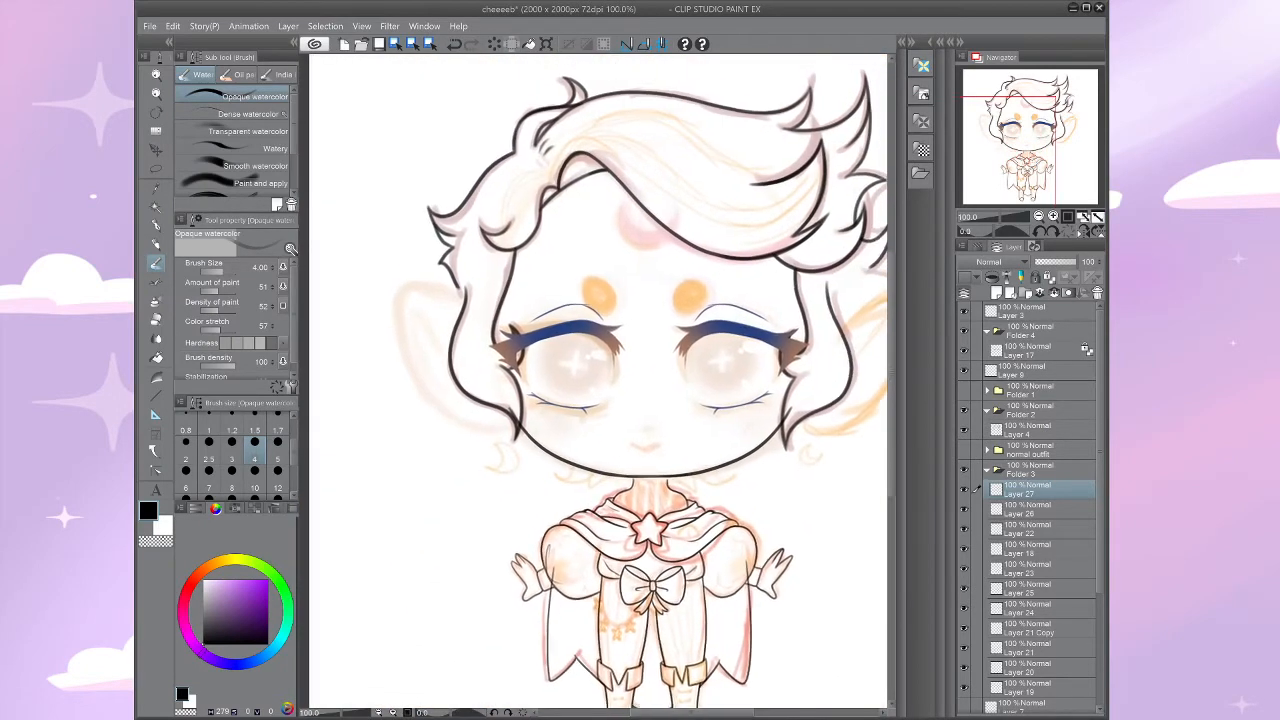
{"action": "scroll", "coordinate": [598, 380], "scroll_direction": "up", "scroll_amount": 2}
{"action": "left_click_drag", "start_coordinate": [598, 420], "coordinate": [598, 274]}
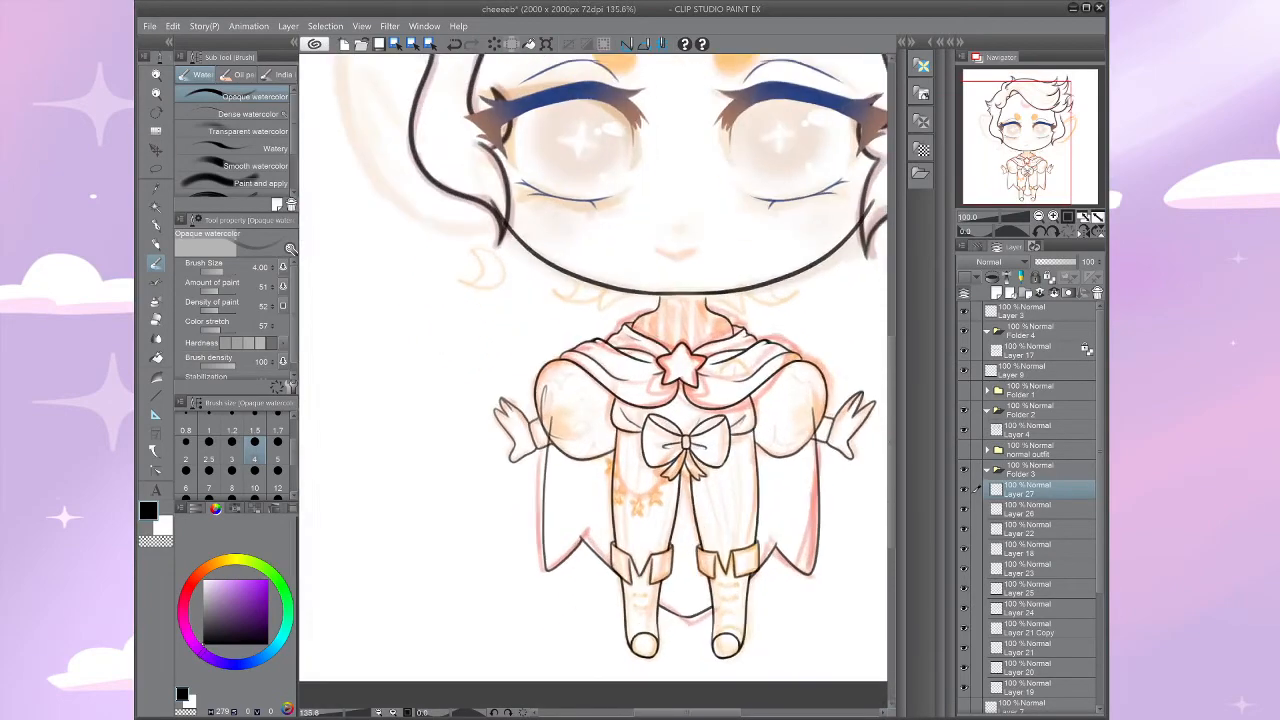
{"action": "scroll", "coordinate": [593, 520], "scroll_direction": "up", "scroll_amount": 1}
Step: Ink one smooth curved stroke across the chin on Layer 27 to join the two jawline halves
{"action": "left_click_drag", "start_coordinate": [677, 354], "coordinate": [768, 515]}
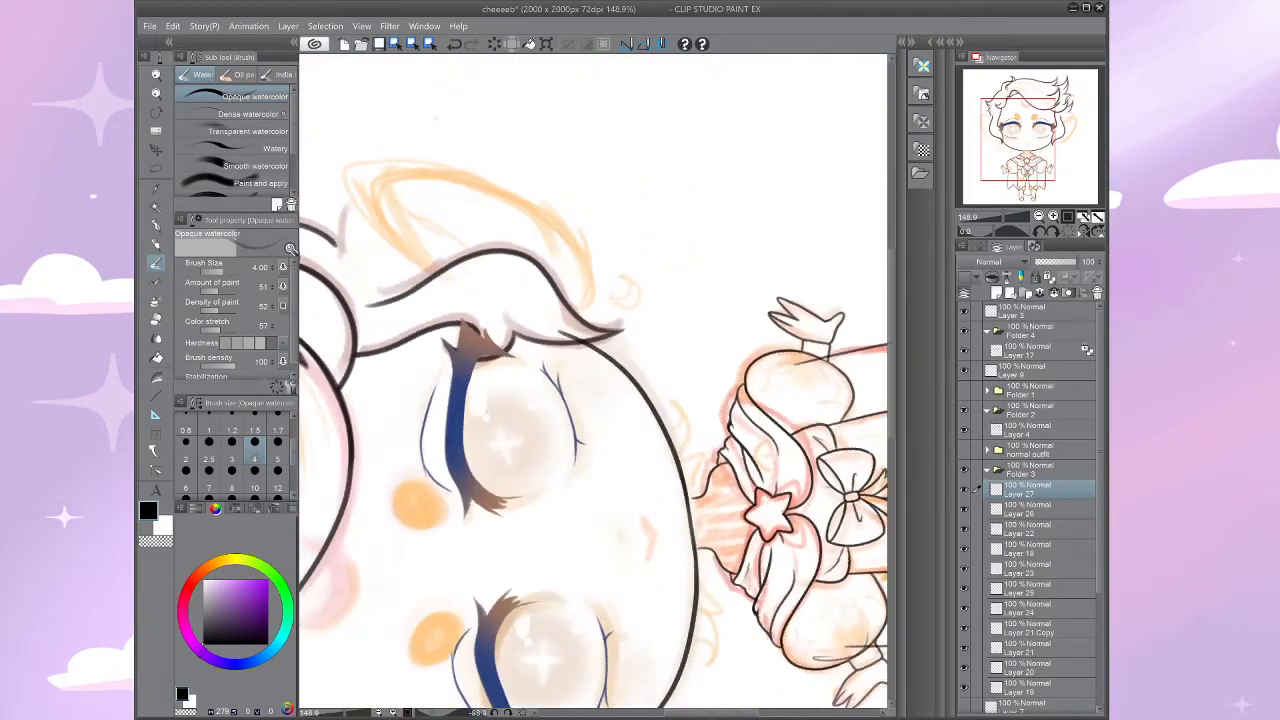
{"action": "scroll", "coordinate": [762, 600], "scroll_direction": "up", "scroll_amount": 4}
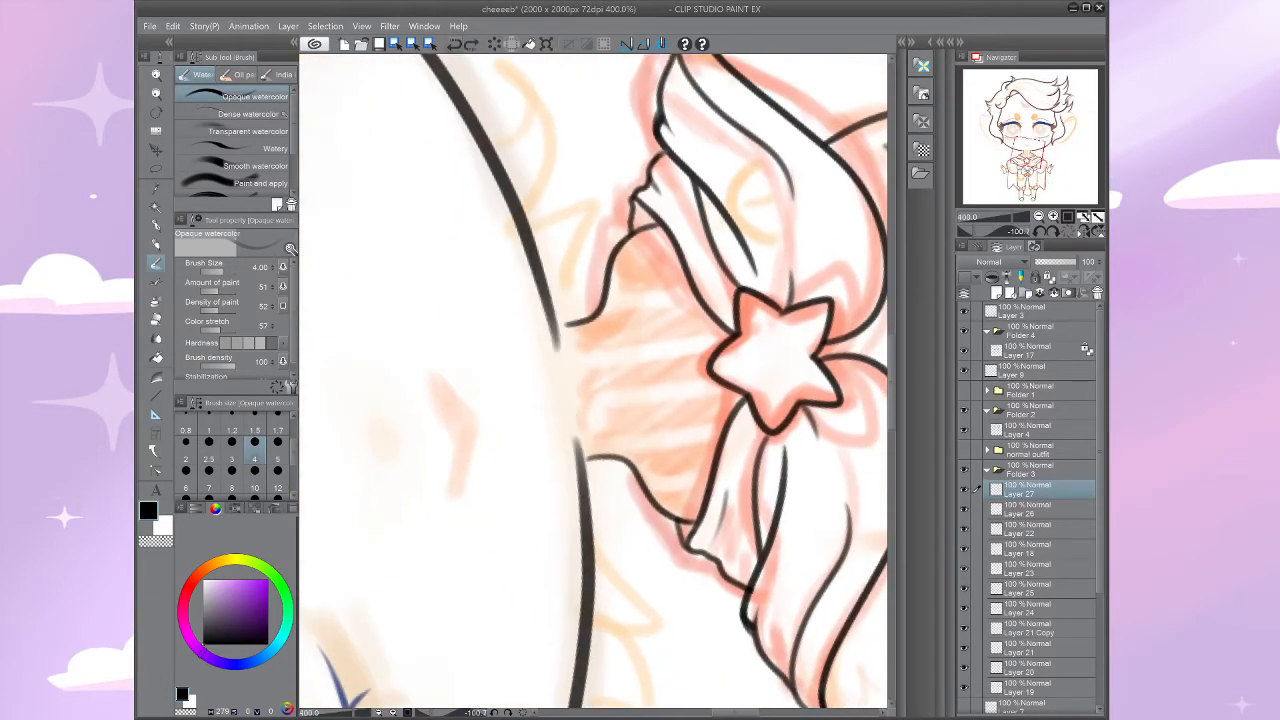
{"action": "mouse_move", "coordinate": [510, 222]}
{"action": "left_mouse_down"}
{"action": "mouse_move", "coordinate": [568, 367]}
{"action": "mouse_move", "coordinate": [597, 525]}
{"action": "left_mouse_up"}
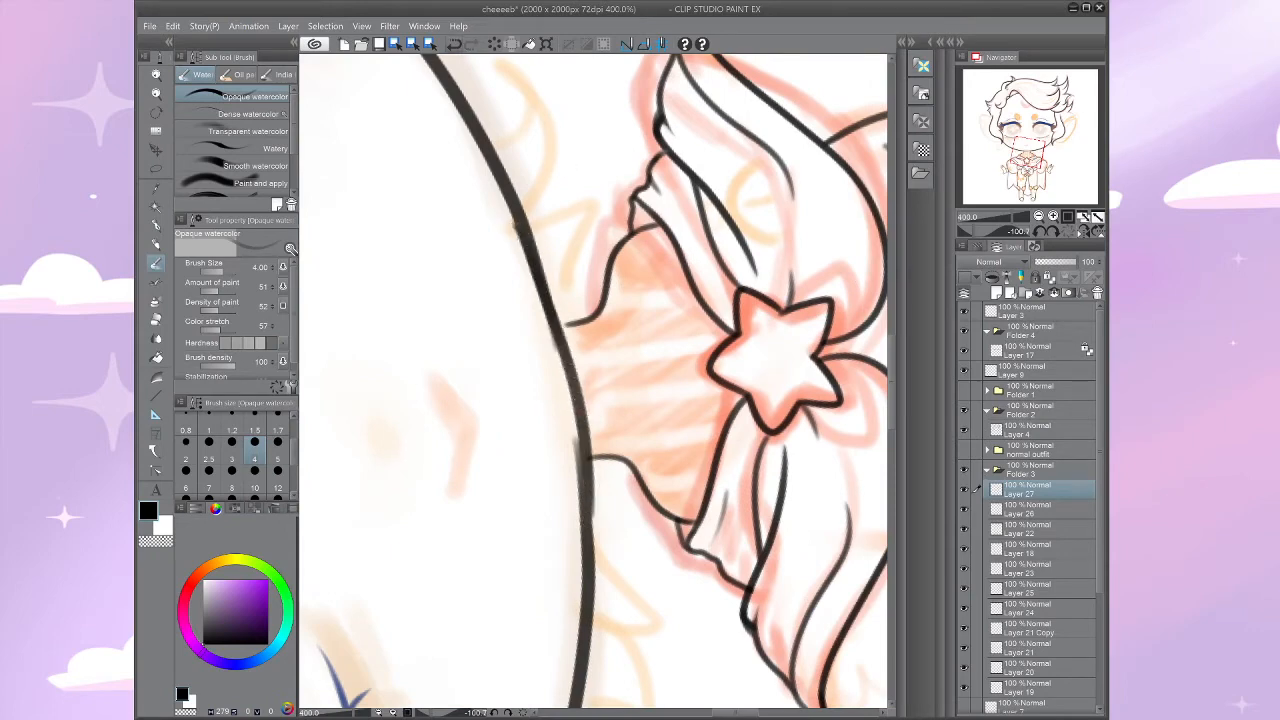
{"action": "key", "text": "ctrl+z"}
{"action": "mouse_move", "coordinate": [493, 170]}
{"action": "left_mouse_down"}
{"action": "mouse_move", "coordinate": [556, 322]}
{"action": "mouse_move", "coordinate": [593, 540]}
{"action": "left_mouse_up"}
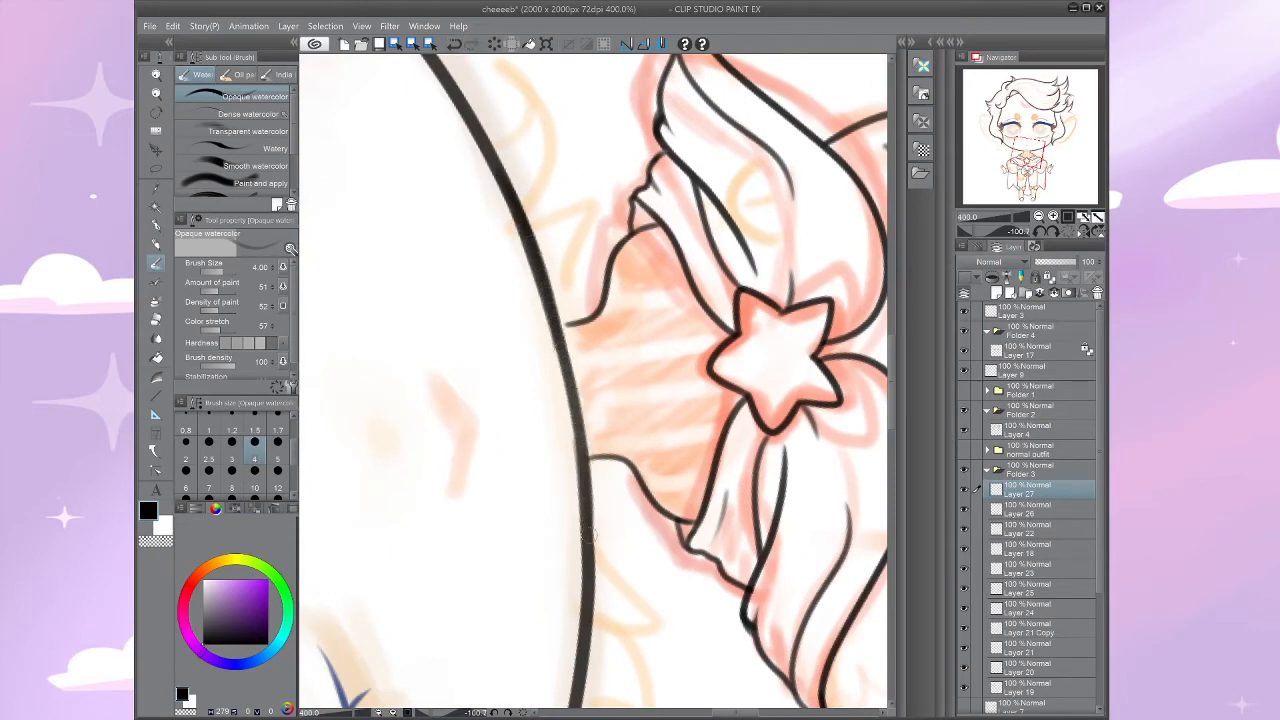
{"action": "scroll", "coordinate": [588, 535], "scroll_direction": "down", "scroll_amount": 3}
{"action": "left_click_drag", "start_coordinate": [760, 280], "coordinate": [715, 531]}
{"action": "left_click_drag", "start_coordinate": [700, 400], "coordinate": [700, 475]}
{"action": "left_click_drag", "start_coordinate": [680, 520], "coordinate": [757, 378]}
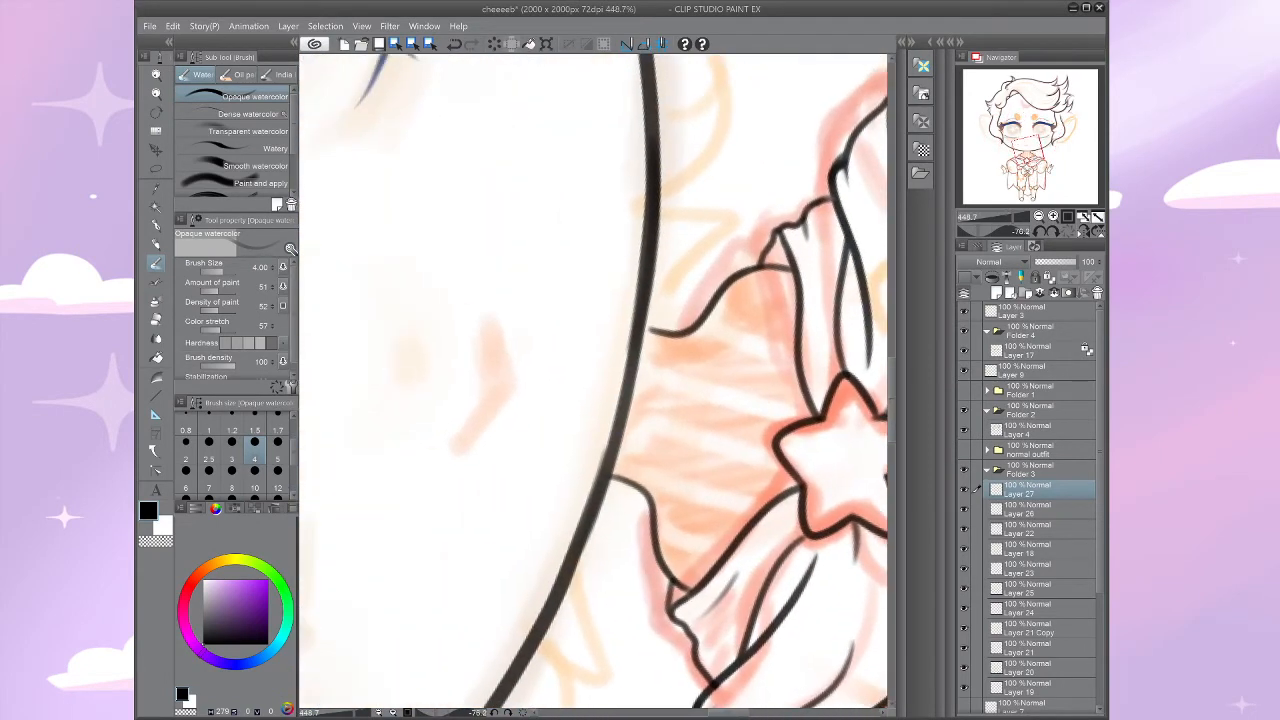
Step: On Layer 26, erase the cape's hem line between the left notch peak and the boot with the Soft eraser at size 5
{"action": "key", "text": "e"}
{"action": "key", "text": "bracketleft"}
{"action": "key", "text": "bracketleft"}
{"action": "key", "text": "bracketleft"}
{"action": "key", "text": "bracketleft"}
{"action": "key", "text": "bracketleft"}
{"action": "left_click", "coordinate": [1040, 509]}
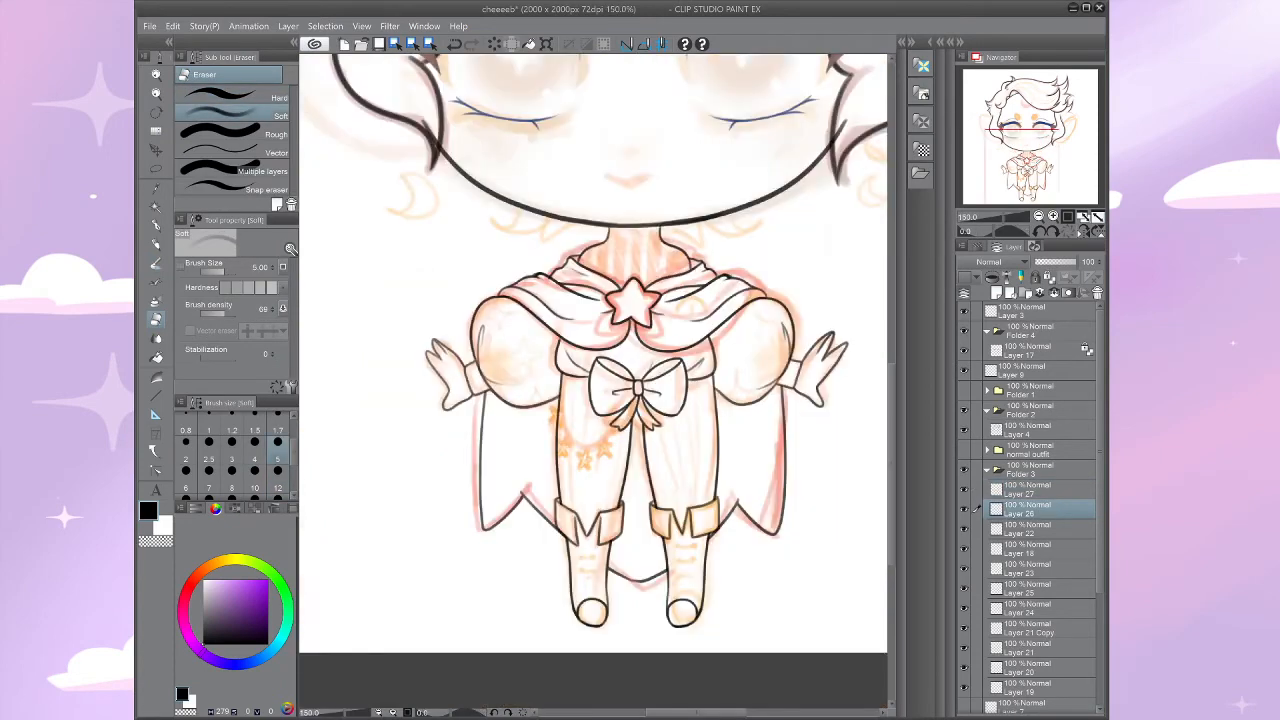
{"action": "left_click_drag", "start_coordinate": [588, 400], "coordinate": [616, 398]}
{"action": "left_click_drag", "start_coordinate": [541, 533], "coordinate": [655, 530]}
{"action": "mouse_move", "coordinate": [508, 378]}
{"action": "left_mouse_down"}
{"action": "mouse_move", "coordinate": [572, 447]}
{"action": "mouse_move", "coordinate": [504, 374]}
{"action": "left_mouse_up"}
{"action": "left_click_drag", "start_coordinate": [592, 470], "coordinate": [634, 510]}
{"action": "left_click_drag", "start_coordinate": [547, 358], "coordinate": [507, 352]}
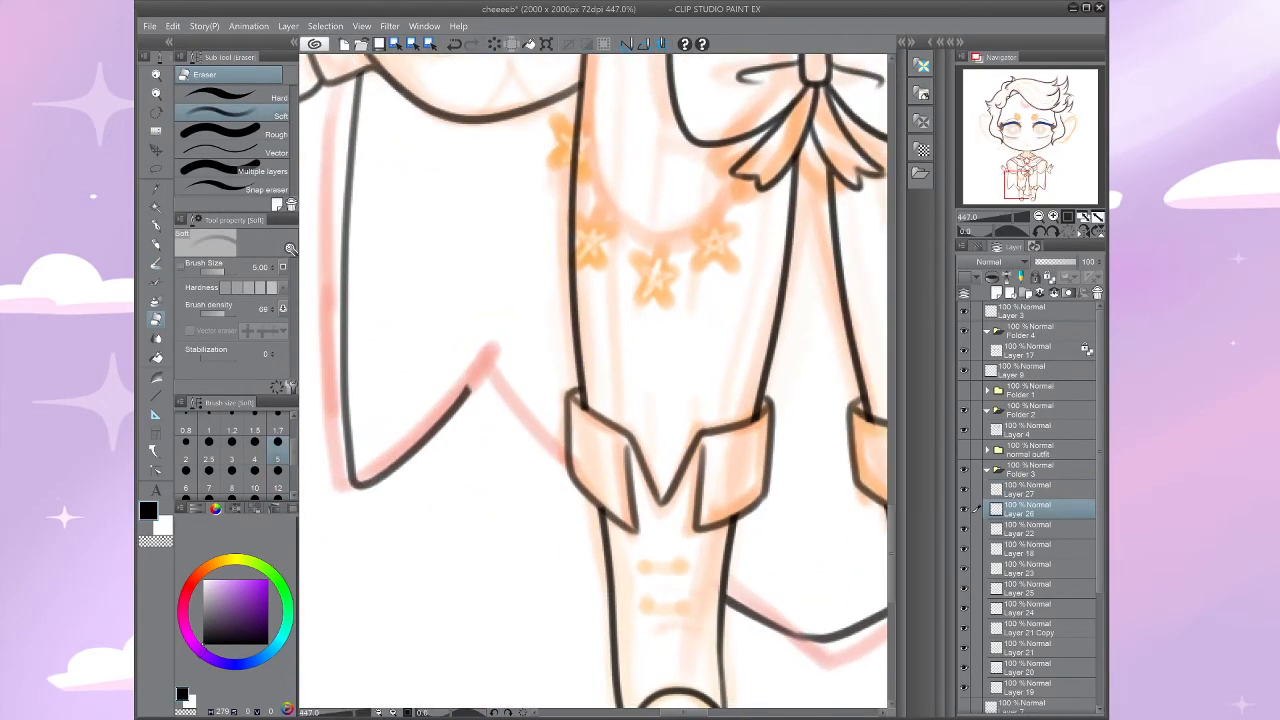
Step: Redraw the cape hem from the left notch peak down past the boot cuff with Opaque watercolor at size 2.5
{"action": "key", "text": "b"}
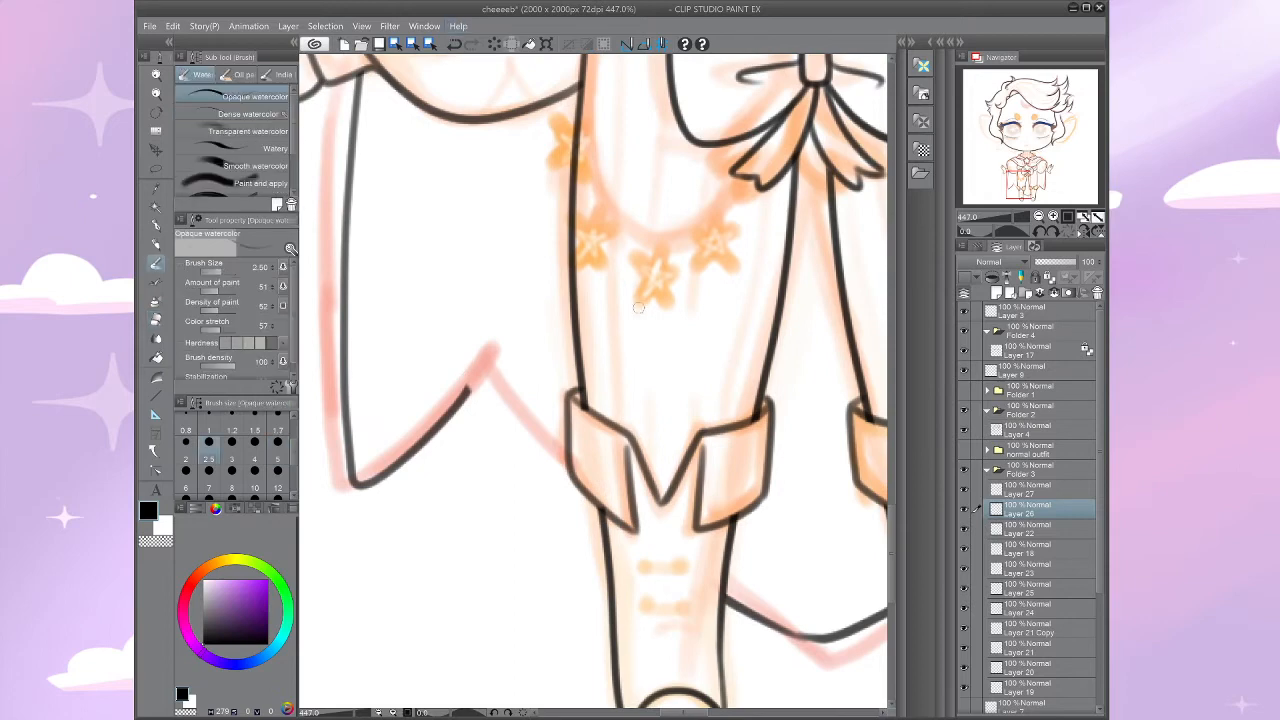
{"action": "mouse_move", "coordinate": [484, 367]}
{"action": "left_mouse_down"}
{"action": "mouse_move", "coordinate": [538, 445]}
{"action": "mouse_move", "coordinate": [636, 534]}
{"action": "left_mouse_up"}
{"action": "left_click", "coordinate": [455, 45]}
{"action": "mouse_move", "coordinate": [483, 356]}
{"action": "left_mouse_down"}
{"action": "mouse_move", "coordinate": [555, 477]}
{"action": "mouse_move", "coordinate": [667, 572]}
{"action": "left_mouse_up"}
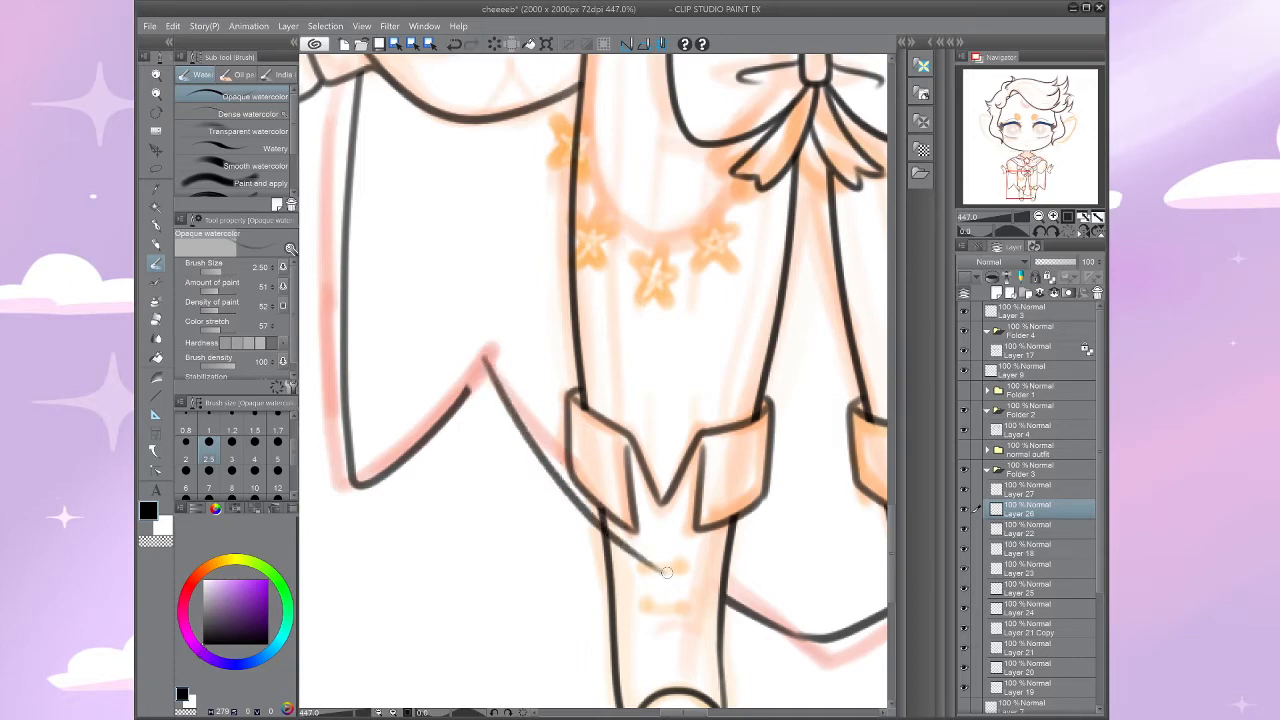
{"action": "left_click", "coordinate": [455, 45]}
{"action": "left_click_drag", "start_coordinate": [472, 362], "coordinate": [671, 573]}
{"action": "scroll", "coordinate": [703, 488], "scroll_direction": "down", "scroll_amount": 3}
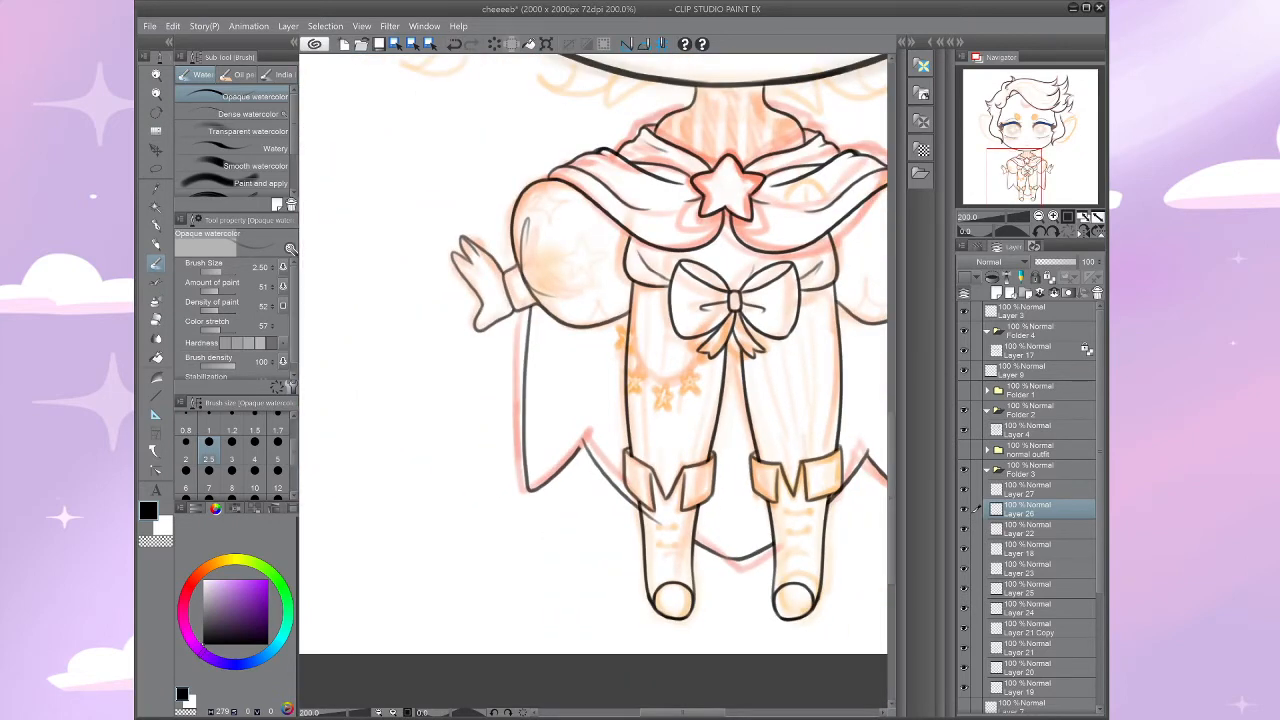
Step: Extend and darken the outer hem line up to the notch peak so it joins the redrawn stroke
{"action": "scroll", "coordinate": [590, 430], "scroll_direction": "up", "scroll_amount": 4}
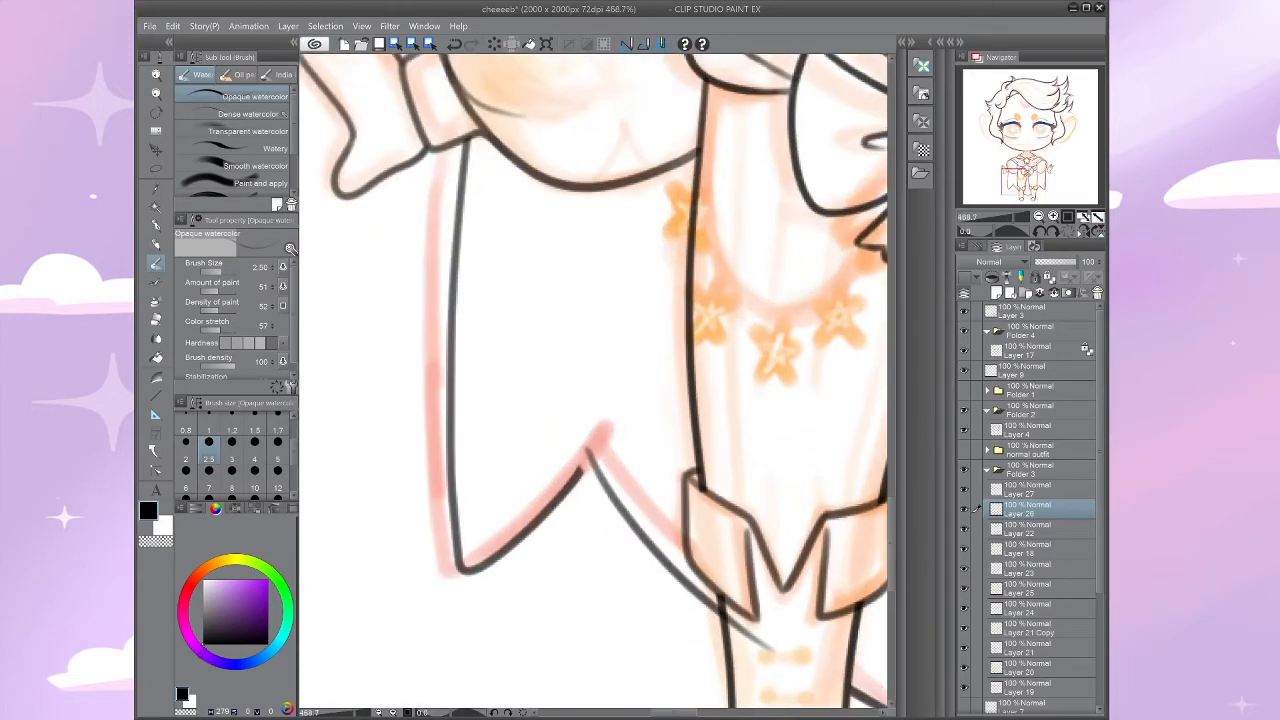
{"action": "scroll", "coordinate": [640, 470], "scroll_direction": "up", "scroll_amount": 4}
{"action": "mouse_move", "coordinate": [545, 378]}
{"action": "left_mouse_down"}
{"action": "mouse_move", "coordinate": [492, 438]}
{"action": "mouse_move", "coordinate": [515, 408]}
{"action": "left_mouse_up"}
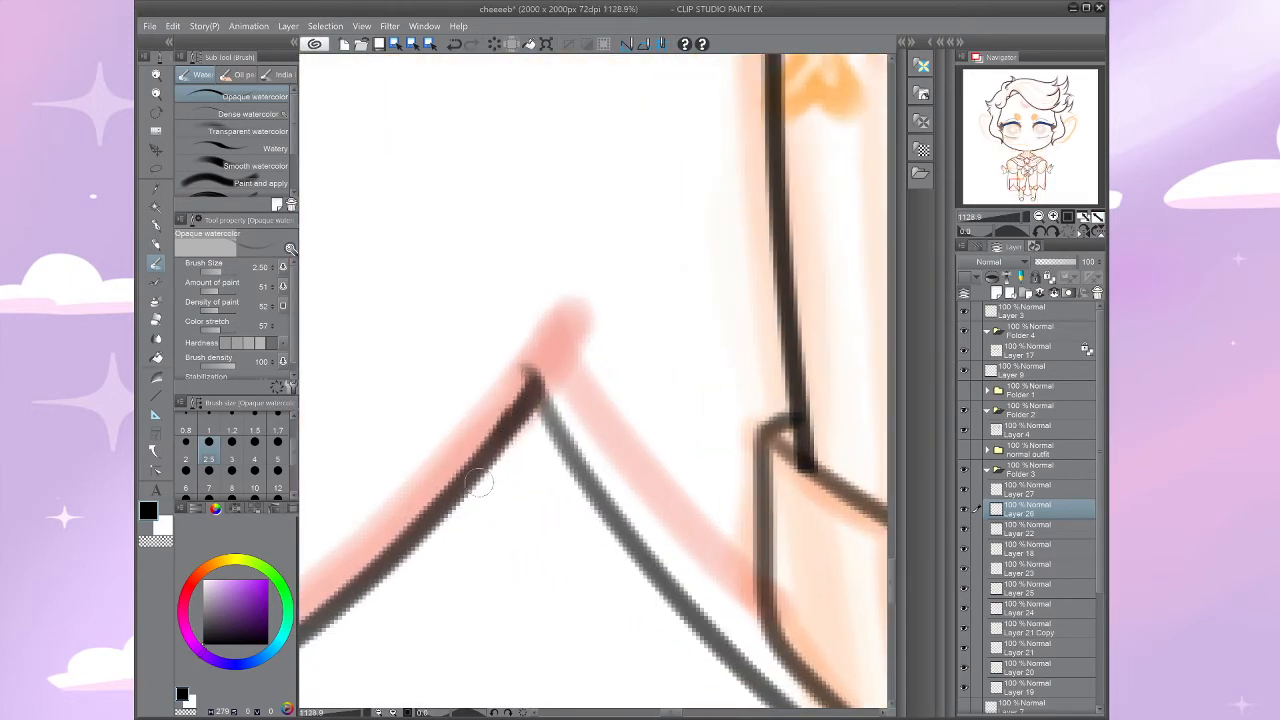
{"action": "left_click_drag", "start_coordinate": [478, 483], "coordinate": [454, 456]}
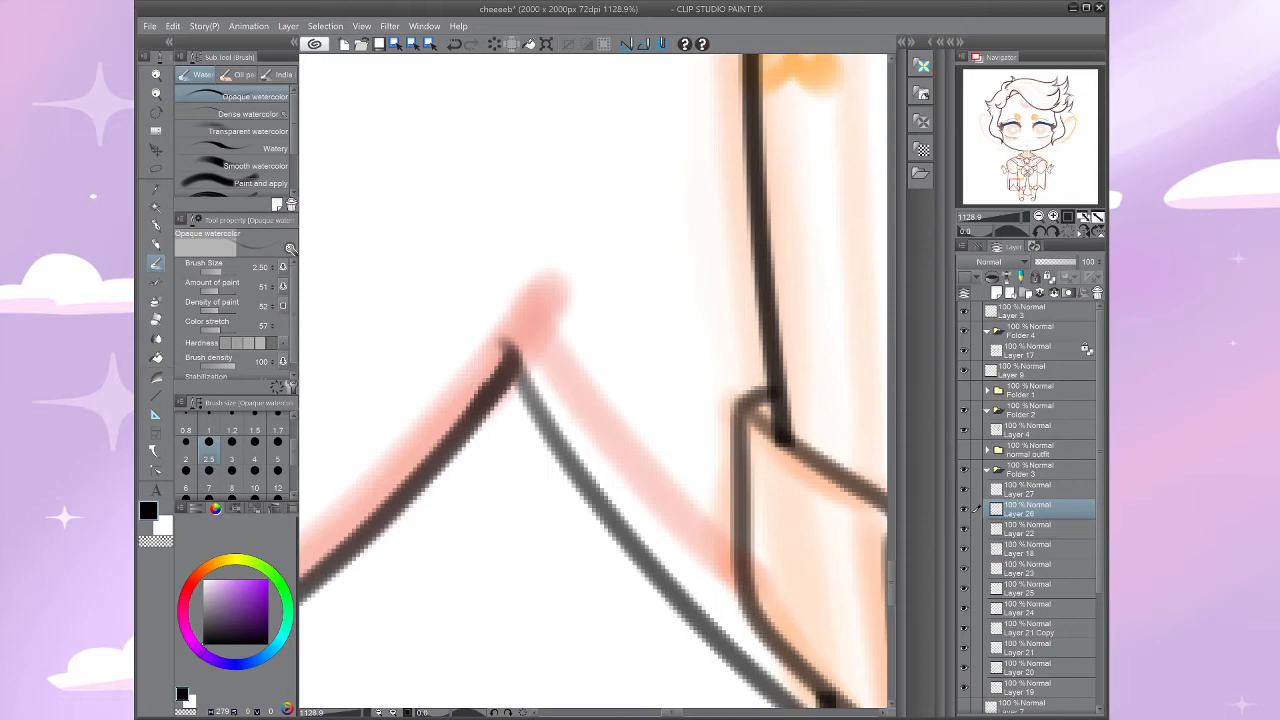
{"action": "scroll", "coordinate": [593, 380], "scroll_direction": "down", "scroll_amount": 5}
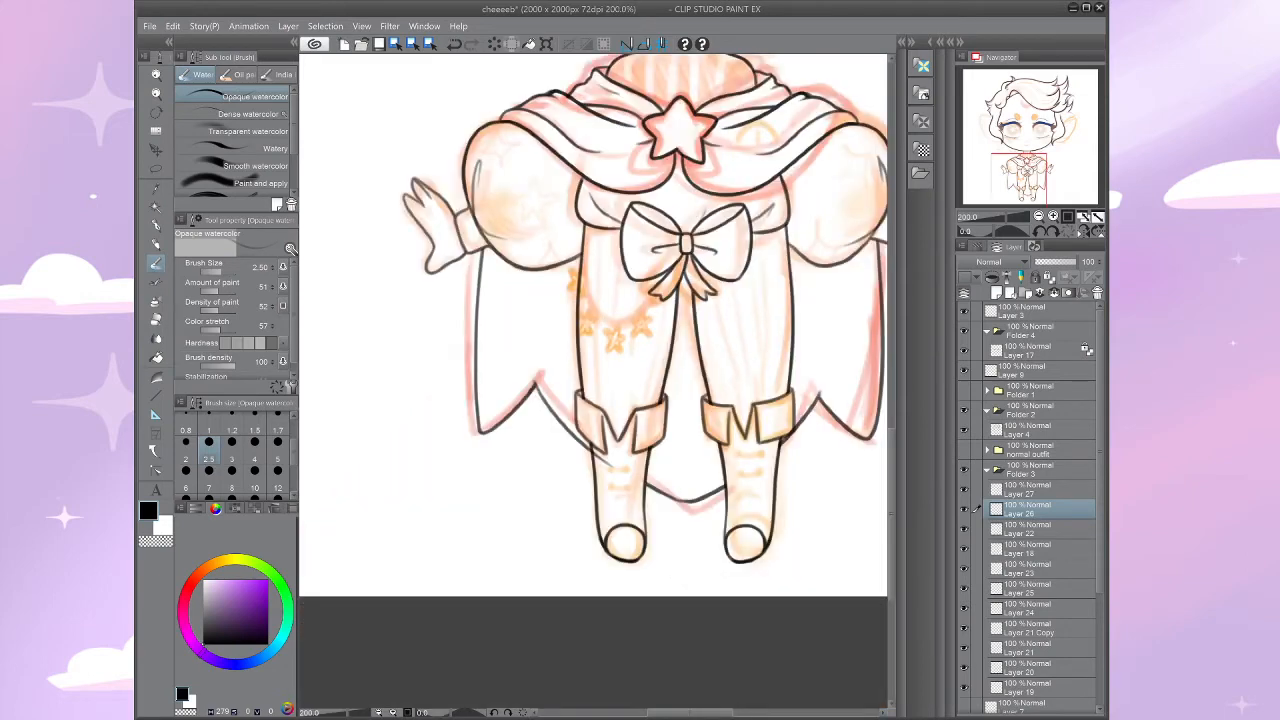
Step: Erase the part of the cape hem line that overlaps the left boot with the Soft eraser
{"action": "key", "text": "e"}
{"action": "scroll", "coordinate": [629, 471], "scroll_direction": "up", "scroll_amount": 5}
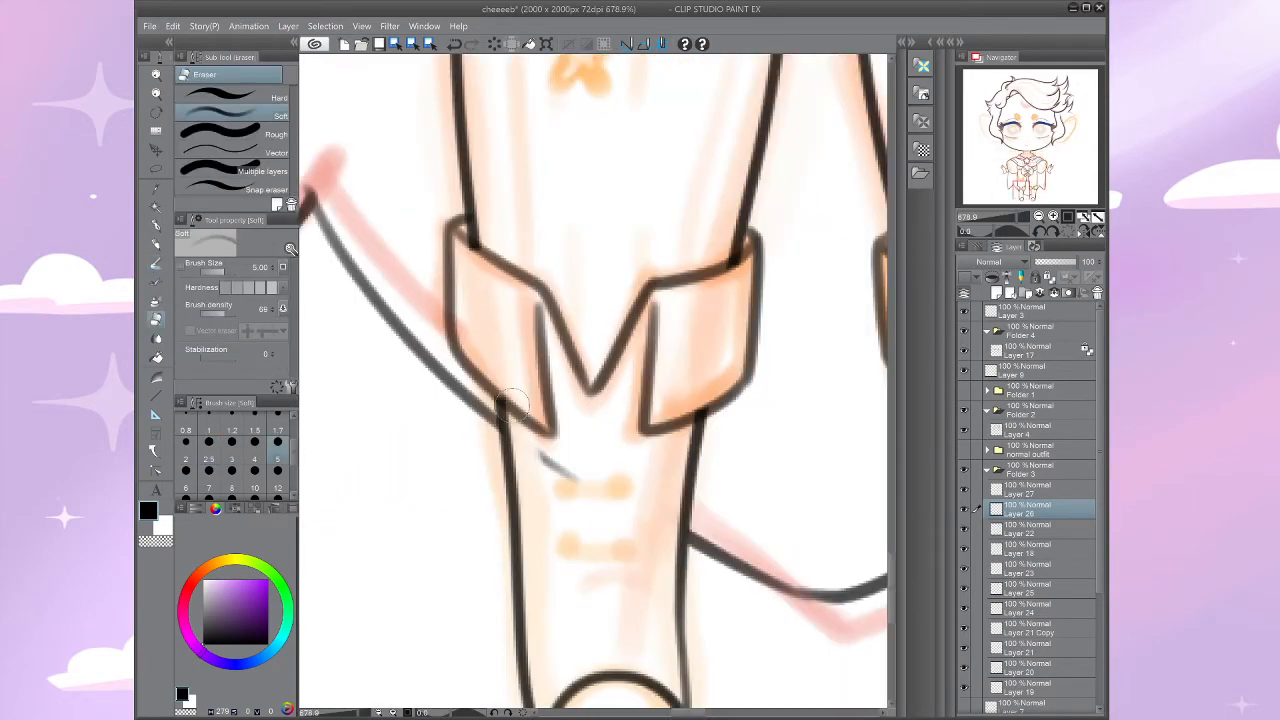
{"action": "scroll", "coordinate": [508, 402], "scroll_direction": "down", "scroll_amount": 10}
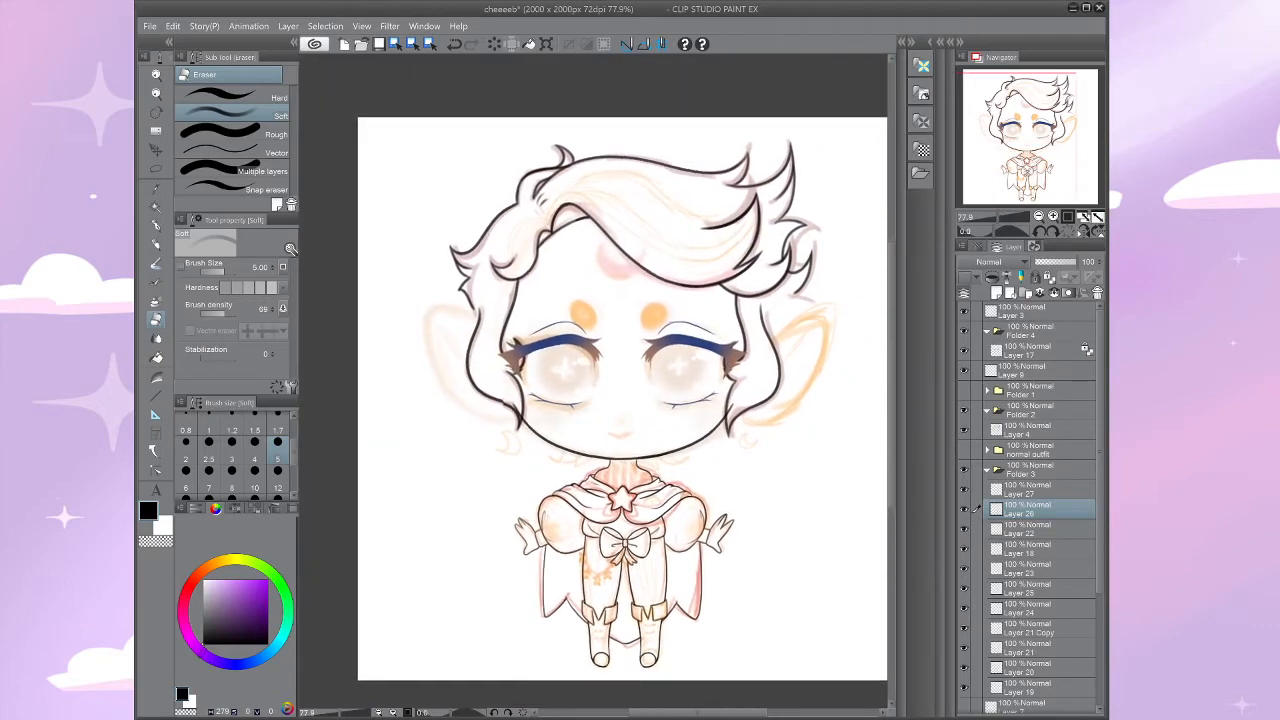
{"action": "left_click_drag", "start_coordinate": [608, 420], "coordinate": [623, 351]}
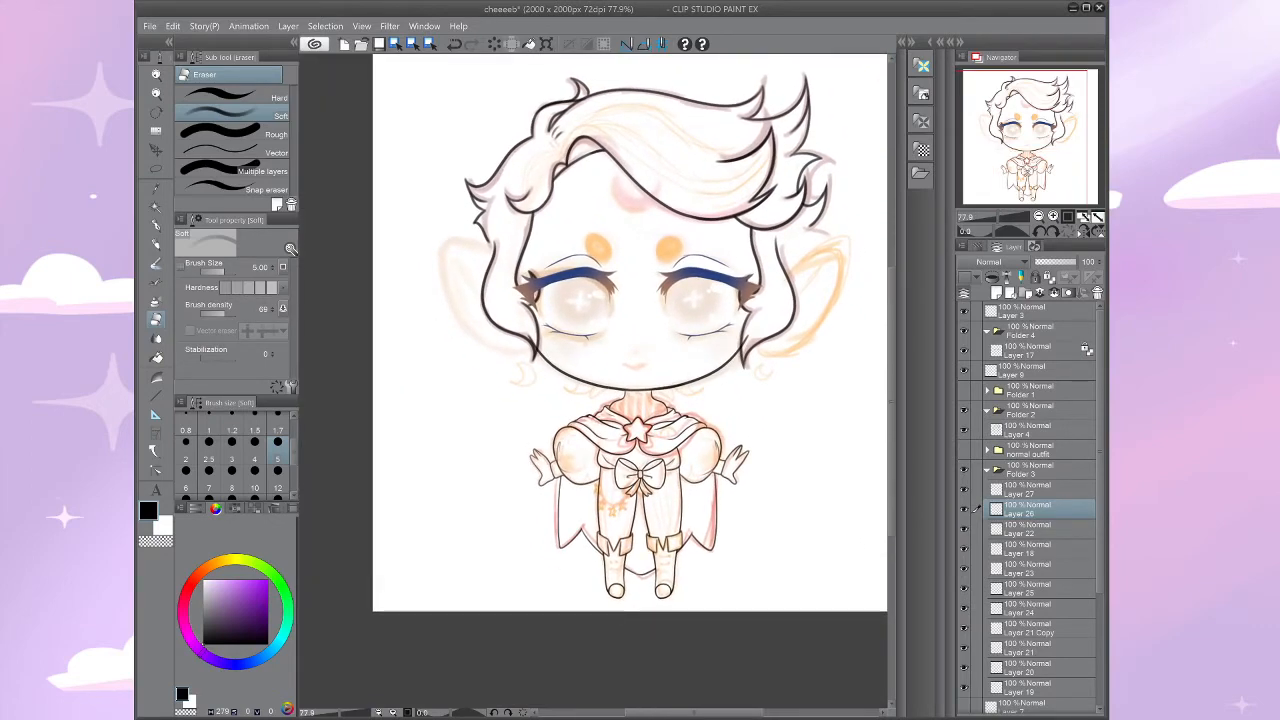
Step: Merge the line art layers in Folder 3 down one after another from Layer 27 into Layer 19
{"action": "left_click", "coordinate": [1040, 489]}
{"action": "left_click", "coordinate": [1054, 293]}
{"action": "left_click", "coordinate": [1054, 293]}
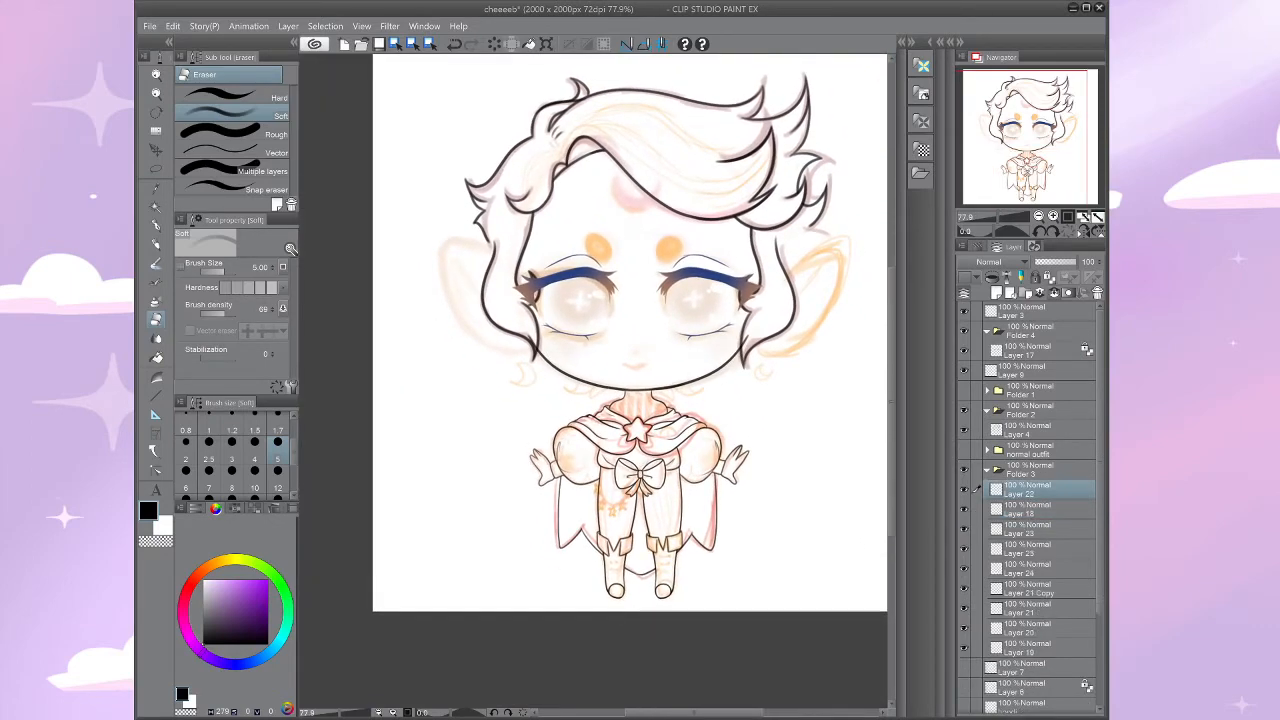
{"action": "left_click", "coordinate": [1054, 293]}
{"action": "left_click", "coordinate": [1054, 293]}
{"action": "left_click", "coordinate": [1054, 293]}
{"action": "left_click", "coordinate": [1054, 293]}
{"action": "left_click", "coordinate": [1054, 293]}
{"action": "left_click", "coordinate": [1054, 293]}
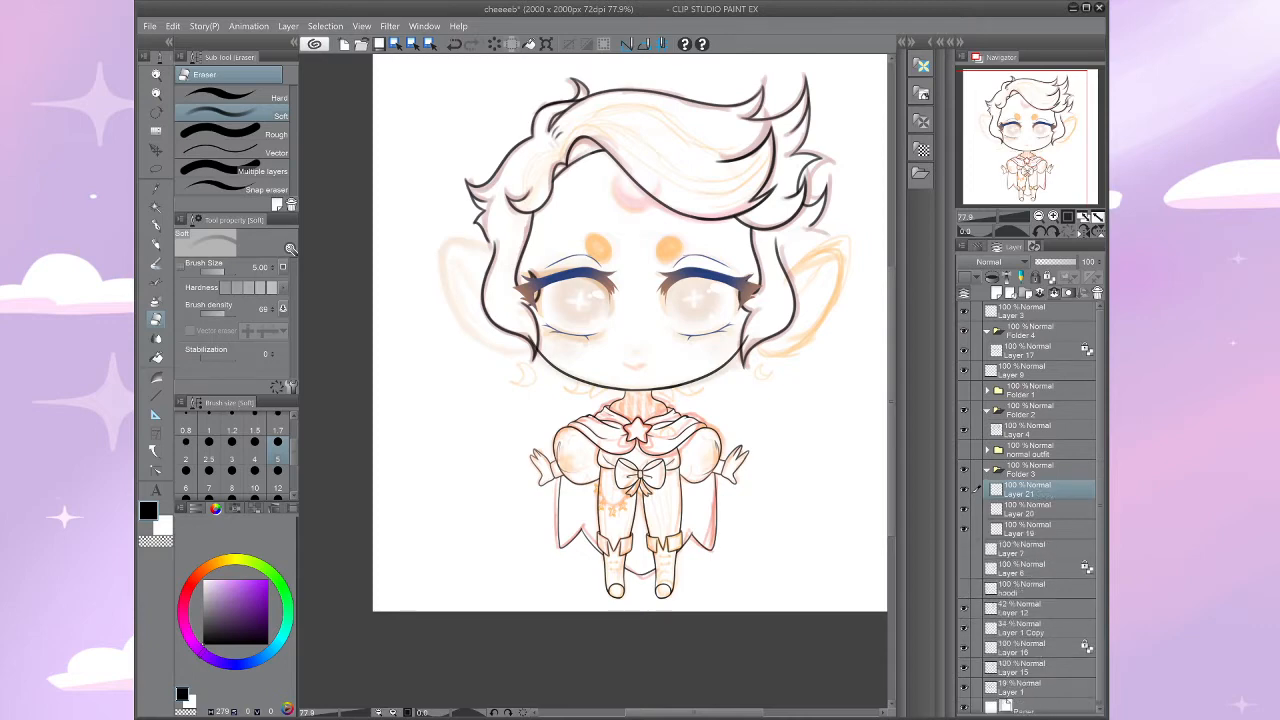
{"action": "left_click", "coordinate": [1054, 293]}
{"action": "left_click", "coordinate": [1054, 293]}
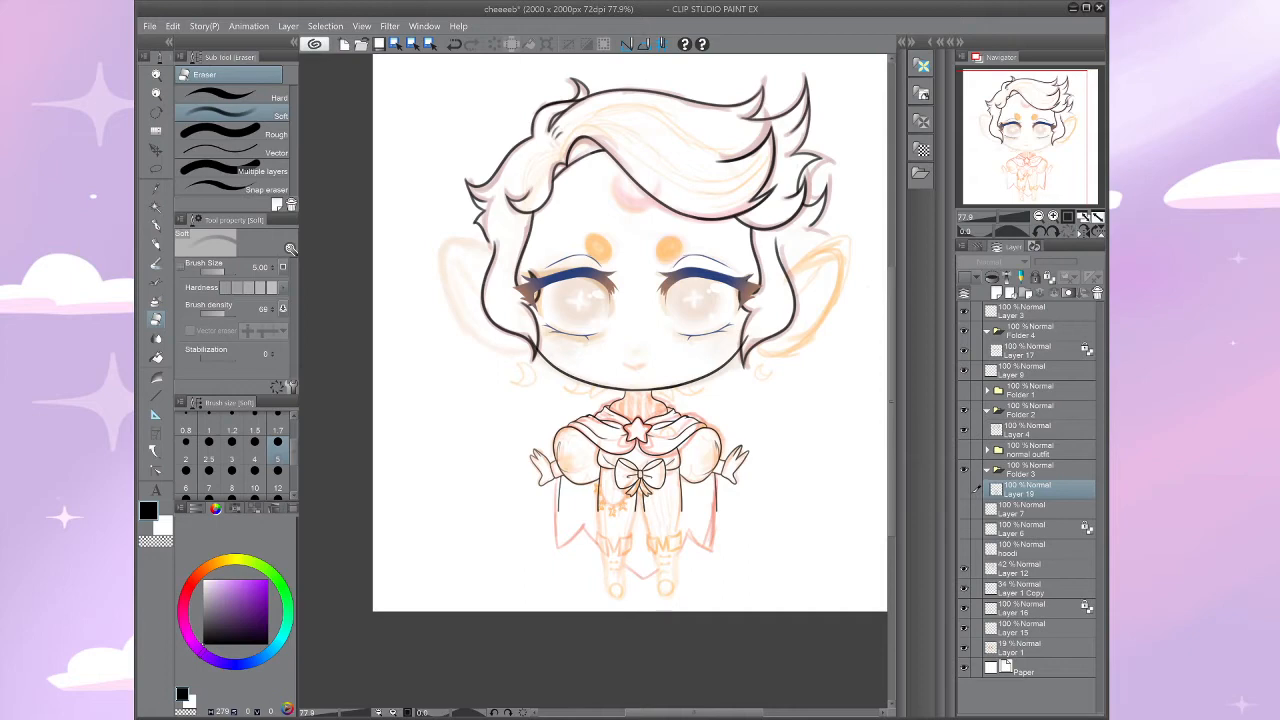
Step: Toggle the sketch layers' visibility to identify them, and merge Layer 16 into Layer 15
{"action": "left_click", "coordinate": [964, 608]}
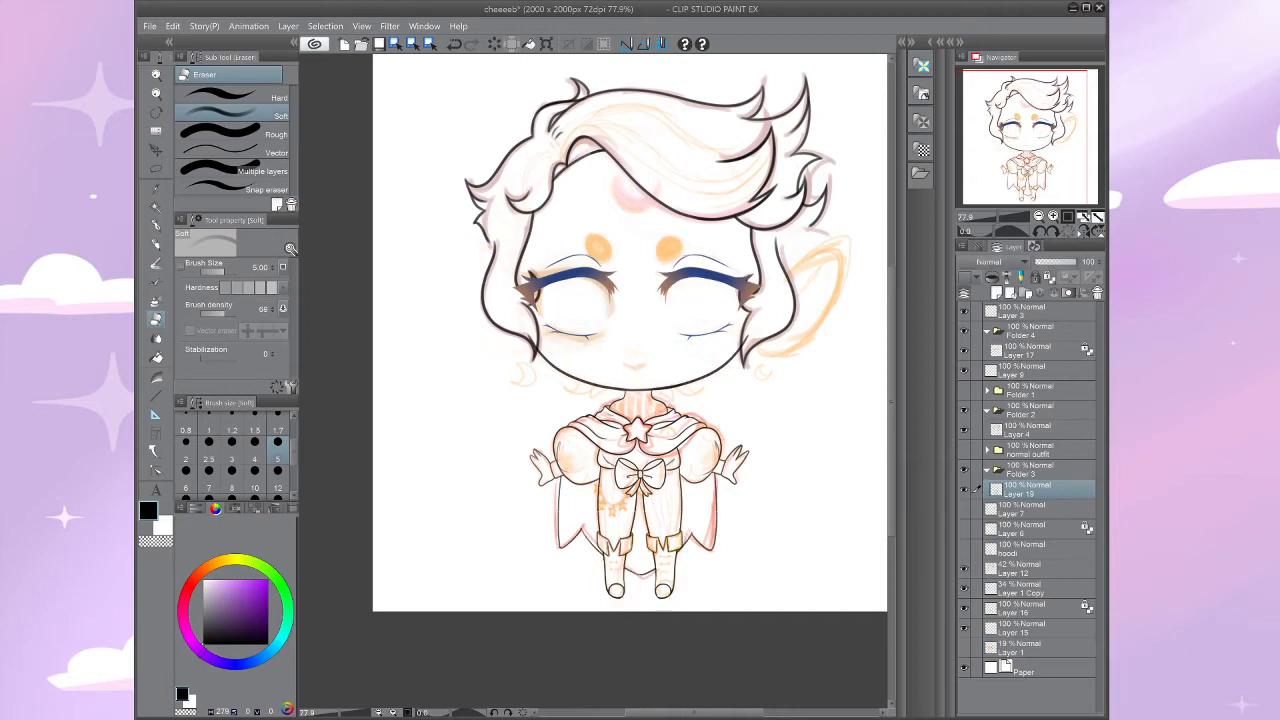
{"action": "left_click", "coordinate": [964, 608]}
{"action": "left_click", "coordinate": [1025, 588]}
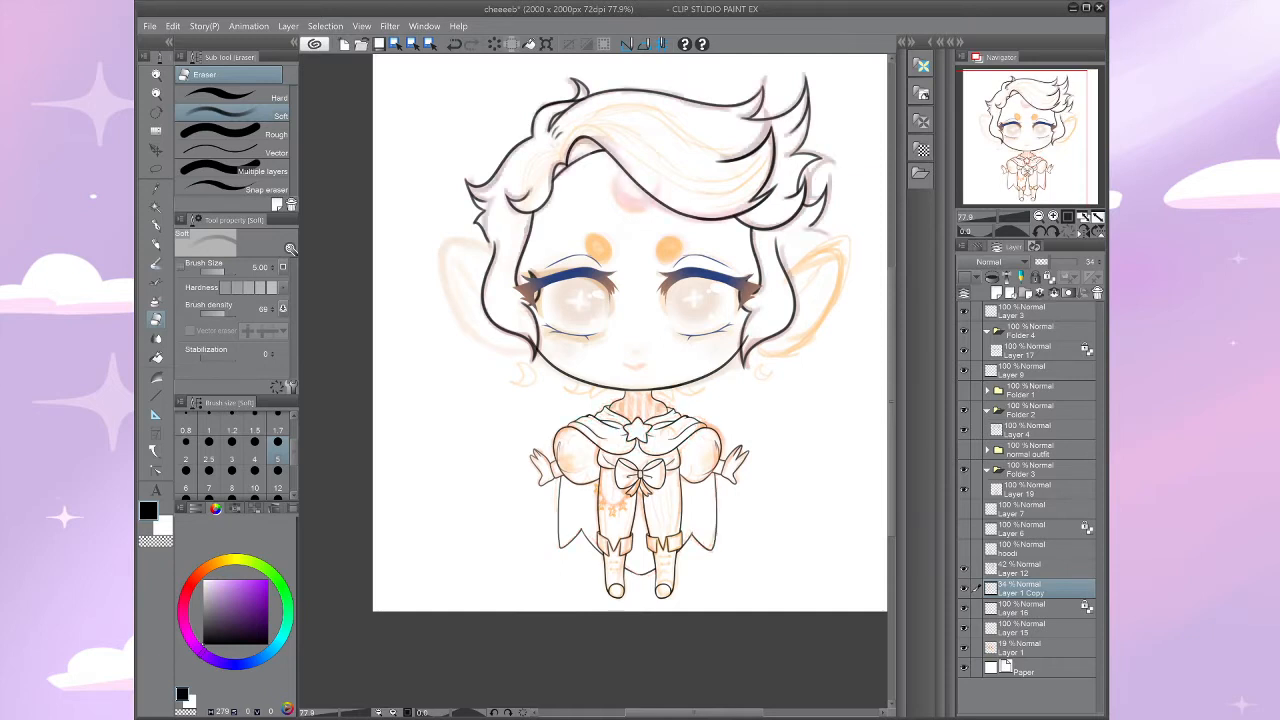
{"action": "left_click", "coordinate": [1025, 608]}
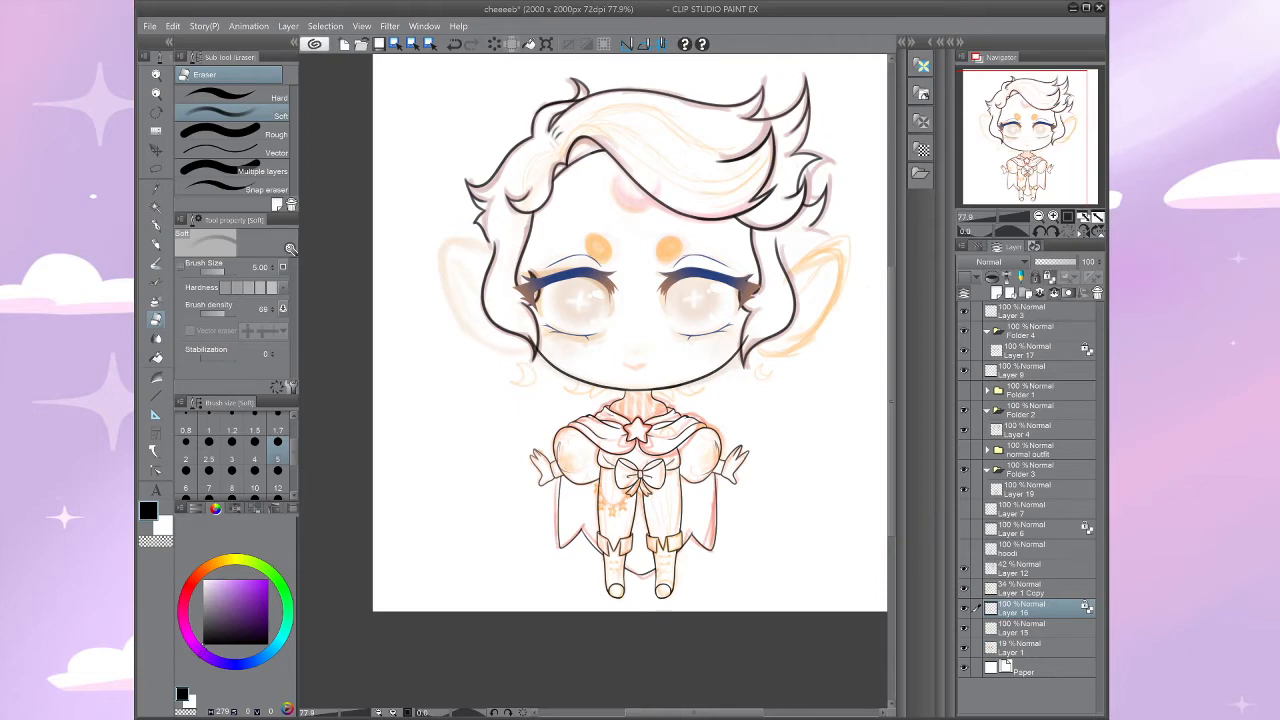
{"action": "key", "text": "ctrl+e"}
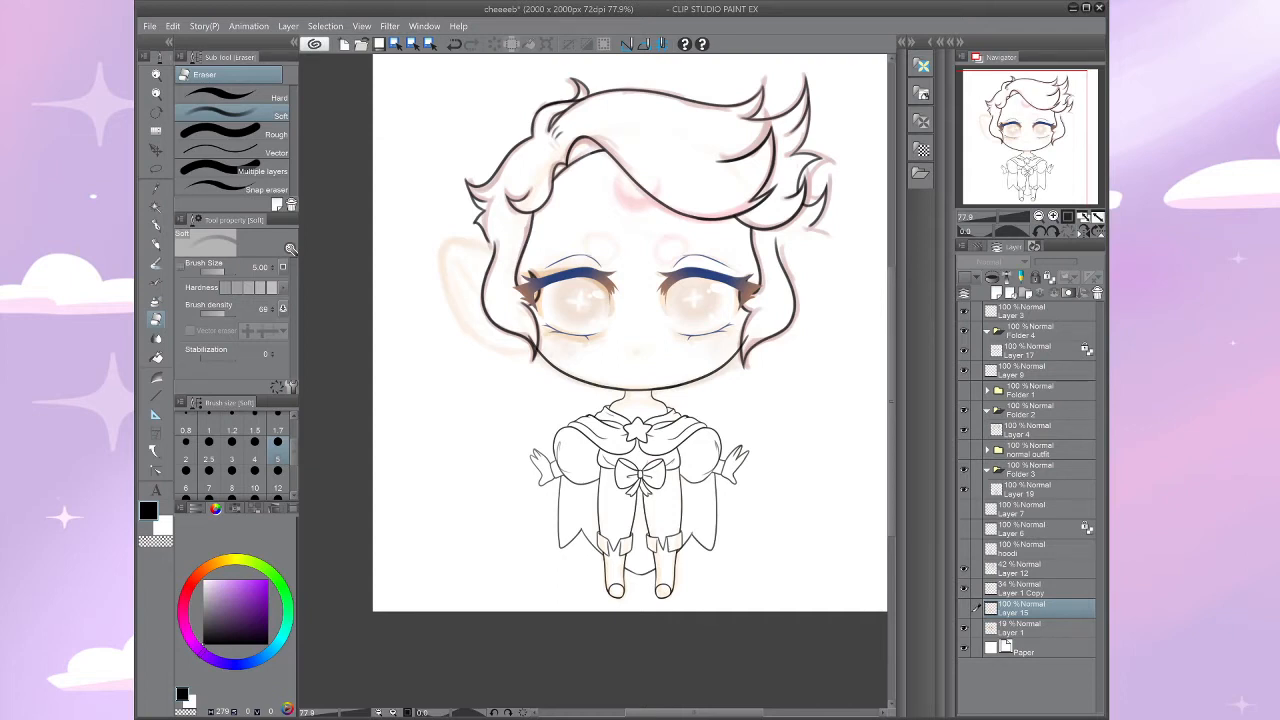
Step: Add a new layer above Layer 4 in Folder 2 and set the Opaque watercolor brush to size 5 for inking the ears
{"action": "key", "text": "ctrl+plus"}
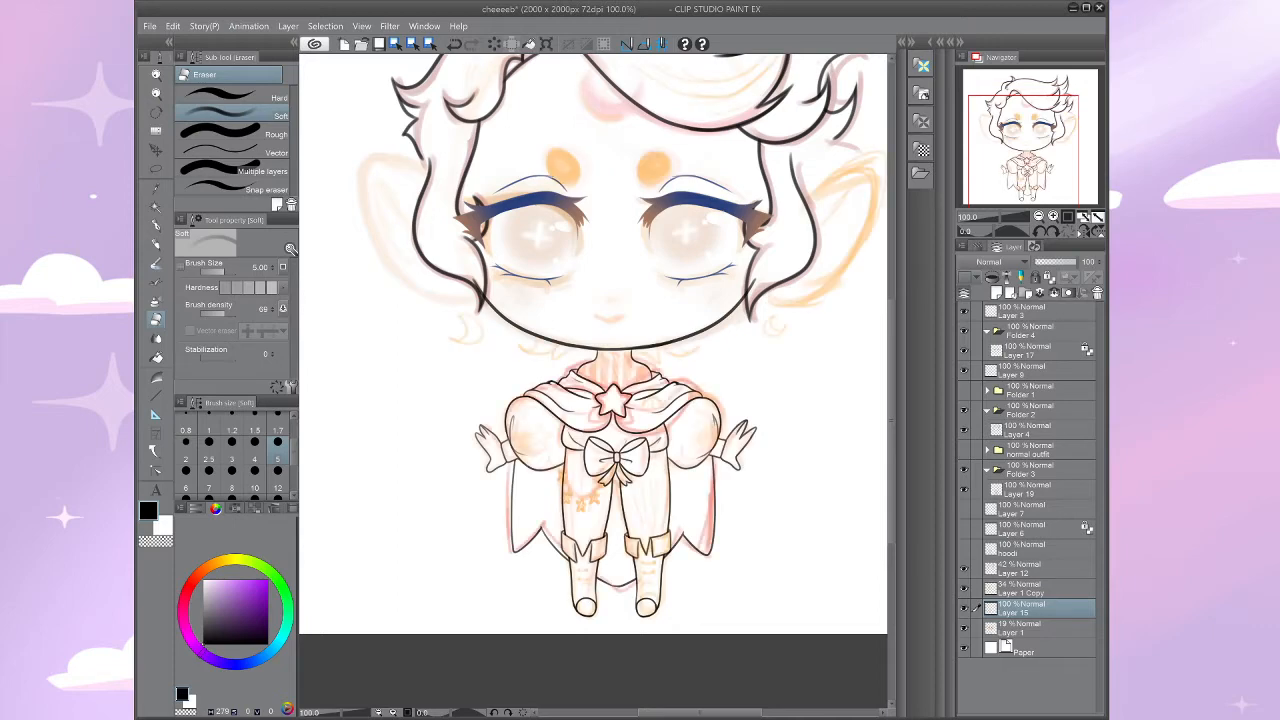
{"action": "left_click", "coordinate": [1040, 430]}
{"action": "left_click", "coordinate": [996, 293]}
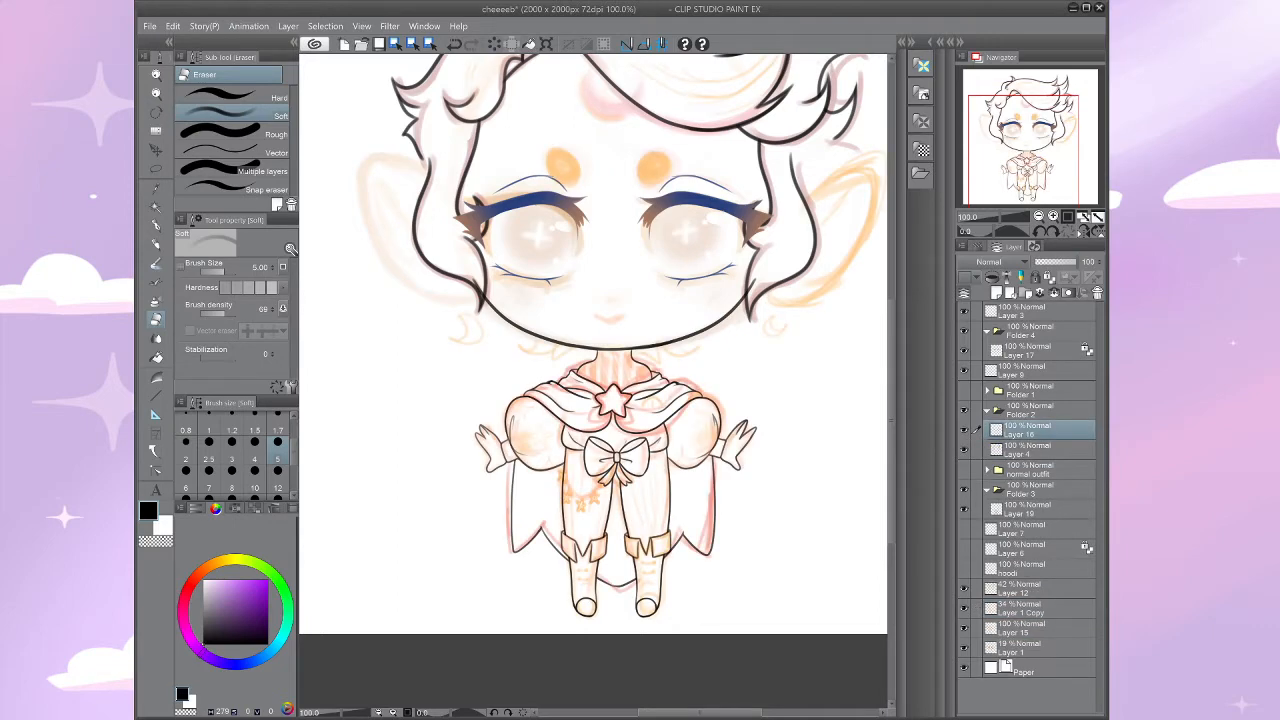
{"action": "left_click_drag", "start_coordinate": [848, 215], "coordinate": [772, 373]}
{"action": "scroll", "coordinate": [772, 388], "scroll_direction": "up", "scroll_amount": 5}
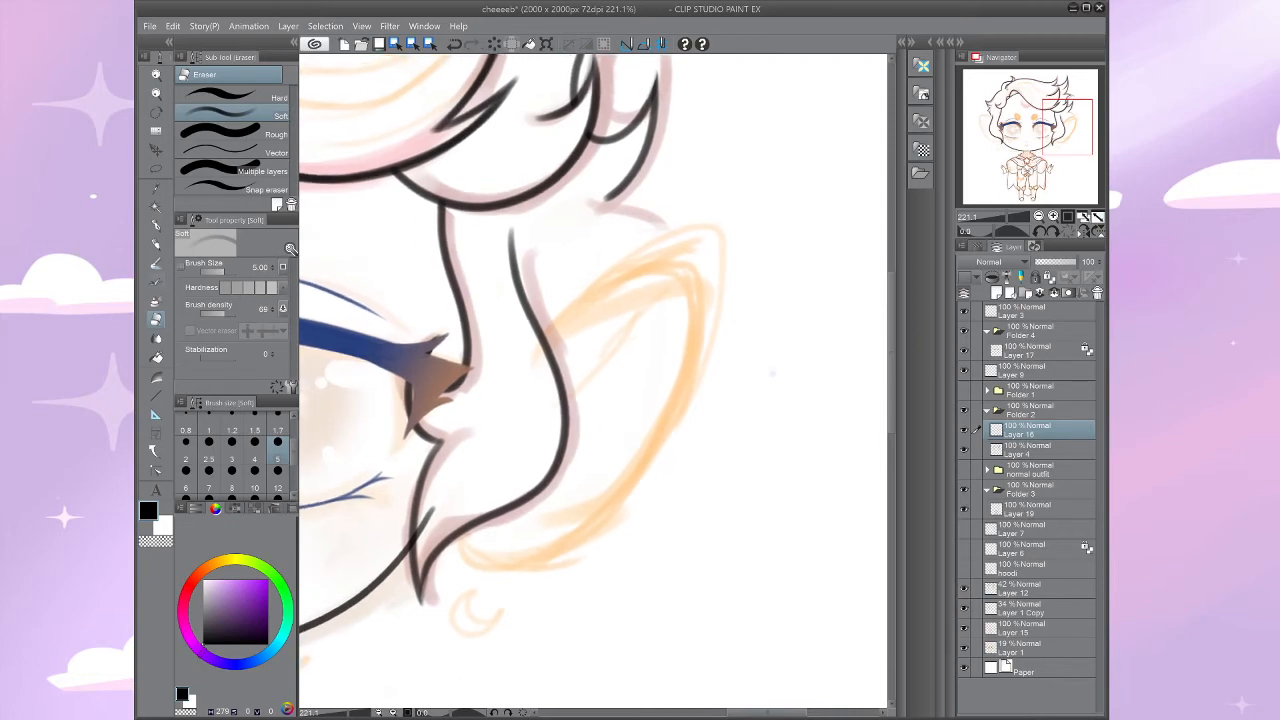
{"action": "key", "text": "b"}
{"action": "key", "text": "]"}
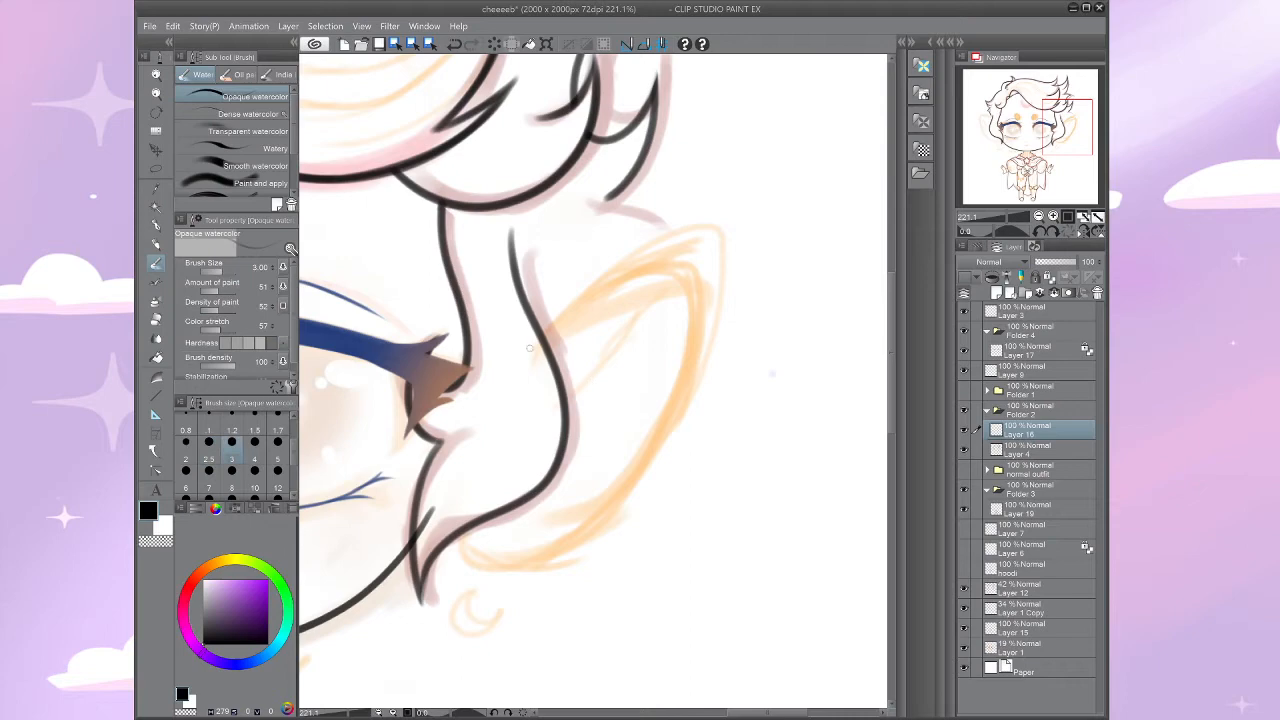
{"action": "key", "text": "]"}
{"action": "key", "text": "]"}
{"action": "mouse_move", "coordinate": [528, 355]}
{"action": "left_mouse_down"}
{"action": "mouse_move", "coordinate": [700, 230]}
{"action": "mouse_move", "coordinate": [668, 388]}
{"action": "left_mouse_up"}
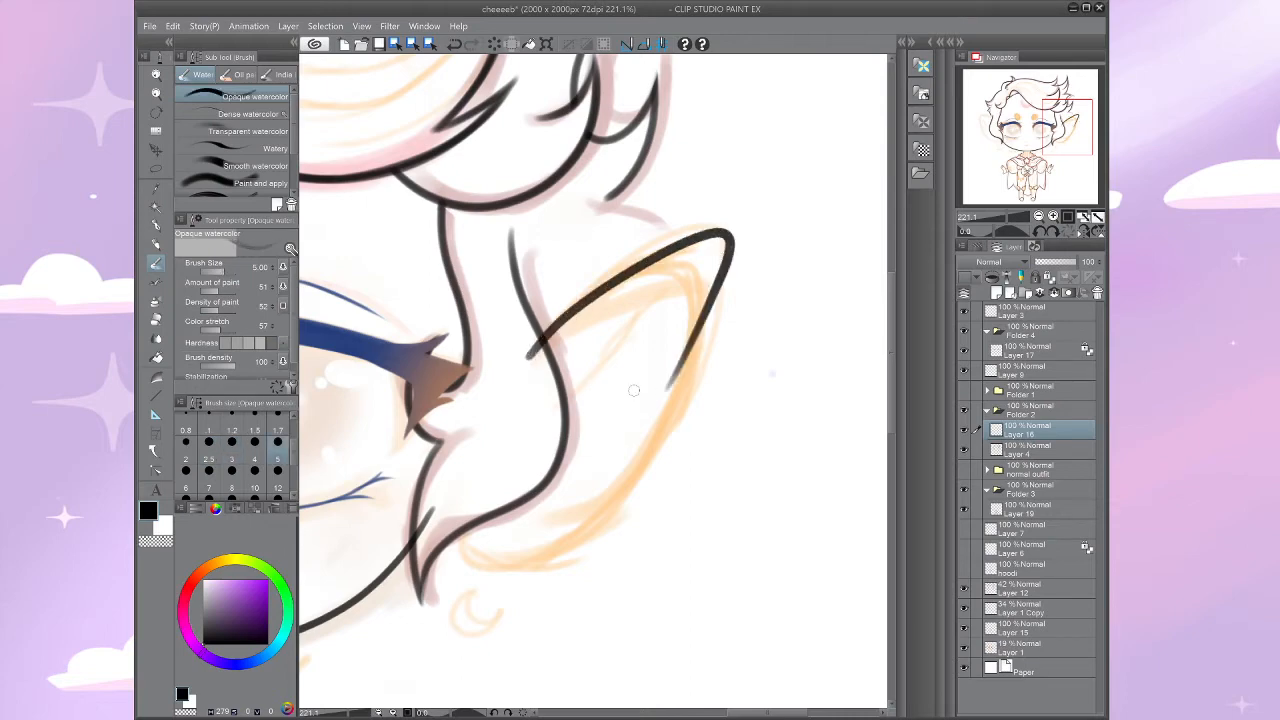
{"action": "key", "text": "ctrl+z"}
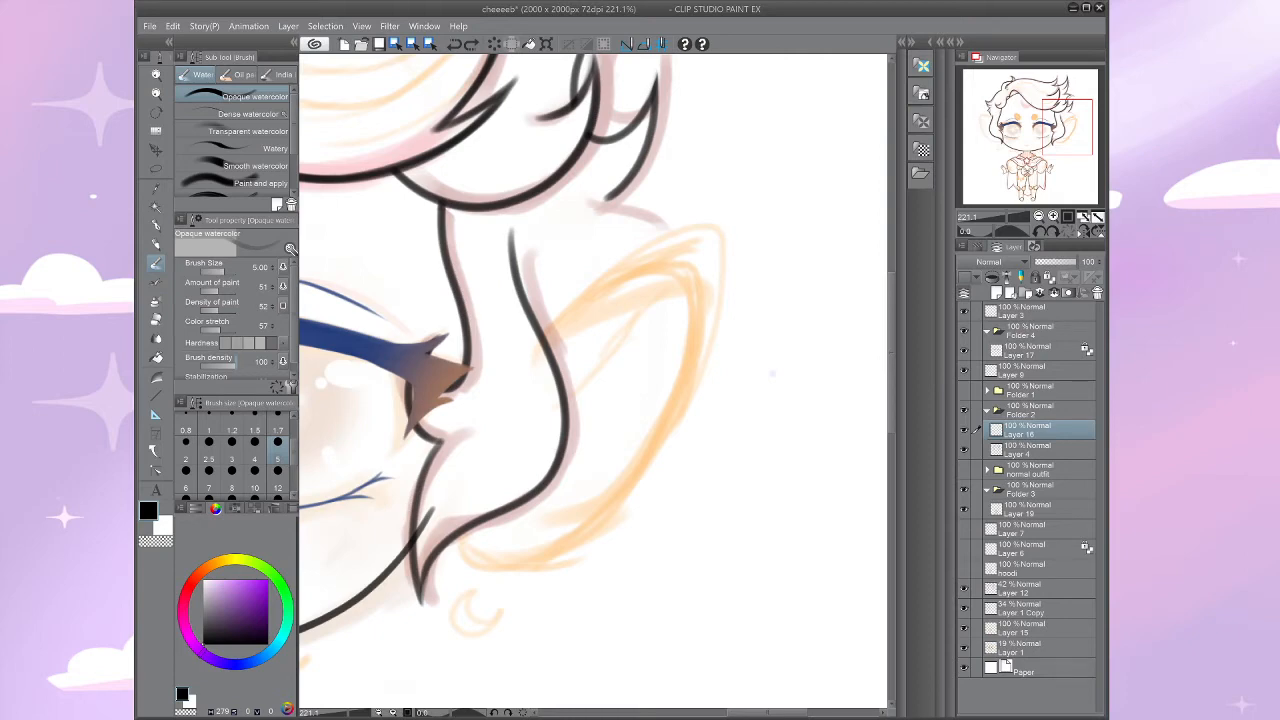
{"action": "left_click", "coordinate": [226, 363]}
{"action": "mouse_move", "coordinate": [528, 368]}
{"action": "left_mouse_down"}
{"action": "mouse_move", "coordinate": [540, 345]}
{"action": "mouse_move", "coordinate": [697, 295]}
{"action": "mouse_move", "coordinate": [465, 528]}
{"action": "left_mouse_up"}
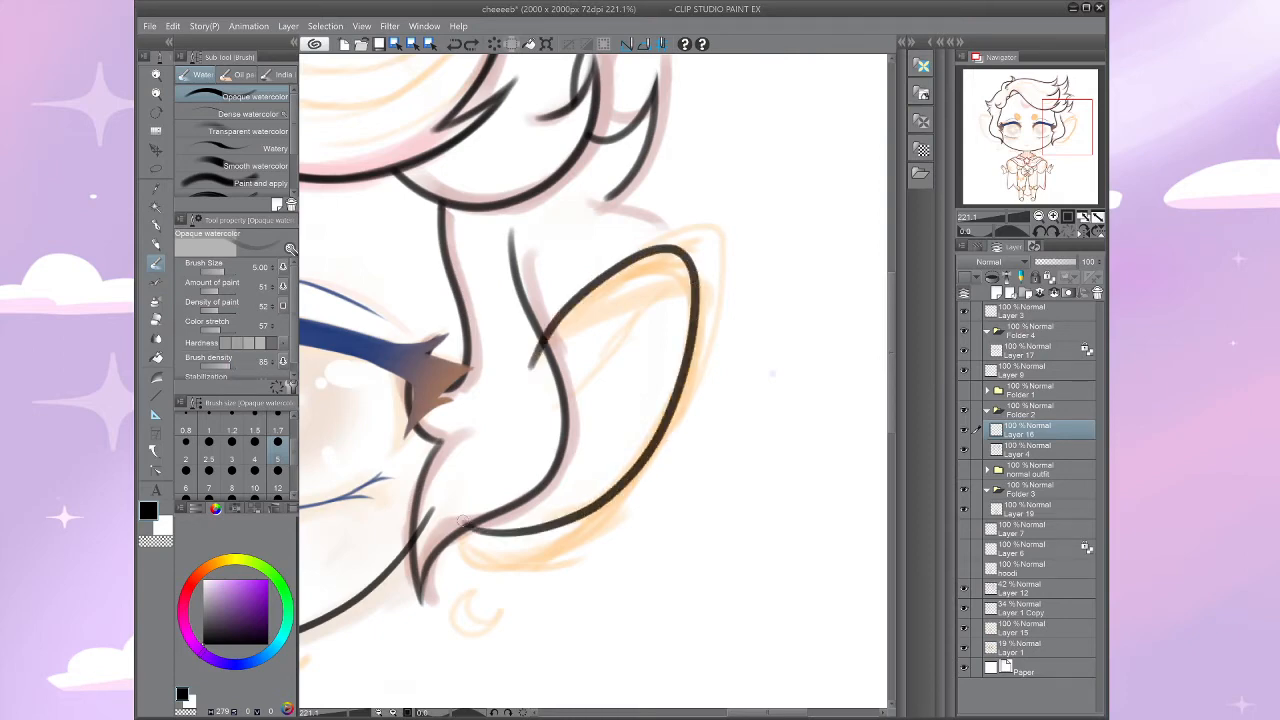
{"action": "key", "text": "ctrl+z"}
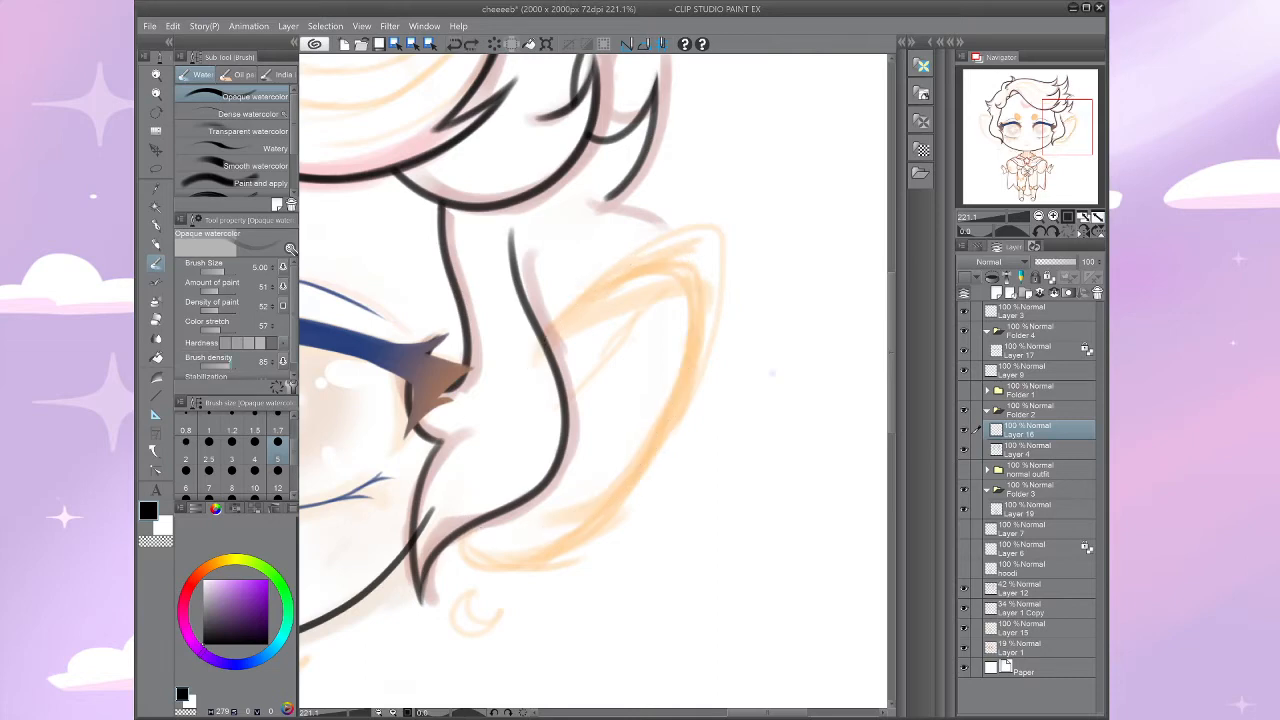
Step: Set the brush density to 59 and ink the outline of the ear on the right over the orange sketch, redoing the stroke until it fits
{"action": "left_click", "coordinate": [226, 363]}
{"action": "mouse_move", "coordinate": [524, 371]}
{"action": "left_mouse_down"}
{"action": "mouse_move", "coordinate": [671, 251]}
{"action": "mouse_move", "coordinate": [697, 306]}
{"action": "mouse_move", "coordinate": [649, 428]}
{"action": "mouse_move", "coordinate": [555, 548]}
{"action": "left_mouse_up"}
{"action": "key", "text": "ctrl+z"}
{"action": "mouse_move", "coordinate": [527, 371]}
{"action": "left_mouse_down"}
{"action": "mouse_move", "coordinate": [582, 304]}
{"action": "mouse_move", "coordinate": [710, 280]}
{"action": "mouse_move", "coordinate": [590, 535]}
{"action": "mouse_move", "coordinate": [435, 545]}
{"action": "mouse_move", "coordinate": [414, 495]}
{"action": "left_mouse_up"}
{"action": "scroll", "coordinate": [670, 452], "scroll_direction": "down", "scroll_amount": 3}
{"action": "scroll", "coordinate": [670, 452], "scroll_direction": "up", "scroll_amount": 2}
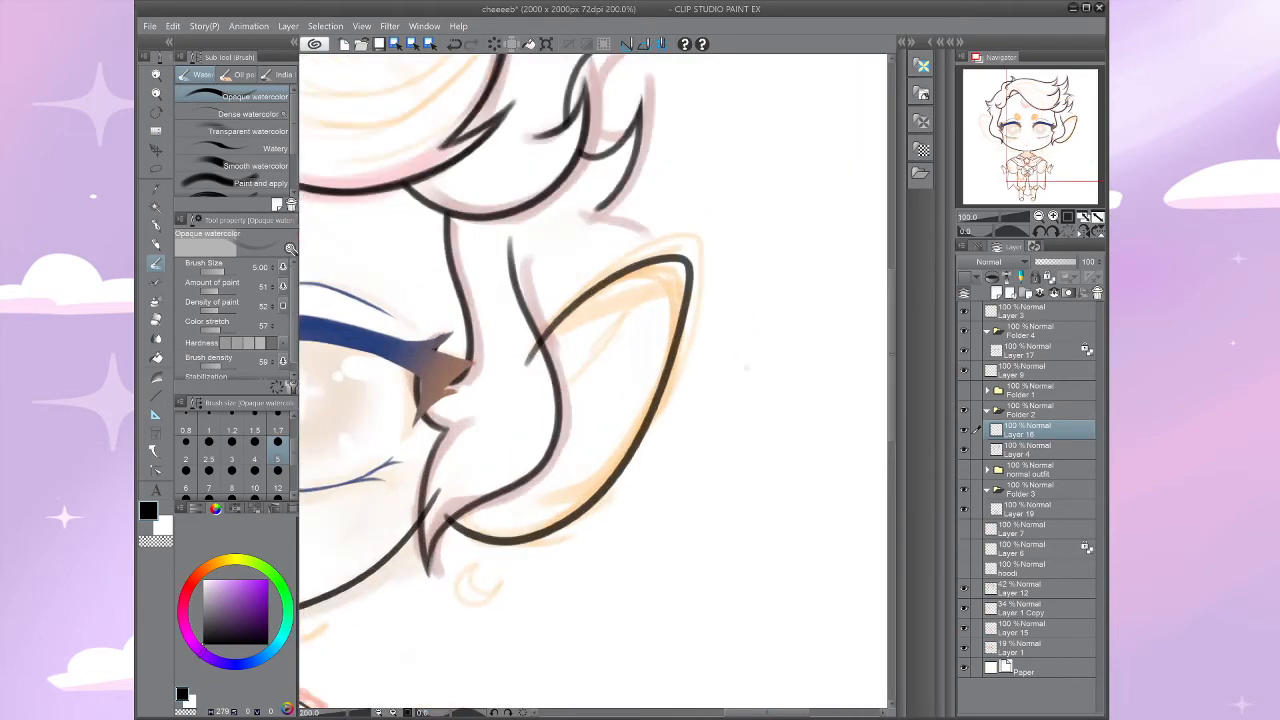
{"action": "key", "text": "ctrl+z"}
{"action": "mouse_move", "coordinate": [527, 360]}
{"action": "left_mouse_down"}
{"action": "mouse_move", "coordinate": [632, 257]}
{"action": "mouse_move", "coordinate": [691, 290]}
{"action": "mouse_move", "coordinate": [649, 412]}
{"action": "mouse_move", "coordinate": [560, 511]}
{"action": "mouse_move", "coordinate": [457, 505]}
{"action": "left_mouse_up"}
{"action": "key", "text": "ctrl+z"}
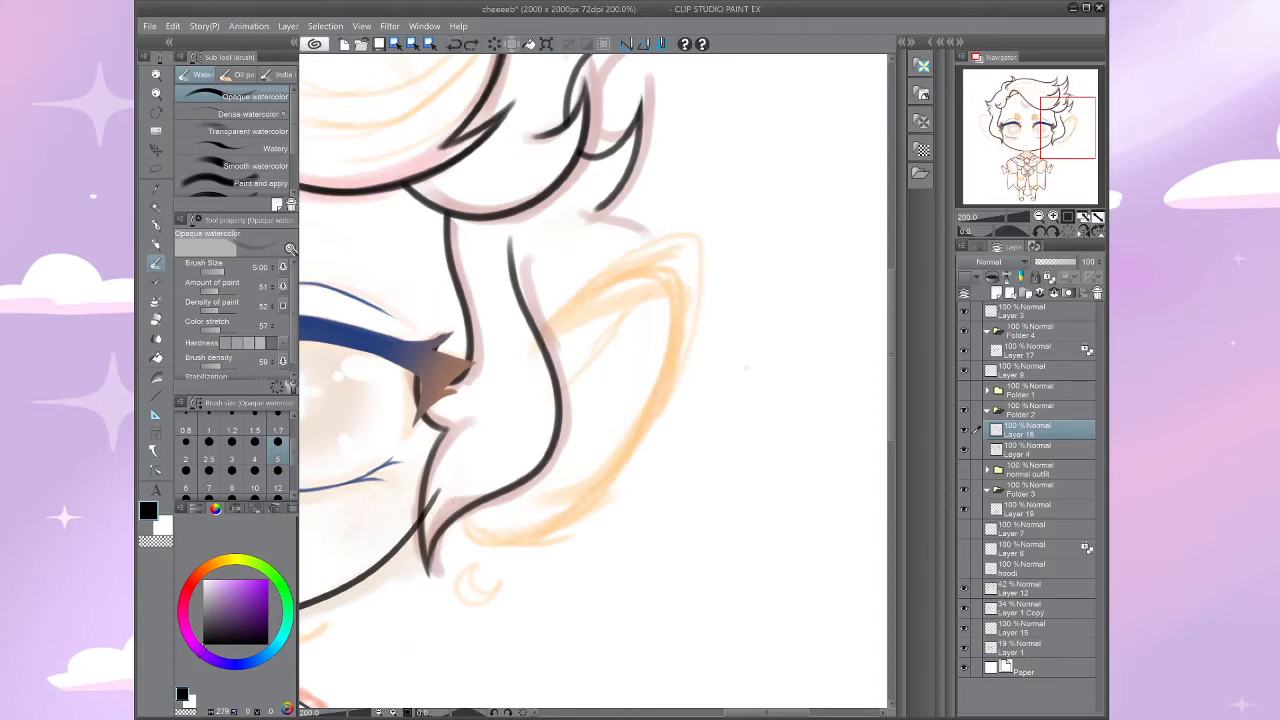
{"action": "mouse_move", "coordinate": [527, 362]}
{"action": "left_mouse_down"}
{"action": "mouse_move", "coordinate": [535, 336]}
{"action": "mouse_move", "coordinate": [694, 310]}
{"action": "mouse_move", "coordinate": [560, 518]}
{"action": "mouse_move", "coordinate": [455, 507]}
{"action": "mouse_move", "coordinate": [546, 496]}
{"action": "left_mouse_up"}
{"action": "scroll", "coordinate": [546, 496], "scroll_direction": "up", "scroll_amount": 2}
{"action": "key", "text": "e"}
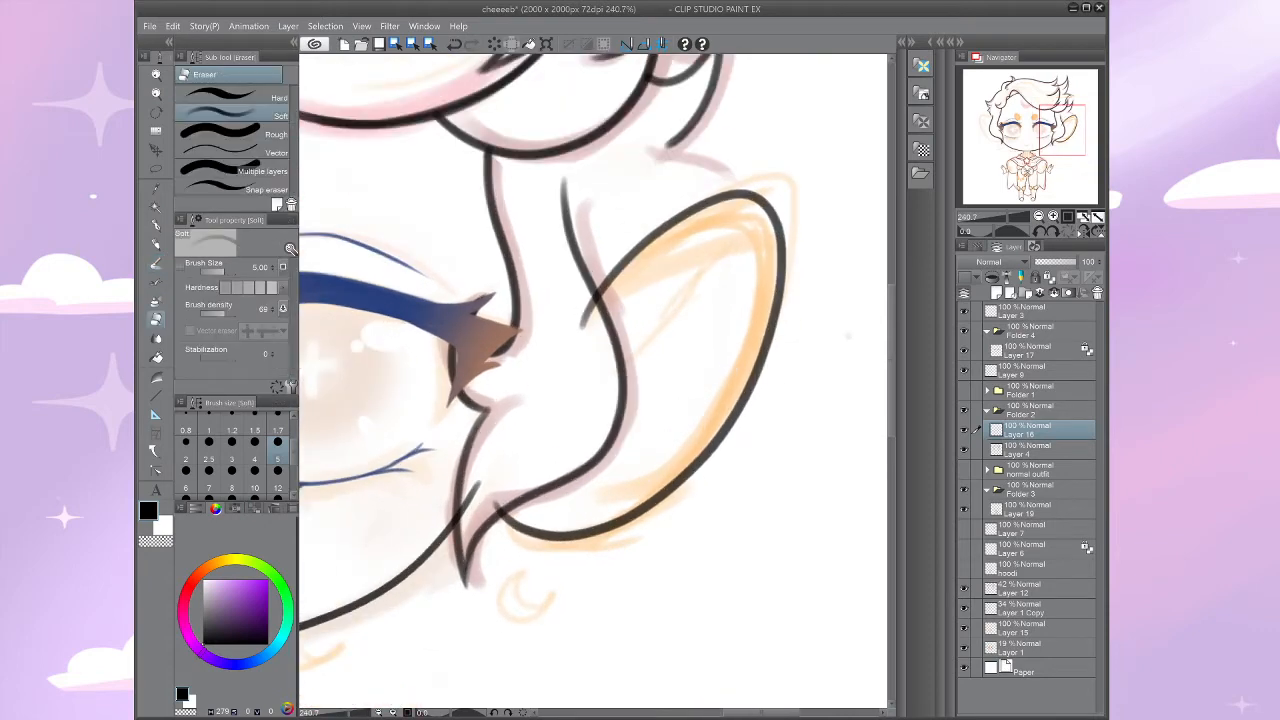
{"action": "left_click_drag", "start_coordinate": [583, 334], "coordinate": [591, 307]}
{"action": "left_click", "coordinate": [456, 44]}
Step: Lasso the inked ear on the right of the head and paste a copy of it onto its own layer
{"action": "left_click_drag", "start_coordinate": [590, 400], "coordinate": [560, 382]}
{"action": "scroll", "coordinate": [592, 382], "scroll_direction": "down", "scroll_amount": 4}
{"action": "scroll", "coordinate": [594, 385], "scroll_direction": "down", "scroll_amount": 1}
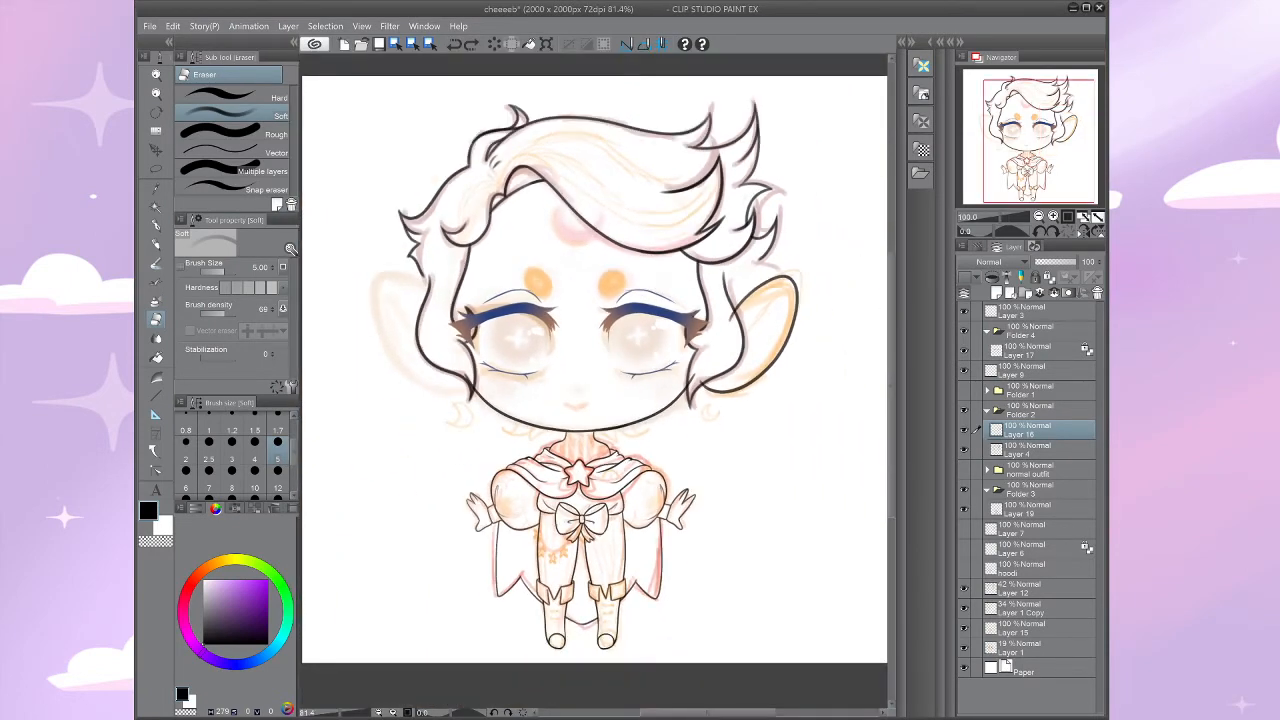
{"action": "scroll", "coordinate": [594, 385], "scroll_direction": "down", "scroll_amount": 1}
{"action": "key", "text": "m"}
{"action": "left_click_drag", "start_coordinate": [822, 322], "coordinate": [816, 335]}
{"action": "key", "text": "ctrl+c"}
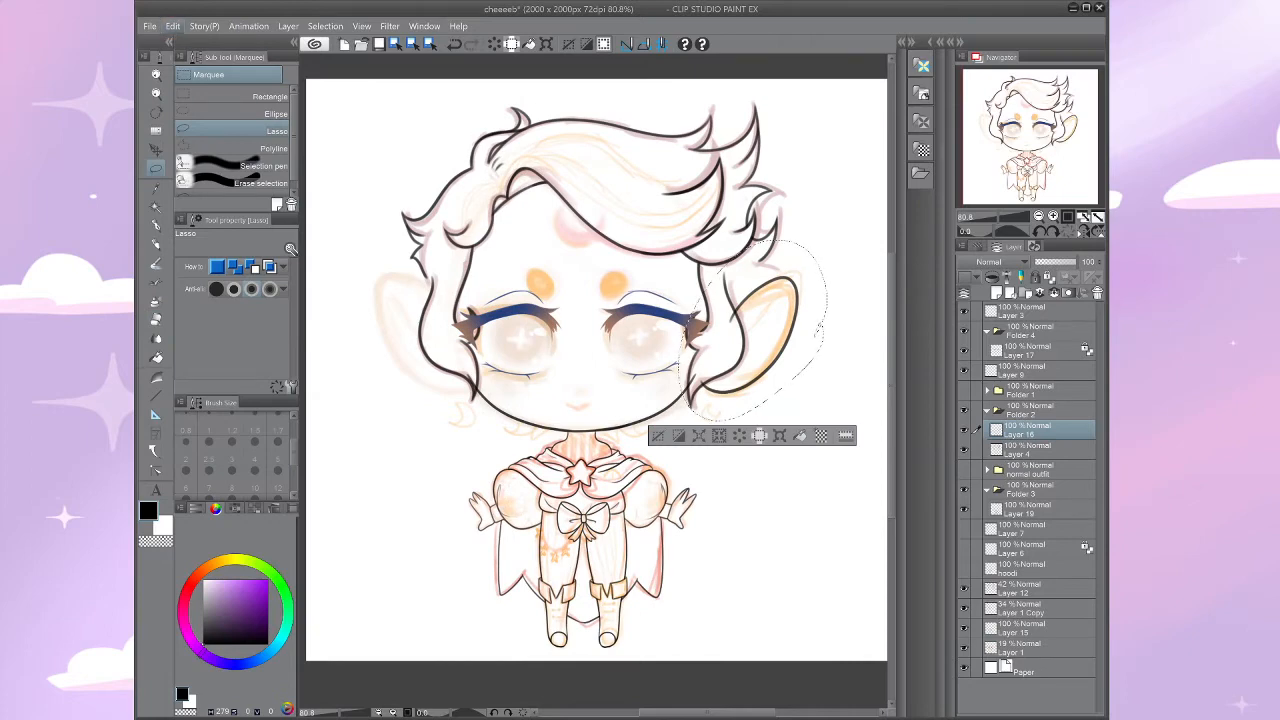
{"action": "key", "text": "ctrl+v"}
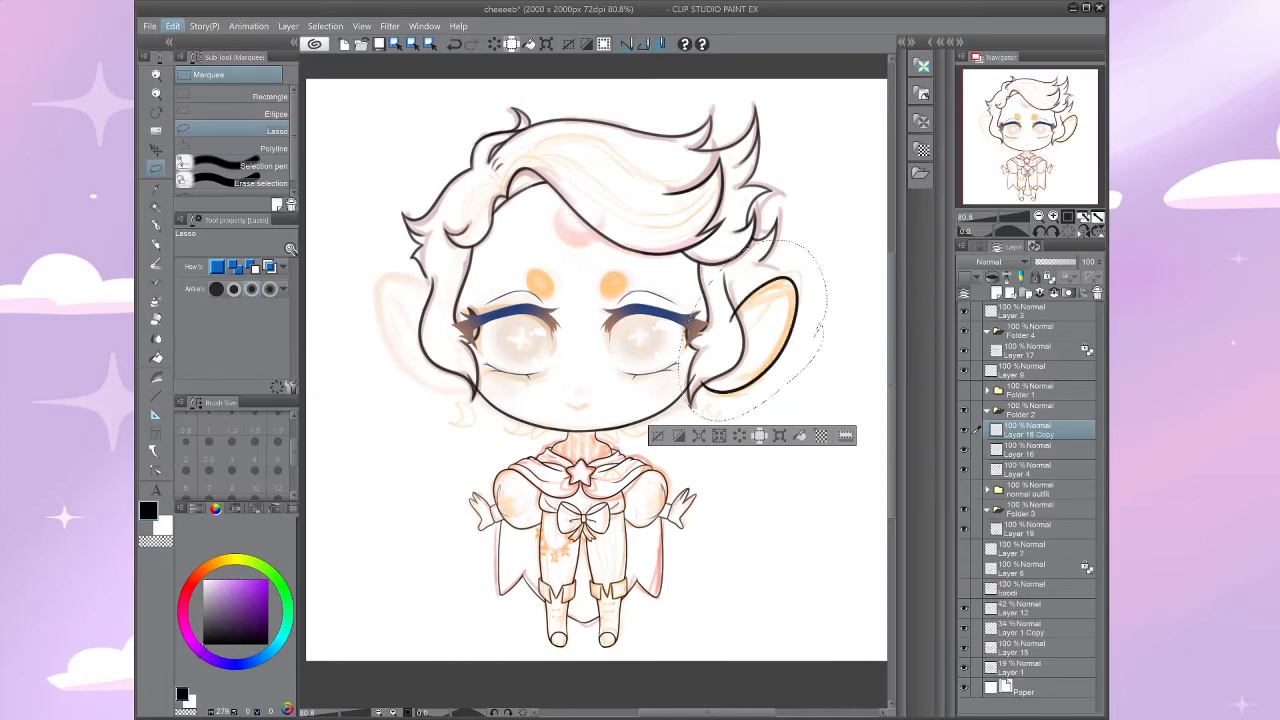
Step: Flip the pasted ear horizontally, place it over the sketched ear on the left, and merge it into Layer 16
{"action": "key", "text": "ctrl+t"}
{"action": "left_click_drag", "start_coordinate": [750, 335], "coordinate": [420, 334]}
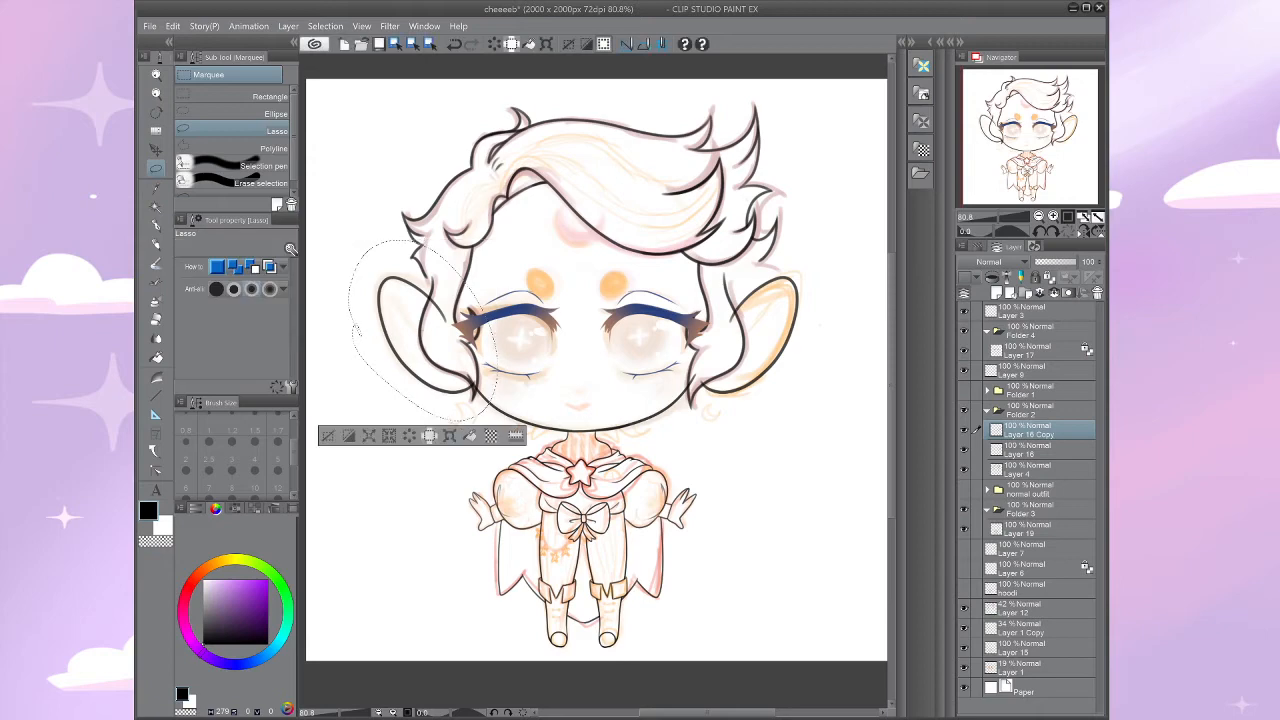
{"action": "key", "text": "Return"}
{"action": "key", "text": "ctrl+d"}
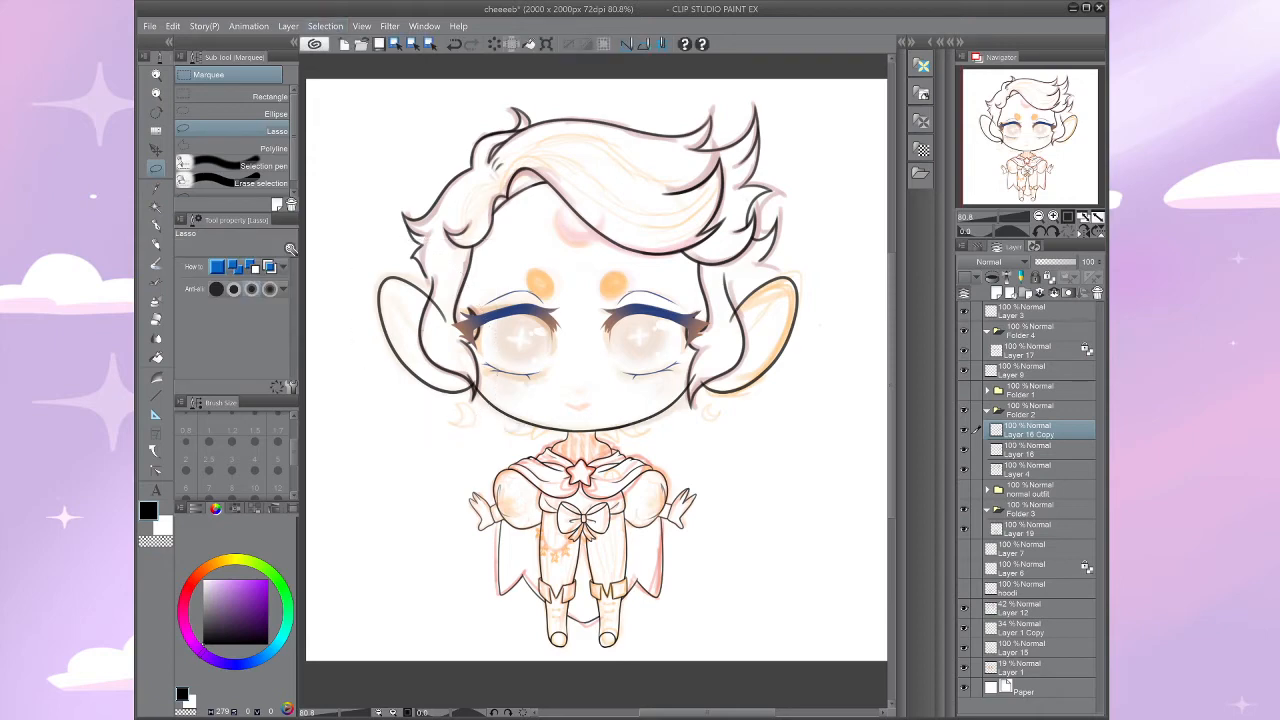
{"action": "key", "text": "ctrl+e"}
{"action": "key", "text": "ctrl+t"}
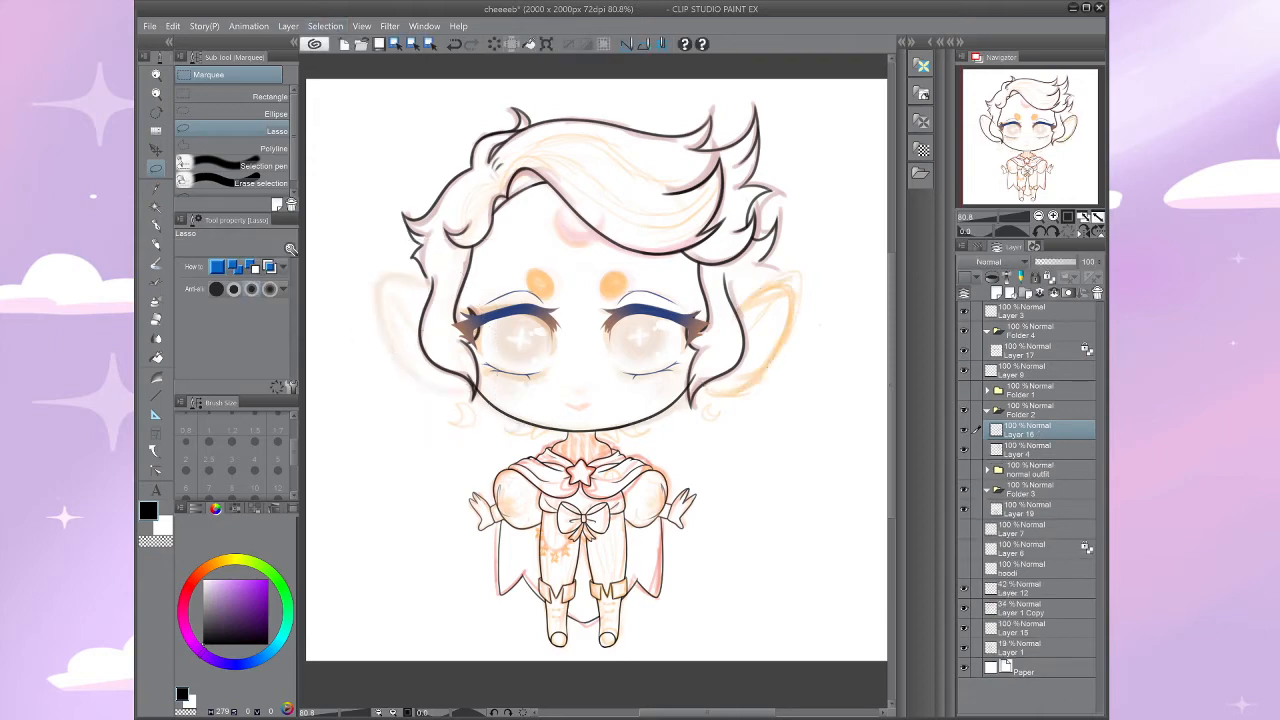
Step: Erase the end of the left ear's outline that crosses the hair lock with the Soft eraser
{"action": "left_click_drag", "start_coordinate": [515, 338], "coordinate": [575, 396]}
{"action": "scroll", "coordinate": [575, 396], "scroll_direction": "up", "scroll_amount": 5}
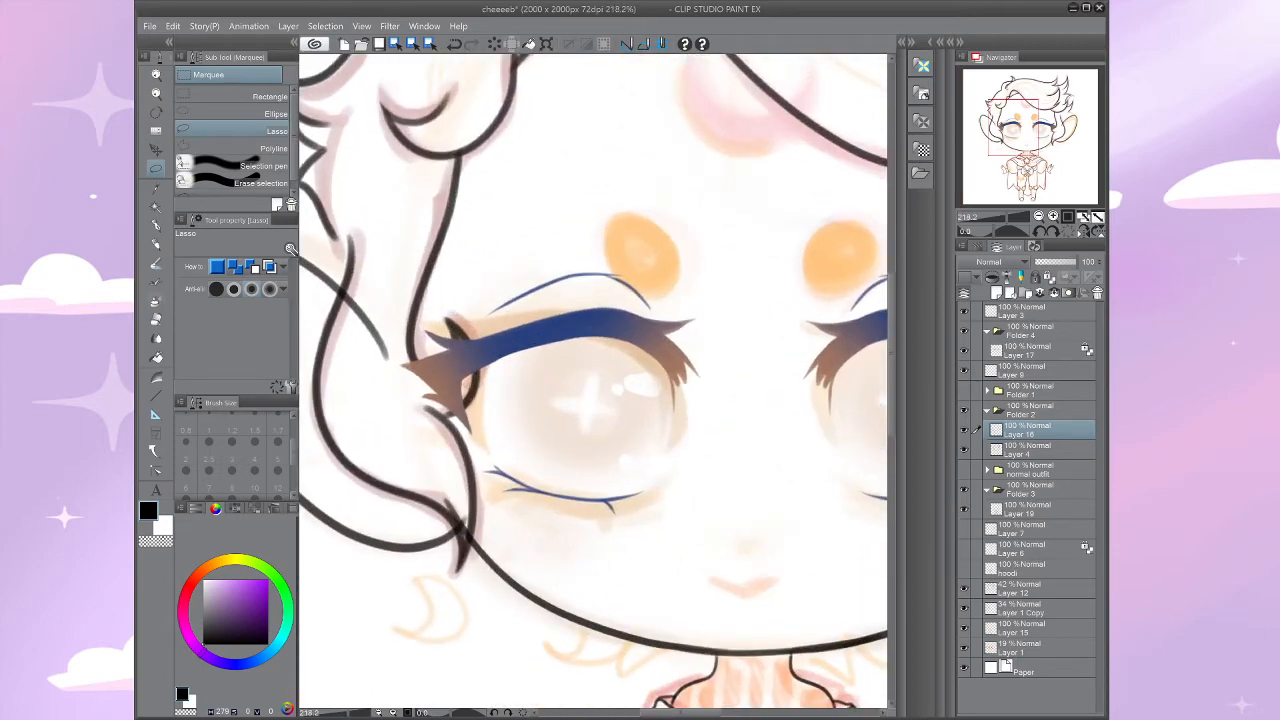
{"action": "key", "text": "e"}
{"action": "mouse_move", "coordinate": [385, 310]}
{"action": "left_mouse_down"}
{"action": "mouse_move", "coordinate": [482, 304]}
{"action": "mouse_move", "coordinate": [443, 311]}
{"action": "mouse_move", "coordinate": [443, 288]}
{"action": "mouse_move", "coordinate": [483, 351]}
{"action": "left_mouse_up"}
{"action": "left_click_drag", "start_coordinate": [460, 308], "coordinate": [483, 347]}
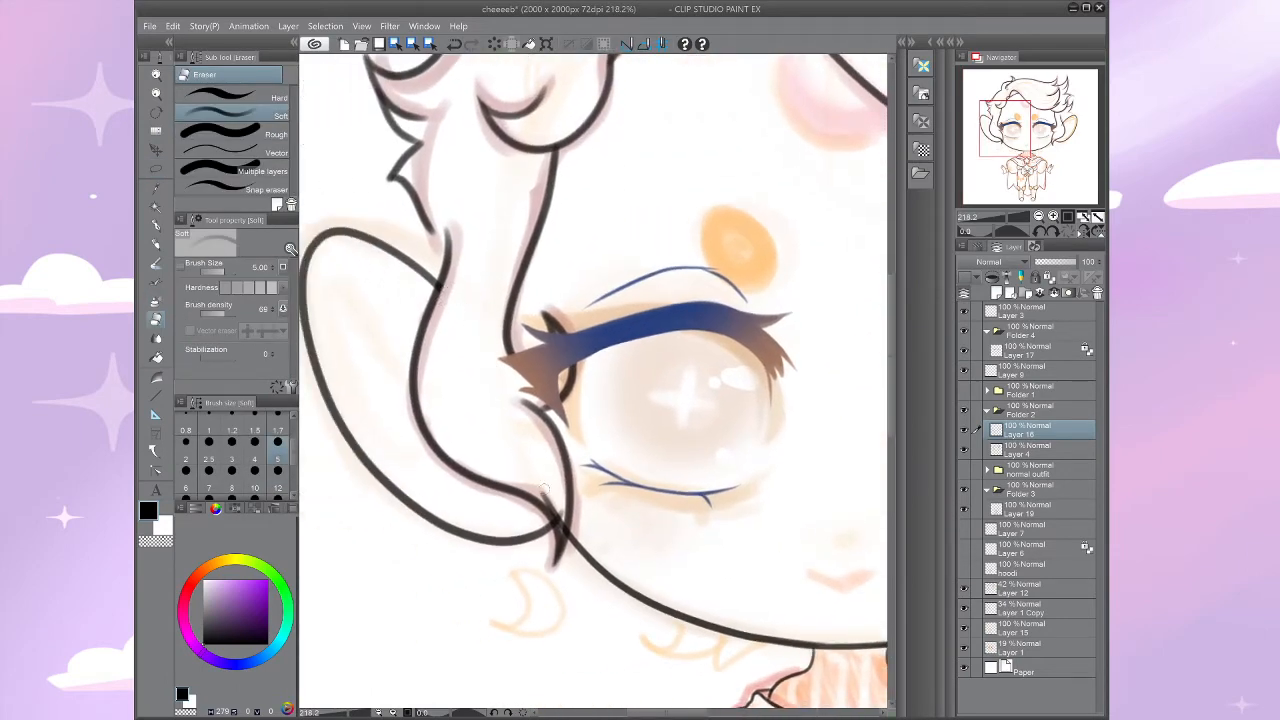
Step: Erase the lower tip of the right ear's outline where it overlaps the pointed hair lock
{"action": "left_click_drag", "start_coordinate": [740, 440], "coordinate": [427, 344]}
{"action": "left_click_drag", "start_coordinate": [877, 413], "coordinate": [615, 403]}
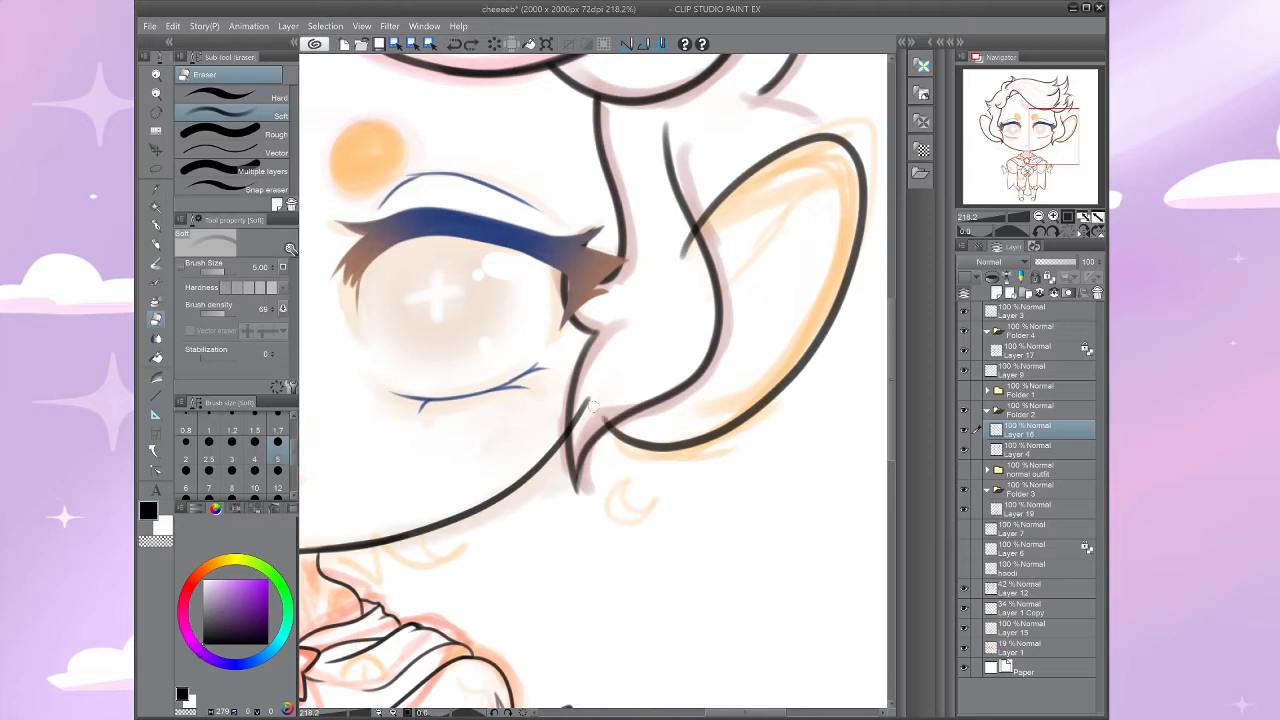
{"action": "key", "text": "ctrl+z"}
{"action": "left_click_drag", "start_coordinate": [598, 413], "coordinate": [604, 421]}
Step: Toggle layer visibility to find the face outline on Layer 19, and erase the jawline ends that overlap the hair locks
{"action": "left_click", "coordinate": [1030, 450]}
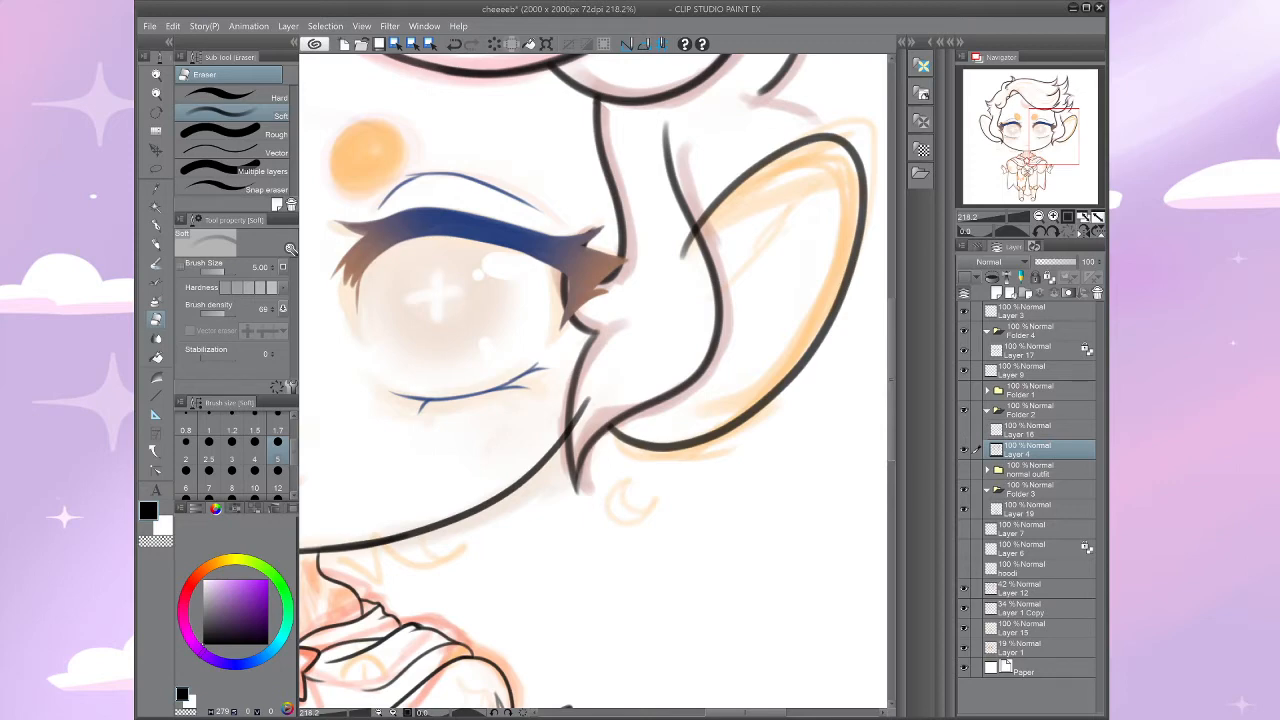
{"action": "left_click", "coordinate": [964, 430]}
{"action": "left_click", "coordinate": [964, 510]}
{"action": "left_click", "coordinate": [964, 510]}
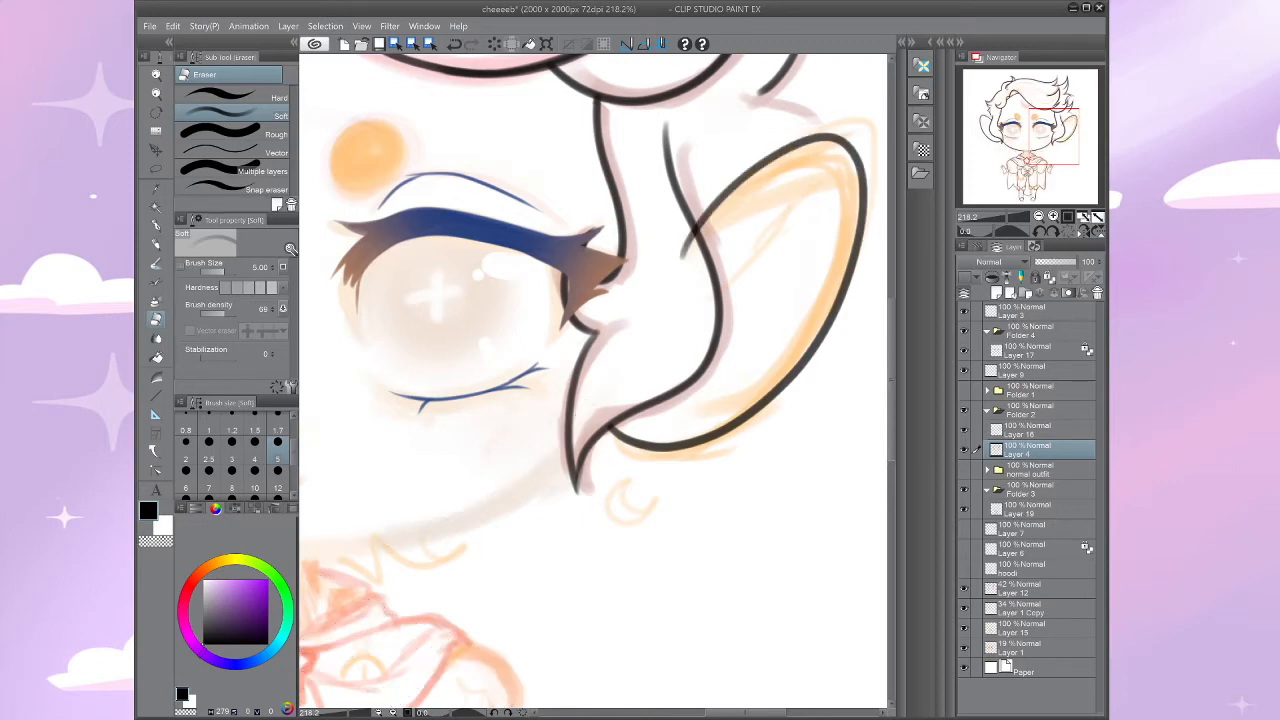
{"action": "left_click", "coordinate": [1030, 510]}
{"action": "left_click_drag", "start_coordinate": [591, 395], "coordinate": [580, 430]}
{"action": "mouse_move", "coordinate": [390, 400]}
{"action": "left_mouse_down"}
{"action": "mouse_move", "coordinate": [706, 382]}
{"action": "mouse_move", "coordinate": [875, 390]}
{"action": "left_mouse_up"}
{"action": "mouse_move", "coordinate": [478, 366]}
{"action": "left_mouse_down"}
{"action": "mouse_move", "coordinate": [499, 414]}
{"action": "mouse_move", "coordinate": [447, 479]}
{"action": "left_mouse_up"}
{"action": "scroll", "coordinate": [490, 387], "scroll_direction": "down", "scroll_amount": 5}
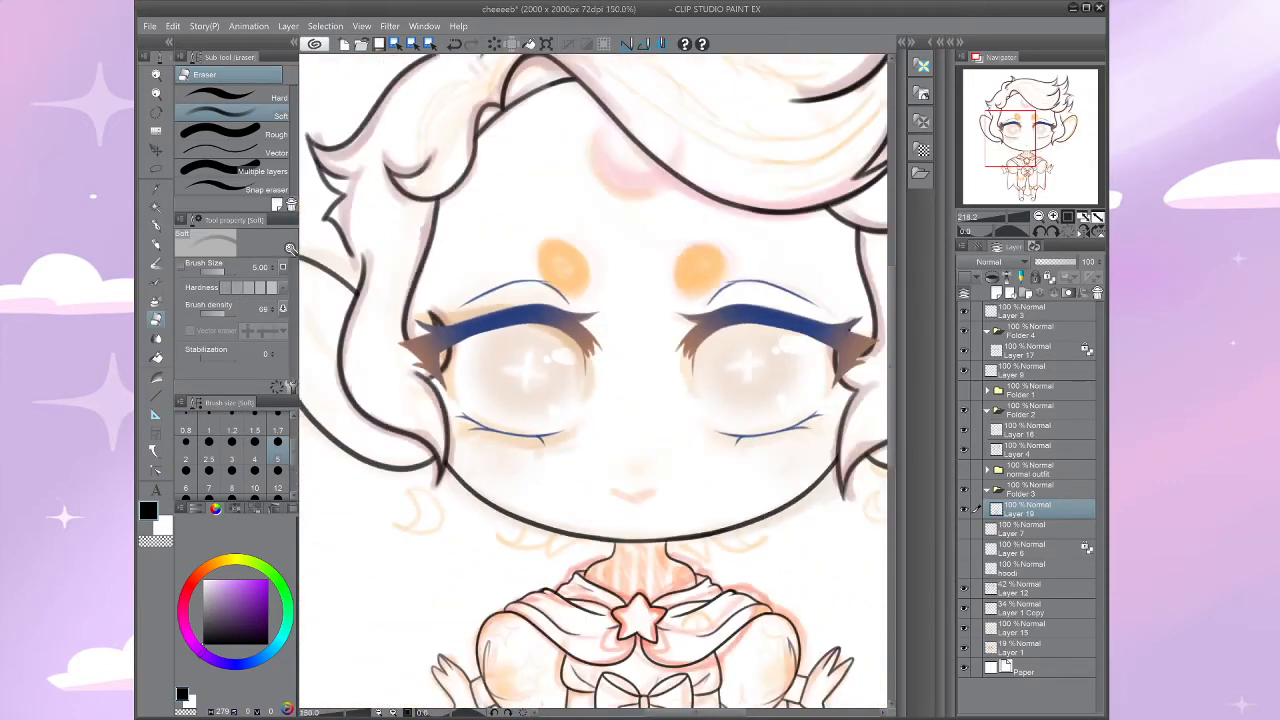
Step: Hide the sketch layers Layer 15 and Layer 1 Copy, and flip the canvas view horizontally to check the line art's symmetry
{"action": "scroll", "coordinate": [504, 220], "scroll_direction": "down", "scroll_amount": 3}
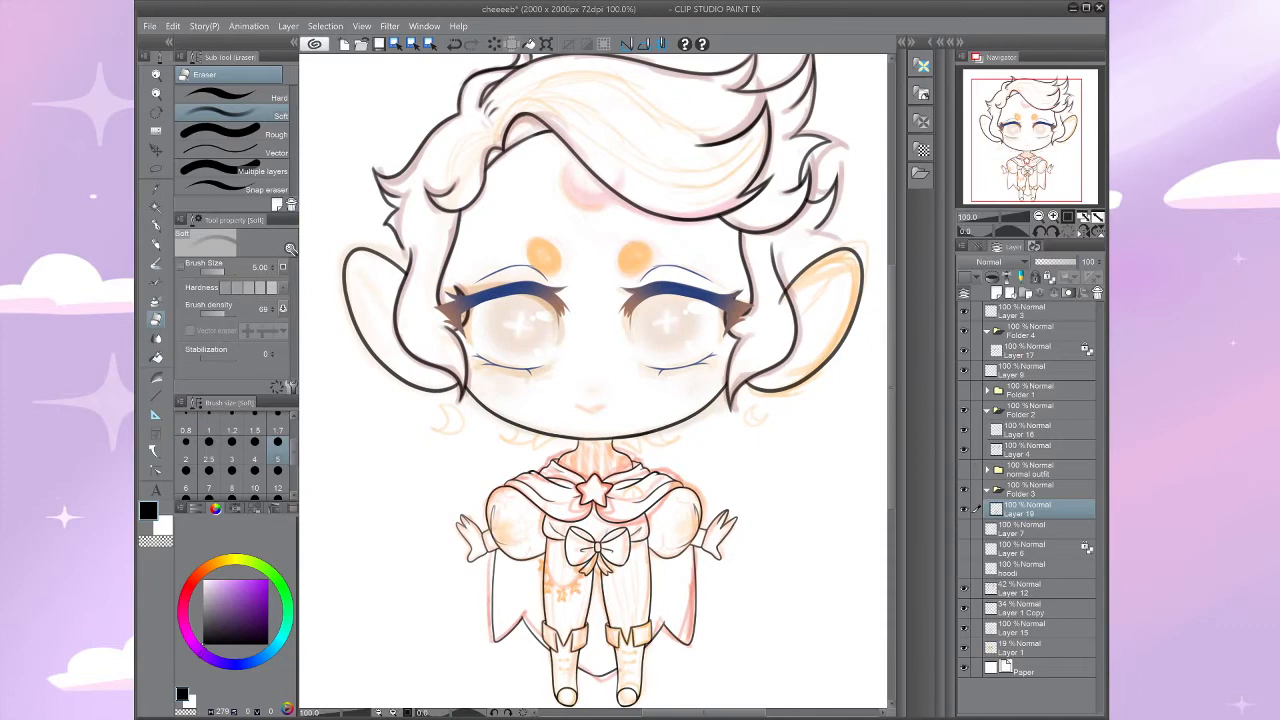
{"action": "left_click", "coordinate": [964, 648]}
{"action": "left_click", "coordinate": [964, 648]}
{"action": "left_click", "coordinate": [964, 628]}
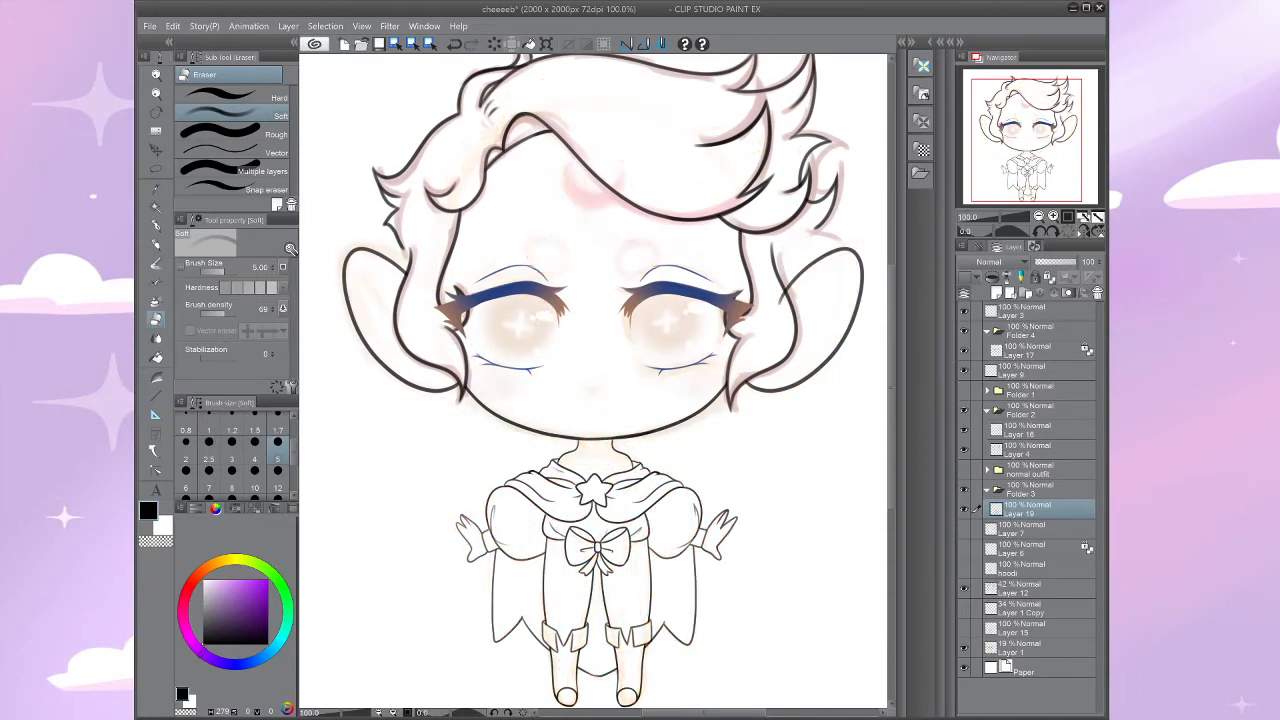
{"action": "key", "text": "ctrl+minus"}
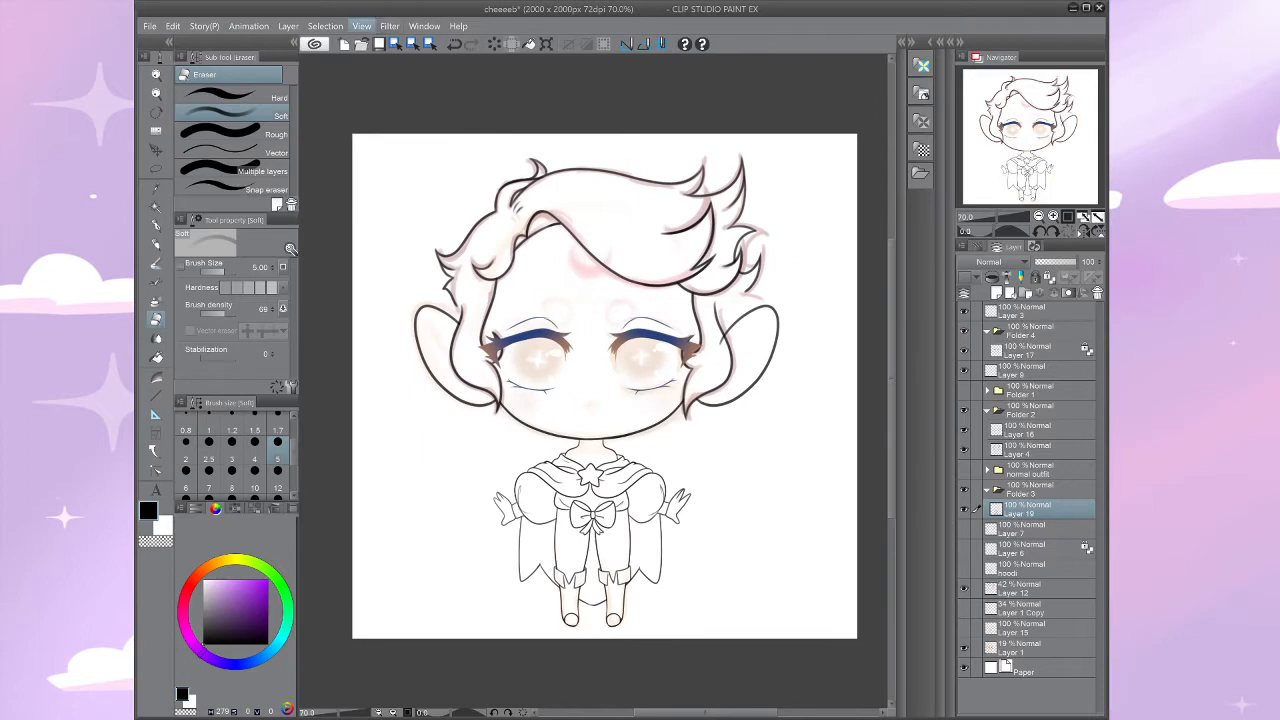
{"action": "left_click", "coordinate": [608, 108]}
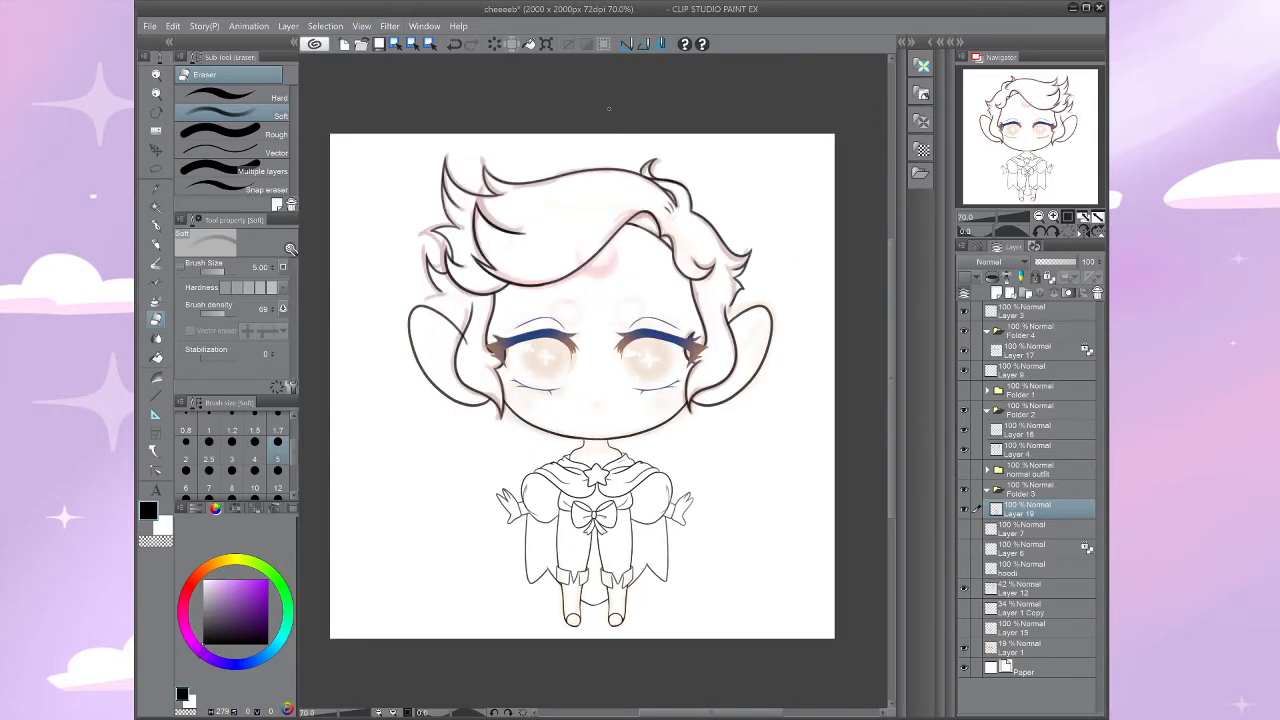
Step: Lasso the ear on the left of the mirrored view on Layer 16, move it slightly inward toward the head, and deselect
{"action": "left_click", "coordinate": [1036, 430]}
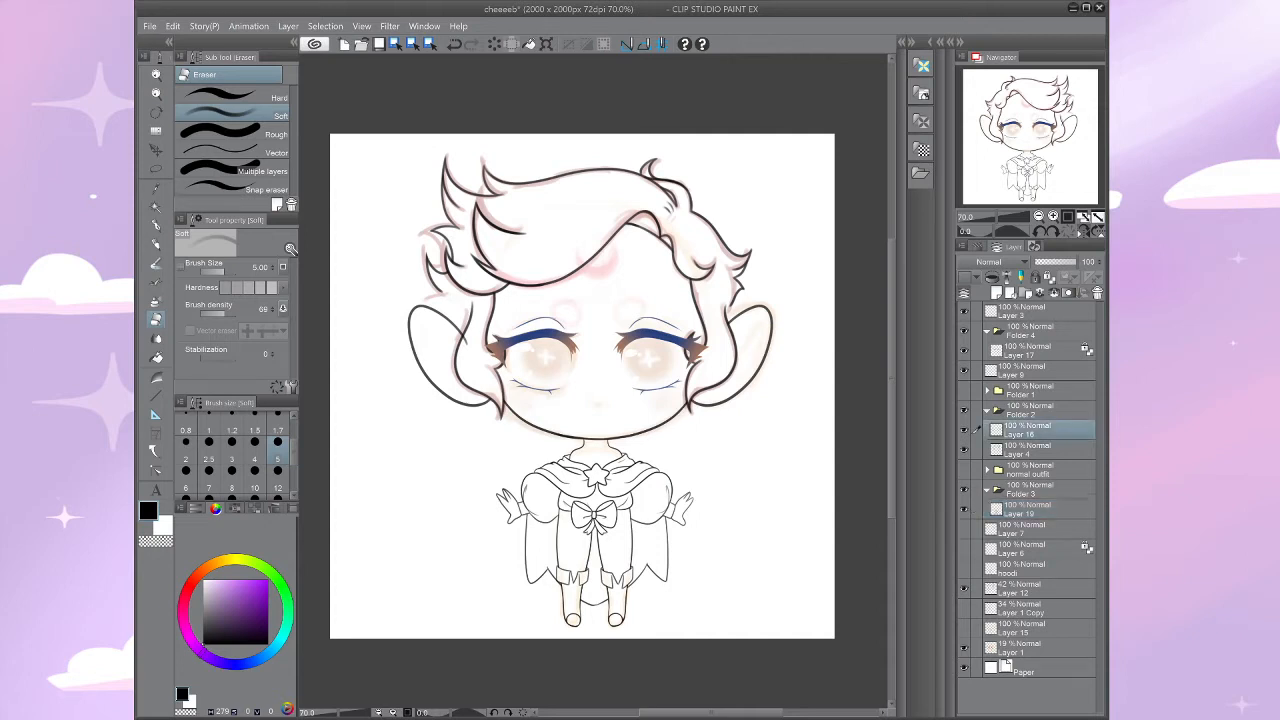
{"action": "left_click", "coordinate": [964, 430]}
{"action": "left_click", "coordinate": [964, 430]}
{"action": "key", "text": "m"}
{"action": "mouse_move", "coordinate": [492, 392]}
{"action": "left_mouse_down"}
{"action": "mouse_move", "coordinate": [385, 328]}
{"action": "mouse_move", "coordinate": [460, 440]}
{"action": "left_mouse_up"}
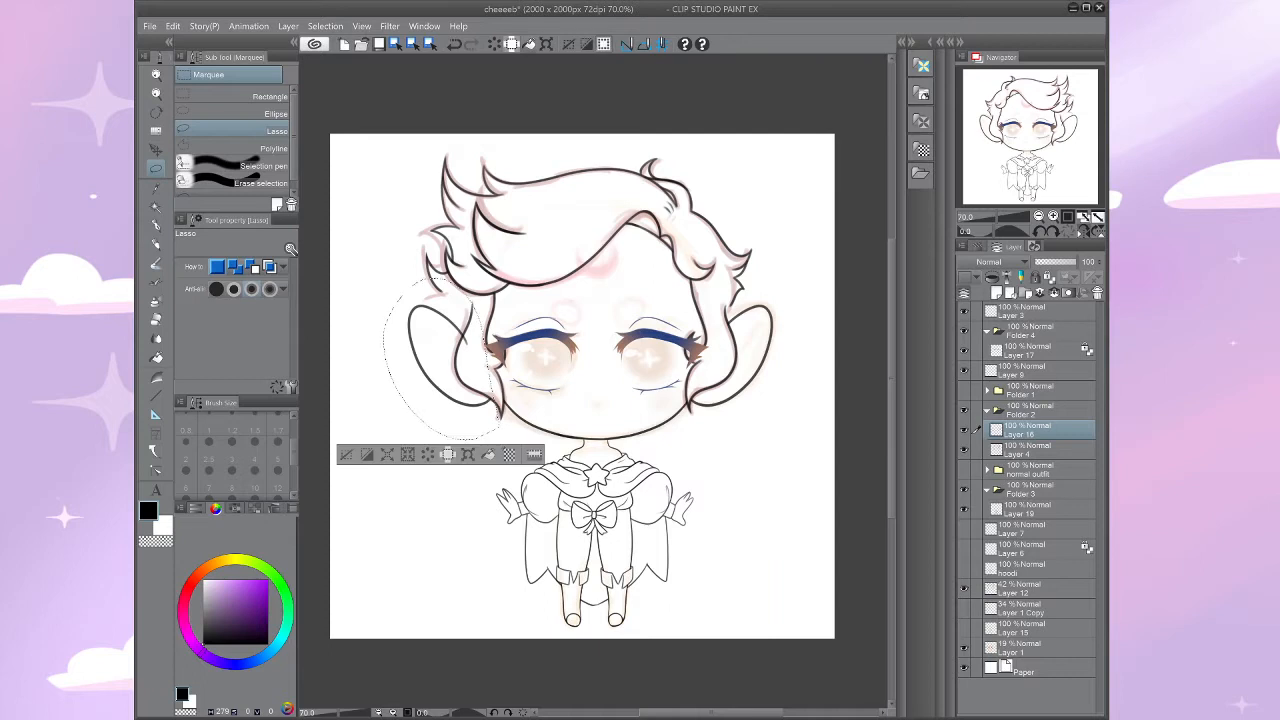
{"action": "key", "text": "ctrl+t"}
{"action": "mouse_move", "coordinate": [497, 358]}
{"action": "left_mouse_down"}
{"action": "mouse_move", "coordinate": [508, 358]}
{"action": "mouse_move", "coordinate": [450, 360]}
{"action": "left_mouse_up"}
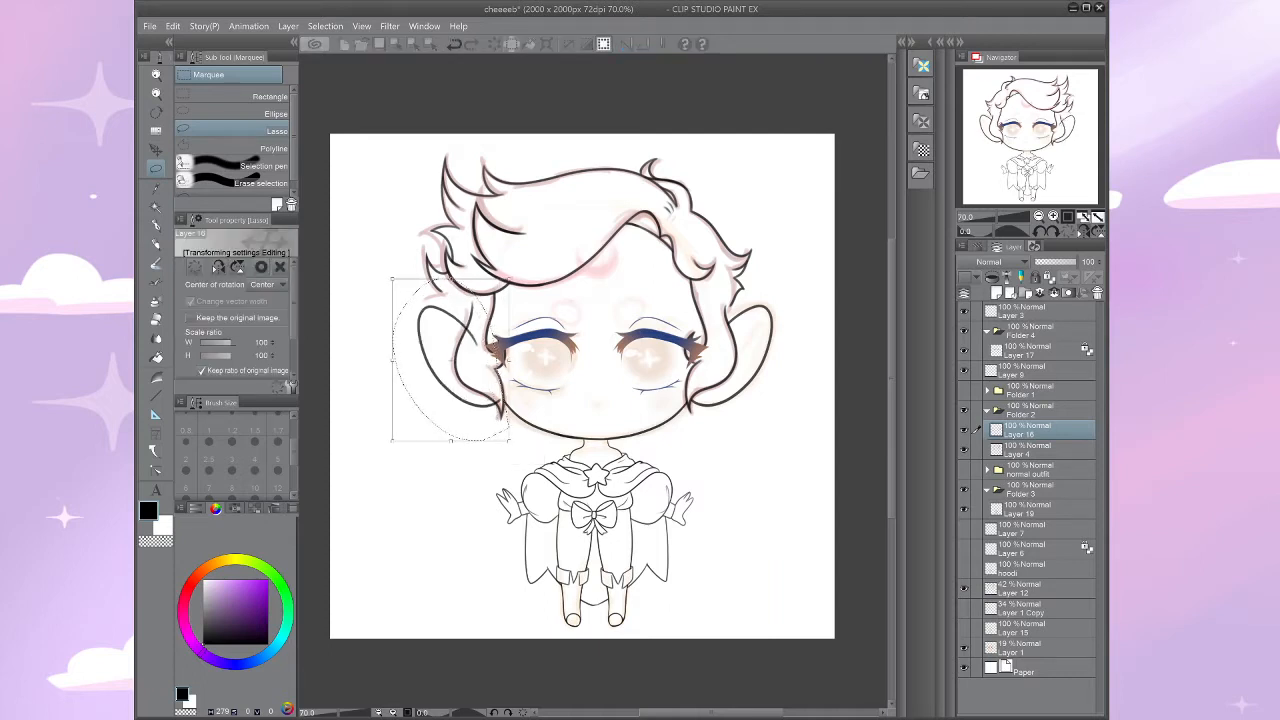
{"action": "key", "text": "Return"}
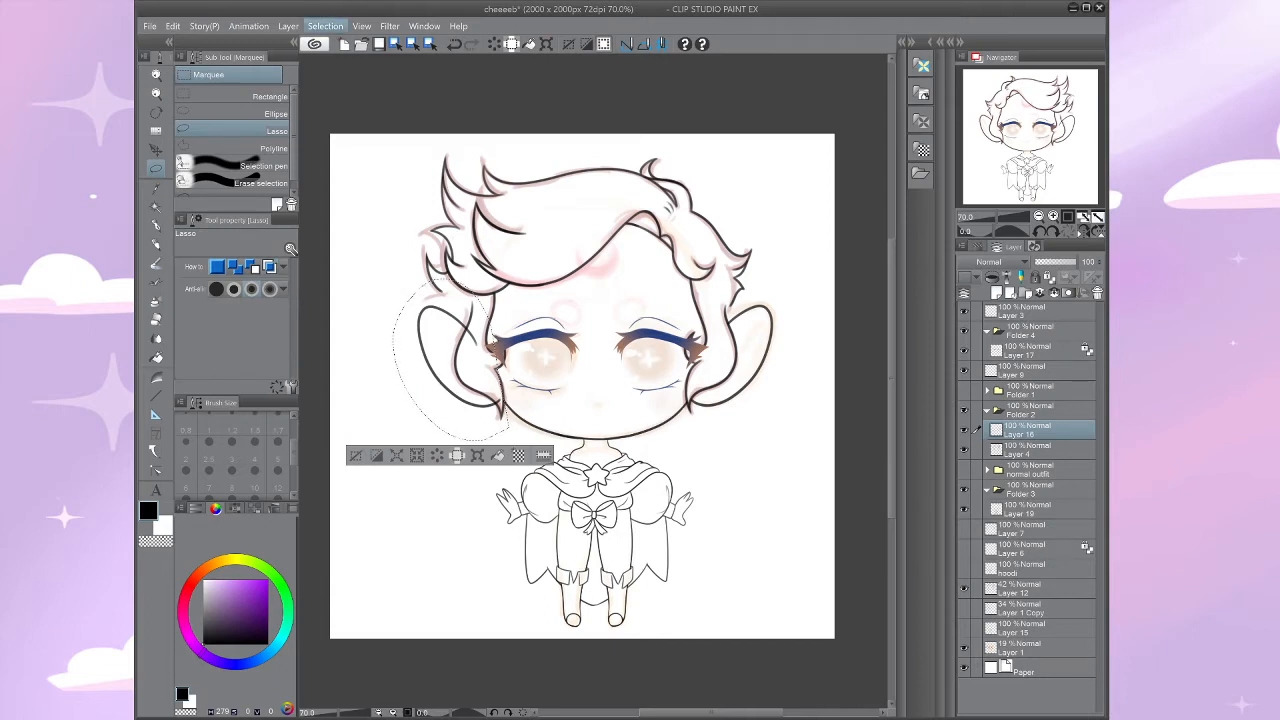
{"action": "key", "text": "ctrl+d"}
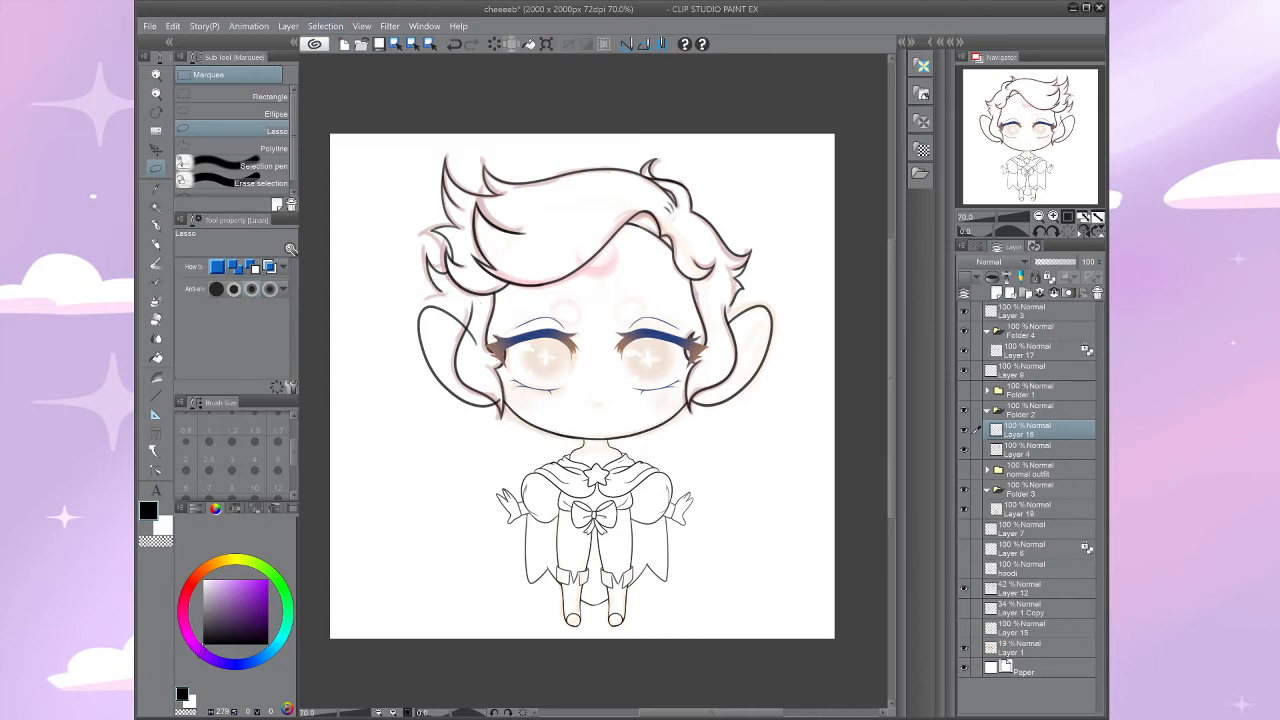
Step: Erase the upper and lower ends of the moved ear's outline where they overlap the hair
{"action": "left_click_drag", "start_coordinate": [568, 373], "coordinate": [793, 465]}
{"action": "scroll", "coordinate": [616, 422], "scroll_direction": "up", "scroll_amount": 3}
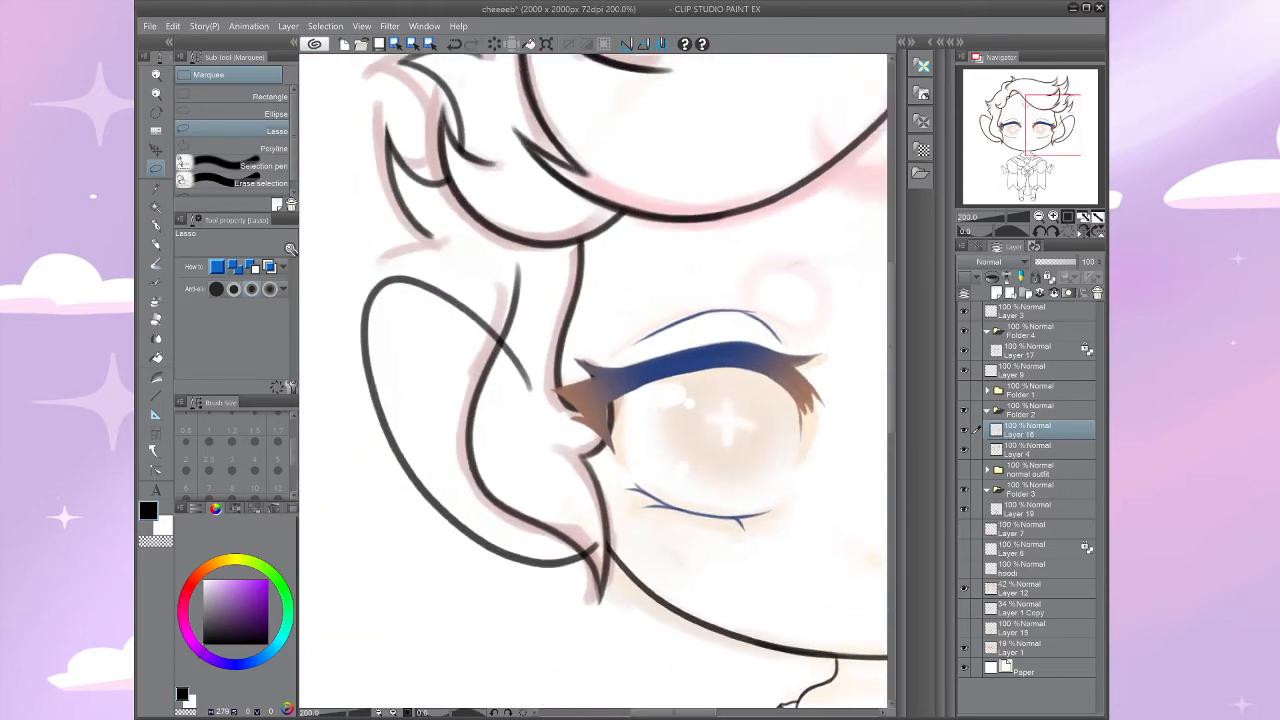
{"action": "key", "text": "e"}
{"action": "mouse_move", "coordinate": [505, 358]}
{"action": "left_mouse_down"}
{"action": "mouse_move", "coordinate": [508, 347]}
{"action": "mouse_move", "coordinate": [532, 398]}
{"action": "mouse_move", "coordinate": [511, 352]}
{"action": "left_mouse_up"}
{"action": "left_click_drag", "start_coordinate": [598, 541], "coordinate": [591, 551]}
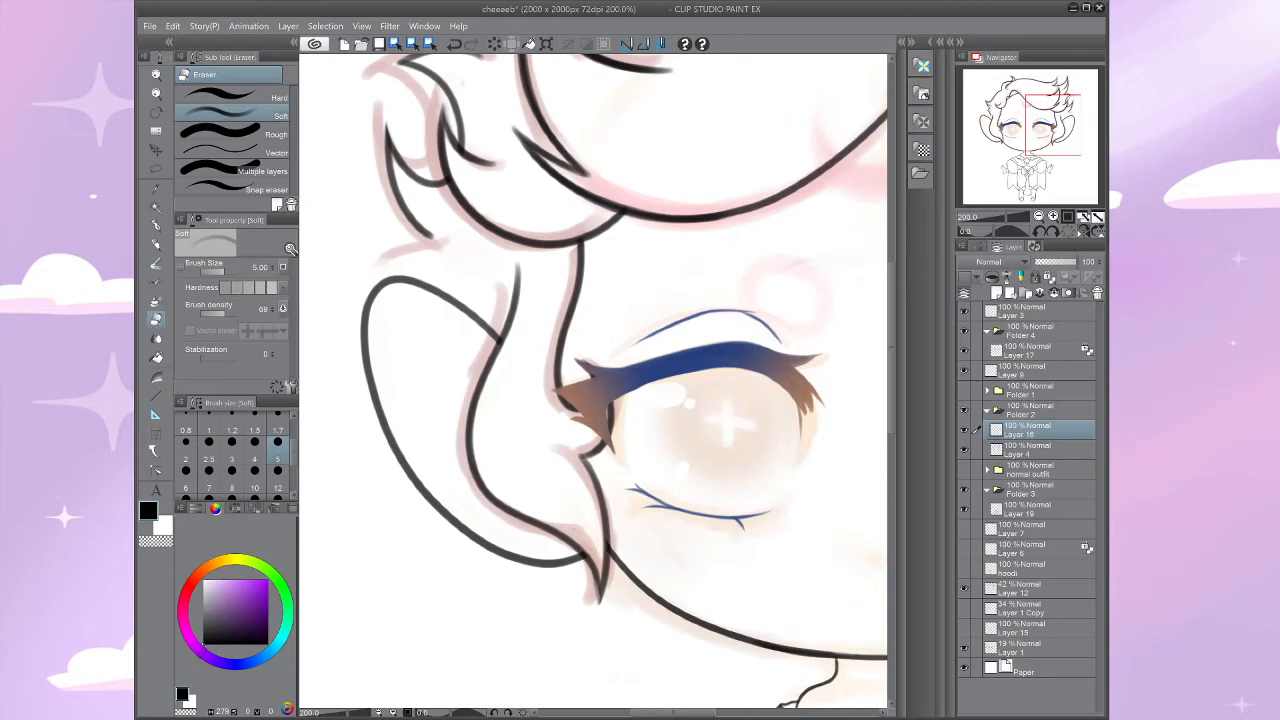
{"action": "scroll", "coordinate": [520, 405], "scroll_direction": "down", "scroll_amount": 3}
{"action": "left_click_drag", "start_coordinate": [520, 405], "coordinate": [544, 402]}
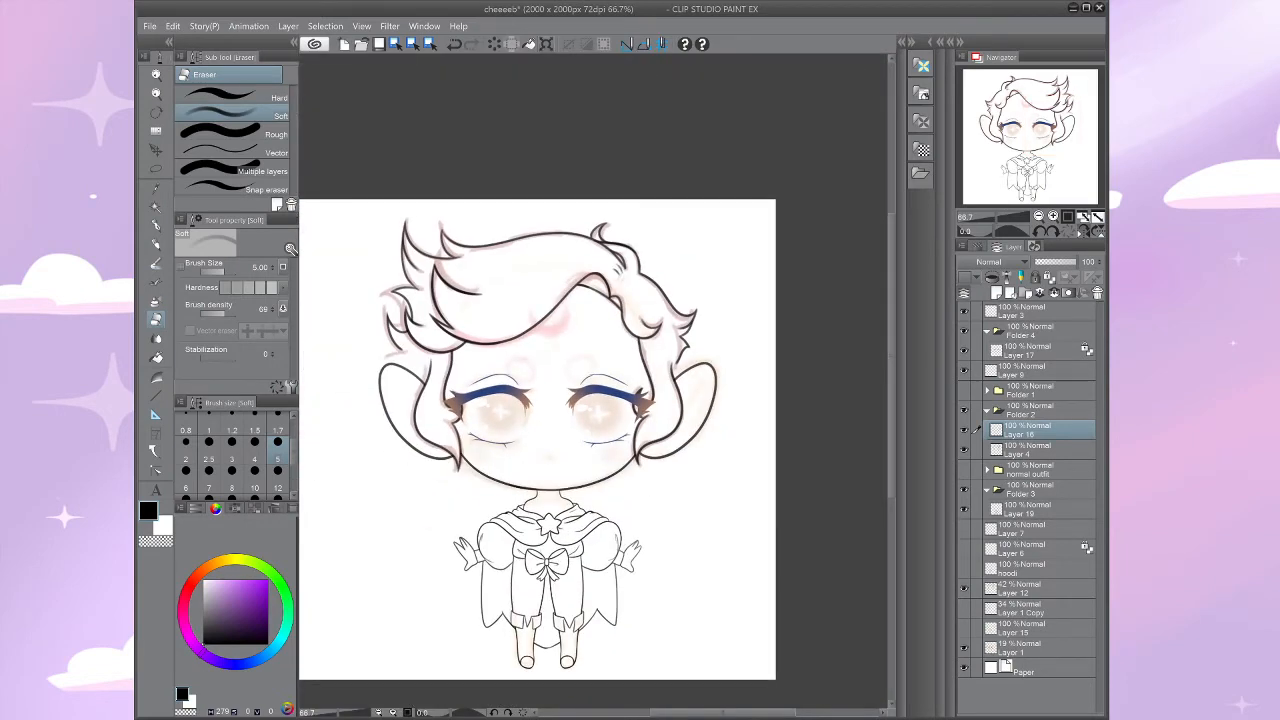
Step: Lasso the ear on the left of the mirrored view on Layer 16, nudge it slightly upward, and deselect
{"action": "key", "text": "ctrl+t"}
{"action": "key", "text": "Escape"}
{"action": "key", "text": "m"}
{"action": "mouse_move", "coordinate": [410, 345]}
{"action": "left_mouse_down"}
{"action": "mouse_move", "coordinate": [355, 505]}
{"action": "mouse_move", "coordinate": [522, 528]}
{"action": "left_mouse_up"}
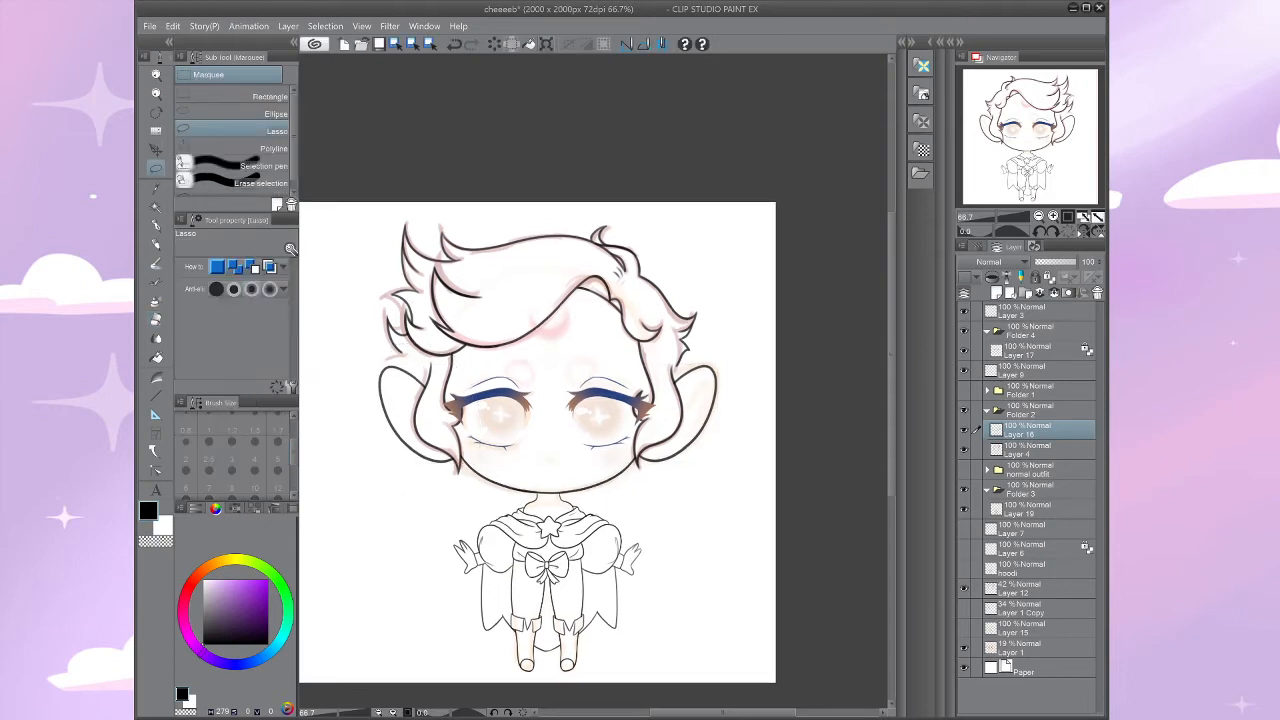
{"action": "left_click_drag", "start_coordinate": [471, 488], "coordinate": [467, 507]}
{"action": "key", "text": "ctrl+t"}
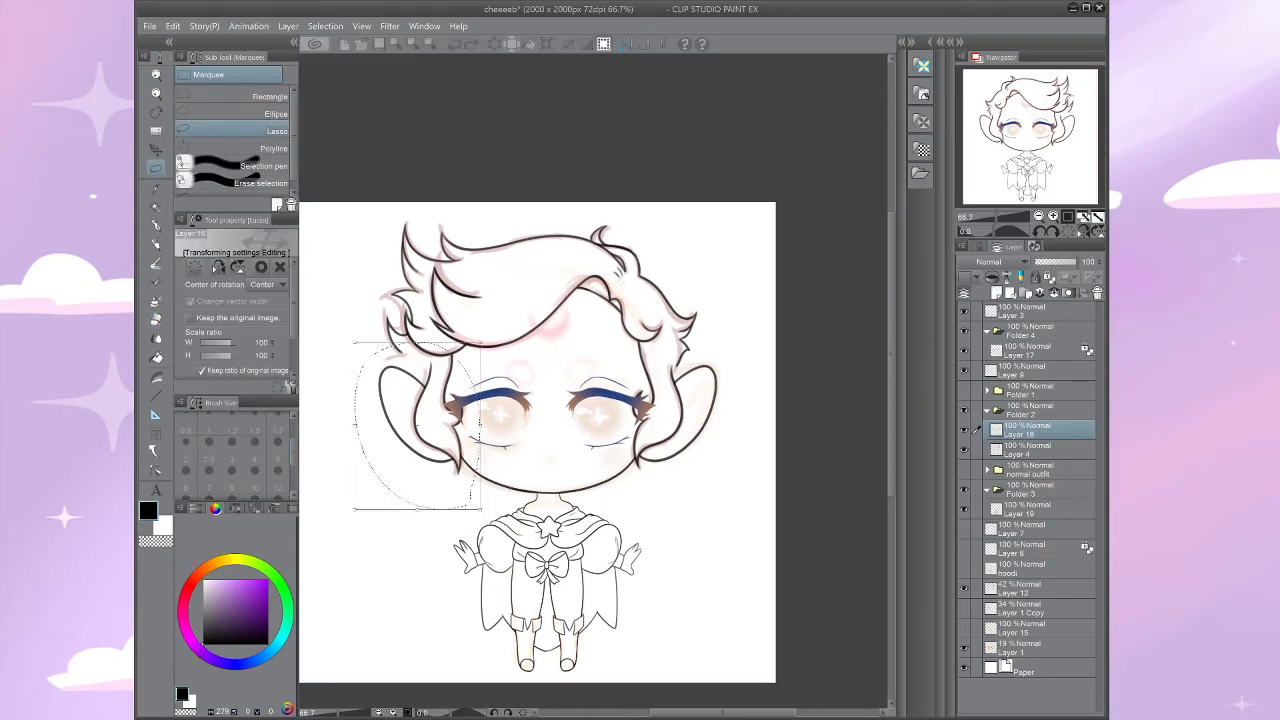
{"action": "mouse_move", "coordinate": [418, 426]}
{"action": "left_mouse_down"}
{"action": "mouse_move", "coordinate": [643, 423]}
{"action": "mouse_move", "coordinate": [400, 425]}
{"action": "mouse_move", "coordinate": [416, 422]}
{"action": "left_mouse_up"}
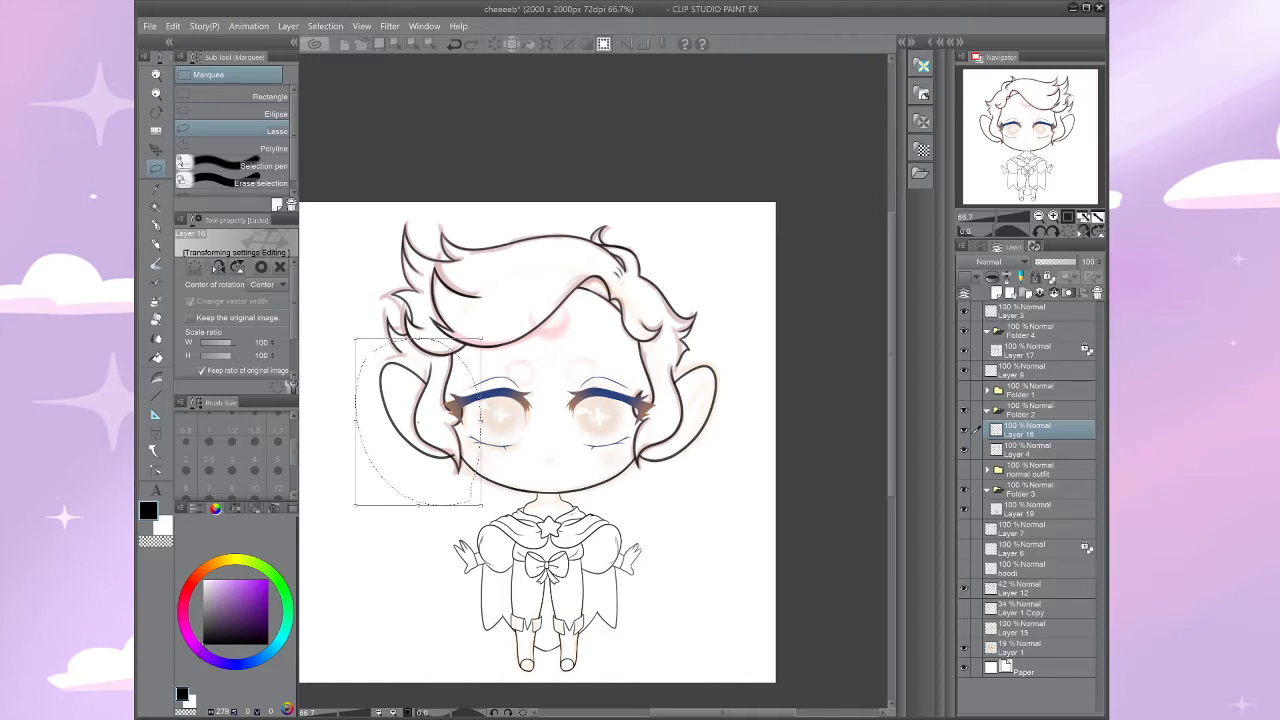
{"action": "key", "text": "Return"}
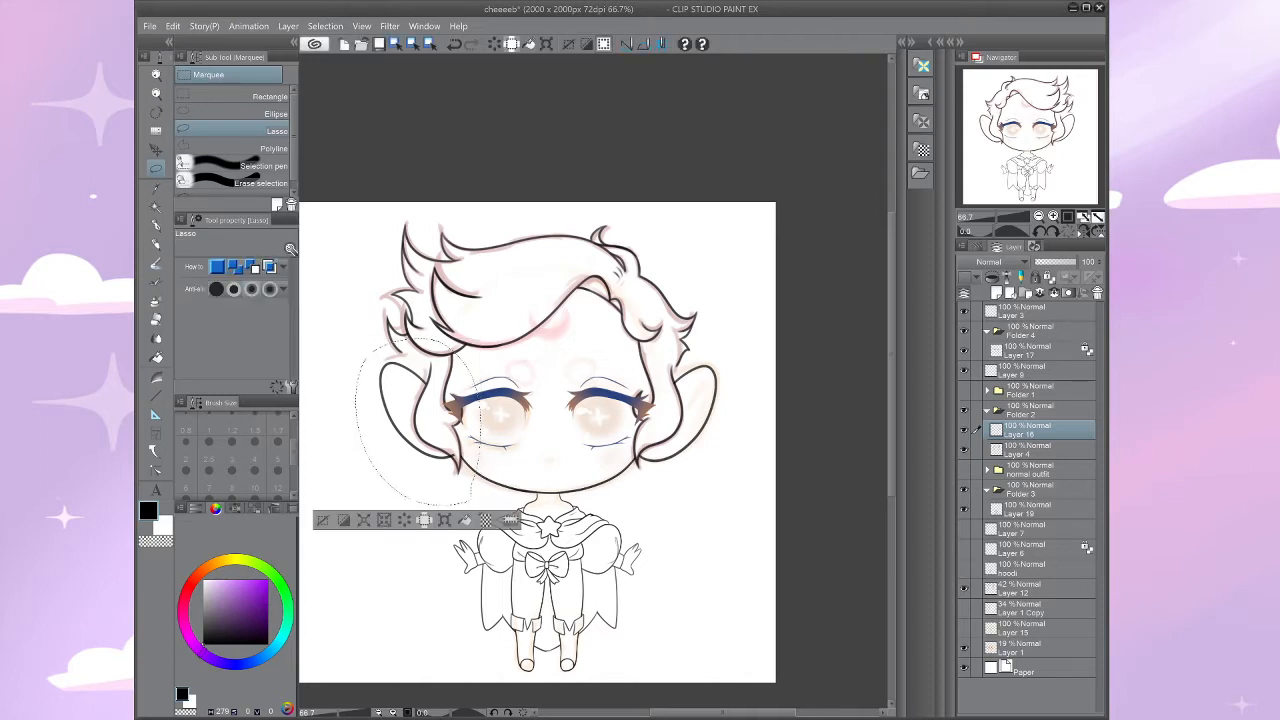
{"action": "key", "text": "ctrl+d"}
Step: Lasso the ear on the right of the mirrored view, move it slightly inward toward the head, and deselect
{"action": "mouse_move", "coordinate": [657, 386]}
{"action": "left_mouse_down"}
{"action": "mouse_move", "coordinate": [674, 352]}
{"action": "mouse_move", "coordinate": [598, 448]}
{"action": "left_mouse_up"}
{"action": "key", "text": "ctrl+t"}
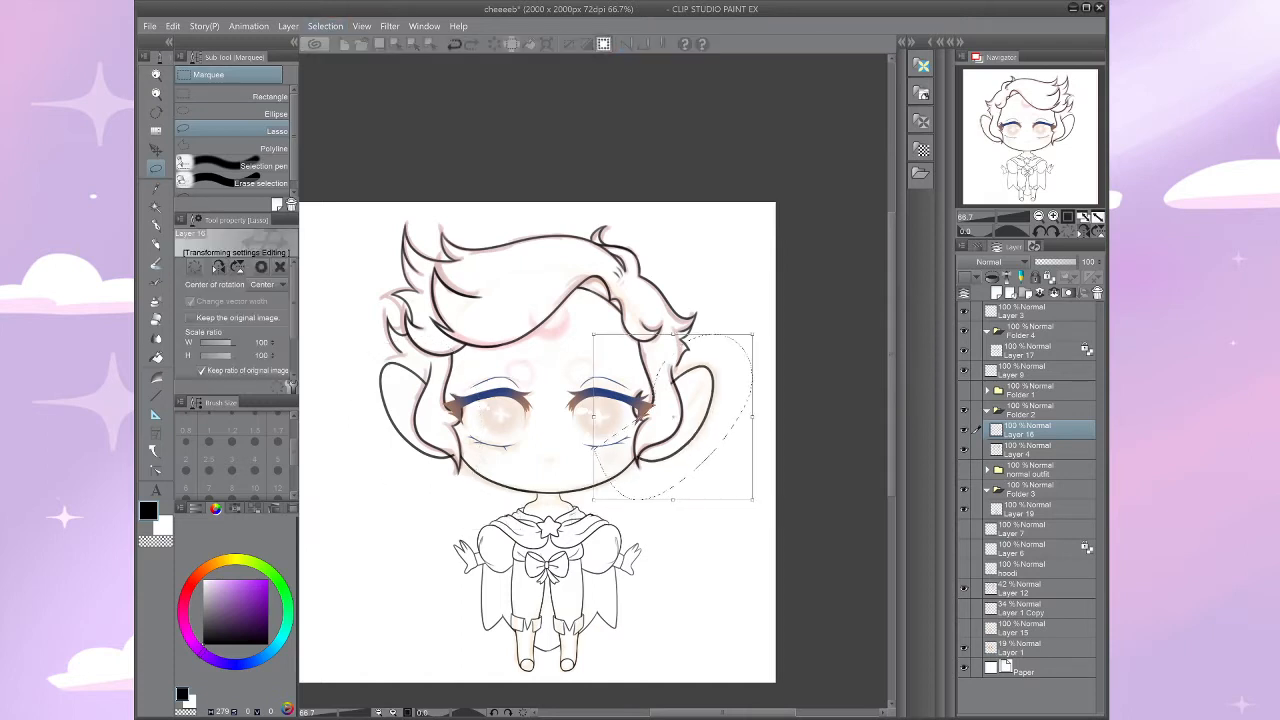
{"action": "left_click_drag", "start_coordinate": [684, 420], "coordinate": [681, 419]}
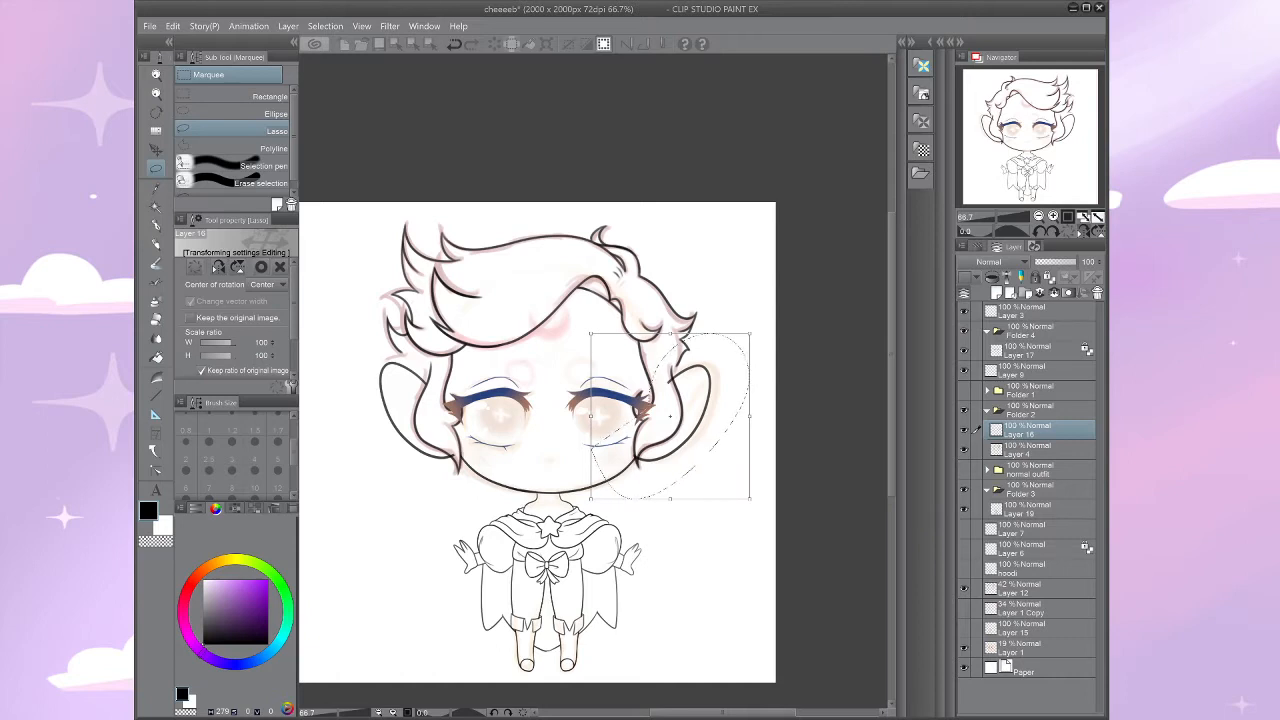
{"action": "key", "text": "Return"}
{"action": "key", "text": "ctrl+d"}
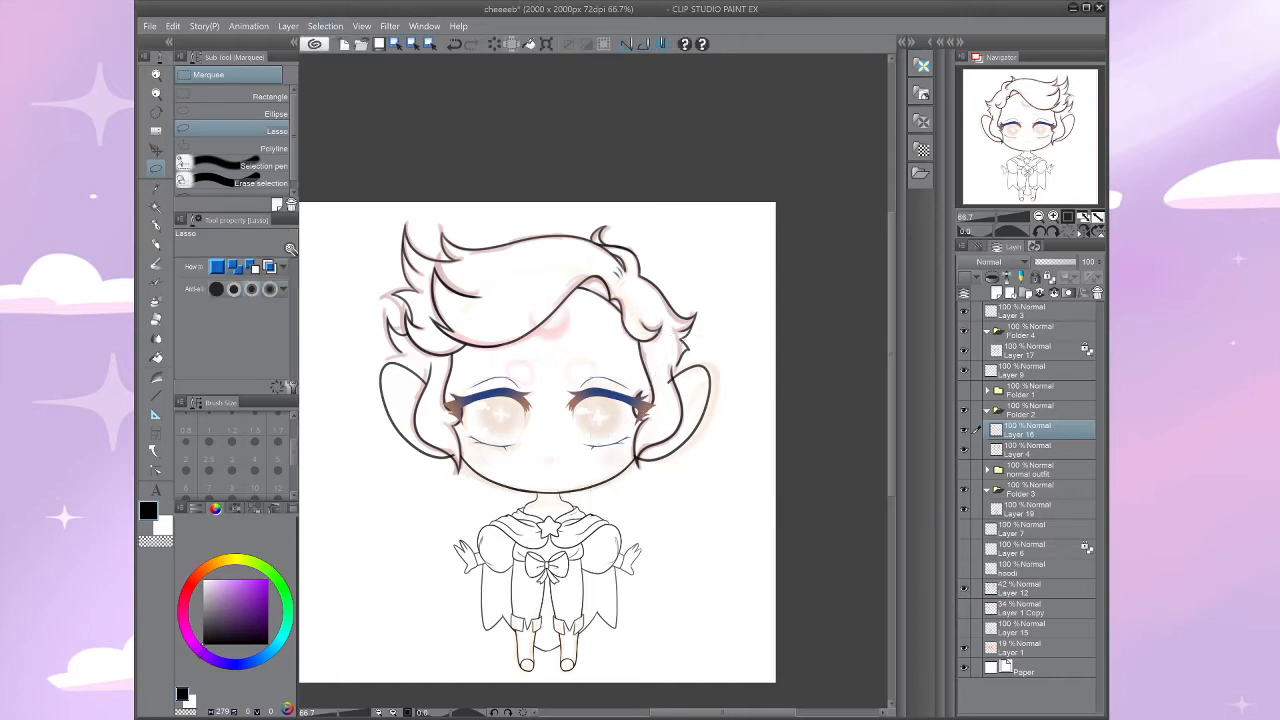
Step: Try merging the ear layer into Layer 4, undo the merge, and toggle Layer 16's visibility to check the ears
{"action": "key", "text": "ctrl+e"}
{"action": "left_click", "coordinate": [964, 430]}
{"action": "left_click", "coordinate": [964, 430]}
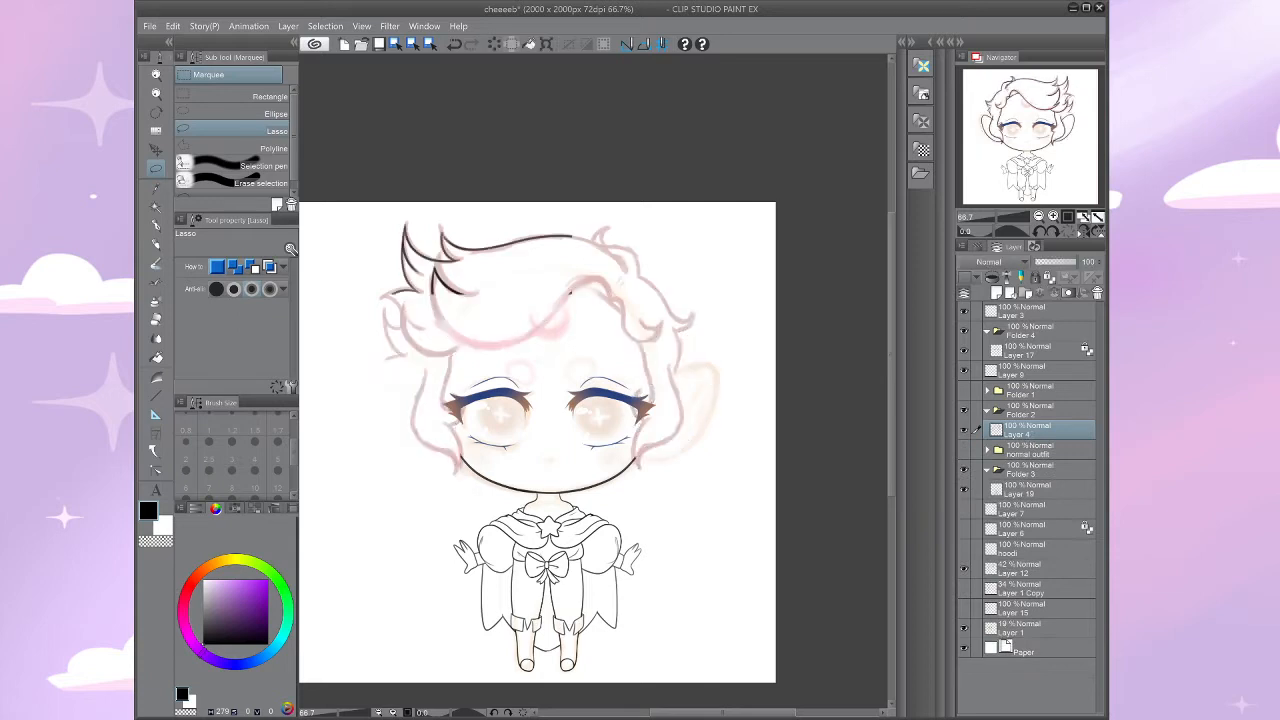
{"action": "key", "text": "ctrl+z"}
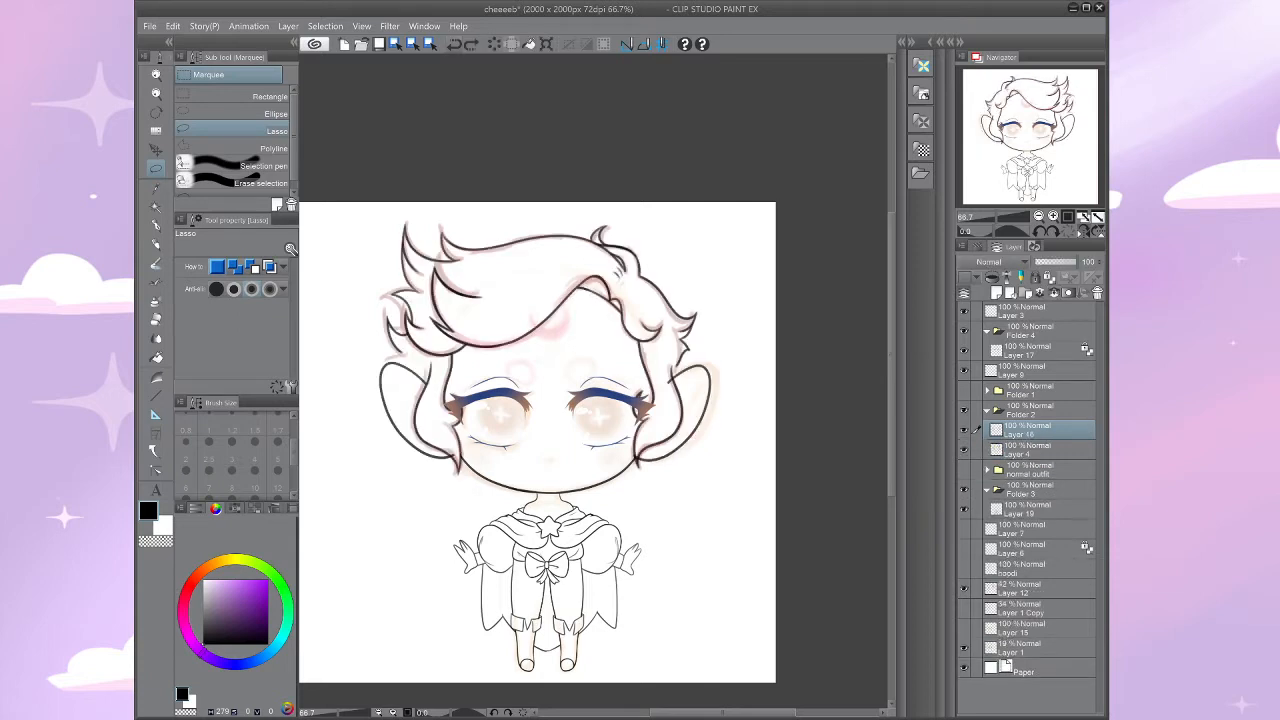
{"action": "left_click", "coordinate": [964, 430]}
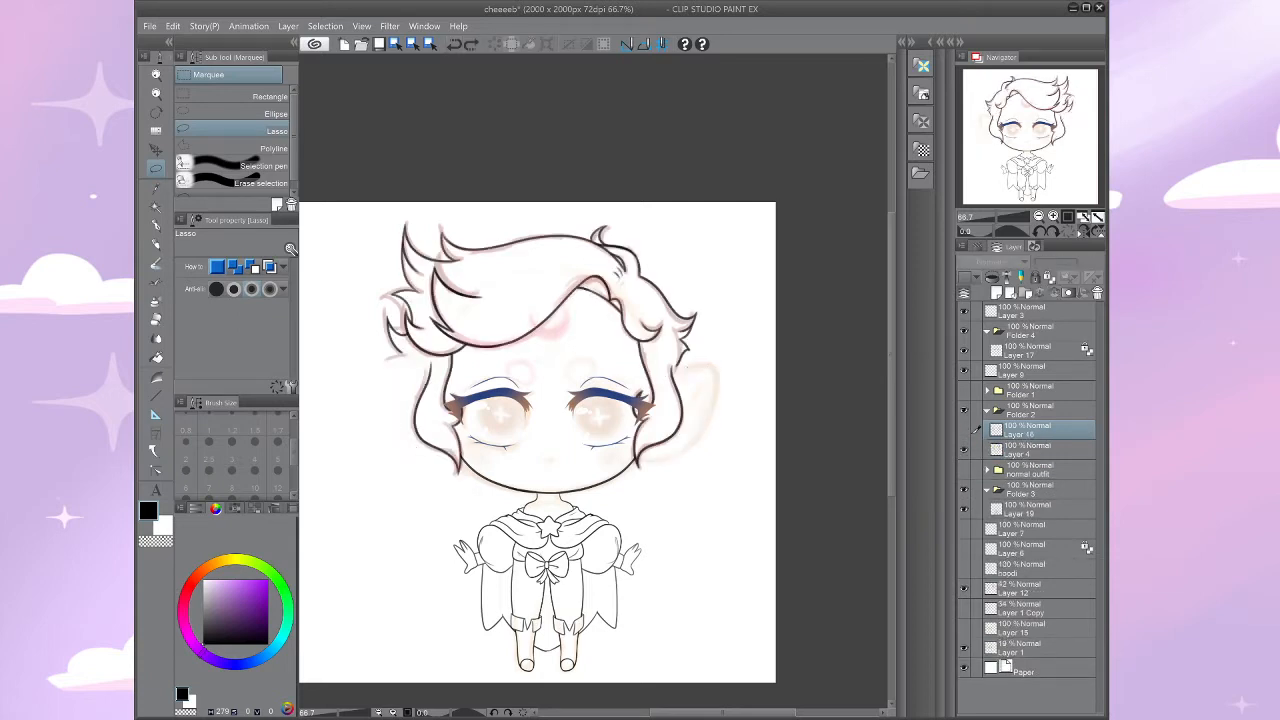
{"action": "left_click", "coordinate": [964, 430]}
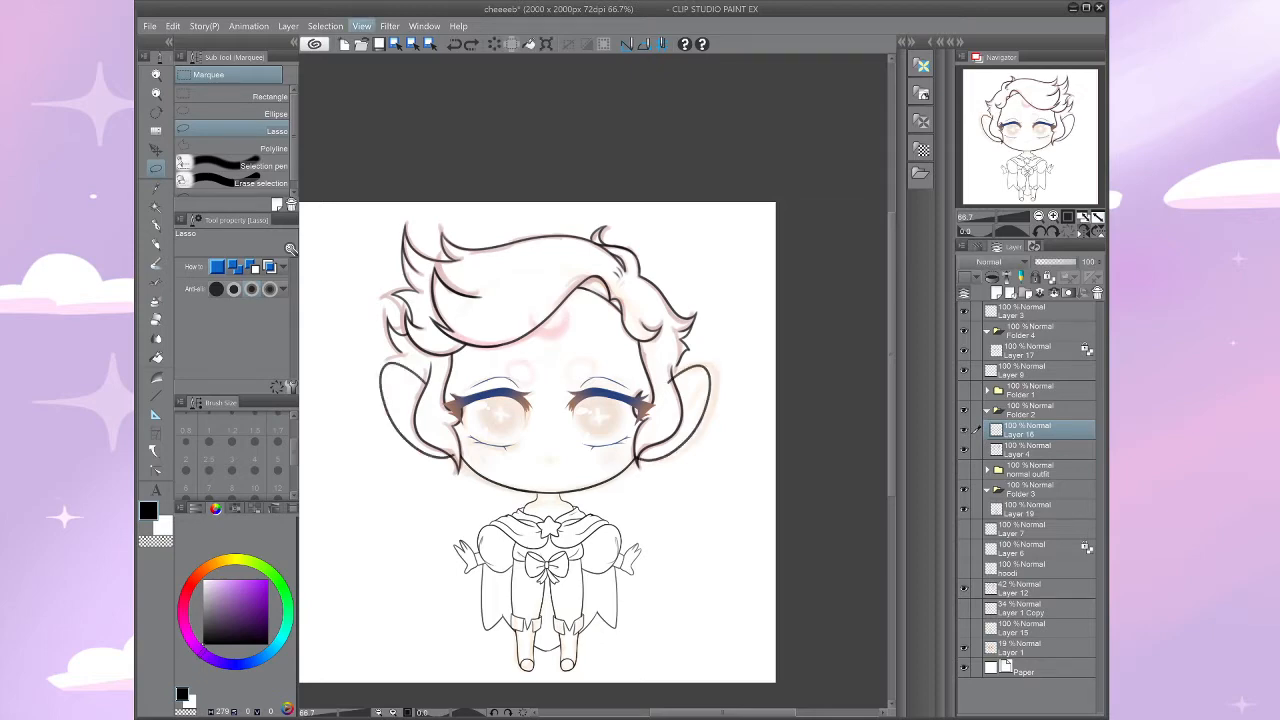
Step: Flip the canvas view back and erase the ends of both ears' outlines where they overlap the hair locks
{"action": "scroll", "coordinate": [409, 455], "scroll_direction": "up", "scroll_amount": 5}
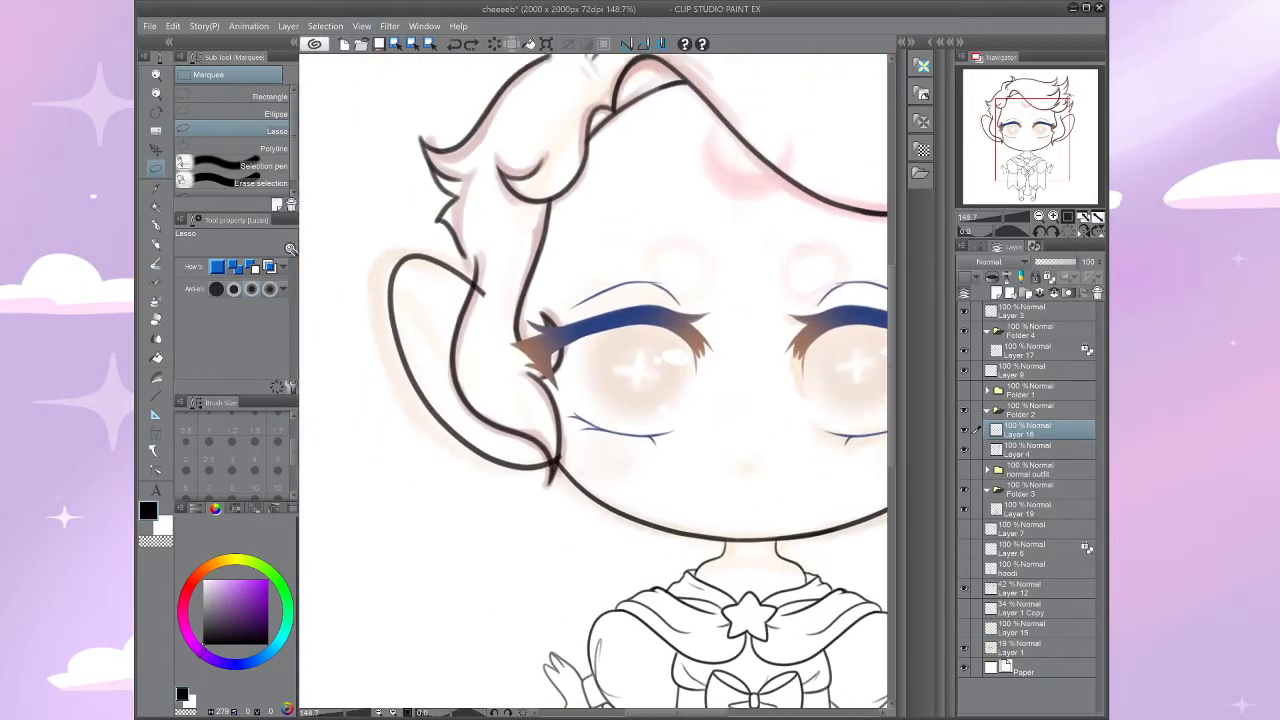
{"action": "key", "text": "e"}
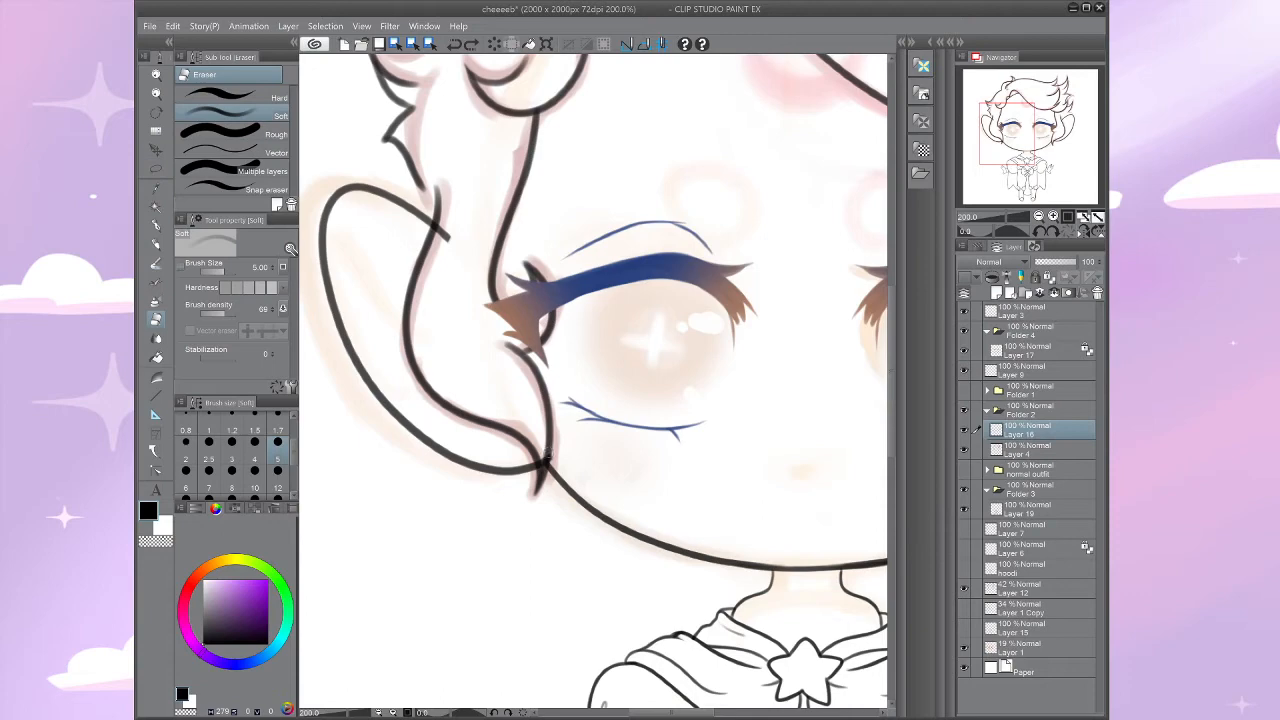
{"action": "left_click_drag", "start_coordinate": [545, 450], "coordinate": [552, 458]}
{"action": "left_click_drag", "start_coordinate": [446, 240], "coordinate": [437, 224]}
{"action": "left_click_drag", "start_coordinate": [774, 390], "coordinate": [413, 355]}
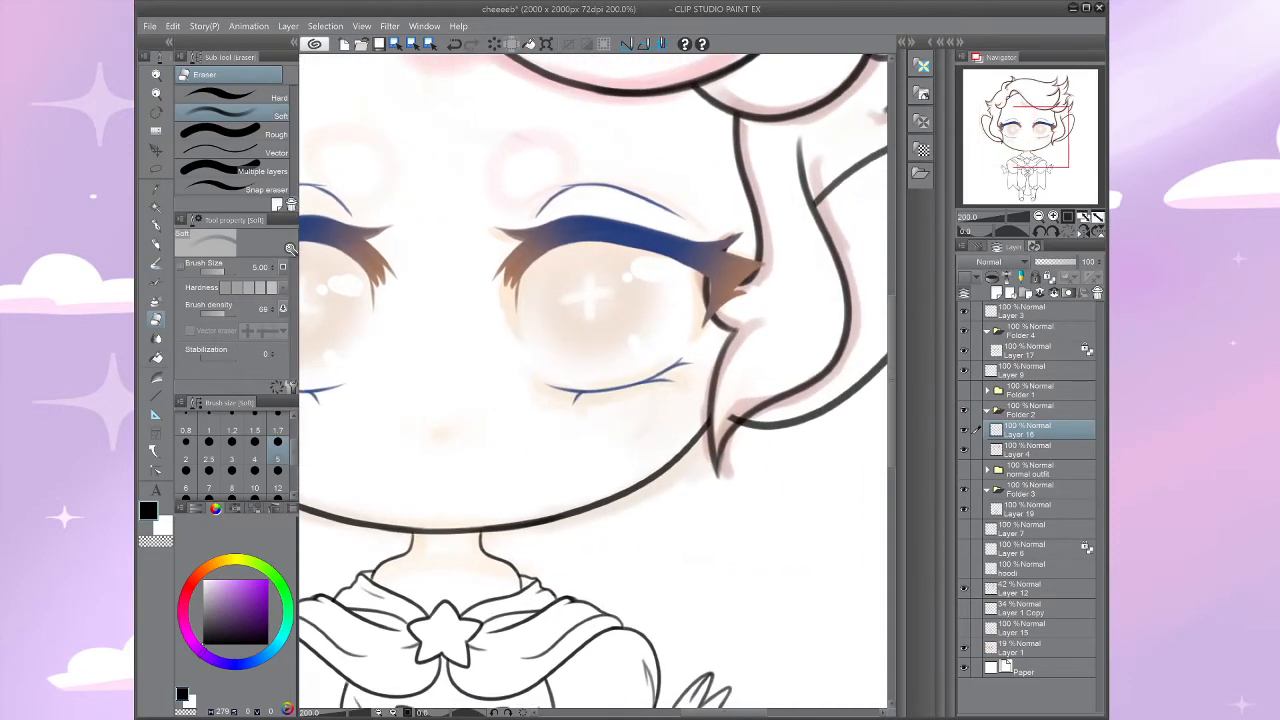
{"action": "left_click_drag", "start_coordinate": [734, 410], "coordinate": [300, 370]}
{"action": "left_click_drag", "start_coordinate": [505, 340], "coordinate": [694, 214]}
{"action": "scroll", "coordinate": [594, 380], "scroll_direction": "down", "scroll_amount": 3}
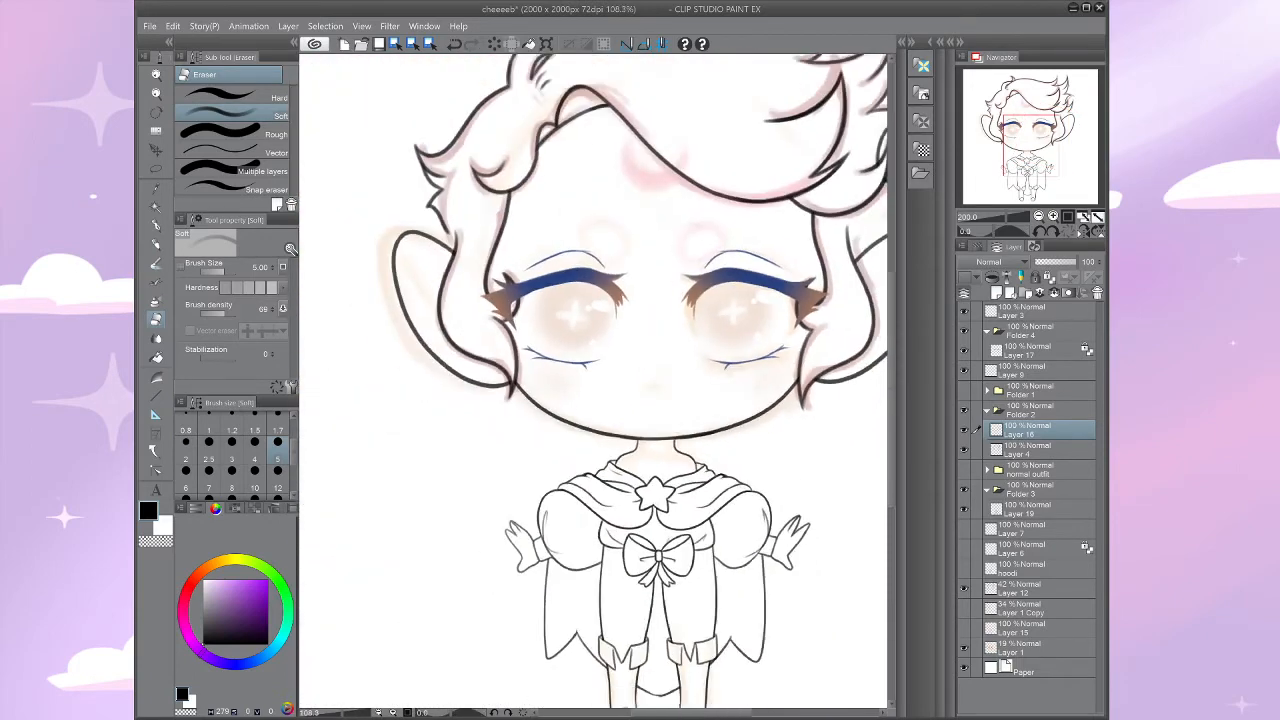
Step: Draw a small pointed hair tuft on Layer 4 between the side hair and the top of the ear on the left
{"action": "left_click_drag", "start_coordinate": [490, 240], "coordinate": [485, 352]}
{"action": "scroll", "coordinate": [485, 352], "scroll_direction": "up", "scroll_amount": 3}
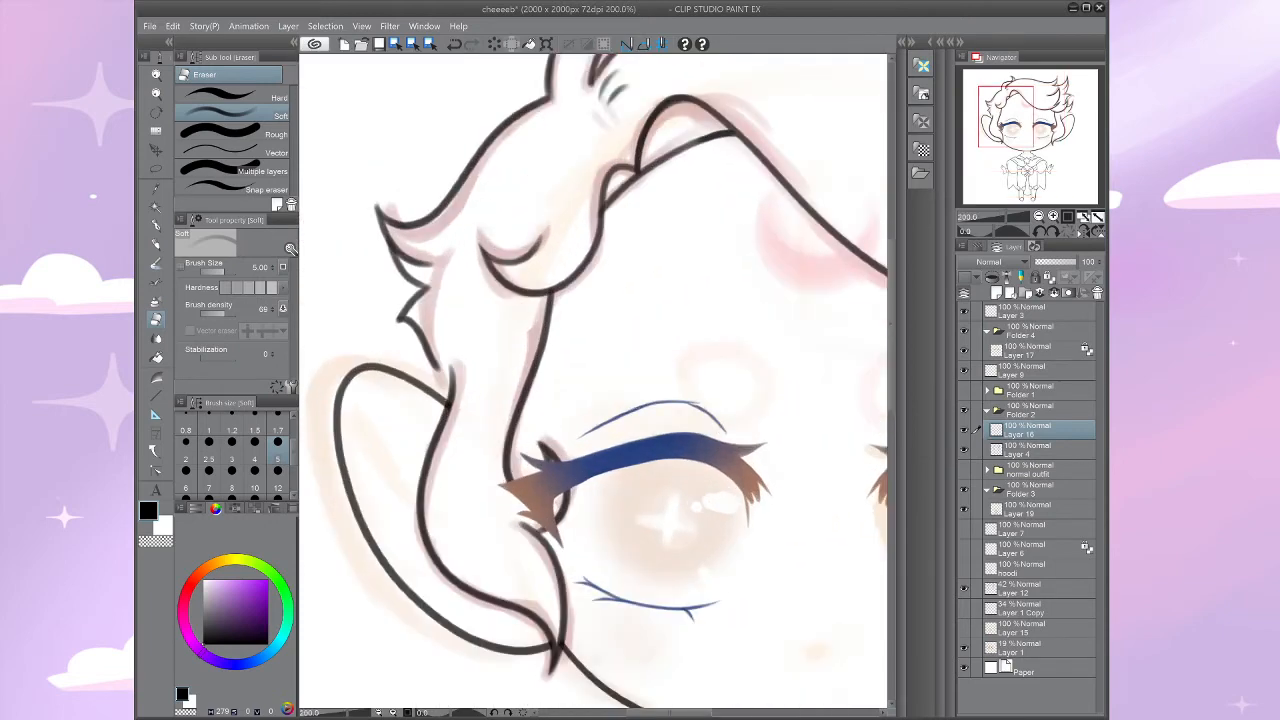
{"action": "left_click", "coordinate": [1040, 449]}
{"action": "key", "text": "b"}
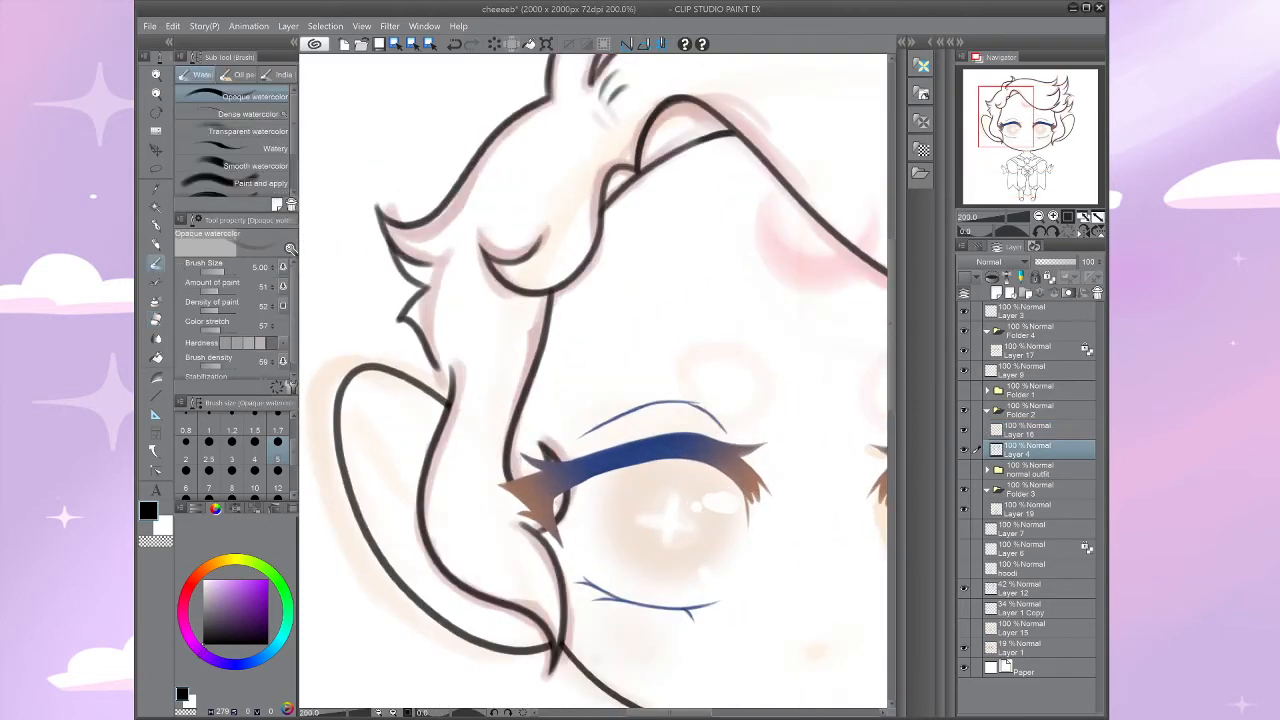
{"action": "mouse_move", "coordinate": [431, 349]}
{"action": "left_mouse_down"}
{"action": "mouse_move", "coordinate": [446, 396]}
{"action": "mouse_move", "coordinate": [410, 362]}
{"action": "mouse_move", "coordinate": [437, 392]}
{"action": "left_mouse_up"}
{"action": "key", "text": "ctrl+z"}
{"action": "key", "text": "e"}
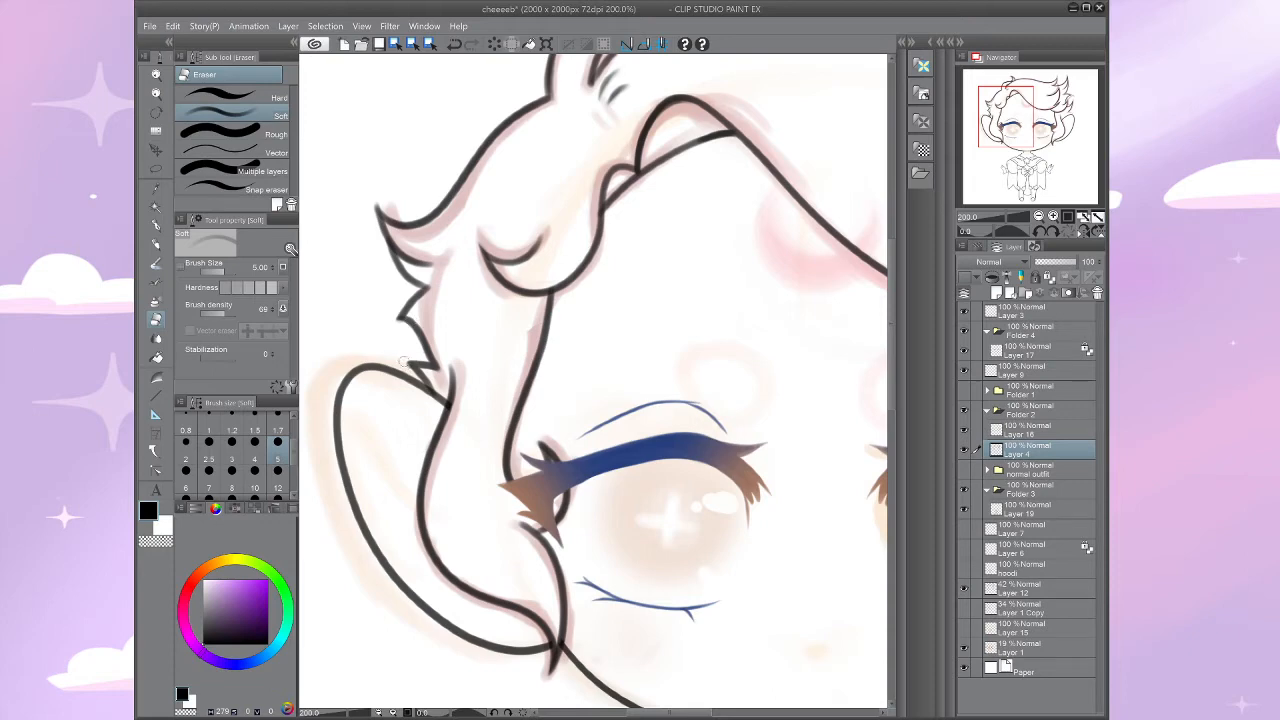
Step: Ink the short hair strand linking the side curls to the top of the ear on the right, redrawing its first stroke
{"action": "left_click_drag", "start_coordinate": [384, 328], "coordinate": [322, 615]}
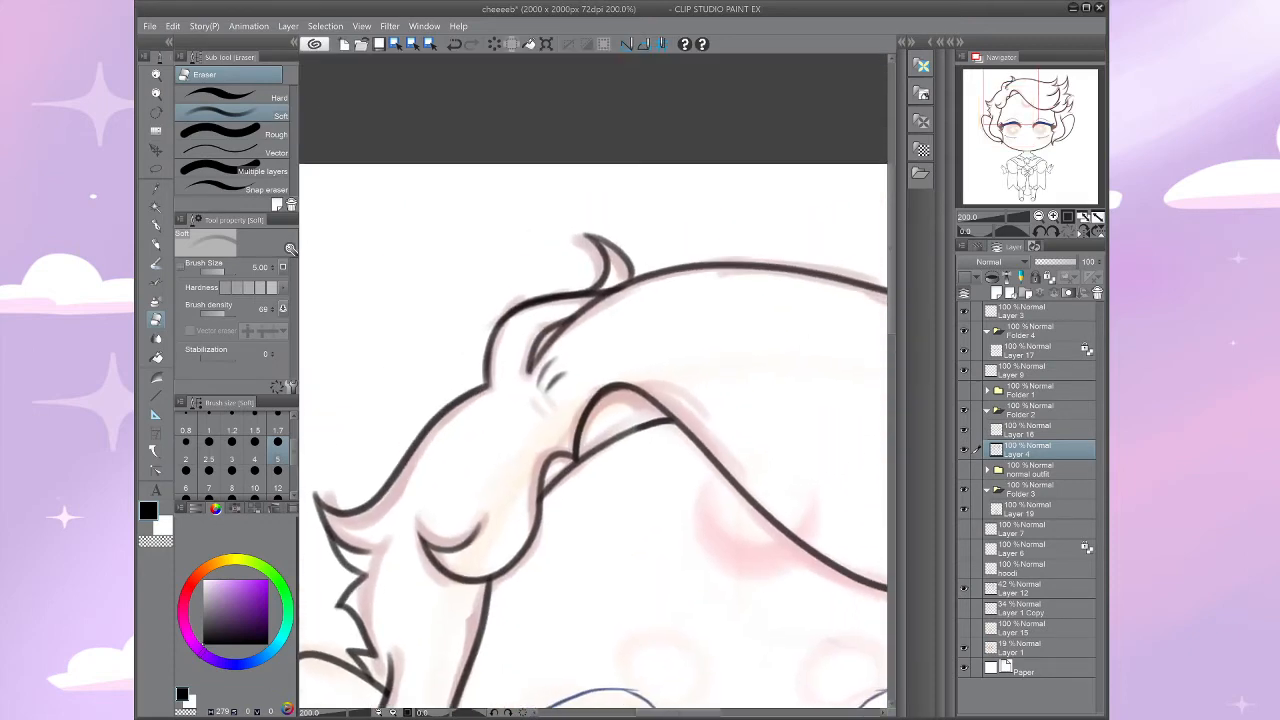
{"action": "scroll", "coordinate": [593, 435], "scroll_direction": "down", "scroll_amount": 10}
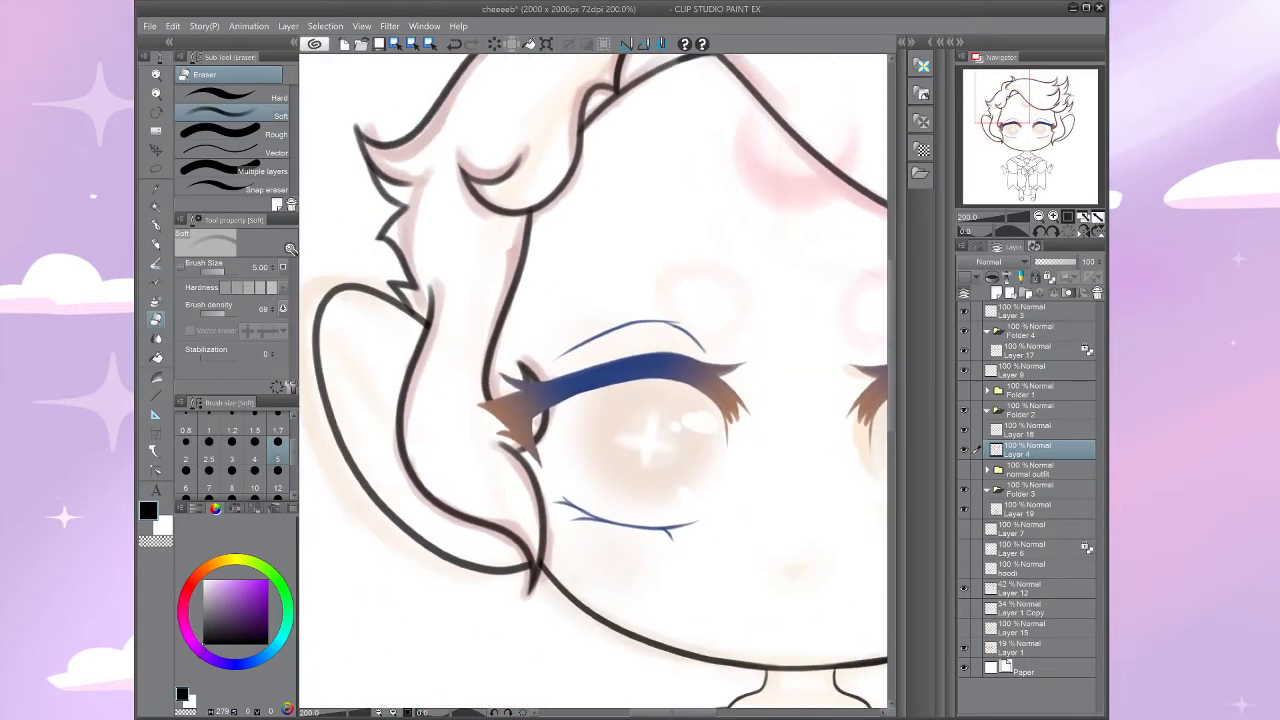
{"action": "scroll", "coordinate": [593, 385], "scroll_direction": "right", "scroll_amount": 5}
{"action": "scroll", "coordinate": [593, 385], "scroll_direction": "up", "scroll_amount": 6}
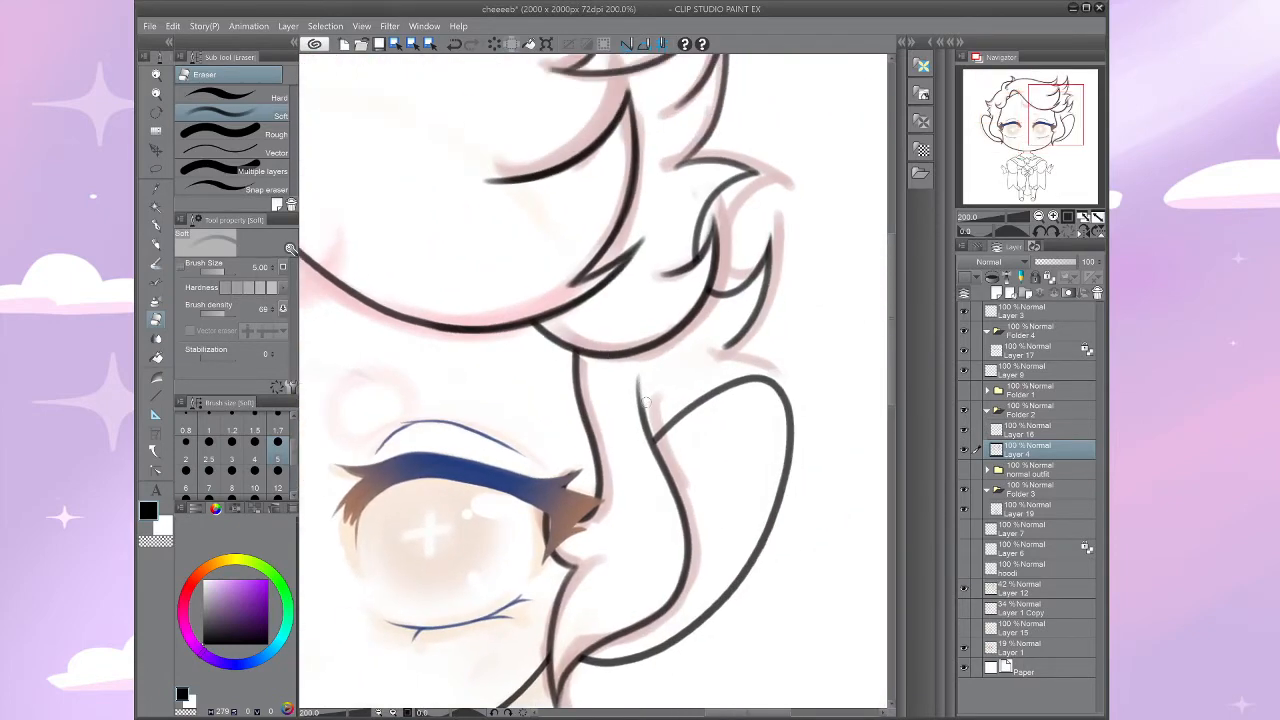
{"action": "scroll", "coordinate": [640, 388], "scroll_direction": "right", "scroll_amount": 5}
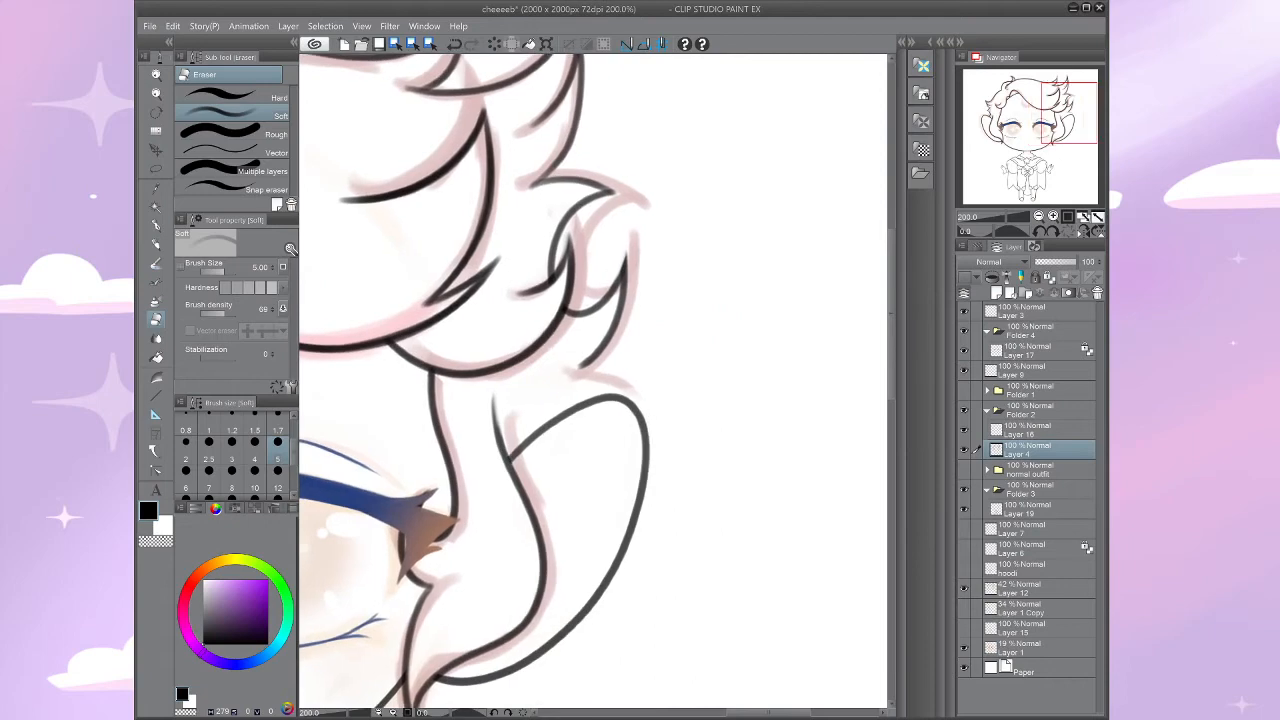
{"action": "key", "text": "b"}
{"action": "left_click_drag", "start_coordinate": [581, 365], "coordinate": [611, 399]}
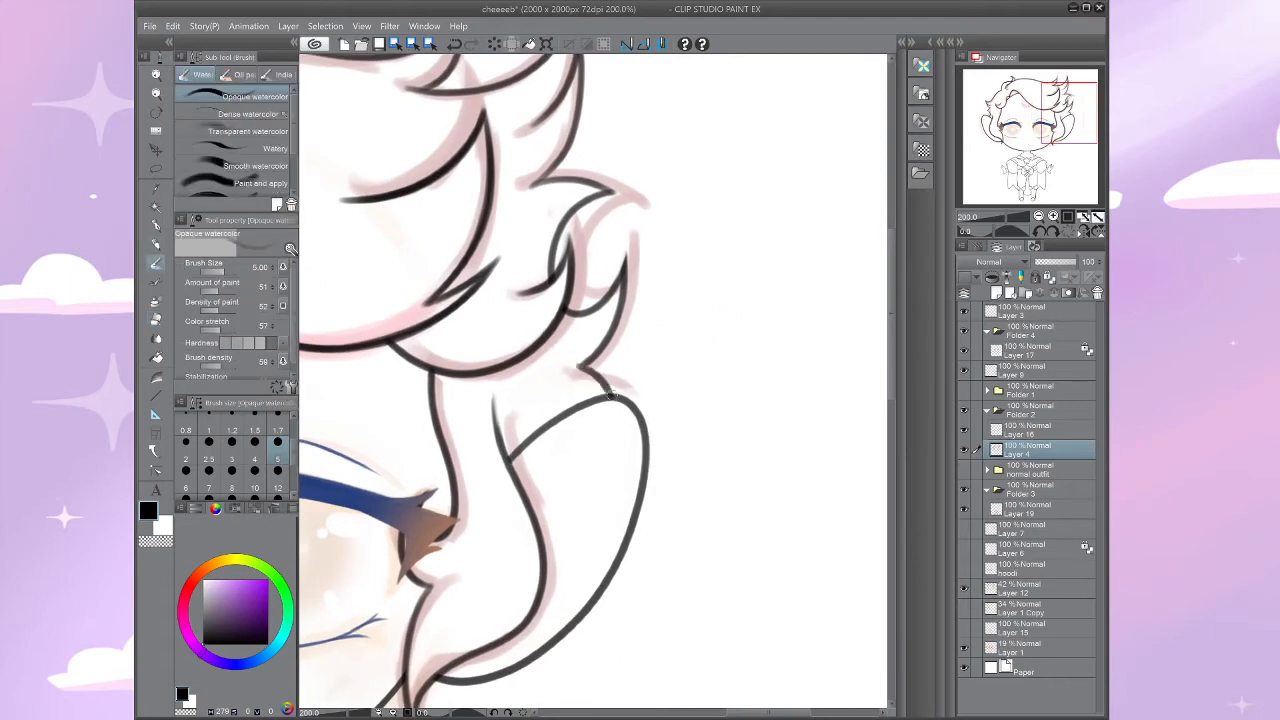
{"action": "key", "text": "ctrl+z"}
{"action": "mouse_move", "coordinate": [606, 332]}
{"action": "left_mouse_down"}
{"action": "mouse_move", "coordinate": [560, 384]}
{"action": "mouse_move", "coordinate": [587, 335]}
{"action": "left_mouse_up"}
{"action": "scroll", "coordinate": [718, 426], "scroll_direction": "down", "scroll_amount": 3}
{"action": "left_click_drag", "start_coordinate": [700, 426], "coordinate": [860, 364]}
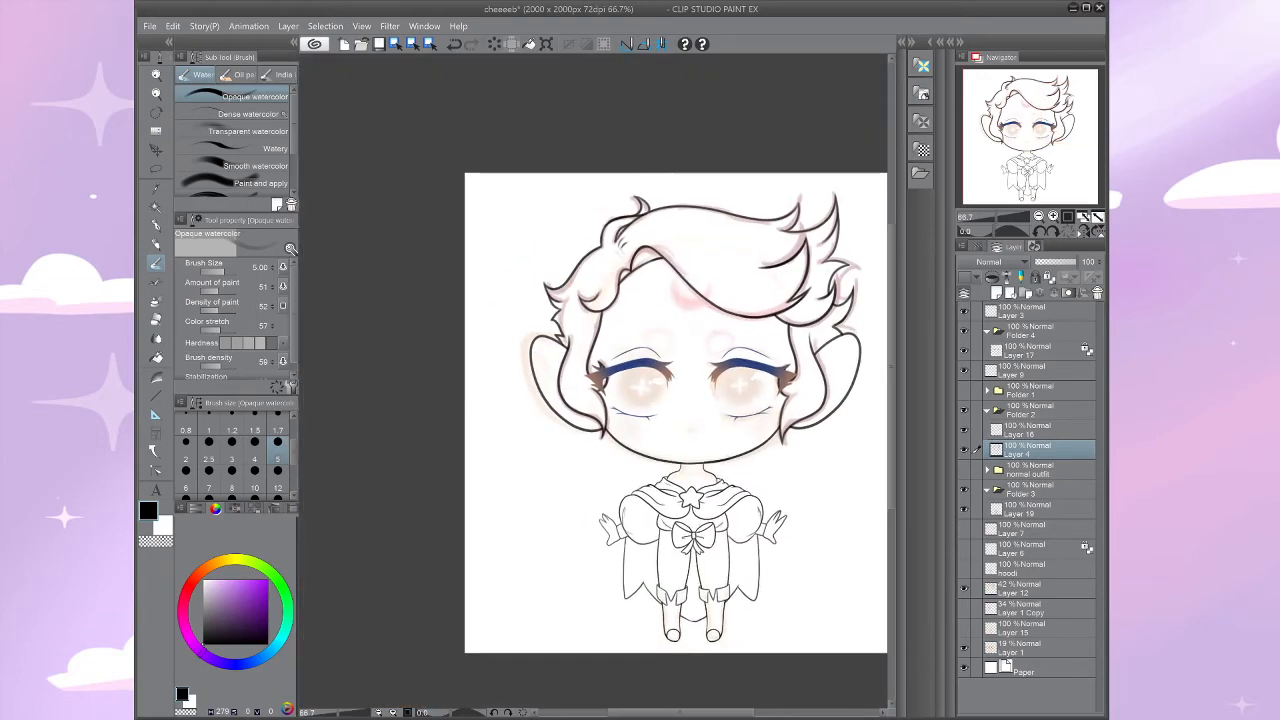
{"action": "mouse_move", "coordinate": [700, 400]}
{"action": "left_mouse_down"}
{"action": "mouse_move", "coordinate": [713, 376]}
{"action": "mouse_move", "coordinate": [705, 436]}
{"action": "mouse_move", "coordinate": [678, 413]}
{"action": "left_mouse_up"}
{"action": "scroll", "coordinate": [769, 452], "scroll_direction": "up", "scroll_amount": 3}
{"action": "scroll", "coordinate": [696, 433], "scroll_direction": "down", "scroll_amount": 2}
Step: Draw two small curved hair tufts on Layer 16 beneath the jawline, to the right of the neck
{"action": "left_click", "coordinate": [1042, 430]}
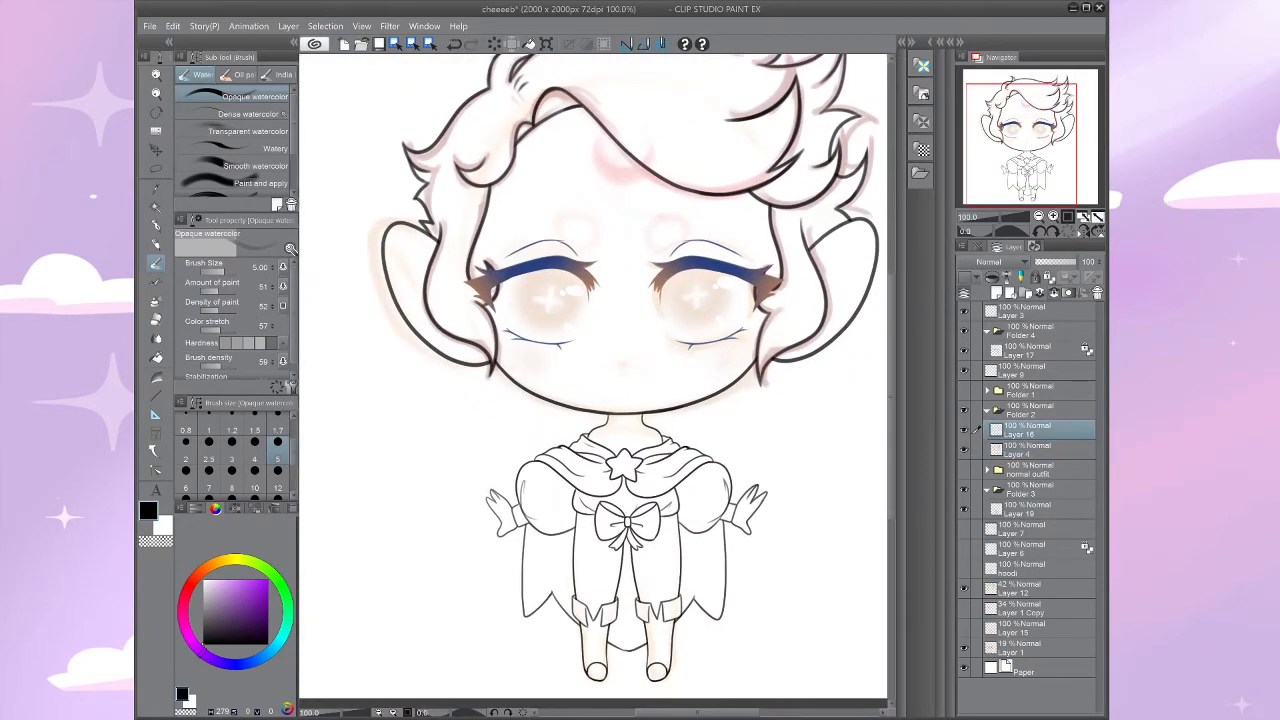
{"action": "key", "text": "ctrl+e"}
{"action": "key", "text": "ctrl+z"}
{"action": "scroll", "coordinate": [742, 486], "scroll_direction": "up", "scroll_amount": 2}
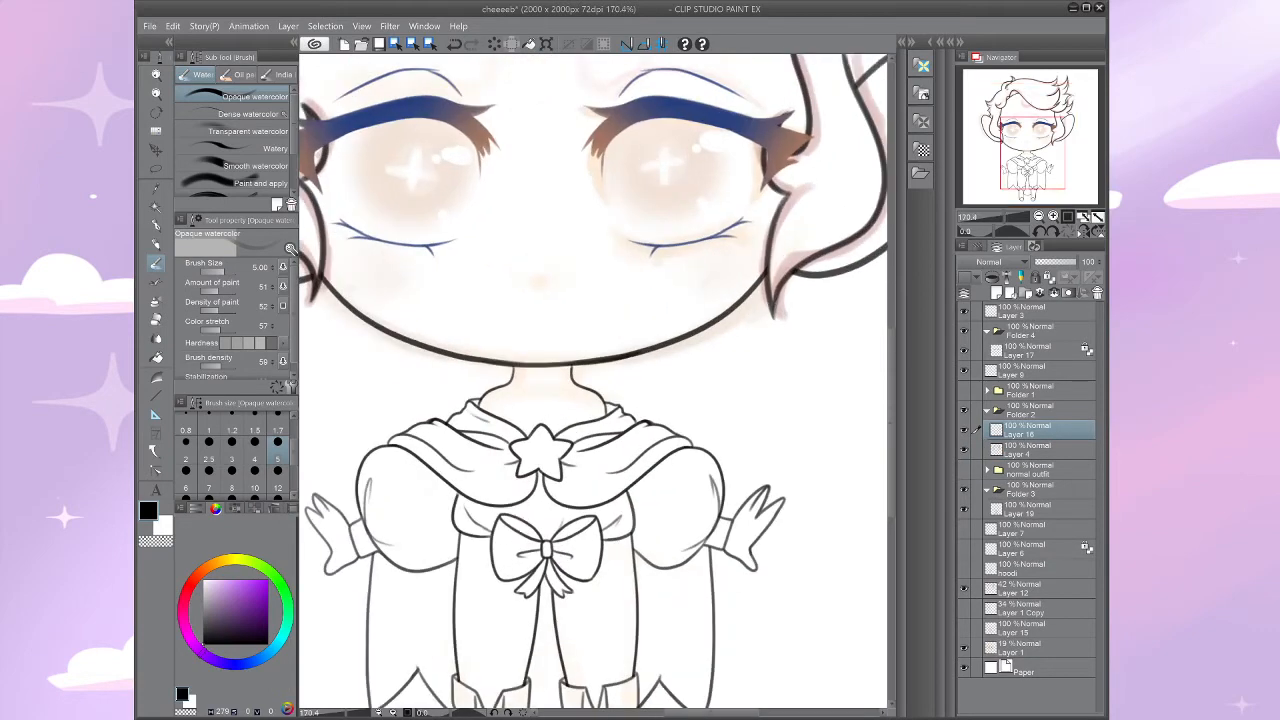
{"action": "scroll", "coordinate": [694, 322], "scroll_direction": "up", "scroll_amount": 3}
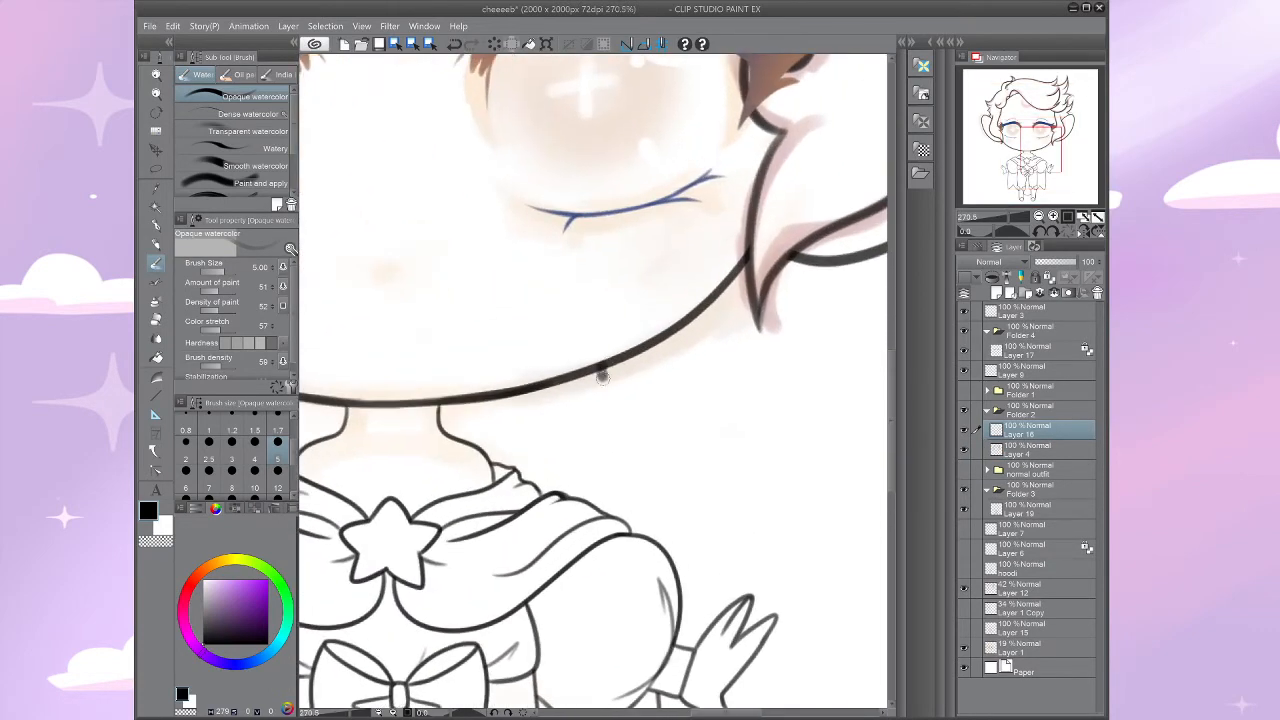
{"action": "mouse_move", "coordinate": [602, 376]}
{"action": "left_mouse_down"}
{"action": "mouse_move", "coordinate": [625, 397]}
{"action": "mouse_move", "coordinate": [532, 408]}
{"action": "left_mouse_up"}
{"action": "scroll", "coordinate": [545, 400], "scroll_direction": "down", "scroll_amount": 2}
{"action": "scroll", "coordinate": [500, 300], "scroll_direction": "up", "scroll_amount": 2}
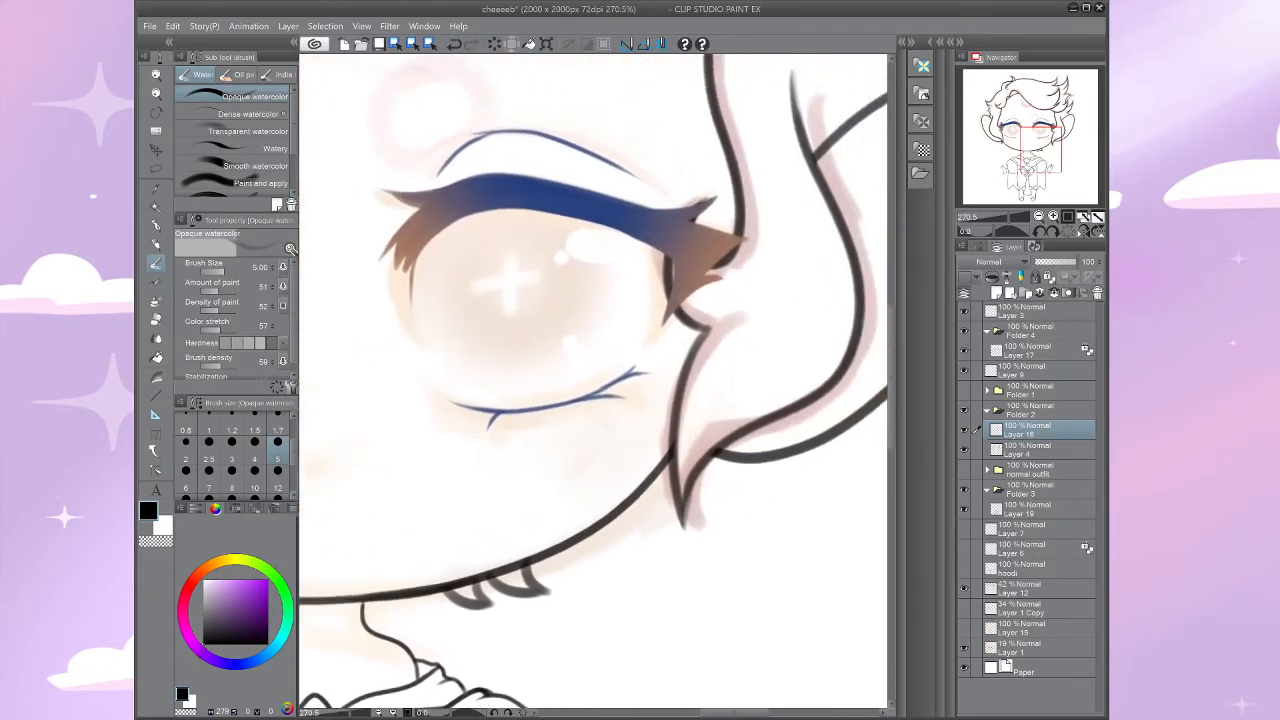
Step: Draw two matching curved hair tufts beneath the jawline to the left of the neck, undoing and redrawing imperfect strokes
{"action": "scroll", "coordinate": [505, 283], "scroll_direction": "down", "scroll_amount": 2}
{"action": "scroll", "coordinate": [560, 400], "scroll_direction": "up", "scroll_amount": 2}
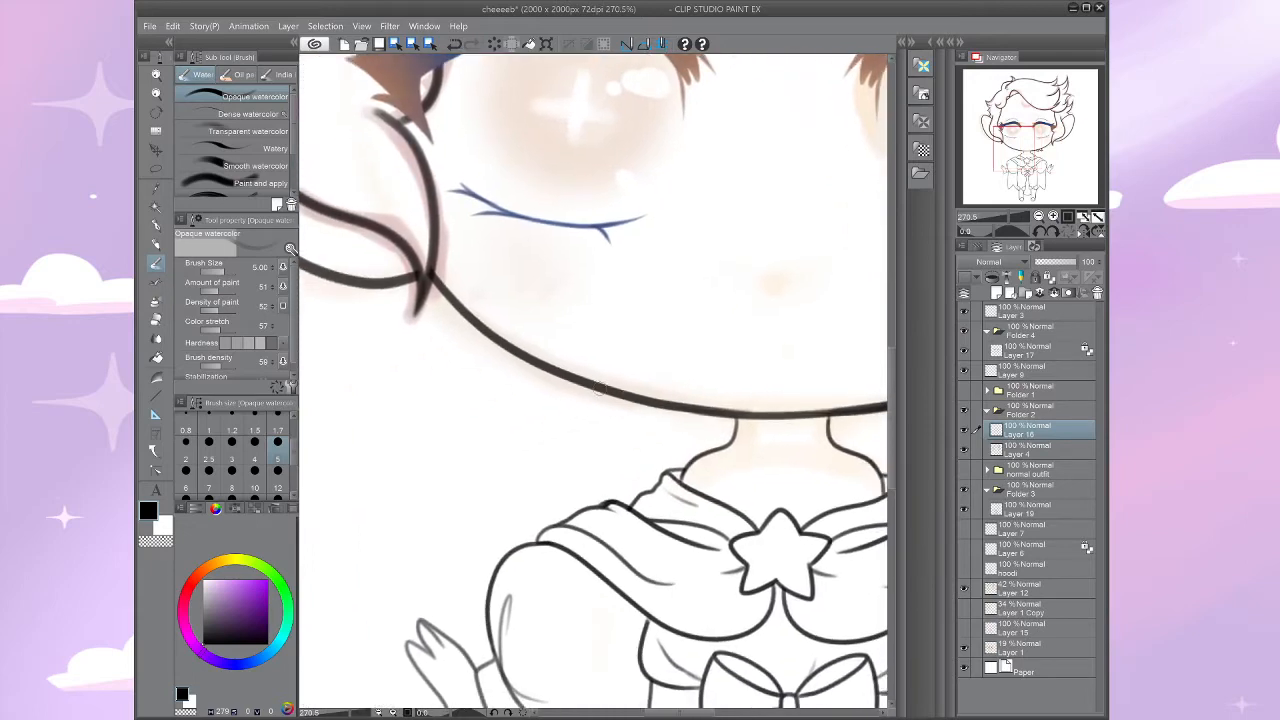
{"action": "mouse_move", "coordinate": [588, 385]}
{"action": "left_mouse_down"}
{"action": "mouse_move", "coordinate": [587, 418]}
{"action": "mouse_move", "coordinate": [575, 414]}
{"action": "mouse_move", "coordinate": [610, 419]}
{"action": "mouse_move", "coordinate": [575, 415]}
{"action": "mouse_move", "coordinate": [616, 414]}
{"action": "mouse_move", "coordinate": [568, 420]}
{"action": "left_mouse_up"}
{"action": "key", "text": "ctrl+z"}
{"action": "key", "text": "ctrl+z"}
{"action": "key", "text": "ctrl+z"}
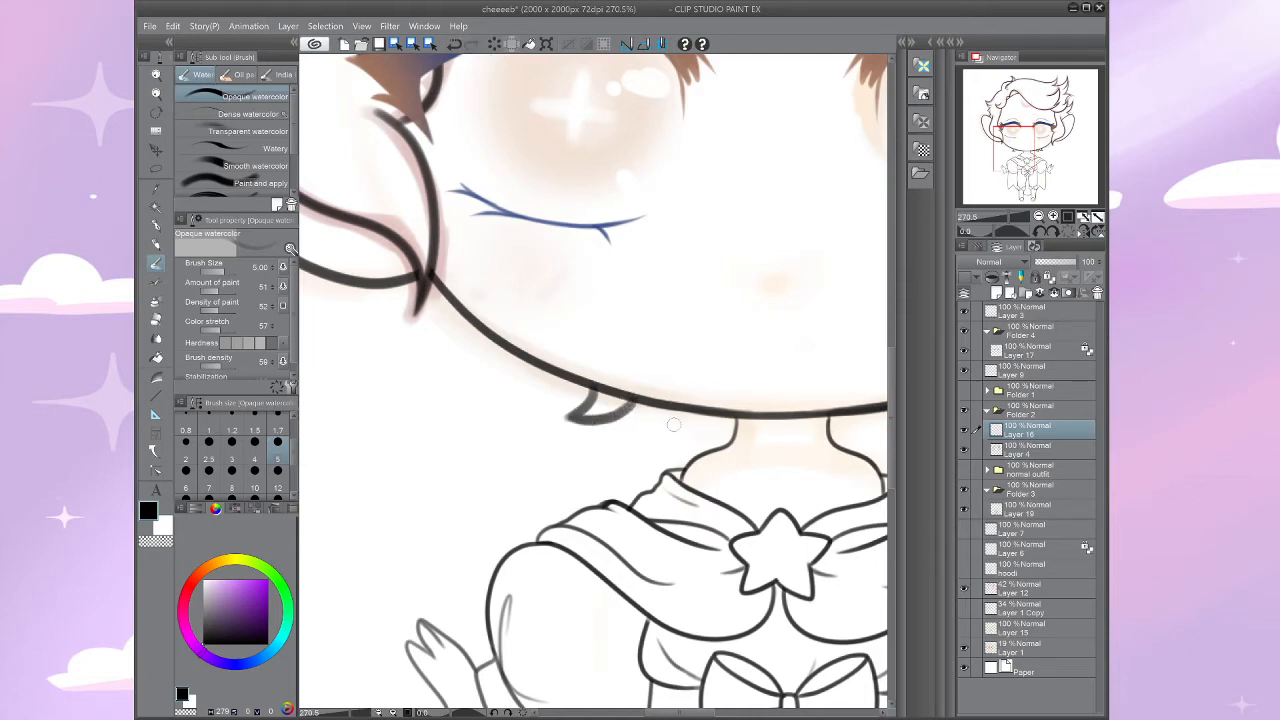
{"action": "mouse_move", "coordinate": [664, 403]}
{"action": "left_mouse_down"}
{"action": "mouse_move", "coordinate": [640, 432]}
{"action": "mouse_move", "coordinate": [682, 432]}
{"action": "mouse_move", "coordinate": [640, 442]}
{"action": "left_mouse_up"}
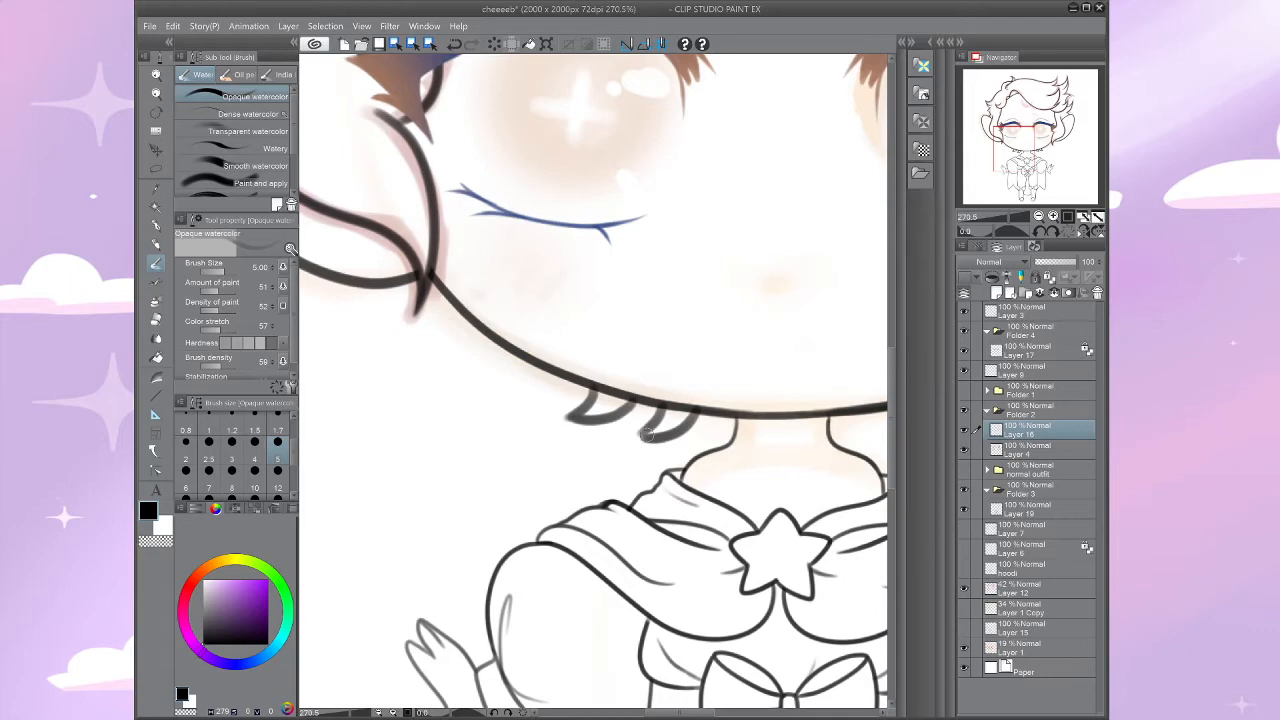
{"action": "key", "text": "ctrl+minus"}
{"action": "left_click_drag", "start_coordinate": [543, 438], "coordinate": [745, 449]}
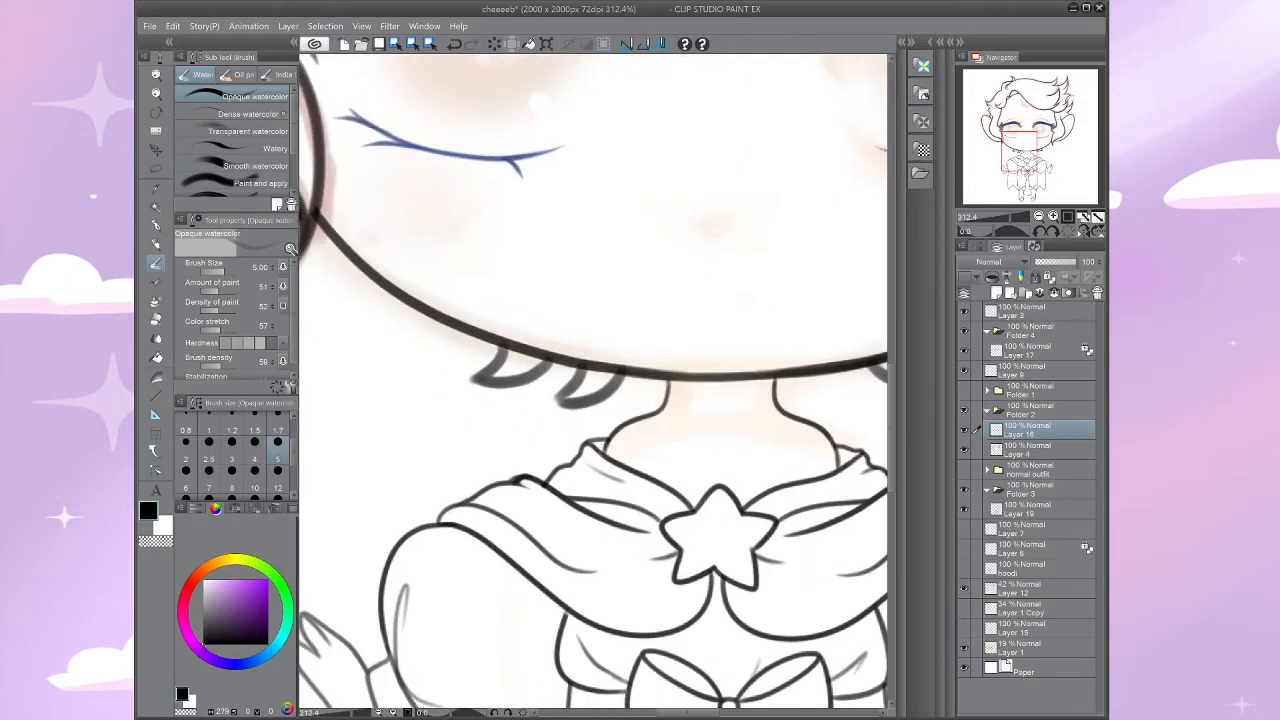
Step: Undo the last strokes and redraw the curved tuft closest to the neck on its left side
{"action": "key", "text": "ctrl+z"}
{"action": "key", "text": "ctrl+z"}
{"action": "mouse_move", "coordinate": [588, 360]}
{"action": "left_mouse_down"}
{"action": "mouse_move", "coordinate": [560, 404]}
{"action": "mouse_move", "coordinate": [645, 364]}
{"action": "mouse_move", "coordinate": [560, 334]}
{"action": "left_mouse_up"}
{"action": "scroll", "coordinate": [502, 435], "scroll_direction": "down", "scroll_amount": 4}
{"action": "left_click_drag", "start_coordinate": [560, 425], "coordinate": [663, 425]}
{"action": "scroll", "coordinate": [663, 425], "scroll_direction": "up", "scroll_amount": 2}
{"action": "scroll", "coordinate": [690, 405], "scroll_direction": "up", "scroll_amount": 2}
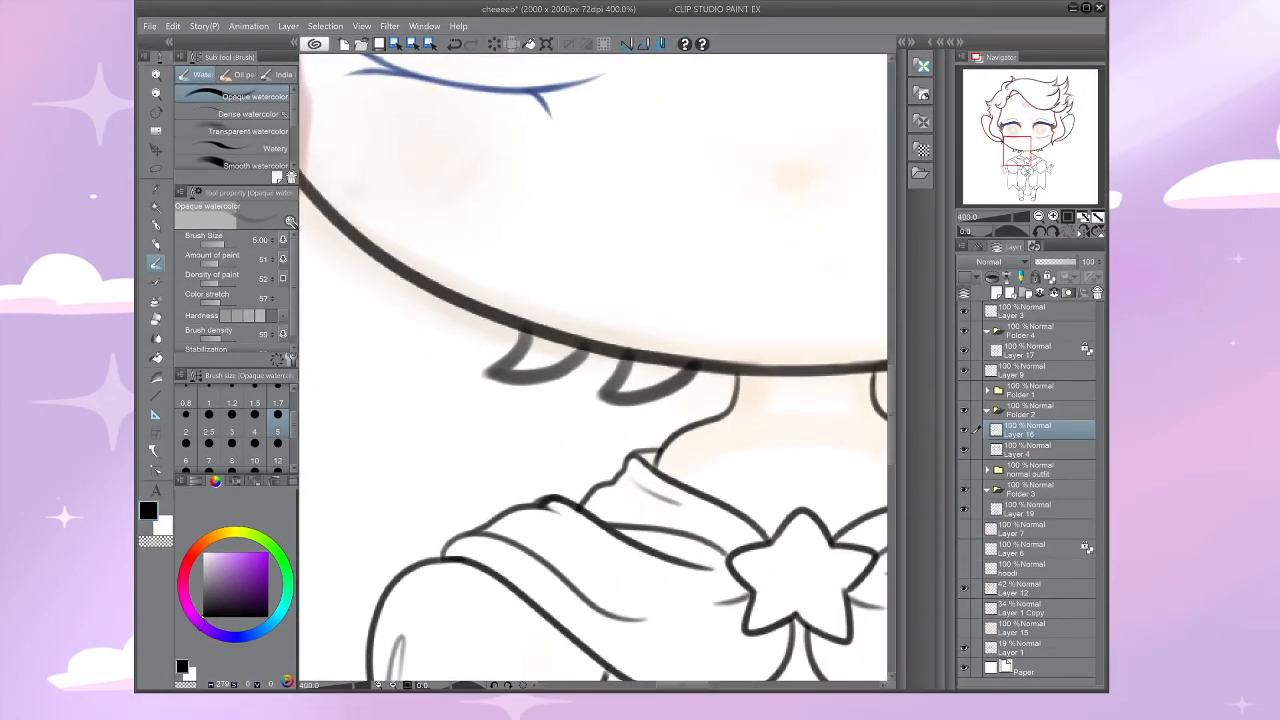
{"action": "left_click", "coordinate": [1086, 7]}
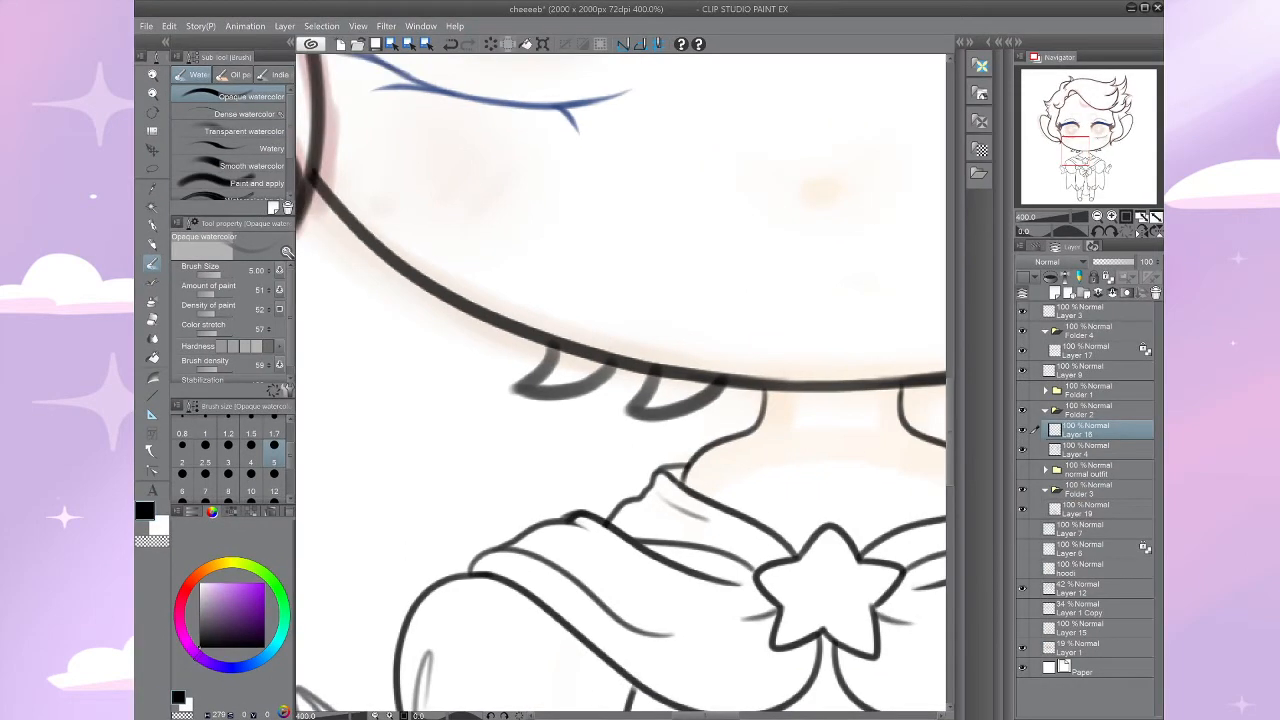
{"action": "key", "text": "ctrl+z"}
{"action": "key", "text": "ctrl+z"}
{"action": "left_click_drag", "start_coordinate": [656, 370], "coordinate": [622, 412]}
{"action": "mouse_move", "coordinate": [624, 413]}
{"action": "left_mouse_down"}
{"action": "mouse_move", "coordinate": [650, 416]}
{"action": "mouse_move", "coordinate": [723, 378]}
{"action": "mouse_move", "coordinate": [532, 316]}
{"action": "mouse_move", "coordinate": [545, 349]}
{"action": "mouse_move", "coordinate": [573, 327]}
{"action": "mouse_move", "coordinate": [541, 321]}
{"action": "left_mouse_up"}
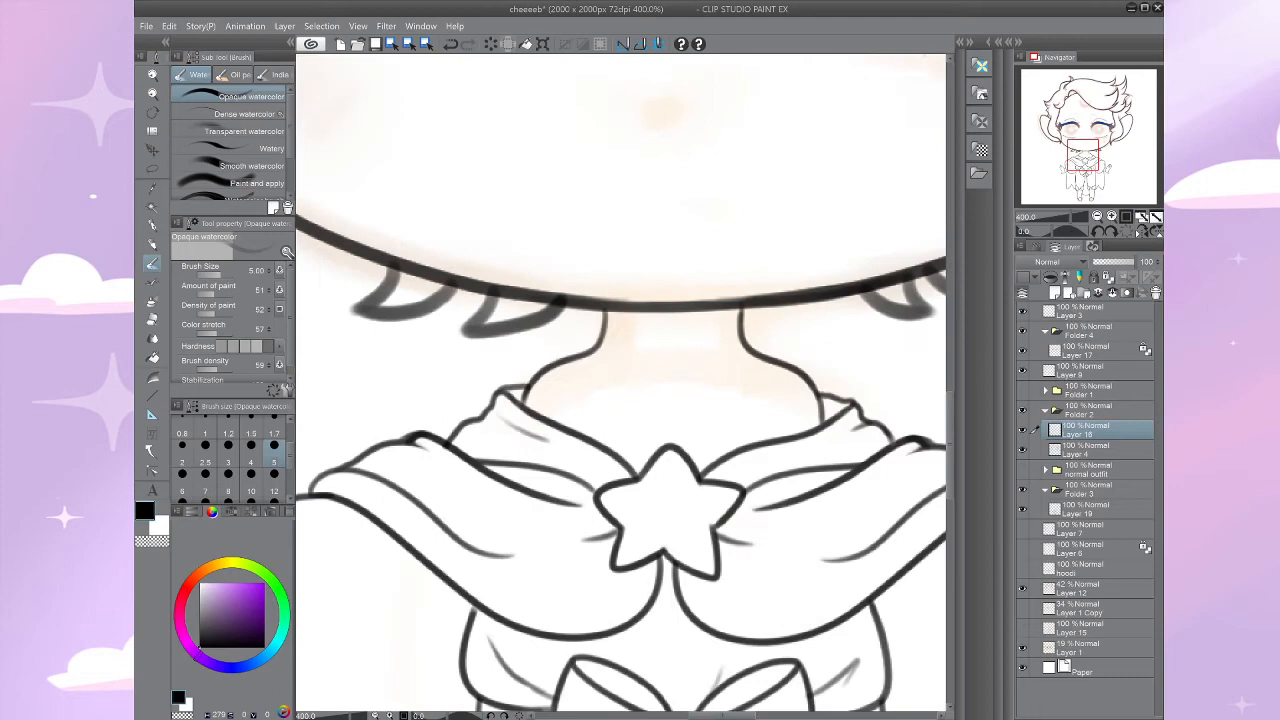
Step: Undo the last stroke of the hair tuft nearest the neck's left side and redraw it along the jawline
{"action": "left_click_drag", "start_coordinate": [746, 456], "coordinate": [713, 465]}
{"action": "scroll", "coordinate": [730, 474], "scroll_direction": "down", "scroll_amount": 5}
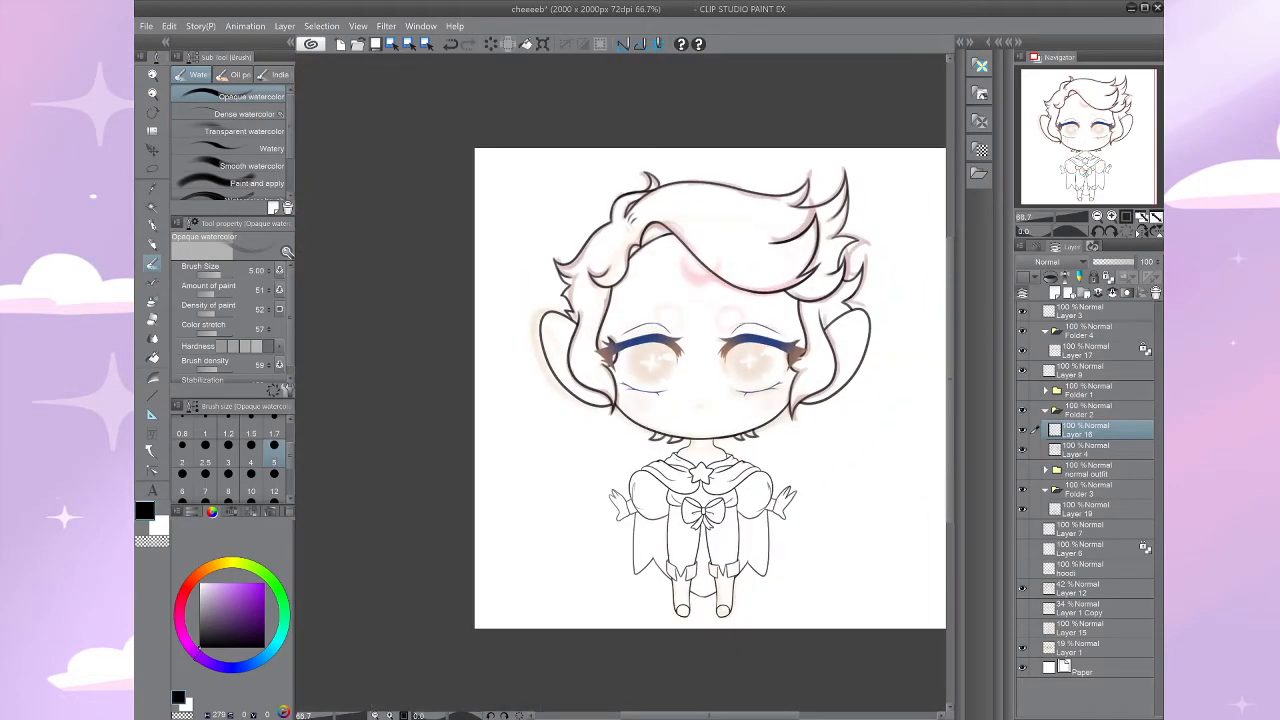
{"action": "scroll", "coordinate": [695, 456], "scroll_direction": "up", "scroll_amount": 6}
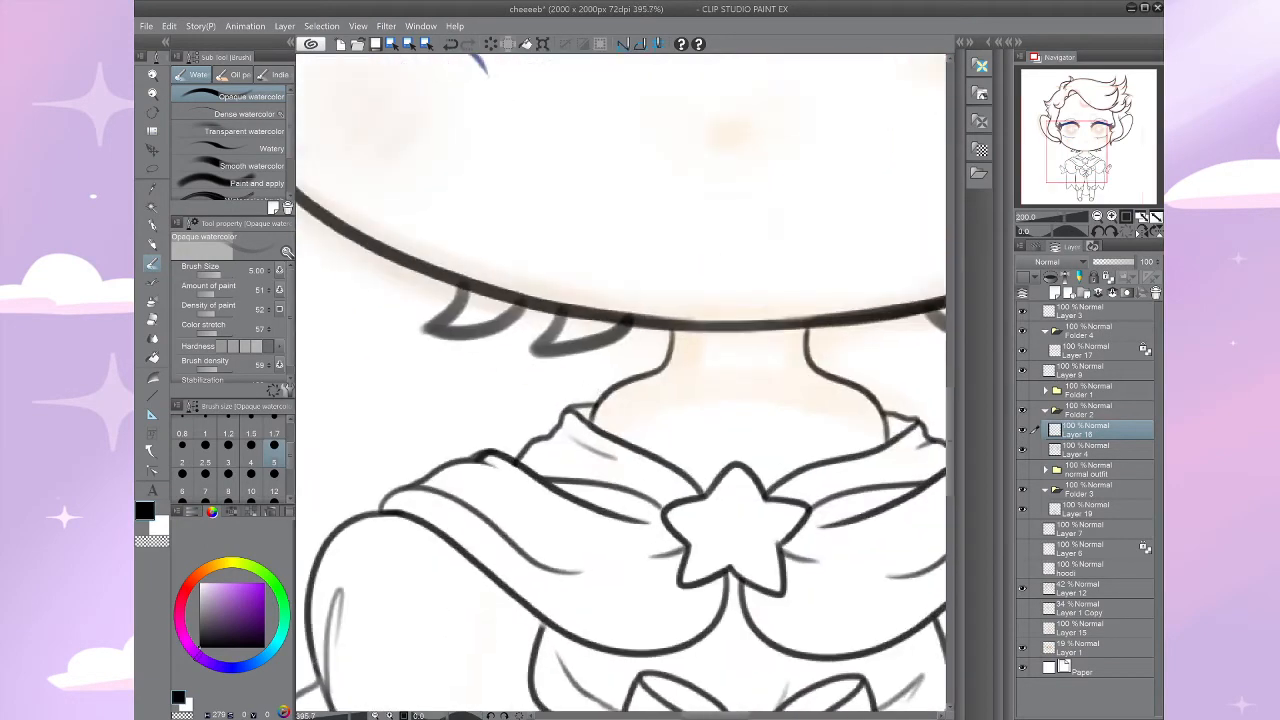
{"action": "key", "text": "ctrl+z"}
{"action": "mouse_move", "coordinate": [572, 309]}
{"action": "left_mouse_down"}
{"action": "mouse_move", "coordinate": [550, 348]}
{"action": "mouse_move", "coordinate": [615, 313]}
{"action": "left_mouse_up"}
{"action": "scroll", "coordinate": [615, 313], "scroll_direction": "down", "scroll_amount": 3}
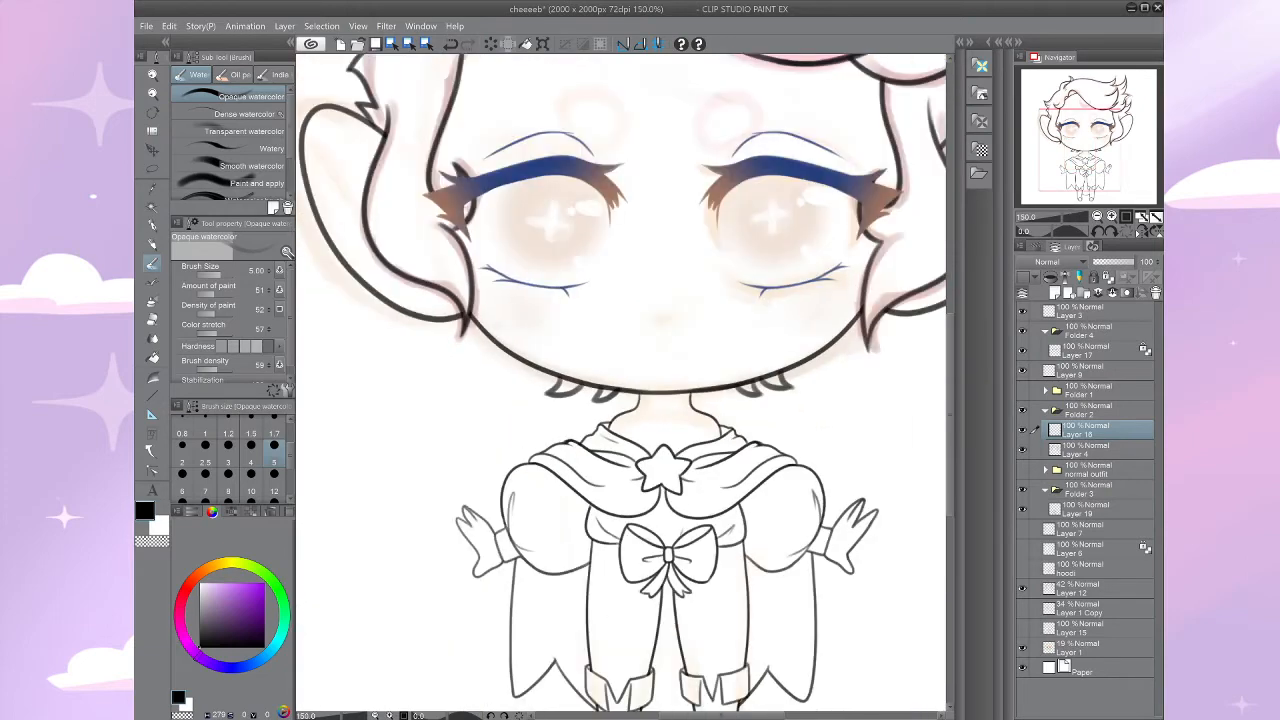
{"action": "scroll", "coordinate": [624, 386], "scroll_direction": "down", "scroll_amount": 4}
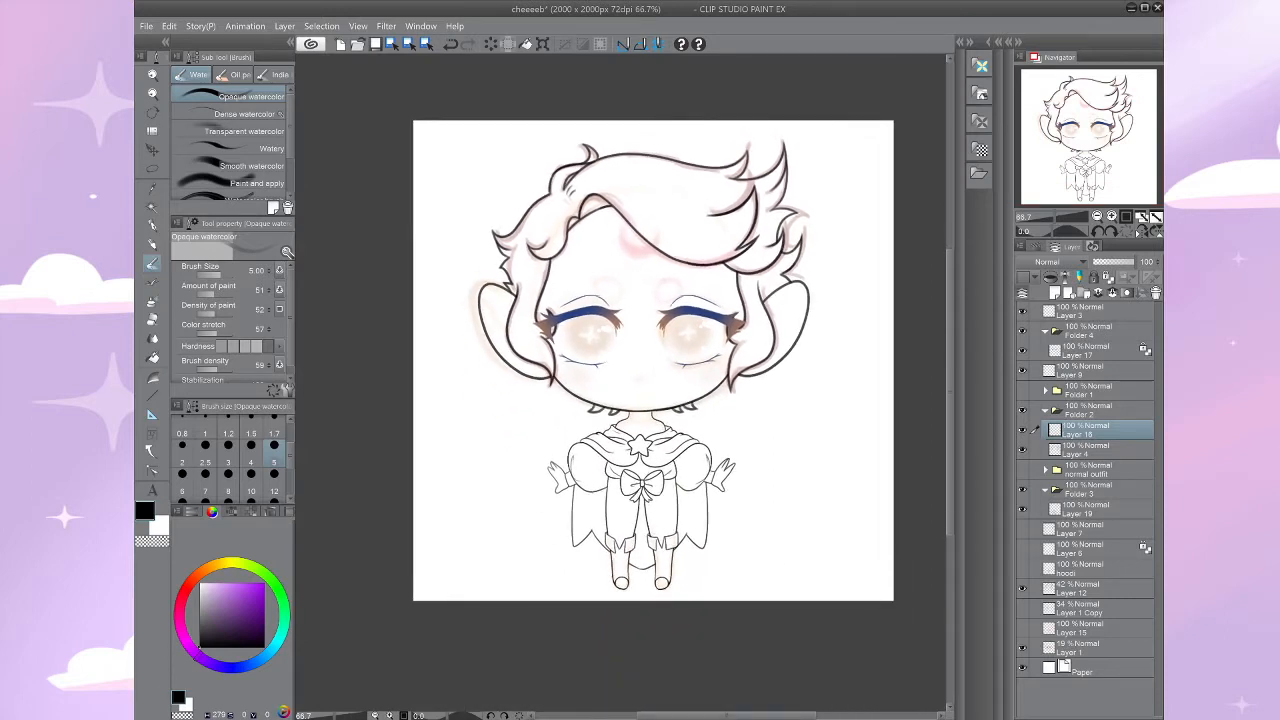
Step: Create a new layer in Folder 2 and ink a leaf-shaped eyebrow outline above the eye on the left
{"action": "mouse_move", "coordinate": [757, 560]}
{"action": "left_mouse_down"}
{"action": "mouse_move", "coordinate": [674, 524]}
{"action": "mouse_move", "coordinate": [743, 571]}
{"action": "left_mouse_up"}
{"action": "scroll", "coordinate": [674, 524], "scroll_direction": "down", "scroll_amount": 1}
{"action": "scroll", "coordinate": [620, 400], "scroll_direction": "up", "scroll_amount": 3}
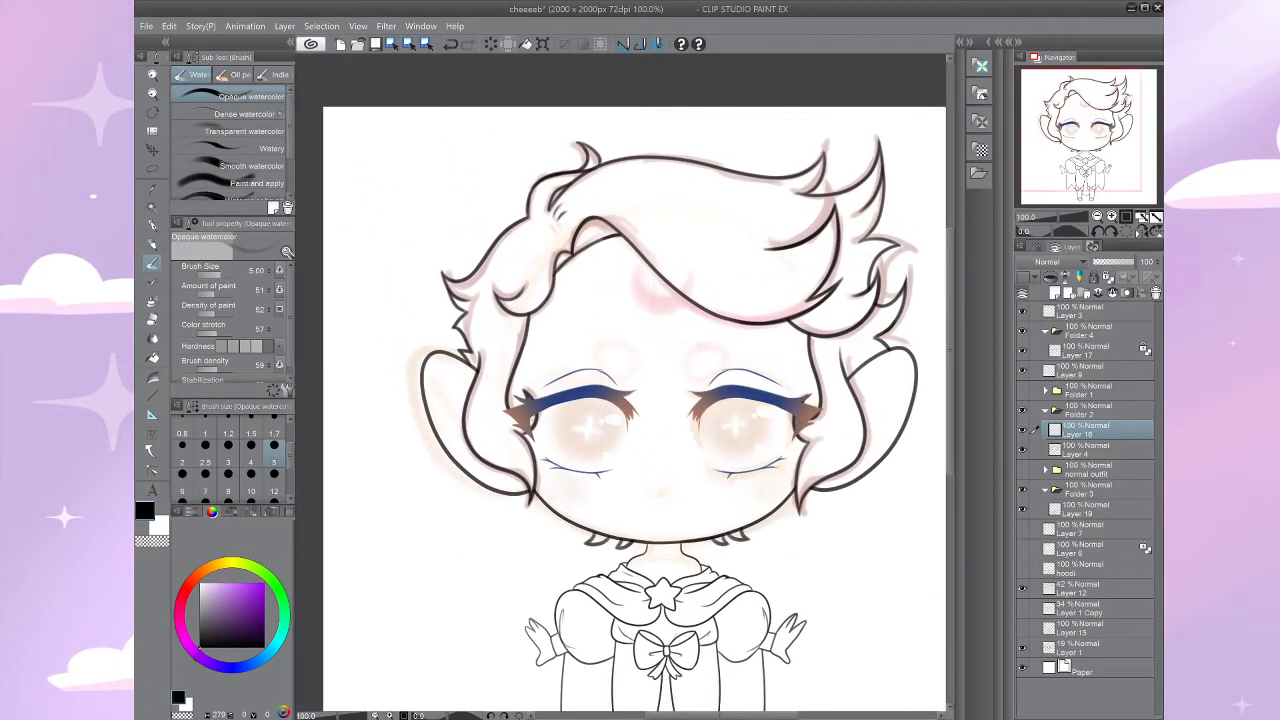
{"action": "scroll", "coordinate": [620, 370], "scroll_direction": "up", "scroll_amount": 1}
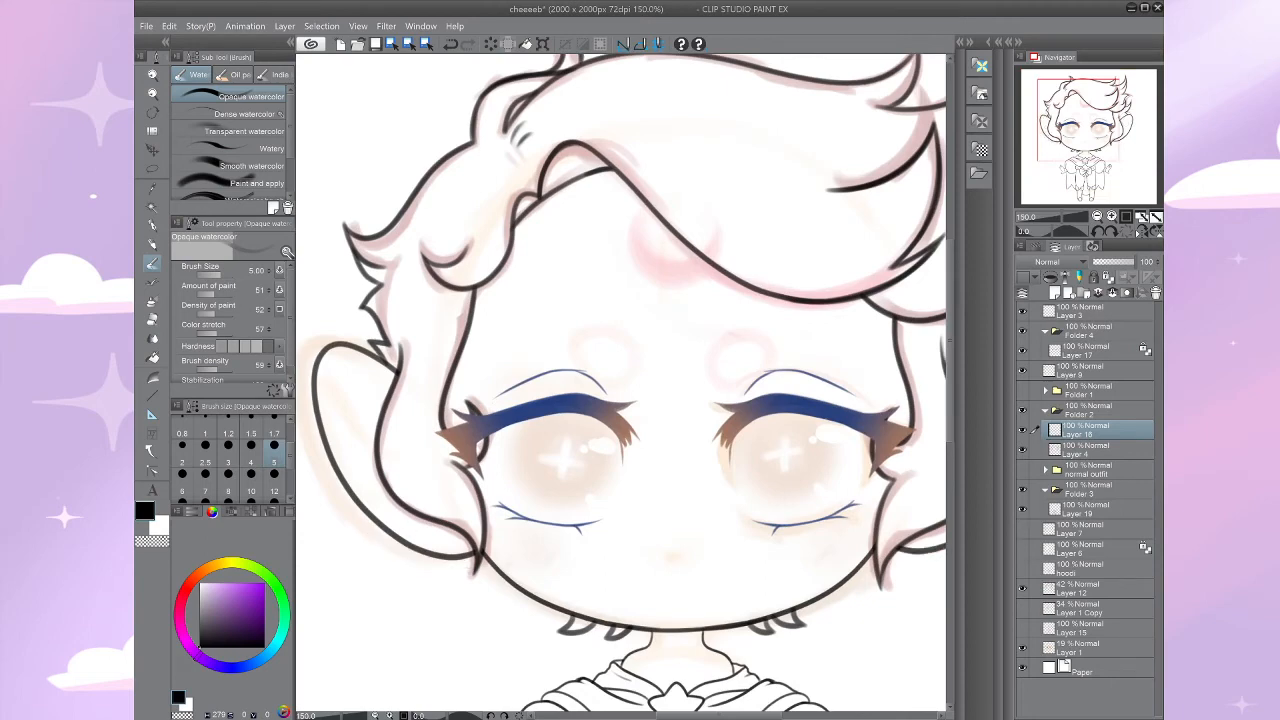
{"action": "key", "text": "ctrl+shift+n"}
{"action": "mouse_move", "coordinate": [620, 326]}
{"action": "left_mouse_down"}
{"action": "mouse_move", "coordinate": [598, 310]}
{"action": "mouse_move", "coordinate": [612, 376]}
{"action": "mouse_move", "coordinate": [620, 318]}
{"action": "left_mouse_up"}
{"action": "key", "text": "ctrl+z"}
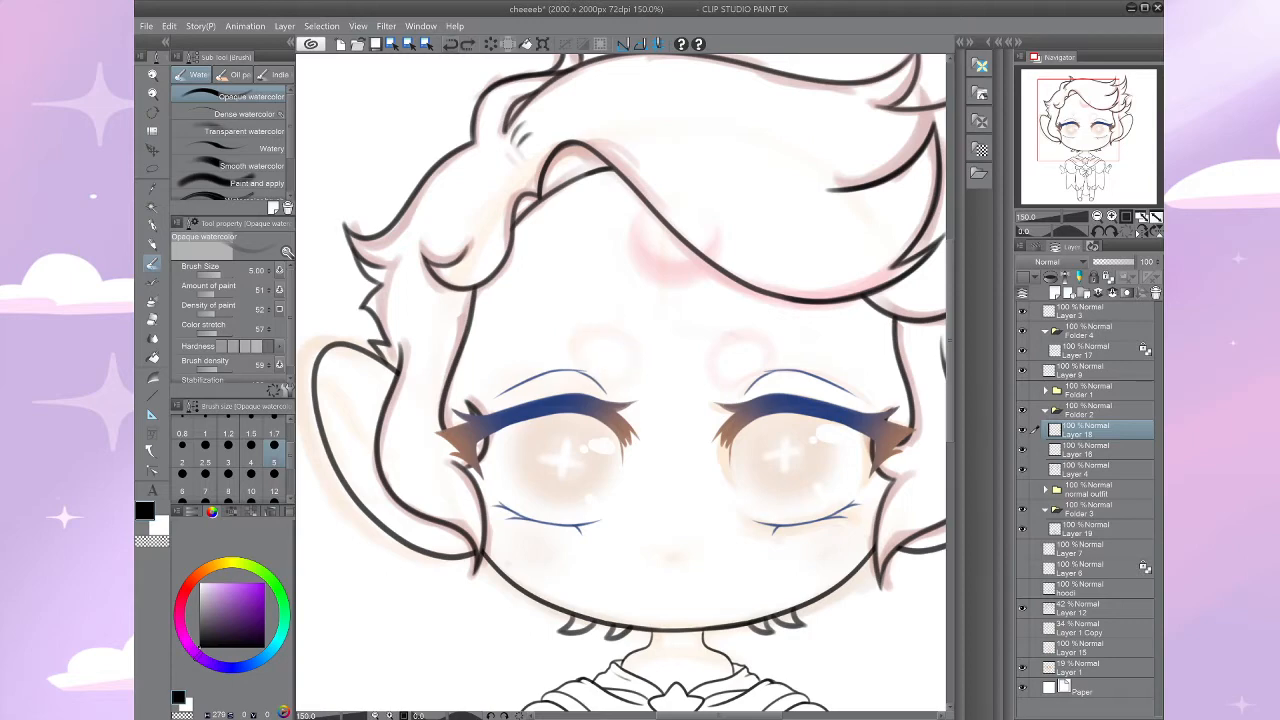
{"action": "scroll", "coordinate": [578, 356], "scroll_direction": "up", "scroll_amount": 4}
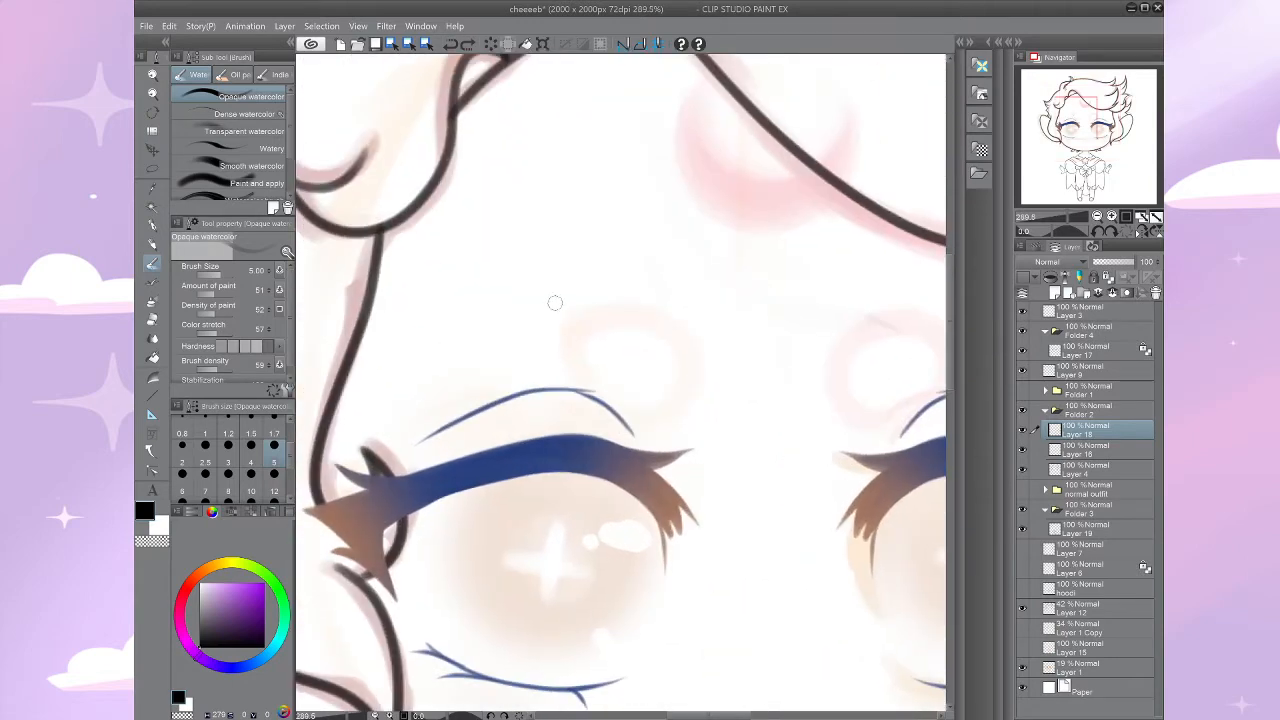
{"action": "mouse_move", "coordinate": [555, 302]}
{"action": "left_mouse_down"}
{"action": "mouse_move", "coordinate": [664, 312]}
{"action": "mouse_move", "coordinate": [700, 398]}
{"action": "left_mouse_up"}
{"action": "mouse_move", "coordinate": [580, 296]}
{"action": "left_mouse_down"}
{"action": "mouse_move", "coordinate": [557, 331]}
{"action": "mouse_move", "coordinate": [665, 402]}
{"action": "mouse_move", "coordinate": [702, 399]}
{"action": "mouse_move", "coordinate": [564, 378]}
{"action": "mouse_move", "coordinate": [456, 396]}
{"action": "left_mouse_up"}
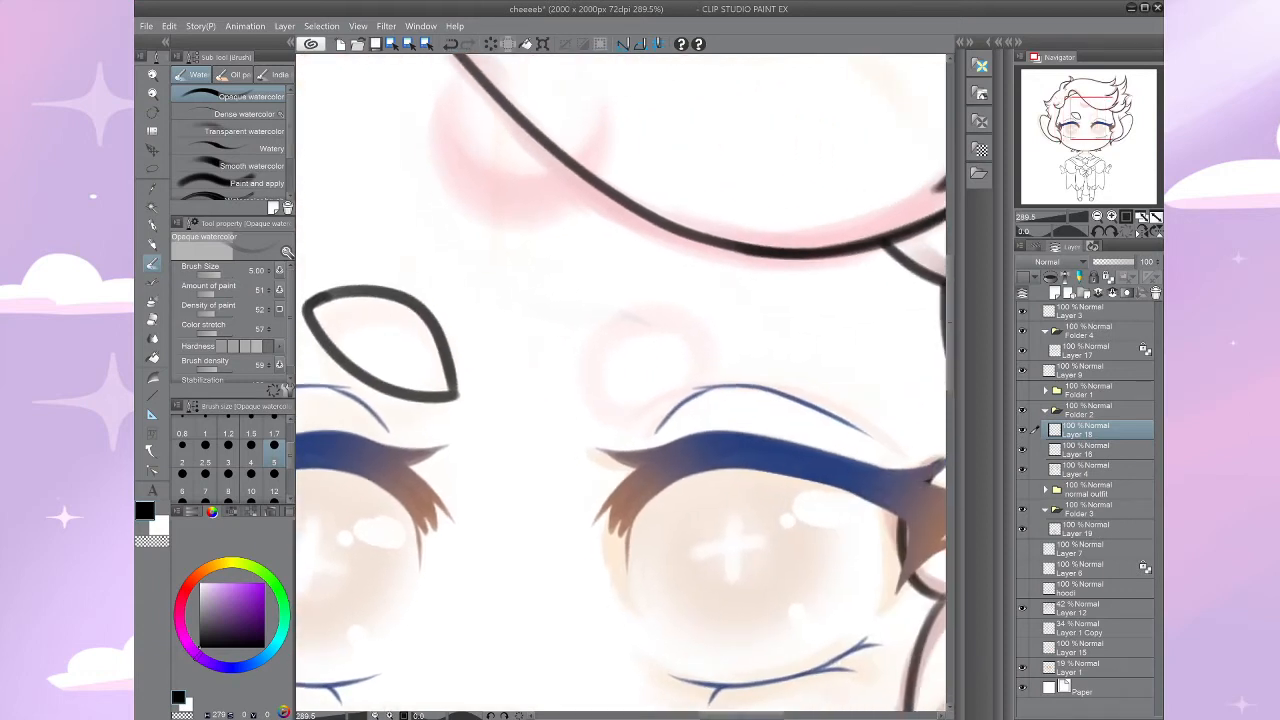
{"action": "mouse_move", "coordinate": [728, 302]}
{"action": "left_mouse_down"}
{"action": "mouse_move", "coordinate": [659, 301]}
{"action": "mouse_move", "coordinate": [614, 344]}
{"action": "mouse_move", "coordinate": [596, 383]}
{"action": "left_mouse_up"}
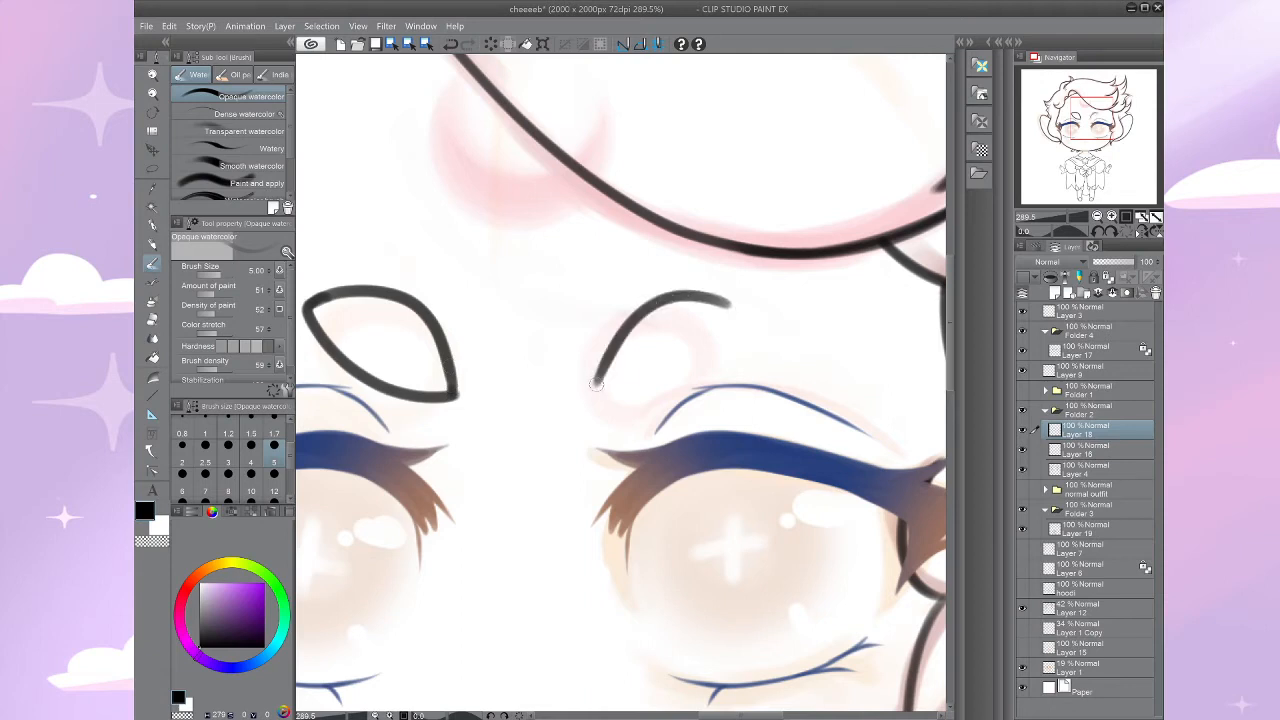
{"action": "key", "text": "ctrl+z"}
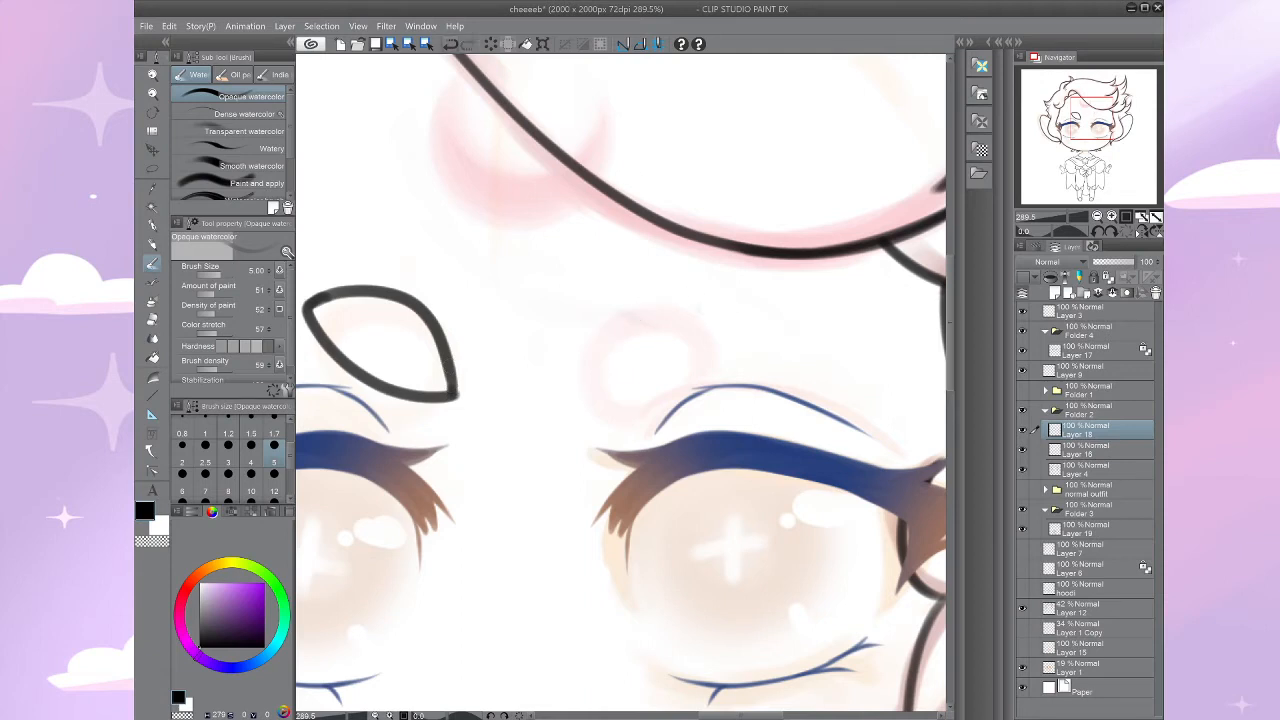
{"action": "mouse_move", "coordinate": [716, 330]}
{"action": "left_mouse_down"}
{"action": "mouse_move", "coordinate": [650, 298]}
{"action": "mouse_move", "coordinate": [586, 378]}
{"action": "mouse_move", "coordinate": [628, 400]}
{"action": "mouse_move", "coordinate": [714, 333]}
{"action": "mouse_move", "coordinate": [670, 330]}
{"action": "left_mouse_up"}
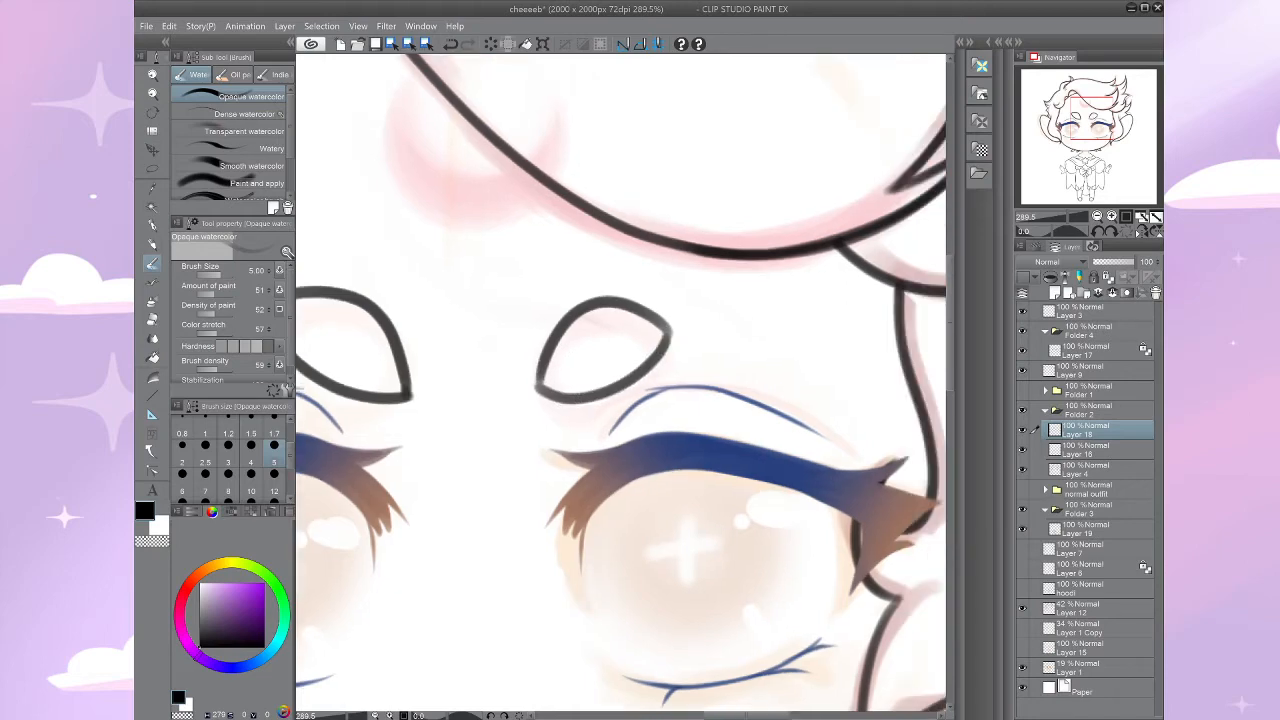
{"action": "scroll", "coordinate": [588, 297], "scroll_direction": "up", "scroll_amount": 2}
{"action": "key", "text": "e"}
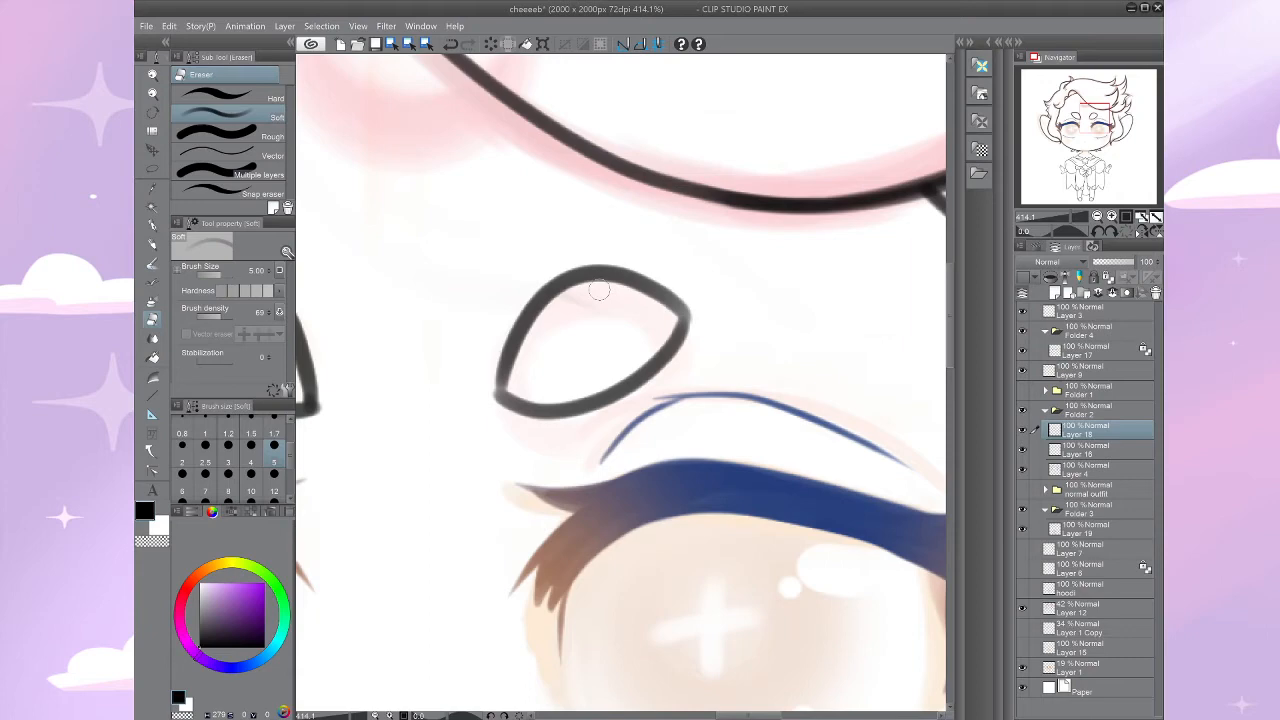
{"action": "scroll", "coordinate": [486, 403], "scroll_direction": "down", "scroll_amount": 6}
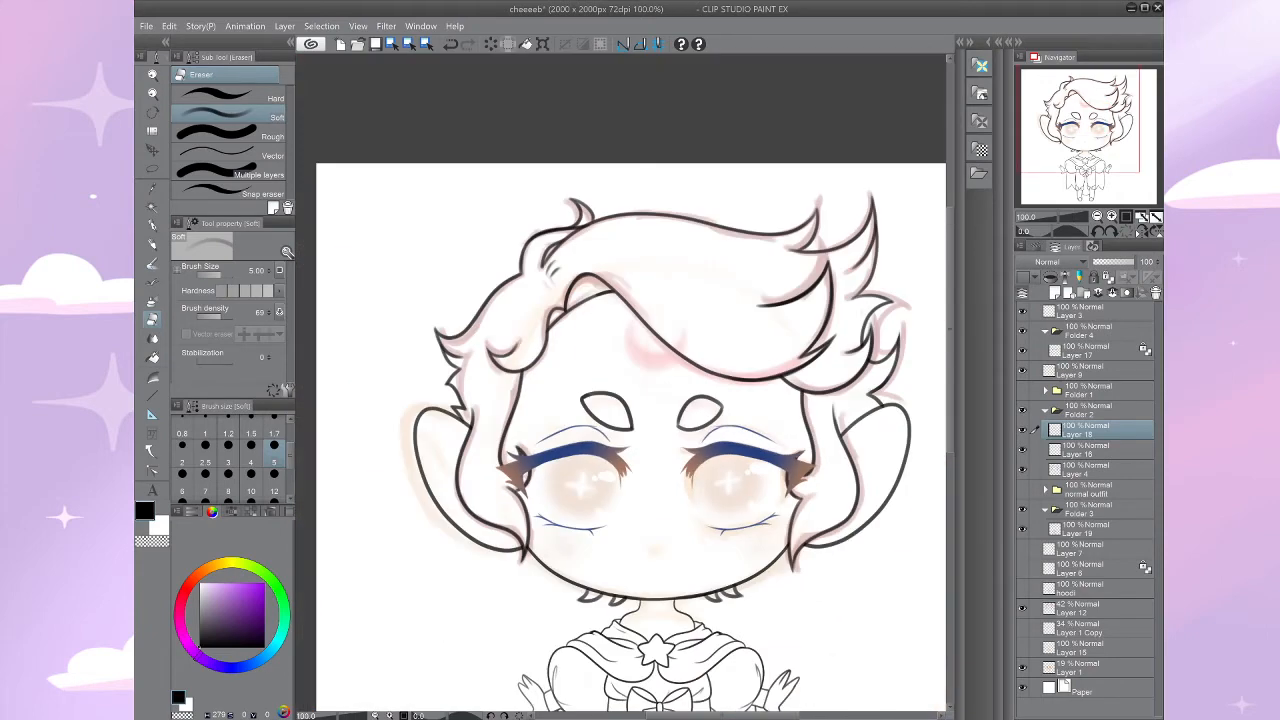
{"action": "scroll", "coordinate": [620, 386], "scroll_direction": "up", "scroll_amount": 2}
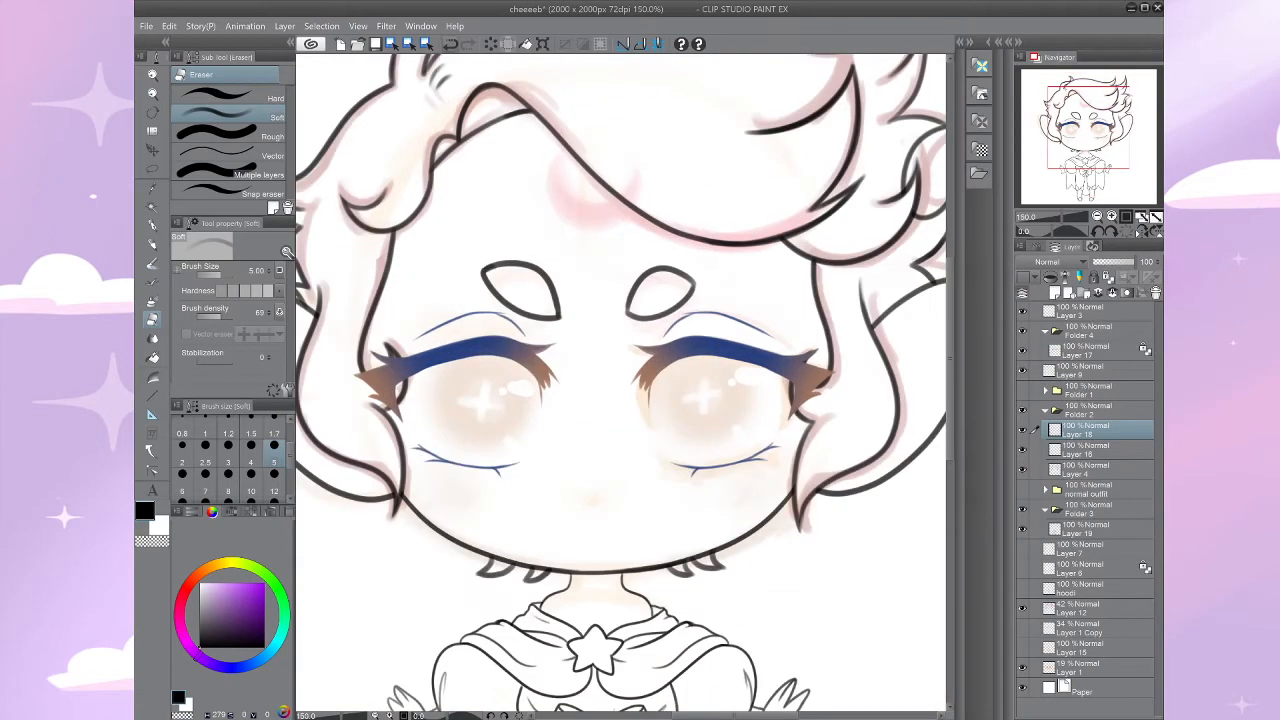
{"action": "key", "text": "ctrl+z"}
Step: Lasso the eyebrow above the eye on the left and paste a copy of it onto a new layer
{"action": "key", "text": "m"}
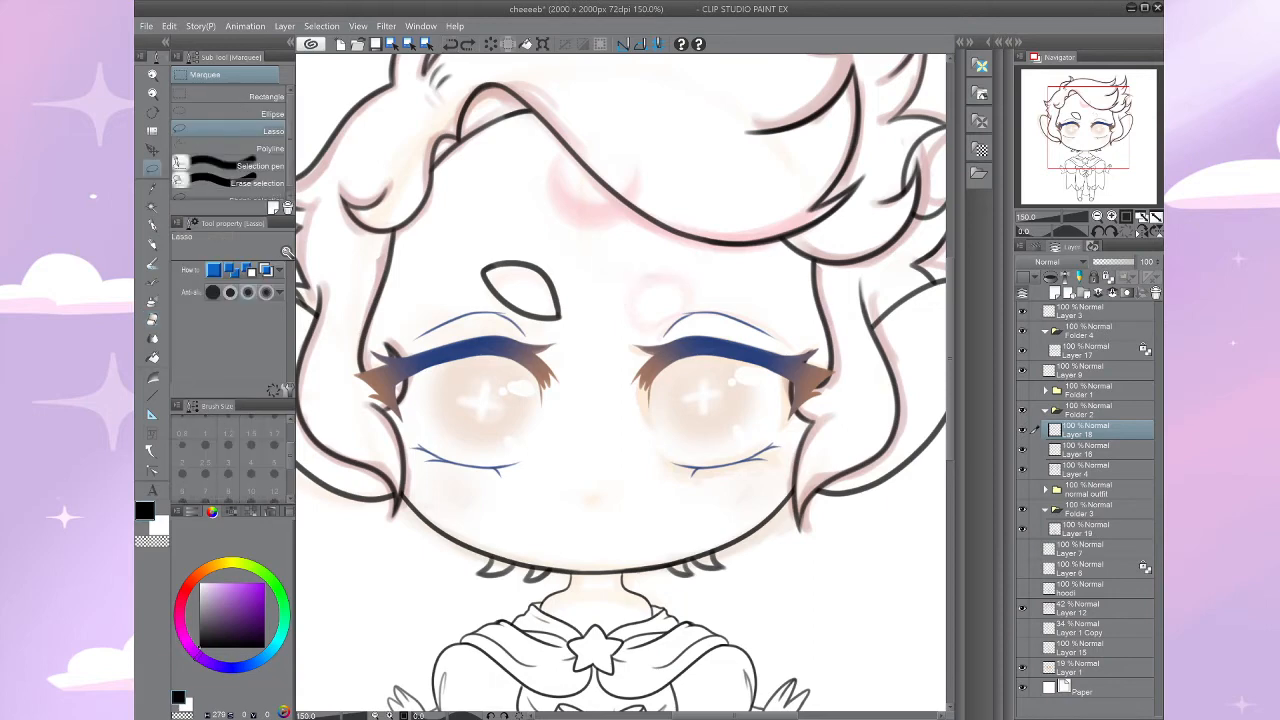
{"action": "mouse_move", "coordinate": [516, 324]}
{"action": "left_mouse_down"}
{"action": "mouse_move", "coordinate": [578, 263]}
{"action": "mouse_move", "coordinate": [468, 252]}
{"action": "left_mouse_up"}
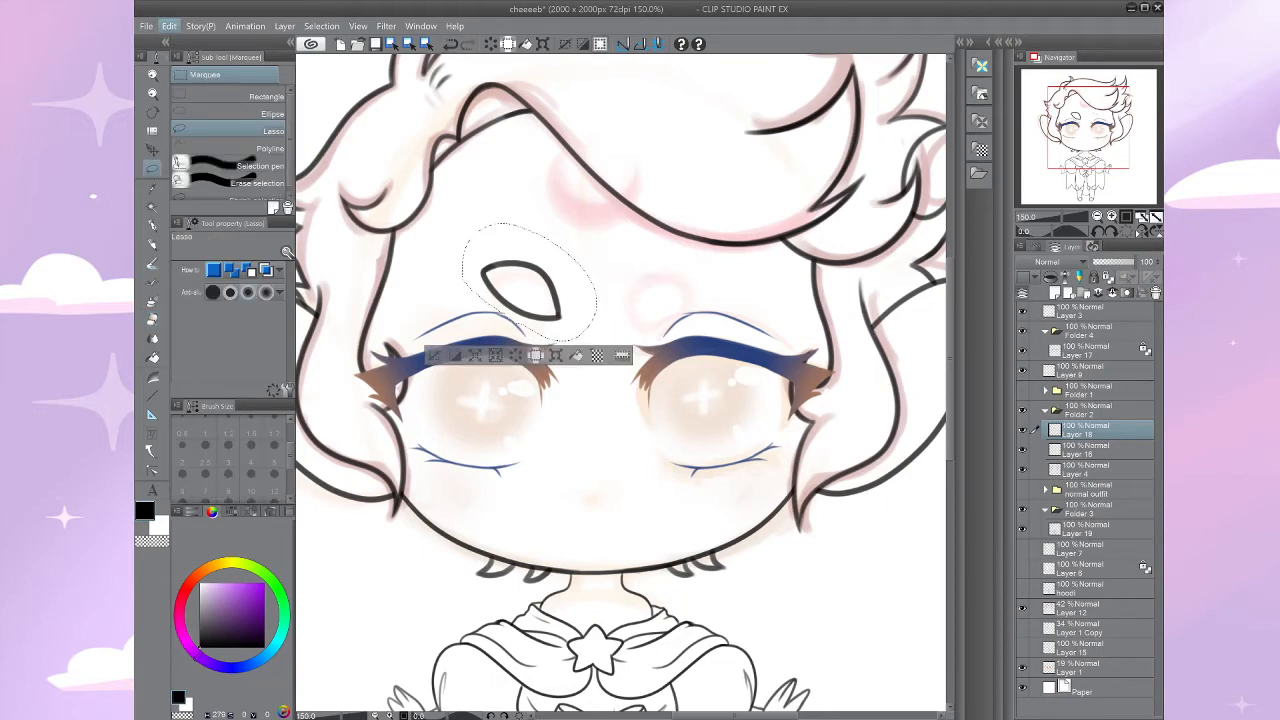
{"action": "key", "text": "ctrl+v"}
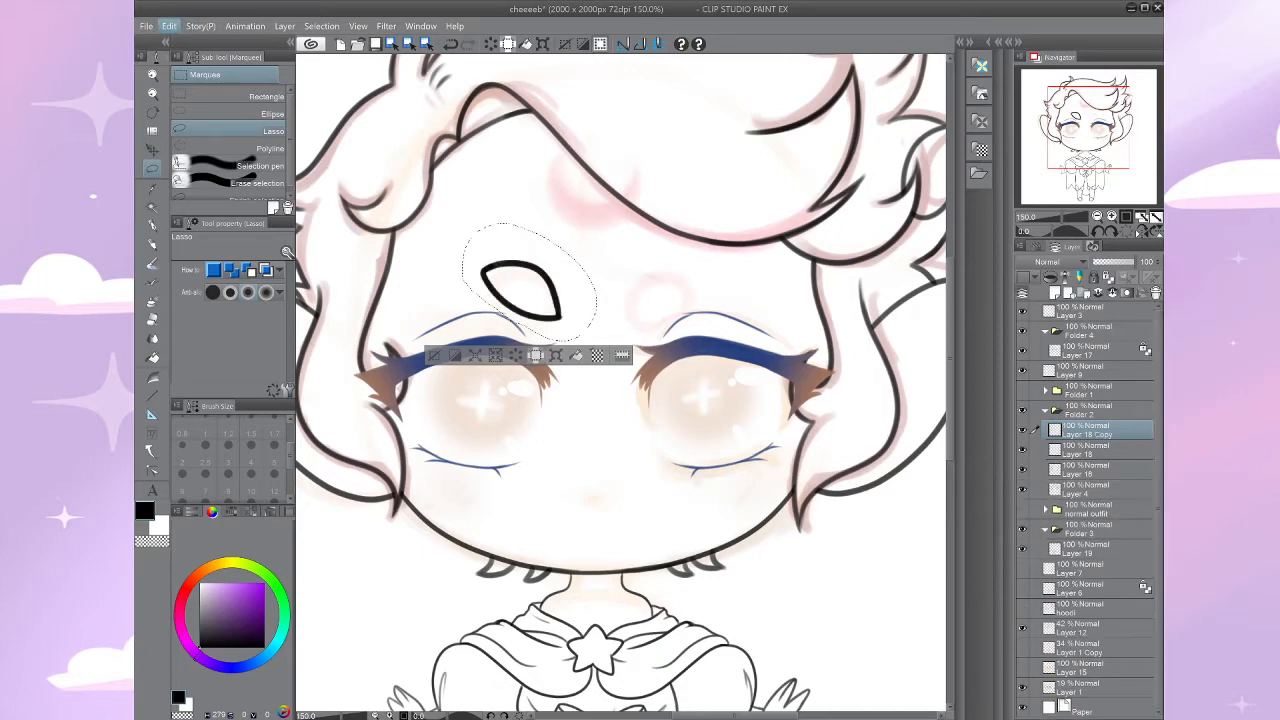
Step: Flip the copied eyebrow horizontally above the eye on the right and merge it into the eyebrow layer below
{"action": "key", "text": "ctrl+t"}
{"action": "left_click", "coordinate": [215, 270]}
{"action": "left_click_drag", "start_coordinate": [530, 283], "coordinate": [666, 281]}
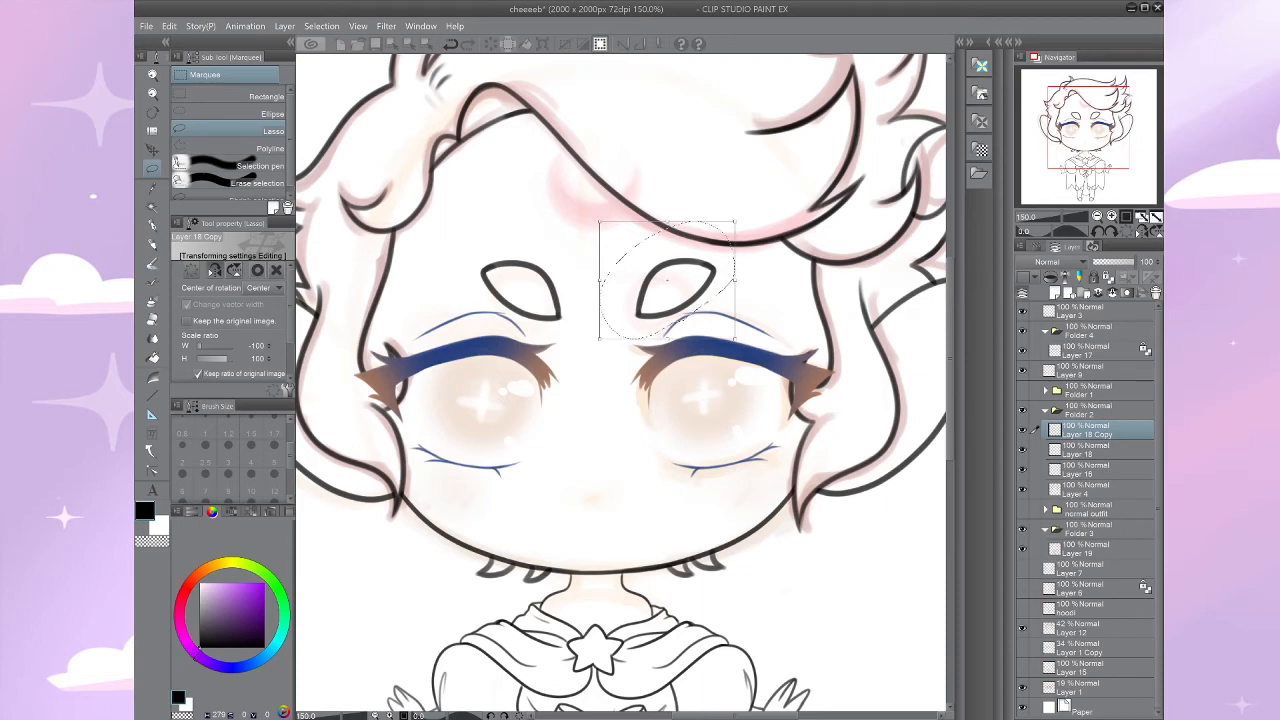
{"action": "key", "text": "Return"}
{"action": "key", "text": "ctrl+d"}
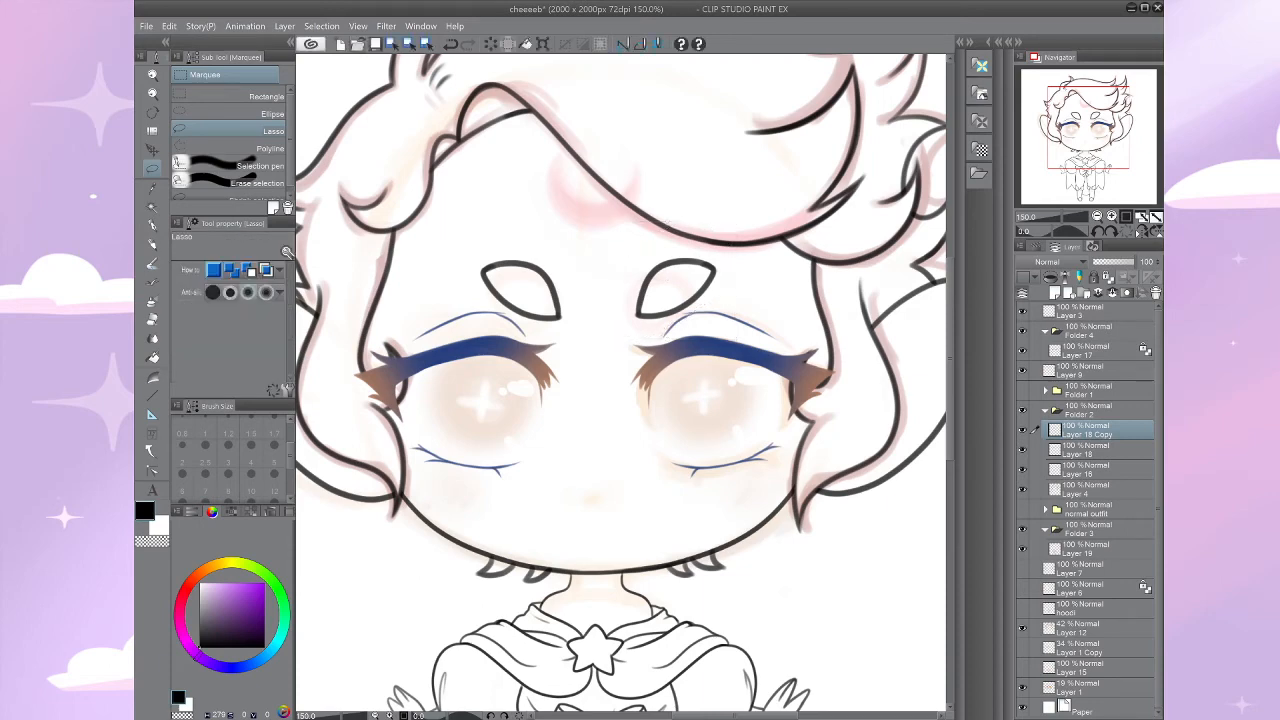
{"action": "key", "text": "ctrl+e"}
{"action": "key", "text": "ctrl+minus"}
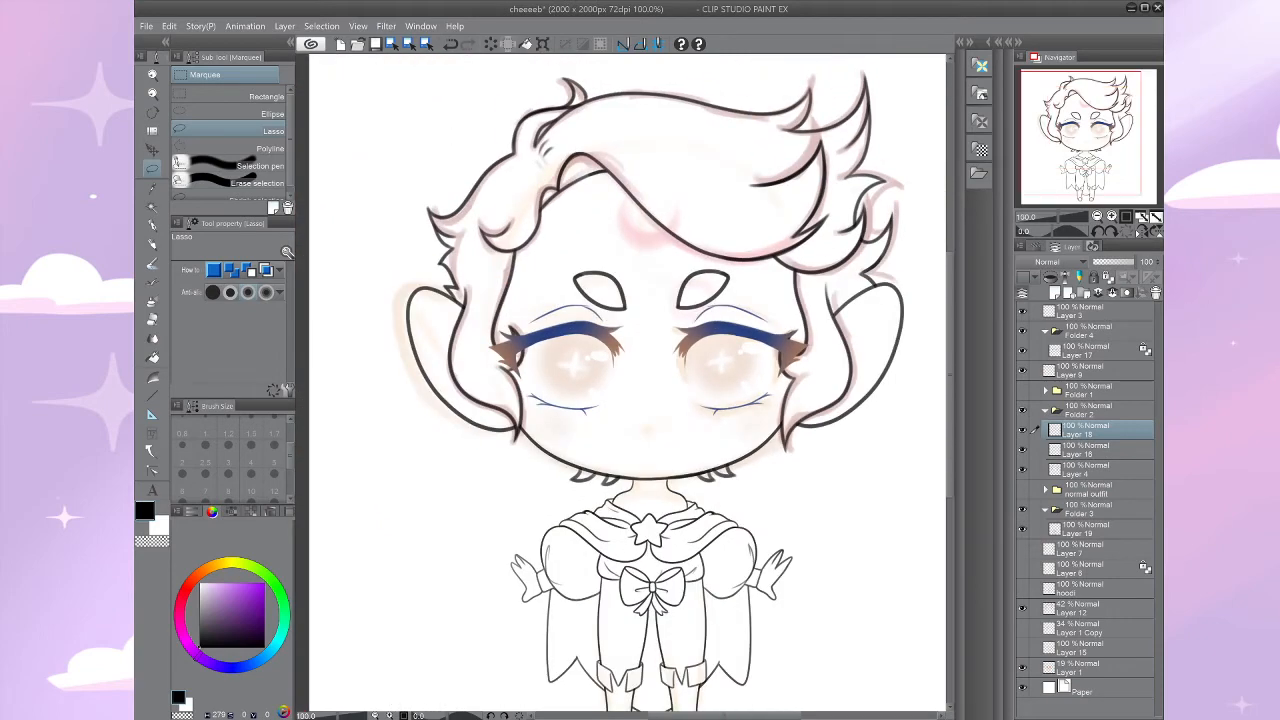
Step: Hide the sketch layers Layer 12 and Layer 1 so only the line art remains on the canvas
{"action": "left_click_drag", "start_coordinate": [640, 400], "coordinate": [606, 370]}
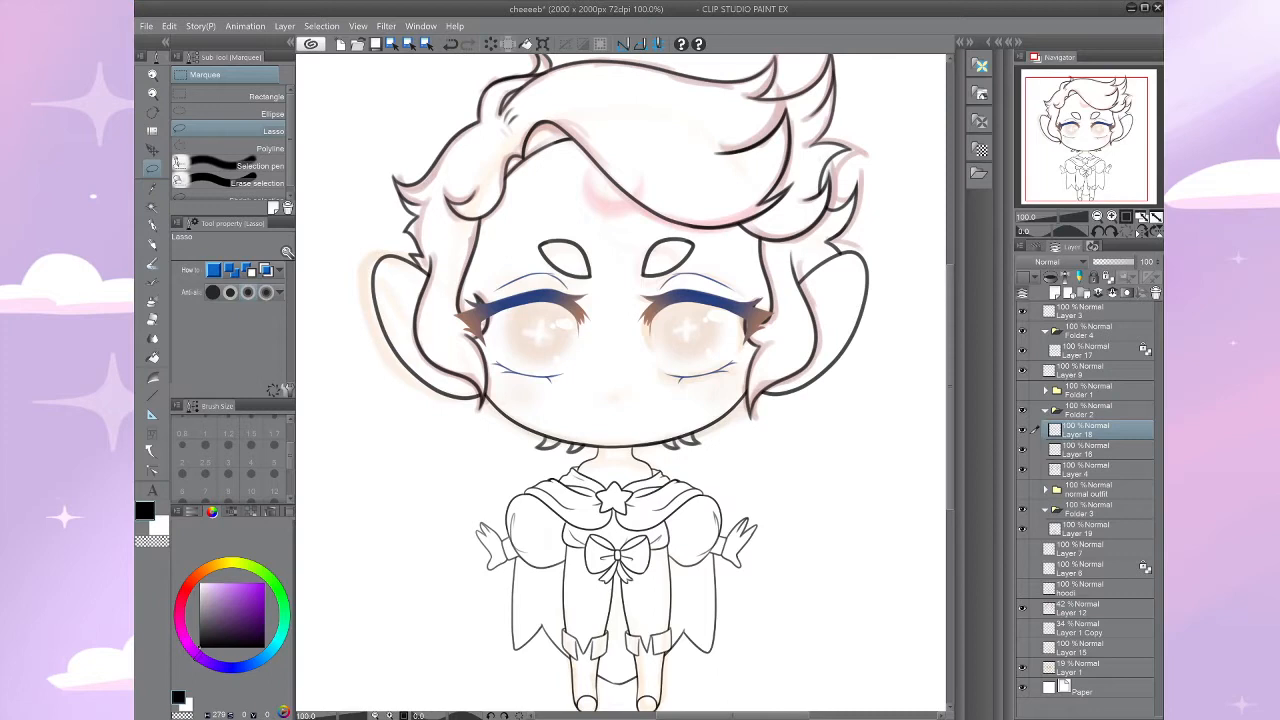
{"action": "left_click", "coordinate": [1022, 608]}
{"action": "left_click", "coordinate": [1022, 668]}
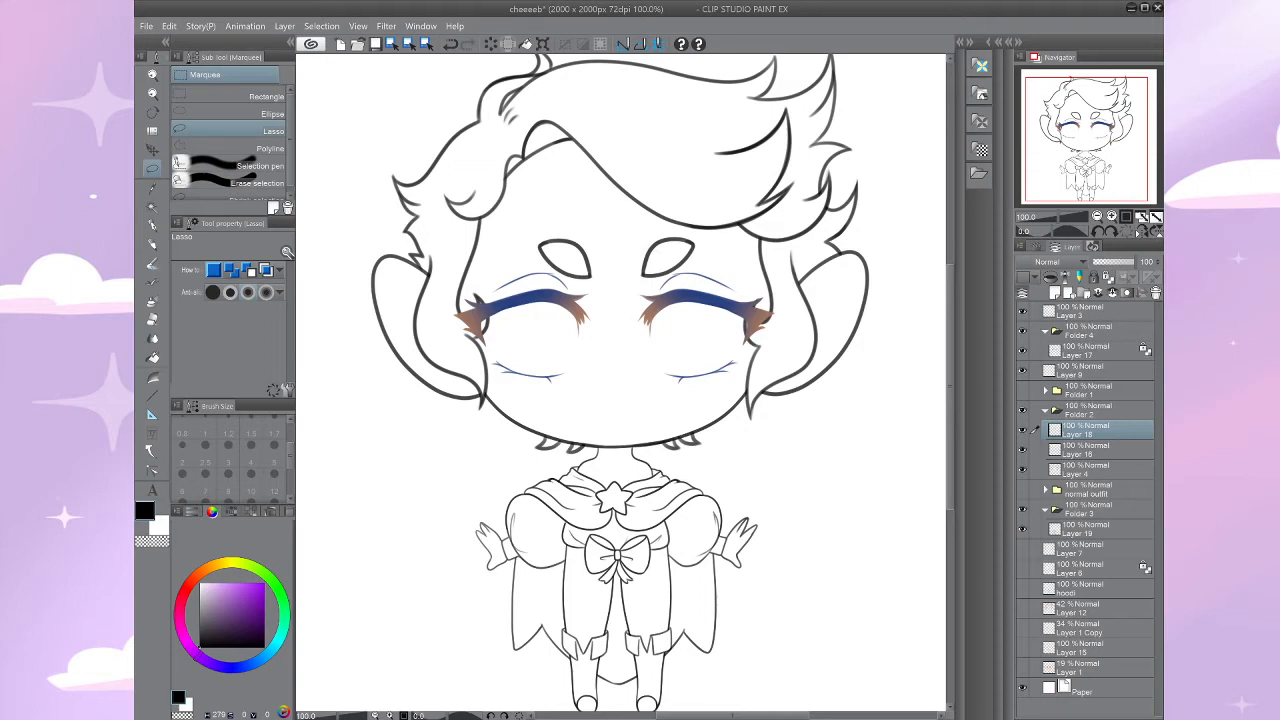
{"action": "scroll", "coordinate": [738, 460], "scroll_direction": "down", "scroll_amount": 3}
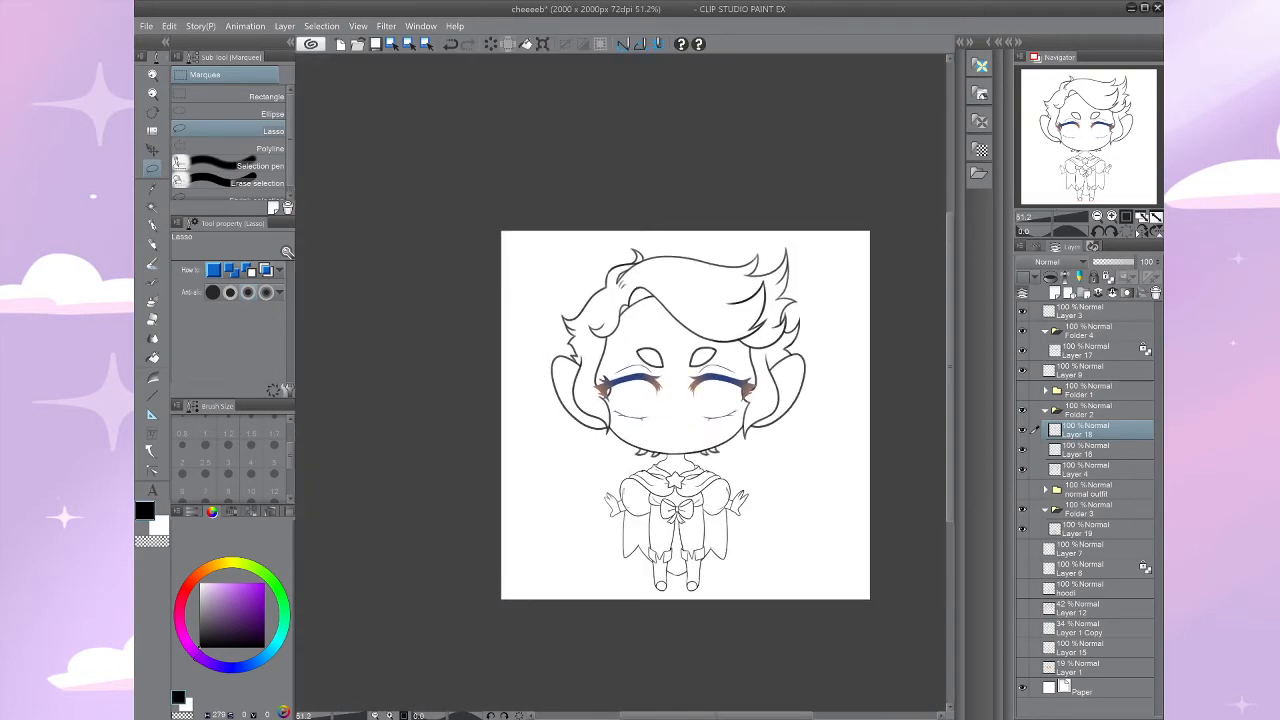
{"action": "scroll", "coordinate": [786, 526], "scroll_direction": "up", "scroll_amount": 1}
{"action": "scroll", "coordinate": [670, 525], "scroll_direction": "up", "scroll_amount": 2}
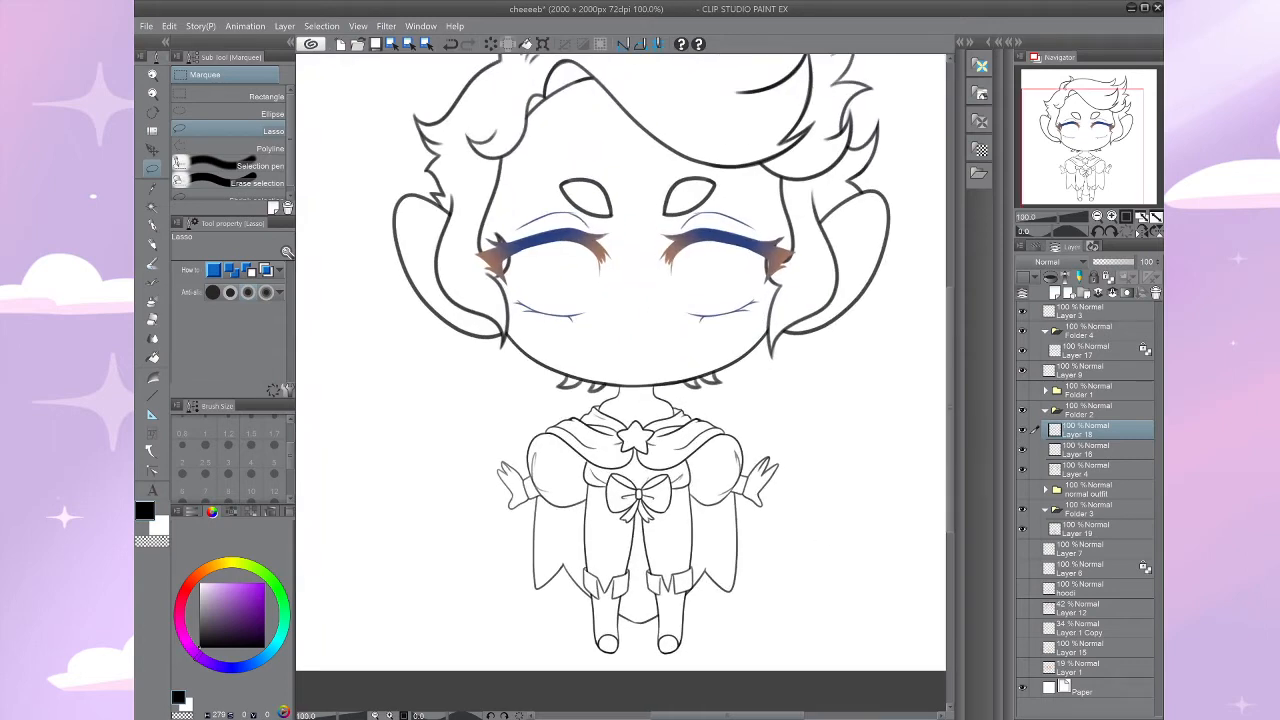
Step: Identify the body line art by toggling Layer 19's visibility, and add a new layer above it in Folder 3
{"action": "left_click", "coordinate": [1088, 529]}
{"action": "left_click", "coordinate": [1022, 529]}
{"action": "left_click", "coordinate": [1022, 529]}
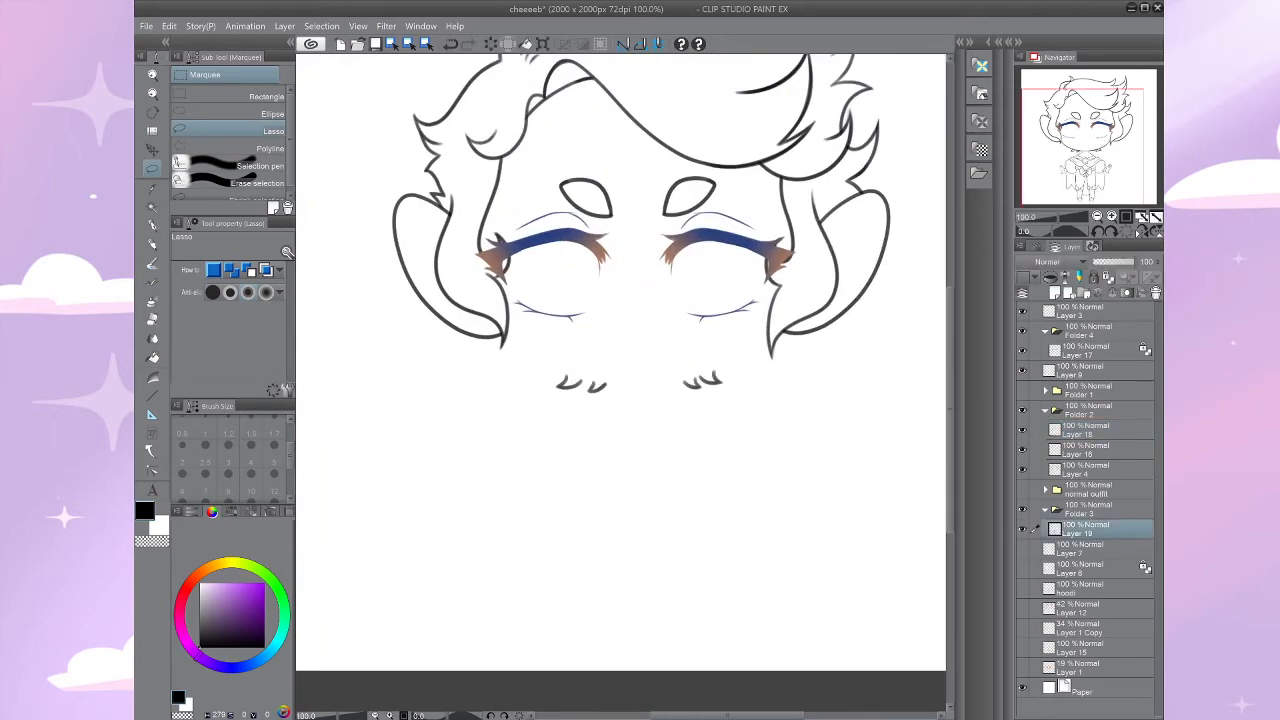
{"action": "key", "text": "ctrl+shift+n"}
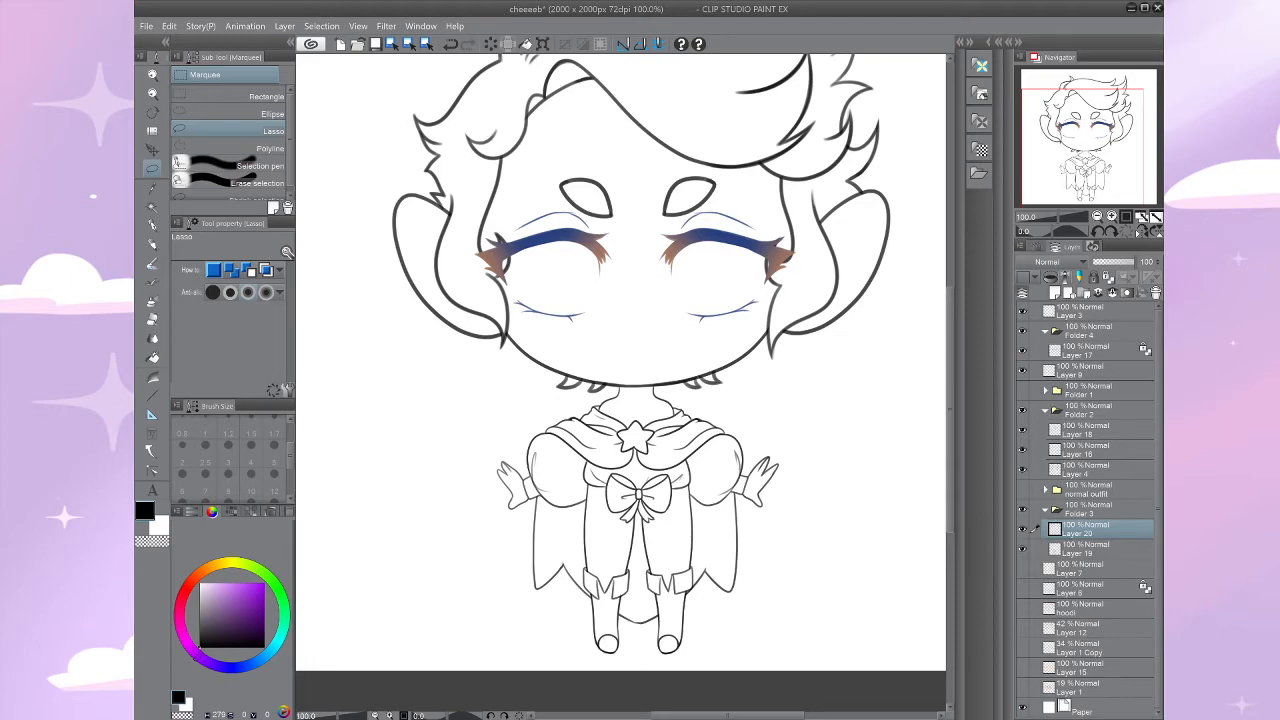
Step: Set the Opaque watercolor brush's density to 100 and size to 4, and try retracing the neck line on the right
{"action": "scroll", "coordinate": [705, 390], "scroll_direction": "up", "scroll_amount": 2}
{"action": "key", "text": "b"}
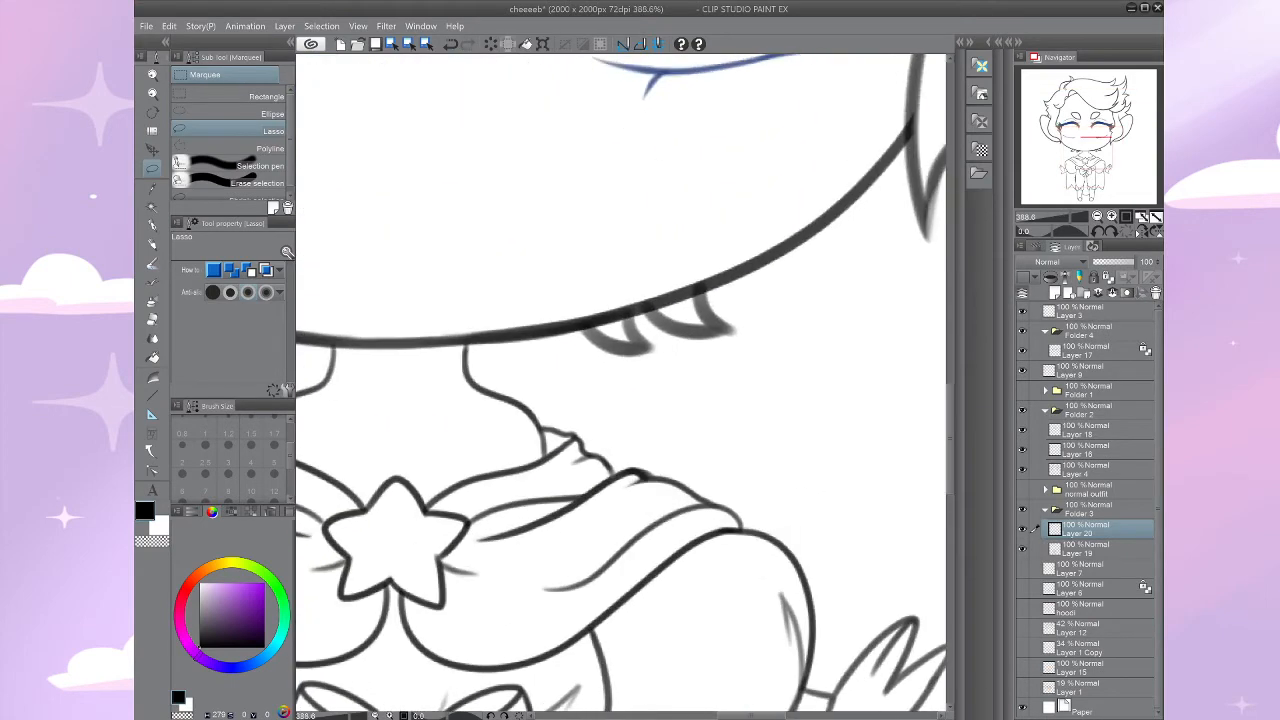
{"action": "mouse_move", "coordinate": [468, 340]}
{"action": "left_mouse_down"}
{"action": "mouse_move", "coordinate": [479, 377]}
{"action": "mouse_move", "coordinate": [518, 401]}
{"action": "left_mouse_up"}
{"action": "key", "text": "ctrl+z"}
{"action": "left_click", "coordinate": [231, 369]}
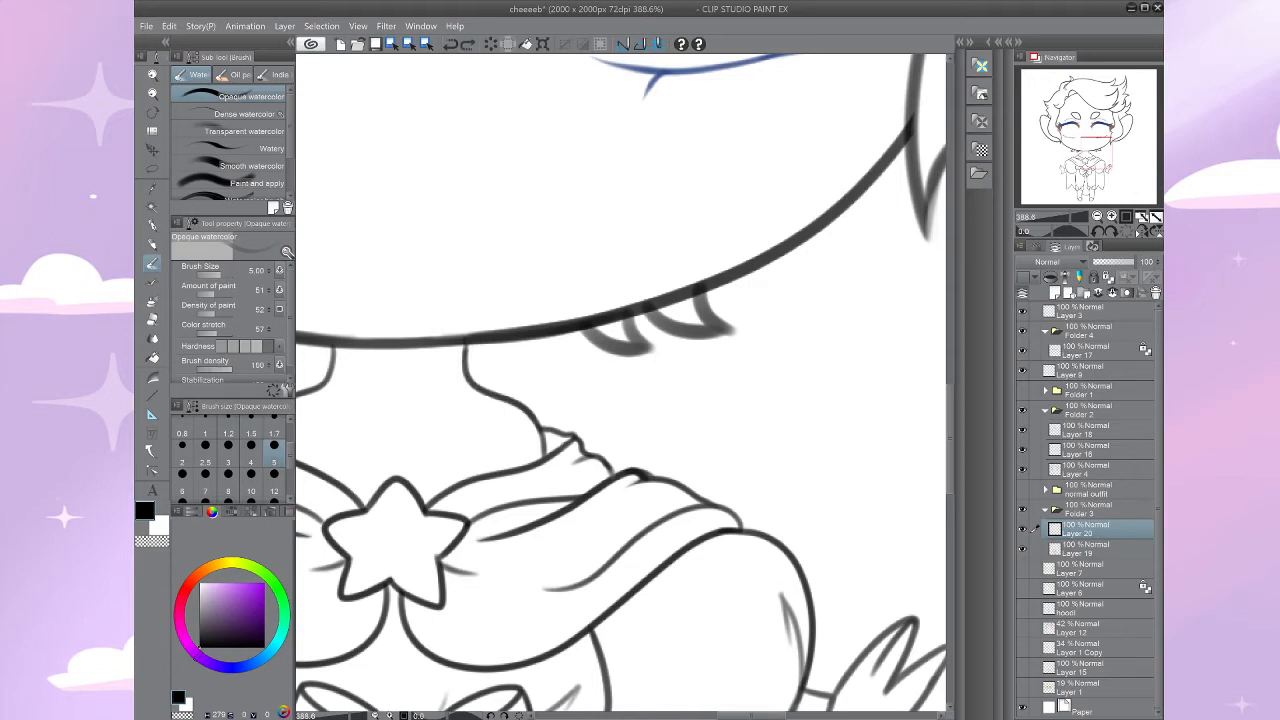
{"action": "key", "text": "bracketleft"}
{"action": "key", "text": "bracketleft"}
{"action": "key", "text": "bracketright"}
{"action": "mouse_move", "coordinate": [468, 340]}
{"action": "left_mouse_down"}
{"action": "mouse_move", "coordinate": [490, 394]}
{"action": "mouse_move", "coordinate": [552, 442]}
{"action": "left_mouse_up"}
{"action": "left_click", "coordinate": [450, 44]}
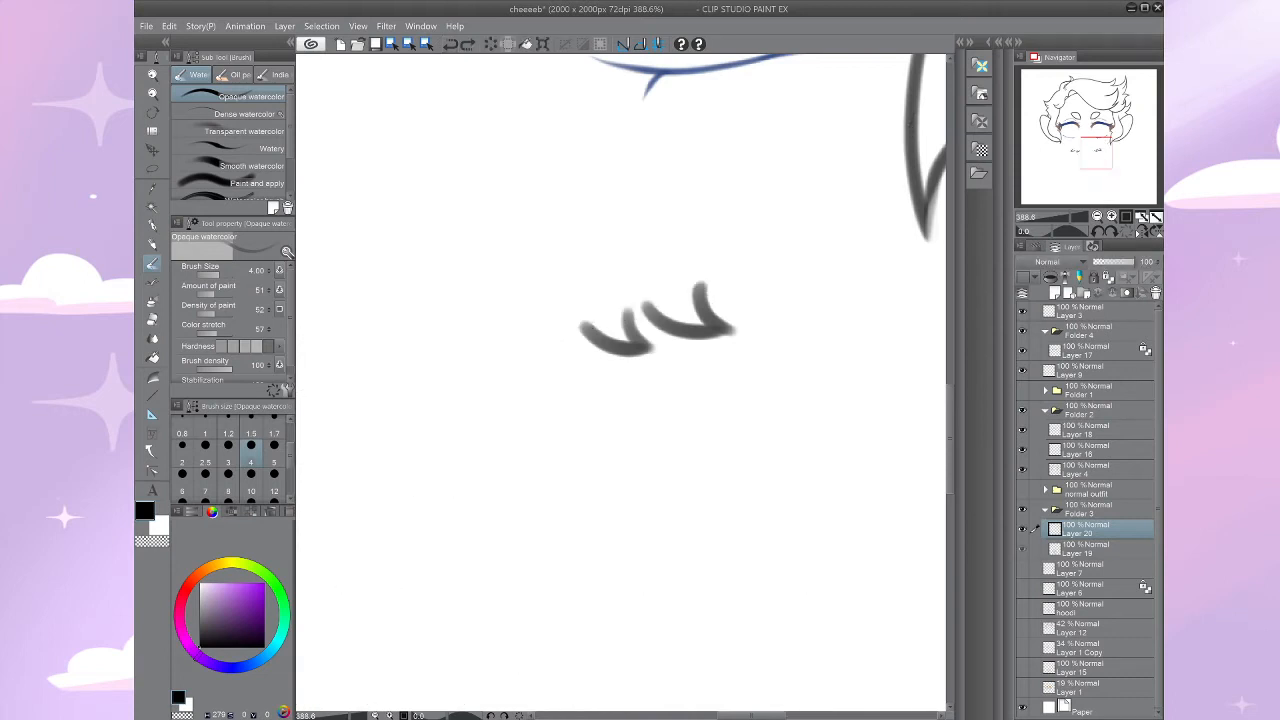
{"action": "mouse_move", "coordinate": [468, 342]}
{"action": "left_mouse_down"}
{"action": "mouse_move", "coordinate": [522, 402]}
{"action": "mouse_move", "coordinate": [550, 448]}
{"action": "left_mouse_up"}
{"action": "key", "text": "ctrl+z"}
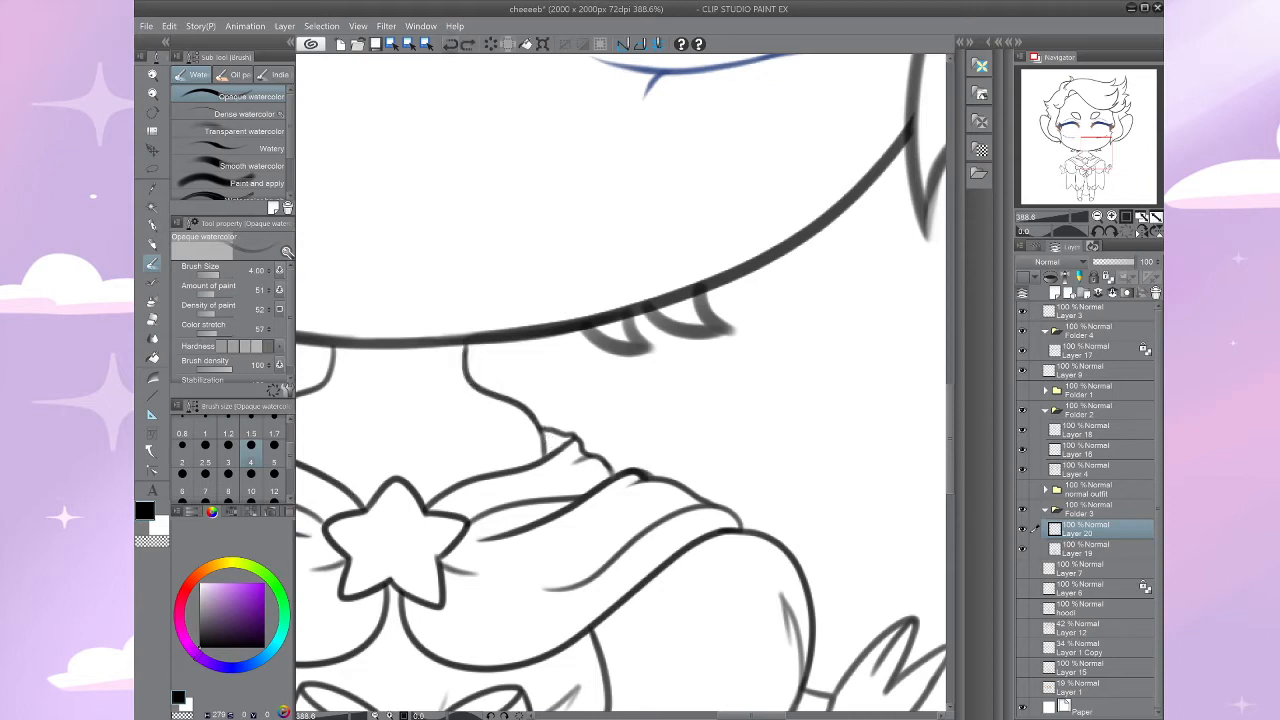
Step: Set the Opaque watercolor brush's density of paint to 100 and size to 3, and try retracing the neck line on the right
{"action": "left_click_drag", "start_coordinate": [216, 314], "coordinate": [234, 314]}
{"action": "left_click", "coordinate": [228, 455]}
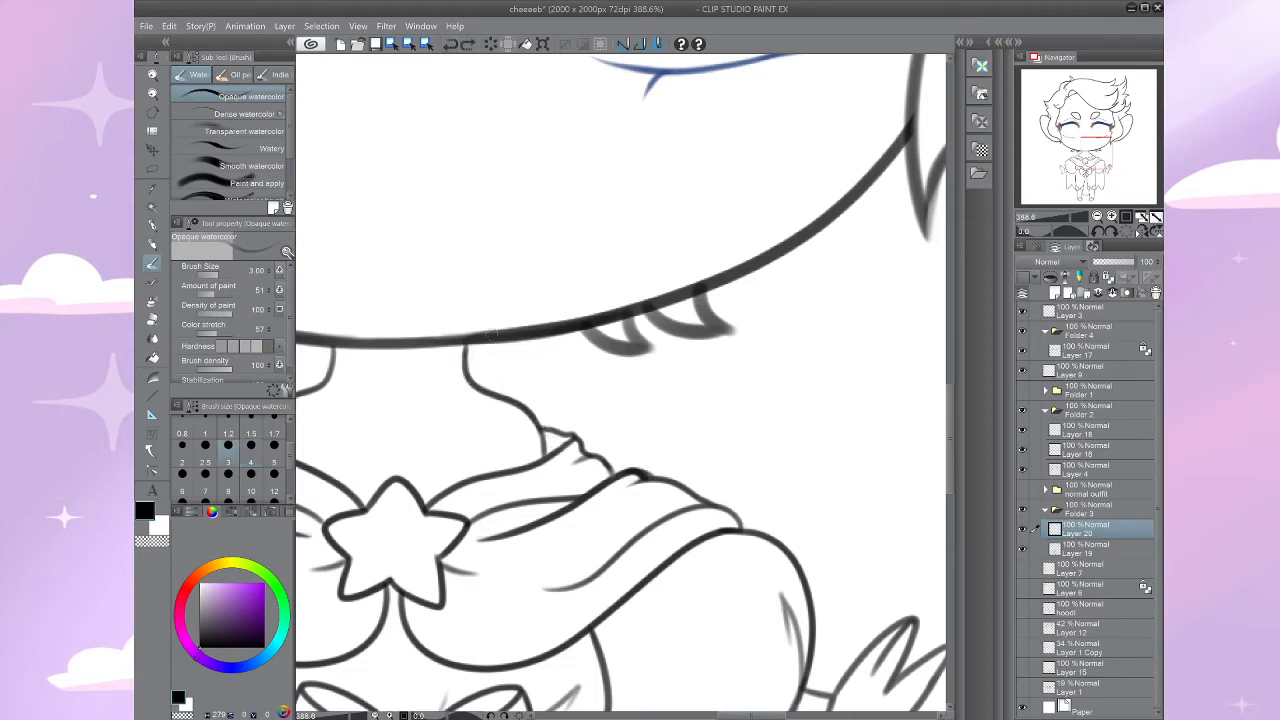
{"action": "mouse_move", "coordinate": [468, 340]}
{"action": "left_mouse_down"}
{"action": "mouse_move", "coordinate": [490, 390]}
{"action": "mouse_move", "coordinate": [542, 428]}
{"action": "left_mouse_up"}
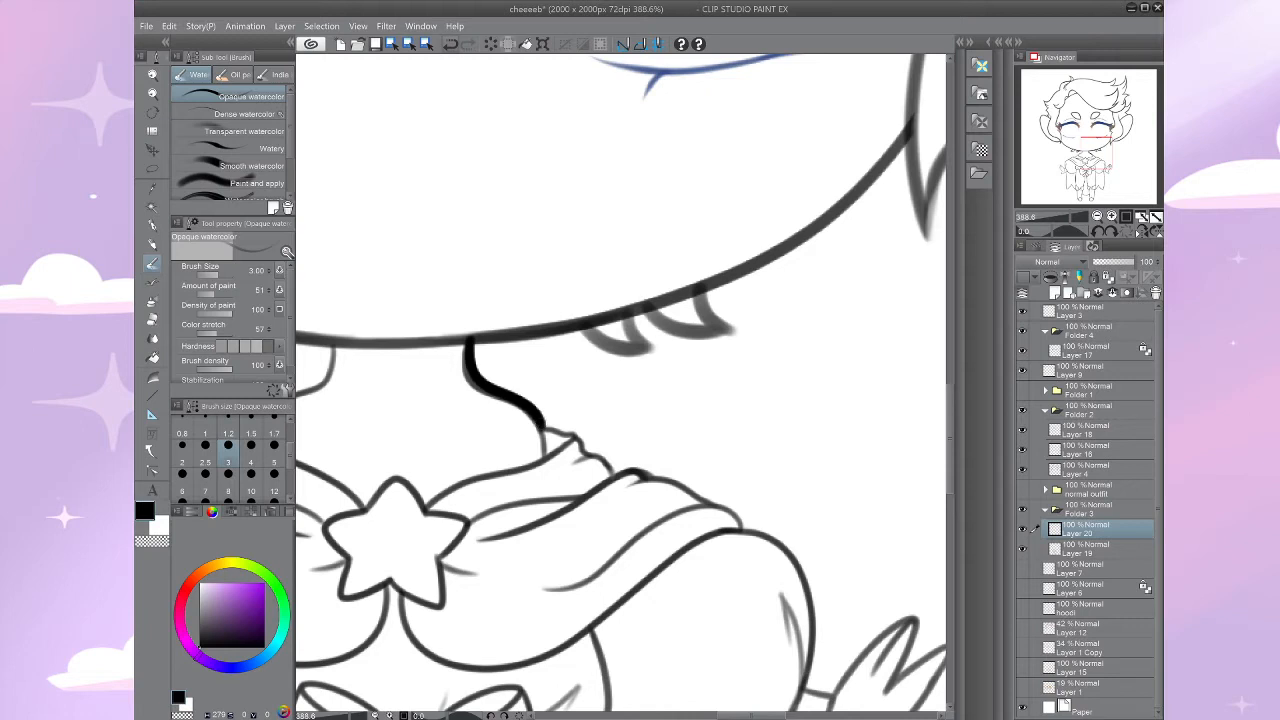
{"action": "key", "text": "ctrl+z"}
{"action": "key", "text": "ctrl+y"}
{"action": "key", "text": "ctrl+z"}
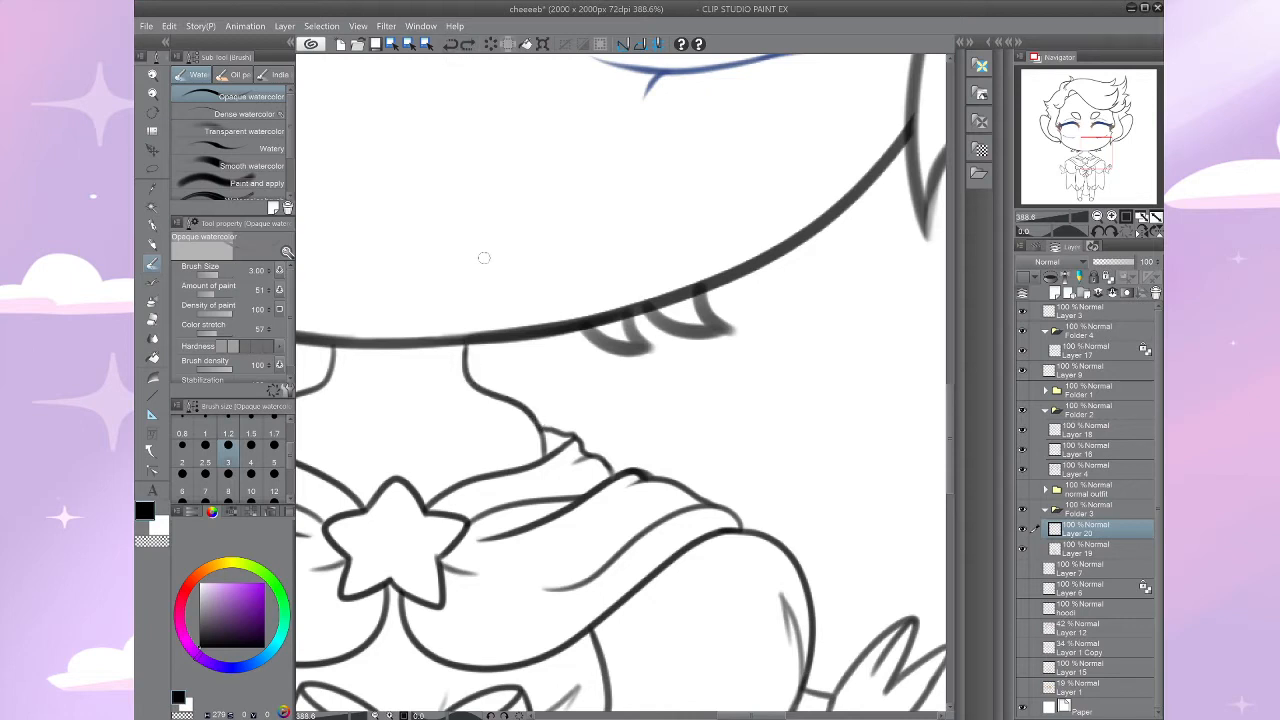
Step: Retrace the neck line on the right from the chin to the cape collar, redoing the first stroke
{"action": "scroll", "coordinate": [484, 258], "scroll_direction": "up", "scroll_amount": 3}
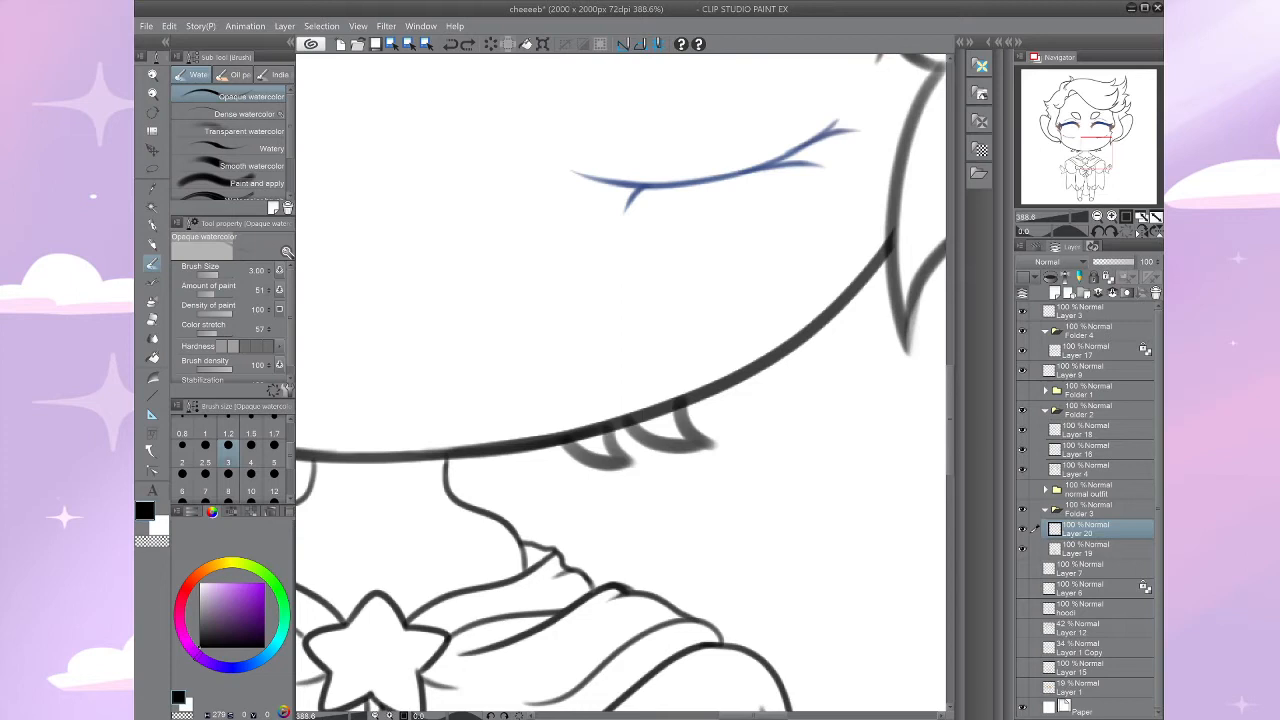
{"action": "scroll", "coordinate": [396, 302], "scroll_direction": "up", "scroll_amount": 2}
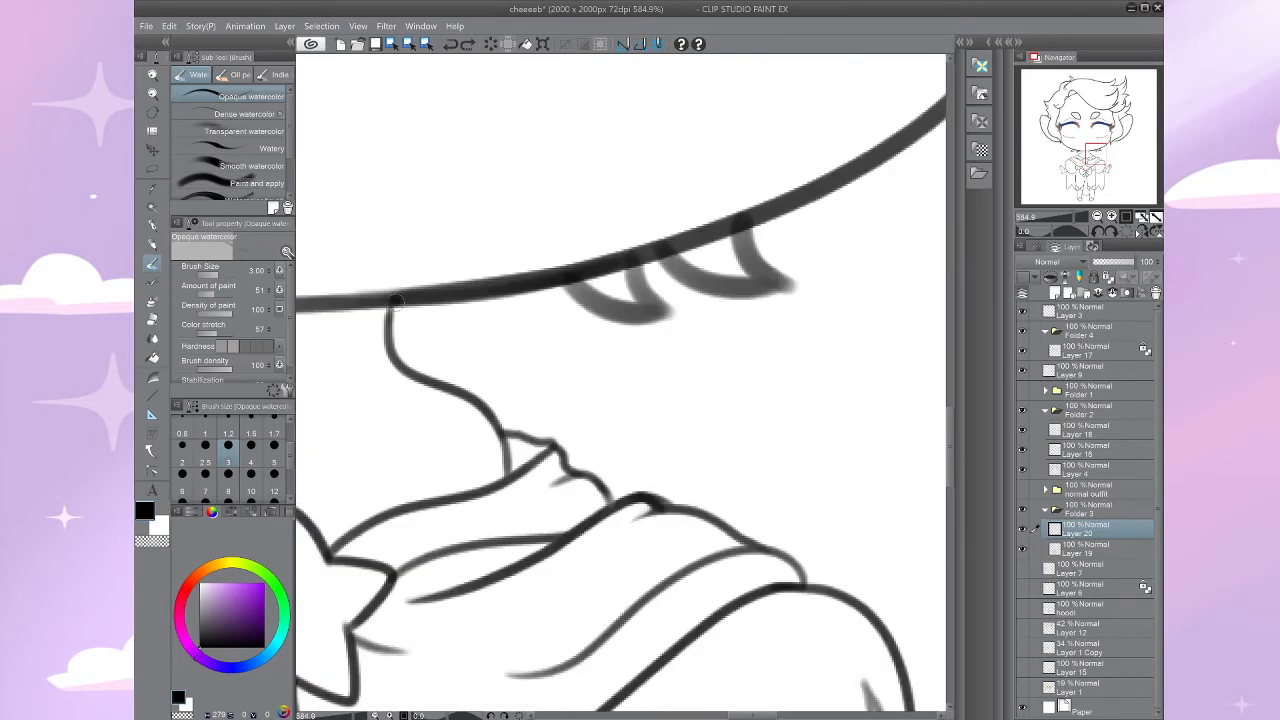
{"action": "left_click_drag", "start_coordinate": [396, 302], "coordinate": [506, 432]}
{"action": "left_click_drag", "start_coordinate": [506, 432], "coordinate": [460, 395]}
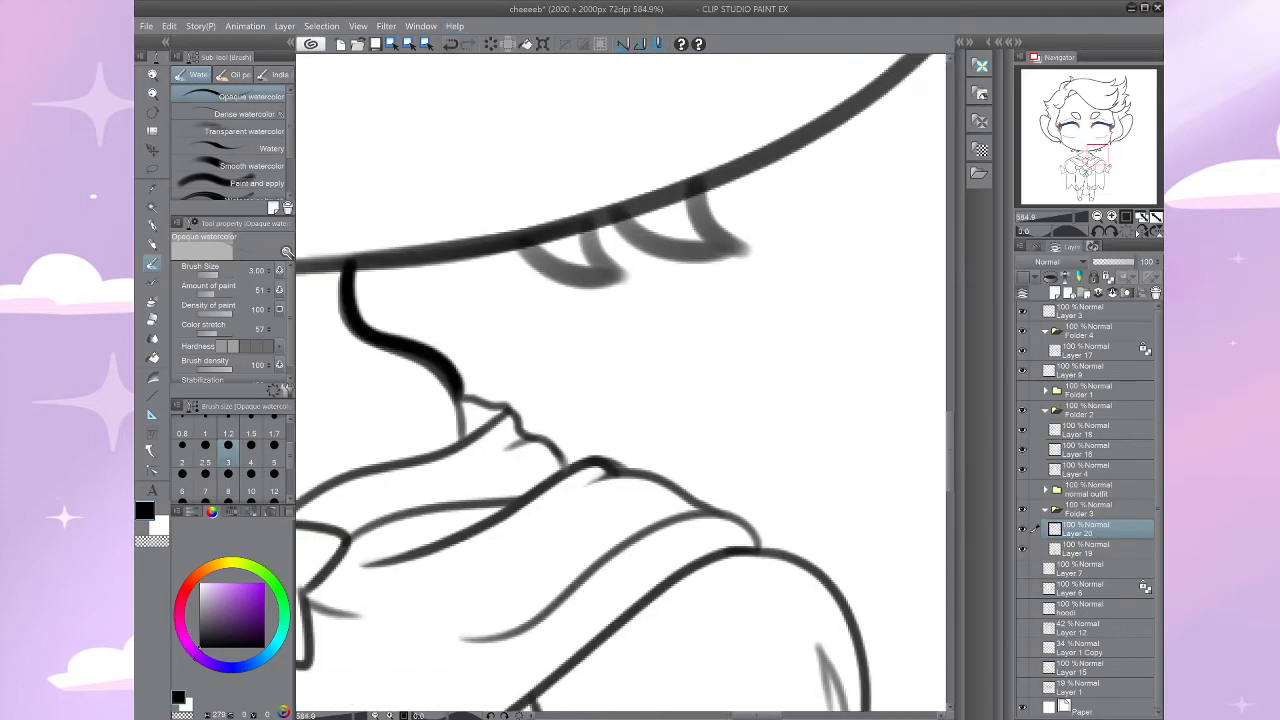
{"action": "left_click", "coordinate": [450, 44]}
{"action": "mouse_move", "coordinate": [345, 258]}
{"action": "left_mouse_down"}
{"action": "mouse_move", "coordinate": [348, 300]}
{"action": "mouse_move", "coordinate": [458, 384]}
{"action": "mouse_move", "coordinate": [426, 354]}
{"action": "left_mouse_up"}
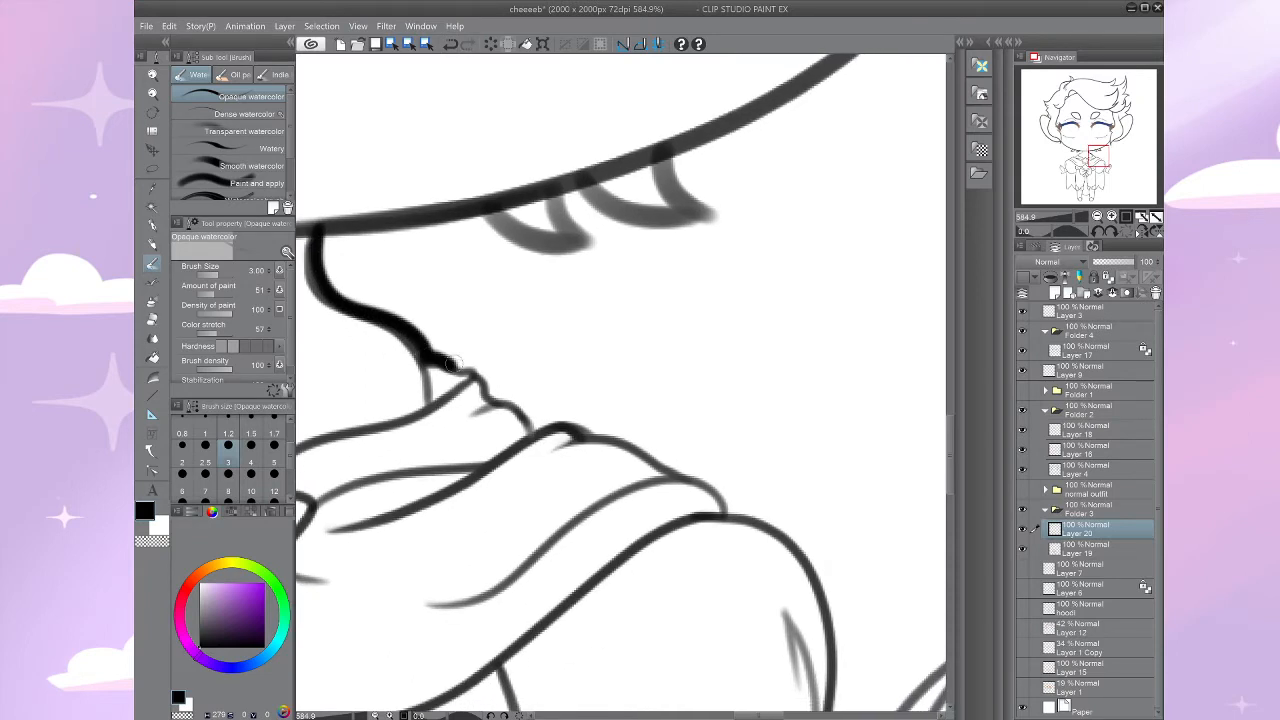
Step: Retrace the bumpy upper outline of the cape from the collar across the shoulder to the puff sleeve
{"action": "mouse_move", "coordinate": [452, 365]}
{"action": "left_mouse_down"}
{"action": "mouse_move", "coordinate": [531, 422]}
{"action": "mouse_move", "coordinate": [593, 436]}
{"action": "left_mouse_up"}
{"action": "mouse_move", "coordinate": [593, 436]}
{"action": "left_mouse_down"}
{"action": "mouse_move", "coordinate": [546, 392]}
{"action": "mouse_move", "coordinate": [457, 428]}
{"action": "mouse_move", "coordinate": [430, 480]}
{"action": "mouse_move", "coordinate": [503, 364]}
{"action": "left_mouse_up"}
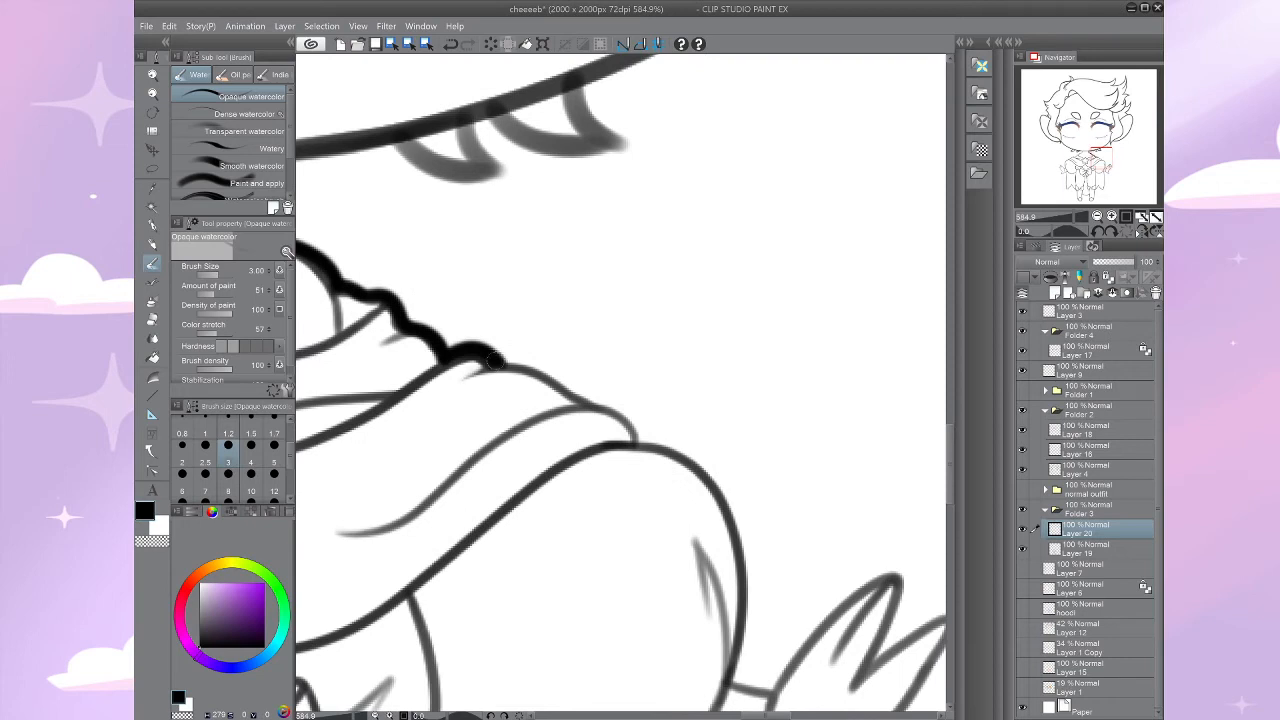
{"action": "left_click_drag", "start_coordinate": [495, 362], "coordinate": [295, 142]}
Step: Retrace the outer curve of the puff sleeve on the right down to the glove cuff, redoing the first stroke
{"action": "mouse_move", "coordinate": [450, 213]}
{"action": "left_mouse_down"}
{"action": "mouse_move", "coordinate": [501, 233]}
{"action": "mouse_move", "coordinate": [546, 279]}
{"action": "mouse_move", "coordinate": [560, 404]}
{"action": "mouse_move", "coordinate": [559, 462]}
{"action": "left_mouse_up"}
{"action": "key", "text": "ctrl+z"}
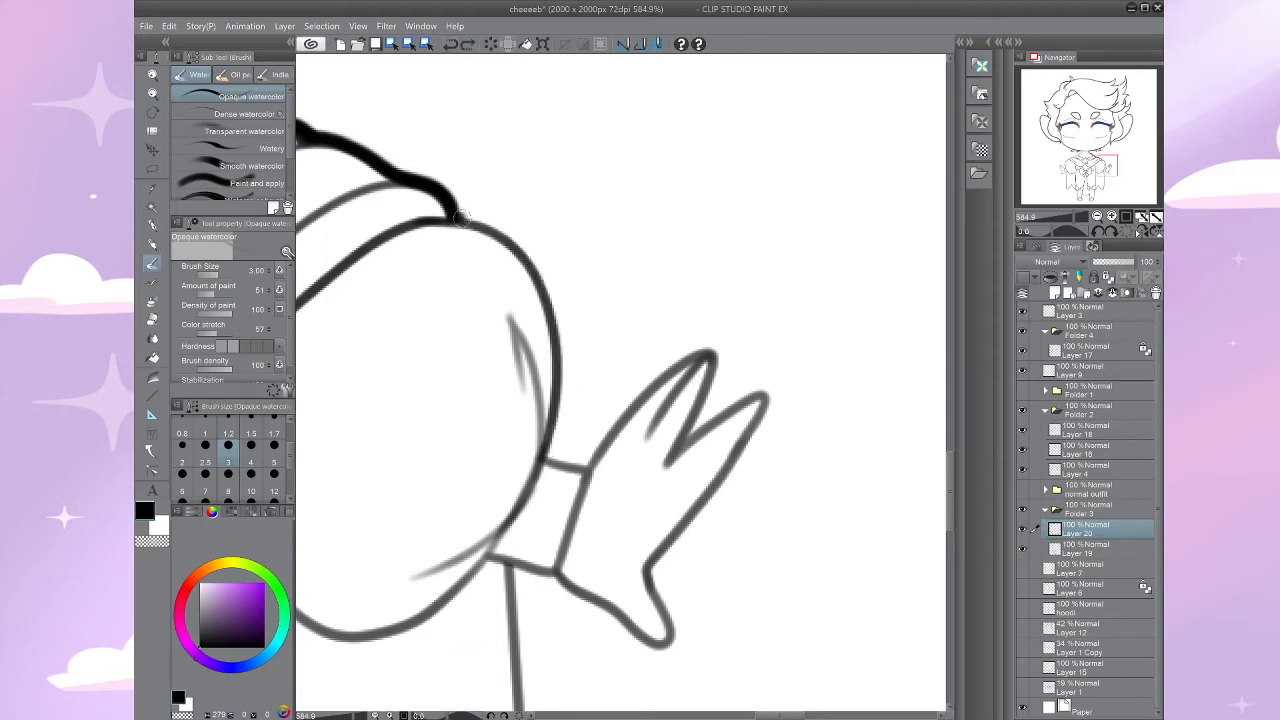
{"action": "mouse_move", "coordinate": [462, 217]}
{"action": "left_mouse_down"}
{"action": "mouse_move", "coordinate": [562, 312]}
{"action": "mouse_move", "coordinate": [556, 422]}
{"action": "mouse_move", "coordinate": [542, 464]}
{"action": "mouse_move", "coordinate": [514, 469]}
{"action": "left_mouse_up"}
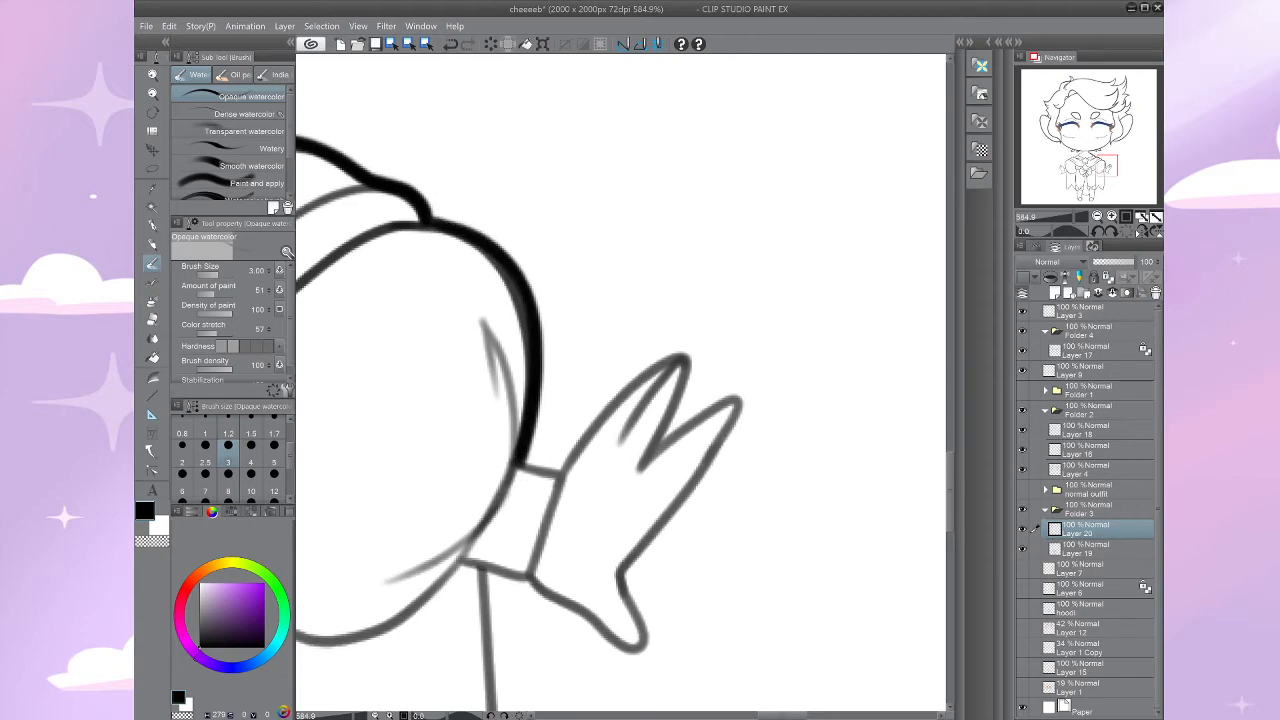
Step: Check the weight of the bolder outline against the whole character, including with the canvas rotated
{"action": "scroll", "coordinate": [621, 380], "scroll_direction": "down", "scroll_amount": 8}
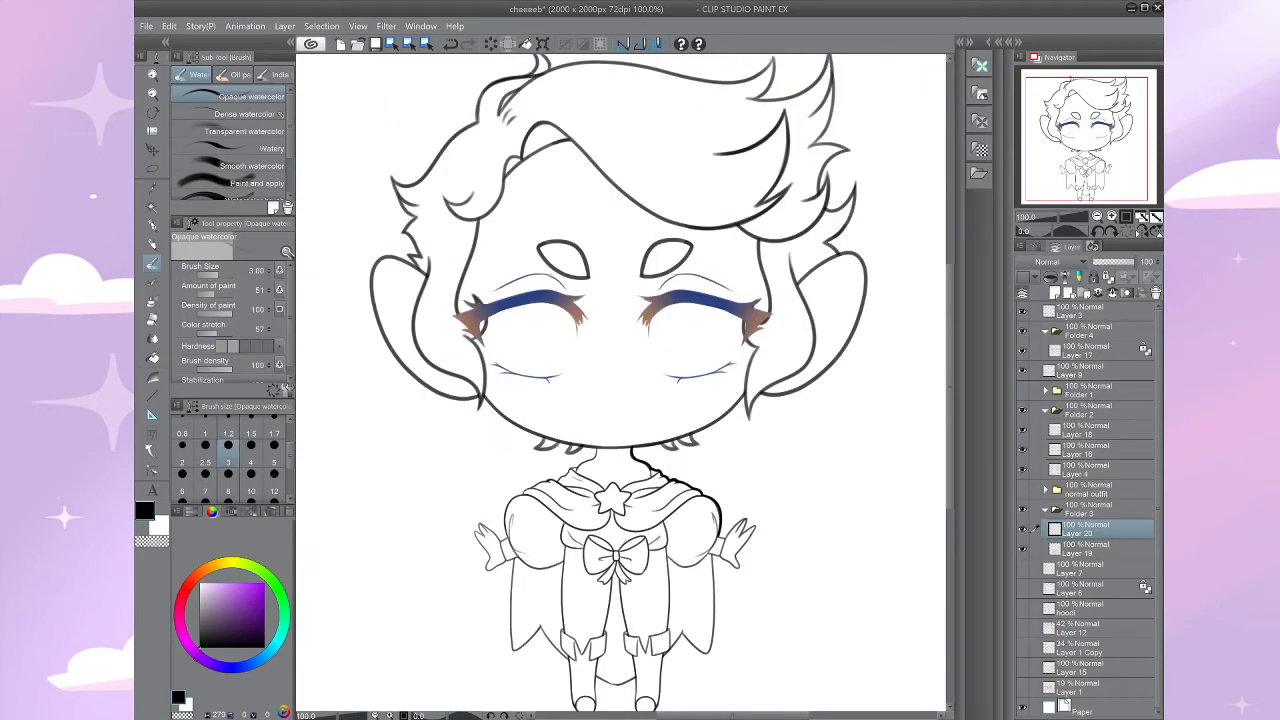
{"action": "scroll", "coordinate": [540, 480], "scroll_direction": "up", "scroll_amount": 3}
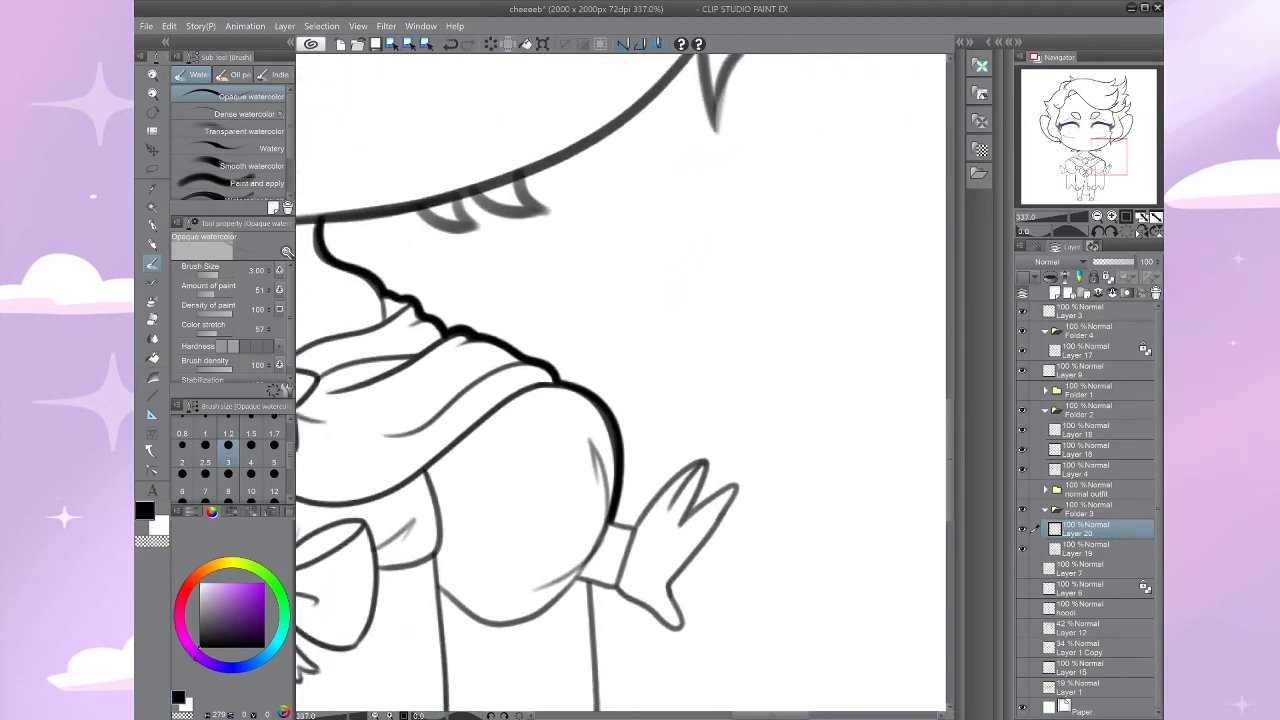
{"action": "scroll", "coordinate": [540, 480], "scroll_direction": "down", "scroll_amount": 3}
{"action": "scroll", "coordinate": [523, 475], "scroll_direction": "up", "scroll_amount": 1}
{"action": "scroll", "coordinate": [480, 400], "scroll_direction": "down", "scroll_amount": 1}
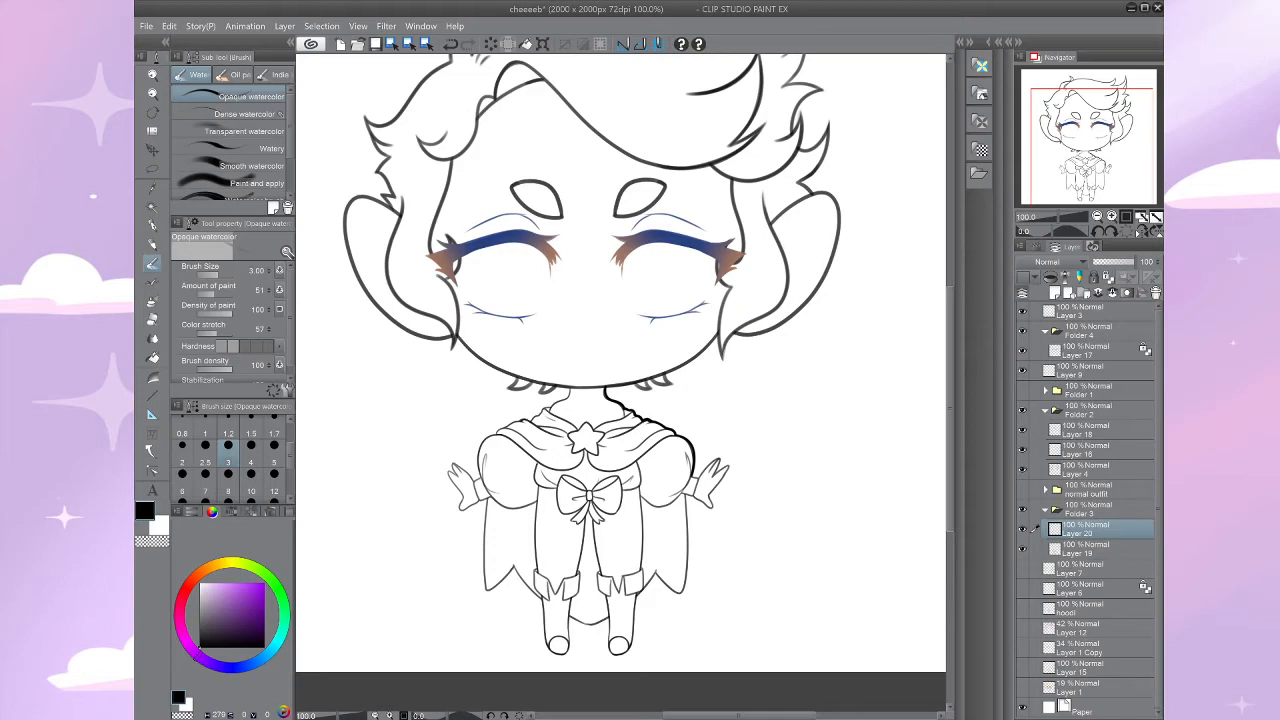
{"action": "key", "text": "asciicircum"}
{"action": "key", "text": "asciicircum"}
{"action": "key", "text": "asciicircum"}
{"action": "scroll", "coordinate": [620, 380], "scroll_direction": "up", "scroll_amount": 2}
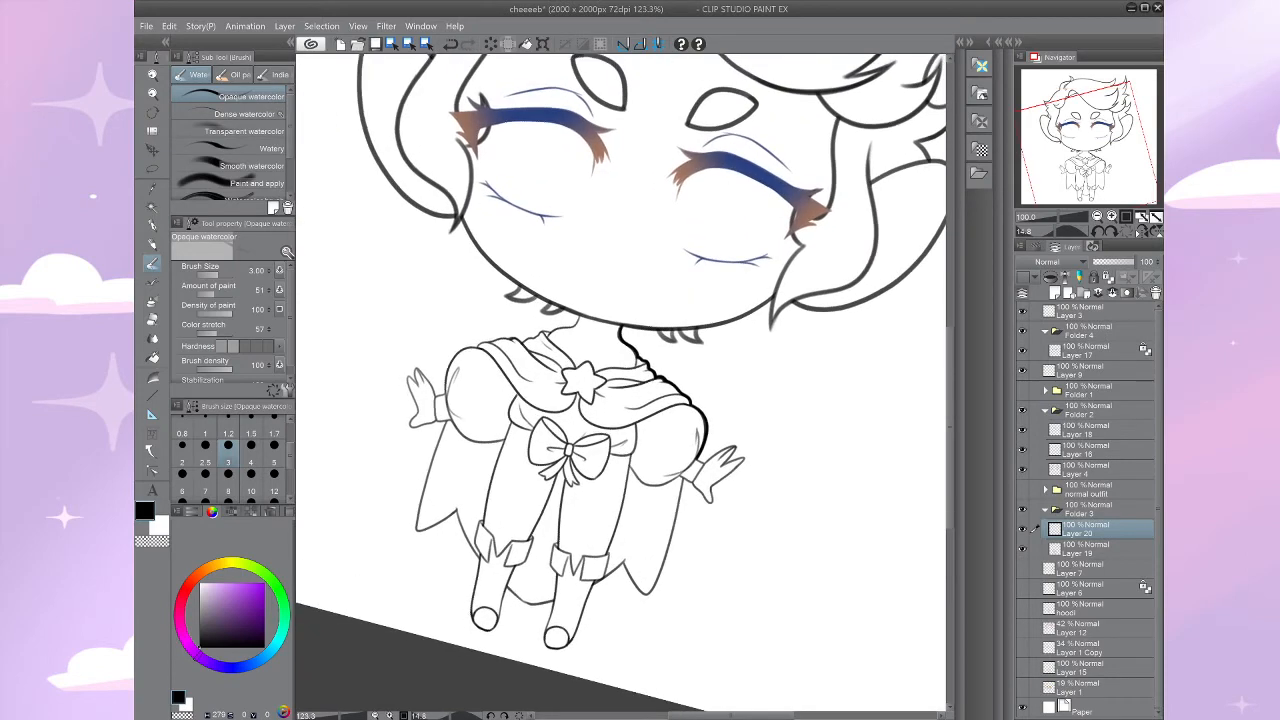
{"action": "key", "text": "ctrl+at"}
{"action": "scroll", "coordinate": [714, 485], "scroll_direction": "up", "scroll_amount": 7}
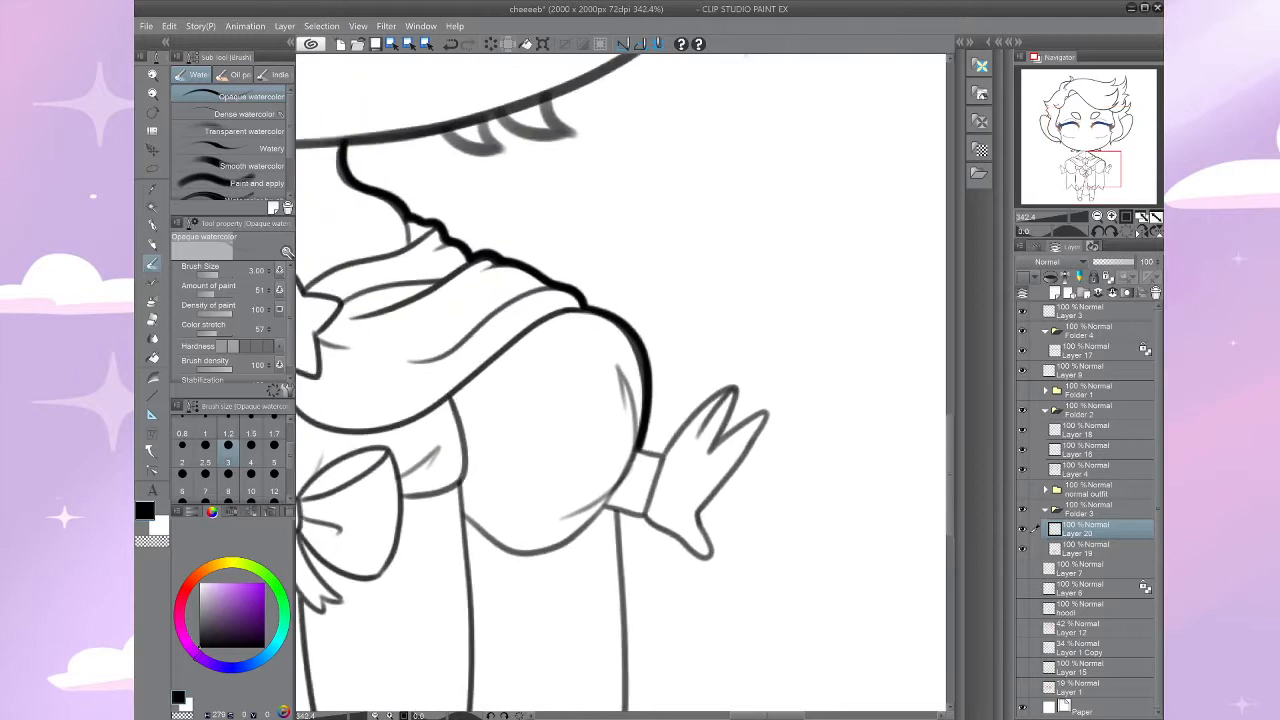
Step: Retrace the upper edge of the glove cuff on the right and the outline of the hand's first finger
{"action": "mouse_move", "coordinate": [552, 384]}
{"action": "left_mouse_down"}
{"action": "mouse_move", "coordinate": [608, 394]}
{"action": "mouse_move", "coordinate": [598, 399]}
{"action": "mouse_move", "coordinate": [672, 309]}
{"action": "mouse_move", "coordinate": [750, 280]}
{"action": "left_mouse_up"}
{"action": "key", "text": "ctrl+z"}
{"action": "key", "text": "ctrl+z"}
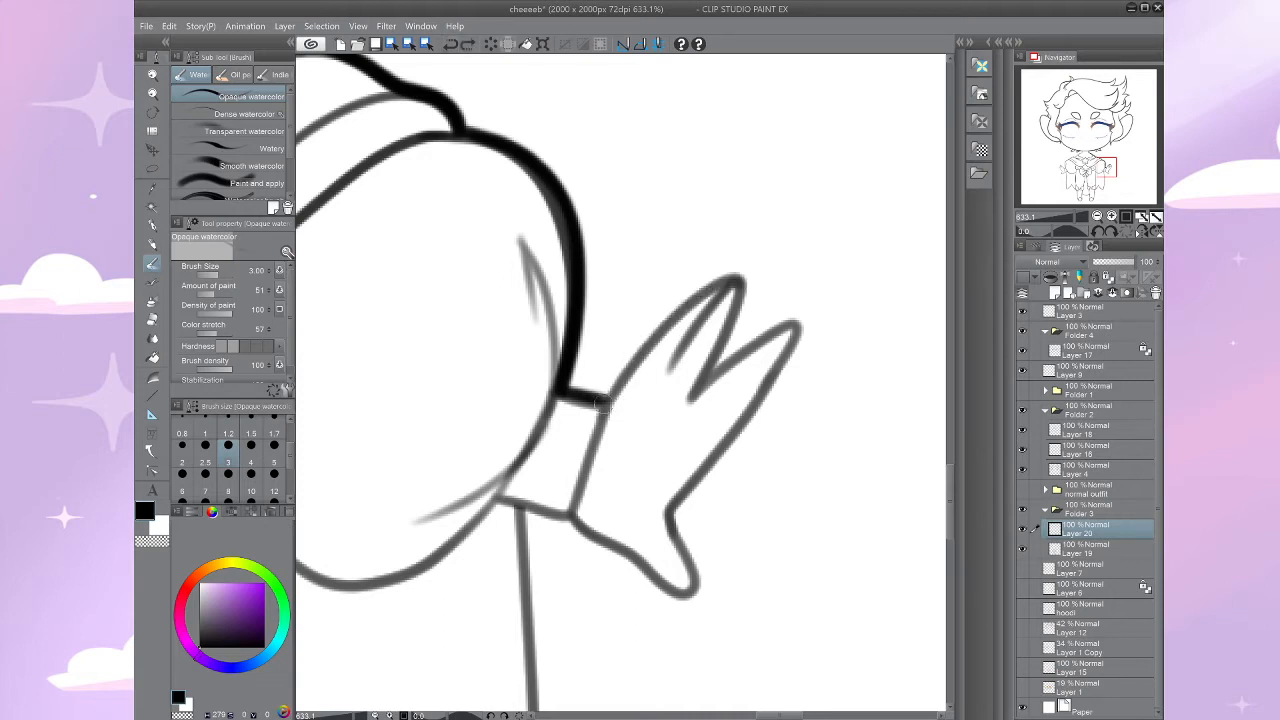
{"action": "mouse_move", "coordinate": [604, 404]}
{"action": "left_mouse_down"}
{"action": "mouse_move", "coordinate": [778, 326]}
{"action": "mouse_move", "coordinate": [792, 365]}
{"action": "mouse_move", "coordinate": [670, 512]}
{"action": "mouse_move", "coordinate": [567, 457]}
{"action": "left_mouse_up"}
{"action": "key", "text": "ctrl+z"}
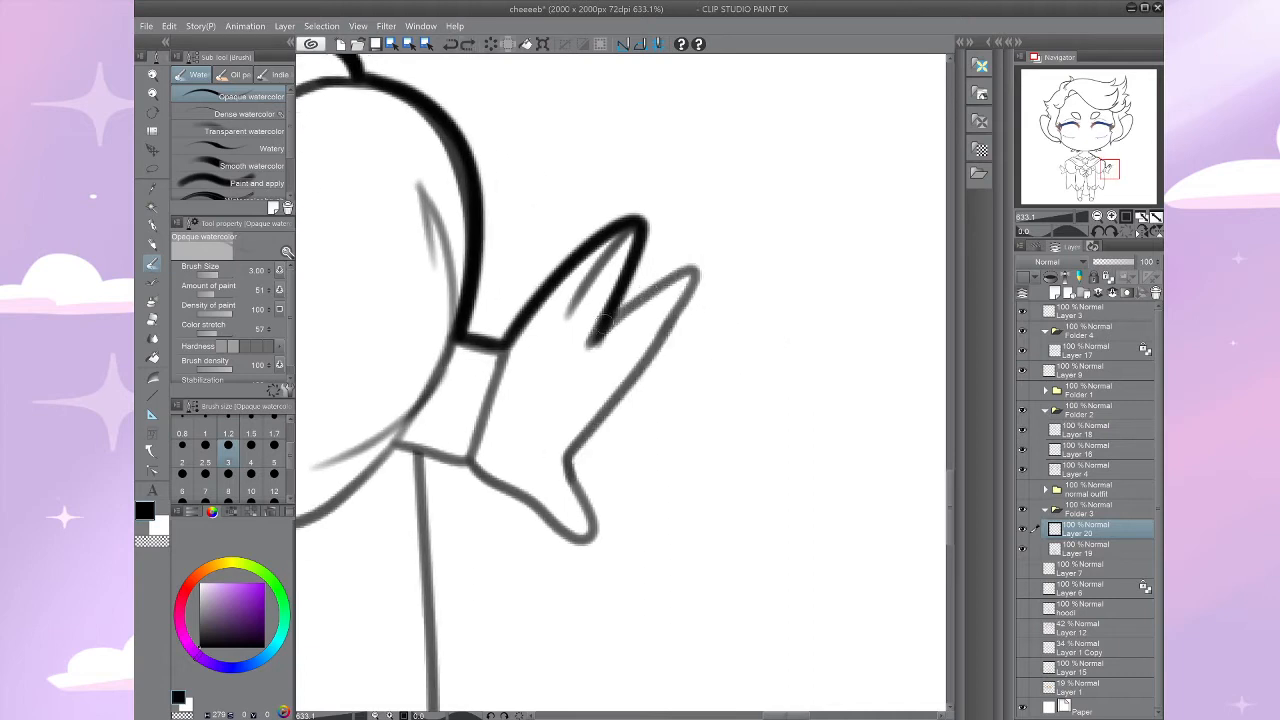
Step: Retrace the second finger, thumb and lower edge of the hand back to the cuff, redoing the uneven finger stroke
{"action": "mouse_move", "coordinate": [604, 326]}
{"action": "left_mouse_down"}
{"action": "mouse_move", "coordinate": [667, 270]}
{"action": "mouse_move", "coordinate": [695, 271]}
{"action": "mouse_move", "coordinate": [566, 466]}
{"action": "left_mouse_up"}
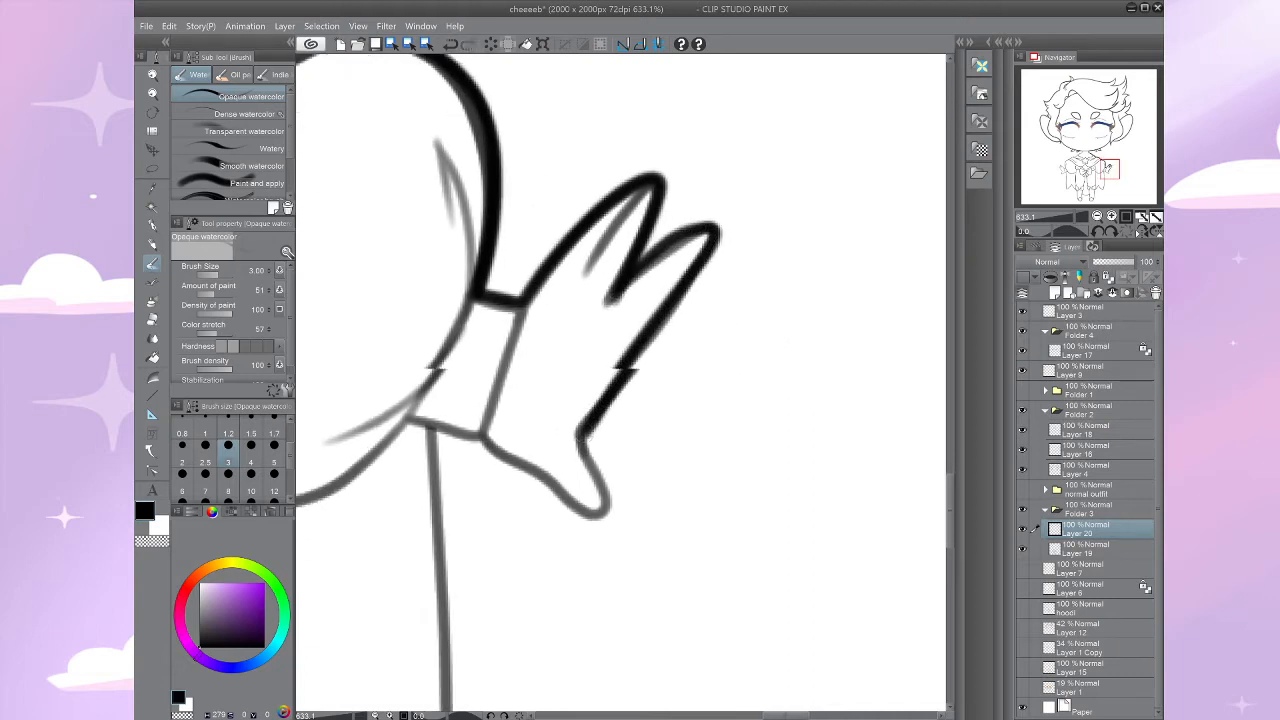
{"action": "left_click_drag", "start_coordinate": [600, 390], "coordinate": [578, 438]}
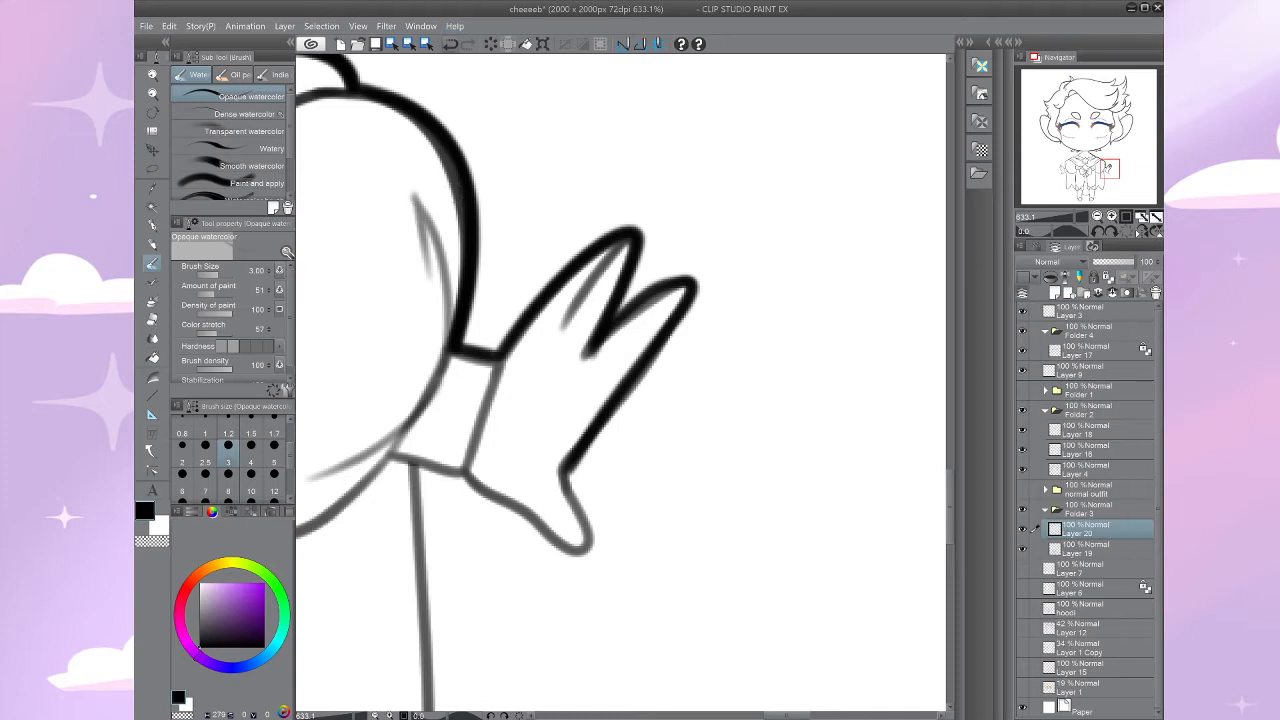
{"action": "key", "text": "ctrl+z"}
{"action": "mouse_move", "coordinate": [590, 350]}
{"action": "left_mouse_down"}
{"action": "mouse_move", "coordinate": [628, 396]}
{"action": "mouse_move", "coordinate": [566, 474]}
{"action": "left_mouse_up"}
{"action": "mouse_move", "coordinate": [600, 420]}
{"action": "left_mouse_down"}
{"action": "mouse_move", "coordinate": [628, 364]}
{"action": "mouse_move", "coordinate": [600, 366]}
{"action": "left_mouse_up"}
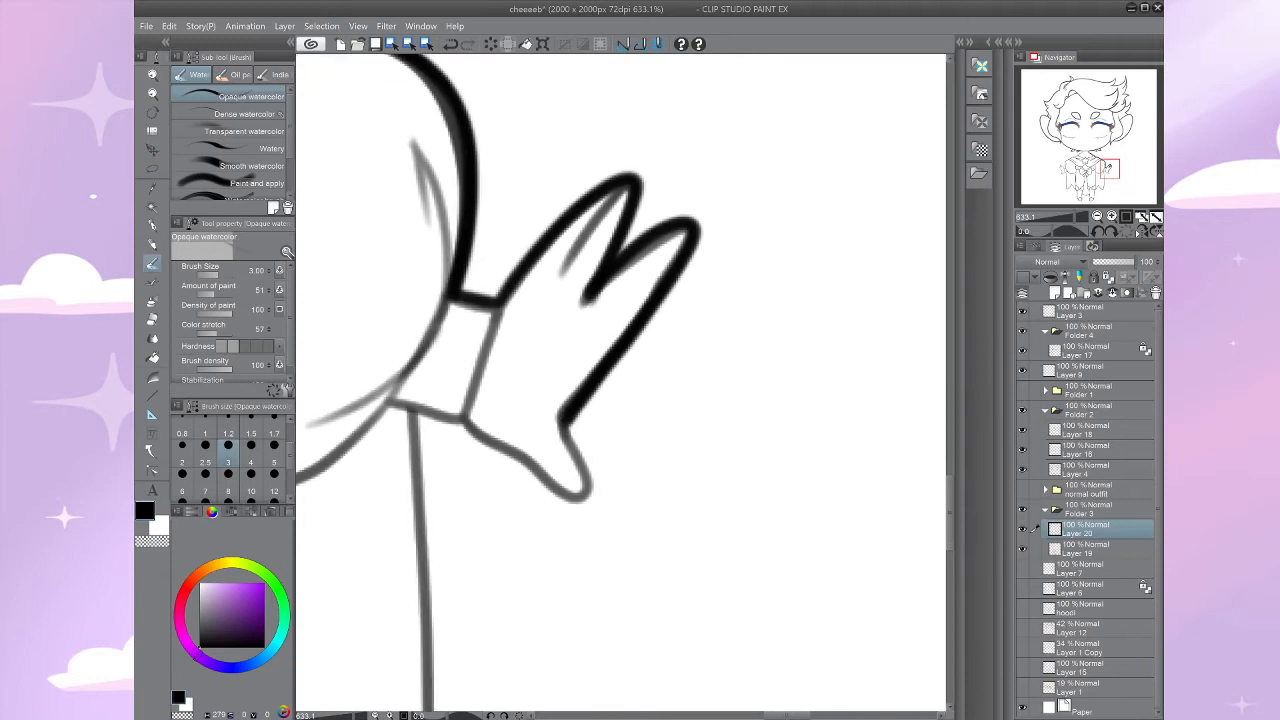
{"action": "mouse_move", "coordinate": [562, 418]}
{"action": "left_mouse_down"}
{"action": "mouse_move", "coordinate": [600, 482]}
{"action": "mouse_move", "coordinate": [558, 506]}
{"action": "mouse_move", "coordinate": [462, 410]}
{"action": "mouse_move", "coordinate": [549, 407]}
{"action": "left_mouse_up"}
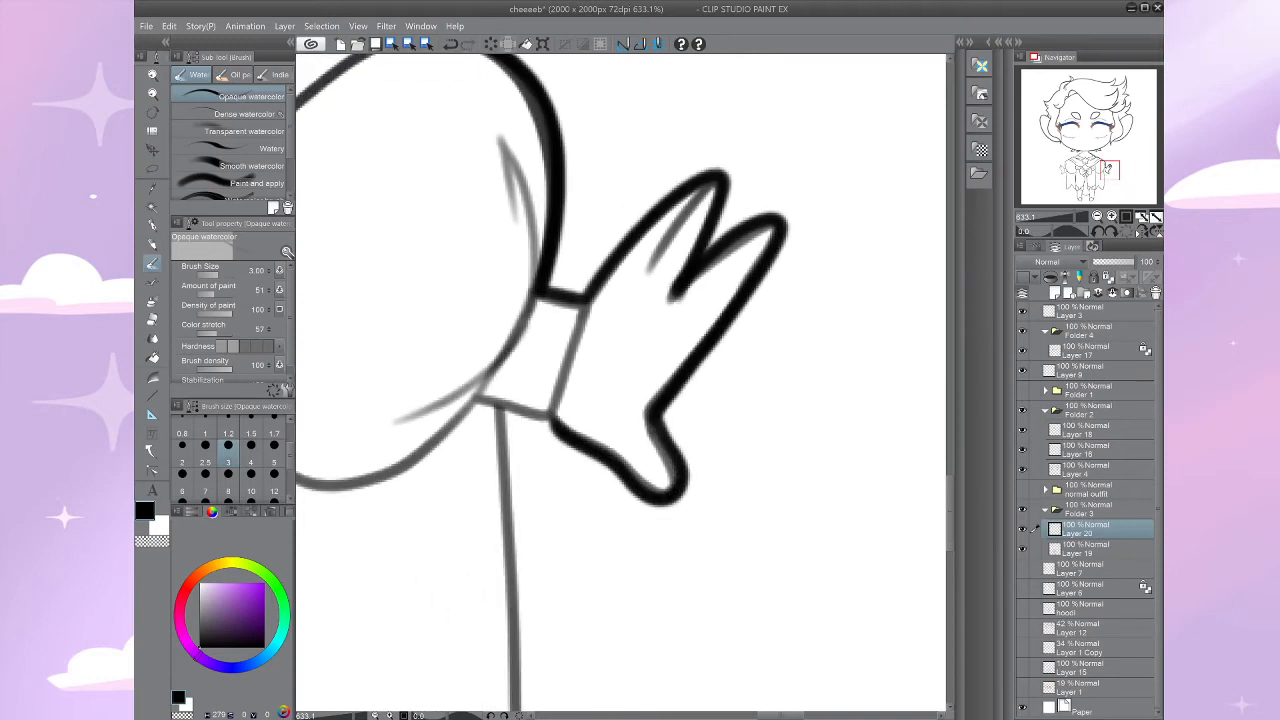
Step: Retrace the cape's outer edge on the right from the cuff down around its rounded hem to the notch, redoing uneven strokes
{"action": "key", "text": "ctrl+minus"}
{"action": "key", "text": "ctrl+minus"}
{"action": "key", "text": "ctrl+minus"}
{"action": "key", "text": "ctrl+minus"}
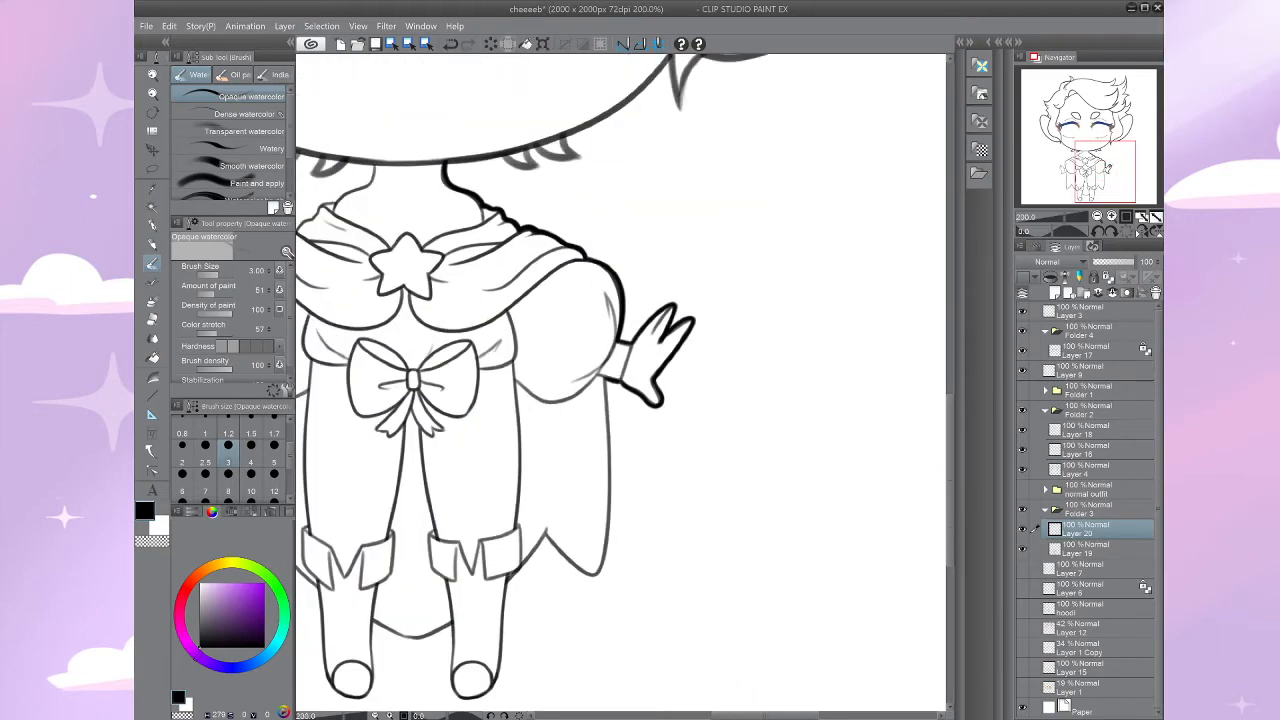
{"action": "left_click_drag", "start_coordinate": [692, 477], "coordinate": [760, 455]}
{"action": "scroll", "coordinate": [760, 455], "scroll_direction": "up", "scroll_amount": 3}
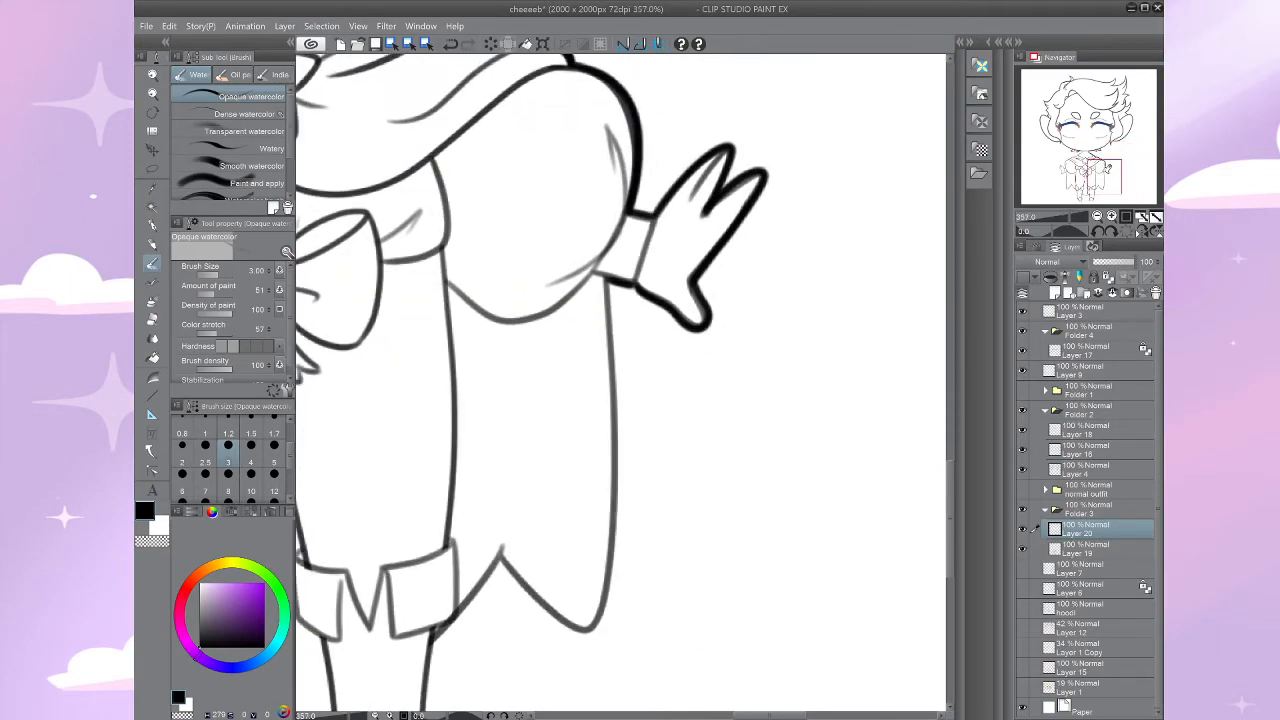
{"action": "left_click_drag", "start_coordinate": [700, 400], "coordinate": [621, 410]}
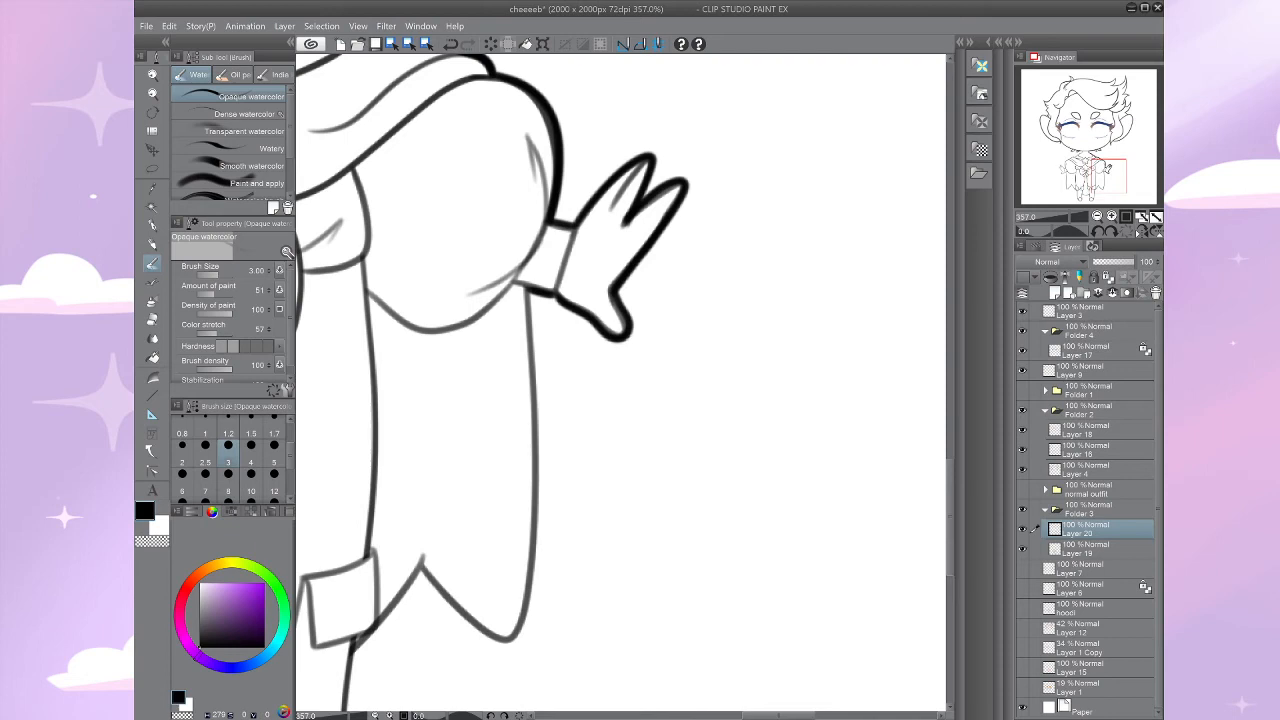
{"action": "left_click_drag", "start_coordinate": [589, 523], "coordinate": [750, 420]}
{"action": "scroll", "coordinate": [718, 401], "scroll_direction": "up", "scroll_amount": 1}
{"action": "scroll", "coordinate": [748, 440], "scroll_direction": "up", "scroll_amount": 3}
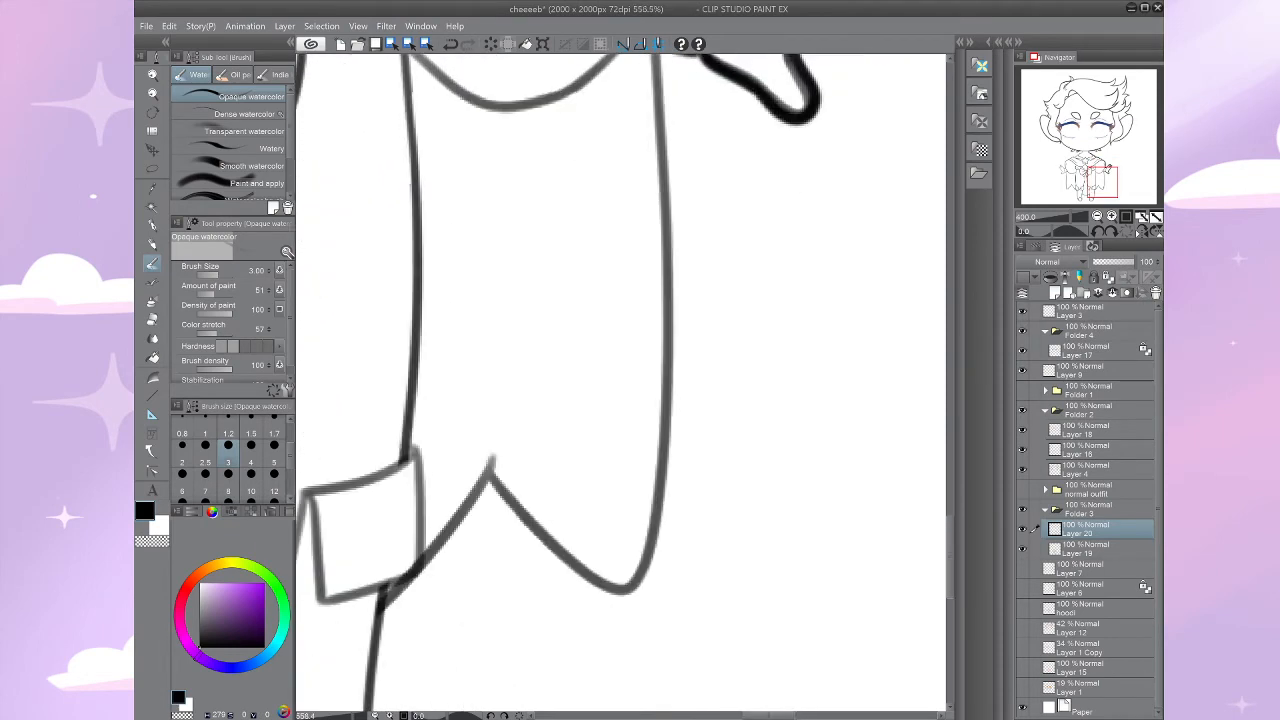
{"action": "left_click_drag", "start_coordinate": [660, 300], "coordinate": [681, 343]}
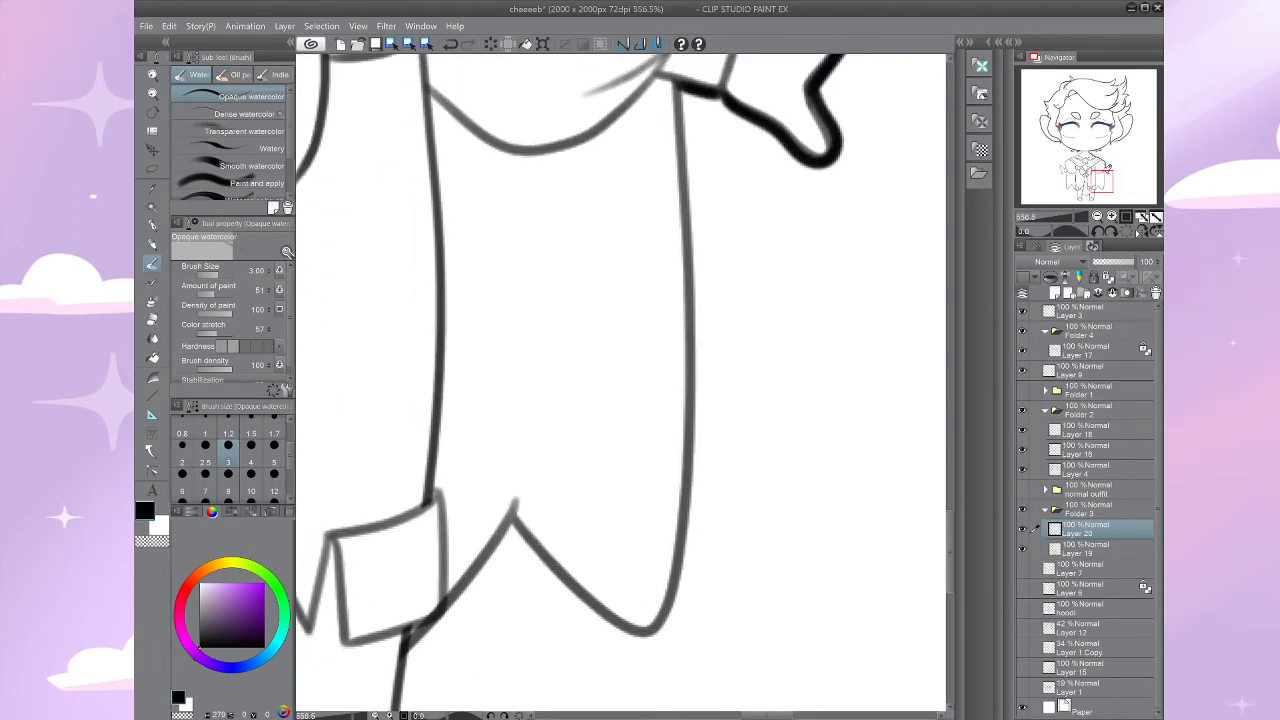
{"action": "mouse_move", "coordinate": [683, 74]}
{"action": "left_mouse_down"}
{"action": "mouse_move", "coordinate": [678, 373]}
{"action": "mouse_move", "coordinate": [666, 510]}
{"action": "mouse_move", "coordinate": [638, 600]}
{"action": "mouse_move", "coordinate": [502, 518]}
{"action": "left_mouse_up"}
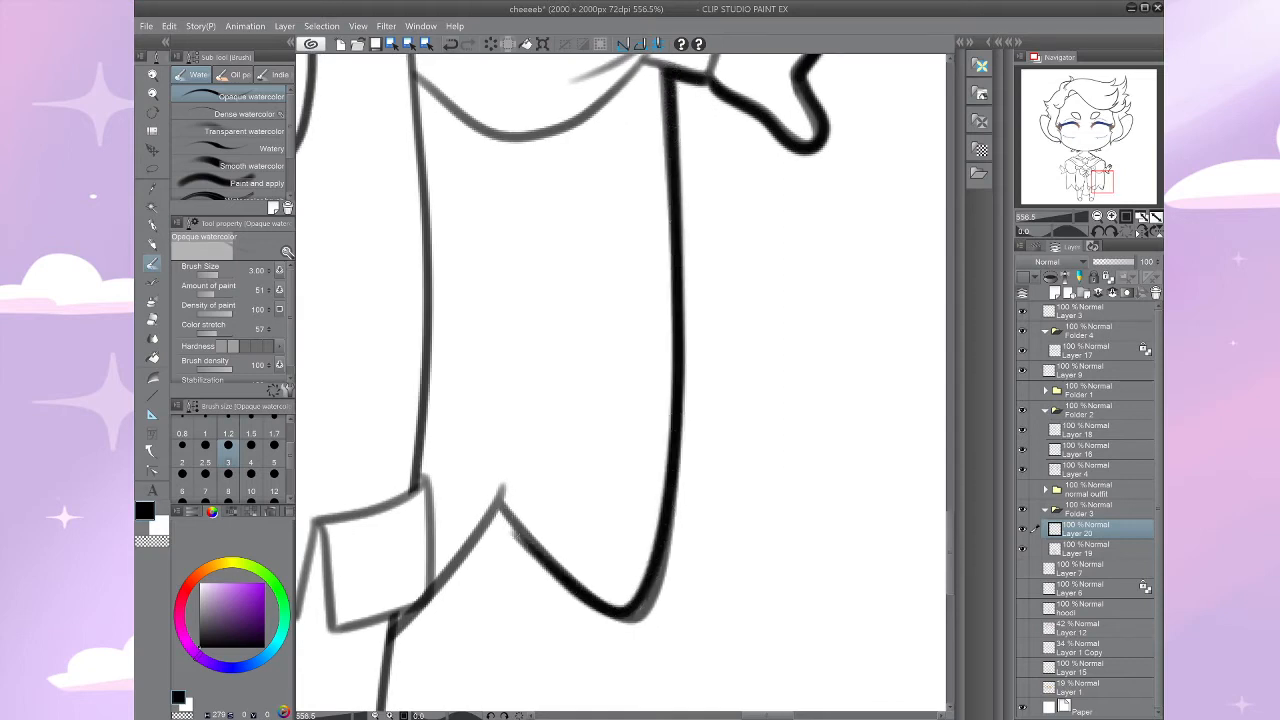
{"action": "key", "text": "ctrl+z"}
{"action": "mouse_move", "coordinate": [669, 68]}
{"action": "left_mouse_down"}
{"action": "mouse_move", "coordinate": [691, 395]}
{"action": "mouse_move", "coordinate": [642, 612]}
{"action": "mouse_move", "coordinate": [501, 488]}
{"action": "left_mouse_up"}
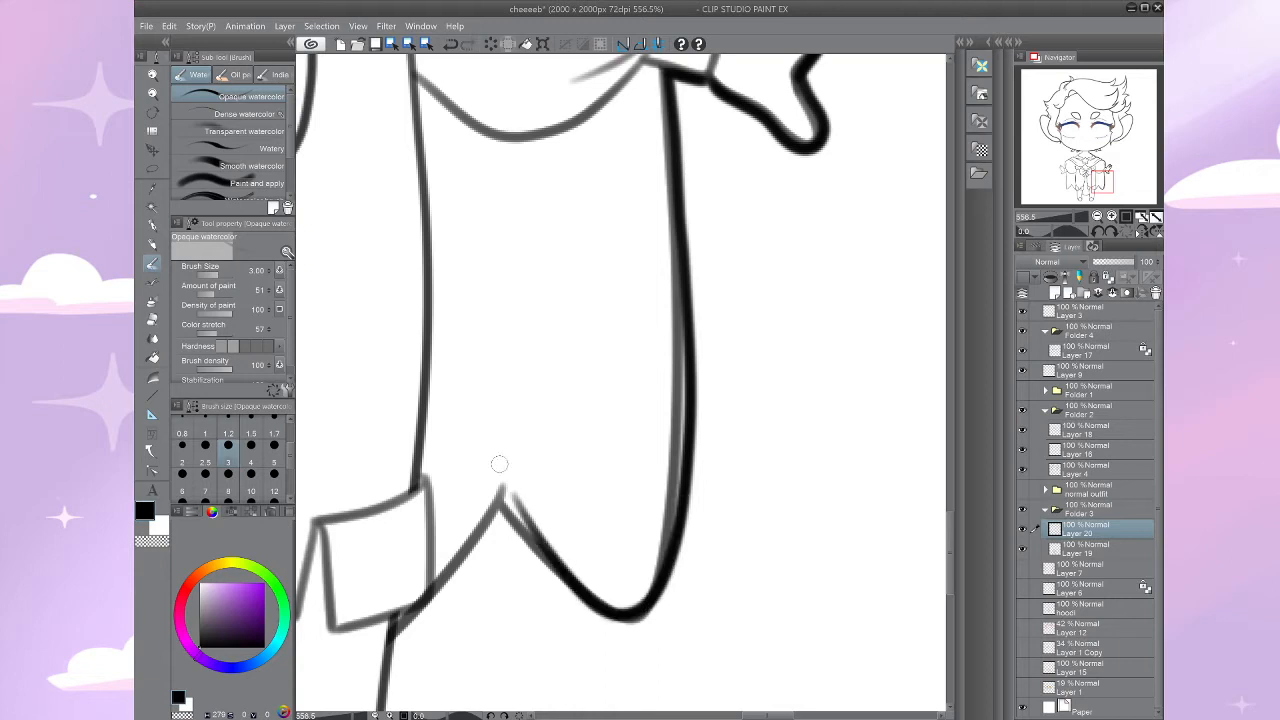
{"action": "key", "text": "ctrl+z"}
{"action": "mouse_move", "coordinate": [669, 66]}
{"action": "left_mouse_down"}
{"action": "mouse_move", "coordinate": [677, 366]}
{"action": "mouse_move", "coordinate": [648, 608]}
{"action": "mouse_move", "coordinate": [552, 574]}
{"action": "mouse_move", "coordinate": [497, 501]}
{"action": "left_mouse_up"}
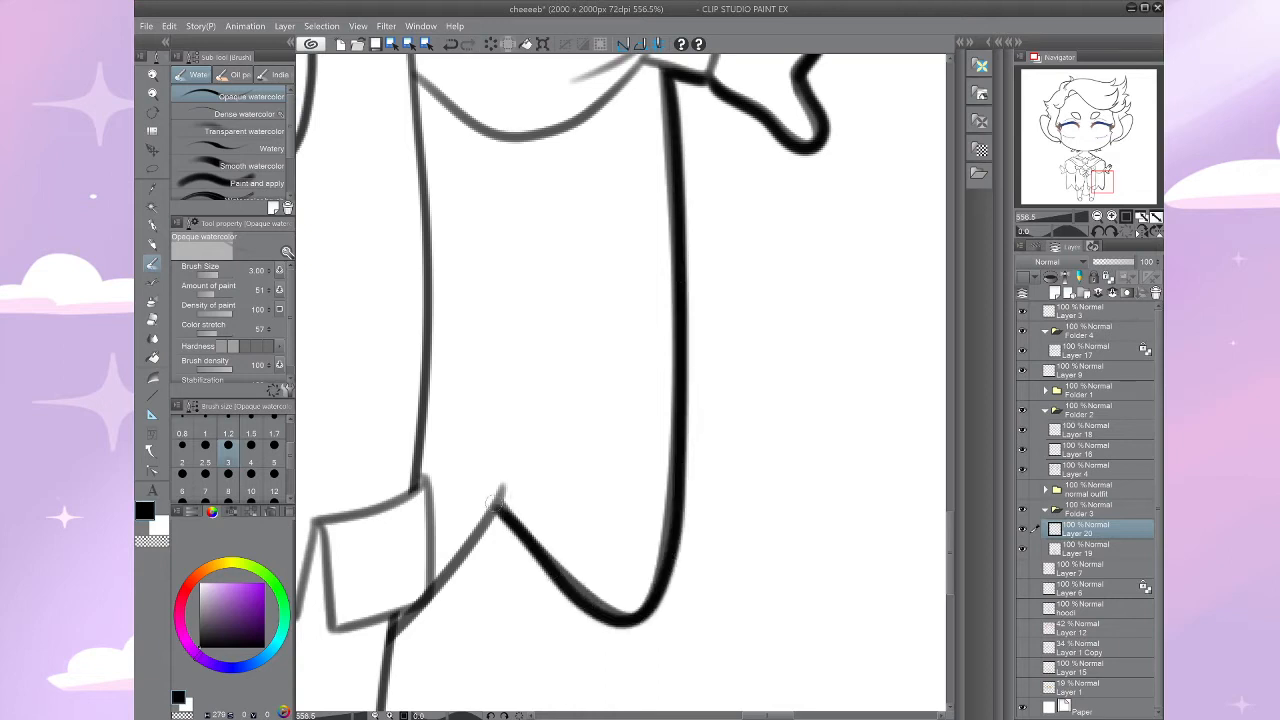
Step: Erase the retraced hem stroke between the notch and the cape's lowest point with the Soft eraser
{"action": "left_click_drag", "start_coordinate": [807, 454], "coordinate": [796, 455]}
{"action": "scroll", "coordinate": [795, 458], "scroll_direction": "down", "scroll_amount": 4}
{"action": "scroll", "coordinate": [744, 608], "scroll_direction": "up", "scroll_amount": 4}
{"action": "left_click_drag", "start_coordinate": [744, 608], "coordinate": [698, 615]}
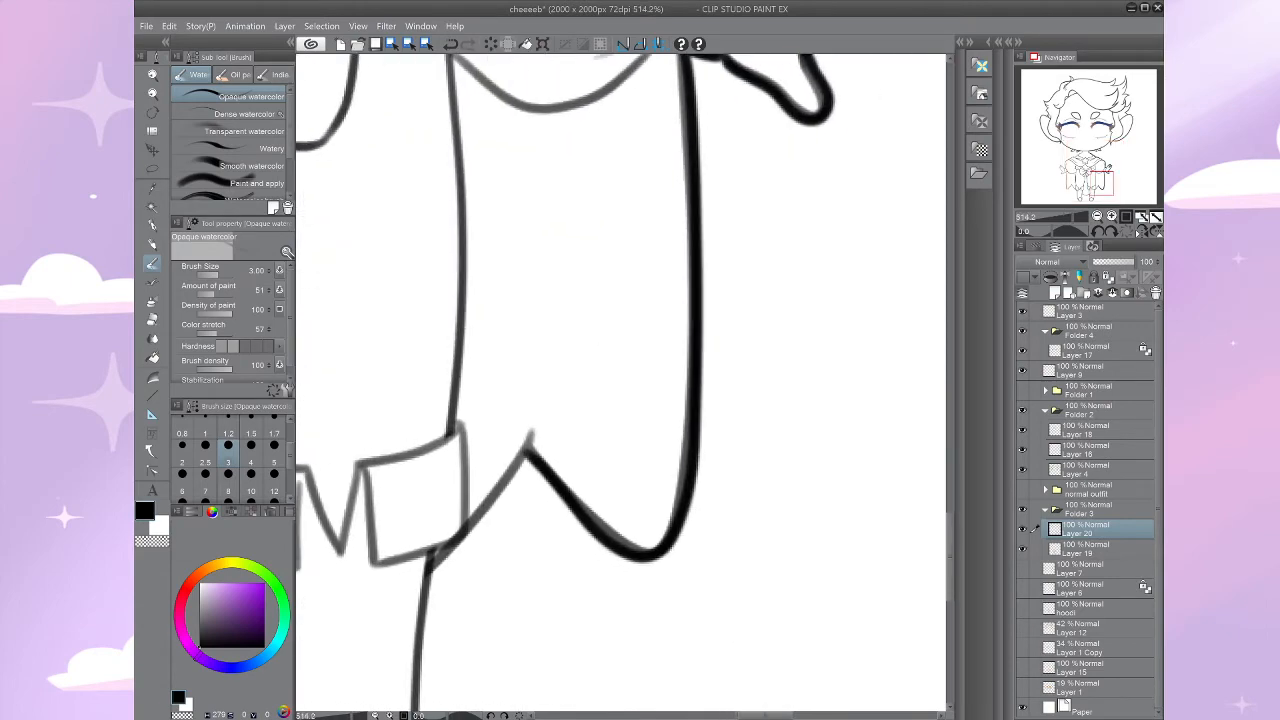
{"action": "key", "text": "e"}
{"action": "left_click", "coordinate": [451, 44]}
{"action": "left_click_drag", "start_coordinate": [560, 380], "coordinate": [522, 415]}
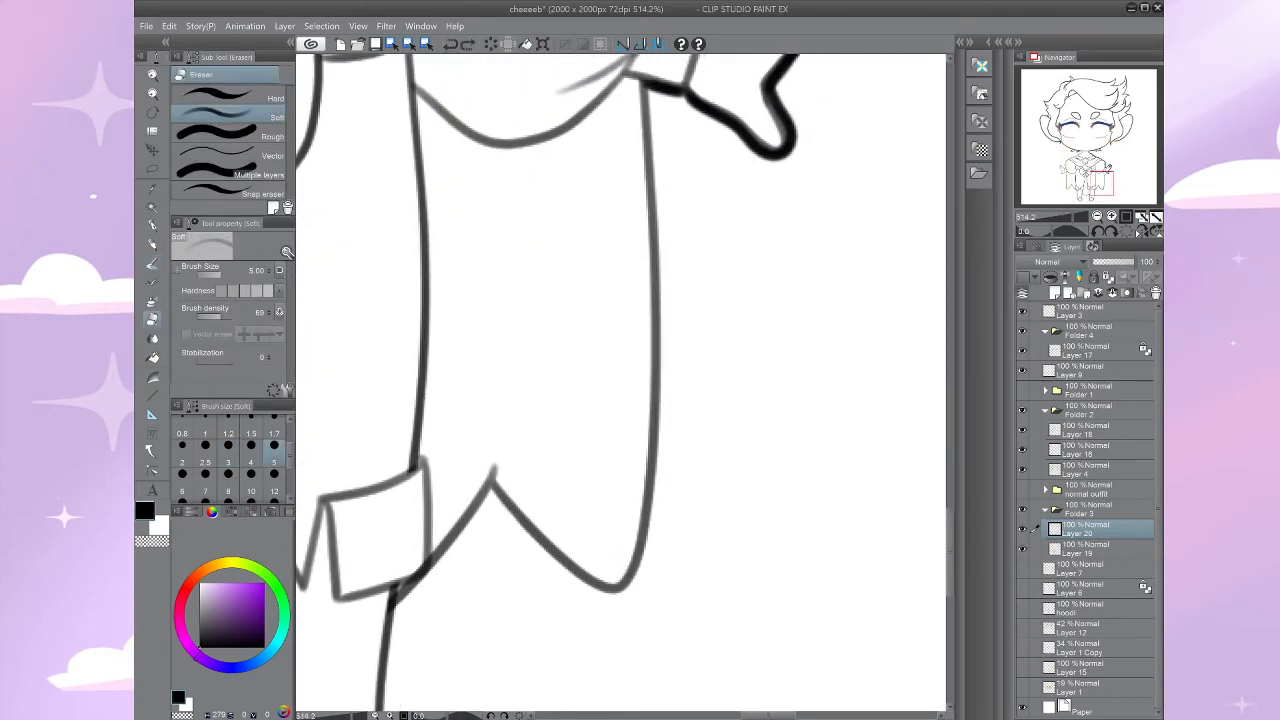
{"action": "left_click", "coordinate": [468, 44]}
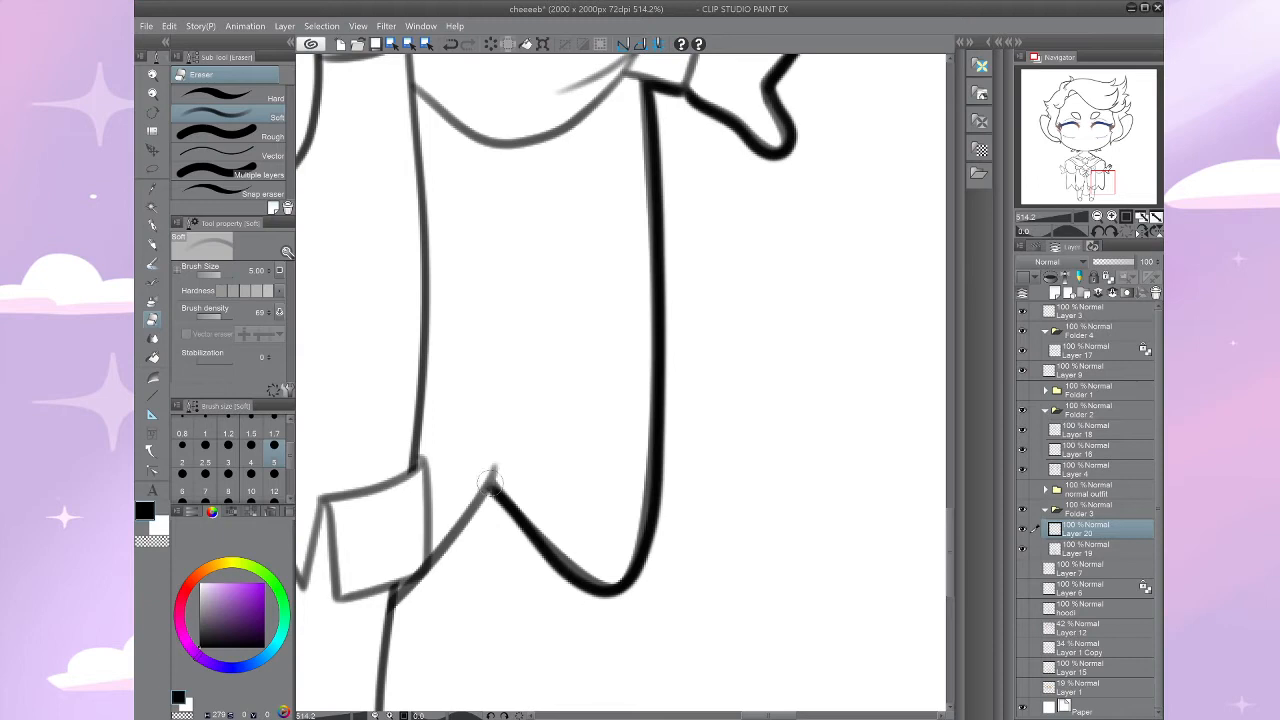
{"action": "left_click_drag", "start_coordinate": [486, 482], "coordinate": [578, 558]}
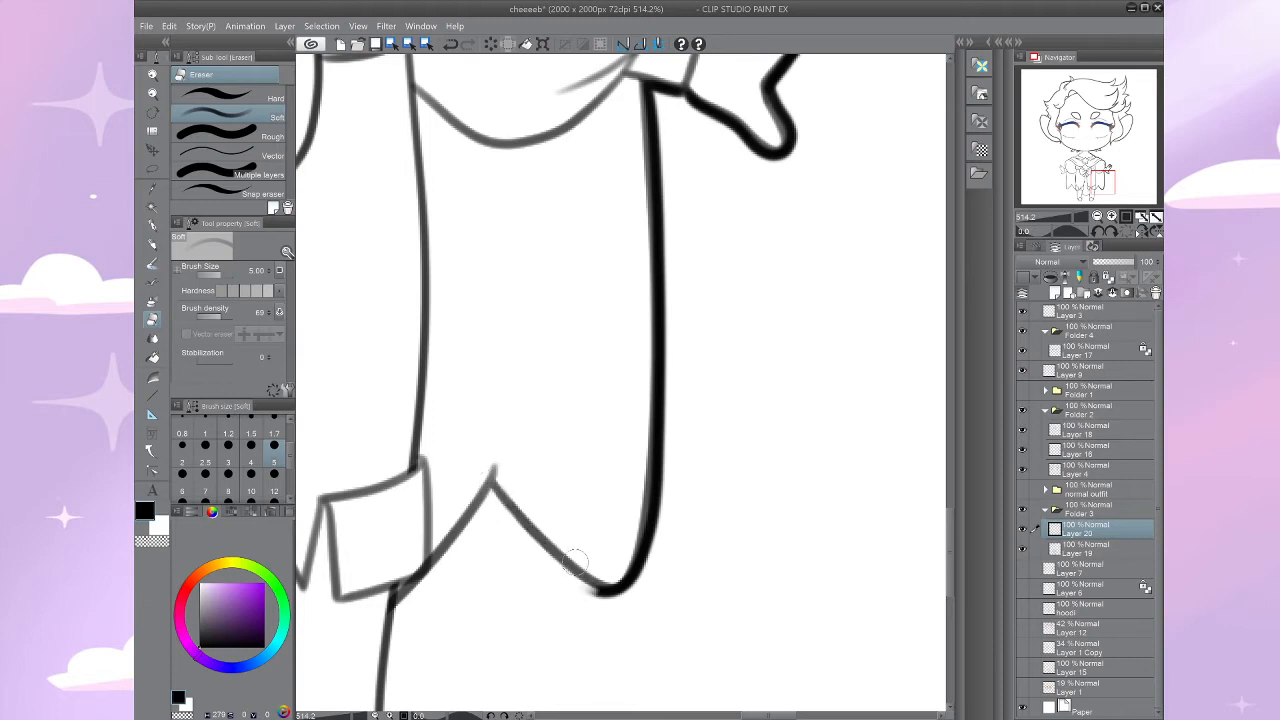
Step: Redraw the cape's hem curve from the notch to its lowest point with the Opaque watercolor brush
{"action": "key", "text": "ctrl+z"}
{"action": "key", "text": "b"}
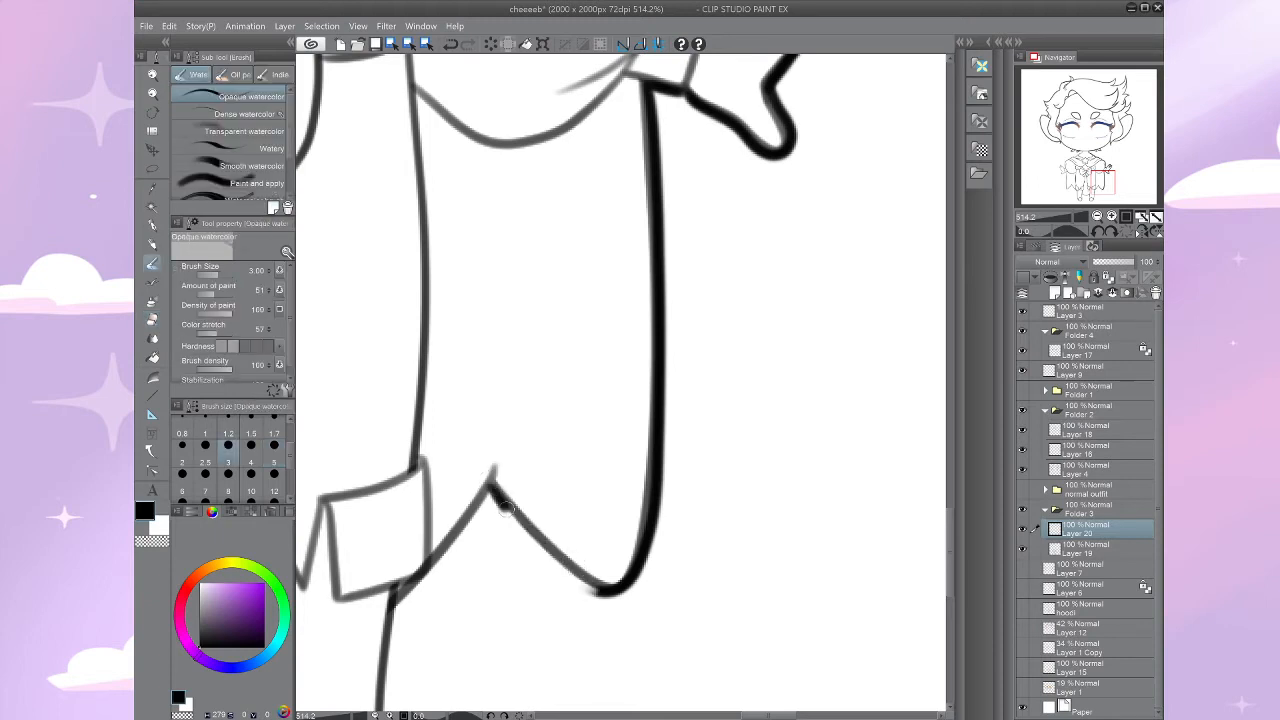
{"action": "left_click_drag", "start_coordinate": [508, 510], "coordinate": [618, 428]}
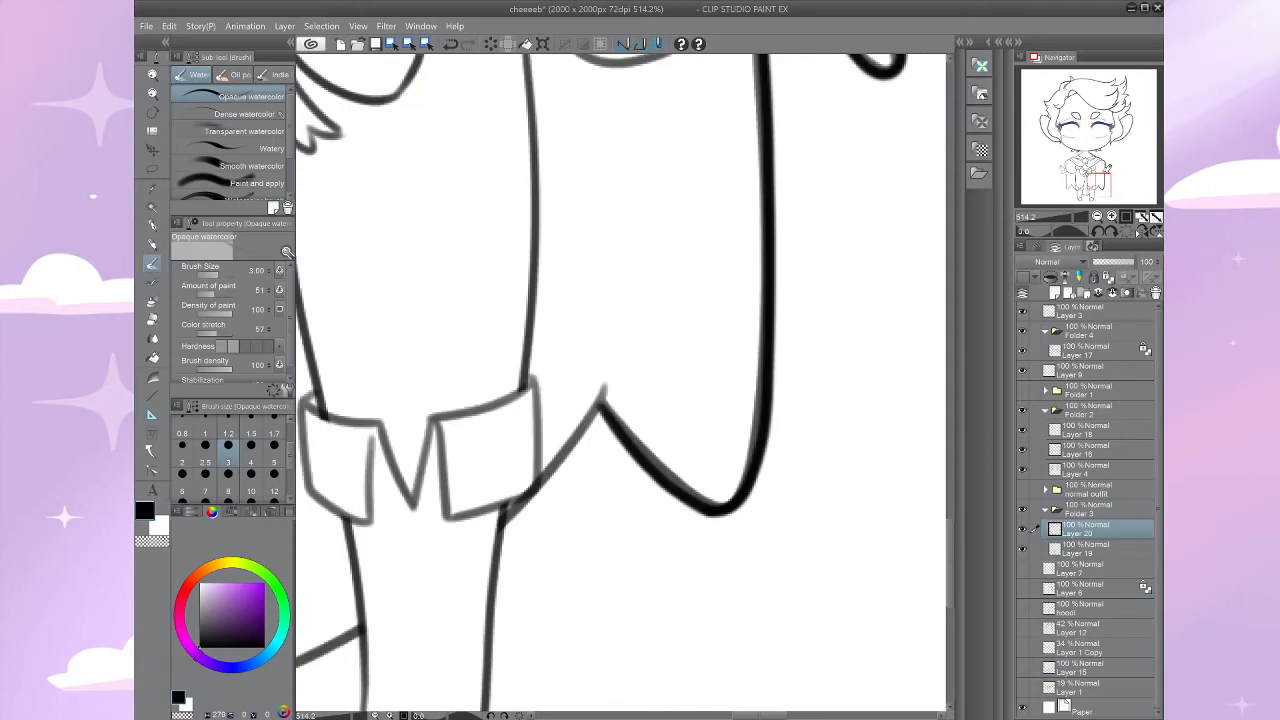
Step: Retrace the right cape hem from its notch down to the leg below the boot cuff, redoing uneven strokes
{"action": "key", "text": "ctrl+z"}
{"action": "left_click_drag", "start_coordinate": [601, 404], "coordinate": [506, 522]}
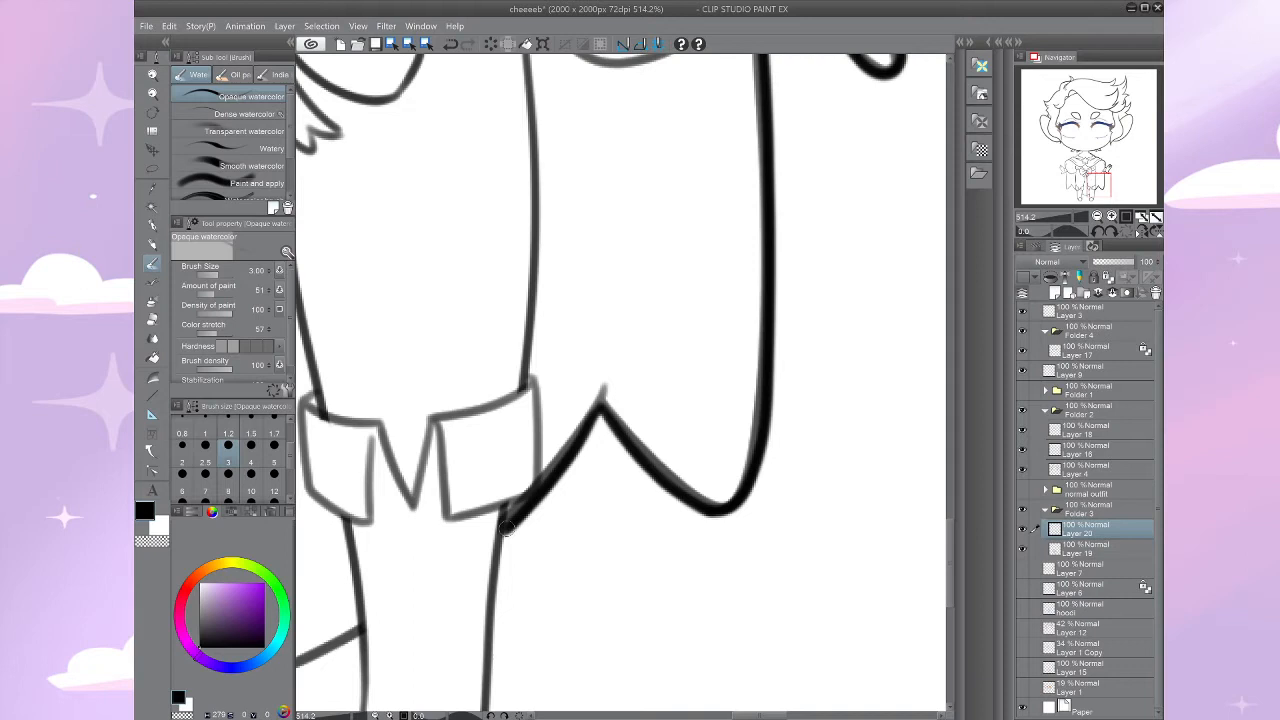
{"action": "key", "text": "ctrl+z"}
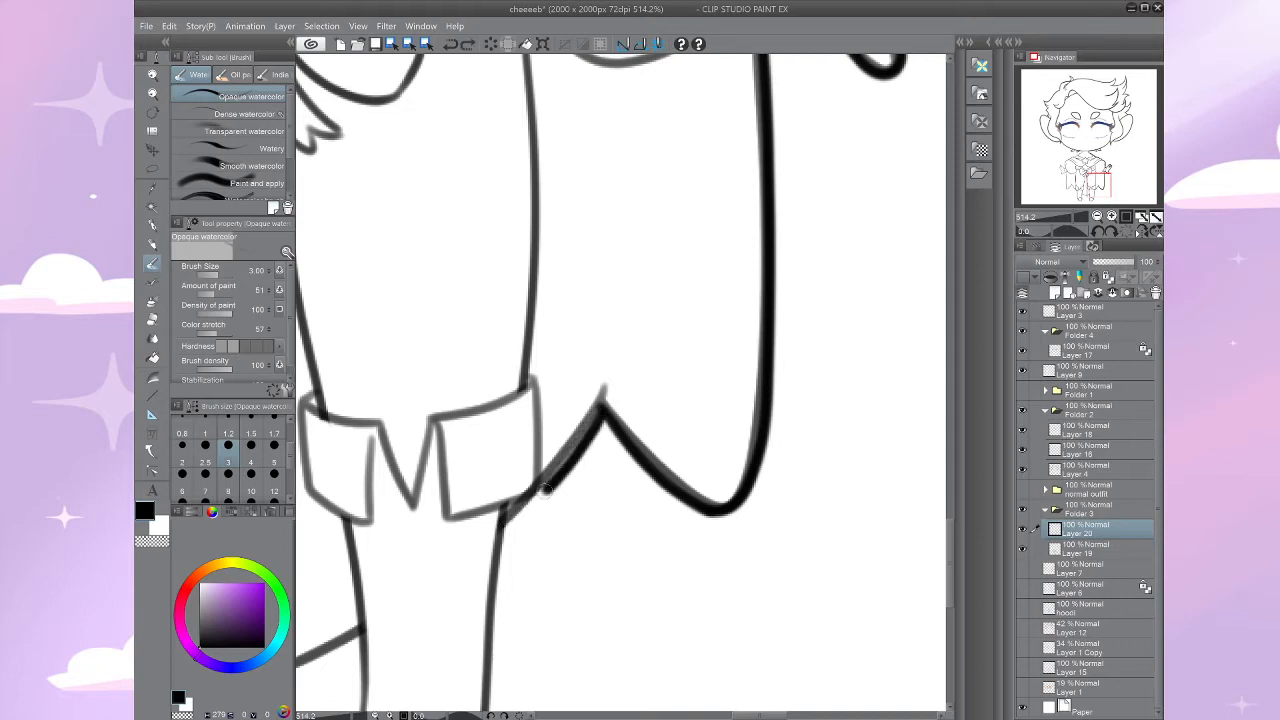
{"action": "key", "text": "ctrl+z"}
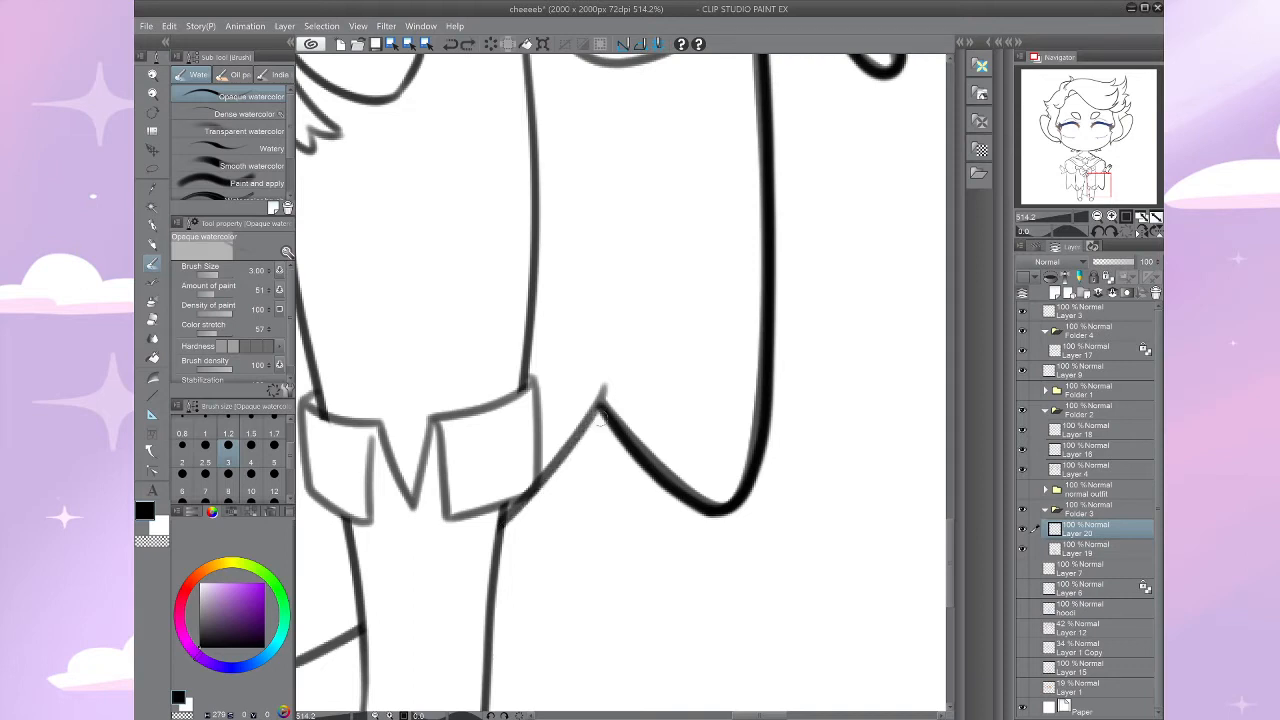
{"action": "left_click_drag", "start_coordinate": [601, 404], "coordinate": [500, 530]}
Step: Retrace the right leg's outer line from the cape down around the foot and up its inner side to the back hem
{"action": "scroll", "coordinate": [620, 400], "scroll_direction": "down", "scroll_amount": 3}
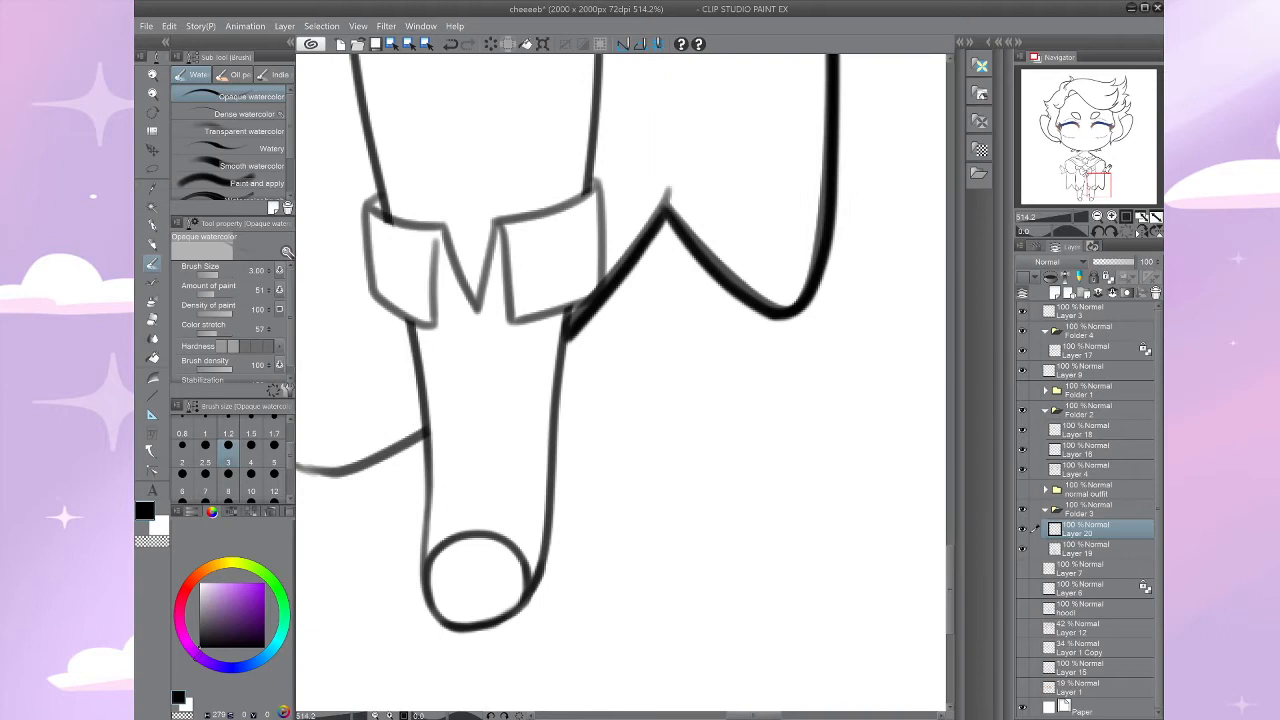
{"action": "key", "text": "ctrl+minus"}
{"action": "key", "text": "ctrl+minus"}
{"action": "key", "text": "ctrl+minus"}
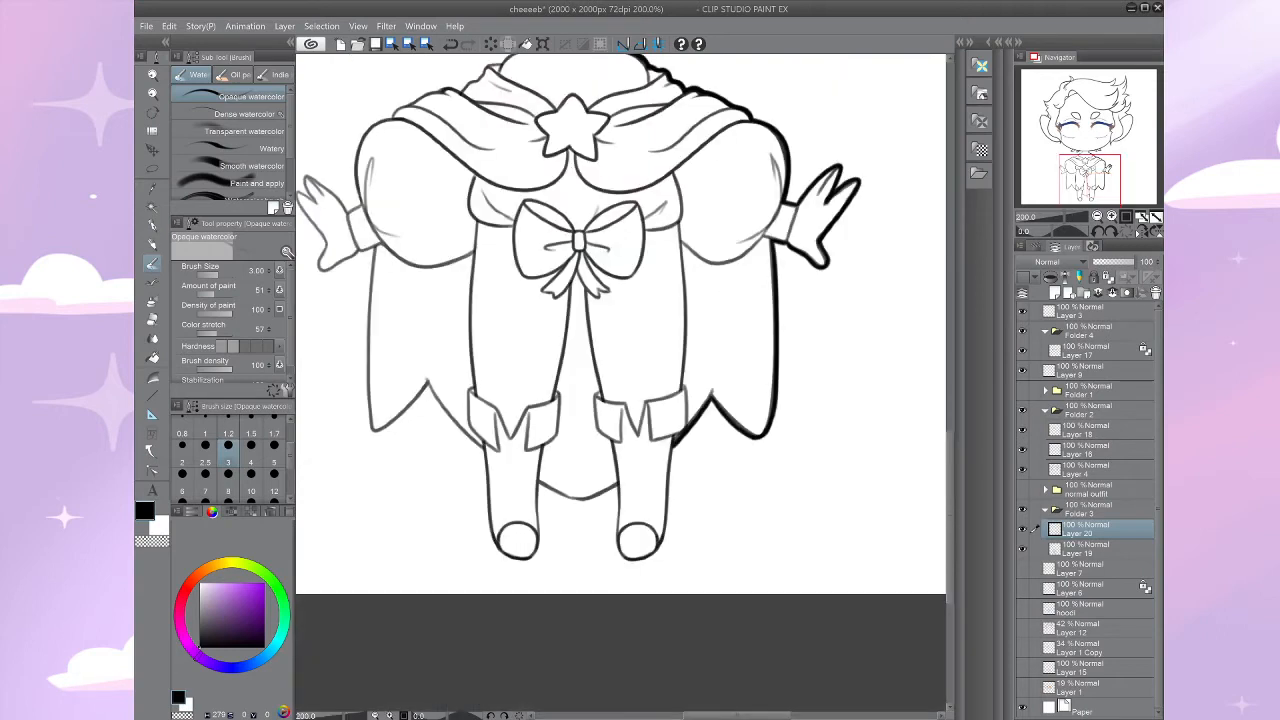
{"action": "scroll", "coordinate": [679, 305], "scroll_direction": "up", "scroll_amount": 5}
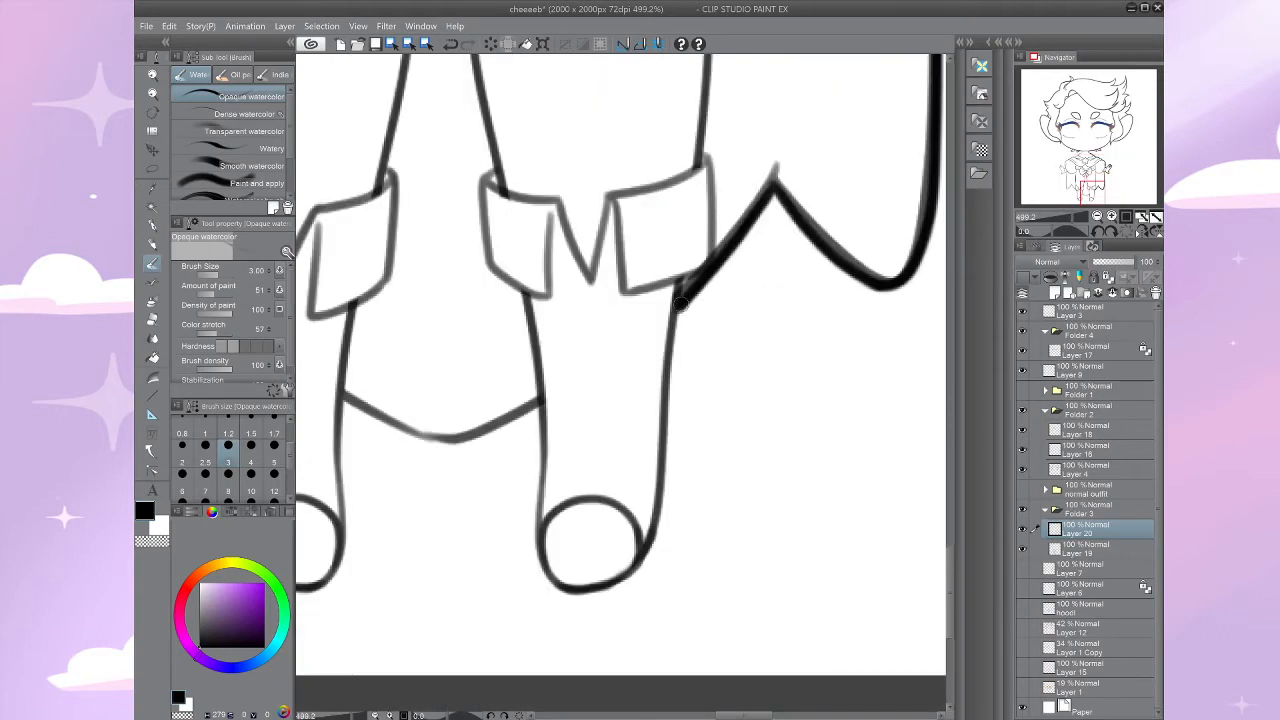
{"action": "mouse_move", "coordinate": [679, 305]}
{"action": "left_mouse_down"}
{"action": "mouse_move", "coordinate": [565, 579]}
{"action": "mouse_move", "coordinate": [527, 549]}
{"action": "left_mouse_up"}
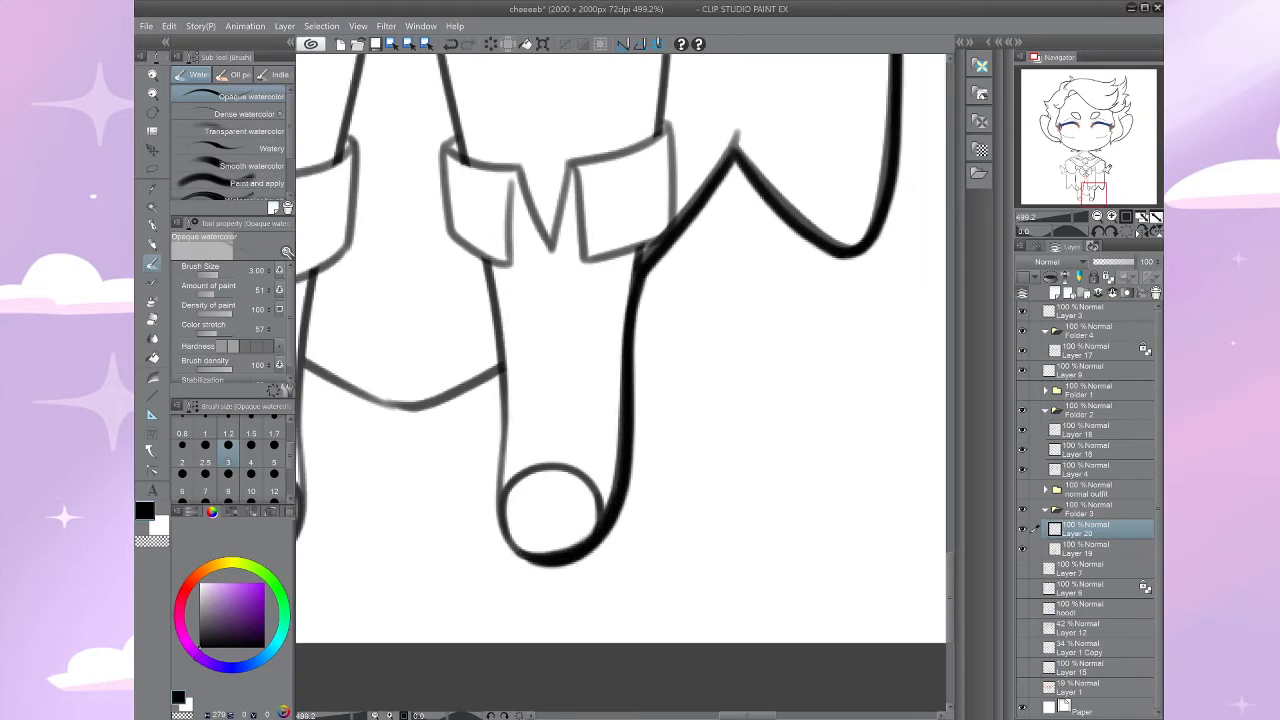
{"action": "left_click_drag", "start_coordinate": [499, 368], "coordinate": [513, 545]}
Step: Set the opacity of the bold outline layer, Layer 20, to 75%
{"action": "scroll", "coordinate": [683, 513], "scroll_direction": "down", "scroll_amount": 4}
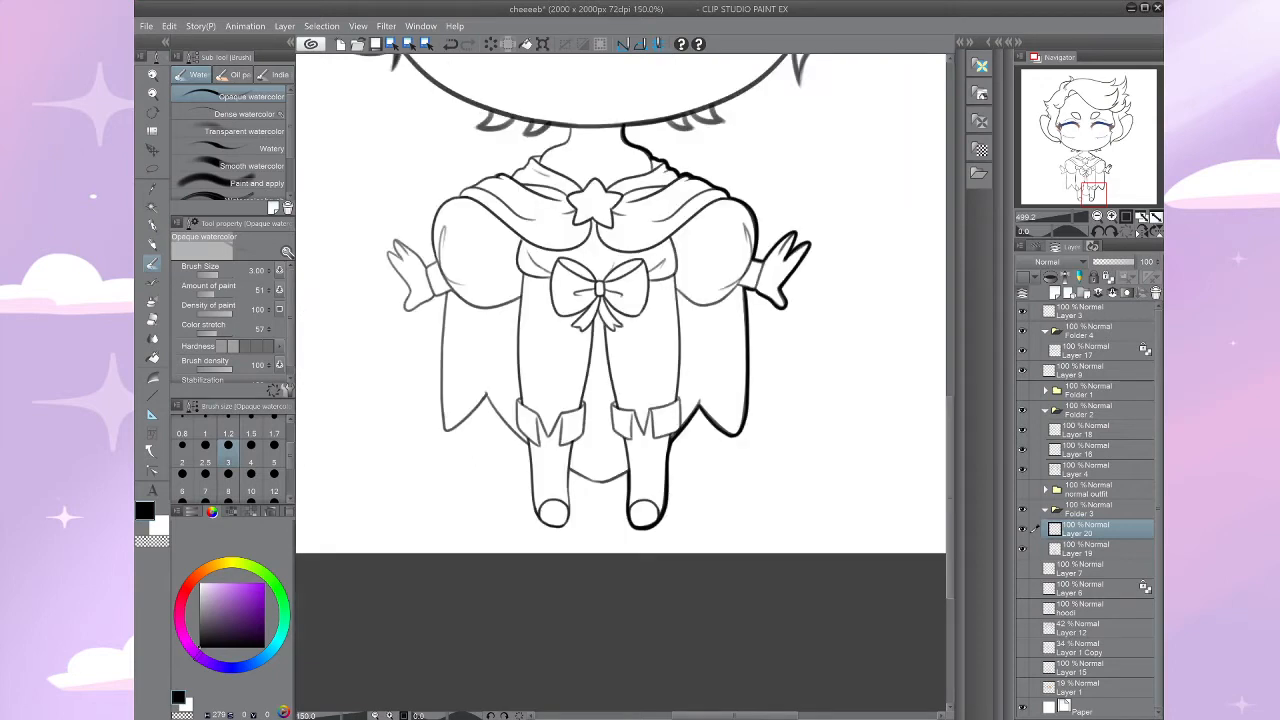
{"action": "scroll", "coordinate": [625, 338], "scroll_direction": "down", "scroll_amount": 2}
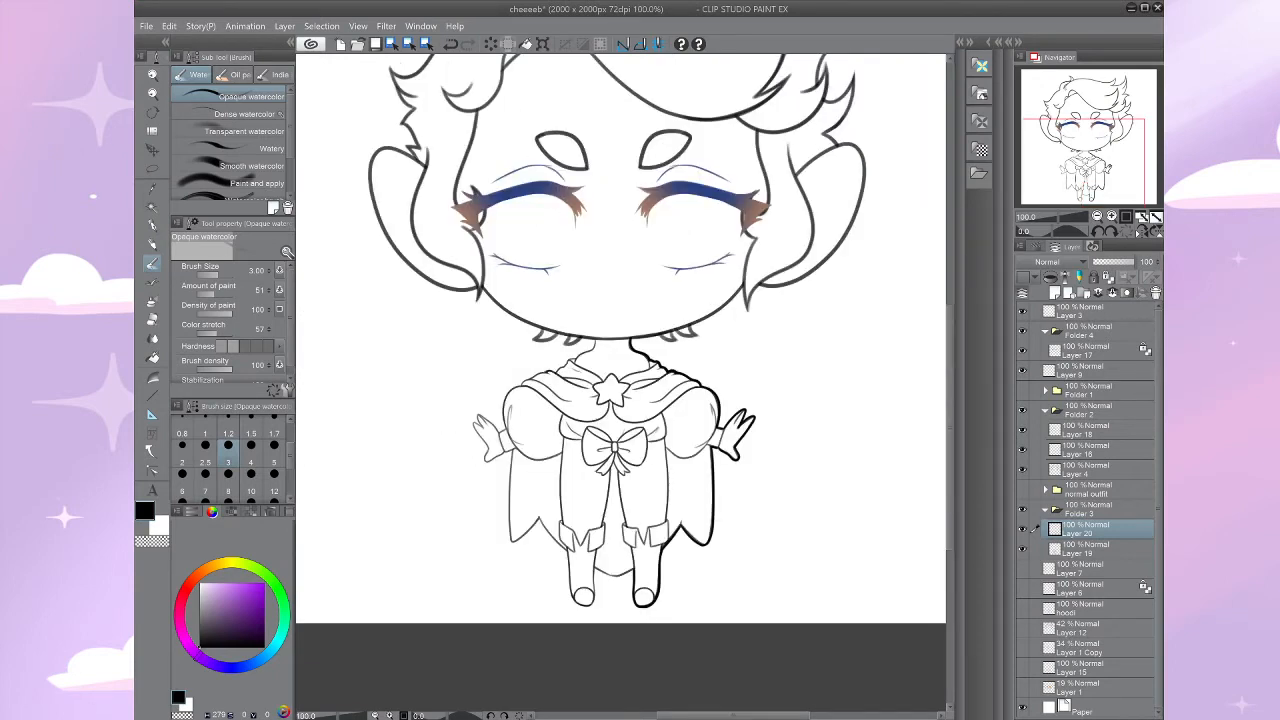
{"action": "left_click_drag", "start_coordinate": [1133, 262], "coordinate": [1127, 262]}
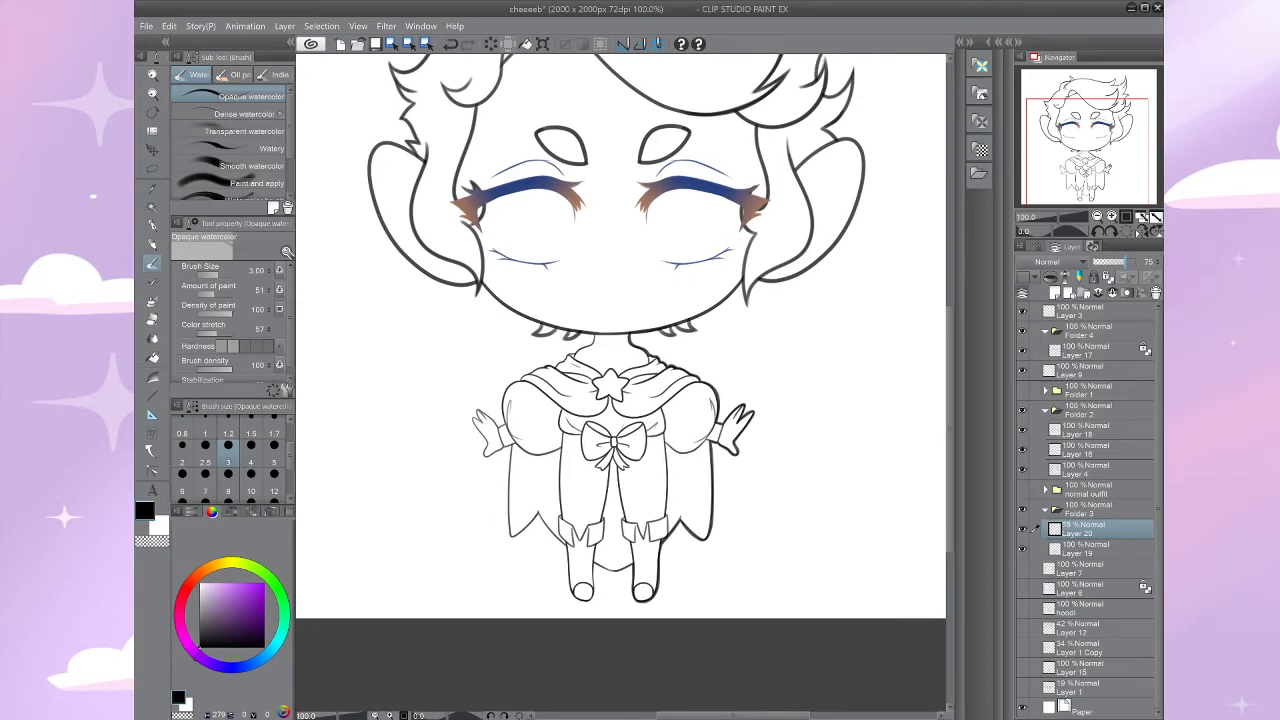
{"action": "scroll", "coordinate": [740, 587], "scroll_direction": "down", "scroll_amount": 1}
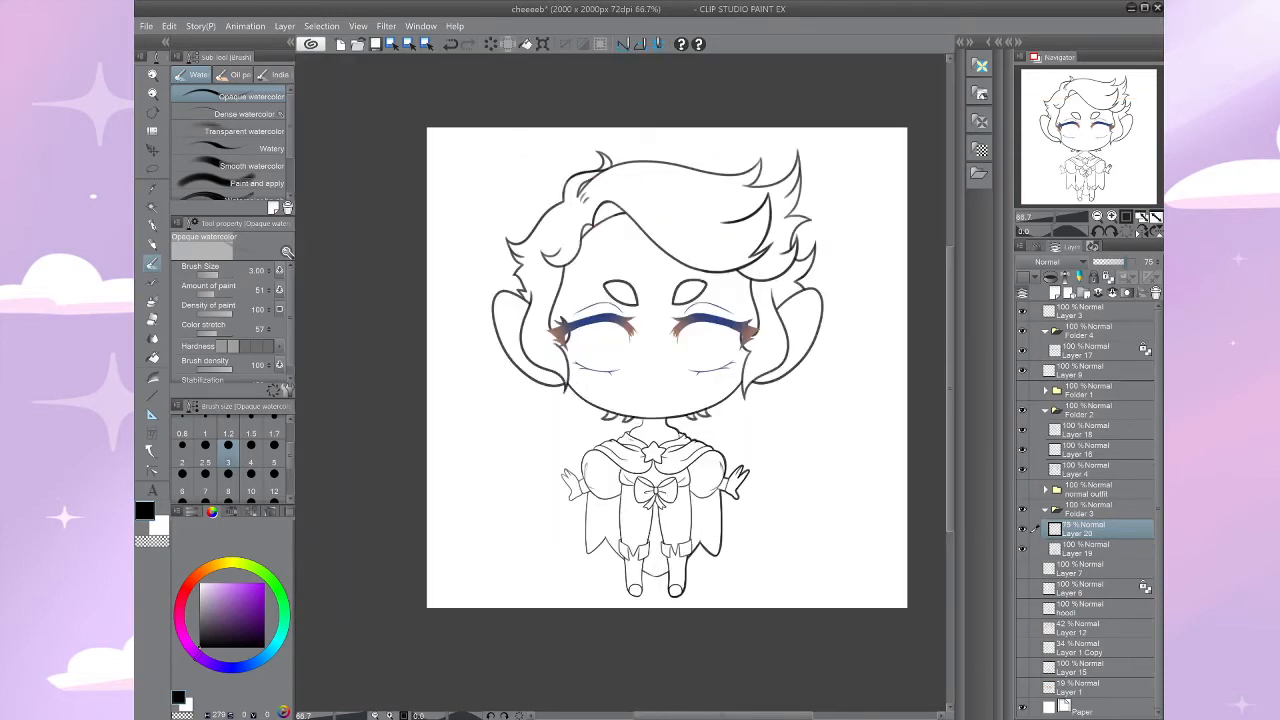
{"action": "left_click_drag", "start_coordinate": [667, 367], "coordinate": [679, 355]}
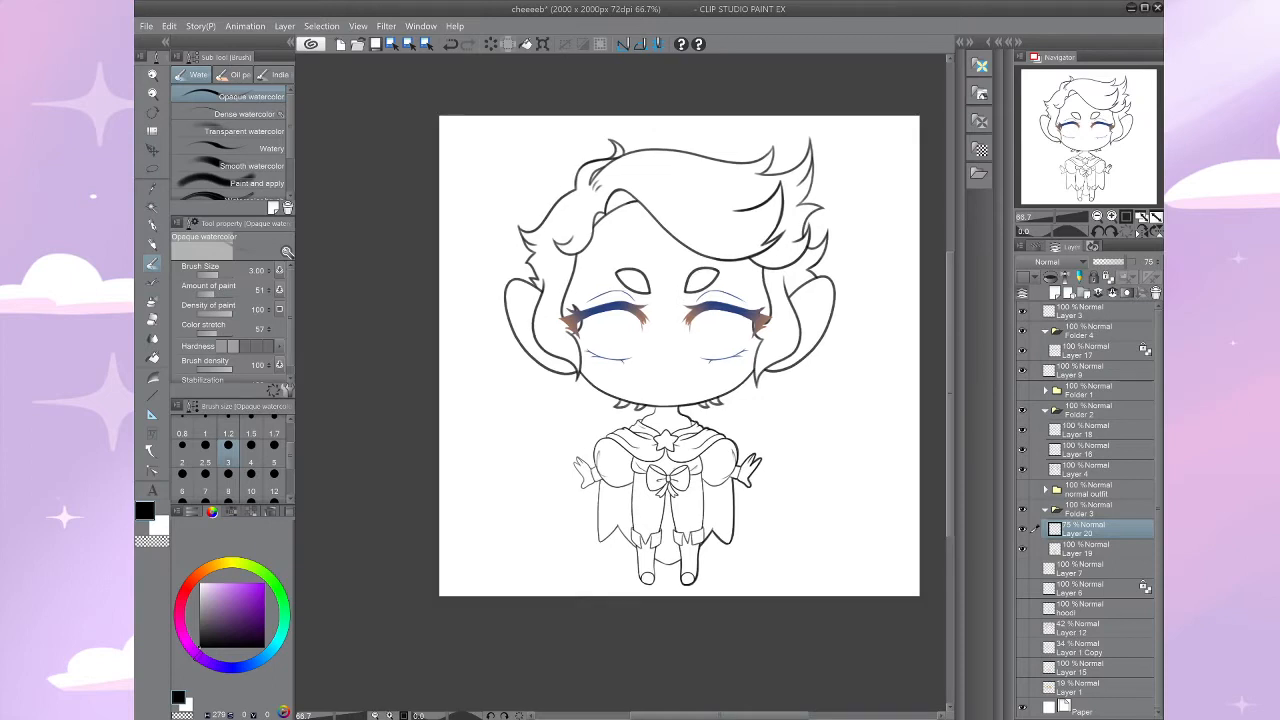
Step: Retrace the right leg's inner edge and the cape's curved hem between the legs, redoing the misaligned hem stroke
{"action": "scroll", "coordinate": [623, 673], "scroll_direction": "up", "scroll_amount": 2}
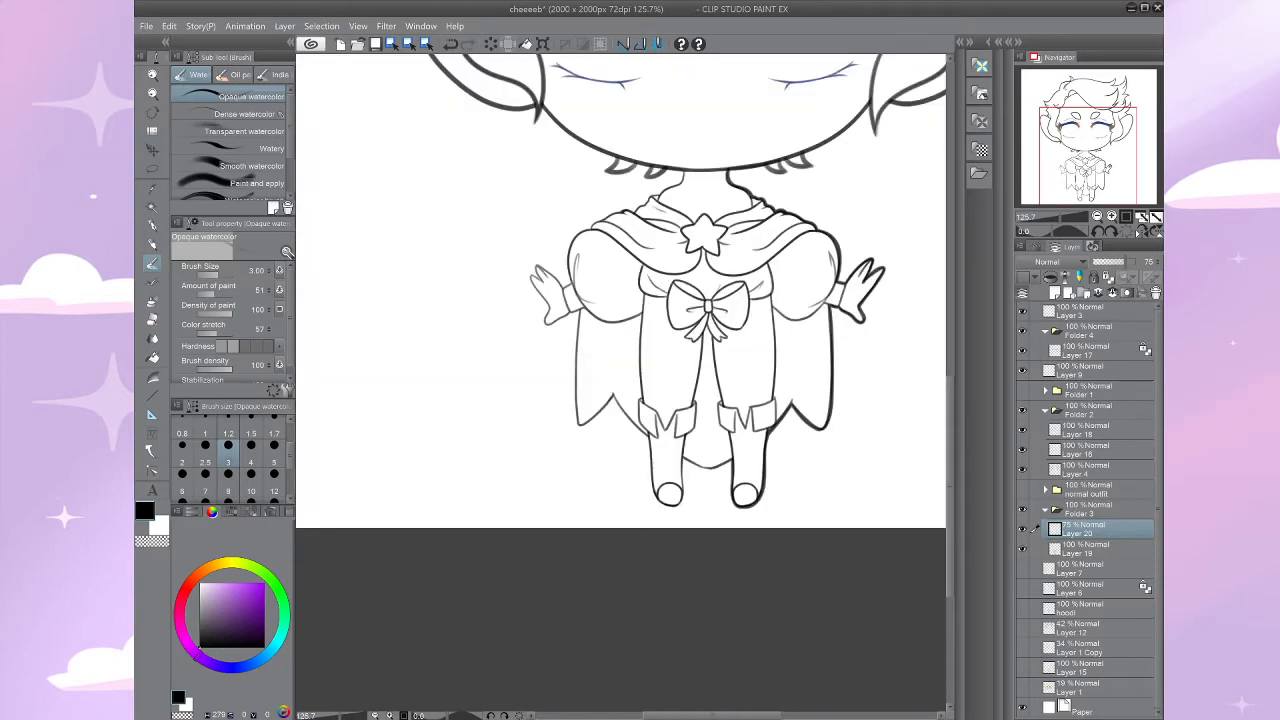
{"action": "scroll", "coordinate": [765, 476], "scroll_direction": "up", "scroll_amount": 4}
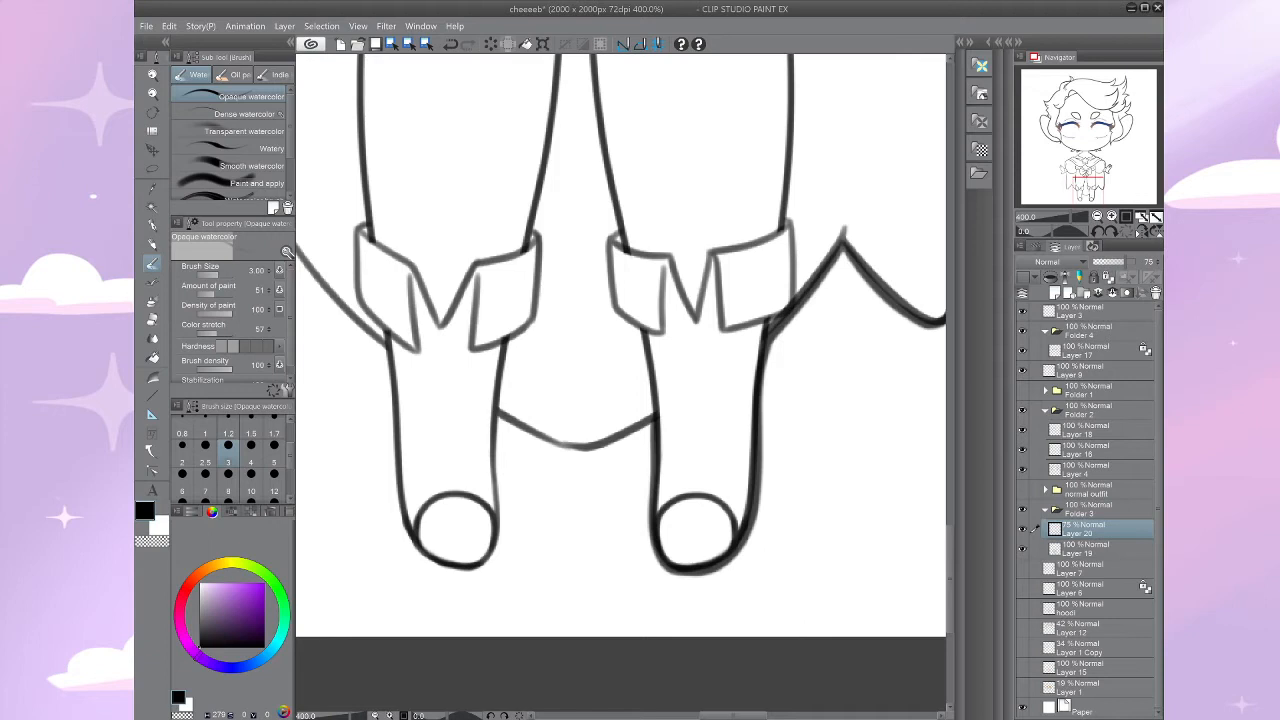
{"action": "mouse_move", "coordinate": [653, 420]}
{"action": "left_mouse_down"}
{"action": "mouse_move", "coordinate": [672, 570]}
{"action": "mouse_move", "coordinate": [749, 545]}
{"action": "left_mouse_up"}
{"action": "left_click_drag", "start_coordinate": [565, 400], "coordinate": [654, 436]}
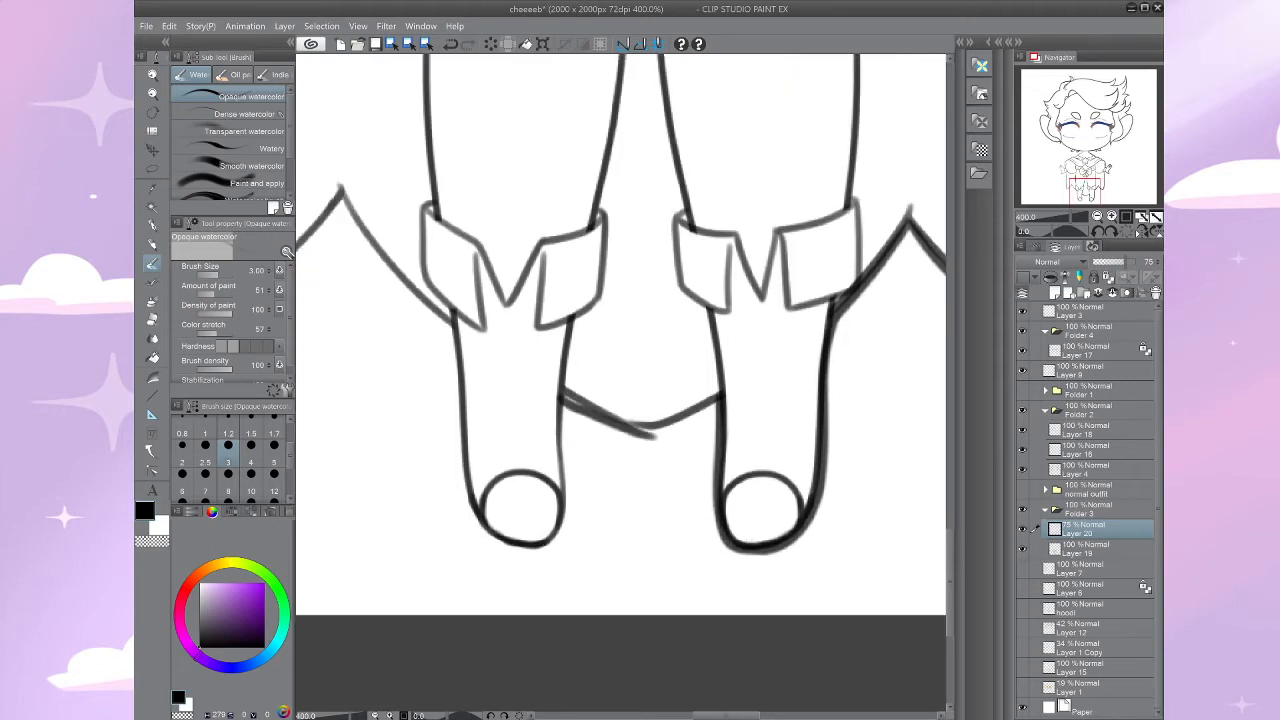
{"action": "left_click_drag", "start_coordinate": [718, 400], "coordinate": [562, 394]}
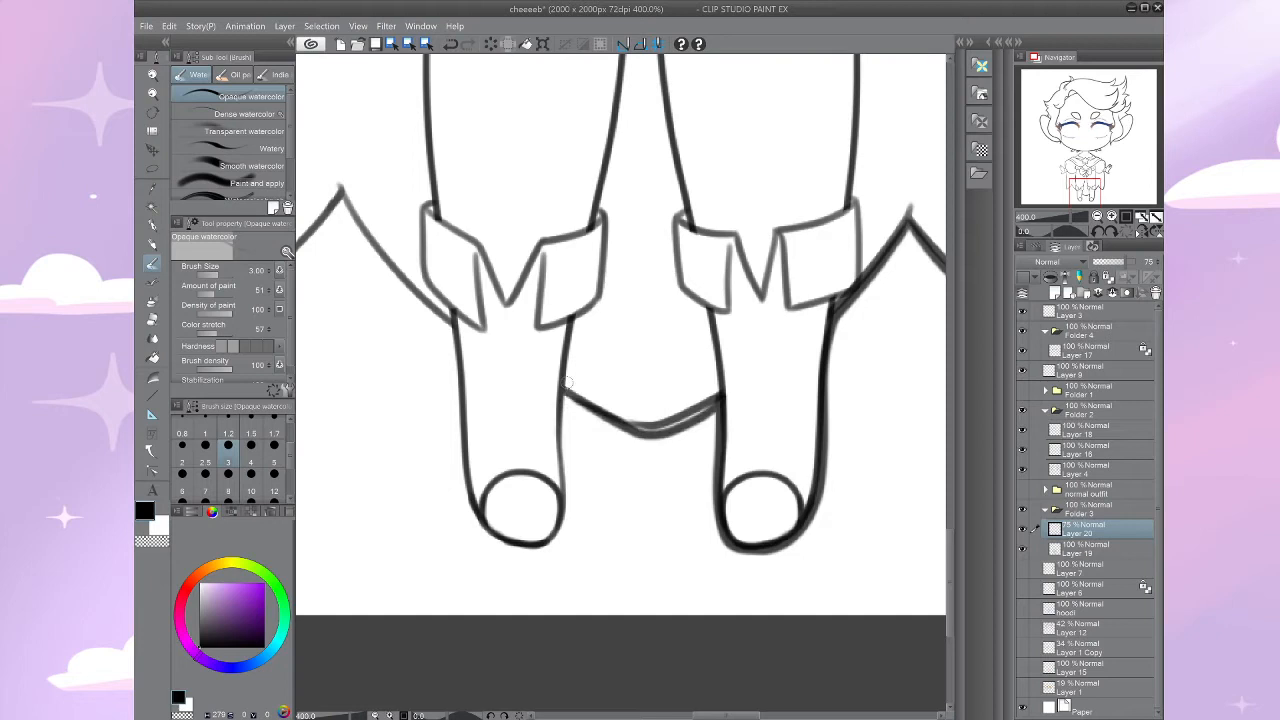
{"action": "key", "text": "ctrl+z"}
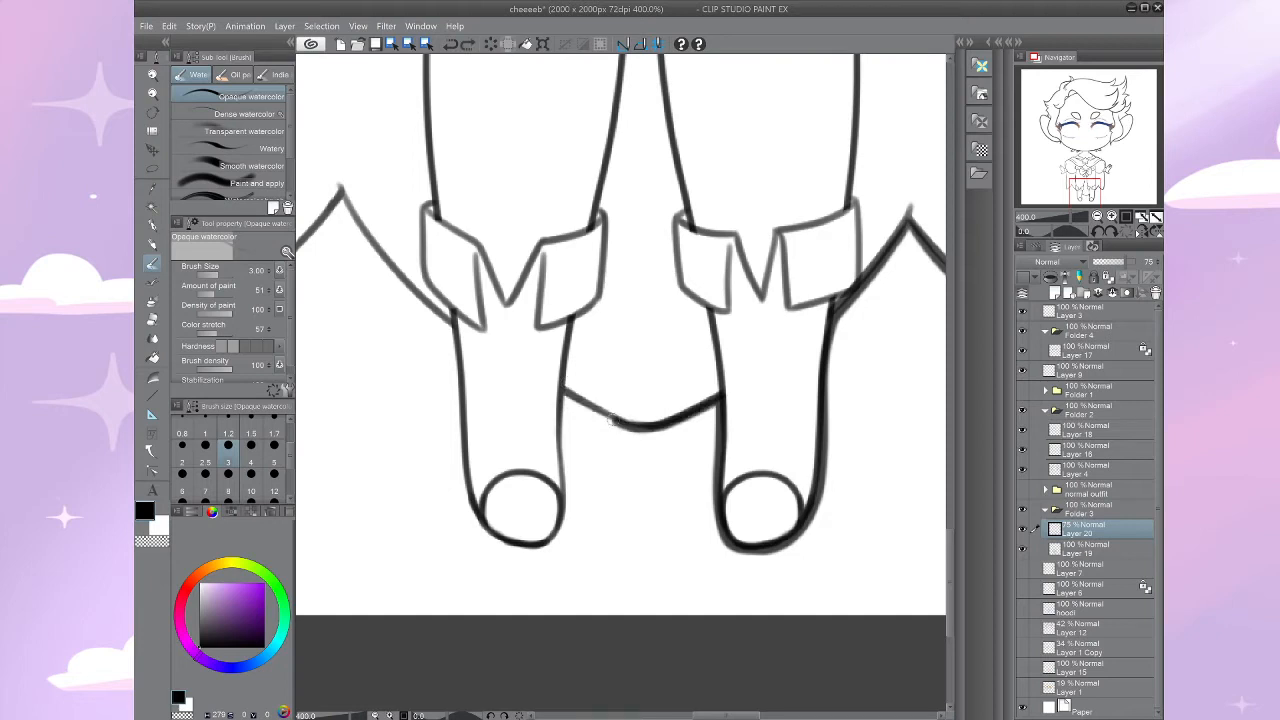
{"action": "left_click_drag", "start_coordinate": [612, 420], "coordinate": [565, 391]}
Step: Retrace the left leg's inner edge, the underside of its foot and its outer edge up to the cape
{"action": "scroll", "coordinate": [621, 382], "scroll_direction": "up", "scroll_amount": 2}
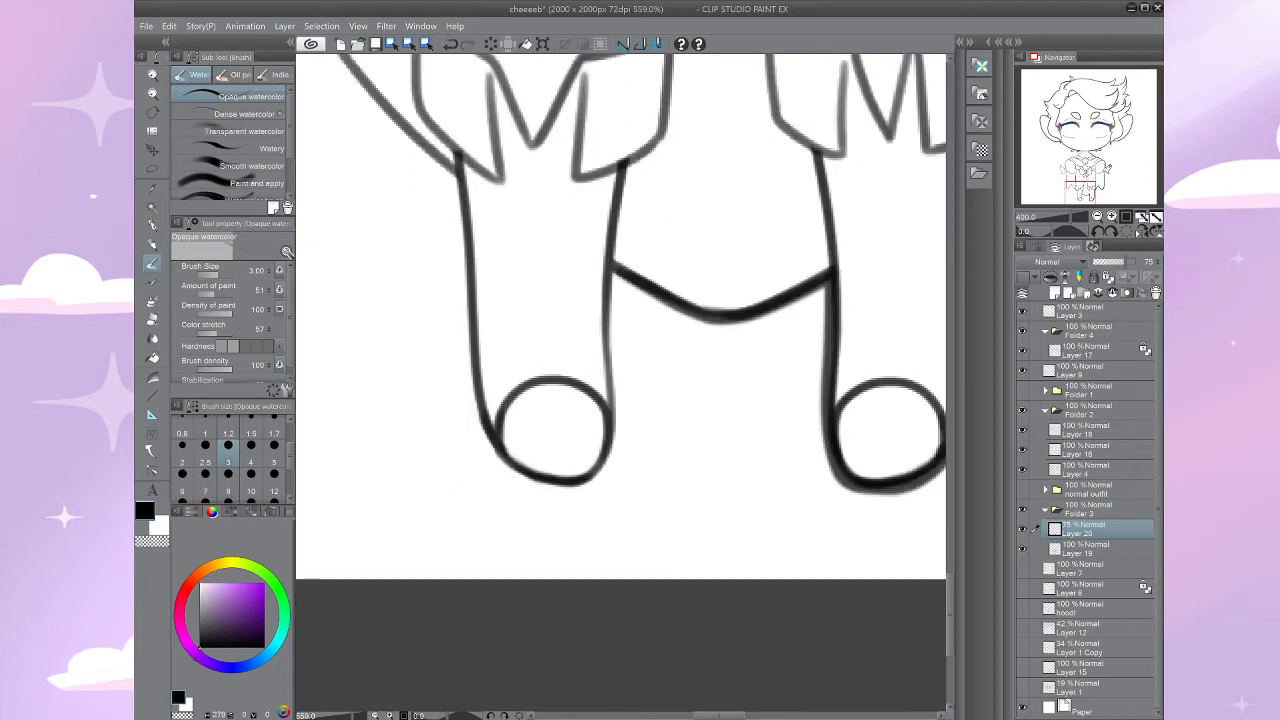
{"action": "scroll", "coordinate": [615, 440], "scroll_direction": "up", "scroll_amount": 1}
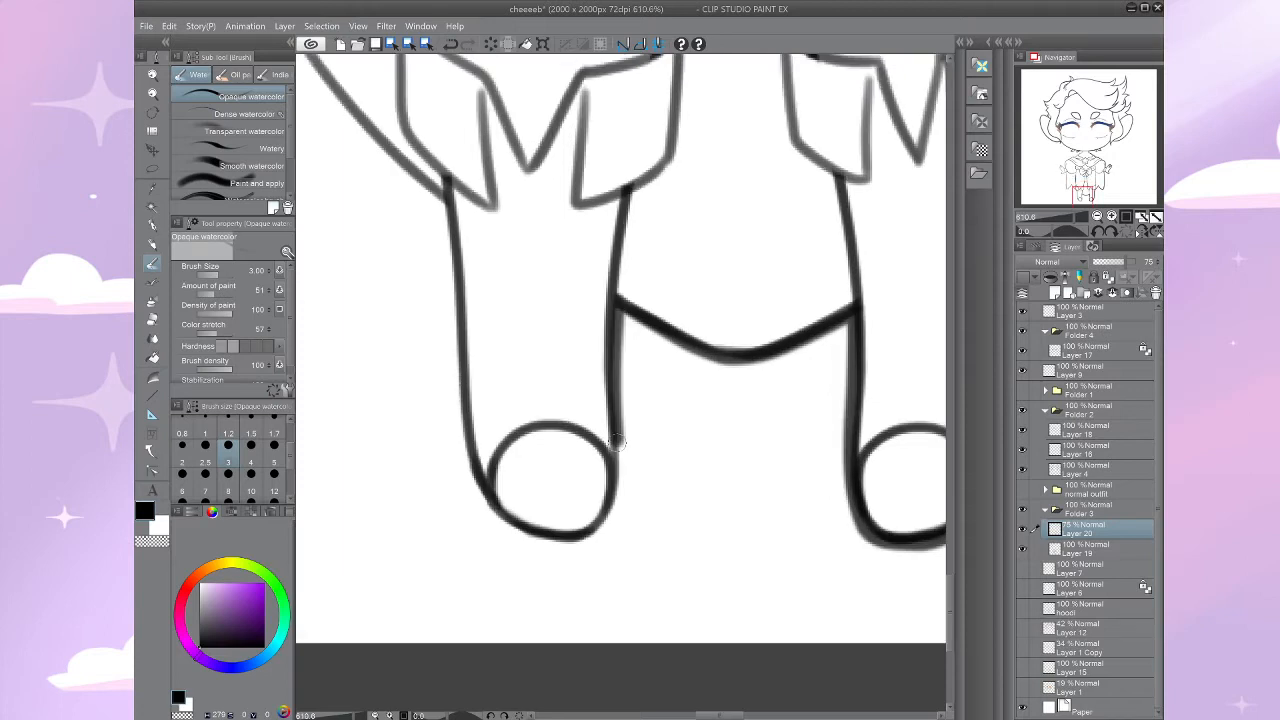
{"action": "left_click_drag", "start_coordinate": [617, 442], "coordinate": [558, 538]}
{"action": "mouse_move", "coordinate": [445, 203]}
{"action": "left_mouse_down"}
{"action": "mouse_move", "coordinate": [495, 241]}
{"action": "mouse_move", "coordinate": [625, 573]}
{"action": "left_mouse_up"}
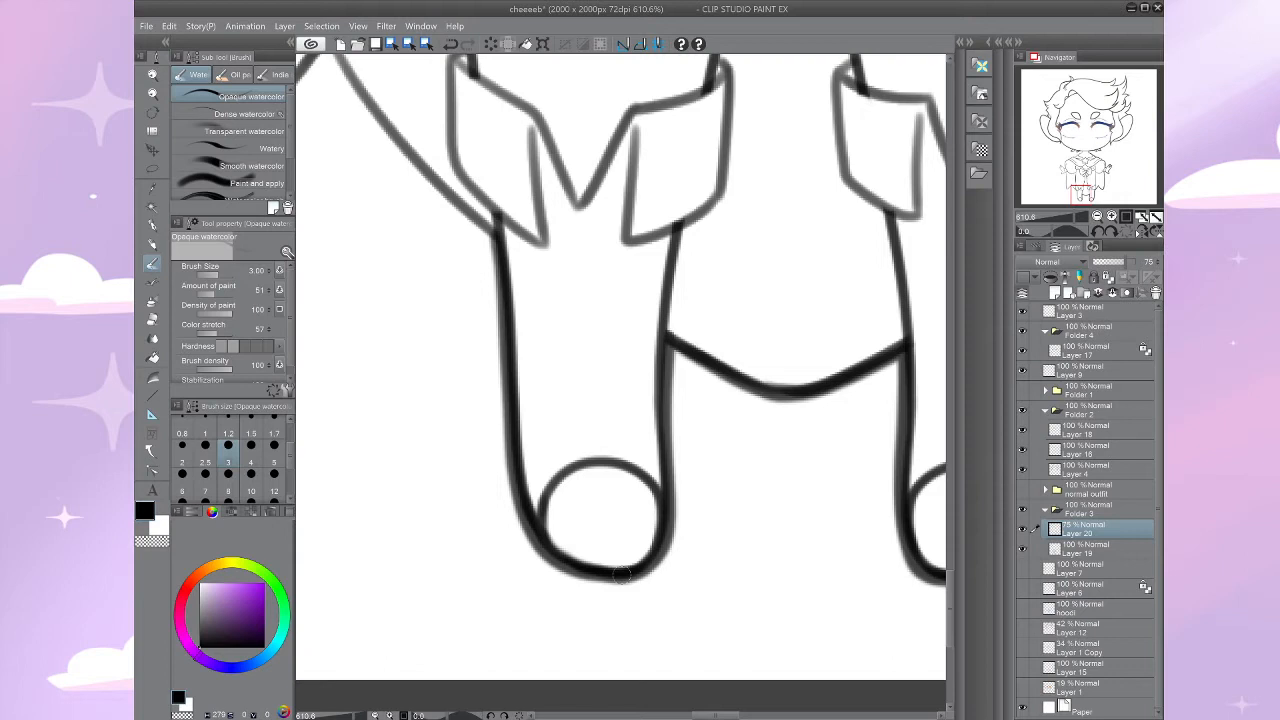
Step: Retrace the left cape hem from the leg up to the notch and down to its outer corner
{"action": "left_click_drag", "start_coordinate": [590, 400], "coordinate": [564, 488]}
{"action": "mouse_move", "coordinate": [303, 137]}
{"action": "left_mouse_down"}
{"action": "mouse_move", "coordinate": [465, 270]}
{"action": "mouse_move", "coordinate": [610, 445]}
{"action": "mouse_move", "coordinate": [881, 581]}
{"action": "left_mouse_up"}
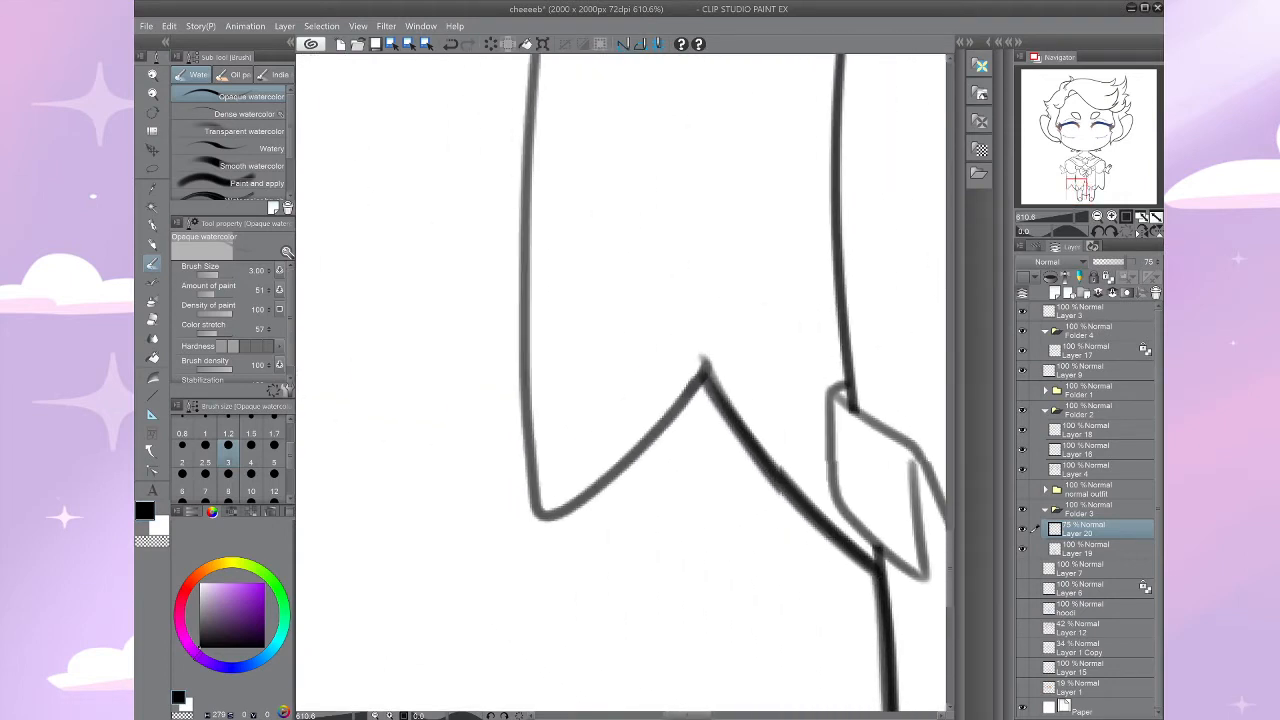
{"action": "mouse_move", "coordinate": [703, 364]}
{"action": "left_mouse_down"}
{"action": "mouse_move", "coordinate": [688, 398]}
{"action": "mouse_move", "coordinate": [540, 517]}
{"action": "left_mouse_up"}
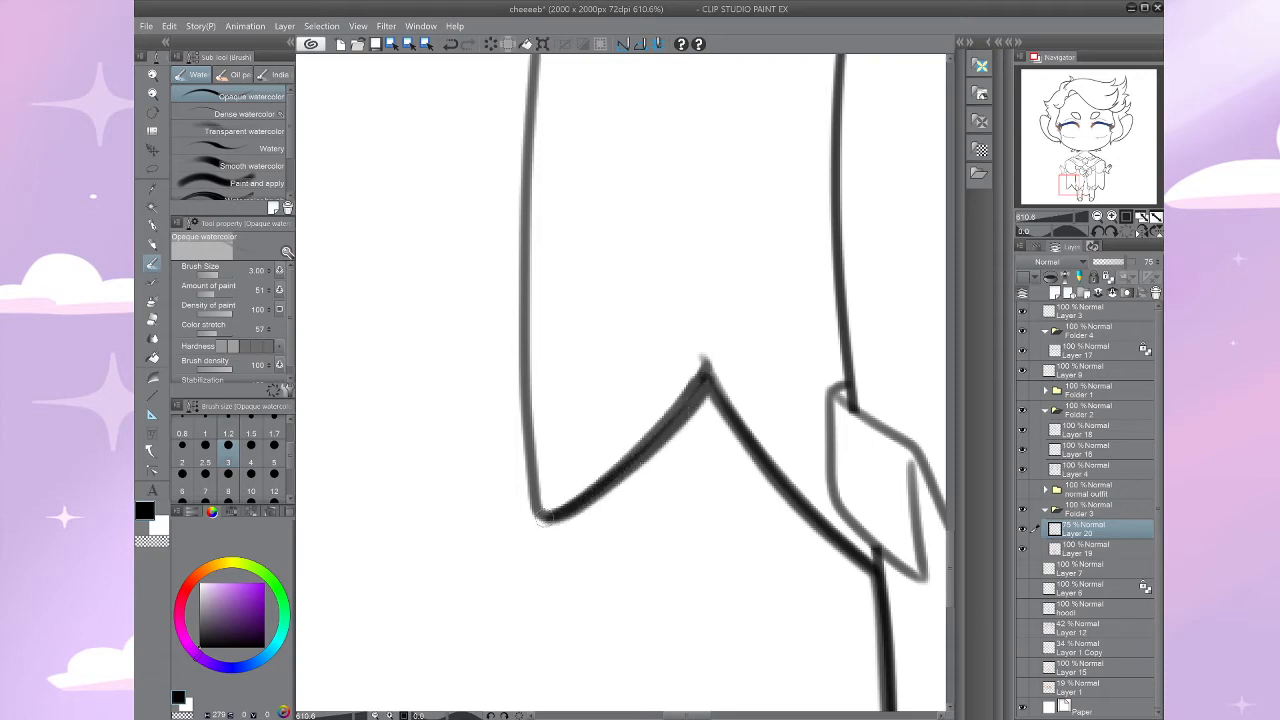
{"action": "left_click_drag", "start_coordinate": [710, 427], "coordinate": [622, 505]}
Step: Retrace the left cape's long outer edge from the sleeve cuff down to the hem corner
{"action": "scroll", "coordinate": [630, 490], "scroll_direction": "down", "scroll_amount": 2}
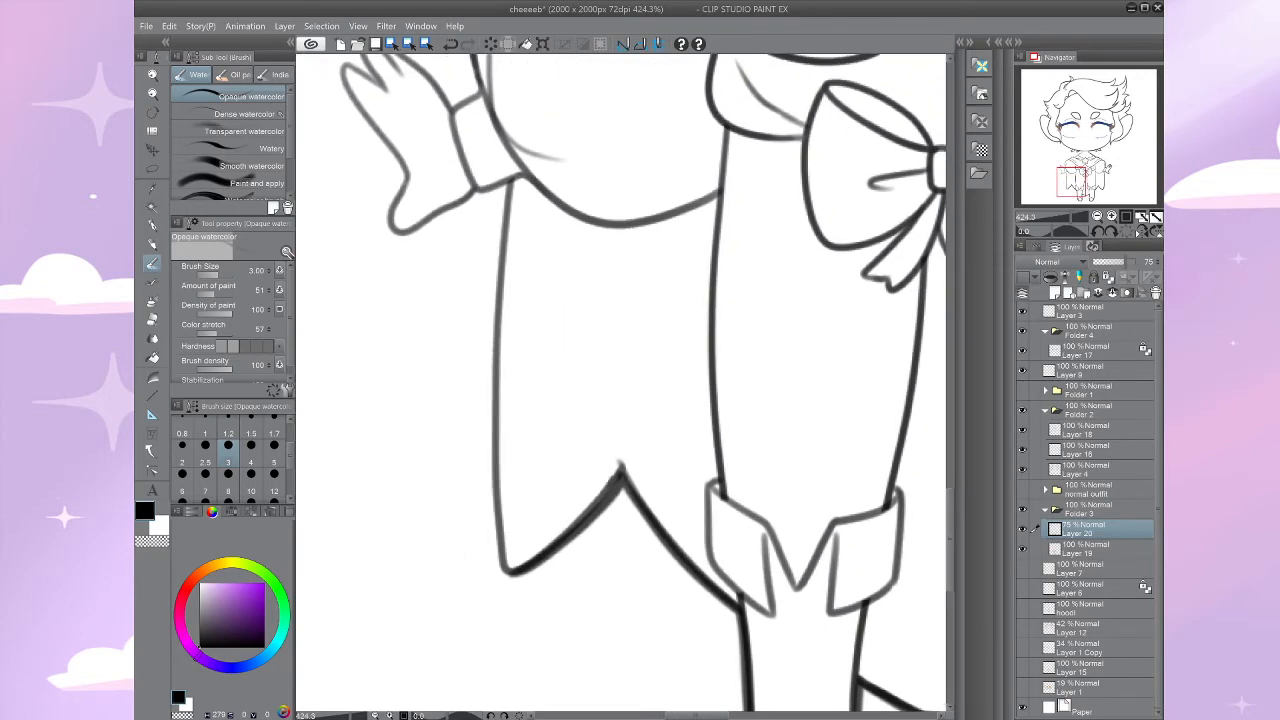
{"action": "scroll", "coordinate": [722, 441], "scroll_direction": "up", "scroll_amount": 1}
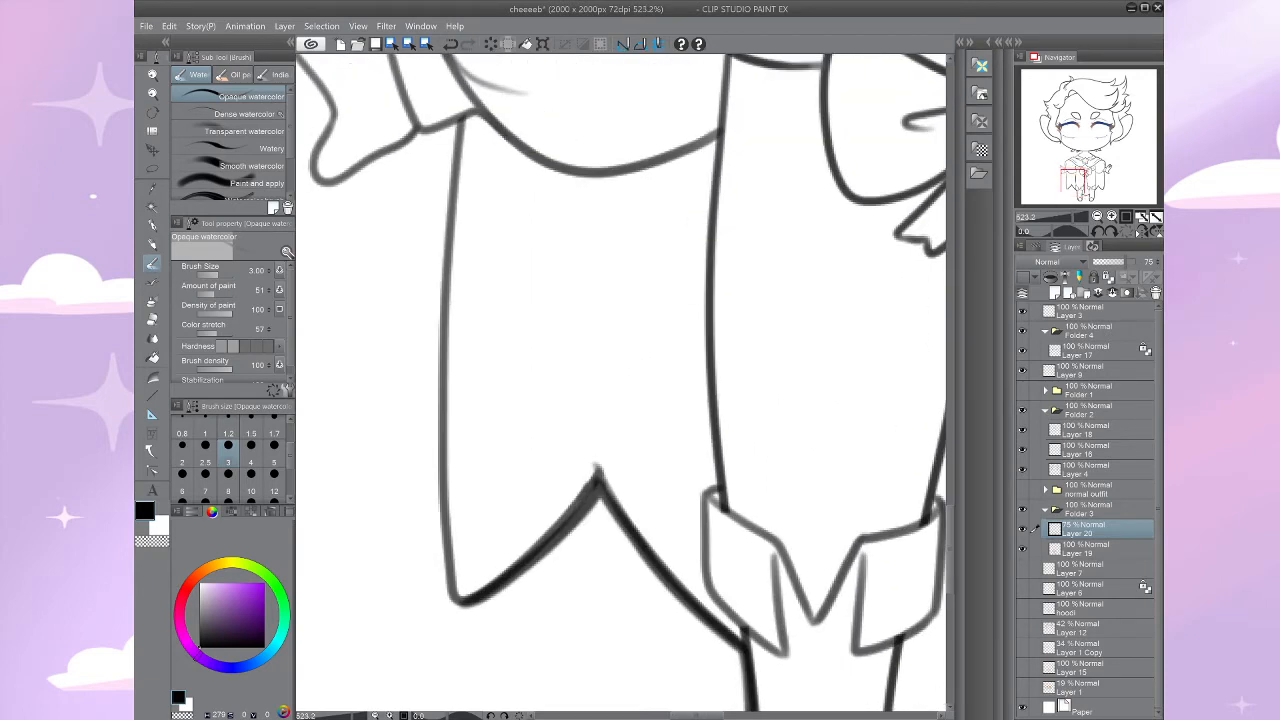
{"action": "left_click_drag", "start_coordinate": [722, 441], "coordinate": [768, 431]}
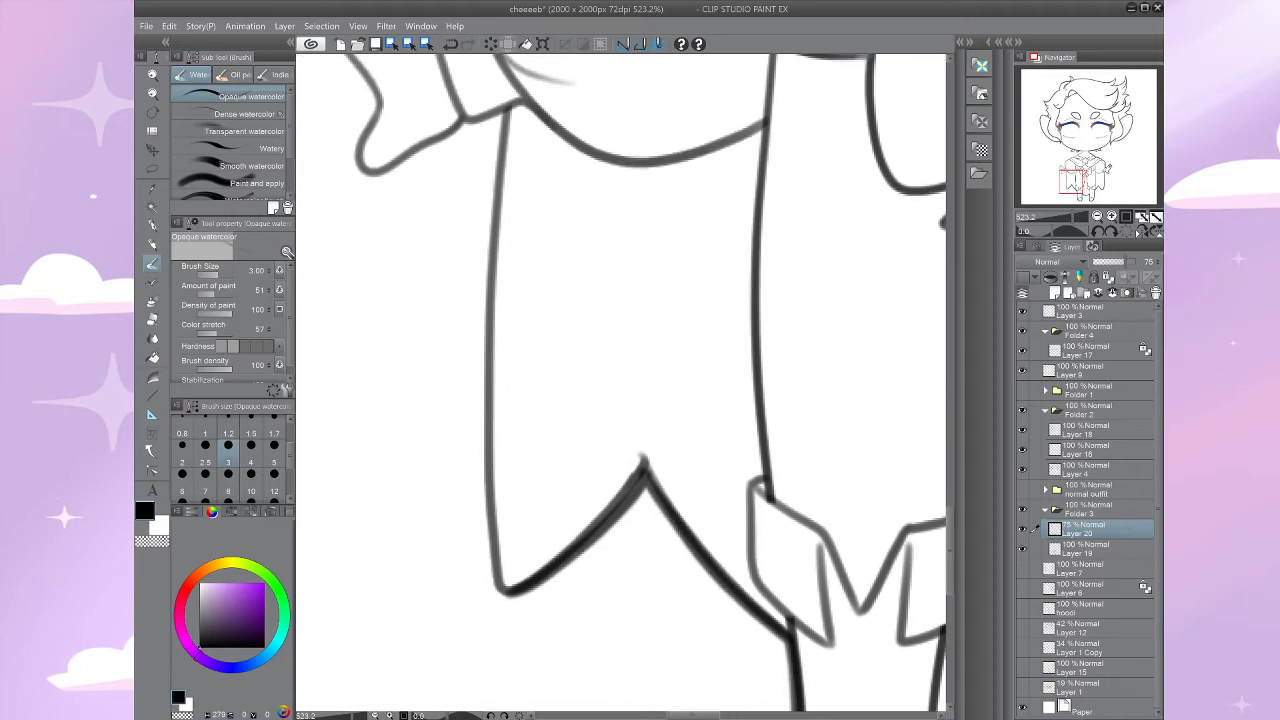
{"action": "left_click_drag", "start_coordinate": [643, 400], "coordinate": [693, 423]}
{"action": "left_click_drag", "start_coordinate": [640, 400], "coordinate": [645, 401]}
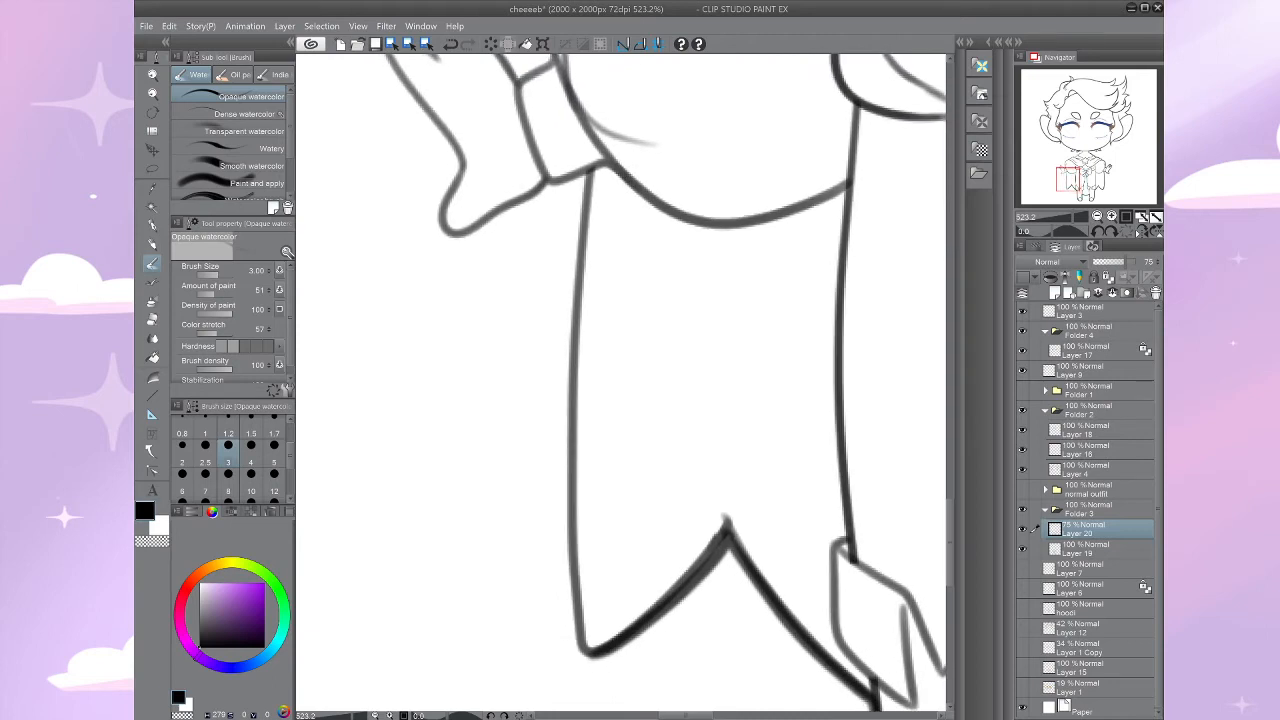
{"action": "left_click_drag", "start_coordinate": [640, 400], "coordinate": [631, 362]}
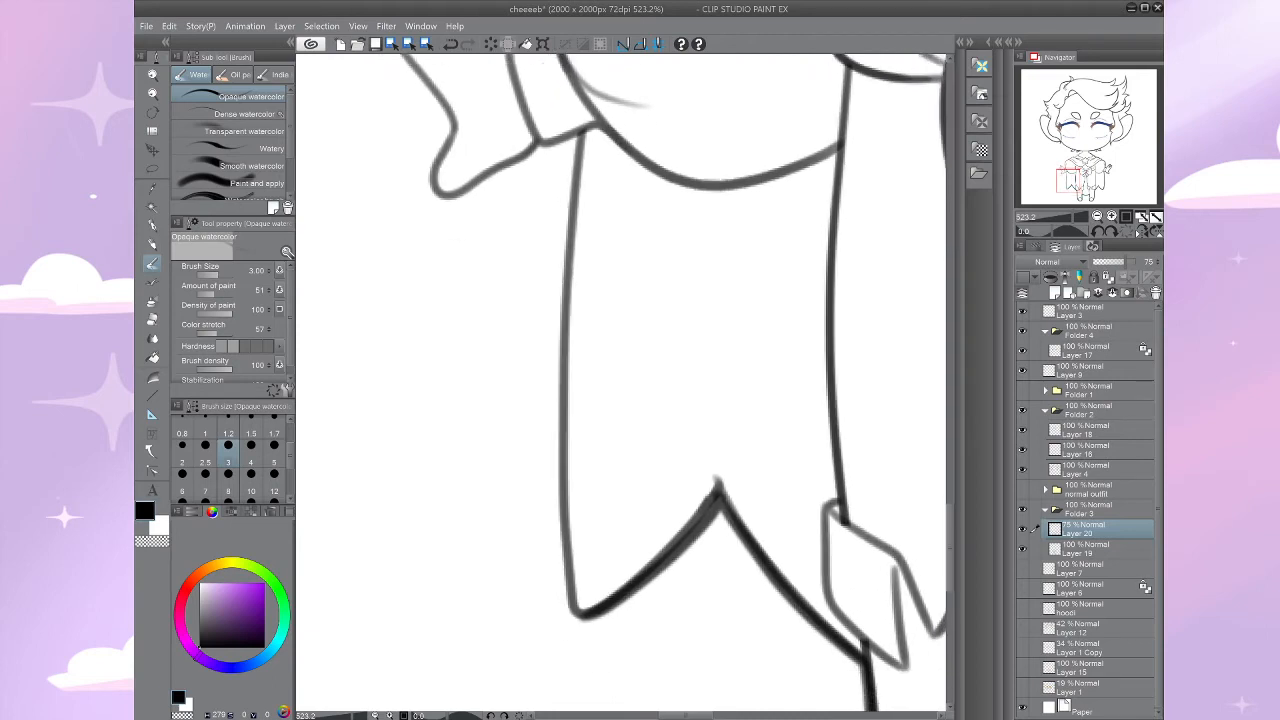
{"action": "mouse_move", "coordinate": [580, 132]}
{"action": "left_mouse_down"}
{"action": "mouse_move", "coordinate": [557, 566]}
{"action": "mouse_move", "coordinate": [576, 618]}
{"action": "mouse_move", "coordinate": [587, 605]}
{"action": "left_mouse_up"}
Step: Retrace the left hand's thumb, palm and fingers along with the cuff edges up to the puffed sleeve
{"action": "mouse_move", "coordinate": [600, 350]}
{"action": "left_mouse_down"}
{"action": "mouse_move", "coordinate": [660, 423]}
{"action": "mouse_move", "coordinate": [742, 616]}
{"action": "left_mouse_up"}
{"action": "mouse_move", "coordinate": [728, 396]}
{"action": "left_mouse_down"}
{"action": "mouse_move", "coordinate": [572, 463]}
{"action": "mouse_move", "coordinate": [590, 385]}
{"action": "mouse_move", "coordinate": [520, 290]}
{"action": "mouse_move", "coordinate": [512, 254]}
{"action": "mouse_move", "coordinate": [567, 282]}
{"action": "mouse_move", "coordinate": [528, 367]}
{"action": "mouse_move", "coordinate": [495, 300]}
{"action": "mouse_move", "coordinate": [508, 286]}
{"action": "mouse_move", "coordinate": [585, 345]}
{"action": "mouse_move", "coordinate": [606, 383]}
{"action": "mouse_move", "coordinate": [580, 383]}
{"action": "left_mouse_up"}
{"action": "key", "text": "ctrl+z"}
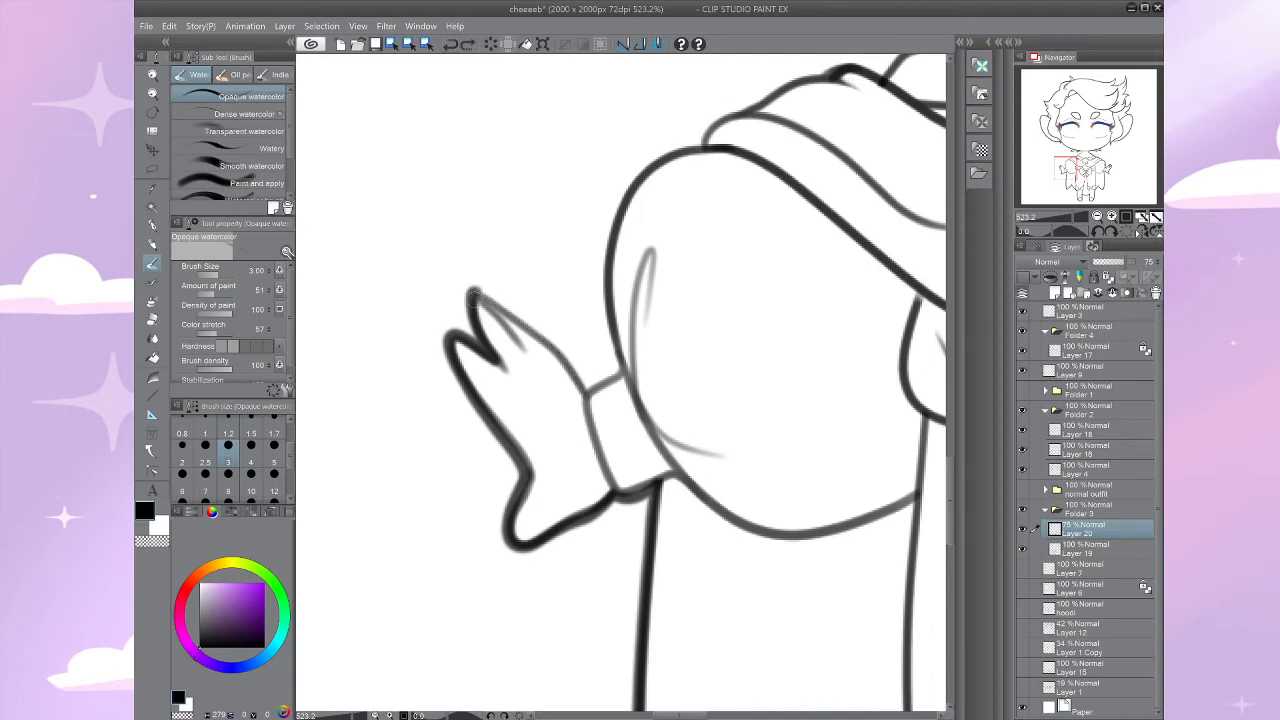
{"action": "mouse_move", "coordinate": [474, 297]}
{"action": "left_mouse_down"}
{"action": "mouse_move", "coordinate": [516, 316]}
{"action": "mouse_move", "coordinate": [577, 380]}
{"action": "mouse_move", "coordinate": [569, 423]}
{"action": "mouse_move", "coordinate": [611, 403]}
{"action": "mouse_move", "coordinate": [564, 491]}
{"action": "left_mouse_up"}
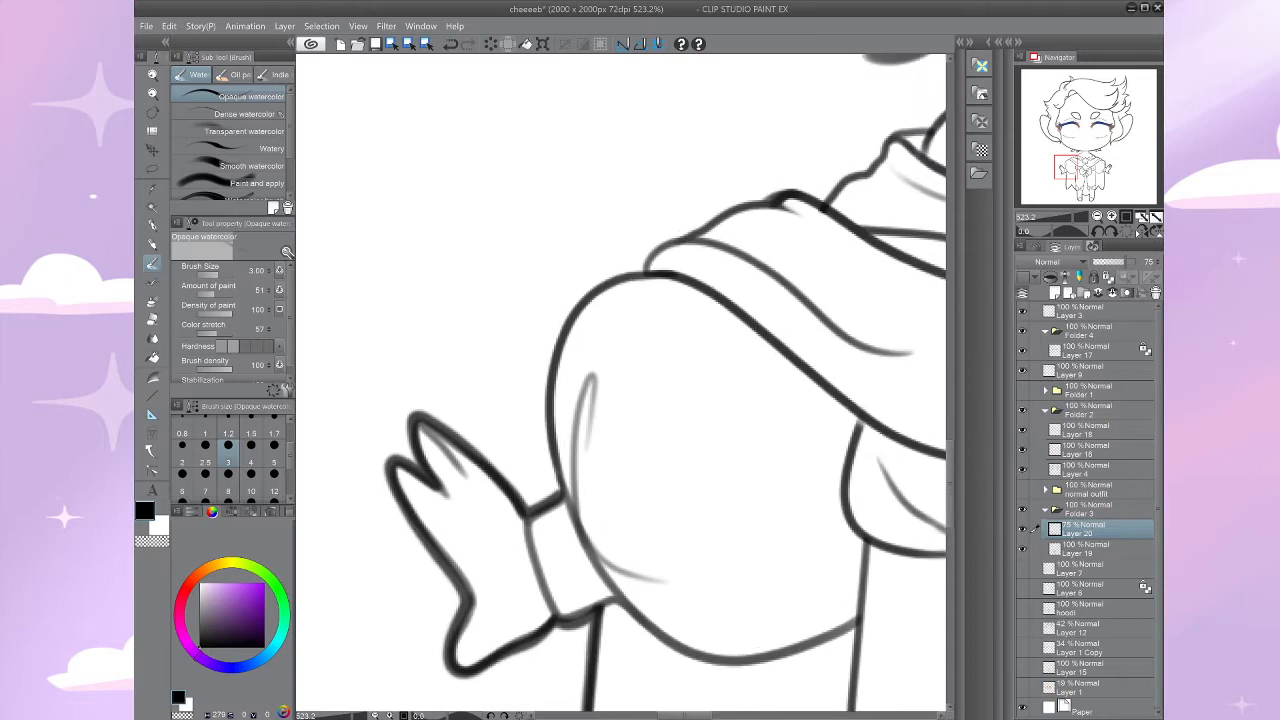
Step: Retrace the left puffed sleeve's outer curve from the cape fold down to the cuff, redoing uneven strokes
{"action": "mouse_move", "coordinate": [650, 268]}
{"action": "left_mouse_down"}
{"action": "mouse_move", "coordinate": [573, 305]}
{"action": "mouse_move", "coordinate": [546, 369]}
{"action": "mouse_move", "coordinate": [562, 500]}
{"action": "left_mouse_up"}
{"action": "key", "text": "ctrl+z"}
{"action": "mouse_move", "coordinate": [650, 268]}
{"action": "left_mouse_down"}
{"action": "mouse_move", "coordinate": [558, 319]}
{"action": "mouse_move", "coordinate": [540, 386]}
{"action": "mouse_move", "coordinate": [562, 502]}
{"action": "left_mouse_up"}
{"action": "key", "text": "ctrl+z"}
{"action": "mouse_move", "coordinate": [648, 270]}
{"action": "left_mouse_down"}
{"action": "mouse_move", "coordinate": [556, 326]}
{"action": "mouse_move", "coordinate": [540, 462]}
{"action": "mouse_move", "coordinate": [560, 508]}
{"action": "mouse_move", "coordinate": [406, 631]}
{"action": "mouse_move", "coordinate": [390, 572]}
{"action": "mouse_move", "coordinate": [407, 441]}
{"action": "mouse_move", "coordinate": [501, 384]}
{"action": "mouse_move", "coordinate": [597, 263]}
{"action": "mouse_move", "coordinate": [492, 360]}
{"action": "mouse_move", "coordinate": [511, 486]}
{"action": "mouse_move", "coordinate": [450, 622]}
{"action": "mouse_move", "coordinate": [401, 686]}
{"action": "left_mouse_up"}
{"action": "key", "text": "ctrl+z"}
{"action": "key", "text": "ctrl+z"}
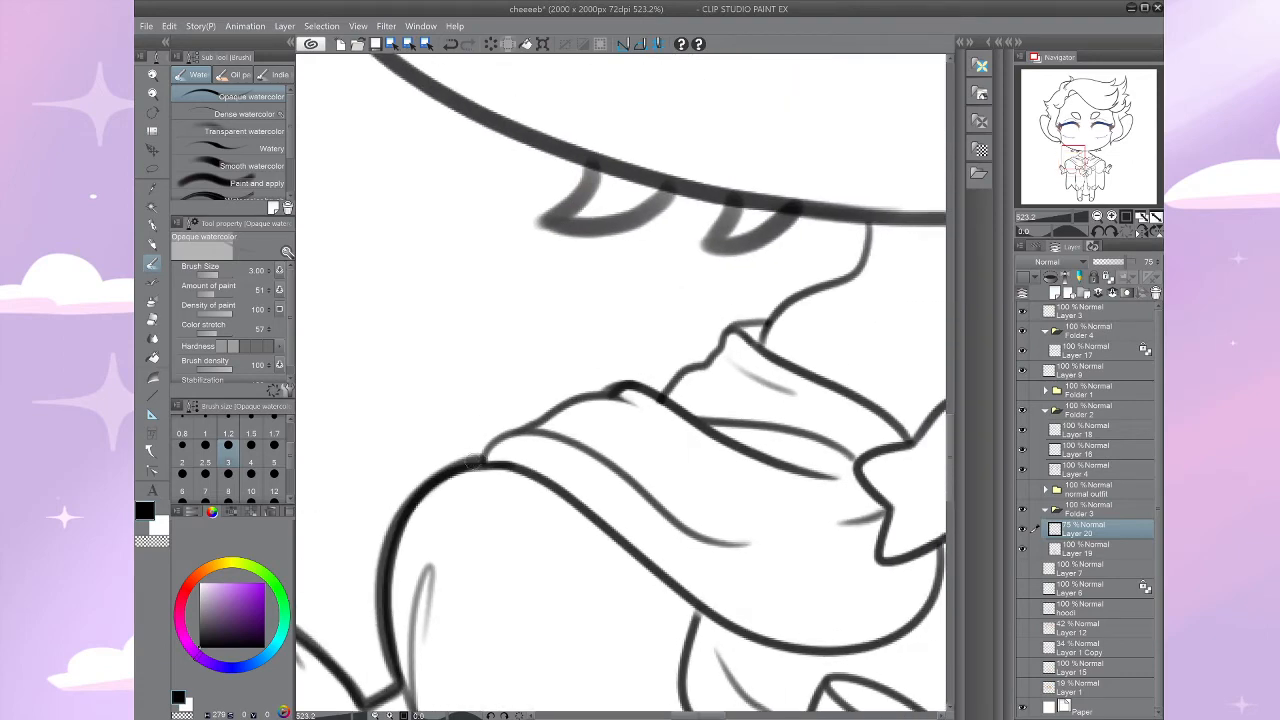
Step: Retrace the upper edge of the left cape folds from the sleeve up to the collar and neck, redoing uneven strokes
{"action": "left_click_drag", "start_coordinate": [474, 458], "coordinate": [529, 420]}
{"action": "left_click", "coordinate": [451, 45]}
{"action": "mouse_move", "coordinate": [841, 214]}
{"action": "left_mouse_down"}
{"action": "mouse_move", "coordinate": [868, 240]}
{"action": "mouse_move", "coordinate": [768, 322]}
{"action": "mouse_move", "coordinate": [778, 318]}
{"action": "mouse_move", "coordinate": [728, 322]}
{"action": "mouse_move", "coordinate": [710, 356]}
{"action": "mouse_move", "coordinate": [661, 391]}
{"action": "mouse_move", "coordinate": [593, 386]}
{"action": "mouse_move", "coordinate": [486, 441]}
{"action": "mouse_move", "coordinate": [476, 462]}
{"action": "left_mouse_up"}
{"action": "key", "text": "ctrl+z"}
Step: Merge the bold outline layer, Layer 20, down into Layer 19
{"action": "scroll", "coordinate": [480, 460], "scroll_direction": "down", "scroll_amount": 5}
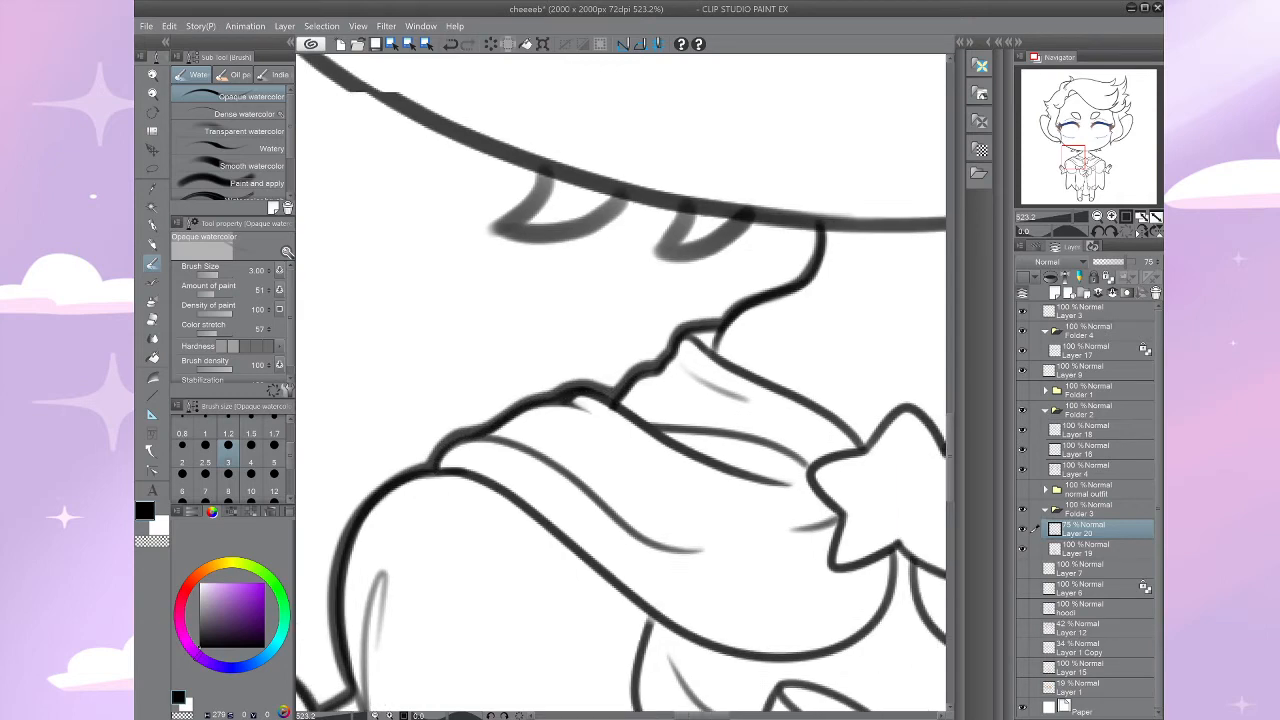
{"action": "scroll", "coordinate": [480, 460], "scroll_direction": "down", "scroll_amount": 4}
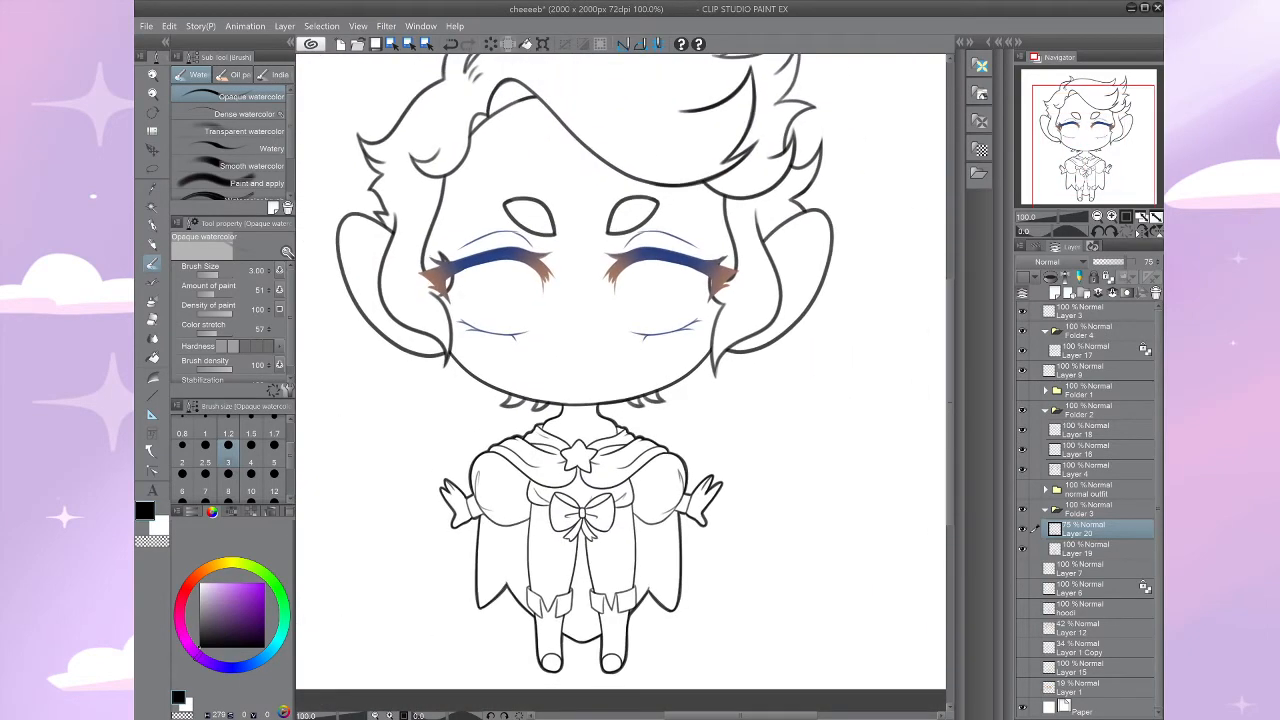
{"action": "mouse_move", "coordinate": [600, 400]}
{"action": "left_mouse_down"}
{"action": "mouse_move", "coordinate": [629, 438]}
{"action": "mouse_move", "coordinate": [475, 549]}
{"action": "mouse_move", "coordinate": [538, 386]}
{"action": "mouse_move", "coordinate": [538, 314]}
{"action": "mouse_move", "coordinate": [607, 358]}
{"action": "left_mouse_up"}
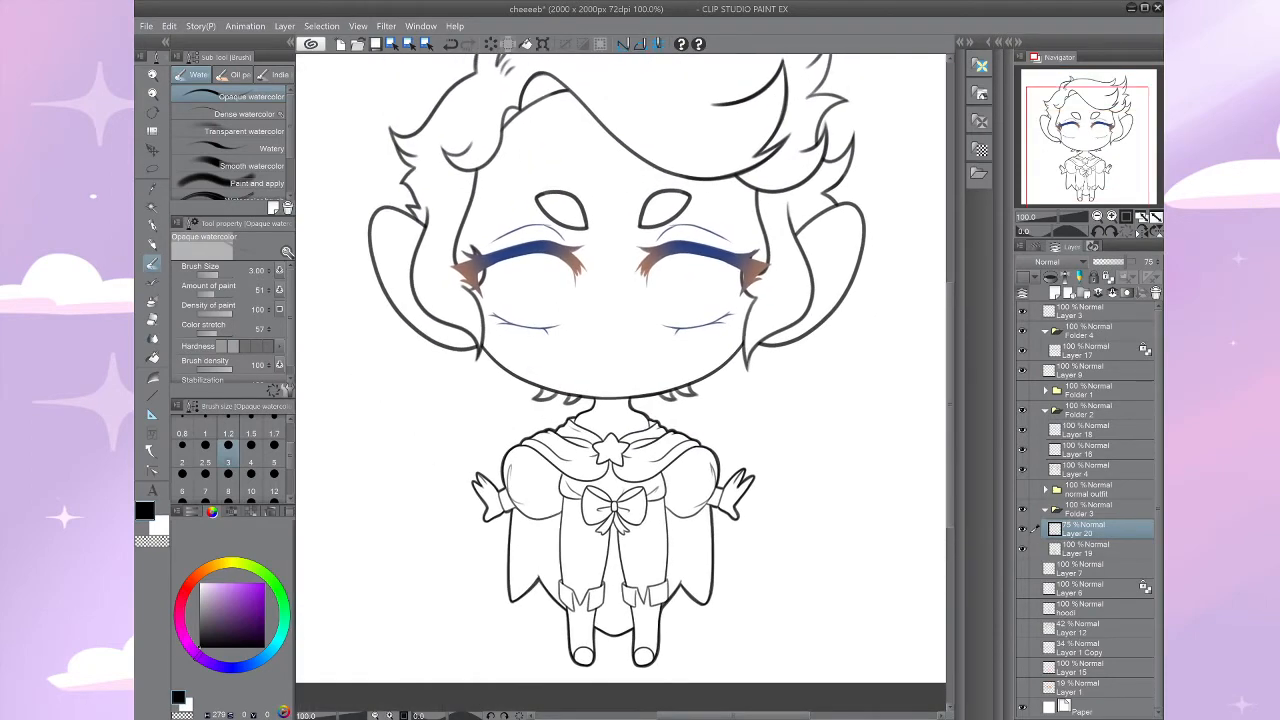
{"action": "left_click_drag", "start_coordinate": [856, 549], "coordinate": [846, 592]}
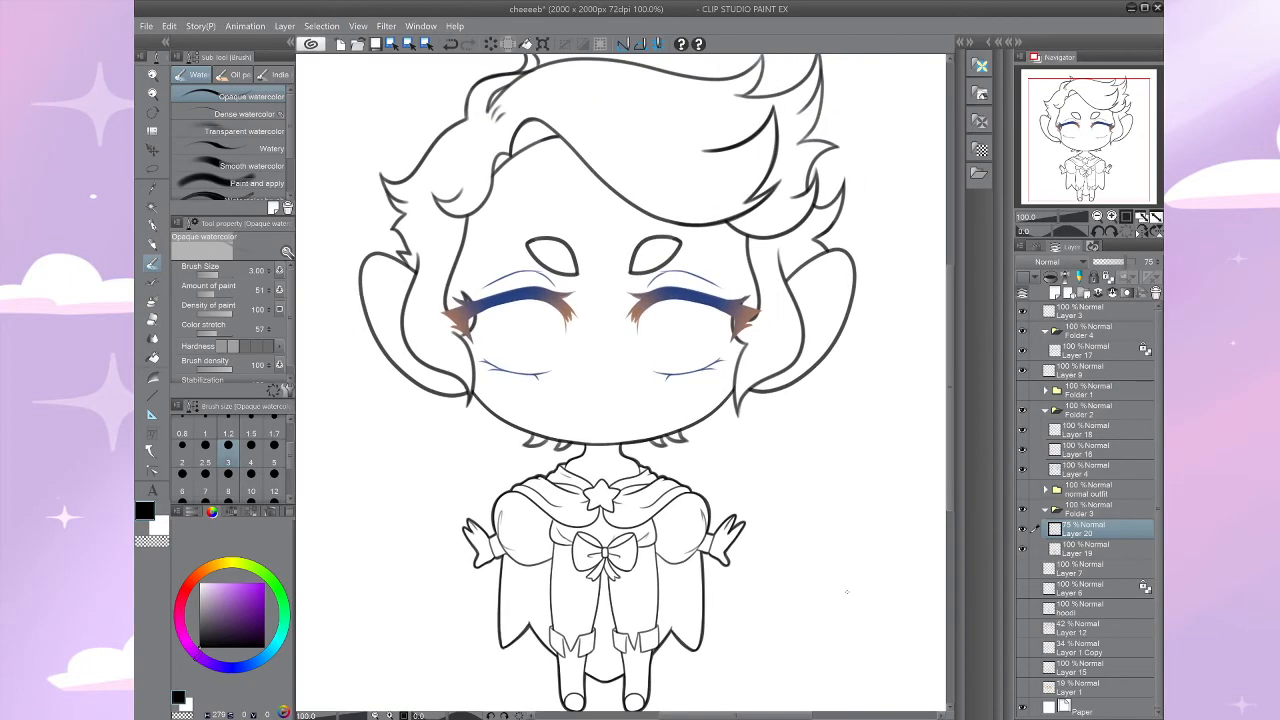
{"action": "key", "text": "Delete"}
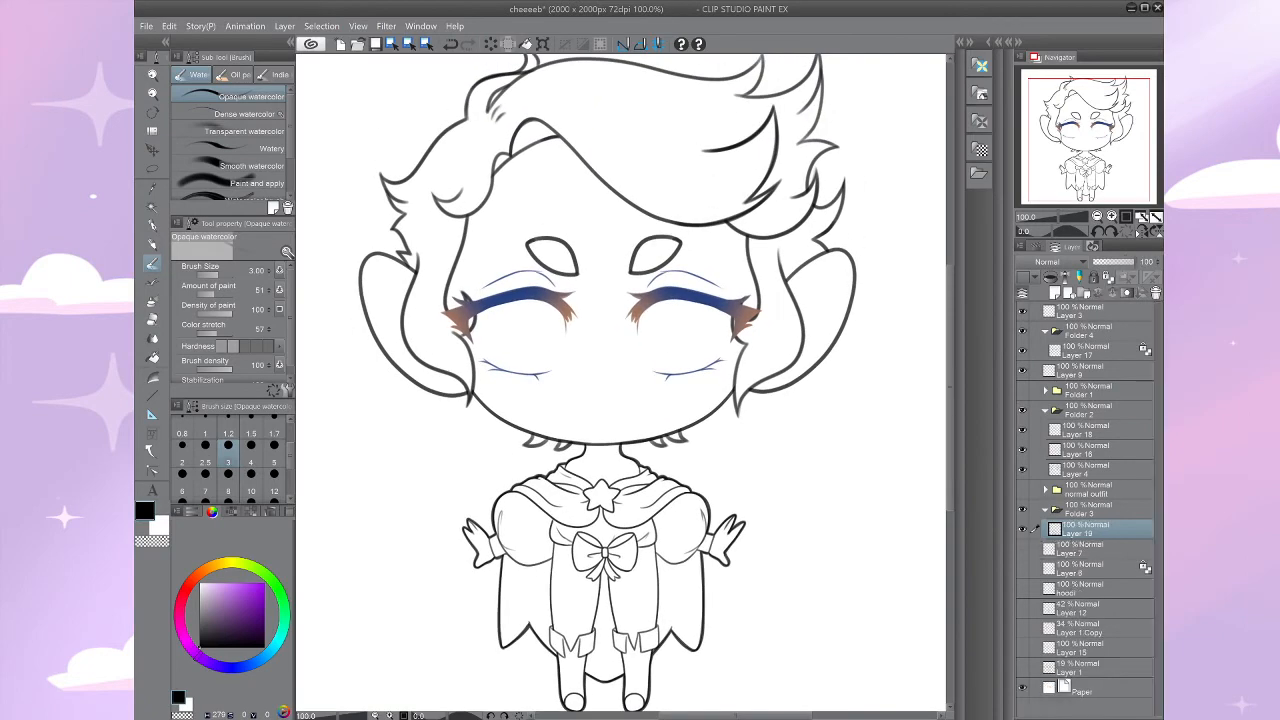
Step: Look over the merged line art from the hair and face down to the outfit
{"action": "left_click_drag", "start_coordinate": [620, 385], "coordinate": [676, 409]}
{"action": "scroll", "coordinate": [697, 372], "scroll_direction": "up", "scroll_amount": 9}
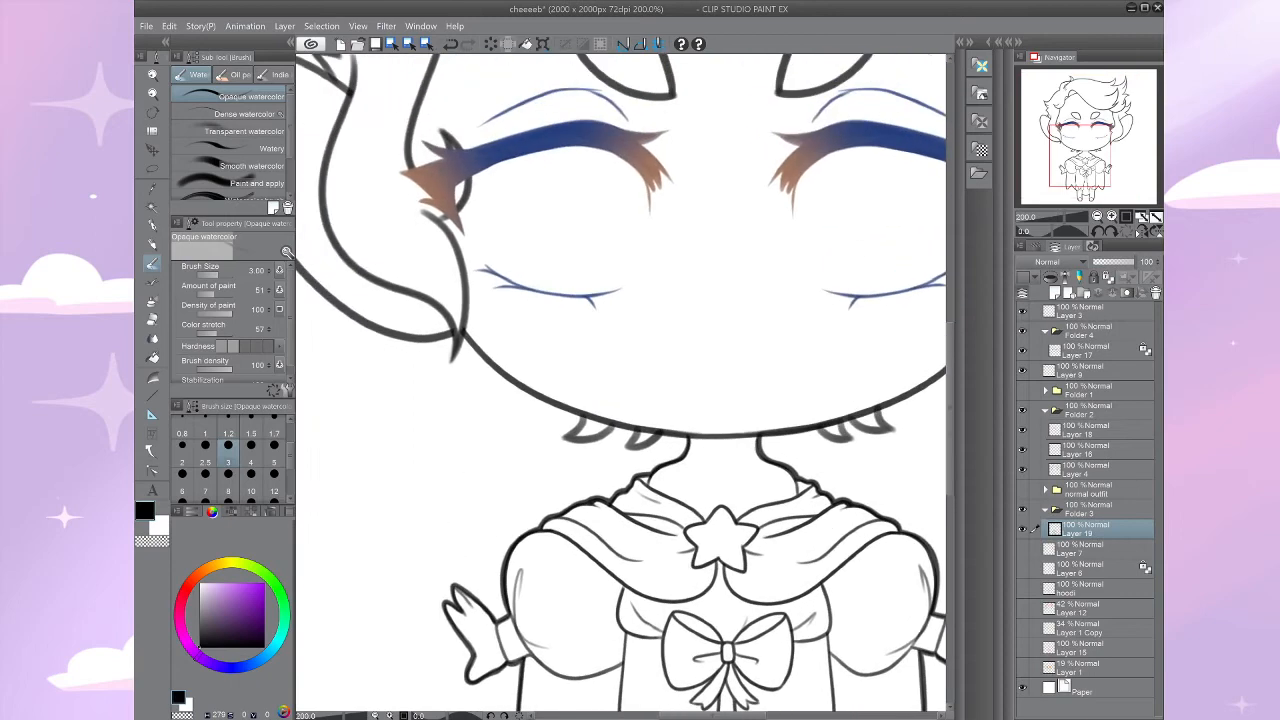
{"action": "mouse_move", "coordinate": [697, 372]}
{"action": "left_mouse_down"}
{"action": "mouse_move", "coordinate": [670, 427]}
{"action": "mouse_move", "coordinate": [597, 478]}
{"action": "left_mouse_up"}
{"action": "left_click_drag", "start_coordinate": [597, 478], "coordinate": [535, 432]}
{"action": "scroll", "coordinate": [540, 436], "scroll_direction": "down", "scroll_amount": 9}
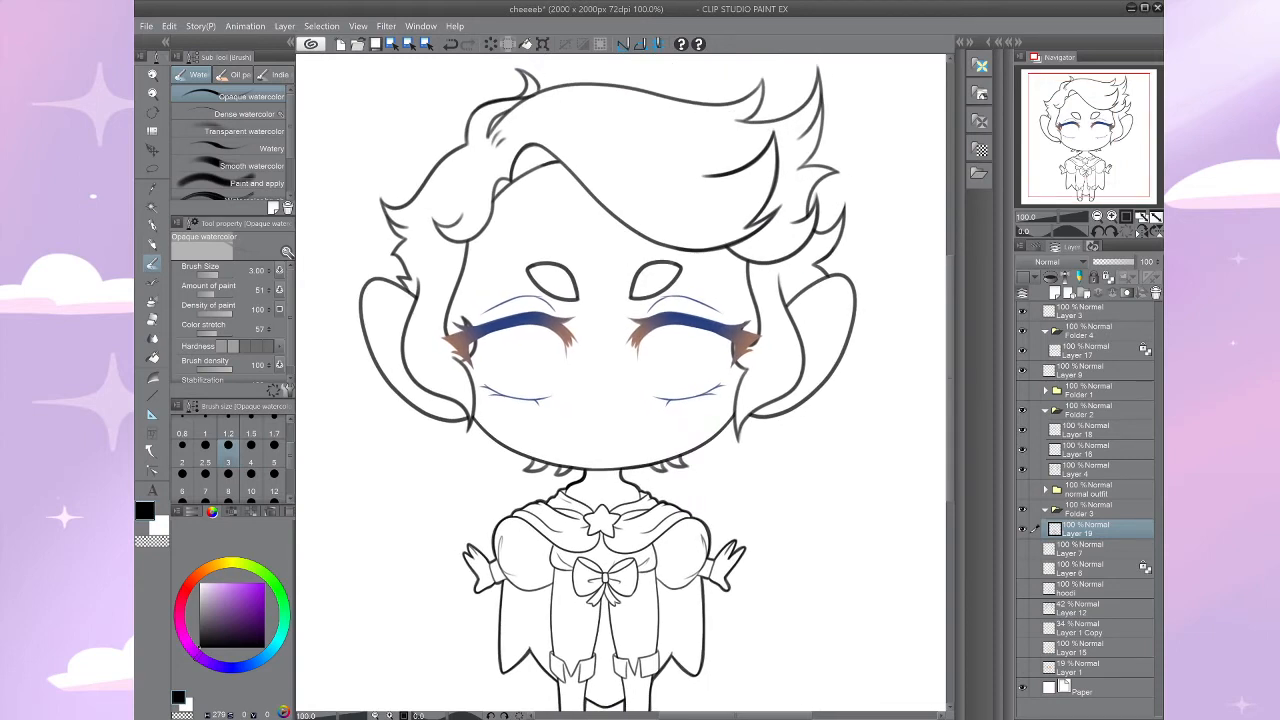
{"action": "left_click_drag", "start_coordinate": [535, 432], "coordinate": [635, 448]}
{"action": "mouse_move", "coordinate": [715, 385]}
{"action": "left_mouse_down"}
{"action": "mouse_move", "coordinate": [736, 413]}
{"action": "mouse_move", "coordinate": [727, 473]}
{"action": "mouse_move", "coordinate": [702, 381]}
{"action": "left_mouse_up"}
{"action": "scroll", "coordinate": [727, 473], "scroll_direction": "up", "scroll_amount": 3}
{"action": "scroll", "coordinate": [727, 473], "scroll_direction": "up", "scroll_amount": 1}
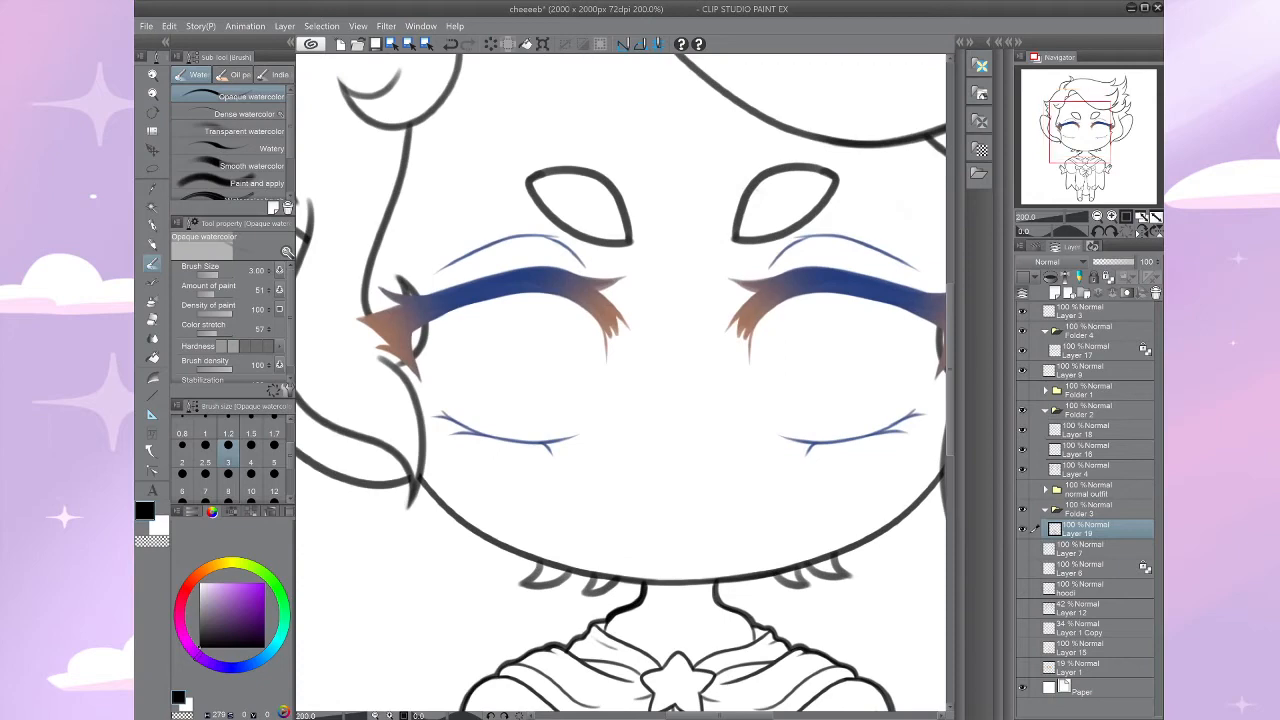
Step: Draw a short slanted nose mark in the middle of the lower face on Layer 19, redoing the first stroke
{"action": "left_click", "coordinate": [1022, 529]}
{"action": "left_click_drag", "start_coordinate": [640, 400], "coordinate": [642, 429]}
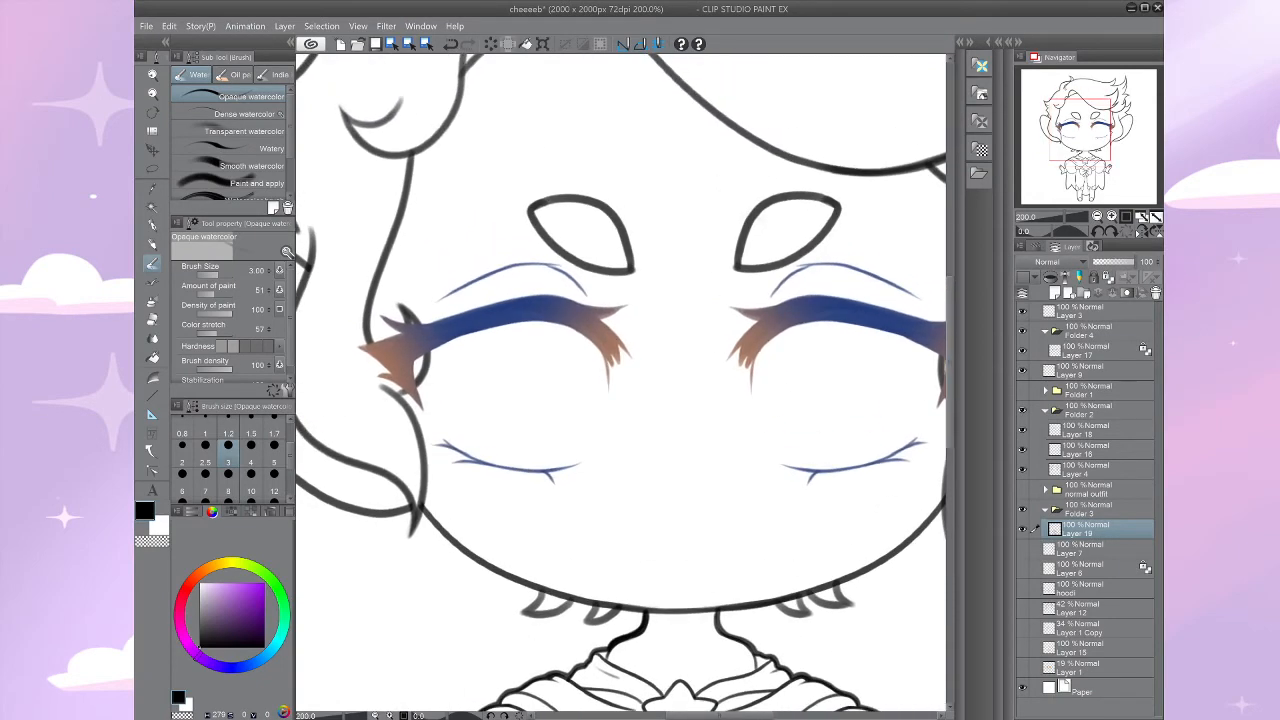
{"action": "left_click", "coordinate": [1095, 350]}
{"action": "left_click", "coordinate": [1095, 529]}
{"action": "left_click_drag", "start_coordinate": [717, 532], "coordinate": [723, 502]}
{"action": "scroll", "coordinate": [723, 502], "scroll_direction": "up", "scroll_amount": 3}
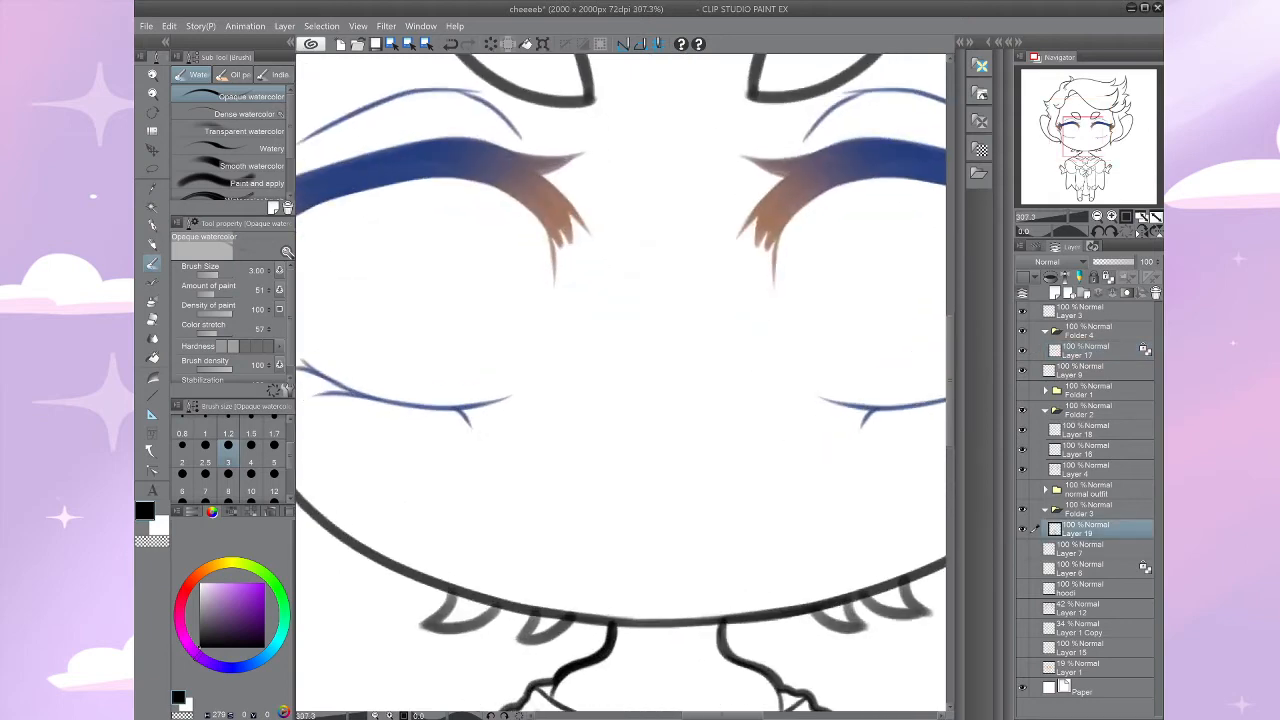
{"action": "left_click_drag", "start_coordinate": [648, 468], "coordinate": [670, 466]}
{"action": "key", "text": "ctrl+z"}
{"action": "left_click_drag", "start_coordinate": [650, 470], "coordinate": [664, 468]}
{"action": "scroll", "coordinate": [656, 473], "scroll_direction": "down", "scroll_amount": 4}
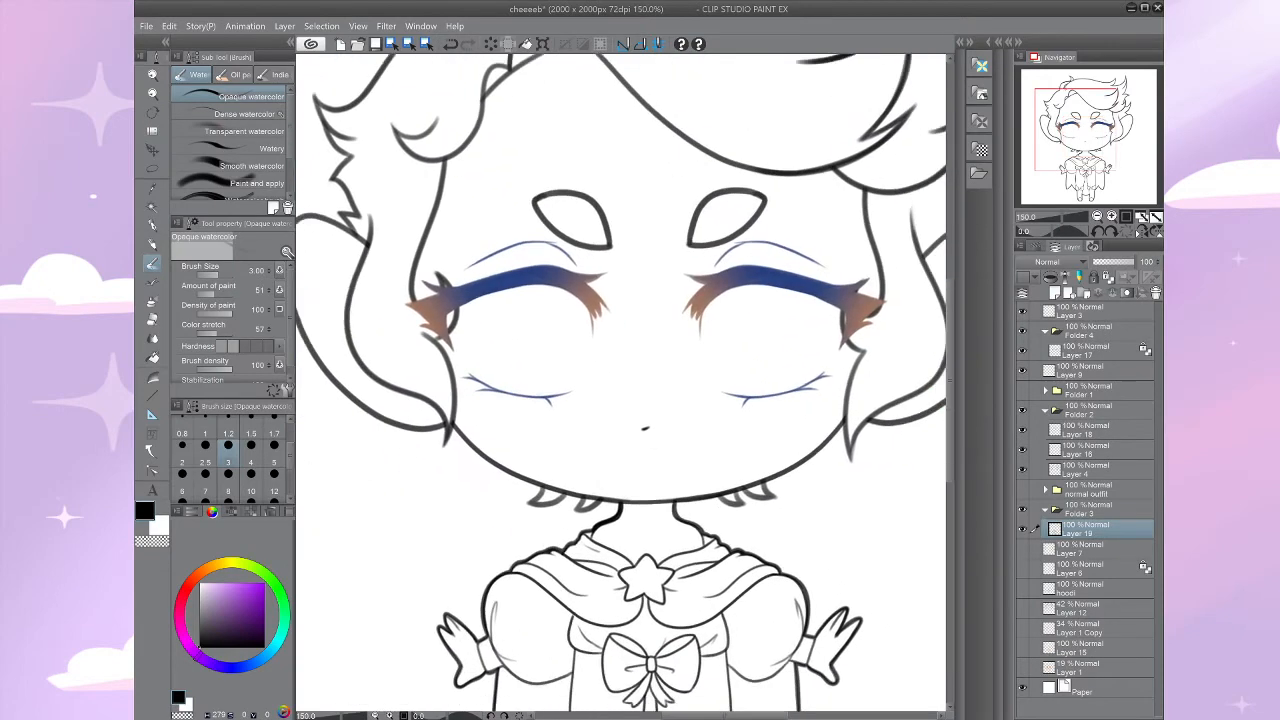
{"action": "scroll", "coordinate": [690, 584], "scroll_direction": "down", "scroll_amount": 2}
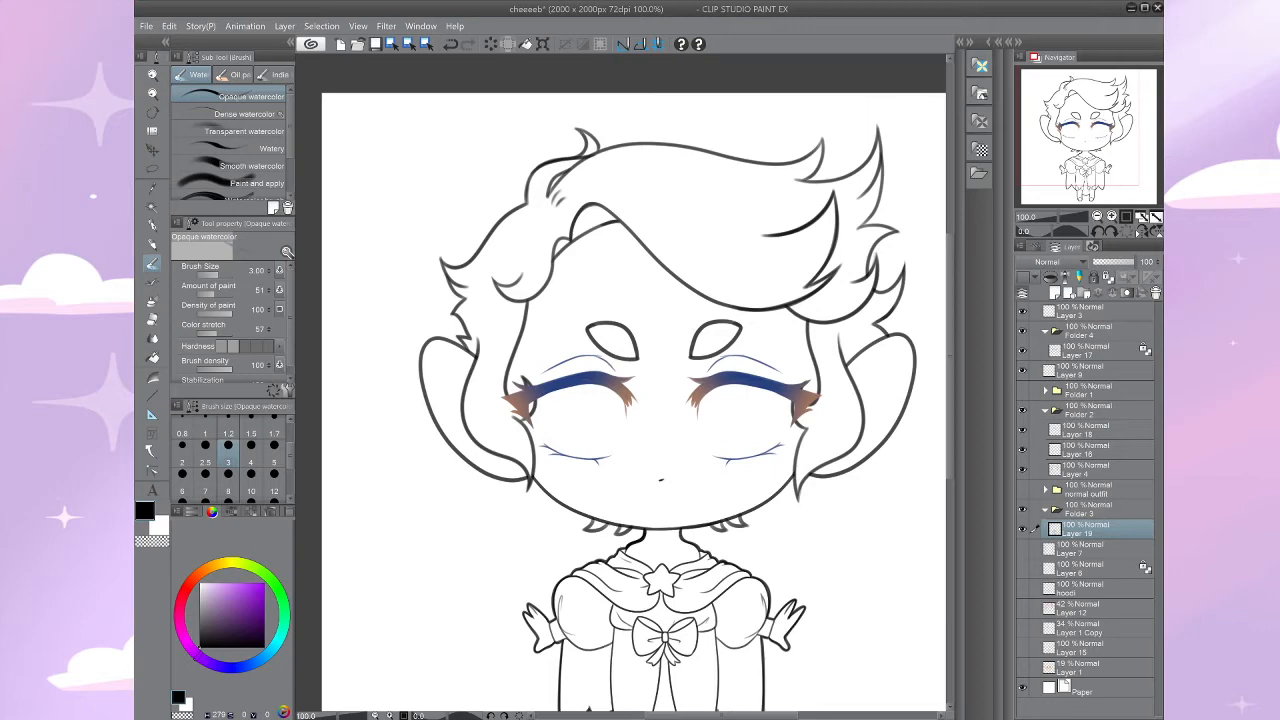
{"action": "scroll", "coordinate": [690, 584], "scroll_direction": "down", "scroll_amount": 1}
Step: Lower the brush stabilization, set brush density to 79, and draw the mouth's left half below the nose, redoing the first stroke
{"action": "scroll", "coordinate": [690, 584], "scroll_direction": "up", "scroll_amount": 4}
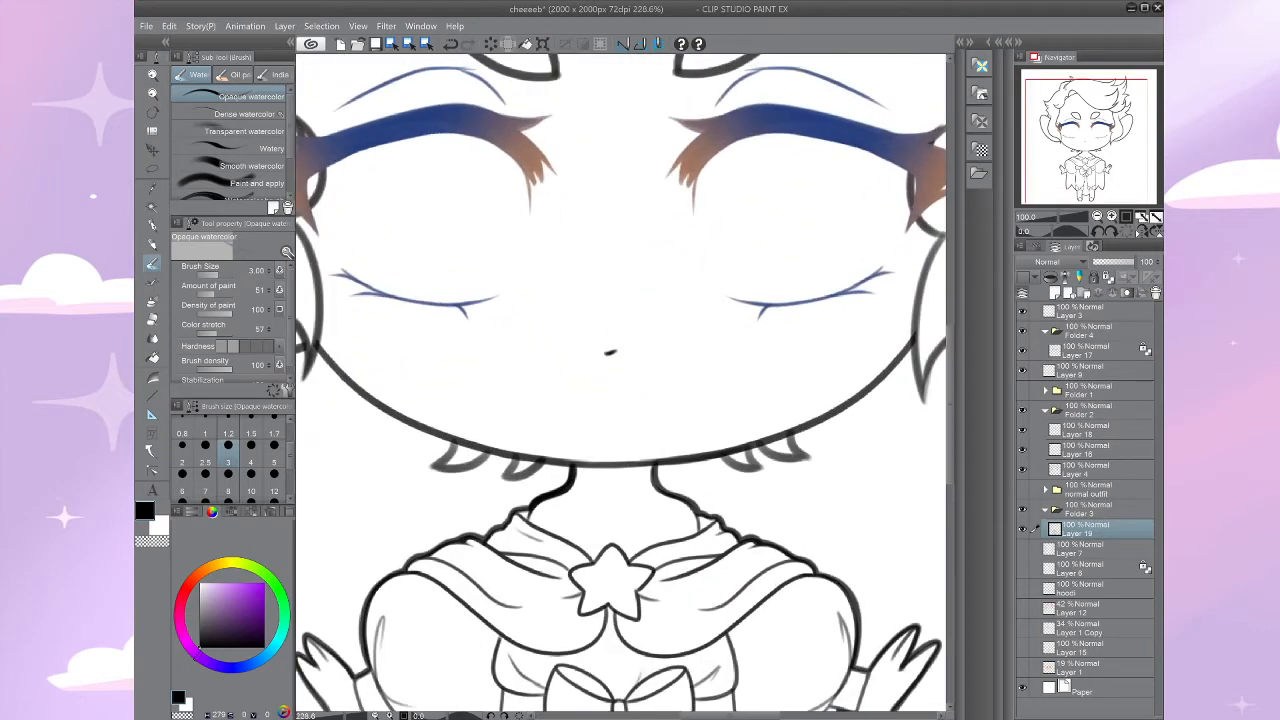
{"action": "scroll", "coordinate": [619, 370], "scroll_direction": "up", "scroll_amount": 3}
{"action": "mouse_move", "coordinate": [226, 368]}
{"action": "left_mouse_down"}
{"action": "mouse_move", "coordinate": [200, 370]}
{"action": "mouse_move", "coordinate": [234, 369]}
{"action": "left_mouse_up"}
{"action": "scroll", "coordinate": [230, 320], "scroll_direction": "down", "scroll_amount": 1}
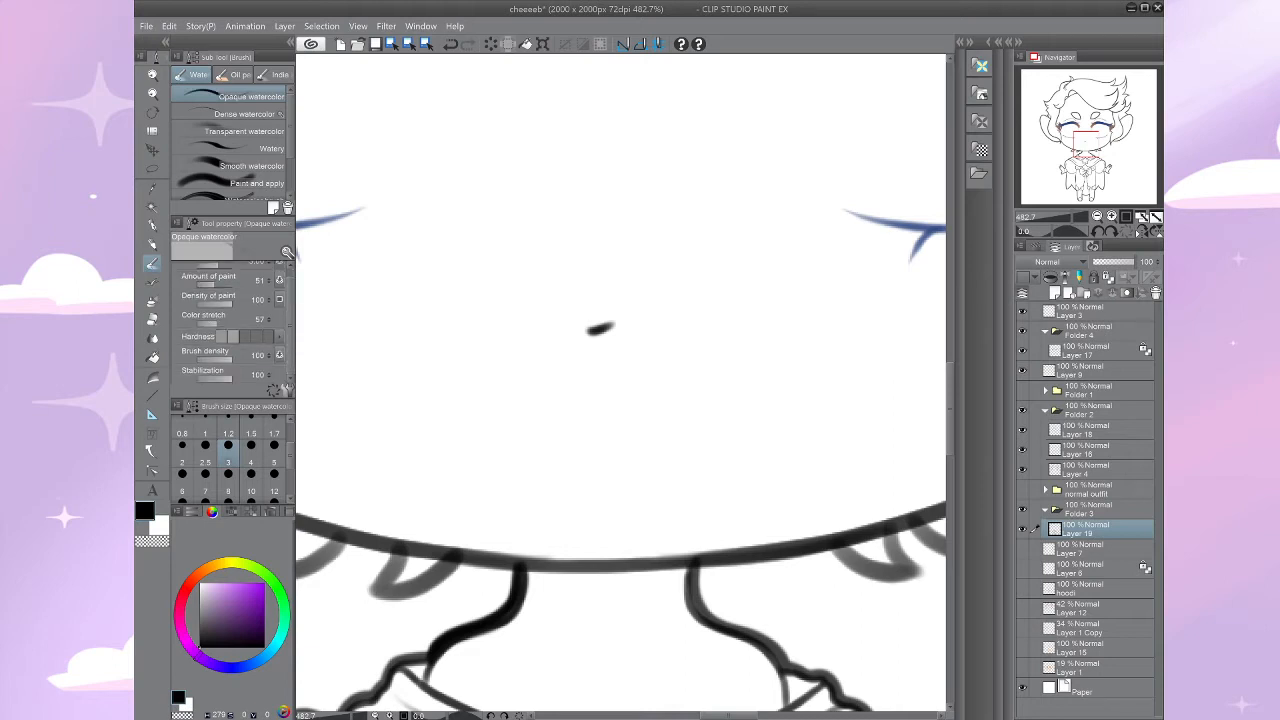
{"action": "left_click", "coordinate": [497, 377]}
{"action": "left_click_drag", "start_coordinate": [507, 383], "coordinate": [596, 418]}
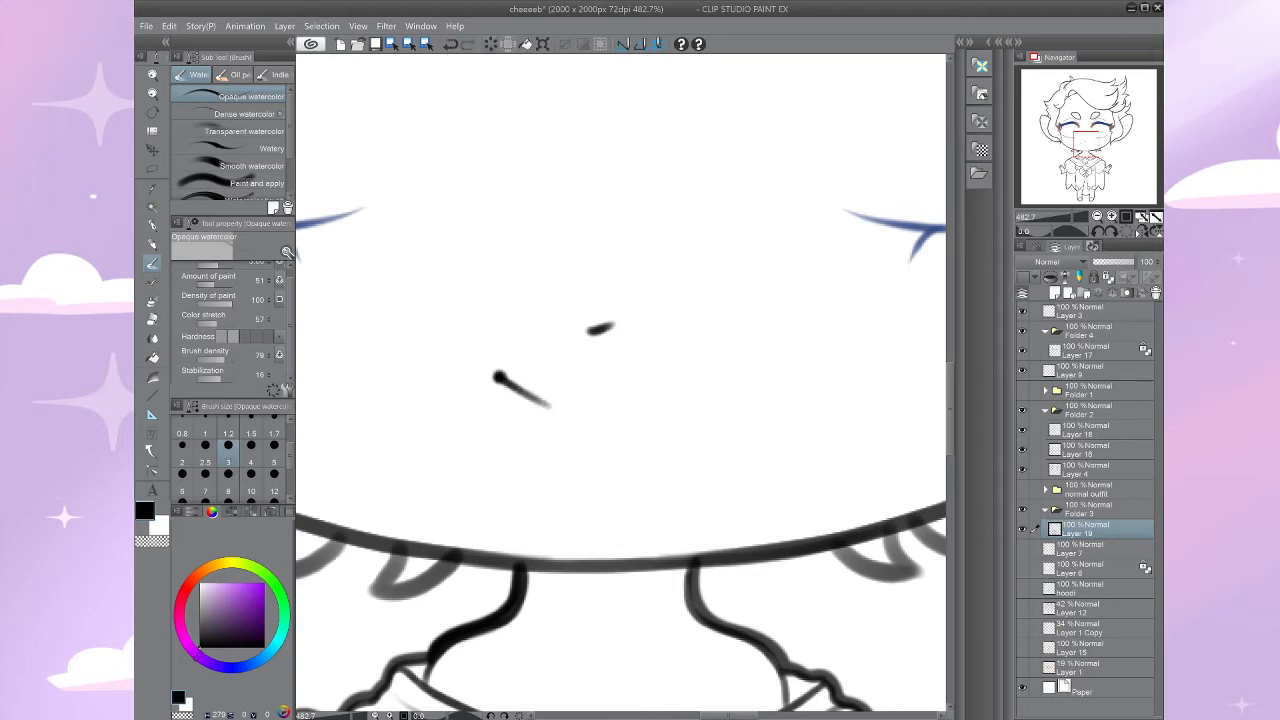
{"action": "key", "text": "ctrl+z"}
{"action": "key", "text": "ctrl+z"}
{"action": "left_click", "coordinate": [511, 393]}
{"action": "left_click_drag", "start_coordinate": [511, 392], "coordinate": [574, 409]}
Step: Try several strokes for the mouth's right half, undoing each one
{"action": "left_click_drag", "start_coordinate": [600, 390], "coordinate": [609, 422]}
{"action": "left_click", "coordinate": [677, 415]}
{"action": "key", "text": "ctrl+z"}
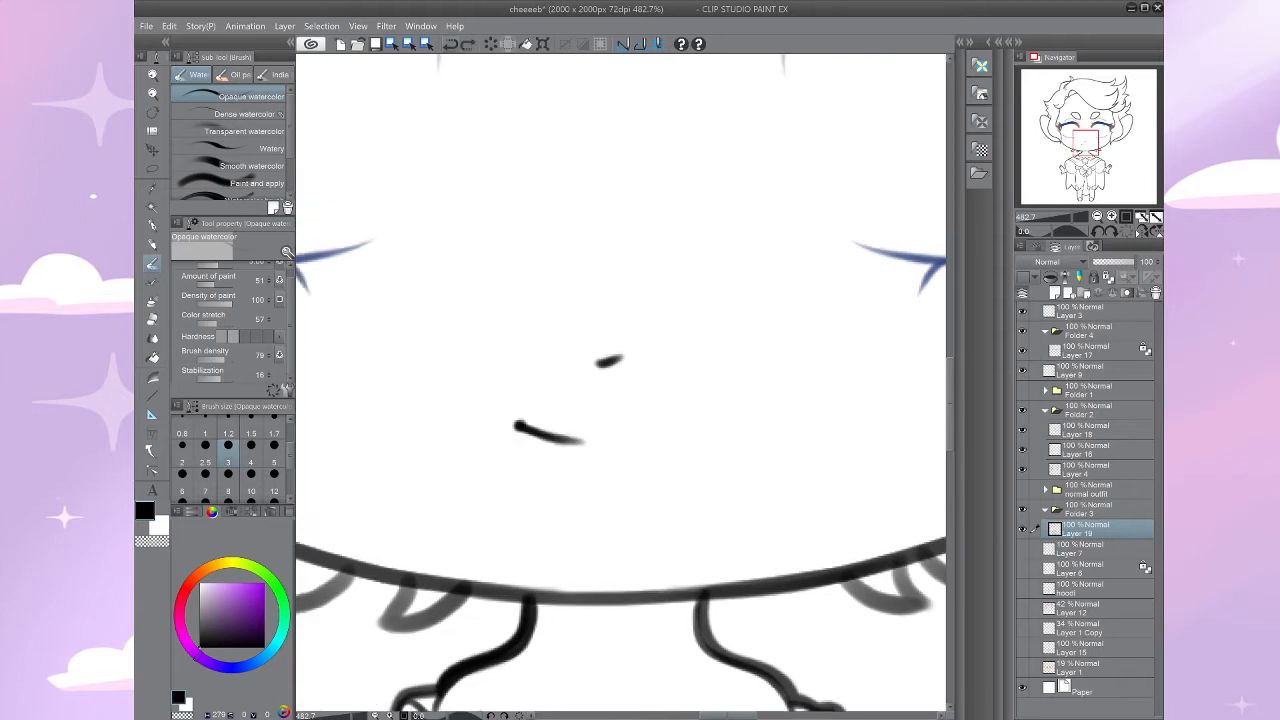
{"action": "left_click", "coordinate": [686, 417]}
{"action": "left_click_drag", "start_coordinate": [686, 417], "coordinate": [650, 437]}
{"action": "key", "text": "ctrl+z"}
{"action": "left_click_drag", "start_coordinate": [686, 417], "coordinate": [644, 437]}
{"action": "key", "text": "ctrl+z"}
{"action": "key", "text": "ctrl+z"}
{"action": "key", "text": "ctrl+y"}
{"action": "key", "text": "ctrl+y"}
{"action": "key", "text": "ctrl+z"}
{"action": "key", "text": "ctrl+y"}
{"action": "key", "text": "ctrl+z"}
{"action": "key", "text": "ctrl+z"}
Step: Try to draw the mouth's right half with the canvas rotated to -90 degrees, and undo the stroke
{"action": "left_click_drag", "start_coordinate": [680, 422], "coordinate": [520, 620]}
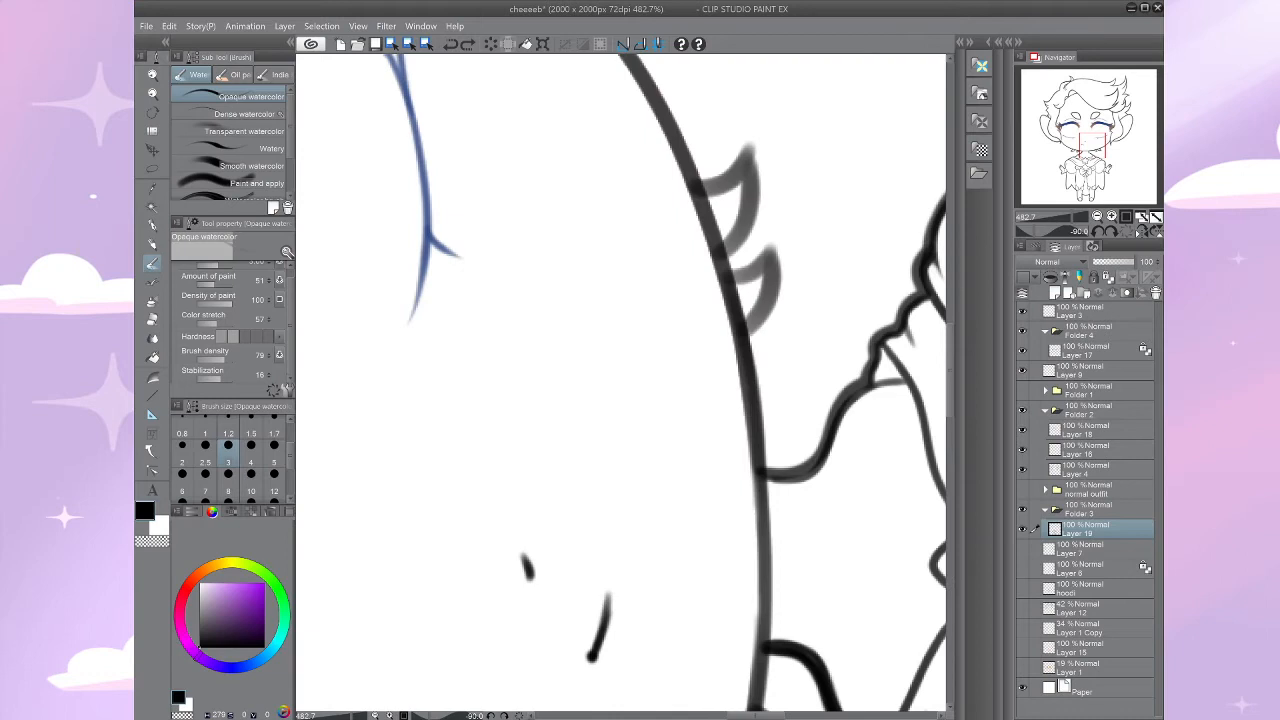
{"action": "mouse_move", "coordinate": [594, 512]}
{"action": "left_mouse_down"}
{"action": "mouse_move", "coordinate": [609, 588]}
{"action": "mouse_move", "coordinate": [592, 498]}
{"action": "left_mouse_up"}
{"action": "key", "text": "ctrl+z"}
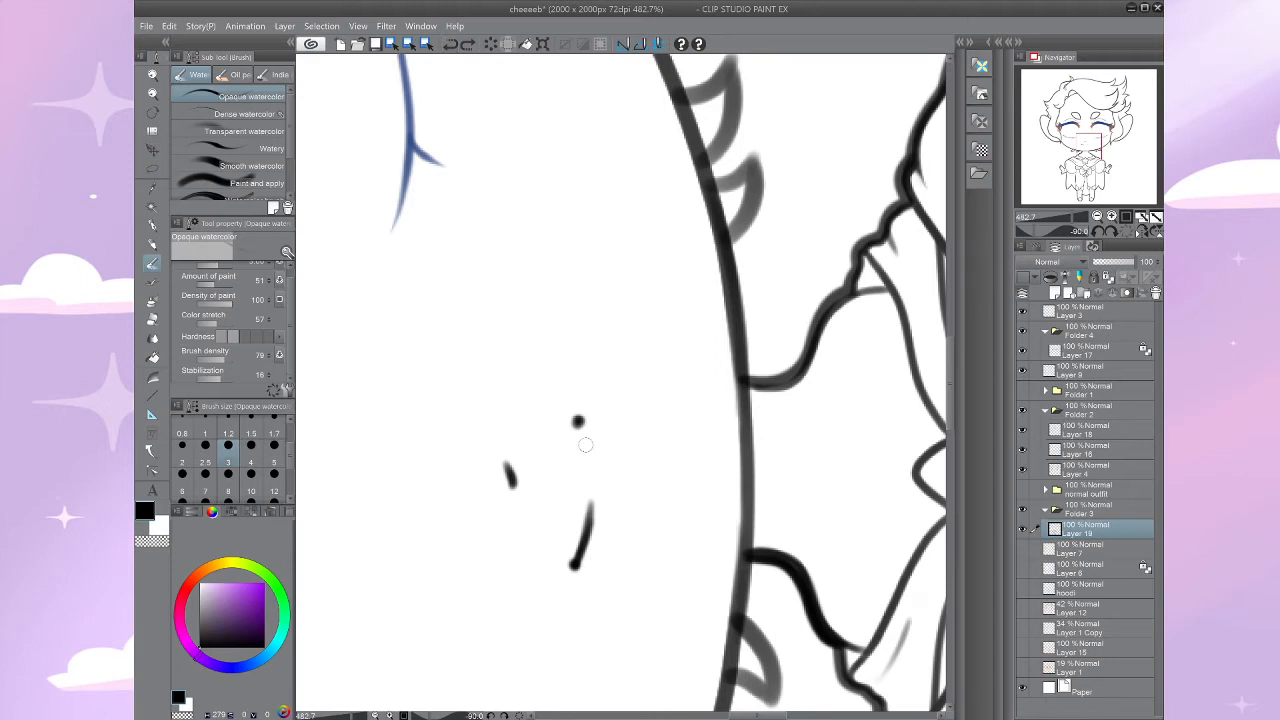
{"action": "left_click_drag", "start_coordinate": [577, 421], "coordinate": [590, 476]}
{"action": "key", "text": "ctrl+z"}
{"action": "left_click_drag", "start_coordinate": [577, 421], "coordinate": [592, 512]}
{"action": "mouse_move", "coordinate": [577, 421]}
{"action": "left_mouse_down"}
{"action": "mouse_move", "coordinate": [592, 491]}
{"action": "mouse_move", "coordinate": [540, 494]}
{"action": "mouse_move", "coordinate": [499, 320]}
{"action": "left_mouse_up"}
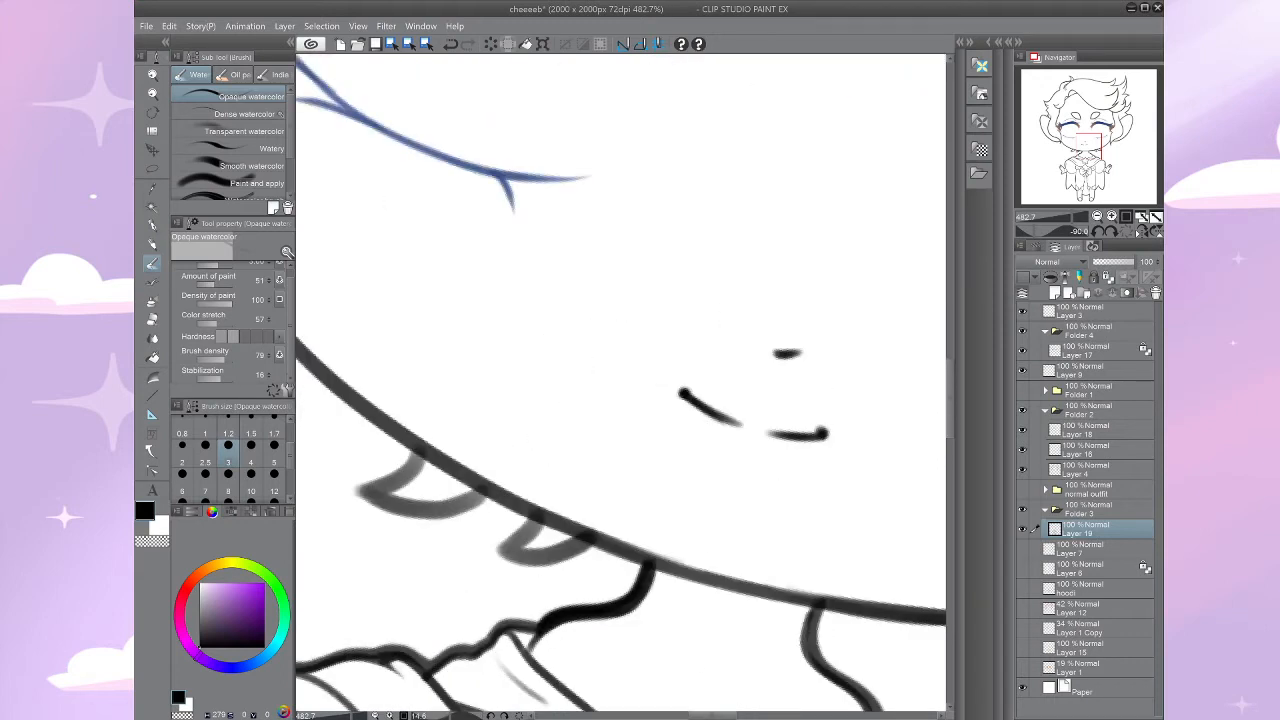
{"action": "left_click_drag", "start_coordinate": [753, 413], "coordinate": [496, 380]}
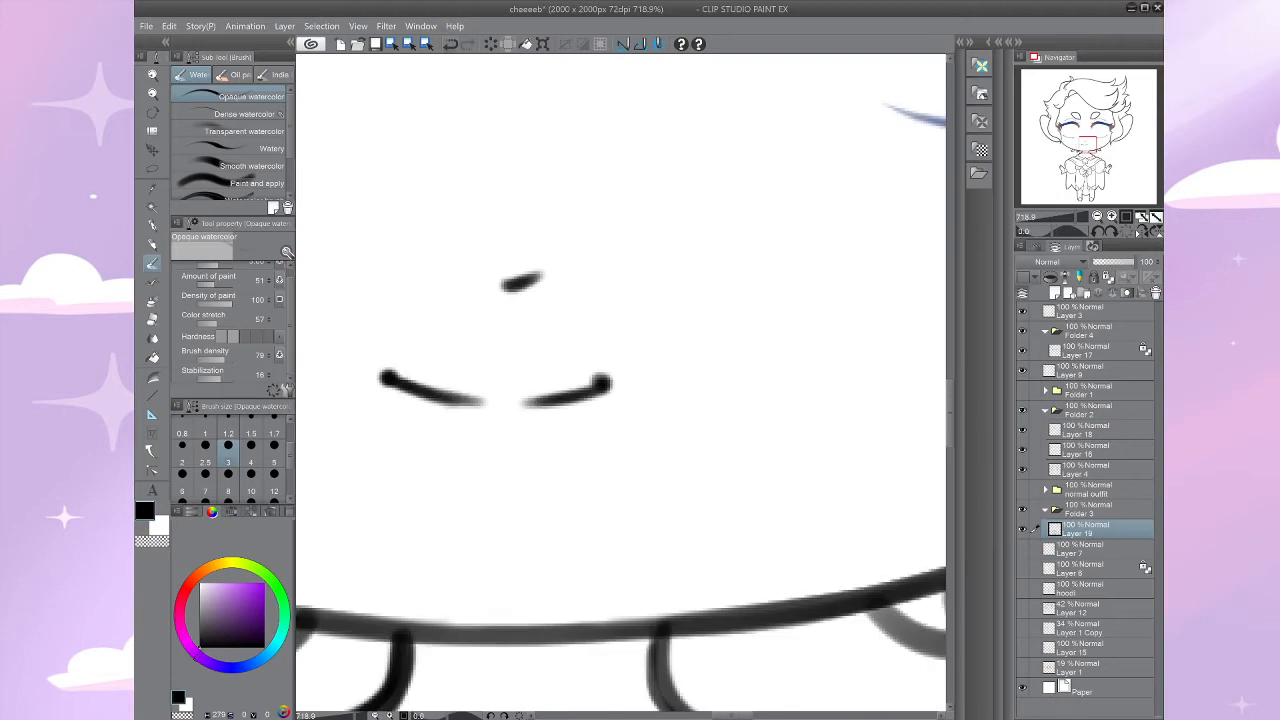
{"action": "key", "text": "ctrl+z"}
{"action": "key", "text": "ctrl+z"}
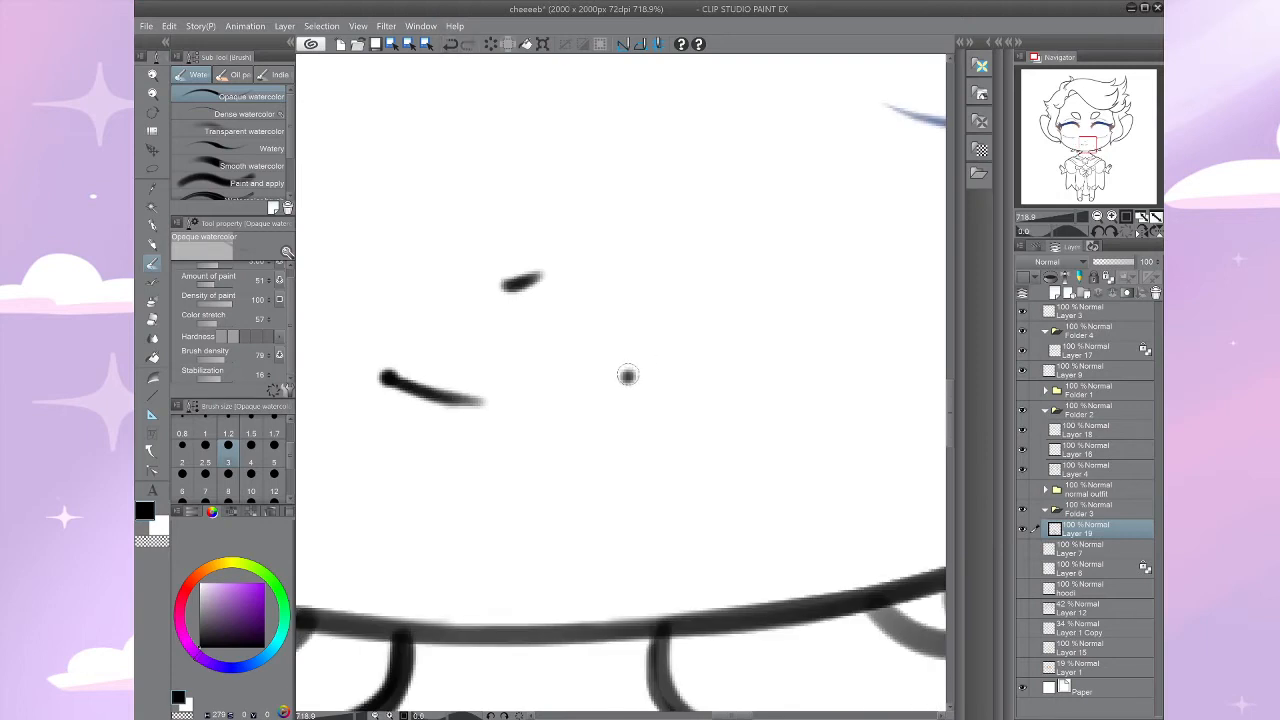
Step: Draw the mouth's right half on the rotated canvas and thin the inner ends of both halves with the size 5 Soft eraser
{"action": "left_click_drag", "start_coordinate": [627, 375], "coordinate": [624, 440]}
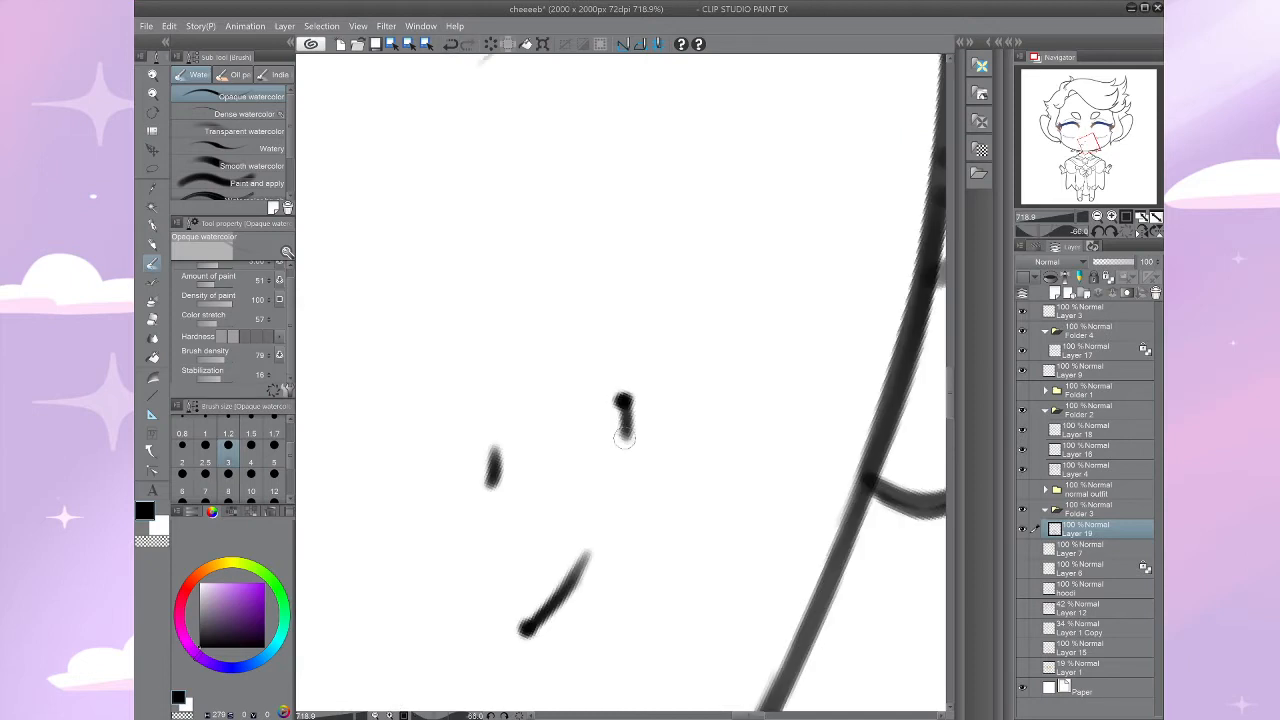
{"action": "scroll", "coordinate": [624, 440], "scroll_direction": "down", "scroll_amount": 3}
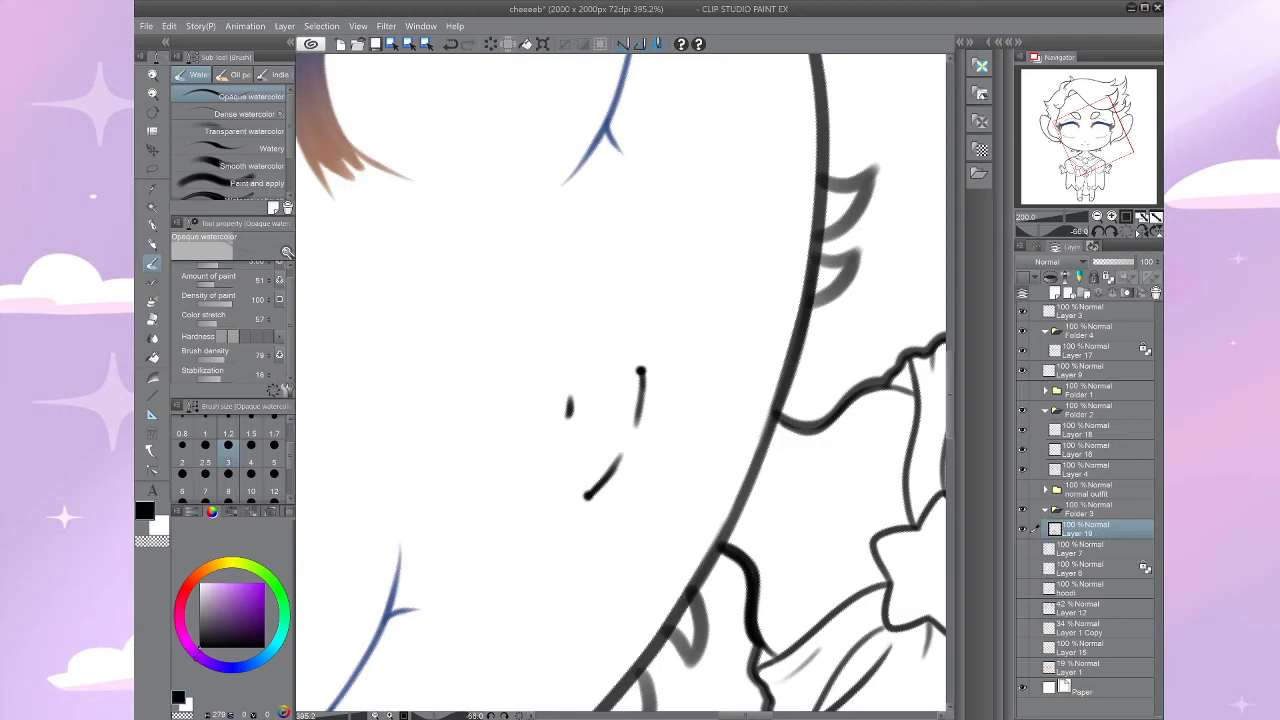
{"action": "scroll", "coordinate": [681, 482], "scroll_direction": "up", "scroll_amount": 3}
{"action": "key", "text": "e"}
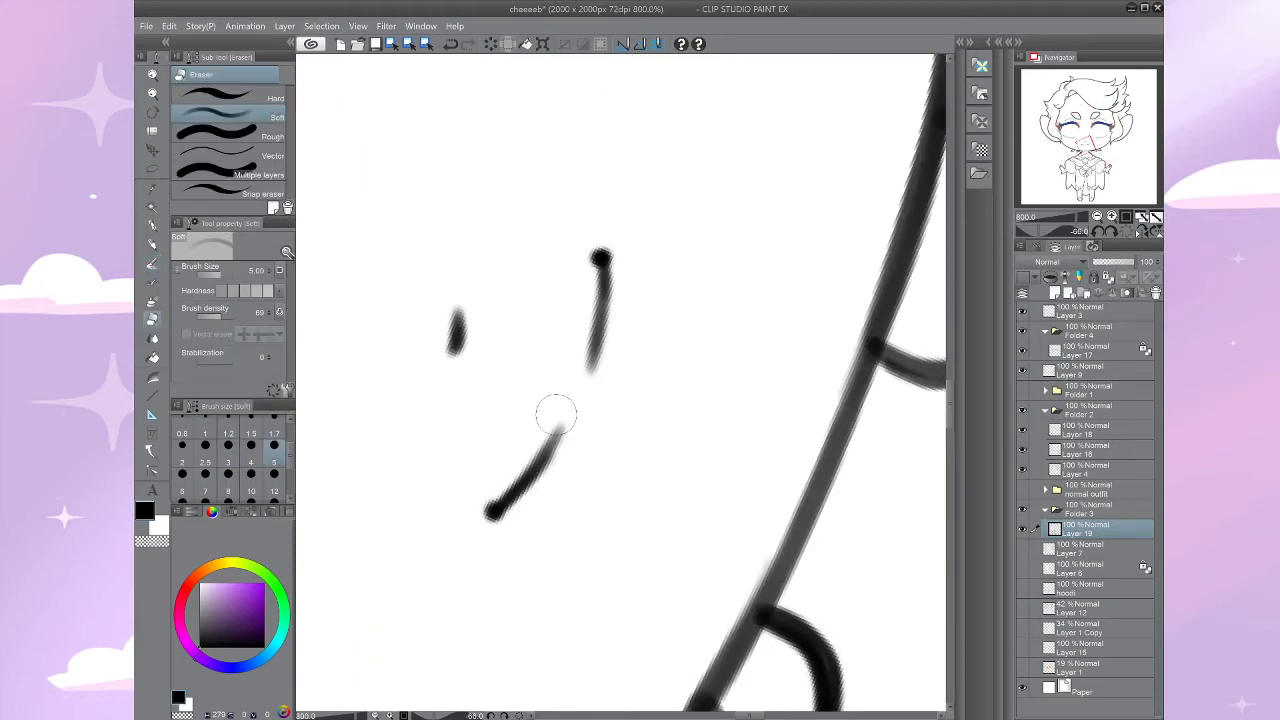
{"action": "left_click_drag", "start_coordinate": [556, 413], "coordinate": [596, 335]}
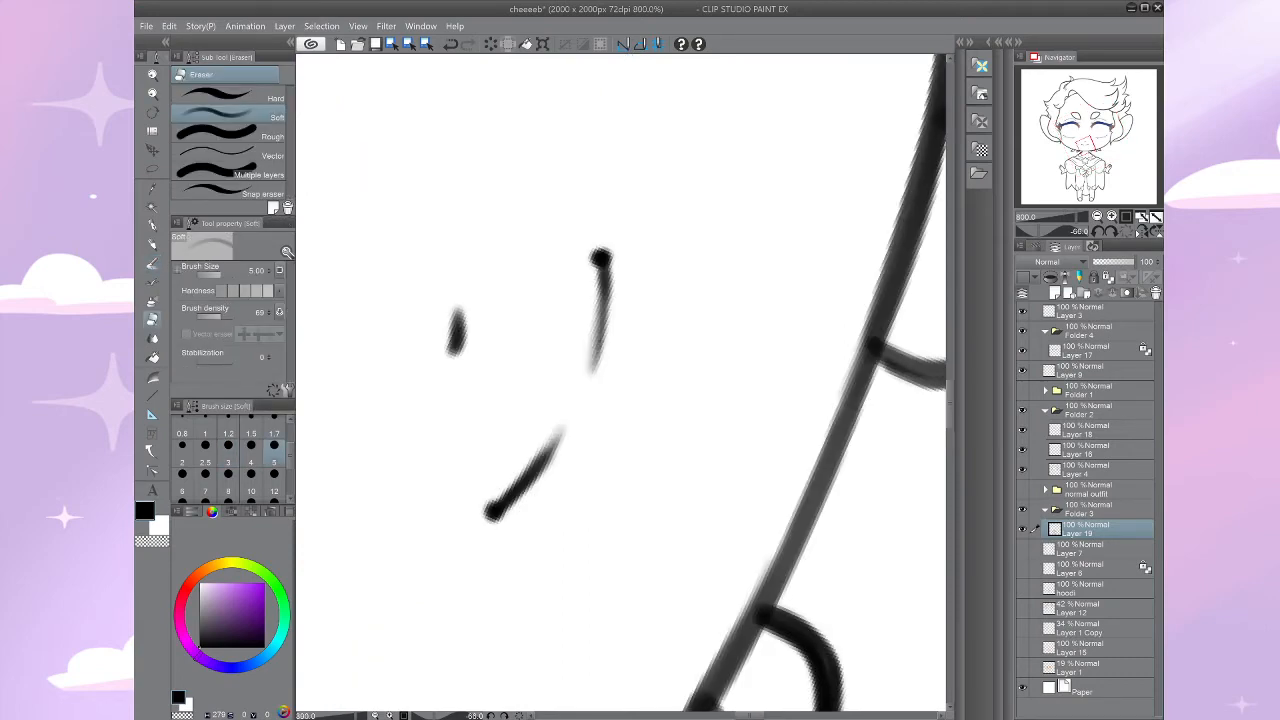
Step: Check the nose and mouth against the whole character with the canvas rotation reset
{"action": "scroll", "coordinate": [624, 382], "scroll_direction": "down", "scroll_amount": 4}
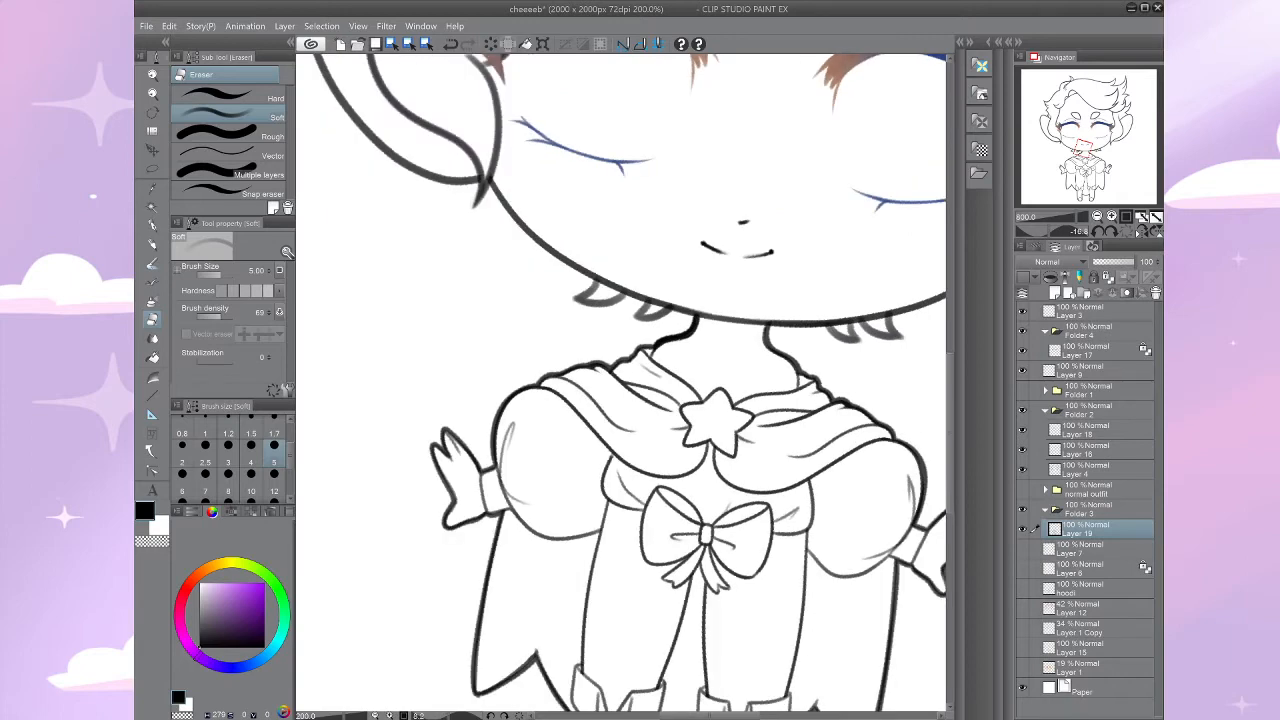
{"action": "scroll", "coordinate": [525, 495], "scroll_direction": "down", "scroll_amount": 1}
{"action": "left_click_drag", "start_coordinate": [525, 495], "coordinate": [492, 580]}
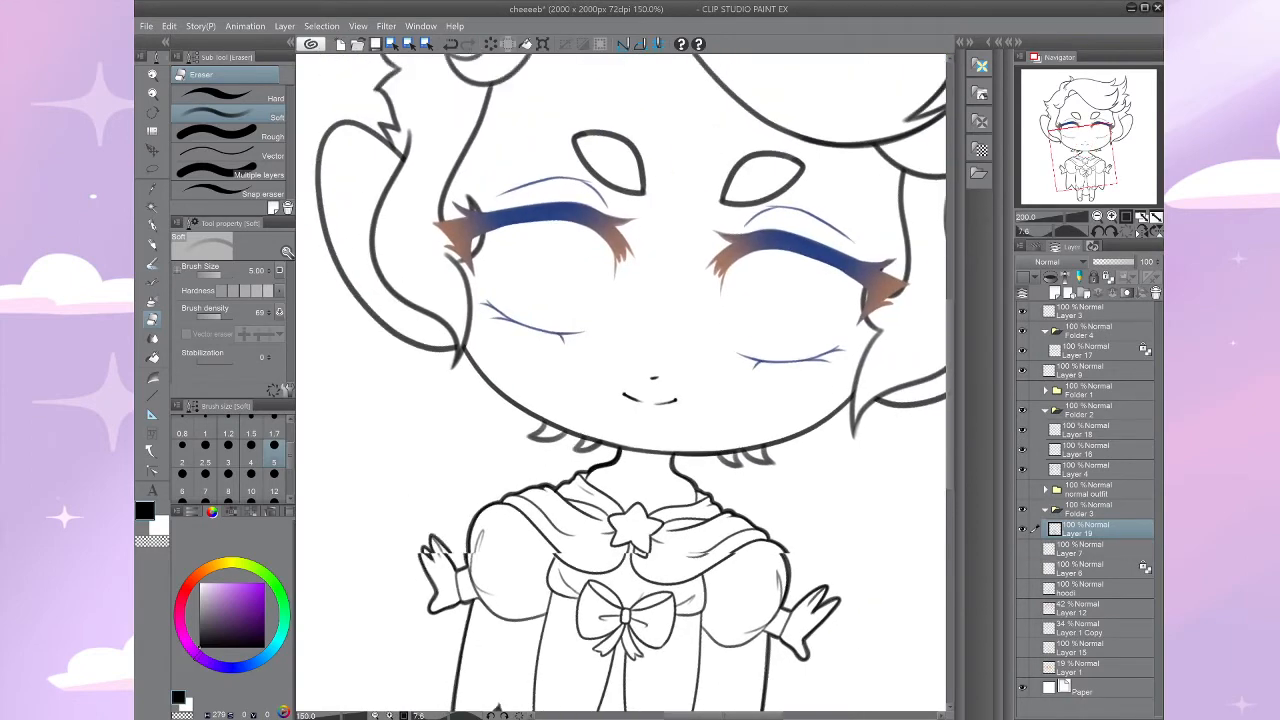
{"action": "key", "text": "minus"}
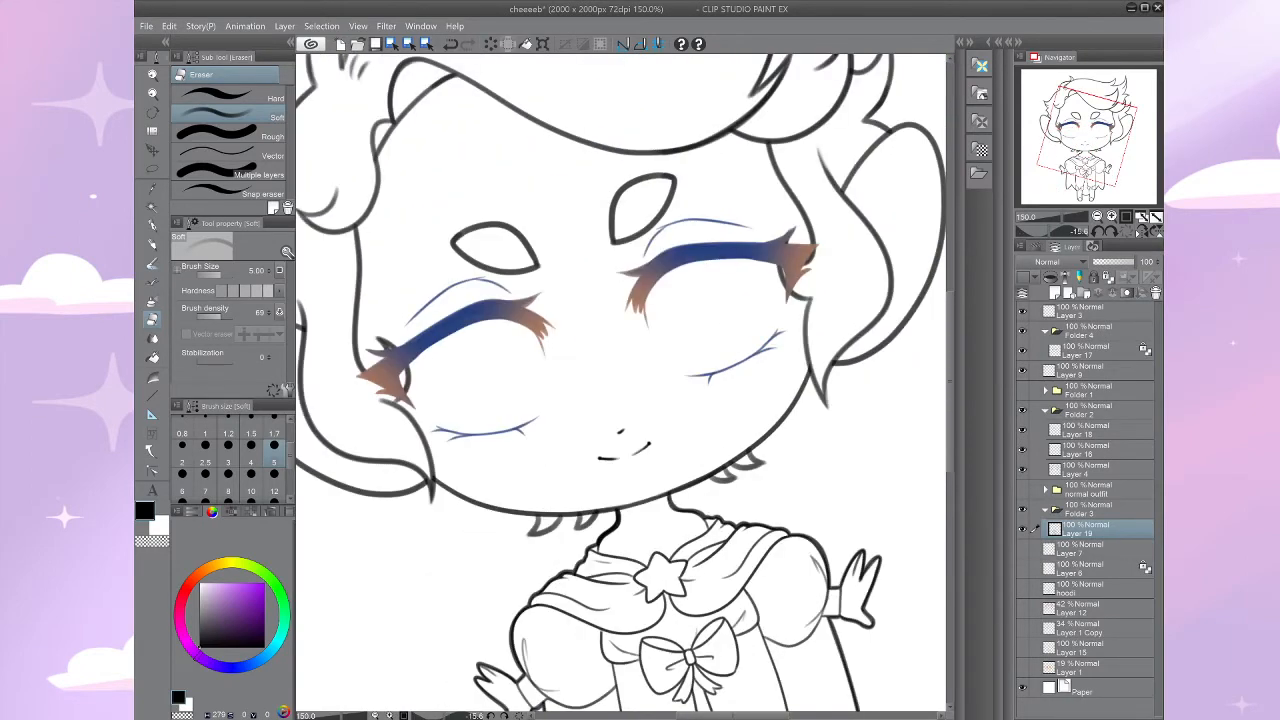
{"action": "key", "text": "ctrl+0"}
{"action": "left_click_drag", "start_coordinate": [622, 350], "coordinate": [644, 469]}
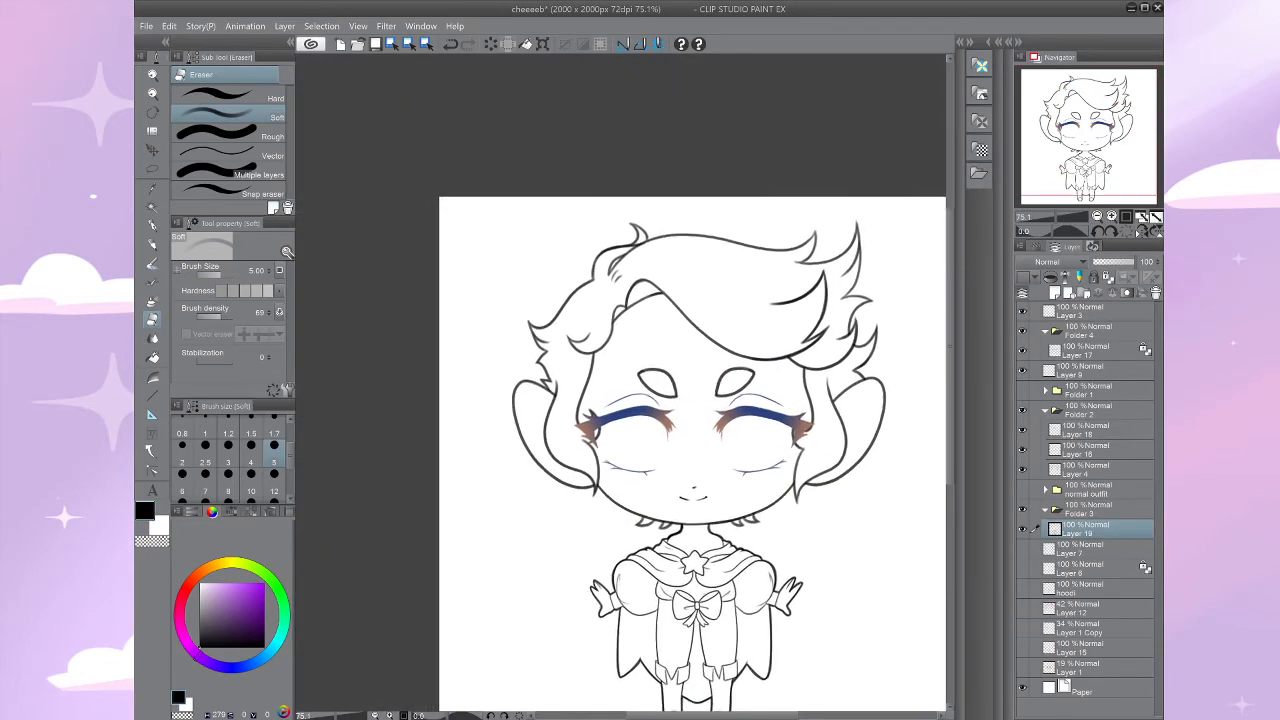
{"action": "scroll", "coordinate": [723, 547], "scroll_direction": "up", "scroll_amount": 4}
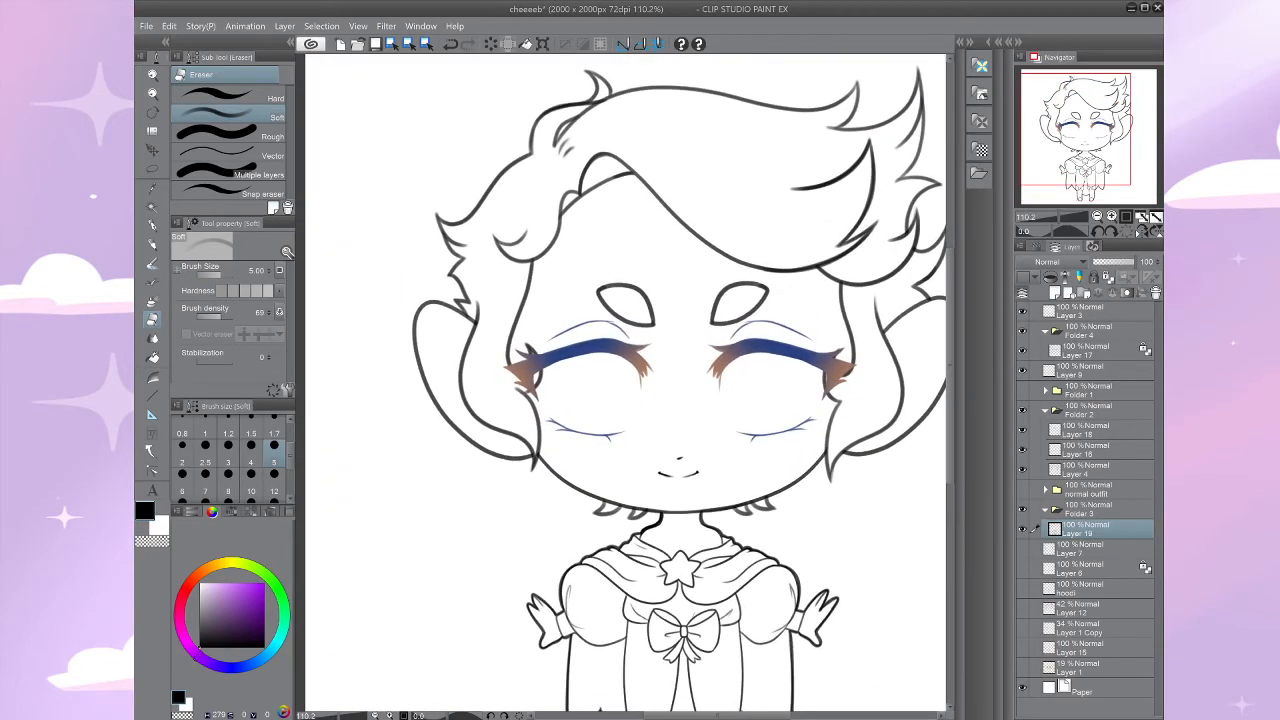
{"action": "left_click_drag", "start_coordinate": [723, 547], "coordinate": [649, 397]}
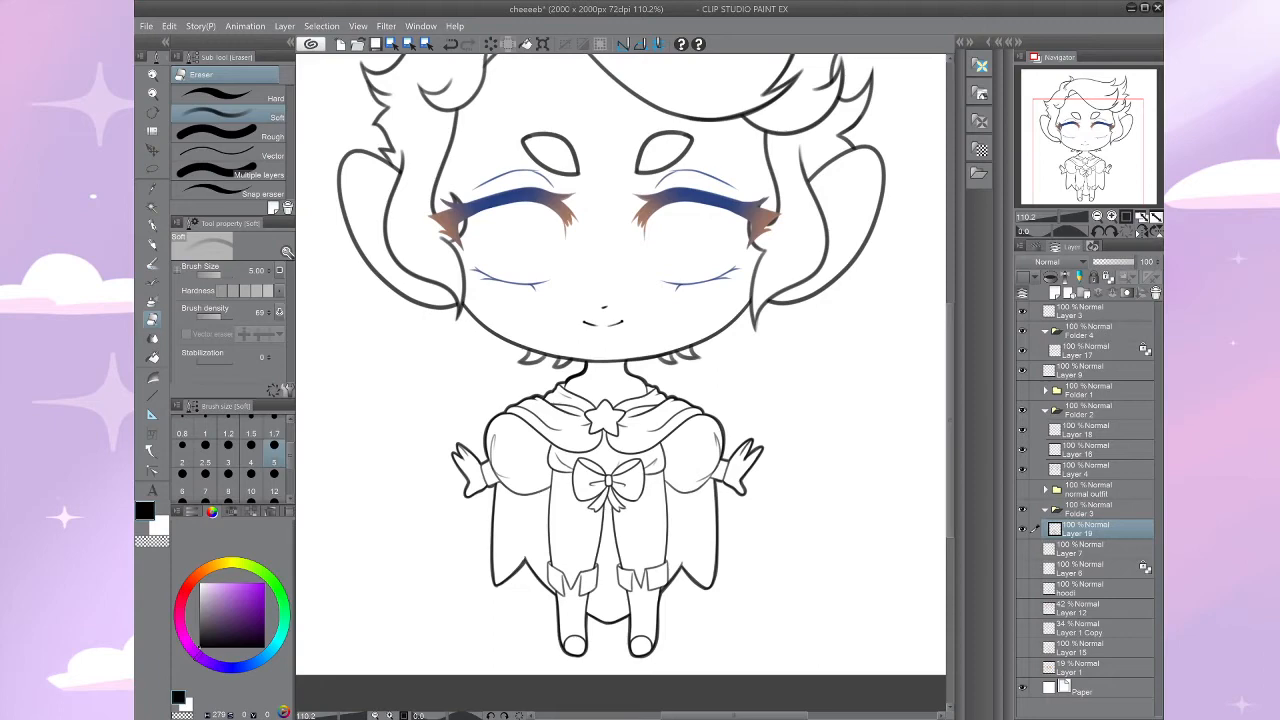
Step: Add a new raster layer above Layer 17 in Folder 4
{"action": "left_click", "coordinate": [1098, 430]}
{"action": "left_click", "coordinate": [1098, 371]}
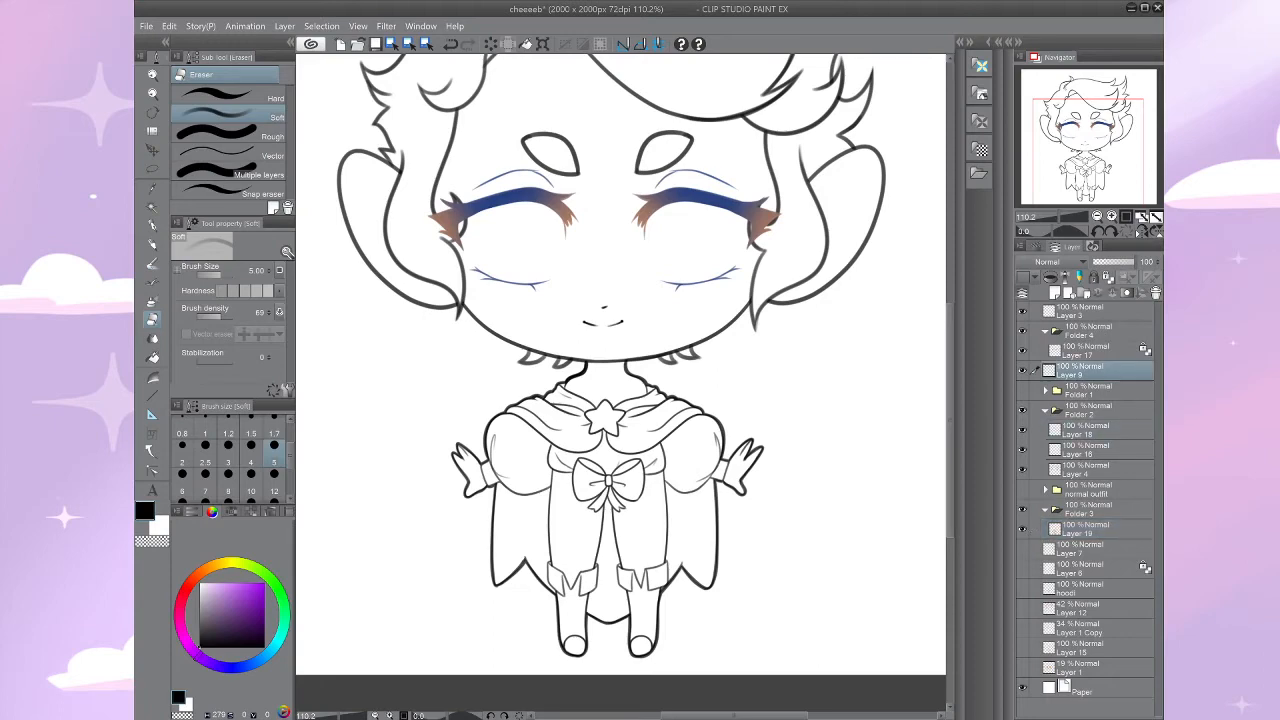
{"action": "left_click", "coordinate": [1098, 351]}
{"action": "left_click", "coordinate": [1055, 293]}
Step: Try an oval iris outline in the left eye with the size 3 Opaque watercolor brush, and undo it
{"action": "left_click_drag", "start_coordinate": [648, 345], "coordinate": [737, 503]}
{"action": "key", "text": "ctrl+plus"}
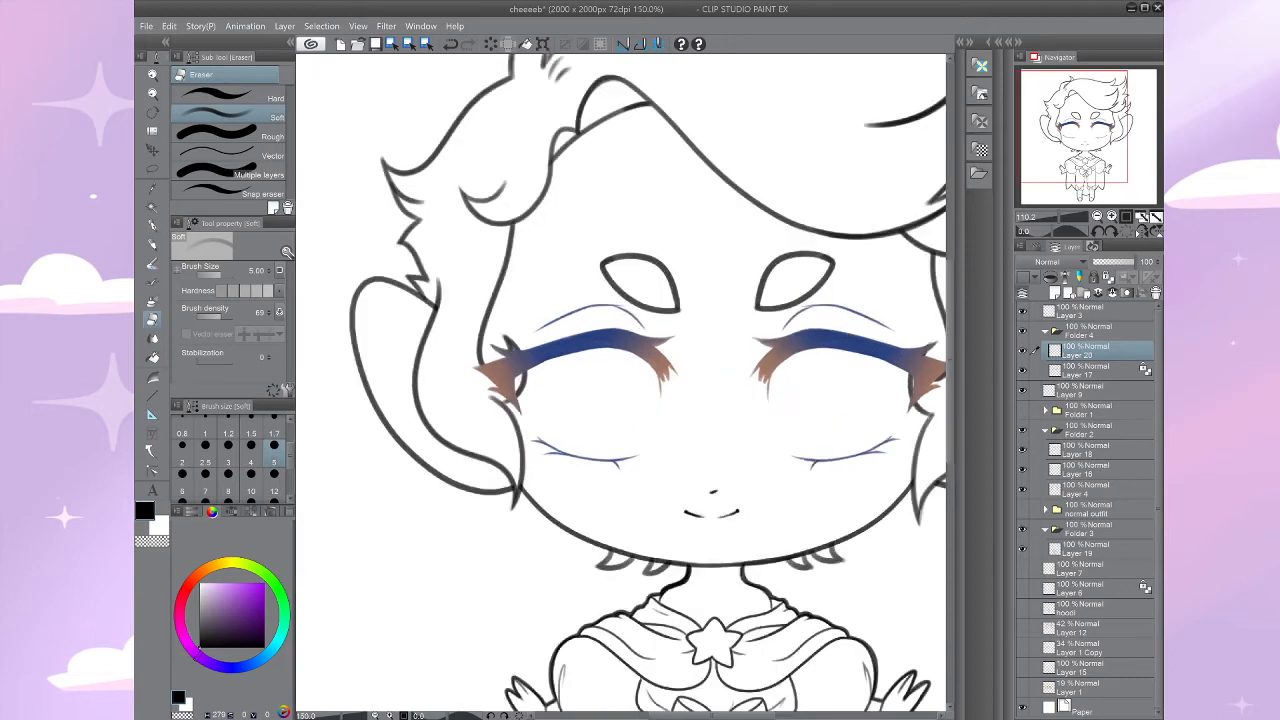
{"action": "scroll", "coordinate": [588, 377], "scroll_direction": "up", "scroll_amount": 4}
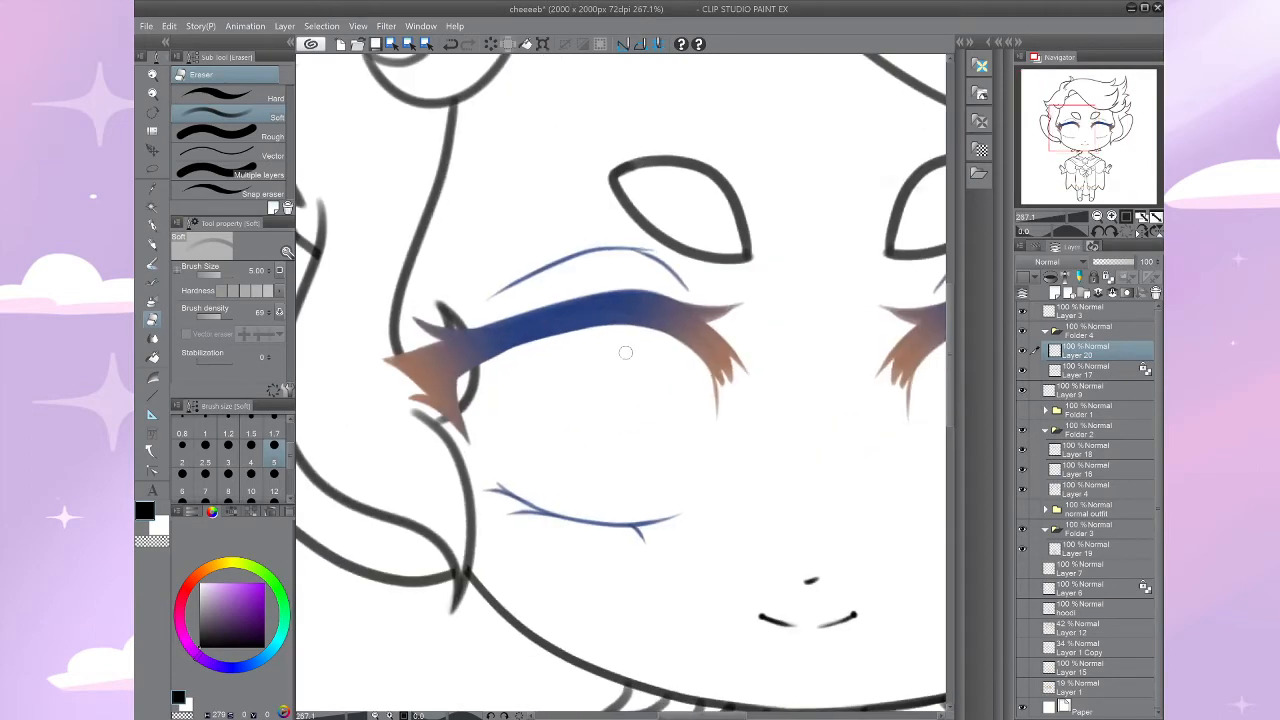
{"action": "key", "text": "b"}
{"action": "mouse_move", "coordinate": [630, 308]}
{"action": "left_mouse_down"}
{"action": "mouse_move", "coordinate": [613, 507]}
{"action": "mouse_move", "coordinate": [688, 405]}
{"action": "mouse_move", "coordinate": [634, 312]}
{"action": "left_mouse_up"}
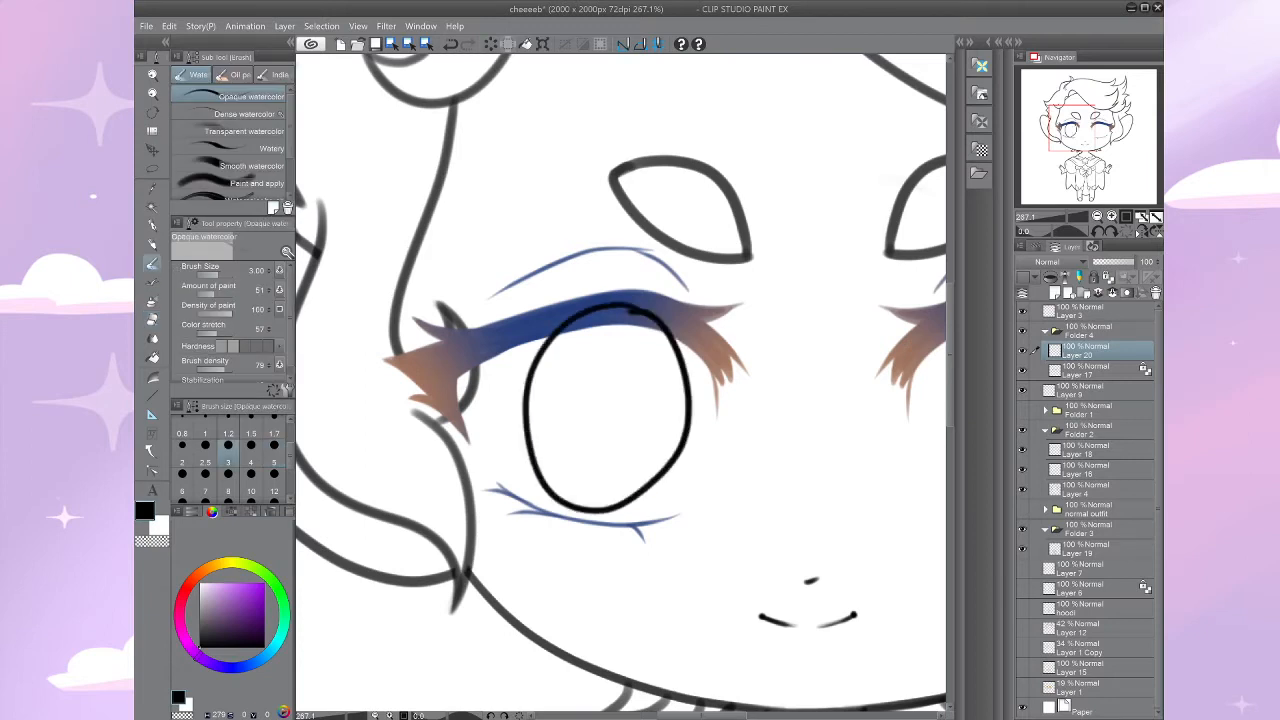
{"action": "key", "text": "ctrl+z"}
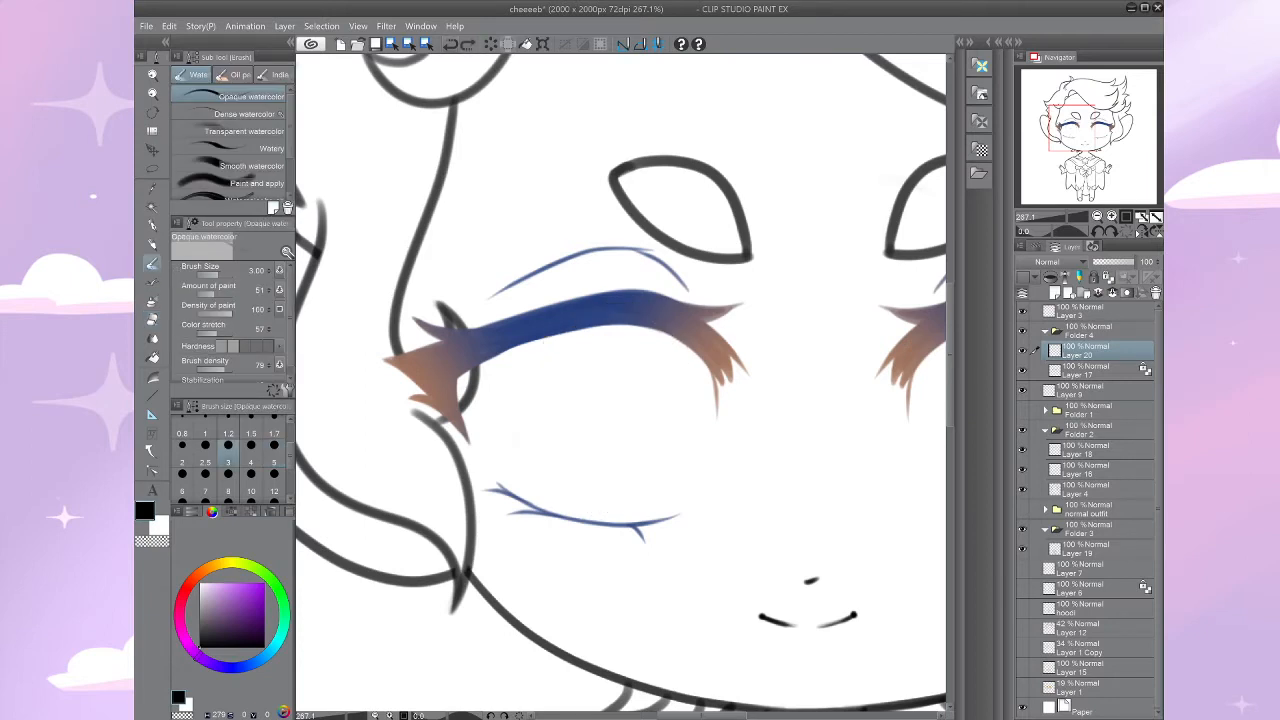
Step: Try another oval iris outline in the left eye with the size 3 Opaque watercolor brush, and undo it
{"action": "scroll", "coordinate": [287, 380], "scroll_direction": "down", "scroll_amount": 1}
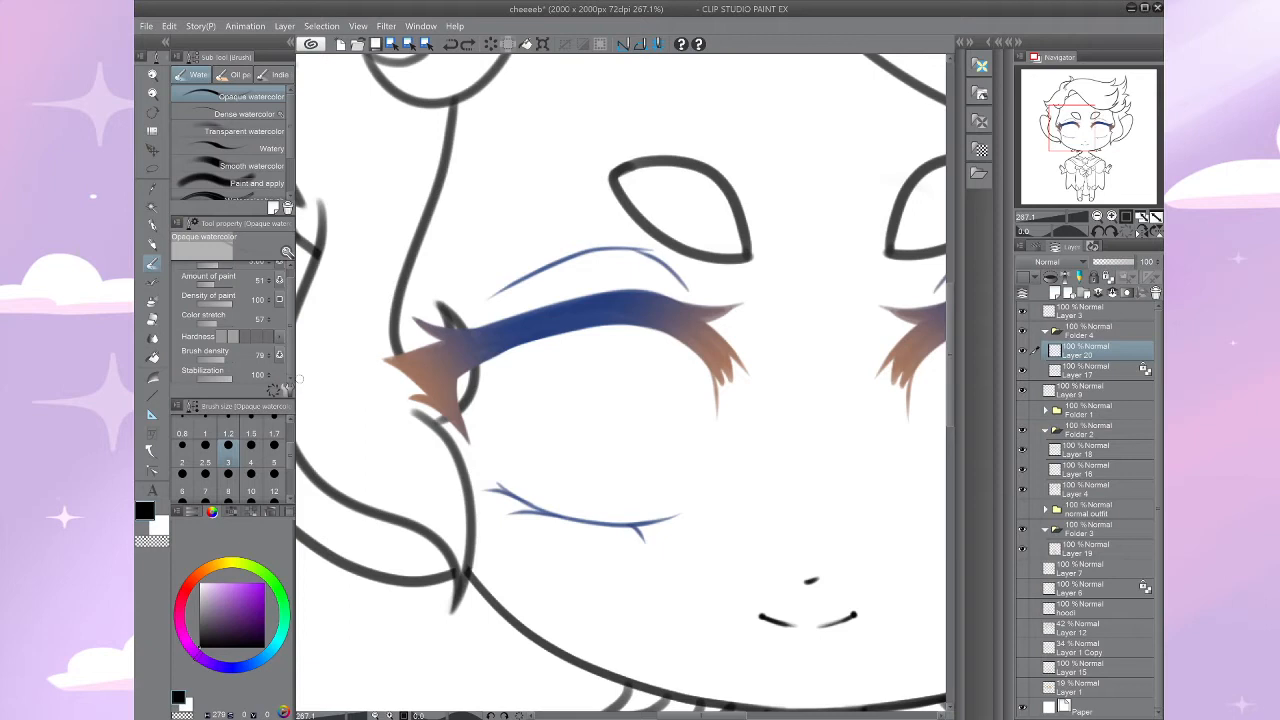
{"action": "key", "text": "ctrl+y"}
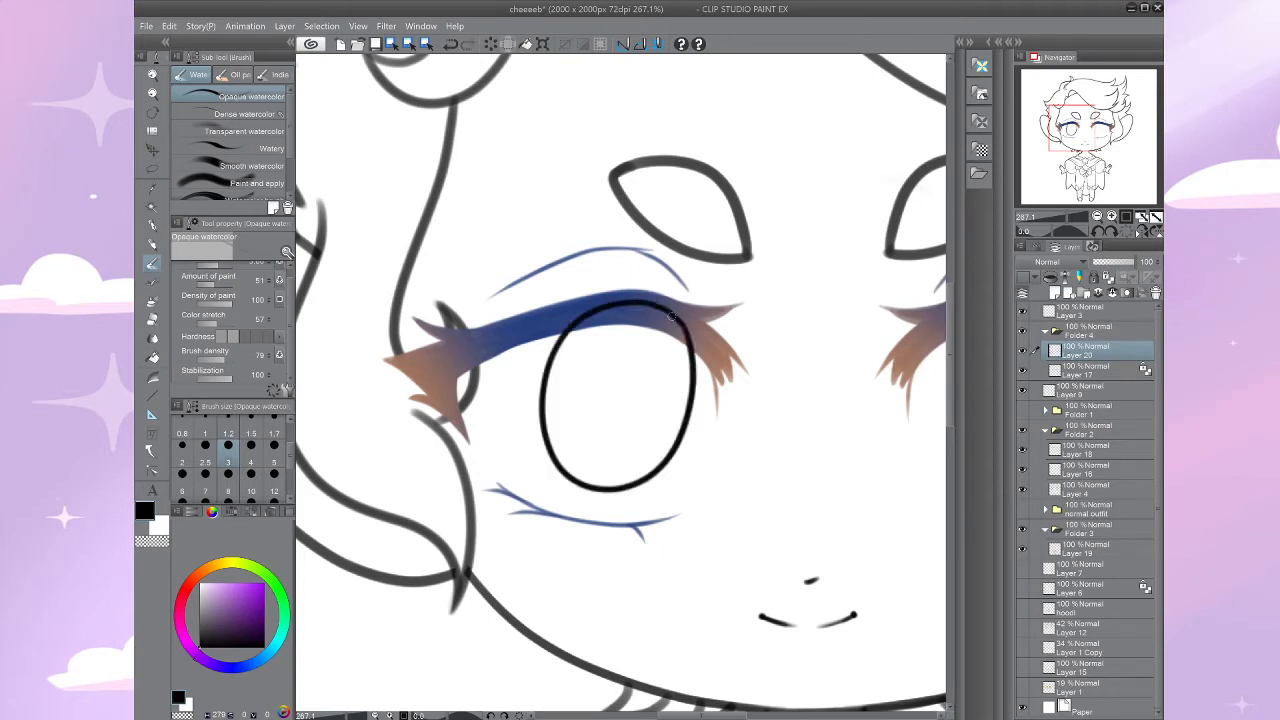
{"action": "left_click_drag", "start_coordinate": [672, 316], "coordinate": [564, 236]}
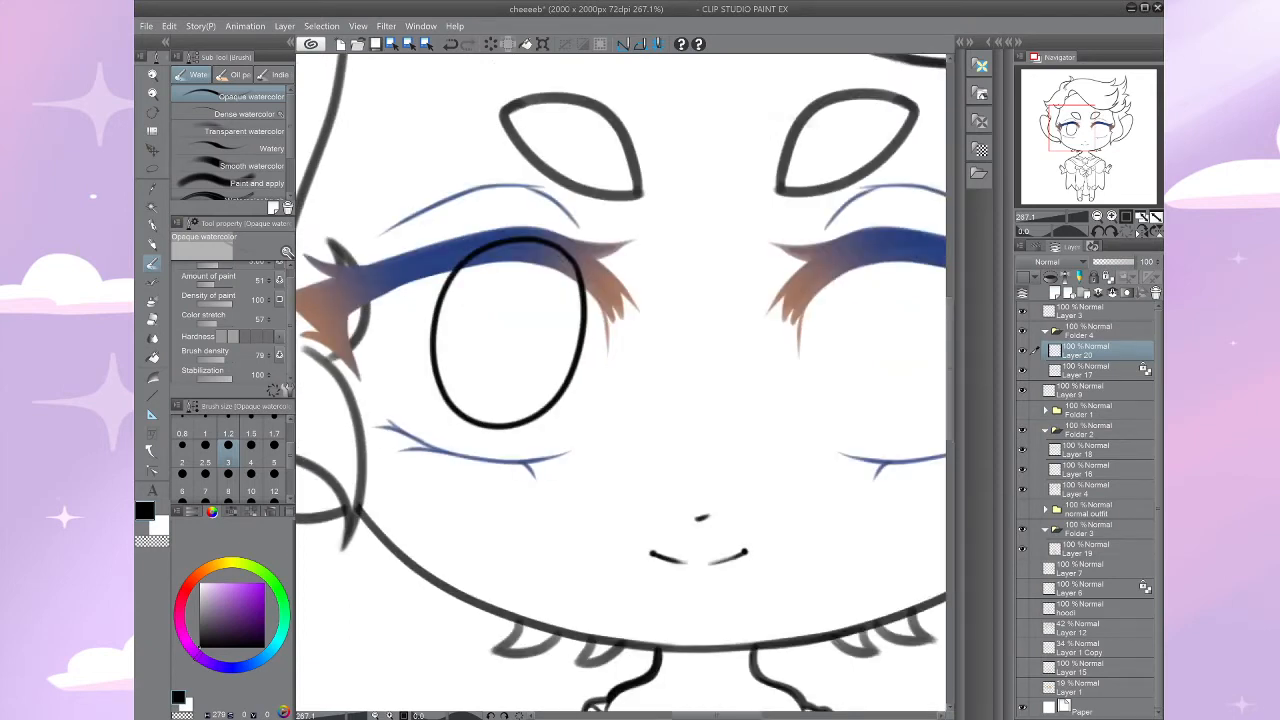
{"action": "key", "text": "ctrl+z"}
Step: Draw an oval iris outline in the left eye with the brush enlarged to size 4, and shift it slightly down and left
{"action": "key", "text": "]"}
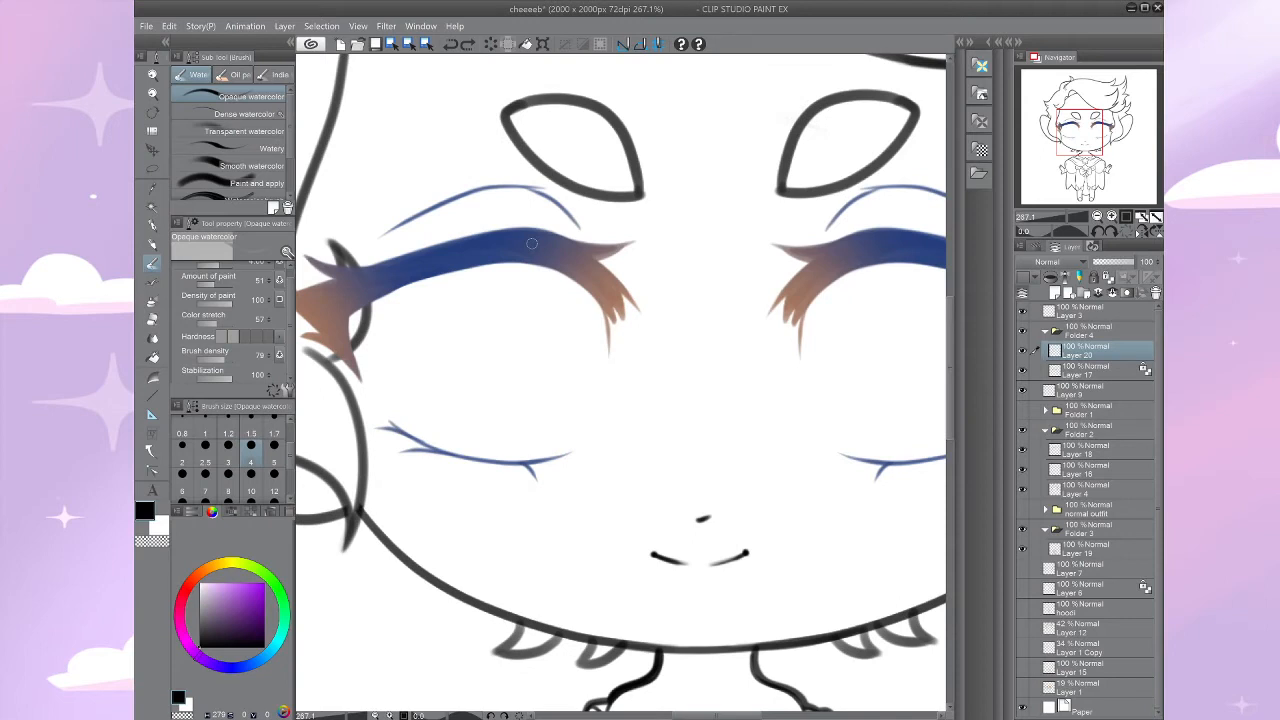
{"action": "key", "text": "ctrl+y"}
{"action": "key", "text": "ctrl+z"}
{"action": "mouse_move", "coordinate": [559, 243]}
{"action": "left_mouse_down"}
{"action": "mouse_move", "coordinate": [434, 285]}
{"action": "mouse_move", "coordinate": [447, 400]}
{"action": "mouse_move", "coordinate": [555, 420]}
{"action": "left_mouse_up"}
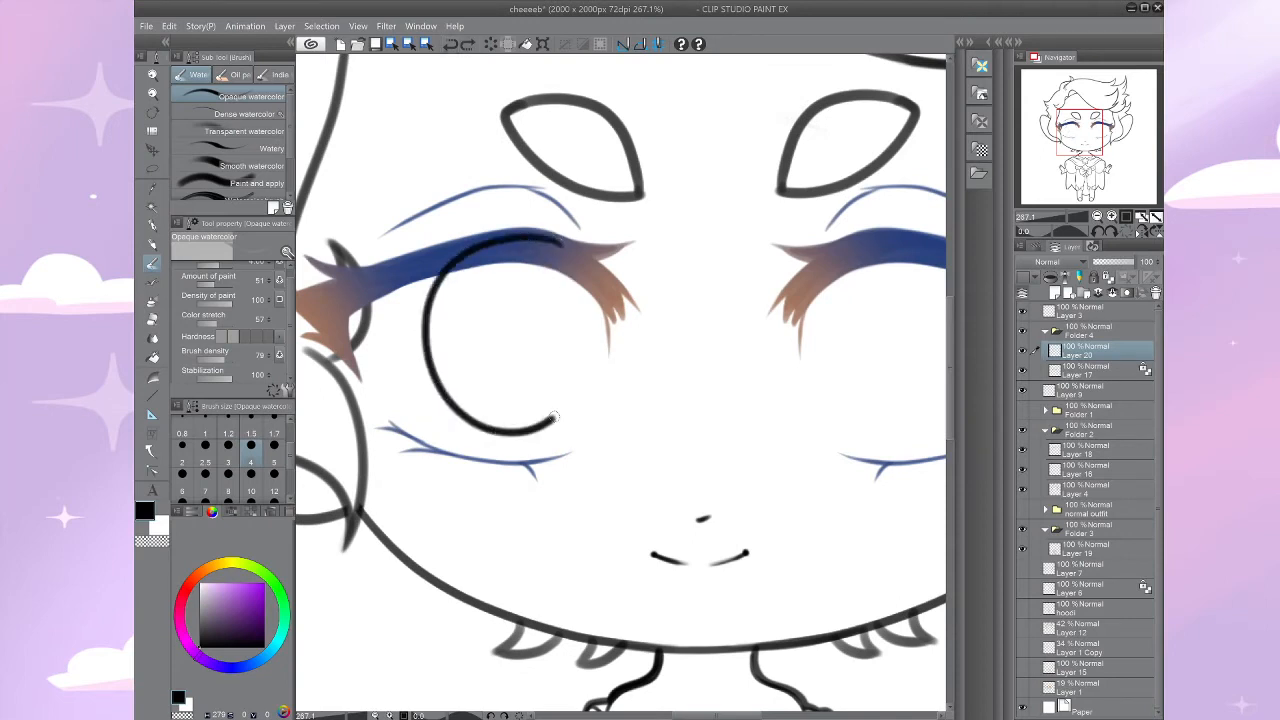
{"action": "key", "text": "ctrl+z"}
{"action": "mouse_move", "coordinate": [462, 262]}
{"action": "left_mouse_down"}
{"action": "mouse_move", "coordinate": [518, 427]}
{"action": "mouse_move", "coordinate": [575, 383]}
{"action": "mouse_move", "coordinate": [584, 302]}
{"action": "mouse_move", "coordinate": [556, 250]}
{"action": "left_mouse_up"}
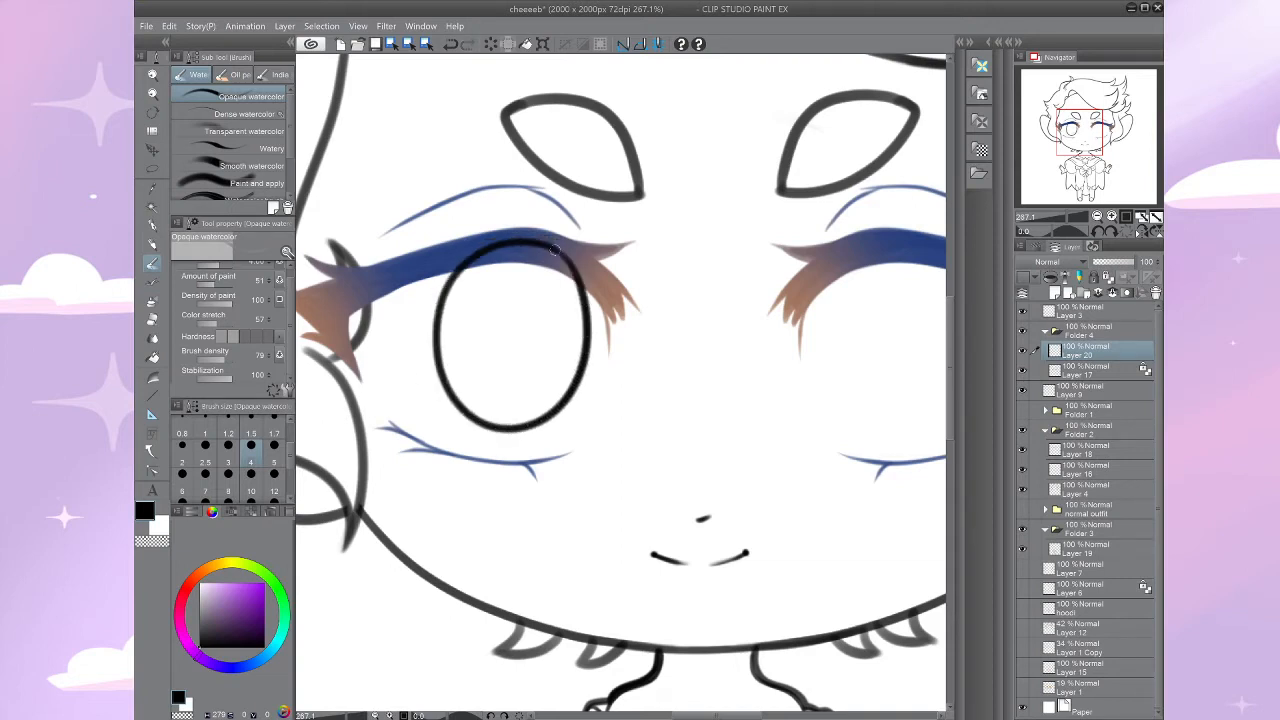
{"action": "key", "text": "ctrl+t"}
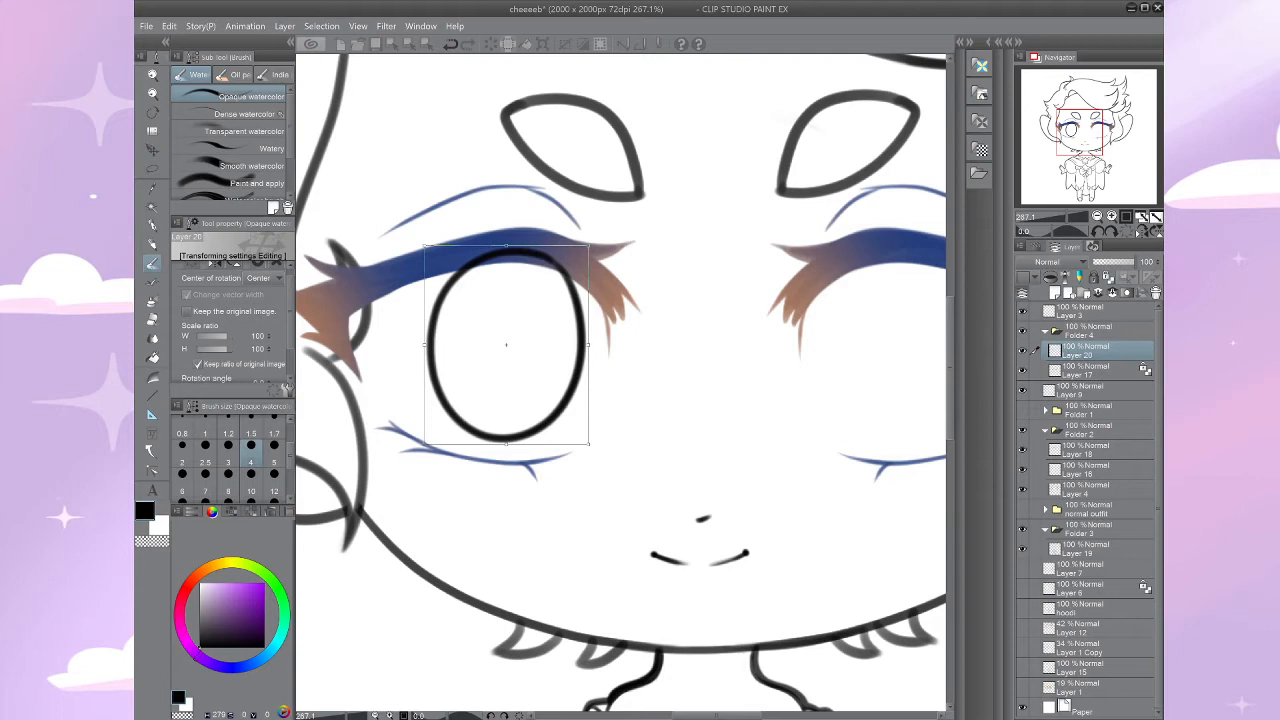
{"action": "key", "text": "Return"}
Step: Place Layer 17 with the lashes above the iris outline on Layer 20, and show the faint colour sketch on Layer 1
{"action": "left_click_drag", "start_coordinate": [1090, 371], "coordinate": [1090, 344]}
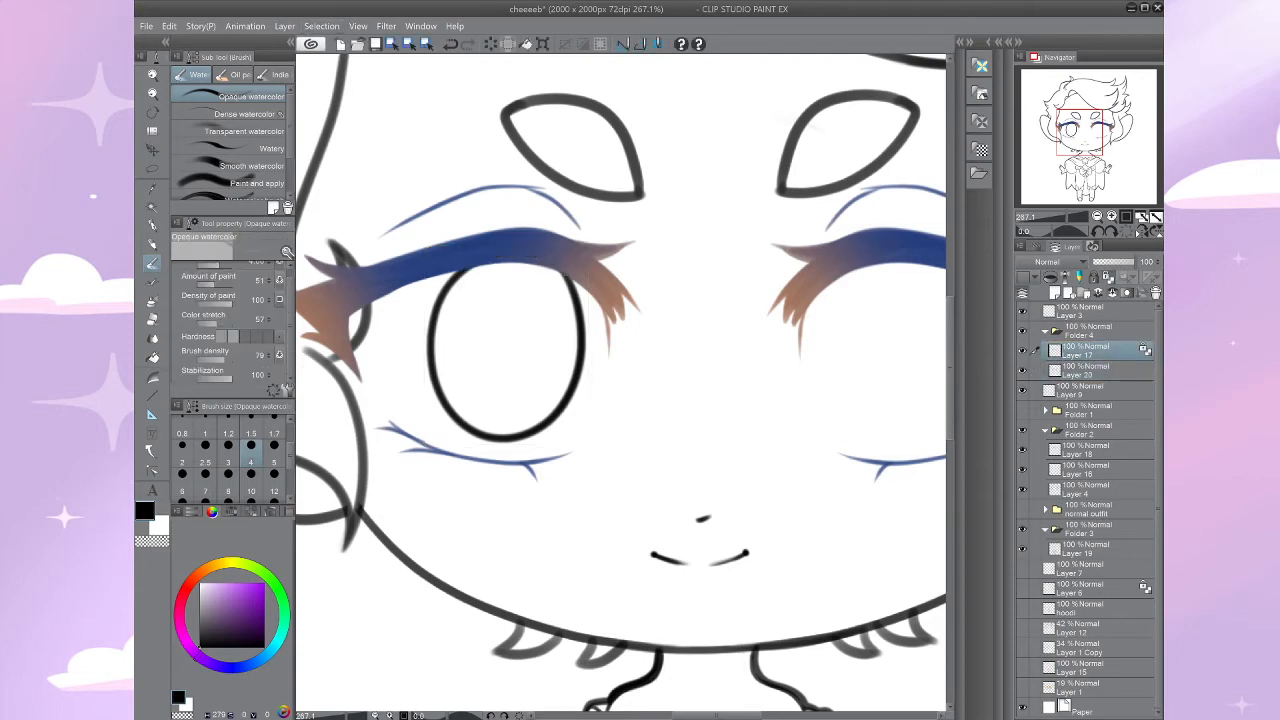
{"action": "left_click", "coordinate": [1022, 628]}
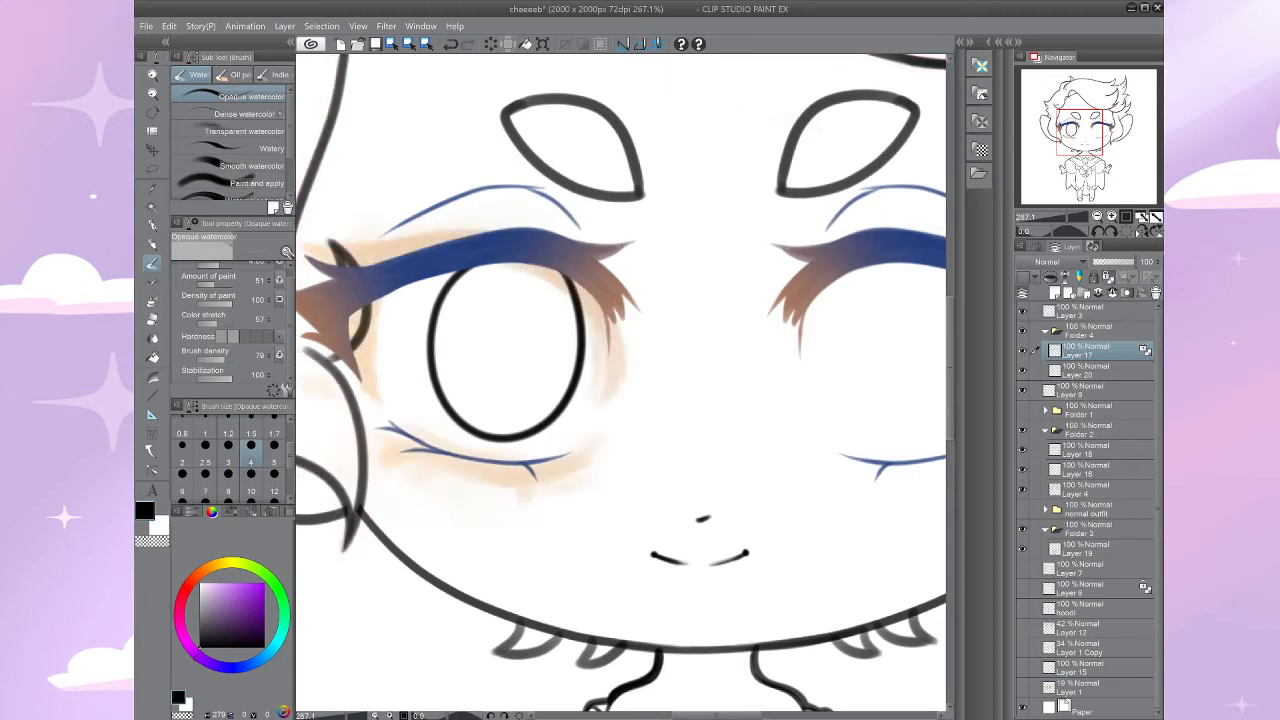
{"action": "left_click", "coordinate": [1022, 688]}
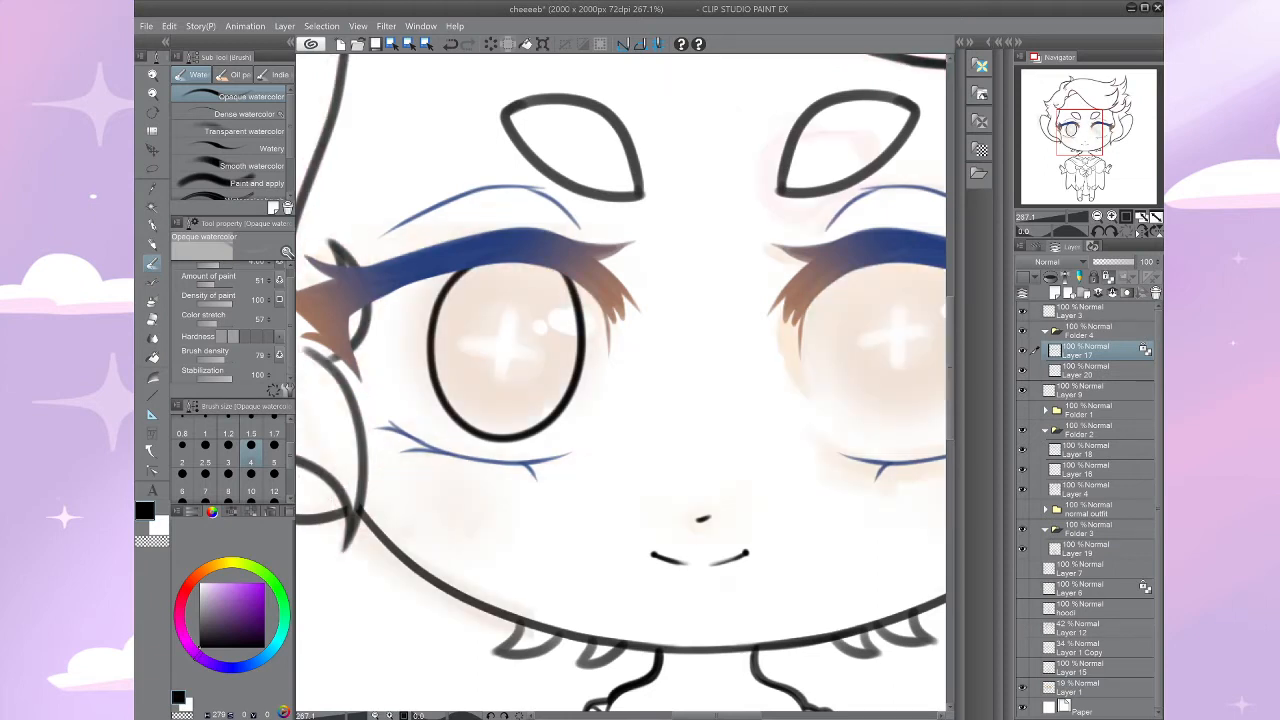
Step: Remove the oval iris outline, leaving an empty Layer 20 below Layer 17
{"action": "left_click", "coordinate": [1085, 370]}
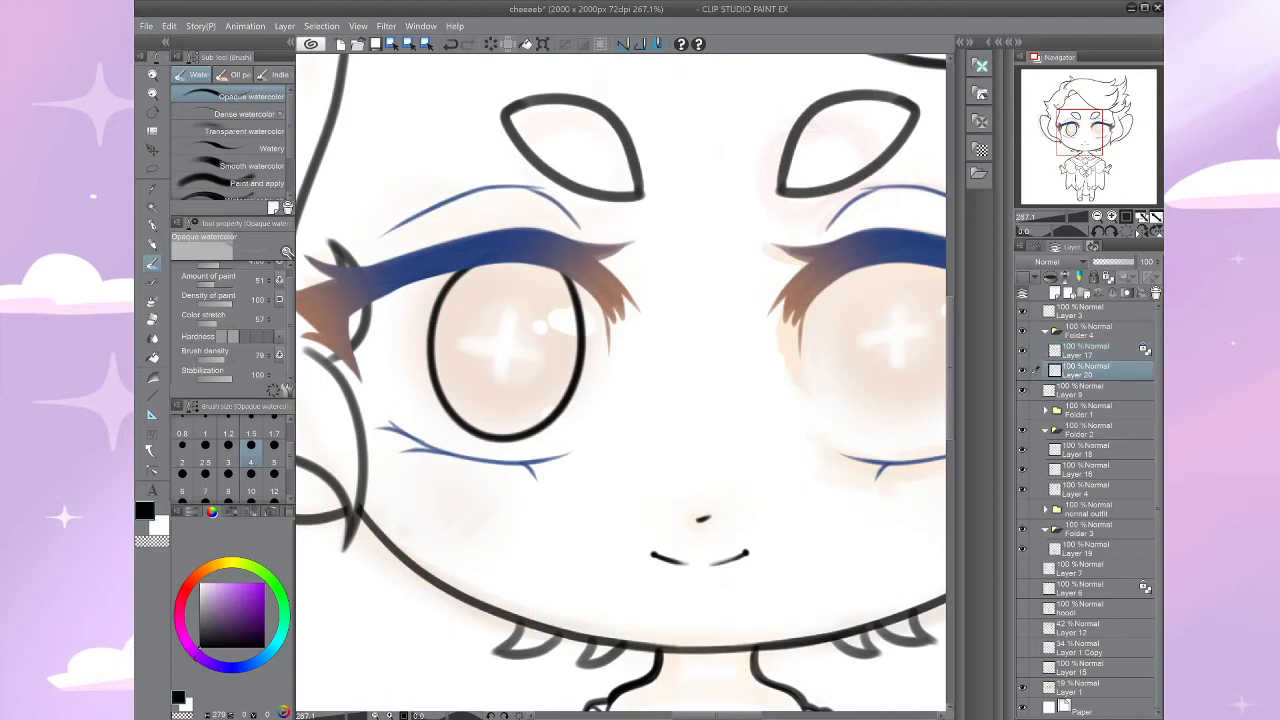
{"action": "left_click", "coordinate": [1156, 293]}
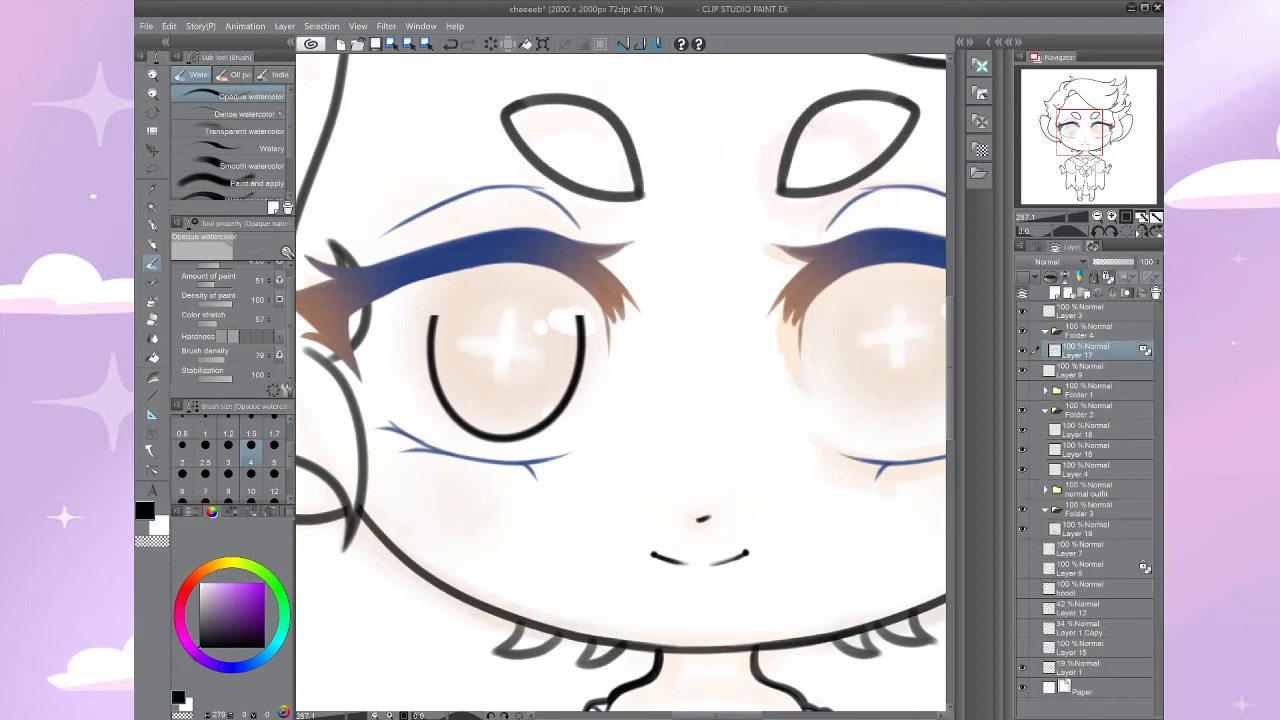
{"action": "key", "text": "ctrl+z"}
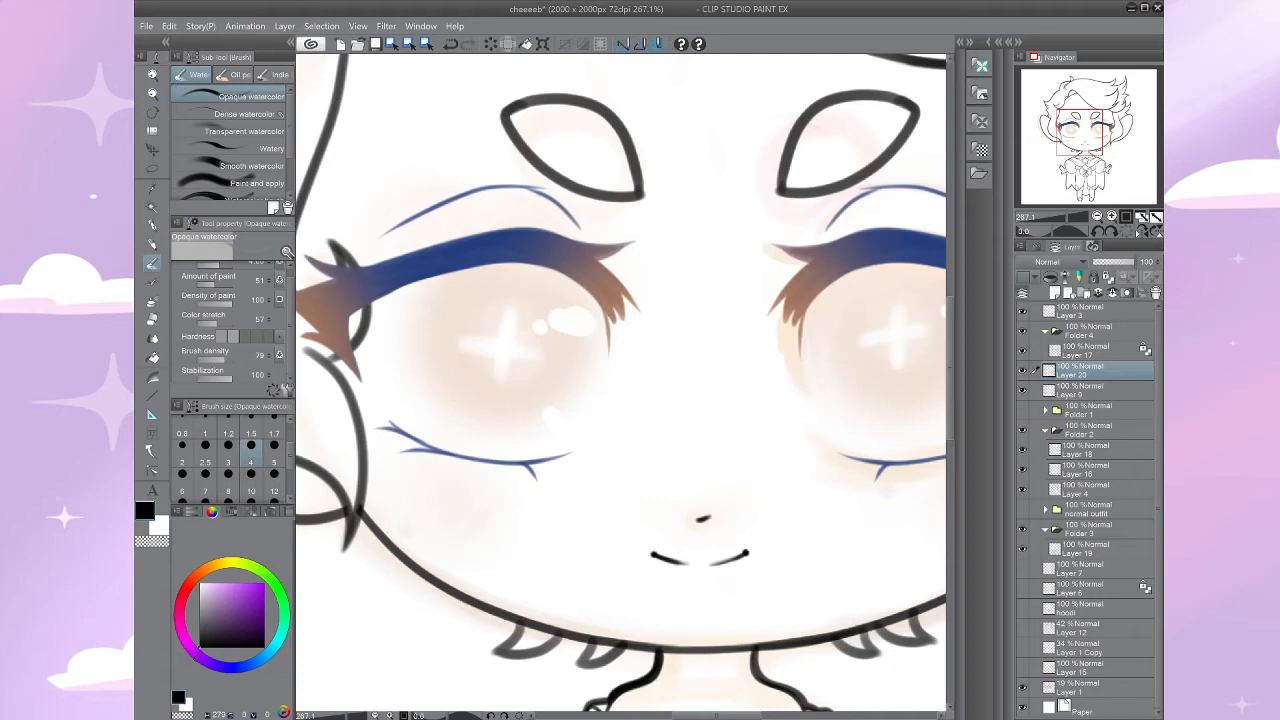
Step: Undo the rejected iris tries and draw a rounder iris outline over the sketched left iris with the size 4 brush
{"action": "key", "text": "ctrl+z"}
{"action": "key", "text": "ctrl+z"}
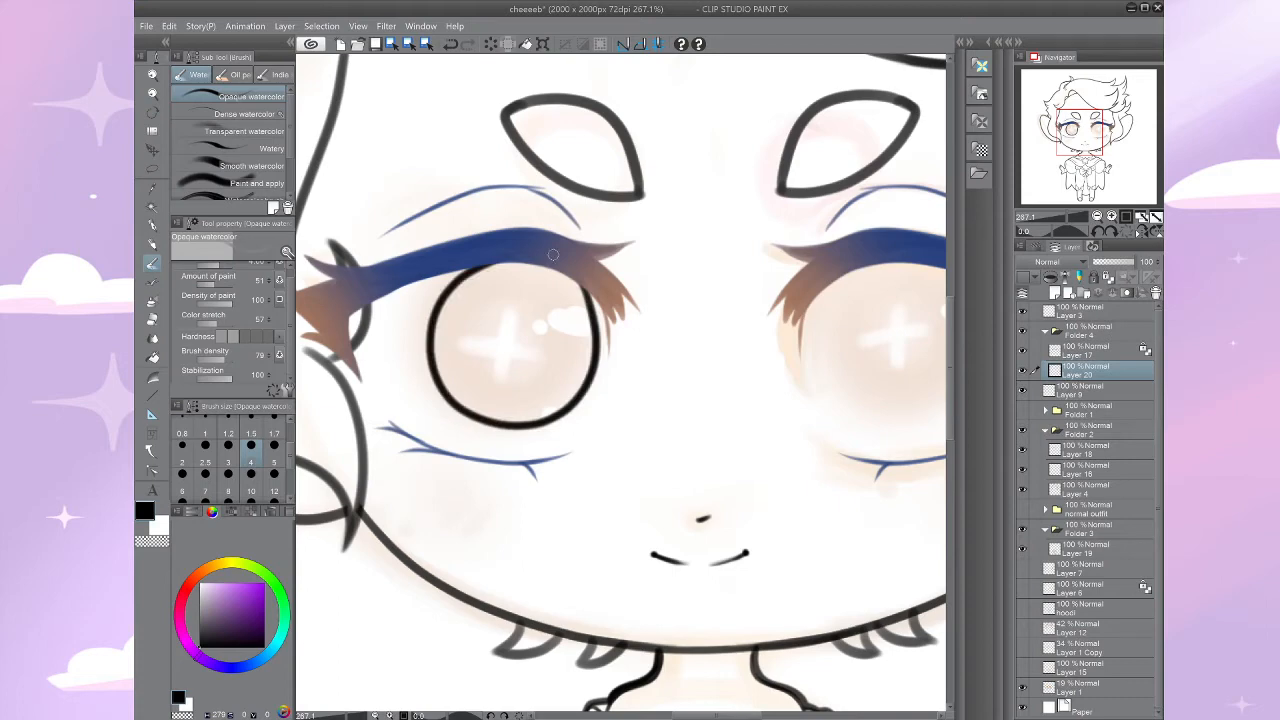
{"action": "key", "text": "ctrl+z"}
{"action": "mouse_move", "coordinate": [444, 273]}
{"action": "left_mouse_down"}
{"action": "mouse_move", "coordinate": [502, 421]}
{"action": "mouse_move", "coordinate": [537, 256]}
{"action": "left_mouse_up"}
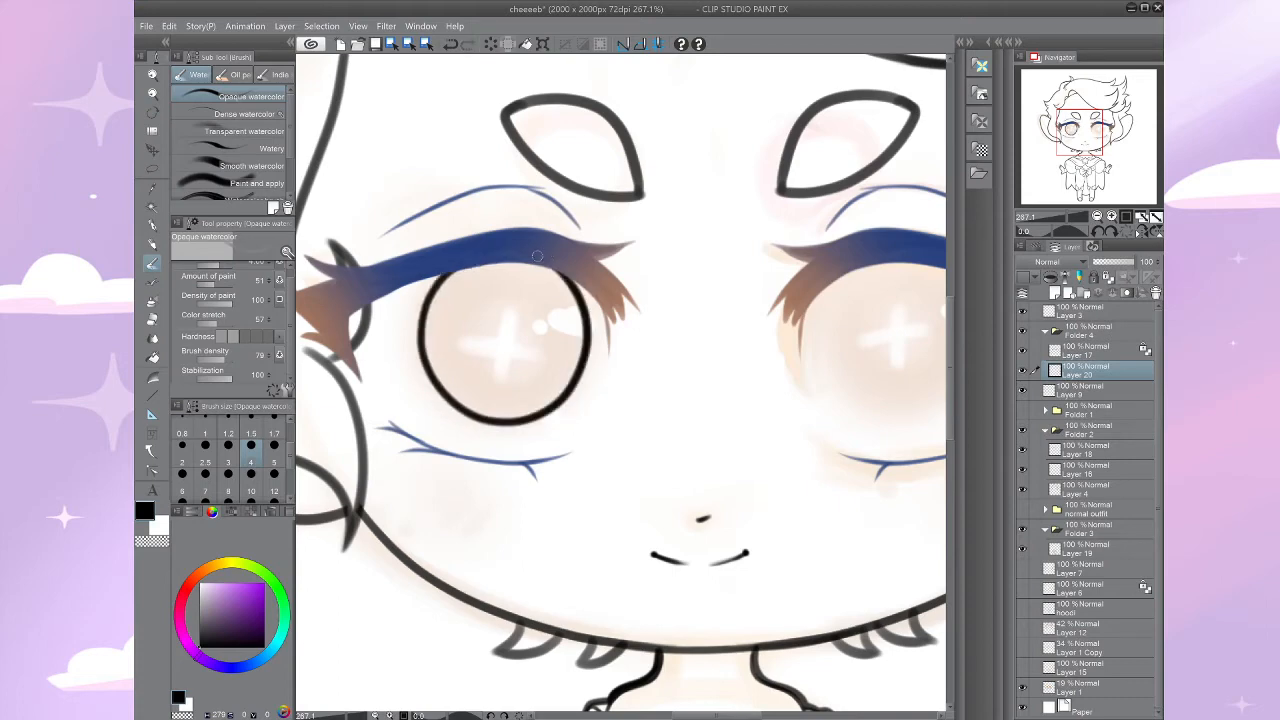
Step: Check the round iris outline against the whole character and start a free transform of it on Layer 20
{"action": "scroll", "coordinate": [537, 256], "scroll_direction": "down", "scroll_amount": 5}
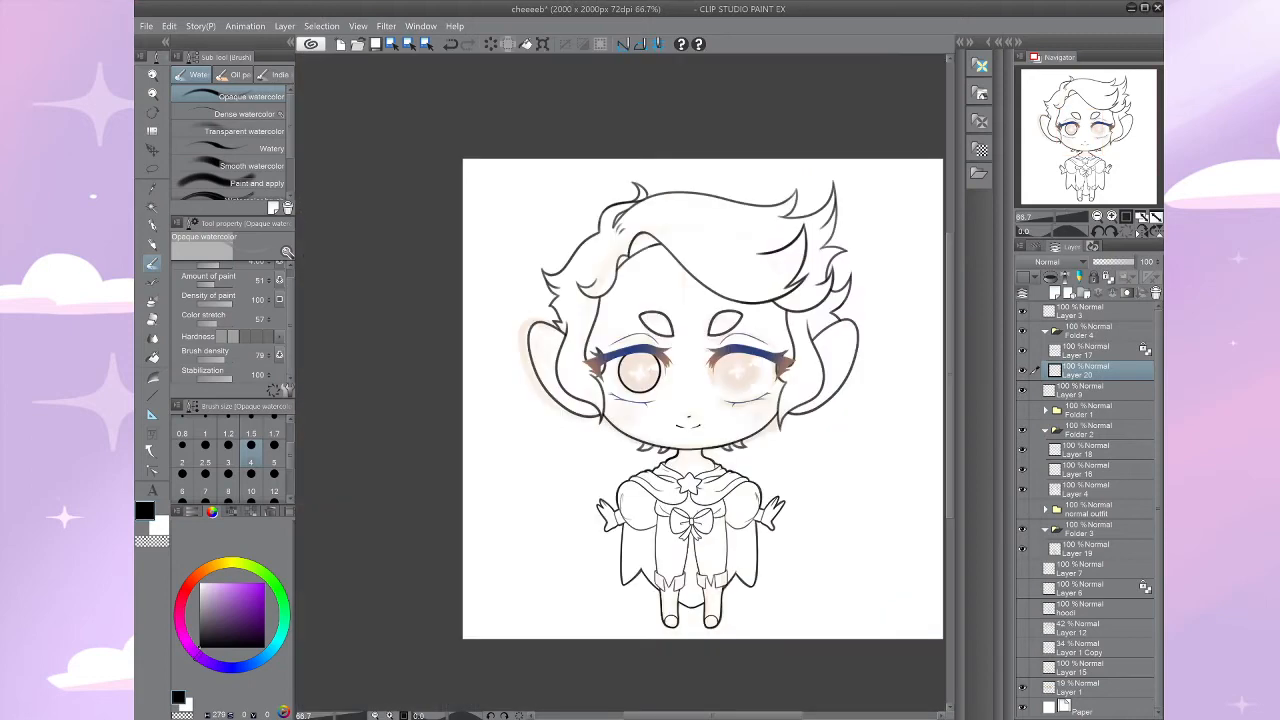
{"action": "scroll", "coordinate": [640, 396], "scroll_direction": "up", "scroll_amount": 3}
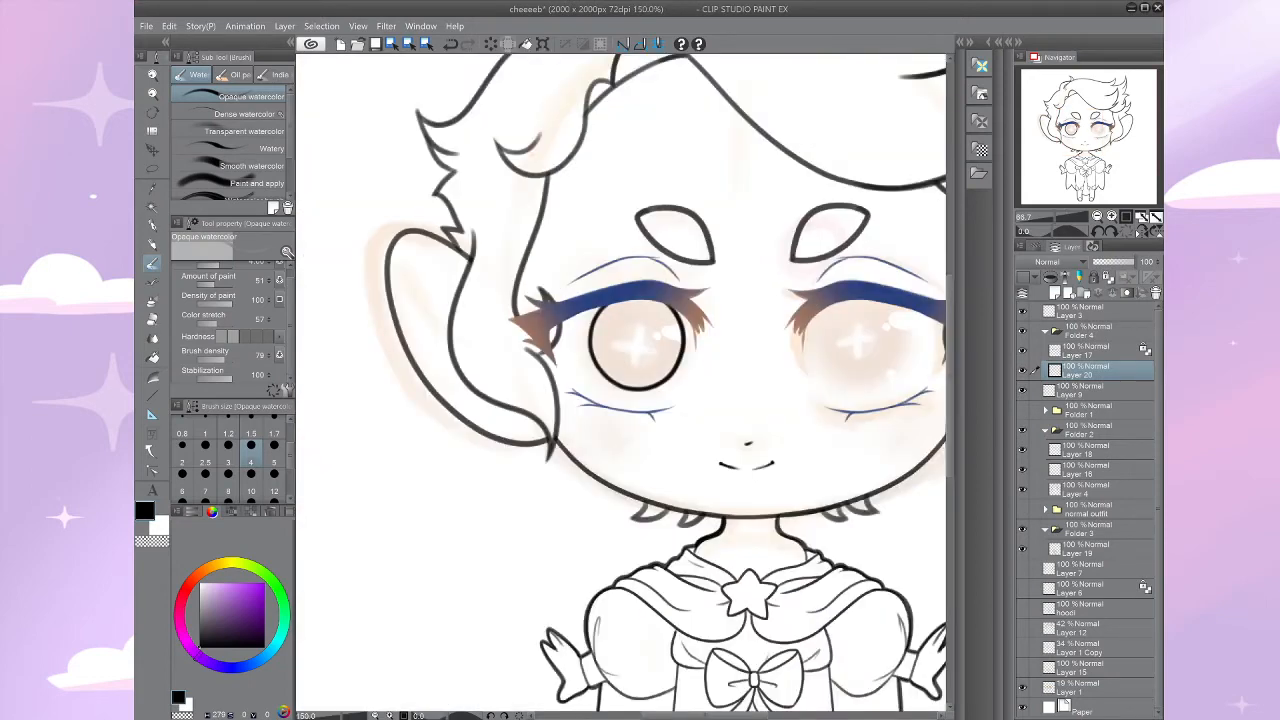
{"action": "scroll", "coordinate": [638, 343], "scroll_direction": "up", "scroll_amount": 1}
{"action": "key", "text": "ctrl+t"}
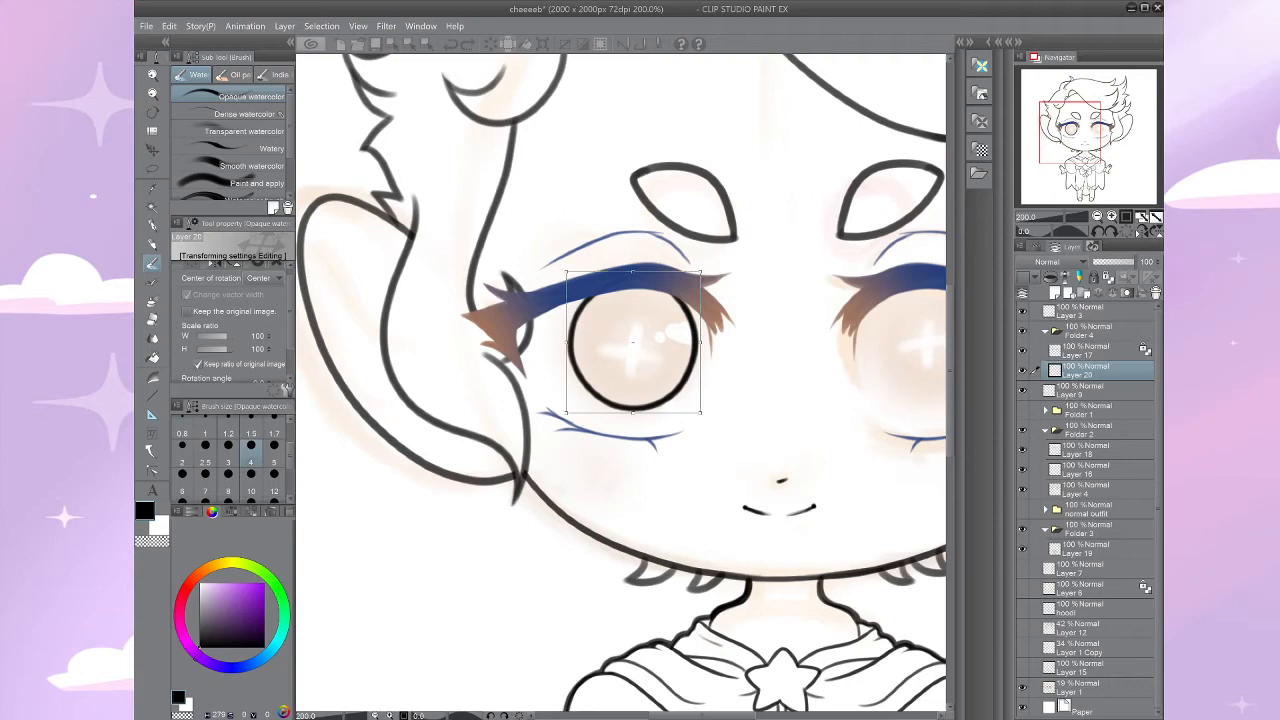
Step: Enlarge the iris outline on Layer 20 to 105% and nudge it slightly to the right over the sketched eye
{"action": "left_click_drag", "start_coordinate": [566, 411], "coordinate": [561, 420]}
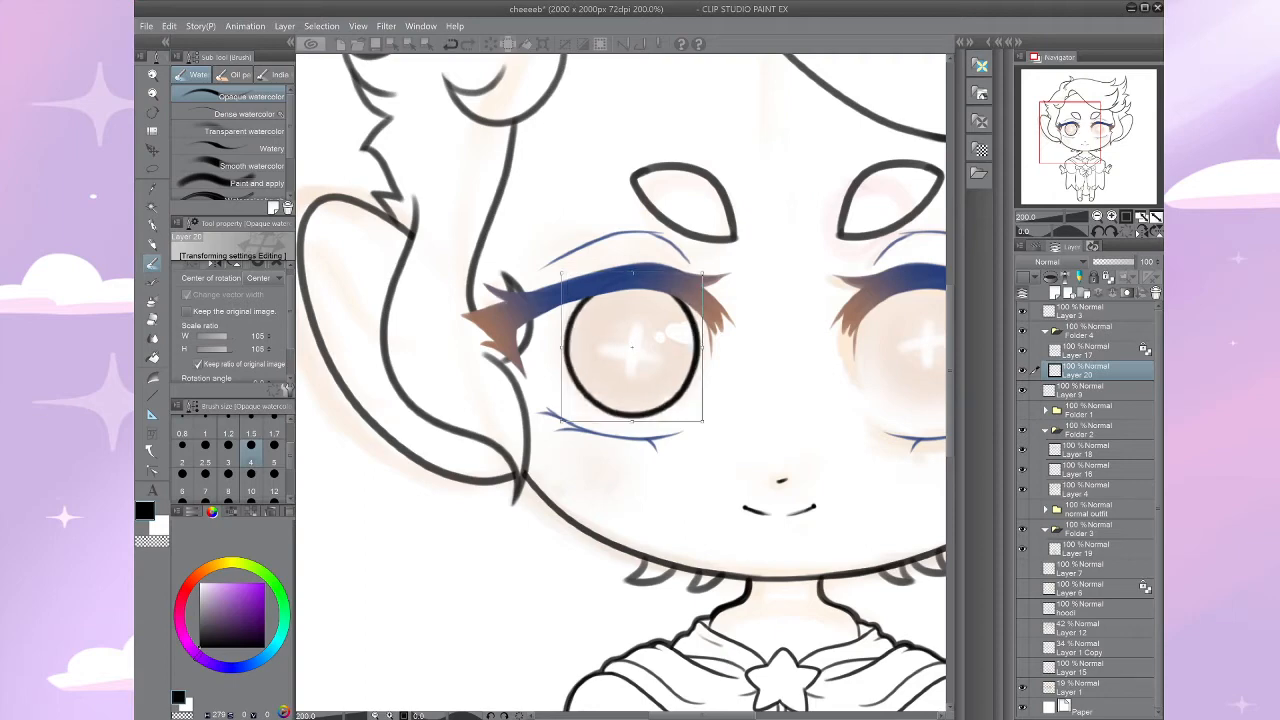
{"action": "key", "text": "Right"}
{"action": "key", "text": "Right"}
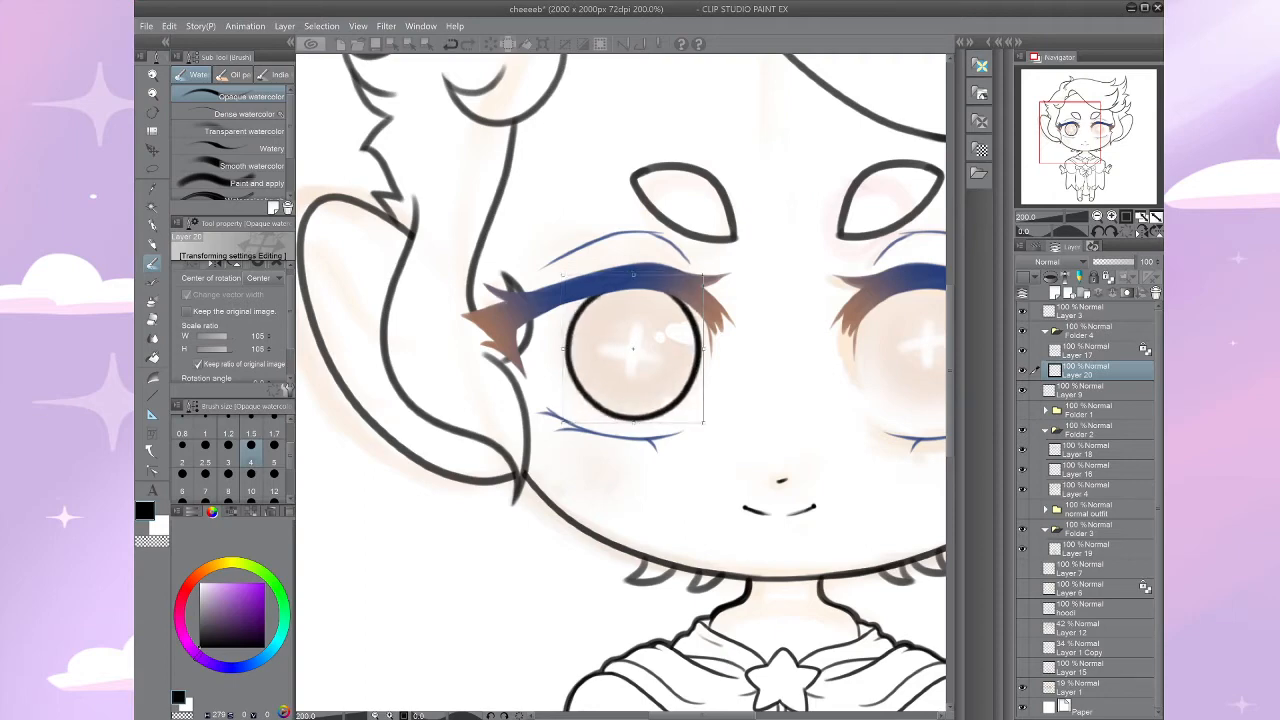
{"action": "key", "text": "Return"}
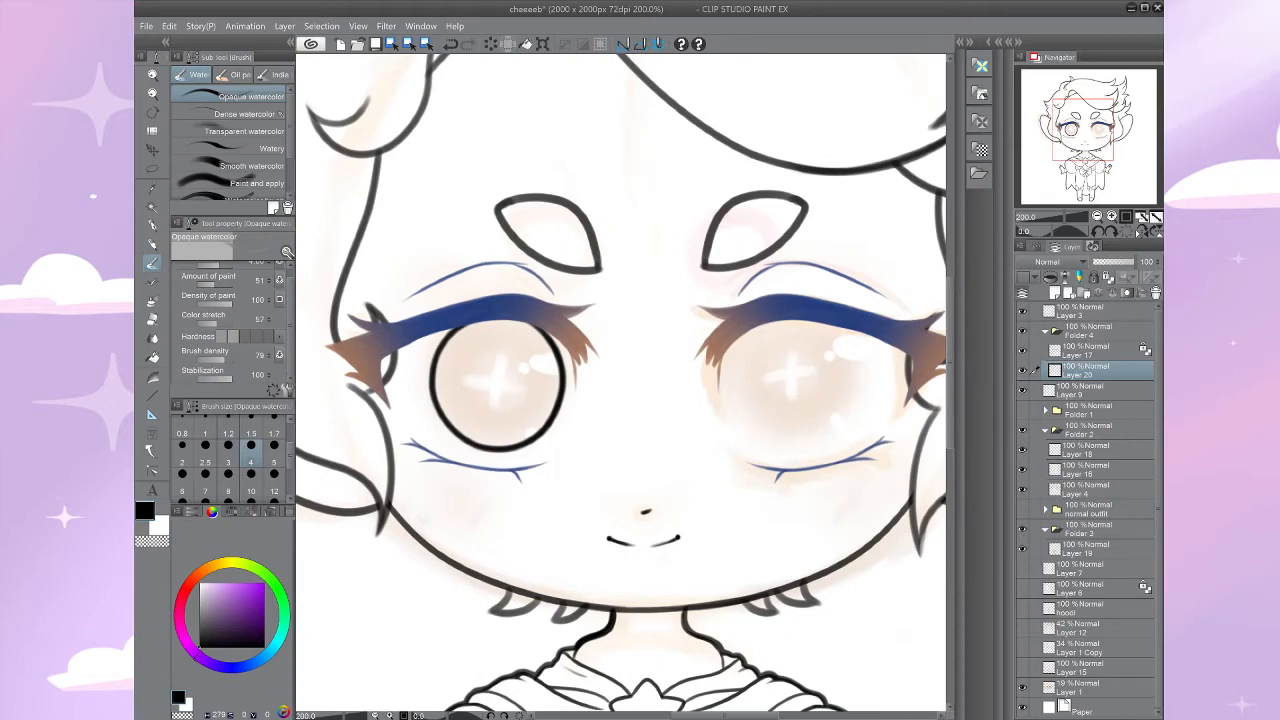
Step: Lasso and duplicate the finished iris outline, mirror the copy horizontally and place it over the other eye
{"action": "key", "text": "m"}
{"action": "left_click_drag", "start_coordinate": [606, 332], "coordinate": [611, 345]}
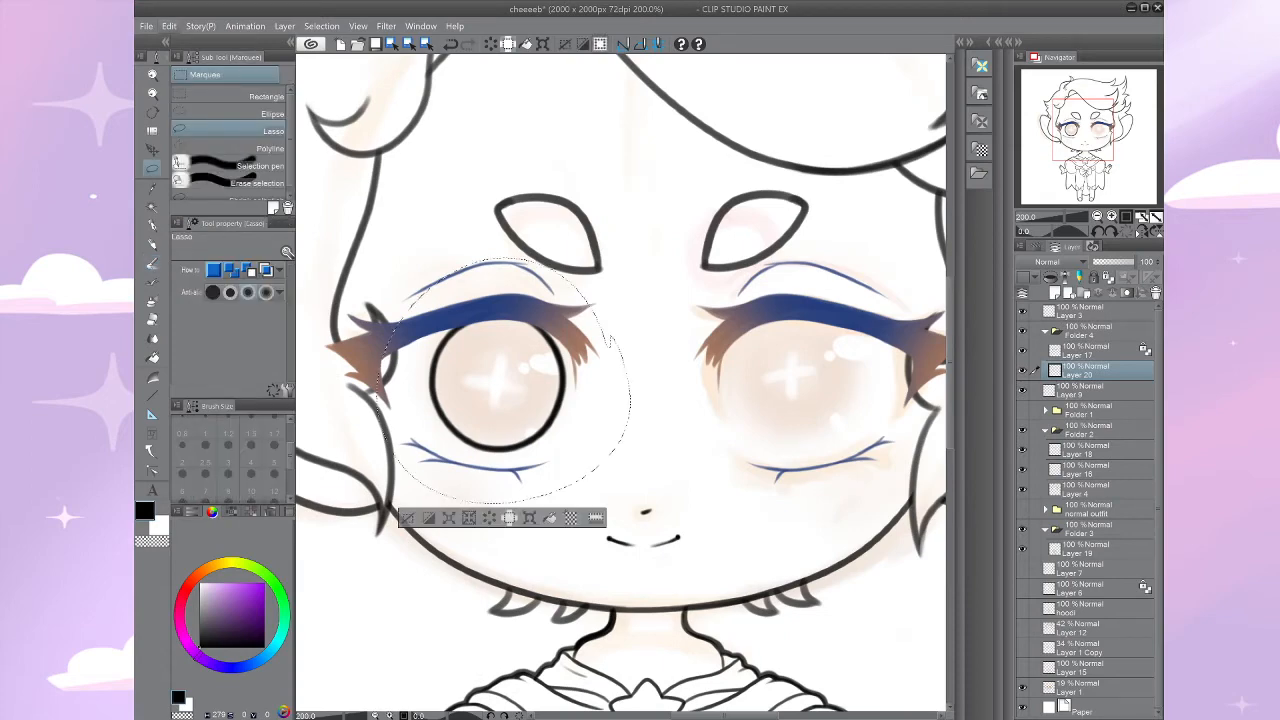
{"action": "key", "text": "ctrl+c"}
{"action": "key", "text": "ctrl+v"}
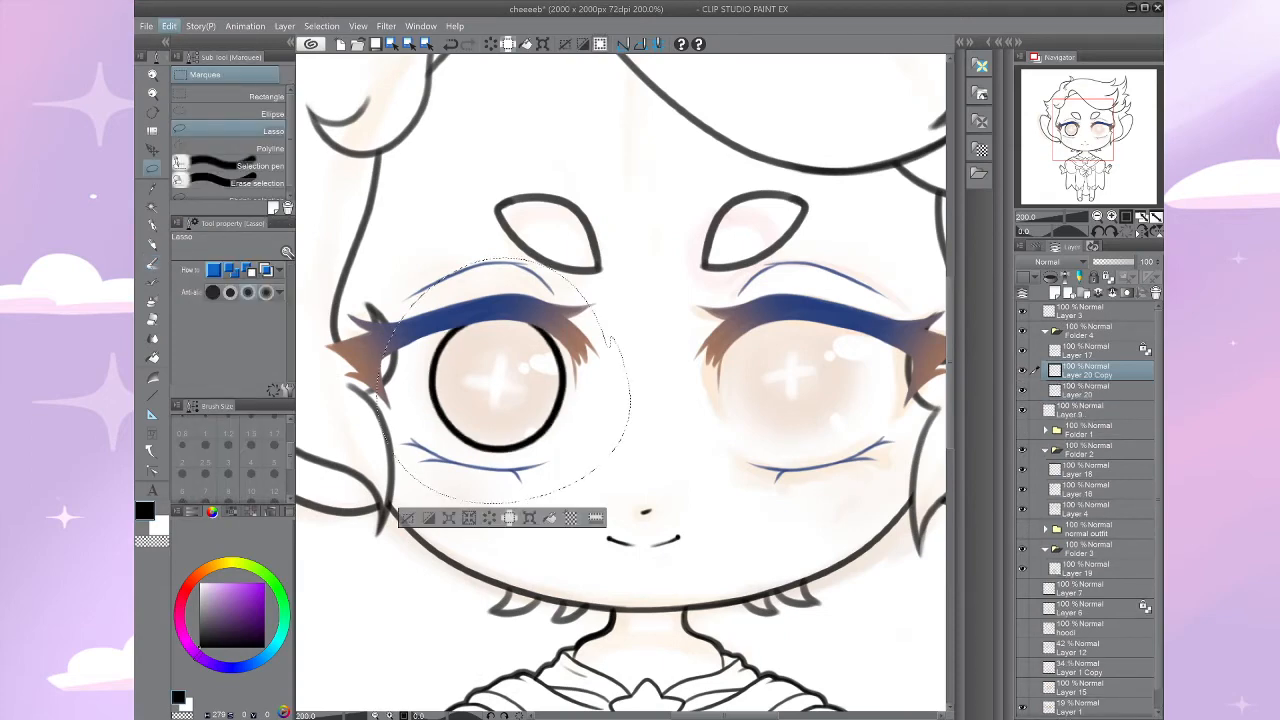
{"action": "key", "text": "ctrl+t"}
{"action": "left_click_drag", "start_coordinate": [523, 380], "coordinate": [788, 379]}
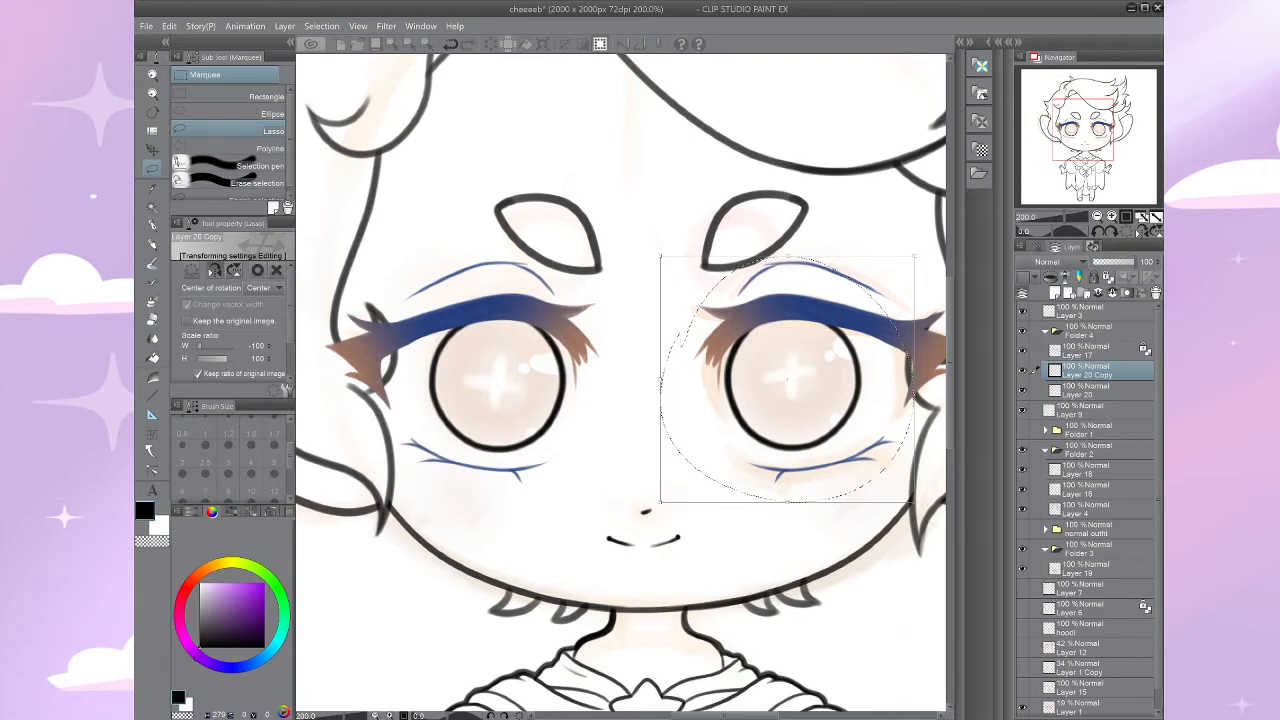
{"action": "key", "text": "Return"}
{"action": "key", "text": "ctrl+d"}
Step: Rename Folder 3, which holds the outfit line art, as "fancy outfit"
{"action": "left_click_drag", "start_coordinate": [788, 379], "coordinate": [749, 313]}
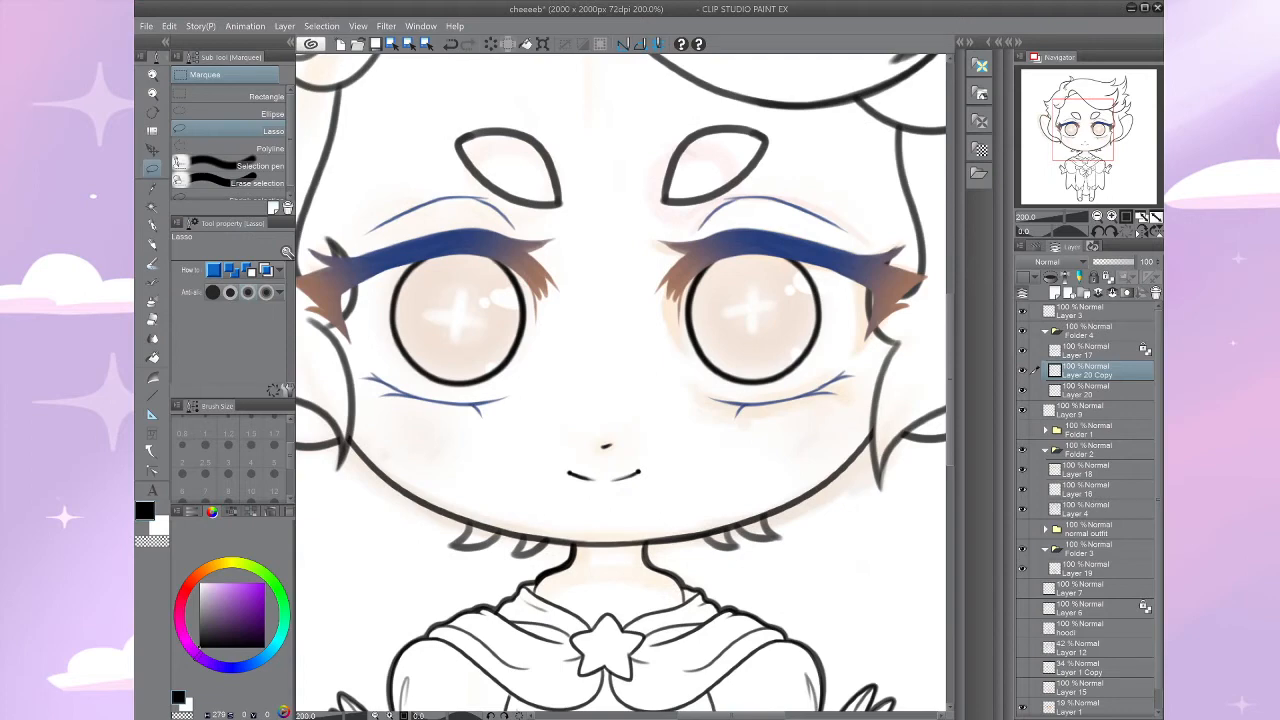
{"action": "key", "text": "ctrl+minus"}
{"action": "key", "text": "ctrl+minus"}
{"action": "key", "text": "ctrl+minus"}
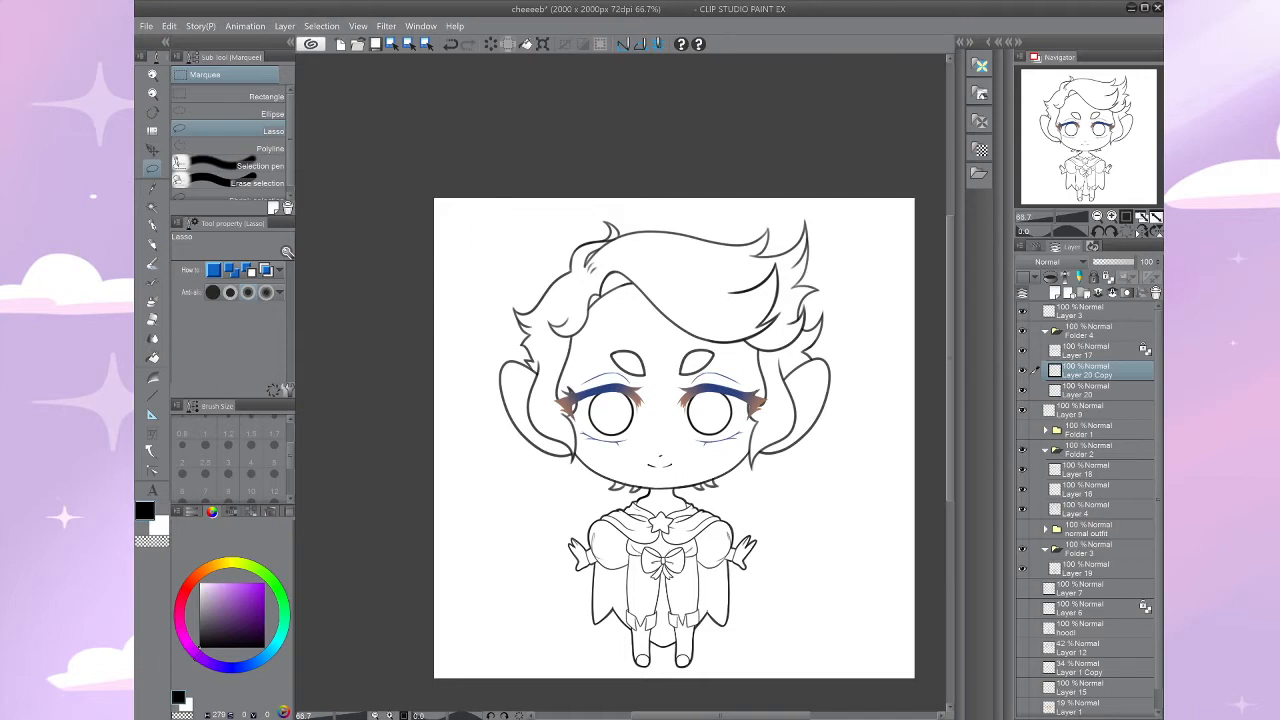
{"action": "scroll", "coordinate": [1085, 500], "scroll_direction": "down", "scroll_amount": 1}
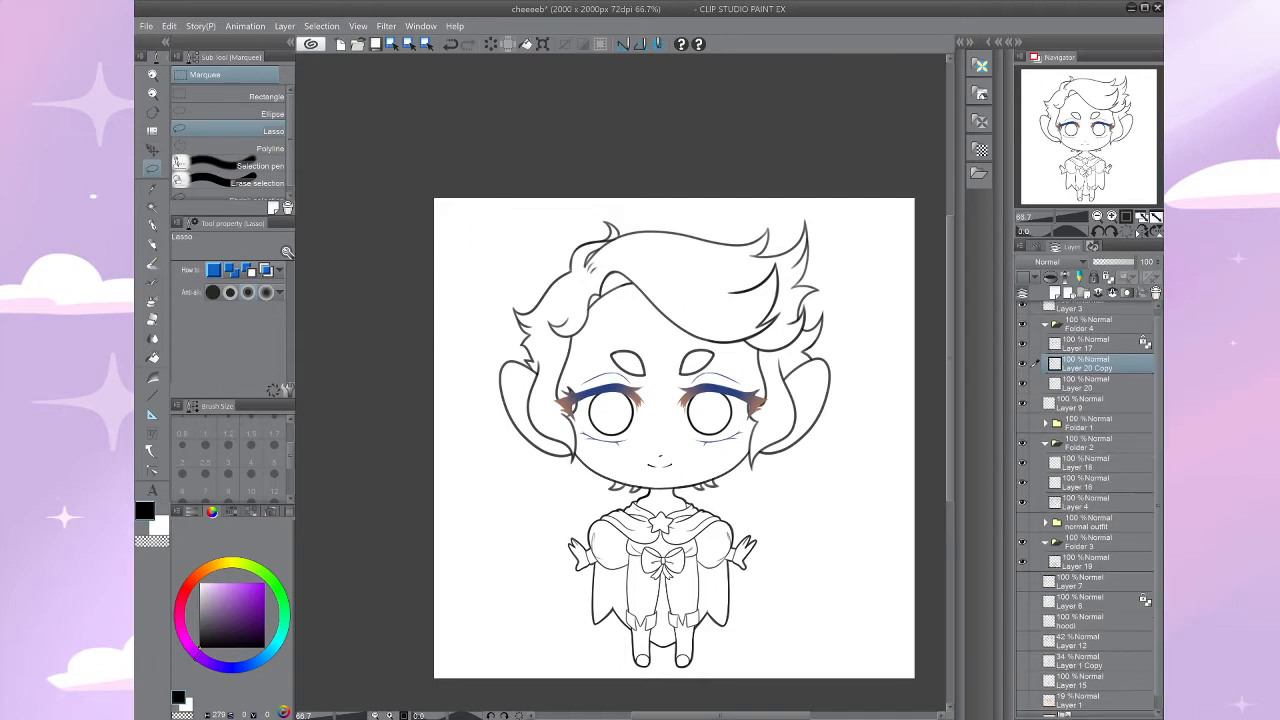
{"action": "scroll", "coordinate": [1085, 500], "scroll_direction": "down", "scroll_amount": 1}
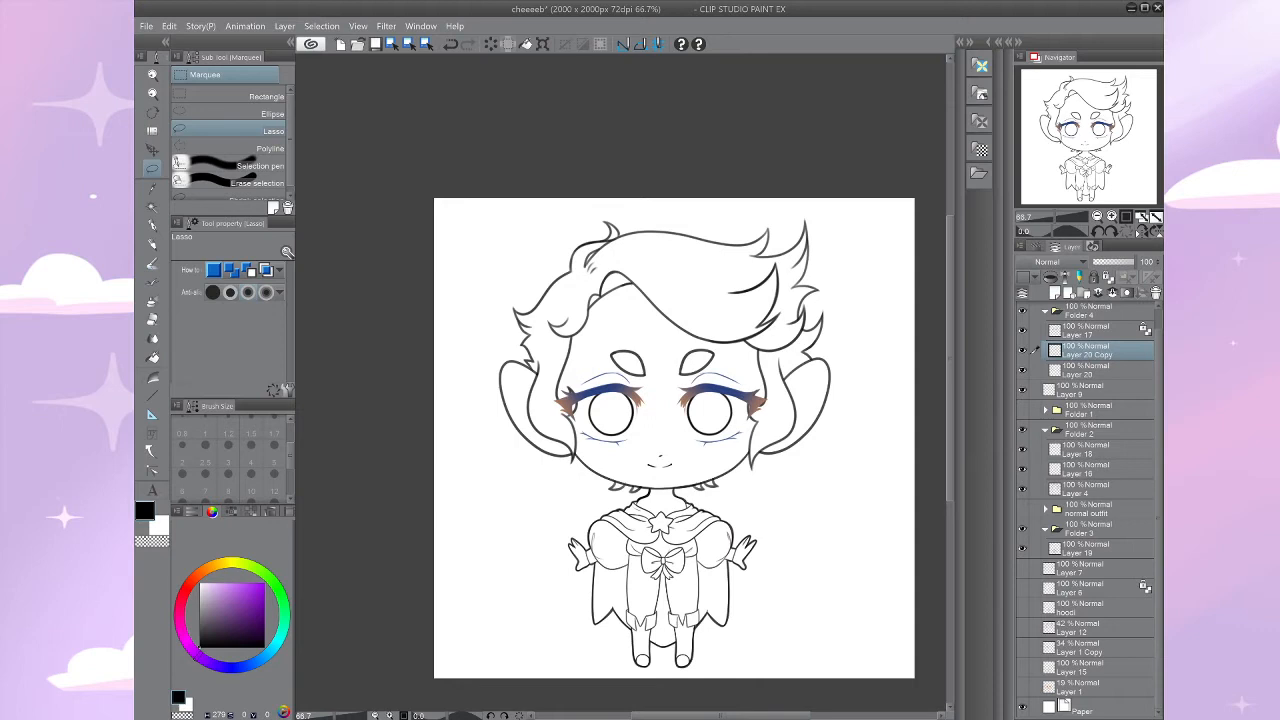
{"action": "left_click", "coordinate": [1090, 528]}
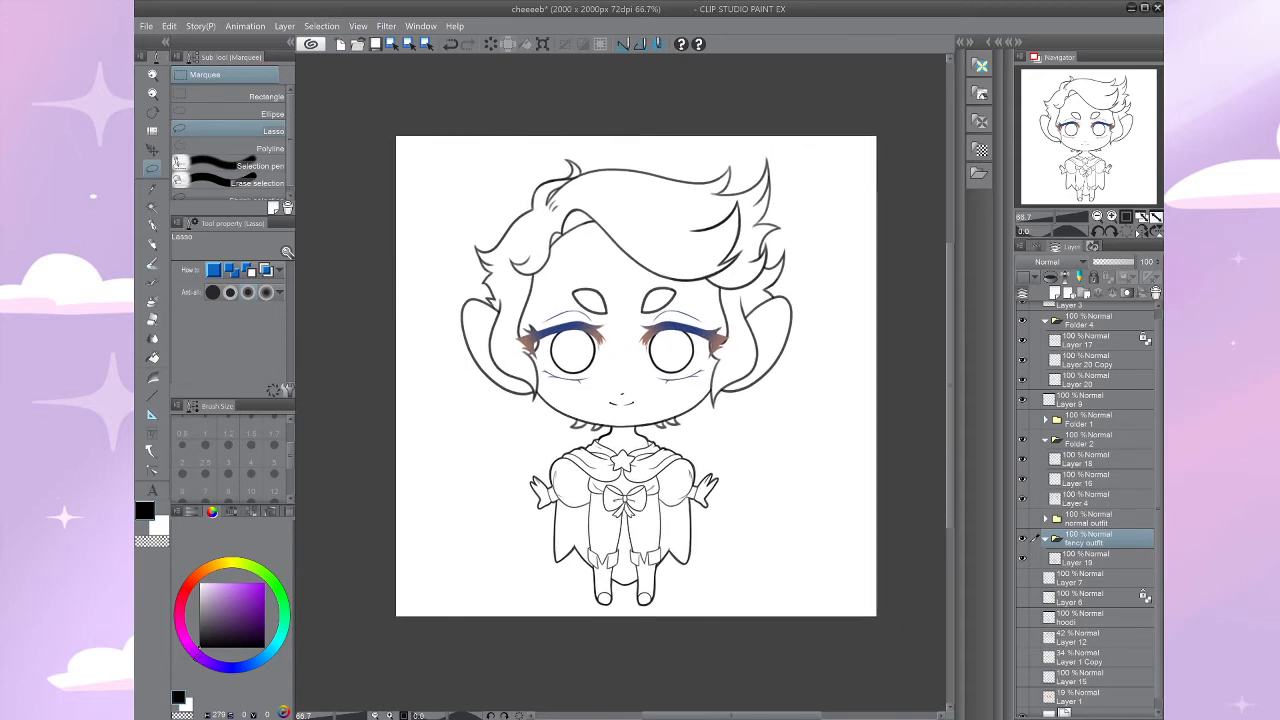
Step: Add a new raster layer inside the fancy outfit folder and move it below Layer 19
{"action": "left_click", "coordinate": [1100, 558]}
{"action": "left_click", "coordinate": [1055, 293]}
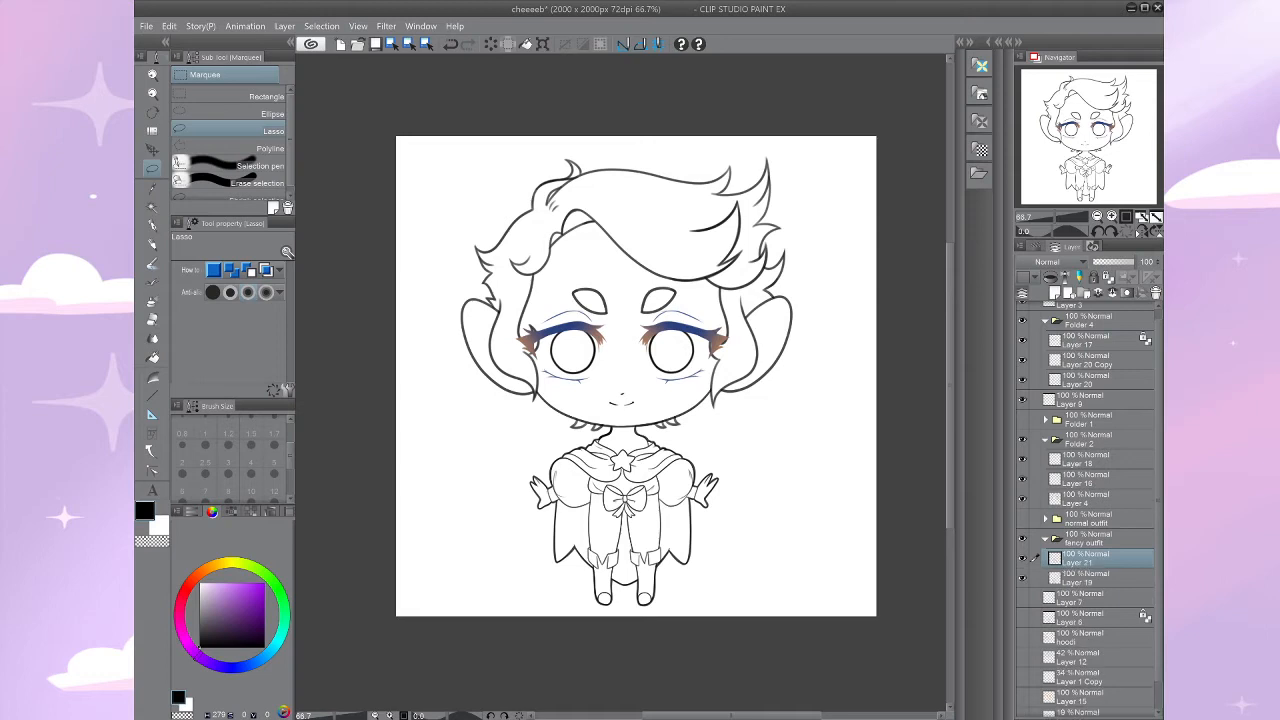
{"action": "left_click_drag", "start_coordinate": [1100, 558], "coordinate": [1100, 588]}
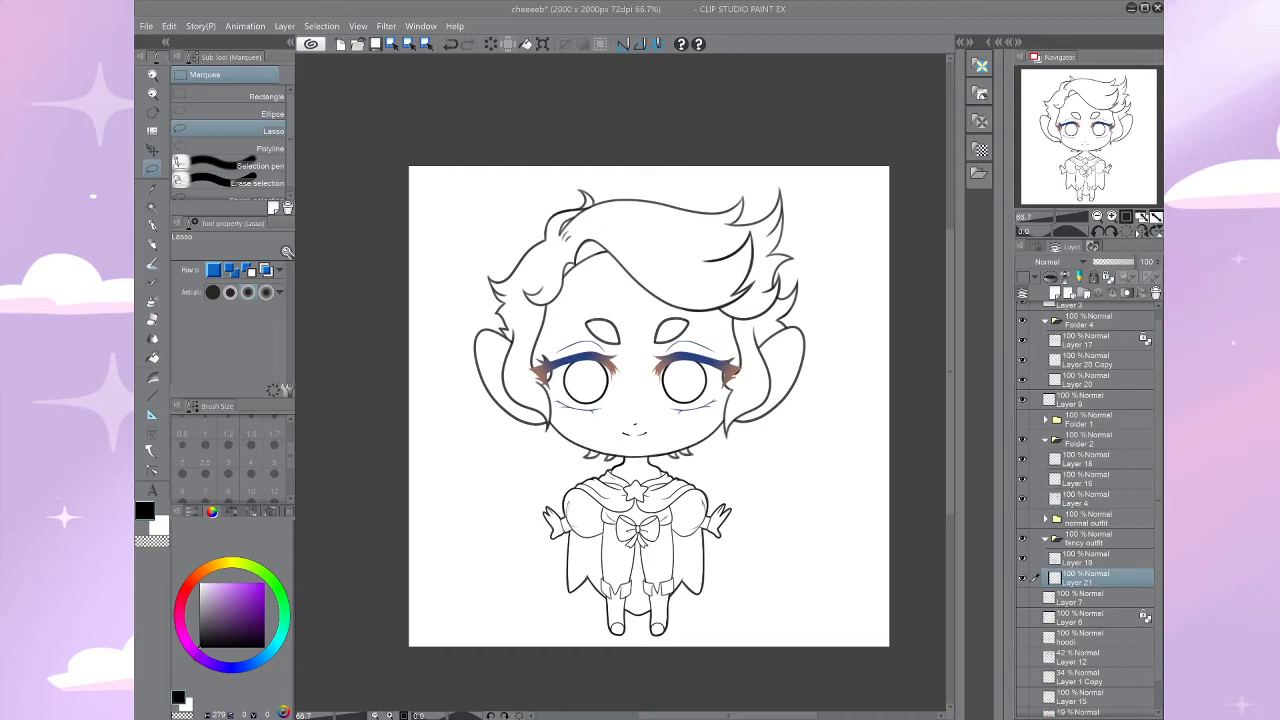
Step: Sample the pale skin colour from the character's face in palettes.png and return to the chibi drawing
{"action": "scroll", "coordinate": [604, 224], "scroll_direction": "up", "scroll_amount": 10}
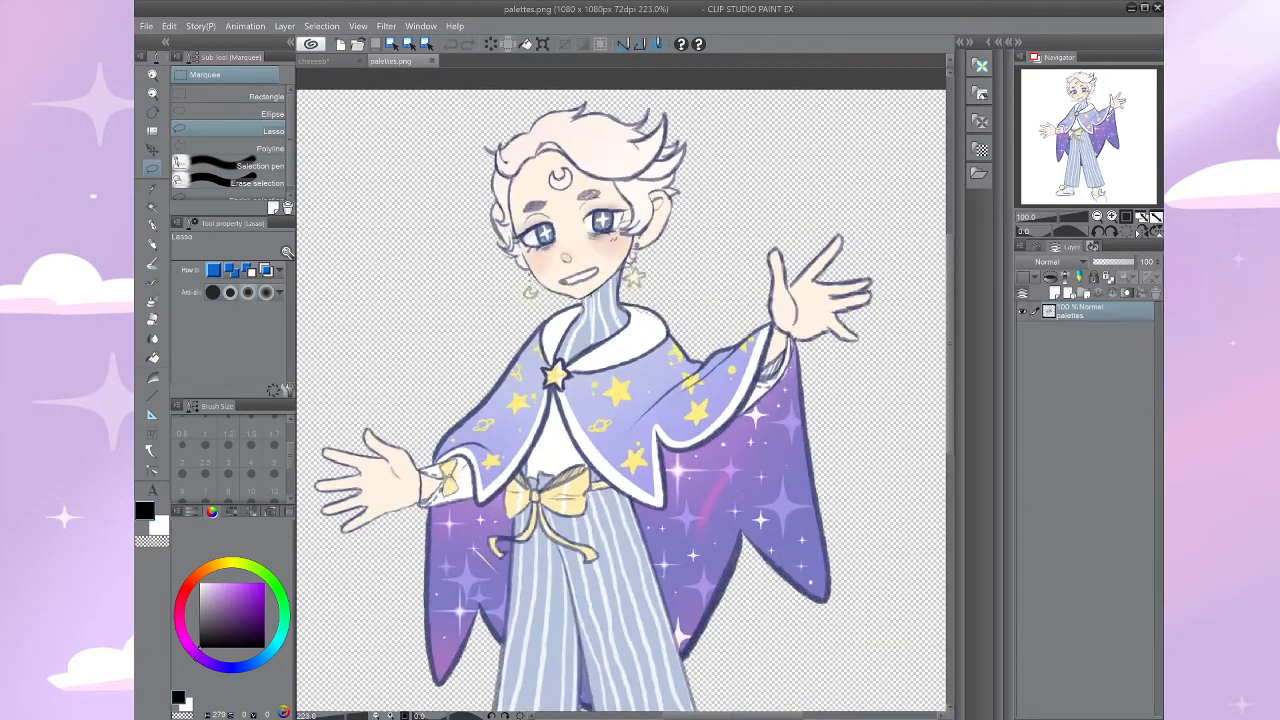
{"action": "key", "text": "i"}
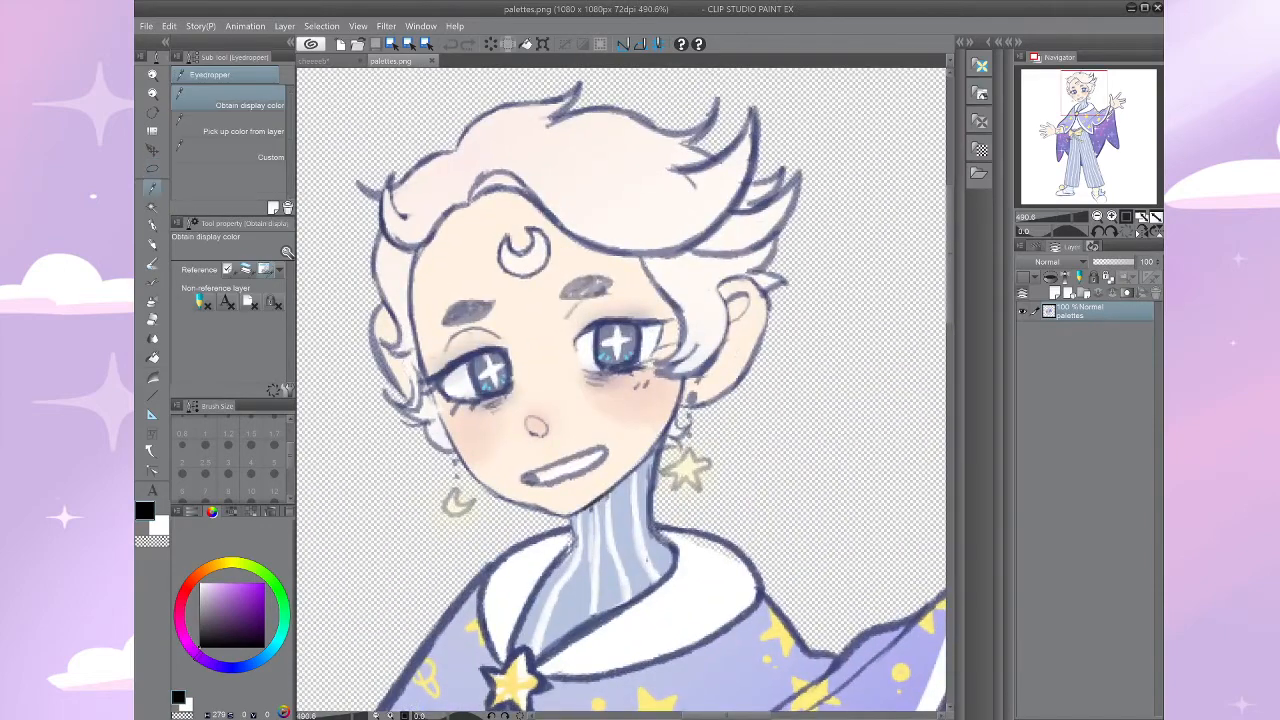
{"action": "left_click", "coordinate": [545, 330]}
{"action": "left_click_drag", "start_coordinate": [620, 400], "coordinate": [540, 344]}
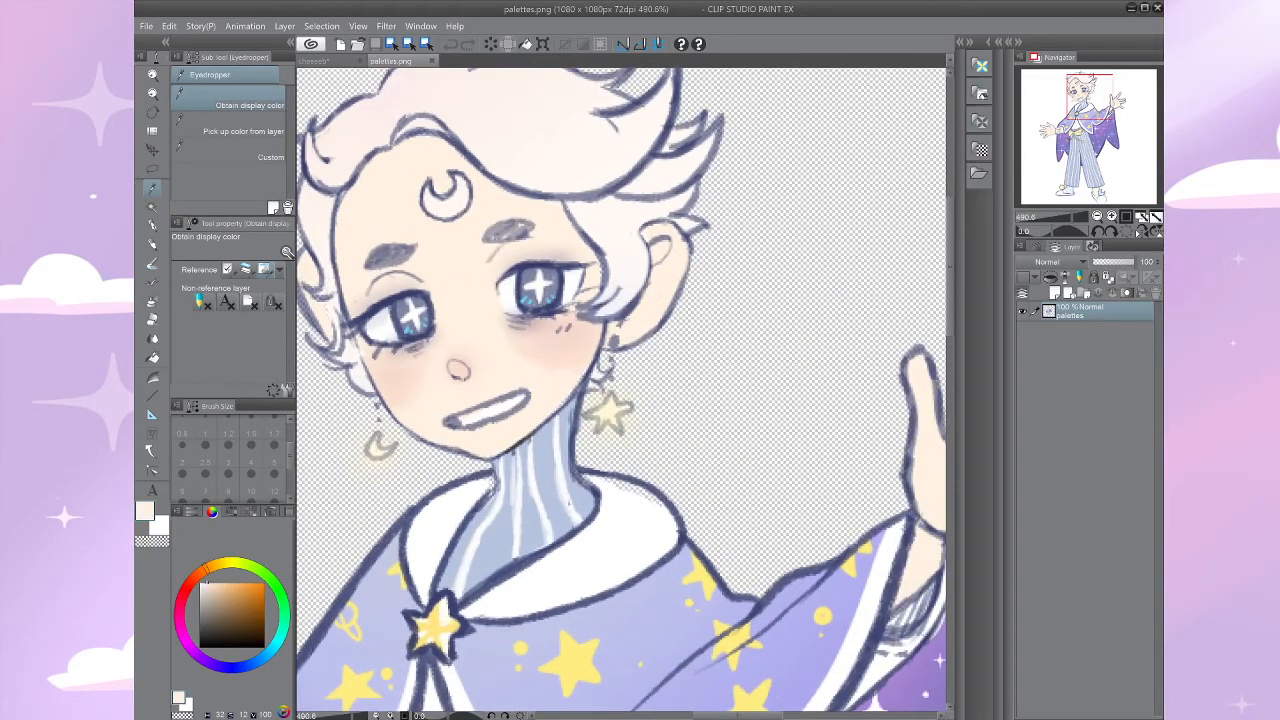
{"action": "left_click", "coordinate": [316, 61]}
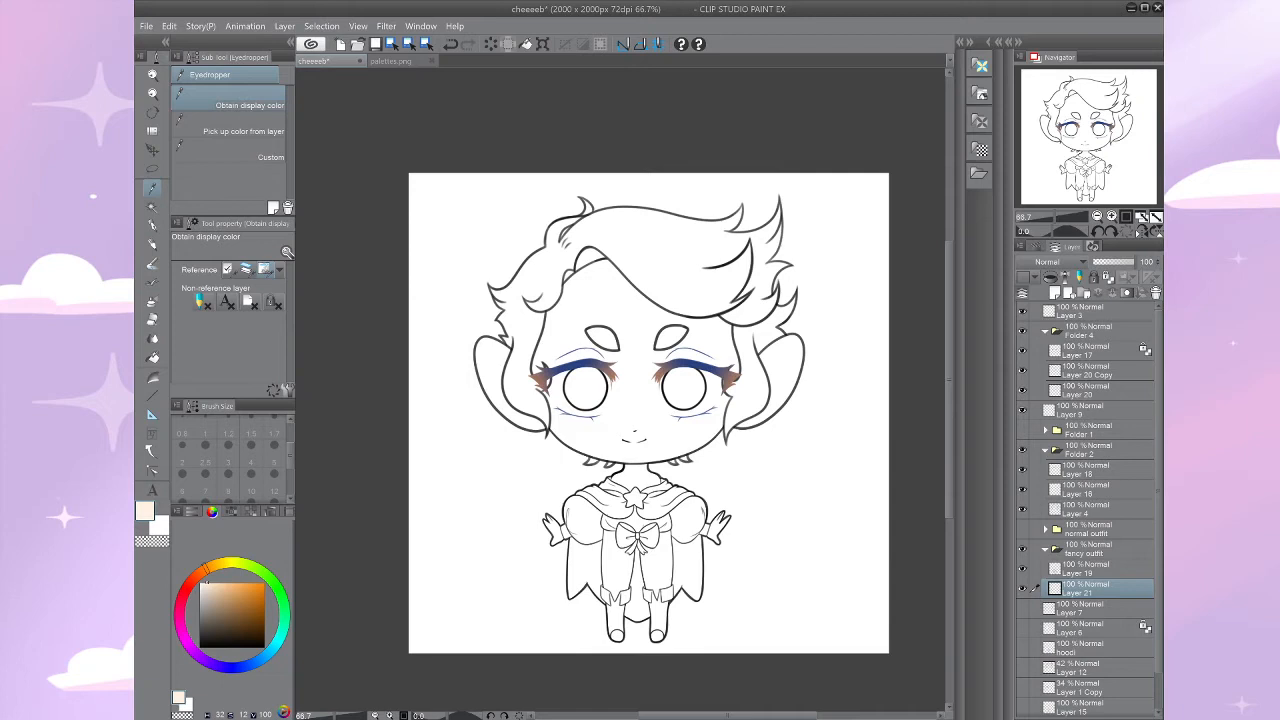
{"action": "scroll", "coordinate": [650, 400], "scroll_direction": "down", "scroll_amount": 3}
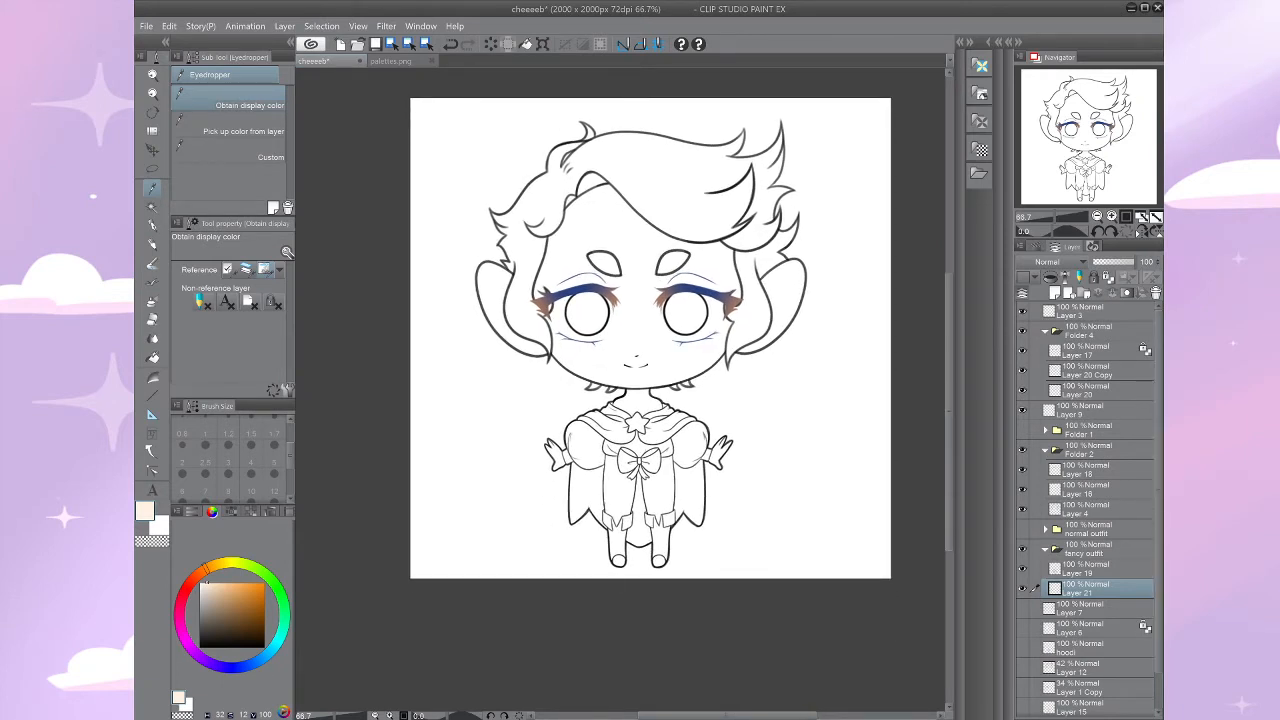
{"action": "left_click", "coordinate": [1022, 589]}
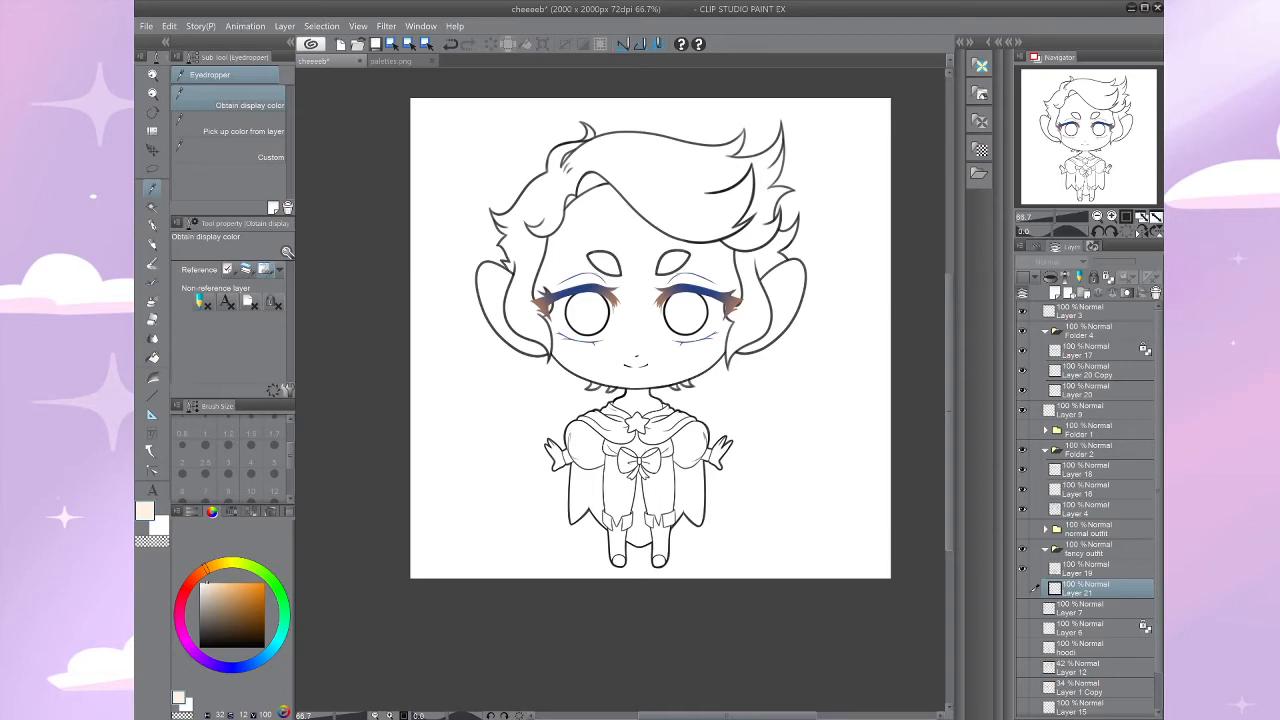
{"action": "left_click", "coordinate": [1022, 589]}
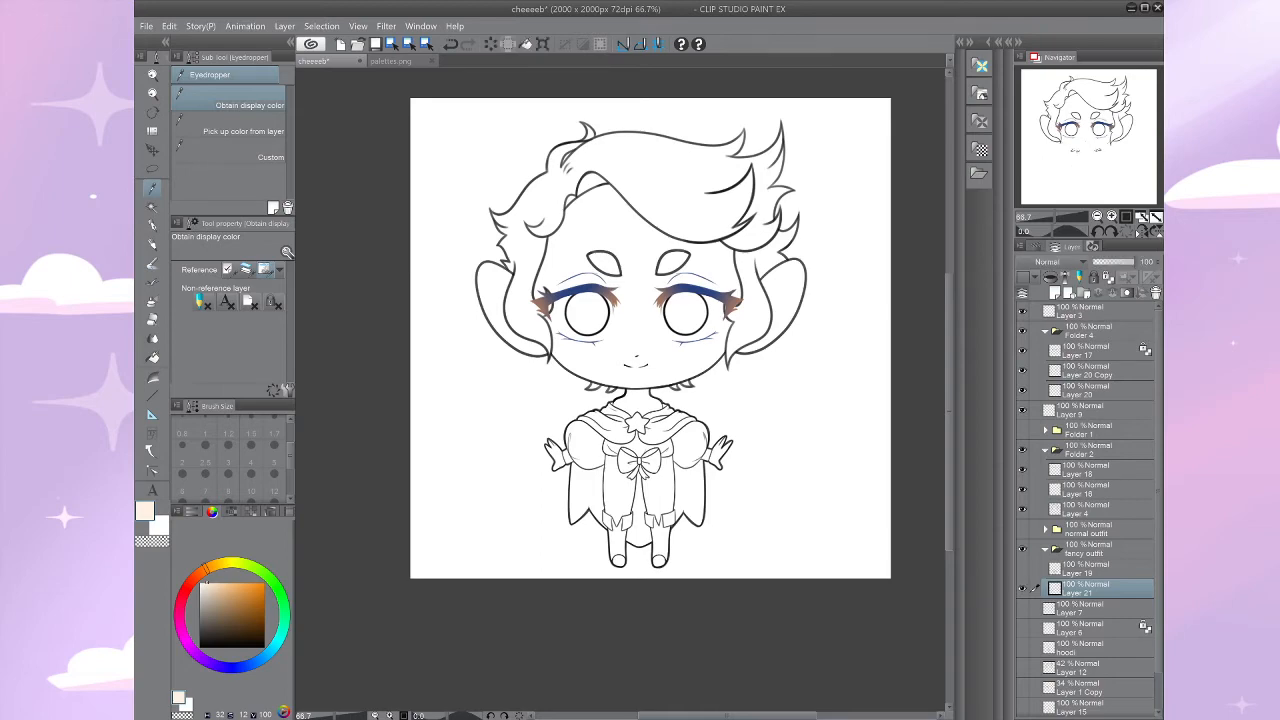
Step: Select the chibi's face, ears and hands with the Auto select tool, keeping Layer 21 active
{"action": "scroll", "coordinate": [650, 340], "scroll_direction": "up", "scroll_amount": 3}
{"action": "key", "text": "w"}
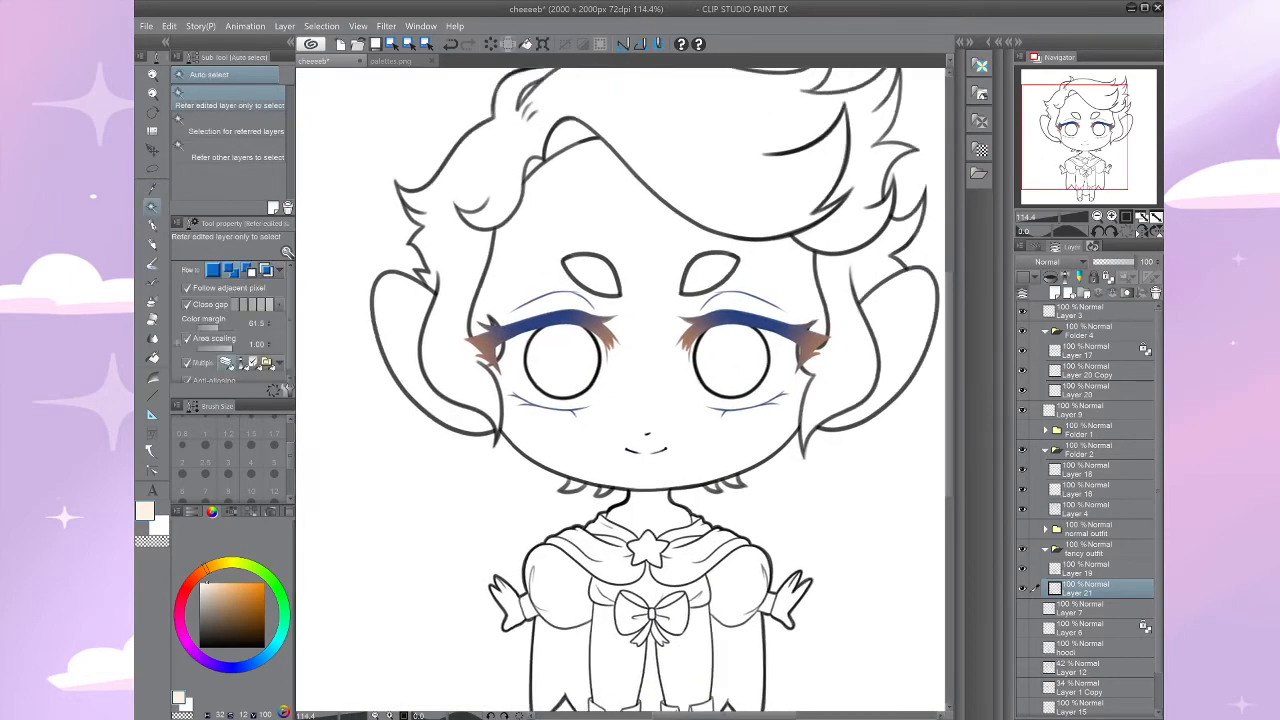
{"action": "scroll", "coordinate": [646, 392], "scroll_direction": "right", "scroll_amount": 1}
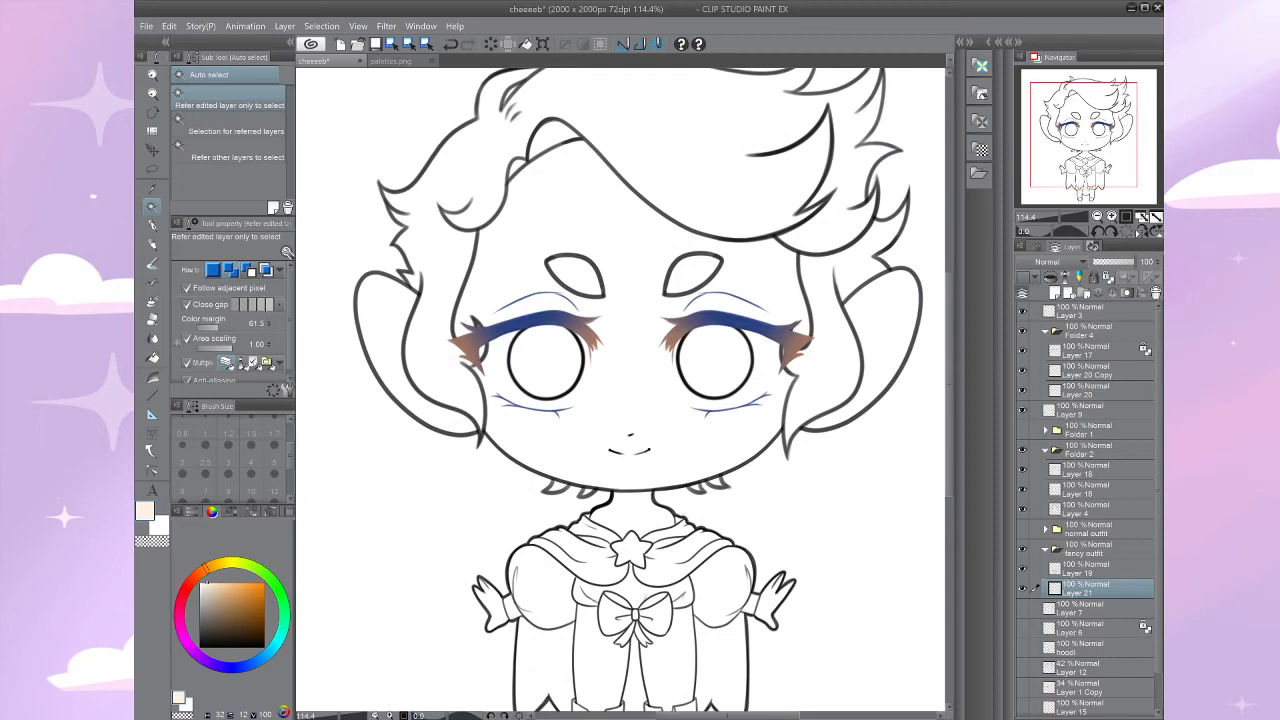
{"action": "left_click", "coordinate": [630, 420]}
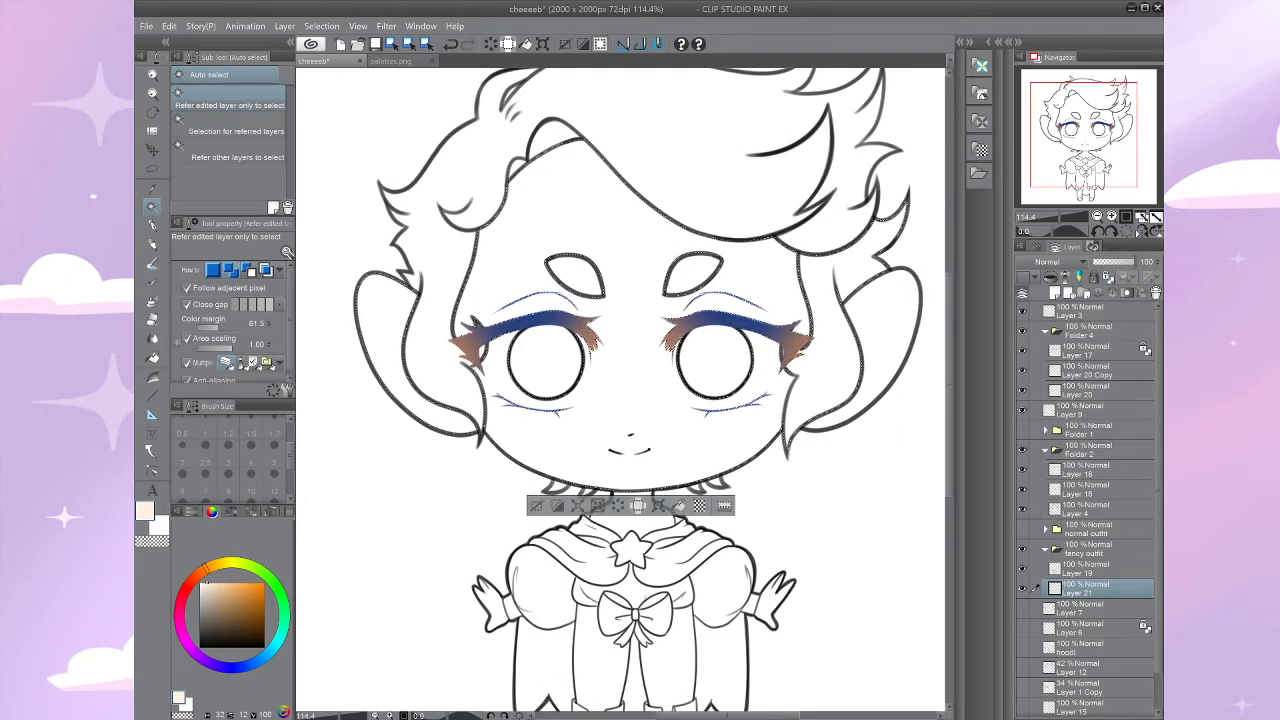
{"action": "scroll", "coordinate": [620, 400], "scroll_direction": "up", "scroll_amount": 3}
{"action": "scroll", "coordinate": [620, 400], "scroll_direction": "down", "scroll_amount": 1}
{"action": "scroll", "coordinate": [620, 400], "scroll_direction": "up", "scroll_amount": 2}
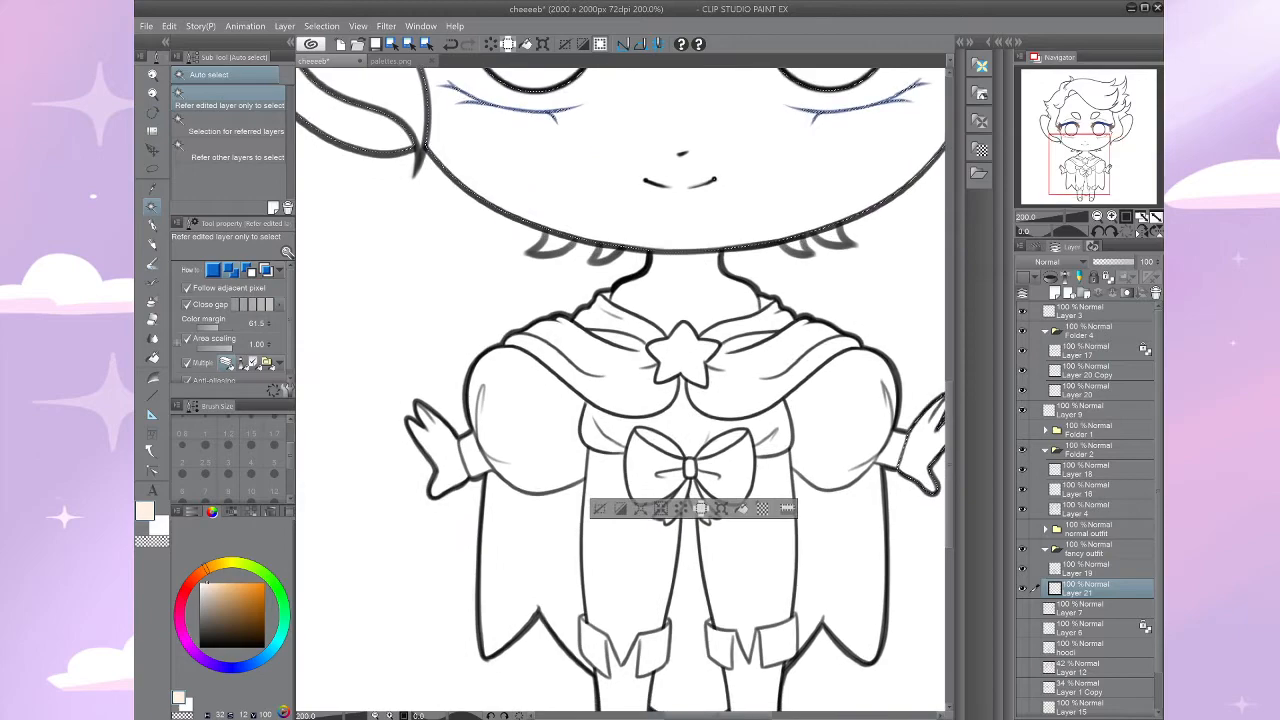
{"action": "scroll", "coordinate": [620, 390], "scroll_direction": "up", "scroll_amount": 3}
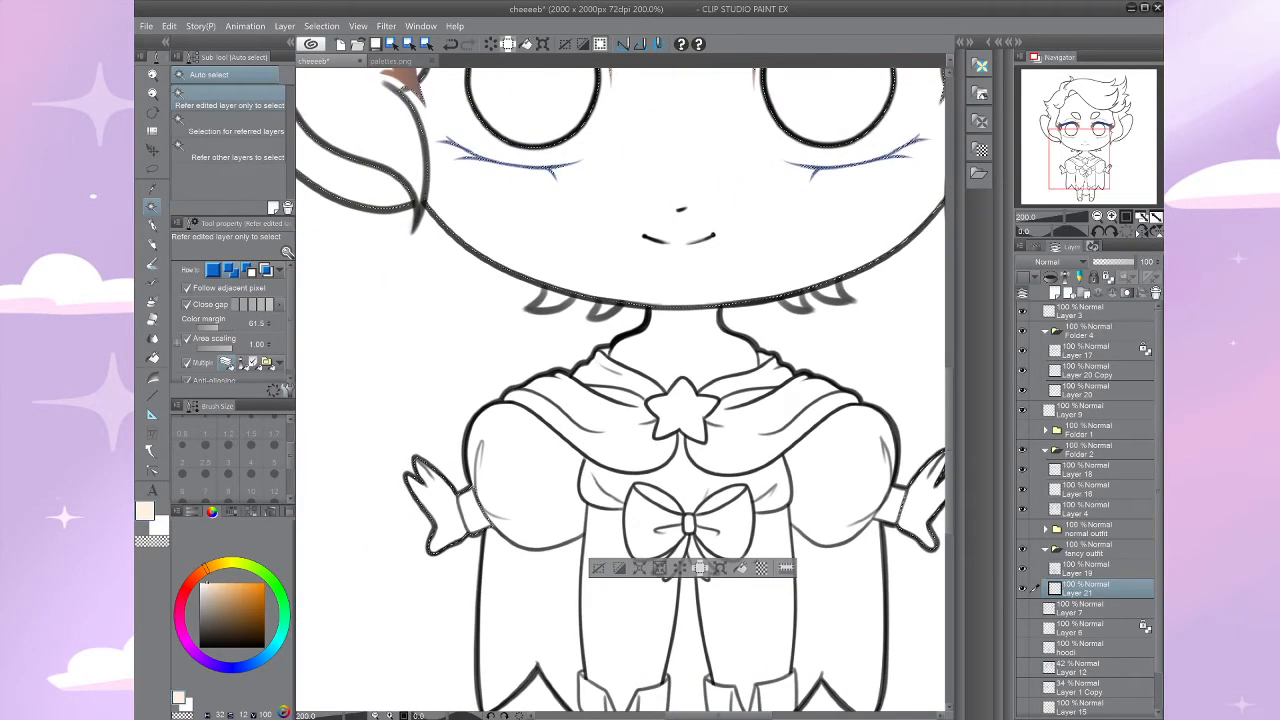
{"action": "left_click_drag", "start_coordinate": [683, 410], "coordinate": [631, 556]}
{"action": "scroll", "coordinate": [700, 568], "scroll_direction": "down", "scroll_amount": 2}
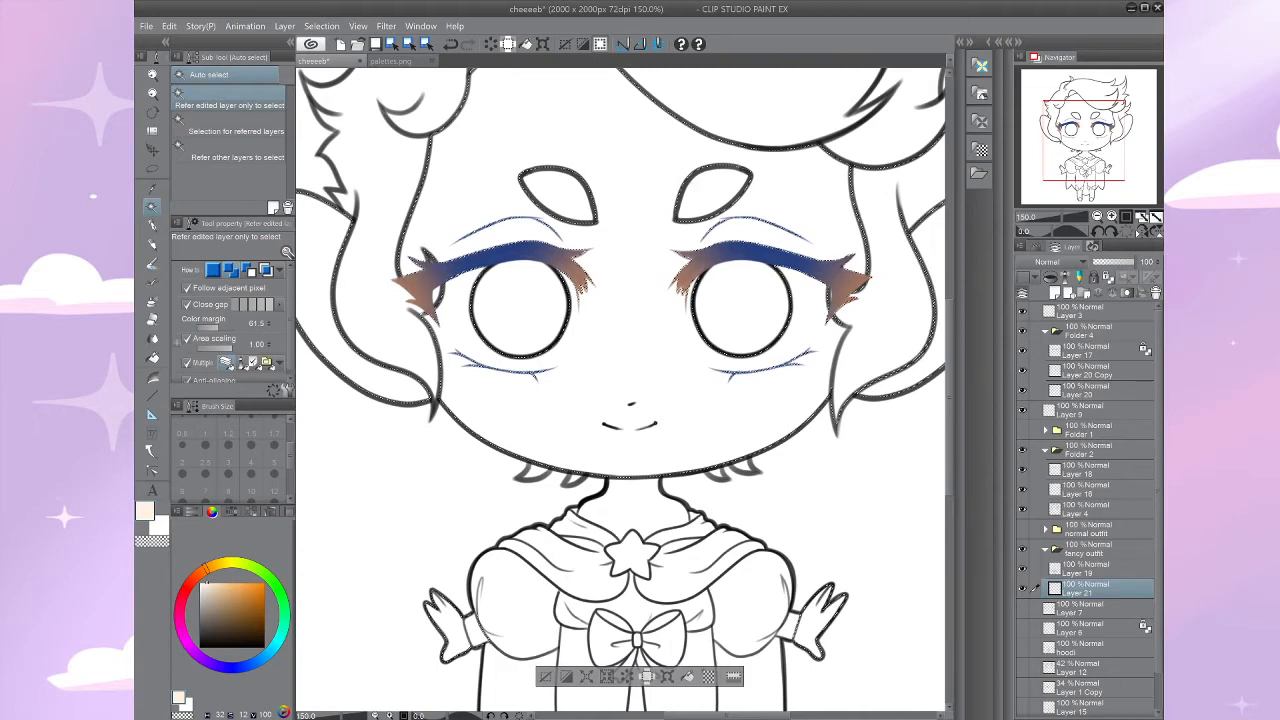
{"action": "scroll", "coordinate": [935, 311], "scroll_direction": "up", "scroll_amount": 1}
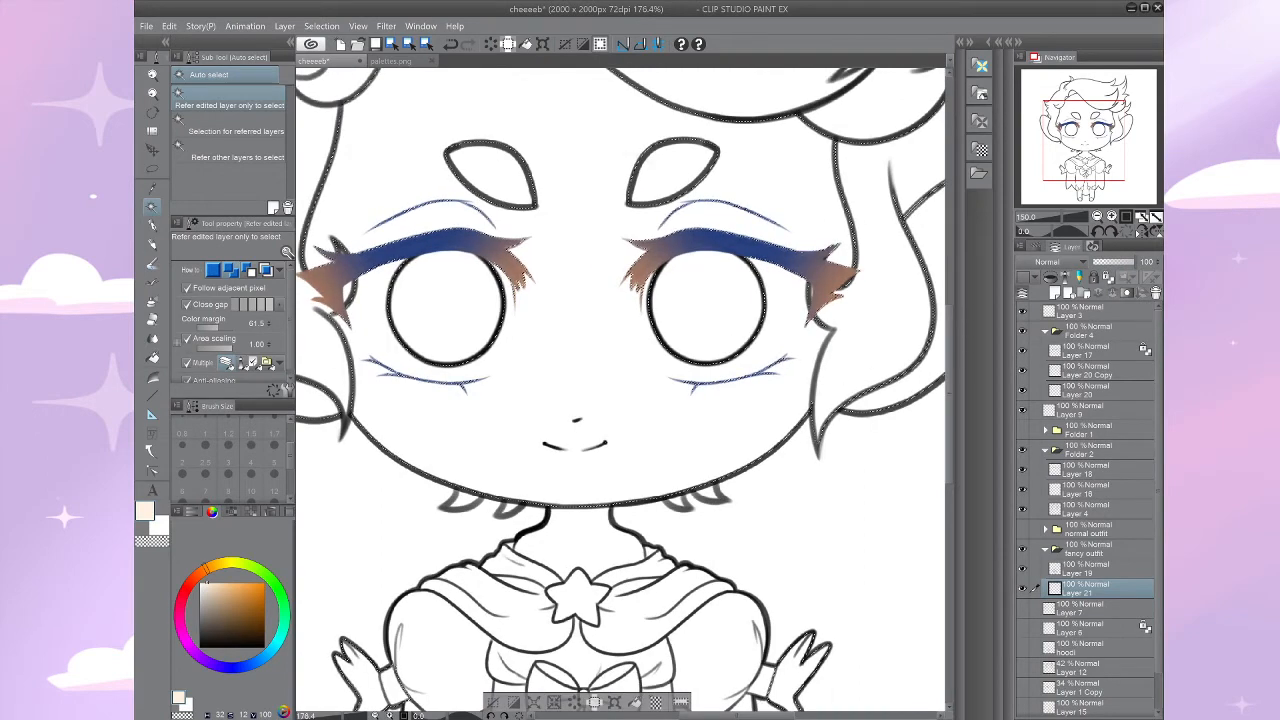
{"action": "scroll", "coordinate": [711, 374], "scroll_direction": "down", "scroll_amount": 2}
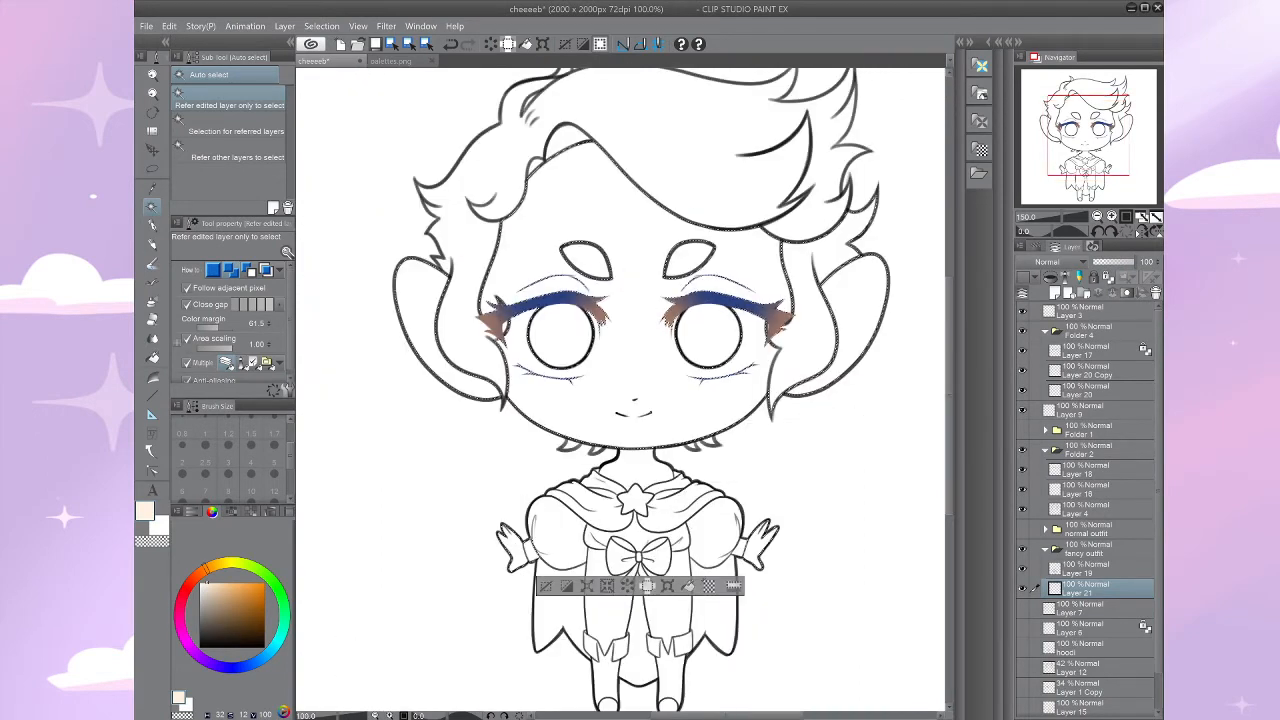
{"action": "scroll", "coordinate": [626, 388], "scroll_direction": "down", "scroll_amount": 1}
Step: Paint the selected face, ears and hands in skin colour with the Opaque watercolor brush at size 100 and stabilization 0, and clear the selection
{"action": "key", "text": "b"}
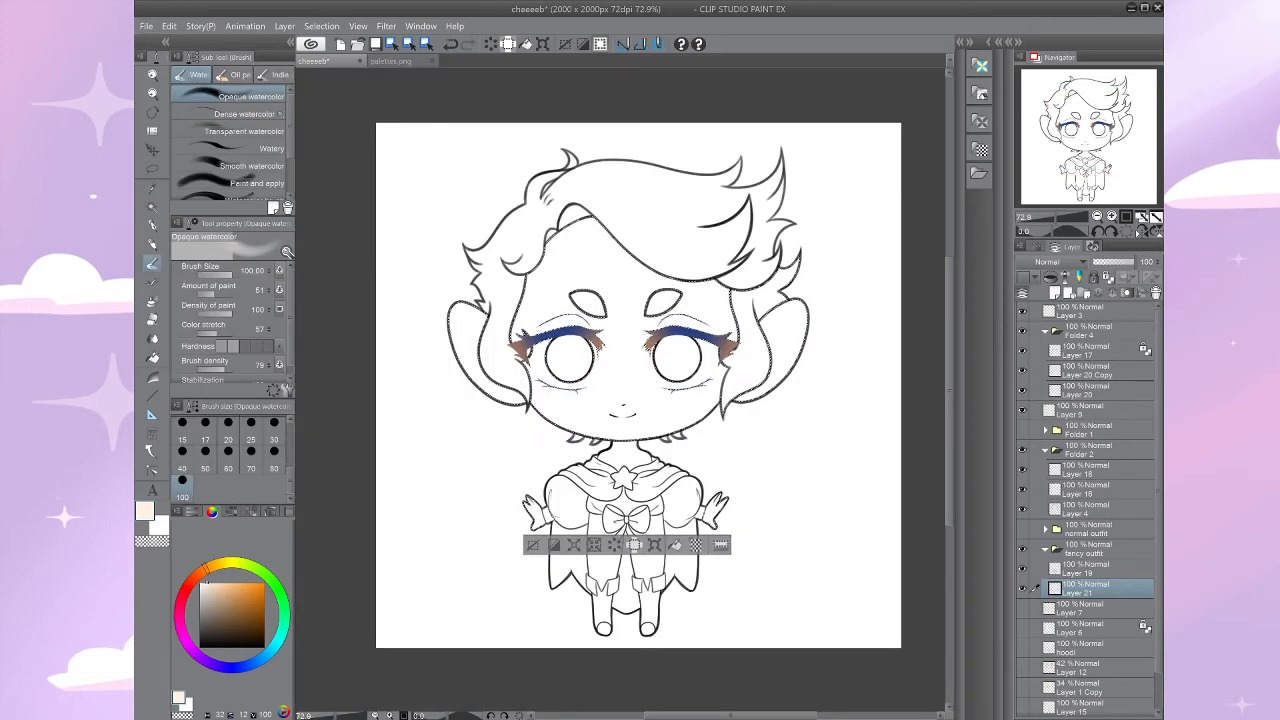
{"action": "scroll", "coordinate": [232, 340], "scroll_direction": "down", "scroll_amount": 1}
{"action": "left_click_drag", "start_coordinate": [214, 375], "coordinate": [196, 375]}
{"action": "mouse_move", "coordinate": [468, 350]}
{"action": "left_mouse_down"}
{"action": "mouse_move", "coordinate": [622, 200]}
{"action": "mouse_move", "coordinate": [642, 213]}
{"action": "left_mouse_up"}
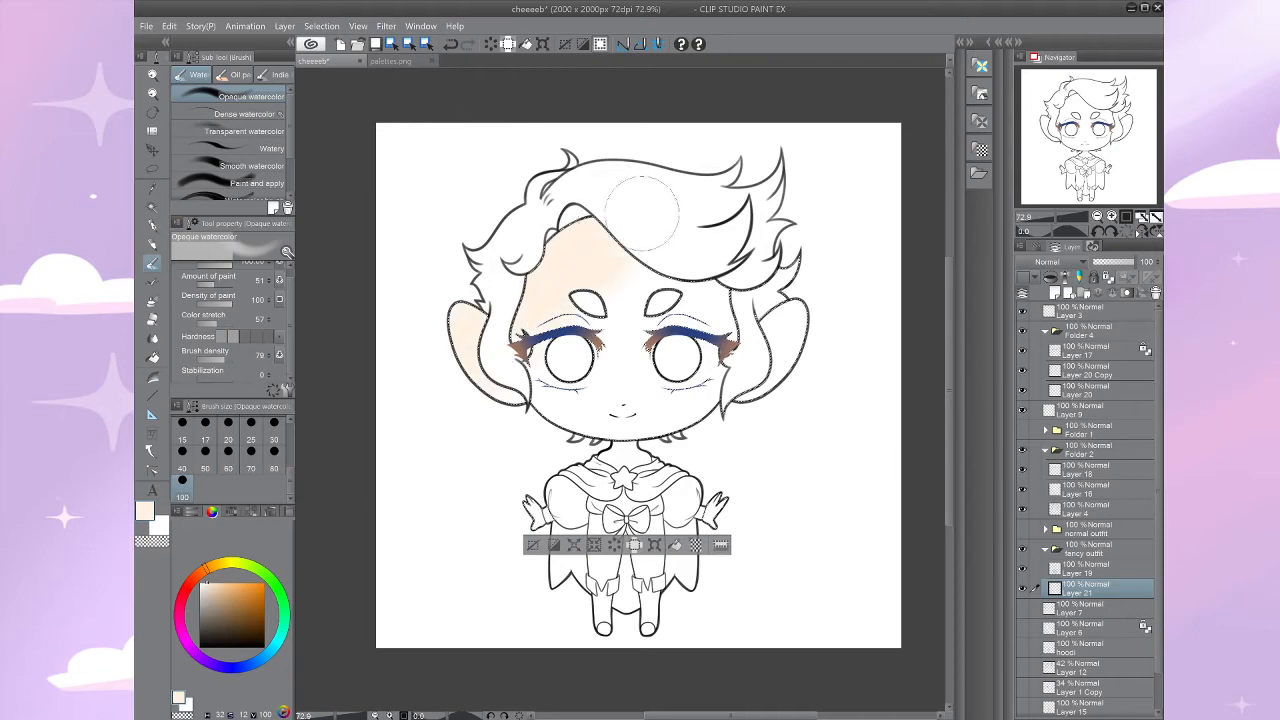
{"action": "left_click_drag", "start_coordinate": [545, 390], "coordinate": [628, 270]}
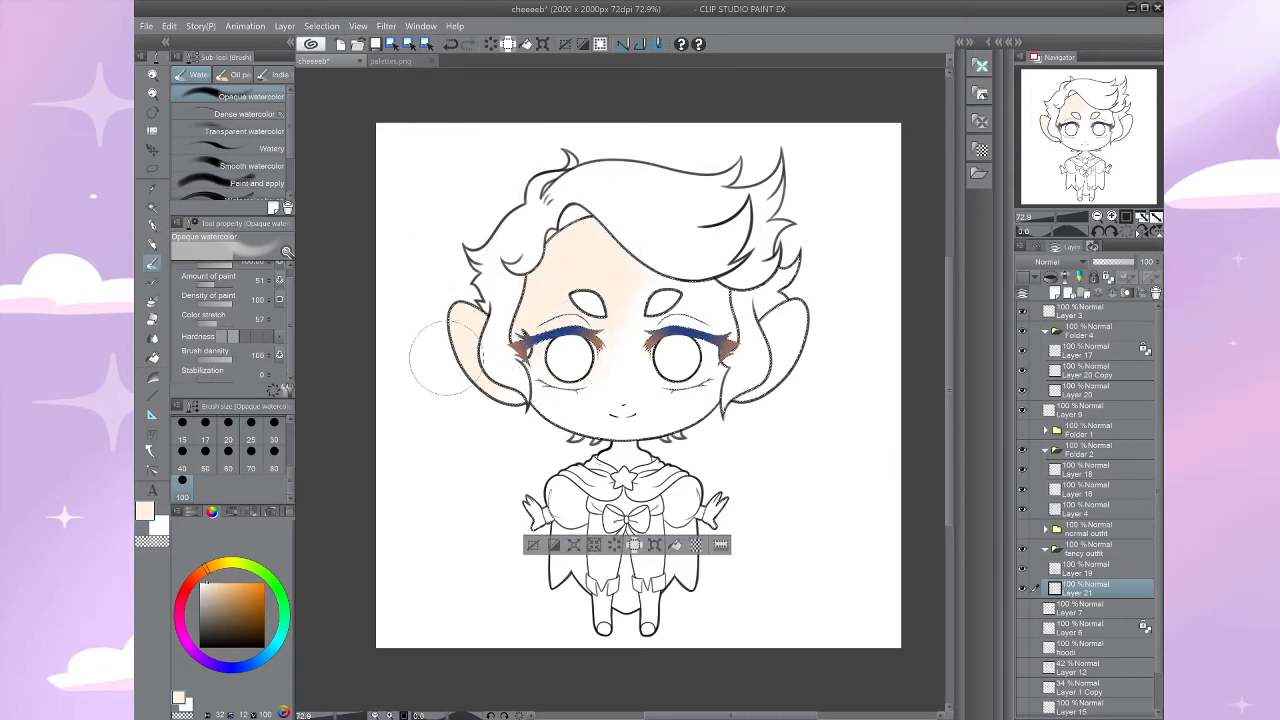
{"action": "mouse_move", "coordinate": [443, 358]}
{"action": "left_mouse_down"}
{"action": "mouse_move", "coordinate": [589, 284]}
{"action": "mouse_move", "coordinate": [690, 342]}
{"action": "mouse_move", "coordinate": [558, 419]}
{"action": "mouse_move", "coordinate": [703, 399]}
{"action": "mouse_move", "coordinate": [550, 484]}
{"action": "mouse_move", "coordinate": [765, 355]}
{"action": "left_mouse_up"}
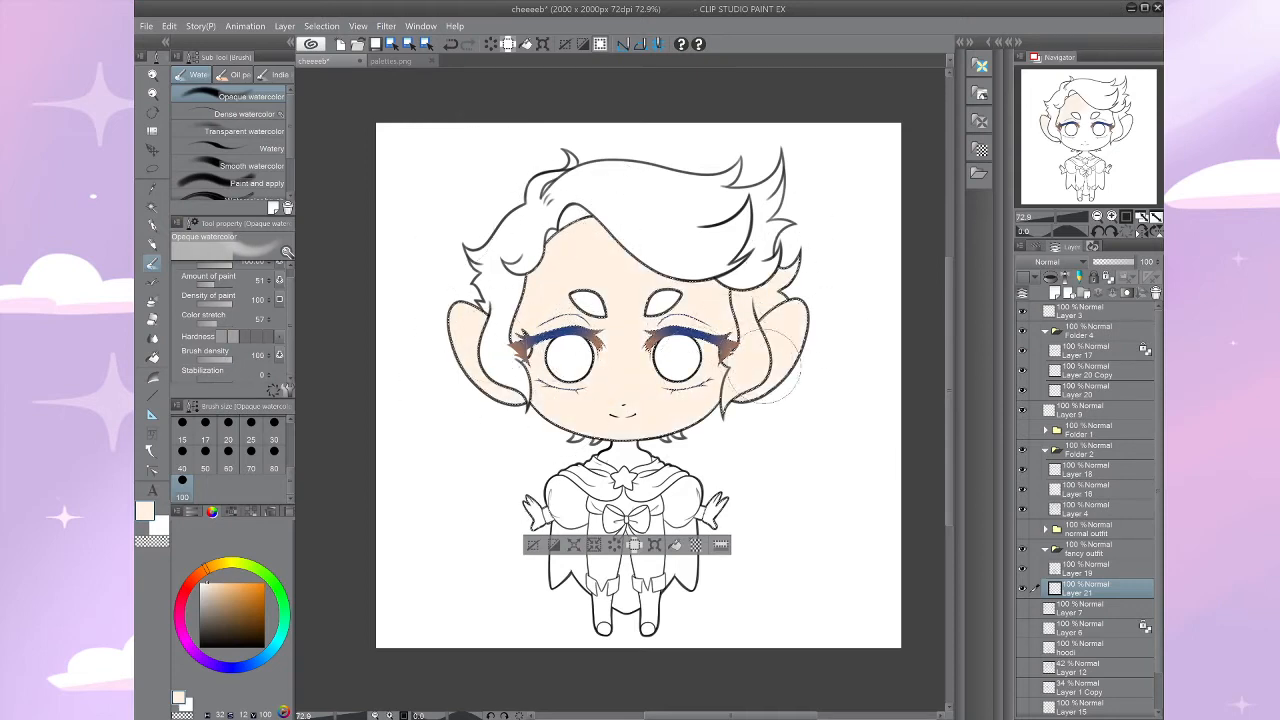
{"action": "mouse_move", "coordinate": [535, 490]}
{"action": "left_mouse_down"}
{"action": "mouse_move", "coordinate": [712, 460]}
{"action": "mouse_move", "coordinate": [764, 465]}
{"action": "mouse_move", "coordinate": [513, 534]}
{"action": "mouse_move", "coordinate": [756, 530]}
{"action": "left_mouse_up"}
{"action": "left_click_drag", "start_coordinate": [630, 490], "coordinate": [584, 535]}
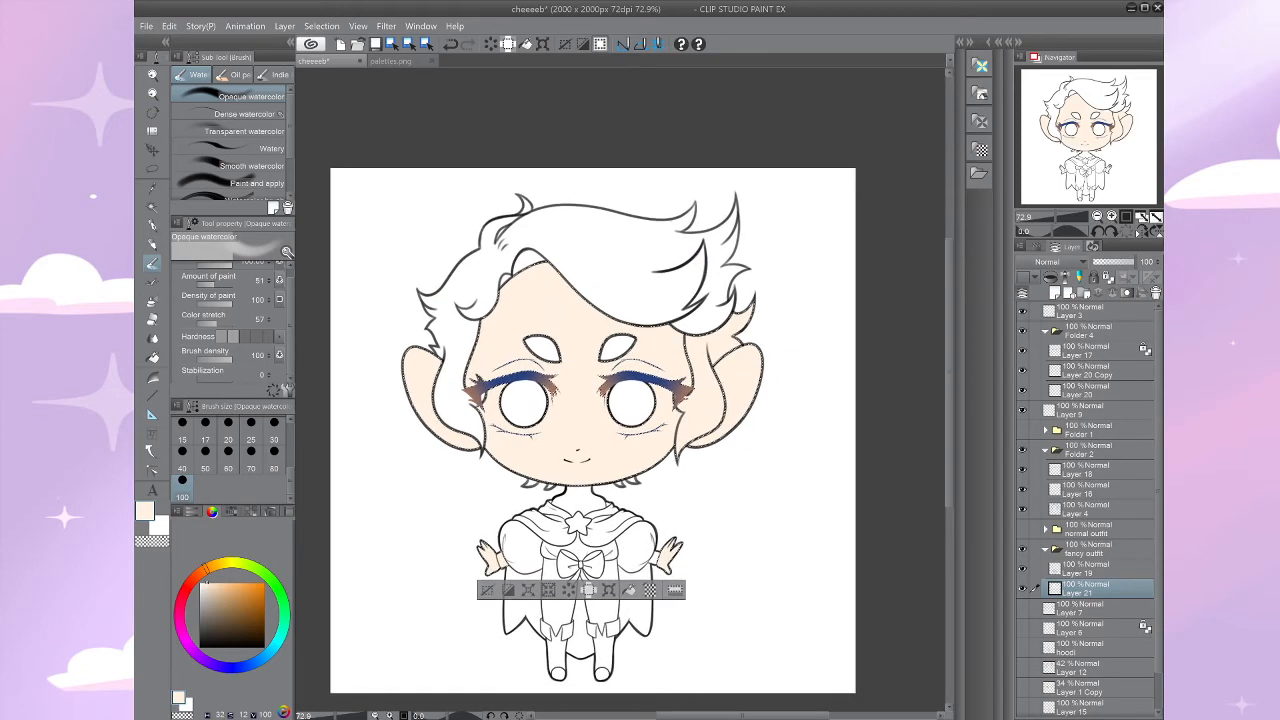
{"action": "scroll", "coordinate": [760, 396], "scroll_direction": "up", "scroll_amount": 3}
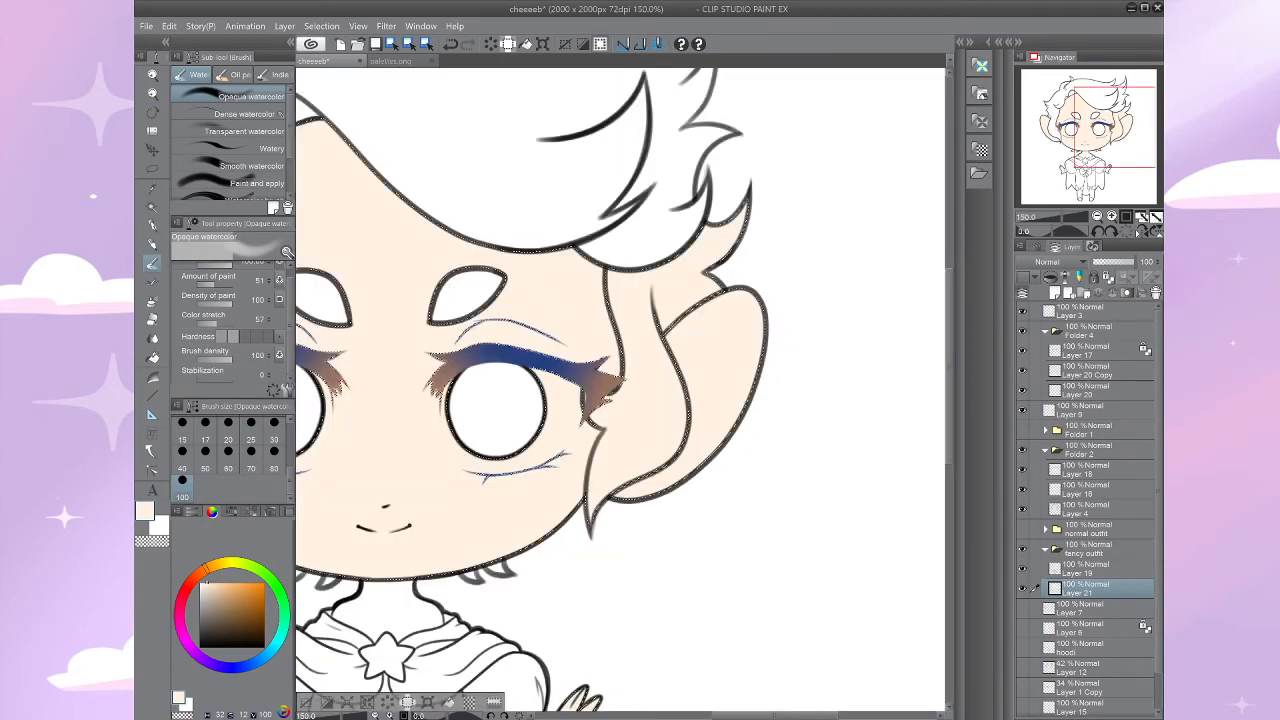
{"action": "key", "text": "ctrl+d"}
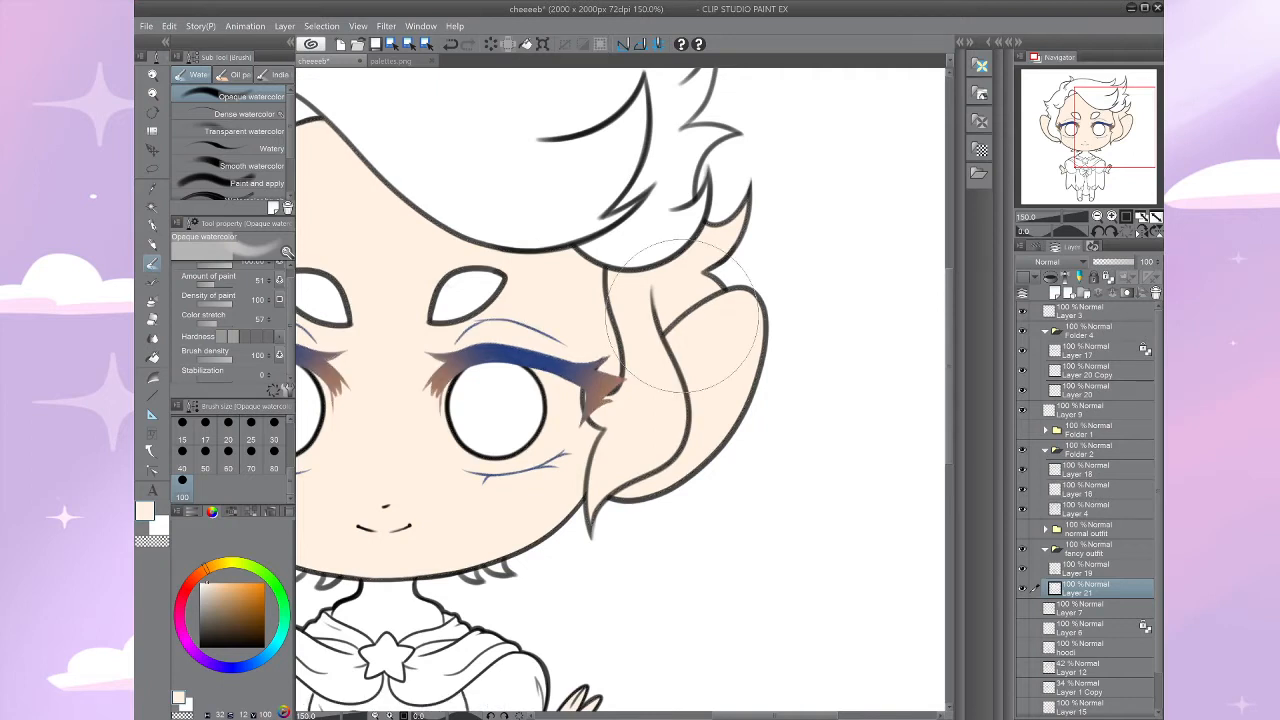
Step: Lock the transparent pixels of Layer 21 and set up the Soft airbrush at size 100 in a slightly darker peach tone
{"action": "scroll", "coordinate": [685, 318], "scroll_direction": "down", "scroll_amount": 3}
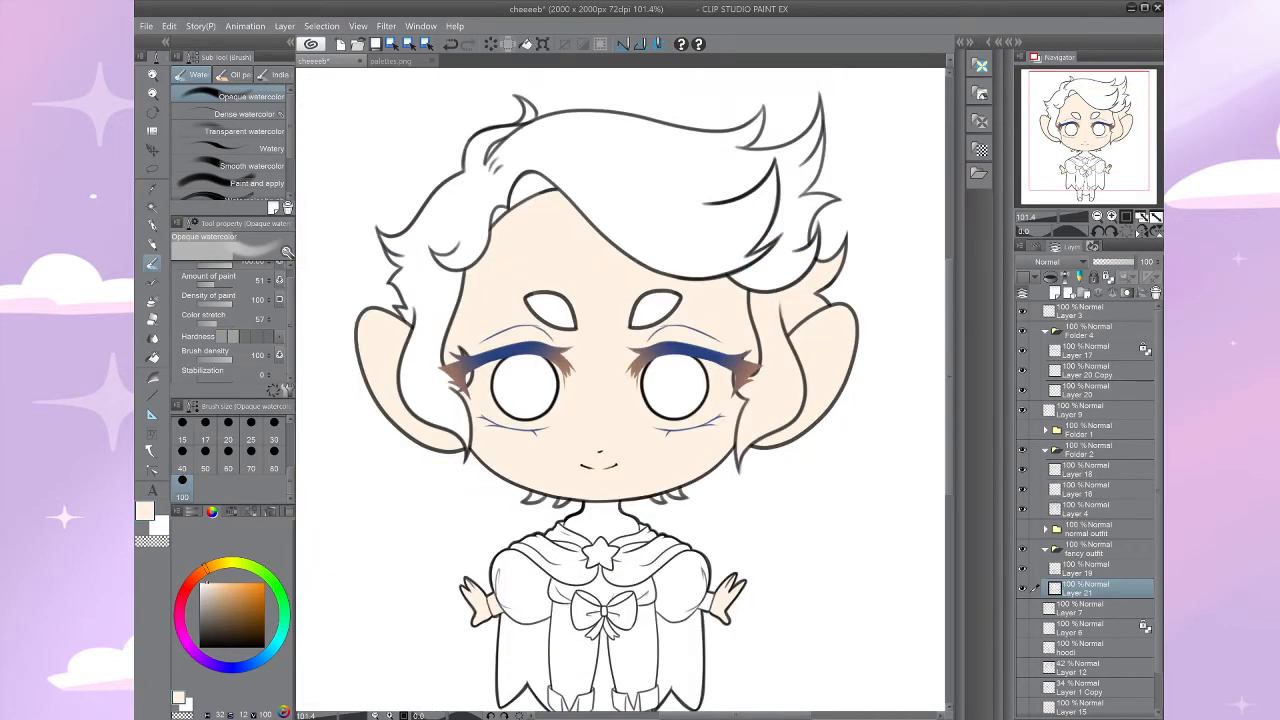
{"action": "mouse_move", "coordinate": [620, 370]}
{"action": "left_mouse_down"}
{"action": "mouse_move", "coordinate": [661, 412]}
{"action": "mouse_move", "coordinate": [638, 371]}
{"action": "left_mouse_up"}
{"action": "left_click", "coordinate": [1108, 273]}
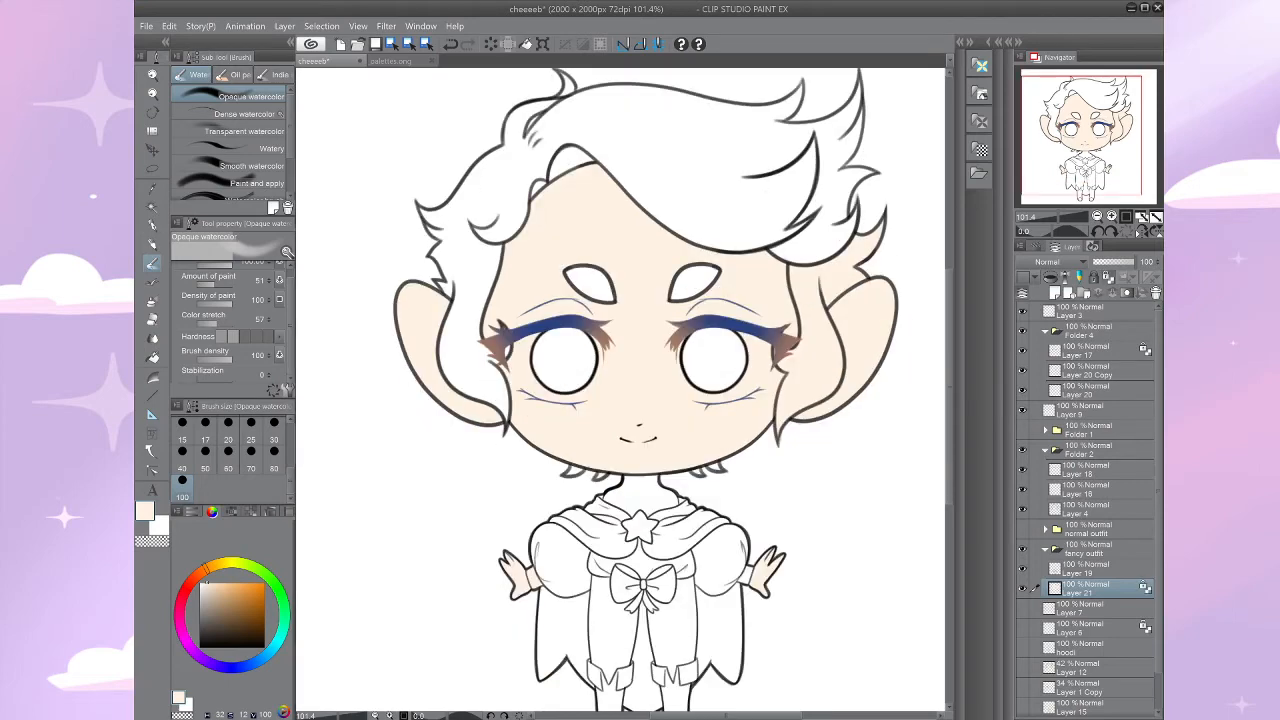
{"action": "key", "text": "b"}
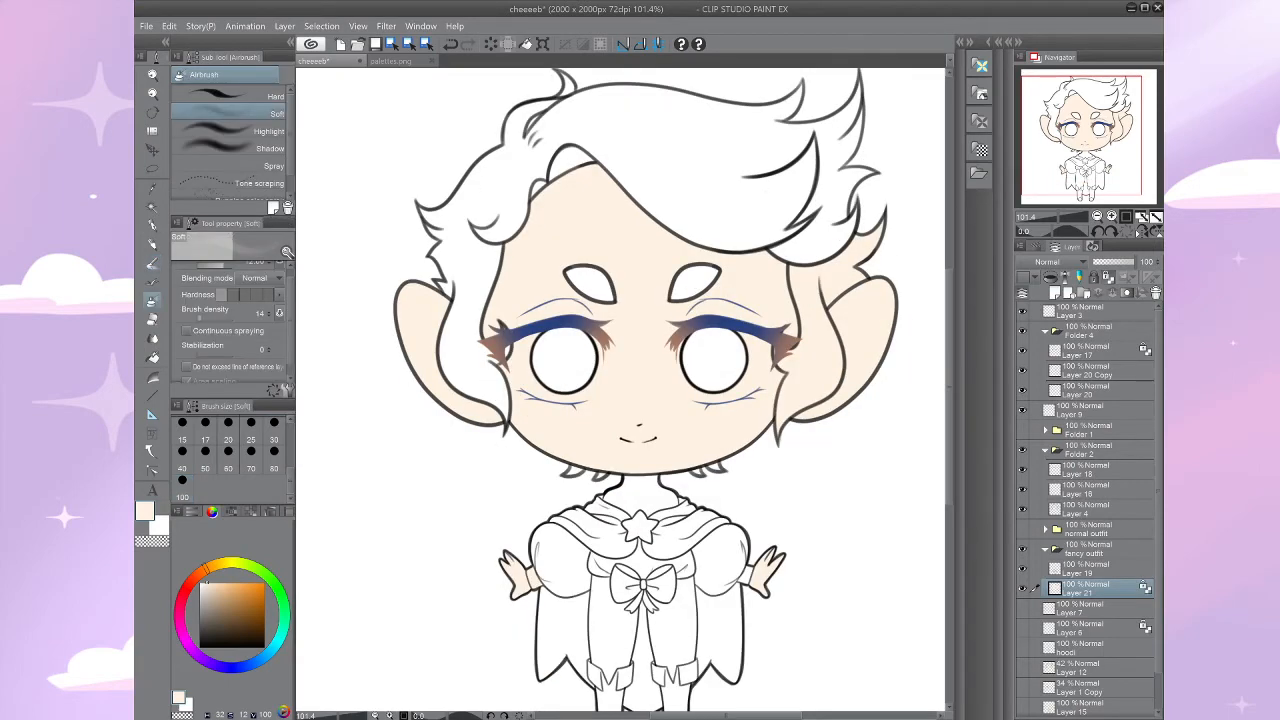
{"action": "left_click", "coordinate": [197, 573]}
{"action": "left_click", "coordinate": [210, 585]}
{"action": "left_click", "coordinate": [182, 482]}
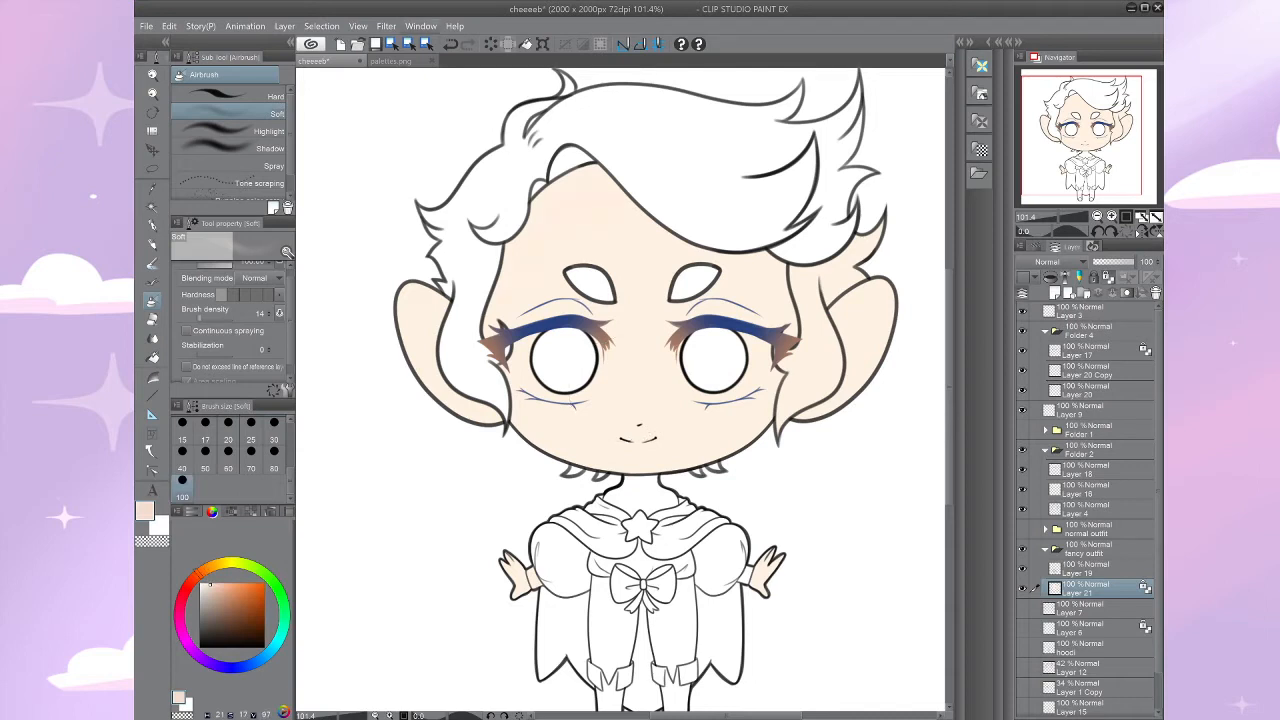
Step: Airbrush soft shading around the hairline, face edges and ears in warmer peach and dusty pink tones
{"action": "key", "text": "i"}
{"action": "key", "text": "b"}
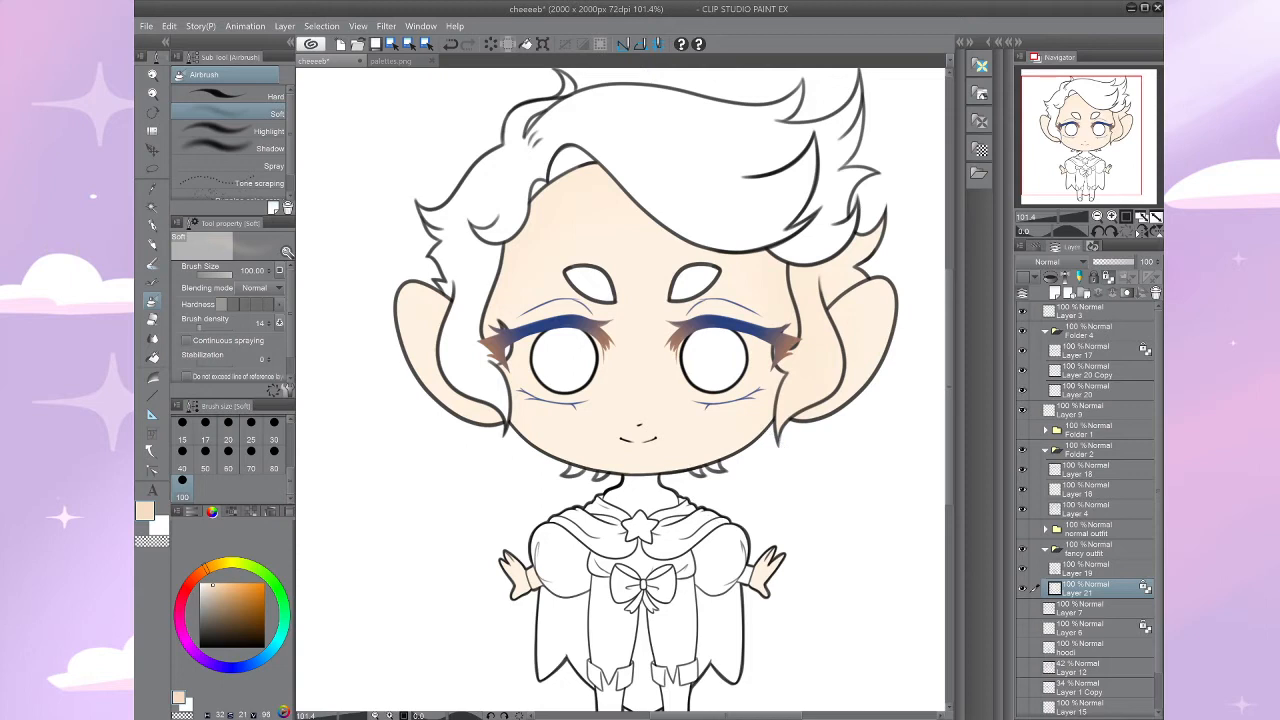
{"action": "left_click", "coordinate": [195, 578]}
{"action": "left_click", "coordinate": [218, 590]}
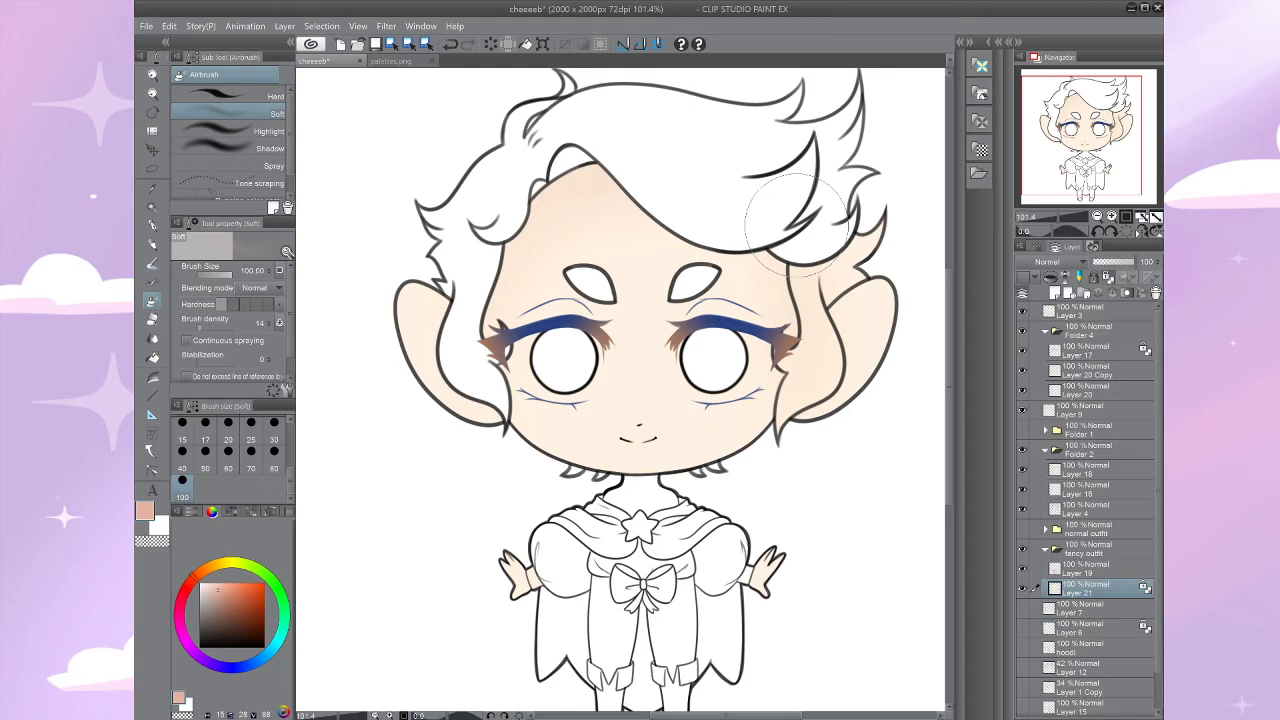
{"action": "left_click_drag", "start_coordinate": [798, 222], "coordinate": [733, 282]}
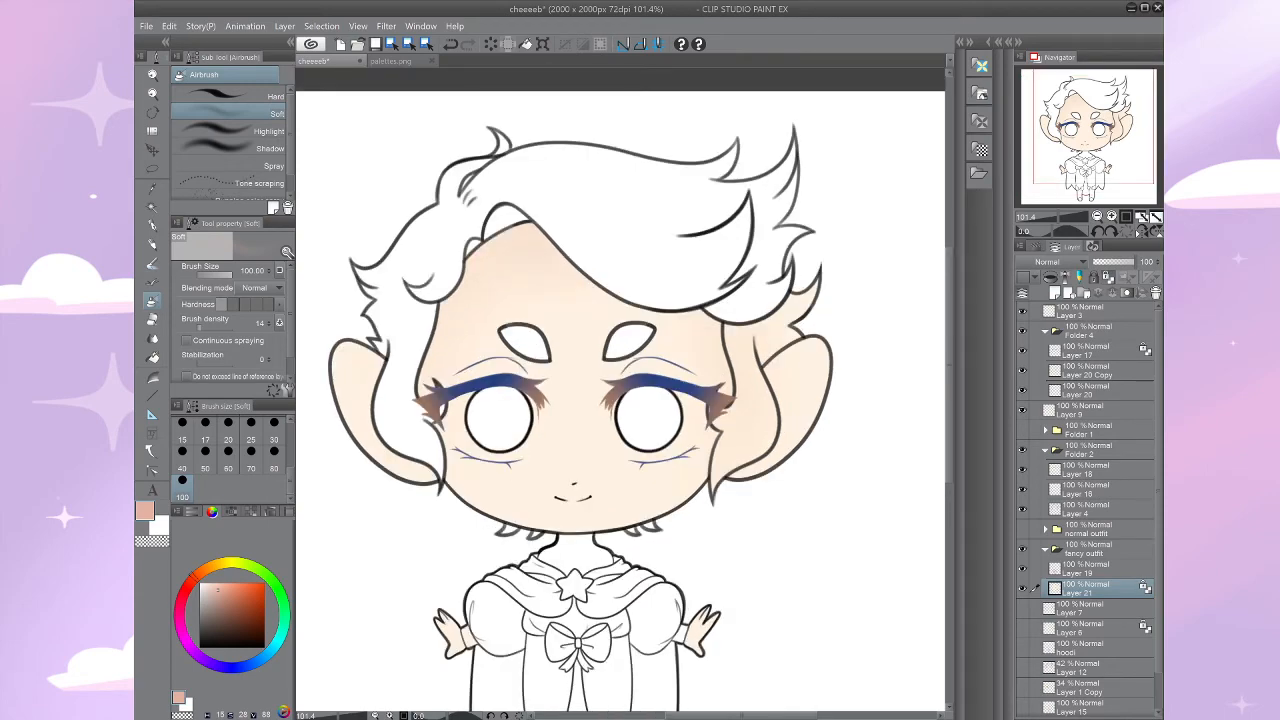
Step: Add a new raster layer above Layer 21 and choose the Opaque watercolor brush with a dusty pink colour
{"action": "left_click", "coordinate": [214, 597]}
{"action": "scroll", "coordinate": [729, 392], "scroll_direction": "up", "scroll_amount": 3}
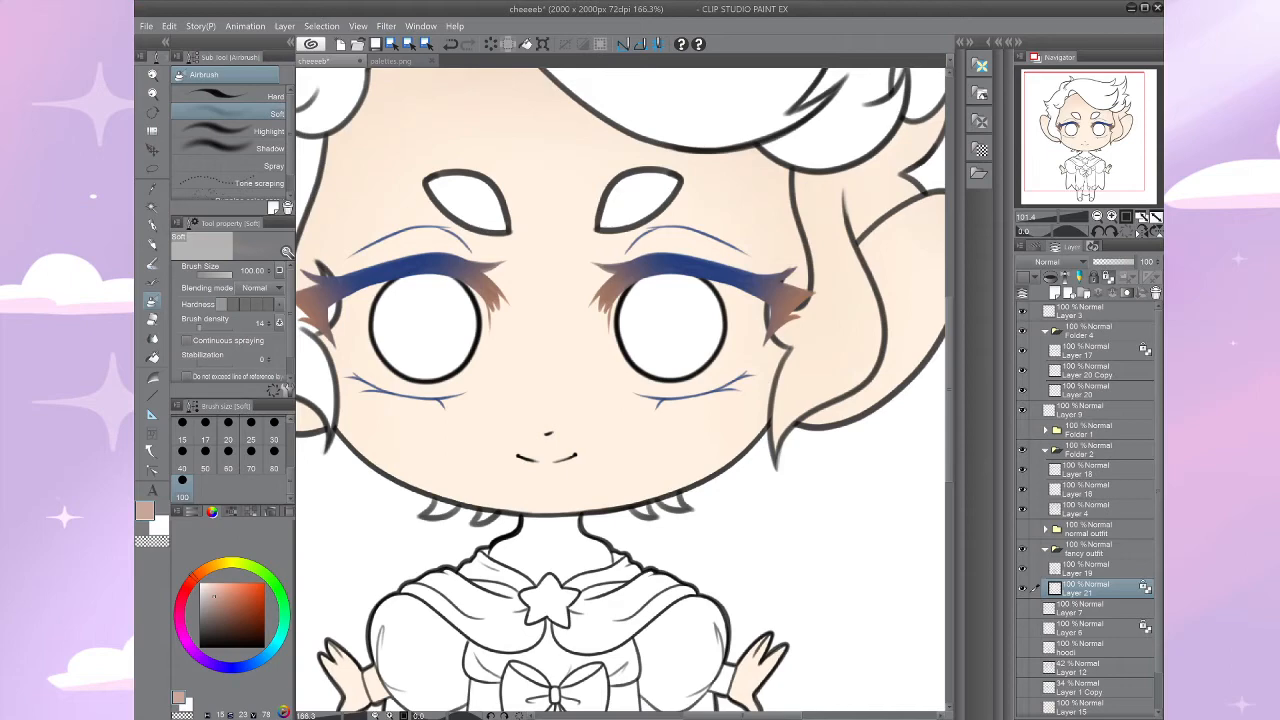
{"action": "scroll", "coordinate": [620, 390], "scroll_direction": "up", "scroll_amount": 1}
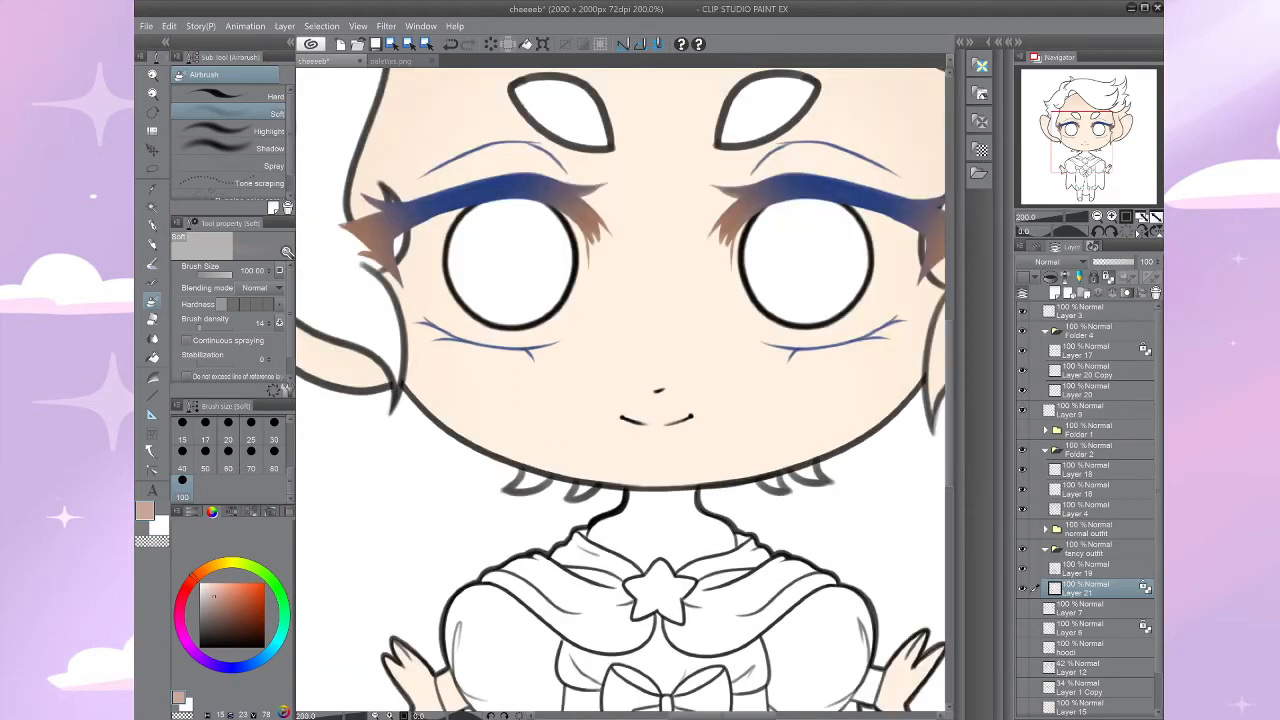
{"action": "mouse_move", "coordinate": [620, 390]}
{"action": "left_mouse_down"}
{"action": "mouse_move", "coordinate": [484, 382]}
{"action": "mouse_move", "coordinate": [673, 565]}
{"action": "mouse_move", "coordinate": [572, 430]}
{"action": "mouse_move", "coordinate": [677, 419]}
{"action": "mouse_move", "coordinate": [650, 457]}
{"action": "mouse_move", "coordinate": [584, 484]}
{"action": "left_mouse_up"}
{"action": "key", "text": "ctrl+shift+n"}
{"action": "key", "text": "b"}
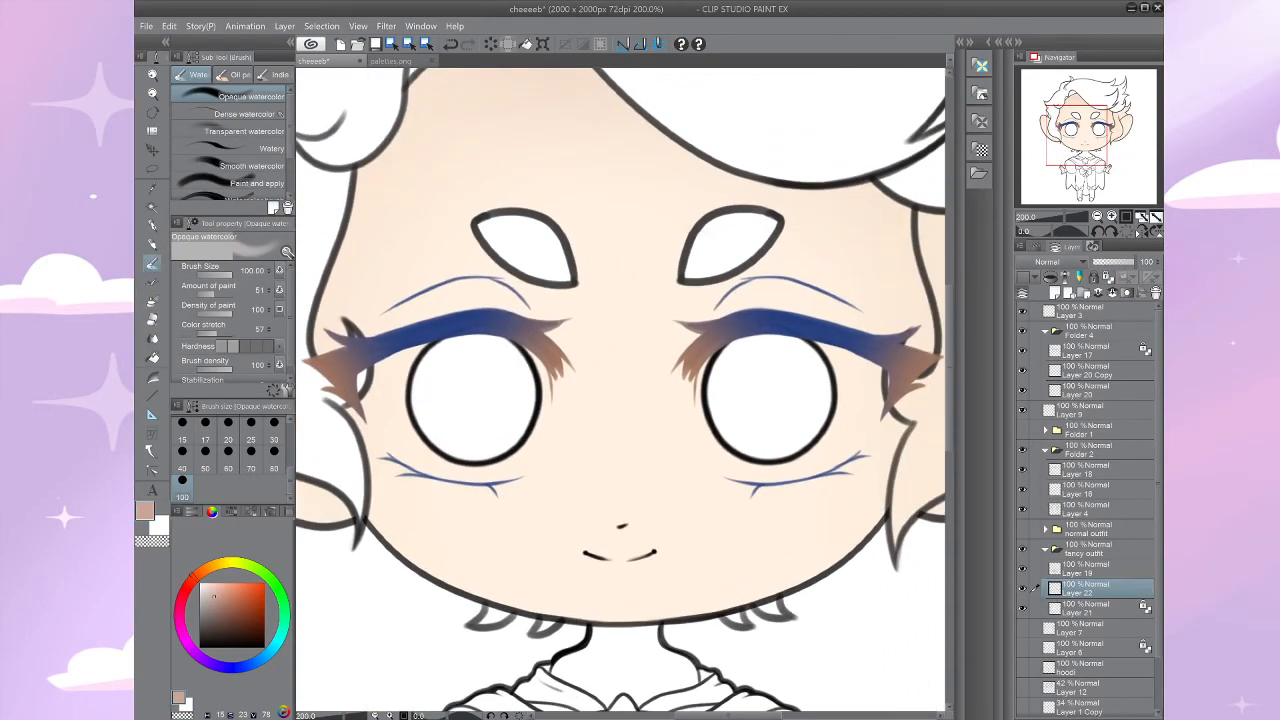
{"action": "left_click", "coordinate": [223, 595]}
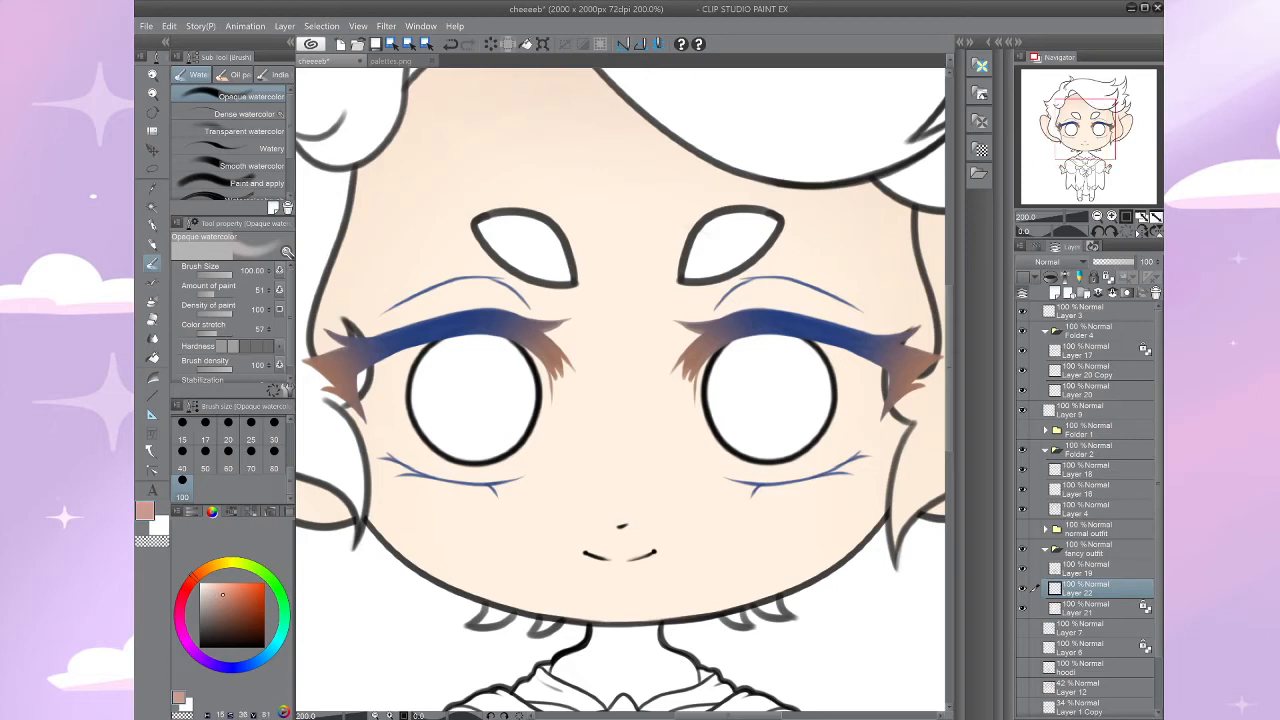
Step: Make Layer 21 active and set the Soft airbrush to size 80 with a pinkish red colour
{"action": "left_click", "coordinate": [1085, 608]}
{"action": "key", "text": "b"}
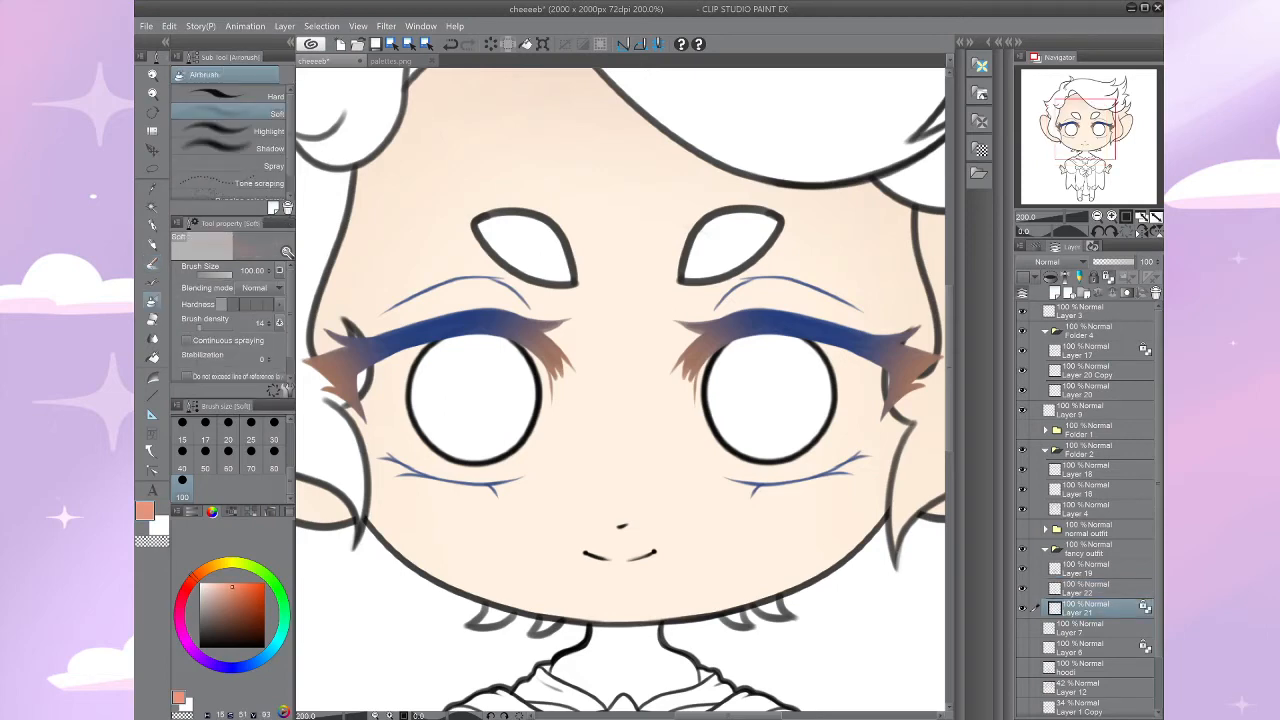
{"action": "left_click", "coordinate": [184, 588]}
{"action": "left_click", "coordinate": [274, 453]}
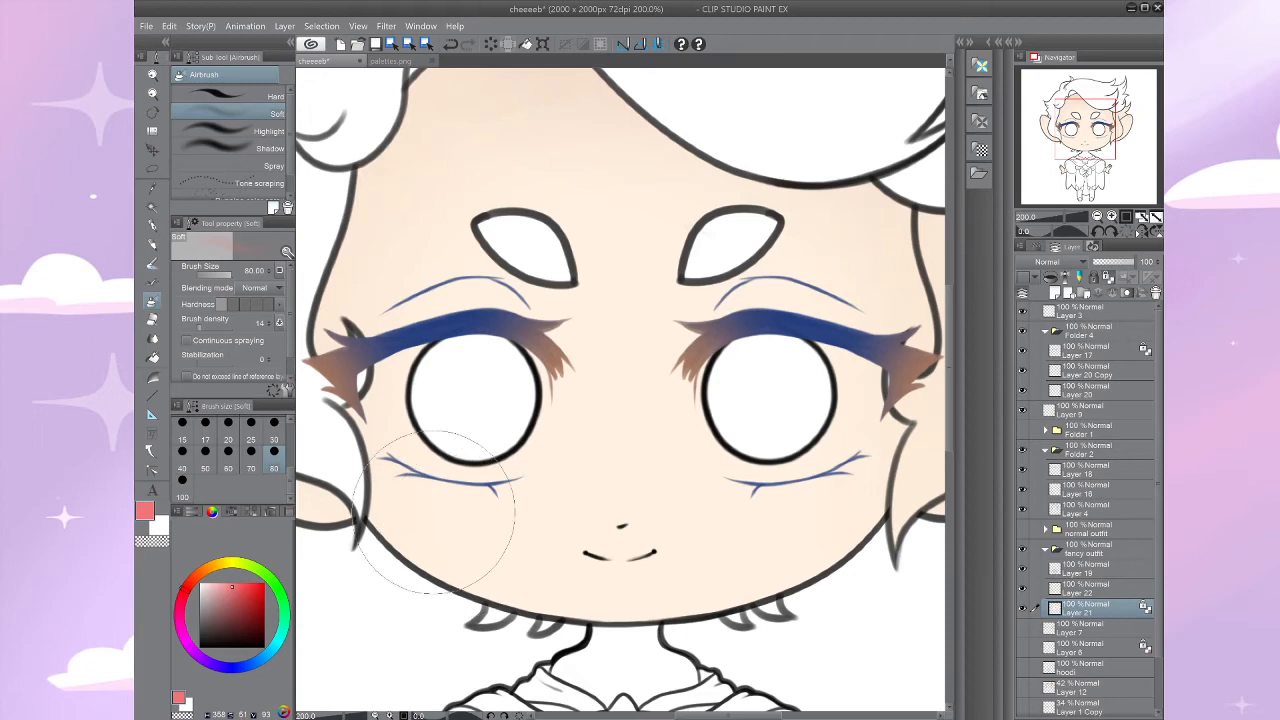
Step: Try airbrushing a pink blush on one cheek directly on Layer 21
{"action": "left_click_drag", "start_coordinate": [447, 515], "coordinate": [465, 515]}
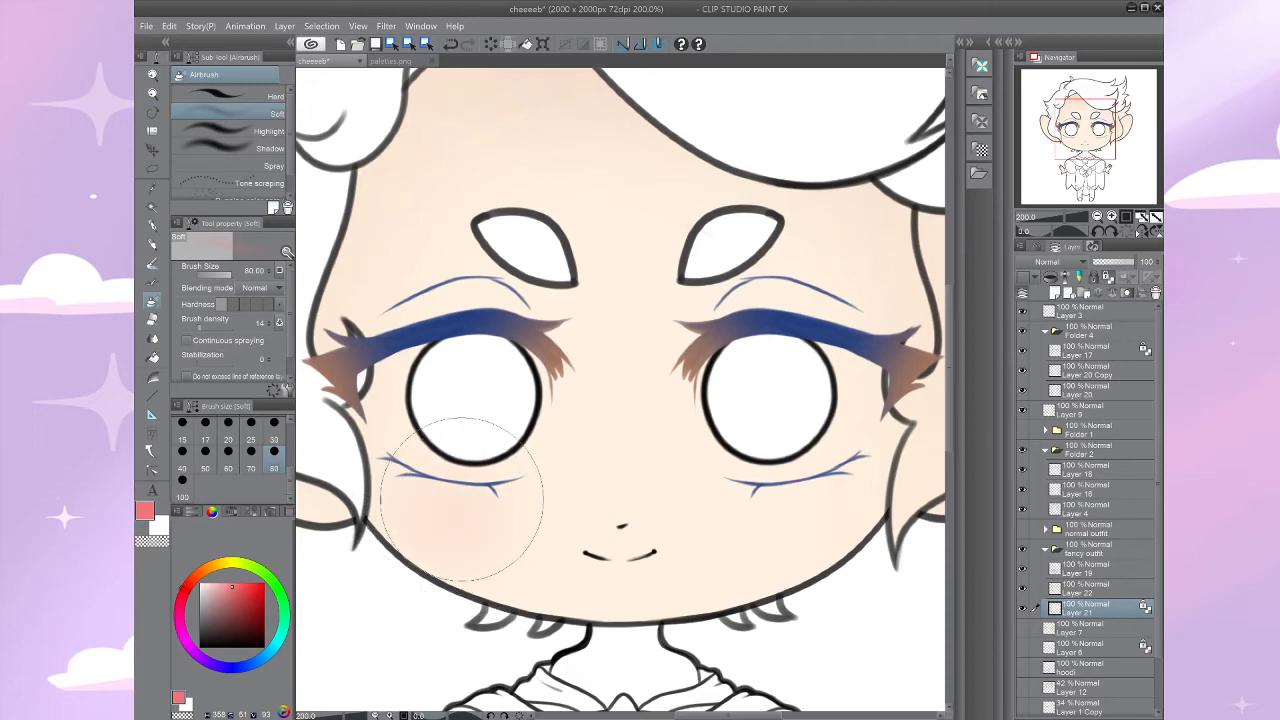
{"action": "scroll", "coordinate": [465, 515], "scroll_direction": "down", "scroll_amount": 3}
{"action": "left_click_drag", "start_coordinate": [640, 400], "coordinate": [610, 419]}
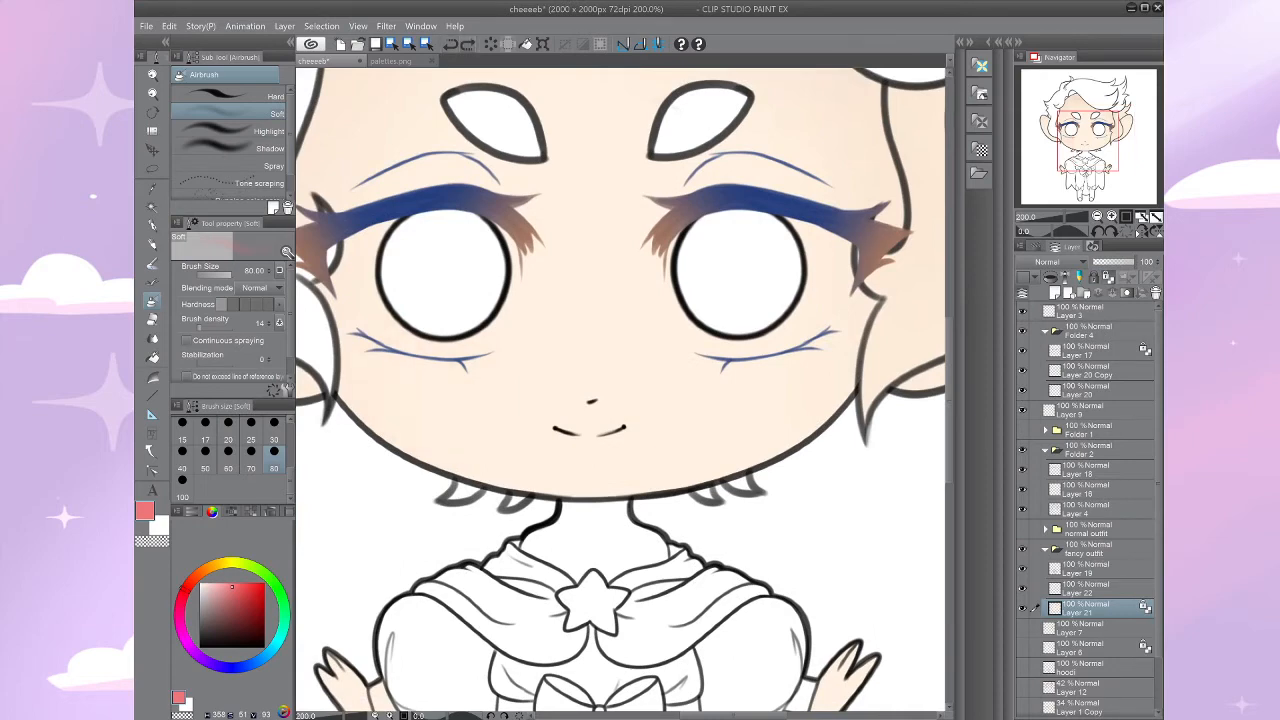
Step: Airbrush a pink blush on both cheeks on a new Multiply layer above Layer 21 and merge it down
{"action": "key", "text": "ctrl+shift+n"}
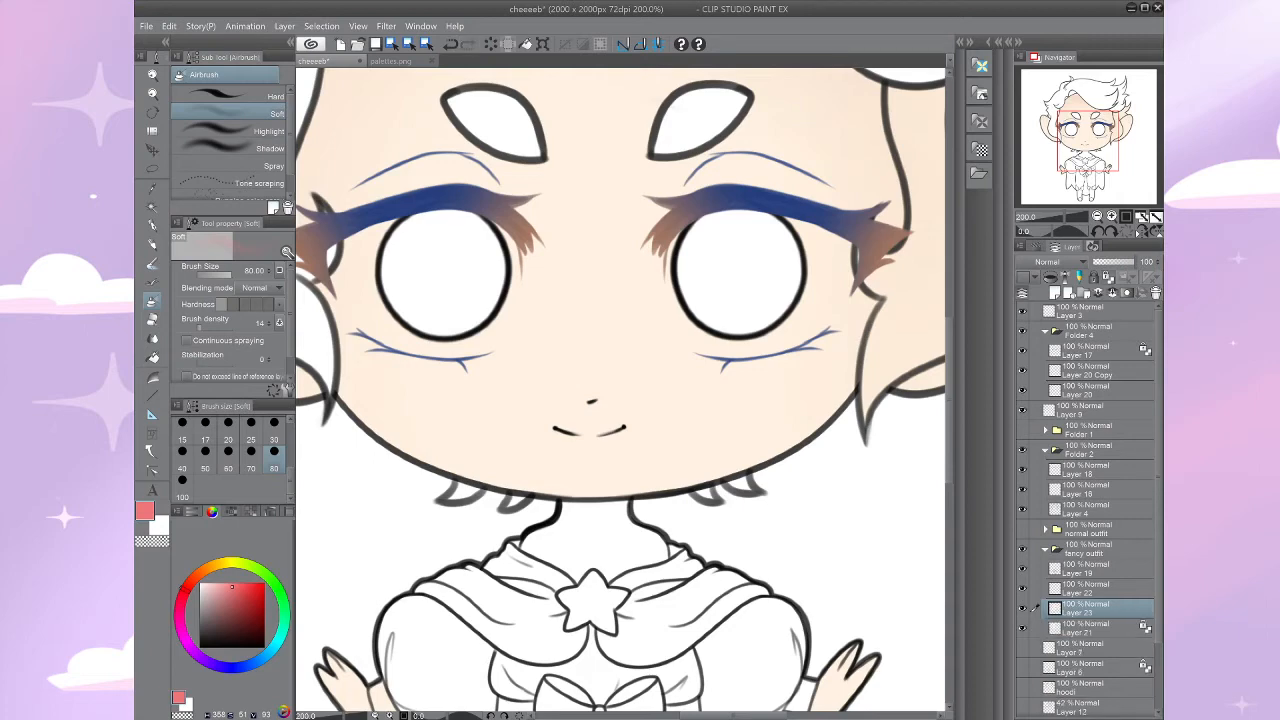
{"action": "left_click", "coordinate": [1060, 262]}
{"action": "left_click", "coordinate": [1056, 300]}
{"action": "mouse_move", "coordinate": [422, 398]}
{"action": "left_mouse_down"}
{"action": "mouse_move", "coordinate": [492, 432]}
{"action": "mouse_move", "coordinate": [438, 452]}
{"action": "left_mouse_up"}
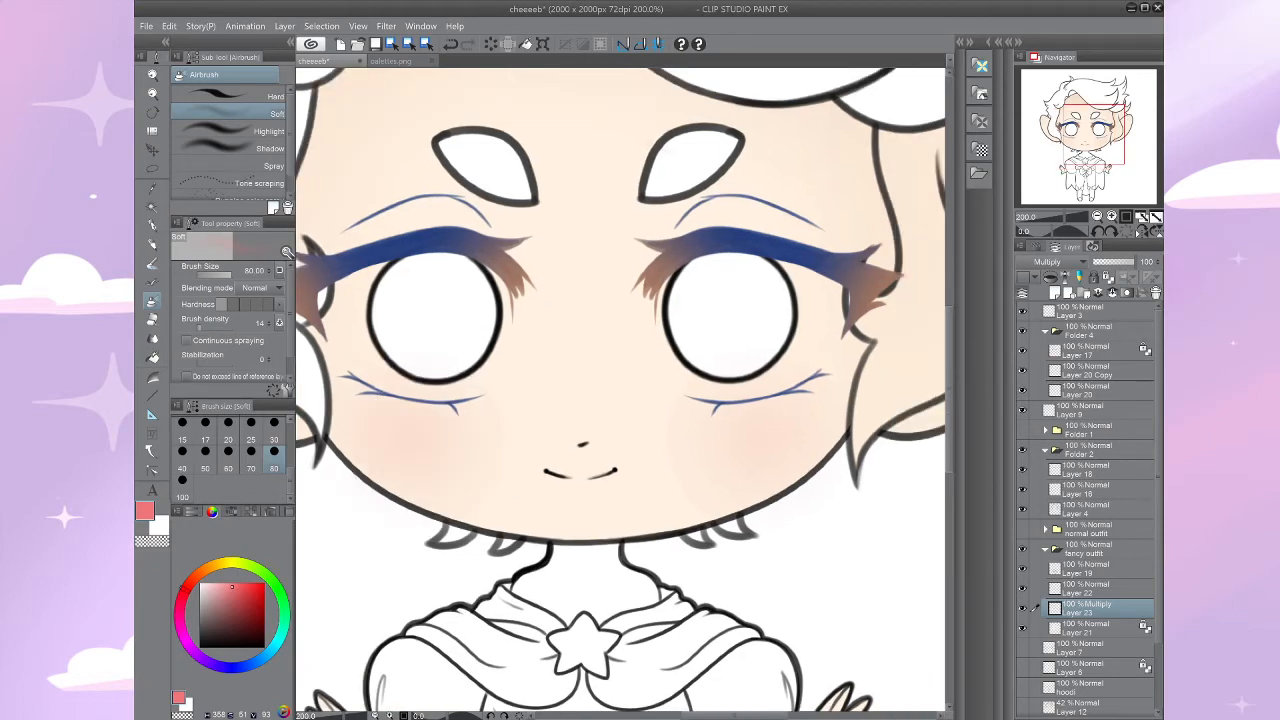
{"action": "key", "text": "ctrl+e"}
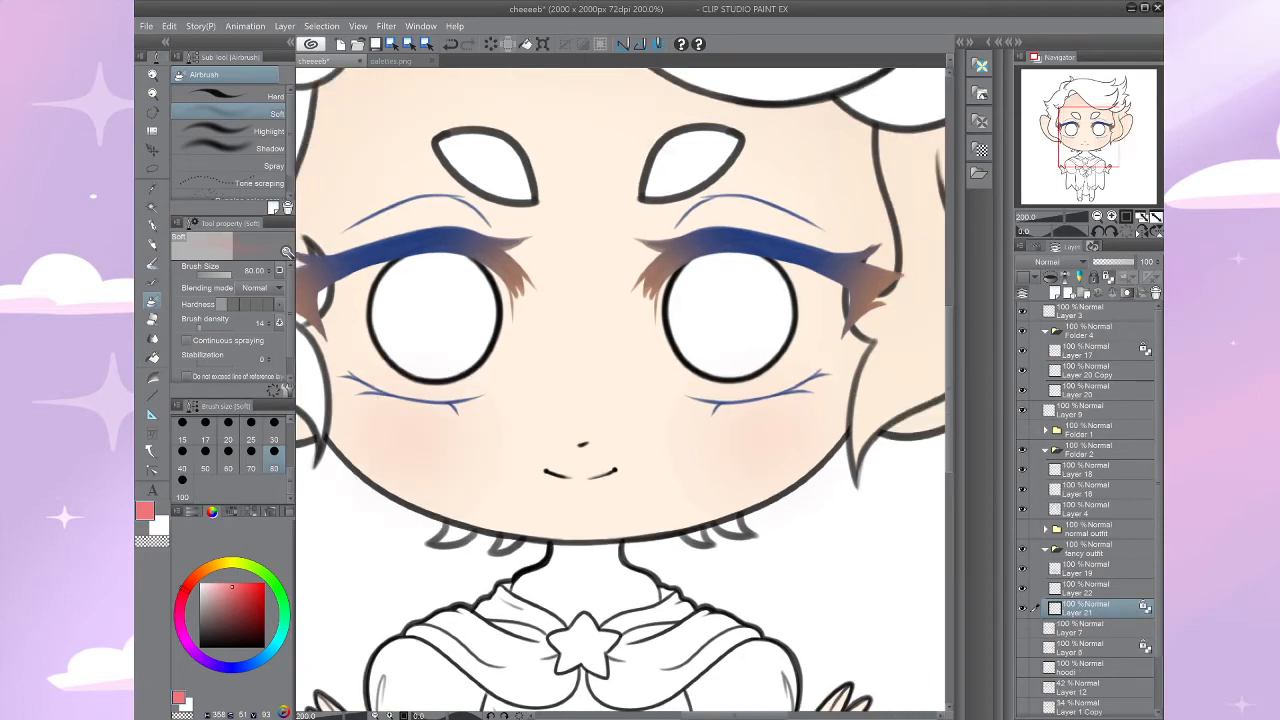
Step: Paint a reddish-brown sample circle beside the character on a new layer, using the Mapping pen at size 40
{"action": "left_click_drag", "start_coordinate": [438, 452], "coordinate": [410, 442]}
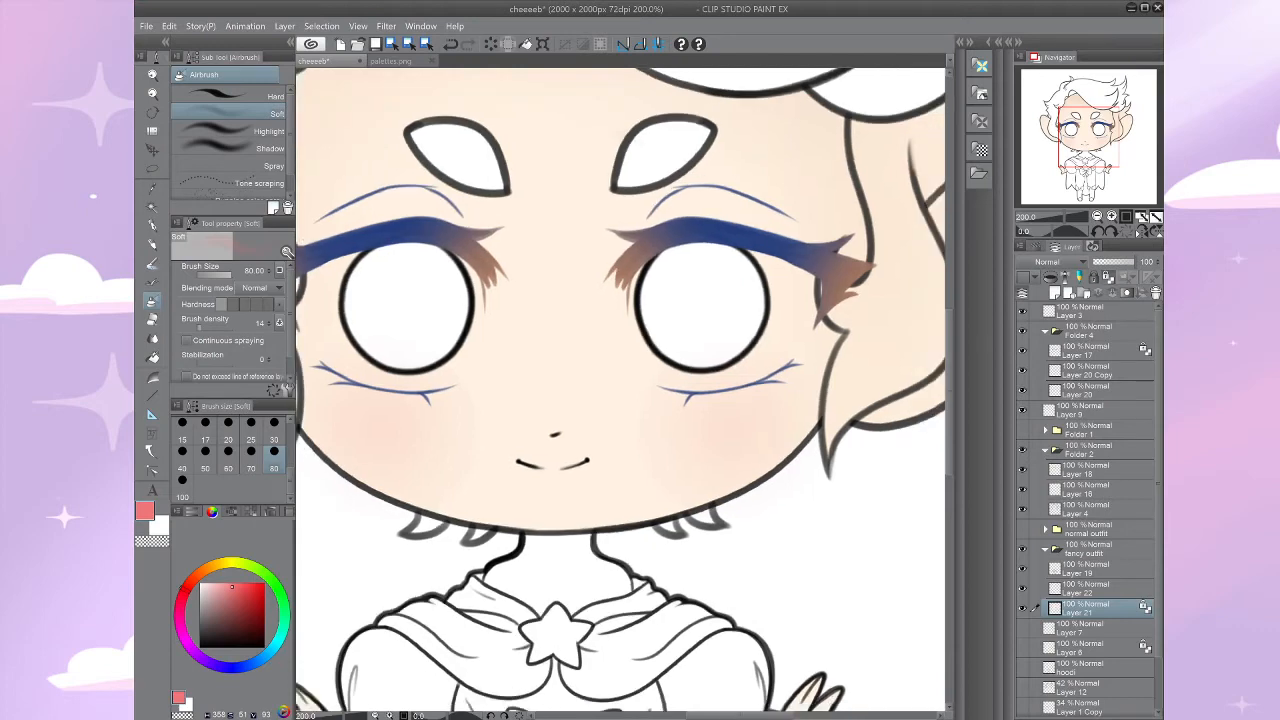
{"action": "left_click_drag", "start_coordinate": [780, 440], "coordinate": [378, 325]}
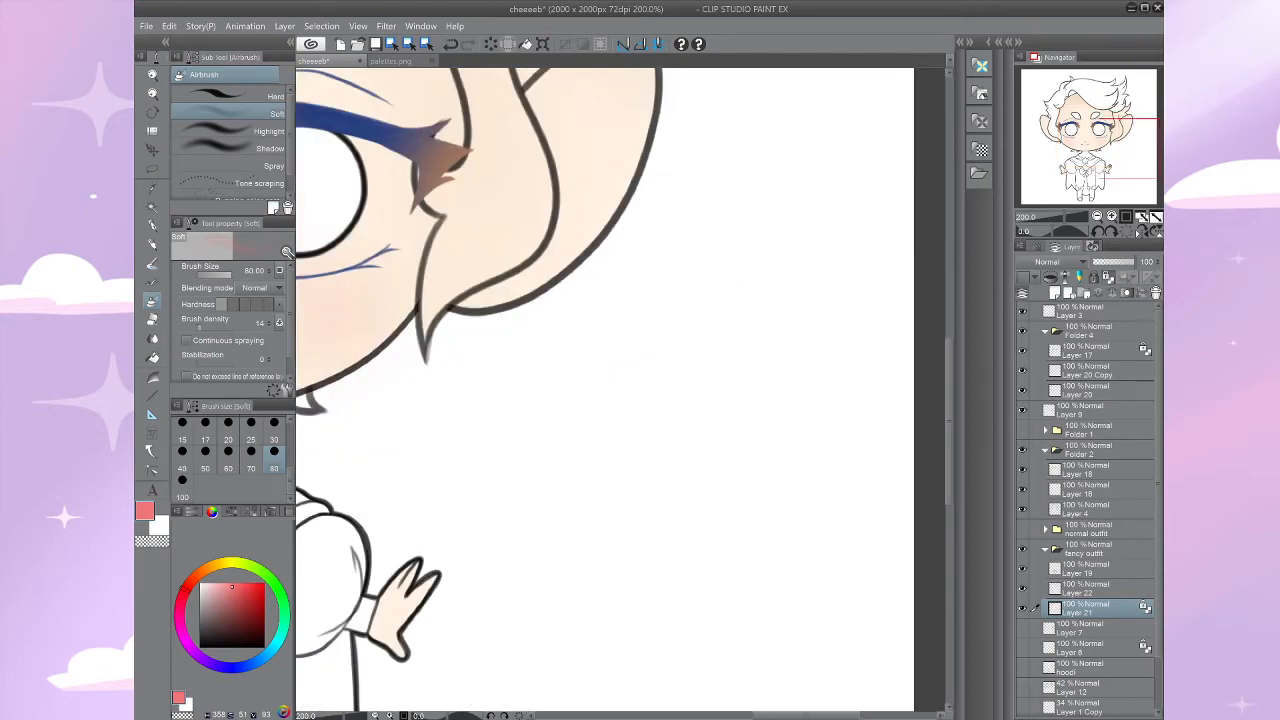
{"action": "key", "text": "p"}
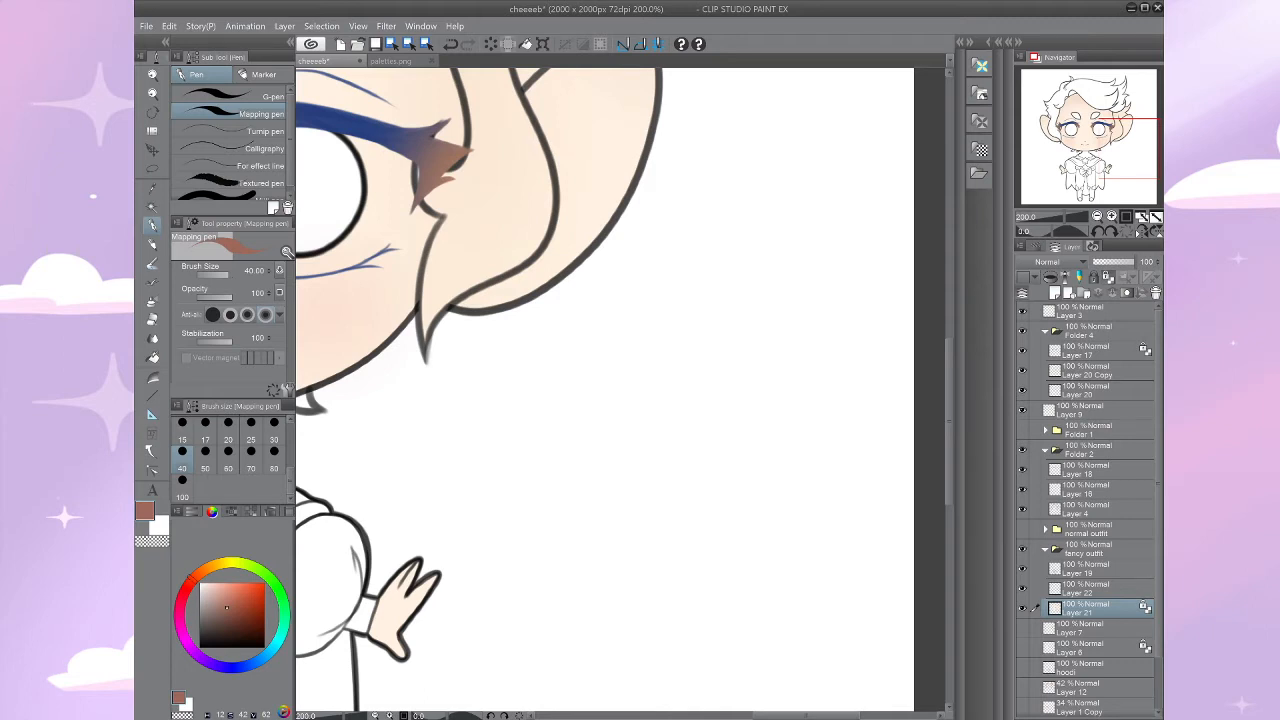
{"action": "key", "text": "ctrl+shift+n"}
{"action": "left_click_drag", "start_coordinate": [686, 444], "coordinate": [659, 451]}
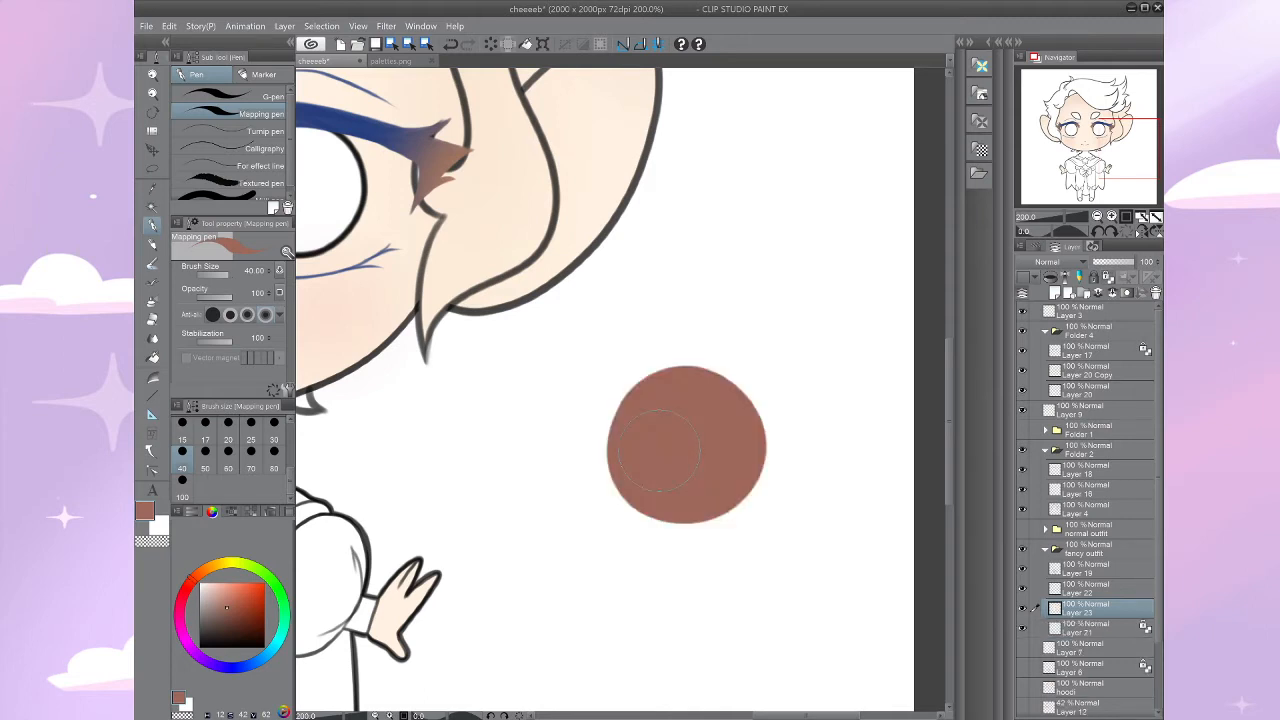
Step: Try a light pink dot on the brown sample circle with the Mapping pen at size 25 and undo it
{"action": "left_click", "coordinate": [186, 591]}
{"action": "left_click", "coordinate": [225, 583]}
{"action": "left_click", "coordinate": [251, 430]}
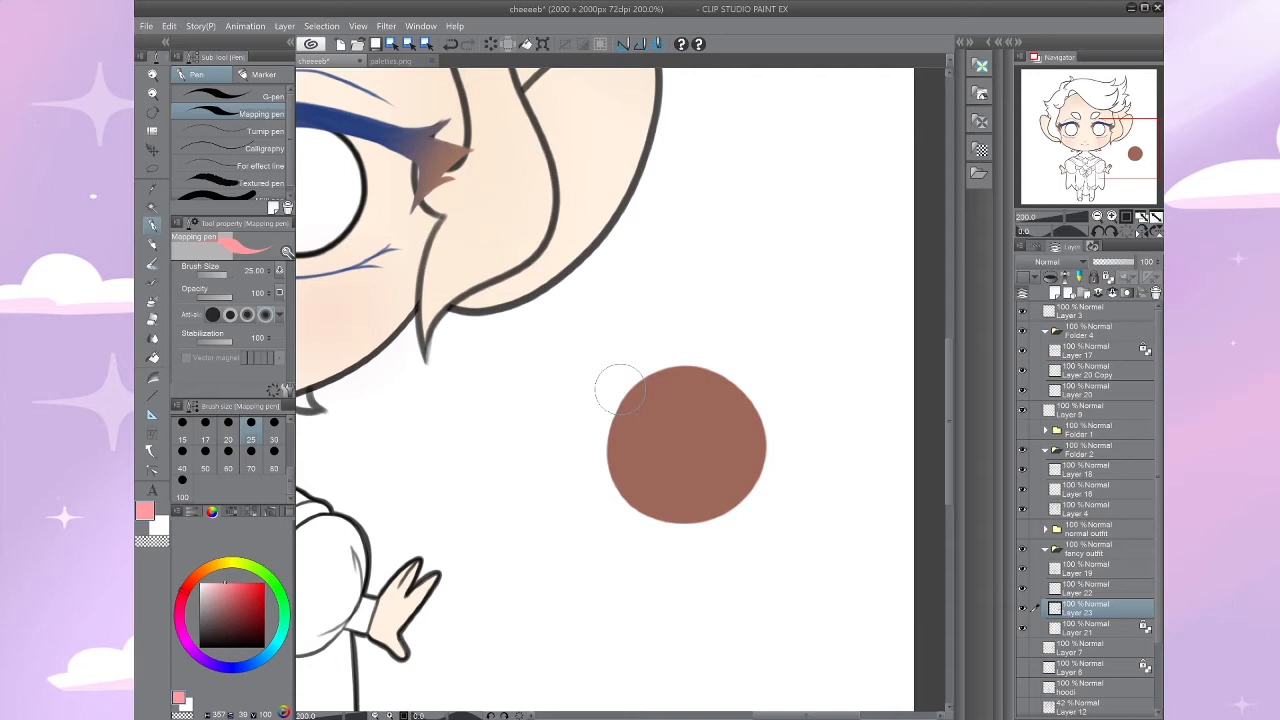
{"action": "left_click", "coordinate": [731, 467]}
{"action": "left_click_drag", "start_coordinate": [731, 467], "coordinate": [675, 443]}
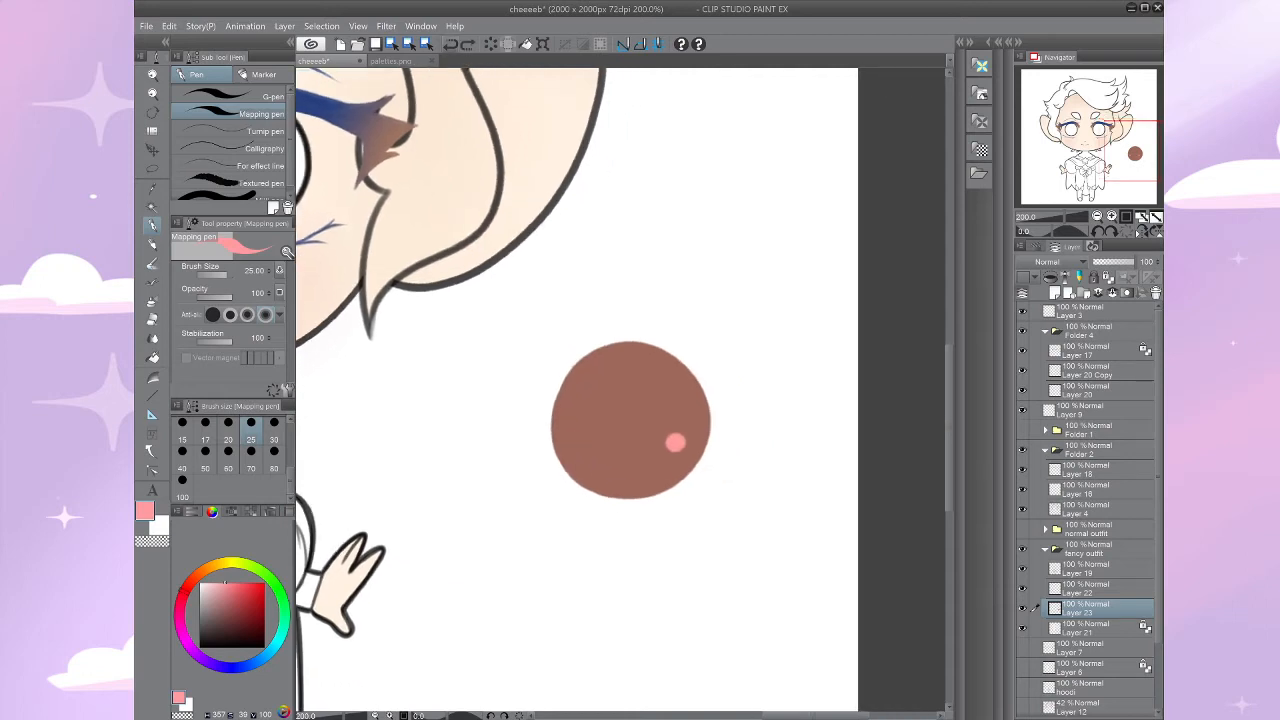
{"action": "key", "text": "ctrl+z"}
Step: Add a Multiply layer over the sample circle and paint two red blush test dots on it
{"action": "key", "text": "ctrl+shift+n"}
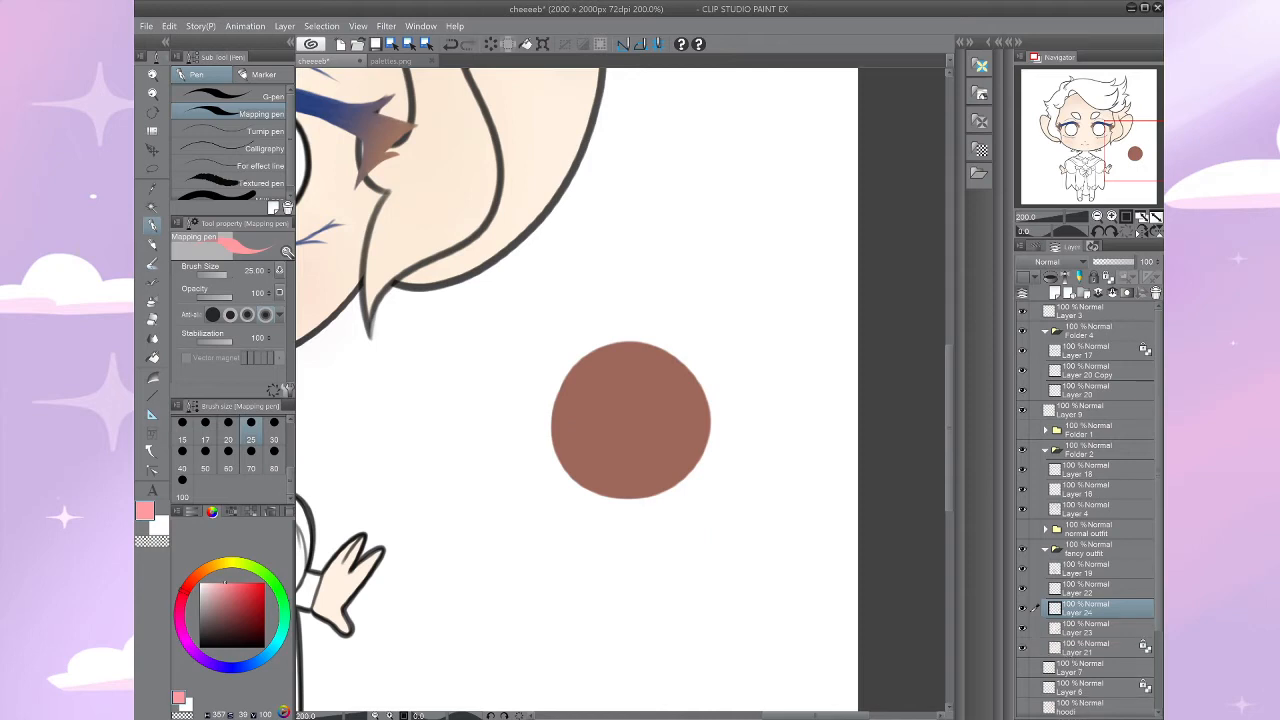
{"action": "left_click_drag", "start_coordinate": [663, 442], "coordinate": [652, 440]}
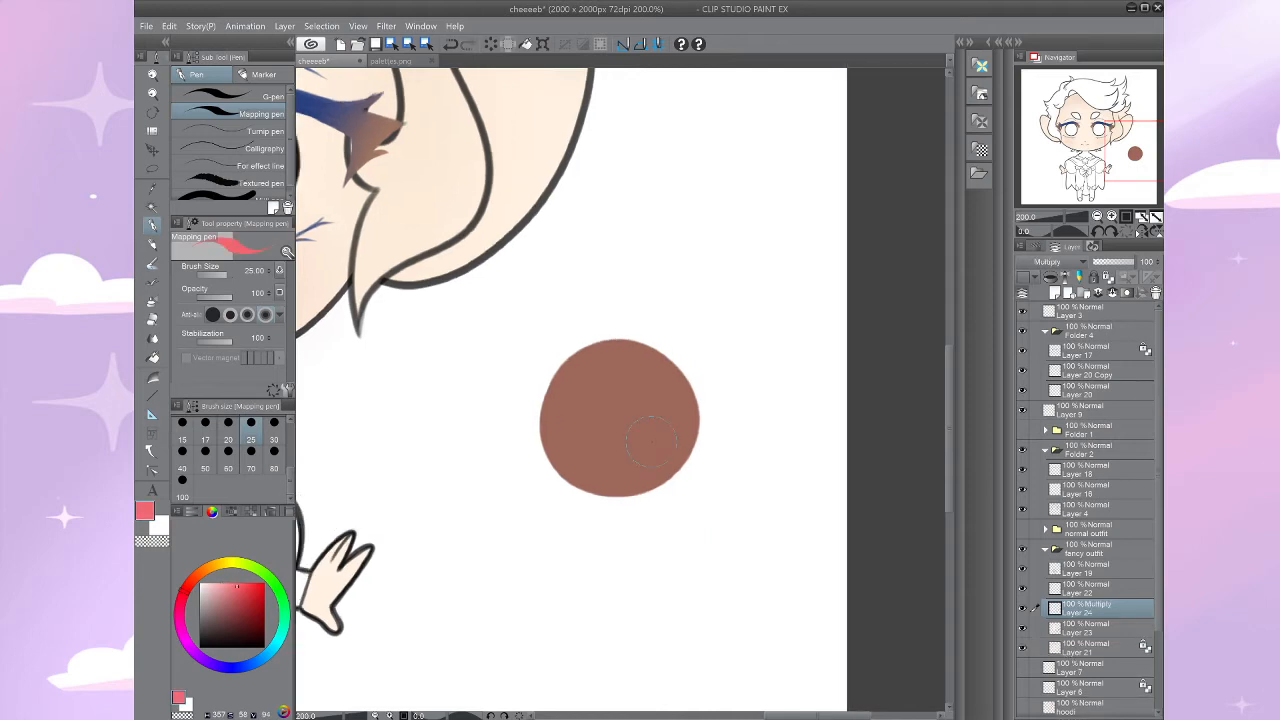
{"action": "key", "text": "ctrl+z"}
{"action": "left_click", "coordinate": [654, 443]}
{"action": "left_click", "coordinate": [563, 440]}
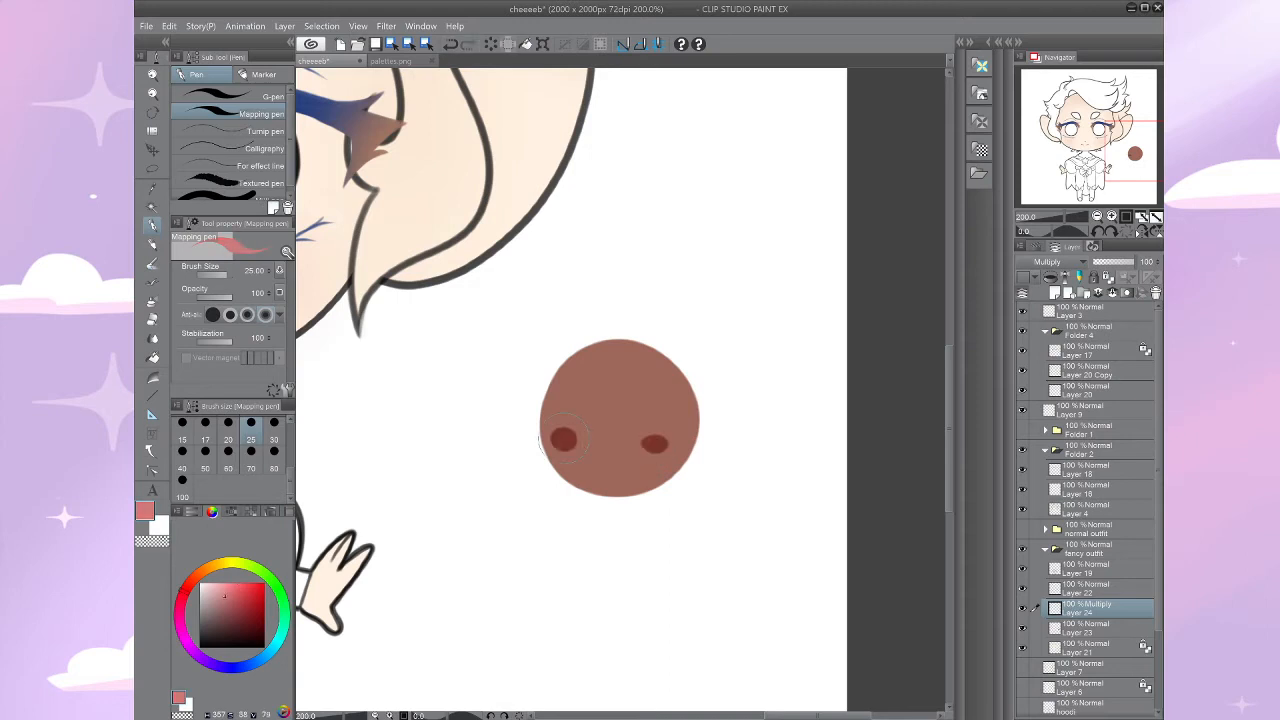
{"action": "left_click_drag", "start_coordinate": [565, 440], "coordinate": [563, 457]}
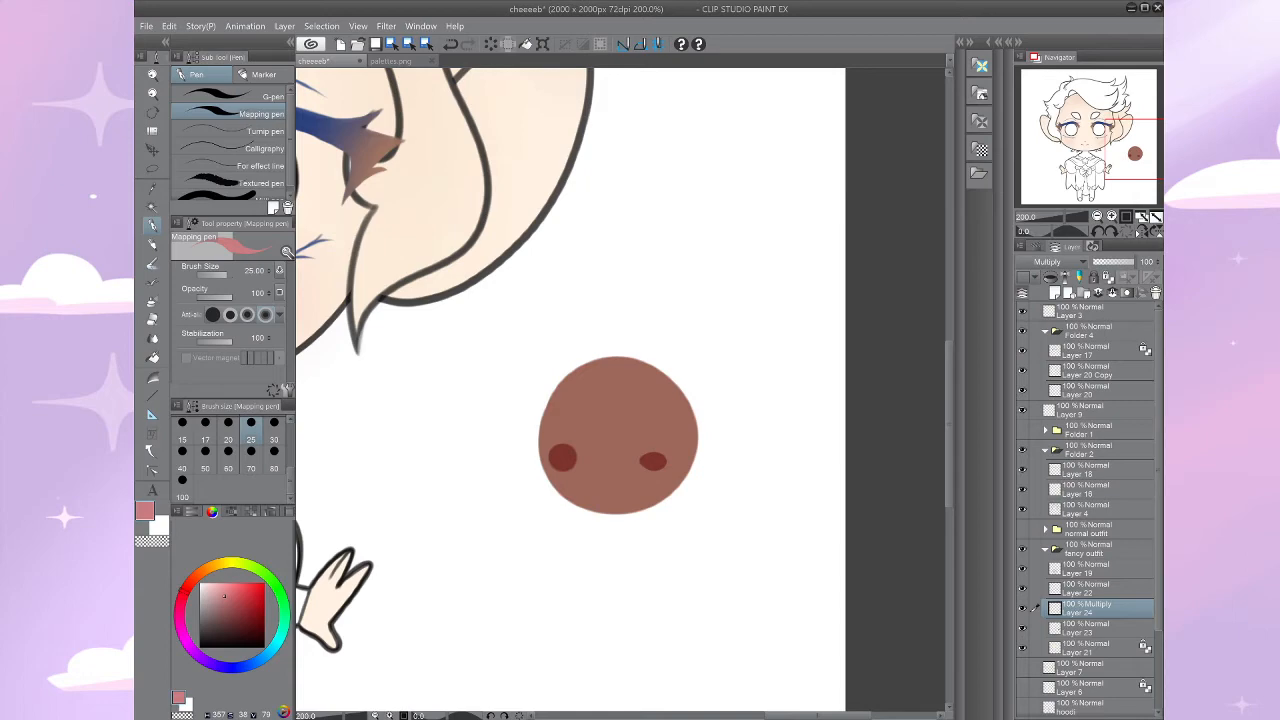
Step: Delete the two test layers holding the blush dots and the brown sample circle
{"action": "left_click", "coordinate": [1156, 293]}
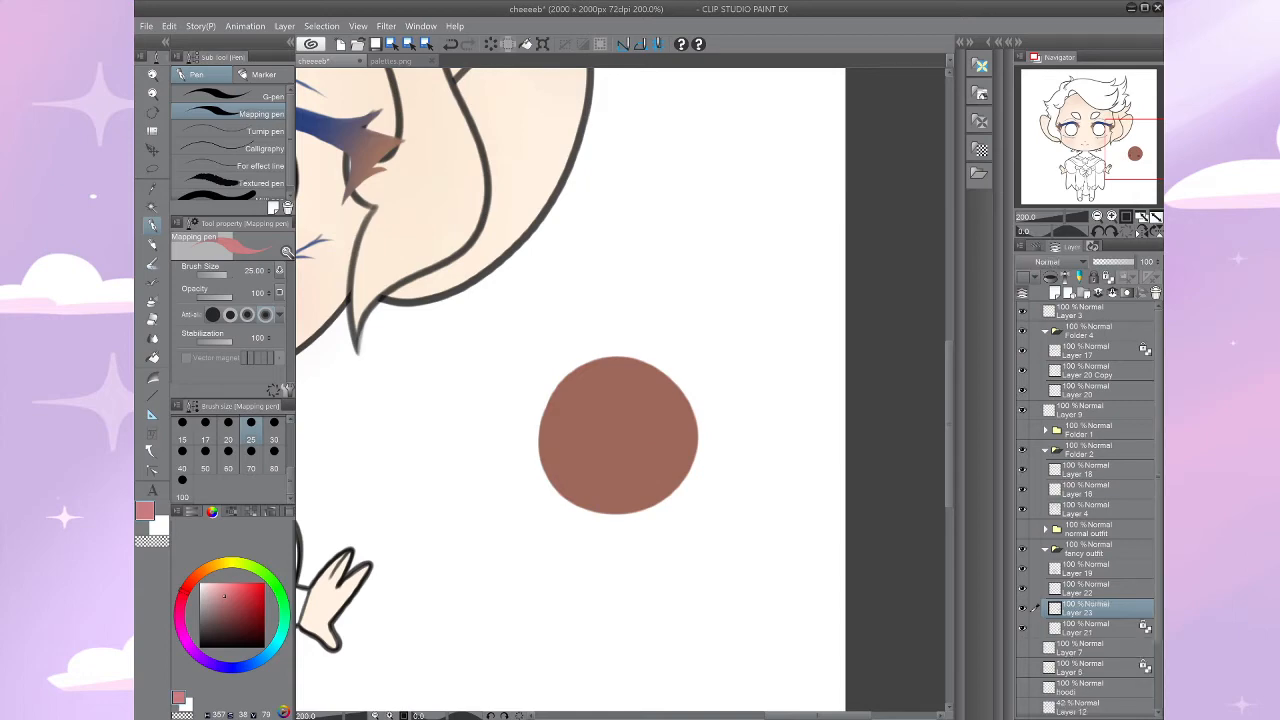
{"action": "left_click", "coordinate": [1156, 293]}
{"action": "key", "text": "ctrl+minus"}
{"action": "key", "text": "ctrl+minus"}
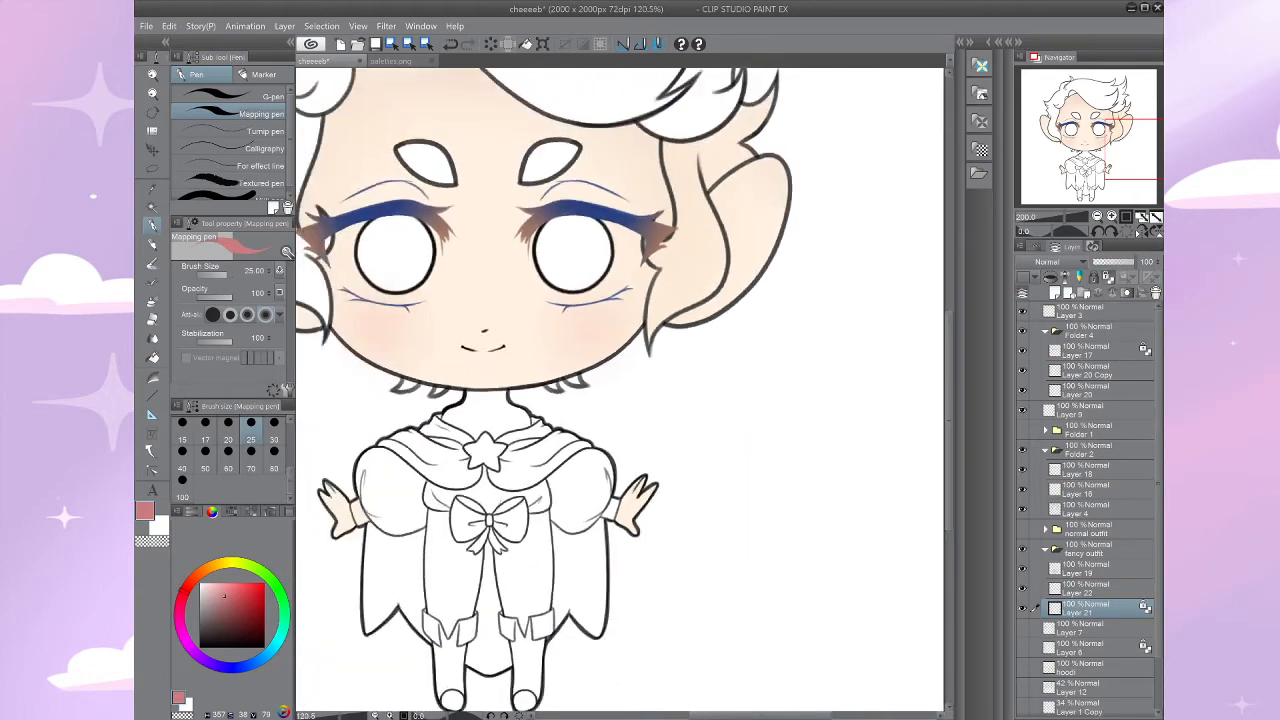
Step: Add a new raster layer above Layer 21, set it to Multiply and lower its opacity to 28%
{"action": "left_click_drag", "start_coordinate": [450, 380], "coordinate": [660, 500]}
{"action": "scroll", "coordinate": [730, 540], "scroll_direction": "up", "scroll_amount": 1}
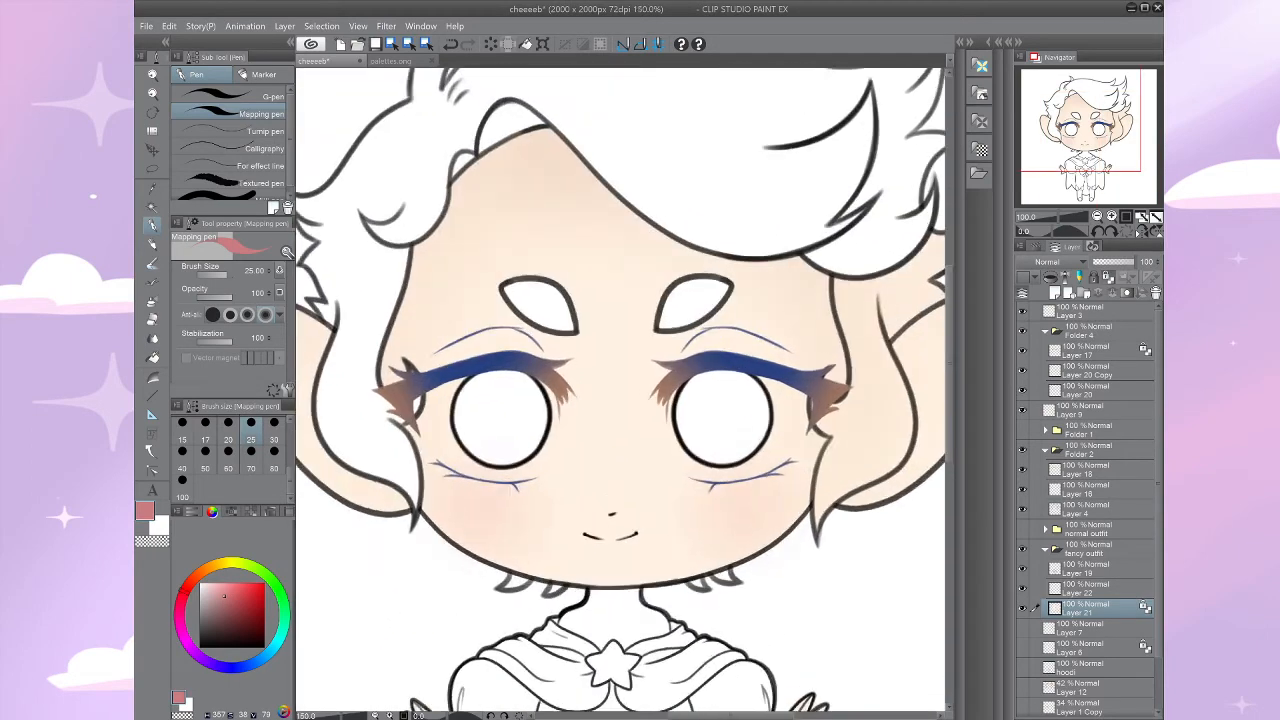
{"action": "left_click_drag", "start_coordinate": [730, 540], "coordinate": [772, 477]}
{"action": "scroll", "coordinate": [735, 535], "scroll_direction": "up", "scroll_amount": 1}
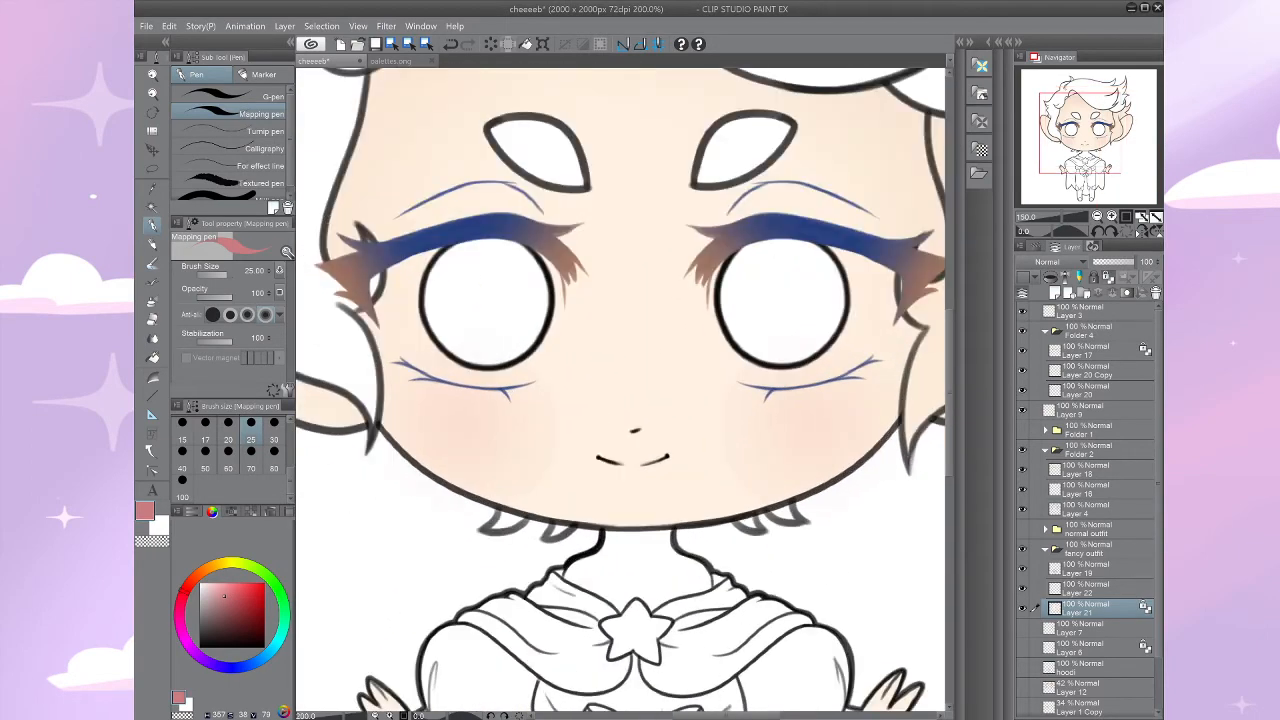
{"action": "left_click_drag", "start_coordinate": [660, 380], "coordinate": [609, 505]}
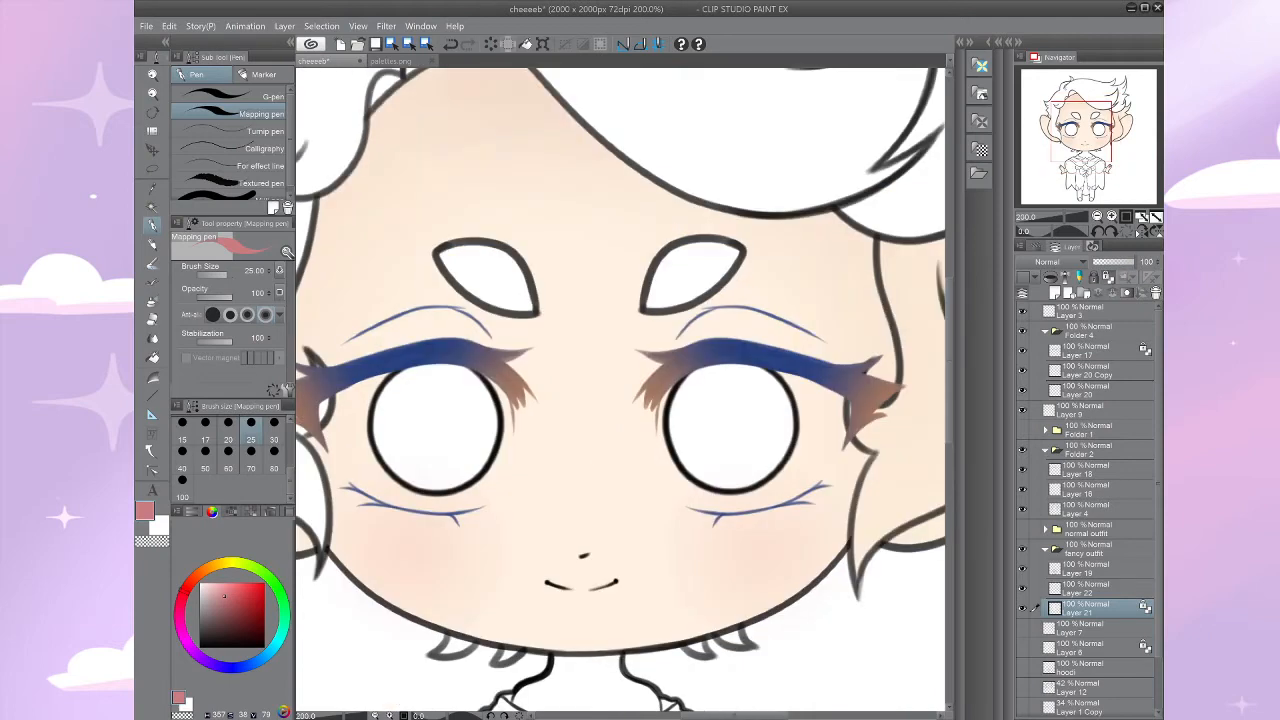
{"action": "left_click", "coordinate": [1054, 293]}
{"action": "left_click", "coordinate": [1060, 262]}
{"action": "left_click", "coordinate": [1060, 300]}
{"action": "left_click", "coordinate": [1104, 262]}
{"action": "left_click_drag", "start_coordinate": [640, 330], "coordinate": [642, 463]}
{"action": "key", "text": "b"}
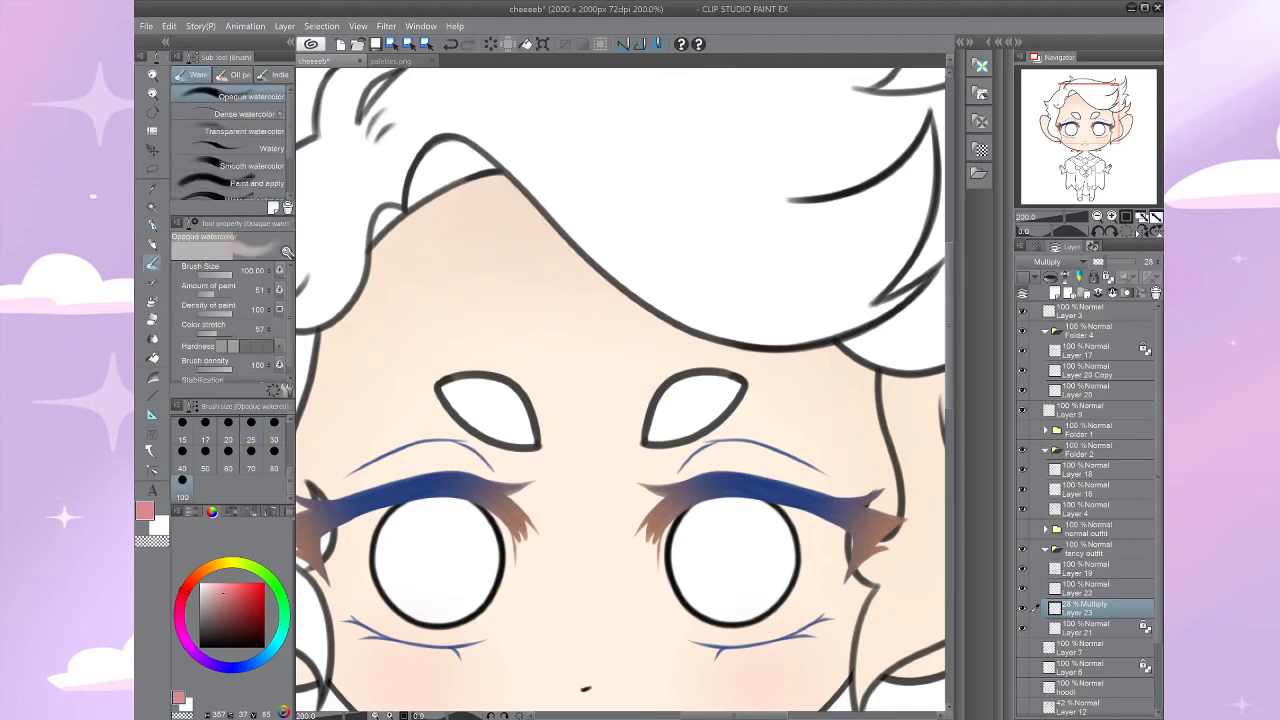
{"action": "key", "text": "p"}
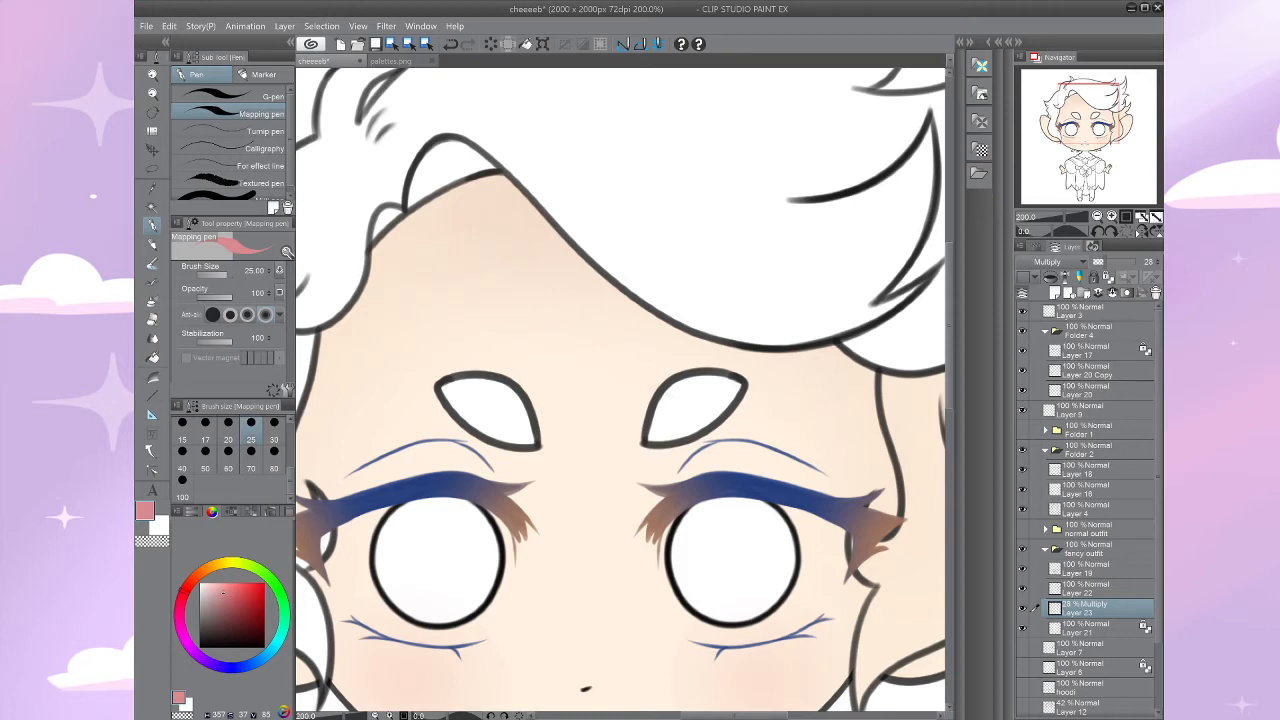
{"action": "key", "text": "ctrl+minus"}
{"action": "left_click_drag", "start_coordinate": [640, 400], "coordinate": [593, 628]}
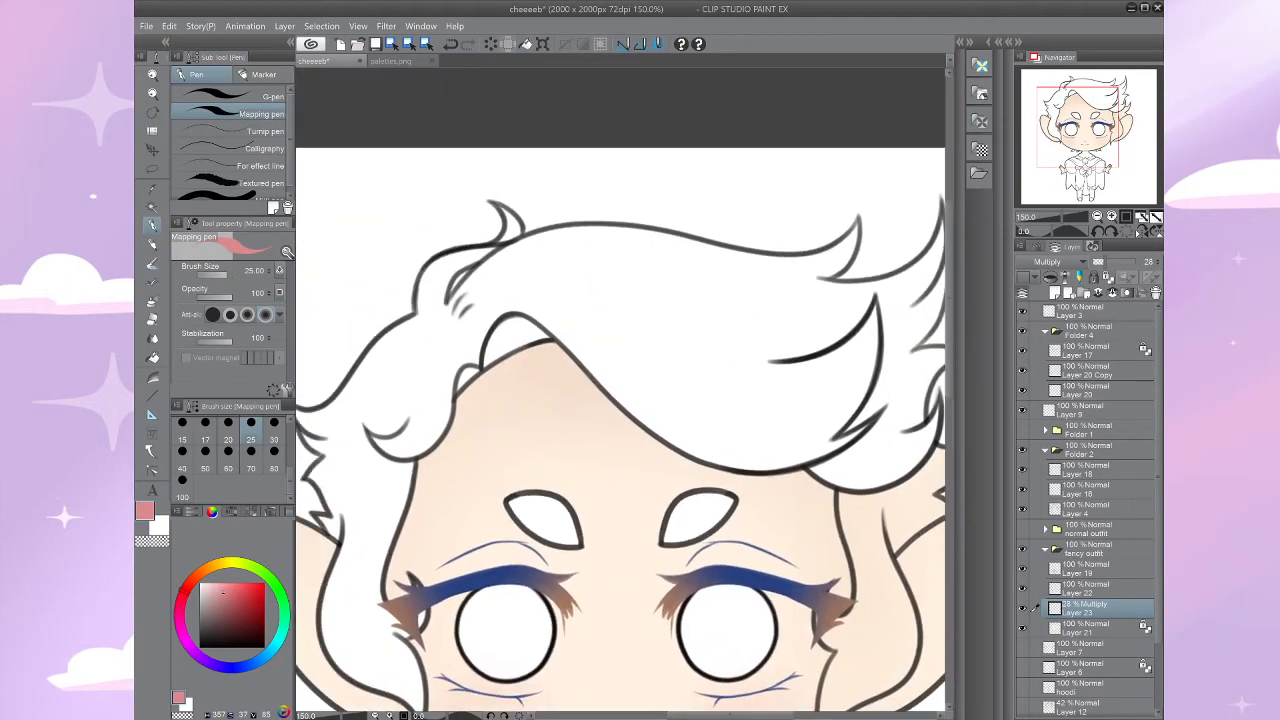
{"action": "scroll", "coordinate": [620, 416], "scroll_direction": "up", "scroll_amount": 3}
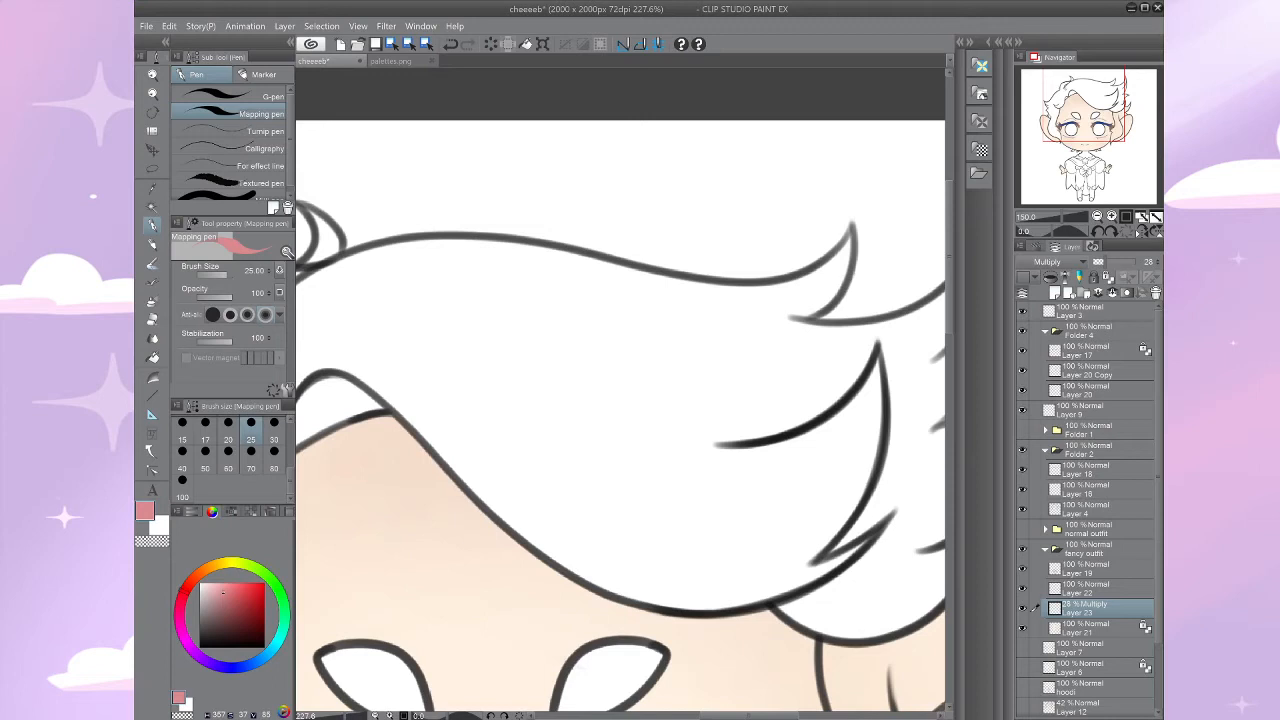
{"action": "scroll", "coordinate": [620, 390], "scroll_direction": "down", "scroll_amount": 1}
{"action": "left_click_drag", "start_coordinate": [520, 600], "coordinate": [724, 188]}
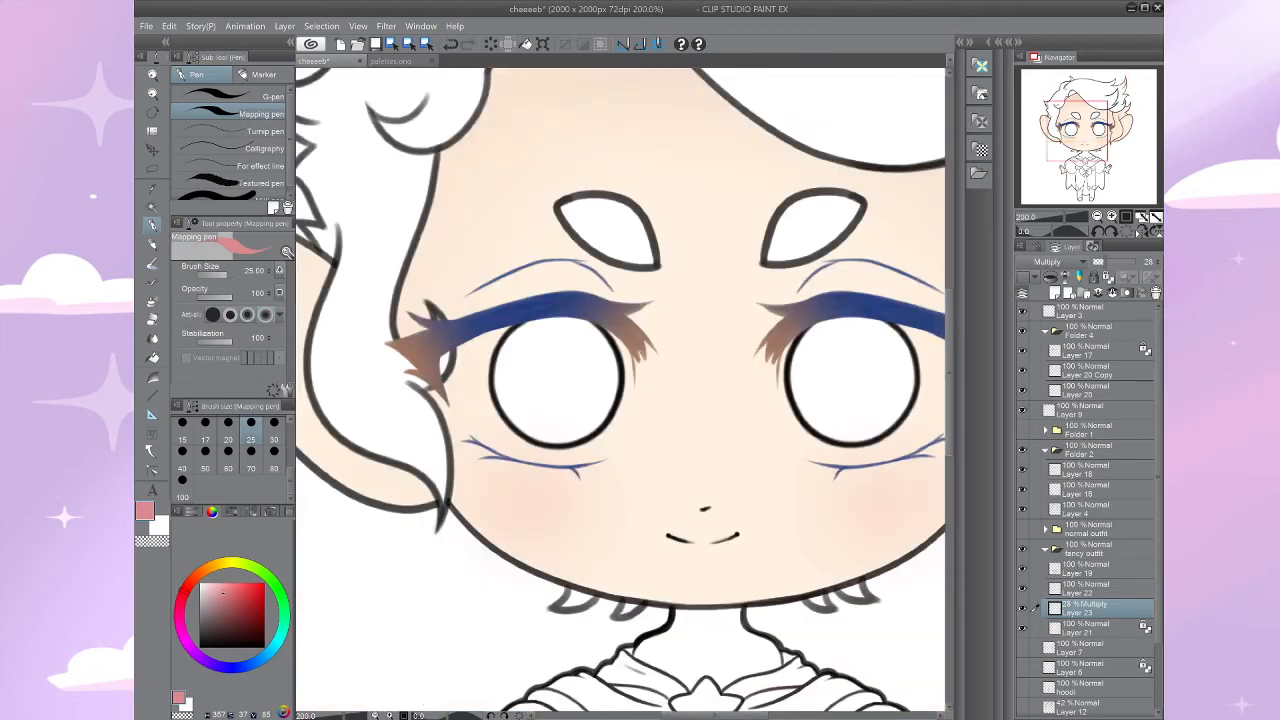
{"action": "left_click_drag", "start_coordinate": [620, 390], "coordinate": [602, 374]}
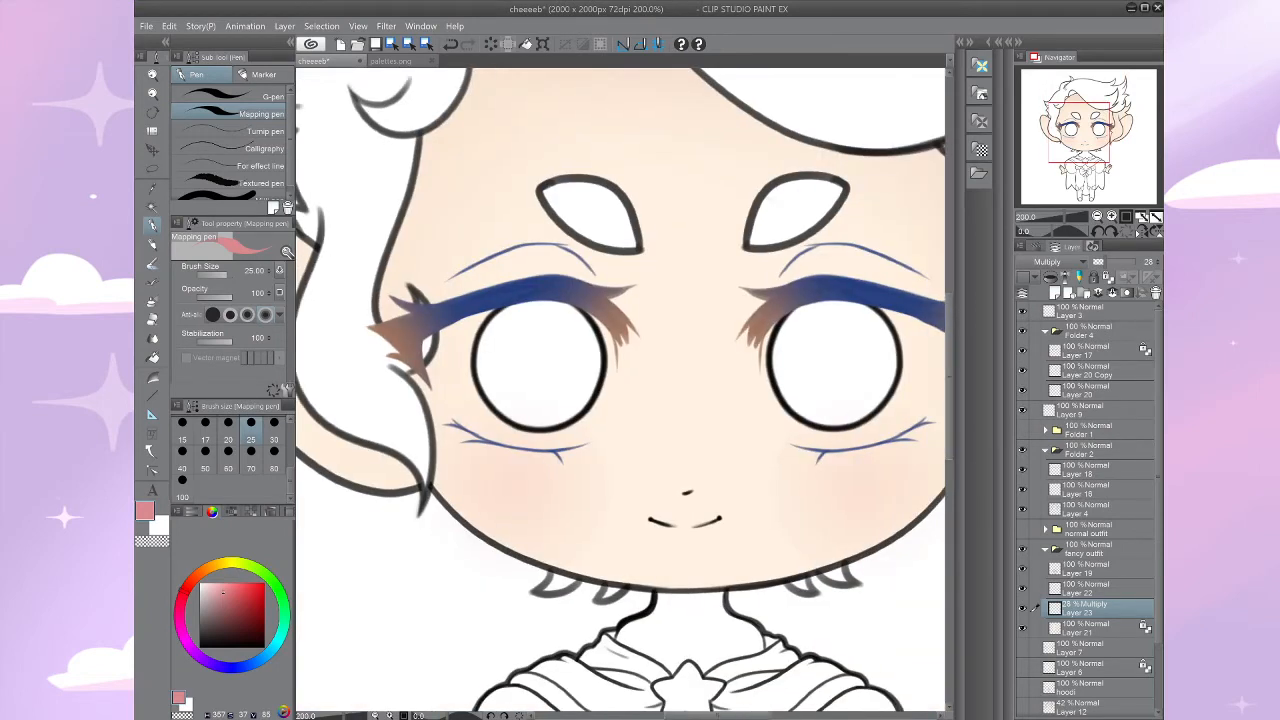
{"action": "left_click_drag", "start_coordinate": [712, 358], "coordinate": [528, 427]}
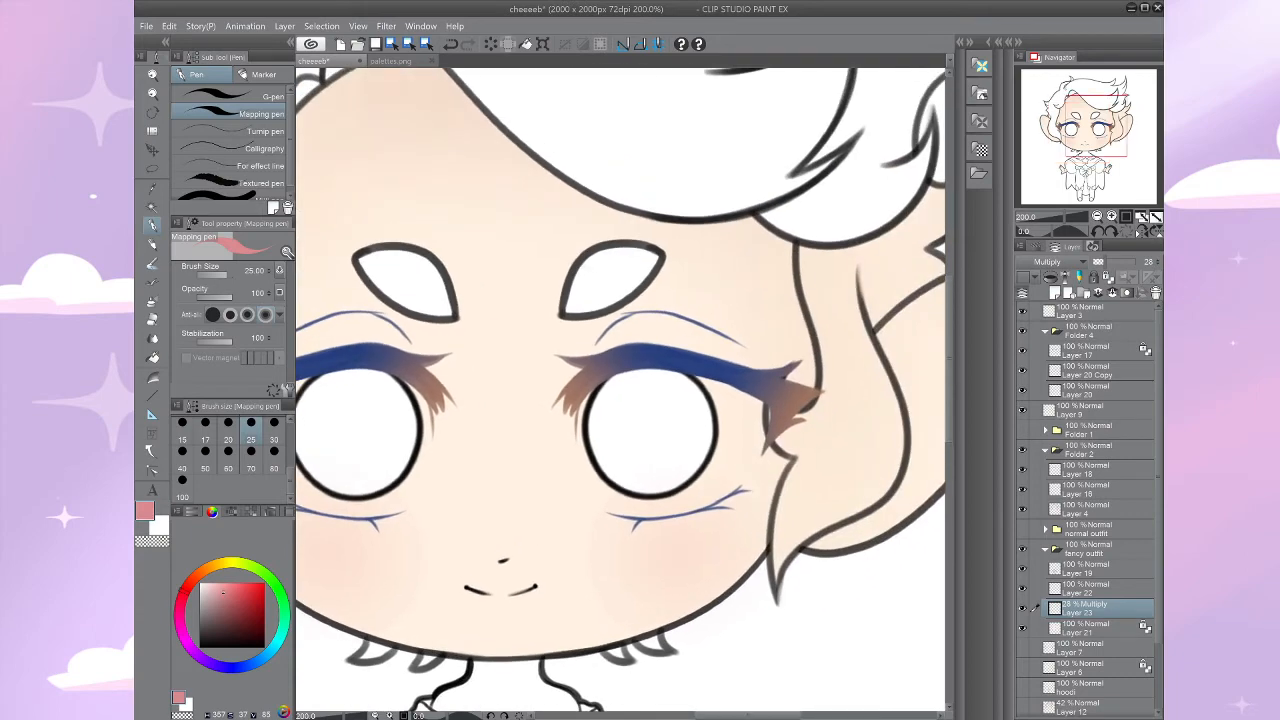
Step: Switch to the Opaque watercolor brush and set its size to 20 for shading the forehead
{"action": "key", "text": "b"}
{"action": "key", "text": "b"}
{"action": "left_click_drag", "start_coordinate": [581, 310], "coordinate": [621, 389]}
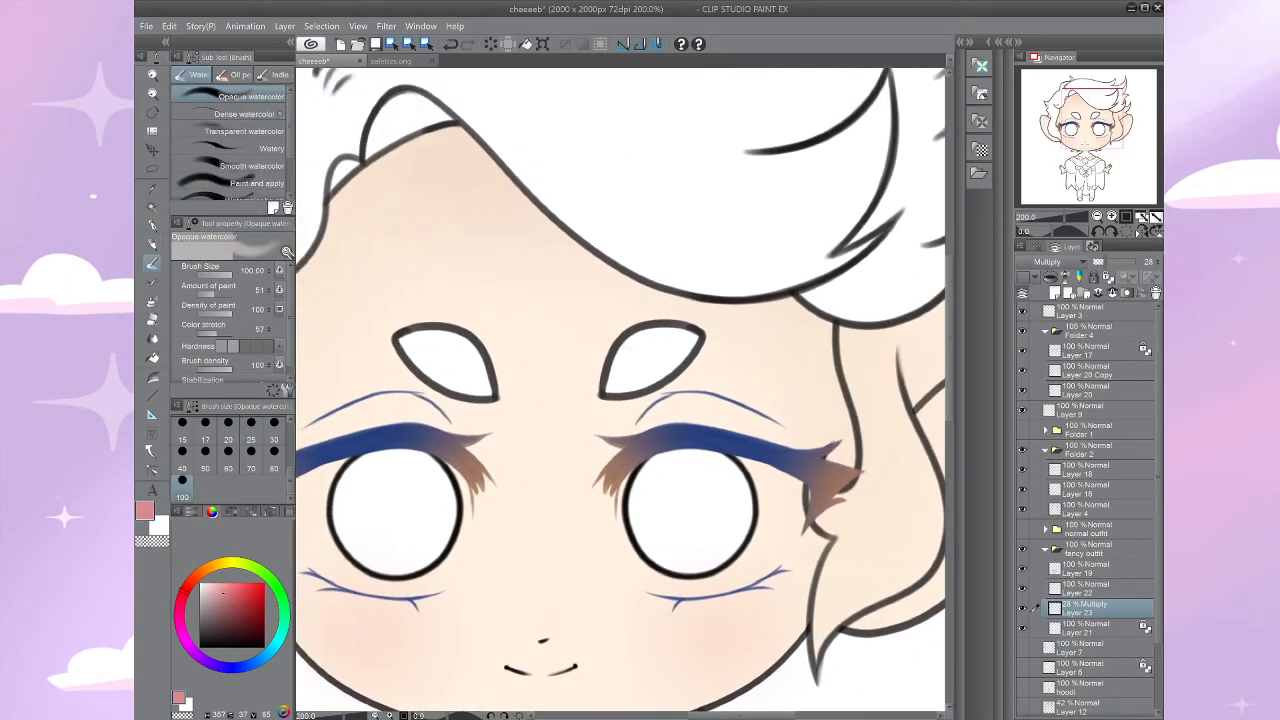
{"action": "left_click", "coordinate": [228, 430]}
Step: Try pink shadow strokes along the forehead below the fringe on the Multiply layer, undoing each one
{"action": "mouse_move", "coordinate": [385, 130]}
{"action": "left_mouse_down"}
{"action": "mouse_move", "coordinate": [427, 132]}
{"action": "mouse_move", "coordinate": [642, 323]}
{"action": "mouse_move", "coordinate": [776, 282]}
{"action": "left_mouse_up"}
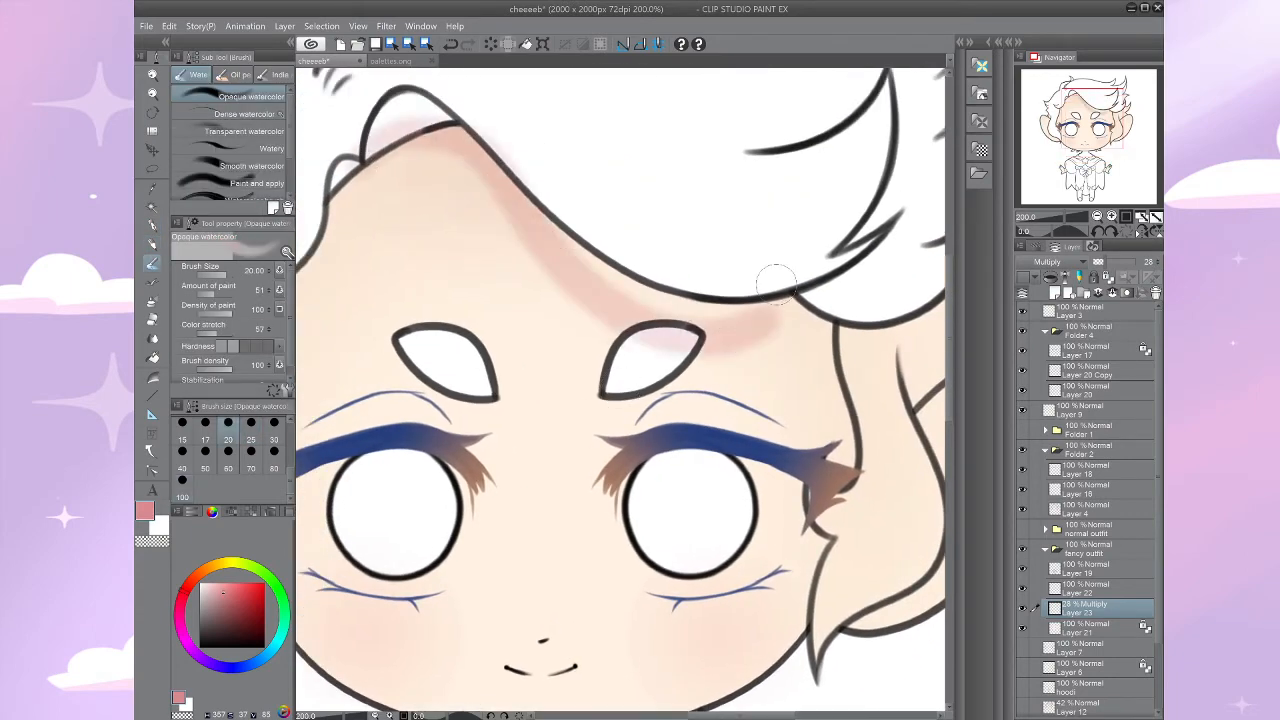
{"action": "key", "text": "ctrl+z"}
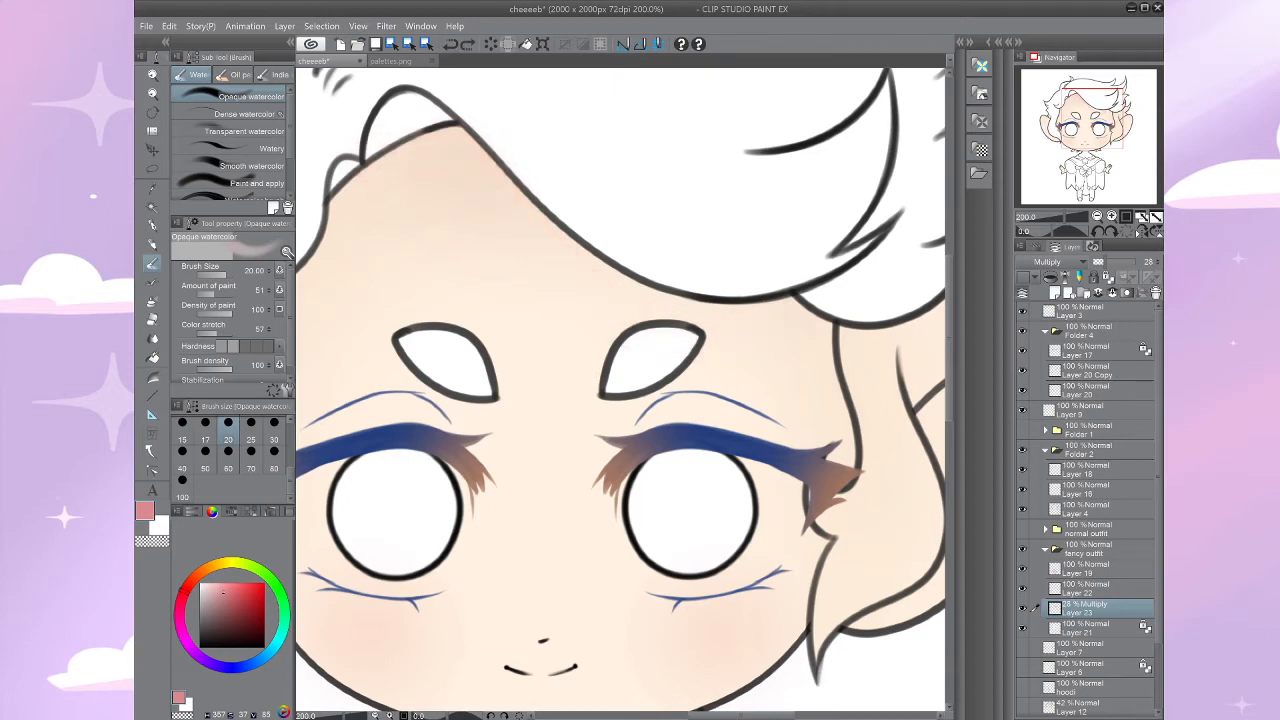
{"action": "mouse_move", "coordinate": [375, 148]}
{"action": "left_mouse_down"}
{"action": "mouse_move", "coordinate": [468, 155]}
{"action": "mouse_move", "coordinate": [606, 302]}
{"action": "mouse_move", "coordinate": [790, 308]}
{"action": "left_mouse_up"}
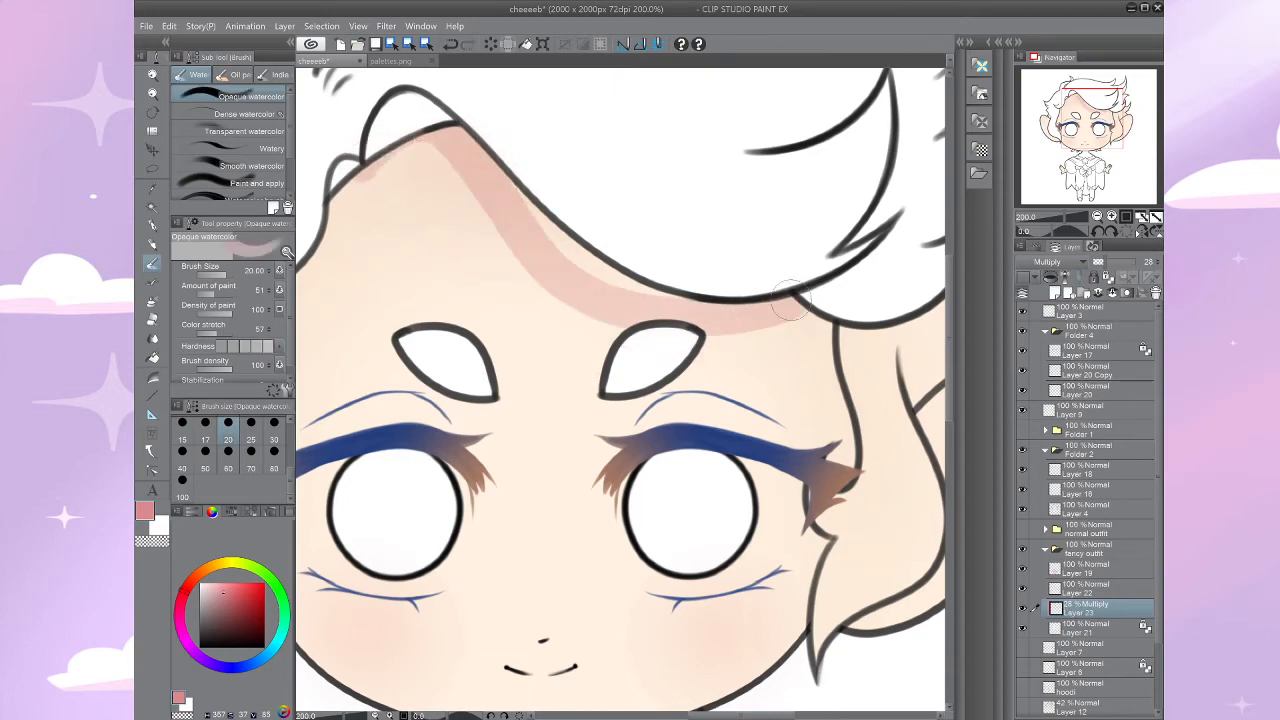
{"action": "key", "text": "ctrl+z"}
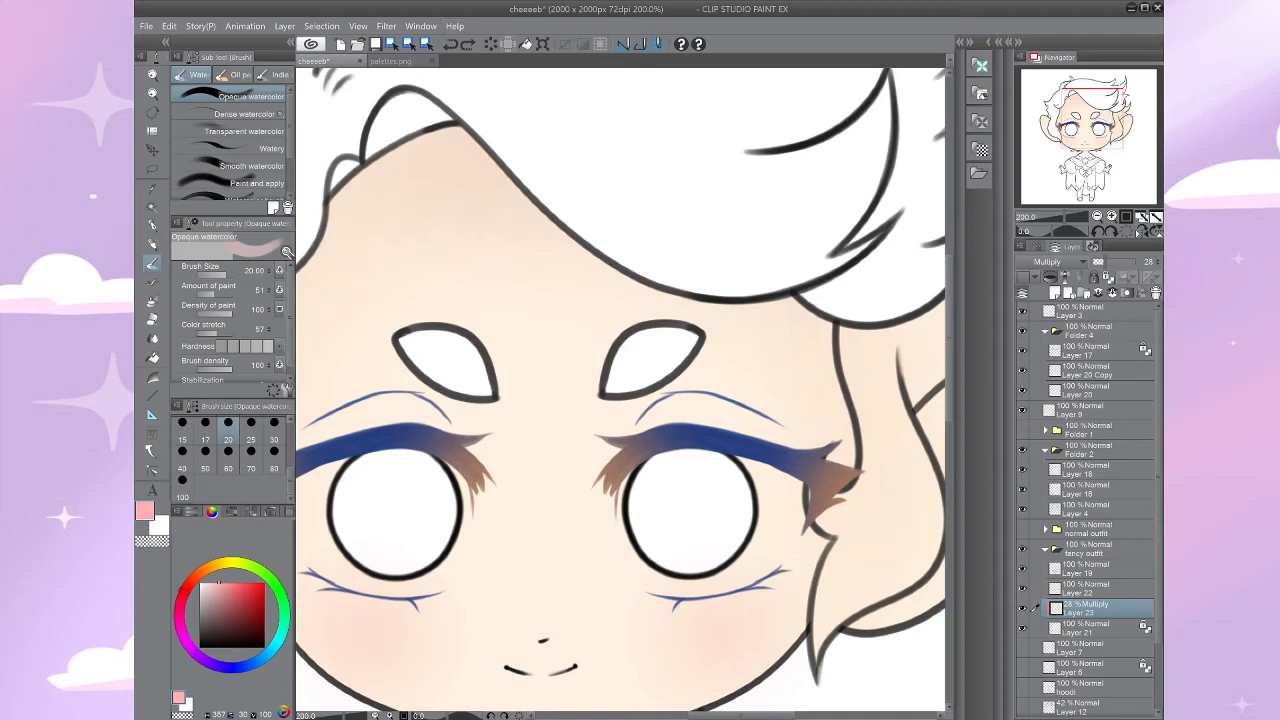
{"action": "scroll", "coordinate": [233, 330], "scroll_direction": "down", "scroll_amount": 1}
{"action": "mouse_move", "coordinate": [368, 150]}
{"action": "left_mouse_down"}
{"action": "mouse_move", "coordinate": [570, 290]}
{"action": "mouse_move", "coordinate": [800, 308]}
{"action": "left_mouse_up"}
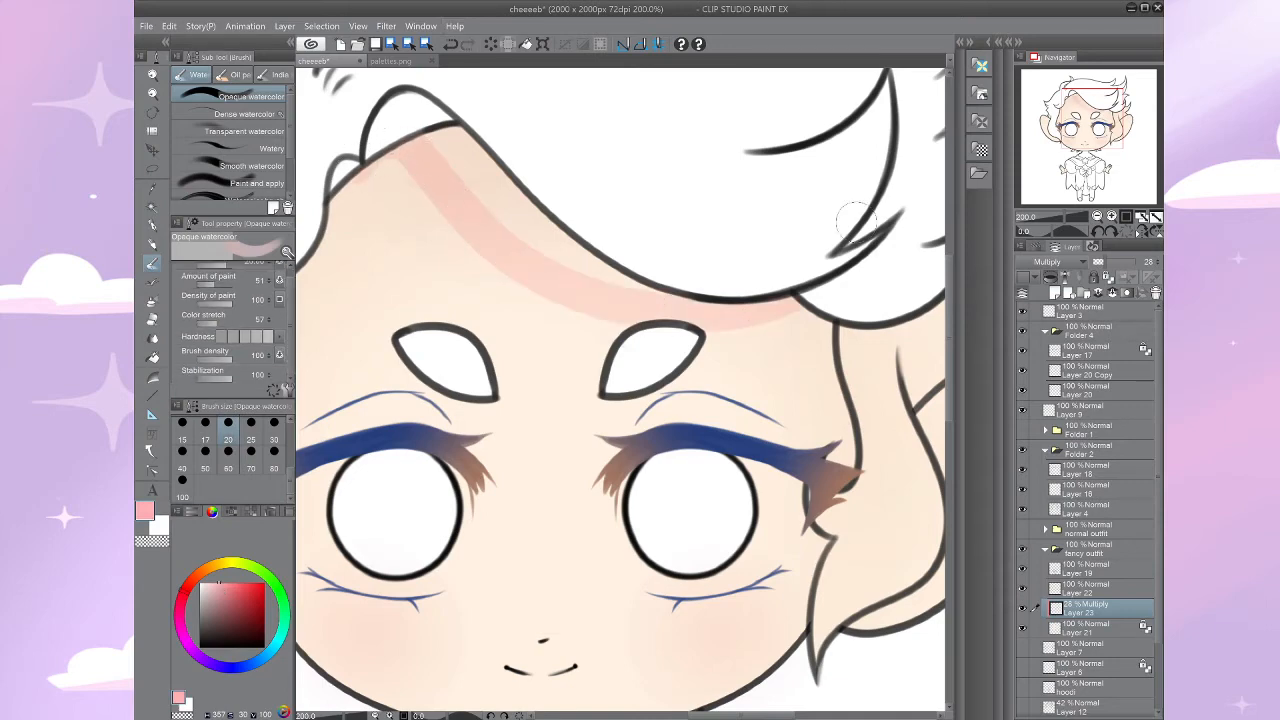
{"action": "key", "text": "ctrl+z"}
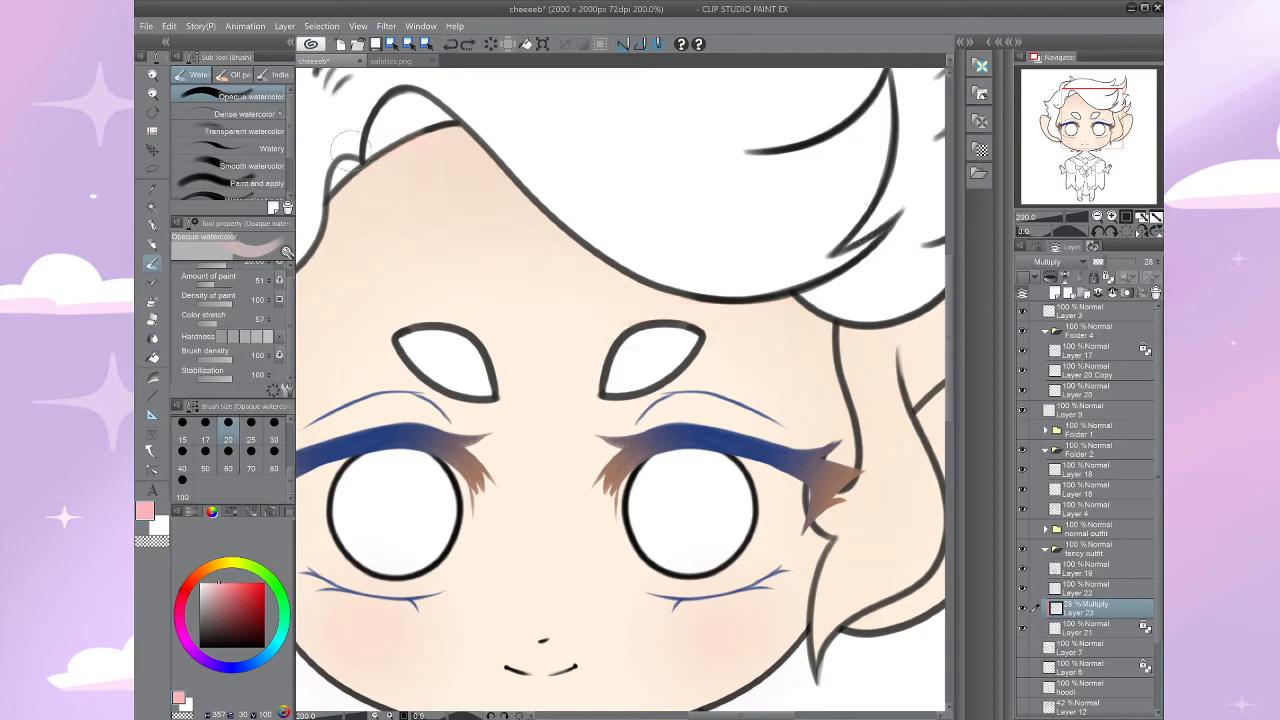
Step: Paint a light pink shadow band across the forehead, following the underside of the fringe, on the Multiply layer
{"action": "mouse_move", "coordinate": [402, 140]}
{"action": "left_mouse_down"}
{"action": "mouse_move", "coordinate": [440, 180]}
{"action": "mouse_move", "coordinate": [715, 347]}
{"action": "mouse_move", "coordinate": [840, 318]}
{"action": "left_mouse_up"}
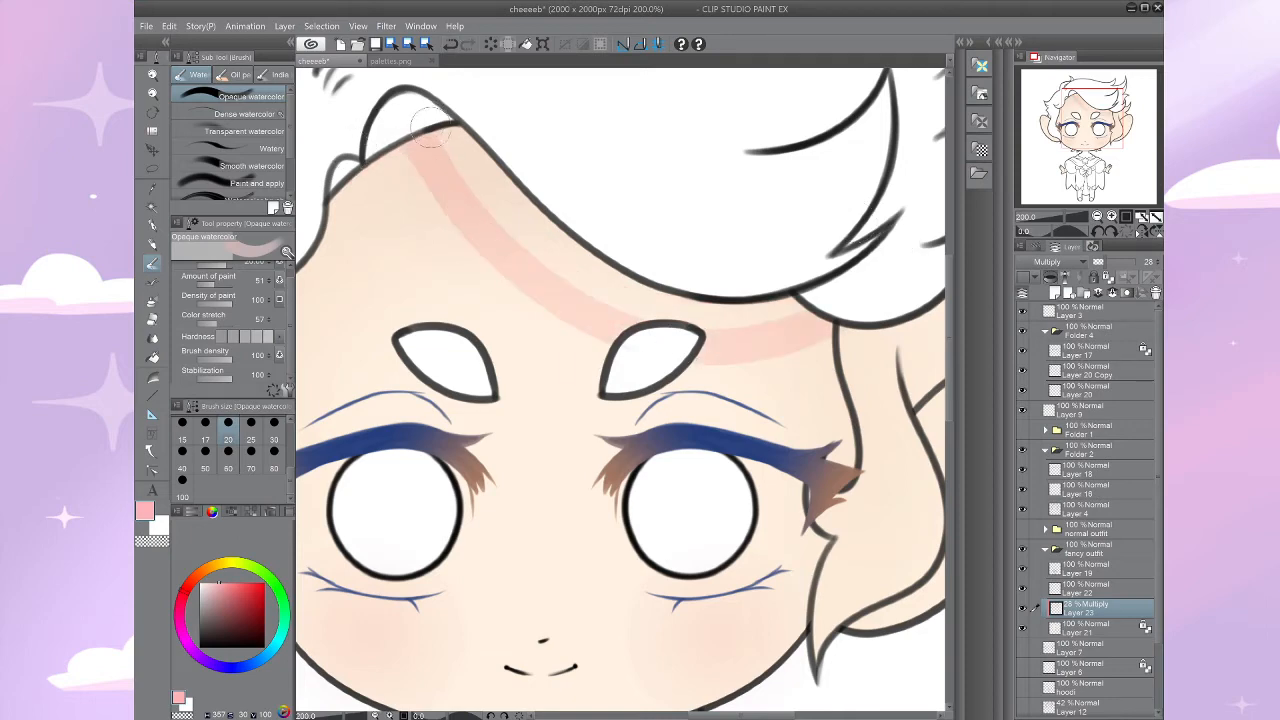
{"action": "mouse_move", "coordinate": [430, 126]}
{"action": "left_mouse_down"}
{"action": "mouse_move", "coordinate": [529, 238]}
{"action": "mouse_move", "coordinate": [662, 320]}
{"action": "mouse_move", "coordinate": [772, 325]}
{"action": "mouse_move", "coordinate": [810, 310]}
{"action": "mouse_move", "coordinate": [700, 306]}
{"action": "mouse_move", "coordinate": [597, 265]}
{"action": "mouse_move", "coordinate": [460, 120]}
{"action": "left_mouse_up"}
{"action": "mouse_move", "coordinate": [620, 390]}
{"action": "left_mouse_down"}
{"action": "mouse_move", "coordinate": [553, 349]}
{"action": "mouse_move", "coordinate": [729, 459]}
{"action": "left_mouse_up"}
{"action": "scroll", "coordinate": [658, 410], "scroll_direction": "down", "scroll_amount": 1}
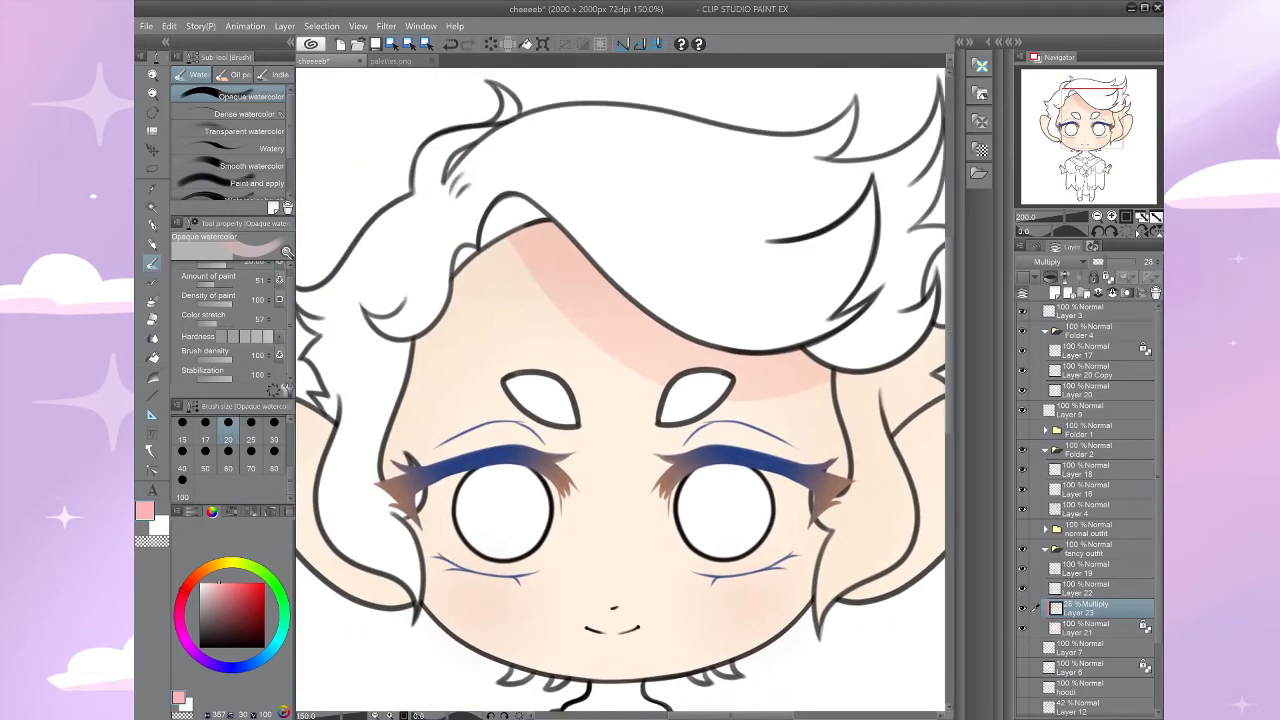
{"action": "scroll", "coordinate": [729, 459], "scroll_direction": "up", "scroll_amount": 1}
{"action": "key", "text": "ctrl+t"}
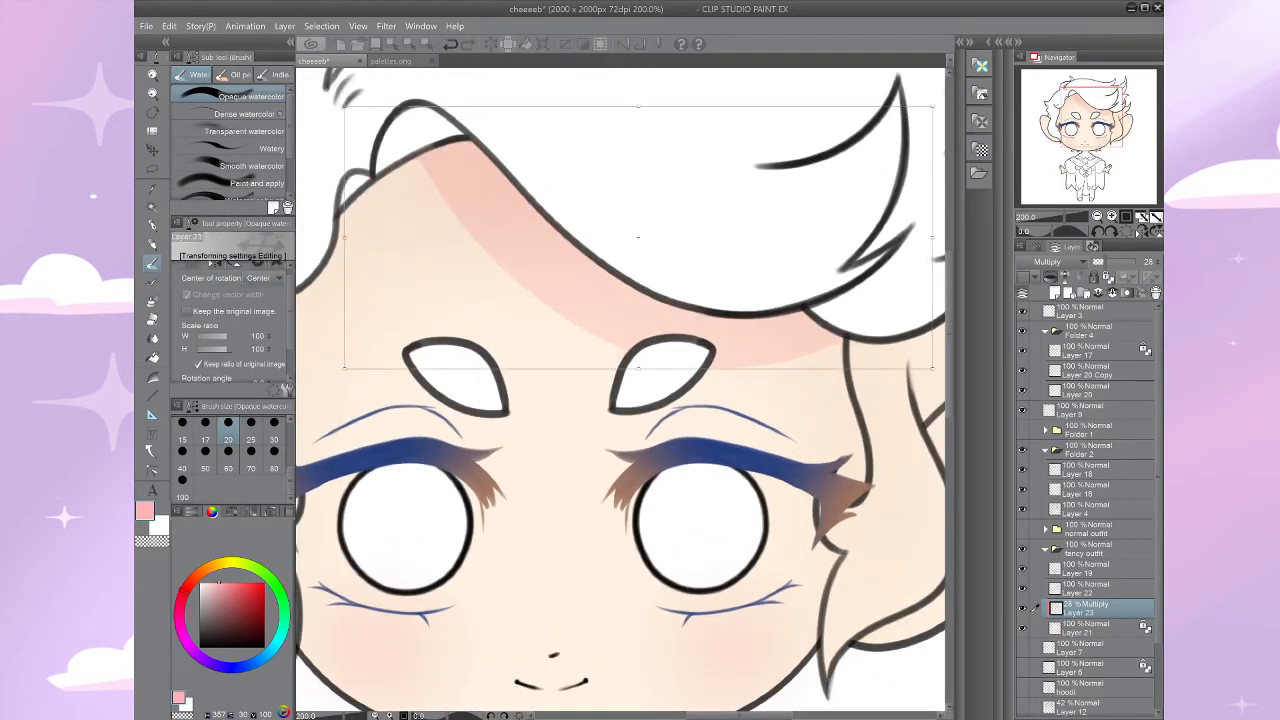
{"action": "key", "text": "Return"}
Step: Add a new raster layer and doodle a pink smiling face beside the character with the Mapping pen at size 25
{"action": "left_click_drag", "start_coordinate": [729, 459], "coordinate": [249, 354]}
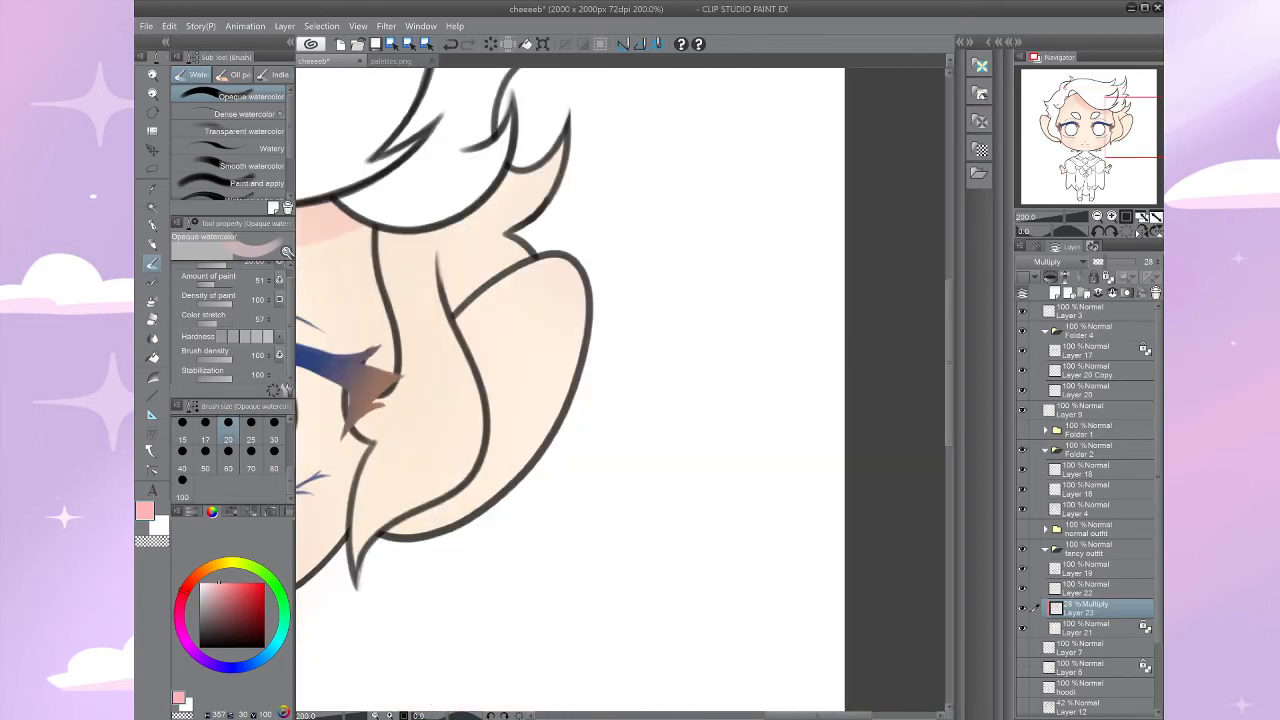
{"action": "key", "text": "p"}
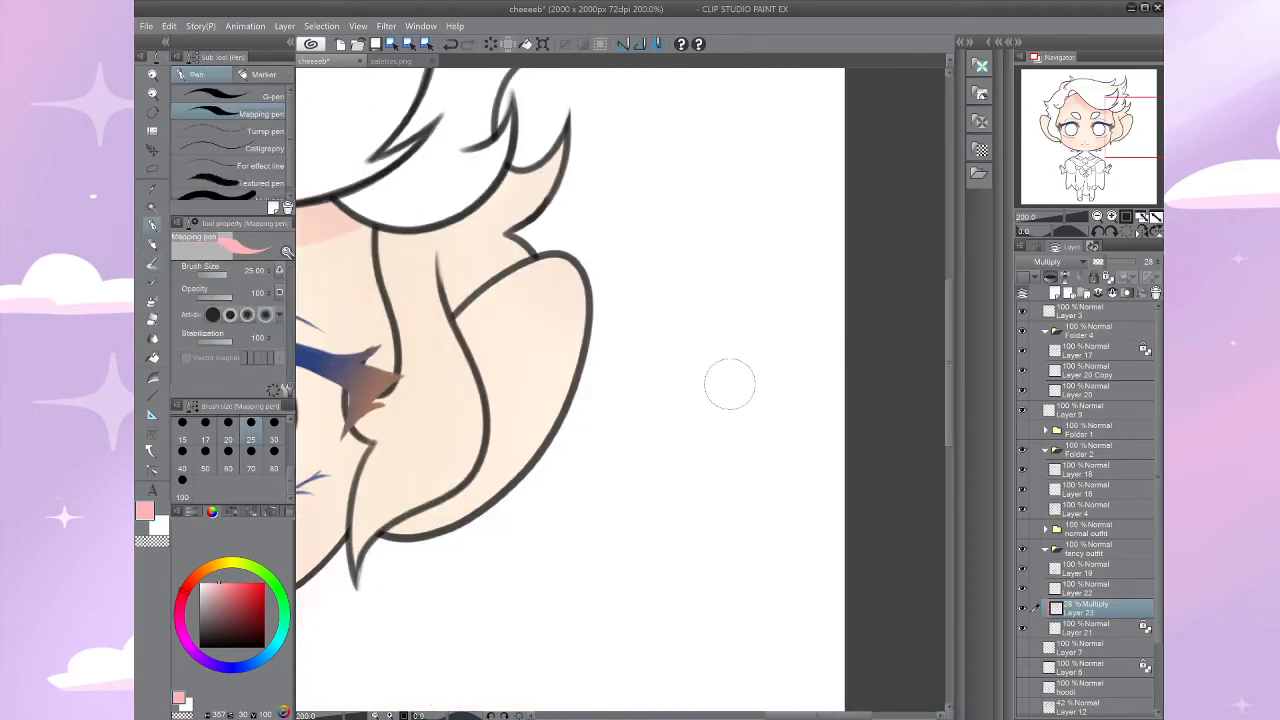
{"action": "key", "text": "ctrl+shift+n"}
{"action": "left_click_drag", "start_coordinate": [647, 405], "coordinate": [765, 398]}
{"action": "left_click_drag", "start_coordinate": [765, 400], "coordinate": [760, 545]}
{"action": "left_click_drag", "start_coordinate": [647, 415], "coordinate": [666, 532]}
{"action": "left_click_drag", "start_coordinate": [615, 478], "coordinate": [660, 532]}
{"action": "left_click", "coordinate": [678, 461]}
{"action": "left_click_drag", "start_coordinate": [686, 486], "coordinate": [736, 496]}
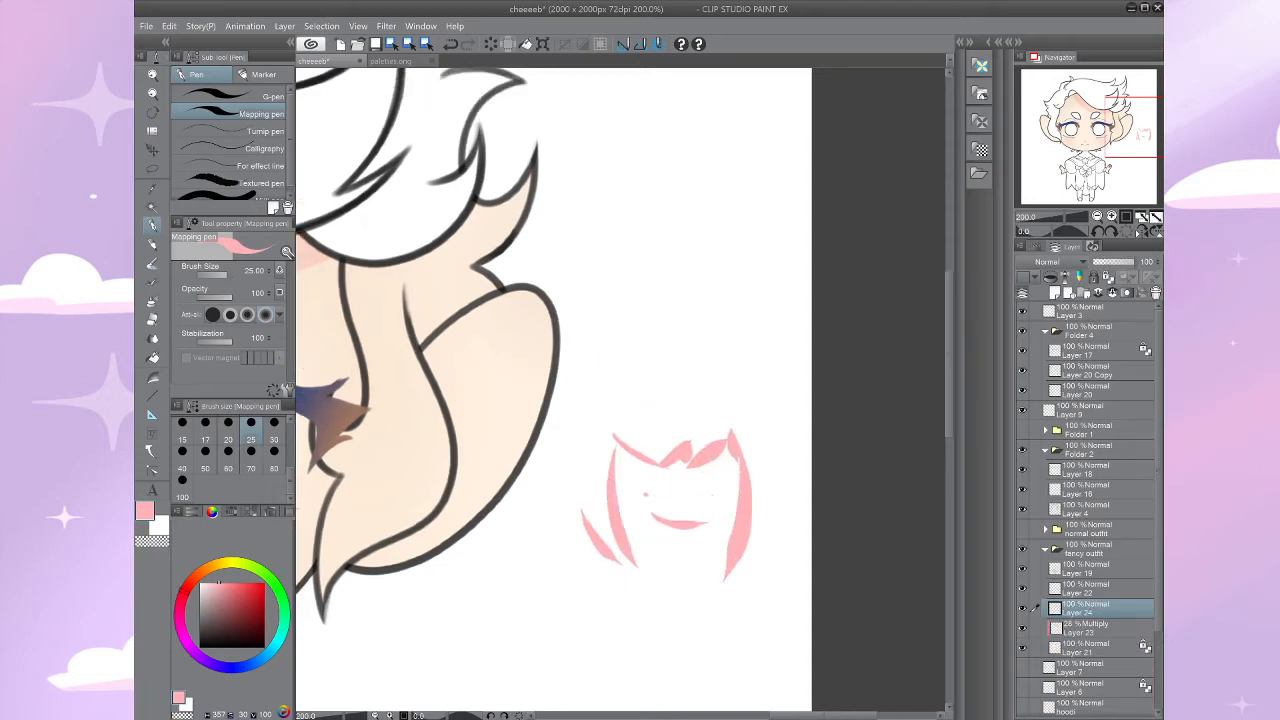
Step: Undo all the strokes of the doodled face beside the character
{"action": "key", "text": "ctrl+z"}
{"action": "key", "text": "ctrl+z"}
{"action": "key", "text": "ctrl+z"}
{"action": "key", "text": "ctrl+z"}
{"action": "key", "text": "ctrl+z"}
{"action": "key", "text": "ctrl+z"}
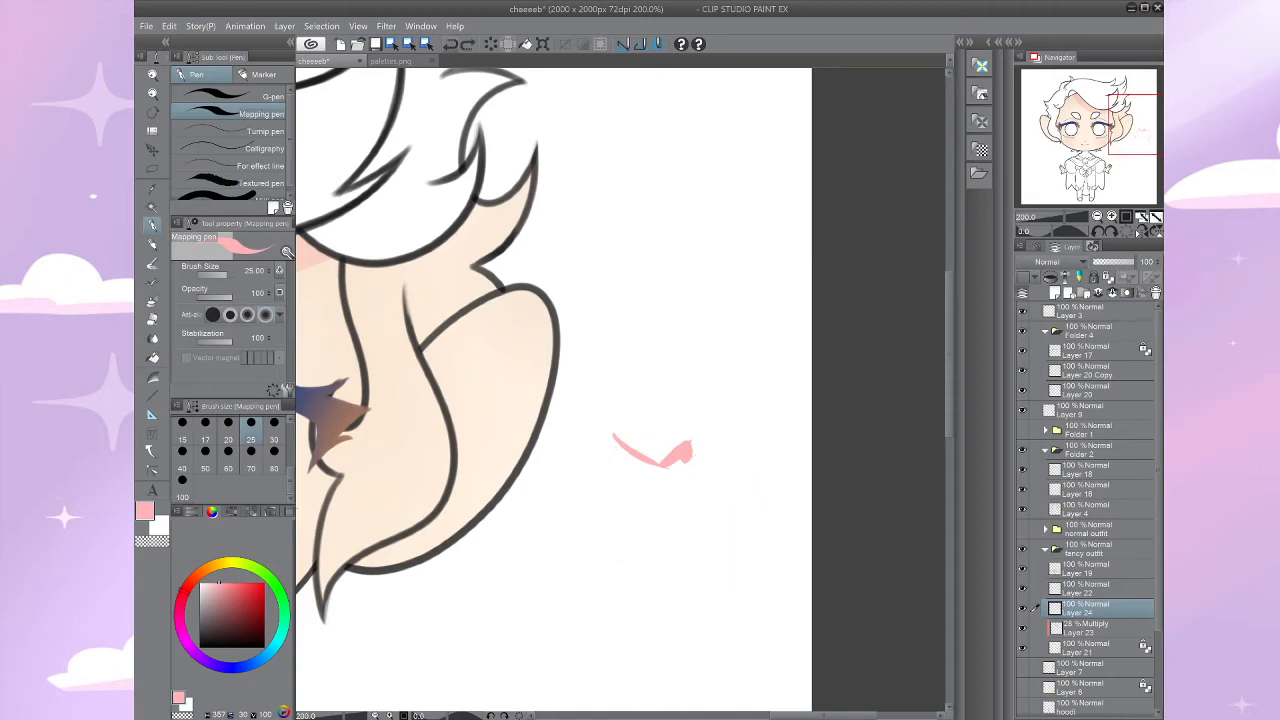
{"action": "key", "text": "ctrl+z"}
{"action": "key", "text": "ctrl+z"}
{"action": "key", "text": "ctrl+z"}
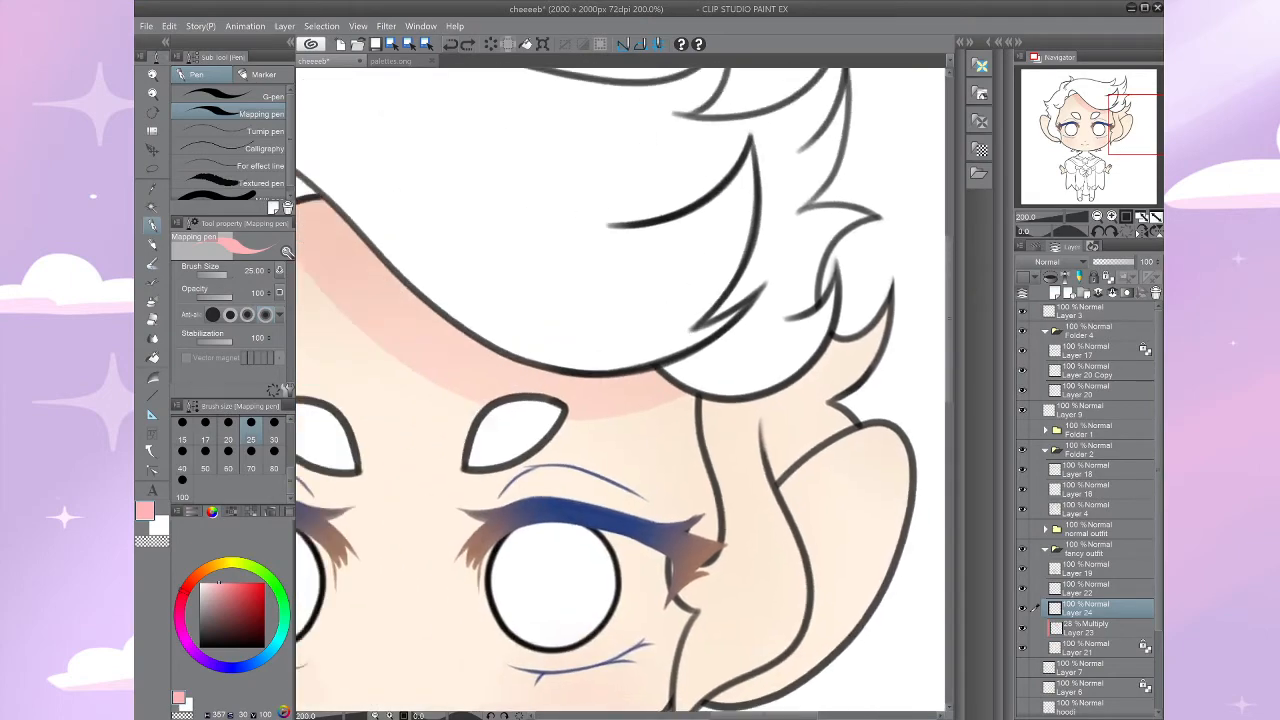
Step: Make Layer 23, the 28% Multiply layer with the forehead shadow, the active layer again
{"action": "left_click_drag", "start_coordinate": [560, 360], "coordinate": [748, 453]}
{"action": "key", "text": "ctrl+minus"}
{"action": "left_click_drag", "start_coordinate": [630, 520], "coordinate": [621, 349]}
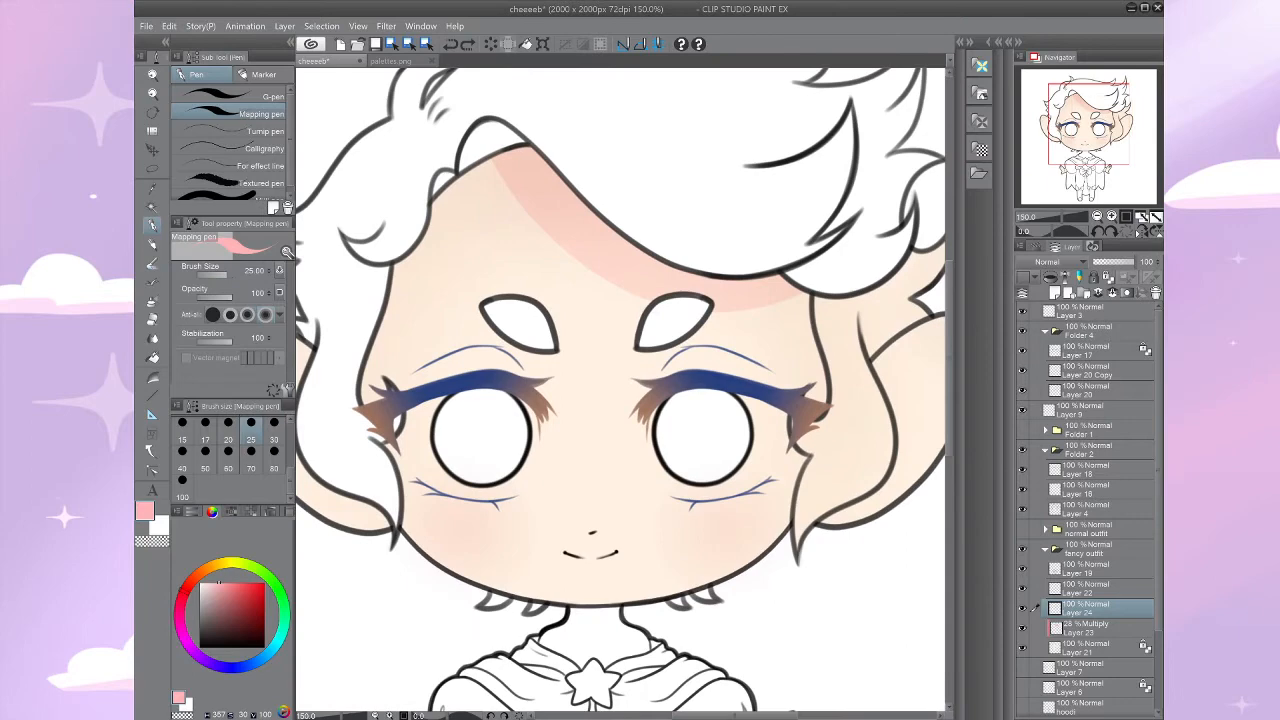
{"action": "left_click", "coordinate": [1100, 628]}
Step: Try extending the pink shadow with the Mapping pen at the forehead's peak and beside the left hair lock
{"action": "left_click_drag", "start_coordinate": [560, 300], "coordinate": [649, 462]}
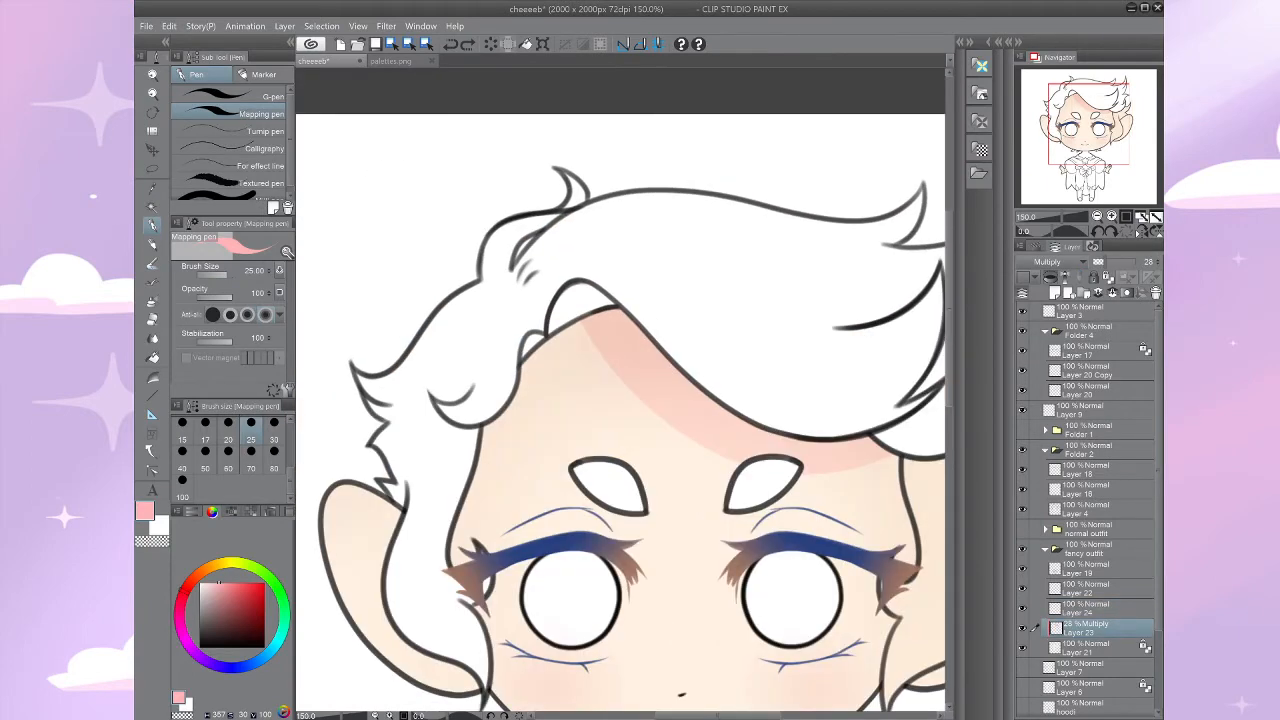
{"action": "mouse_move", "coordinate": [549, 335]}
{"action": "left_mouse_down"}
{"action": "mouse_move", "coordinate": [585, 333]}
{"action": "mouse_move", "coordinate": [610, 370]}
{"action": "left_mouse_up"}
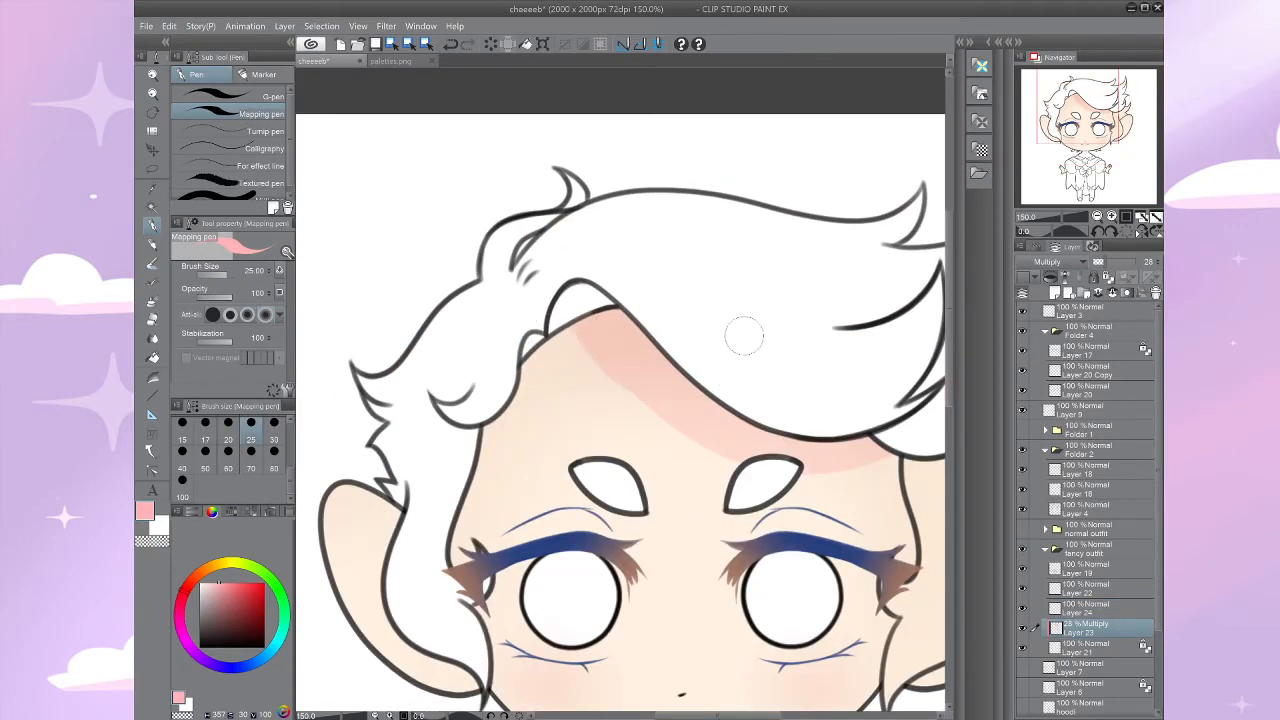
{"action": "key", "text": "ctrl+z"}
{"action": "mouse_move", "coordinate": [538, 325]}
{"action": "left_mouse_down"}
{"action": "mouse_move", "coordinate": [526, 388]}
{"action": "mouse_move", "coordinate": [457, 427]}
{"action": "mouse_move", "coordinate": [435, 371]}
{"action": "mouse_move", "coordinate": [343, 246]}
{"action": "mouse_move", "coordinate": [397, 237]}
{"action": "mouse_move", "coordinate": [436, 427]}
{"action": "left_mouse_up"}
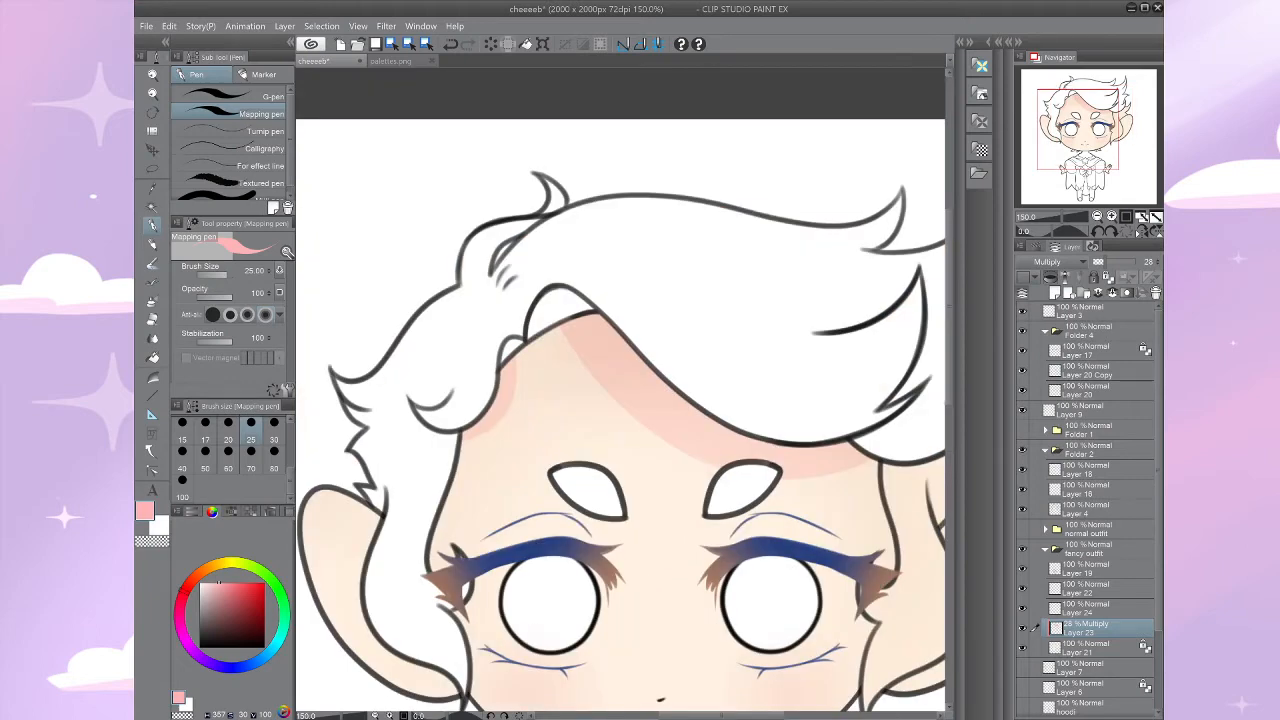
Step: Switch to the Soft airbrush and reduce its brush size to 25
{"action": "key", "text": "b"}
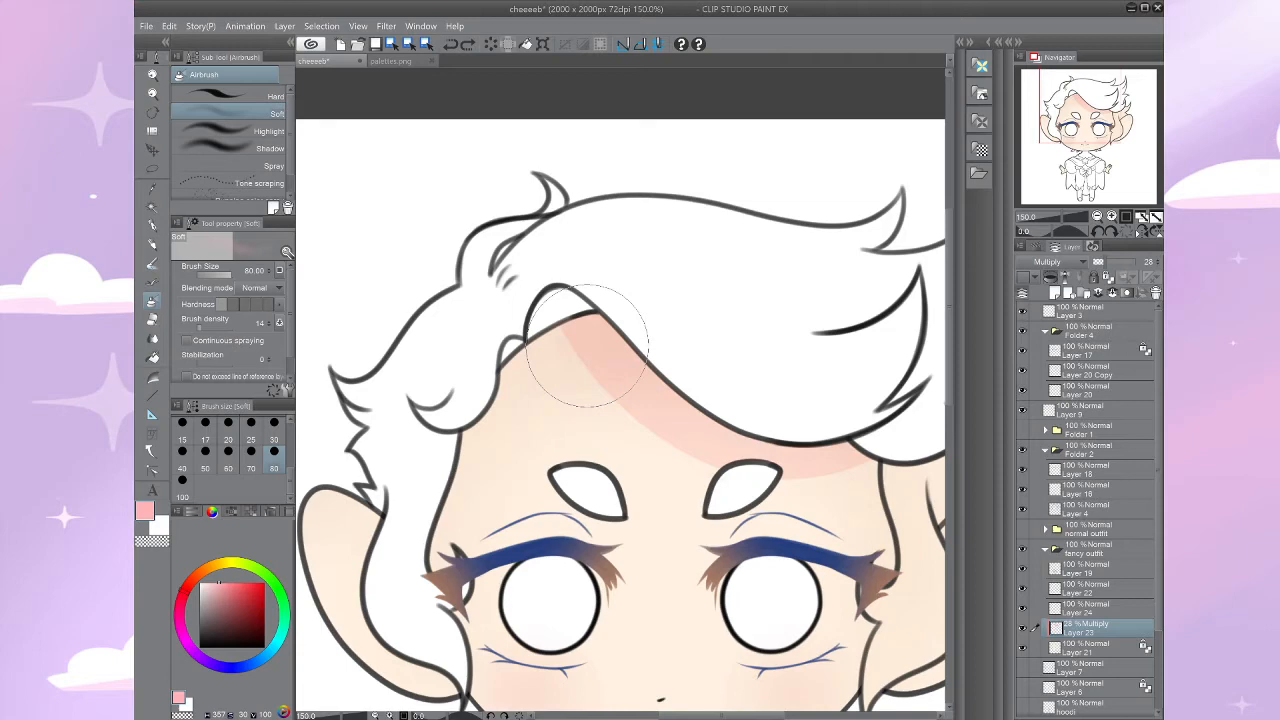
{"action": "key", "text": "["}
{"action": "key", "text": "["}
{"action": "key", "text": "["}
{"action": "key", "text": "["}
{"action": "key", "text": "["}
{"action": "key", "text": "["}
Step: Airbrush soft pink over the upper end of the forehead shadow near the hairline to soften its edge
{"action": "mouse_move", "coordinate": [531, 608]}
{"action": "left_mouse_down"}
{"action": "mouse_move", "coordinate": [656, 496]}
{"action": "mouse_move", "coordinate": [760, 496]}
{"action": "left_mouse_up"}
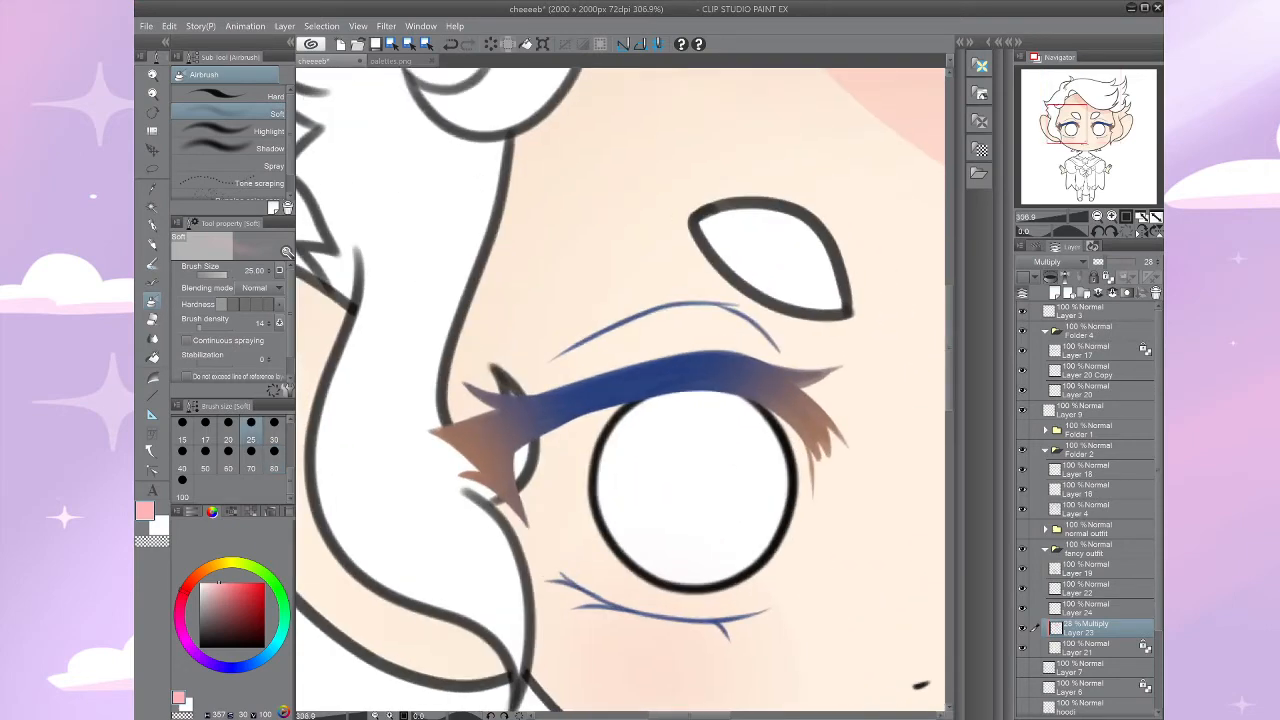
{"action": "left_click_drag", "start_coordinate": [800, 445], "coordinate": [711, 436]}
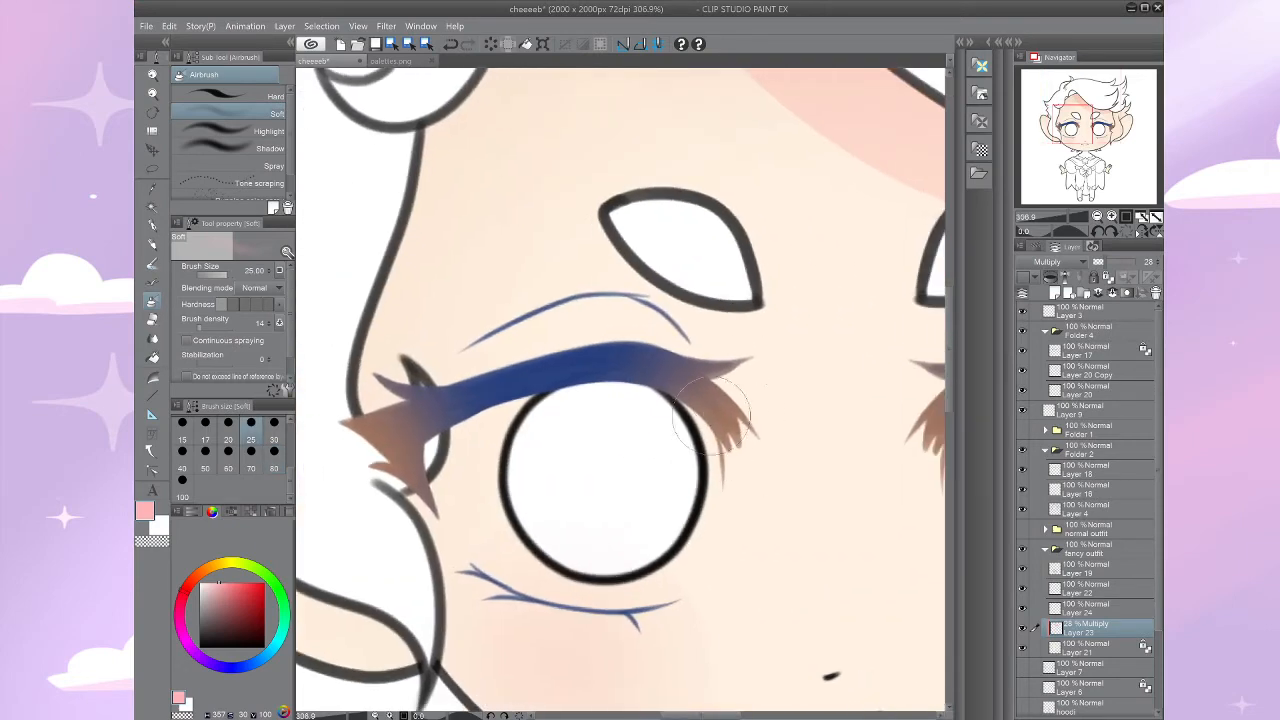
{"action": "scroll", "coordinate": [732, 382], "scroll_direction": "down", "scroll_amount": 3}
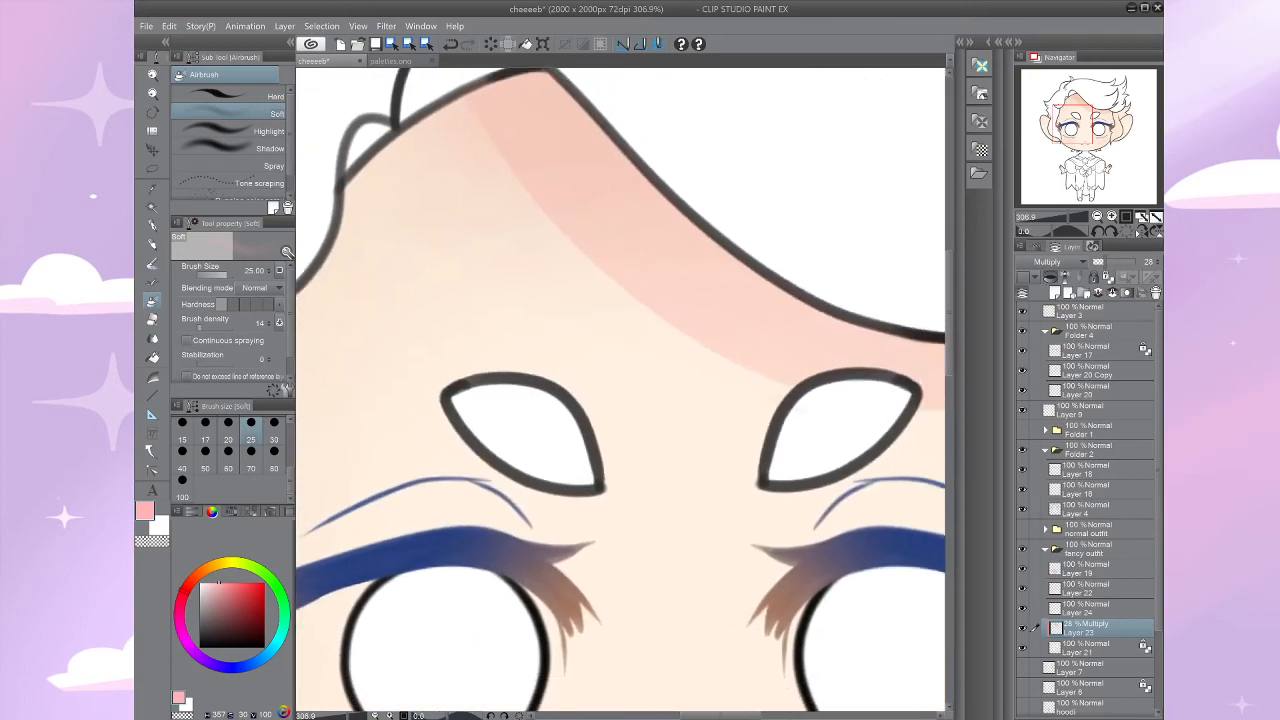
{"action": "scroll", "coordinate": [520, 95], "scroll_direction": "up", "scroll_amount": 3}
{"action": "mouse_move", "coordinate": [520, 95]}
{"action": "left_mouse_down"}
{"action": "mouse_move", "coordinate": [528, 179]}
{"action": "mouse_move", "coordinate": [580, 235]}
{"action": "left_mouse_up"}
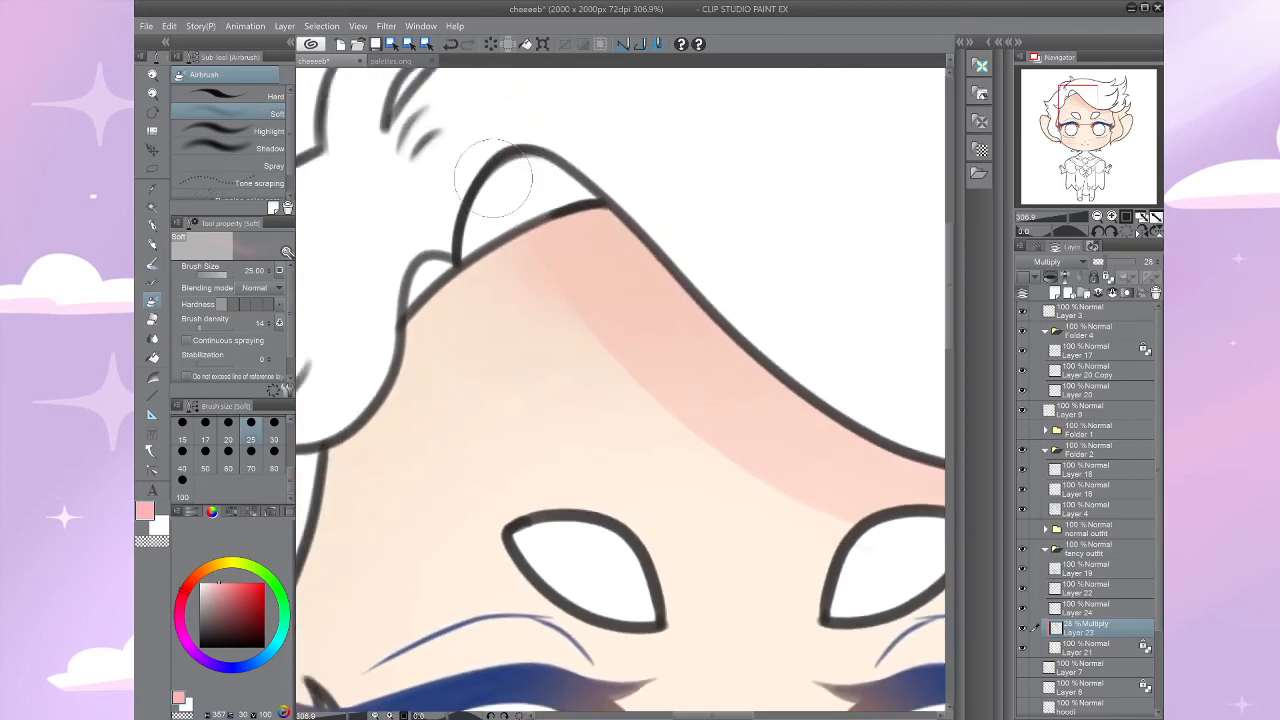
{"action": "mouse_move", "coordinate": [562, 268]}
{"action": "left_mouse_down"}
{"action": "mouse_move", "coordinate": [506, 244]}
{"action": "mouse_move", "coordinate": [515, 298]}
{"action": "mouse_move", "coordinate": [464, 267]}
{"action": "left_mouse_up"}
{"action": "left_click_drag", "start_coordinate": [697, 456], "coordinate": [614, 317]}
{"action": "scroll", "coordinate": [665, 442], "scroll_direction": "down", "scroll_amount": 5}
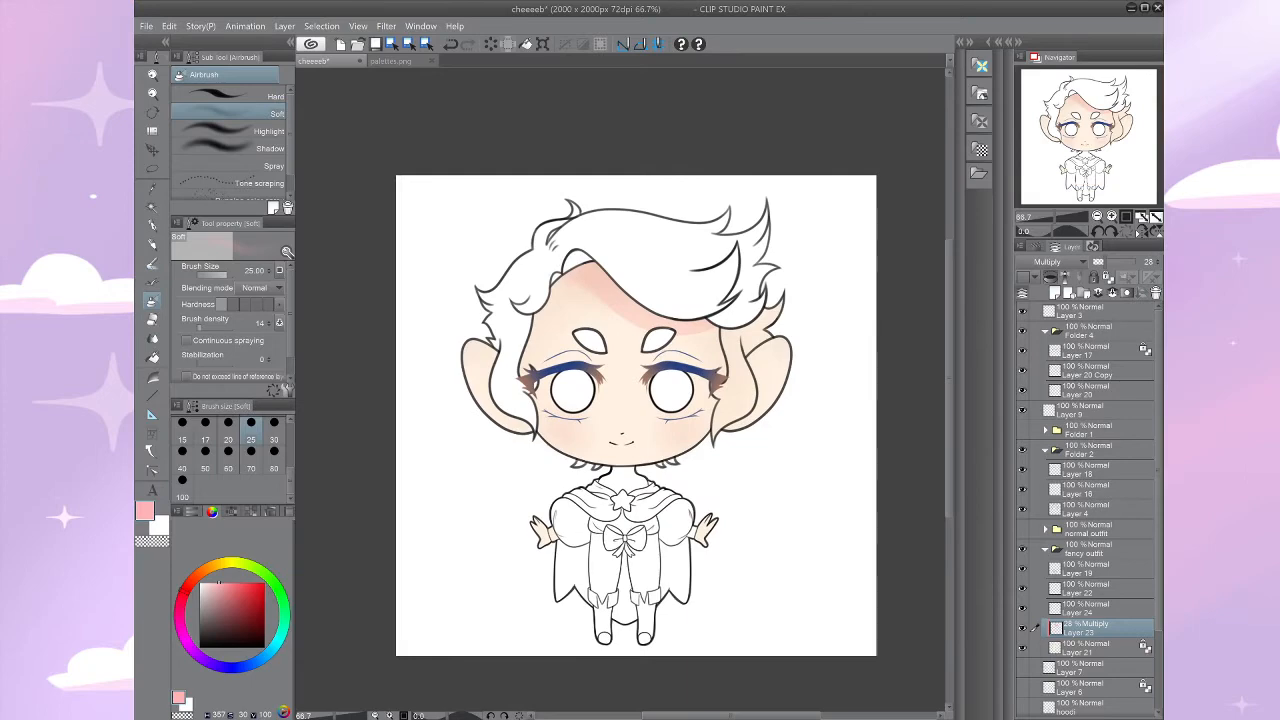
Step: Return to the Opaque watercolor brush and nudge the forehead shadow slightly with a transform
{"action": "left_click_drag", "start_coordinate": [694, 357], "coordinate": [706, 358]}
{"action": "scroll", "coordinate": [706, 358], "scroll_direction": "up", "scroll_amount": 3}
{"action": "key", "text": "b"}
{"action": "mouse_move", "coordinate": [459, 237]}
{"action": "left_mouse_down"}
{"action": "mouse_move", "coordinate": [516, 298]}
{"action": "mouse_move", "coordinate": [618, 360]}
{"action": "mouse_move", "coordinate": [444, 300]}
{"action": "left_mouse_up"}
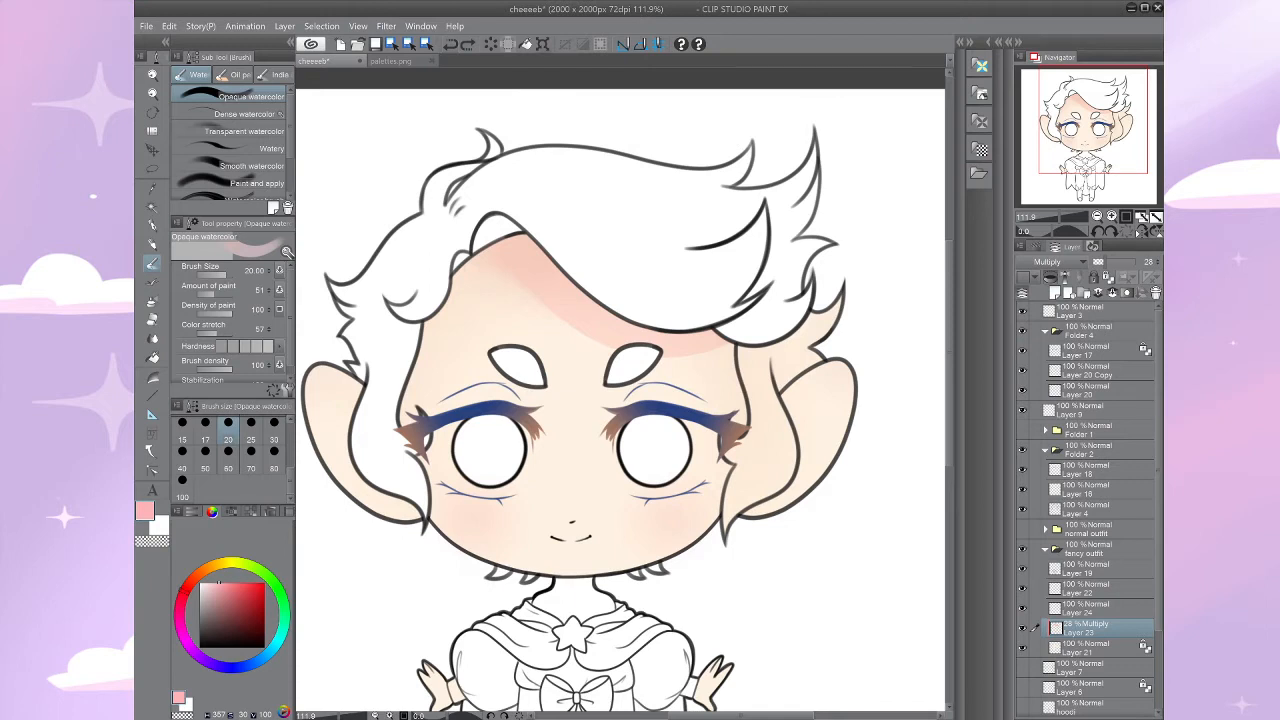
{"action": "key", "text": "ctrl+t"}
{"action": "left_click_drag", "start_coordinate": [690, 301], "coordinate": [694, 303]}
{"action": "key", "text": "Return"}
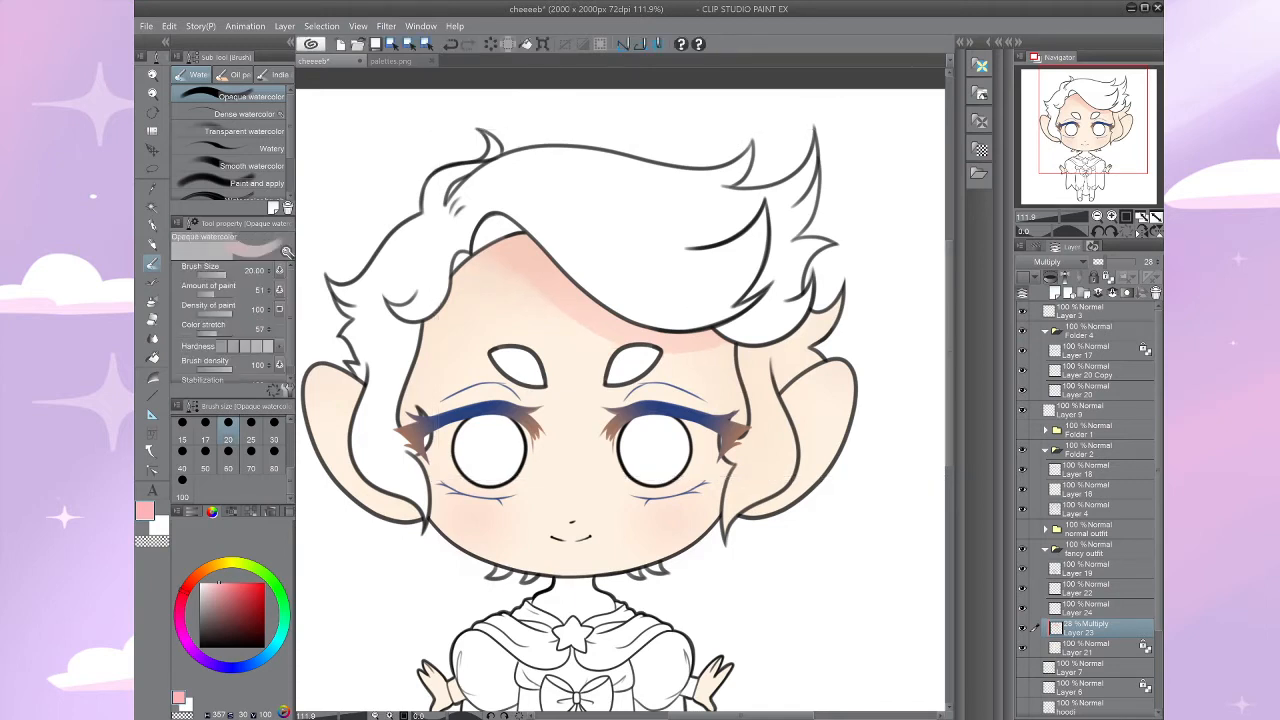
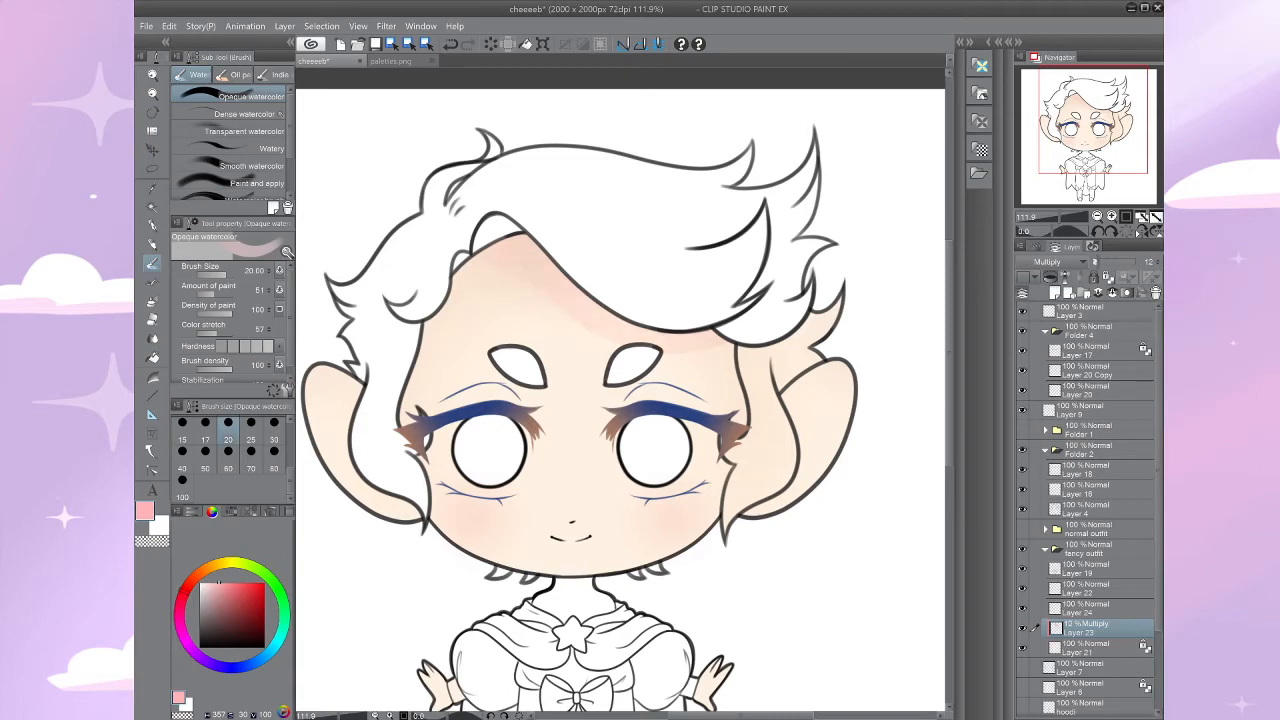
Step: Switch to the Soft airbrush and set its brush density to 53 for shading the face
{"action": "left_click_drag", "start_coordinate": [600, 420], "coordinate": [658, 375]}
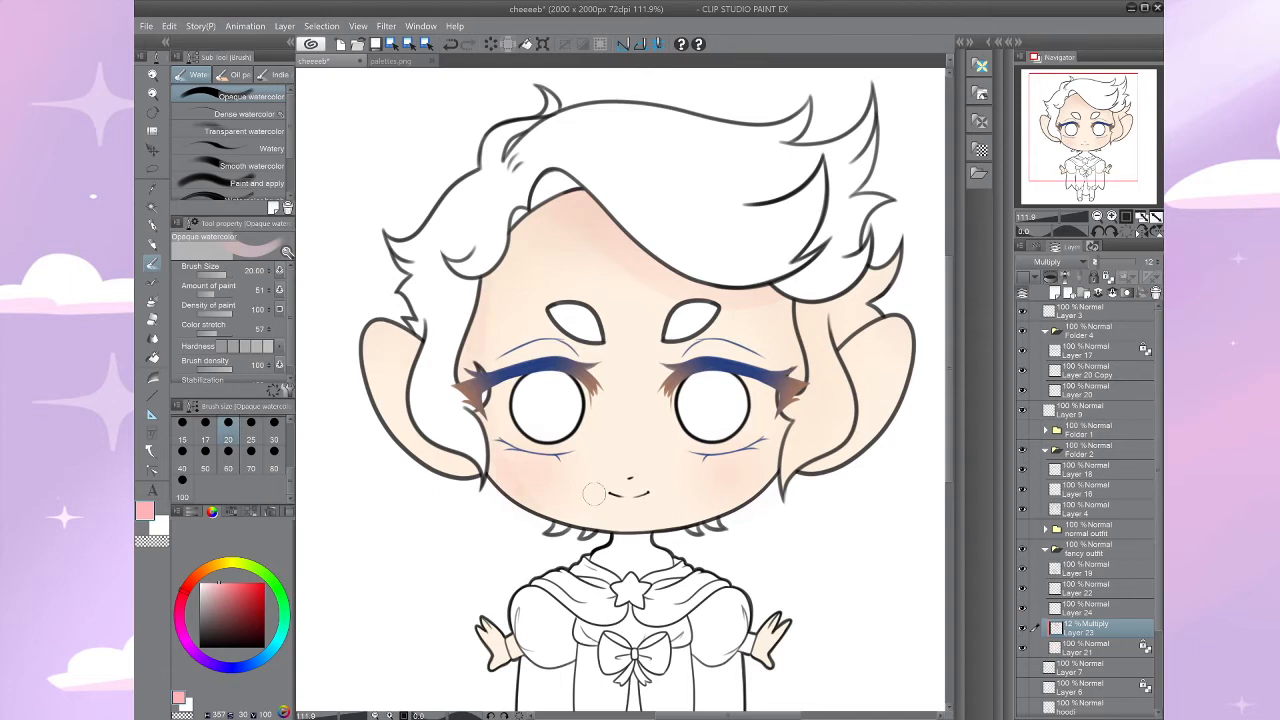
{"action": "key", "text": "b"}
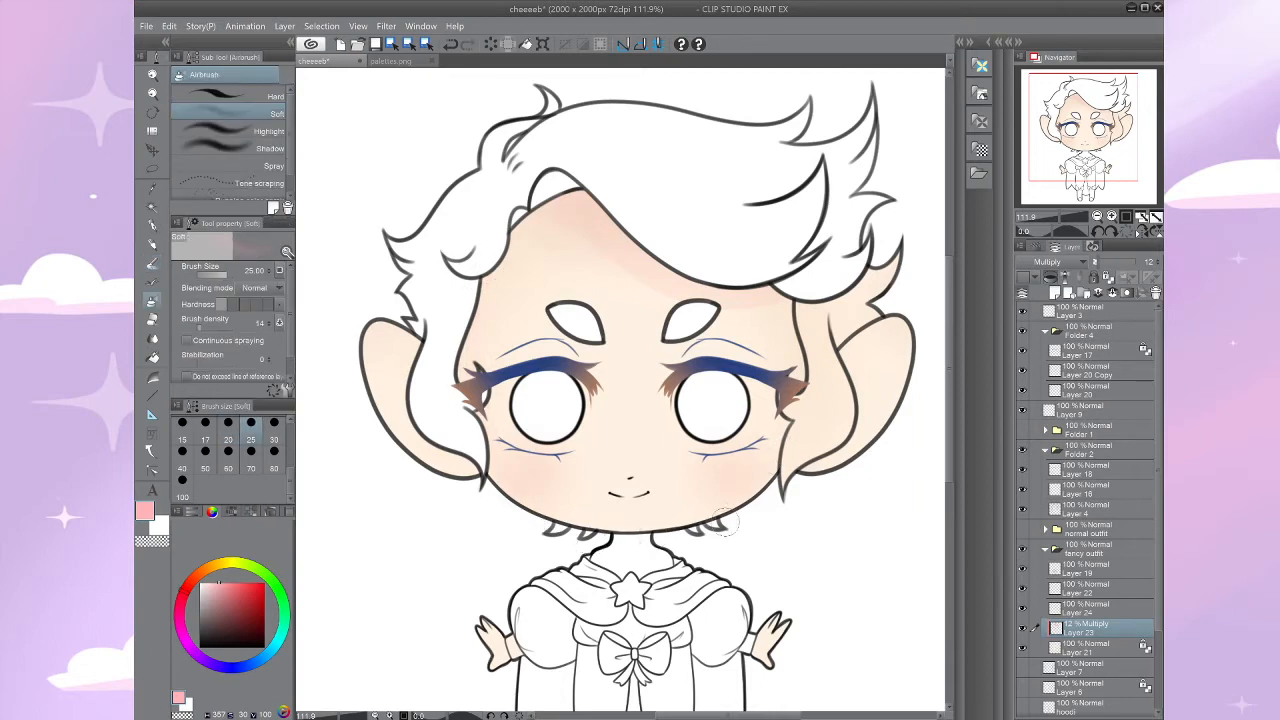
{"action": "left_click", "coordinate": [214, 328]}
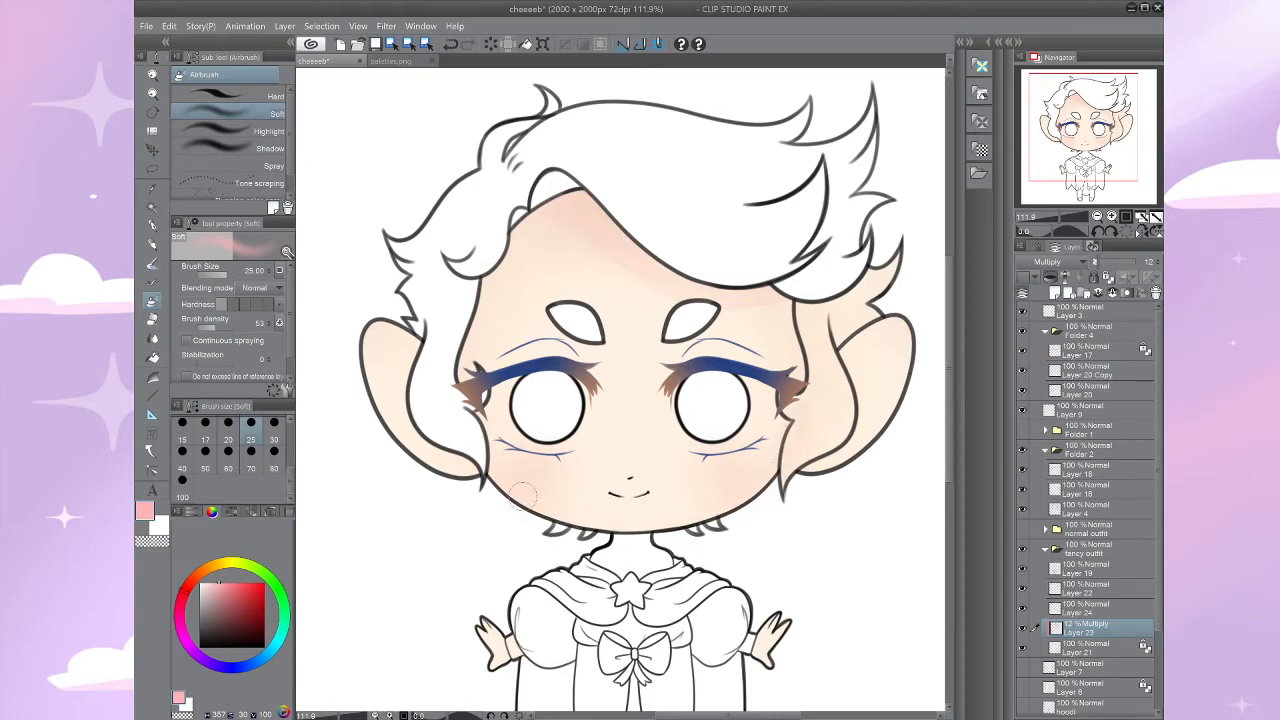
{"action": "key", "text": "ctrl+alt+0"}
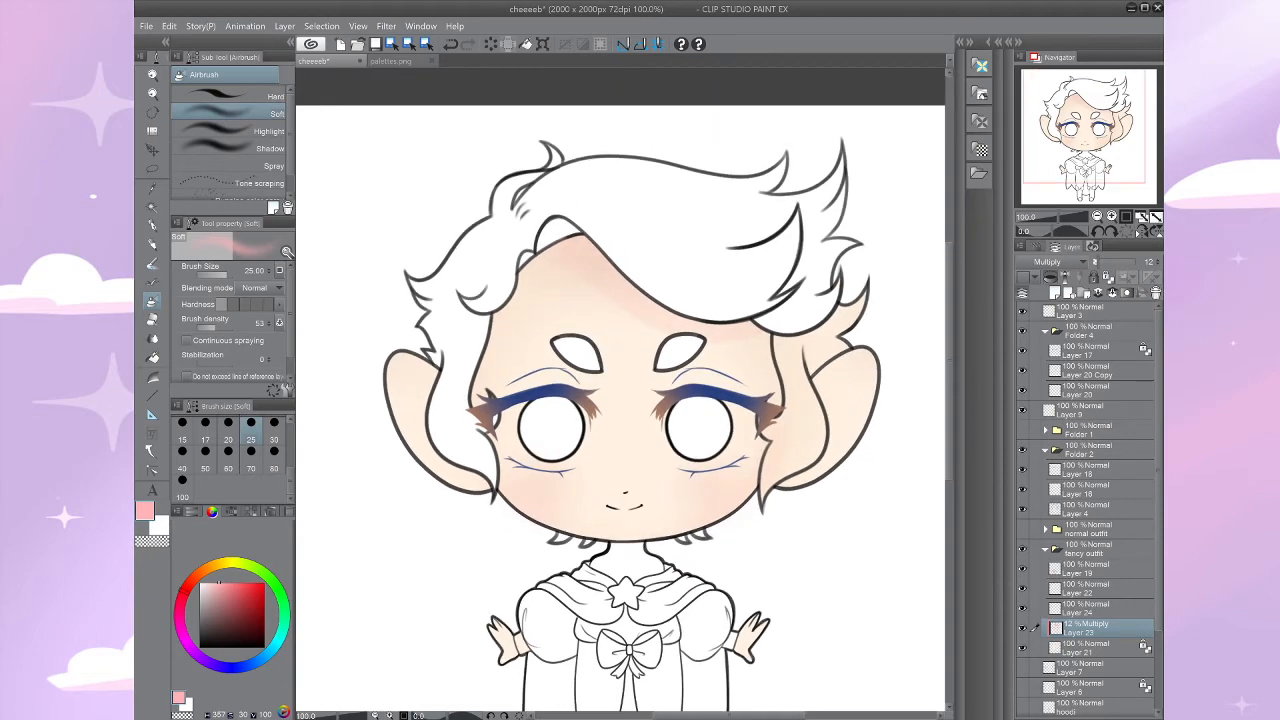
{"action": "scroll", "coordinate": [672, 513], "scroll_direction": "up", "scroll_amount": 5}
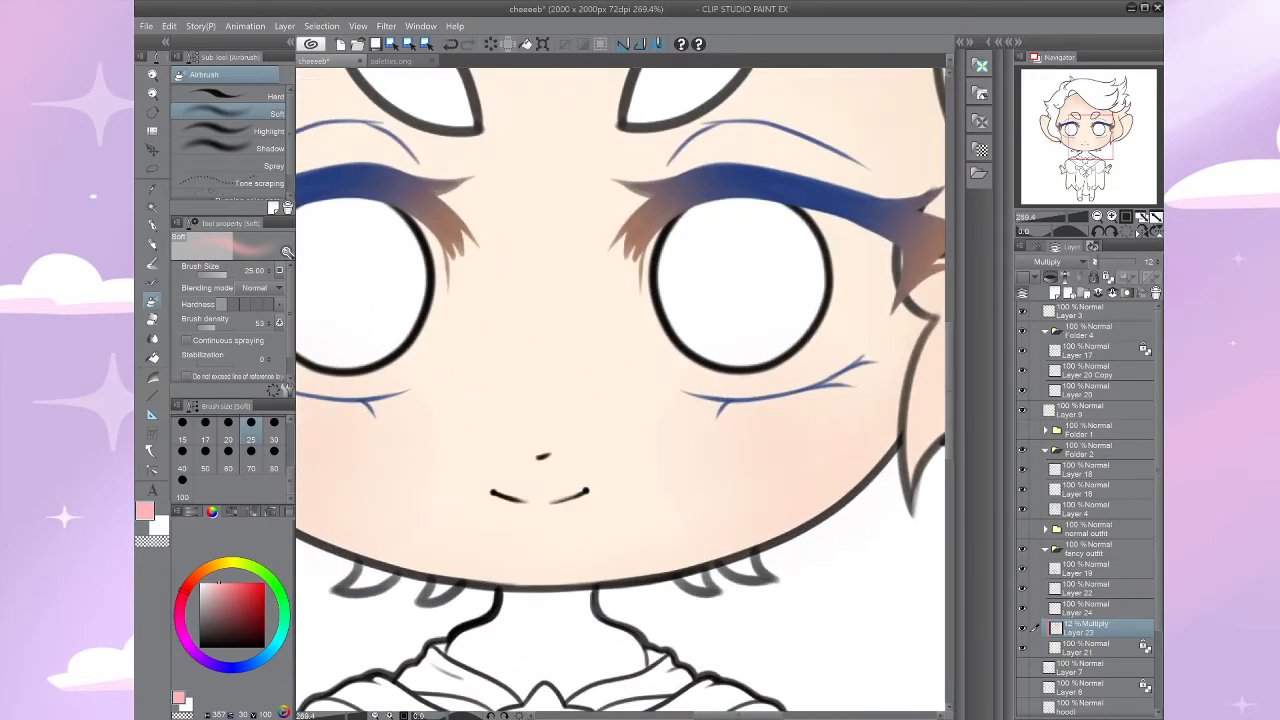
{"action": "scroll", "coordinate": [660, 426], "scroll_direction": "up", "scroll_amount": 1}
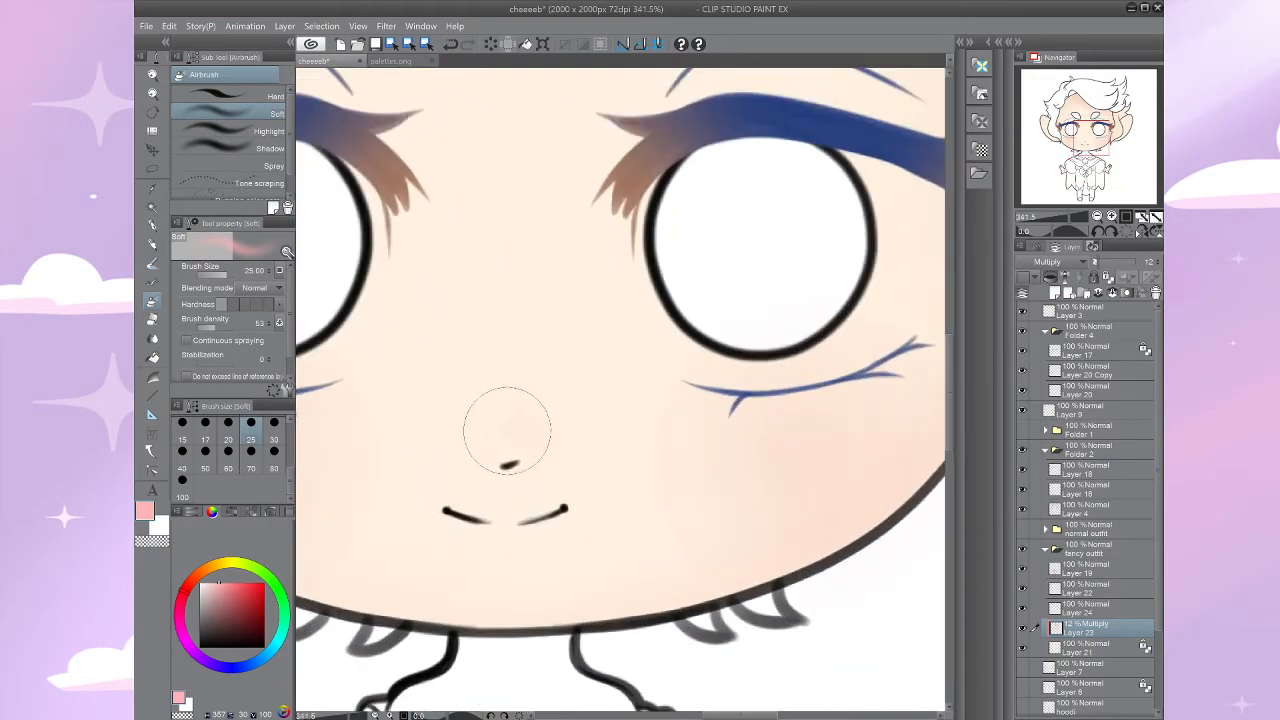
Step: Paint a faint pink shadow just above the nose with the Opaque watercolor brush, reducing its size to 6
{"action": "key", "text": "b"}
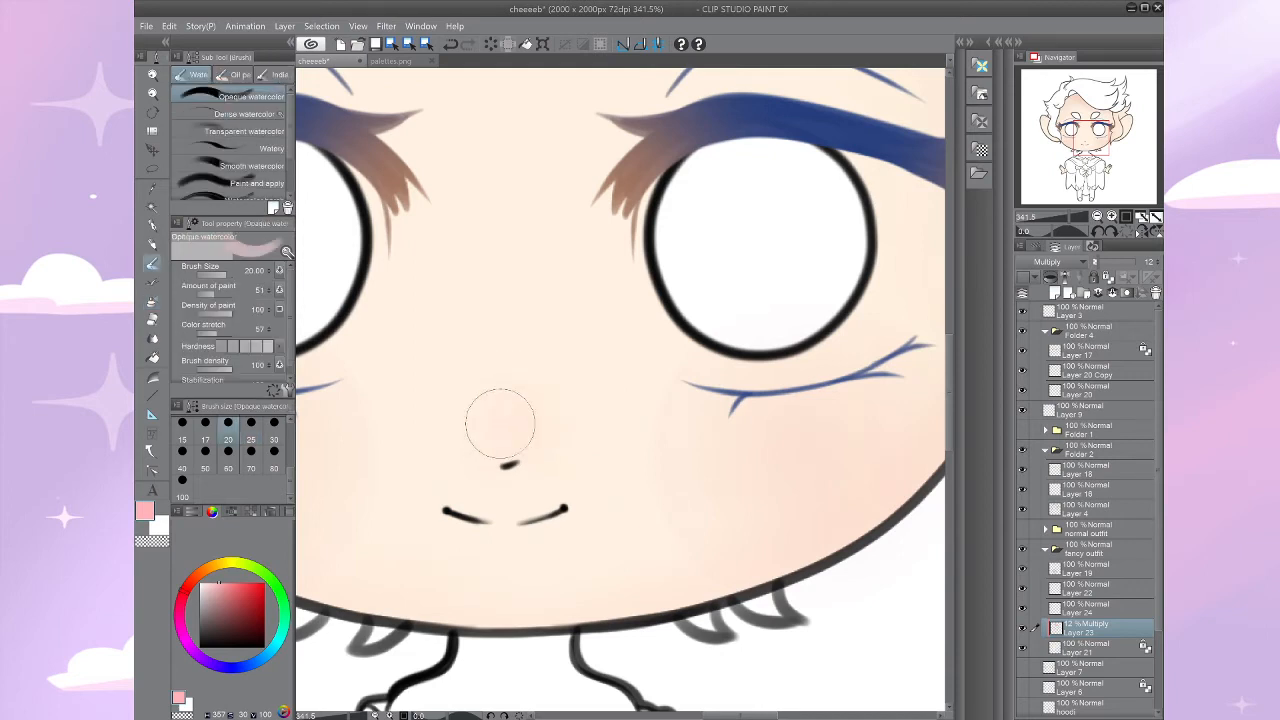
{"action": "key", "text": "bracketleft"}
{"action": "key", "text": "bracketleft"}
{"action": "key", "text": "bracketleft"}
{"action": "key", "text": "bracketleft"}
{"action": "key", "text": "bracketleft"}
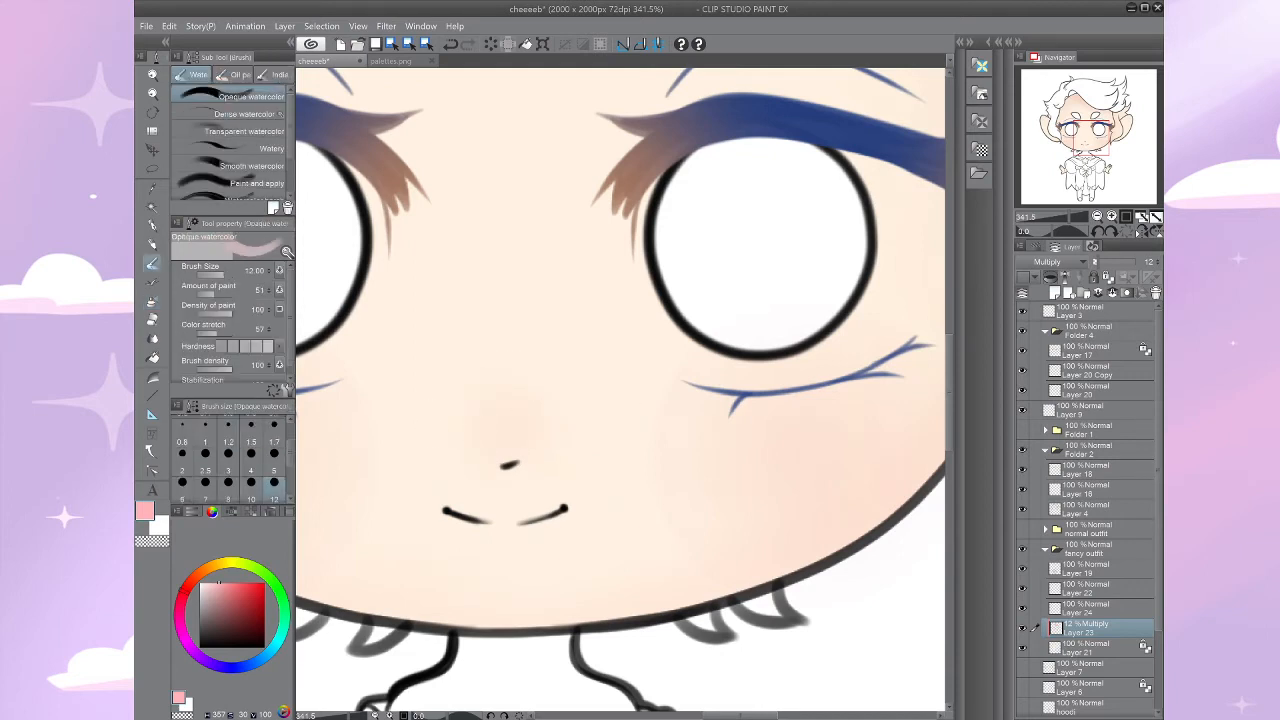
{"action": "mouse_move", "coordinate": [487, 440]}
{"action": "left_mouse_down"}
{"action": "mouse_move", "coordinate": [509, 453]}
{"action": "mouse_move", "coordinate": [531, 385]}
{"action": "left_mouse_up"}
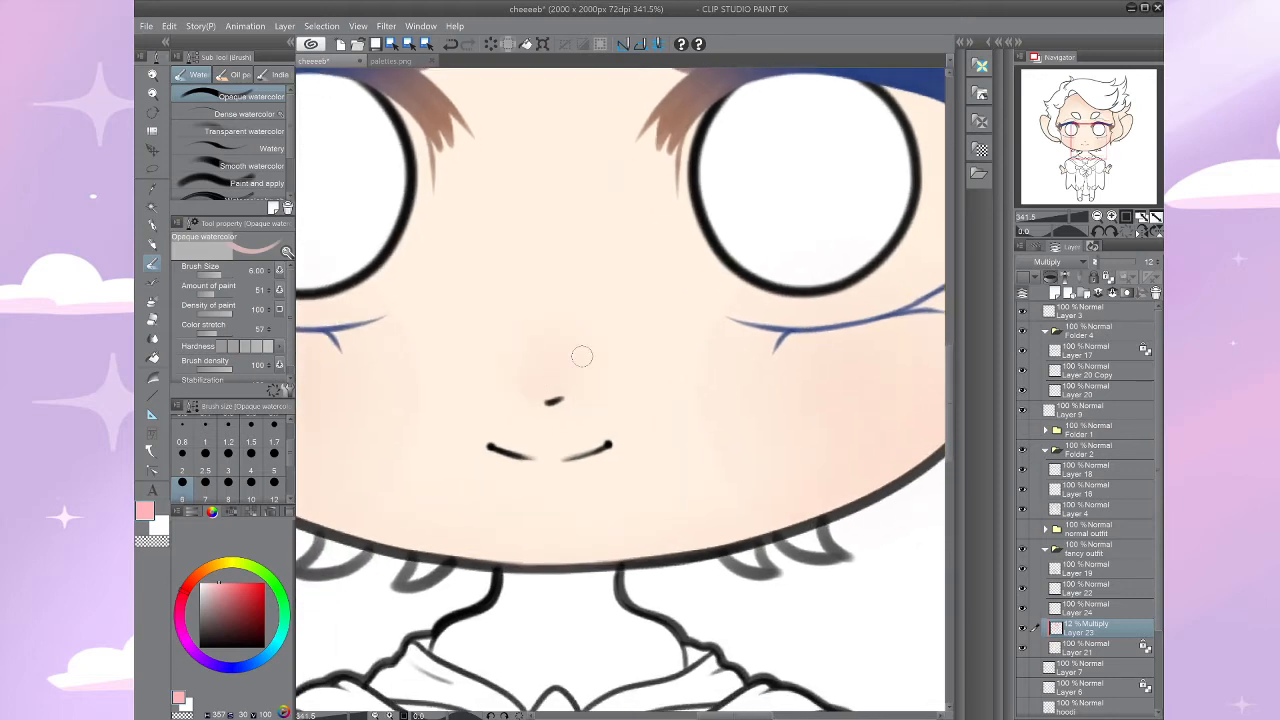
Step: Soften the edges of the nose shadow with the Blend tool at size 7
{"action": "key", "text": "j"}
{"action": "left_click_drag", "start_coordinate": [540, 375], "coordinate": [506, 401]}
{"action": "key", "text": "ctrl+plus"}
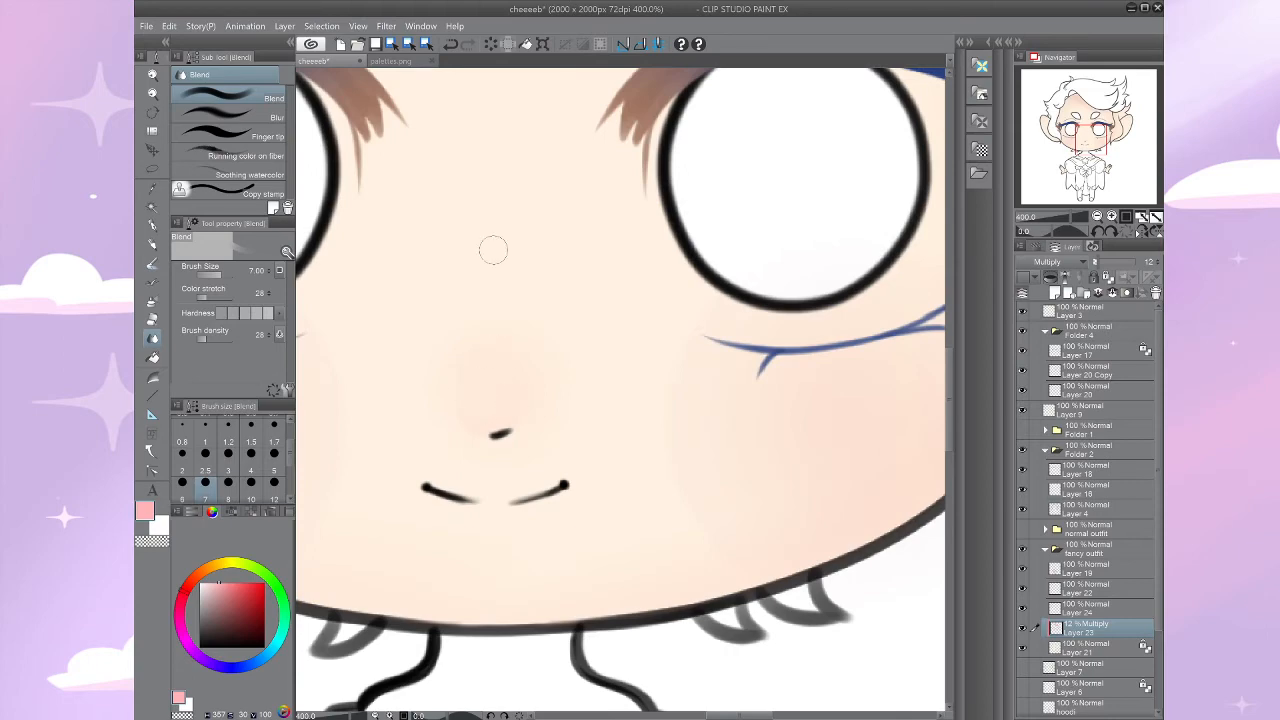
{"action": "left_click_drag", "start_coordinate": [491, 249], "coordinate": [503, 213]}
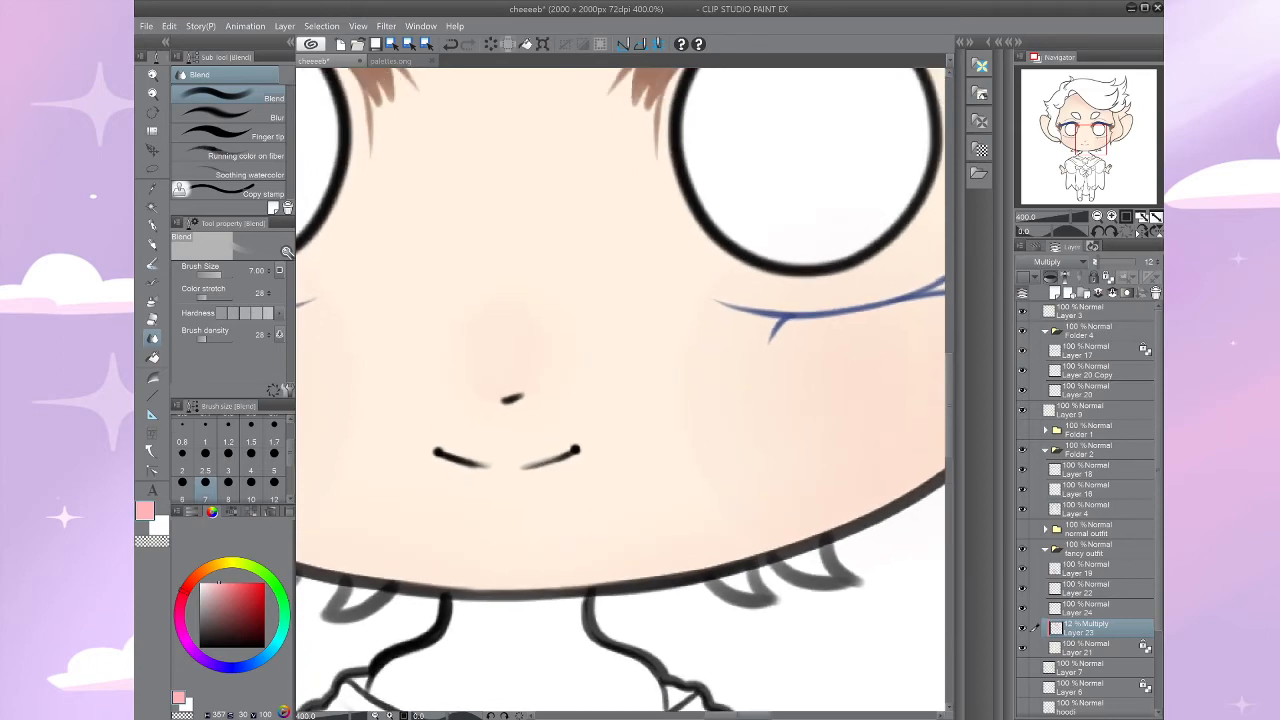
{"action": "scroll", "coordinate": [595, 546], "scroll_direction": "down", "scroll_amount": 2}
{"action": "scroll", "coordinate": [547, 428], "scroll_direction": "up", "scroll_amount": 2}
{"action": "left_click_drag", "start_coordinate": [557, 428], "coordinate": [692, 243]}
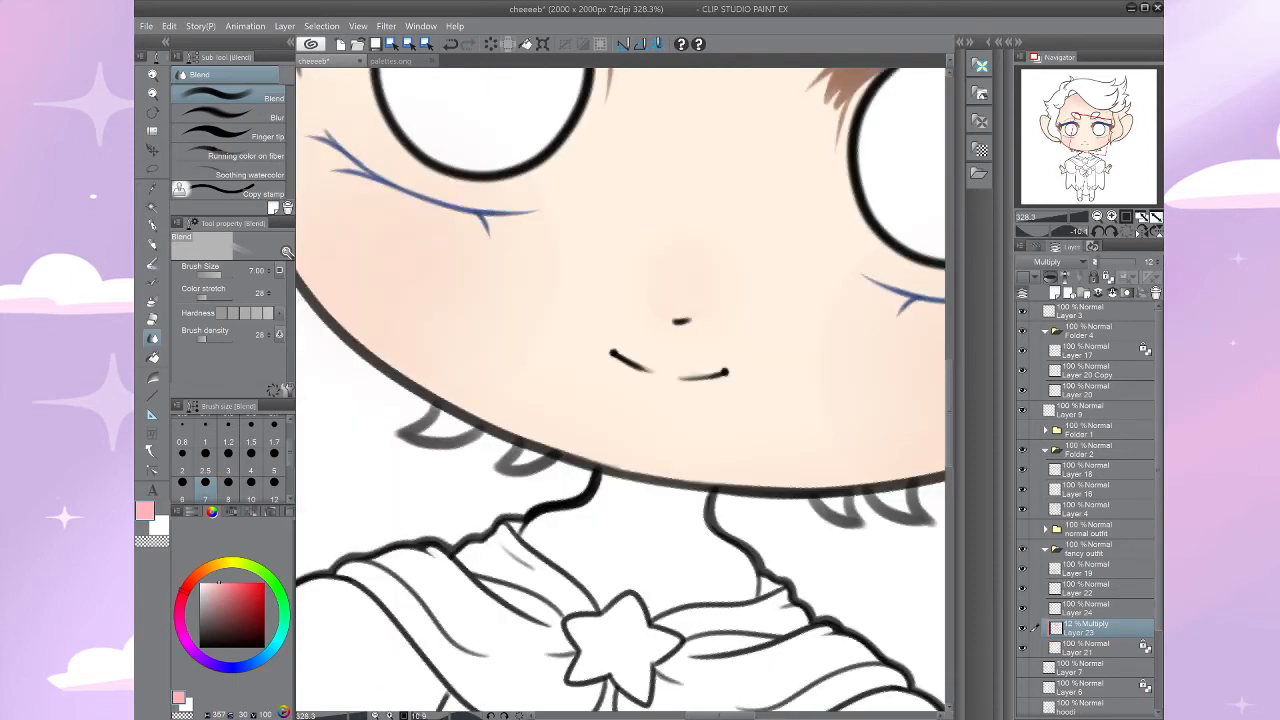
{"action": "scroll", "coordinate": [681, 321], "scroll_direction": "up", "scroll_amount": 1}
{"action": "left_click_drag", "start_coordinate": [681, 321], "coordinate": [568, 486]}
Step: Trim the nose shadow just above the nostril mark with the Soft eraser at size 5
{"action": "key", "text": "e"}
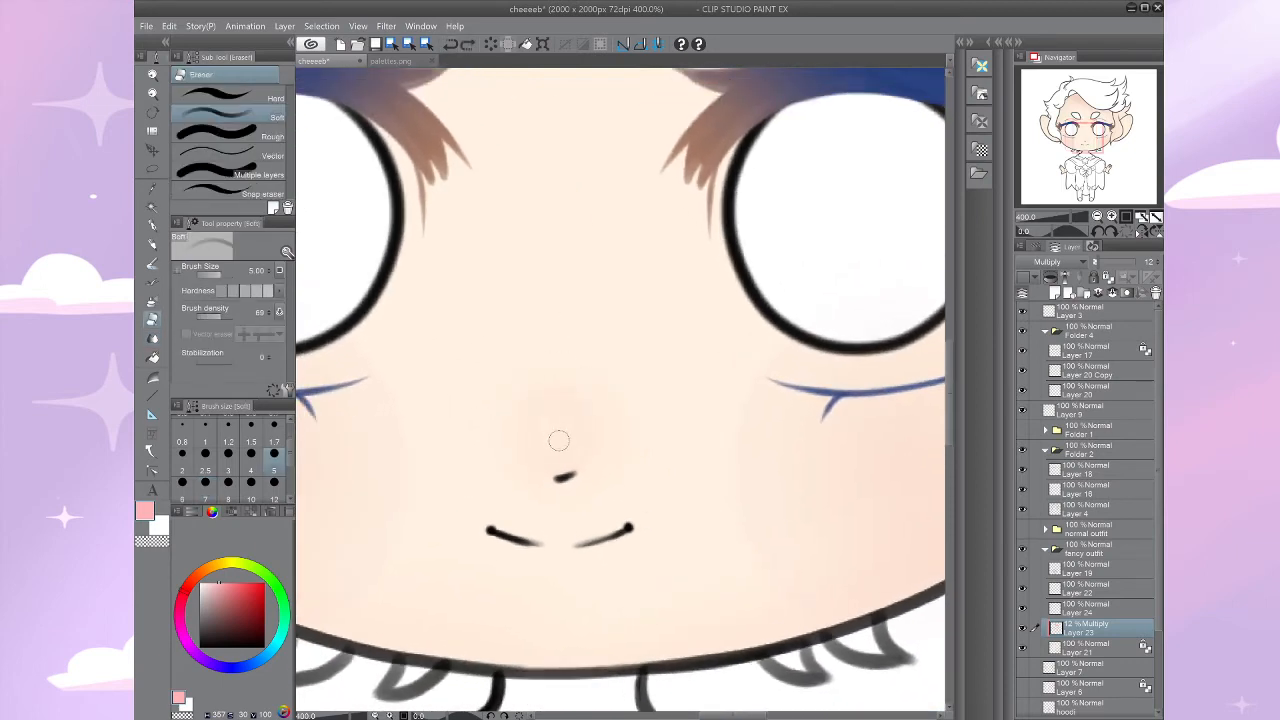
{"action": "left_click_drag", "start_coordinate": [560, 437], "coordinate": [495, 326]}
{"action": "scroll", "coordinate": [692, 436], "scroll_direction": "down", "scroll_amount": 3}
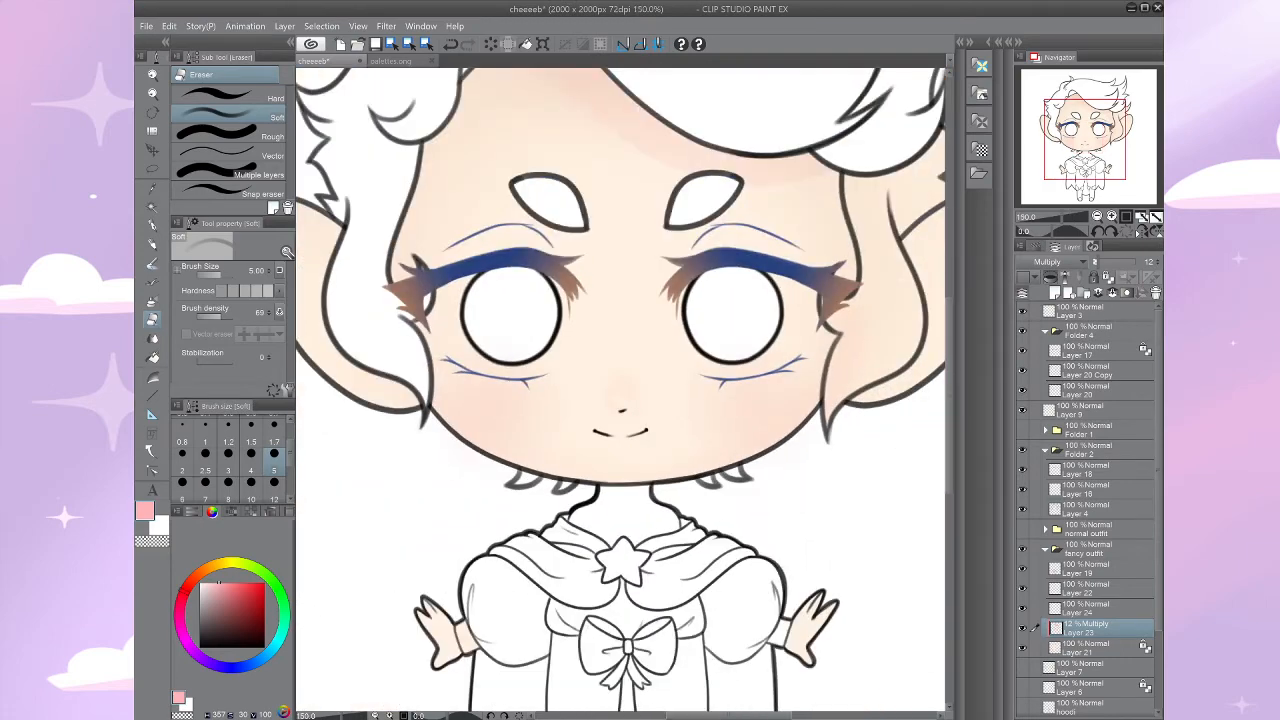
{"action": "scroll", "coordinate": [623, 393], "scroll_direction": "down", "scroll_amount": 3}
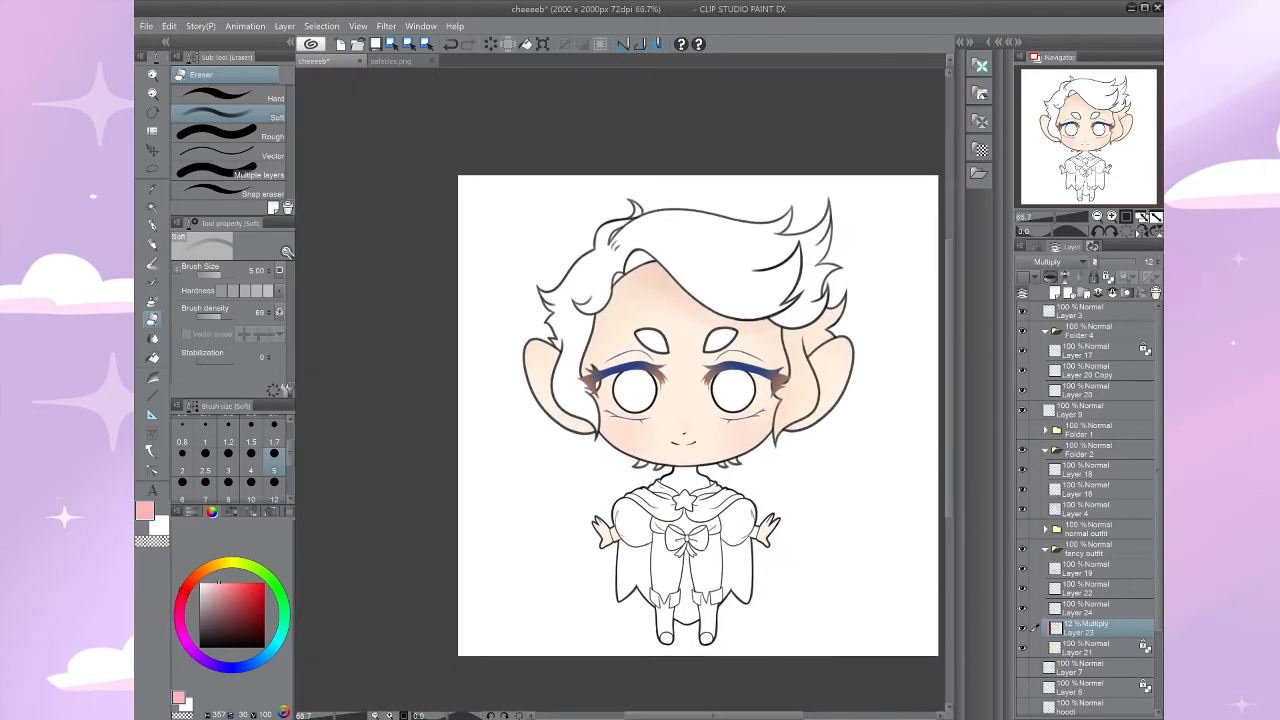
{"action": "left_click_drag", "start_coordinate": [673, 370], "coordinate": [659, 438]}
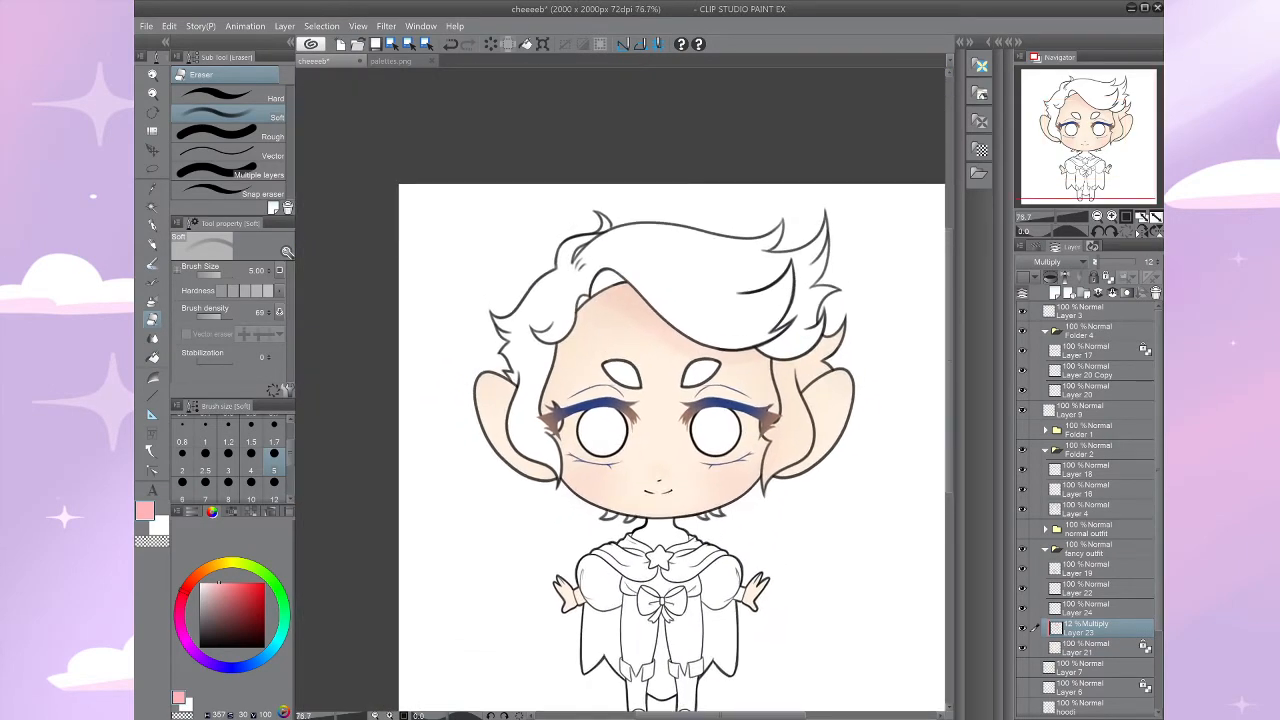
Step: Set the opacity of the Multiply shadow layer, Layer 23, to 14%
{"action": "left_click", "coordinate": [1085, 647]}
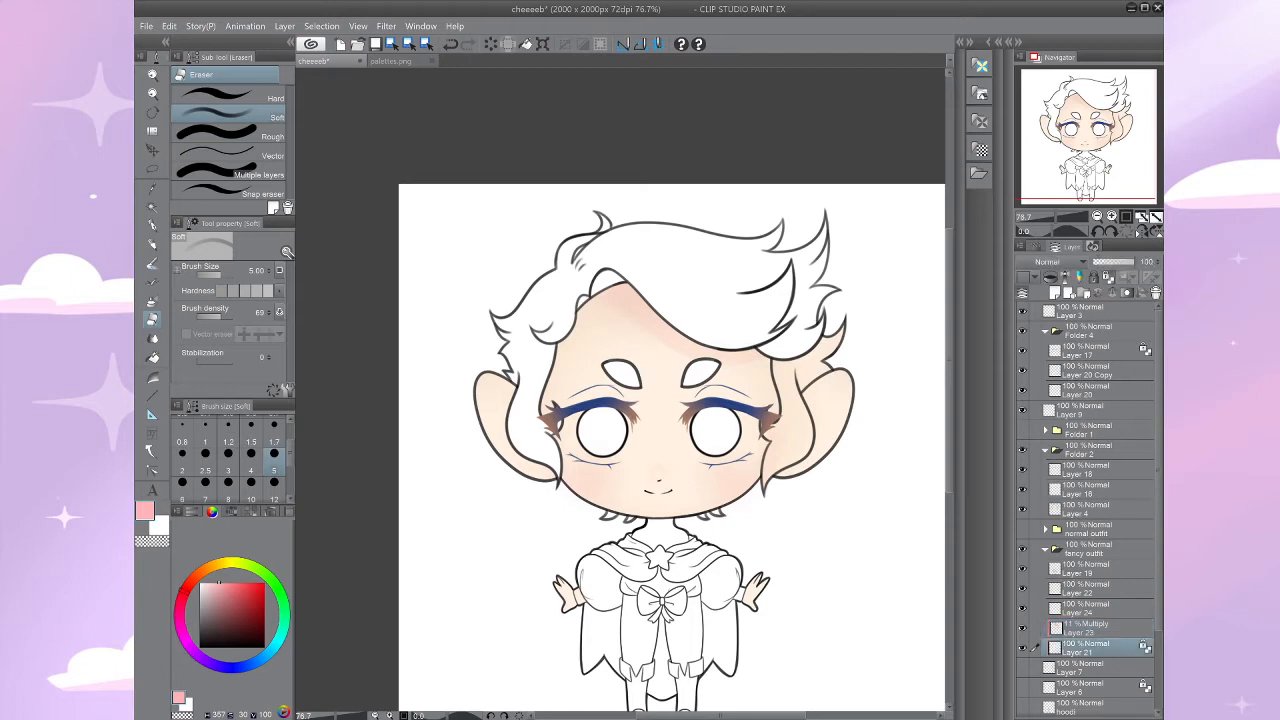
{"action": "left_click_drag", "start_coordinate": [672, 440], "coordinate": [630, 374]}
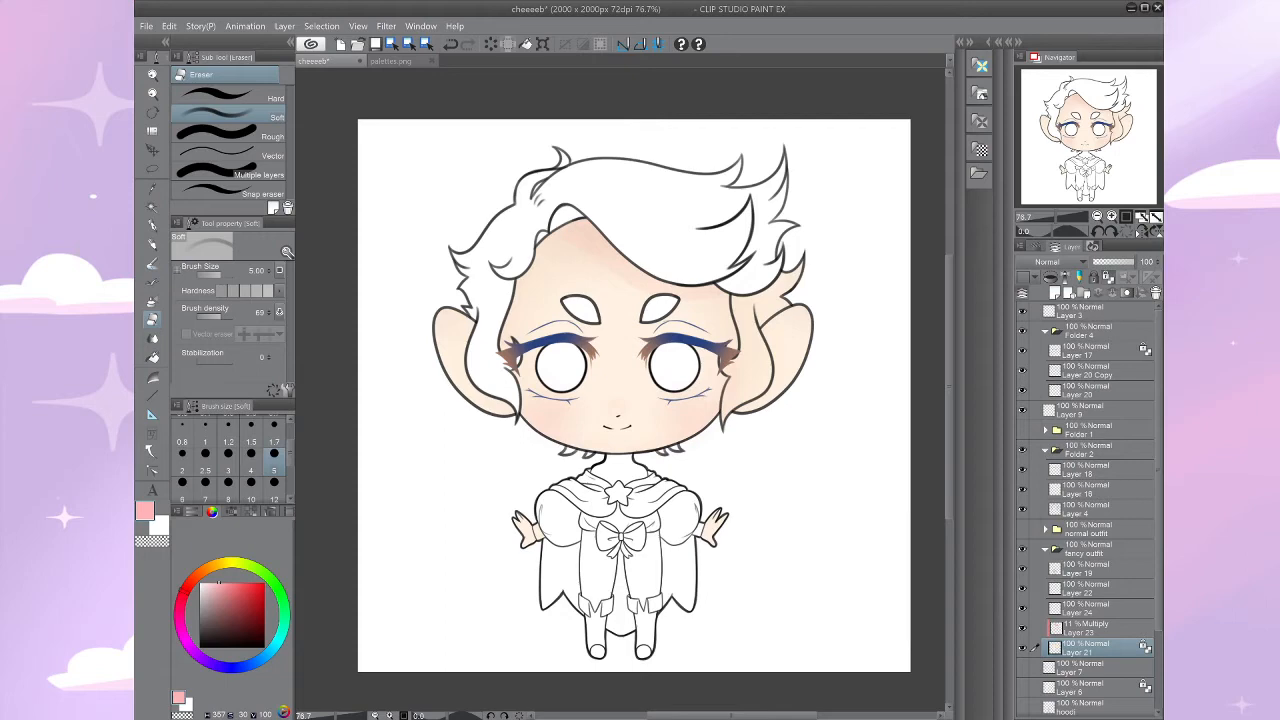
{"action": "scroll", "coordinate": [569, 281], "scroll_direction": "up", "scroll_amount": 3}
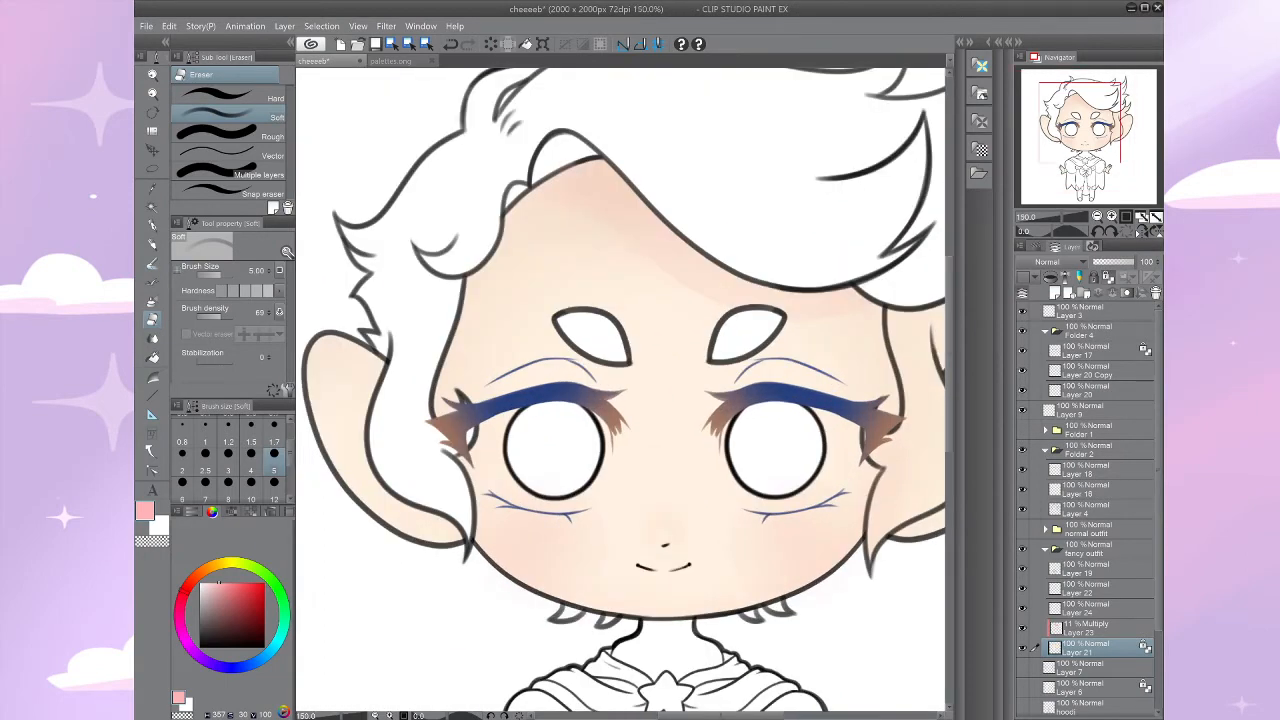
{"action": "left_click", "coordinate": [1085, 627]}
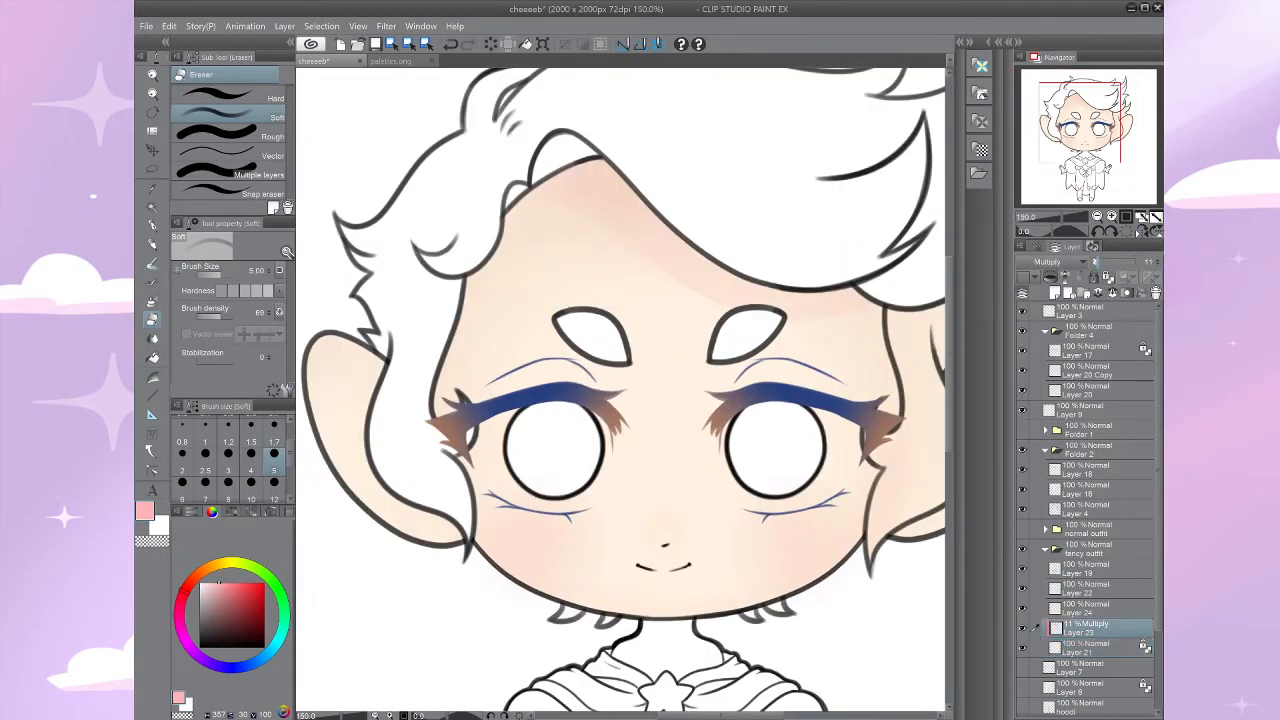
{"action": "mouse_move", "coordinate": [1096, 262]}
{"action": "left_mouse_down"}
{"action": "mouse_move", "coordinate": [1131, 262]}
{"action": "mouse_move", "coordinate": [1096, 262]}
{"action": "left_mouse_up"}
{"action": "scroll", "coordinate": [620, 390], "scroll_direction": "down", "scroll_amount": 2}
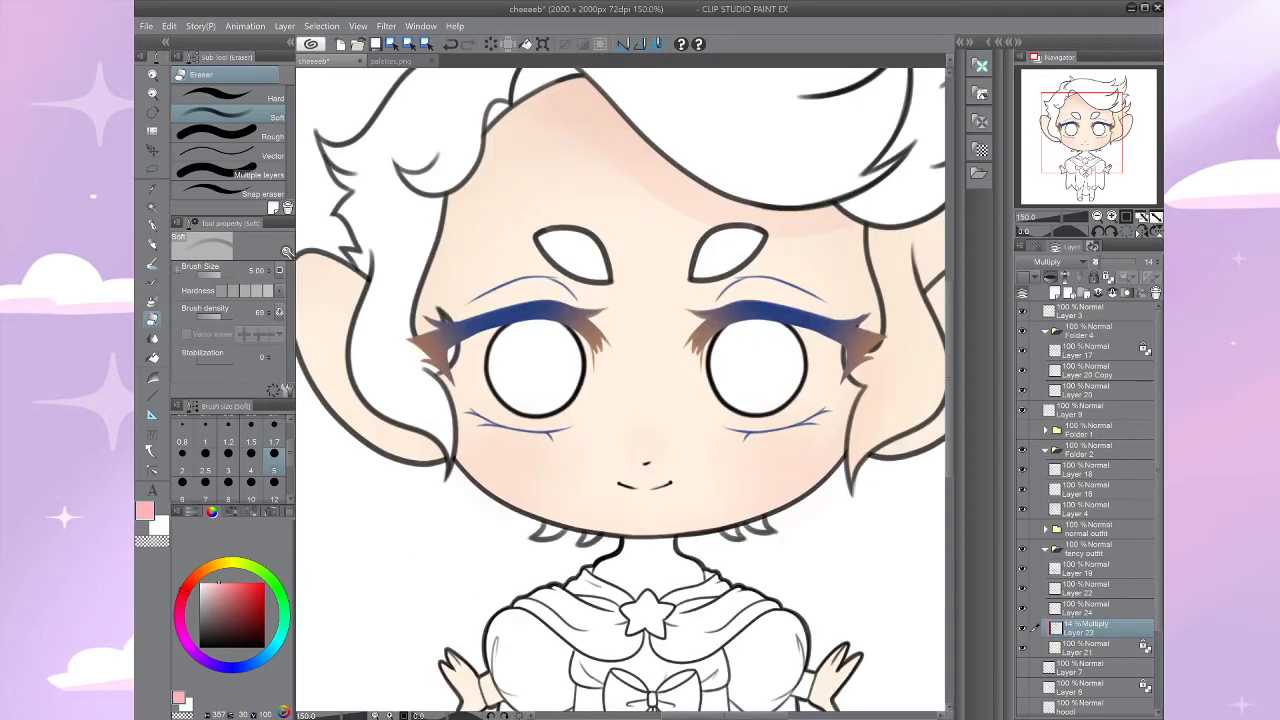
Step: Add a new layer above the shadows and paint a white highlight dot under the left eye with Opaque watercolor at size 6
{"action": "key", "text": "ctrl+shift+n"}
{"action": "key", "text": "x"}
{"action": "key", "text": "b"}
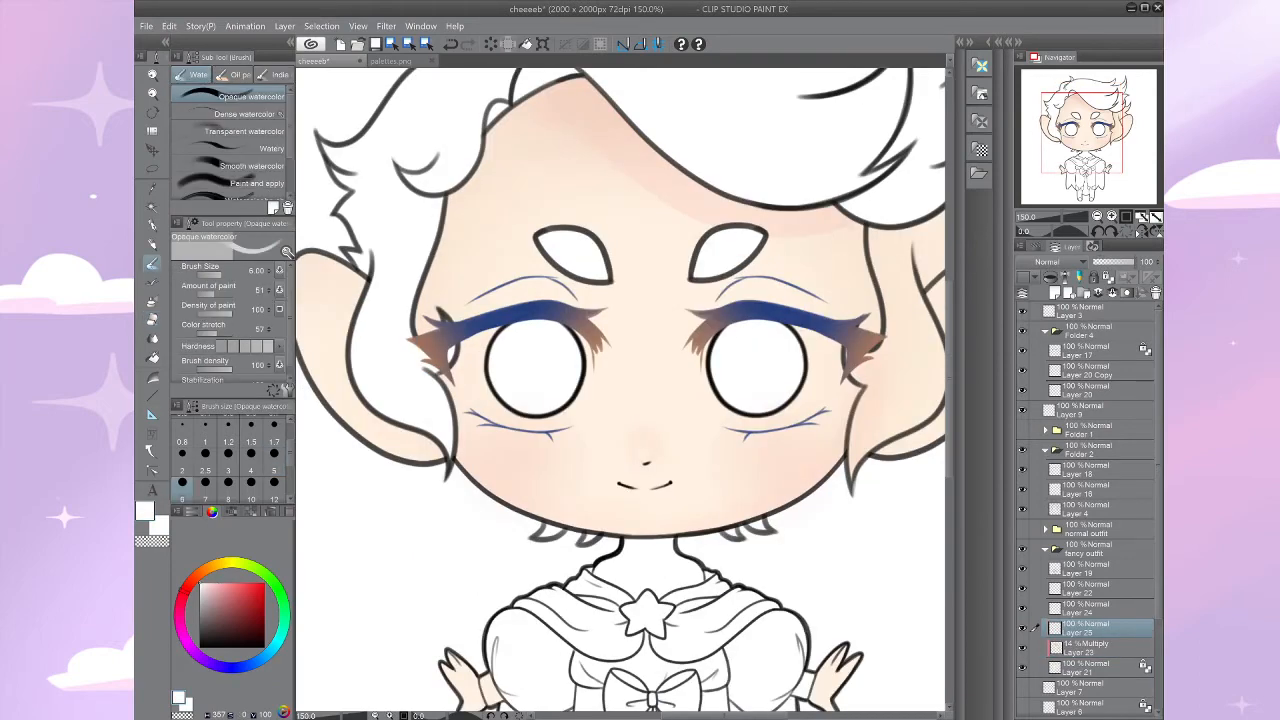
{"action": "scroll", "coordinate": [757, 453], "scroll_direction": "up", "scroll_amount": 3}
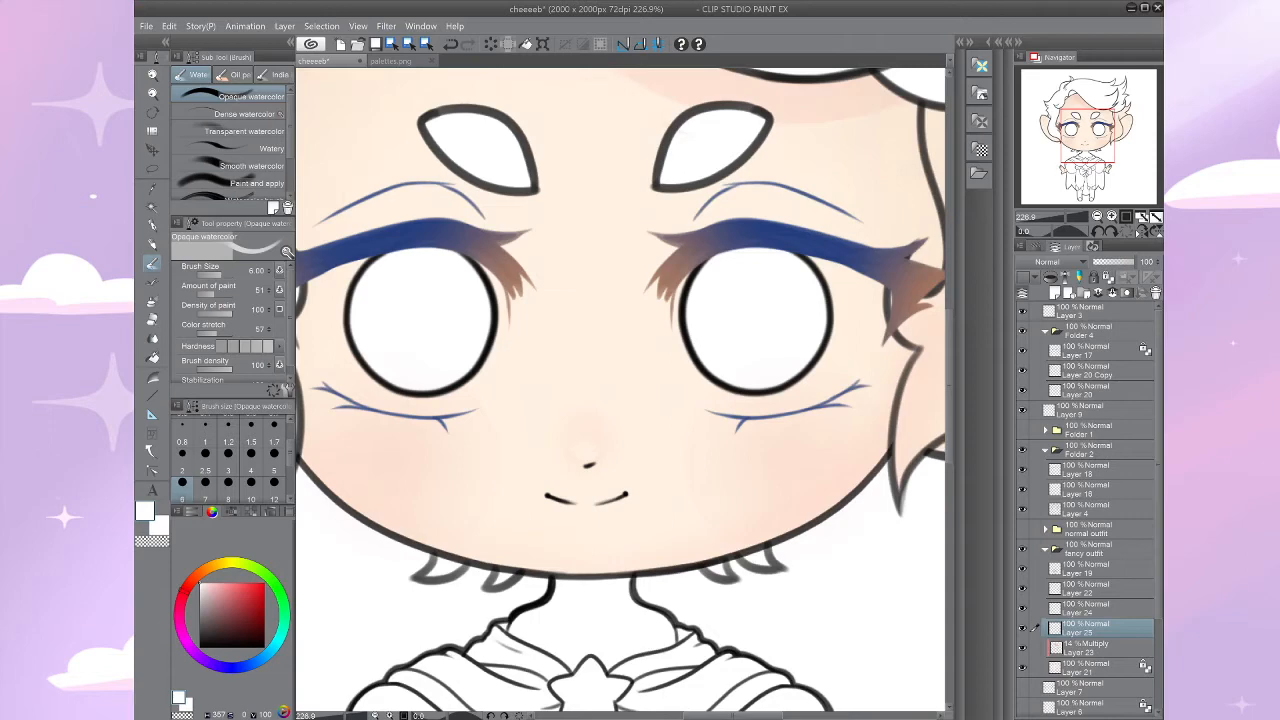
{"action": "left_click_drag", "start_coordinate": [612, 291], "coordinate": [734, 377]}
{"action": "left_click_drag", "start_coordinate": [635, 511], "coordinate": [718, 420]}
{"action": "scroll", "coordinate": [718, 420], "scroll_direction": "up", "scroll_amount": 2}
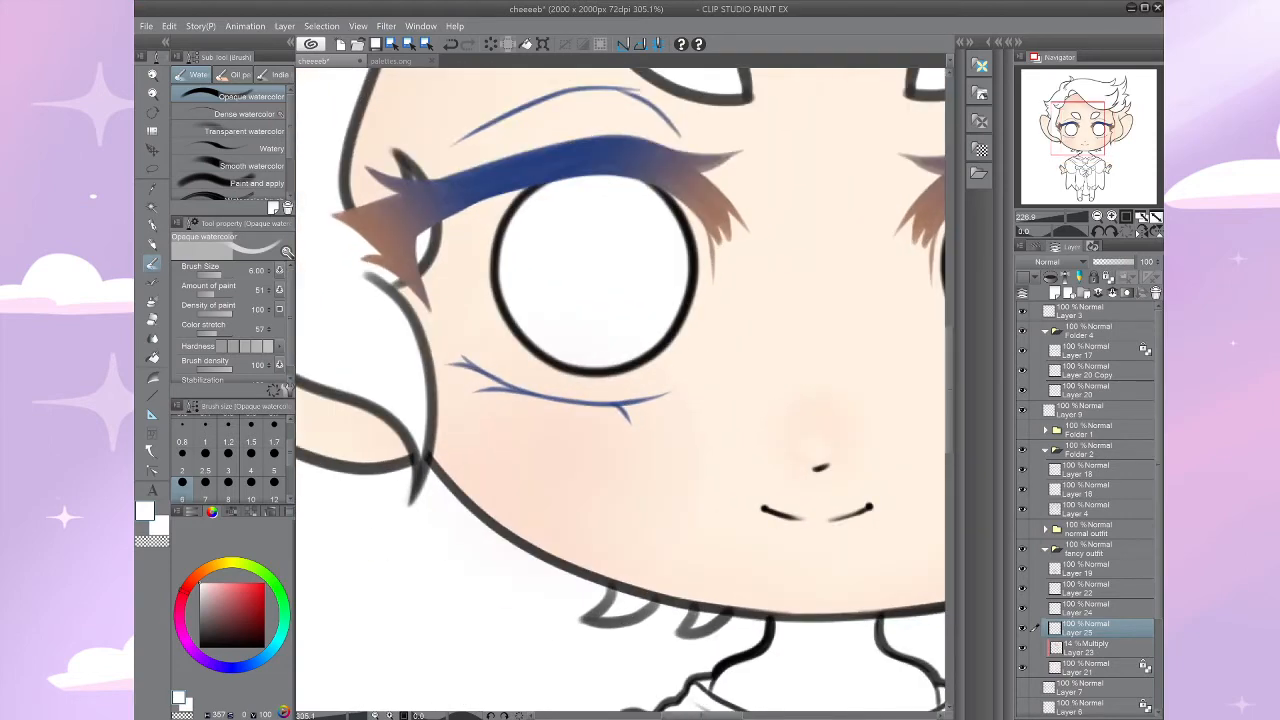
{"action": "left_click", "coordinate": [503, 410]}
{"action": "left_click_drag", "start_coordinate": [520, 400], "coordinate": [445, 337]}
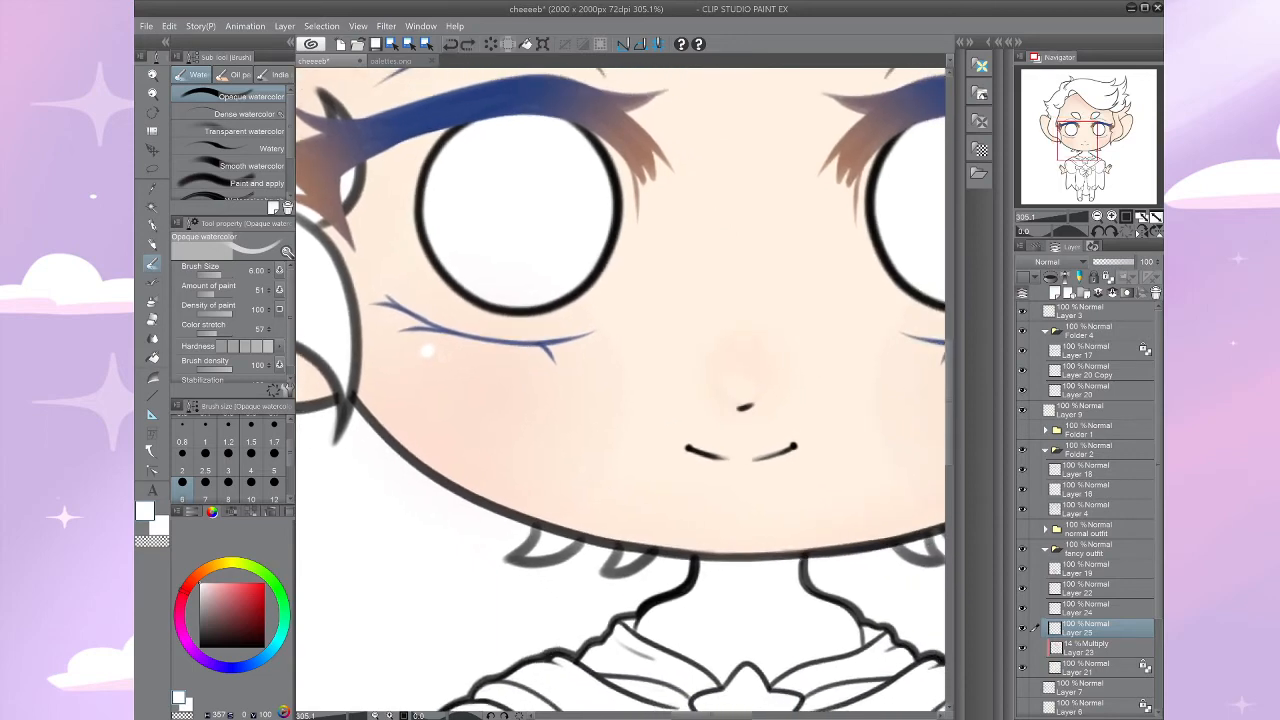
Step: Paint white highlights on the nose and under the right eye, reducing the brush size to 5
{"action": "left_click_drag", "start_coordinate": [640, 394], "coordinate": [576, 388]}
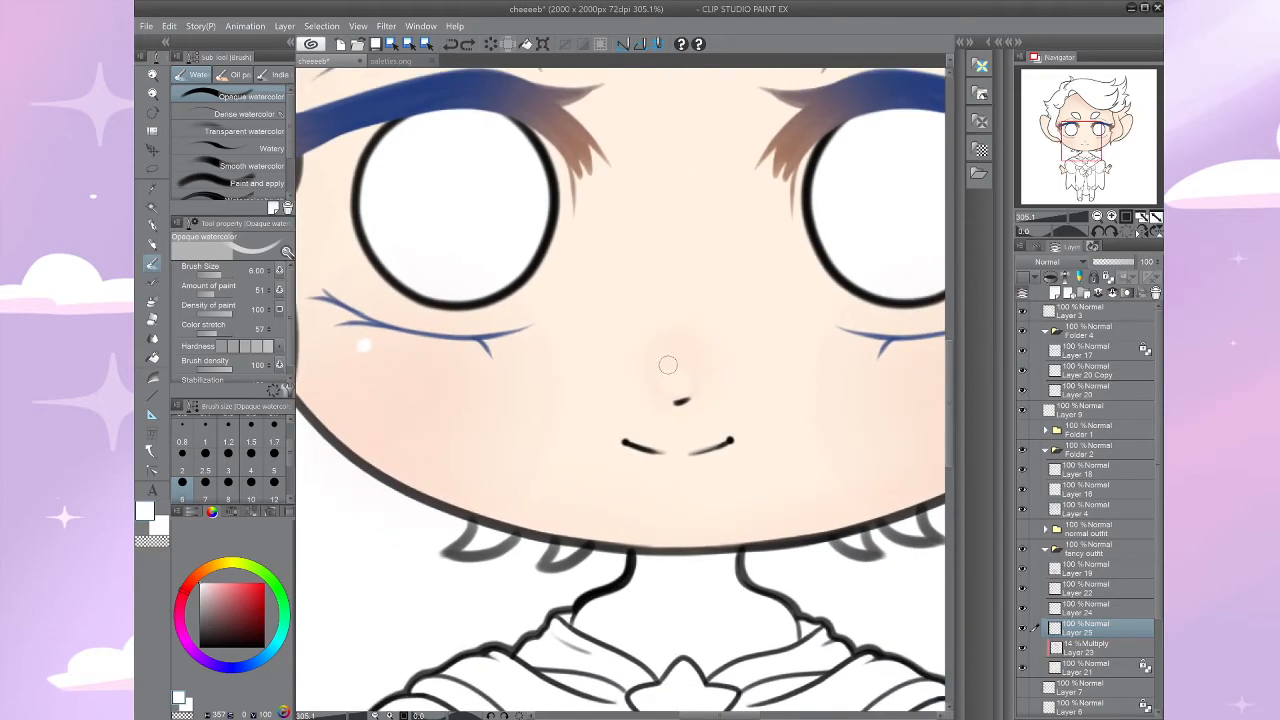
{"action": "left_click_drag", "start_coordinate": [668, 365], "coordinate": [434, 430]}
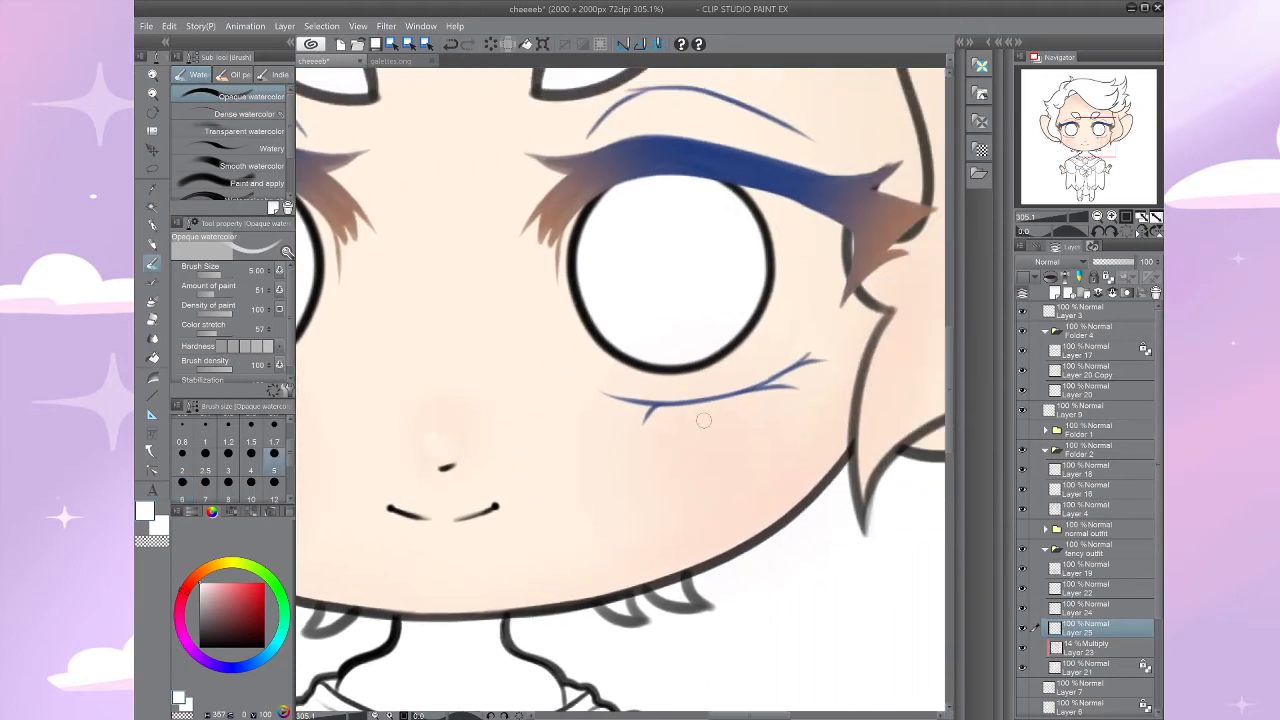
{"action": "scroll", "coordinate": [720, 420], "scroll_direction": "down", "scroll_amount": 2}
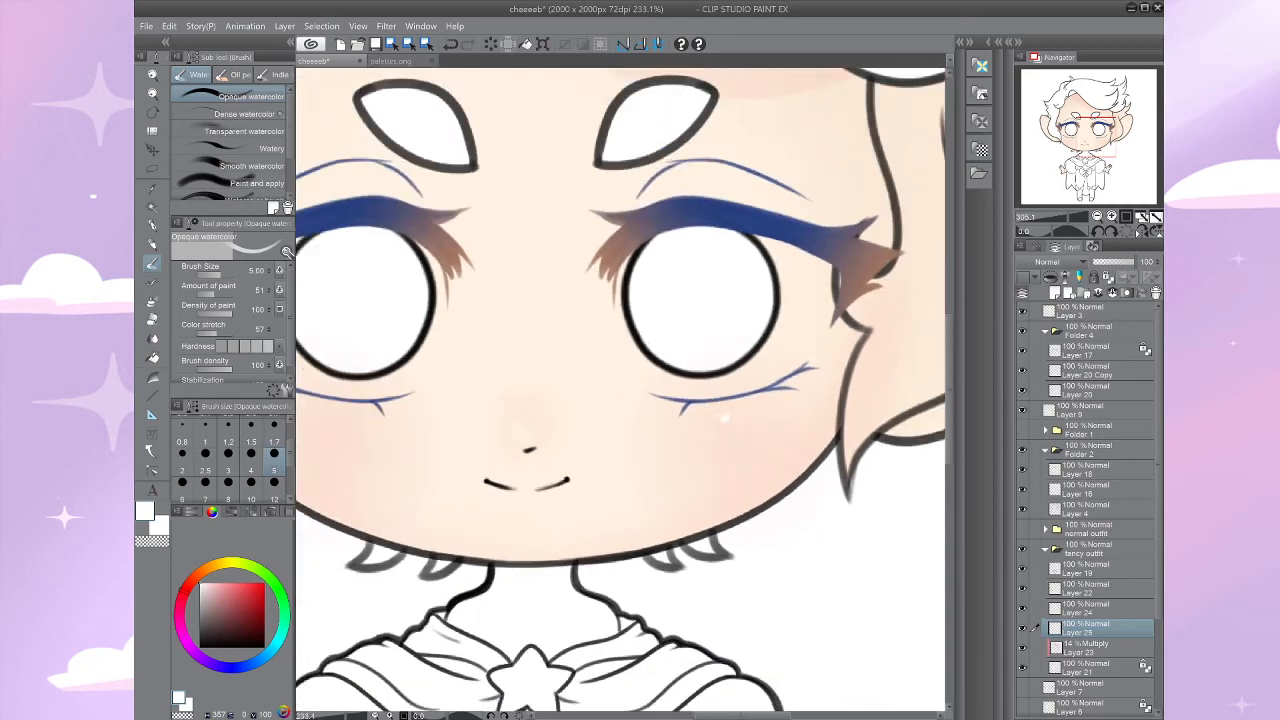
{"action": "mouse_move", "coordinate": [725, 418]}
{"action": "left_mouse_down"}
{"action": "mouse_move", "coordinate": [638, 425]}
{"action": "mouse_move", "coordinate": [543, 353]}
{"action": "mouse_move", "coordinate": [525, 365]}
{"action": "left_mouse_up"}
{"action": "scroll", "coordinate": [630, 460], "scroll_direction": "down", "scroll_amount": 1}
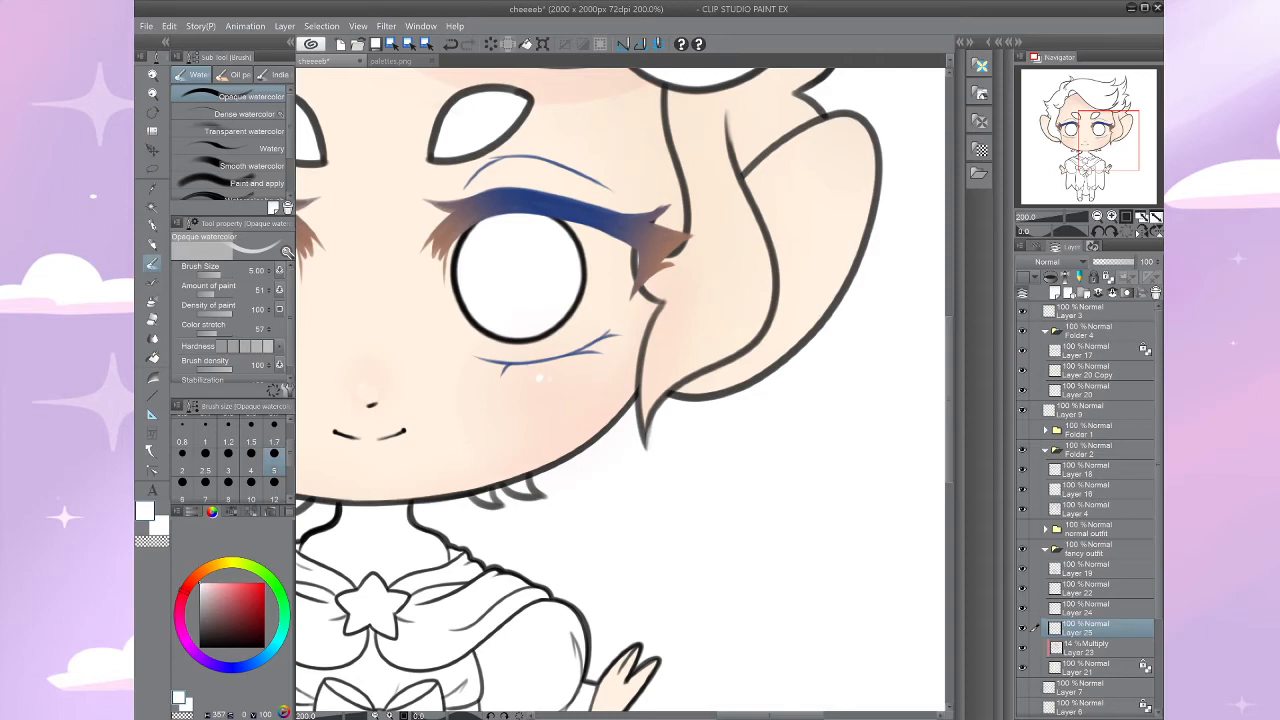
Step: Add a smaller second white dot beside the highlight on the left cheek
{"action": "mouse_move", "coordinate": [518, 278]}
{"action": "left_mouse_down"}
{"action": "mouse_move", "coordinate": [600, 280]}
{"action": "mouse_move", "coordinate": [628, 262]}
{"action": "mouse_move", "coordinate": [548, 366]}
{"action": "mouse_move", "coordinate": [768, 338]}
{"action": "mouse_move", "coordinate": [776, 320]}
{"action": "left_mouse_up"}
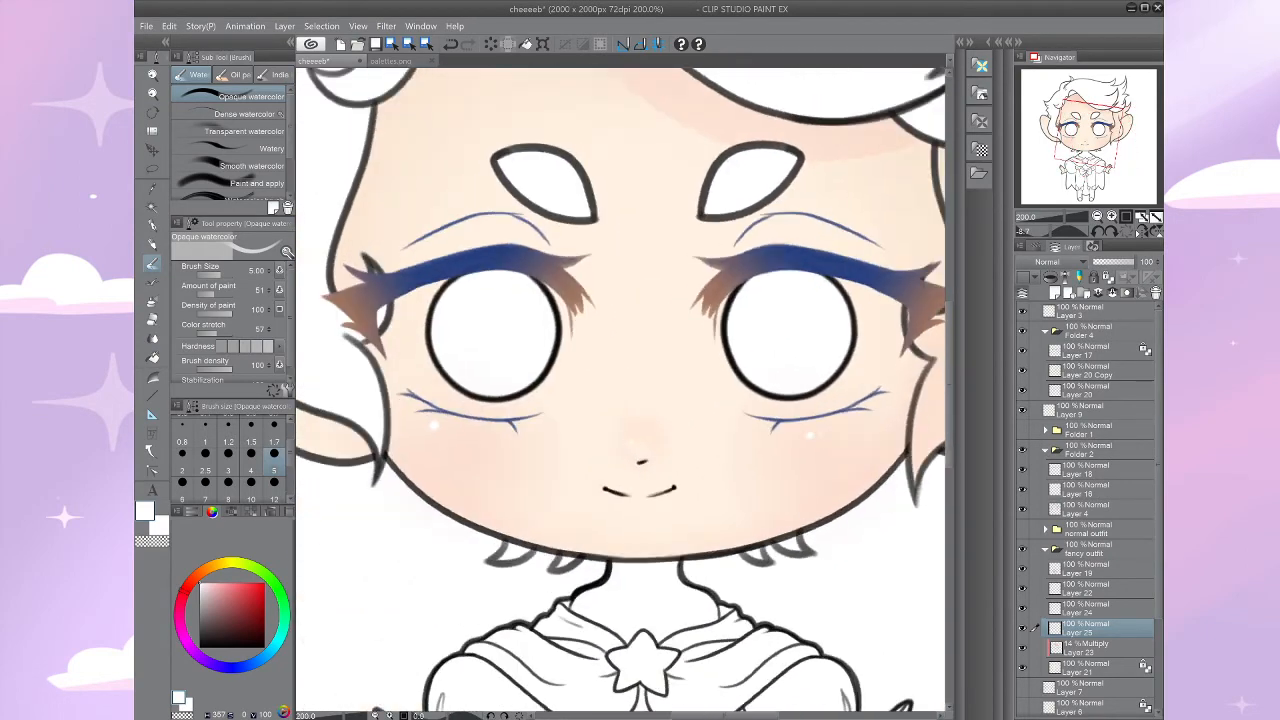
{"action": "left_click_drag", "start_coordinate": [848, 500], "coordinate": [784, 500]}
{"action": "scroll", "coordinate": [784, 500], "scroll_direction": "down", "scroll_amount": 1}
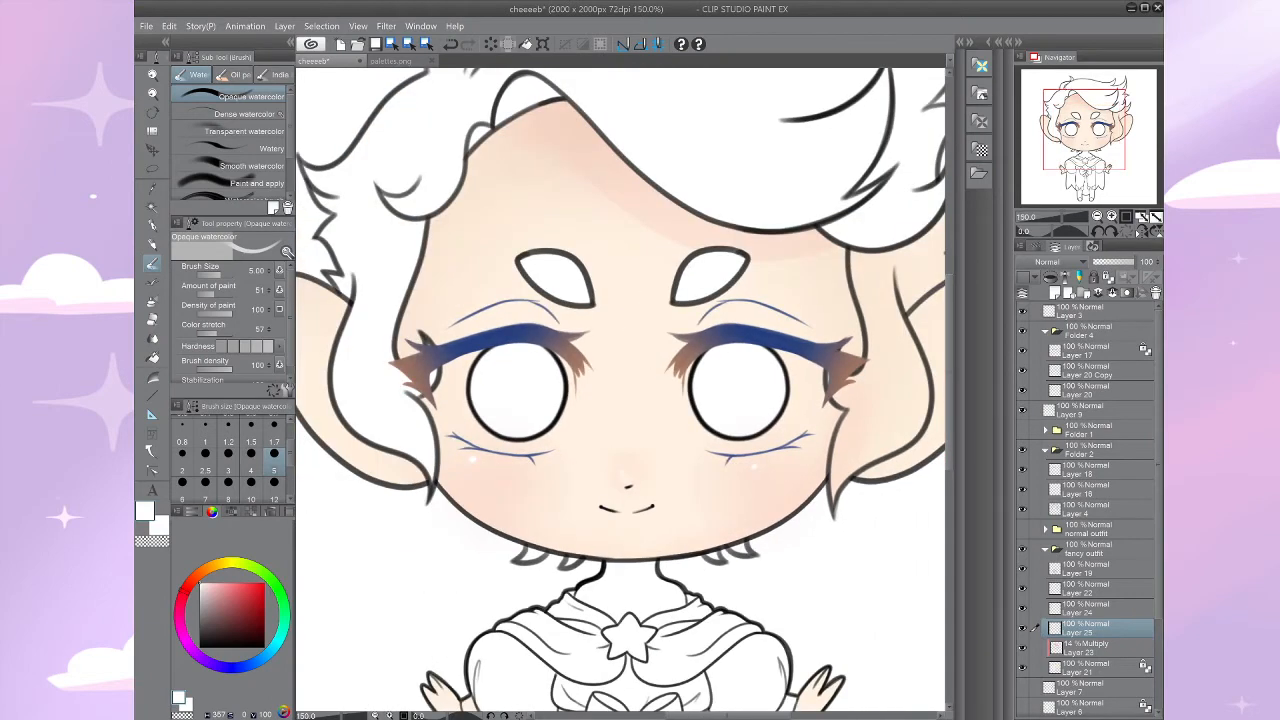
{"action": "scroll", "coordinate": [540, 471], "scroll_direction": "up", "scroll_amount": 4}
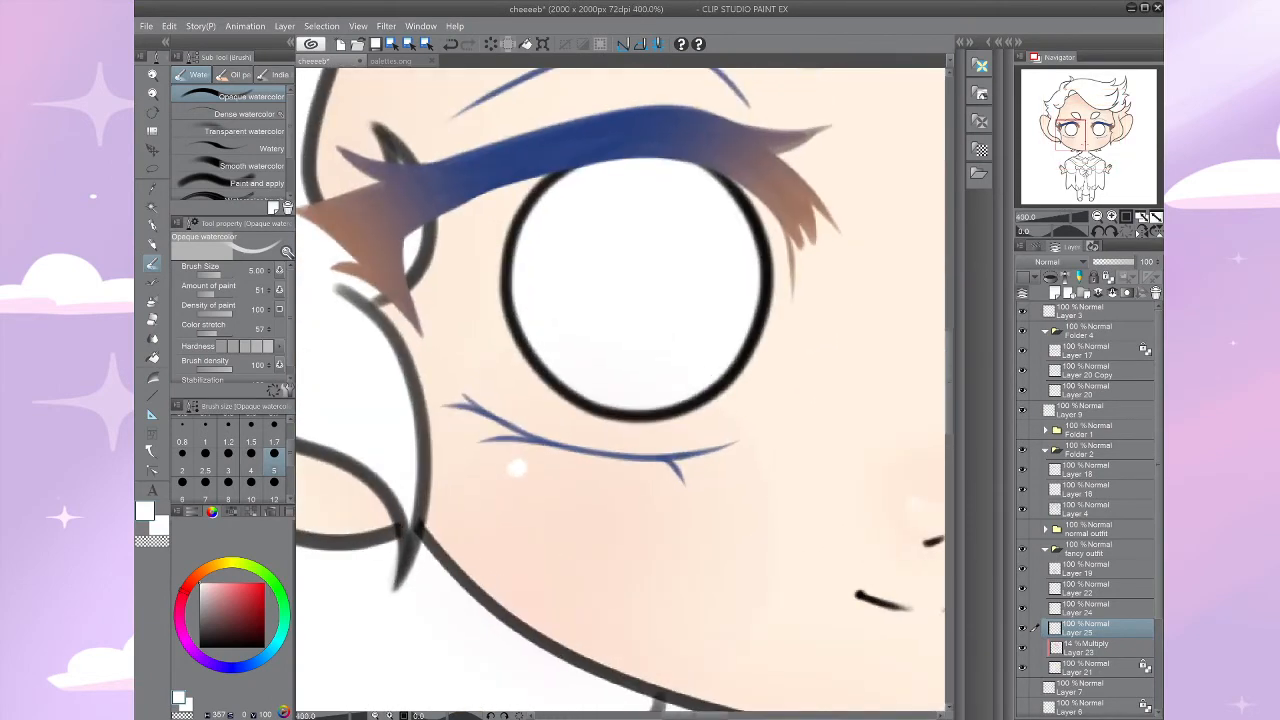
{"action": "scroll", "coordinate": [540, 471], "scroll_direction": "down", "scroll_amount": 3}
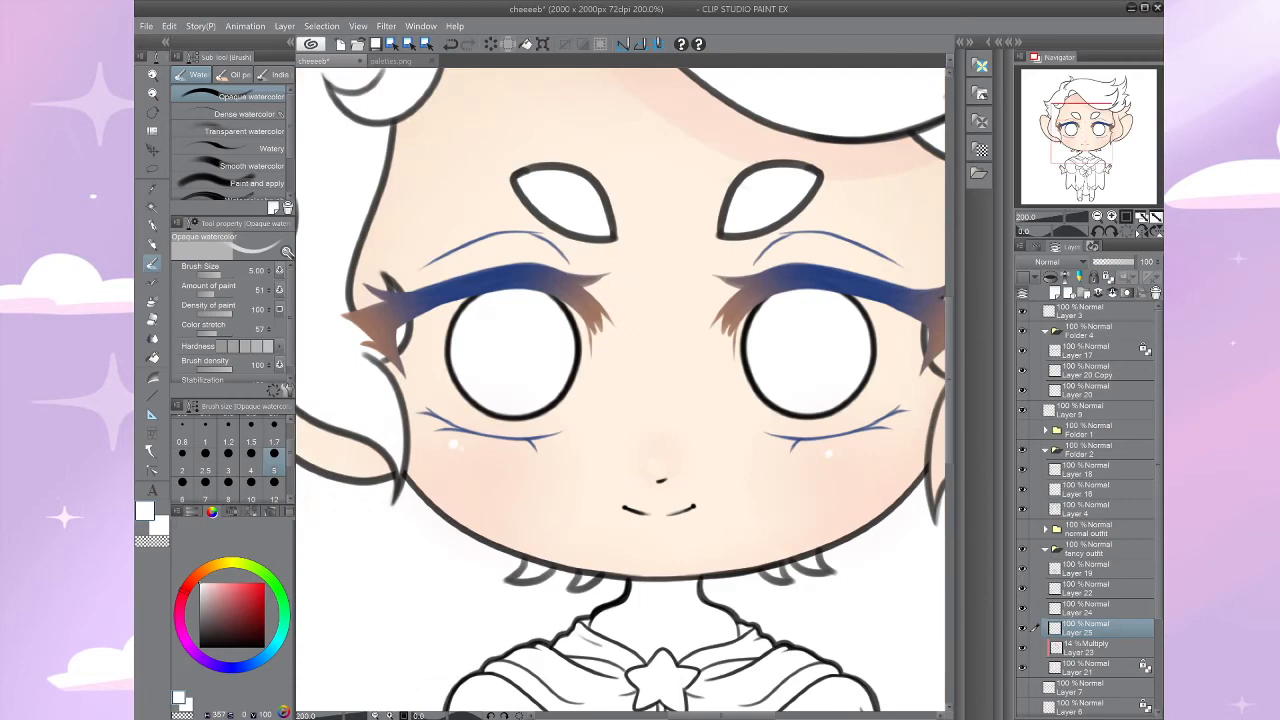
{"action": "mouse_move", "coordinate": [600, 440]}
{"action": "left_mouse_down"}
{"action": "mouse_move", "coordinate": [675, 397]}
{"action": "mouse_move", "coordinate": [535, 426]}
{"action": "mouse_move", "coordinate": [494, 386]}
{"action": "left_mouse_up"}
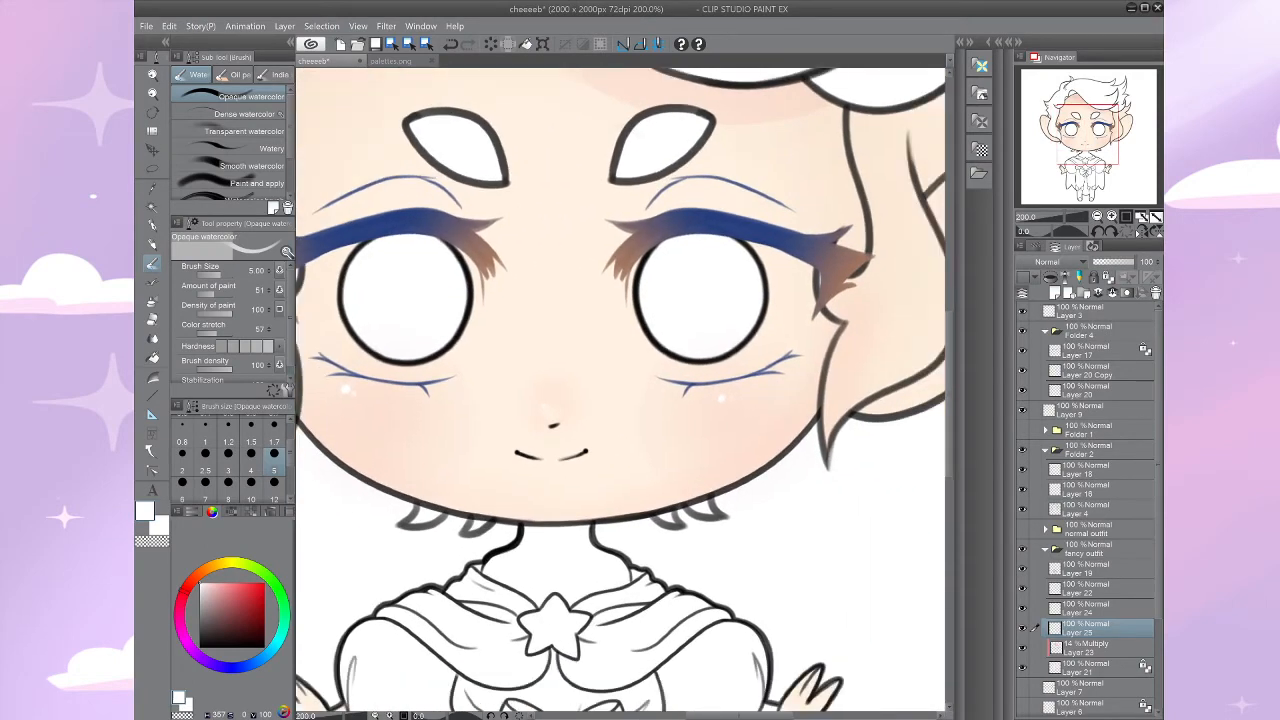
{"action": "scroll", "coordinate": [597, 437], "scroll_direction": "down", "scroll_amount": 3}
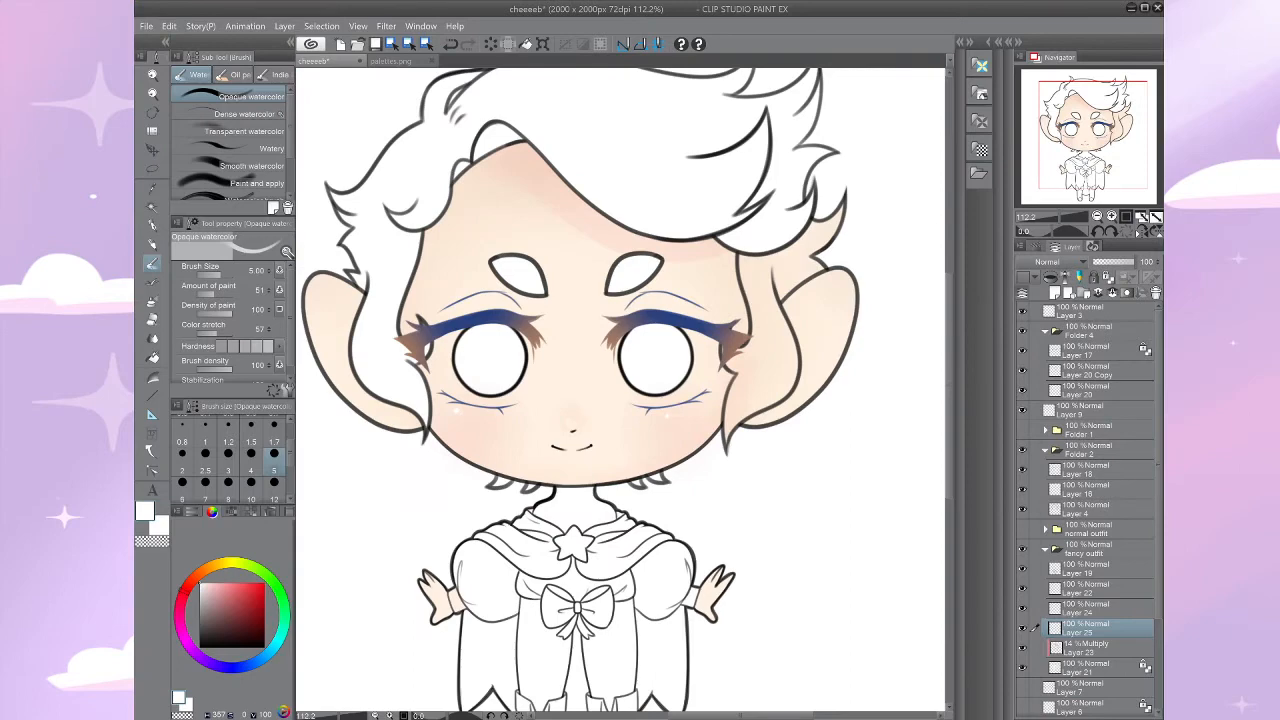
Step: On skin Layer 21, sample the skin tone, choose a paler tint and softly lighten the nose bridge with the Soft airbrush at size 70
{"action": "left_click_drag", "start_coordinate": [570, 400], "coordinate": [642, 508]}
{"action": "left_click", "coordinate": [1085, 667]}
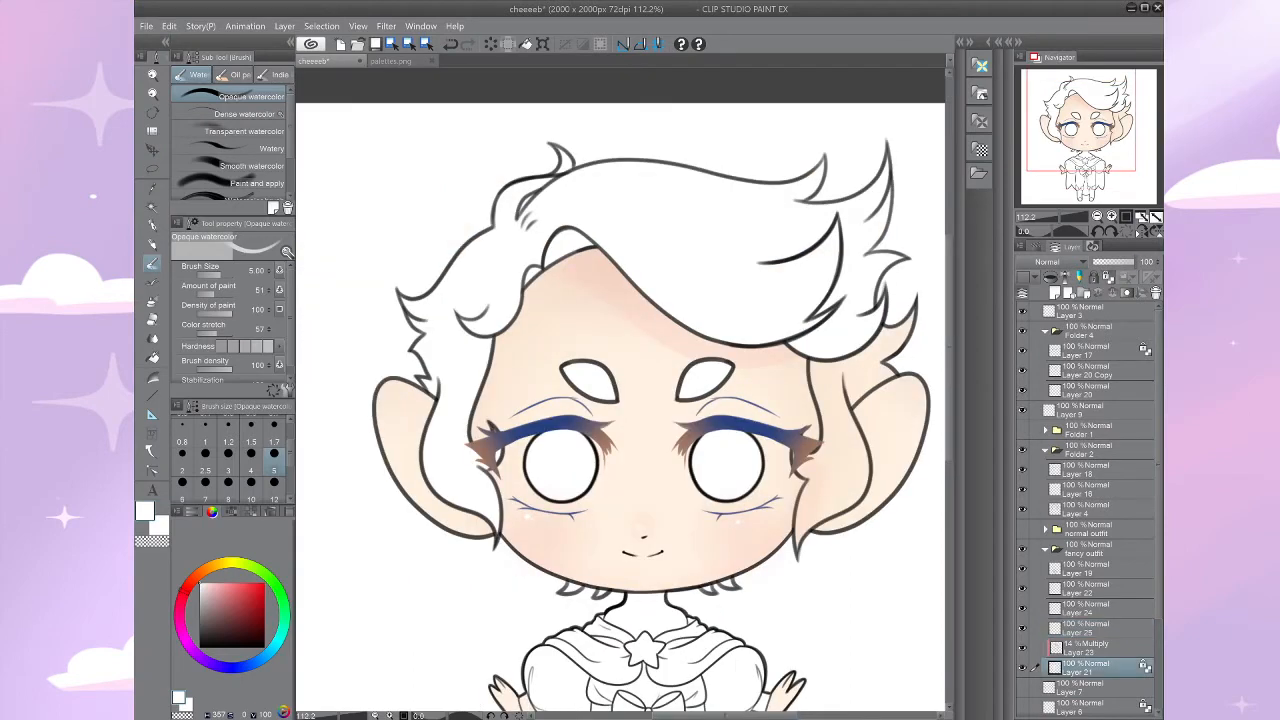
{"action": "key", "text": "i"}
{"action": "left_click", "coordinate": [645, 490]}
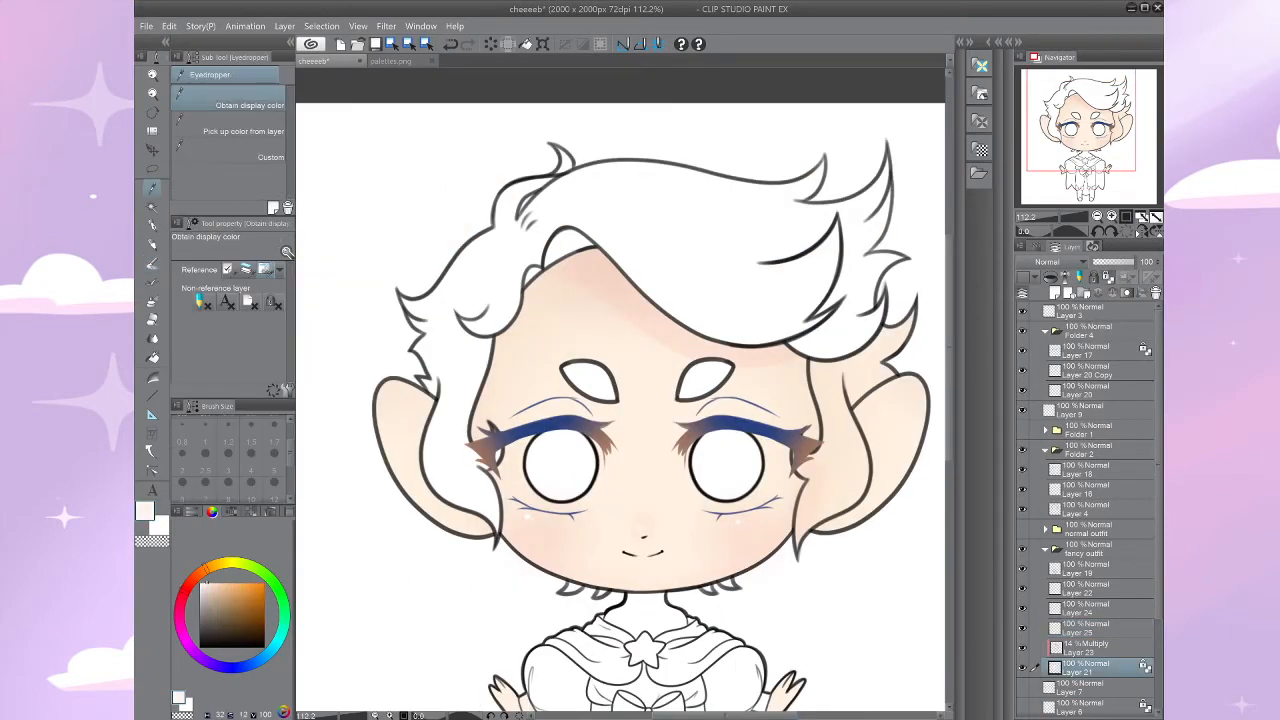
{"action": "key", "text": "b"}
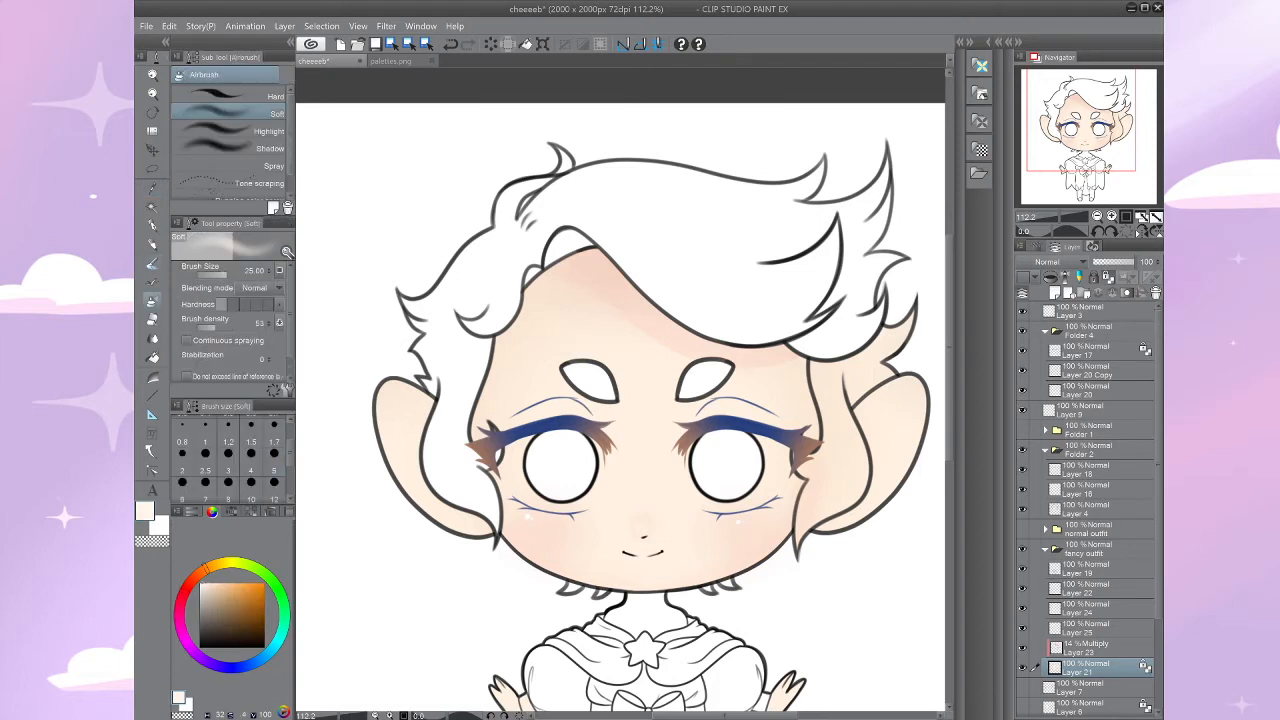
{"action": "scroll", "coordinate": [230, 460], "scroll_direction": "down", "scroll_amount": 3}
{"action": "left_click", "coordinate": [251, 458]}
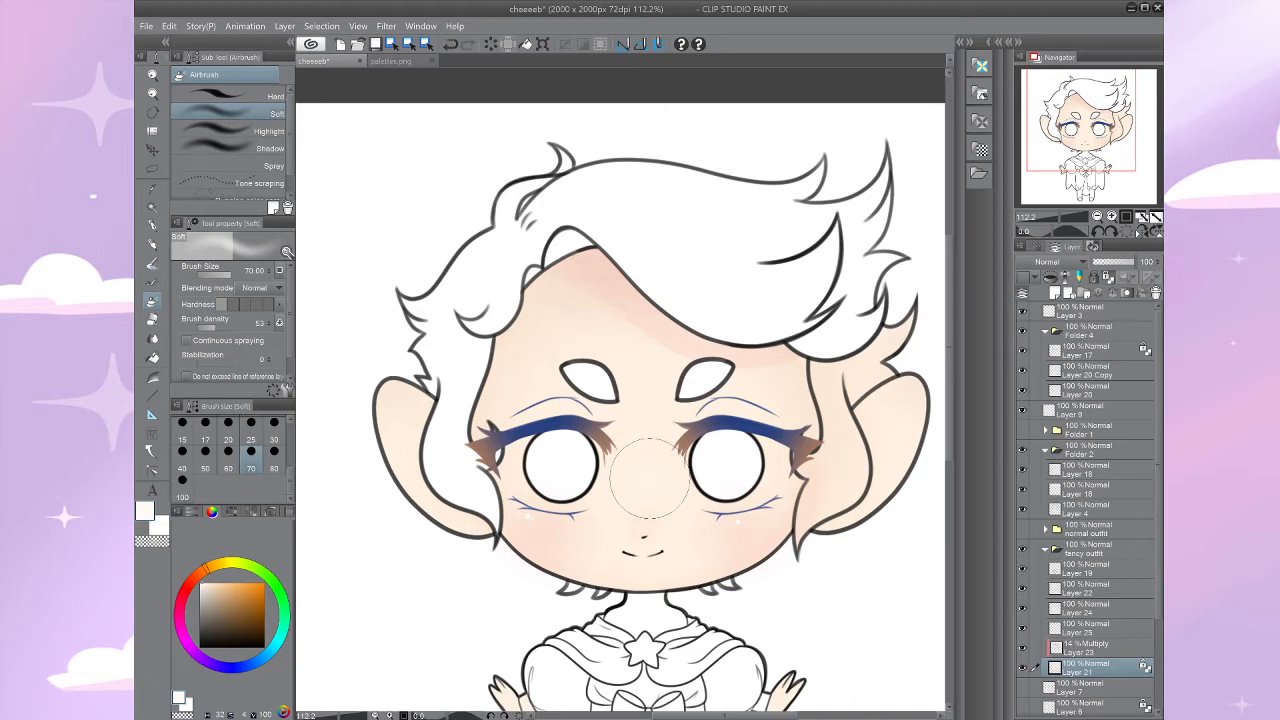
{"action": "left_click_drag", "start_coordinate": [664, 454], "coordinate": [589, 388]}
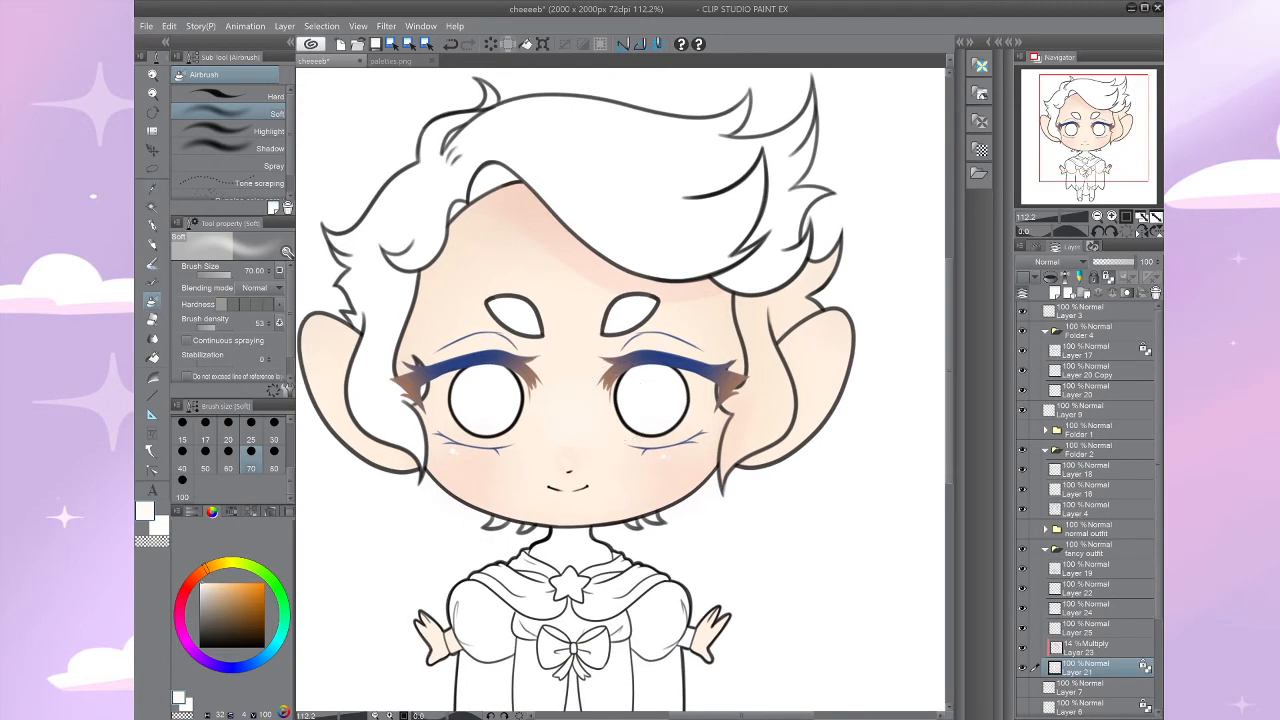
Step: Resample the skin tone from the face and adjust the Soft airbrush from size 25 up to 100 for blending the skin
{"action": "key", "text": "i"}
{"action": "key", "text": "b"}
{"action": "key", "text": "bracketleft"}
{"action": "key", "text": "bracketleft"}
{"action": "key", "text": "bracketleft"}
{"action": "key", "text": "bracketleft"}
{"action": "key", "text": "bracketleft"}
{"action": "scroll", "coordinate": [565, 345], "scroll_direction": "down", "scroll_amount": 1}
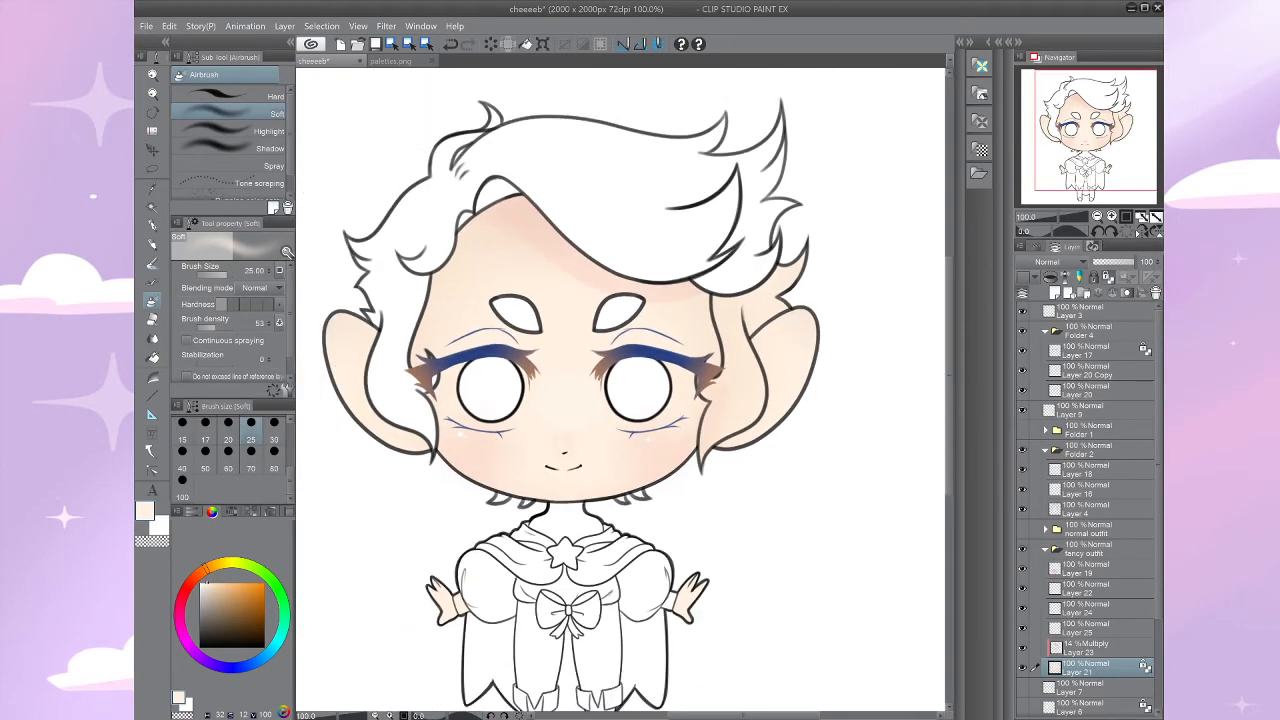
{"action": "left_click_drag", "start_coordinate": [565, 380], "coordinate": [615, 455]}
{"action": "key", "text": "bracketright"}
{"action": "key", "text": "bracketright"}
{"action": "key", "text": "bracketright"}
{"action": "key", "text": "bracketright"}
{"action": "key", "text": "bracketright"}
{"action": "key", "text": "bracketright"}
{"action": "key", "text": "bracketright"}
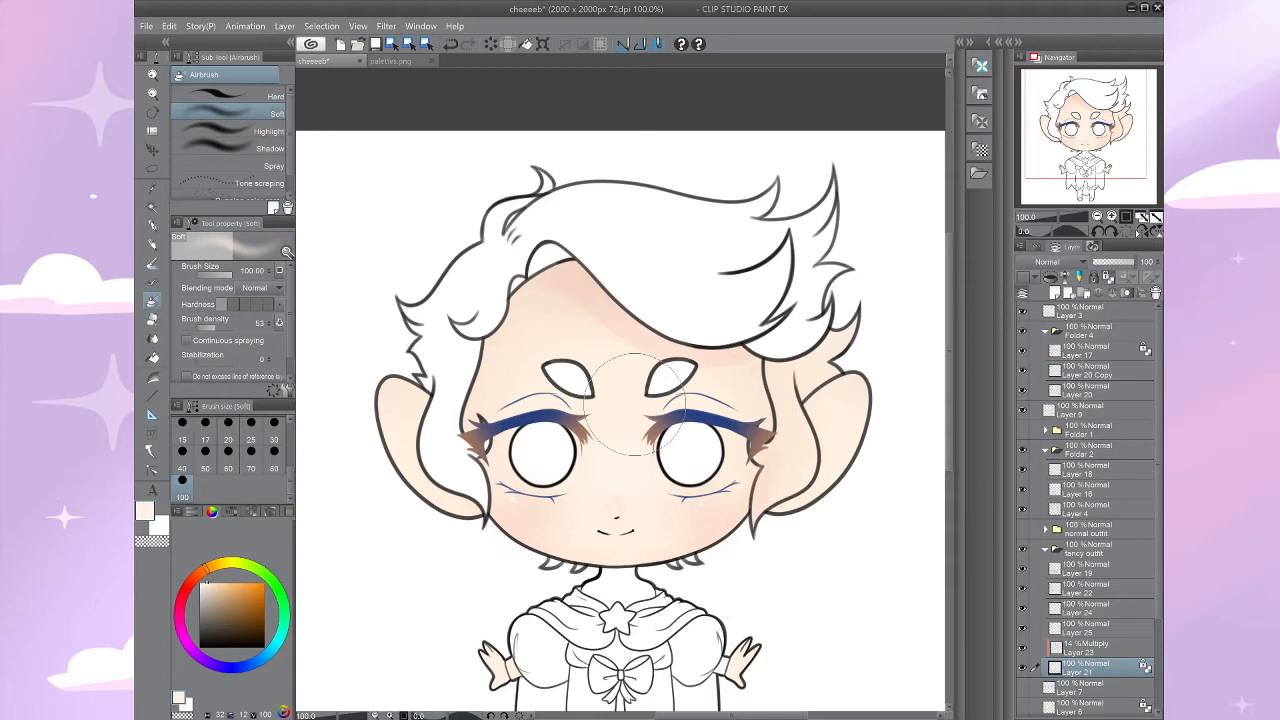
Step: Lock transparent pixels on Layer 19 and recolour the nose and mouth lines a muted reddish pink with Opaque watercolor at size 5
{"action": "scroll", "coordinate": [635, 405], "scroll_direction": "up", "scroll_amount": 4}
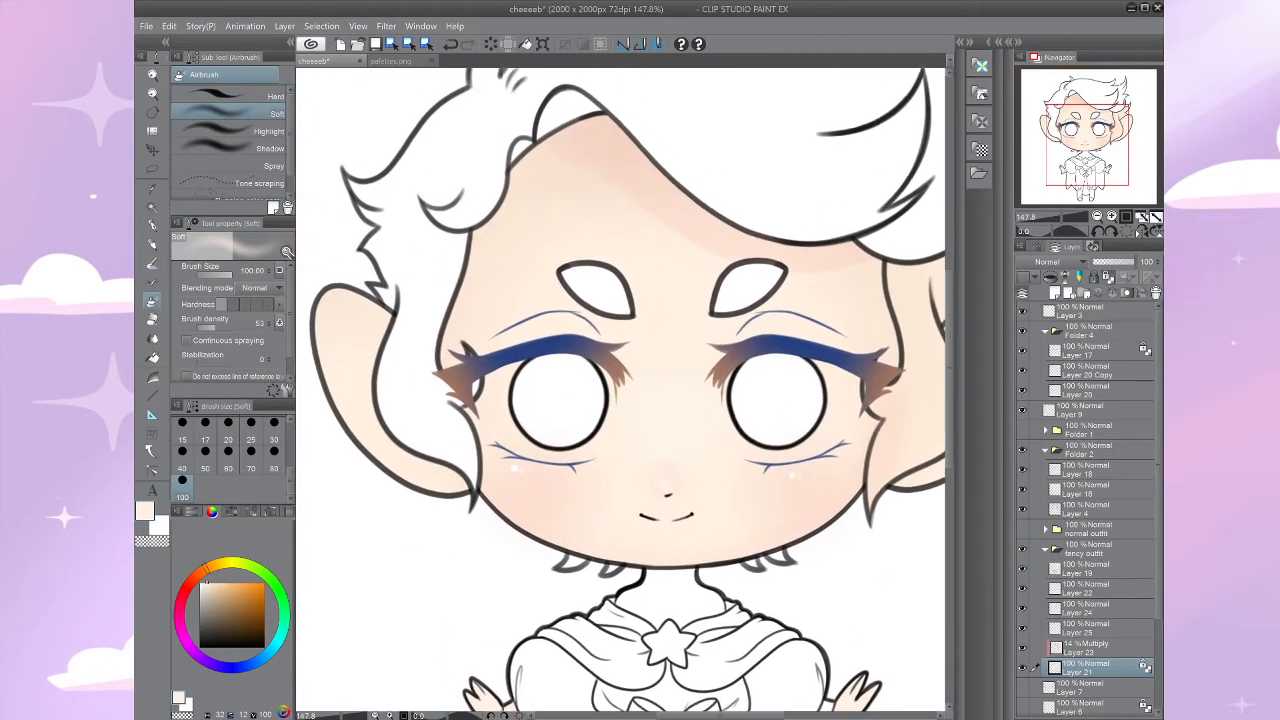
{"action": "scroll", "coordinate": [653, 526], "scroll_direction": "up", "scroll_amount": 5}
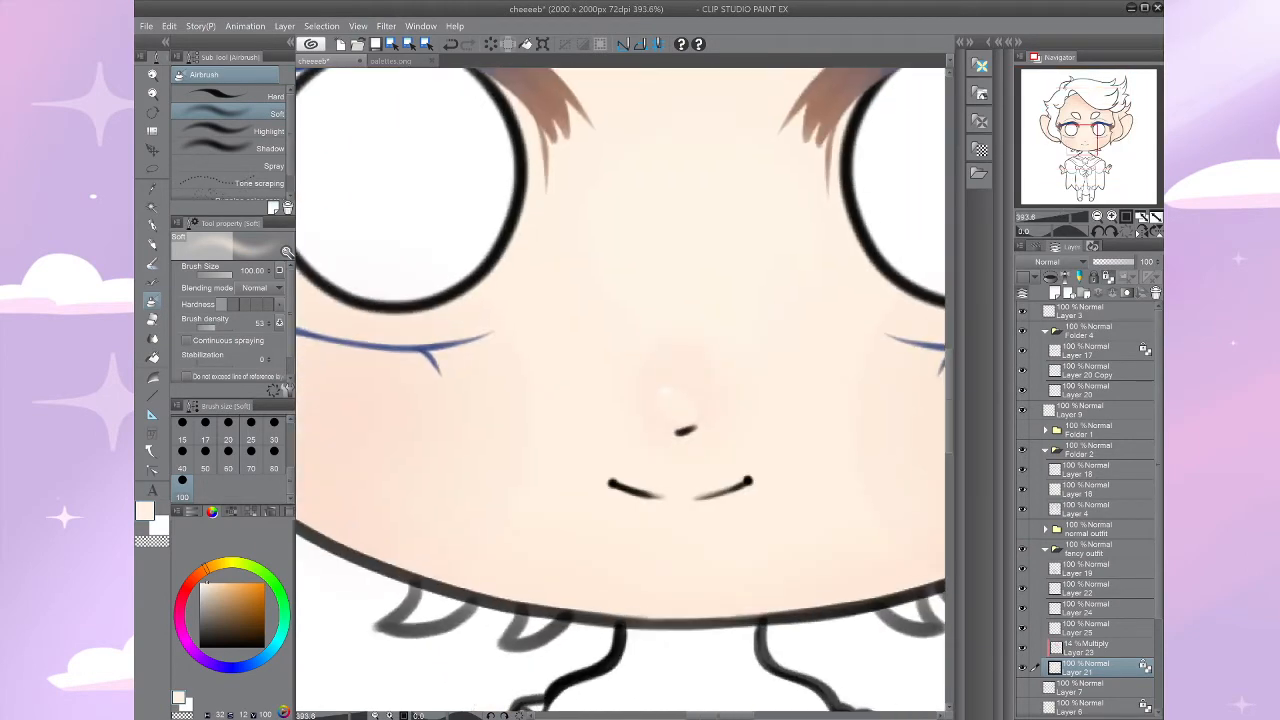
{"action": "left_click", "coordinate": [1097, 568]}
{"action": "left_click", "coordinate": [1108, 277]}
{"action": "left_click", "coordinate": [192, 583]}
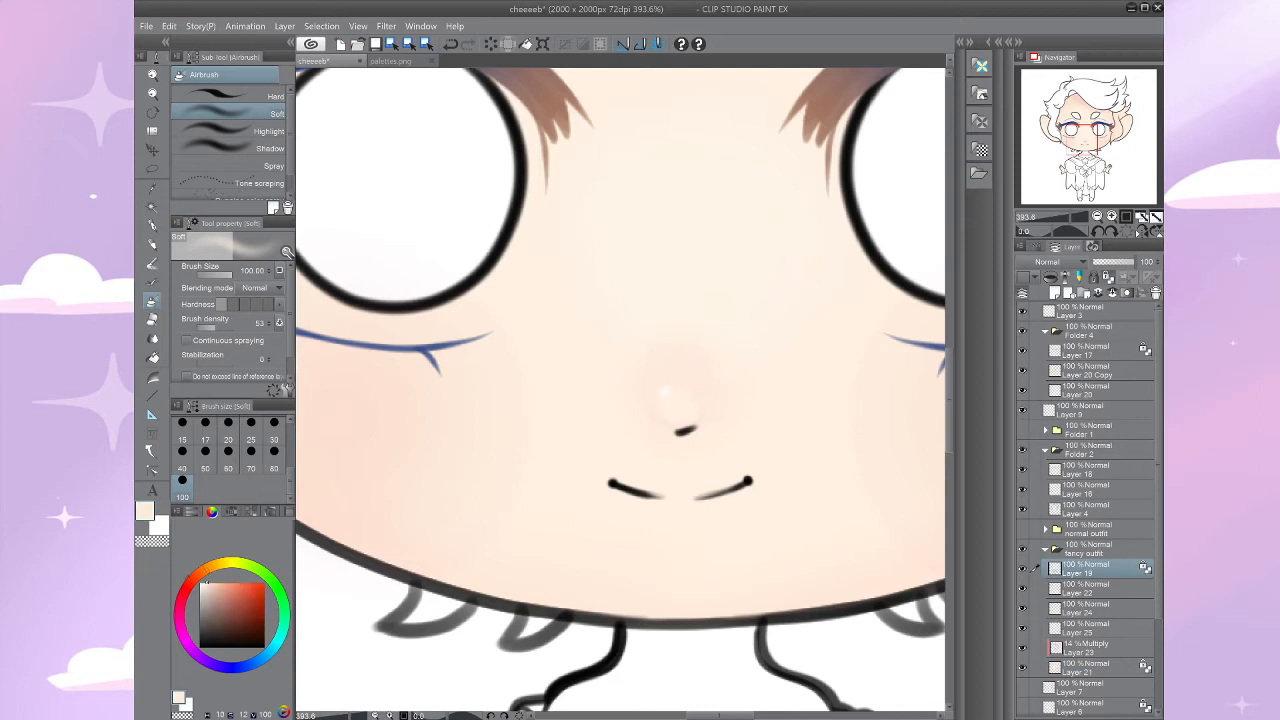
{"action": "left_click", "coordinate": [224, 597]}
{"action": "key", "text": "b"}
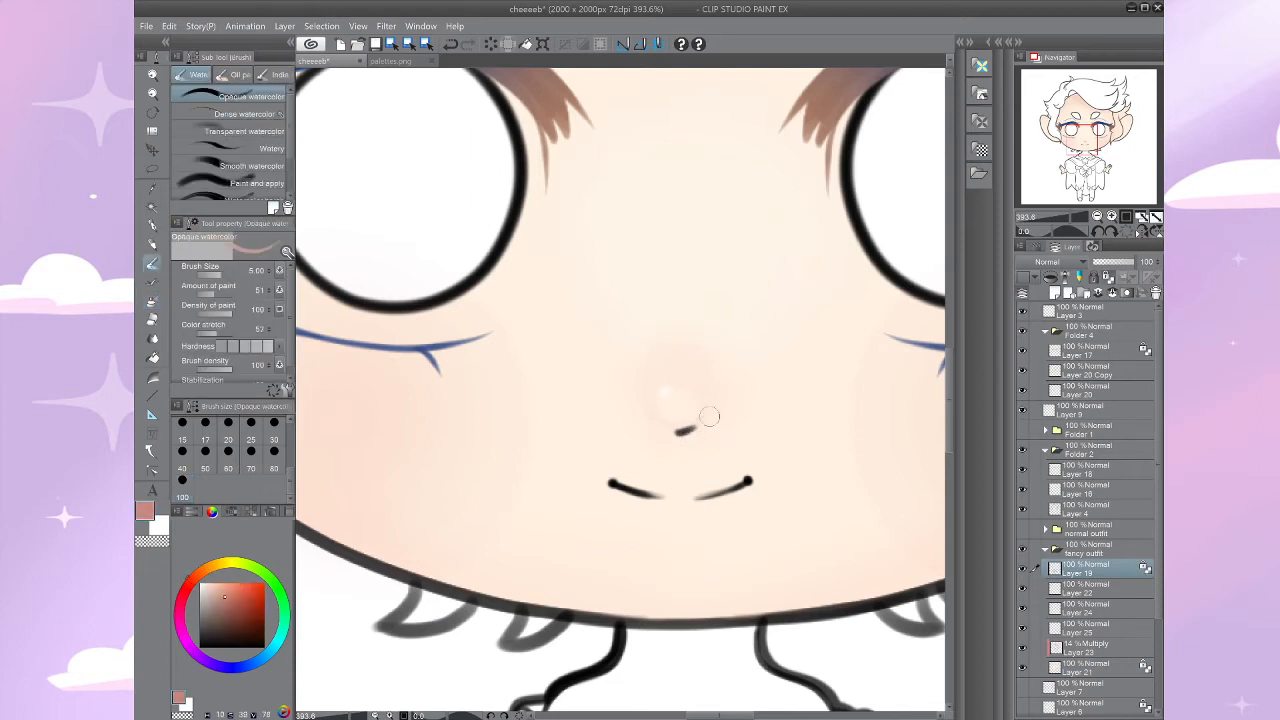
{"action": "left_click_drag", "start_coordinate": [676, 432], "coordinate": [696, 428]}
{"action": "mouse_move", "coordinate": [610, 484]}
{"action": "left_mouse_down"}
{"action": "mouse_move", "coordinate": [684, 496]}
{"action": "mouse_move", "coordinate": [750, 481]}
{"action": "mouse_move", "coordinate": [566, 502]}
{"action": "left_mouse_up"}
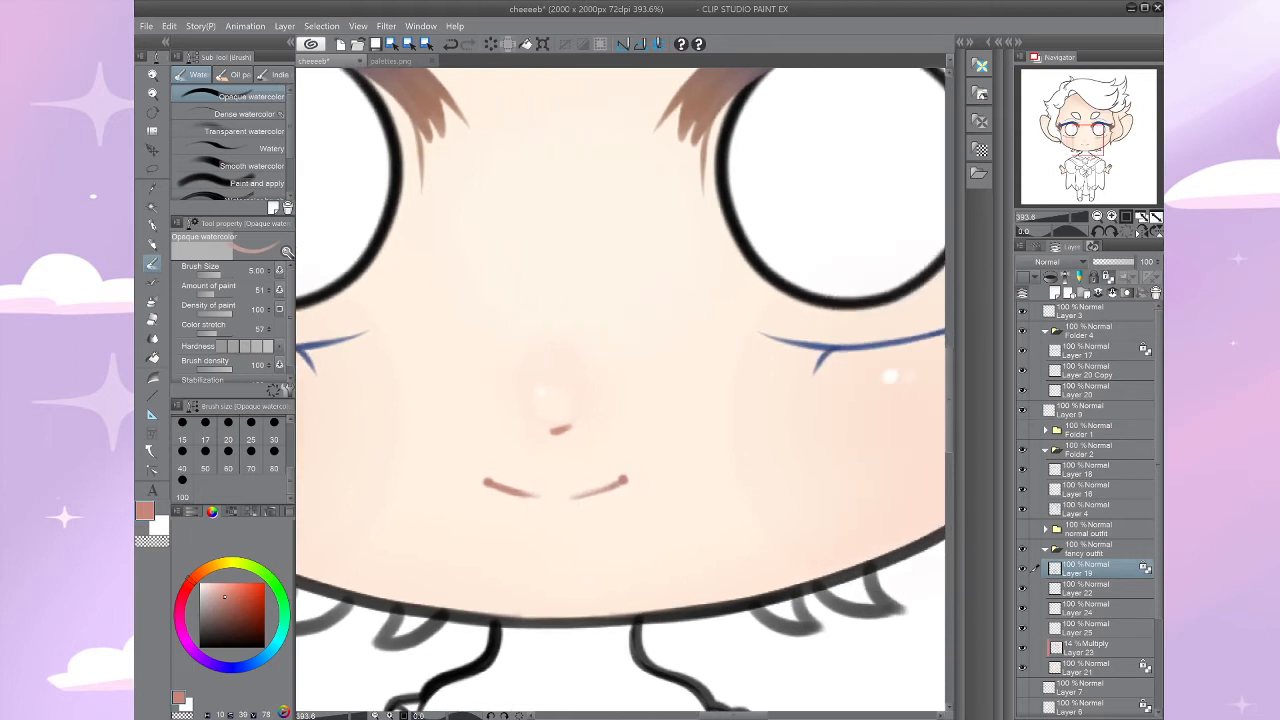
Step: On Multiply Layer 23, paint a light pink lip tint inside the mouth curve with Opaque watercolor at size 4, undoing the darker first stroke
{"action": "left_click", "coordinate": [1098, 648]}
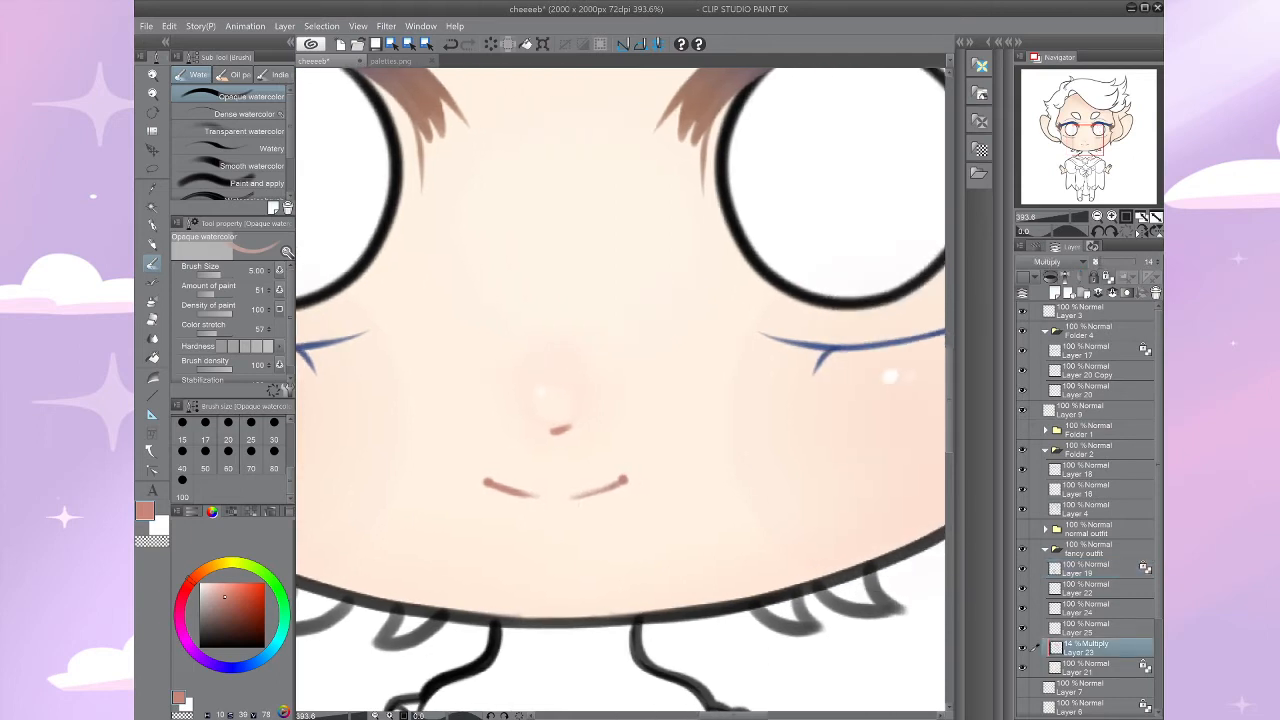
{"action": "scroll", "coordinate": [230, 455], "scroll_direction": "up", "scroll_amount": 3}
{"action": "key", "text": "["}
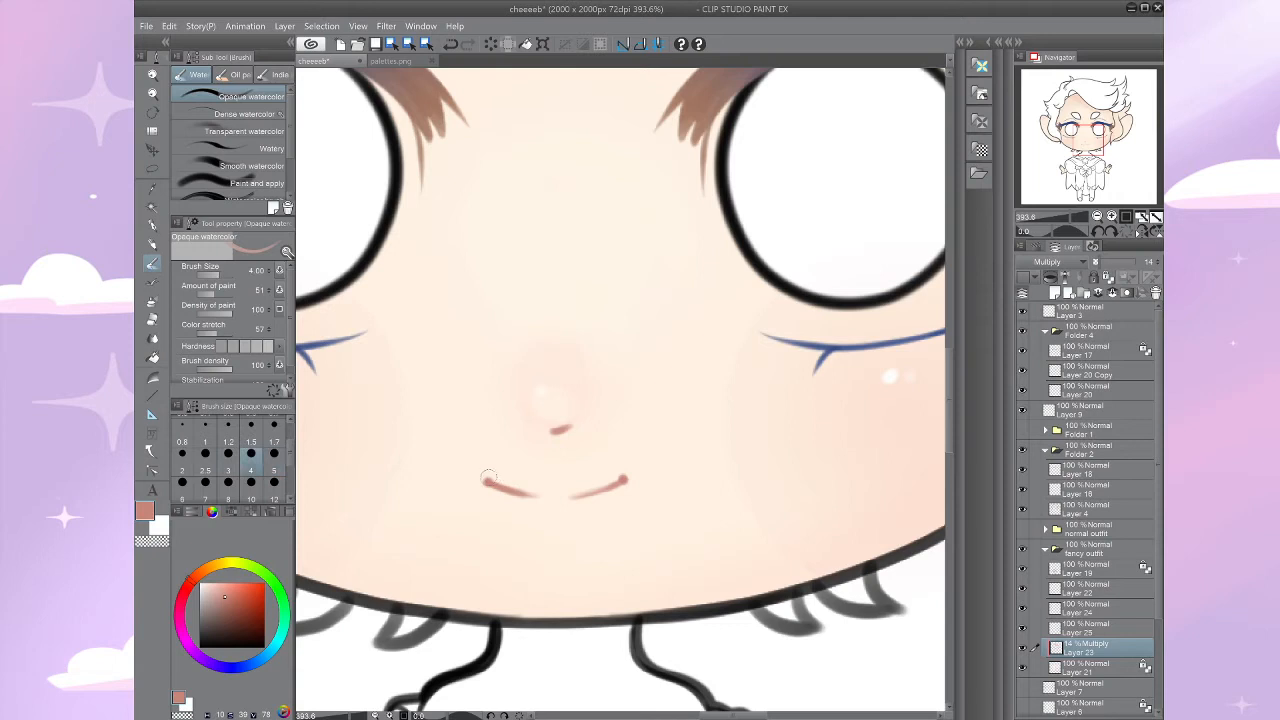
{"action": "left_click_drag", "start_coordinate": [488, 480], "coordinate": [617, 482]}
{"action": "key", "text": "ctrl+z"}
{"action": "left_click", "coordinate": [218, 583]}
{"action": "left_click", "coordinate": [179, 595]}
{"action": "mouse_move", "coordinate": [504, 479]}
{"action": "left_mouse_down"}
{"action": "mouse_move", "coordinate": [614, 483]}
{"action": "mouse_move", "coordinate": [517, 479]}
{"action": "left_mouse_up"}
{"action": "scroll", "coordinate": [517, 479], "scroll_direction": "down", "scroll_amount": 6}
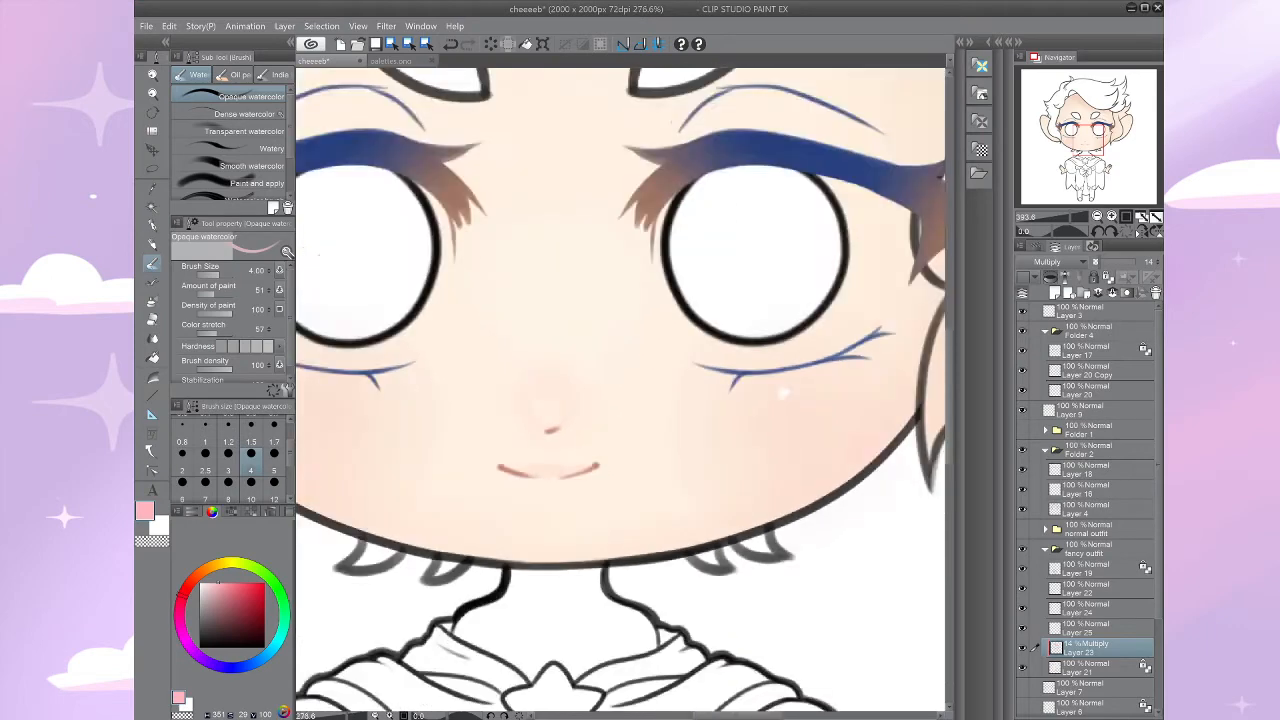
Step: Examine the tinted mouth up close and the line art around the eye, ear and hair
{"action": "scroll", "coordinate": [517, 479], "scroll_direction": "up", "scroll_amount": 1}
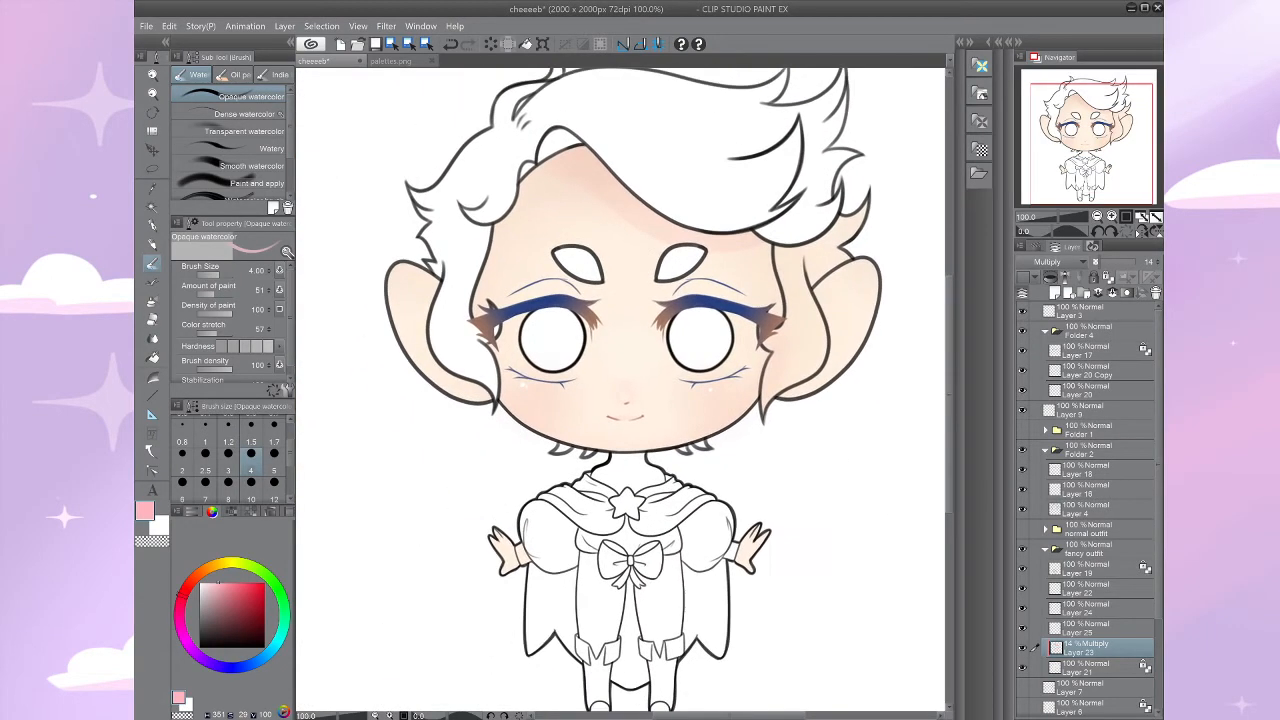
{"action": "scroll", "coordinate": [517, 479], "scroll_direction": "down", "scroll_amount": 3}
{"action": "scroll", "coordinate": [517, 479], "scroll_direction": "up", "scroll_amount": 3}
{"action": "scroll", "coordinate": [517, 479], "scroll_direction": "up", "scroll_amount": 2}
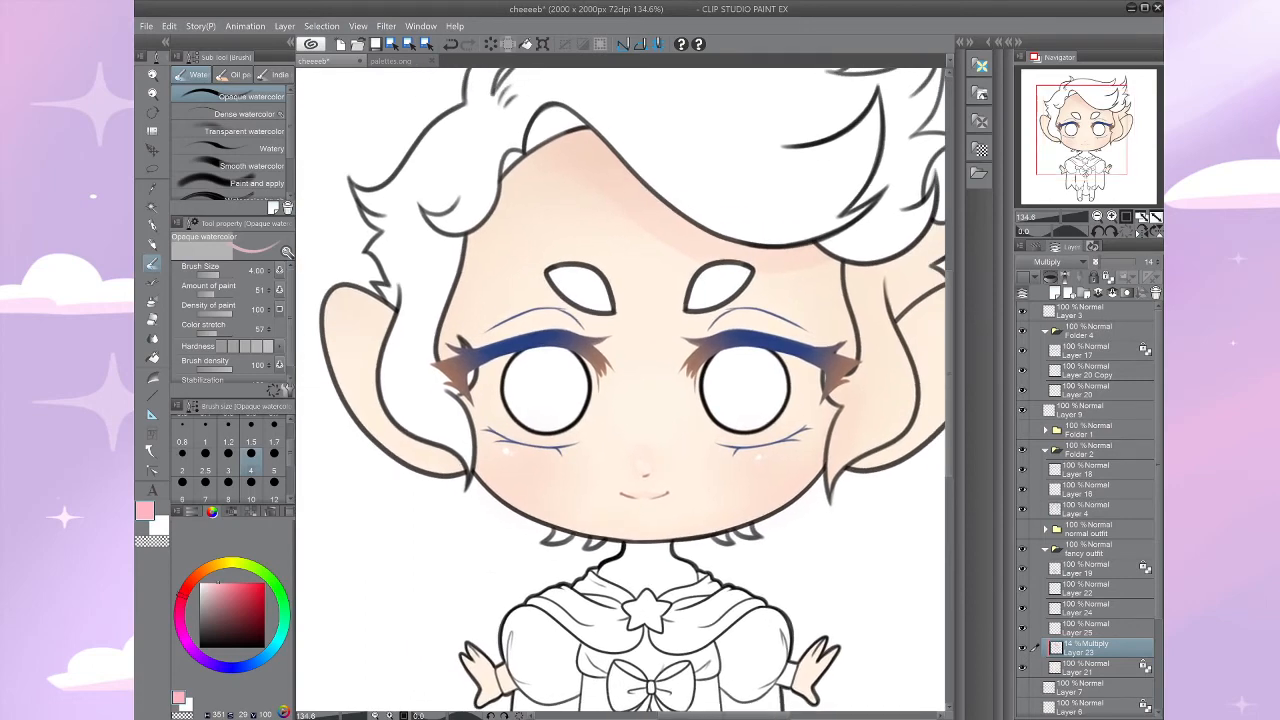
{"action": "scroll", "coordinate": [660, 500], "scroll_direction": "up", "scroll_amount": 5}
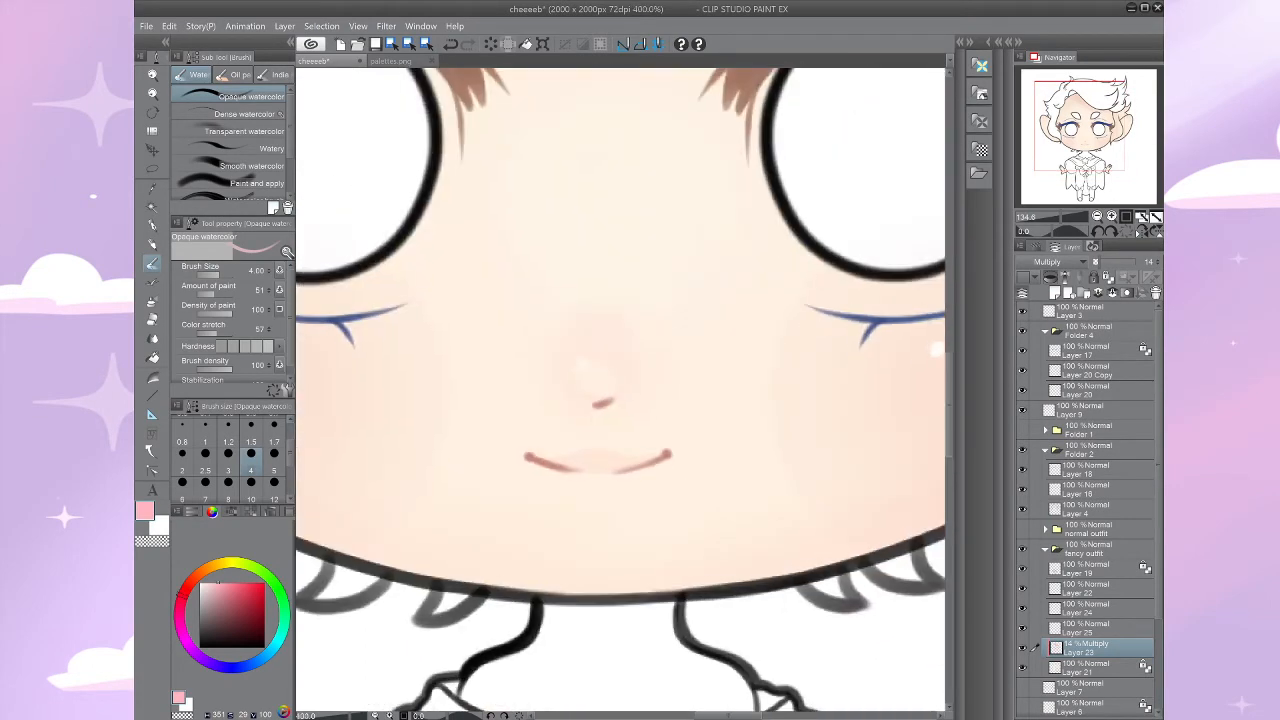
{"action": "scroll", "coordinate": [600, 455], "scroll_direction": "up", "scroll_amount": 3}
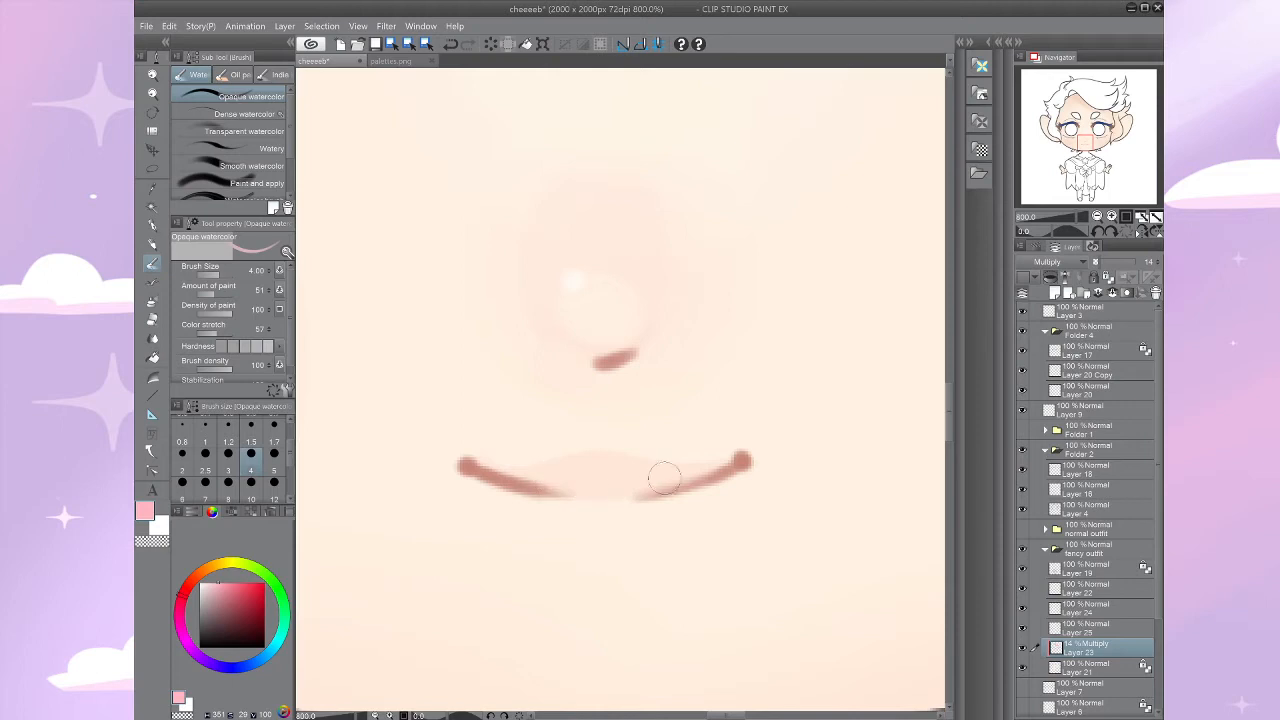
{"action": "left_click_drag", "start_coordinate": [649, 451], "coordinate": [680, 488]}
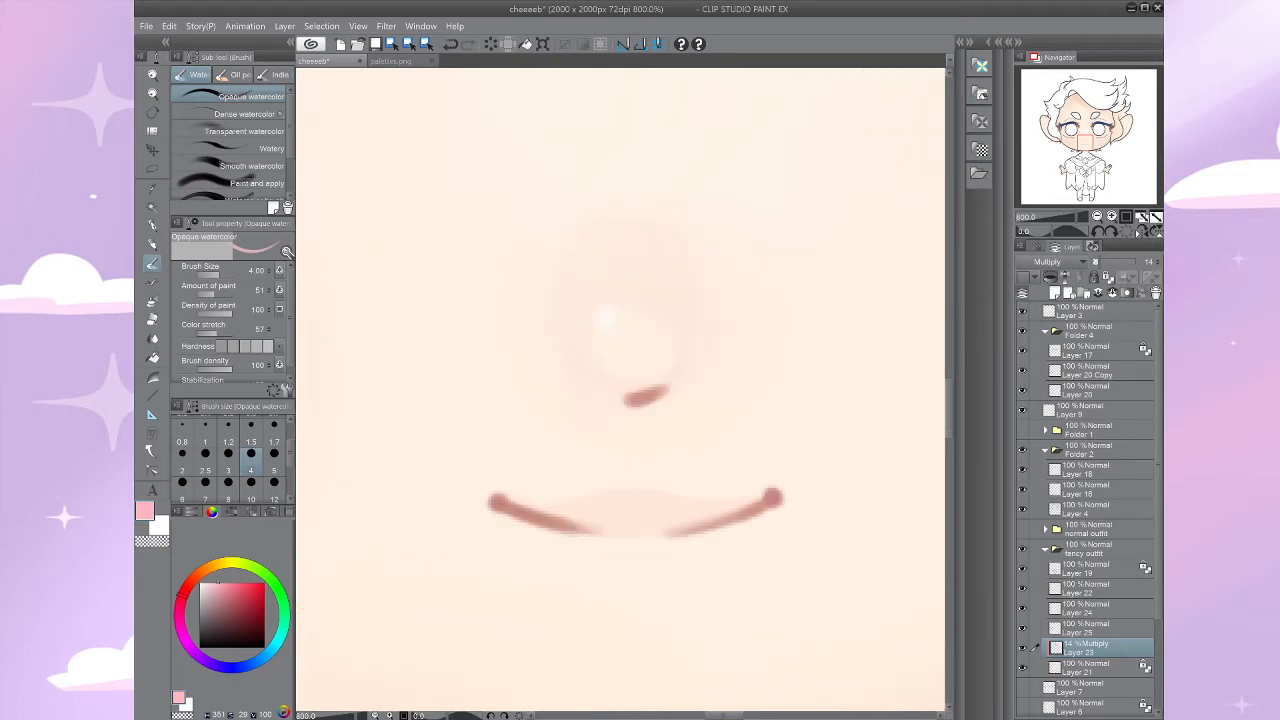
{"action": "scroll", "coordinate": [910, 495], "scroll_direction": "down", "scroll_amount": 5}
{"action": "left_click_drag", "start_coordinate": [910, 495], "coordinate": [473, 617]}
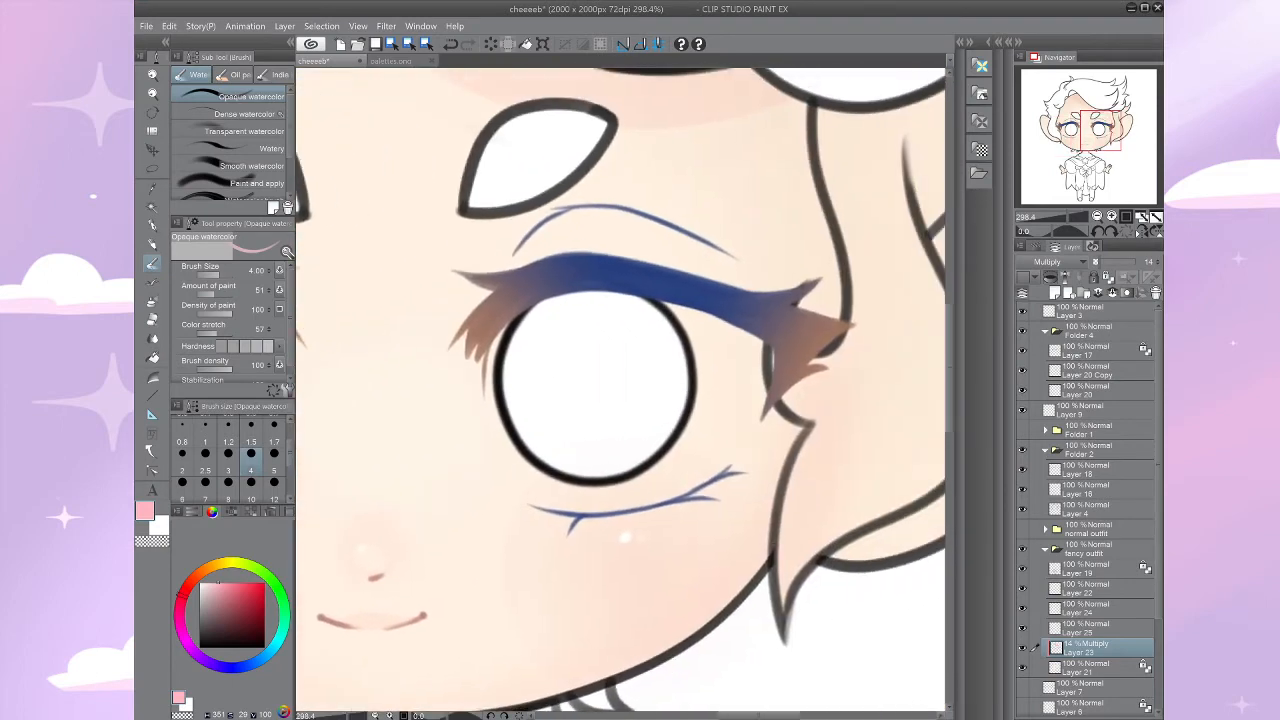
{"action": "left_click_drag", "start_coordinate": [740, 400], "coordinate": [464, 602]}
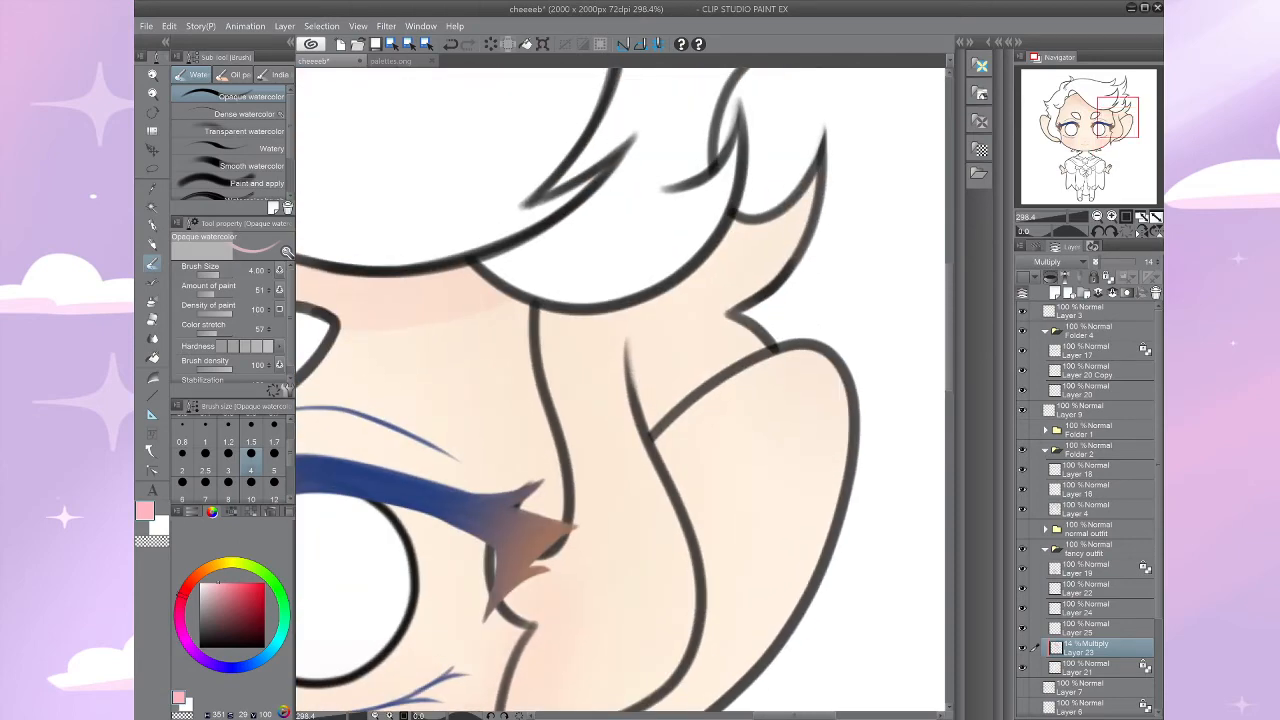
{"action": "left_click_drag", "start_coordinate": [560, 140], "coordinate": [600, 677]}
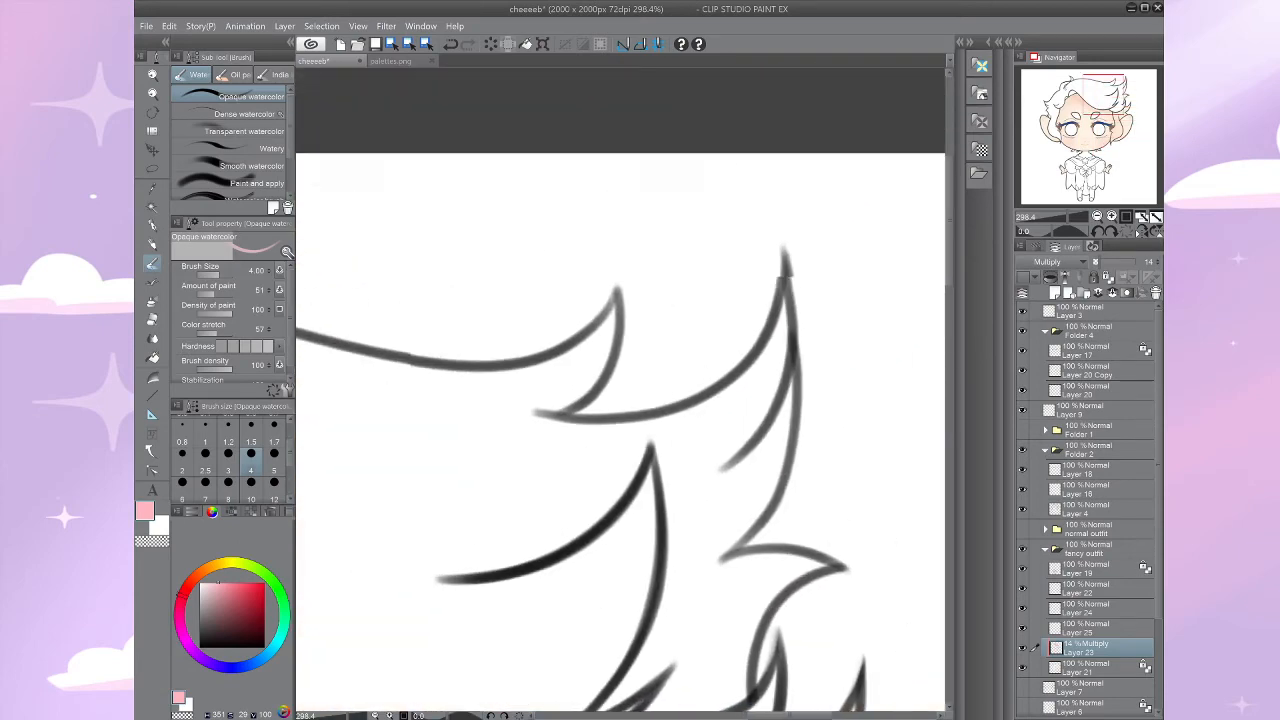
{"action": "left_click_drag", "start_coordinate": [330, 660], "coordinate": [930, 220]}
{"action": "left_click_drag", "start_coordinate": [540, 640], "coordinate": [646, 526]}
{"action": "scroll", "coordinate": [646, 526], "scroll_direction": "down", "scroll_amount": 1}
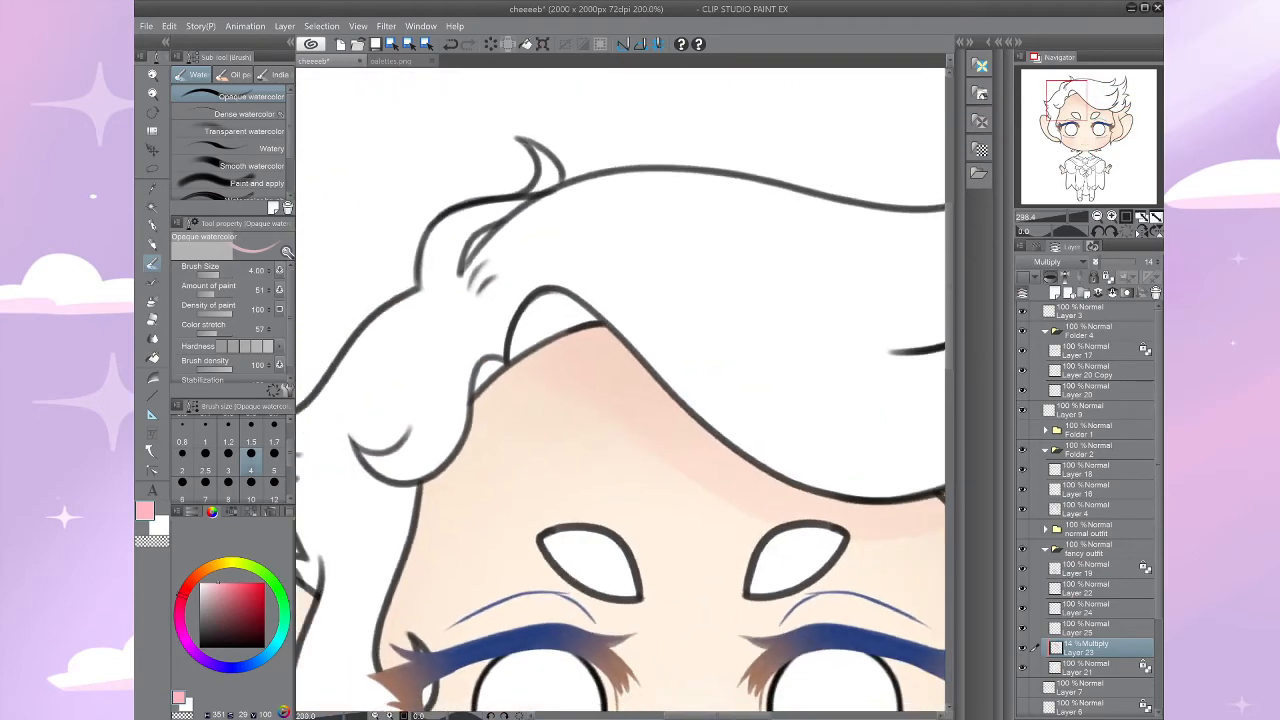
Step: Find the hair line art on Layer 4 and taper the blunt tip of the small upper hair strand with the Soft eraser at size 5
{"action": "left_click_drag", "start_coordinate": [545, 320], "coordinate": [691, 468]}
{"action": "scroll", "coordinate": [620, 392], "scroll_direction": "up", "scroll_amount": 3}
{"action": "left_click", "coordinate": [1084, 569]}
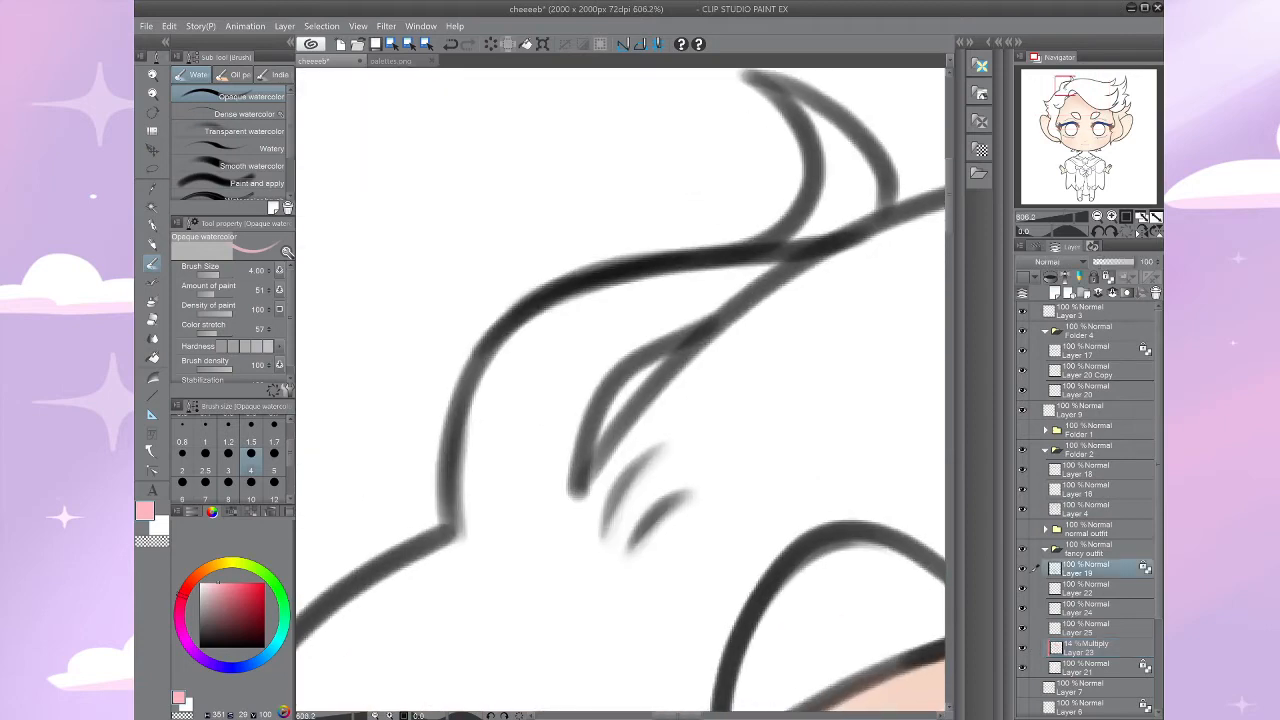
{"action": "key", "text": "e"}
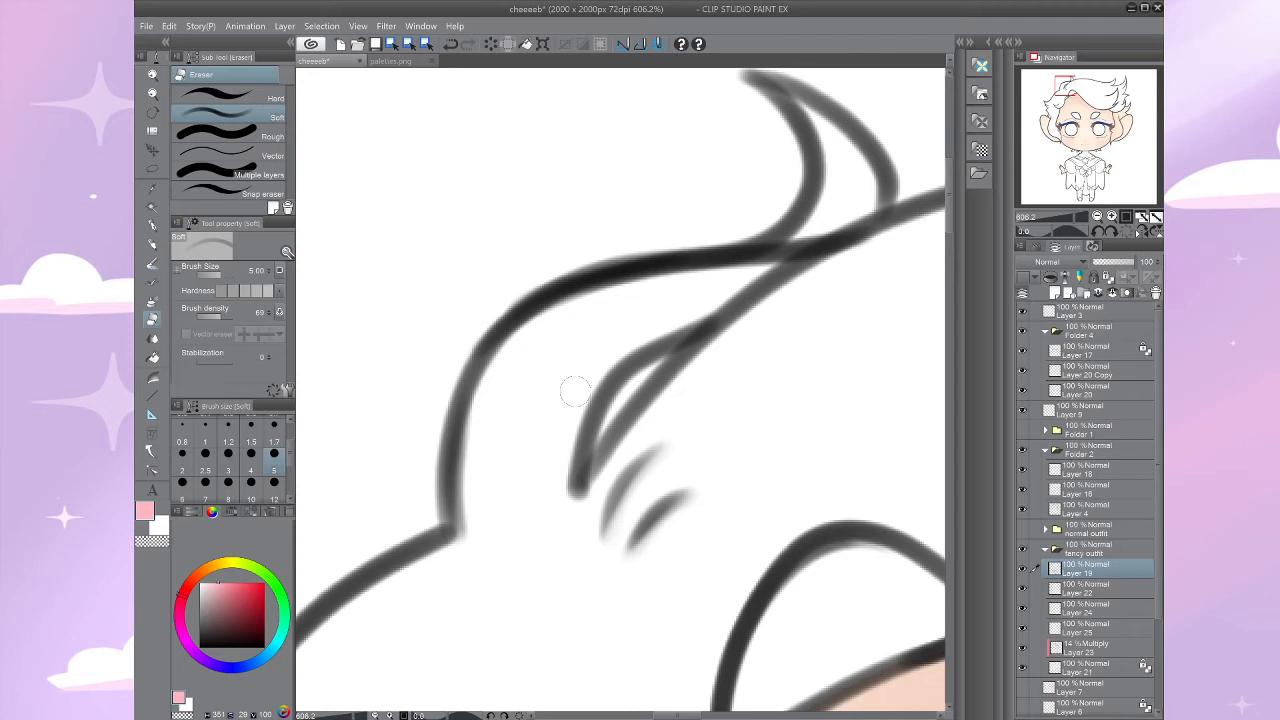
{"action": "left_click", "coordinate": [1086, 470]}
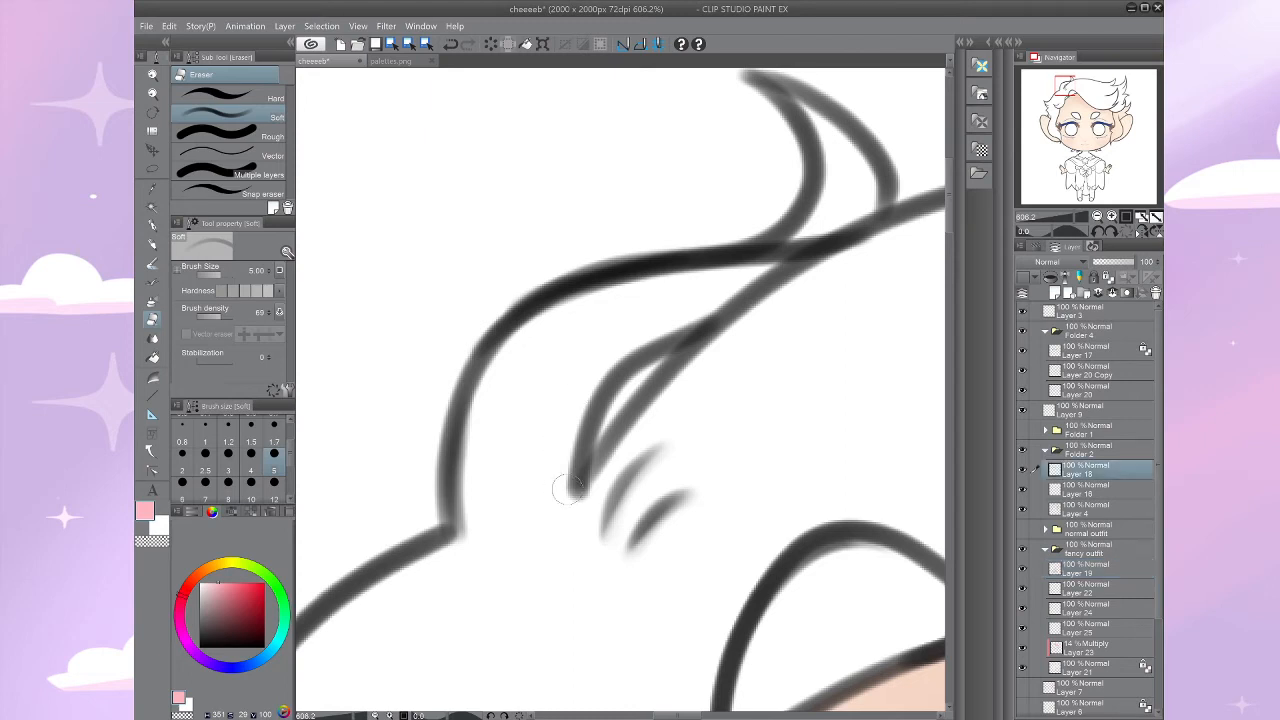
{"action": "left_click", "coordinate": [1022, 470]}
{"action": "left_click", "coordinate": [1086, 528]}
{"action": "left_click", "coordinate": [1086, 509]}
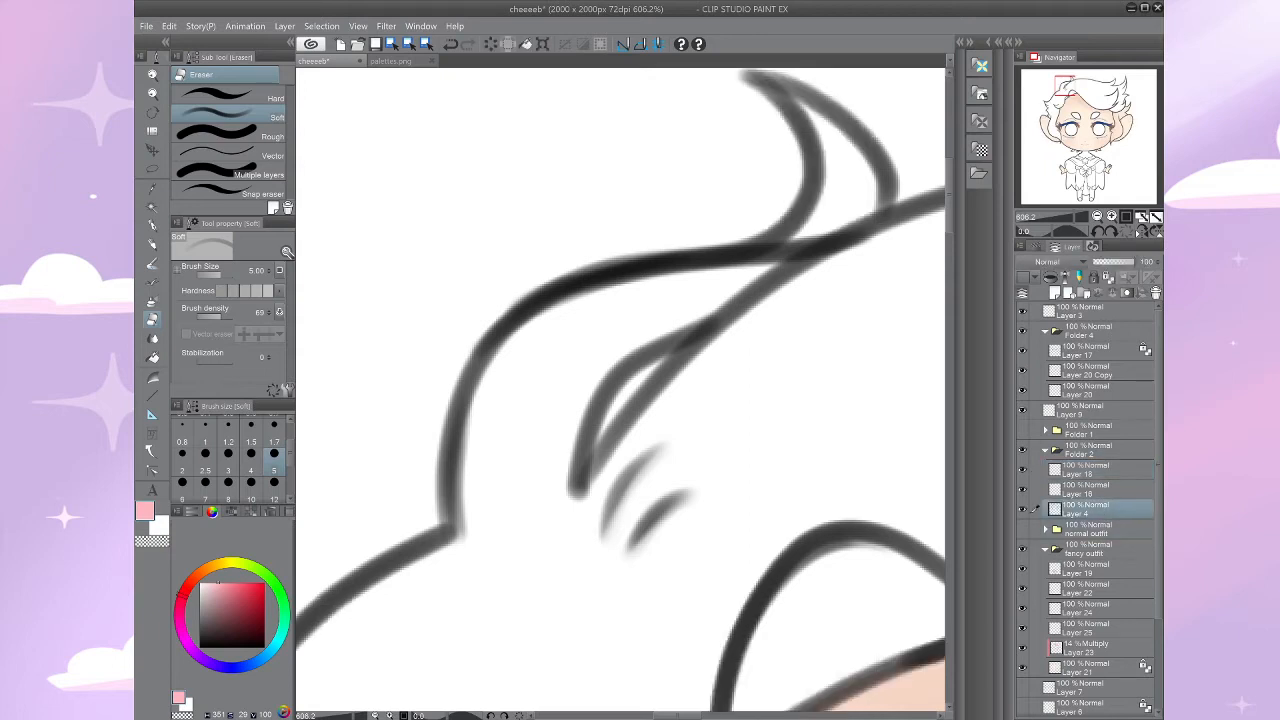
{"action": "left_click_drag", "start_coordinate": [557, 427], "coordinate": [565, 534]}
{"action": "left_click_drag", "start_coordinate": [569, 450], "coordinate": [577, 558]}
{"action": "scroll", "coordinate": [577, 558], "scroll_direction": "down", "scroll_amount": 5}
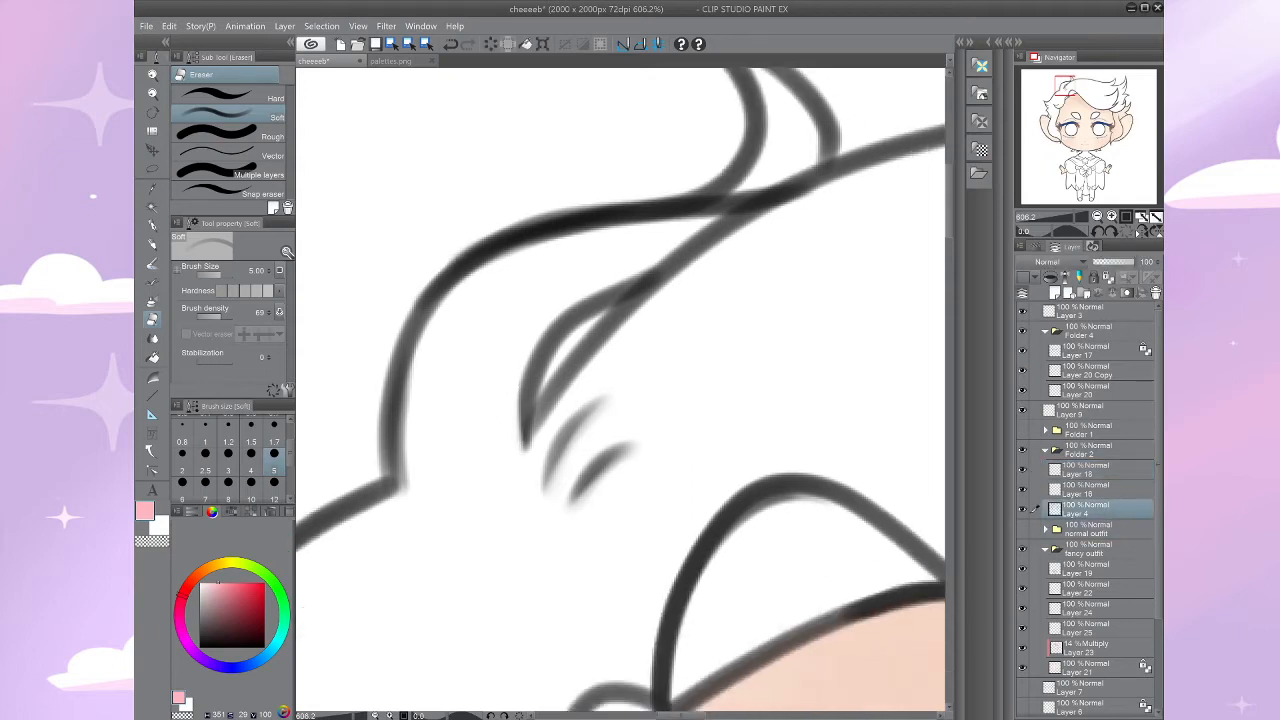
Step: Review the whole face and hair, and toggle the visibility of Layer 4 to check which lines it holds
{"action": "left_click_drag", "start_coordinate": [847, 467], "coordinate": [681, 228]}
{"action": "scroll", "coordinate": [636, 440], "scroll_direction": "down", "scroll_amount": 1}
{"action": "left_click_drag", "start_coordinate": [690, 500], "coordinate": [646, 268]}
{"action": "scroll", "coordinate": [636, 400], "scroll_direction": "down", "scroll_amount": 2}
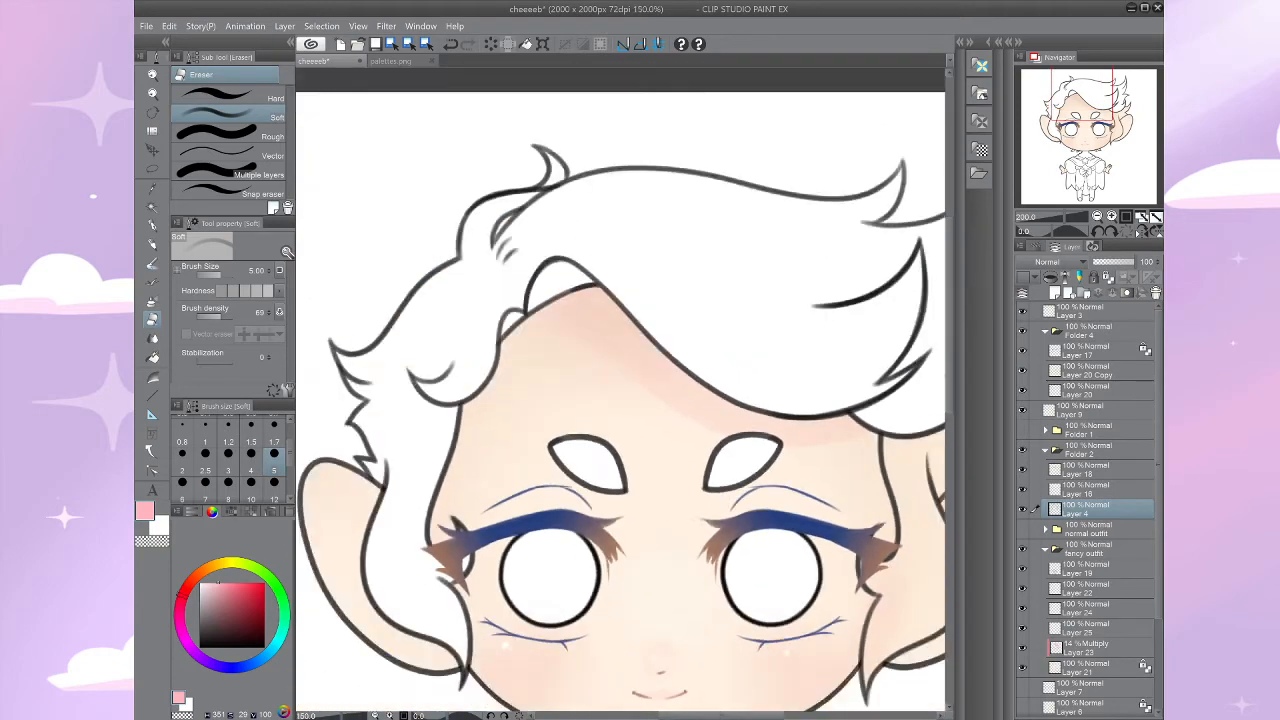
{"action": "left_click_drag", "start_coordinate": [640, 450], "coordinate": [679, 373]}
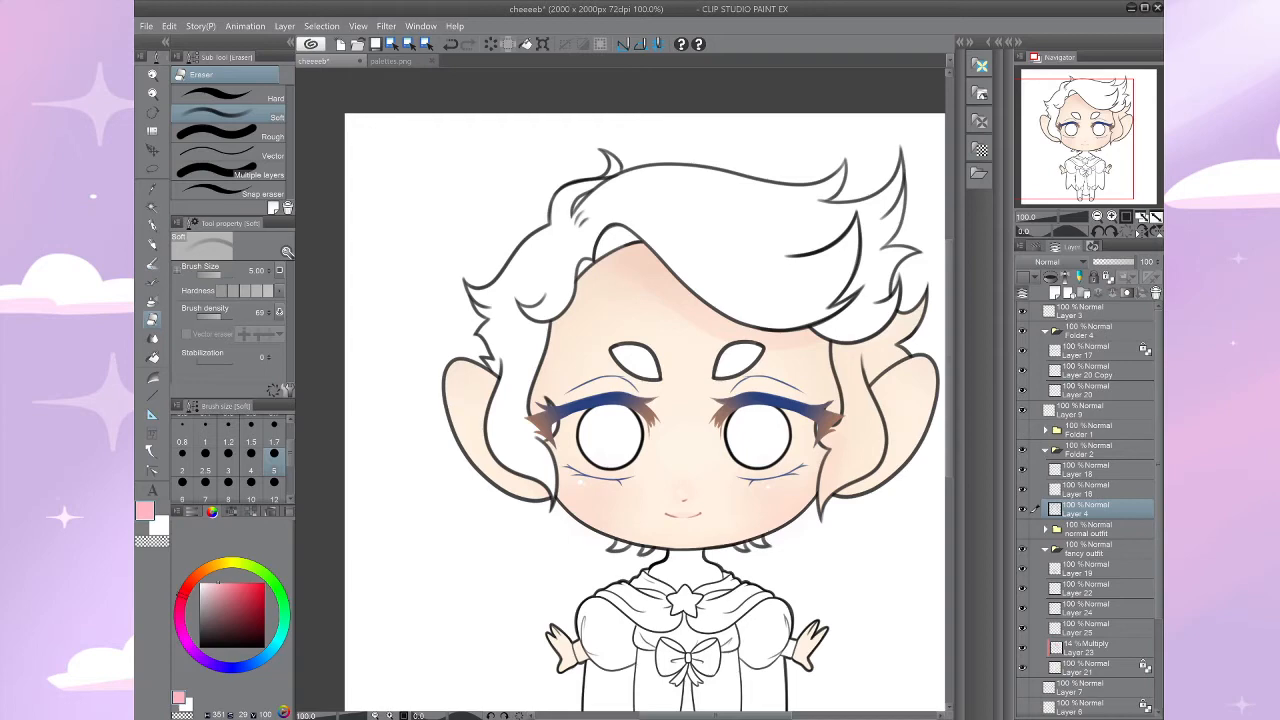
{"action": "scroll", "coordinate": [721, 512], "scroll_direction": "up", "scroll_amount": 2}
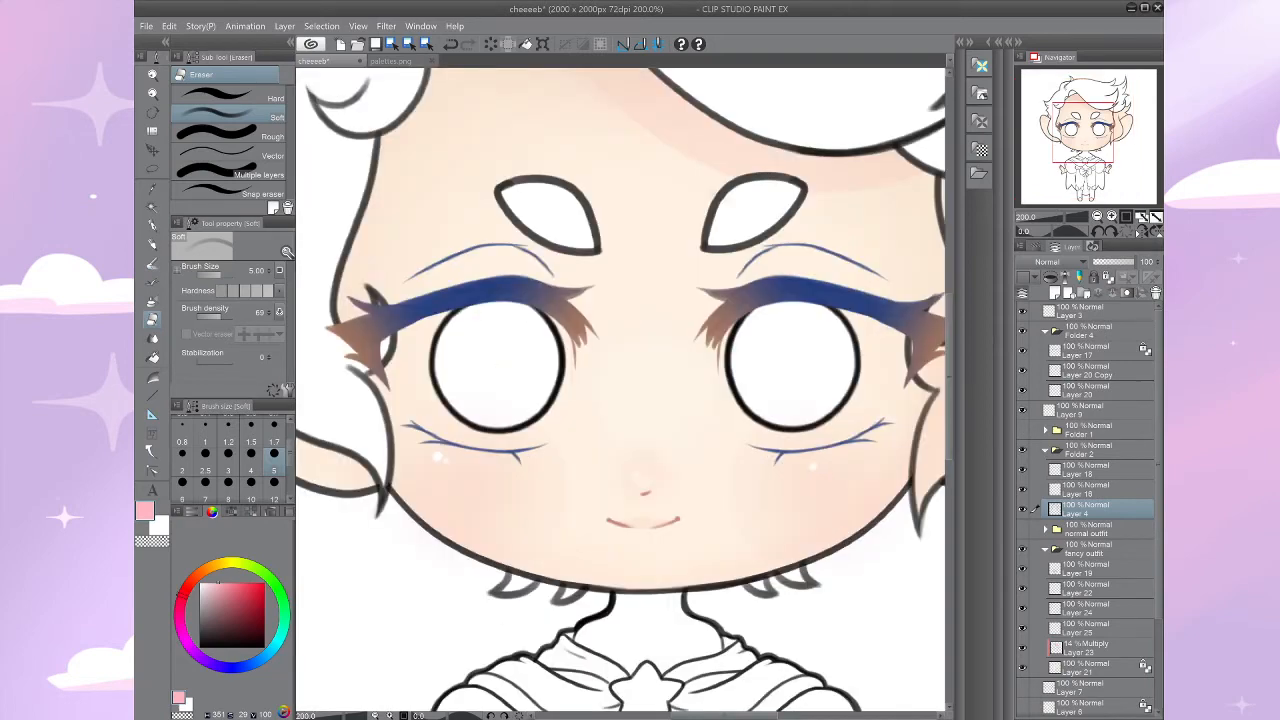
{"action": "left_click", "coordinate": [1022, 509]}
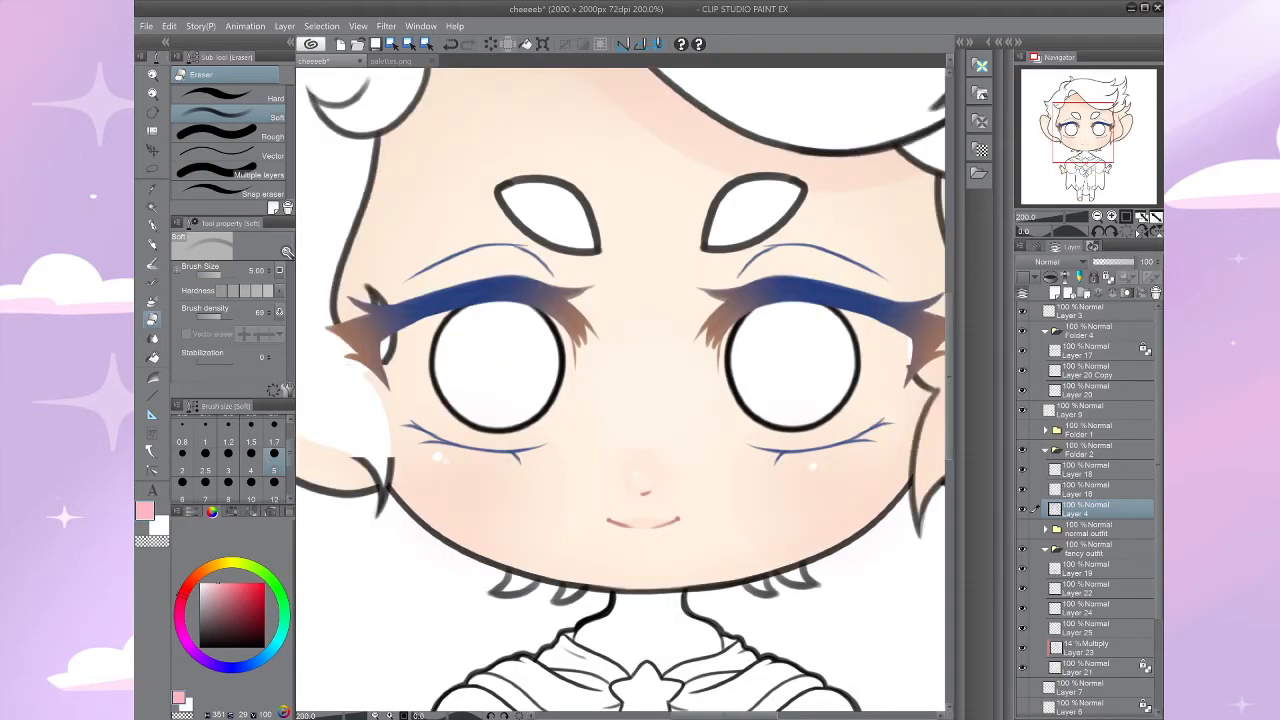
Step: On Layer 21, airbrush soft lilac shading beneath both eyes with the Soft airbrush at size 30, undoing the first stroke
{"action": "left_click", "coordinate": [1095, 668]}
{"action": "key", "text": "b"}
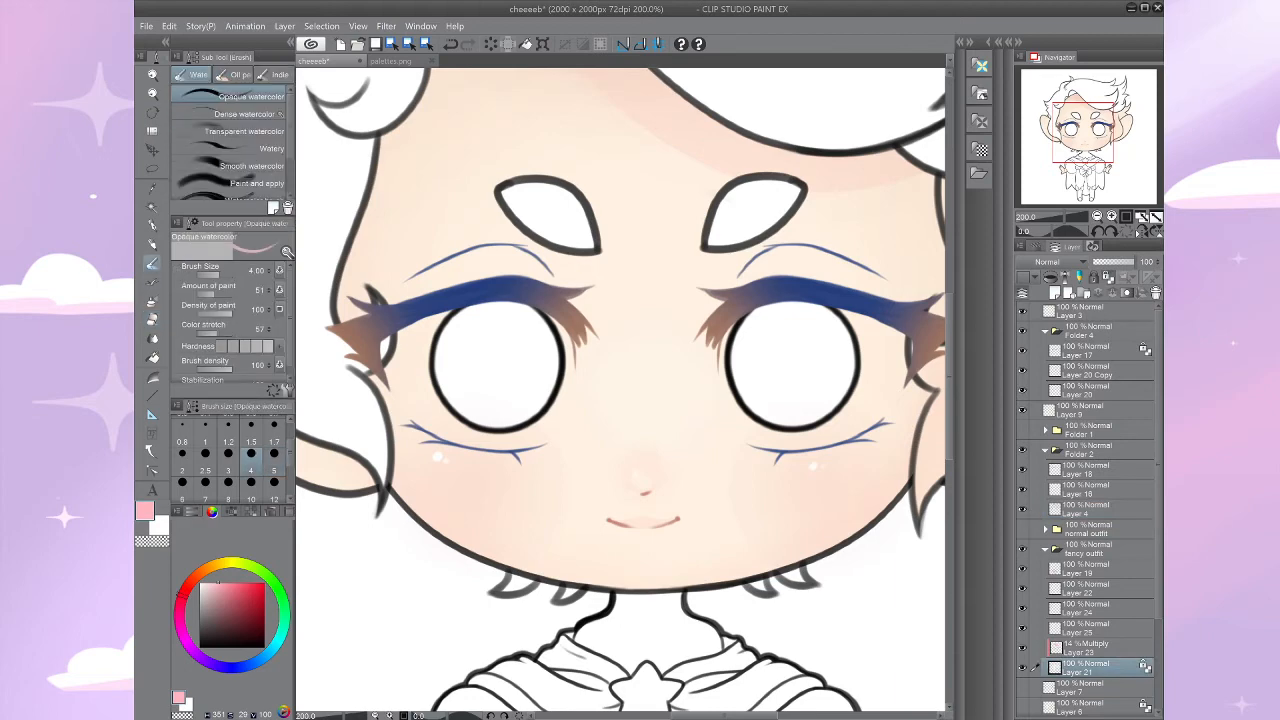
{"action": "key", "text": "b"}
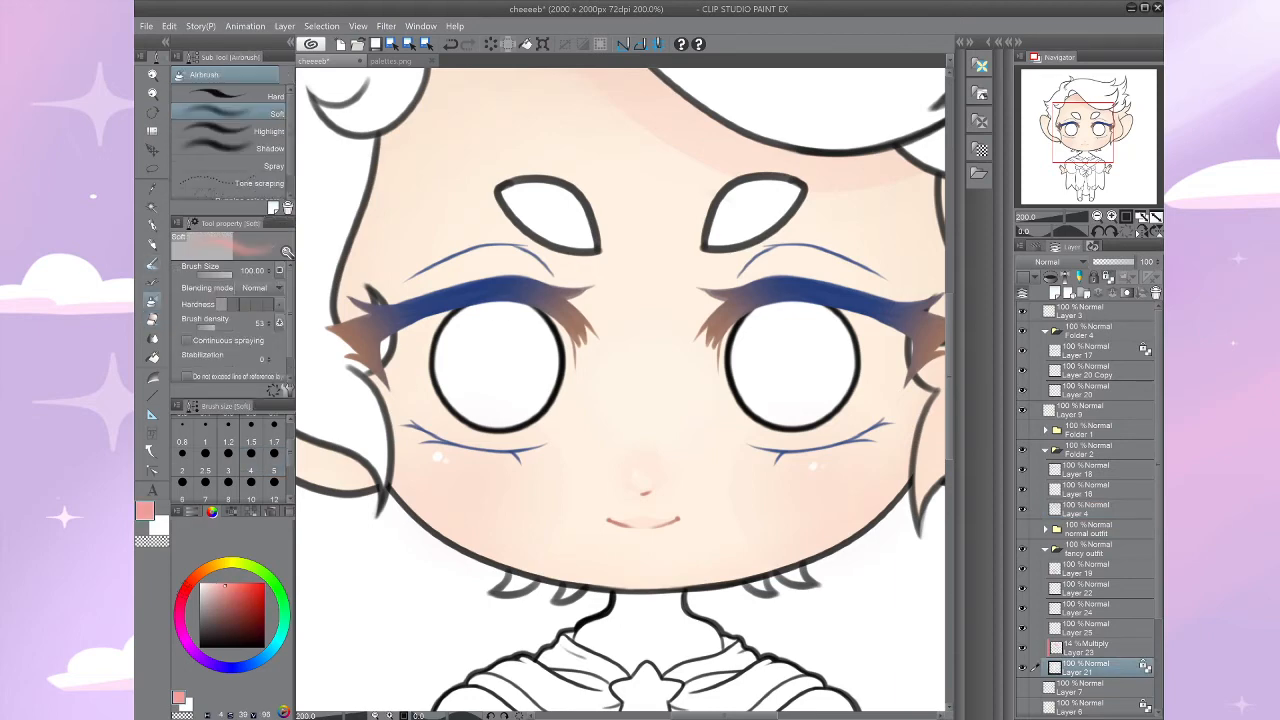
{"action": "left_click", "coordinate": [274, 487]}
{"action": "left_click", "coordinate": [188, 647]}
{"action": "left_click", "coordinate": [217, 592]}
{"action": "left_click", "coordinate": [274, 460]}
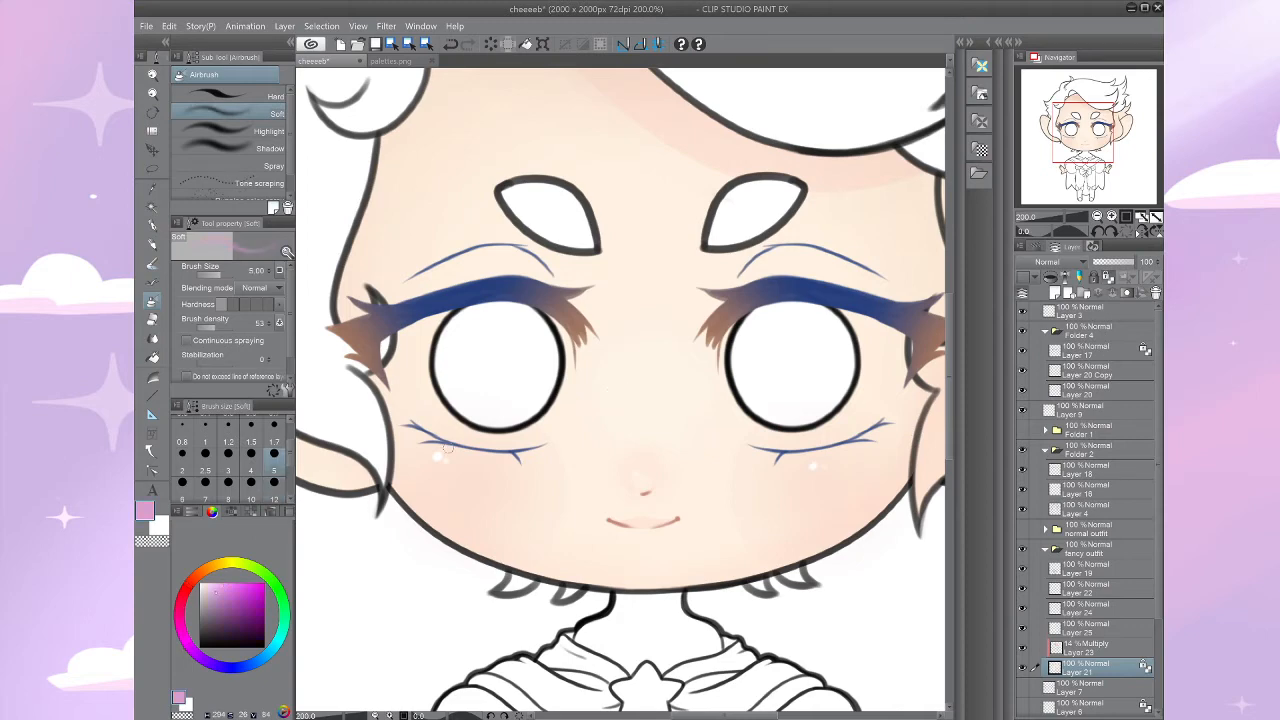
{"action": "left_click_drag", "start_coordinate": [448, 447], "coordinate": [505, 454]}
{"action": "key", "text": "bracketright"}
{"action": "key", "text": "bracketright"}
{"action": "key", "text": "bracketright"}
{"action": "key", "text": "bracketright"}
{"action": "key", "text": "bracketright"}
{"action": "key", "text": "bracketright"}
{"action": "key", "text": "bracketright"}
{"action": "key", "text": "bracketright"}
{"action": "key", "text": "bracketright"}
{"action": "key", "text": "bracketright"}
{"action": "left_click_drag", "start_coordinate": [430, 405], "coordinate": [466, 414]}
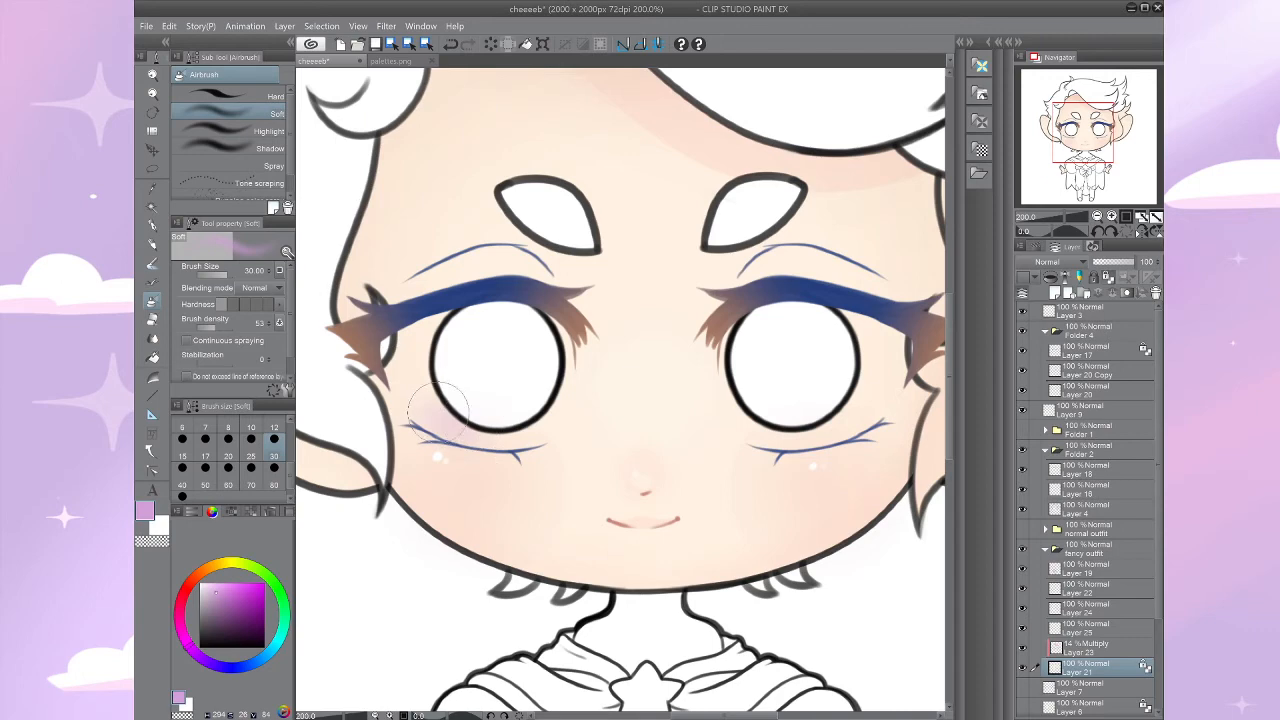
{"action": "key", "text": "ctrl+z"}
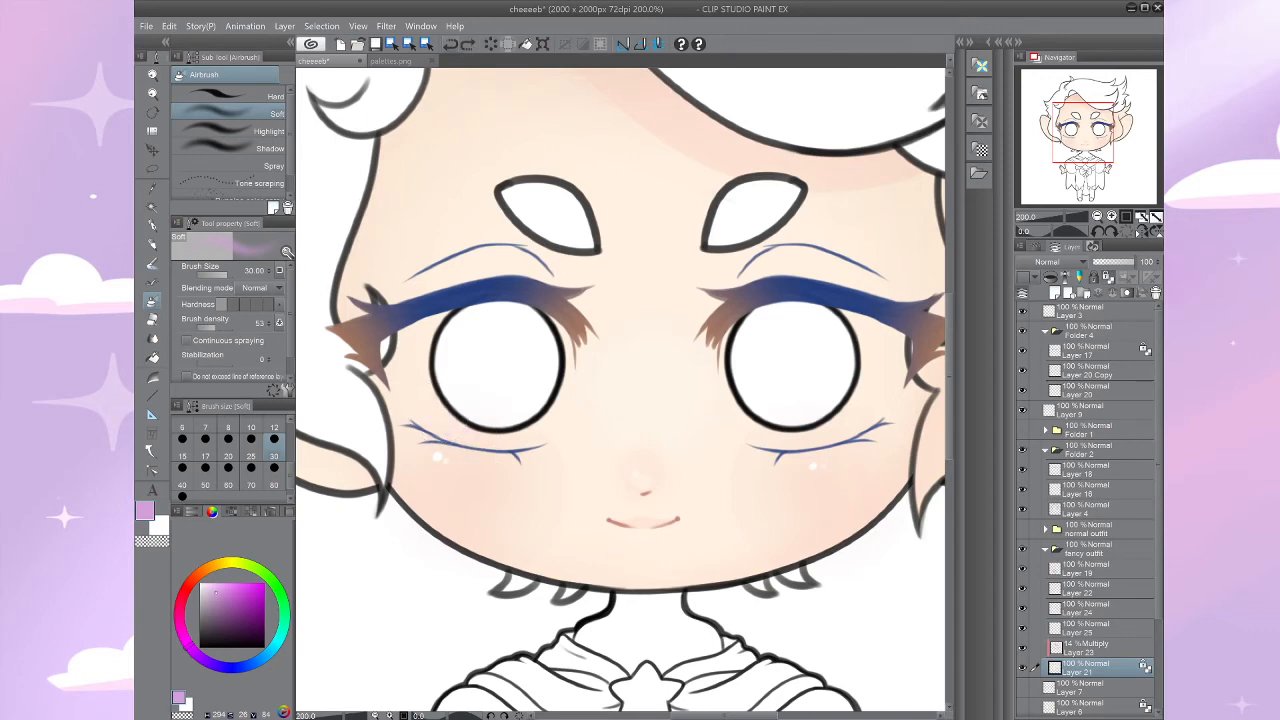
{"action": "mouse_move", "coordinate": [442, 424]}
{"action": "left_mouse_down"}
{"action": "mouse_move", "coordinate": [522, 435]}
{"action": "mouse_move", "coordinate": [505, 447]}
{"action": "mouse_move", "coordinate": [270, 460]}
{"action": "left_mouse_up"}
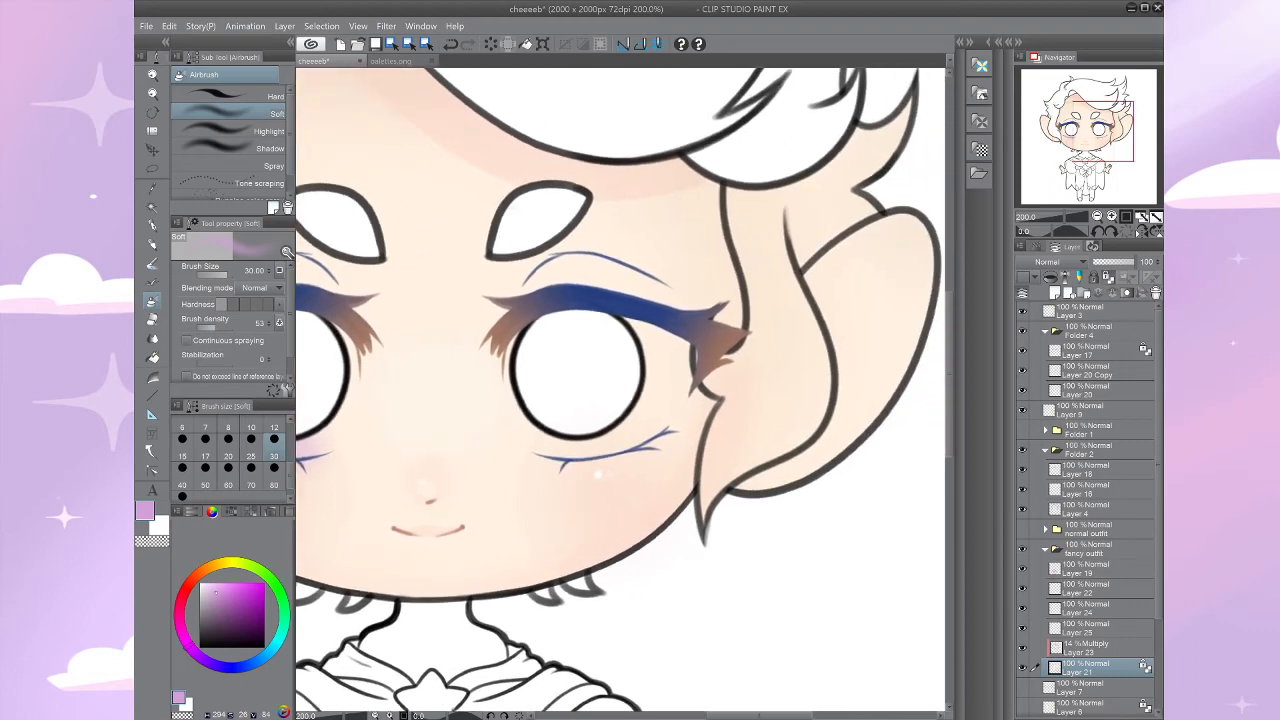
{"action": "mouse_move", "coordinate": [549, 440]}
{"action": "left_mouse_down"}
{"action": "mouse_move", "coordinate": [538, 443]}
{"action": "mouse_move", "coordinate": [579, 447]}
{"action": "mouse_move", "coordinate": [635, 424]}
{"action": "mouse_move", "coordinate": [539, 436]}
{"action": "mouse_move", "coordinate": [726, 396]}
{"action": "left_mouse_up"}
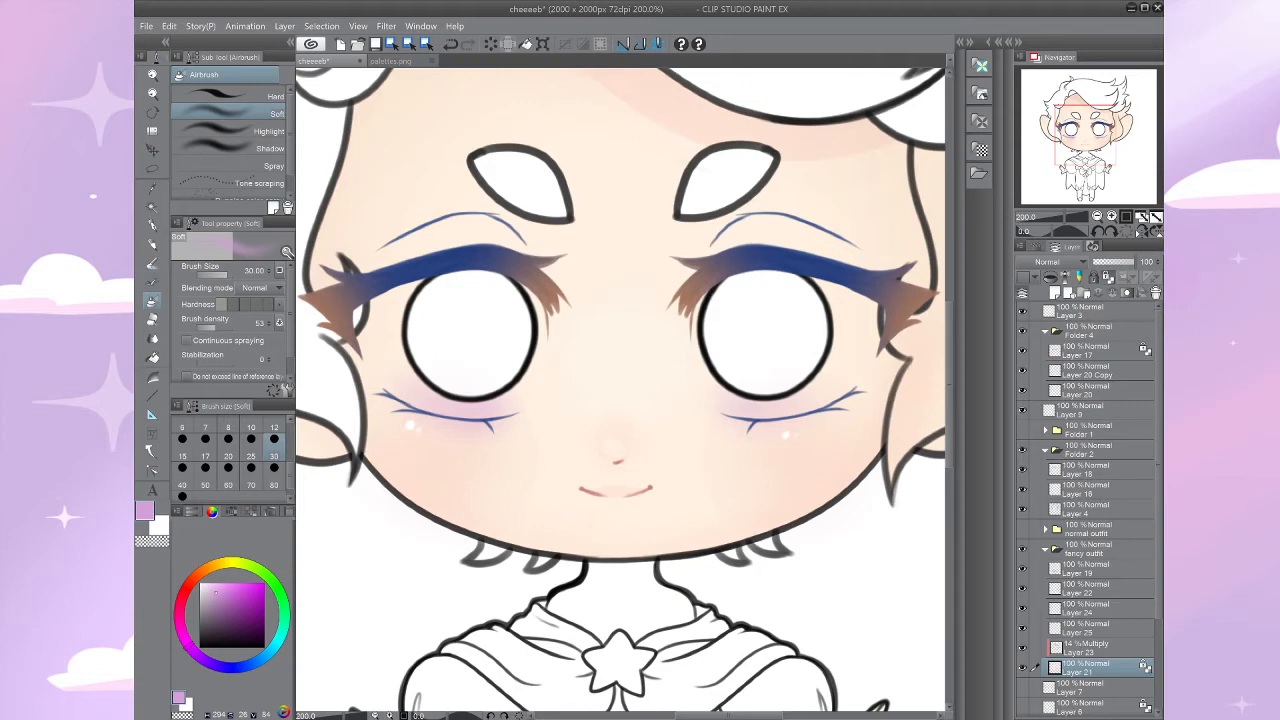
Step: Check what the Folder 4 layers hold, then merge Layer 20 Copy into Layer 20 and add a new layer beneath it
{"action": "left_click", "coordinate": [1022, 351]}
{"action": "left_click", "coordinate": [1022, 351]}
{"action": "left_click", "coordinate": [1022, 351]}
{"action": "left_click_drag", "start_coordinate": [620, 390], "coordinate": [640, 485]}
{"action": "left_click", "coordinate": [1022, 351]}
{"action": "left_click", "coordinate": [1090, 371]}
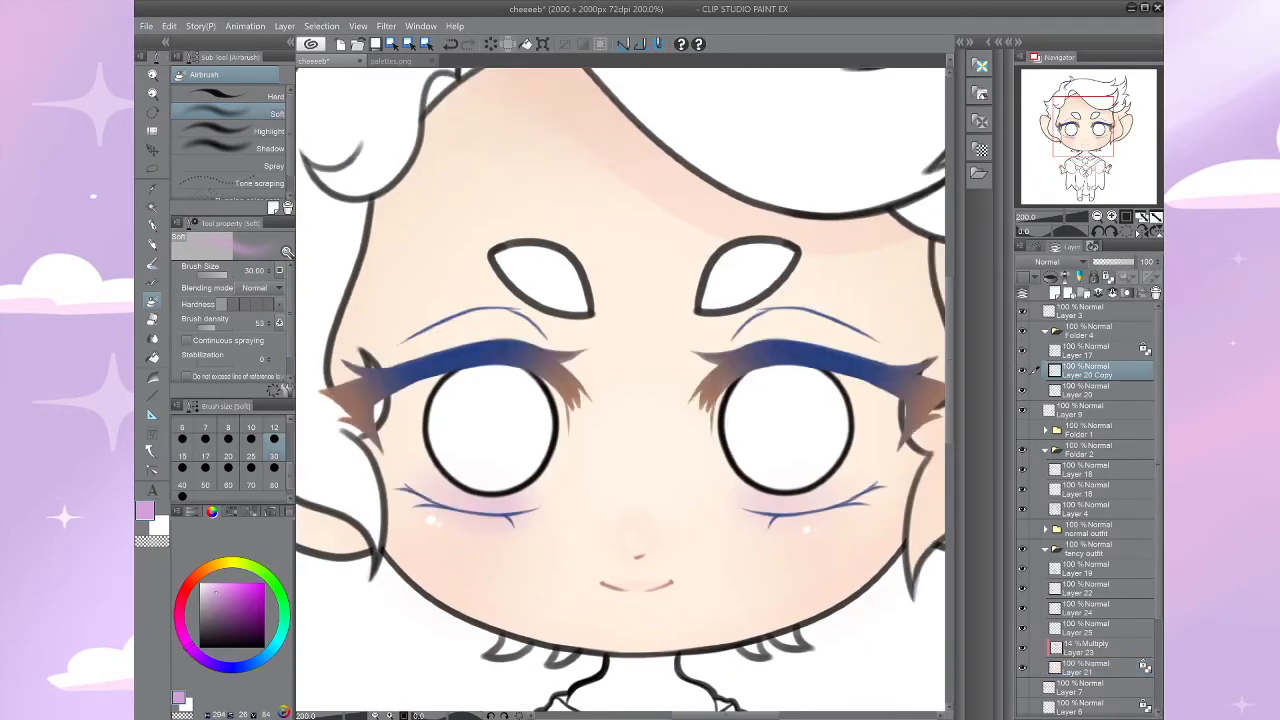
{"action": "left_click", "coordinate": [1022, 371]}
{"action": "left_click", "coordinate": [1022, 371]}
{"action": "left_click_drag", "start_coordinate": [1090, 371], "coordinate": [1090, 398]}
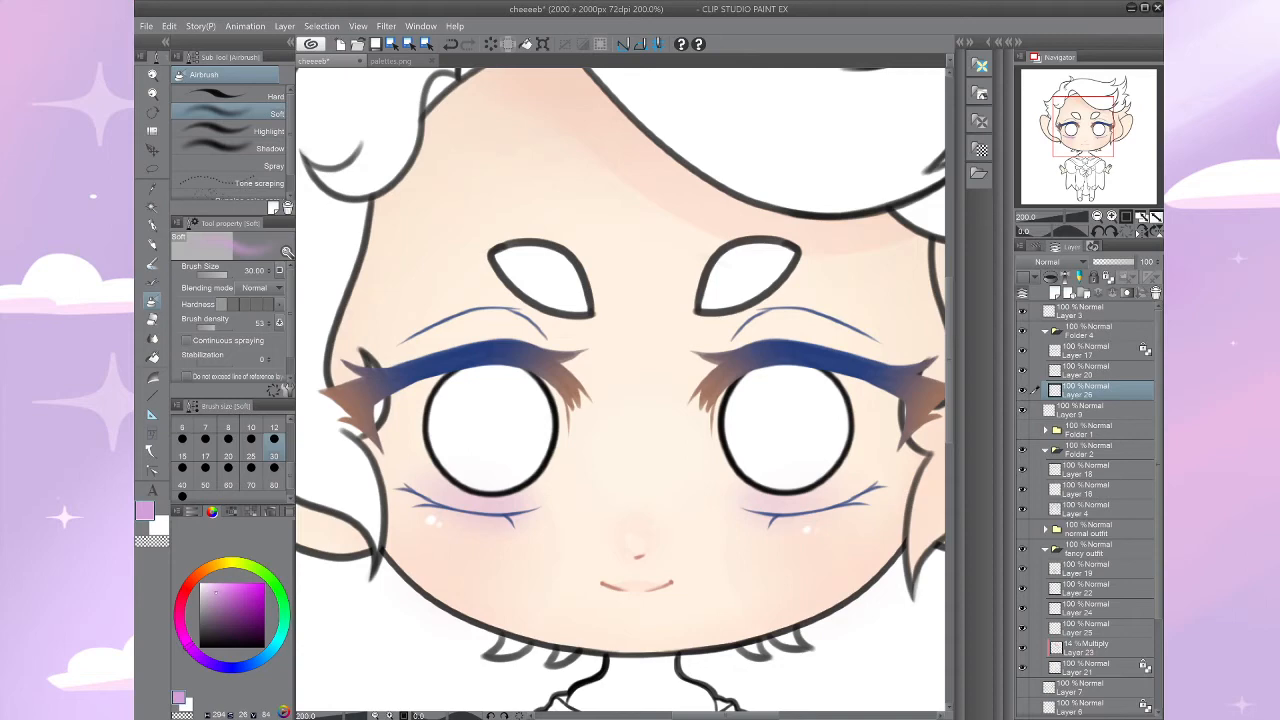
Step: Paint the white of the left eye on the new layer with the Mapping pen in white at size 25, undoing the overshooting stroke
{"action": "key", "text": "p"}
{"action": "left_click", "coordinate": [201, 584]}
{"action": "mouse_move", "coordinate": [402, 400]}
{"action": "left_mouse_down"}
{"action": "mouse_move", "coordinate": [406, 461]}
{"action": "mouse_move", "coordinate": [495, 494]}
{"action": "mouse_move", "coordinate": [539, 469]}
{"action": "mouse_move", "coordinate": [562, 392]}
{"action": "left_mouse_up"}
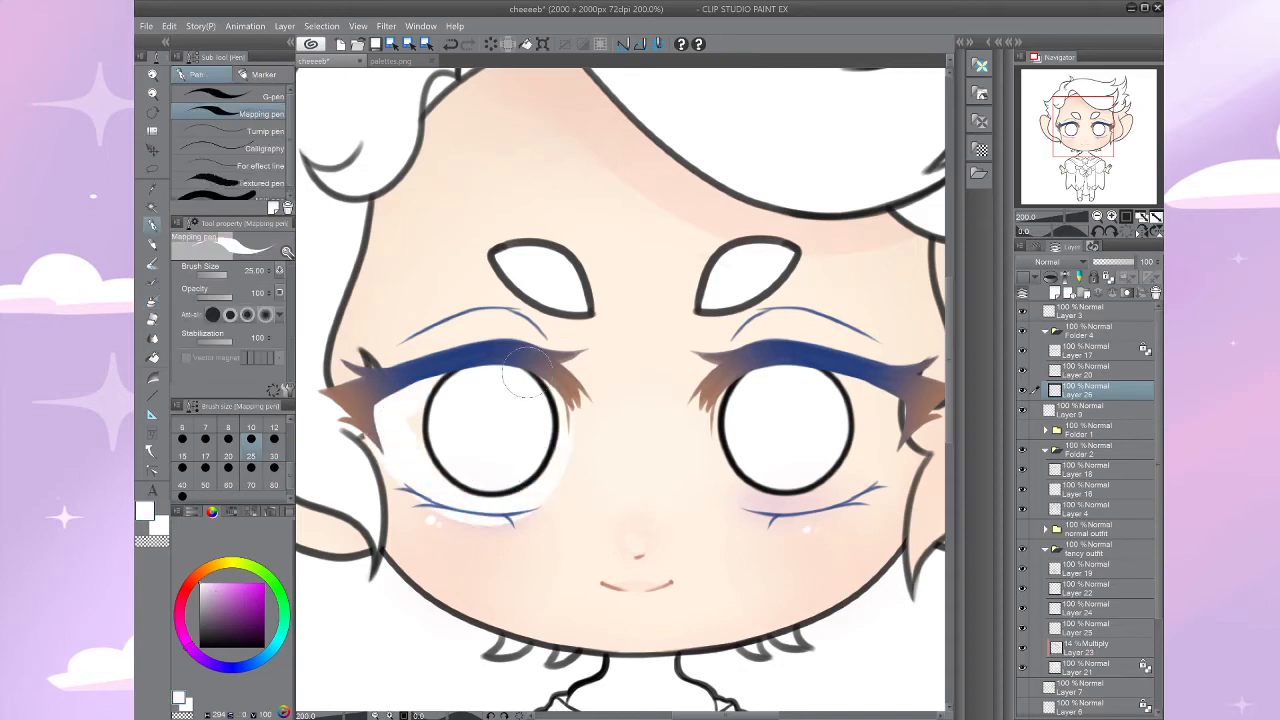
{"action": "key", "text": "ctrl+z"}
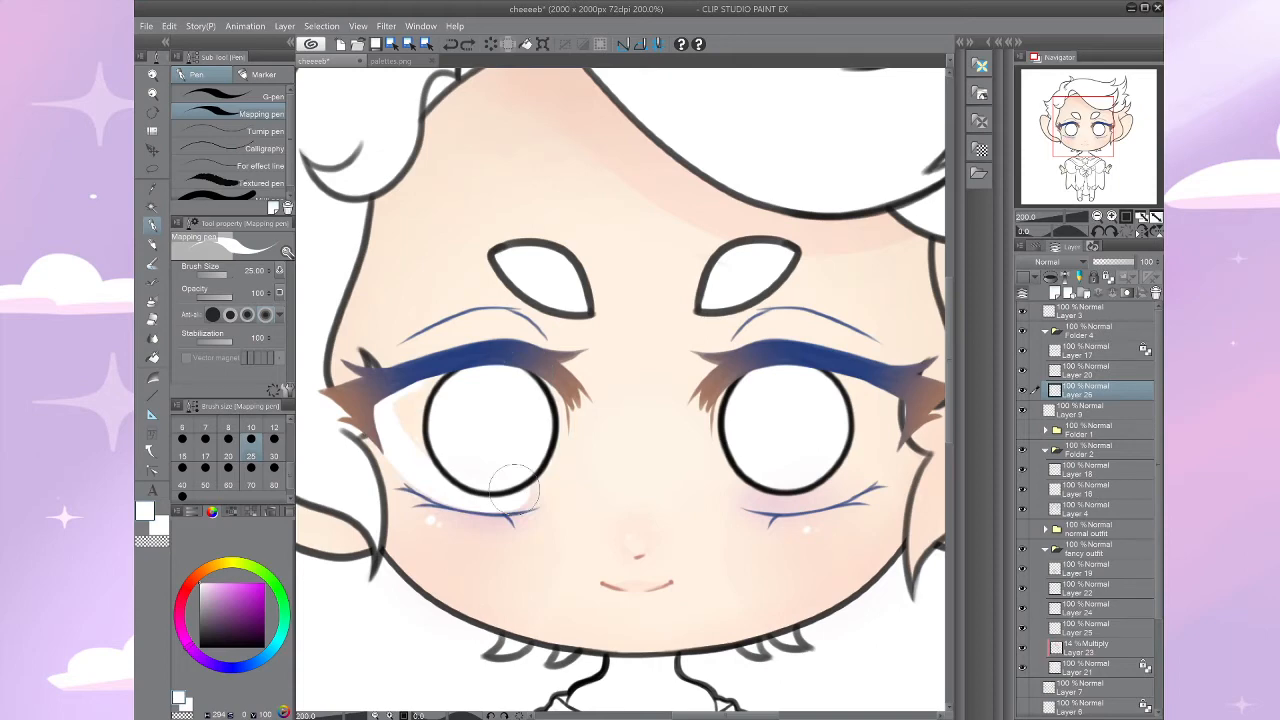
{"action": "scroll", "coordinate": [513, 490], "scroll_direction": "up", "scroll_amount": 3}
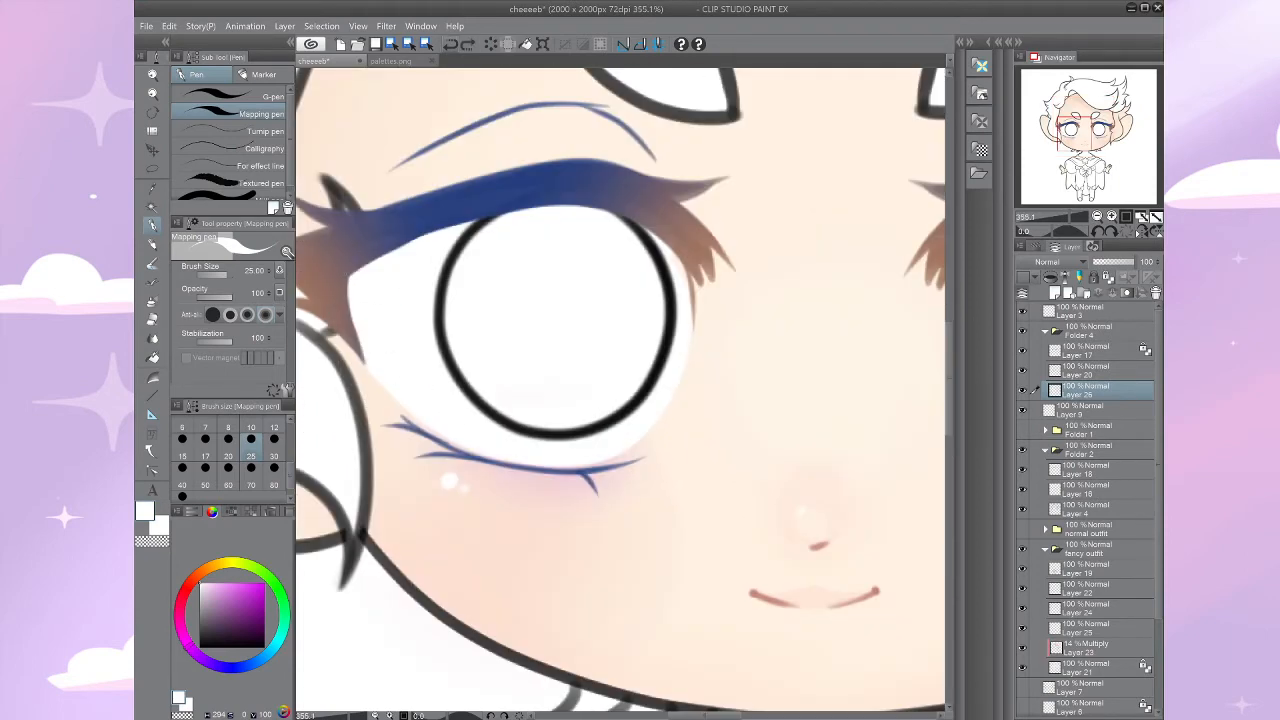
Step: Refine the left eye white along the lower lash line and outer corner with the Mapping pen at size 10, trying a Soft eraser touch-up
{"action": "left_click", "coordinate": [251, 427]}
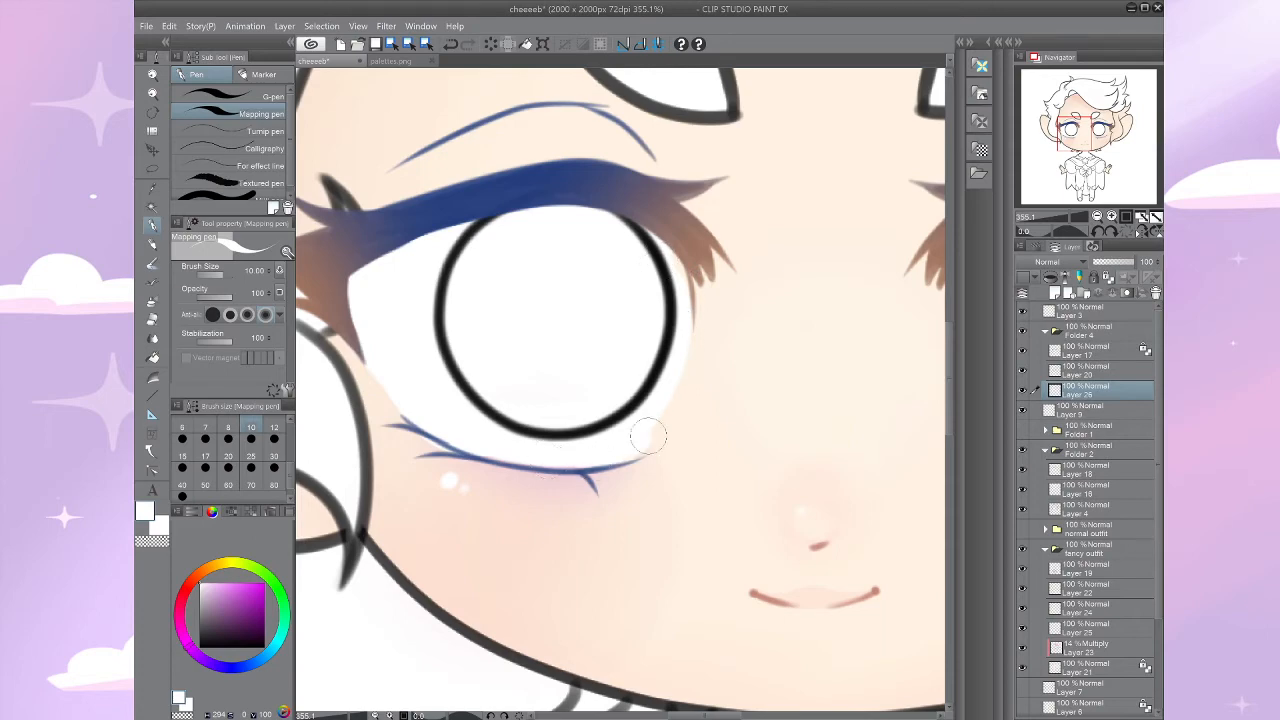
{"action": "scroll", "coordinate": [674, 283], "scroll_direction": "down", "scroll_amount": 4}
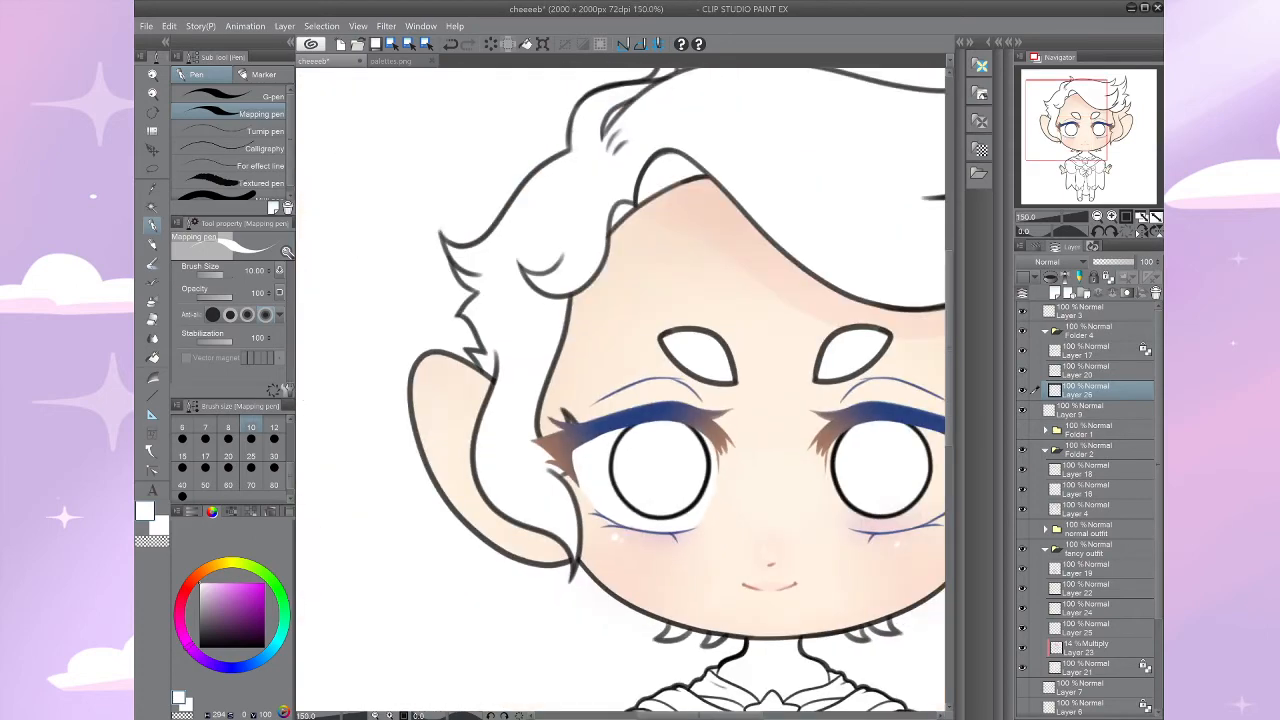
{"action": "scroll", "coordinate": [669, 426], "scroll_direction": "up", "scroll_amount": 2}
{"action": "scroll", "coordinate": [578, 520], "scroll_direction": "up", "scroll_amount": 3}
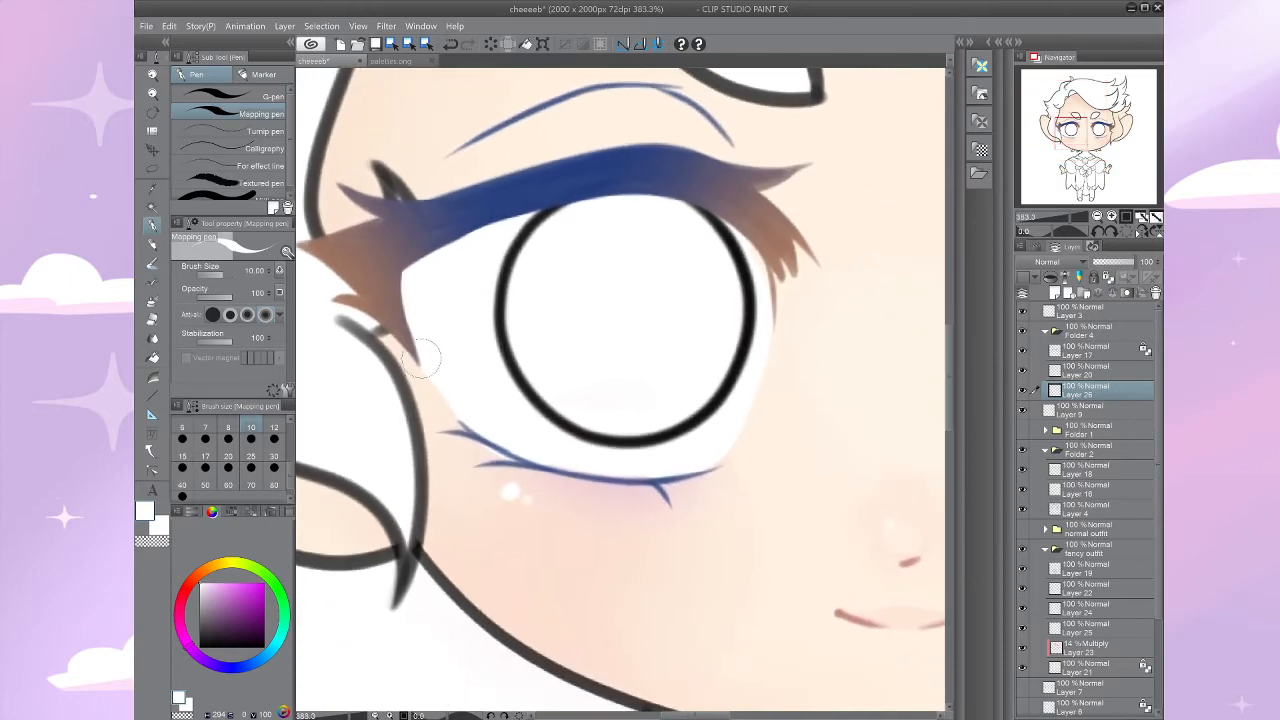
{"action": "key", "text": "e"}
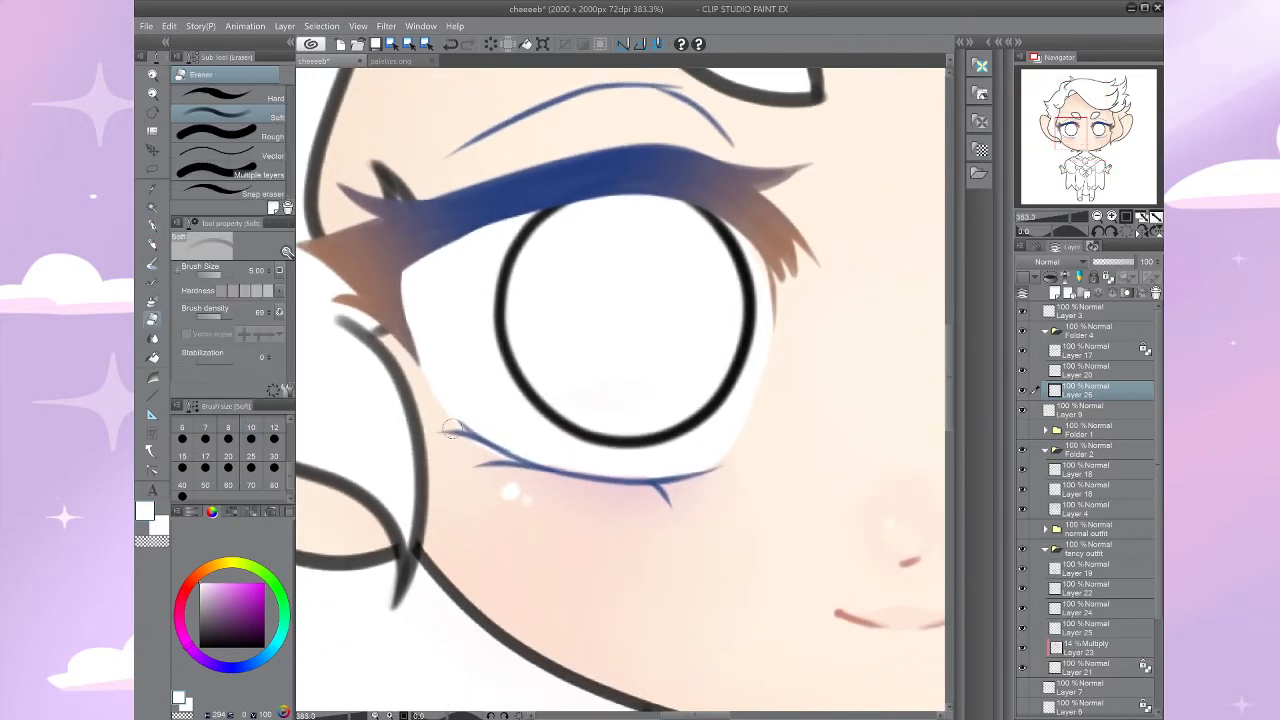
{"action": "key", "text": "ctrl+z"}
{"action": "scroll", "coordinate": [541, 494], "scroll_direction": "down", "scroll_amount": 4}
{"action": "scroll", "coordinate": [673, 518], "scroll_direction": "down", "scroll_amount": 1}
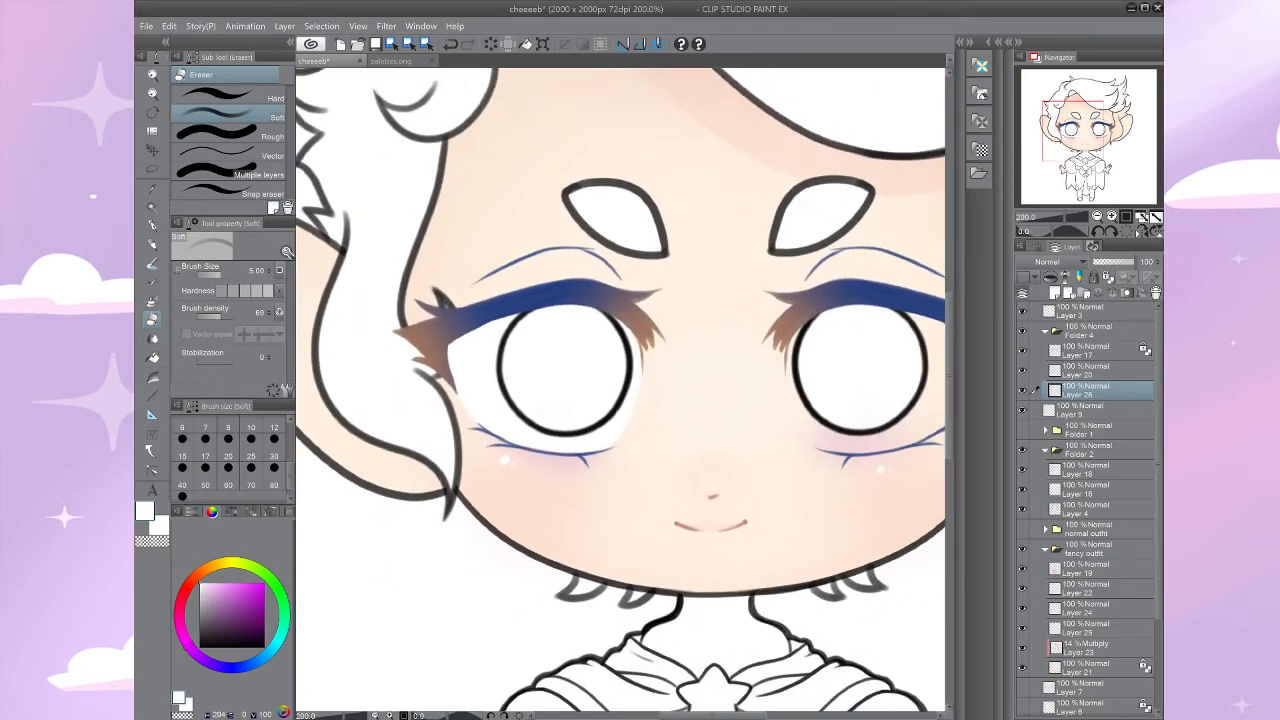
Step: Lasso the left eye white, duplicate it, flip the copy horizontally and fit it over the right eye
{"action": "scroll", "coordinate": [789, 570], "scroll_direction": "up", "scroll_amount": 2}
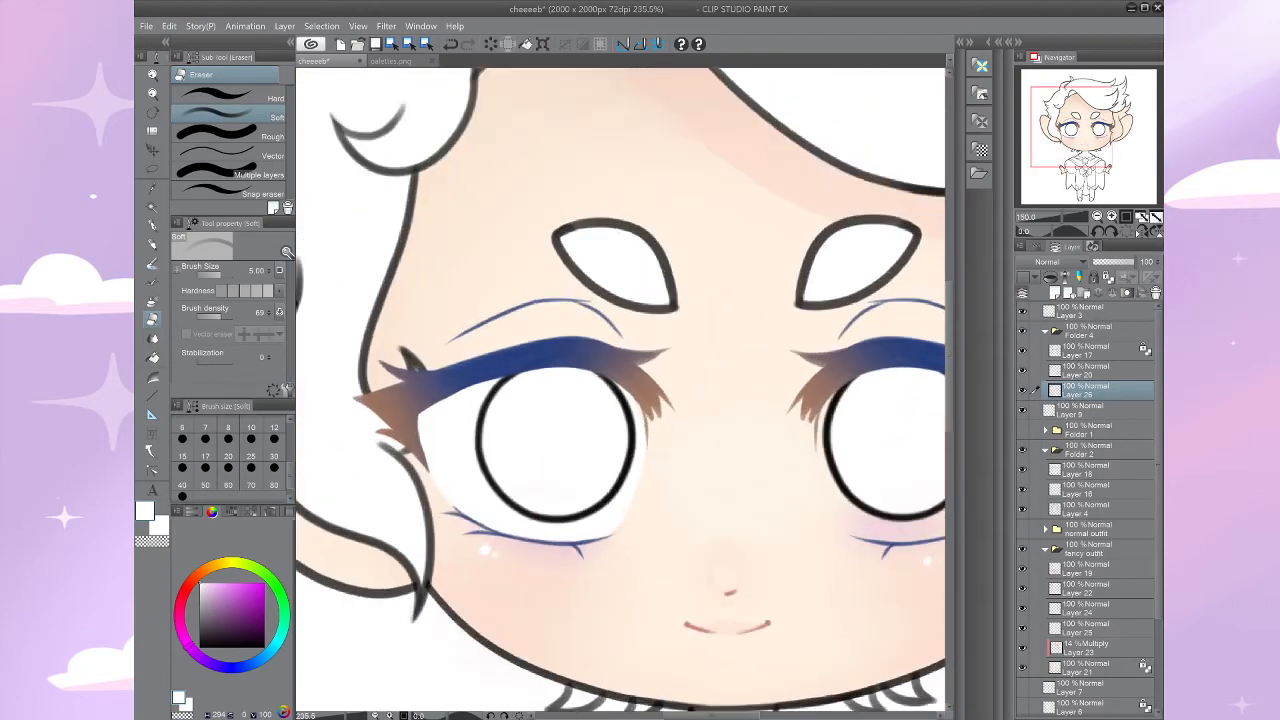
{"action": "key", "text": "m"}
{"action": "mouse_move", "coordinate": [715, 318]}
{"action": "left_mouse_down"}
{"action": "mouse_move", "coordinate": [330, 415]}
{"action": "mouse_move", "coordinate": [738, 450]}
{"action": "mouse_move", "coordinate": [712, 315]}
{"action": "left_mouse_up"}
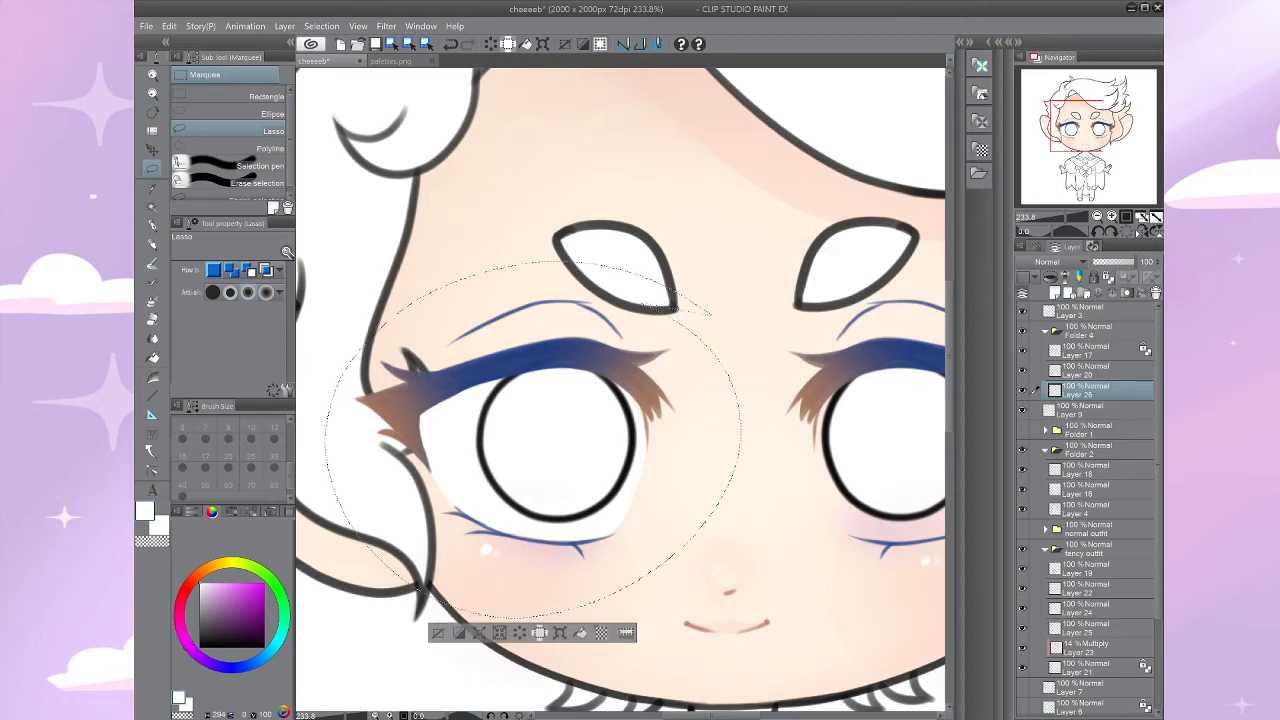
{"action": "key", "text": "ctrl+c"}
{"action": "key", "text": "ctrl+v"}
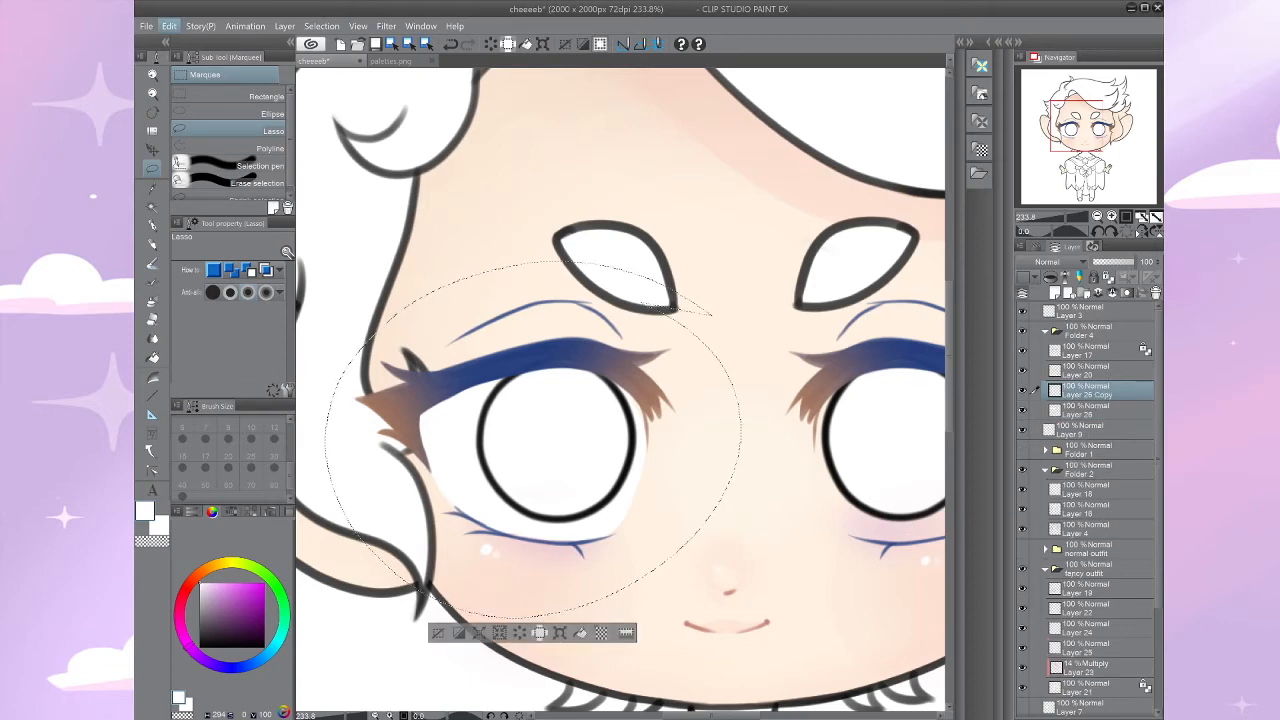
{"action": "key", "text": "ctrl+t"}
{"action": "left_click", "coordinate": [215, 270]}
{"action": "mouse_move", "coordinate": [500, 440]}
{"action": "left_mouse_down"}
{"action": "mouse_move", "coordinate": [932, 457]}
{"action": "mouse_move", "coordinate": [895, 437]}
{"action": "mouse_move", "coordinate": [924, 439]}
{"action": "left_mouse_up"}
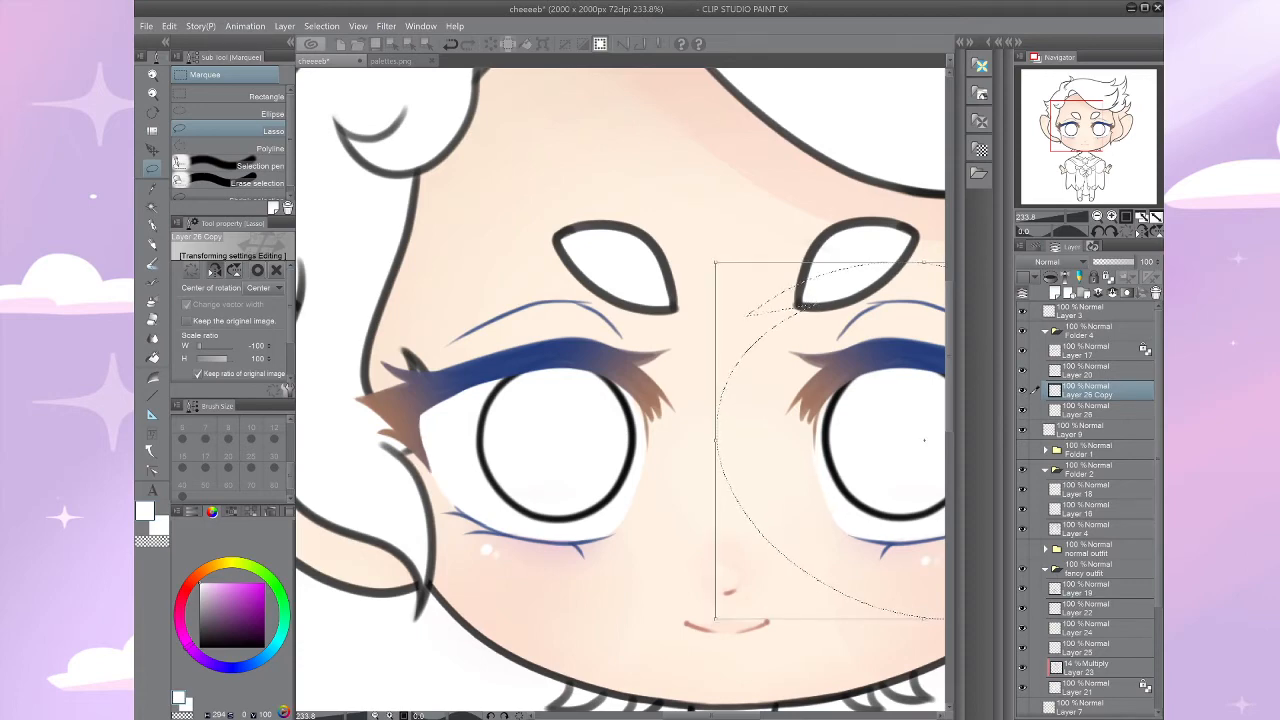
{"action": "key", "text": "Return"}
Step: Clear the selection and merge the mirrored eye white into the original eye-white layer below
{"action": "left_click_drag", "start_coordinate": [860, 420], "coordinate": [544, 384]}
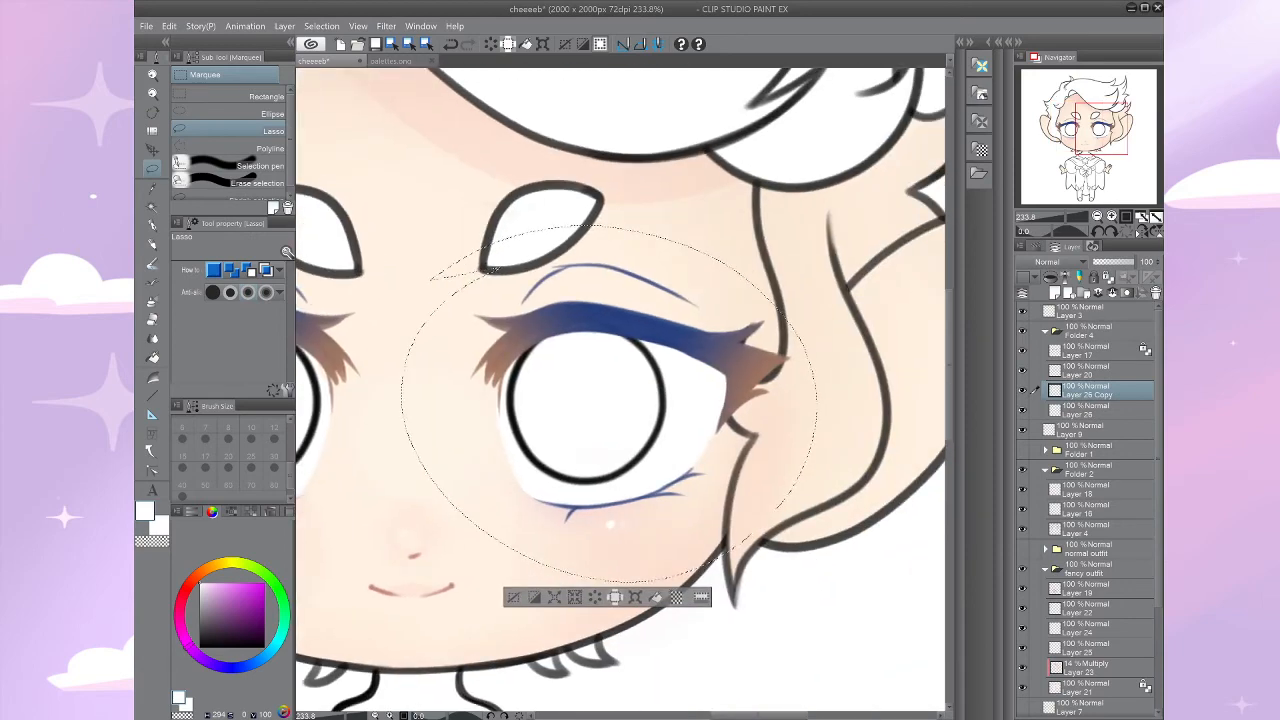
{"action": "key", "text": "ctrl+d"}
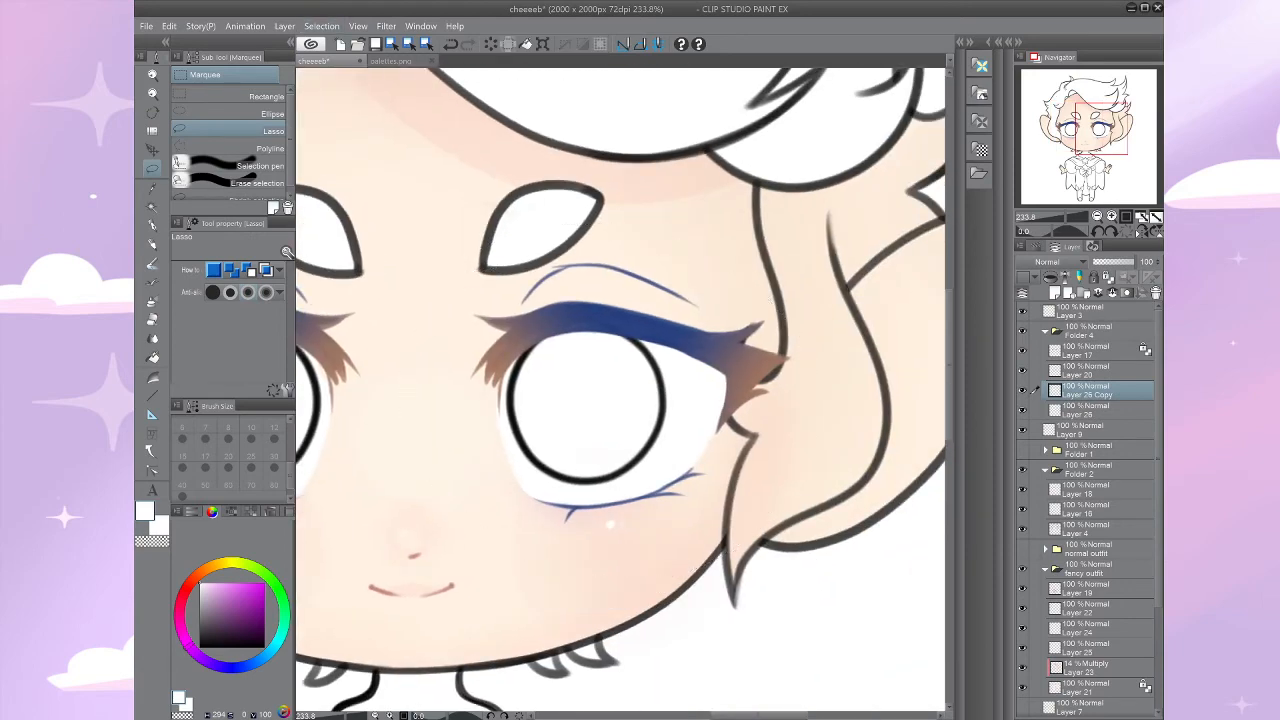
{"action": "key", "text": "ctrl+e"}
{"action": "left_click_drag", "start_coordinate": [544, 400], "coordinate": [730, 404]}
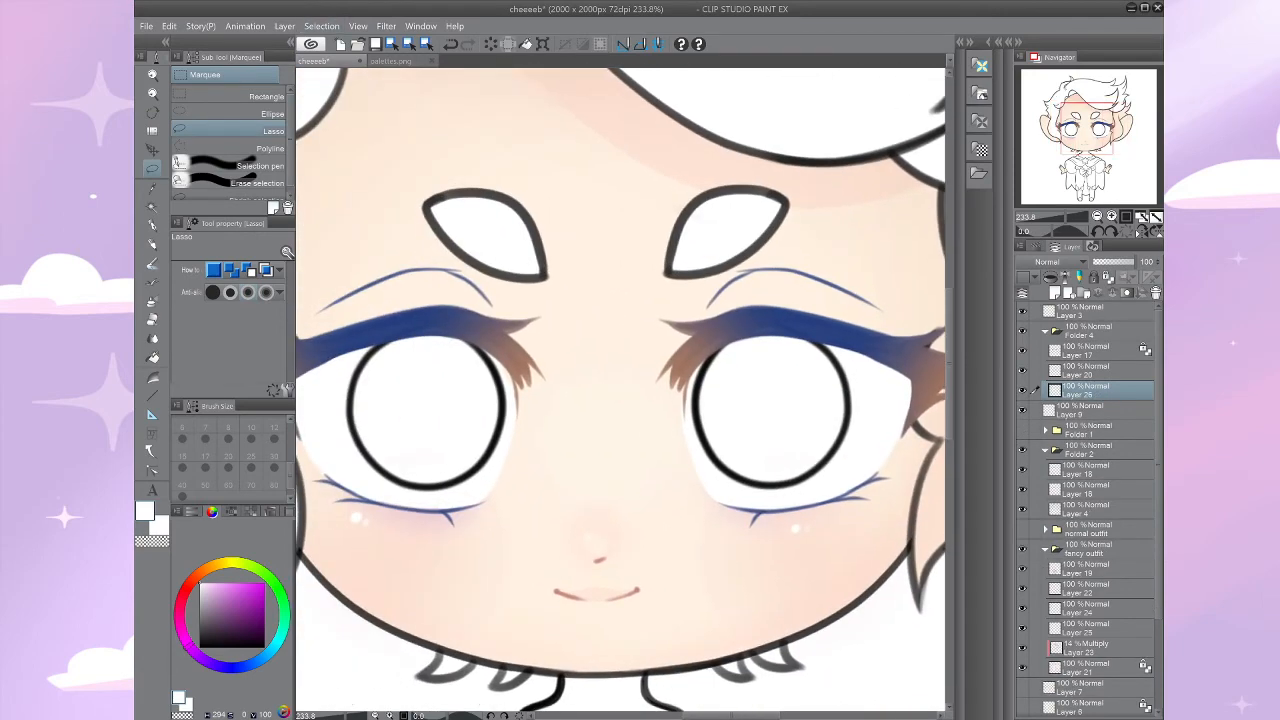
Step: Smooth the inner edge of the left eye white in white with Opaque watercolor at size 4
{"action": "key", "text": "b"}
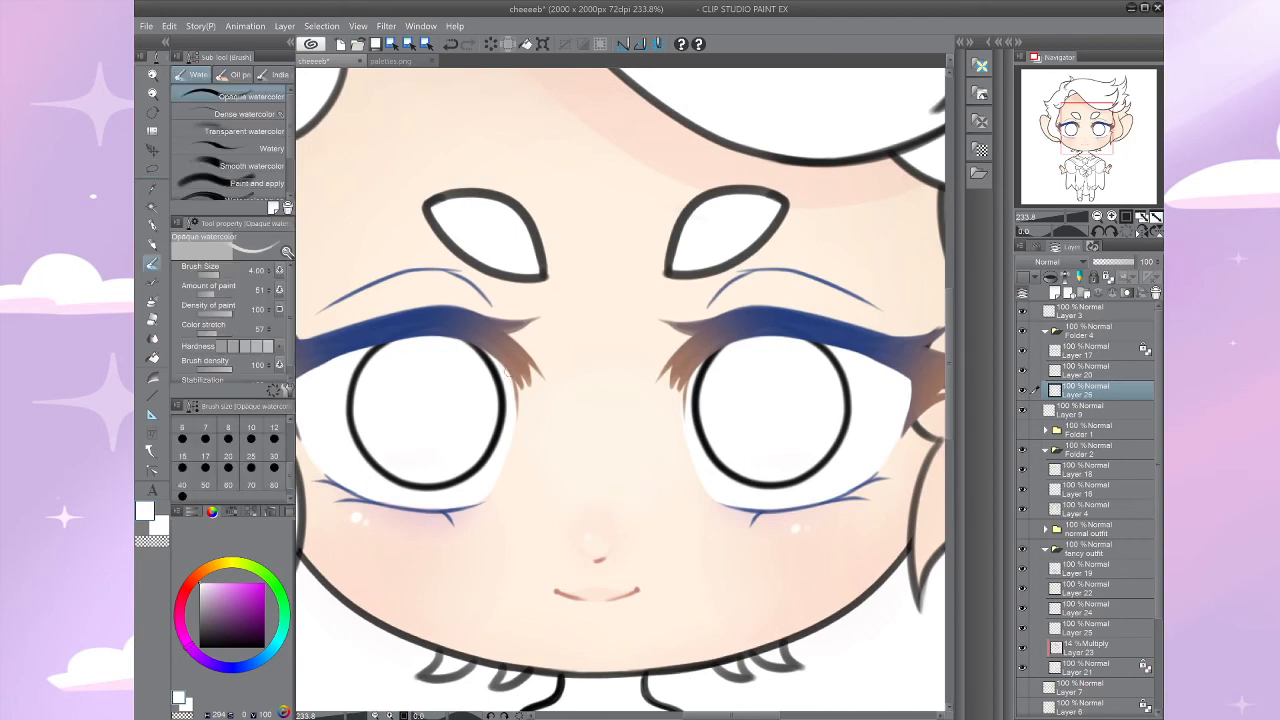
{"action": "scroll", "coordinate": [508, 391], "scroll_direction": "up", "scroll_amount": 3}
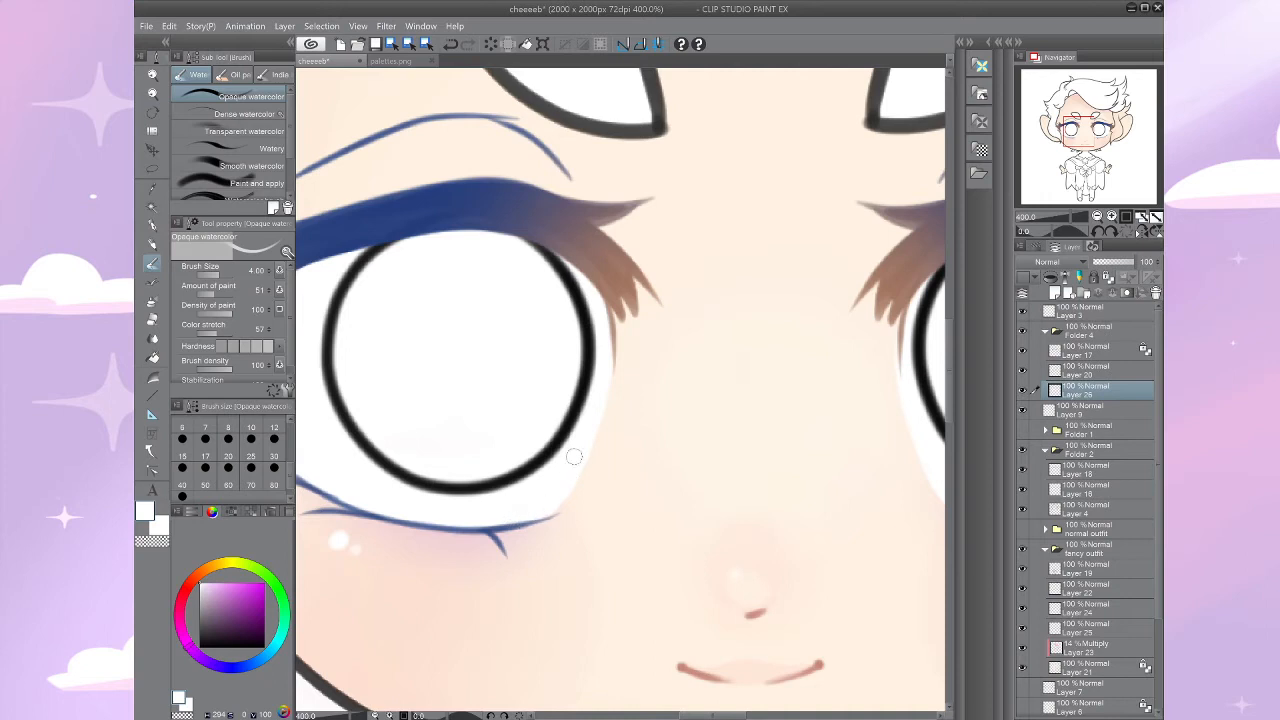
{"action": "left_click_drag", "start_coordinate": [568, 488], "coordinate": [454, 501]}
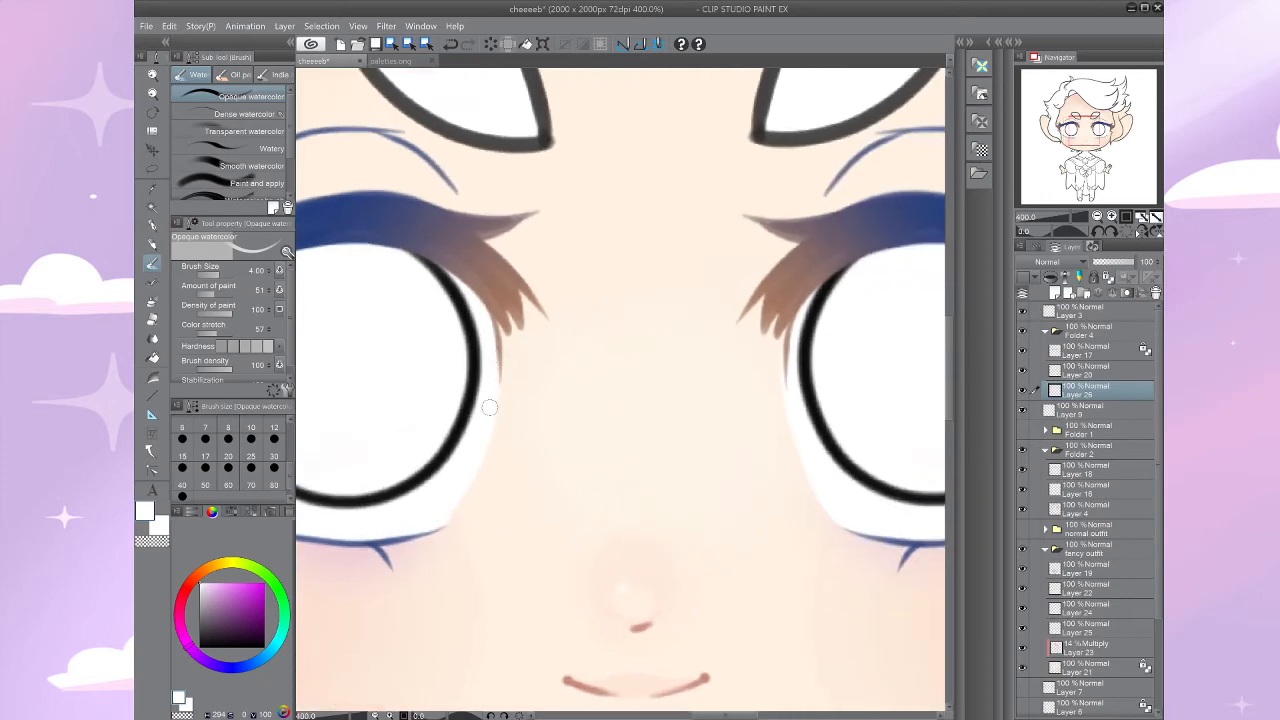
{"action": "left_click_drag", "start_coordinate": [431, 512], "coordinate": [259, 483]}
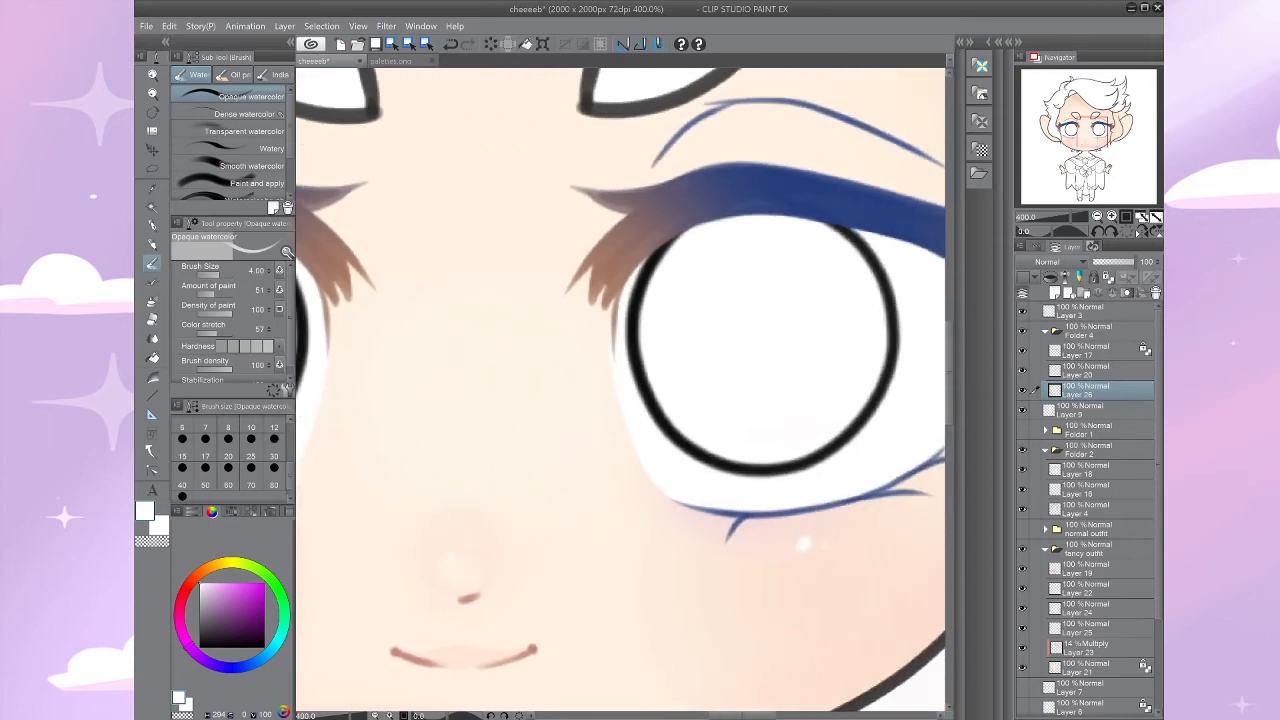
Step: Clean up the inner and outer edges of both eye whites with the Soft eraser at size 5
{"action": "key", "text": "e"}
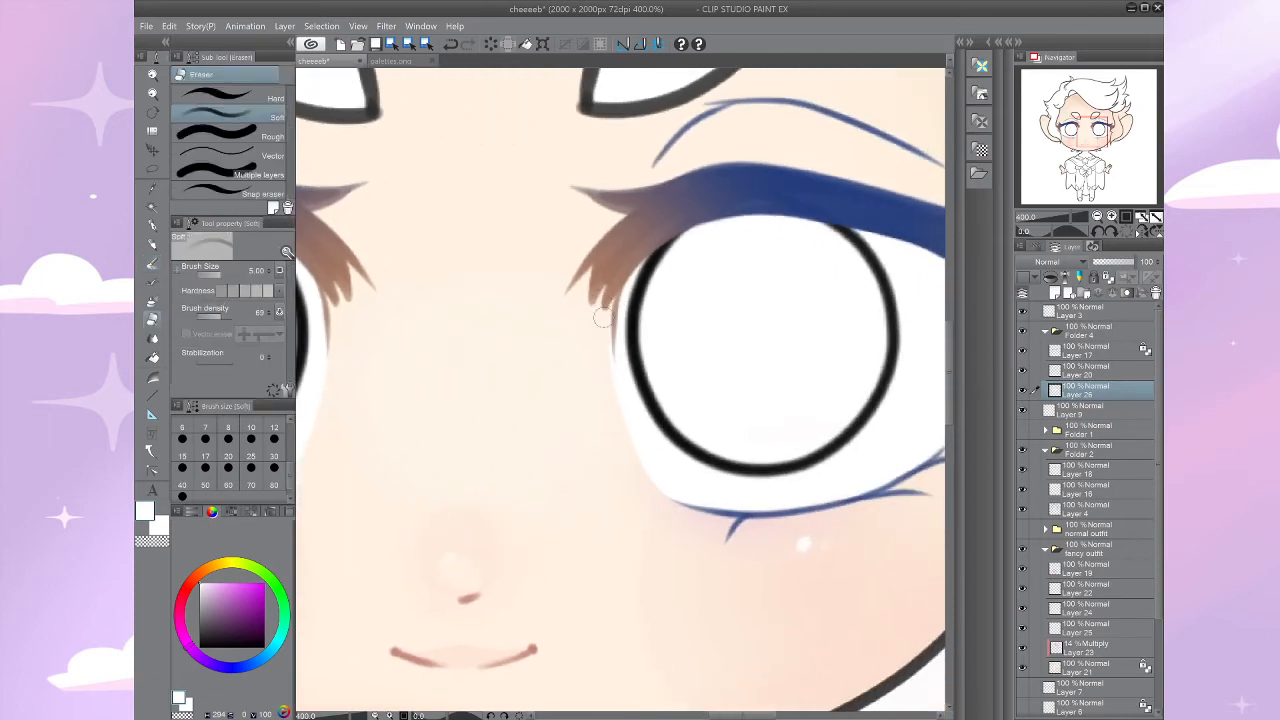
{"action": "left_click_drag", "start_coordinate": [674, 500], "coordinate": [280, 629]}
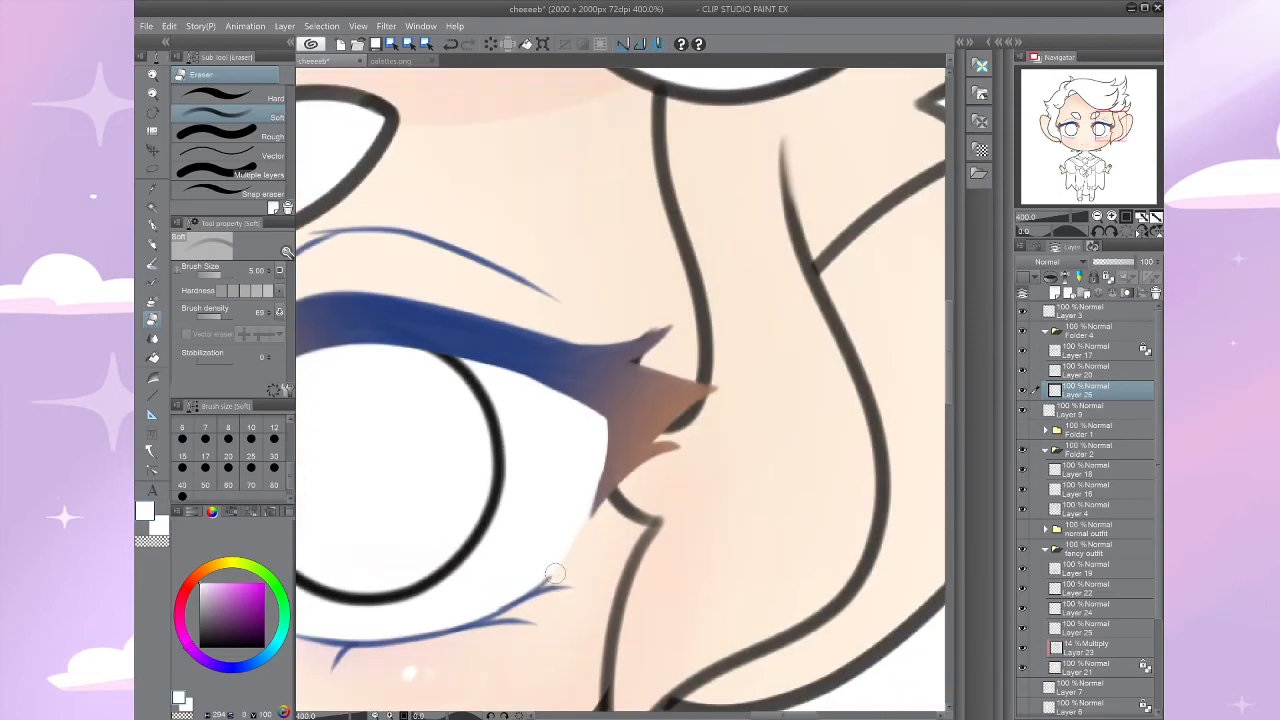
{"action": "left_click_drag", "start_coordinate": [400, 574], "coordinate": [1106, 469]}
{"action": "left_click_drag", "start_coordinate": [634, 378], "coordinate": [626, 374]}
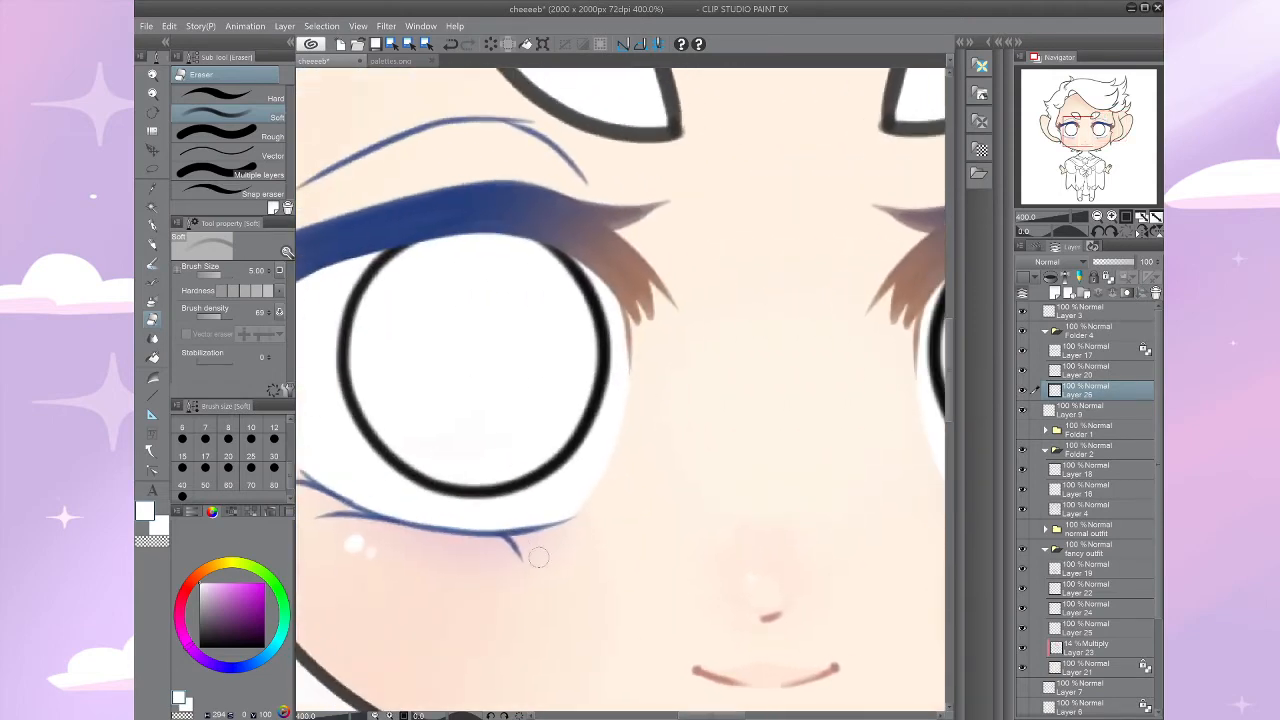
{"action": "left_click_drag", "start_coordinate": [620, 494], "coordinate": [461, 420]}
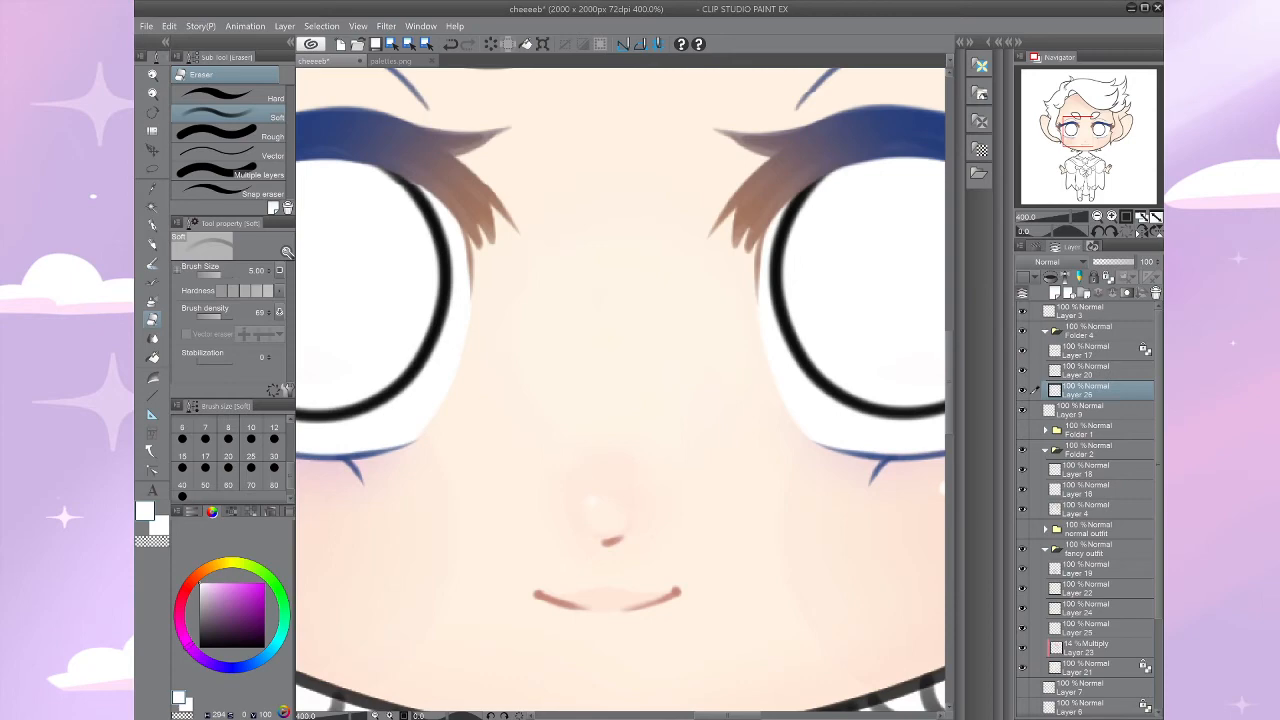
Step: Lock the eye-white layer's transparent pixels and airbrush a pale lavender-blue shadow across both eye whites with the Soft airbrush at size 100
{"action": "scroll", "coordinate": [532, 437], "scroll_direction": "down", "scroll_amount": 3}
{"action": "left_click_drag", "start_coordinate": [532, 437], "coordinate": [620, 420]}
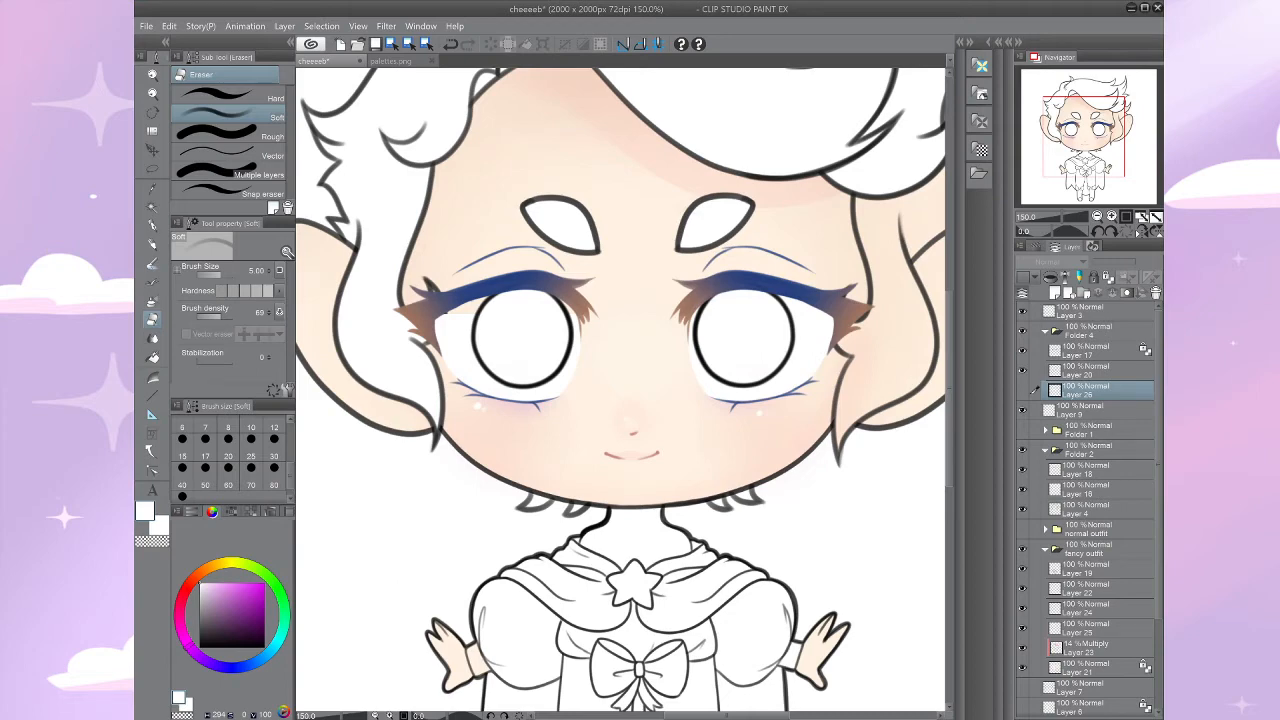
{"action": "left_click", "coordinate": [525, 402], "text": "alt"}
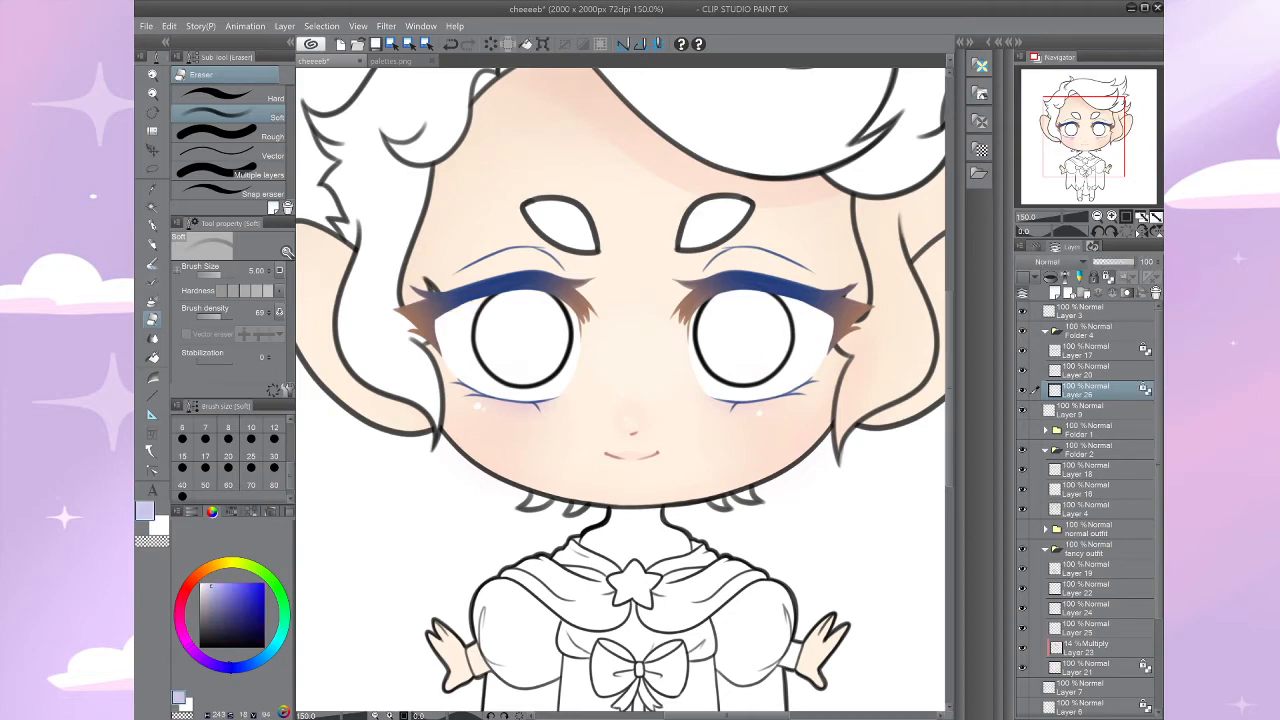
{"action": "key", "text": "b"}
{"action": "mouse_move", "coordinate": [500, 345]}
{"action": "left_mouse_down"}
{"action": "mouse_move", "coordinate": [525, 330]}
{"action": "mouse_move", "coordinate": [500, 340]}
{"action": "left_mouse_up"}
{"action": "left_click_drag", "start_coordinate": [695, 308], "coordinate": [745, 315]}
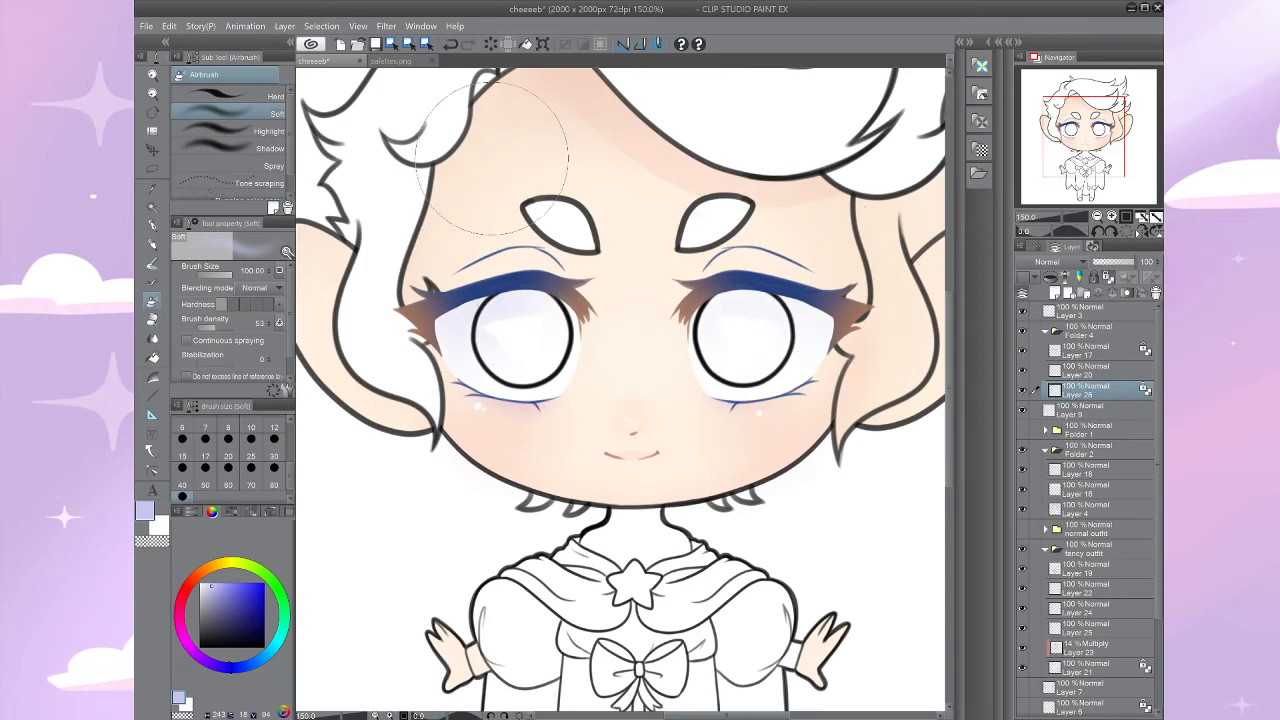
Step: Airbrush white over the lower part of both eye whites with the Soft airbrush at size 100
{"action": "left_click", "coordinate": [201, 584]}
{"action": "mouse_move", "coordinate": [507, 432]}
{"action": "left_mouse_down"}
{"action": "mouse_move", "coordinate": [482, 399]}
{"action": "mouse_move", "coordinate": [552, 419]}
{"action": "left_mouse_up"}
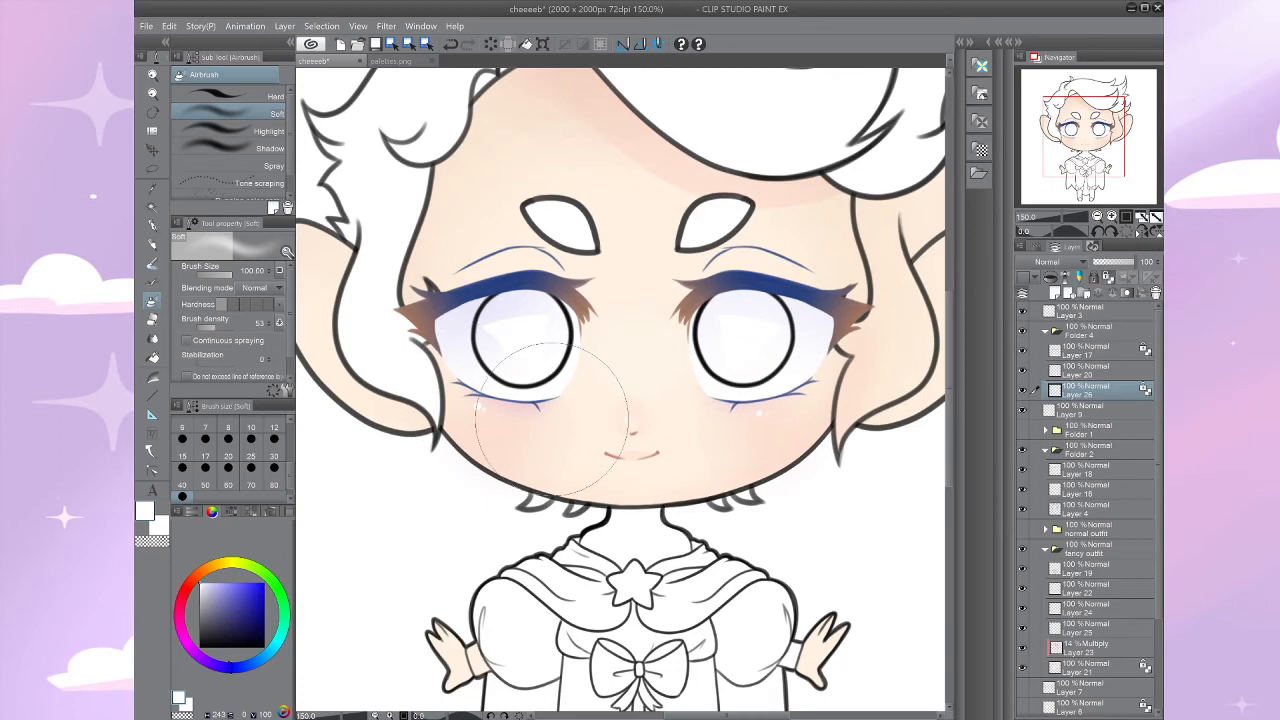
{"action": "left_click_drag", "start_coordinate": [777, 413], "coordinate": [745, 424]}
Step: Activate the Multiply skin-shadow layer in the fancy outfit folder and switch to Opaque watercolor at the left eyelid
{"action": "left_click", "coordinate": [1085, 508]}
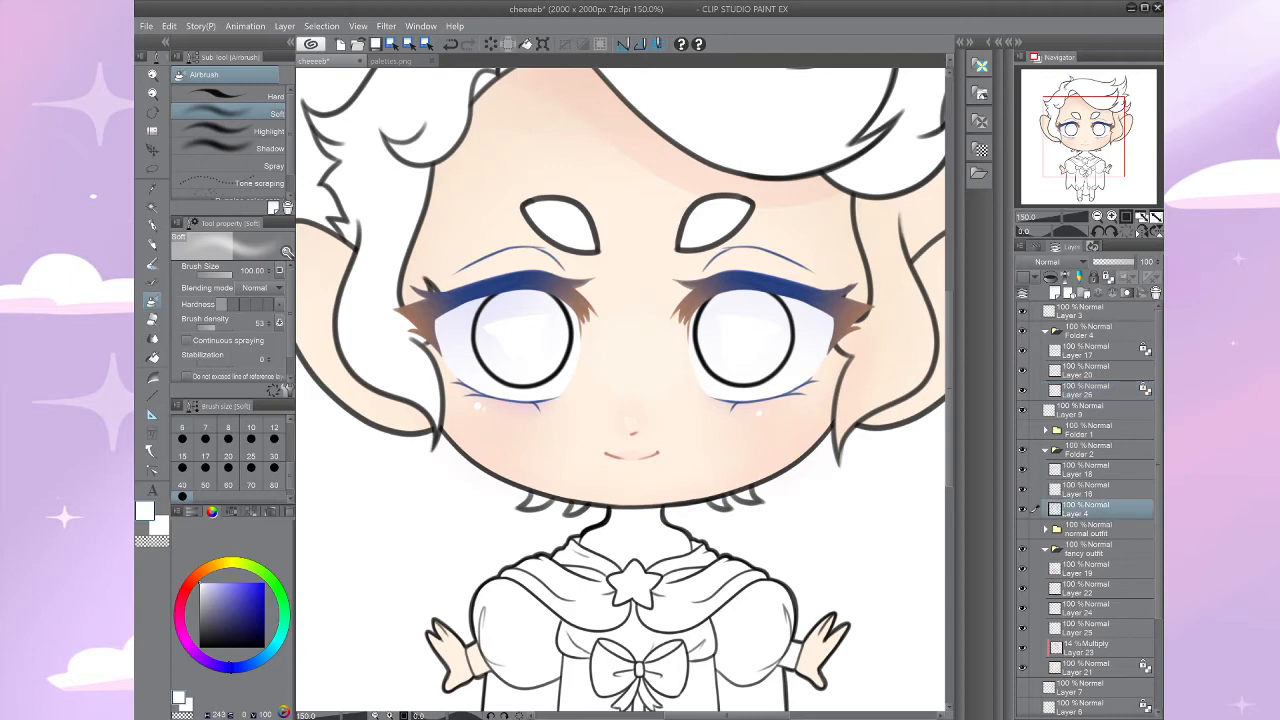
{"action": "left_click_drag", "start_coordinate": [640, 440], "coordinate": [679, 507]}
{"action": "left_click", "coordinate": [1085, 667]}
{"action": "left_click", "coordinate": [1085, 648]}
{"action": "left_click_drag", "start_coordinate": [642, 332], "coordinate": [642, 421]}
{"action": "scroll", "coordinate": [642, 421], "scroll_direction": "up", "scroll_amount": 3}
{"action": "key", "text": "b"}
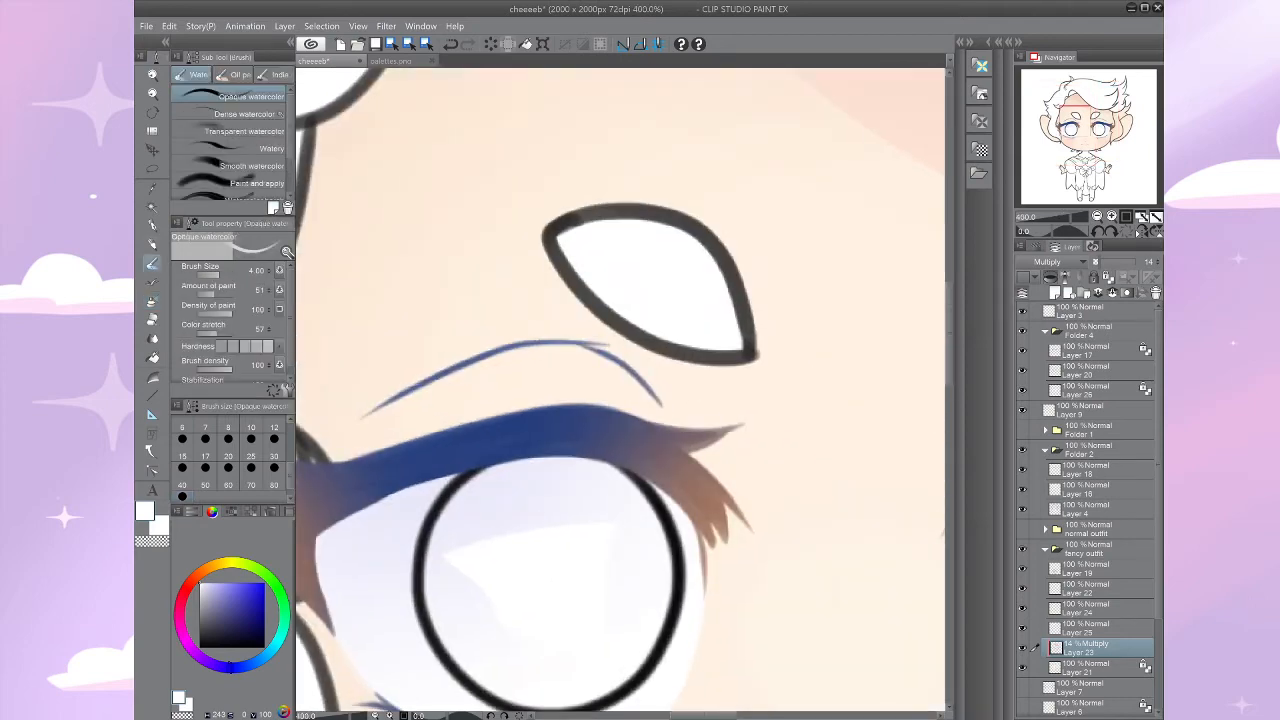
{"action": "left_click_drag", "start_coordinate": [590, 560], "coordinate": [652, 211]}
{"action": "left_click_drag", "start_coordinate": [925, 300], "coordinate": [904, 576]}
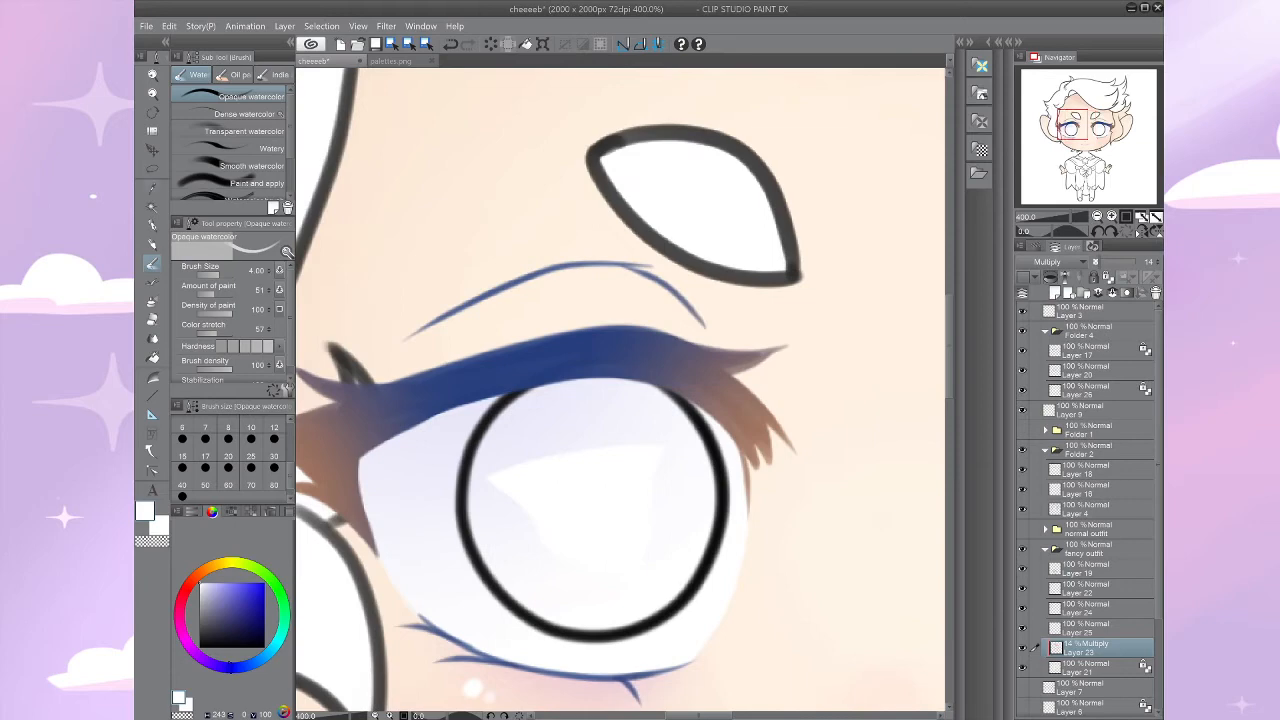
Step: Shade the upper eyelids in a pale pink adapted from the skin colour with Opaque watercolor at size 25
{"action": "left_click", "coordinate": [782, 510], "text": "alt"}
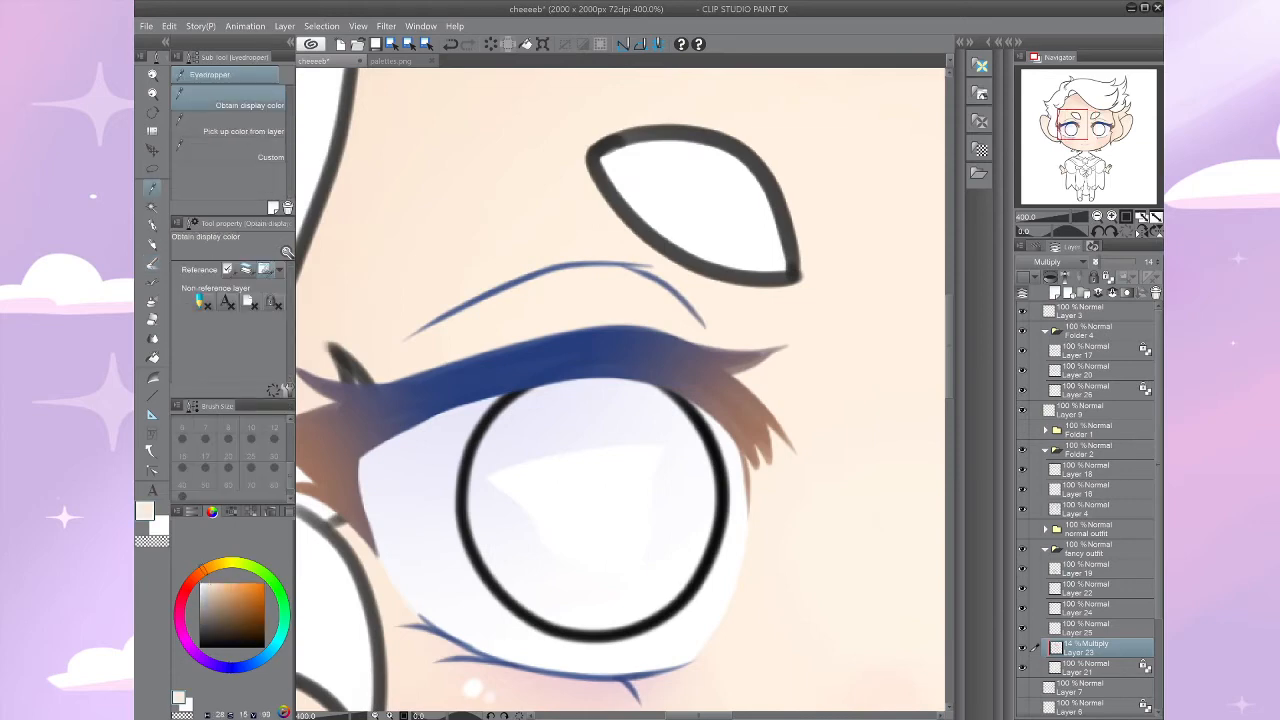
{"action": "left_click", "coordinate": [1090, 568]}
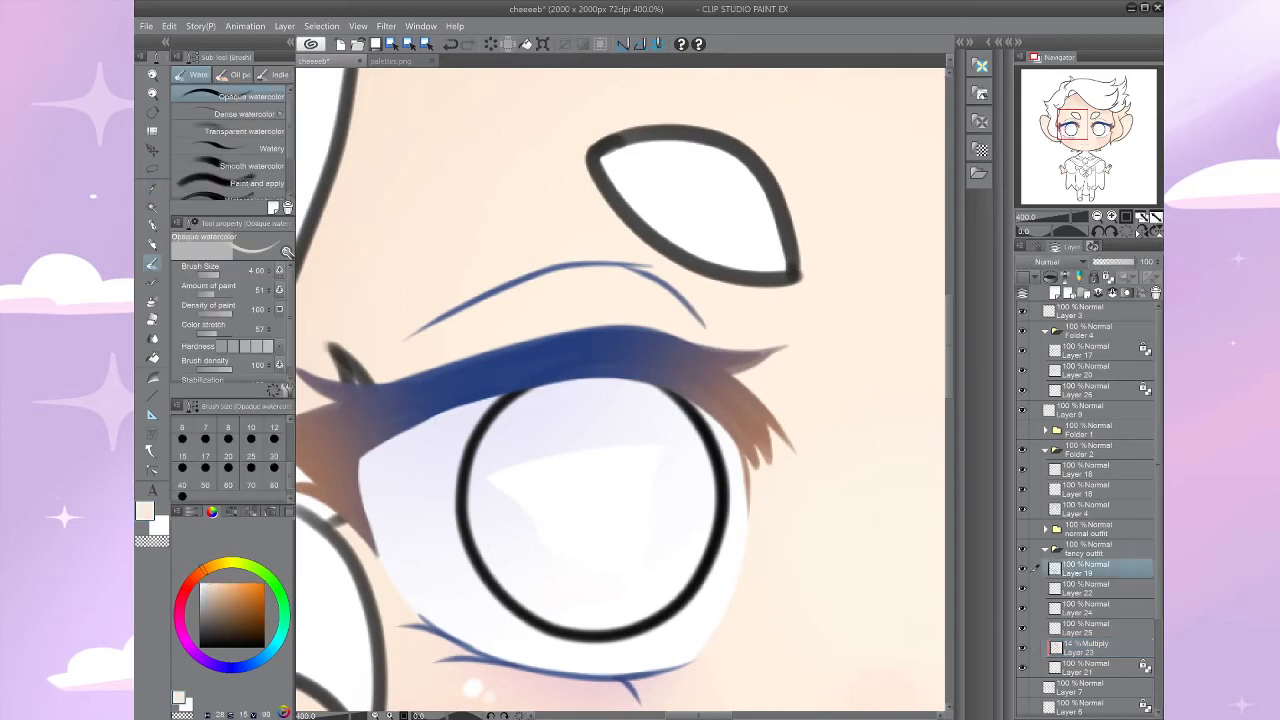
{"action": "left_click", "coordinate": [1090, 648]}
{"action": "left_click_drag", "start_coordinate": [600, 400], "coordinate": [680, 445]}
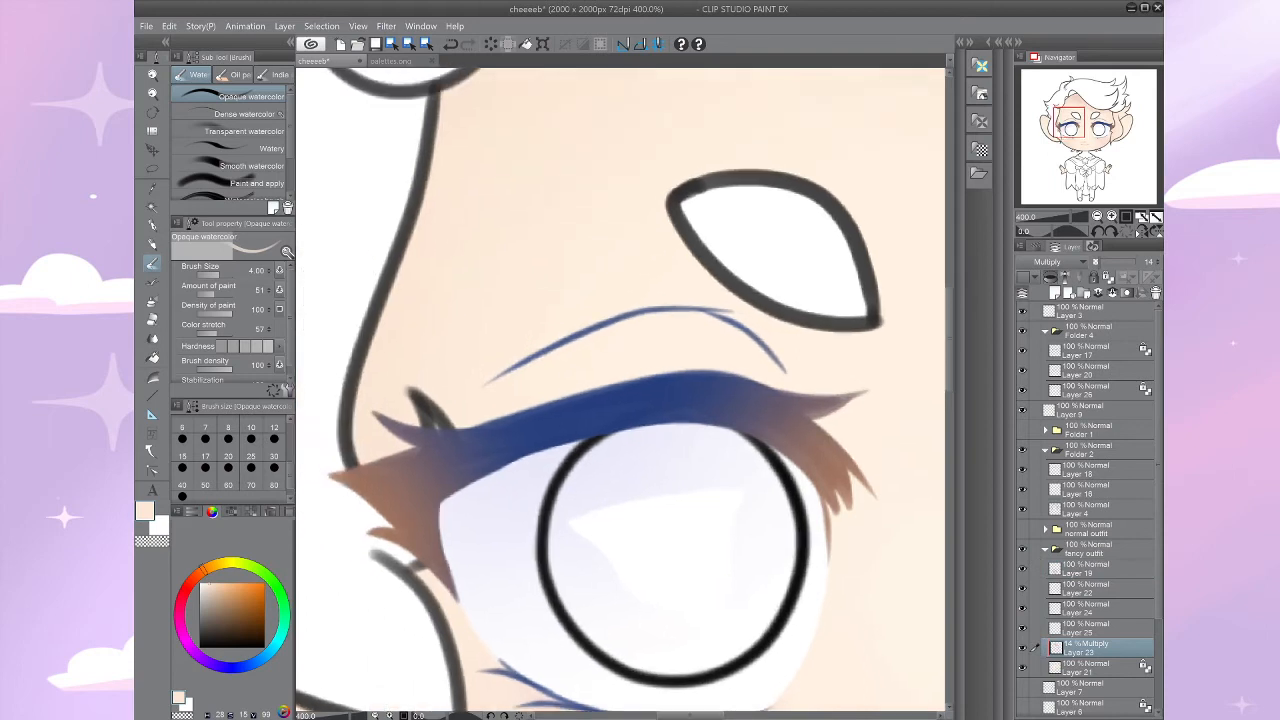
{"action": "left_click", "coordinate": [190, 583]}
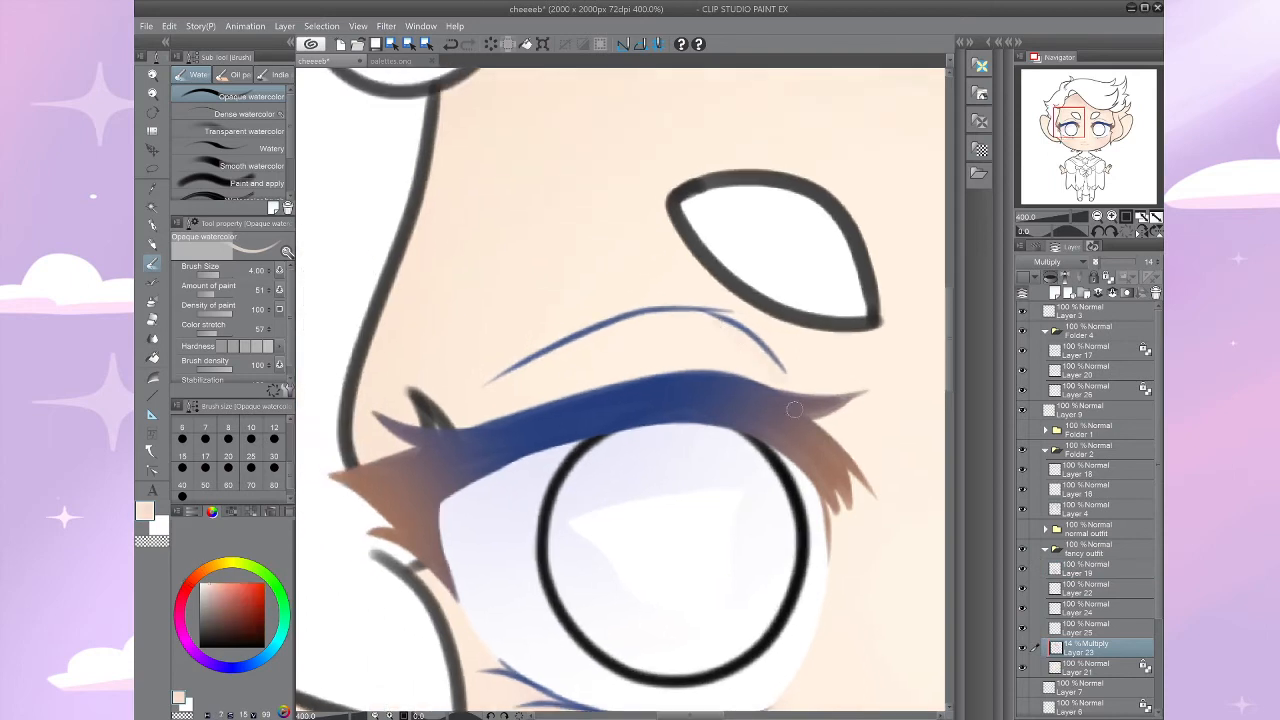
{"action": "left_click", "coordinate": [251, 440]}
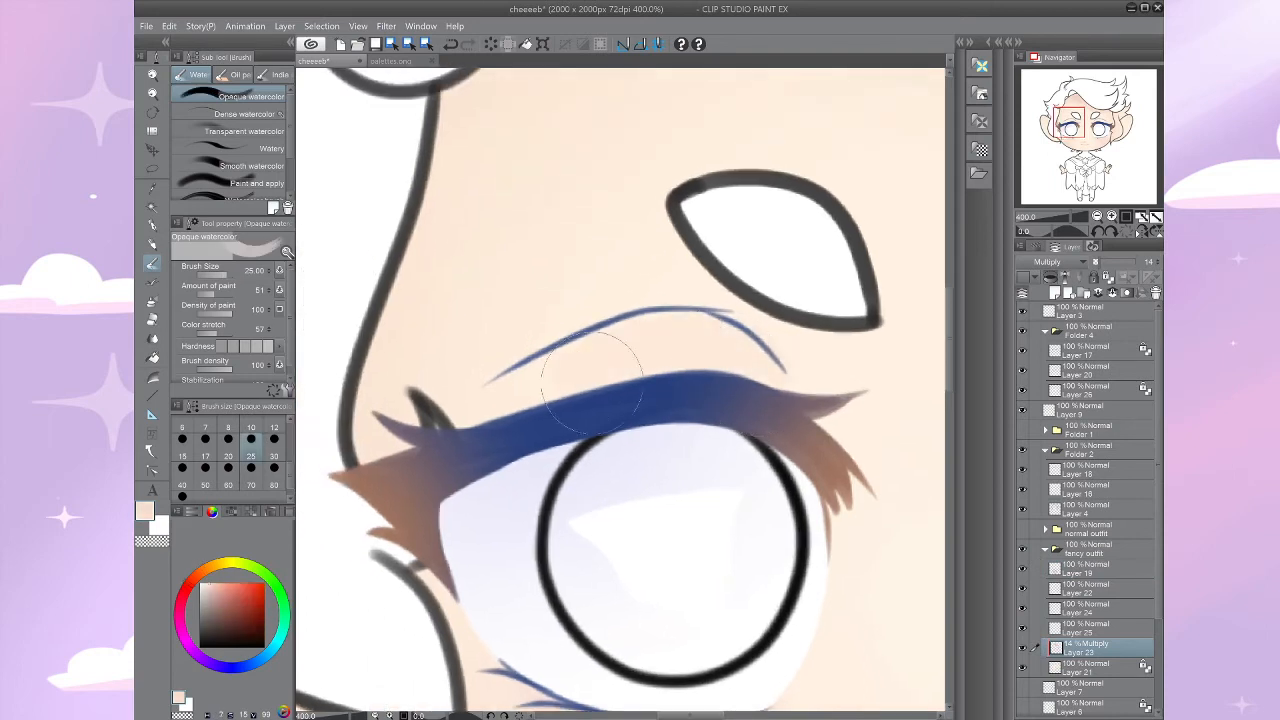
{"action": "left_click_drag", "start_coordinate": [1090, 120], "coordinate": [1101, 122]}
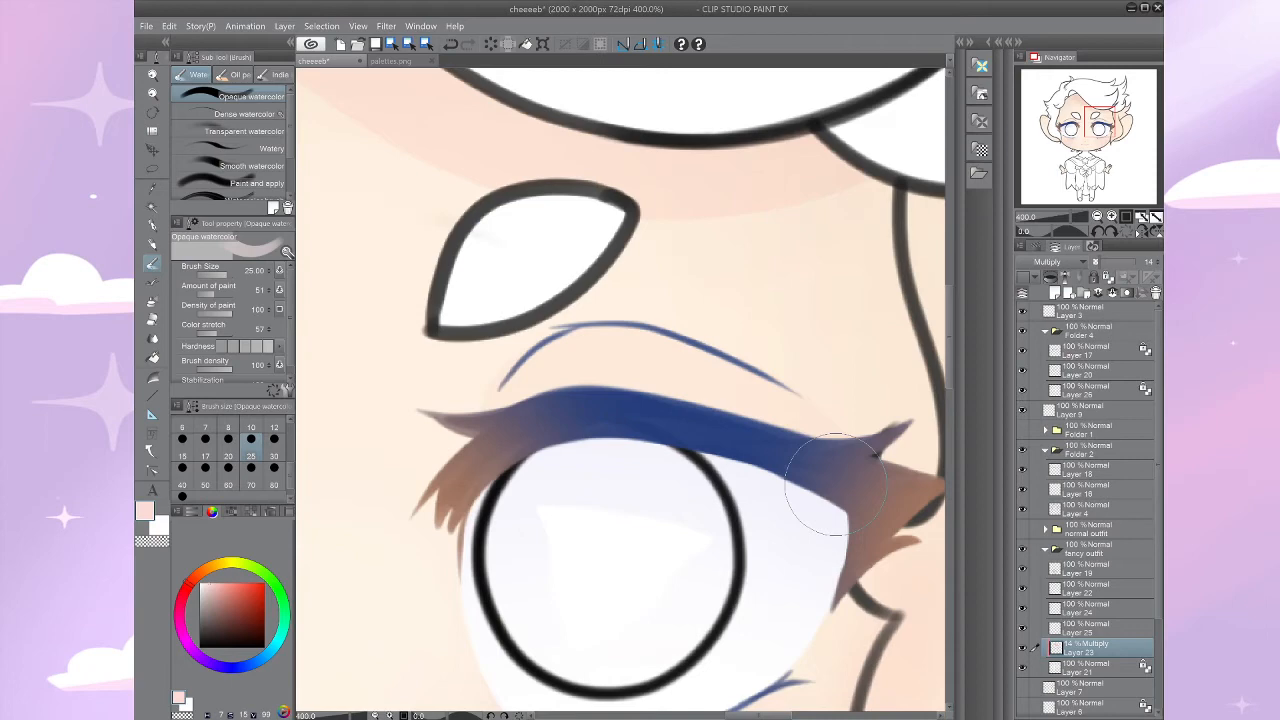
{"action": "scroll", "coordinate": [835, 485], "scroll_direction": "down", "scroll_amount": 3}
{"action": "left_click_drag", "start_coordinate": [700, 400], "coordinate": [528, 548]}
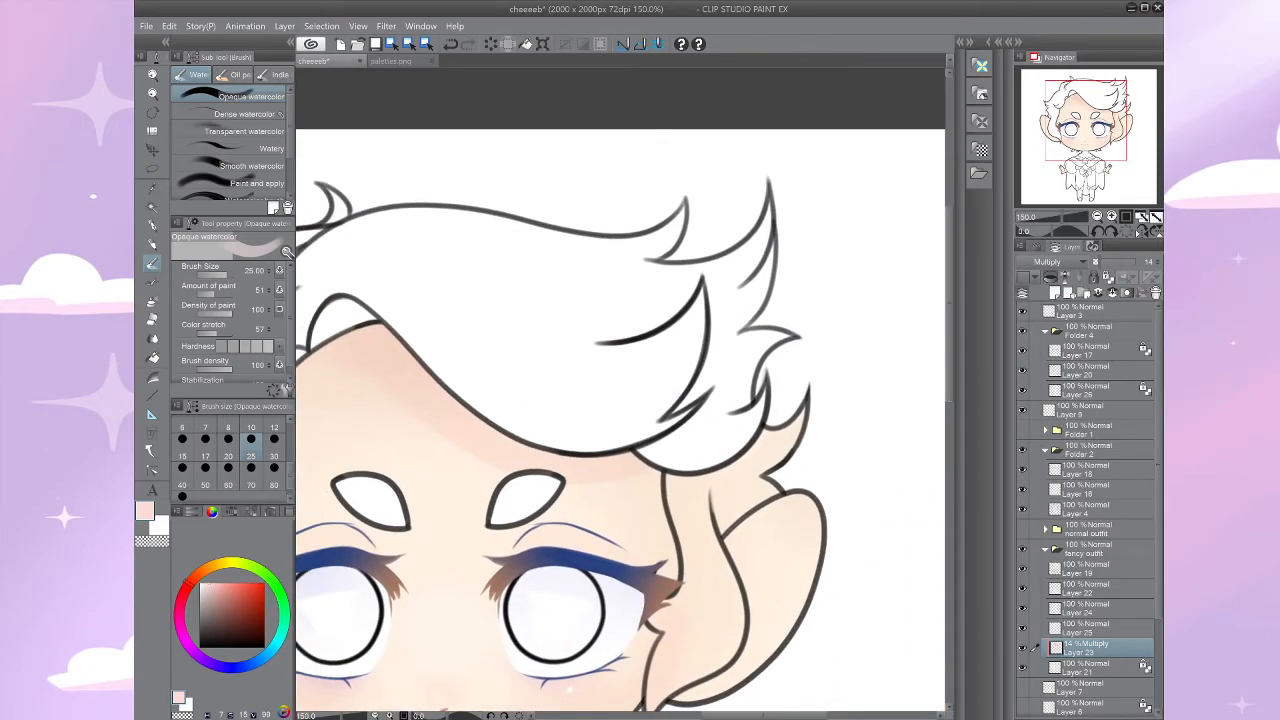
Step: Deepen both upper eyelids in salmon red with the Soft airbrush, then erase a thin highlight from the left one with the Soft eraser at size 5
{"action": "left_click", "coordinate": [239, 583]}
{"action": "left_click_drag", "start_coordinate": [554, 618], "coordinate": [774, 457]}
{"action": "scroll", "coordinate": [547, 393], "scroll_direction": "up", "scroll_amount": 1}
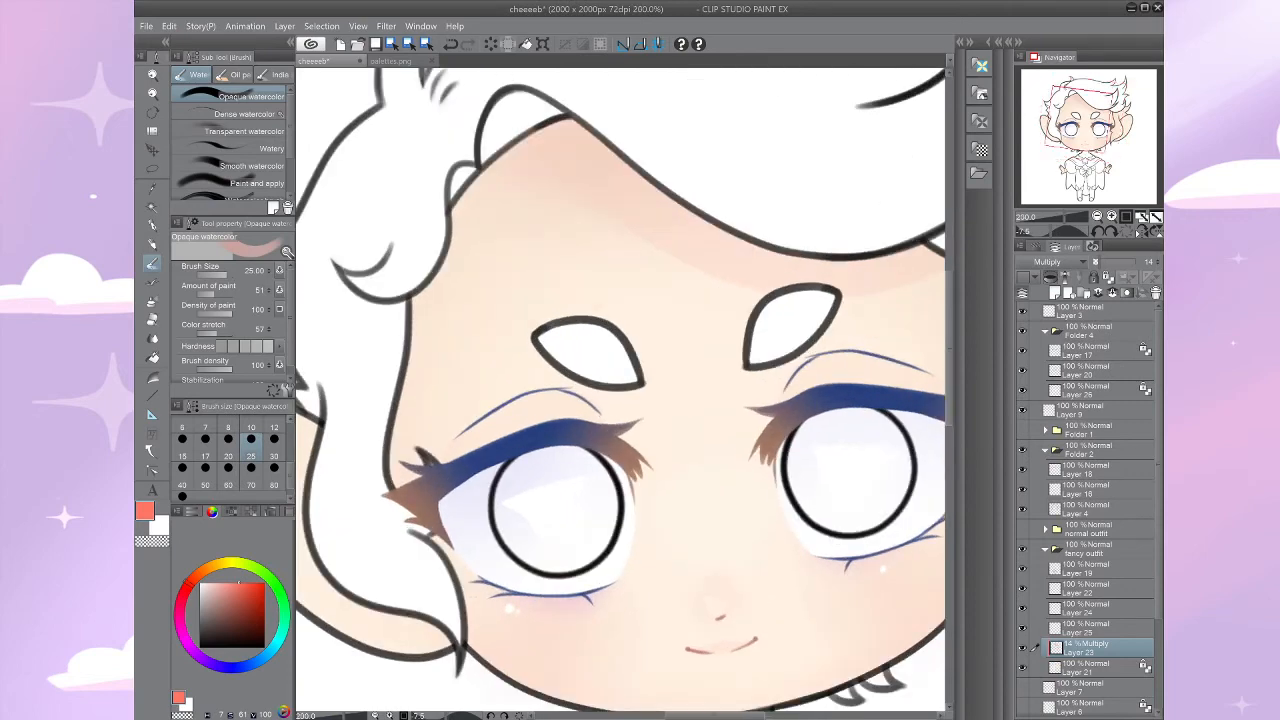
{"action": "key", "text": "b"}
{"action": "left_click", "coordinate": [251, 467]}
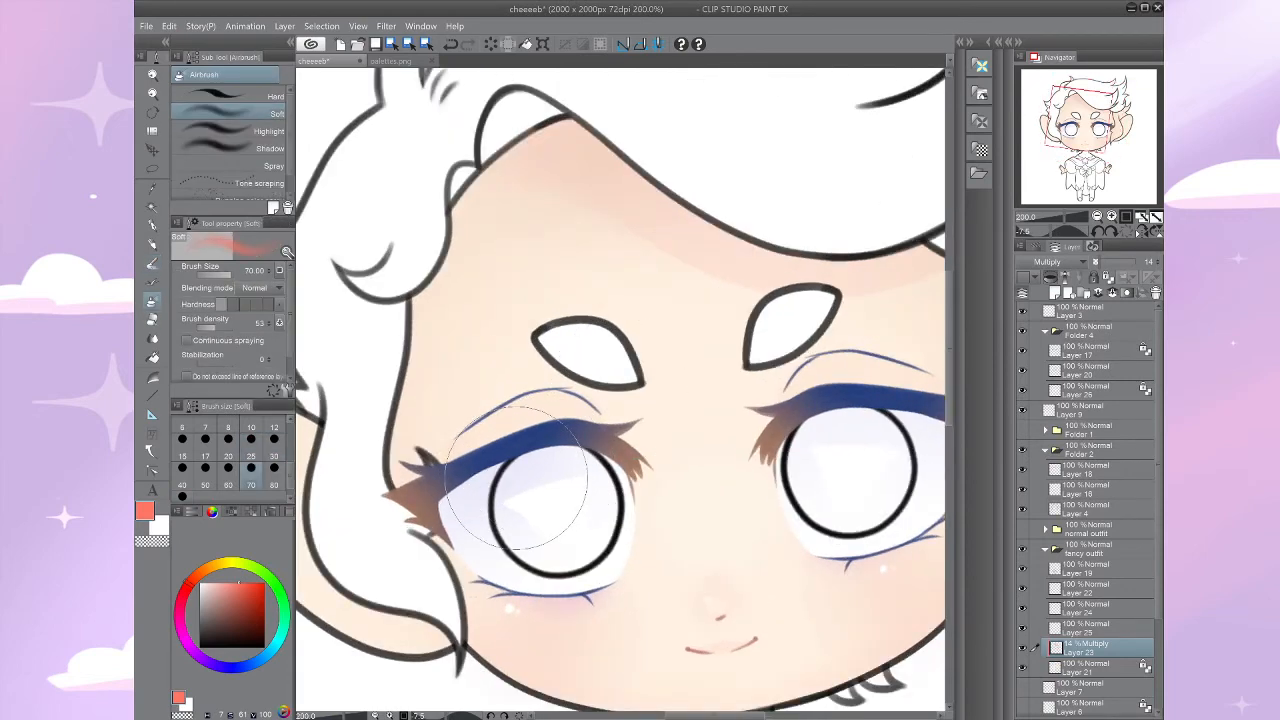
{"action": "left_click_drag", "start_coordinate": [780, 427], "coordinate": [568, 510]}
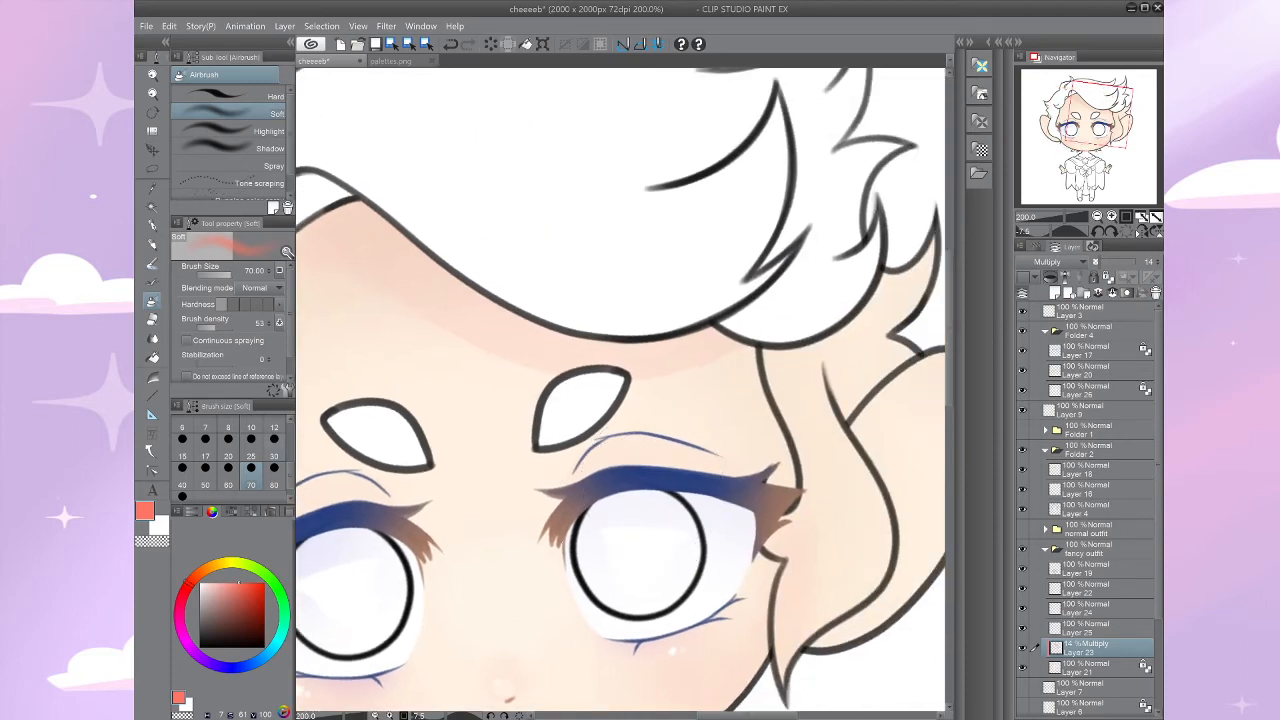
{"action": "left_click", "coordinate": [274, 441]}
{"action": "mouse_move", "coordinate": [756, 544]}
{"action": "left_mouse_down"}
{"action": "mouse_move", "coordinate": [762, 390]}
{"action": "mouse_move", "coordinate": [1020, 372]}
{"action": "mouse_move", "coordinate": [1016, 389]}
{"action": "left_mouse_up"}
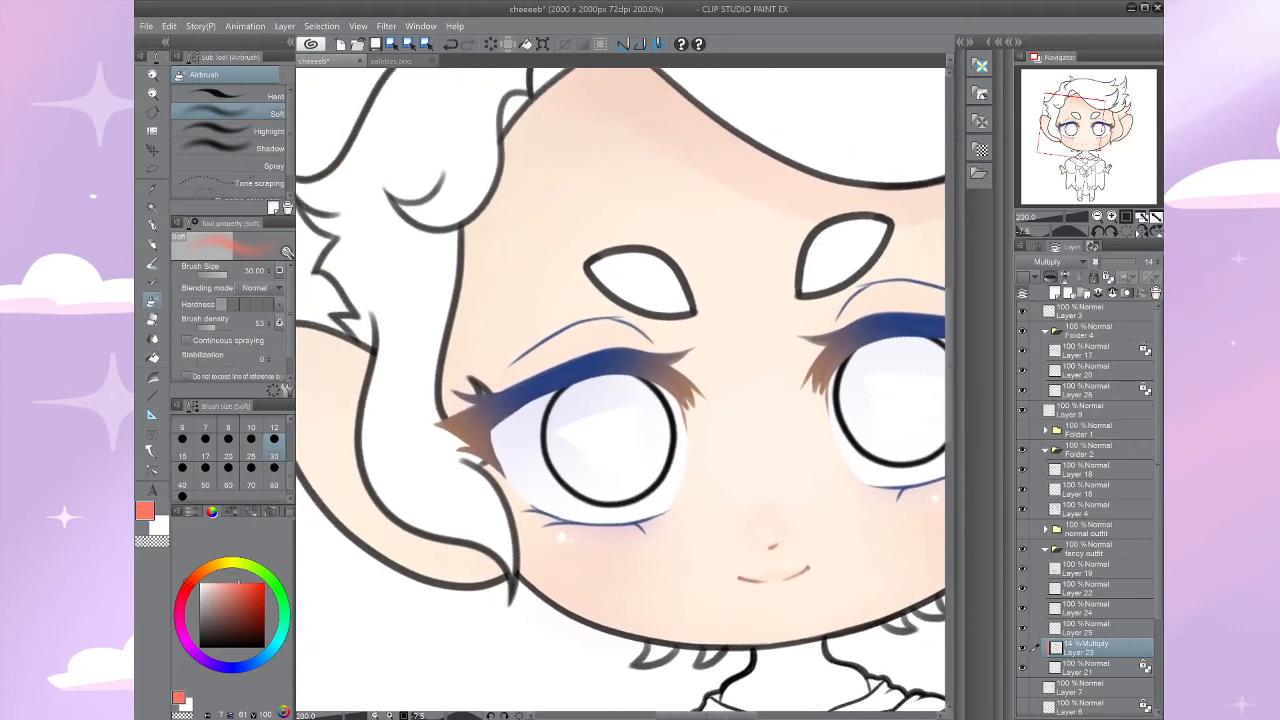
{"action": "left_click_drag", "start_coordinate": [760, 420], "coordinate": [537, 502]}
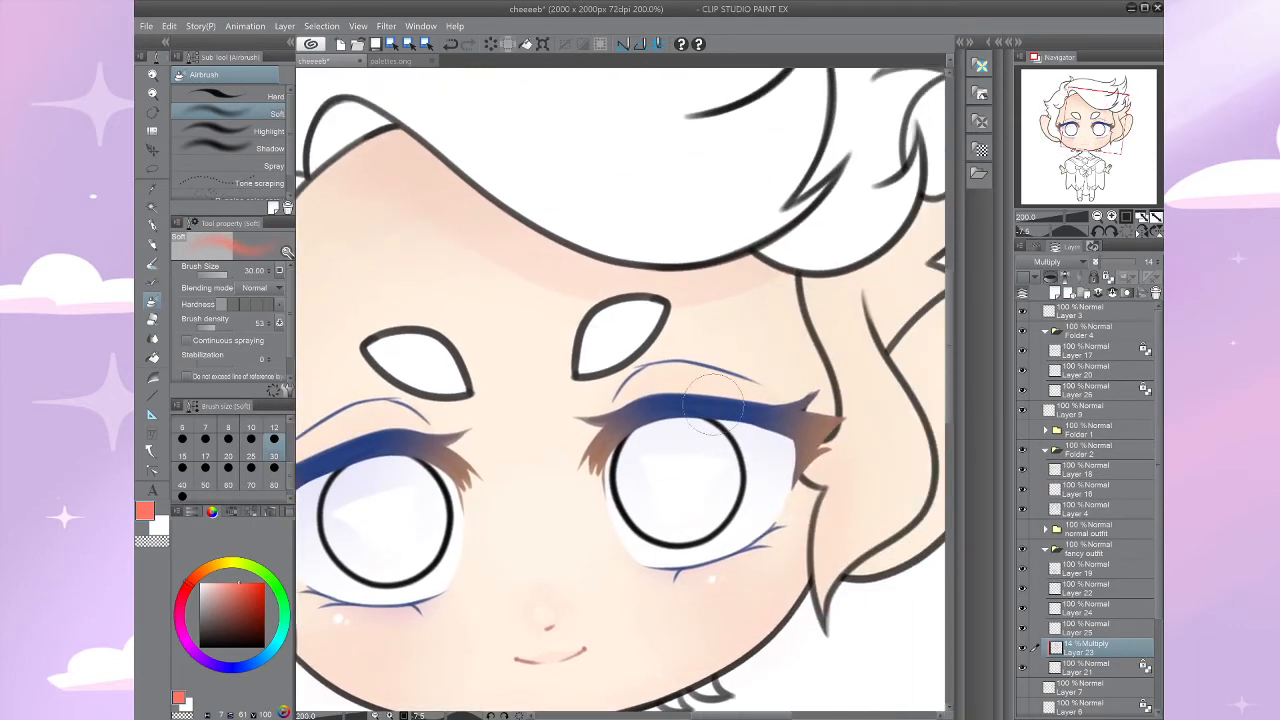
{"action": "left_click_drag", "start_coordinate": [772, 462], "coordinate": [710, 334]}
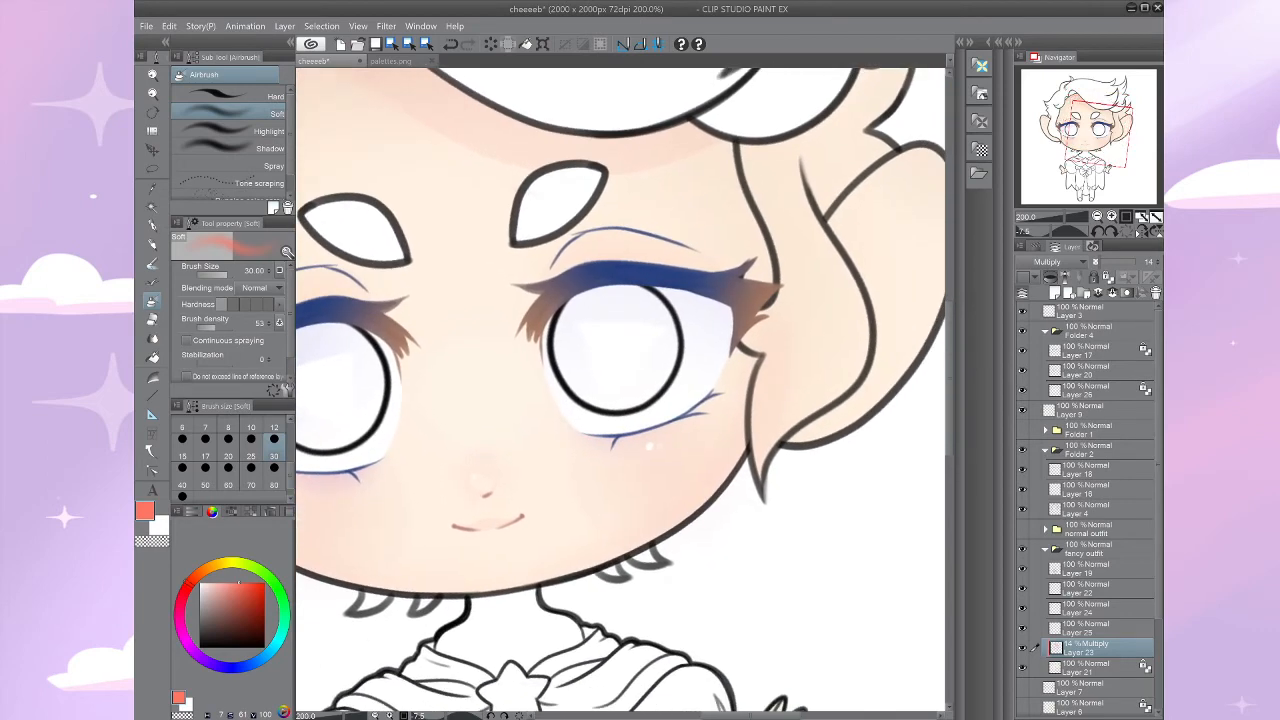
{"action": "scroll", "coordinate": [620, 390], "scroll_direction": "up", "scroll_amount": 3}
{"action": "key", "text": "e"}
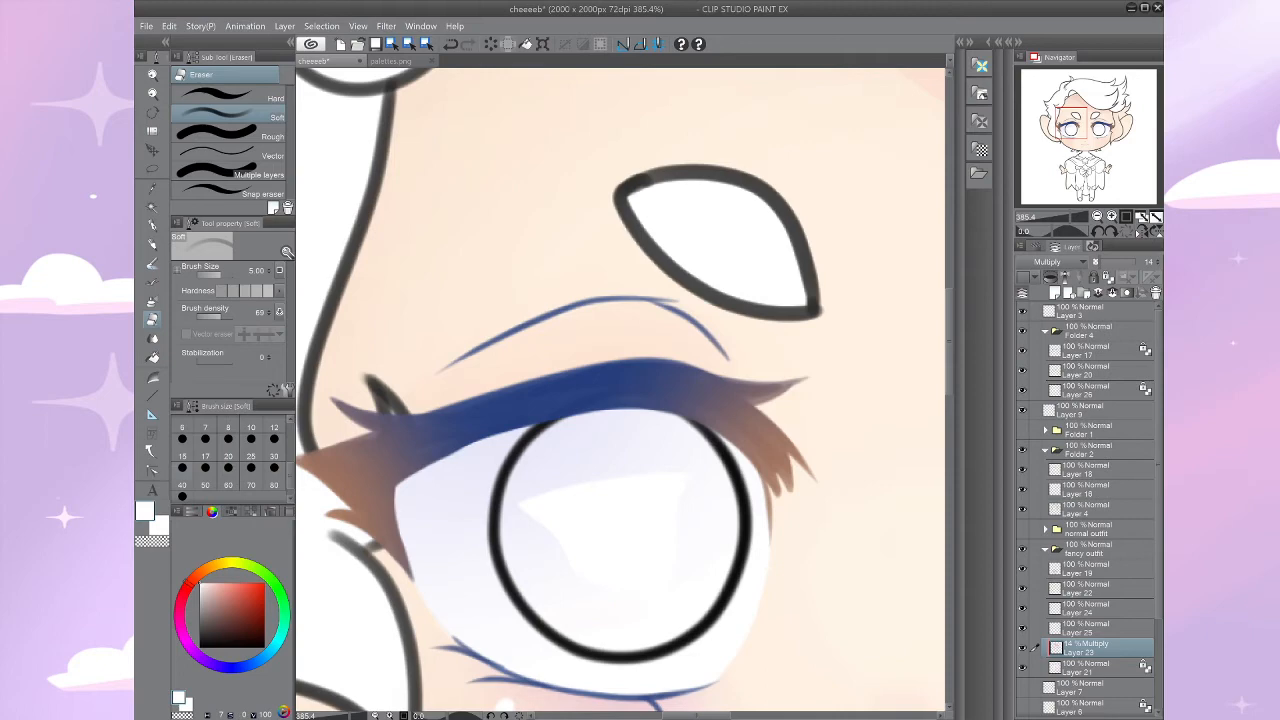
{"action": "key", "text": "b"}
{"action": "left_click", "coordinate": [618, 390], "text": "ctrl+shift"}
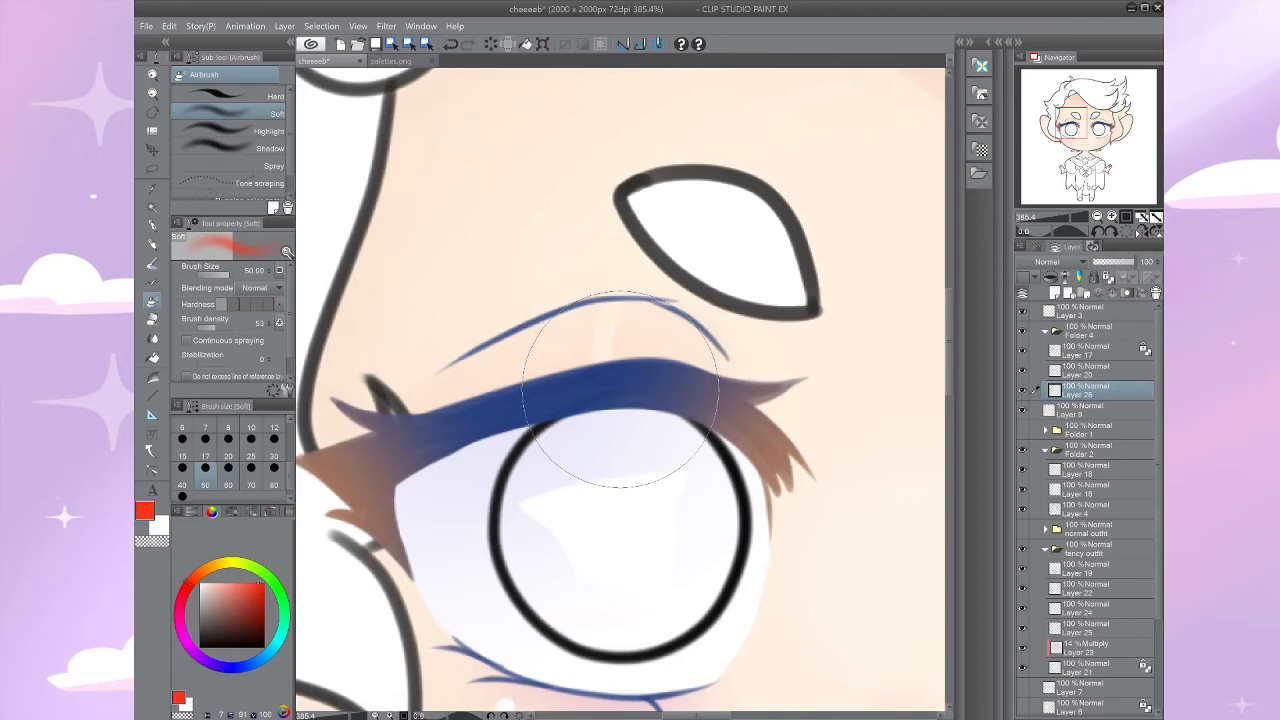
{"action": "mouse_move", "coordinate": [620, 390]}
{"action": "left_mouse_down"}
{"action": "mouse_move", "coordinate": [560, 435]}
{"action": "mouse_move", "coordinate": [420, 445]}
{"action": "mouse_move", "coordinate": [346, 498]}
{"action": "left_mouse_up"}
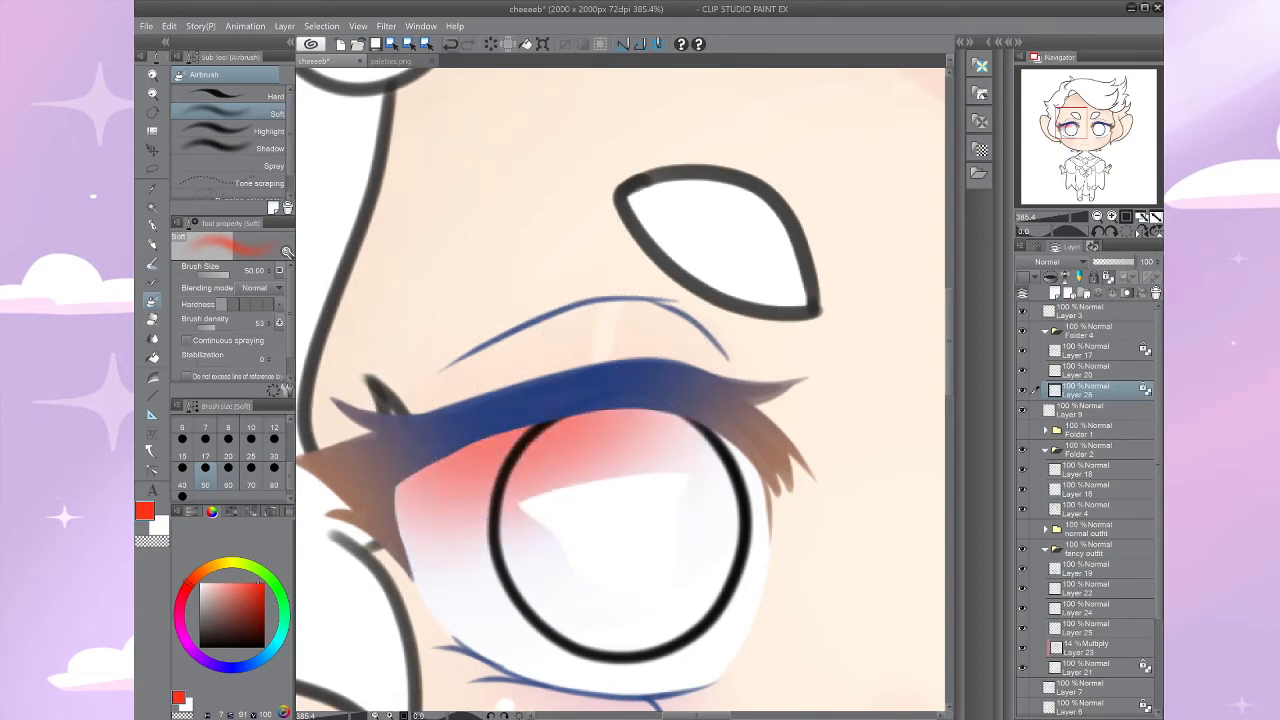
{"action": "key", "text": "ctrl+z"}
Step: Refine thin vertical highlights in both eyelids' shading on the Multiply layer with the Soft eraser at size 5
{"action": "left_click_drag", "start_coordinate": [620, 500], "coordinate": [400, 250]}
{"action": "scroll", "coordinate": [620, 390], "scroll_direction": "down", "scroll_amount": 2}
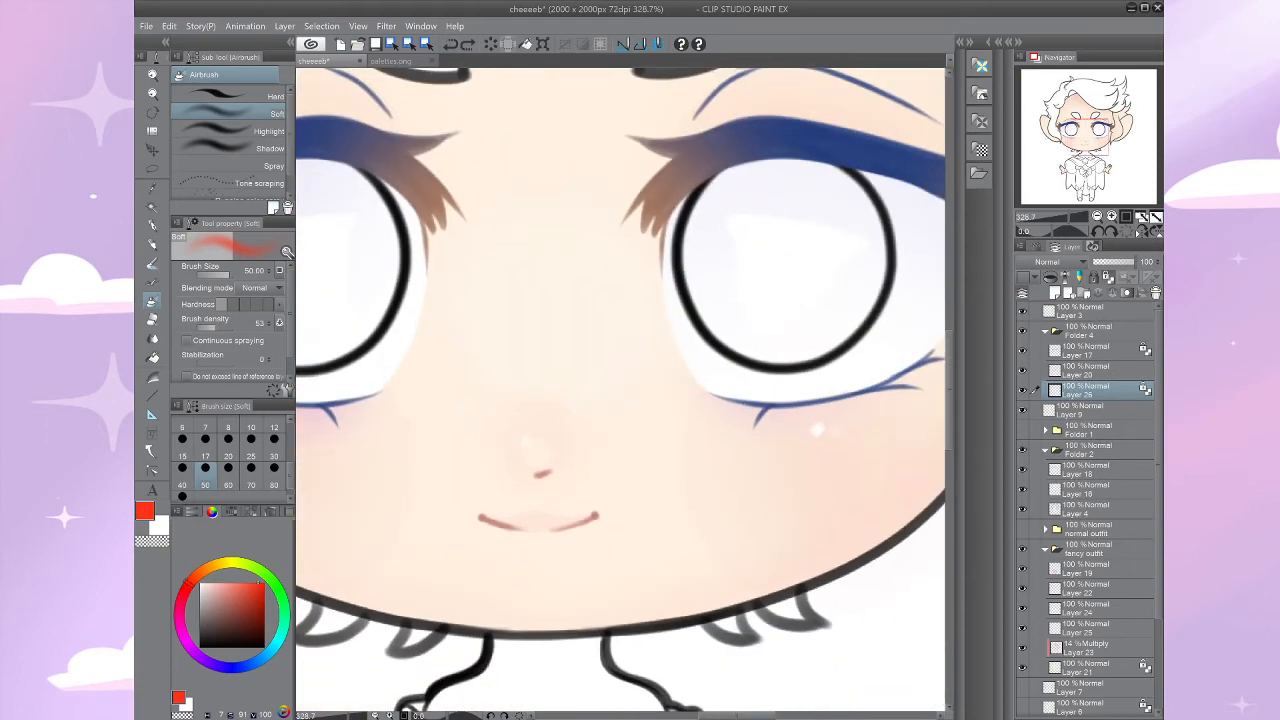
{"action": "scroll", "coordinate": [620, 390], "scroll_direction": "down", "scroll_amount": 5}
{"action": "scroll", "coordinate": [620, 390], "scroll_direction": "up", "scroll_amount": 6}
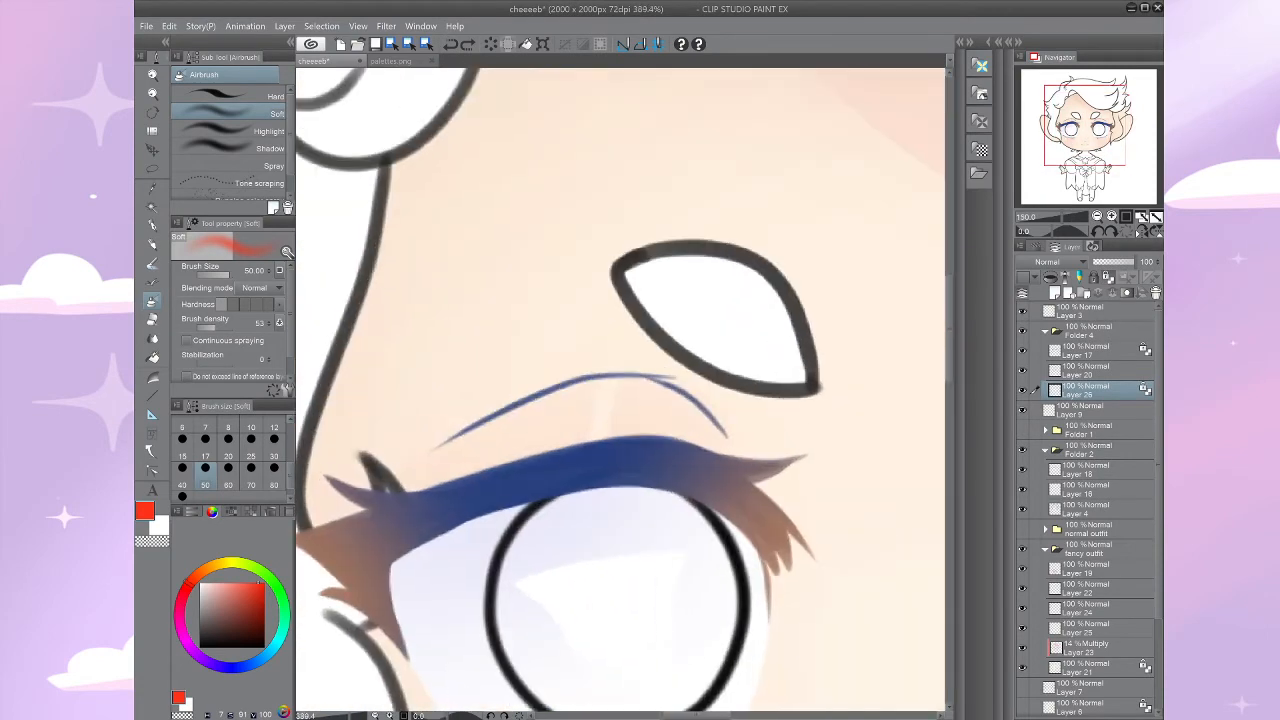
{"action": "key", "text": "e"}
{"action": "left_click", "coordinate": [1085, 647]}
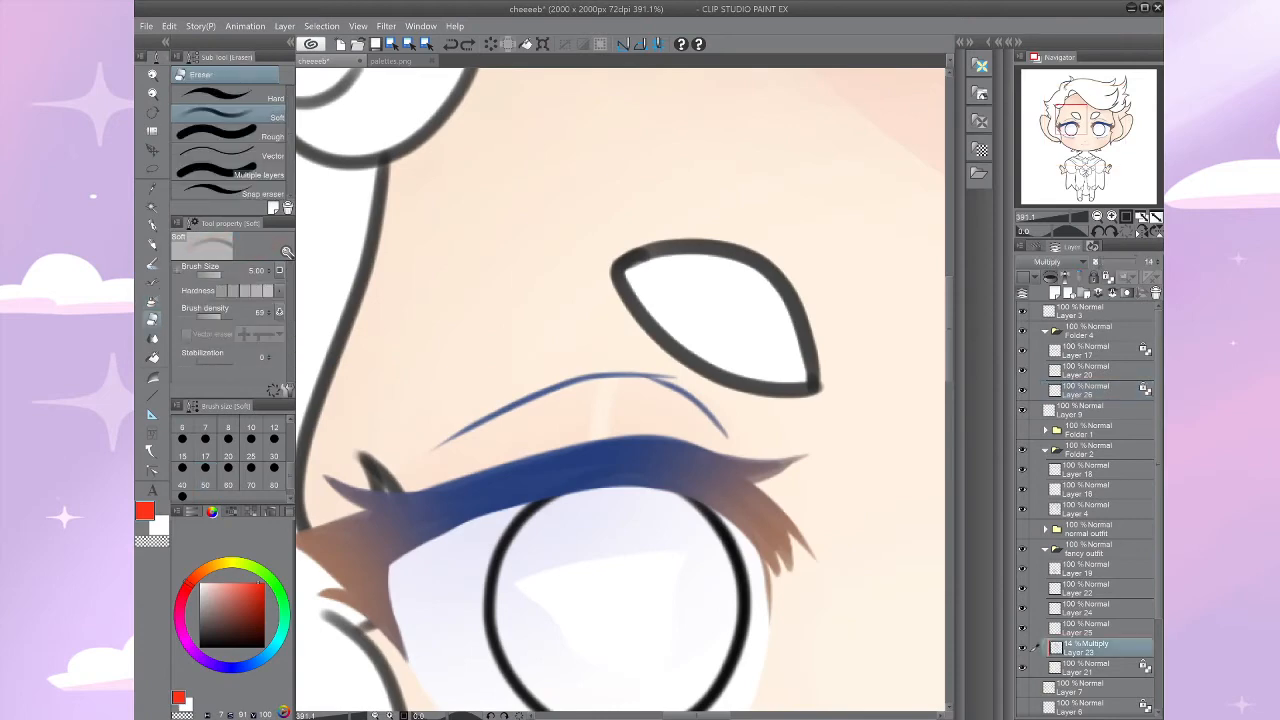
{"action": "left_click_drag", "start_coordinate": [601, 411], "coordinate": [598, 393]}
{"action": "left_click_drag", "start_coordinate": [800, 450], "coordinate": [400, 279]}
{"action": "left_click_drag", "start_coordinate": [780, 400], "coordinate": [507, 493]}
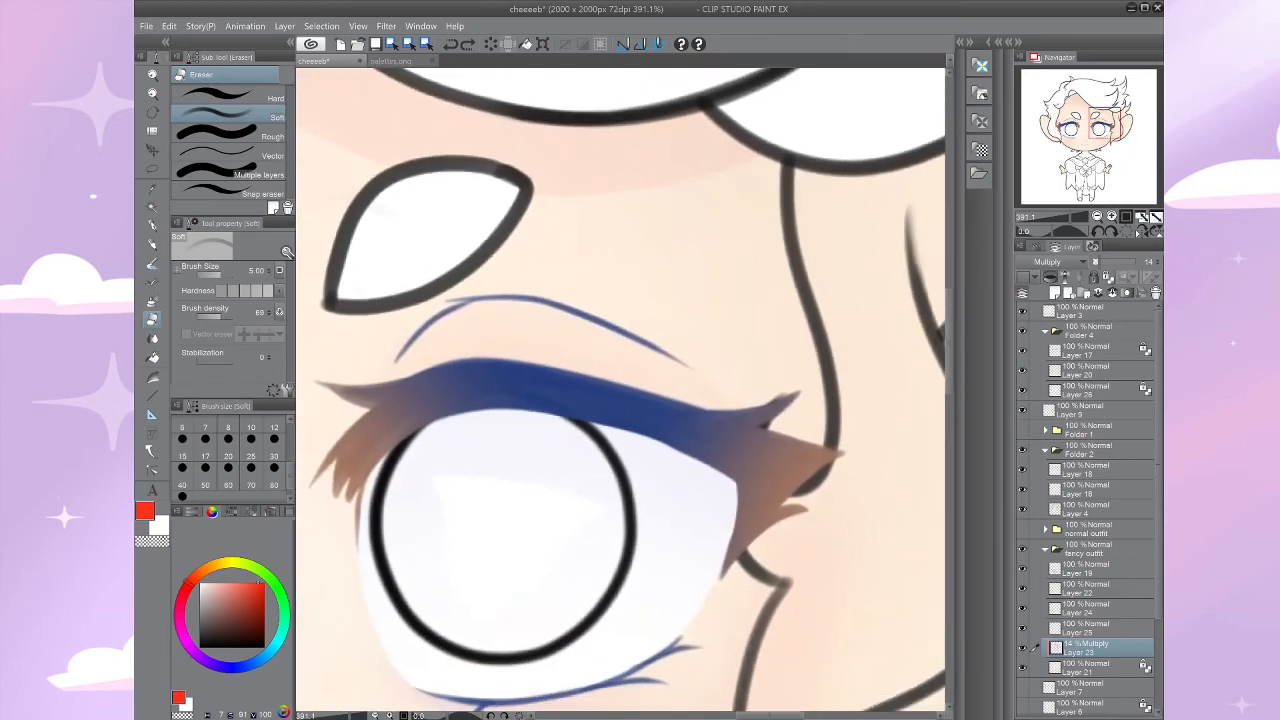
{"action": "left_click_drag", "start_coordinate": [600, 400], "coordinate": [662, 527]}
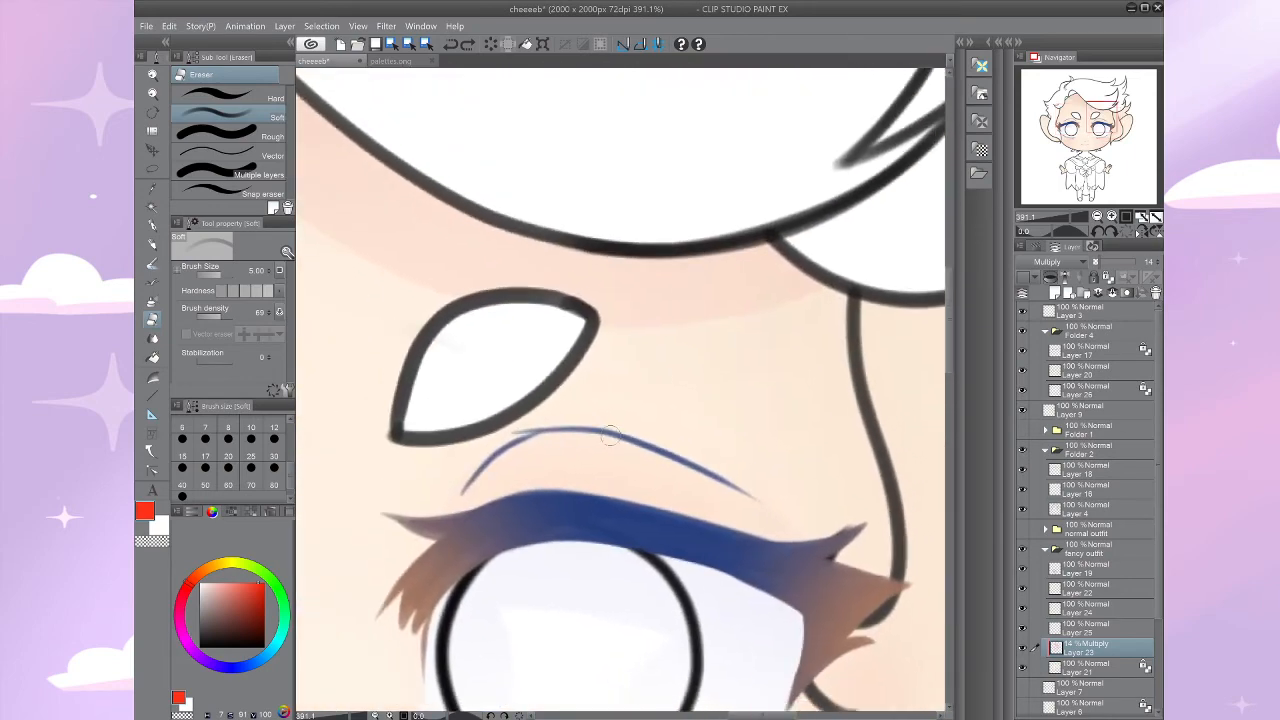
Step: Recolour the left eyelid crease line red on the transparency-locked Layer 17 with Opaque watercolor at size 25
{"action": "scroll", "coordinate": [610, 436], "scroll_direction": "down", "scroll_amount": 3}
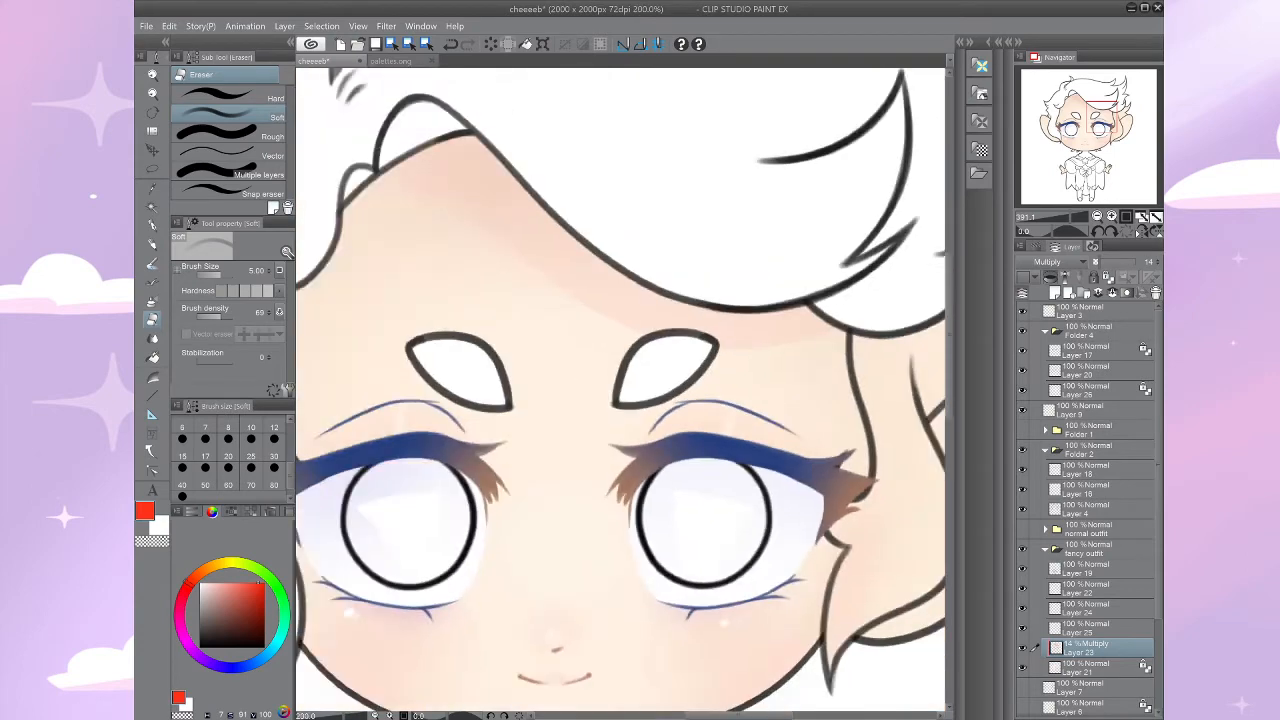
{"action": "scroll", "coordinate": [790, 460], "scroll_direction": "down", "scroll_amount": 2}
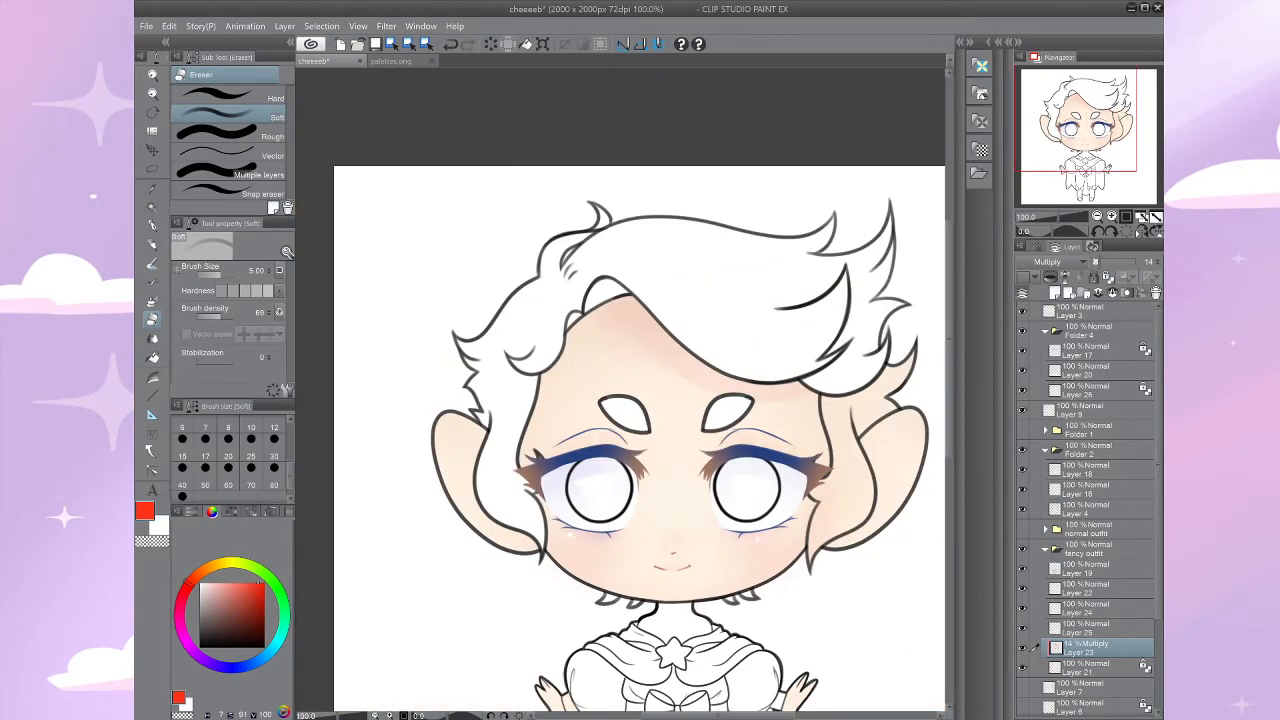
{"action": "scroll", "coordinate": [600, 430], "scroll_direction": "up", "scroll_amount": 3}
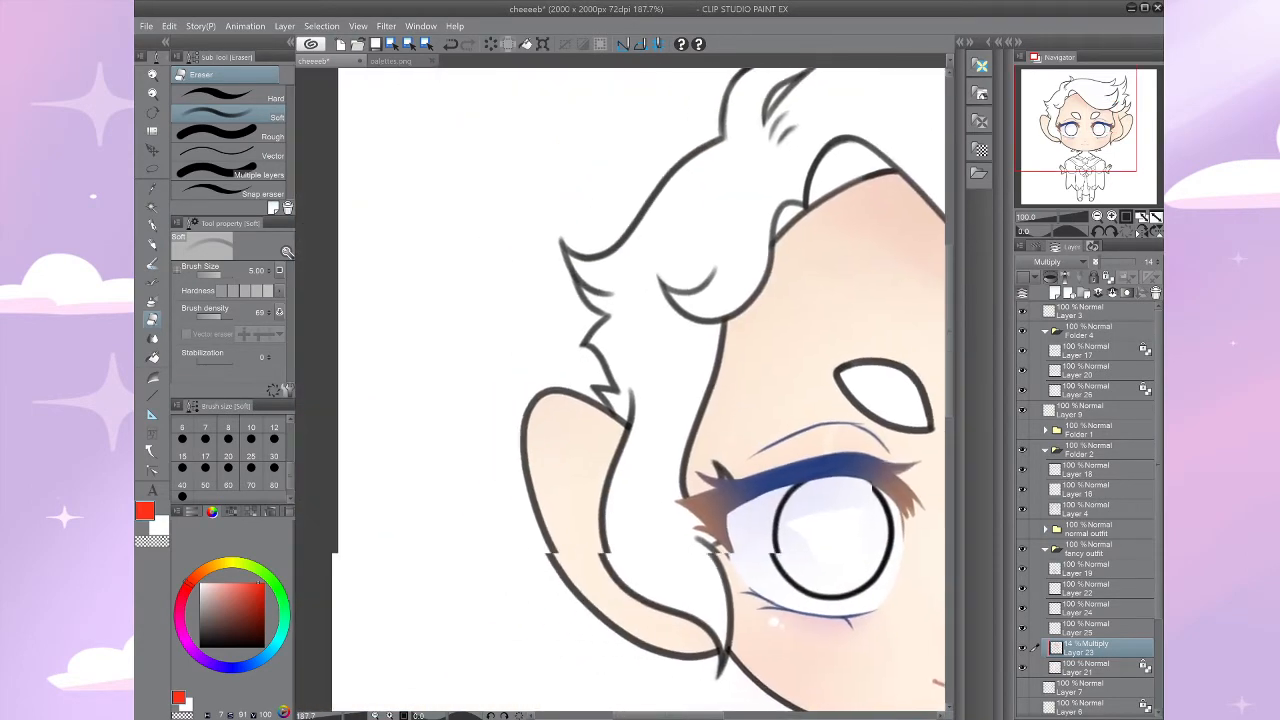
{"action": "scroll", "coordinate": [620, 390], "scroll_direction": "right", "scroll_amount": 3}
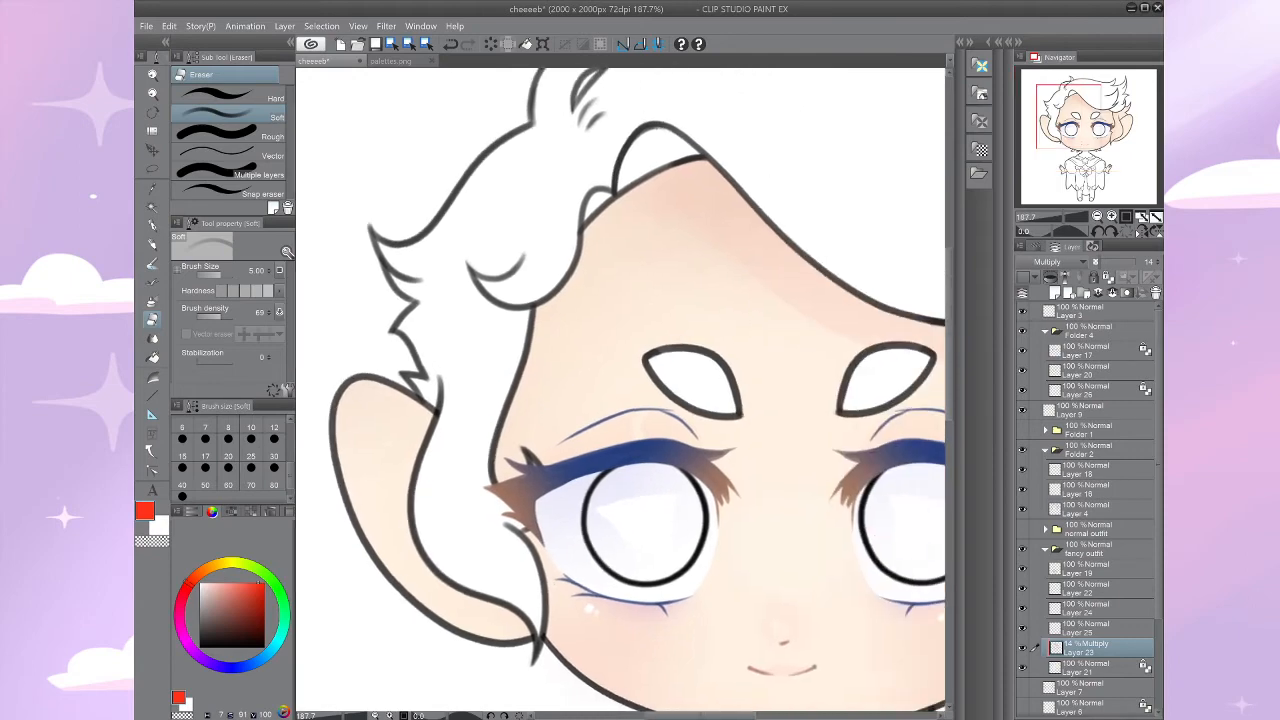
{"action": "left_click", "coordinate": [1092, 350]}
{"action": "scroll", "coordinate": [640, 500], "scroll_direction": "up", "scroll_amount": 1}
{"action": "key", "text": "b"}
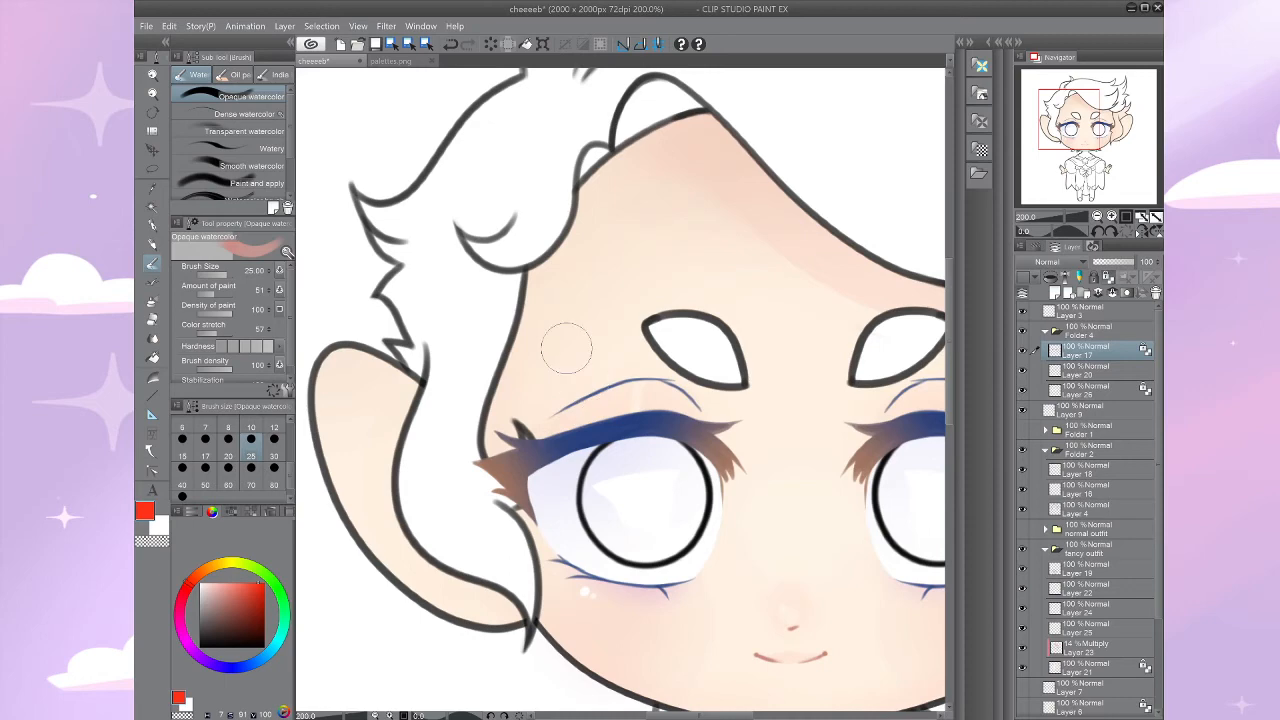
{"action": "key", "text": "ctrl+z"}
{"action": "key", "text": "ctrl+y"}
{"action": "mouse_move", "coordinate": [556, 412]}
{"action": "left_mouse_down"}
{"action": "mouse_move", "coordinate": [650, 382]}
{"action": "mouse_move", "coordinate": [716, 410]}
{"action": "left_mouse_up"}
Step: Blend both eyelid crease lines to a soft pink sampled from the eyelid area with Opaque watercolor at size 17
{"action": "left_click", "coordinate": [710, 385], "text": "alt"}
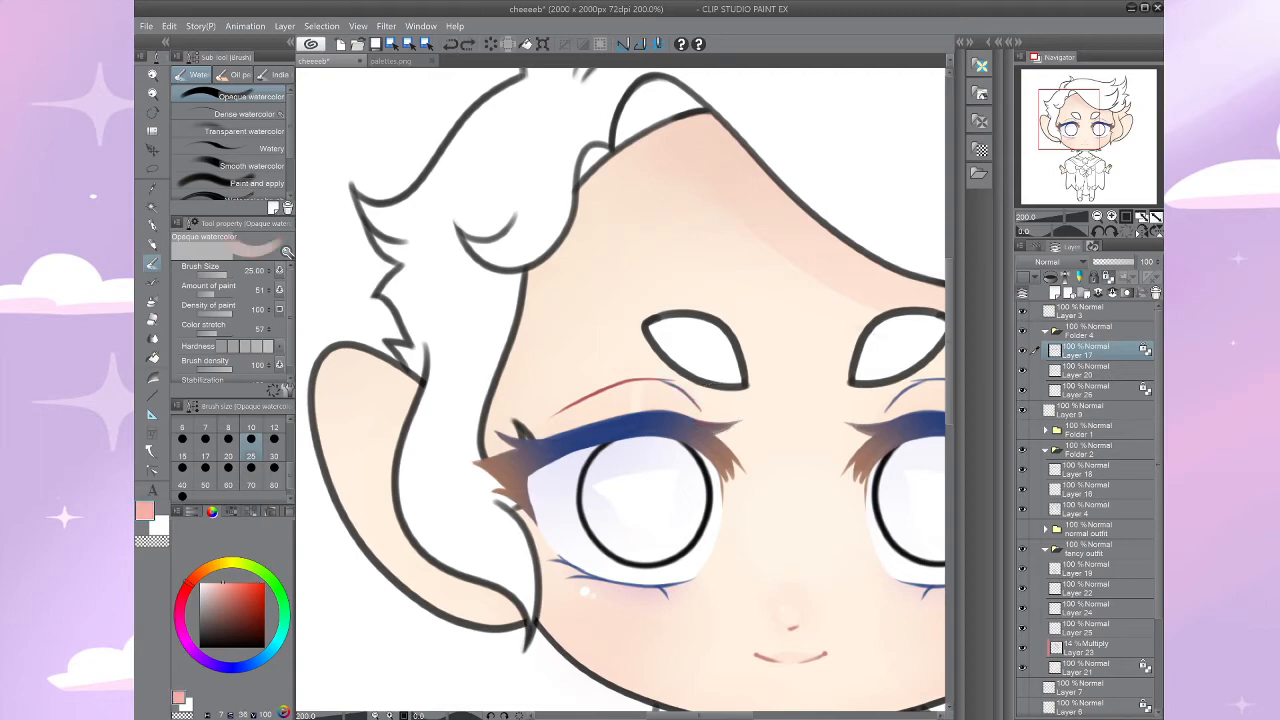
{"action": "key", "text": "bracketleft"}
{"action": "key", "text": "bracketleft"}
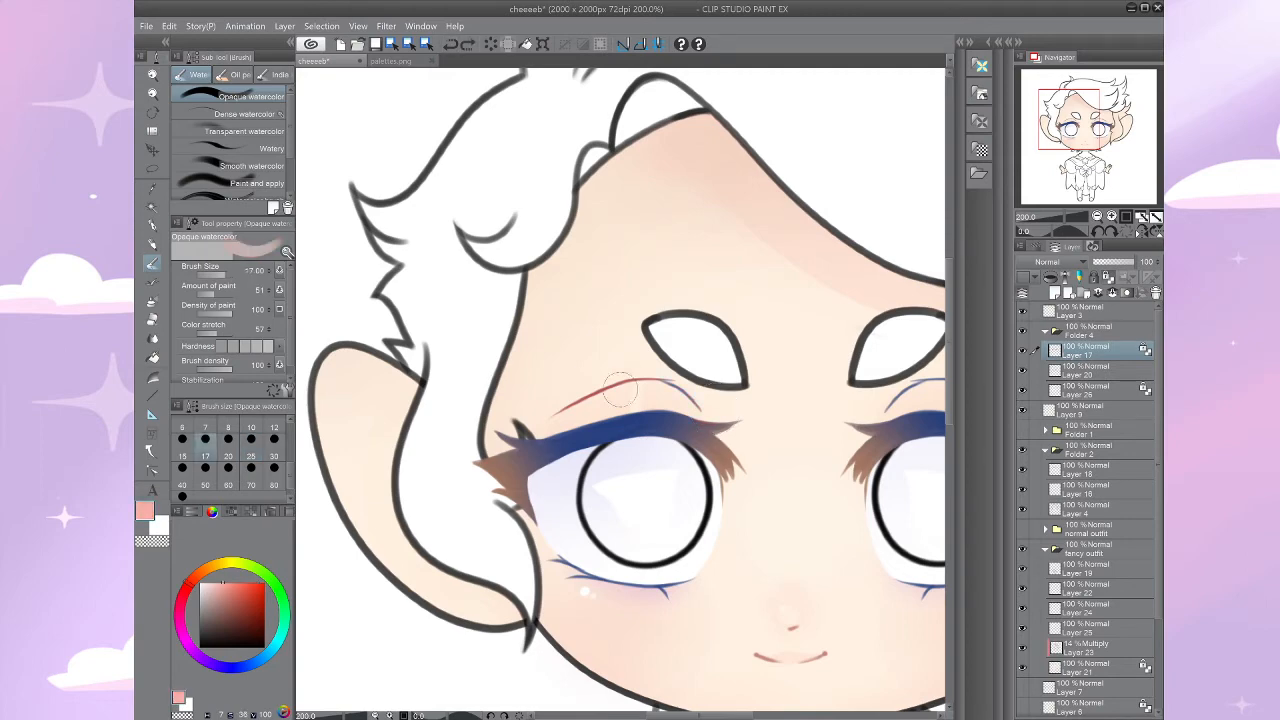
{"action": "mouse_move", "coordinate": [620, 389]}
{"action": "left_mouse_down"}
{"action": "mouse_move", "coordinate": [551, 407]}
{"action": "mouse_move", "coordinate": [648, 379]}
{"action": "left_mouse_up"}
{"action": "left_click", "coordinate": [637, 382], "text": "alt"}
{"action": "mouse_move", "coordinate": [558, 409]}
{"action": "left_mouse_down"}
{"action": "mouse_move", "coordinate": [652, 381]}
{"action": "mouse_move", "coordinate": [707, 402]}
{"action": "mouse_move", "coordinate": [381, 463]}
{"action": "left_mouse_up"}
{"action": "mouse_move", "coordinate": [565, 458]}
{"action": "left_mouse_down"}
{"action": "mouse_move", "coordinate": [663, 446]}
{"action": "mouse_move", "coordinate": [697, 465]}
{"action": "mouse_move", "coordinate": [630, 450]}
{"action": "mouse_move", "coordinate": [550, 465]}
{"action": "mouse_move", "coordinate": [690, 445]}
{"action": "mouse_move", "coordinate": [581, 447]}
{"action": "mouse_move", "coordinate": [568, 465]}
{"action": "mouse_move", "coordinate": [691, 283]}
{"action": "left_mouse_up"}
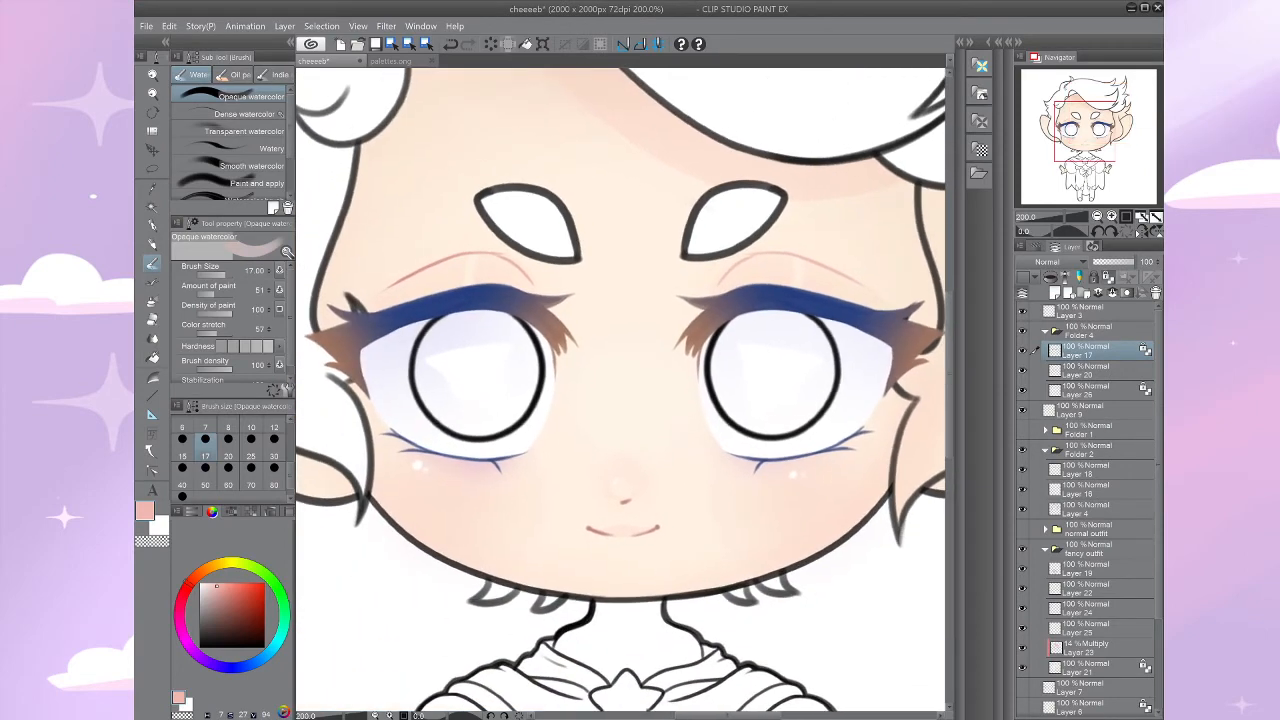
Step: Deepen the upper eyelid shading on Multiply Layer 23 in red with the Soft airbrush at size 17 and density 72
{"action": "left_click", "coordinate": [1092, 667]}
{"action": "left_click", "coordinate": [1092, 648]}
{"action": "key", "text": "b"}
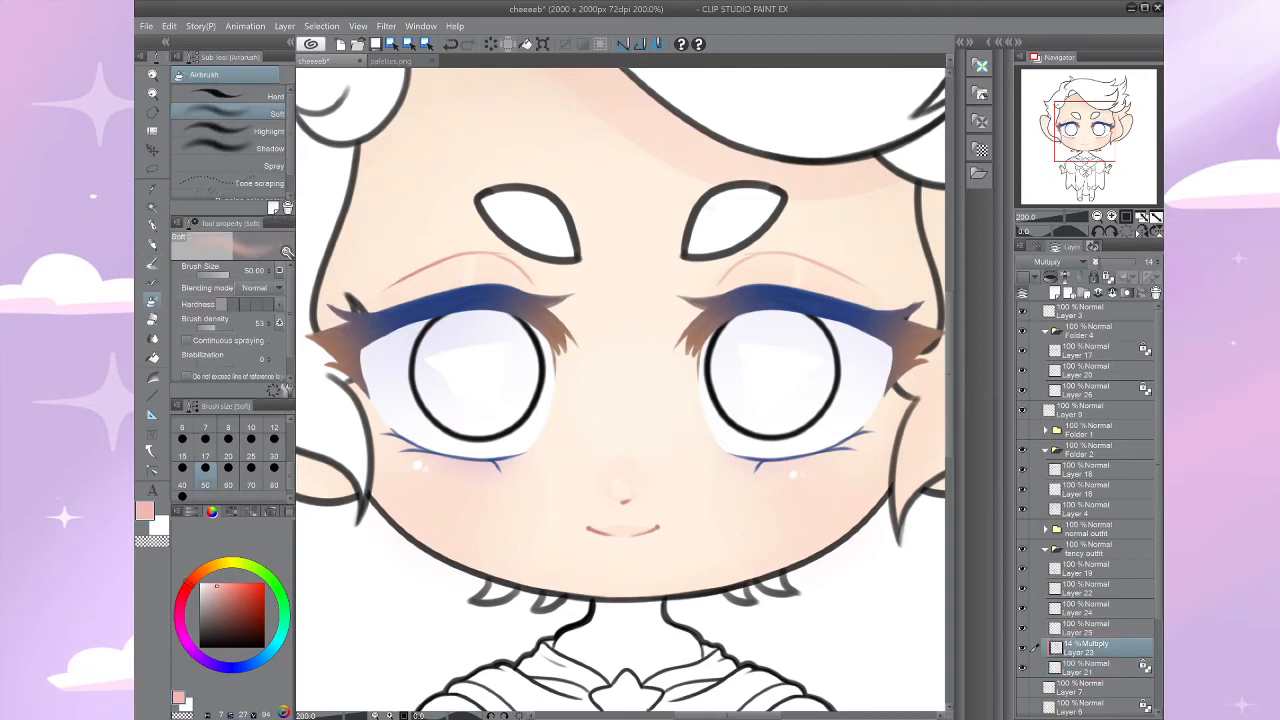
{"action": "left_click_drag", "start_coordinate": [480, 247], "coordinate": [560, 352]}
{"action": "key", "text": "bracketleft"}
{"action": "key", "text": "bracketleft"}
{"action": "key", "text": "bracketleft"}
{"action": "key", "text": "bracketleft"}
{"action": "key", "text": "bracketleft"}
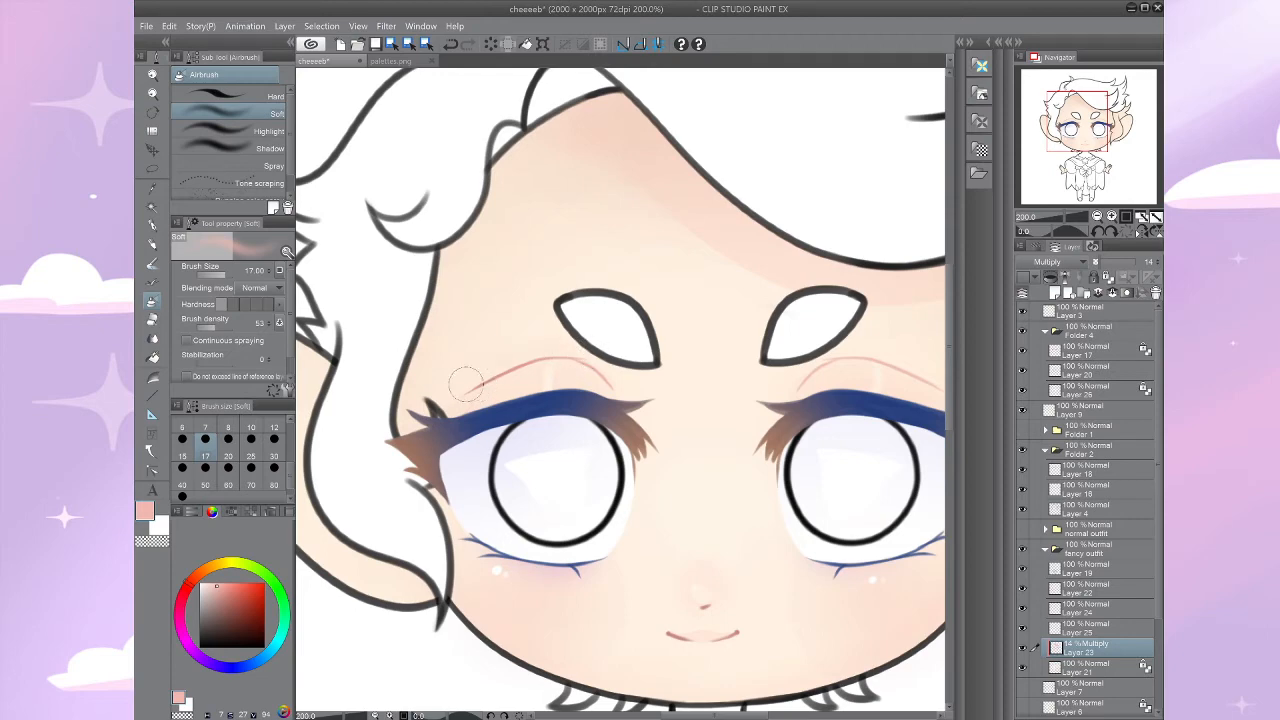
{"action": "left_click", "coordinate": [216, 324]}
{"action": "left_click_drag", "start_coordinate": [444, 403], "coordinate": [151, 433]}
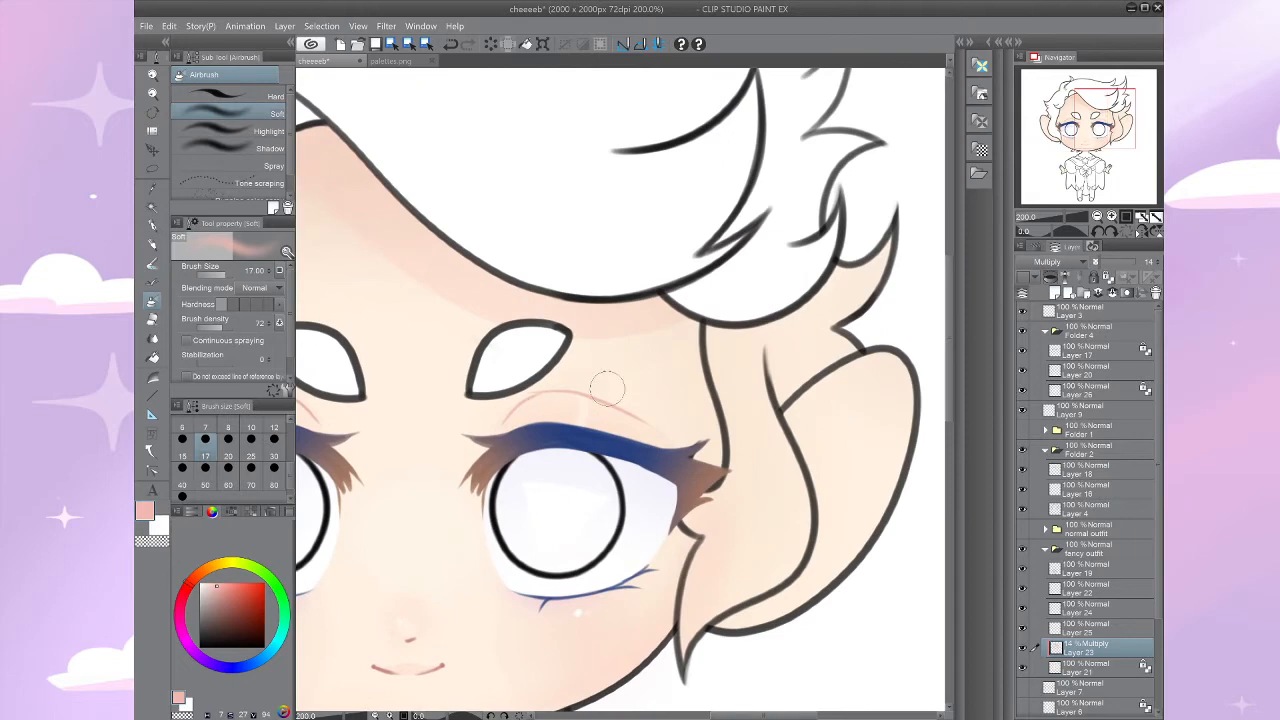
{"action": "left_click", "coordinate": [242, 592]}
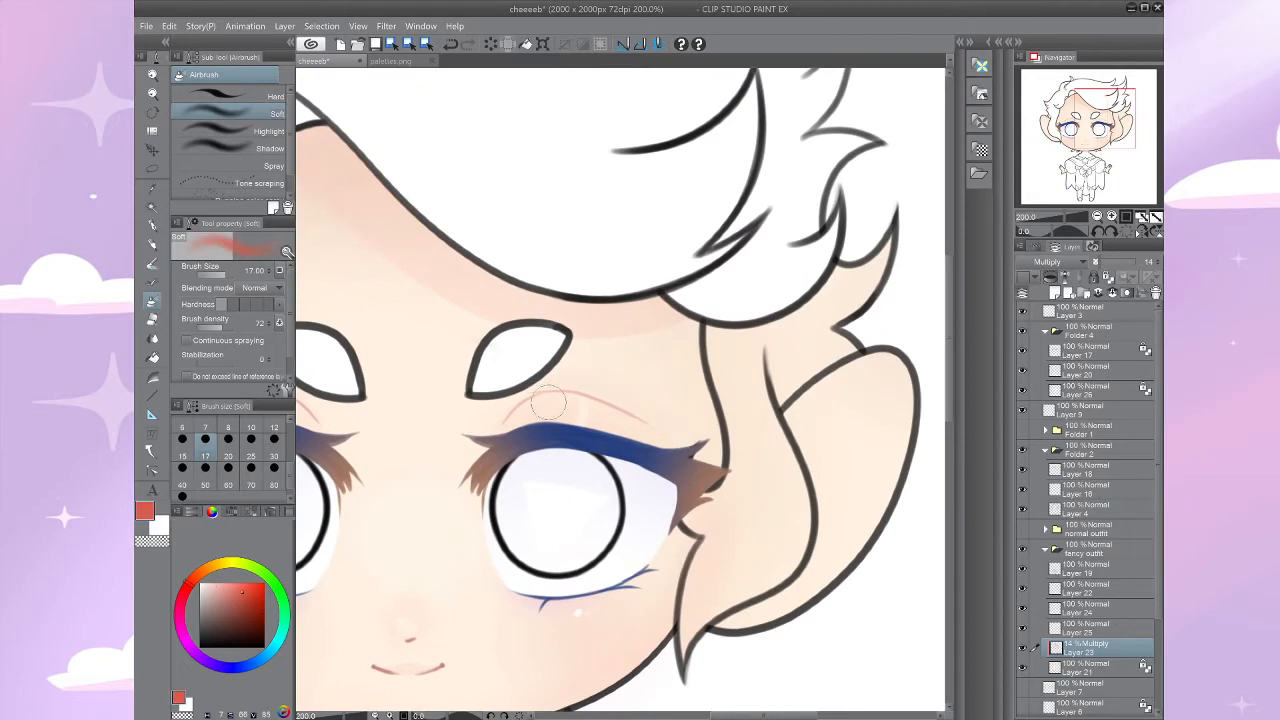
{"action": "left_click_drag", "start_coordinate": [585, 382], "coordinate": [745, 350]}
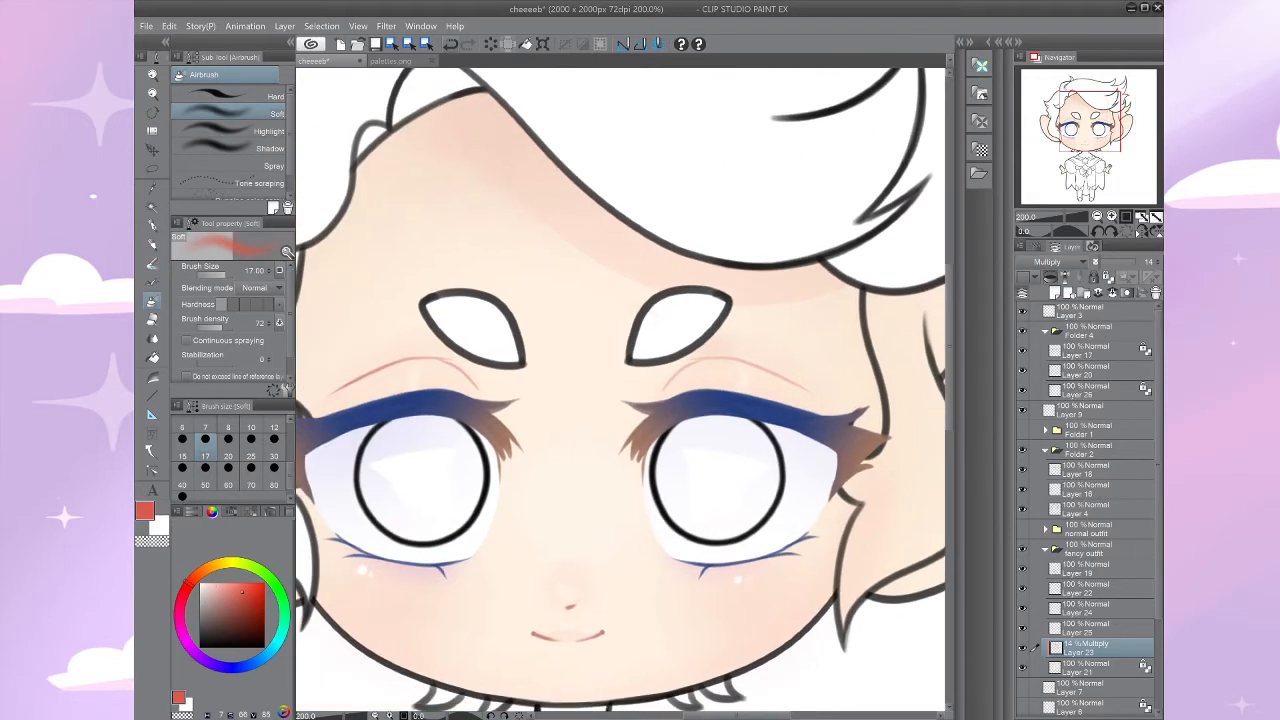
{"action": "scroll", "coordinate": [470, 360], "scroll_direction": "down", "scroll_amount": 1}
{"action": "scroll", "coordinate": [470, 360], "scroll_direction": "down", "scroll_amount": 1}
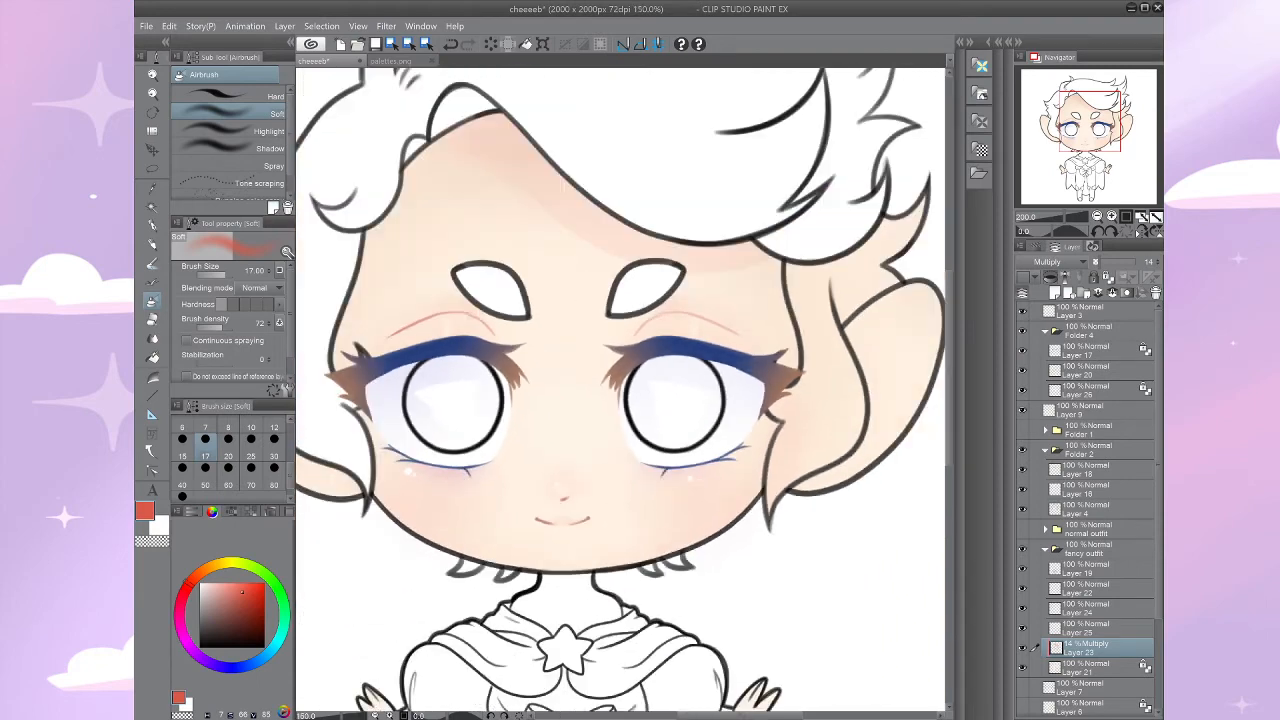
{"action": "scroll", "coordinate": [681, 474], "scroll_direction": "down", "scroll_amount": 2}
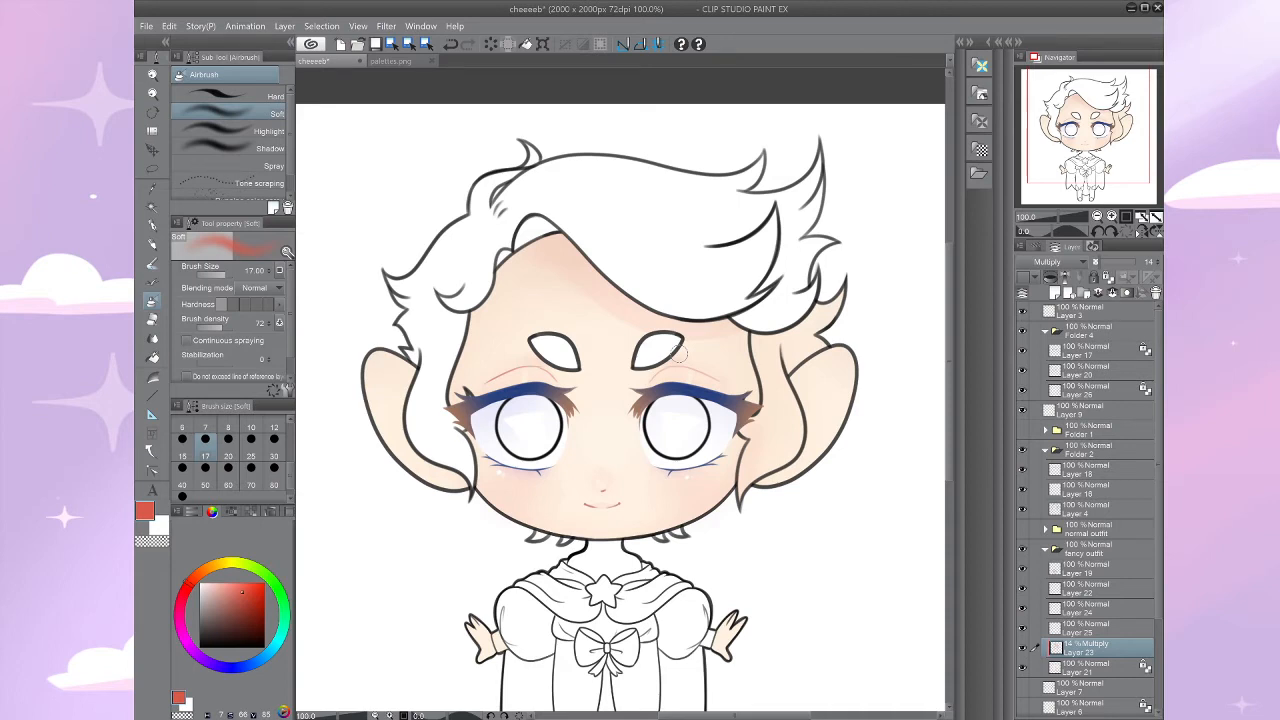
{"action": "left_click_drag", "start_coordinate": [679, 354], "coordinate": [771, 373]}
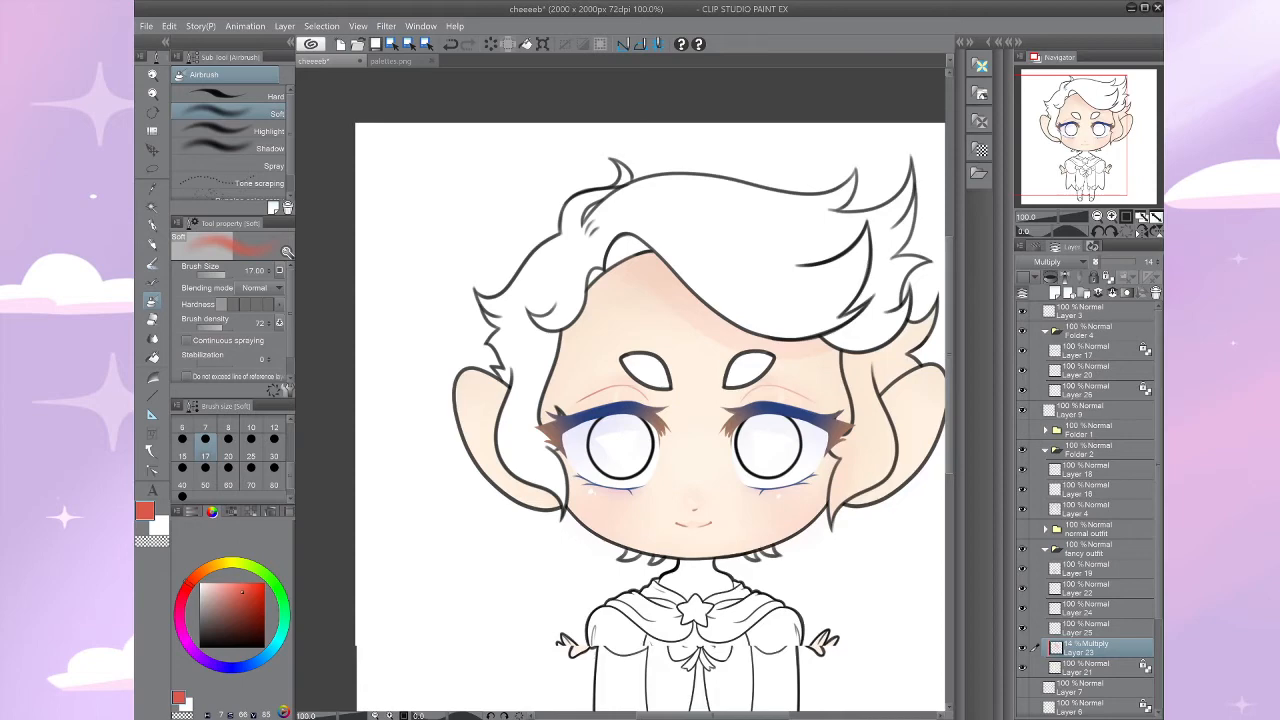
{"action": "key", "text": "ctrl+plus"}
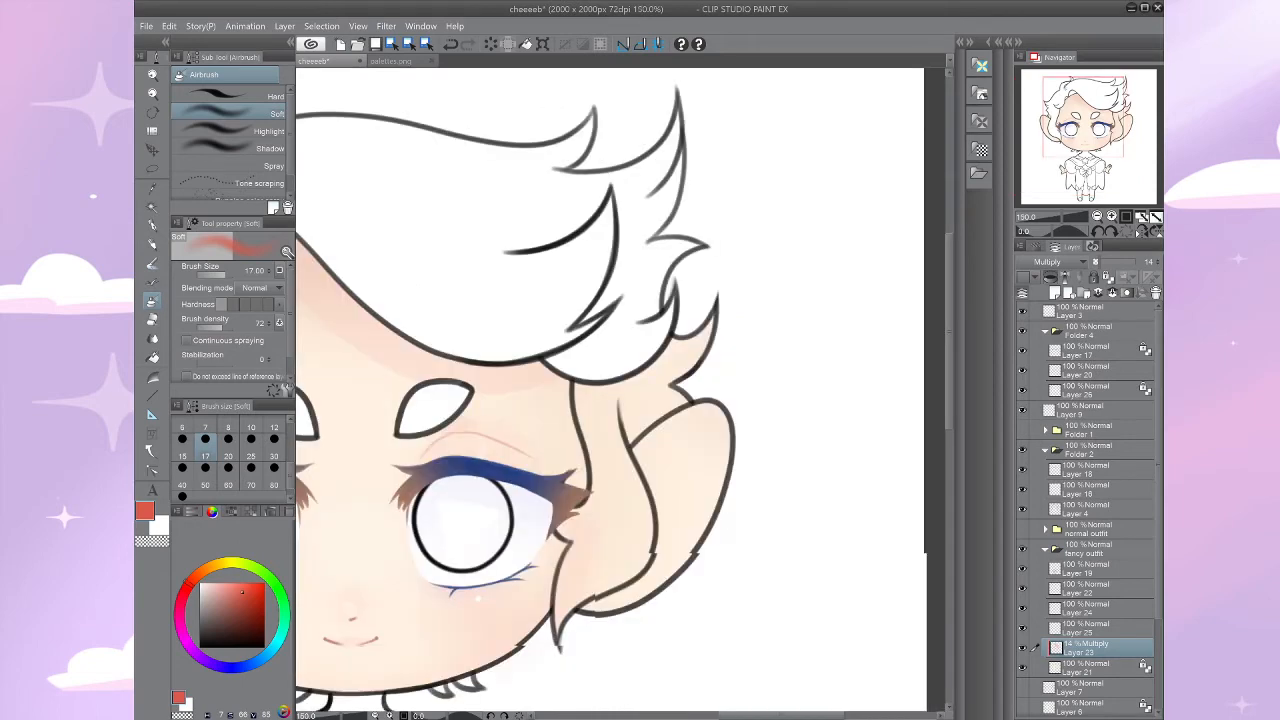
{"action": "left_click_drag", "start_coordinate": [610, 390], "coordinate": [538, 512]}
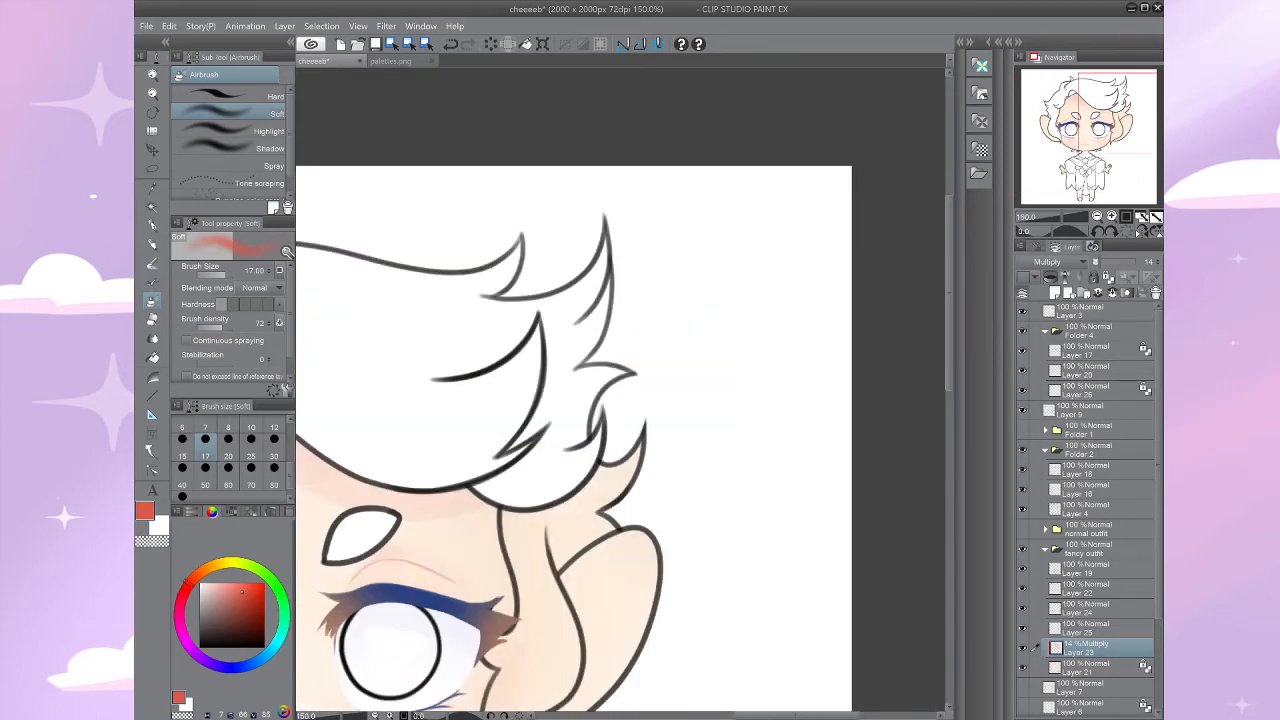
{"action": "left_click_drag", "start_coordinate": [480, 440], "coordinate": [768, 354]}
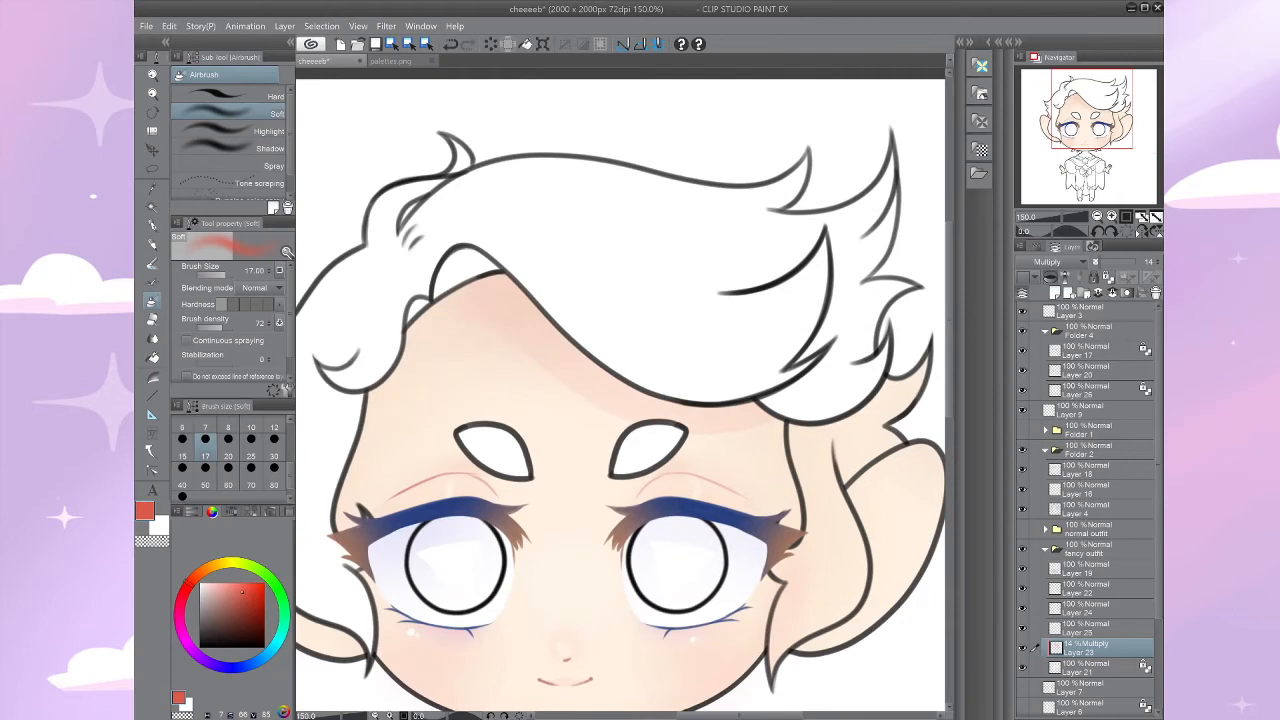
{"action": "left_click", "coordinate": [1095, 469]}
{"action": "left_click", "coordinate": [1095, 350]}
{"action": "left_click", "coordinate": [1095, 568]}
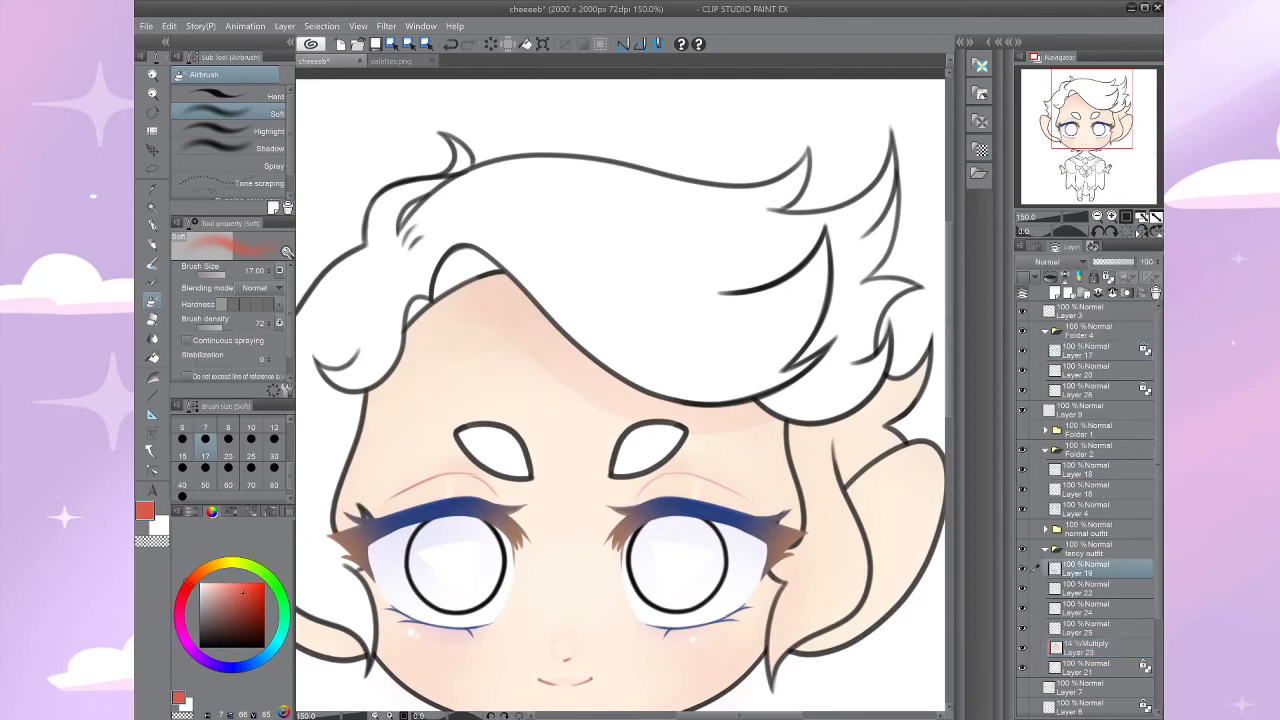
{"action": "left_click_drag", "start_coordinate": [600, 440], "coordinate": [798, 242]}
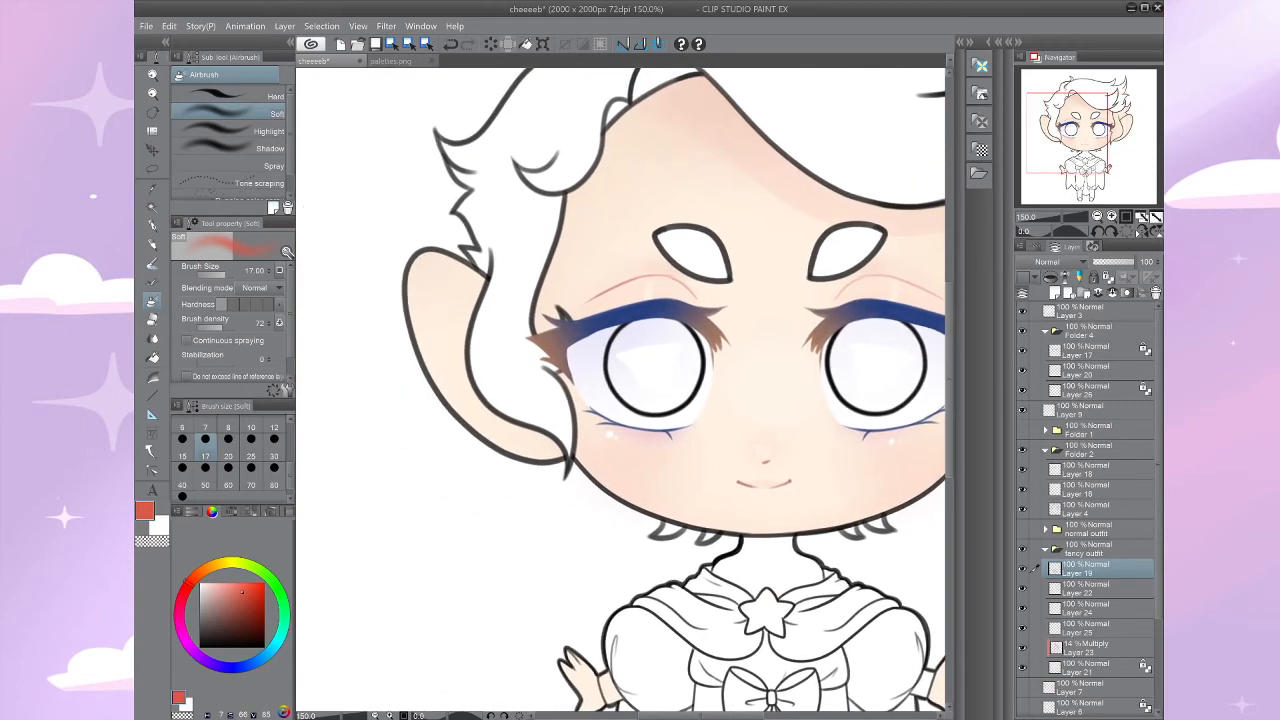
Step: Paint red shading shapes inside both ears on Multiply Layer 23 with Opaque watercolor at size 17
{"action": "left_click", "coordinate": [1095, 648]}
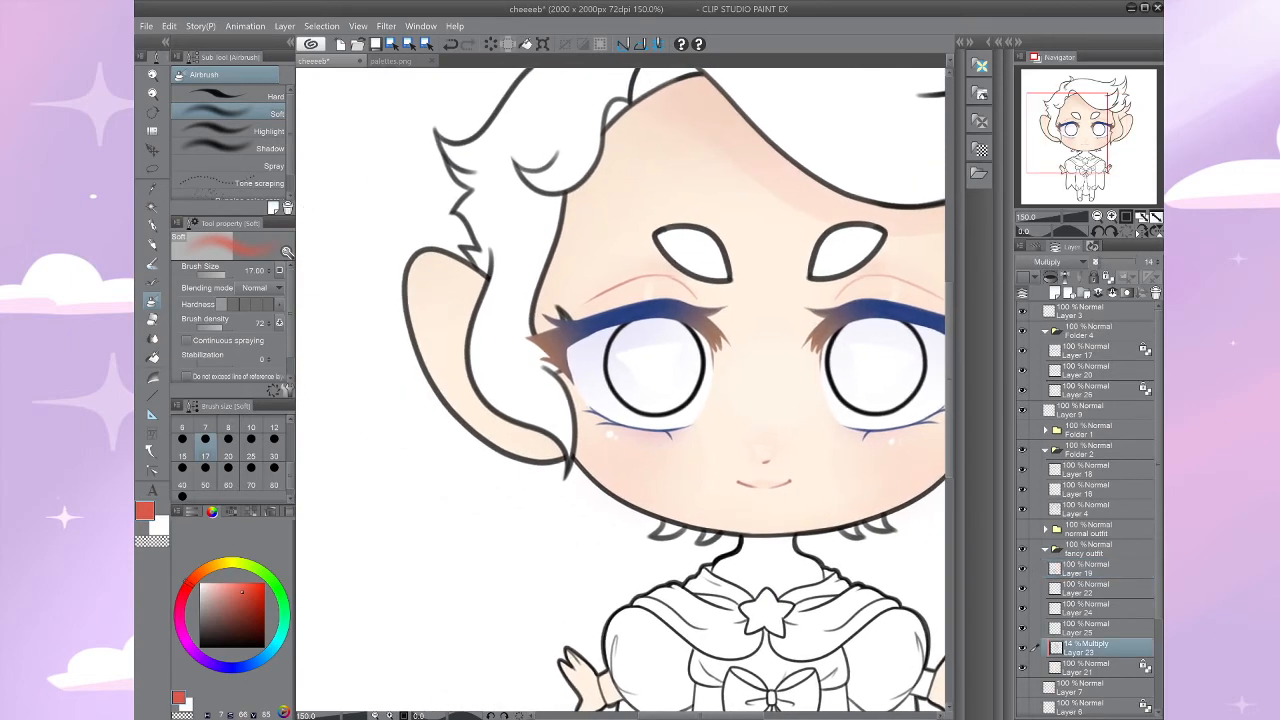
{"action": "key", "text": "b"}
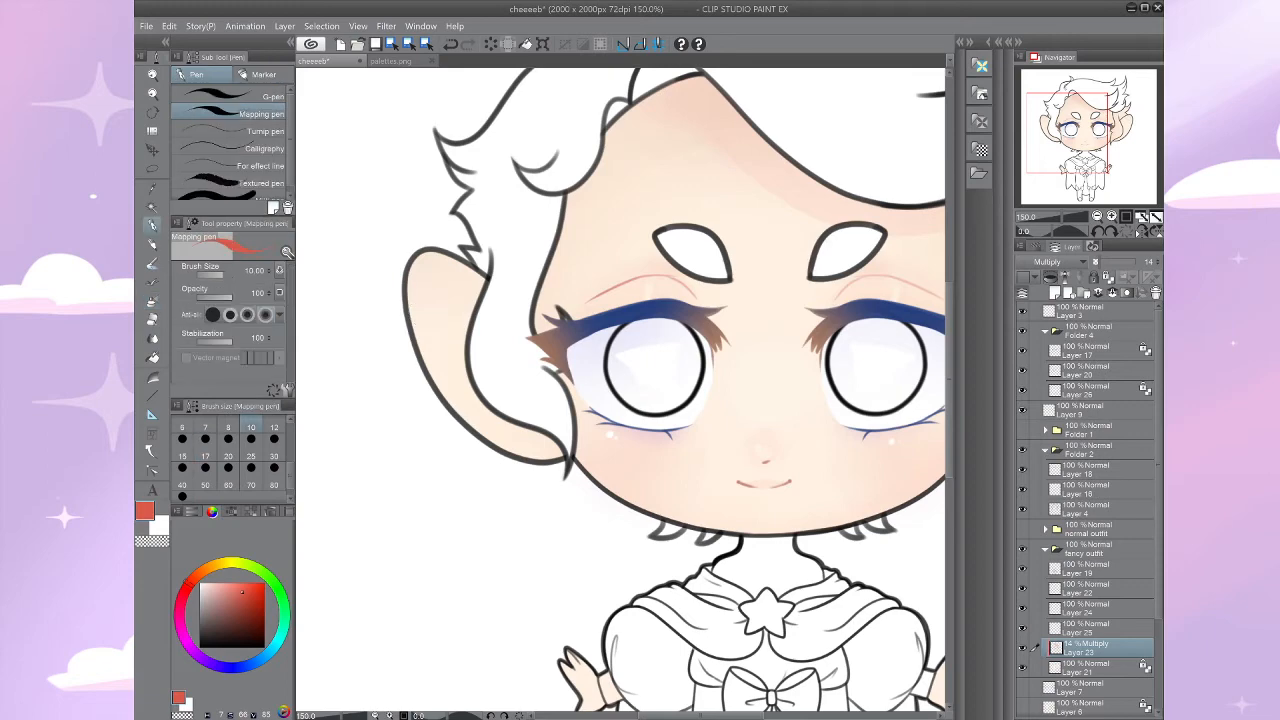
{"action": "left_click_drag", "start_coordinate": [458, 290], "coordinate": [442, 380]}
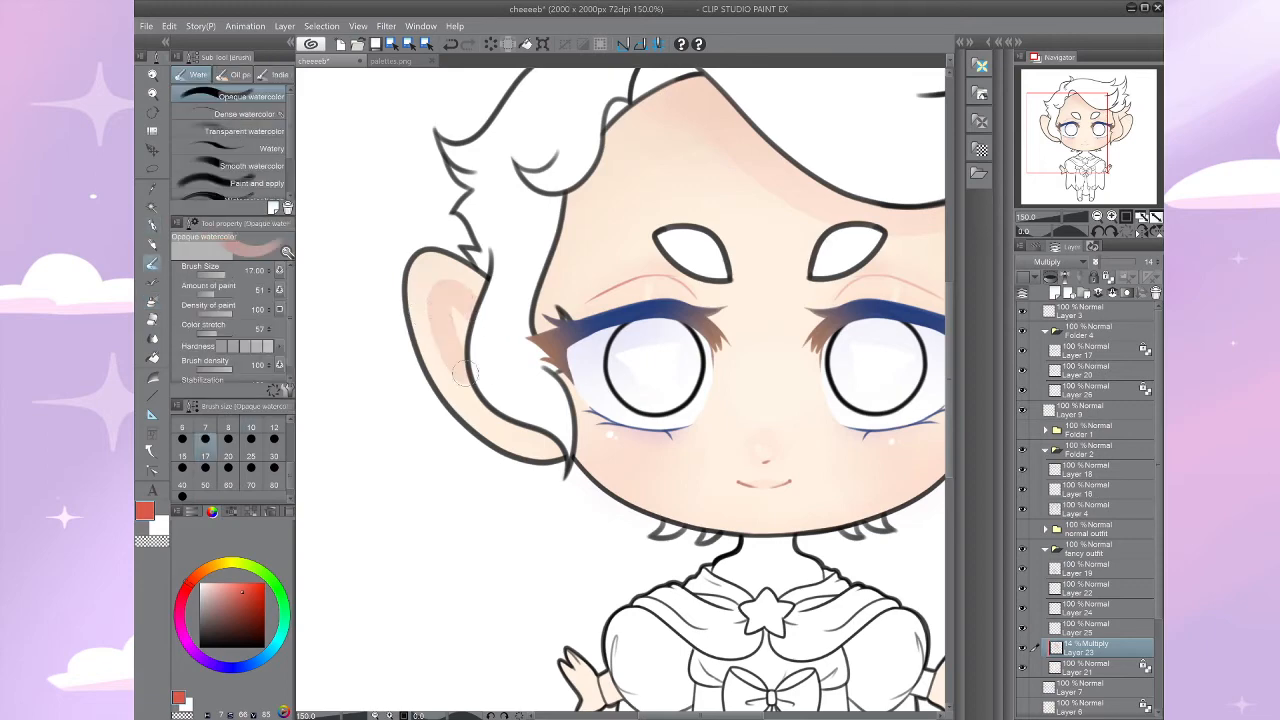
{"action": "key", "text": "ctrl+z"}
{"action": "mouse_move", "coordinate": [462, 298]}
{"action": "left_mouse_down"}
{"action": "mouse_move", "coordinate": [446, 352]}
{"action": "mouse_move", "coordinate": [493, 411]}
{"action": "left_mouse_up"}
{"action": "left_click_drag", "start_coordinate": [440, 320], "coordinate": [470, 540]}
{"action": "key", "text": "h"}
{"action": "mouse_move", "coordinate": [612, 540]}
{"action": "left_mouse_down"}
{"action": "mouse_move", "coordinate": [600, 545]}
{"action": "mouse_move", "coordinate": [655, 495]}
{"action": "mouse_move", "coordinate": [615, 590]}
{"action": "mouse_move", "coordinate": [556, 620]}
{"action": "mouse_move", "coordinate": [635, 530]}
{"action": "mouse_move", "coordinate": [588, 585]}
{"action": "mouse_move", "coordinate": [600, 530]}
{"action": "mouse_move", "coordinate": [654, 497]}
{"action": "mouse_move", "coordinate": [590, 601]}
{"action": "mouse_move", "coordinate": [622, 517]}
{"action": "mouse_move", "coordinate": [595, 540]}
{"action": "mouse_move", "coordinate": [650, 500]}
{"action": "mouse_move", "coordinate": [576, 613]}
{"action": "mouse_move", "coordinate": [925, 427]}
{"action": "mouse_move", "coordinate": [1018, 418]}
{"action": "left_mouse_up"}
Step: Trim the left ear's inner shading with the Soft eraser, setting its size to 25
{"action": "key", "text": "e"}
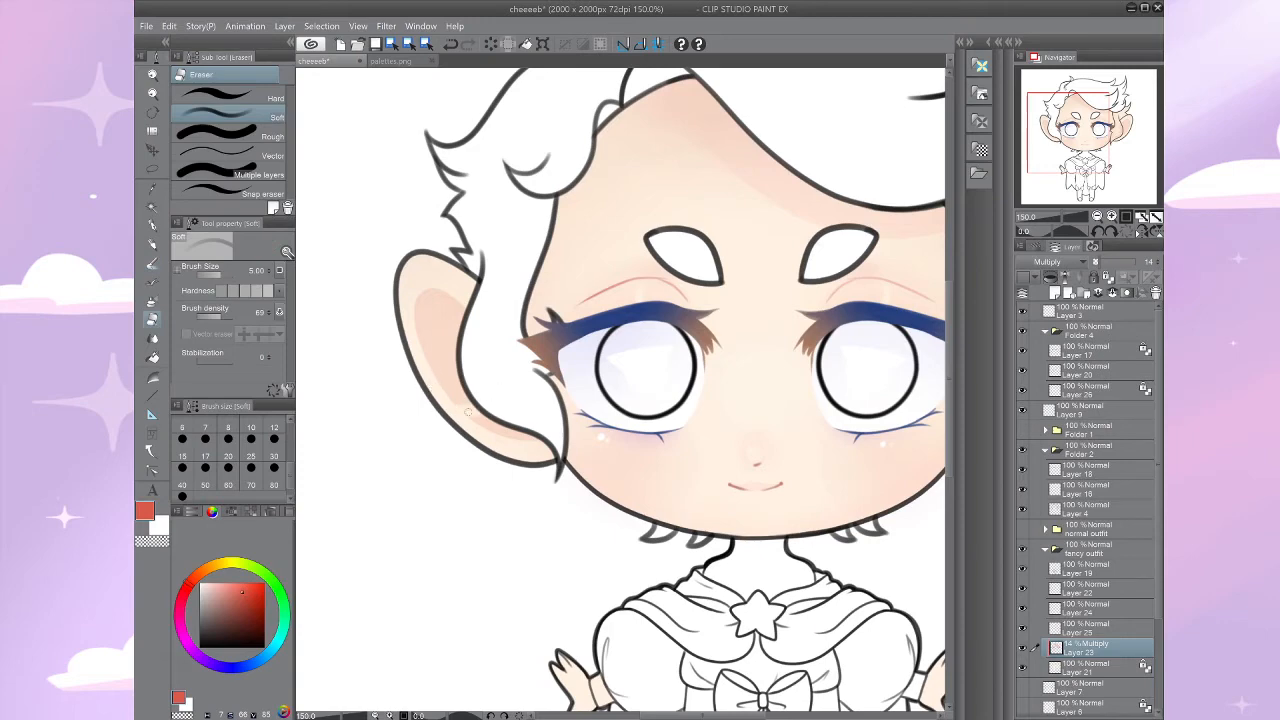
{"action": "key", "text": "ctrl+z"}
{"action": "left_click_drag", "start_coordinate": [476, 359], "coordinate": [398, 364]}
{"action": "left_click", "coordinate": [251, 445]}
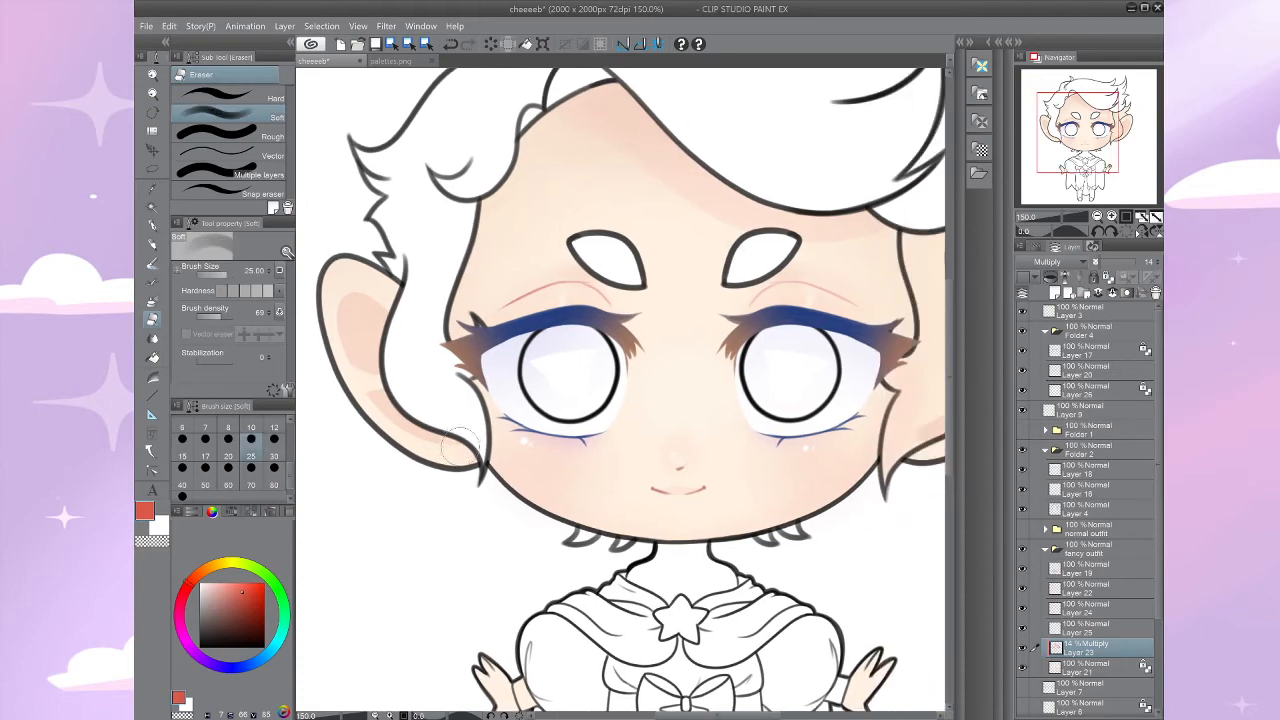
Step: Refine the right ear's inner shading with the Soft eraser, reducing its size to 10
{"action": "mouse_move", "coordinate": [820, 340]}
{"action": "left_mouse_down"}
{"action": "mouse_move", "coordinate": [553, 388]}
{"action": "mouse_move", "coordinate": [417, 481]}
{"action": "mouse_move", "coordinate": [475, 449]}
{"action": "left_mouse_up"}
{"action": "key", "text": "bracketleft"}
{"action": "key", "text": "bracketleft"}
{"action": "key", "text": "bracketleft"}
{"action": "key", "text": "bracketleft"}
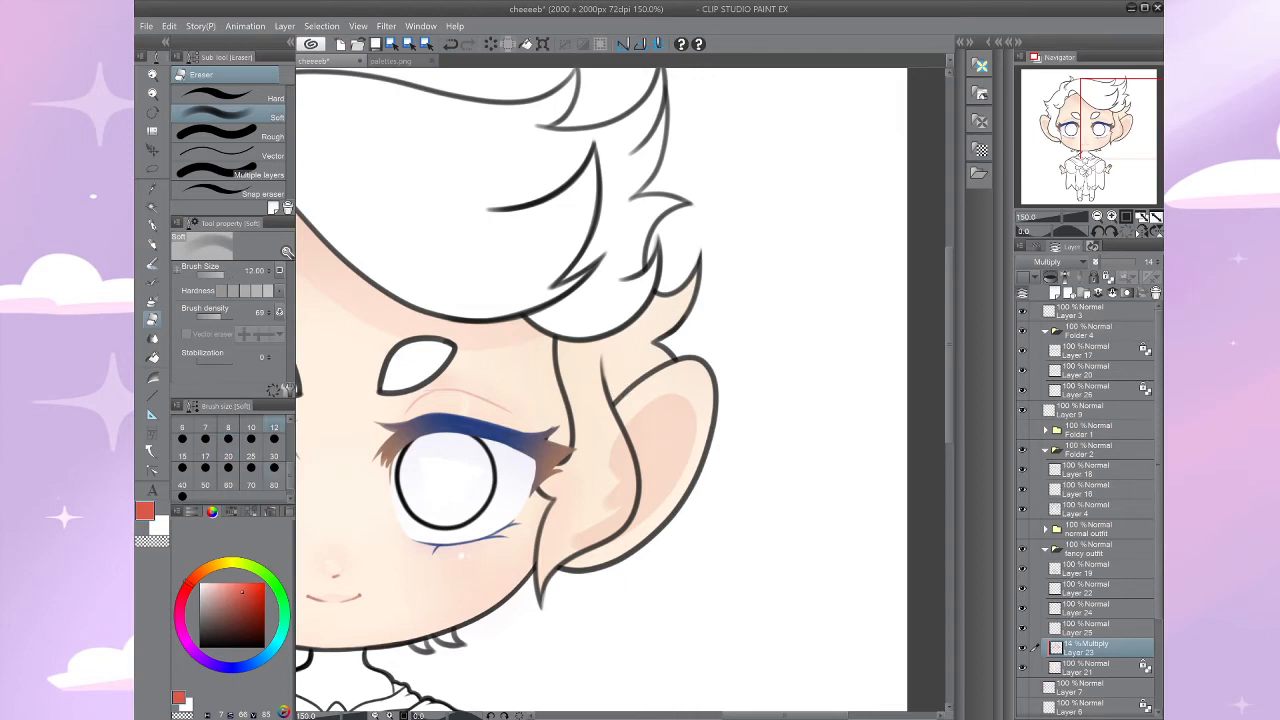
{"action": "key", "text": "bracketleft"}
{"action": "left_click_drag", "start_coordinate": [686, 457], "coordinate": [648, 482]}
{"action": "key", "text": "ctrl+z"}
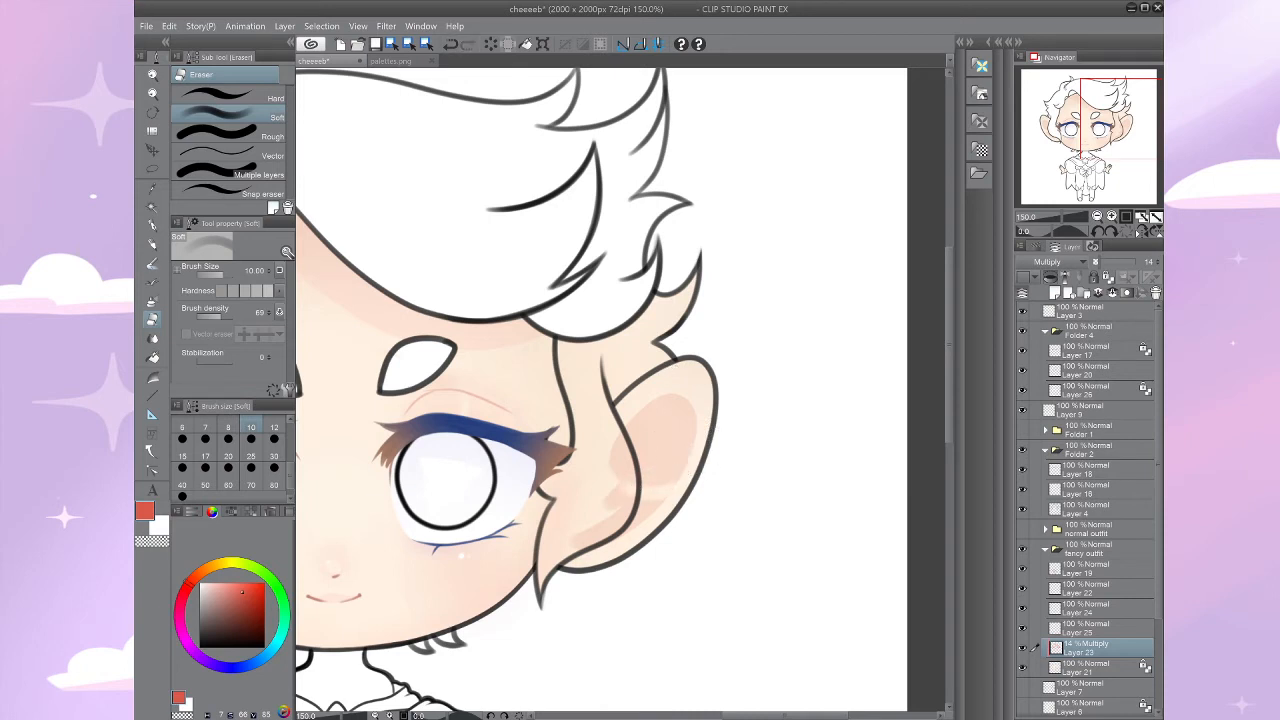
Step: Erase the stray shading from the side lock beside the right ear and cut a thin light band through the ear's lower shading
{"action": "left_click_drag", "start_coordinate": [599, 536], "coordinate": [761, 484]}
{"action": "scroll", "coordinate": [761, 484], "scroll_direction": "down", "scroll_amount": 3}
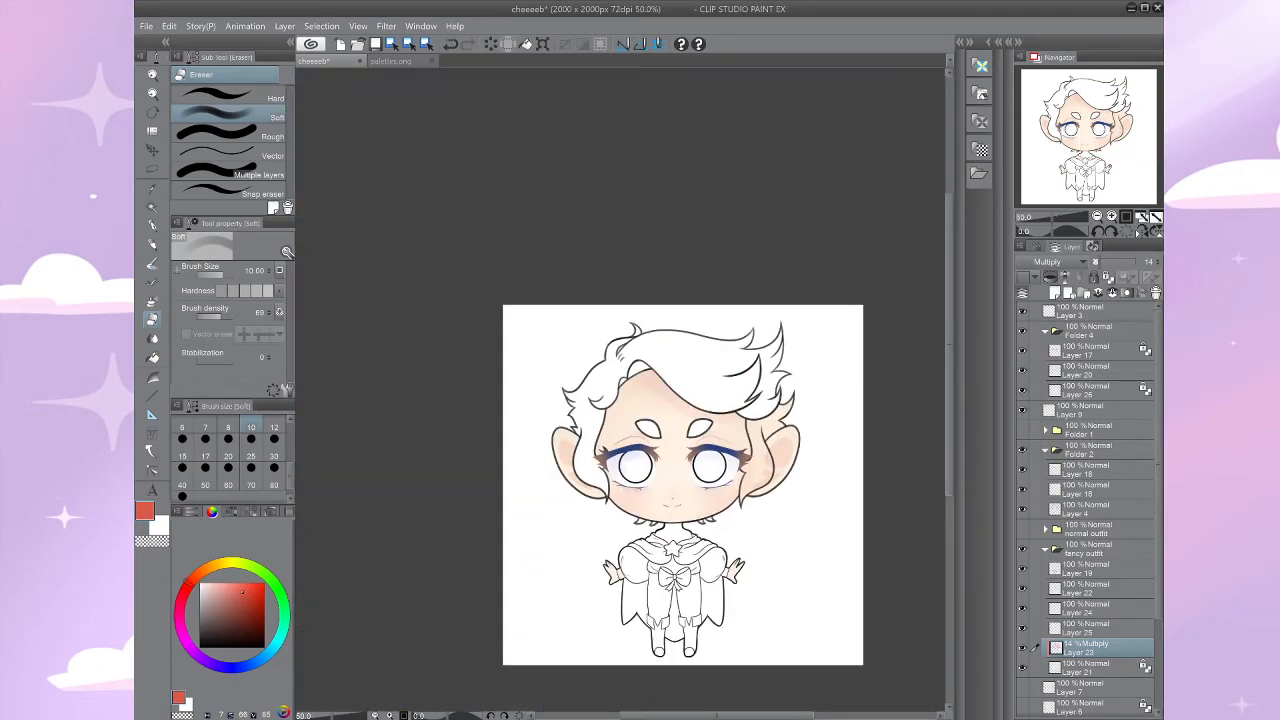
{"action": "left_click_drag", "start_coordinate": [757, 498], "coordinate": [795, 562]}
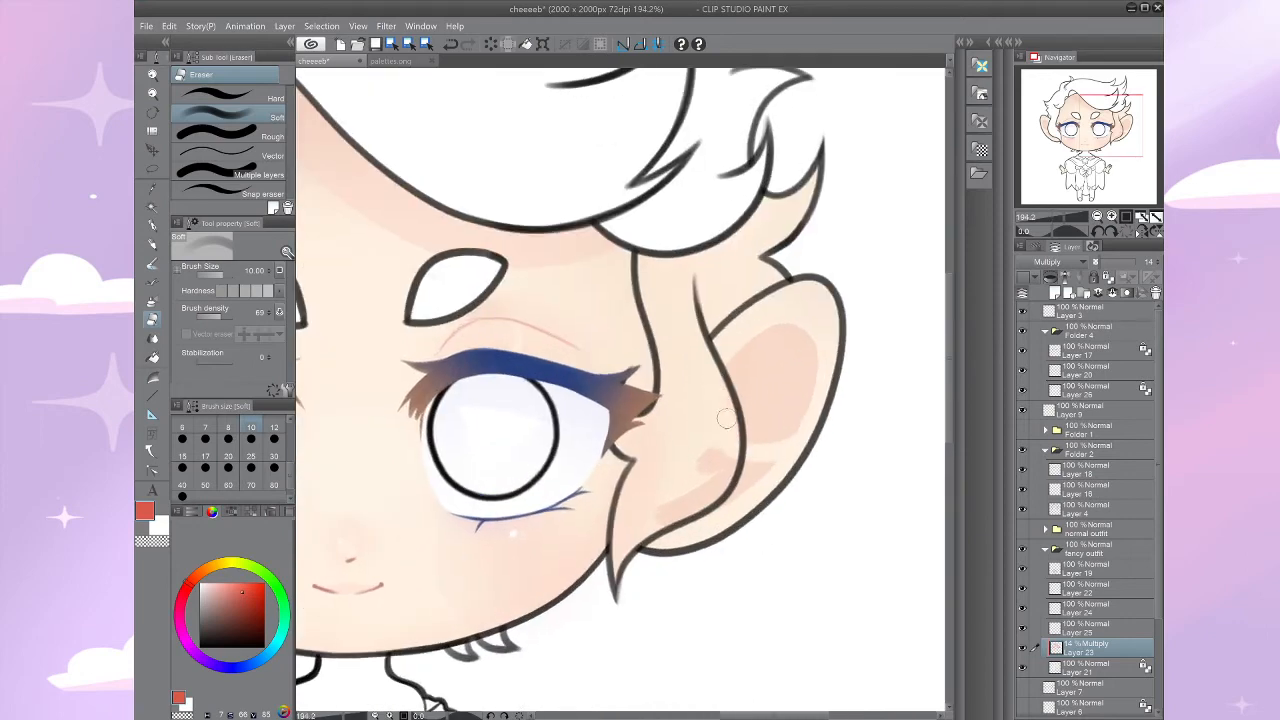
{"action": "mouse_move", "coordinate": [726, 418]}
{"action": "left_mouse_down"}
{"action": "mouse_move", "coordinate": [700, 490]}
{"action": "mouse_move", "coordinate": [655, 515]}
{"action": "mouse_move", "coordinate": [710, 462]}
{"action": "mouse_move", "coordinate": [487, 460]}
{"action": "left_mouse_up"}
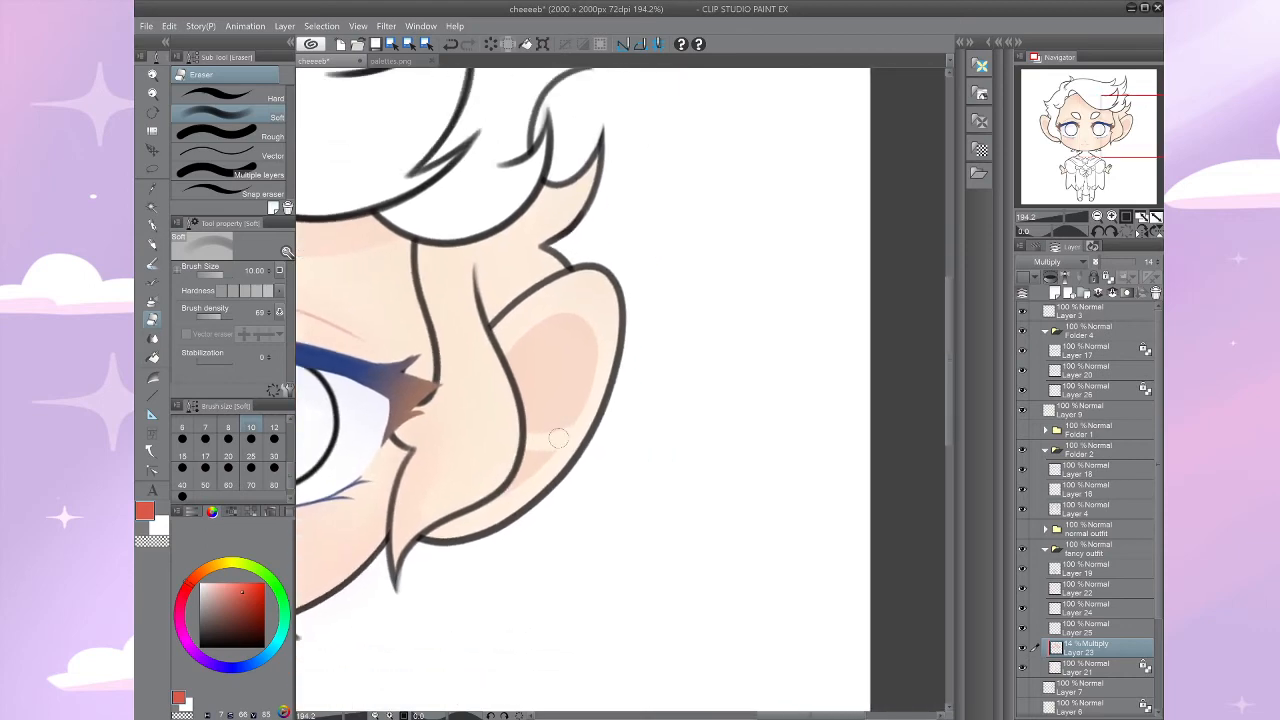
{"action": "scroll", "coordinate": [610, 411], "scroll_direction": "down", "scroll_amount": 5}
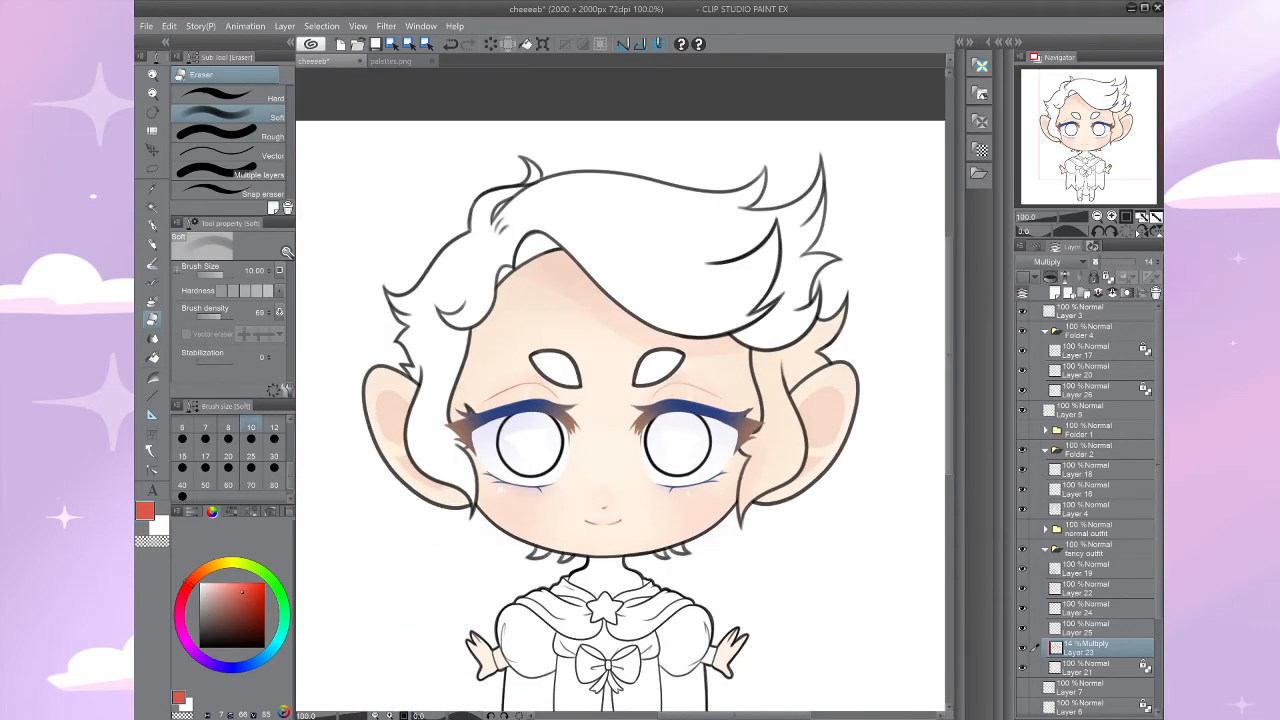
{"action": "scroll", "coordinate": [758, 495], "scroll_direction": "up", "scroll_amount": 5}
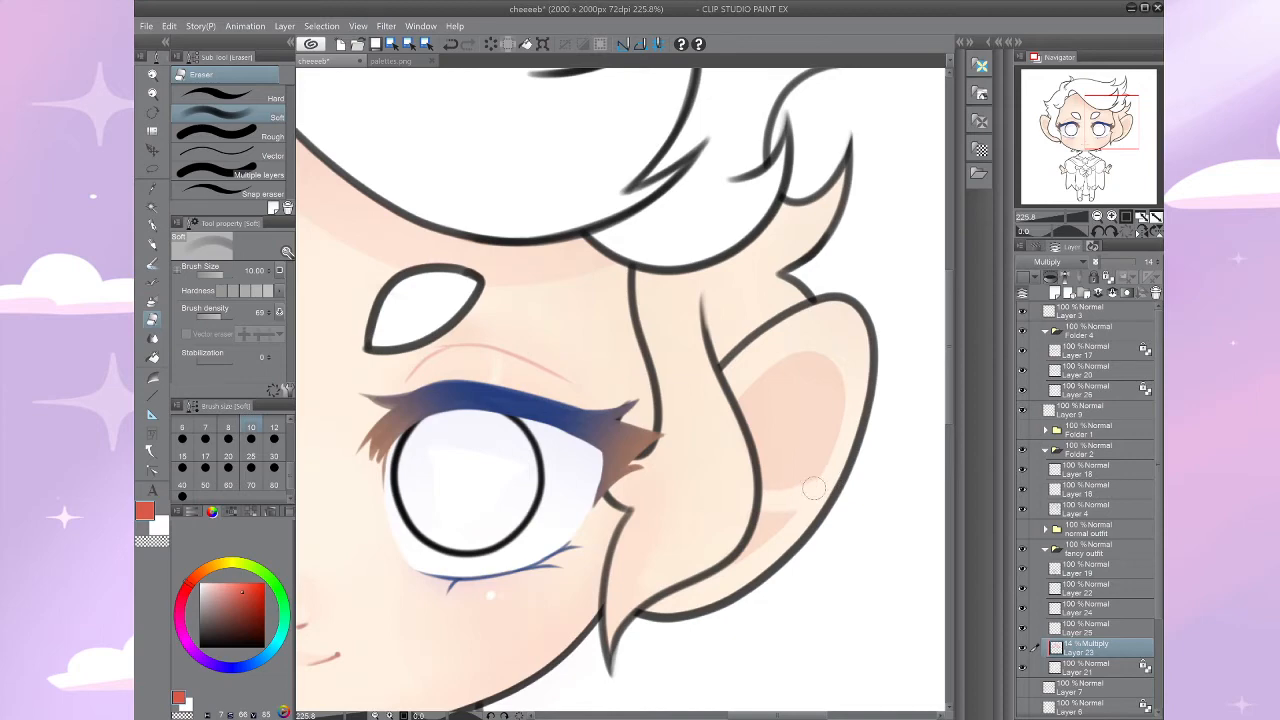
{"action": "scroll", "coordinate": [813, 487], "scroll_direction": "down", "scroll_amount": 2}
{"action": "left_click_drag", "start_coordinate": [649, 583], "coordinate": [835, 497]}
{"action": "scroll", "coordinate": [835, 497], "scroll_direction": "down", "scroll_amount": 1}
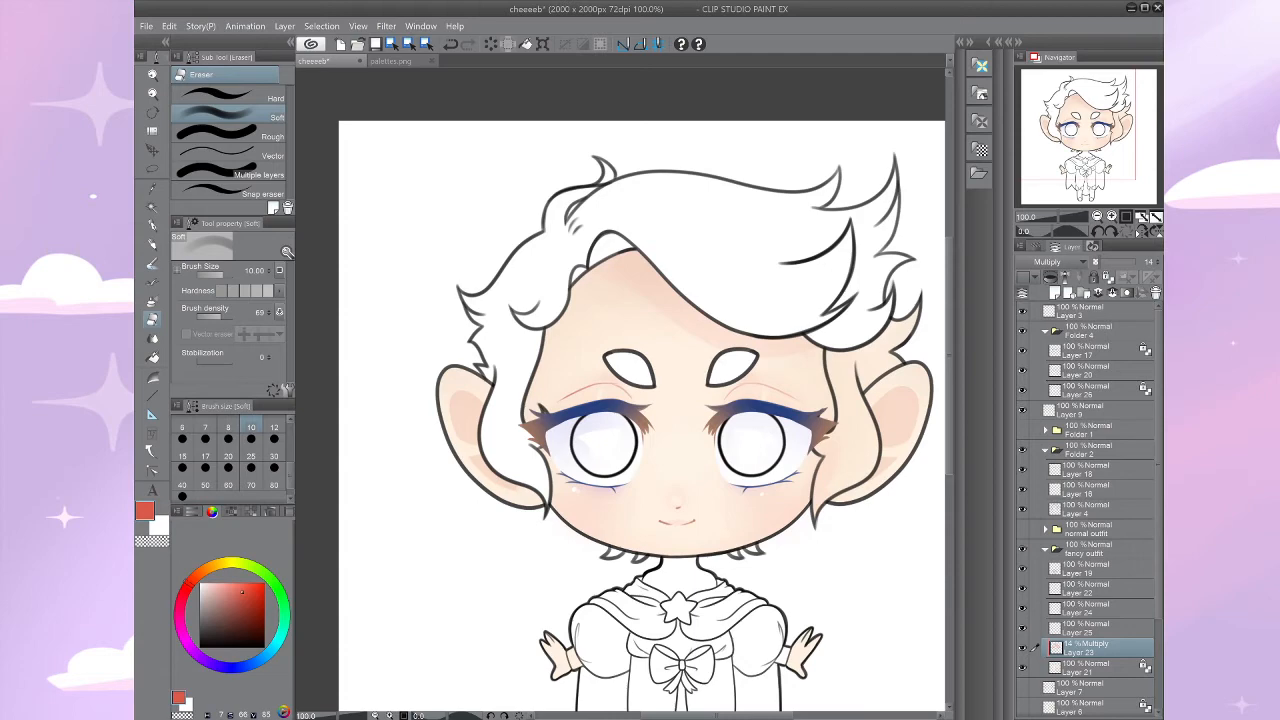
{"action": "left_click_drag", "start_coordinate": [640, 500], "coordinate": [609, 454]}
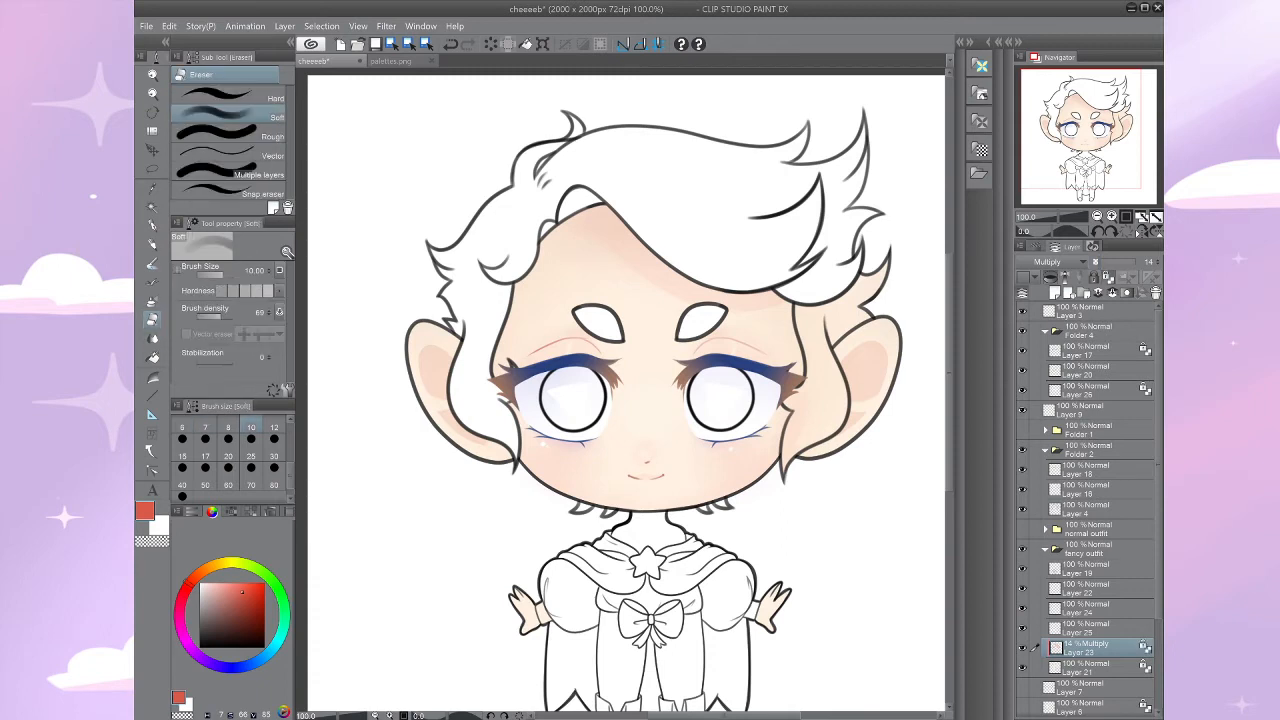
Step: Fade the lower parts of both ears' inner shading with the Soft eraser at size 30 and reduced hardness
{"action": "left_click", "coordinate": [182, 495]}
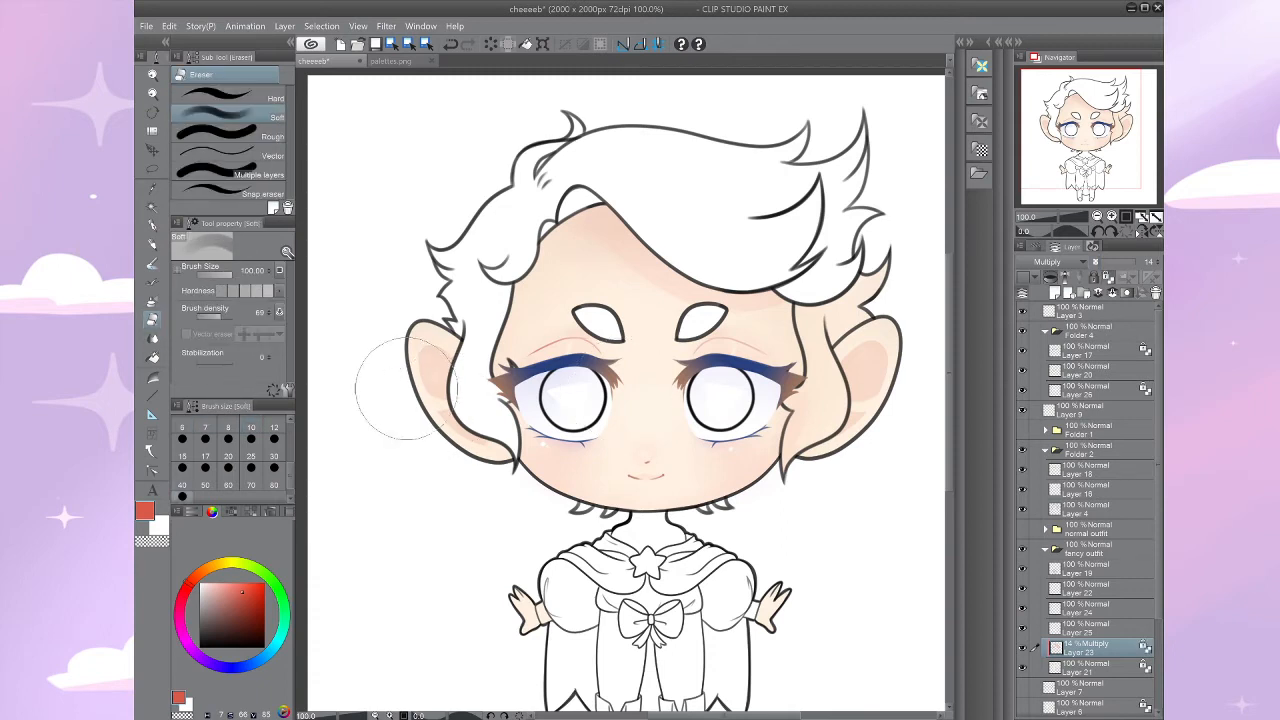
{"action": "left_click", "coordinate": [274, 442]}
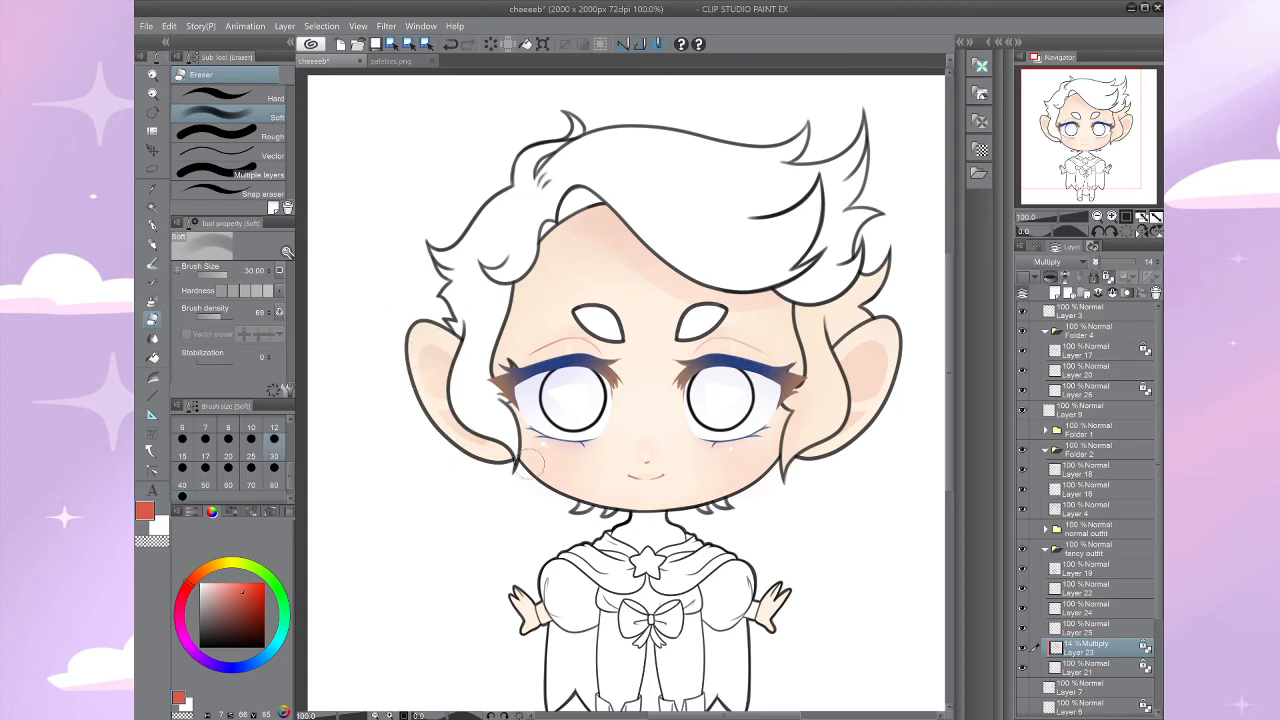
{"action": "mouse_move", "coordinate": [860, 435]}
{"action": "left_mouse_down"}
{"action": "mouse_move", "coordinate": [892, 356]}
{"action": "mouse_move", "coordinate": [870, 375]}
{"action": "mouse_move", "coordinate": [880, 339]}
{"action": "left_mouse_up"}
{"action": "left_click", "coordinate": [222, 291]}
{"action": "mouse_move", "coordinate": [878, 406]}
{"action": "left_mouse_down"}
{"action": "mouse_move", "coordinate": [893, 355]}
{"action": "mouse_move", "coordinate": [859, 430]}
{"action": "left_mouse_up"}
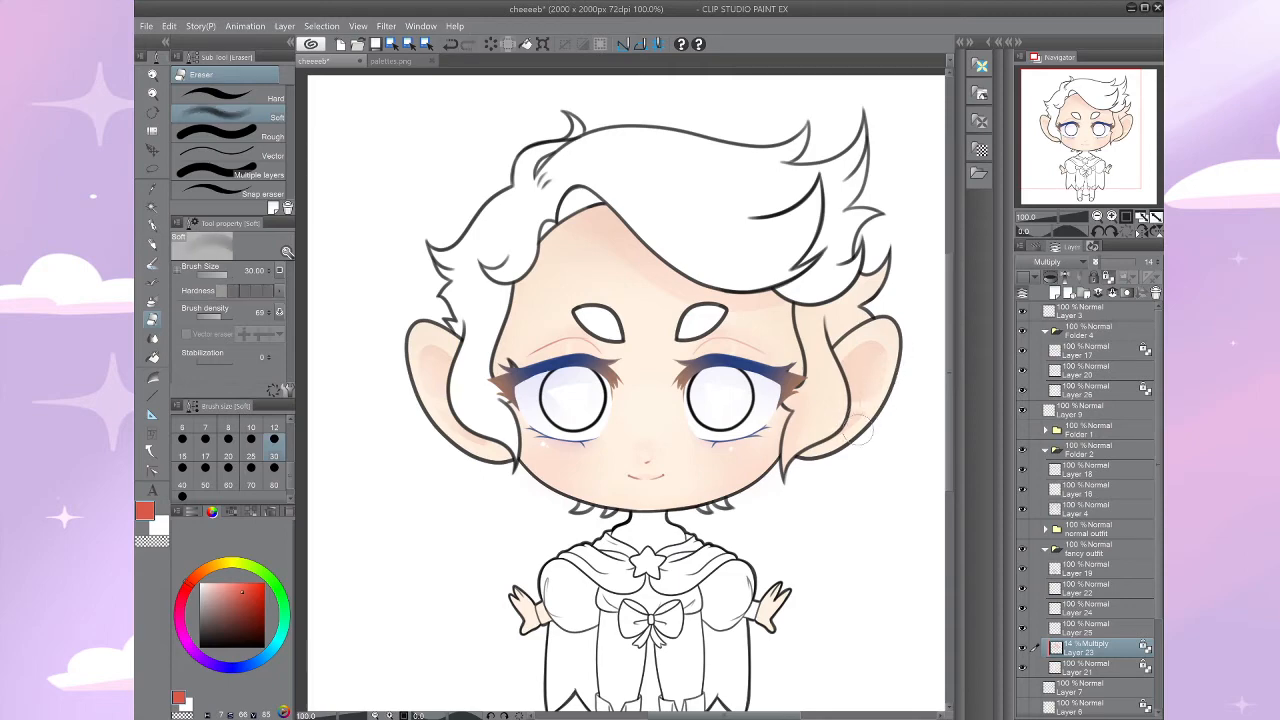
{"action": "key", "text": "ctrl+minus"}
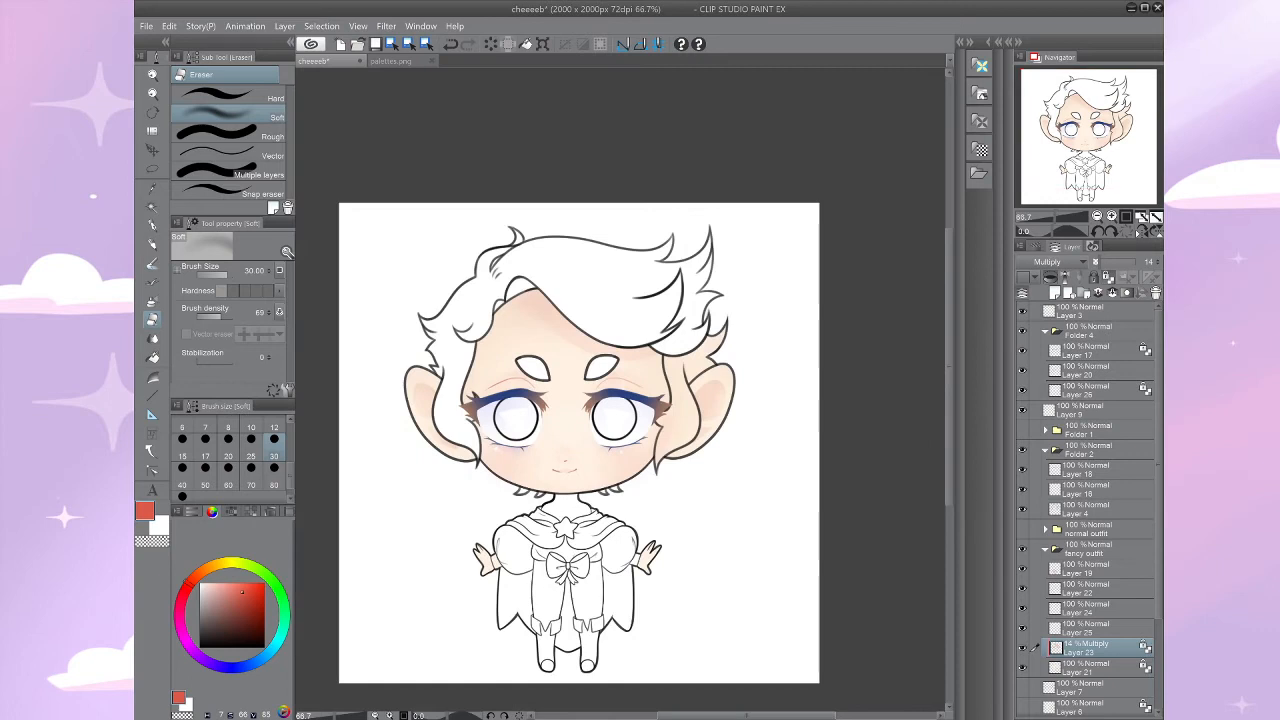
{"action": "key", "text": "ctrl+plus"}
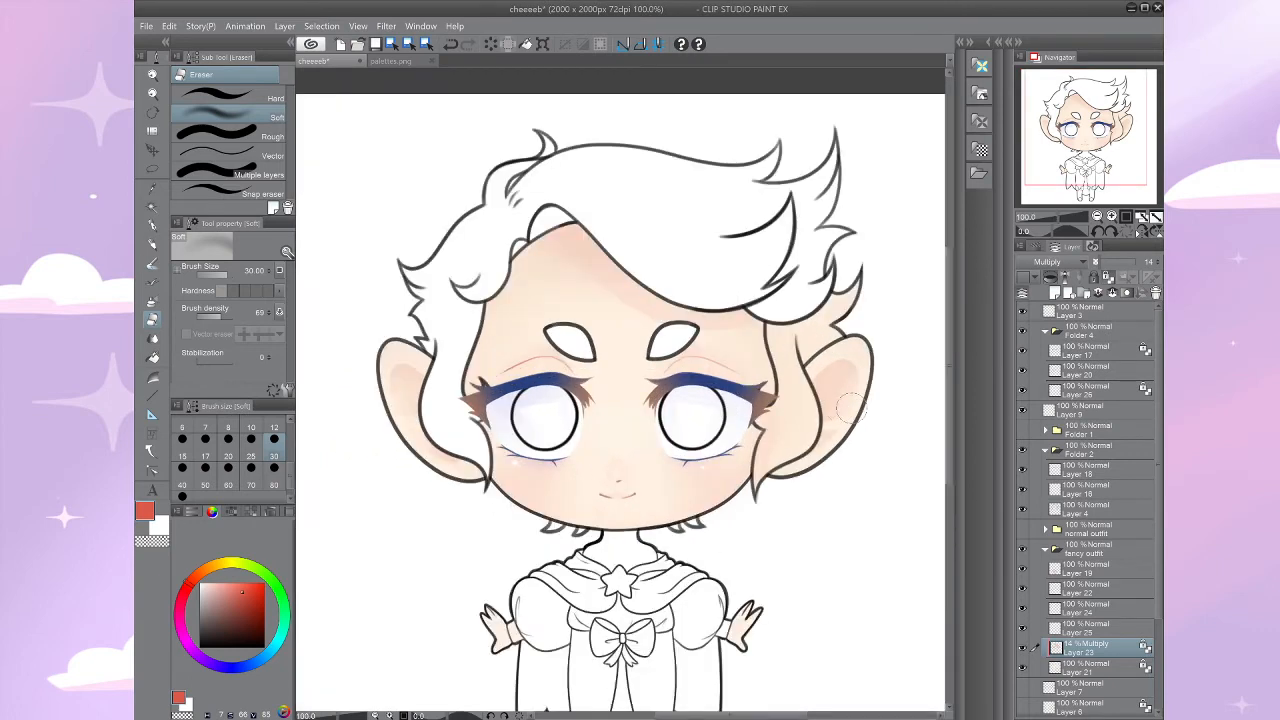
Step: Airbrush soft red over the top of the left ear on the skin layer, using size 80 and brush density 32
{"action": "key", "text": "b"}
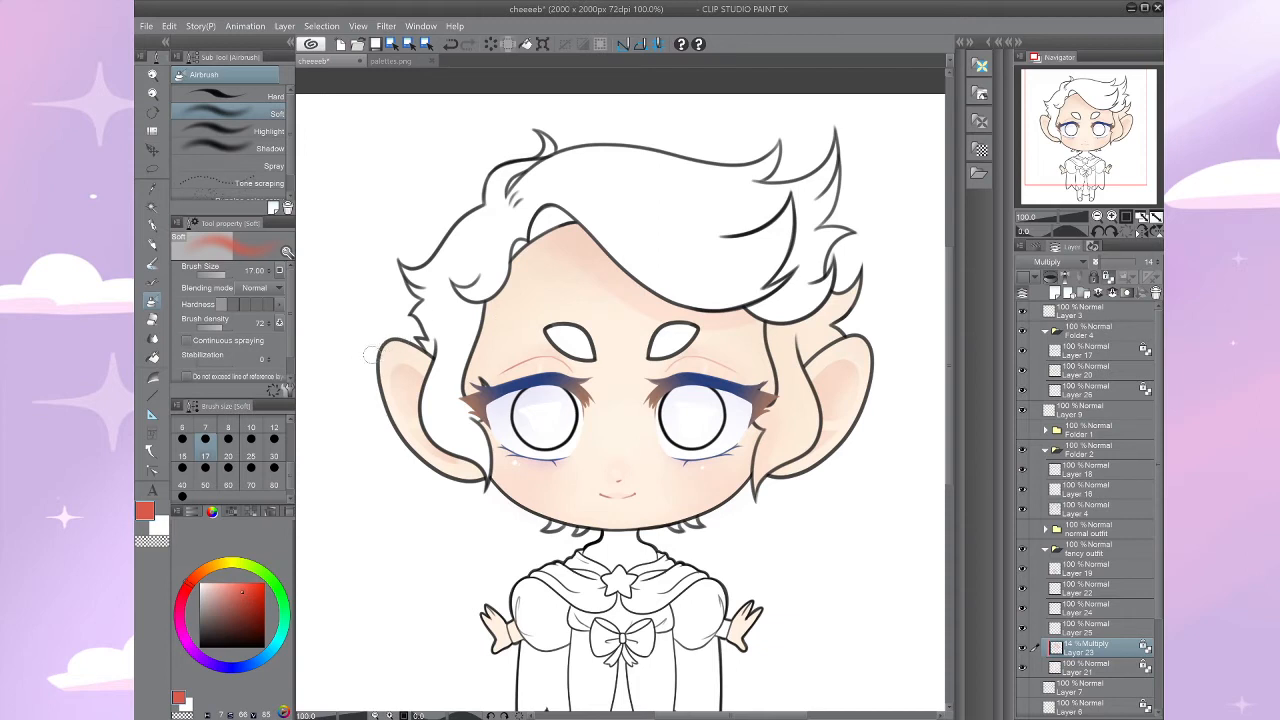
{"action": "left_click", "coordinate": [1080, 667]}
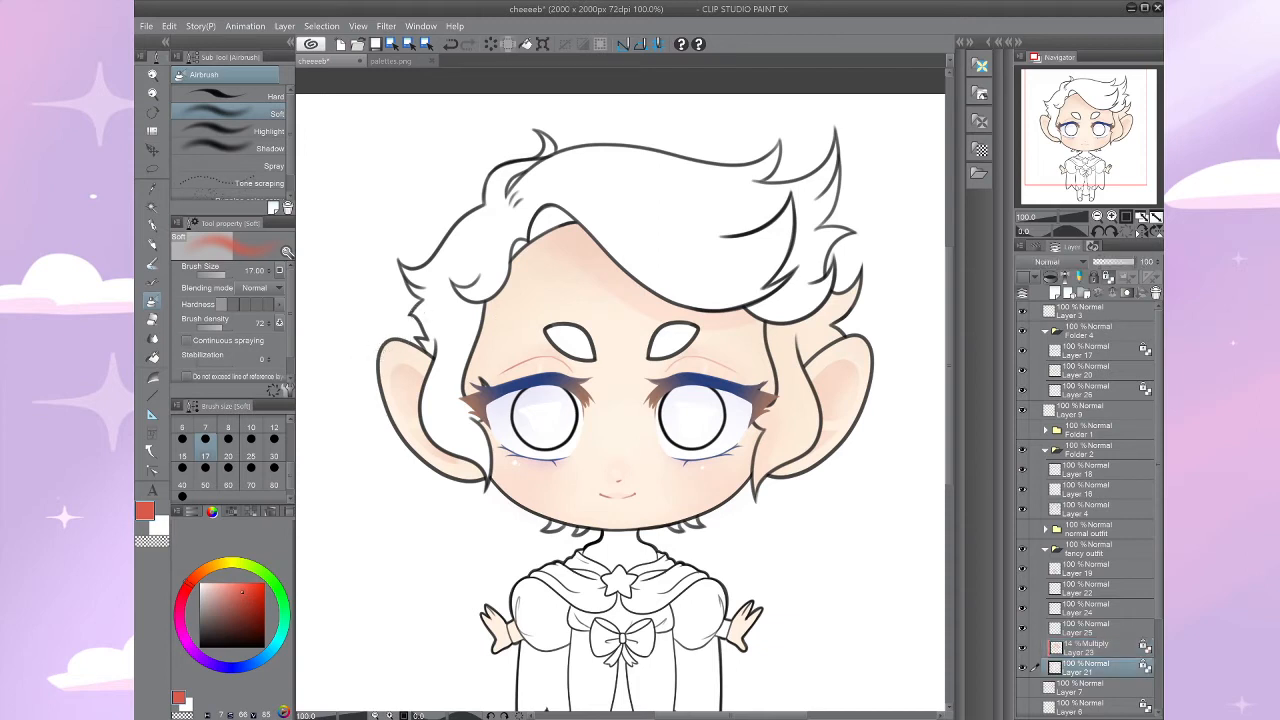
{"action": "left_click", "coordinate": [274, 467]}
{"action": "left_click_drag", "start_coordinate": [388, 322], "coordinate": [388, 300]}
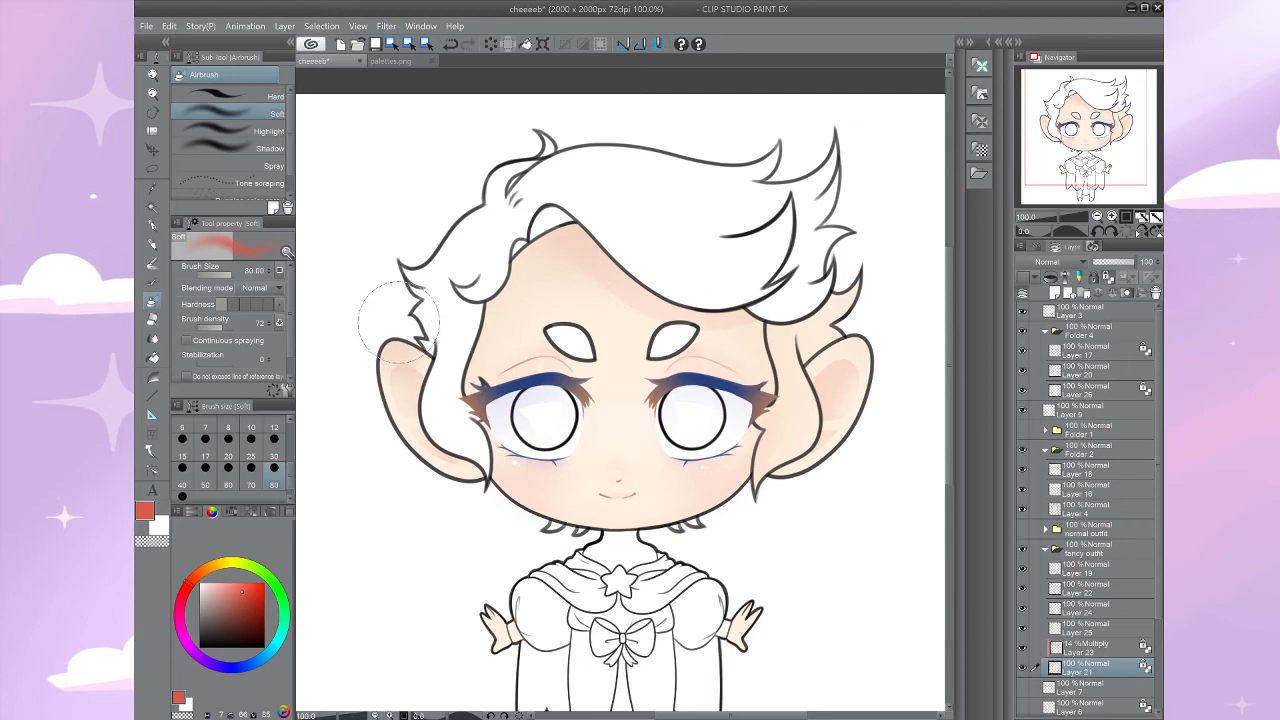
{"action": "left_click", "coordinate": [213, 326]}
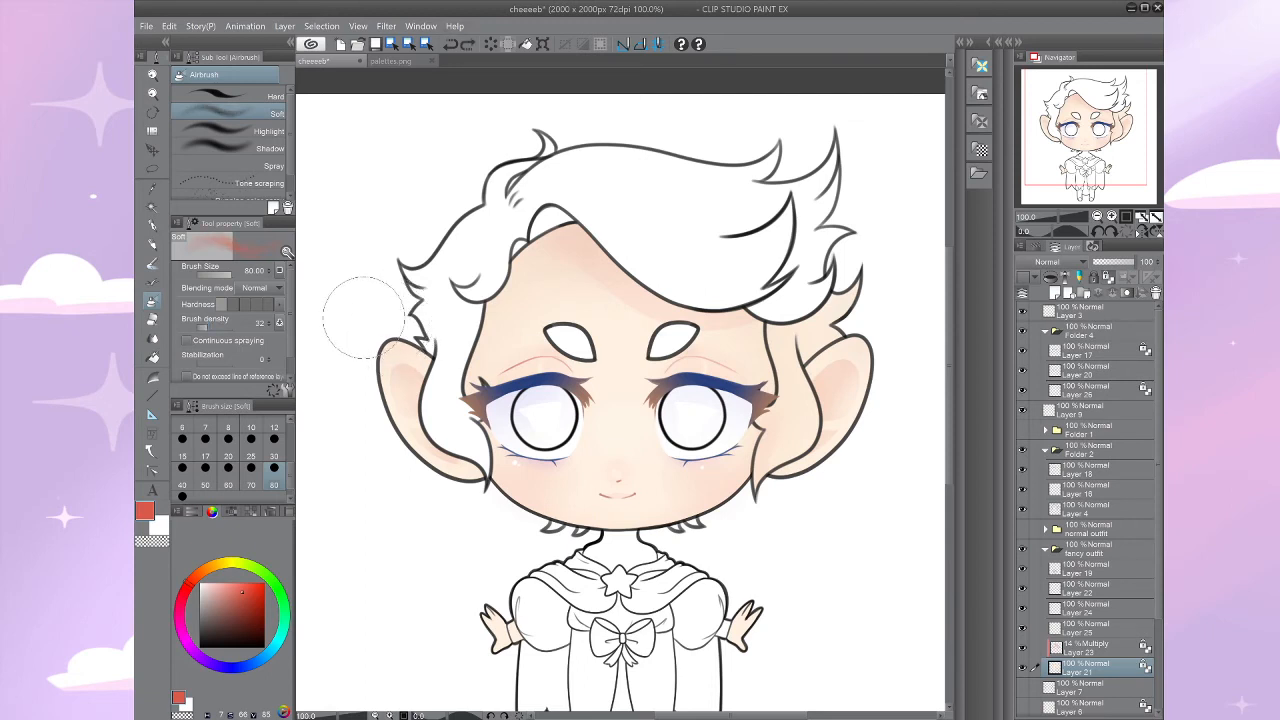
{"action": "left_click_drag", "start_coordinate": [365, 317], "coordinate": [357, 300]}
{"action": "scroll", "coordinate": [870, 305], "scroll_direction": "down", "scroll_amount": 3}
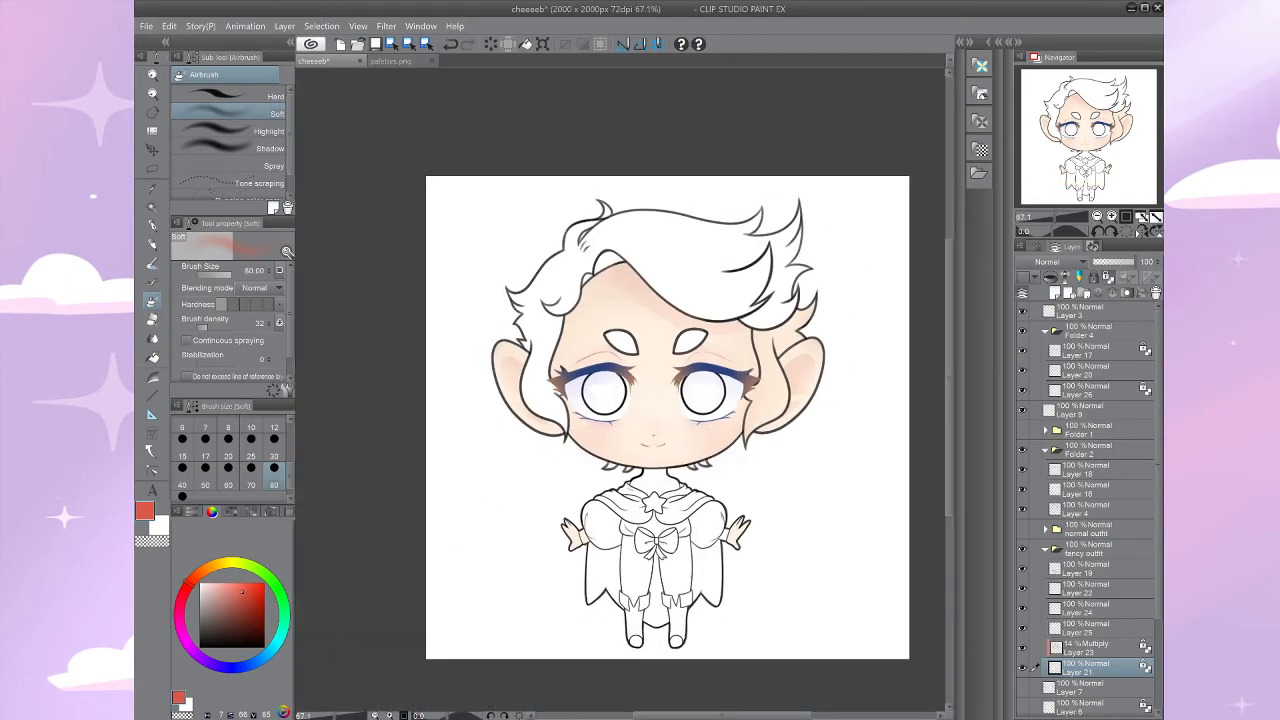
Step: Add a new layer above the skin layer and stamp white sparkles under the left eye with the Sparkle B brush at size 30
{"action": "scroll", "coordinate": [652, 423], "scroll_direction": "up", "scroll_amount": 3}
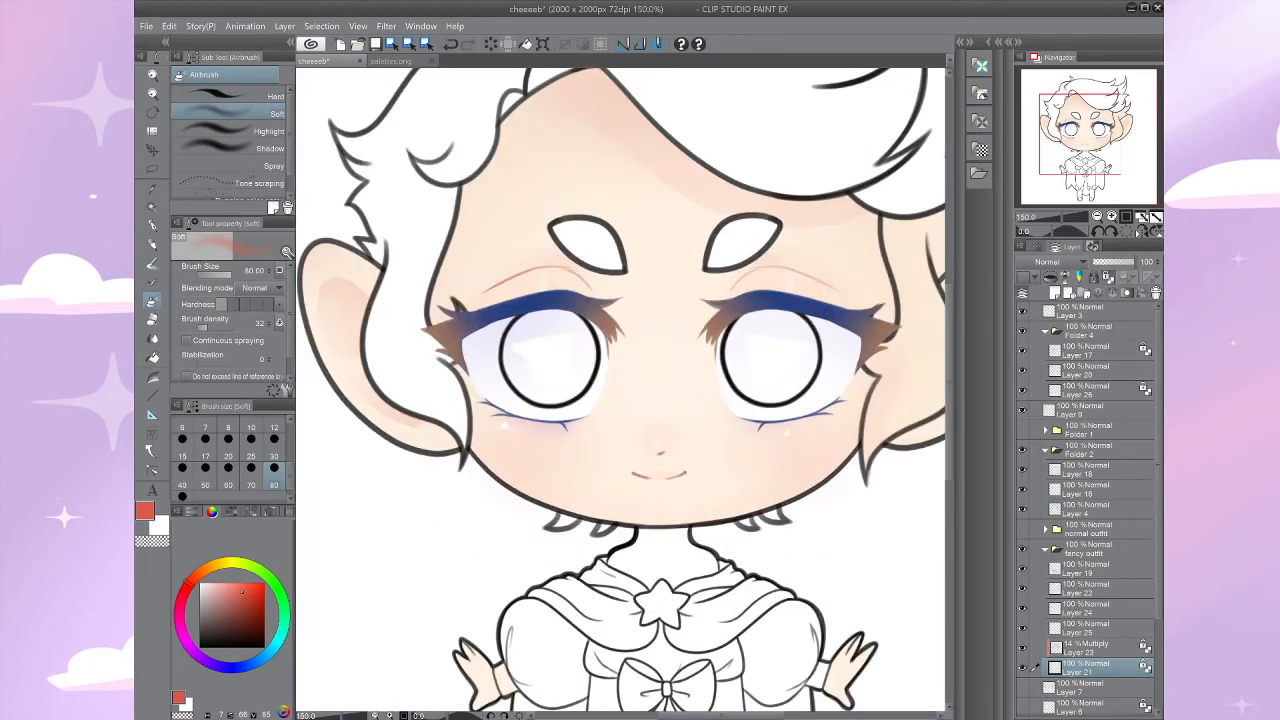
{"action": "key", "text": "ctrl+shift+n"}
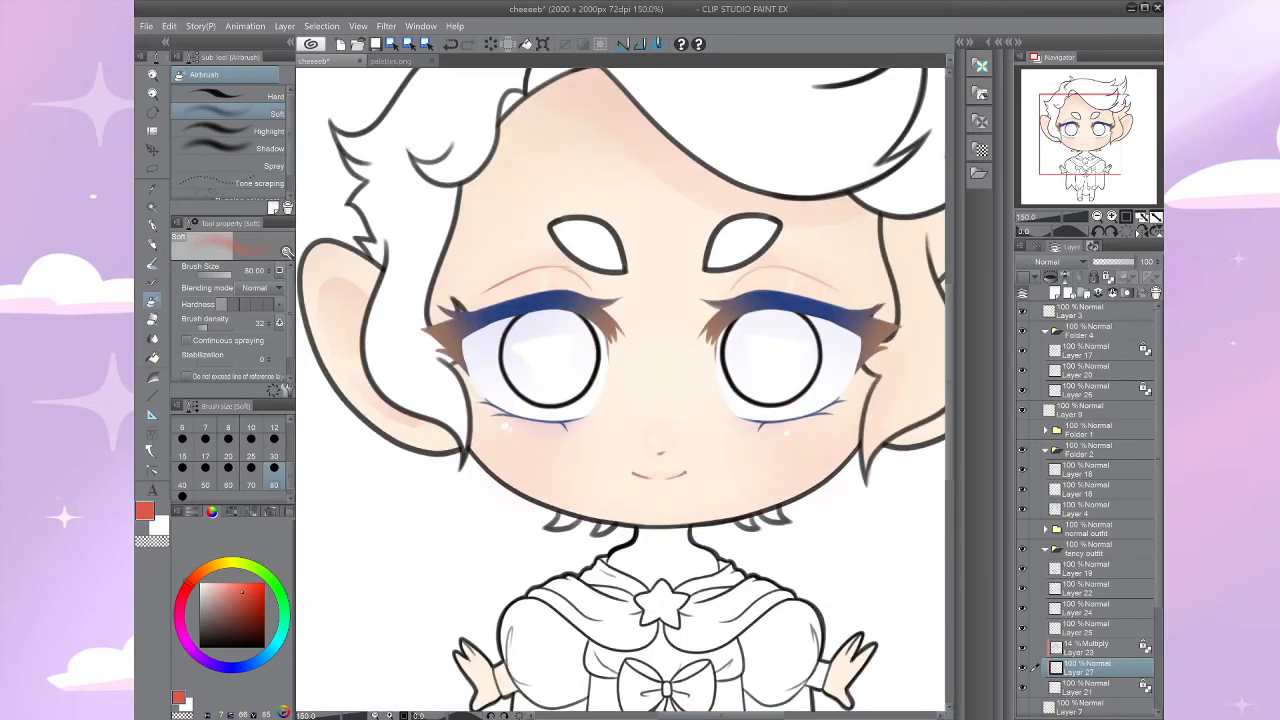
{"action": "key", "text": "x"}
{"action": "key", "text": "b"}
{"action": "left_click_drag", "start_coordinate": [620, 390], "coordinate": [582, 414]}
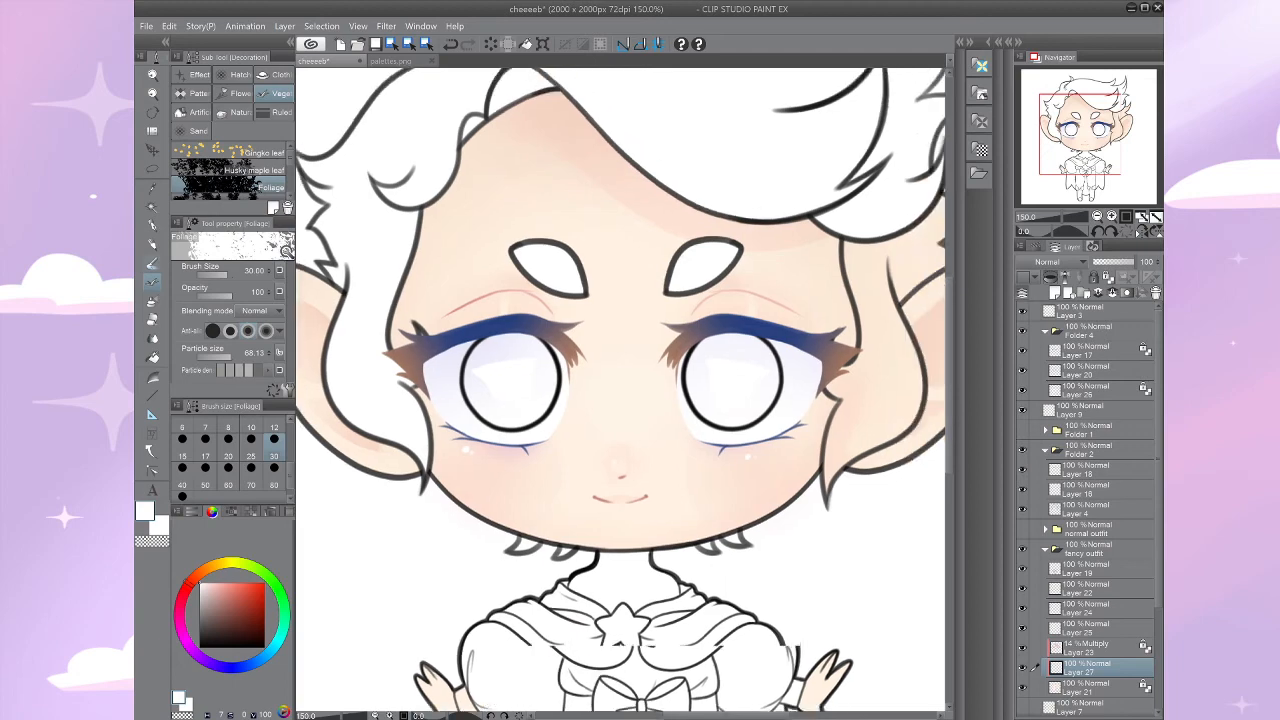
{"action": "scroll", "coordinate": [525, 414], "scroll_direction": "up", "scroll_amount": 1}
{"action": "left_click_drag", "start_coordinate": [646, 500], "coordinate": [601, 402]}
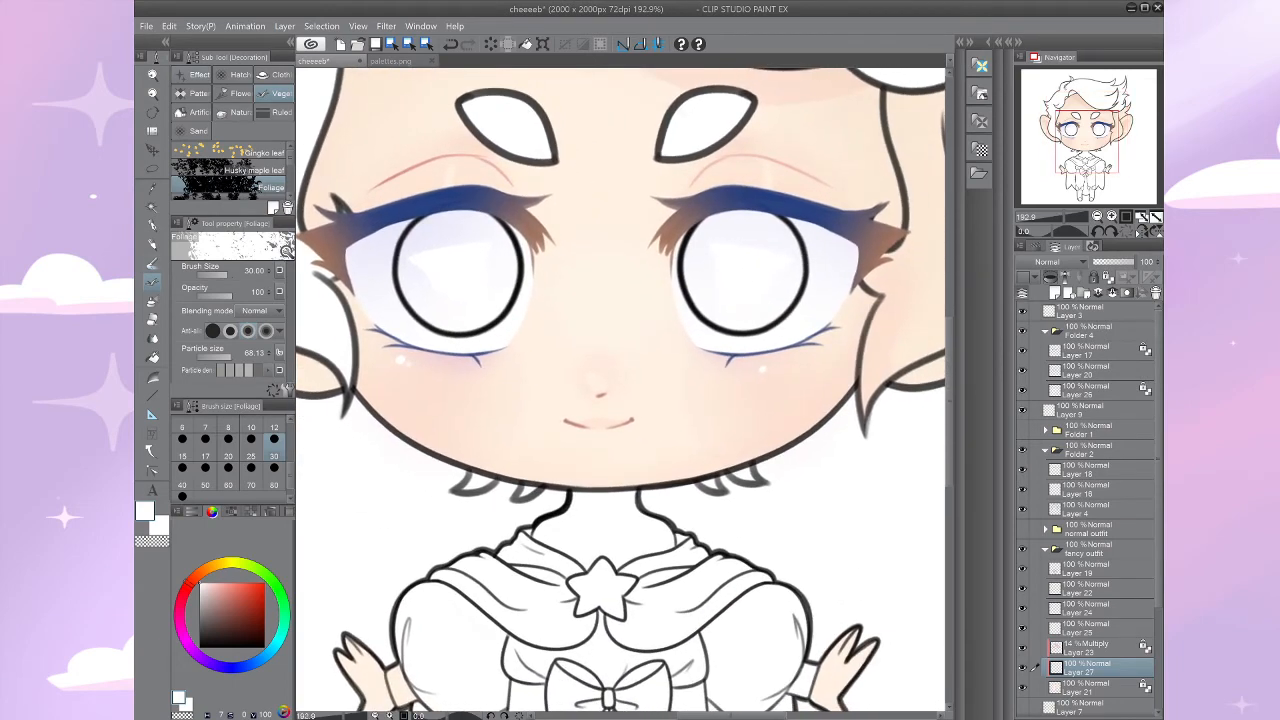
{"action": "left_click", "coordinate": [192, 74]}
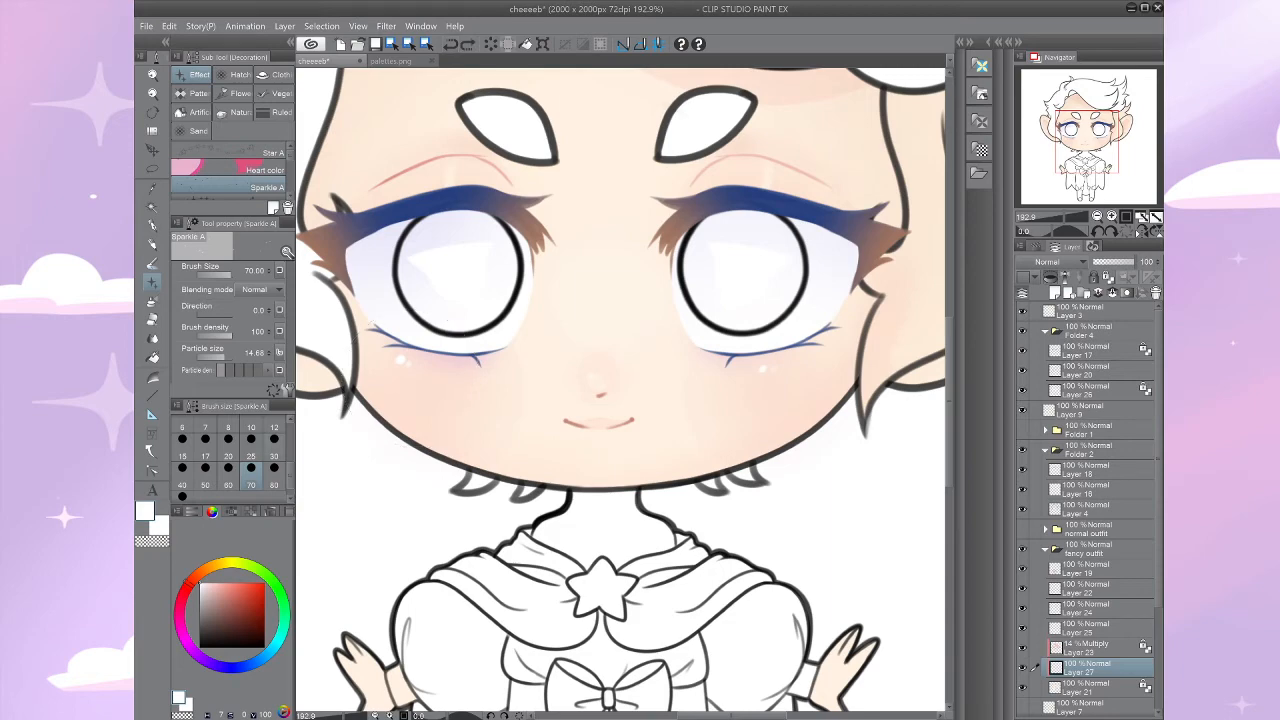
{"action": "left_click", "coordinate": [274, 437]}
{"action": "left_click", "coordinate": [205, 456]}
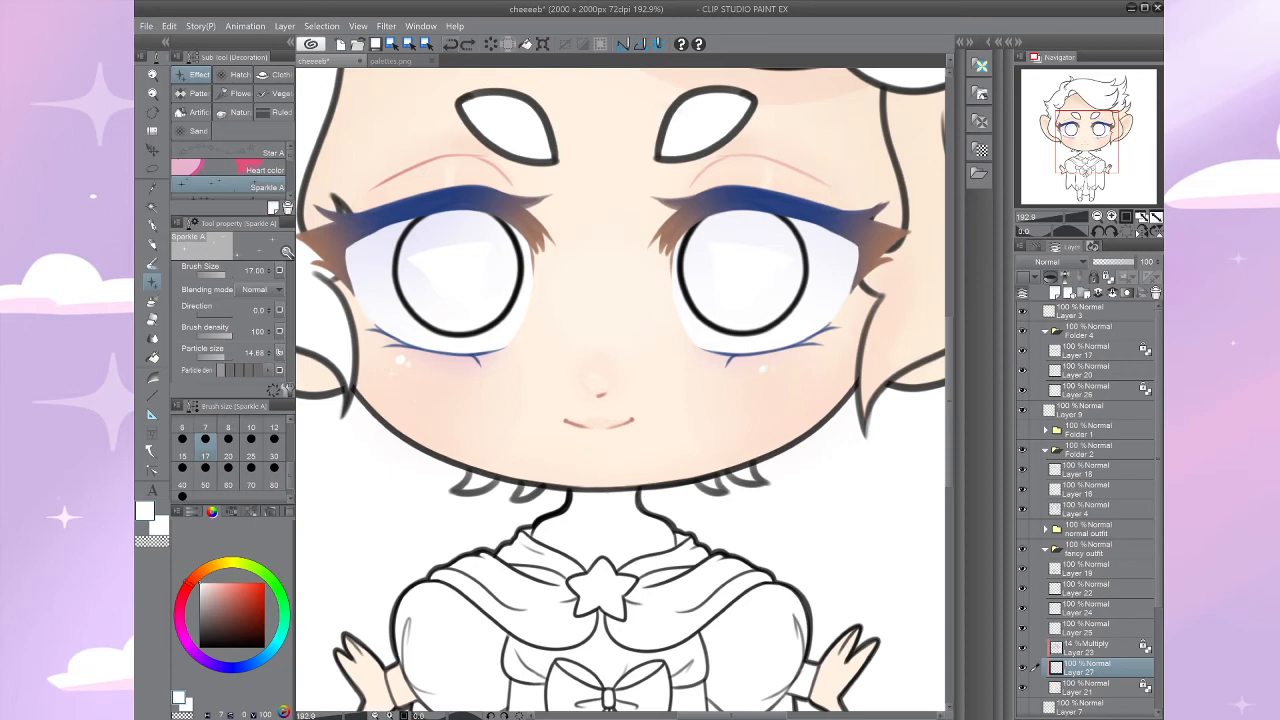
{"action": "left_click", "coordinate": [255, 199]}
{"action": "left_click", "coordinate": [402, 380]}
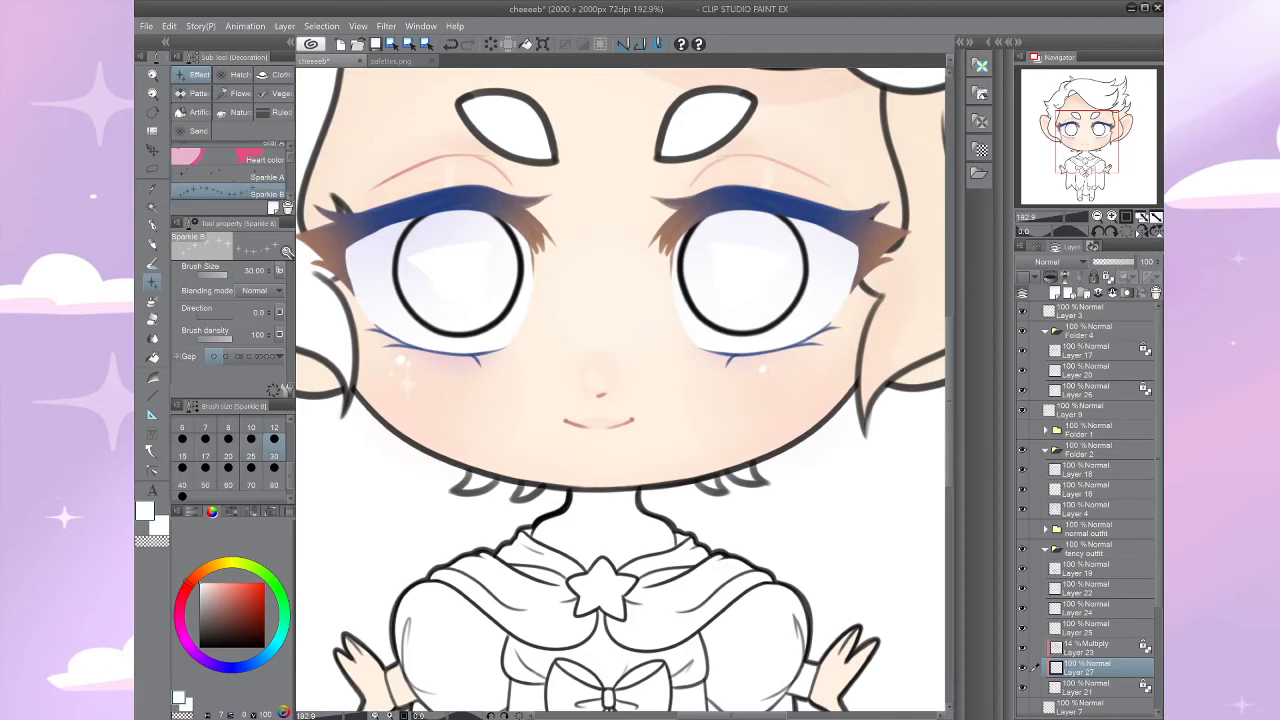
Step: Stamp smaller Sparkle B sparkles on the left cheek at size 12 and on the right cheek at size 17
{"action": "left_click", "coordinate": [274, 427]}
{"action": "mouse_move", "coordinate": [386, 397]}
{"action": "left_mouse_down"}
{"action": "mouse_move", "coordinate": [348, 477]}
{"action": "mouse_move", "coordinate": [433, 467]}
{"action": "left_mouse_up"}
{"action": "left_click_drag", "start_coordinate": [847, 445], "coordinate": [728, 428]}
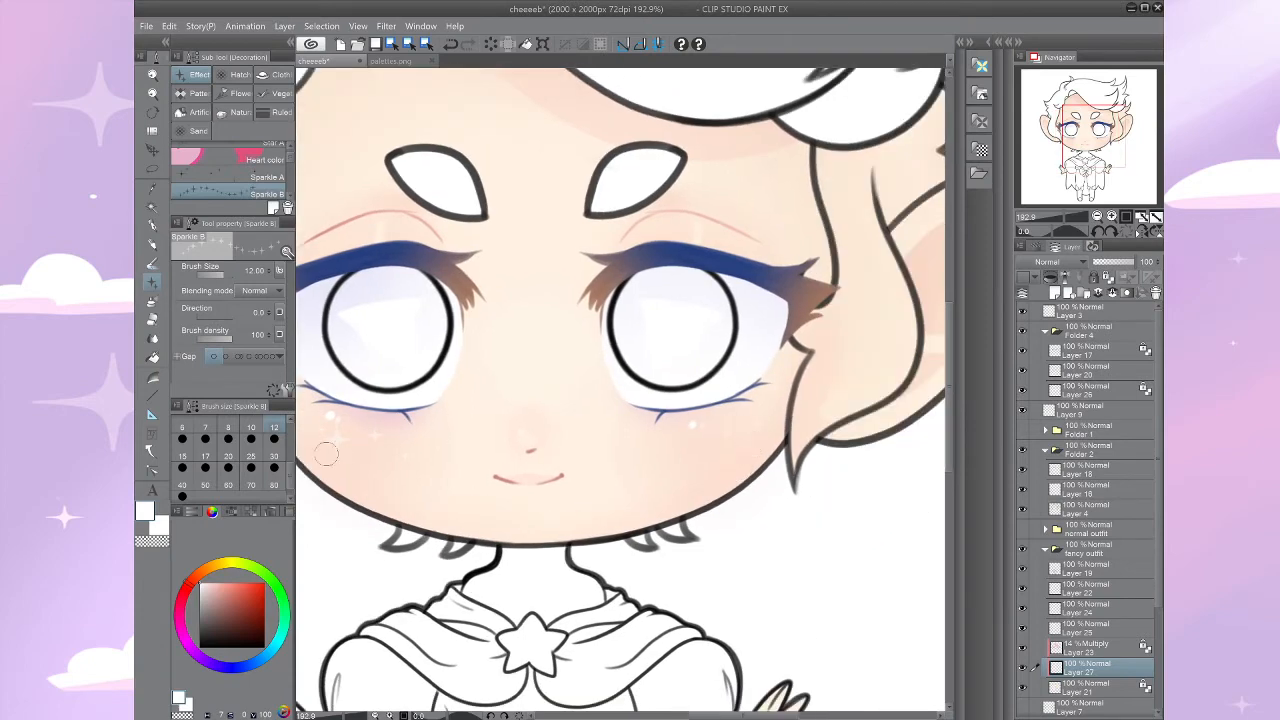
{"action": "left_click", "coordinate": [205, 467]}
{"action": "left_click_drag", "start_coordinate": [710, 490], "coordinate": [797, 455]}
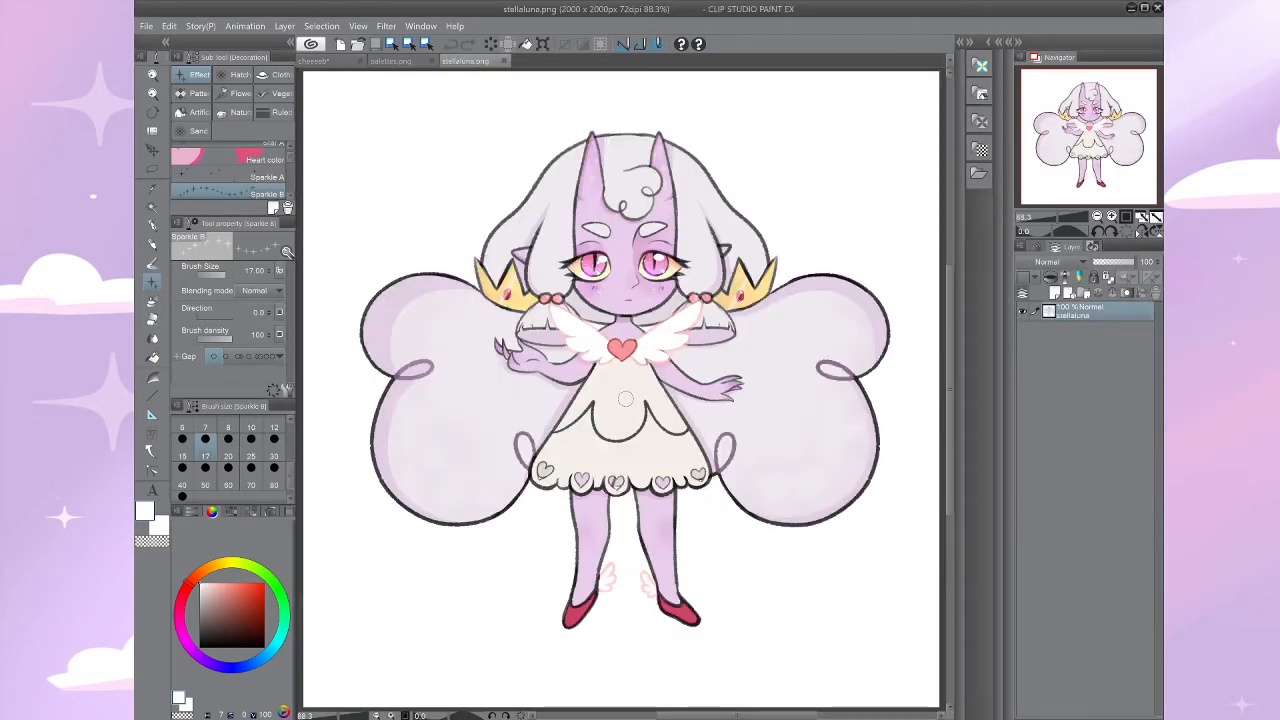
Step: Examine the cheek sparkles in the stellaluna.png reference up close, close that image and return to the cheeeeb drawing
{"action": "scroll", "coordinate": [625, 399], "scroll_direction": "up", "scroll_amount": 5}
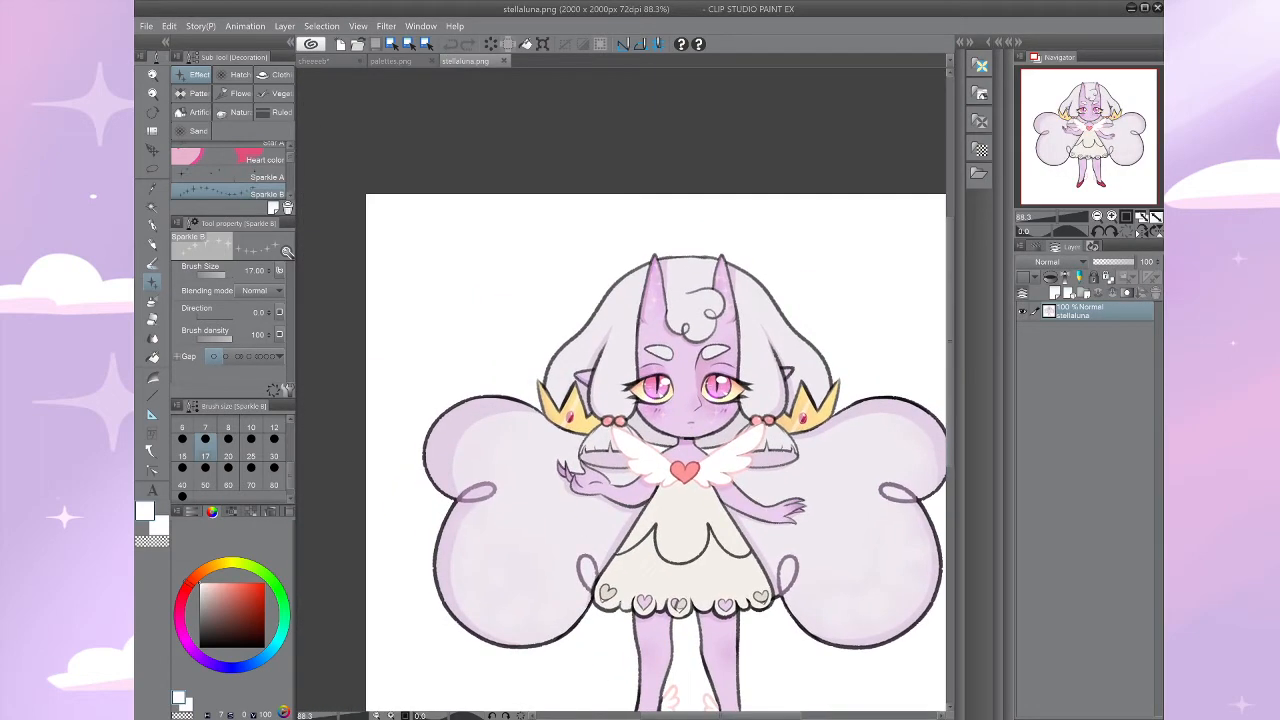
{"action": "scroll", "coordinate": [620, 390], "scroll_direction": "down", "scroll_amount": 4}
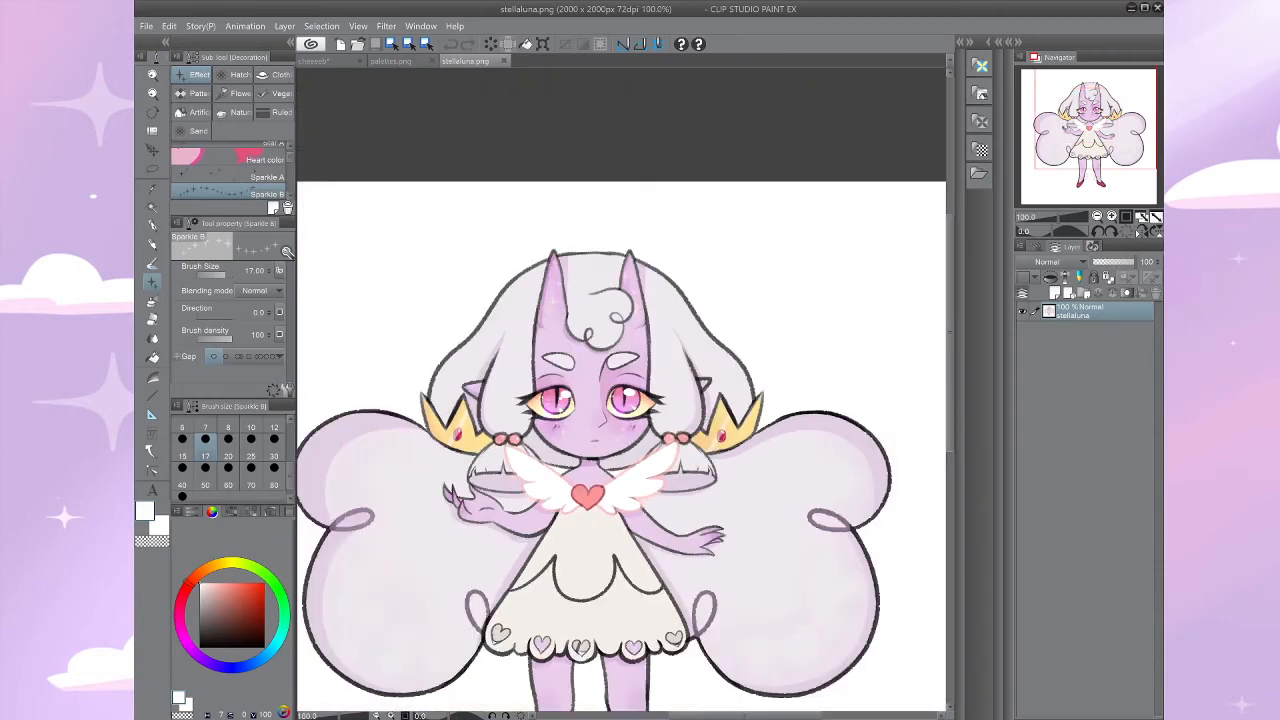
{"action": "left_click_drag", "start_coordinate": [620, 420], "coordinate": [733, 404]}
{"action": "scroll", "coordinate": [733, 404], "scroll_direction": "up", "scroll_amount": 2}
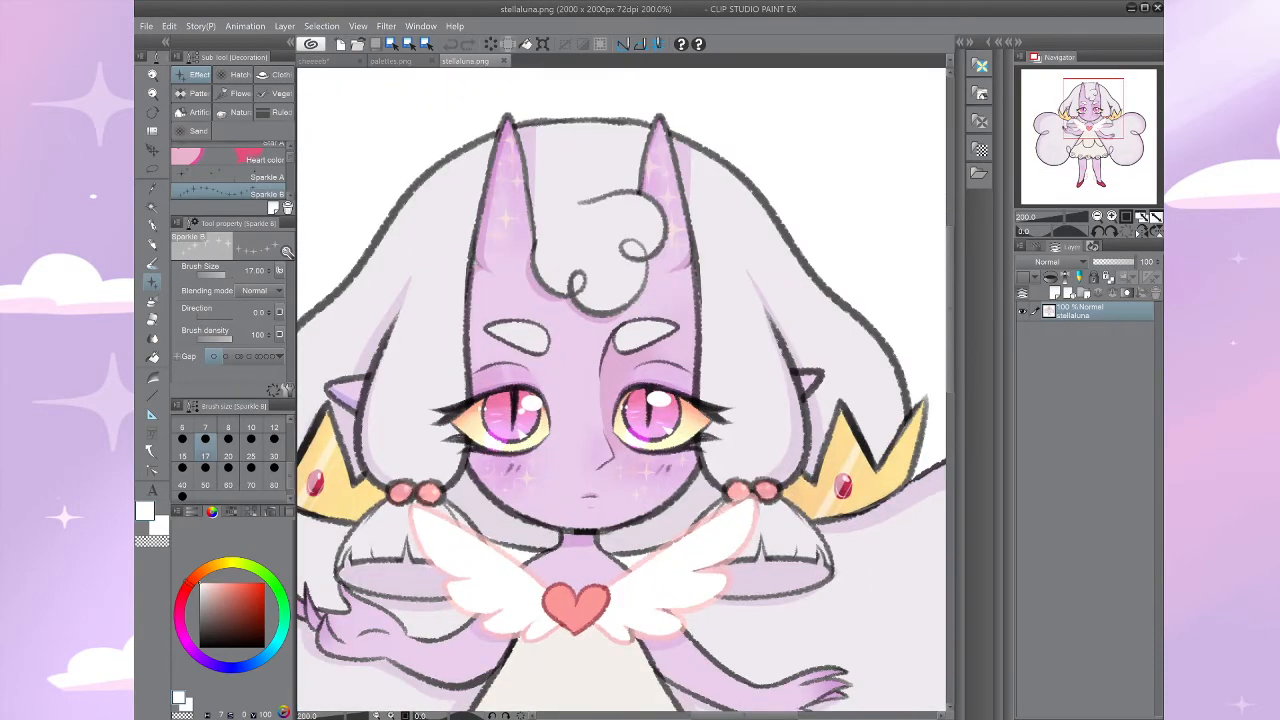
{"action": "scroll", "coordinate": [676, 472], "scroll_direction": "up", "scroll_amount": 4}
{"action": "left_click_drag", "start_coordinate": [676, 472], "coordinate": [830, 341]}
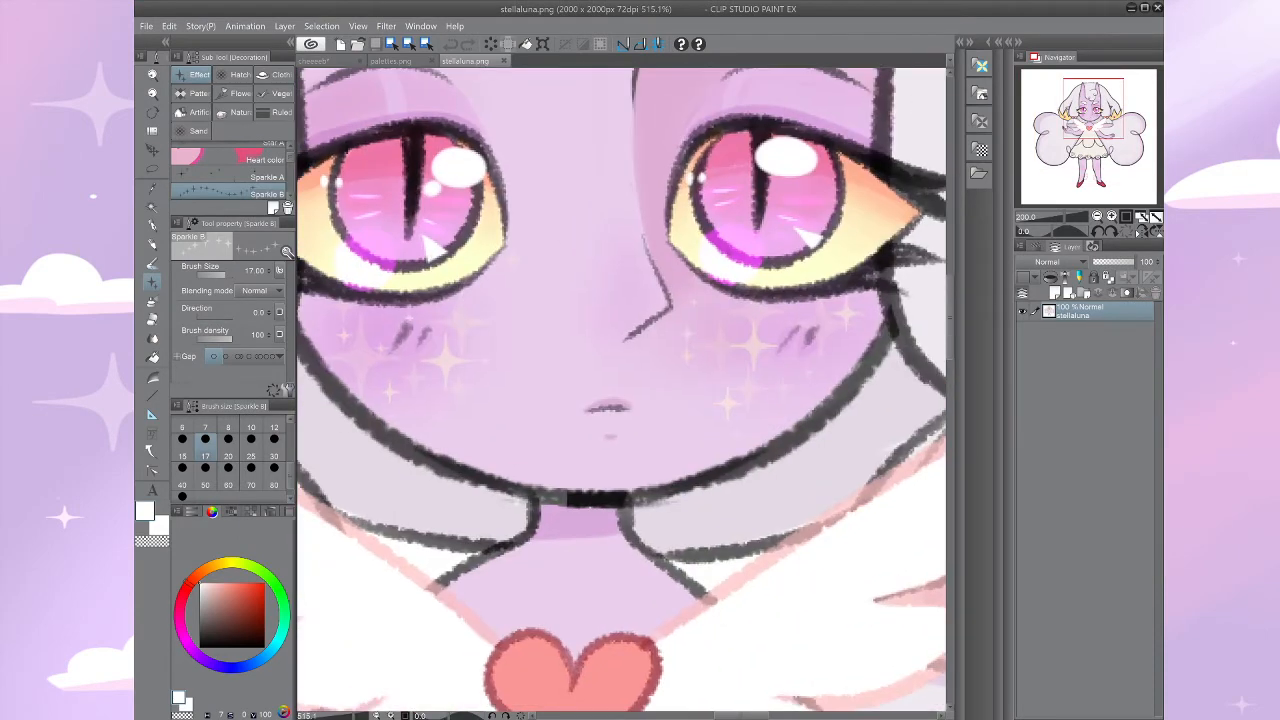
{"action": "left_click_drag", "start_coordinate": [640, 330], "coordinate": [663, 582]}
{"action": "left_click_drag", "start_coordinate": [755, 310], "coordinate": [660, 539]}
{"action": "left_click_drag", "start_coordinate": [784, 352], "coordinate": [670, 142]}
{"action": "scroll", "coordinate": [700, 482], "scroll_direction": "down", "scroll_amount": 4}
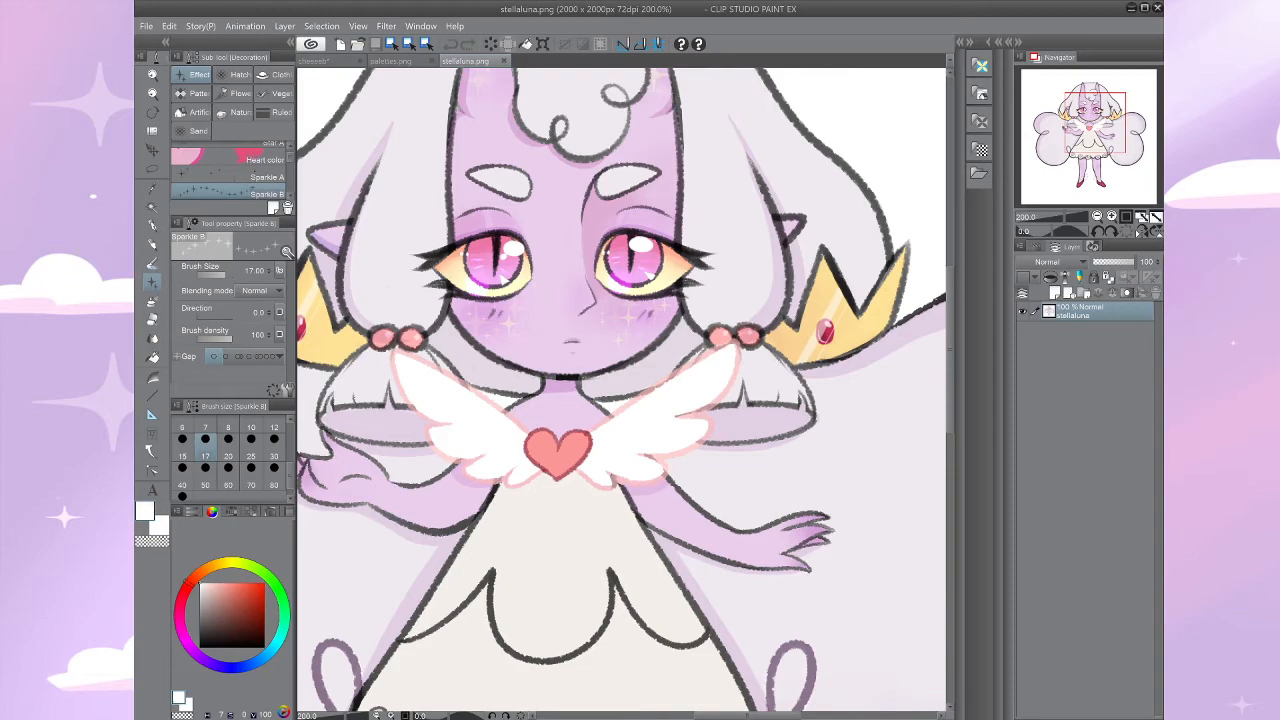
{"action": "key", "text": "ctrl+w"}
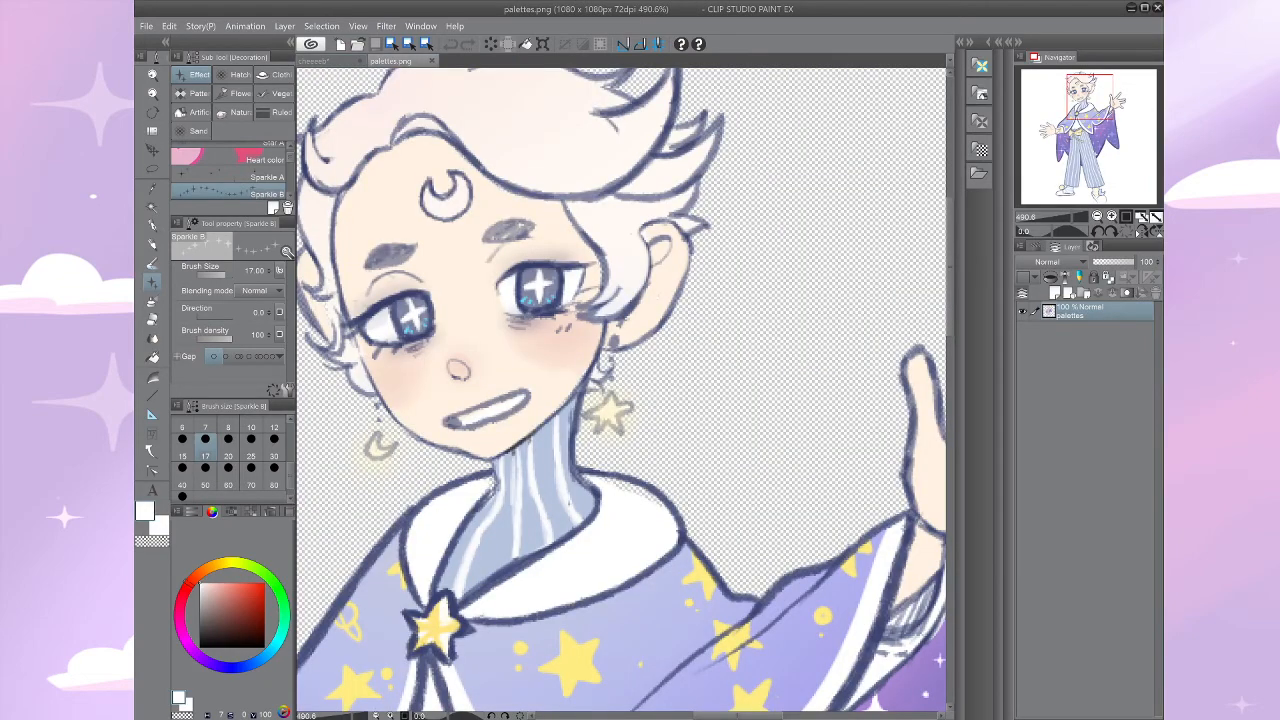
{"action": "key", "text": "ctrl+Tab"}
Step: Fill out the sparkles on both cheeks and dot tiny white specks around them and beside the nose with the Mapping pen at size 10
{"action": "mouse_move", "coordinate": [620, 300]}
{"action": "left_mouse_down"}
{"action": "mouse_move", "coordinate": [597, 479]}
{"action": "mouse_move", "coordinate": [623, 251]}
{"action": "mouse_move", "coordinate": [693, 275]}
{"action": "left_mouse_up"}
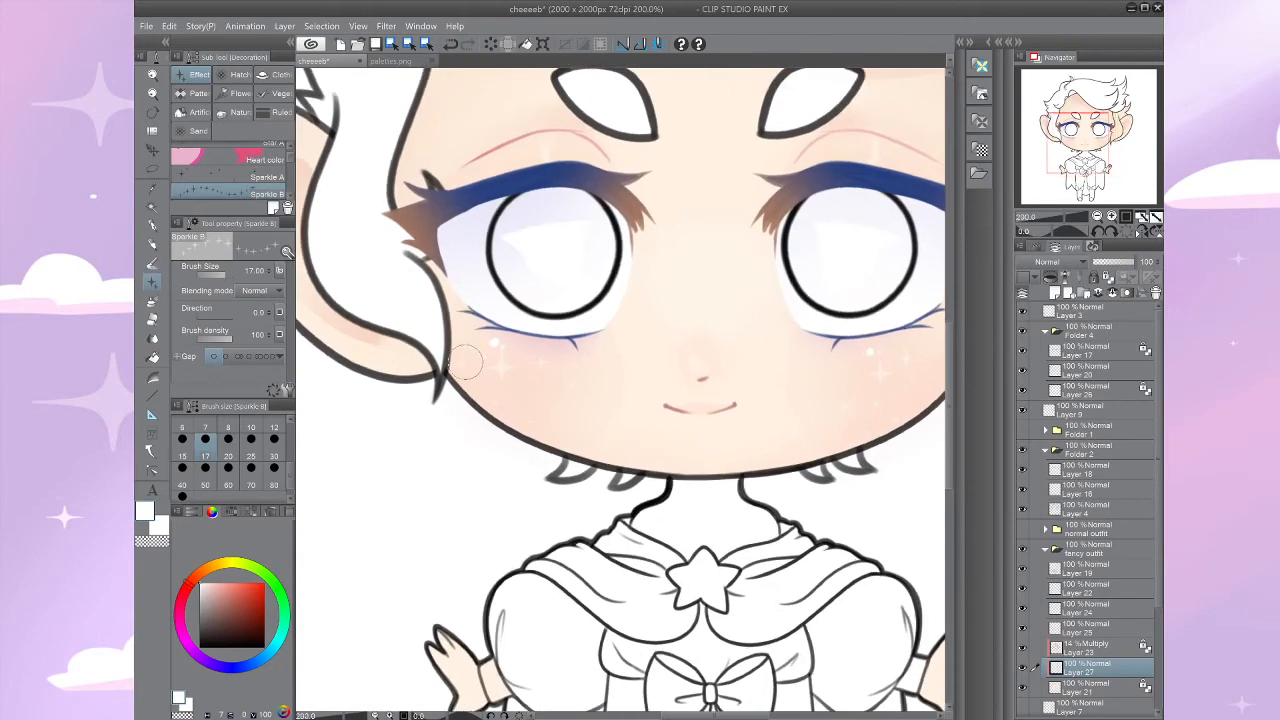
{"action": "left_click_drag", "start_coordinate": [934, 346], "coordinate": [869, 361]}
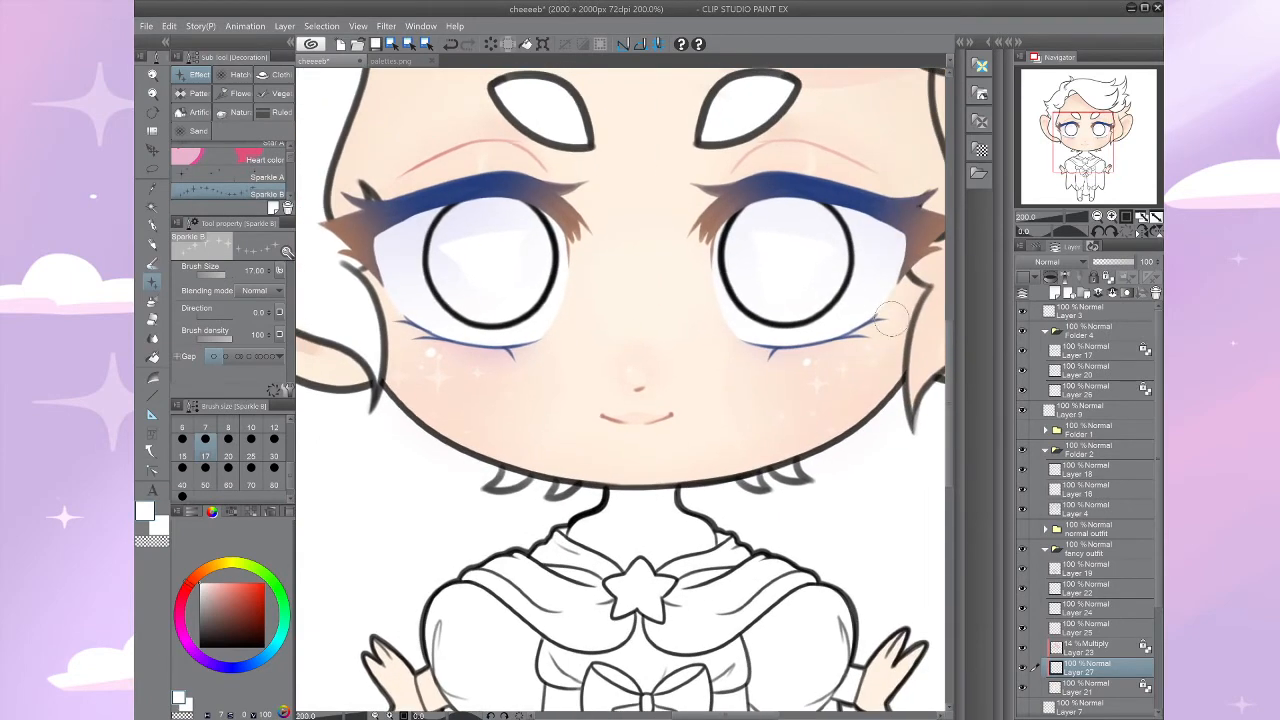
{"action": "key", "text": "p"}
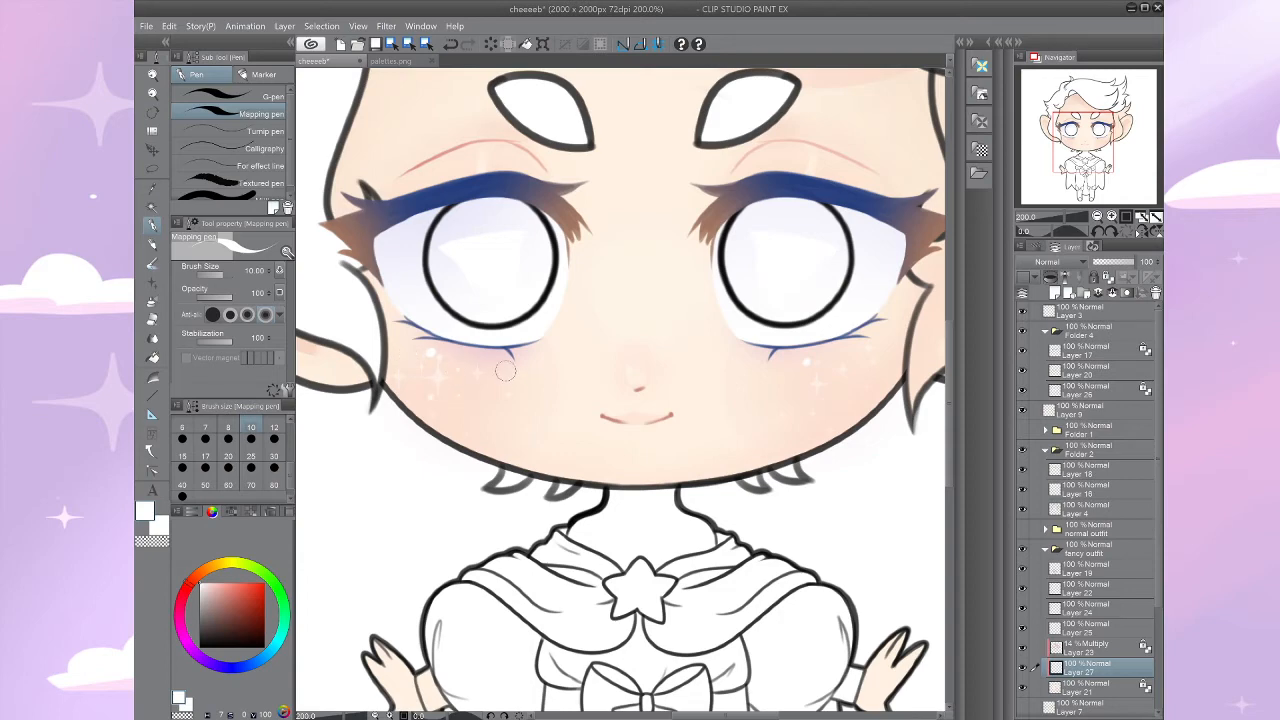
{"action": "left_click_drag", "start_coordinate": [505, 371], "coordinate": [465, 395]}
{"action": "left_click", "coordinate": [553, 360]}
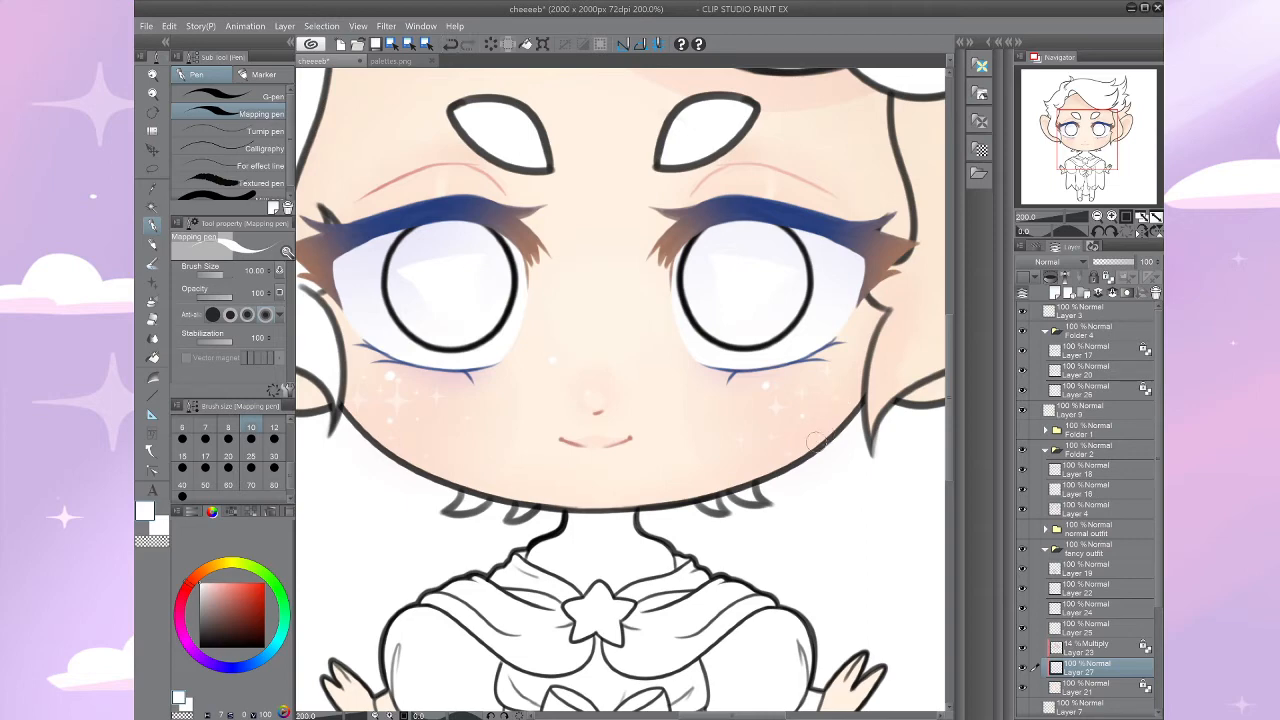
{"action": "left_click_drag", "start_coordinate": [815, 440], "coordinate": [737, 432]}
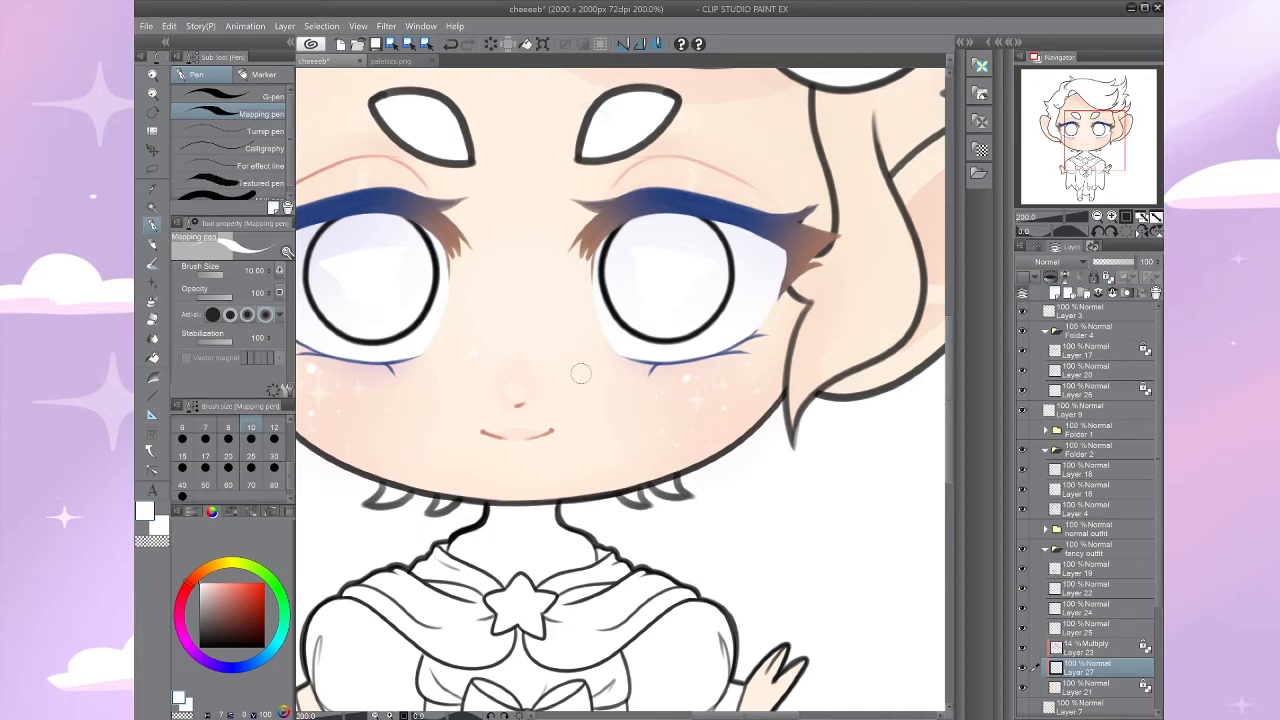
{"action": "left_click_drag", "start_coordinate": [581, 373], "coordinate": [757, 356]}
{"action": "left_click_drag", "start_coordinate": [541, 404], "coordinate": [454, 411]}
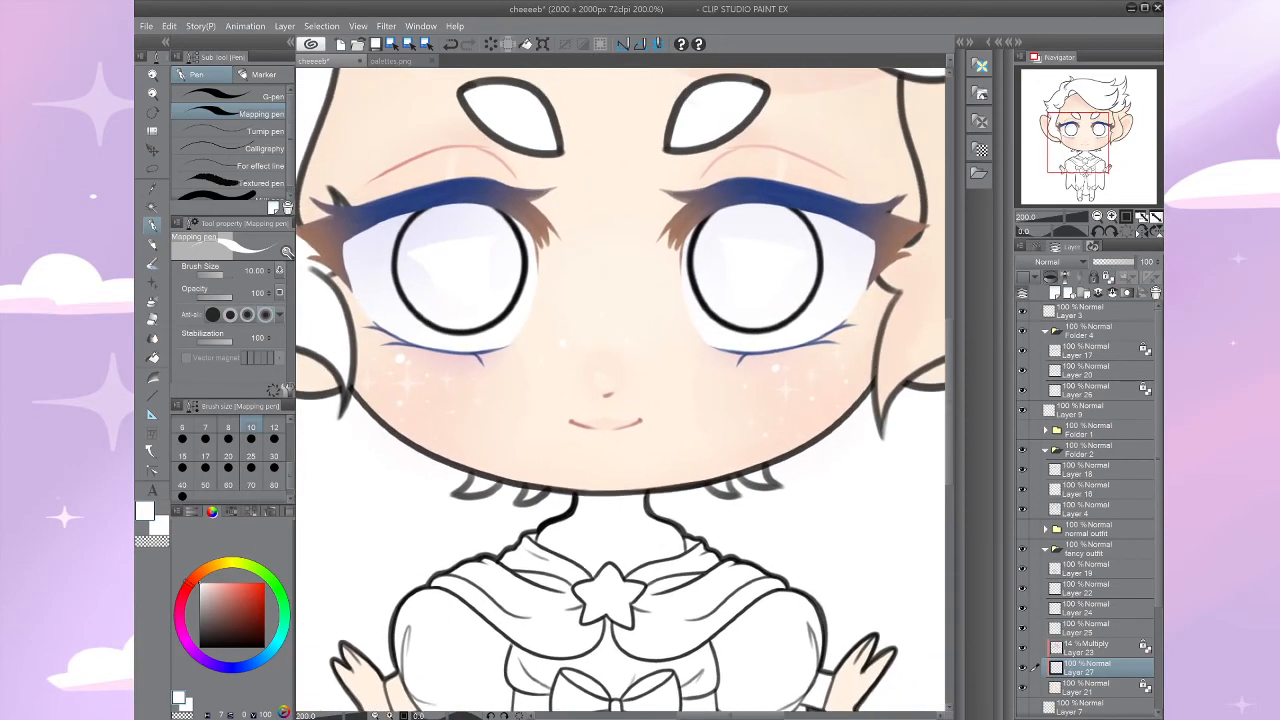
{"action": "key", "text": "ctrl+0"}
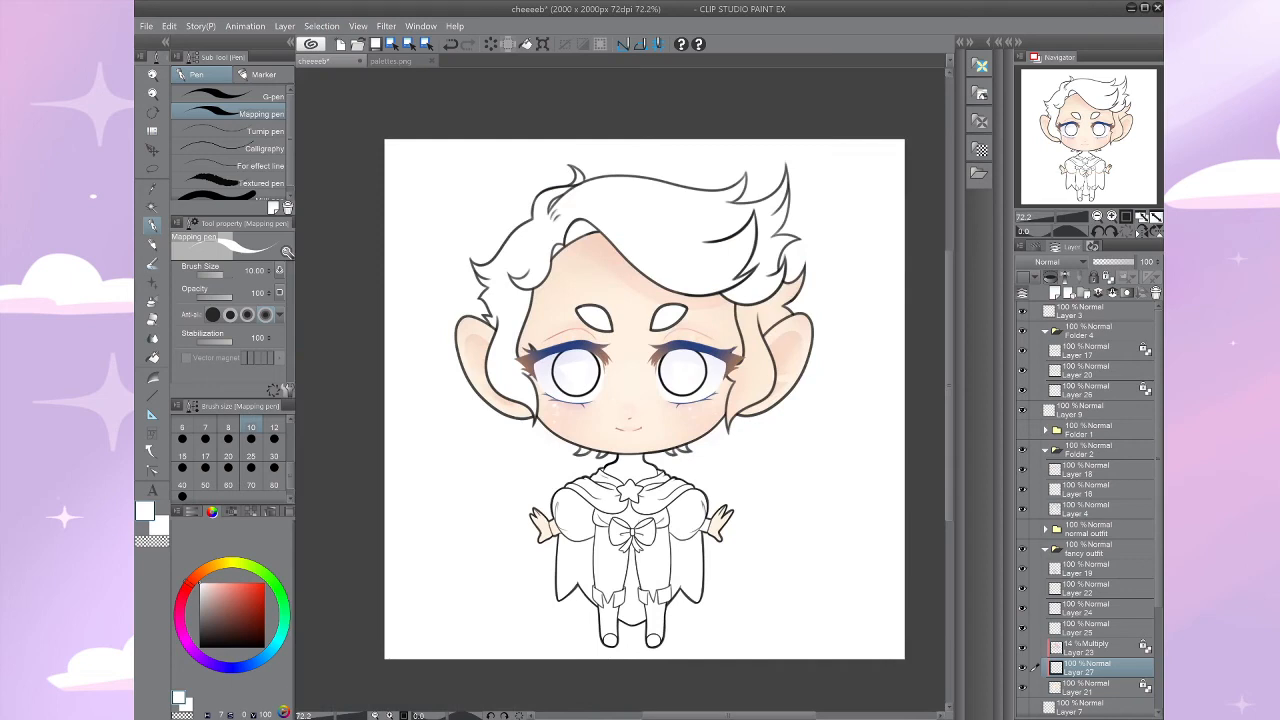
{"action": "left_click_drag", "start_coordinate": [590, 400], "coordinate": [658, 438]}
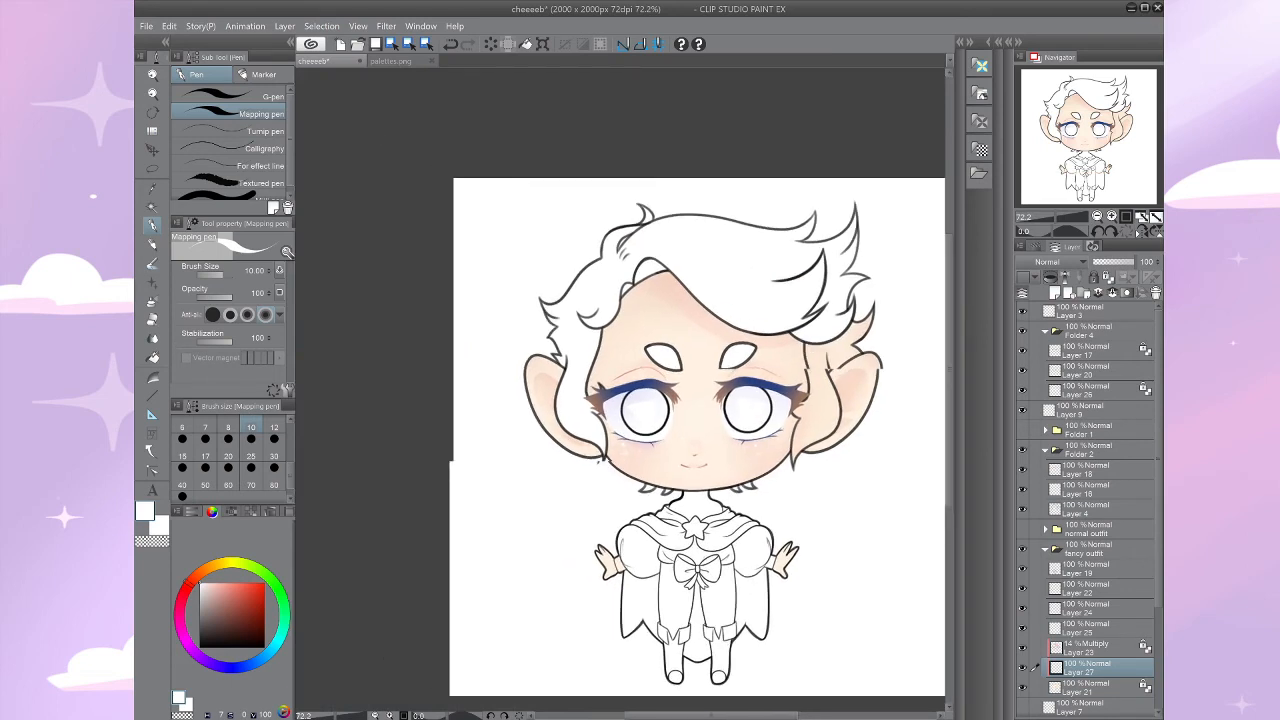
{"action": "key", "text": "ctrl+plus"}
{"action": "key", "text": "ctrl+plus"}
{"action": "left_click_drag", "start_coordinate": [758, 498], "coordinate": [656, 471]}
{"action": "key", "text": "ctrl+minus"}
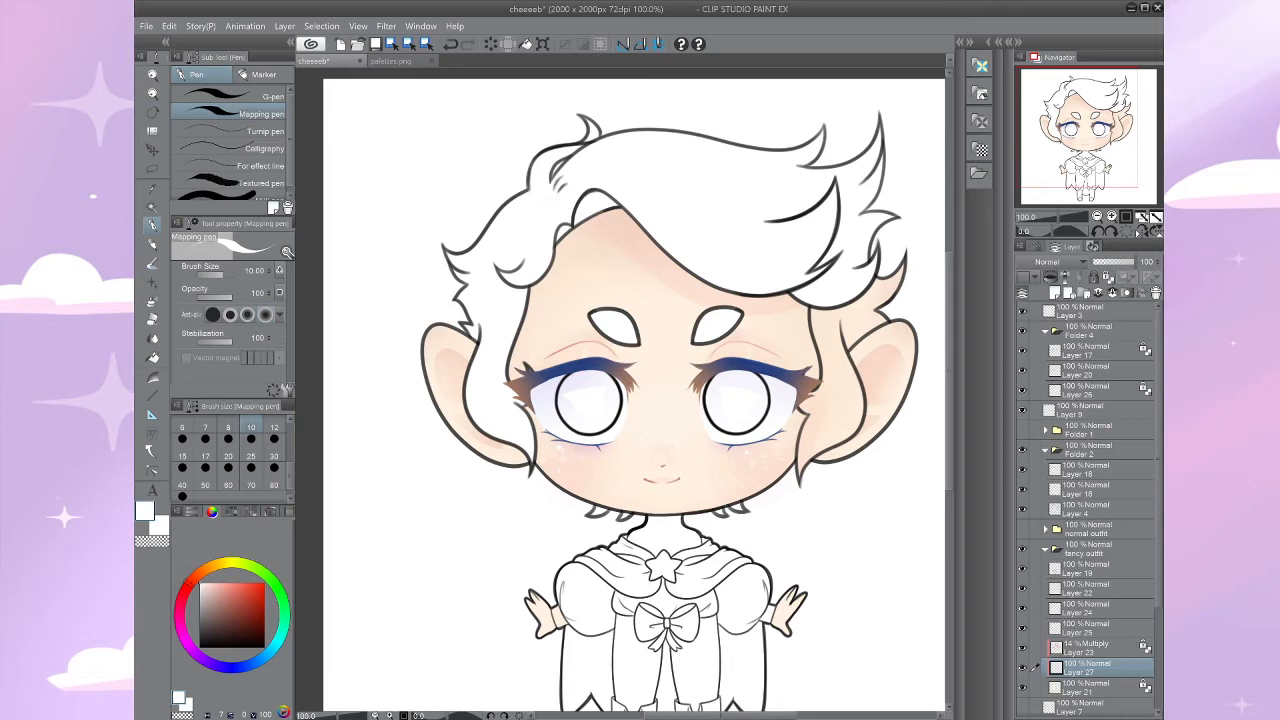
{"action": "left_click_drag", "start_coordinate": [620, 400], "coordinate": [590, 400]}
Step: Make the skin layer active and set the Soft airbrush to size 30 with white
{"action": "key", "text": "b"}
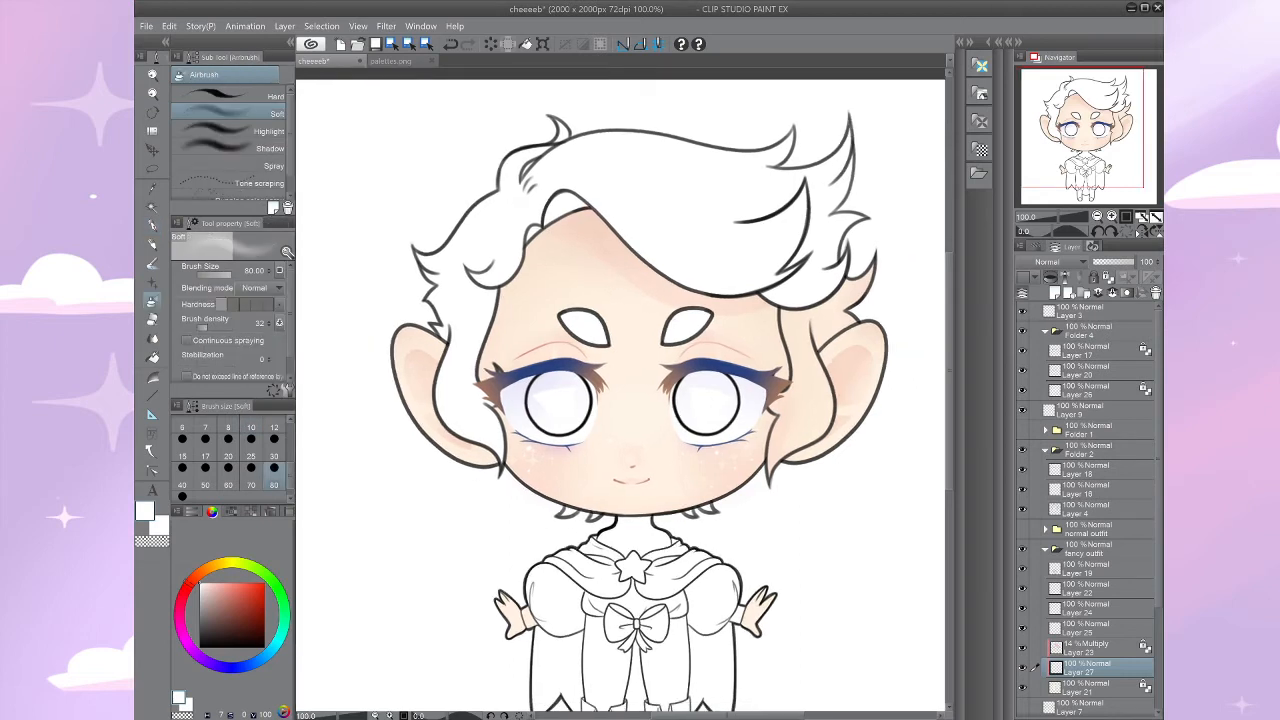
{"action": "left_click", "coordinate": [1090, 687]}
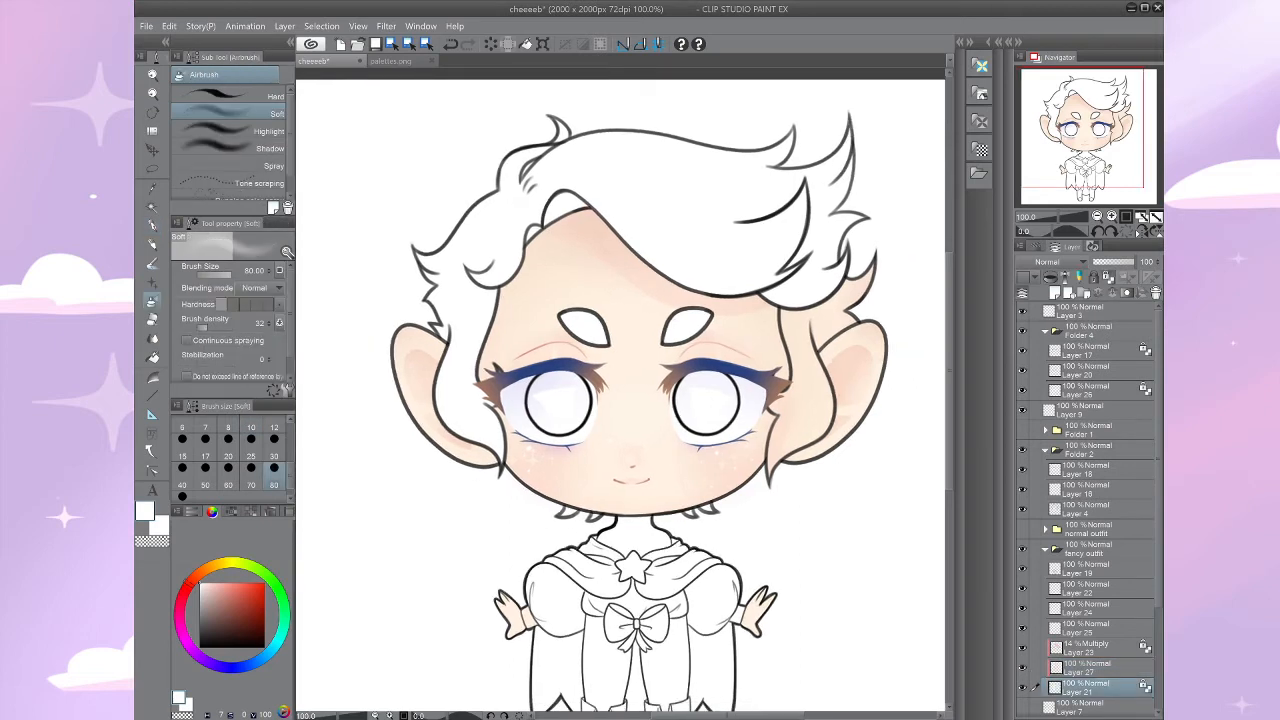
{"action": "left_click", "coordinate": [274, 465]}
{"action": "left_click_drag", "start_coordinate": [686, 419], "coordinate": [649, 349]}
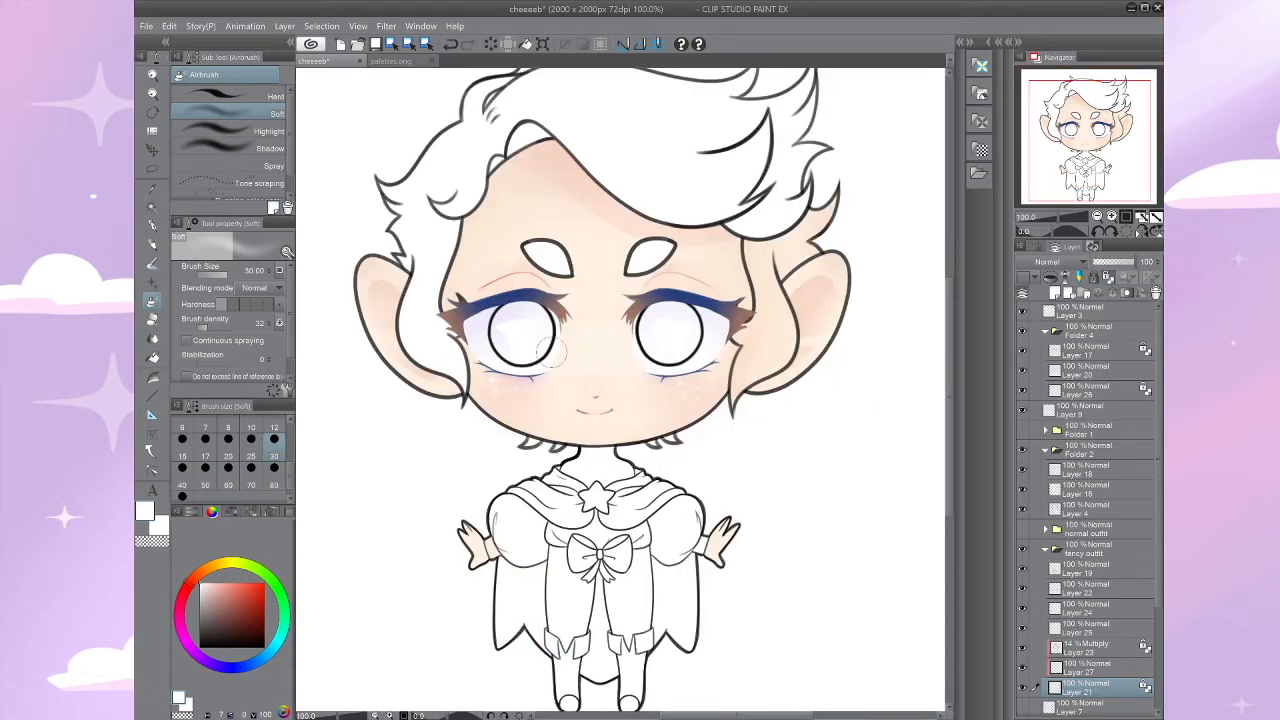
{"action": "left_click_drag", "start_coordinate": [548, 350], "coordinate": [570, 388]}
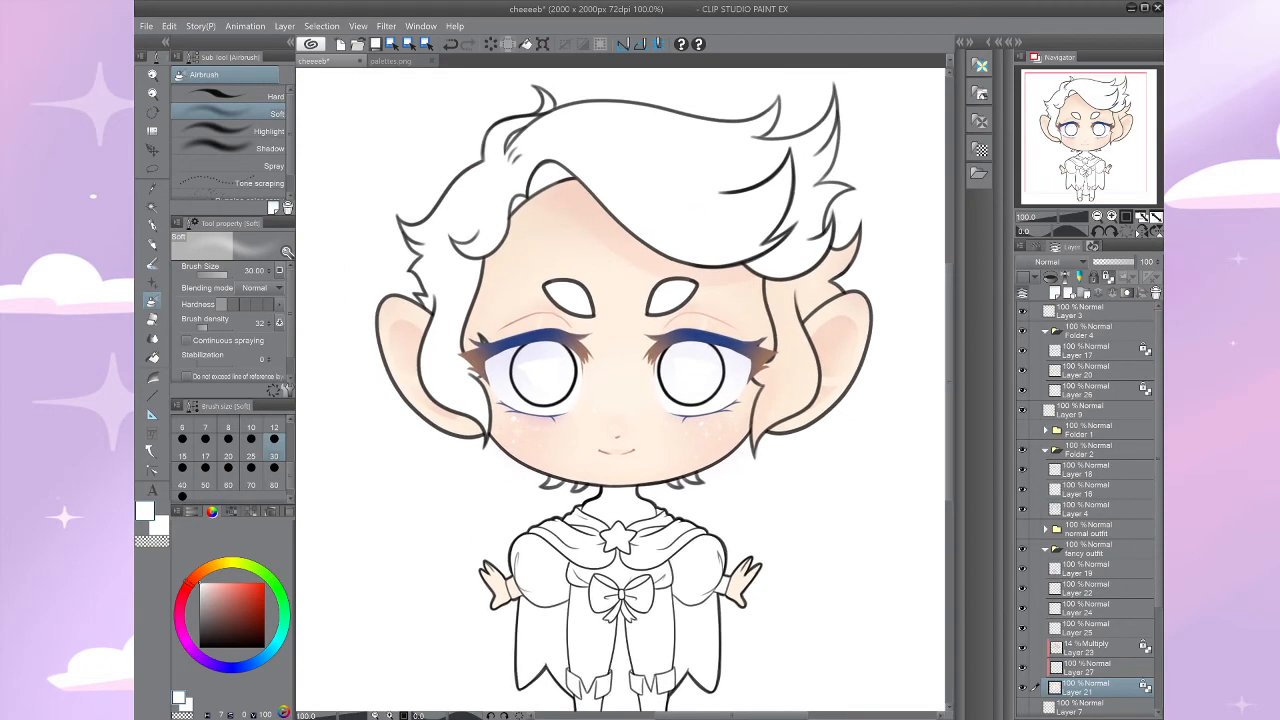
Step: Make the Multiply skin shading layer active and set the Soft eraser to size 12
{"action": "left_click_drag", "start_coordinate": [700, 400], "coordinate": [487, 488]}
{"action": "left_click", "coordinate": [1088, 648]}
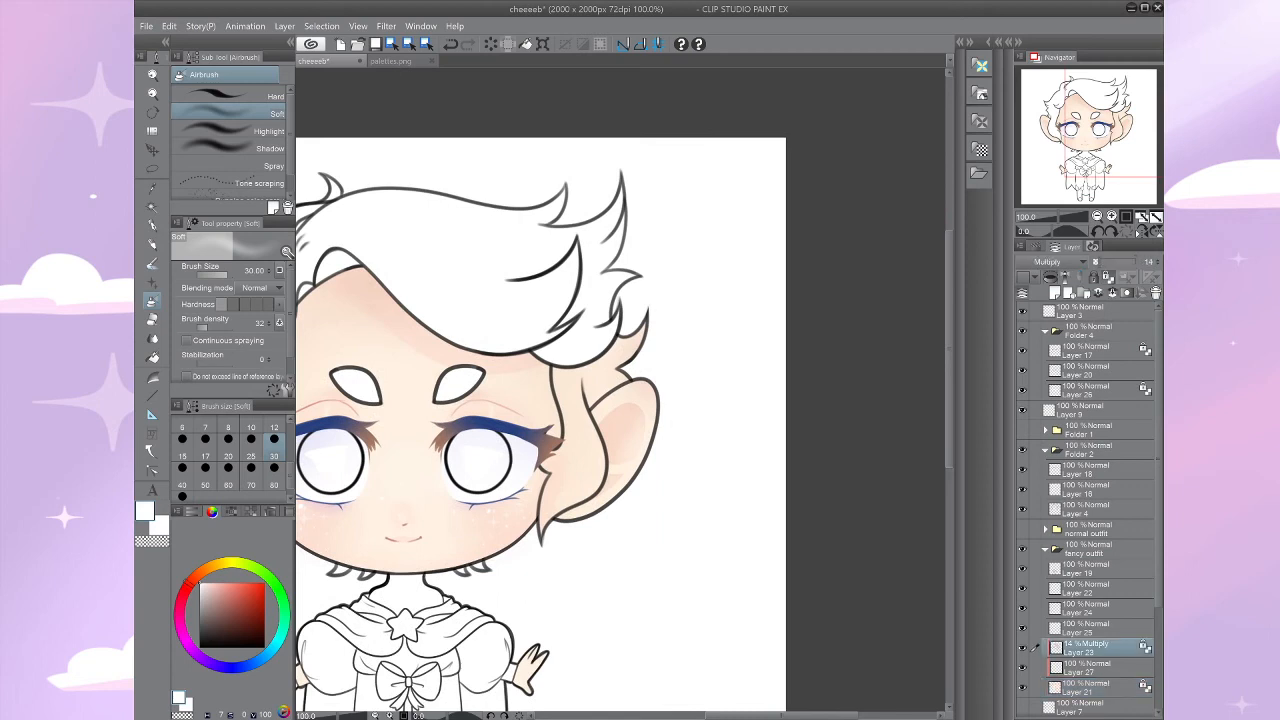
{"action": "key", "text": "e"}
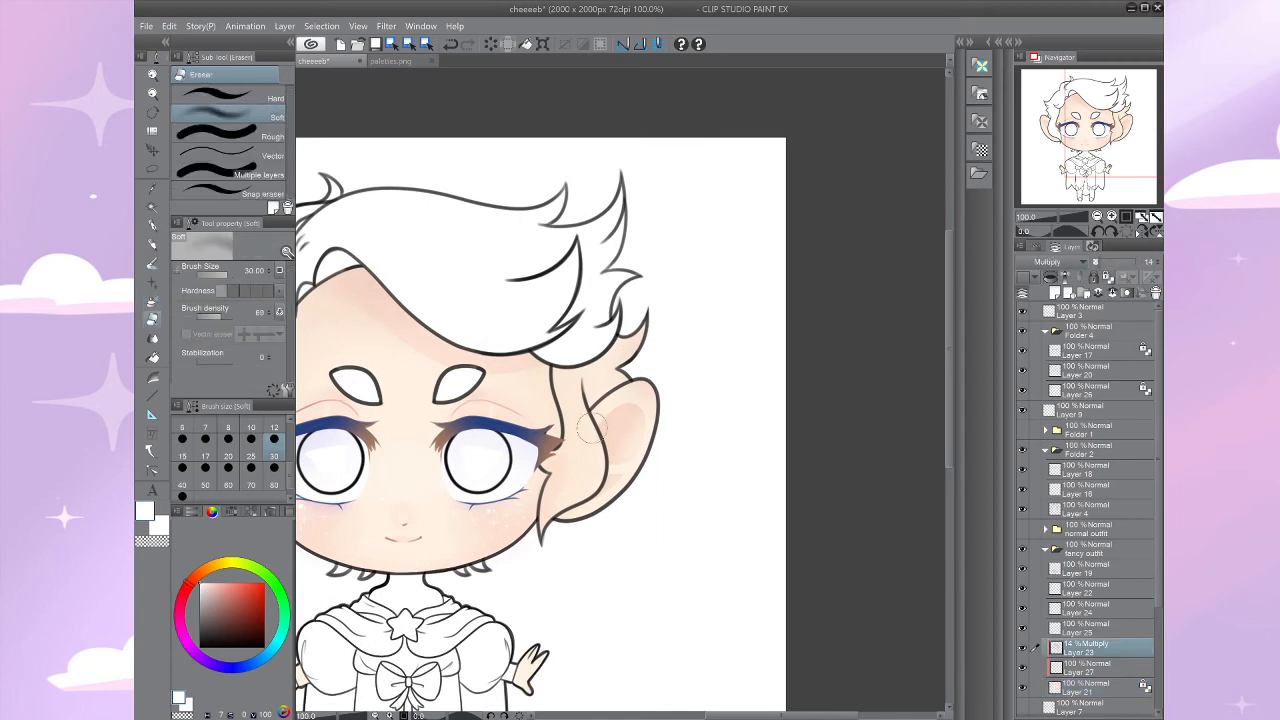
{"action": "key", "text": "bracketleft"}
{"action": "key", "text": "bracketleft"}
{"action": "key", "text": "bracketleft"}
{"action": "key", "text": "bracketleft"}
{"action": "key", "text": "bracketleft"}
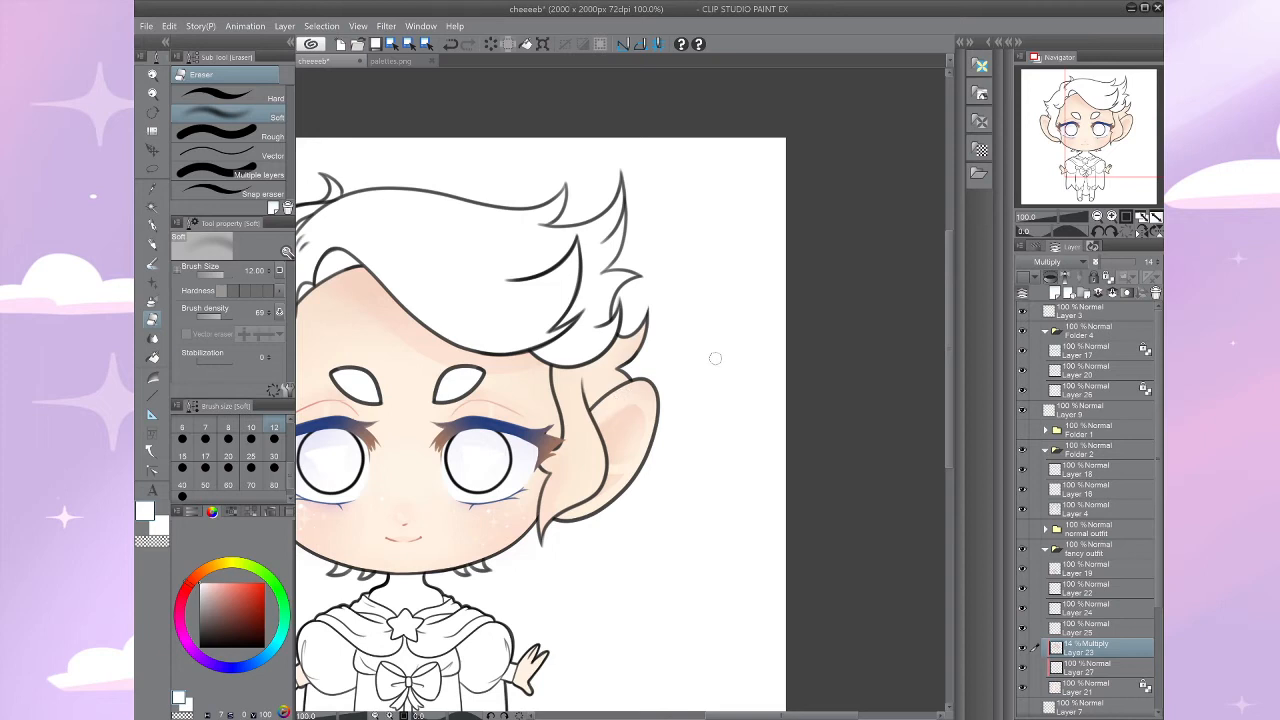
{"action": "left_click_drag", "start_coordinate": [715, 358], "coordinate": [608, 351]}
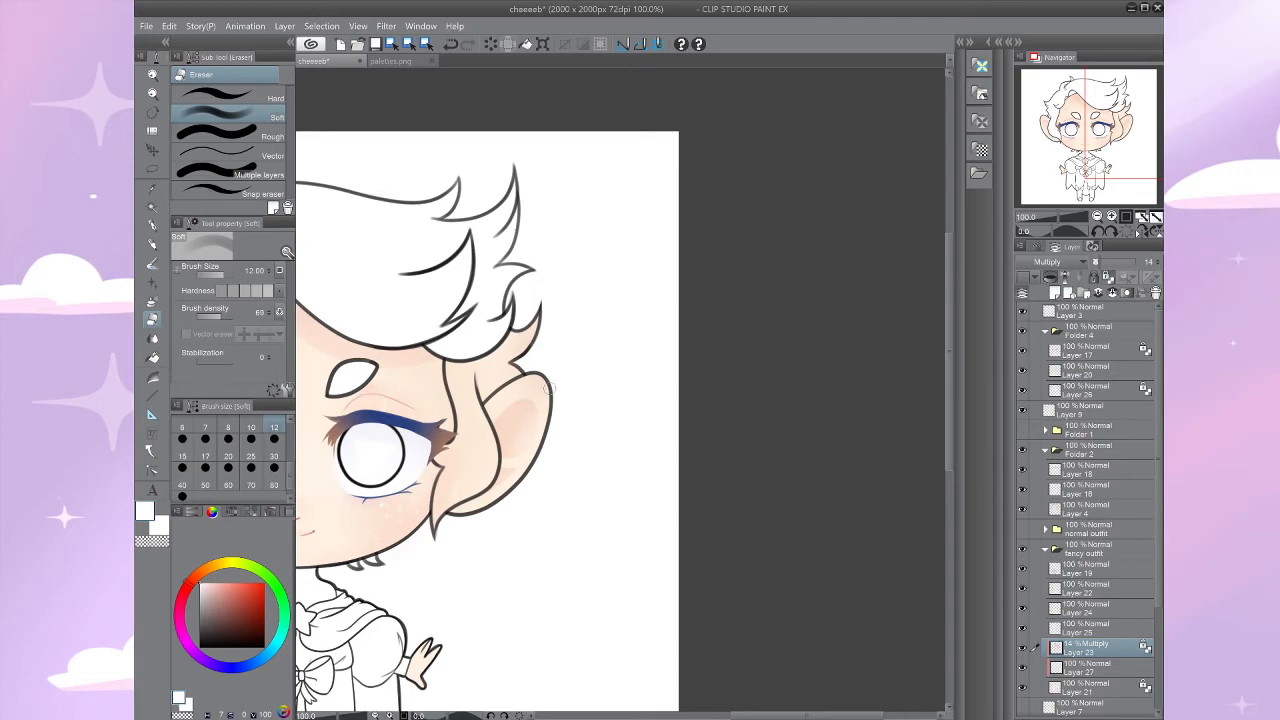
{"action": "left_click_drag", "start_coordinate": [549, 388], "coordinate": [739, 368]}
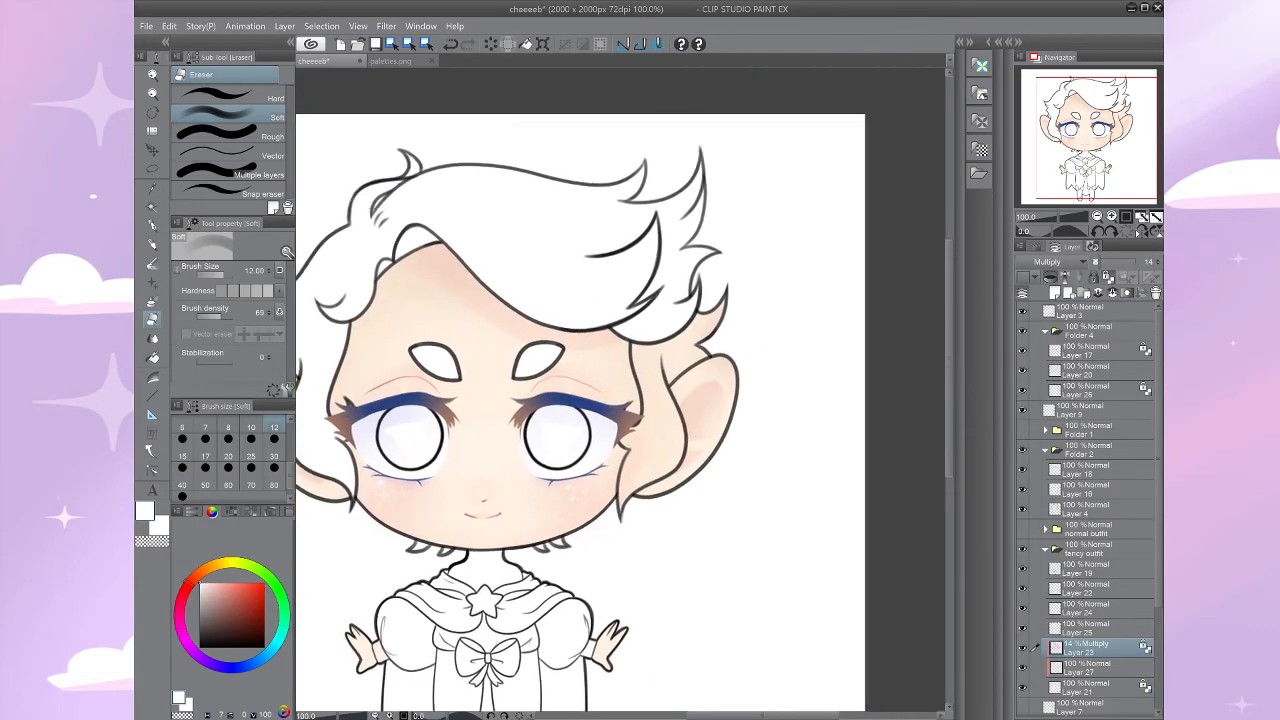
Step: Raise the Multiply shading layer's opacity to 100 and sample the red of the right inner ear's shading
{"action": "scroll", "coordinate": [723, 422], "scroll_direction": "up", "scroll_amount": 6}
{"action": "left_click_drag", "start_coordinate": [620, 400], "coordinate": [640, 380]}
{"action": "key", "text": "i"}
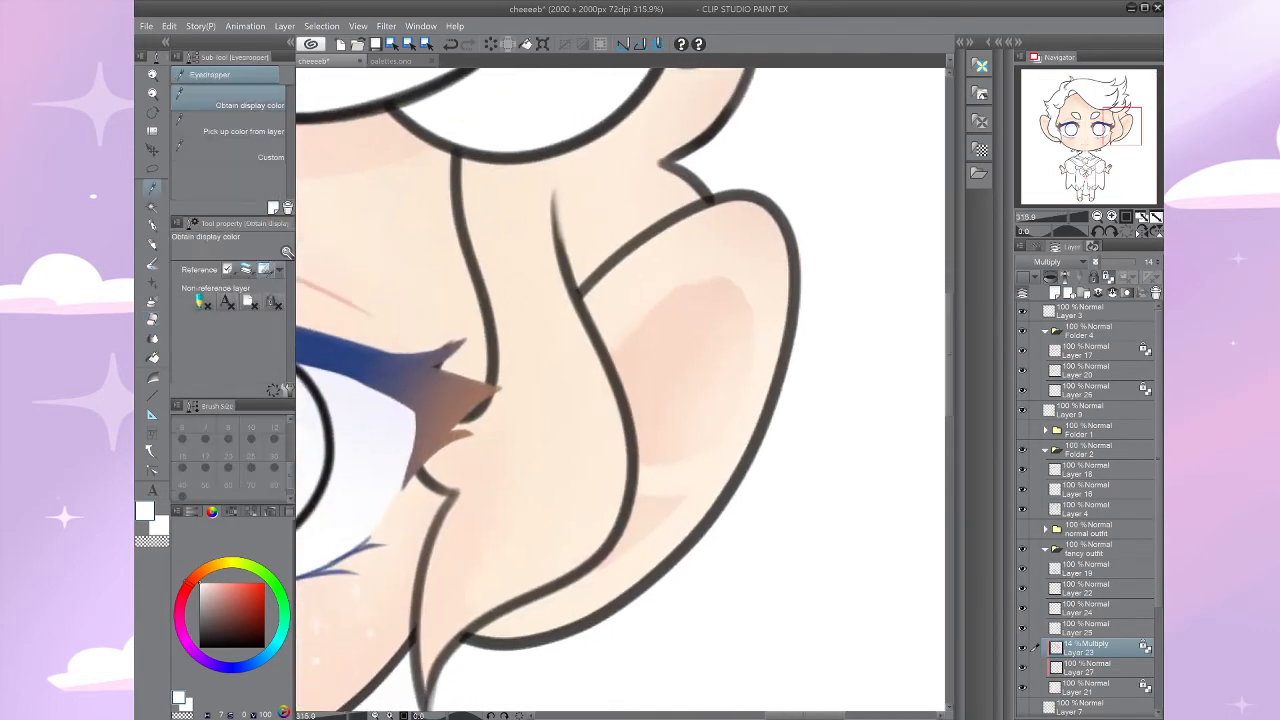
{"action": "left_click", "coordinate": [1134, 262]}
{"action": "left_click", "coordinate": [668, 372]}
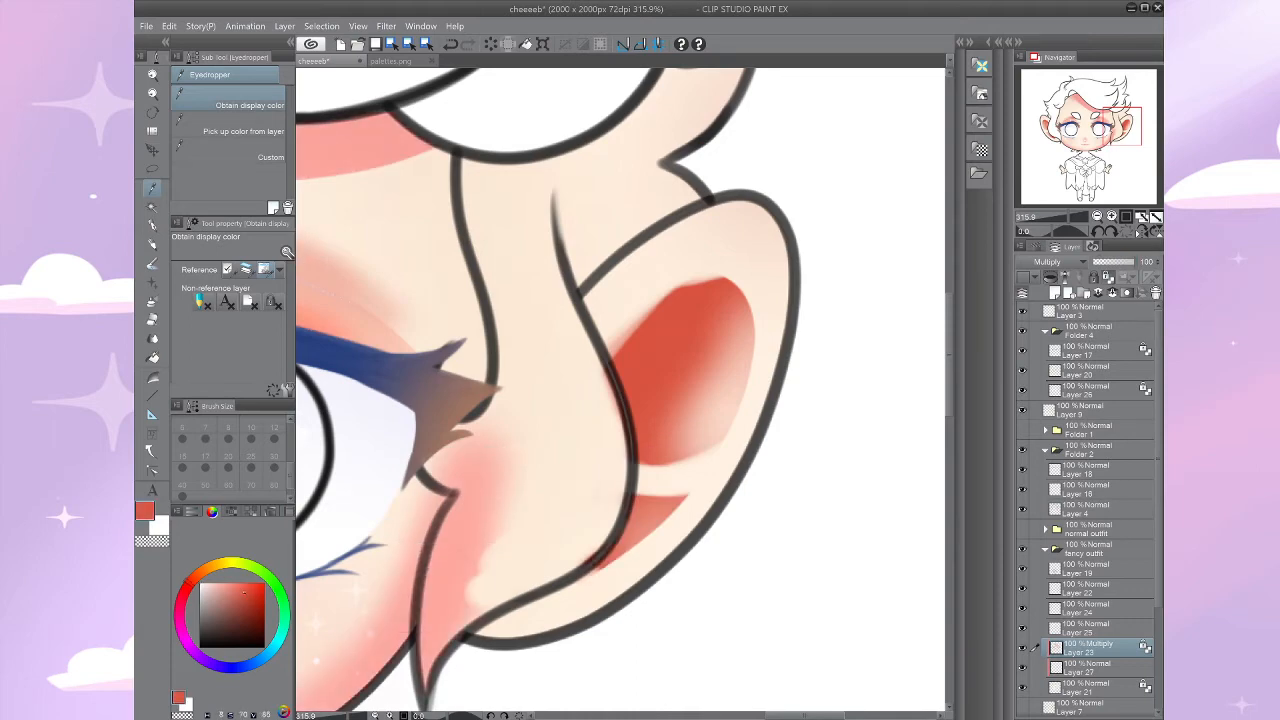
Step: Refine the upper edge of the right inner ear's red shading with the Opaque watercolor brush at size 6 and reduced hardness
{"action": "key", "text": "b"}
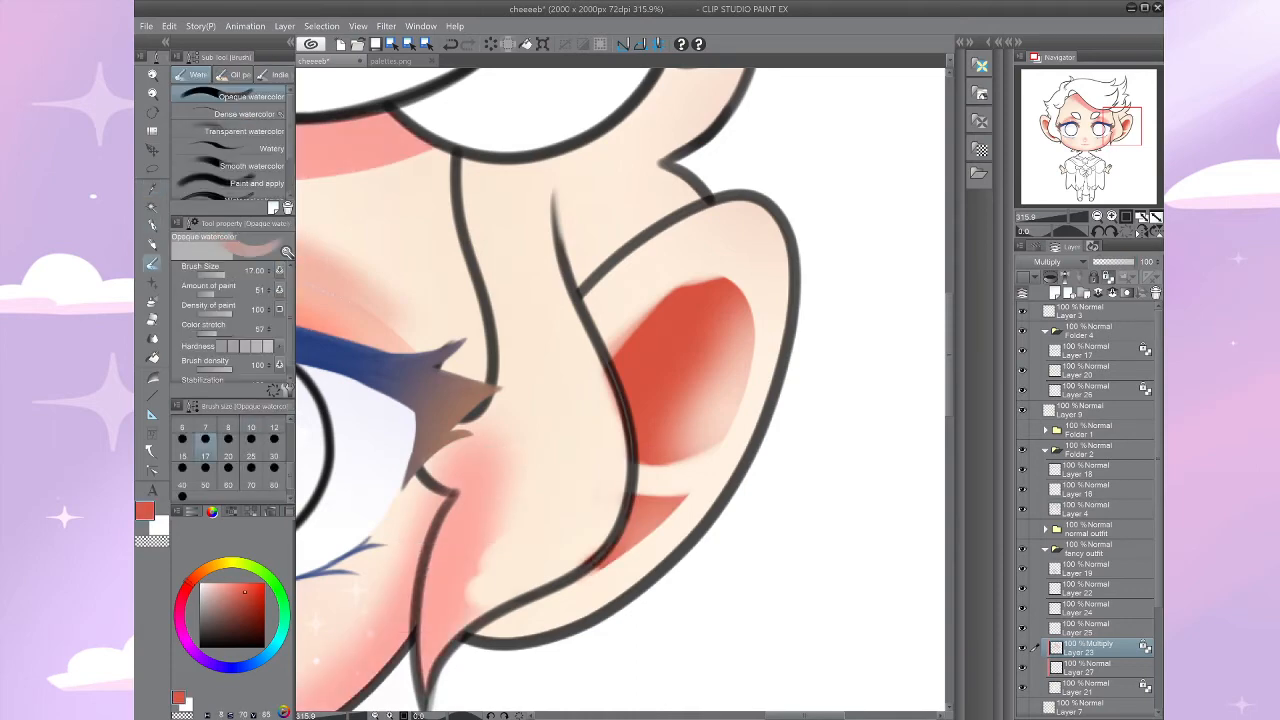
{"action": "left_click", "coordinate": [274, 428]}
{"action": "key", "text": "bracketleft"}
{"action": "key", "text": "bracketleft"}
{"action": "key", "text": "bracketleft"}
{"action": "key", "text": "bracketleft"}
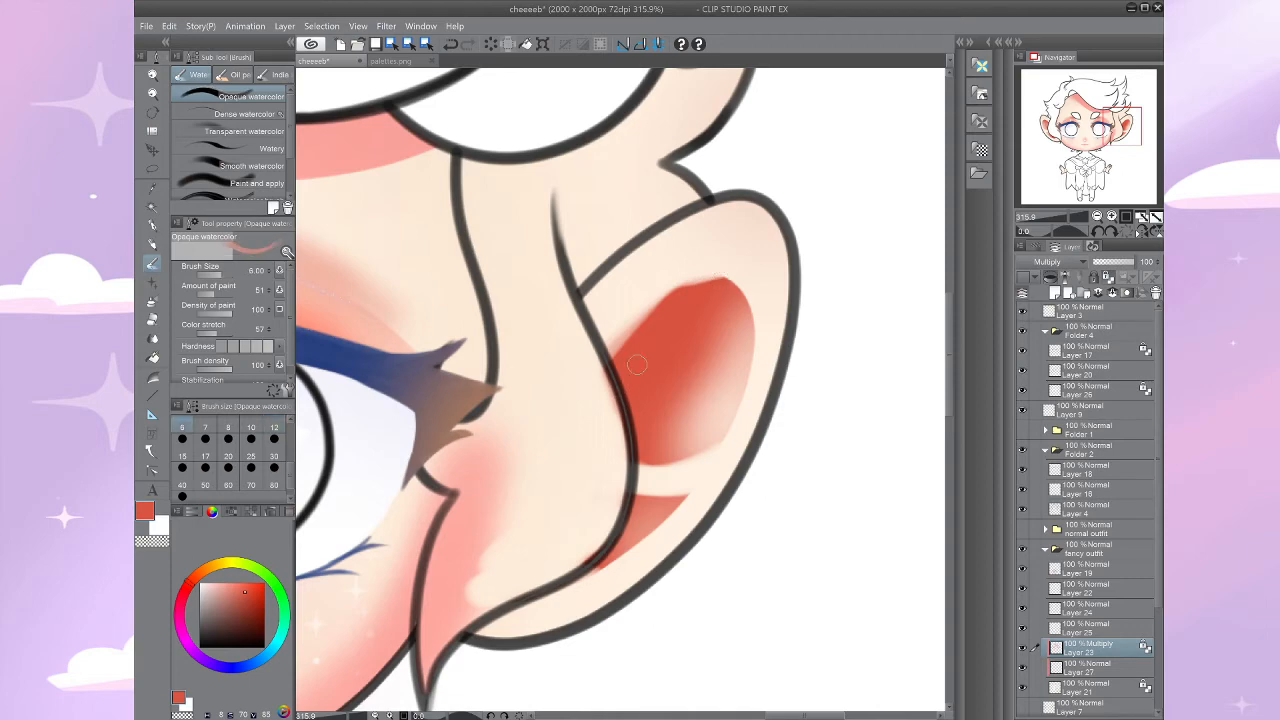
{"action": "left_click_drag", "start_coordinate": [724, 282], "coordinate": [680, 297]}
{"action": "key", "text": "ctrl+z"}
{"action": "key", "text": "ctrl+z"}
{"action": "left_click", "coordinate": [245, 346]}
{"action": "left_click_drag", "start_coordinate": [726, 280], "coordinate": [682, 285]}
{"action": "left_click_drag", "start_coordinate": [732, 497], "coordinate": [820, 443]}
{"action": "scroll", "coordinate": [820, 443], "scroll_direction": "down", "scroll_amount": 4}
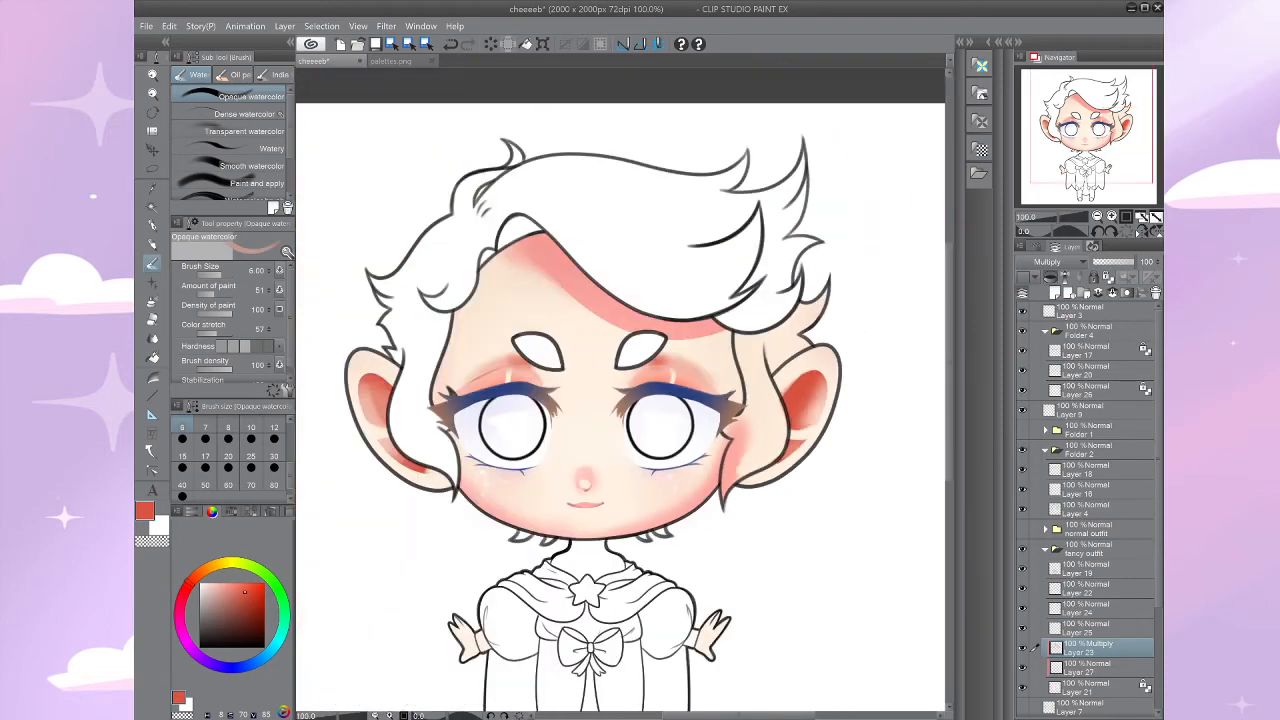
{"action": "scroll", "coordinate": [887, 390], "scroll_direction": "up", "scroll_amount": 4}
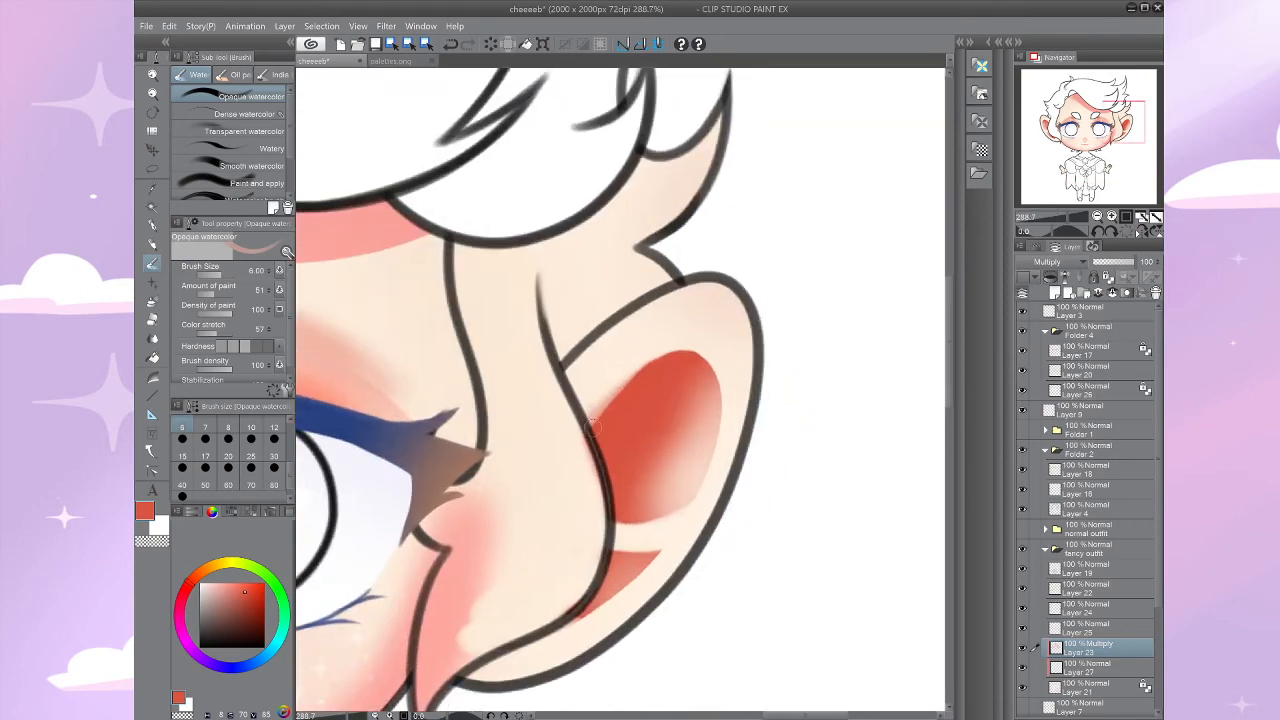
Step: Lower the Multiply shading layer's opacity to 18
{"action": "left_click_drag", "start_coordinate": [1132, 262], "coordinate": [1101, 262]}
{"action": "mouse_move", "coordinate": [668, 509]}
{"action": "left_mouse_down"}
{"action": "mouse_move", "coordinate": [691, 460]}
{"action": "mouse_move", "coordinate": [685, 476]}
{"action": "left_mouse_up"}
{"action": "scroll", "coordinate": [685, 476], "scroll_direction": "down", "scroll_amount": 3}
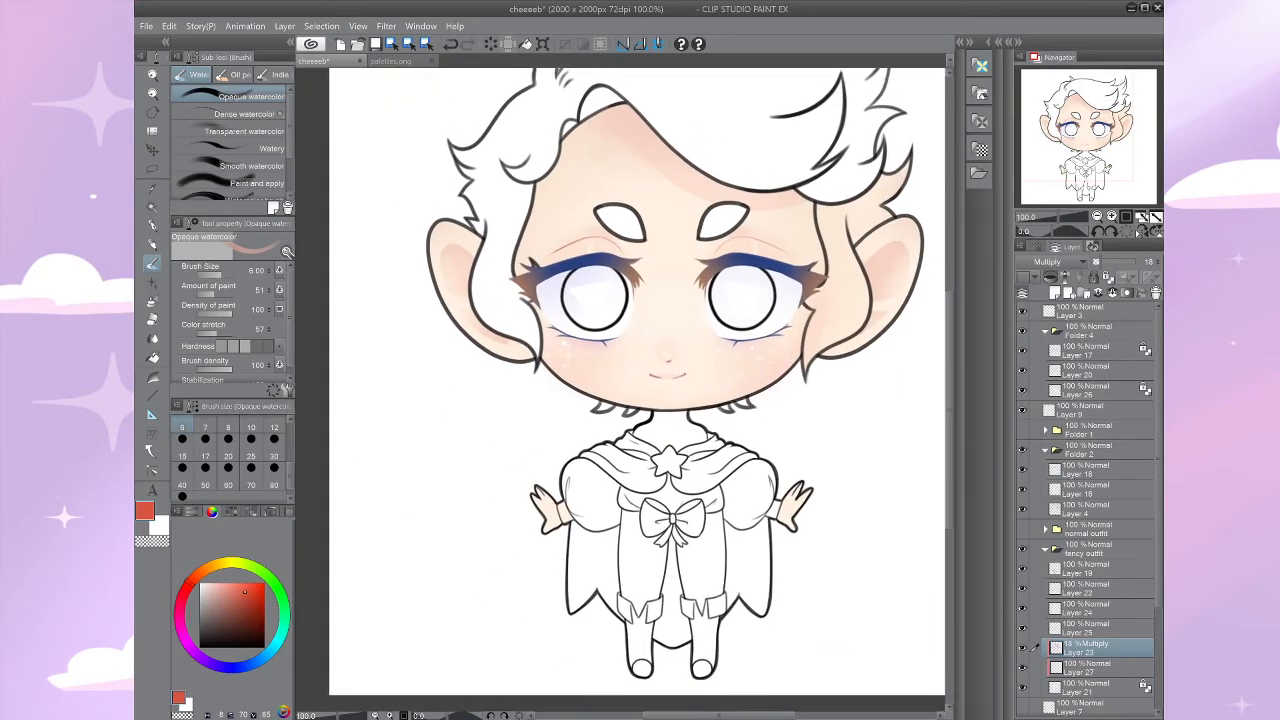
Step: Shade the thumbs and fingertips of both hands in the sampled red with the Soft airbrush at size 30
{"action": "mouse_move", "coordinate": [598, 658]}
{"action": "left_mouse_down"}
{"action": "mouse_move", "coordinate": [652, 517]}
{"action": "mouse_move", "coordinate": [623, 508]}
{"action": "left_mouse_up"}
{"action": "scroll", "coordinate": [645, 508], "scroll_direction": "up", "scroll_amount": 2}
{"action": "key", "text": "b"}
{"action": "scroll", "coordinate": [717, 555], "scroll_direction": "up", "scroll_amount": 2}
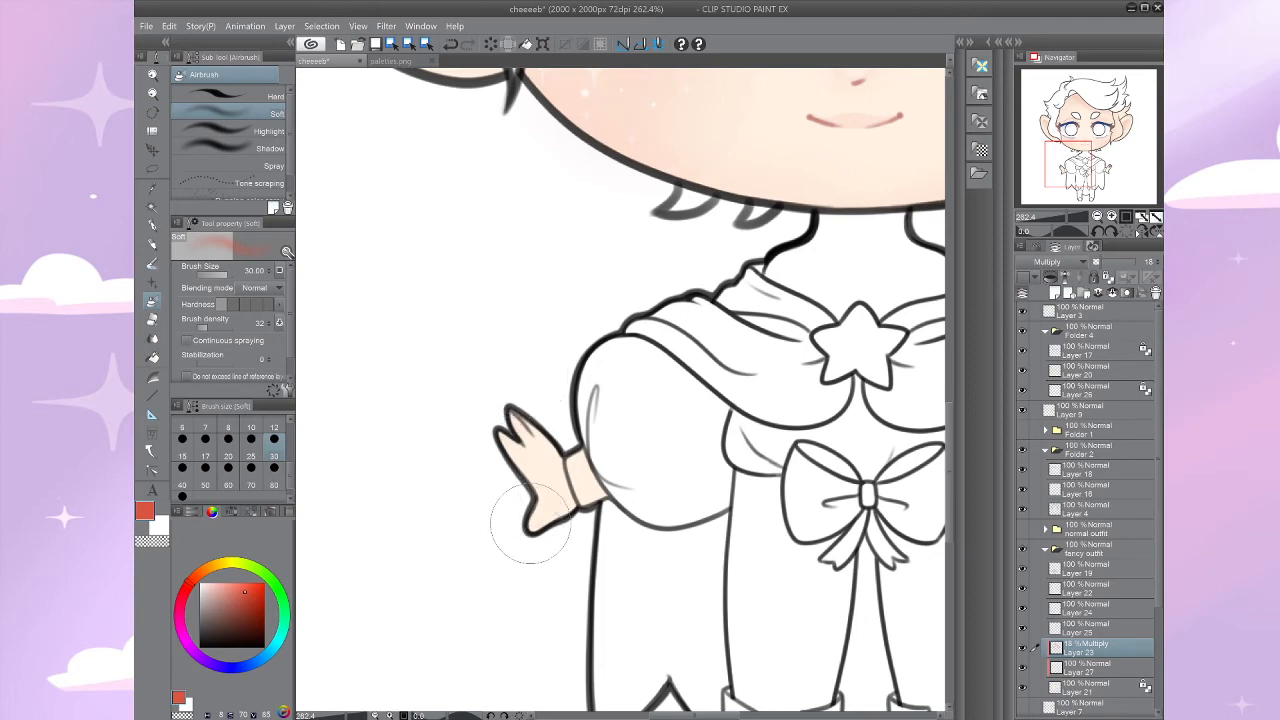
{"action": "left_click_drag", "start_coordinate": [514, 514], "coordinate": [59, 599]}
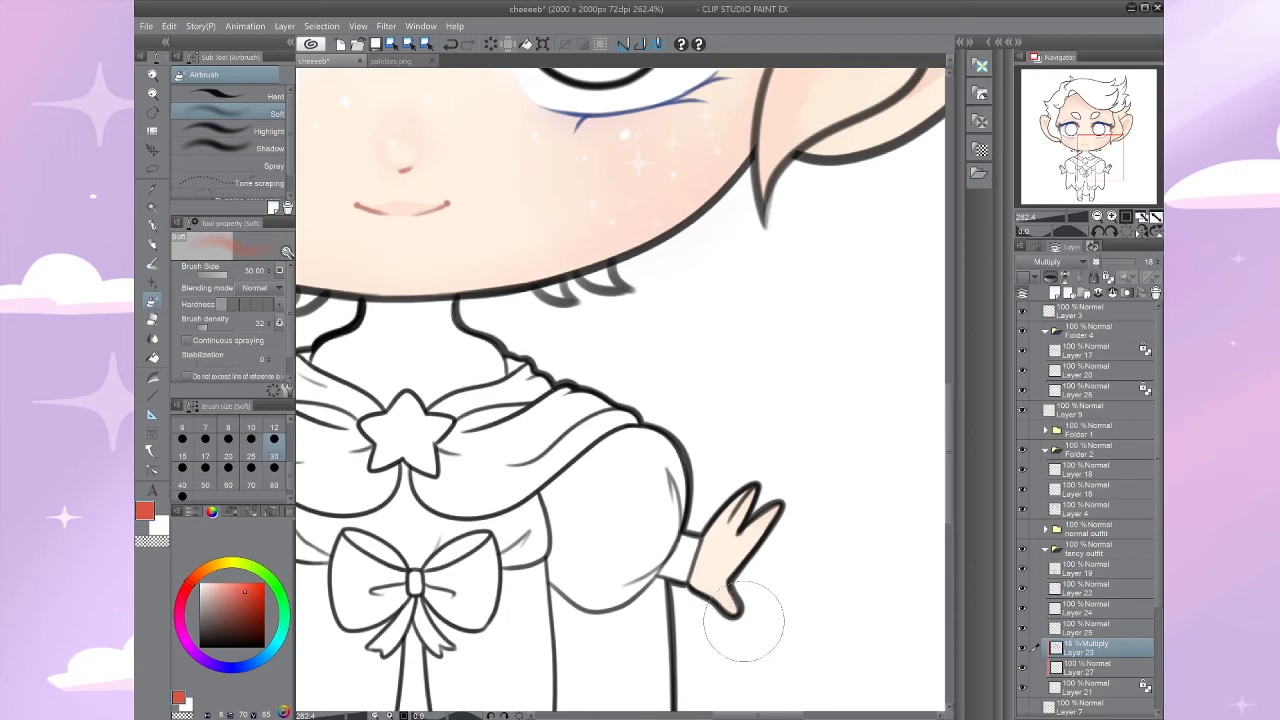
{"action": "left_click_drag", "start_coordinate": [865, 572], "coordinate": [1245, 487]}
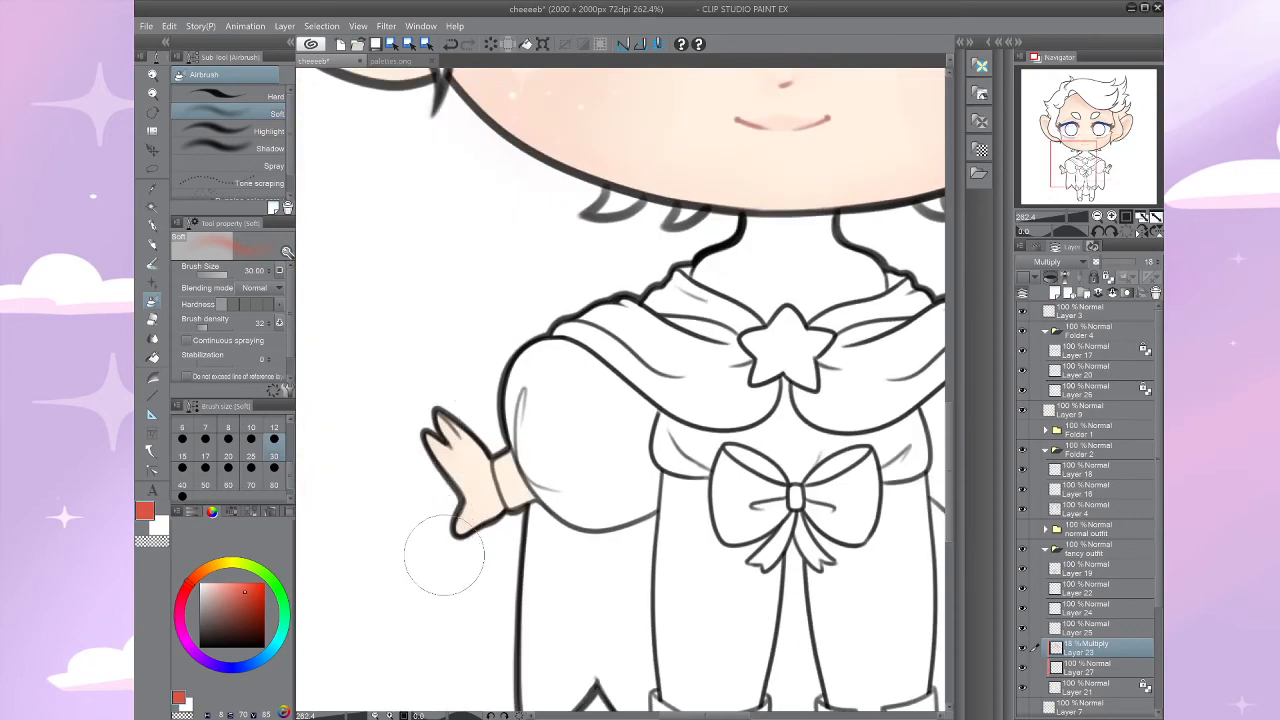
{"action": "left_click_drag", "start_coordinate": [650, 400], "coordinate": [360, 663]}
{"action": "left_click_drag", "start_coordinate": [700, 480], "coordinate": [460, 402]}
{"action": "left_click_drag", "start_coordinate": [560, 560], "coordinate": [631, 411]}
Step: Dab two round red spots on the right hand's palm with the Opaque watercolor brush at size 6, redoing the second one
{"action": "scroll", "coordinate": [671, 471], "scroll_direction": "up", "scroll_amount": 5}
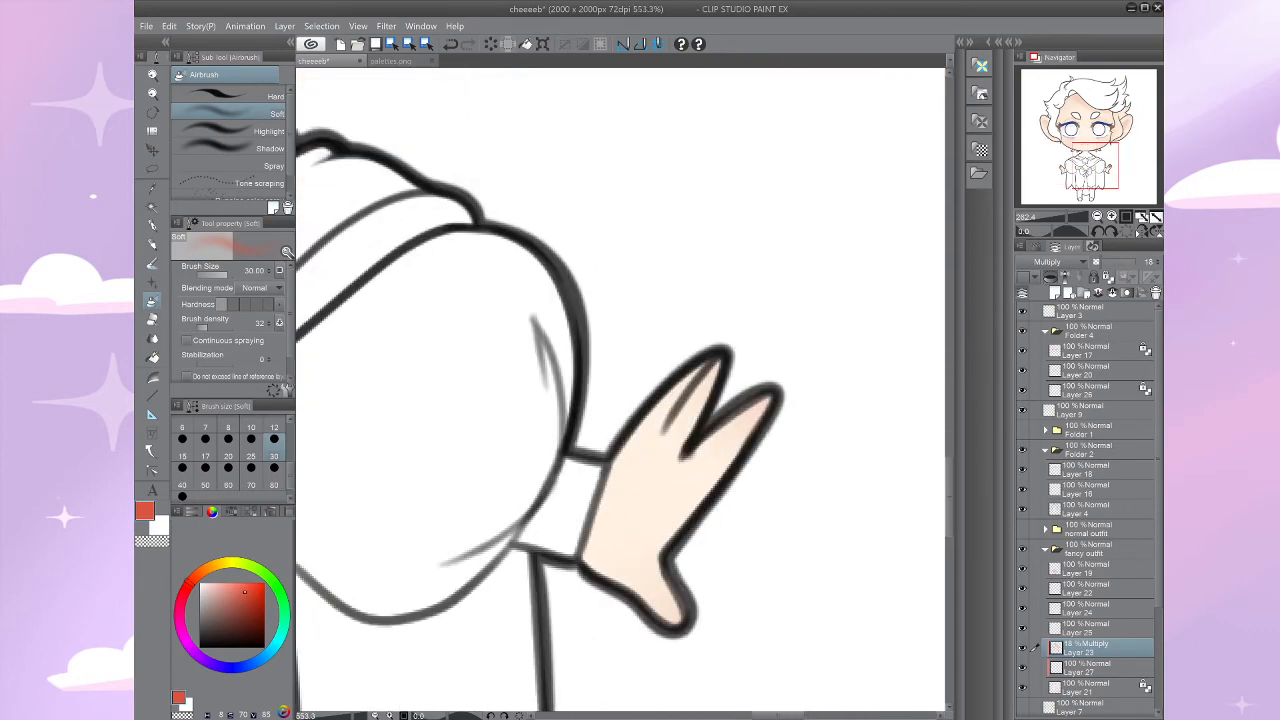
{"action": "key", "text": "b"}
{"action": "left_click", "coordinate": [638, 490]}
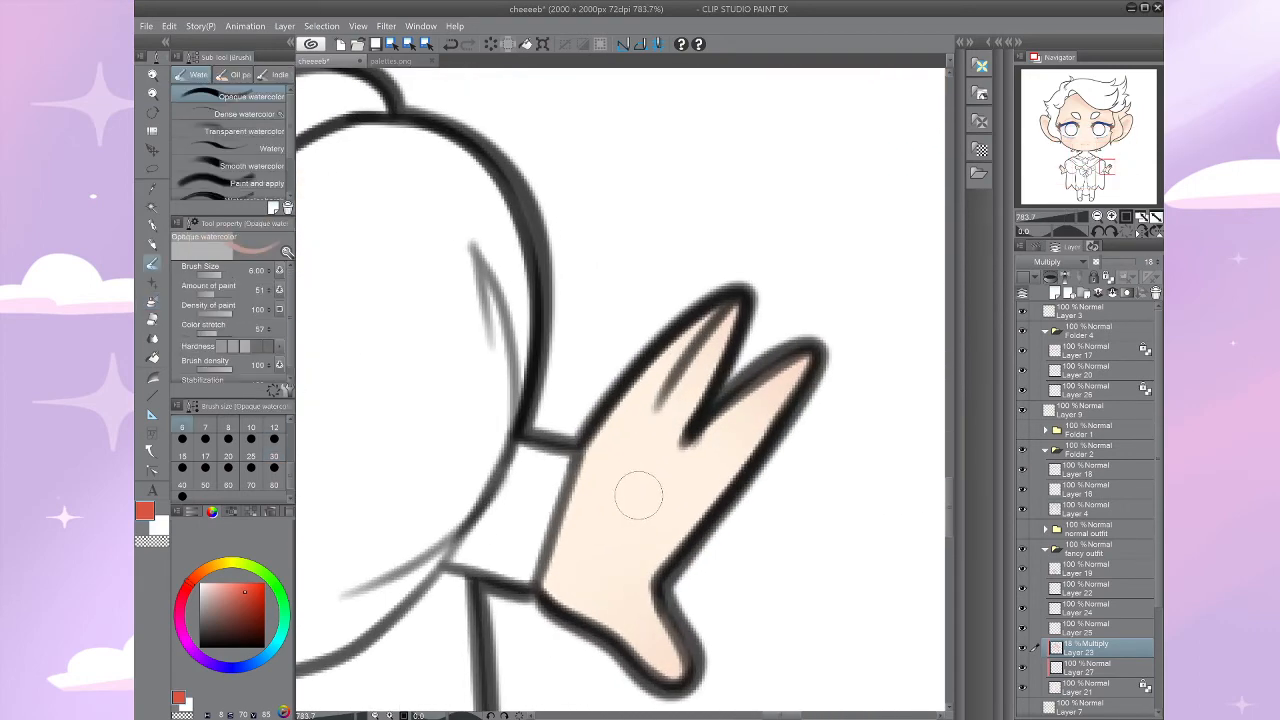
{"action": "left_click", "coordinate": [608, 449]}
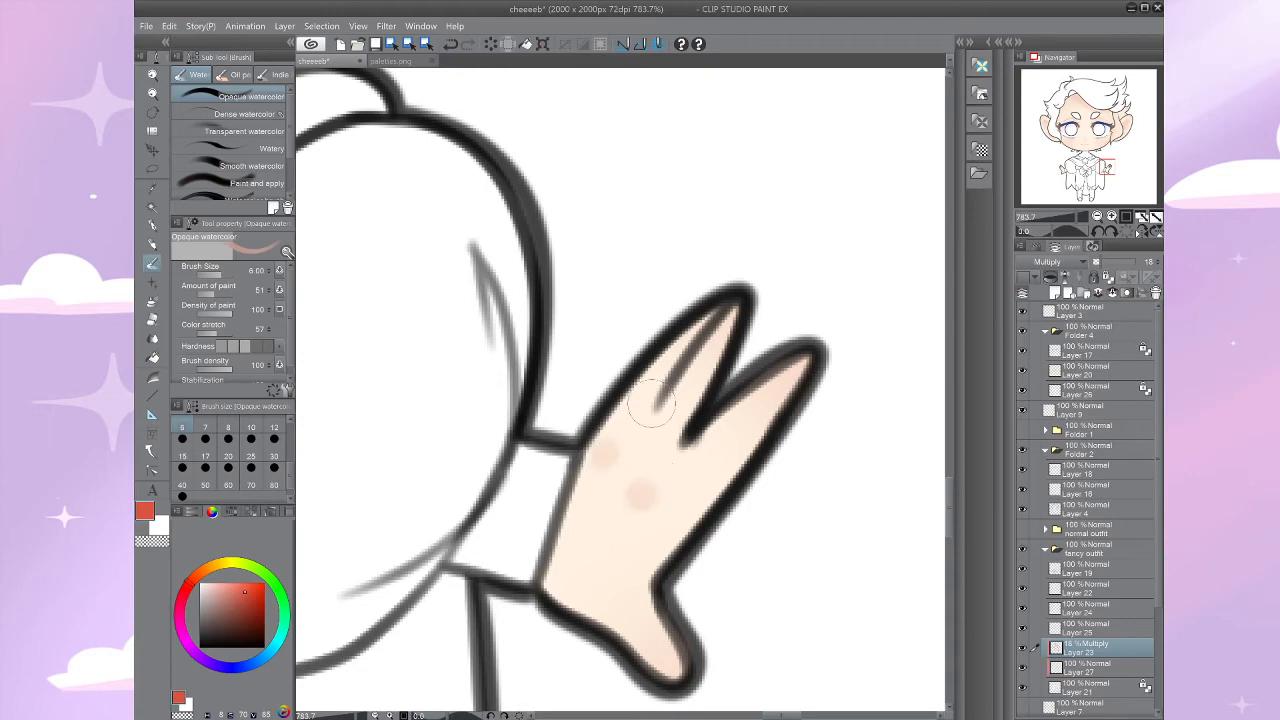
{"action": "left_click_drag", "start_coordinate": [608, 449], "coordinate": [489, 431]}
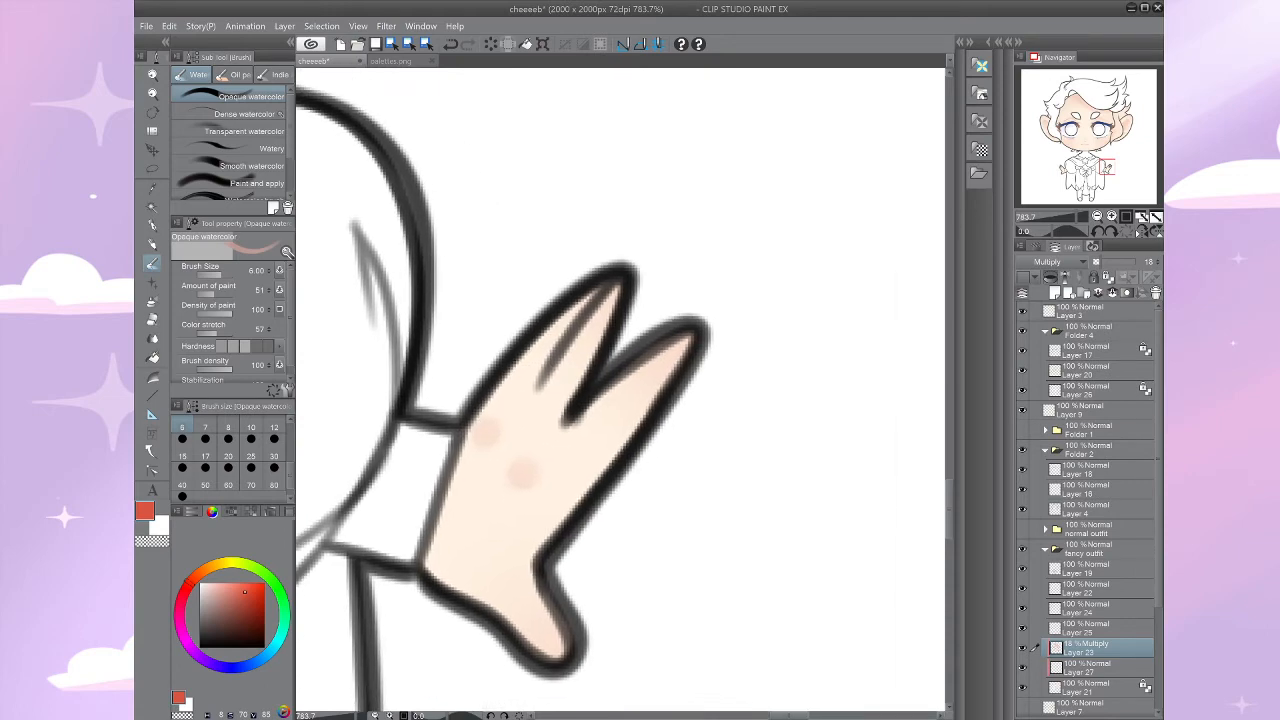
{"action": "key", "text": "ctrl+z"}
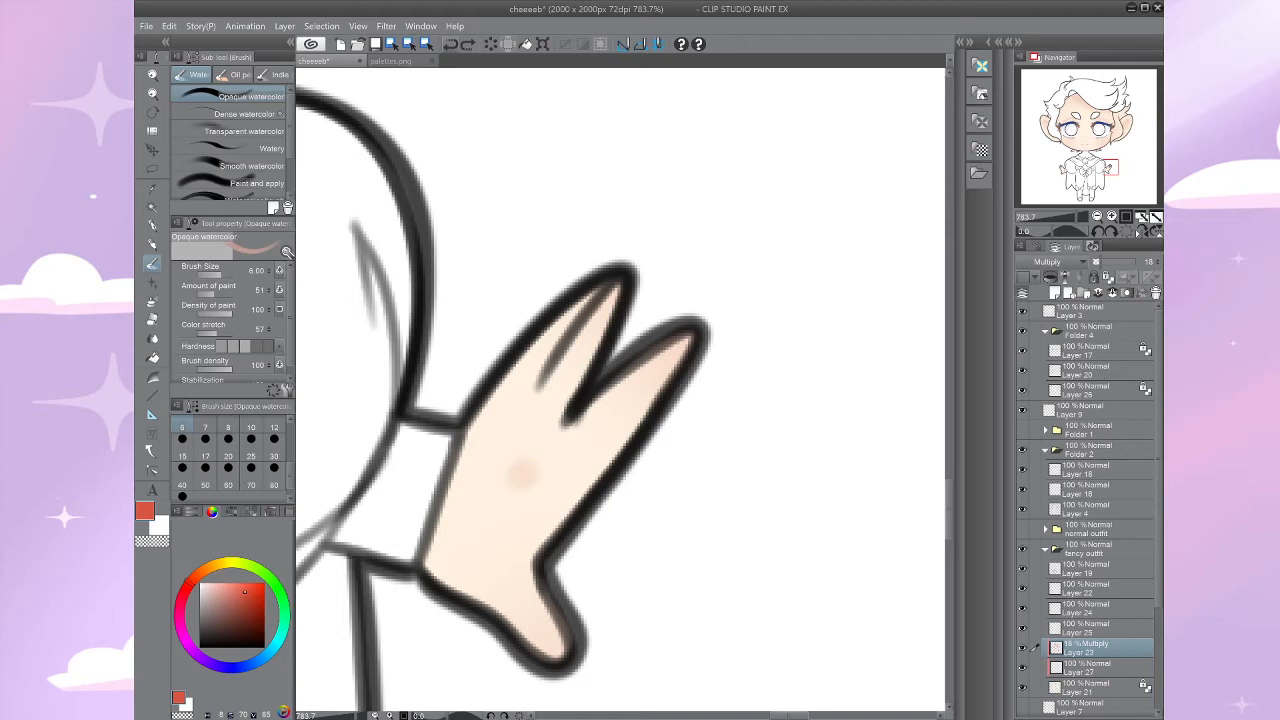
{"action": "left_click", "coordinate": [497, 446]}
Step: Soften the palm spots with the sampled skin tone, using the Soft airbrush at size 5
{"action": "key", "text": "b"}
{"action": "left_click", "coordinate": [532, 430], "text": "alt"}
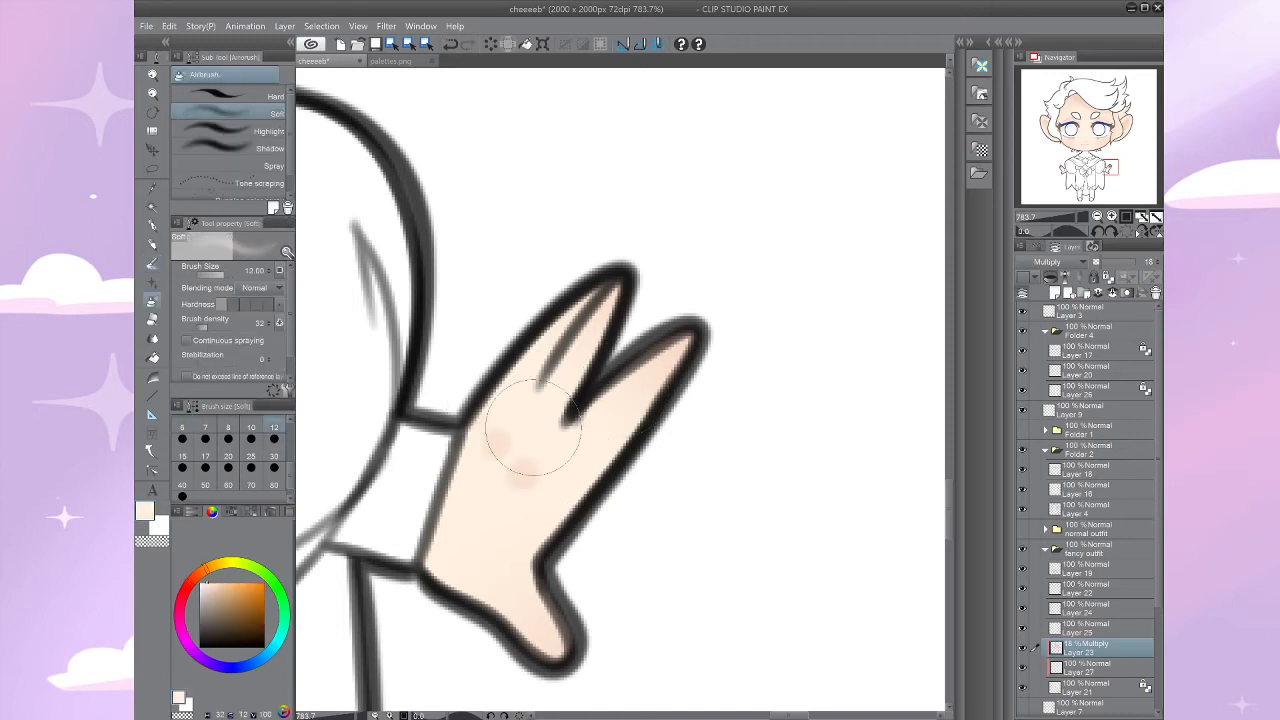
{"action": "key", "text": "bracketleft"}
{"action": "key", "text": "bracketleft"}
{"action": "key", "text": "bracketleft"}
{"action": "key", "text": "bracketleft"}
{"action": "key", "text": "bracketleft"}
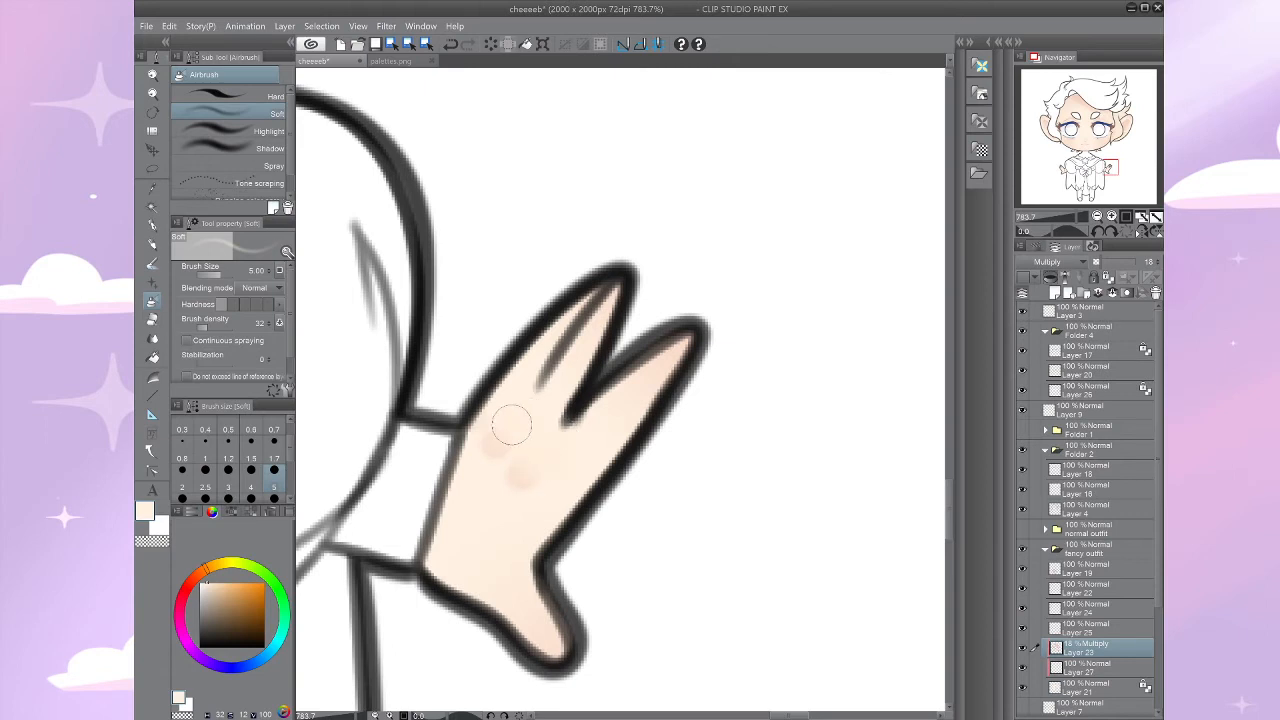
{"action": "scroll", "coordinate": [511, 427], "scroll_direction": "down", "scroll_amount": 5}
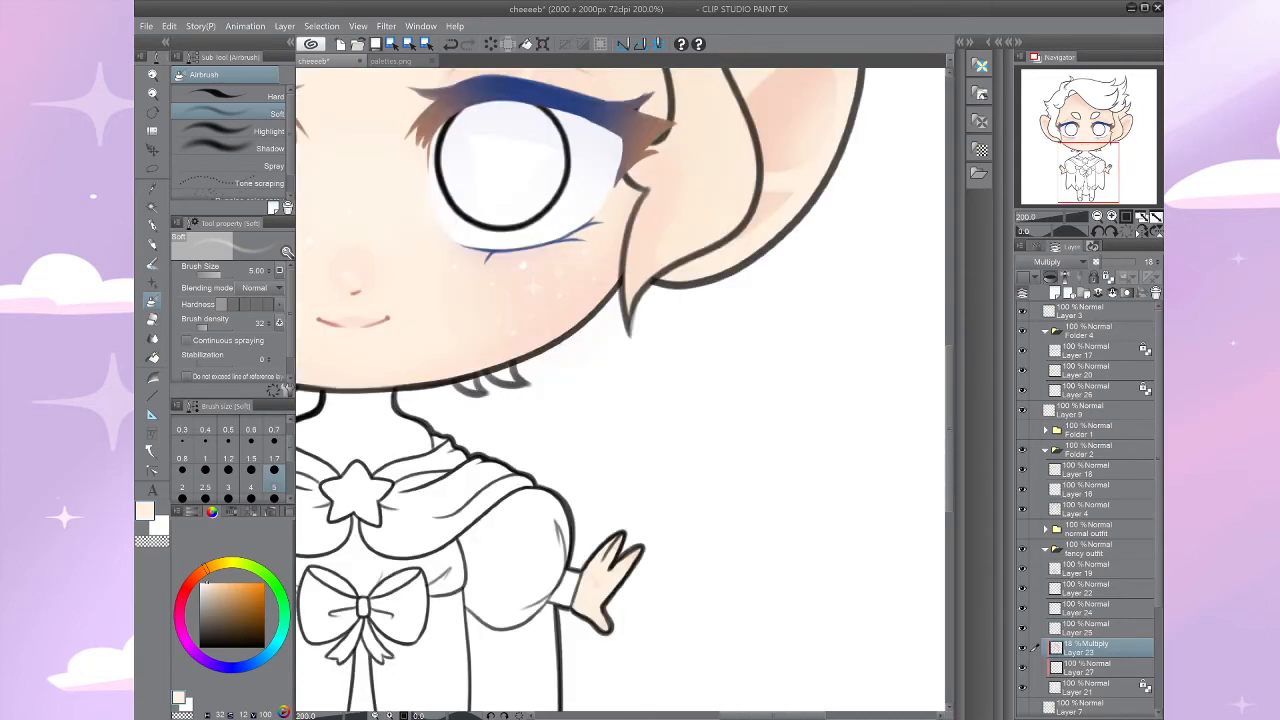
Step: Smooth the palm spots into the surrounding skin with the Blend tool at size 7
{"action": "scroll", "coordinate": [596, 622], "scroll_direction": "up", "scroll_amount": 5}
{"action": "key", "text": "j"}
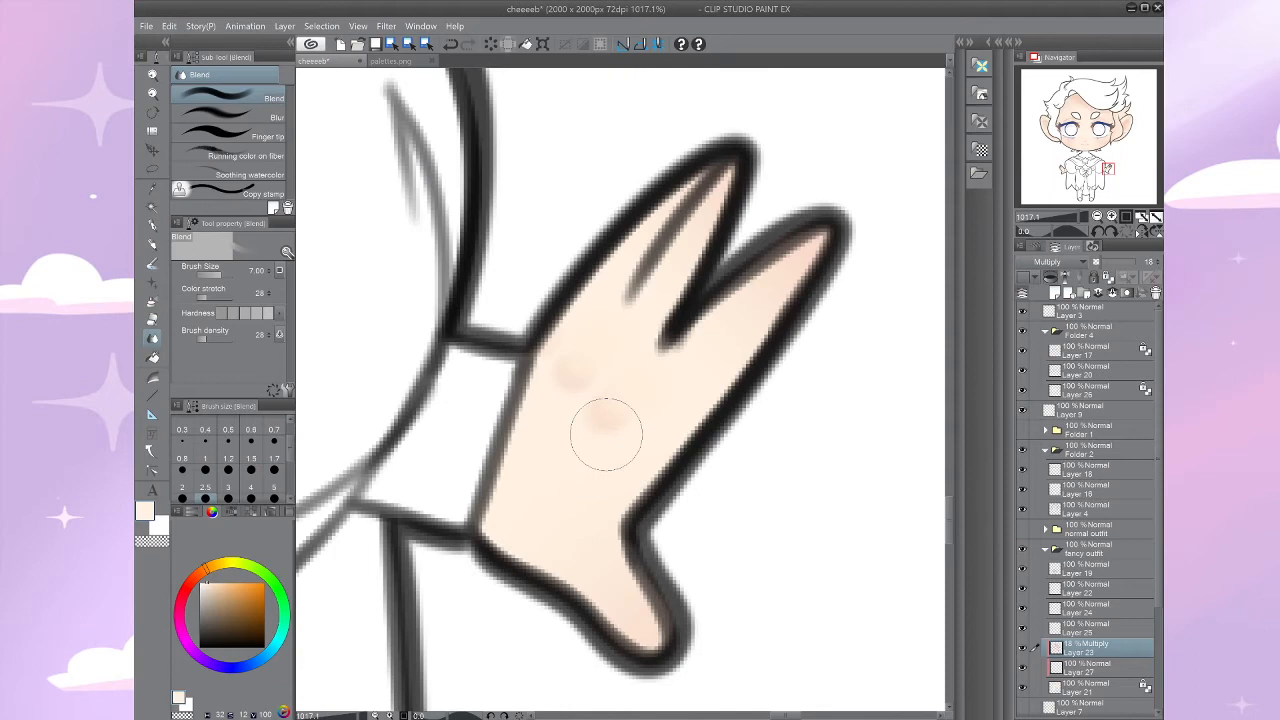
{"action": "left_click_drag", "start_coordinate": [606, 434], "coordinate": [542, 412]}
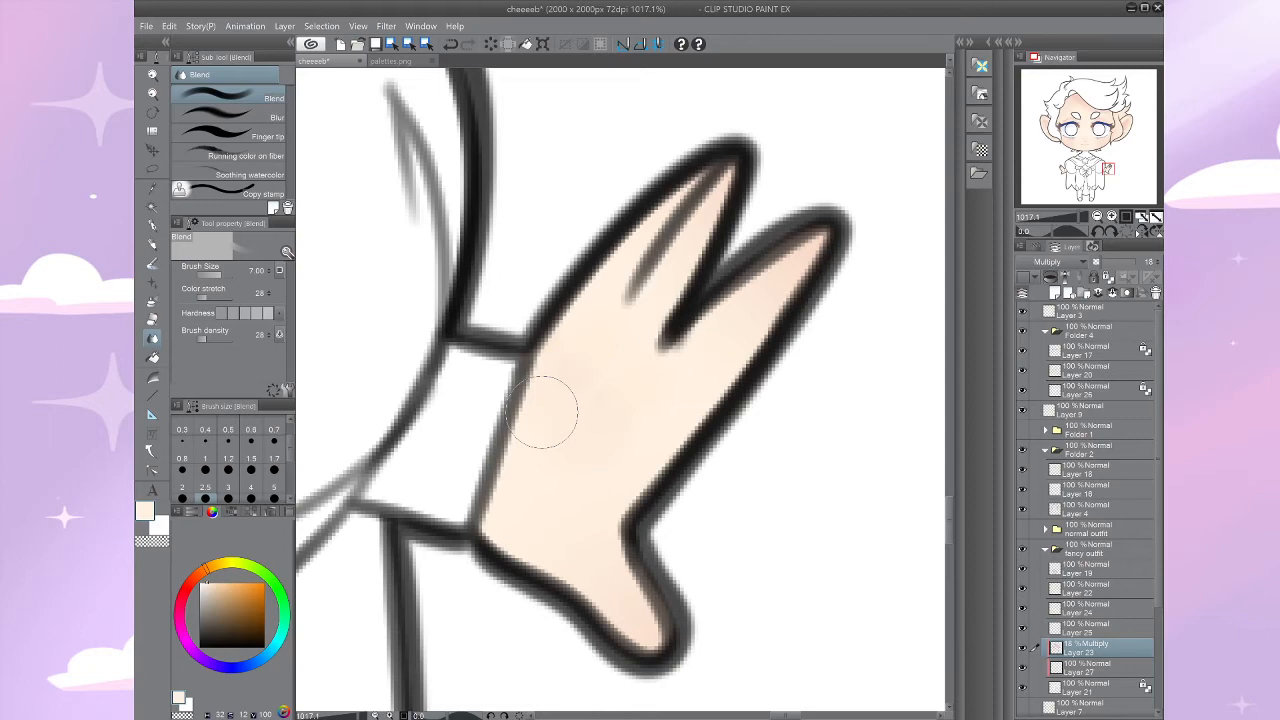
{"action": "scroll", "coordinate": [542, 412], "scroll_direction": "down", "scroll_amount": 3}
Step: Add a faint blush to the right hand's palm in light pink with the Soft airbrush at size 12
{"action": "scroll", "coordinate": [542, 412], "scroll_direction": "up", "scroll_amount": 4}
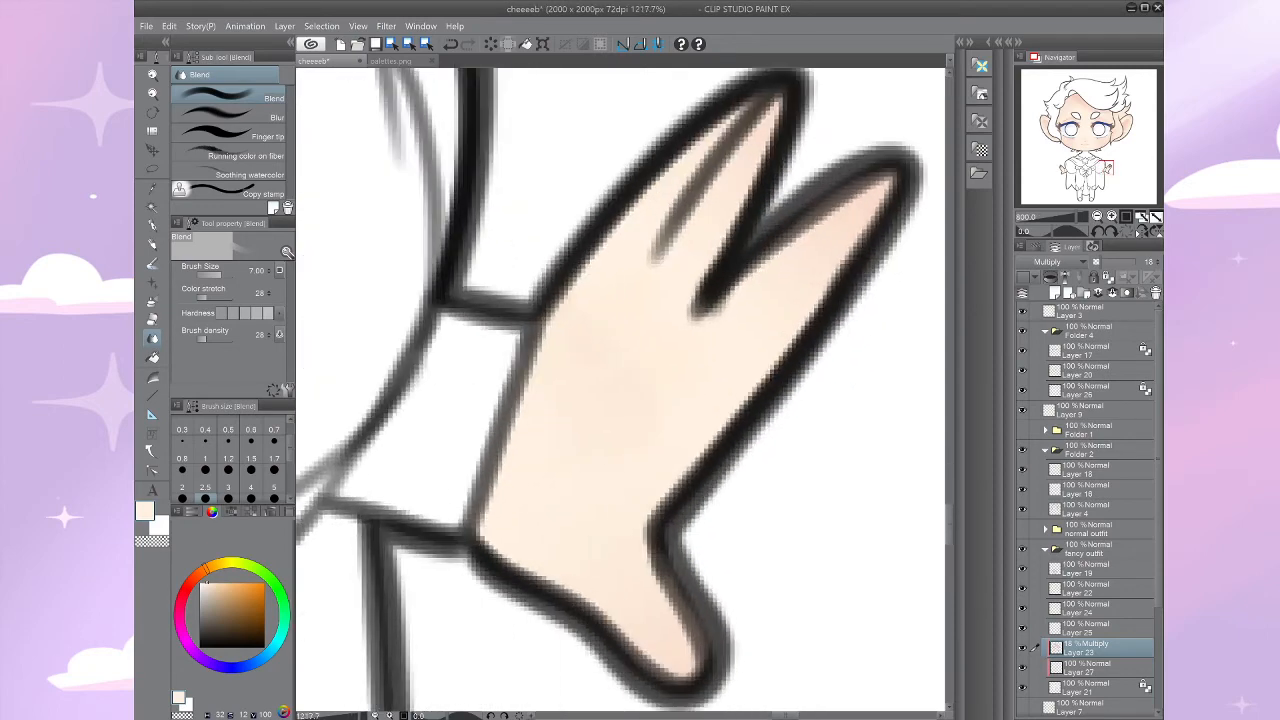
{"action": "left_click", "coordinate": [152, 301]}
{"action": "left_click", "coordinate": [187, 589]}
{"action": "left_click", "coordinate": [221, 588]}
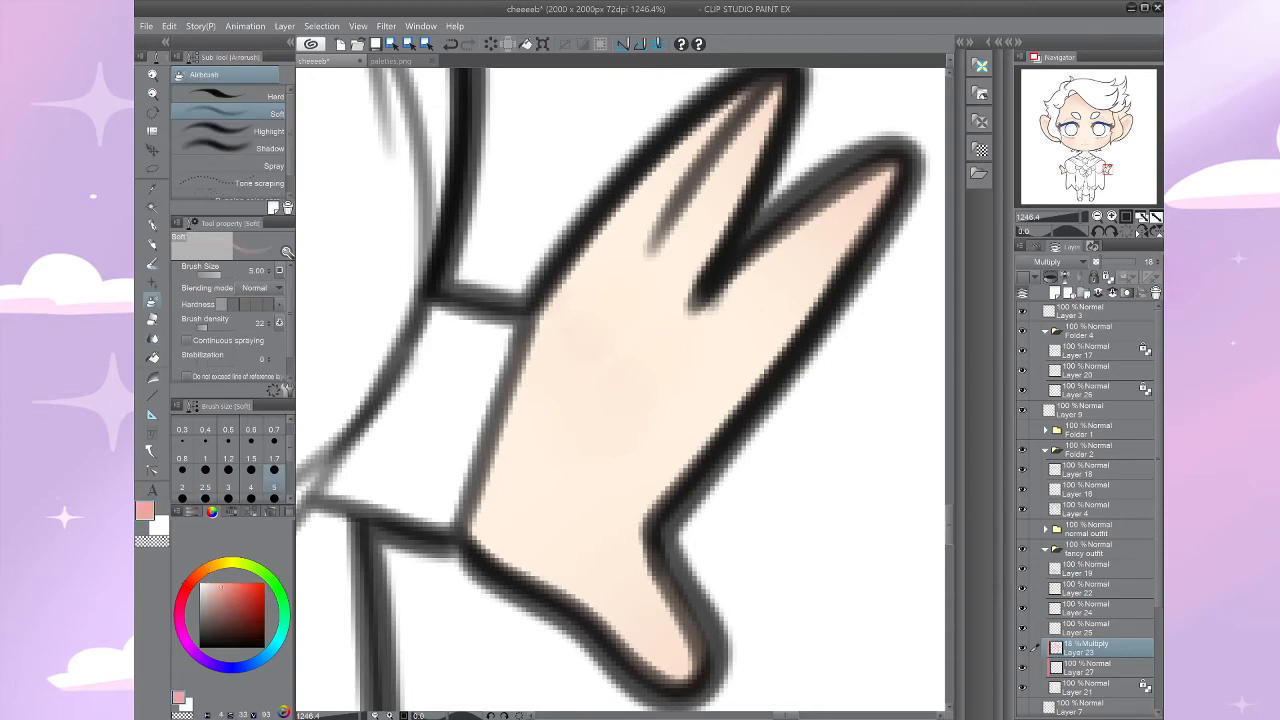
{"action": "left_click", "coordinate": [218, 271]}
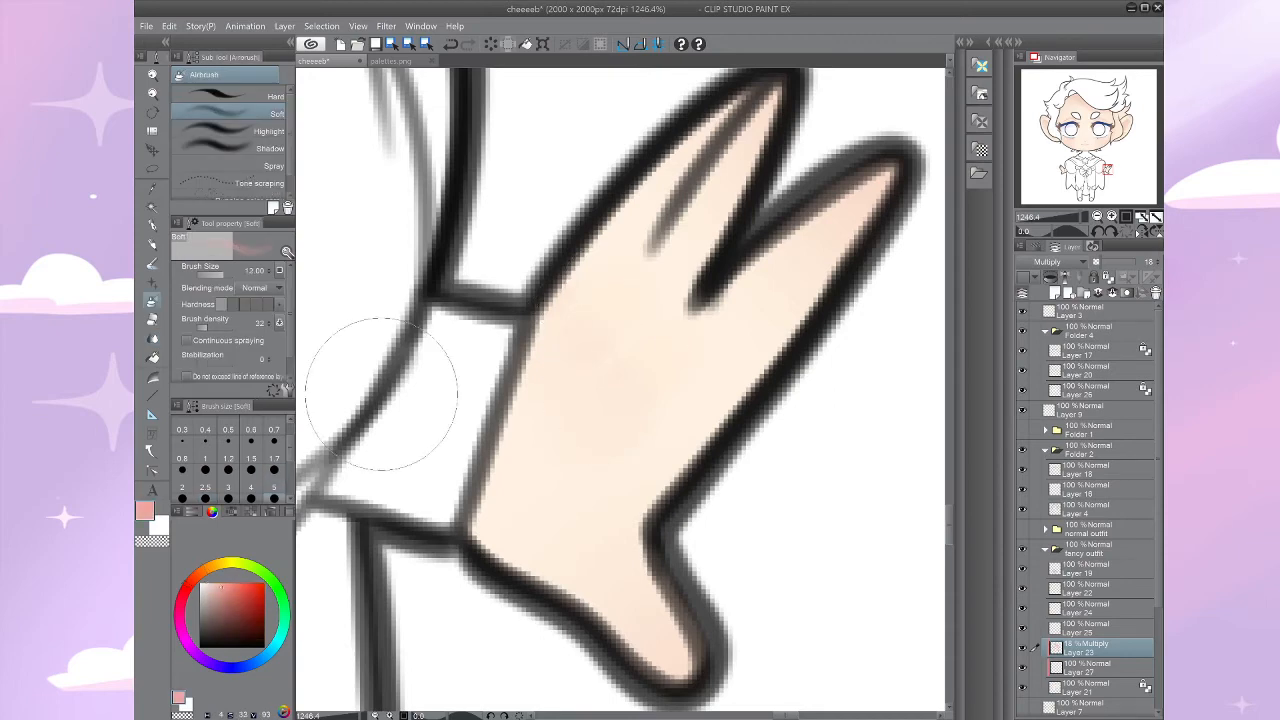
{"action": "mouse_move", "coordinate": [577, 325]}
{"action": "left_mouse_down"}
{"action": "mouse_move", "coordinate": [636, 380]}
{"action": "mouse_move", "coordinate": [657, 359]}
{"action": "mouse_move", "coordinate": [548, 316]}
{"action": "mouse_move", "coordinate": [595, 305]}
{"action": "mouse_move", "coordinate": [631, 376]}
{"action": "mouse_move", "coordinate": [684, 381]}
{"action": "mouse_move", "coordinate": [642, 409]}
{"action": "mouse_move", "coordinate": [576, 348]}
{"action": "mouse_move", "coordinate": [565, 318]}
{"action": "mouse_move", "coordinate": [577, 302]}
{"action": "mouse_move", "coordinate": [600, 334]}
{"action": "left_mouse_up"}
{"action": "scroll", "coordinate": [600, 334], "scroll_direction": "right", "scroll_amount": 2}
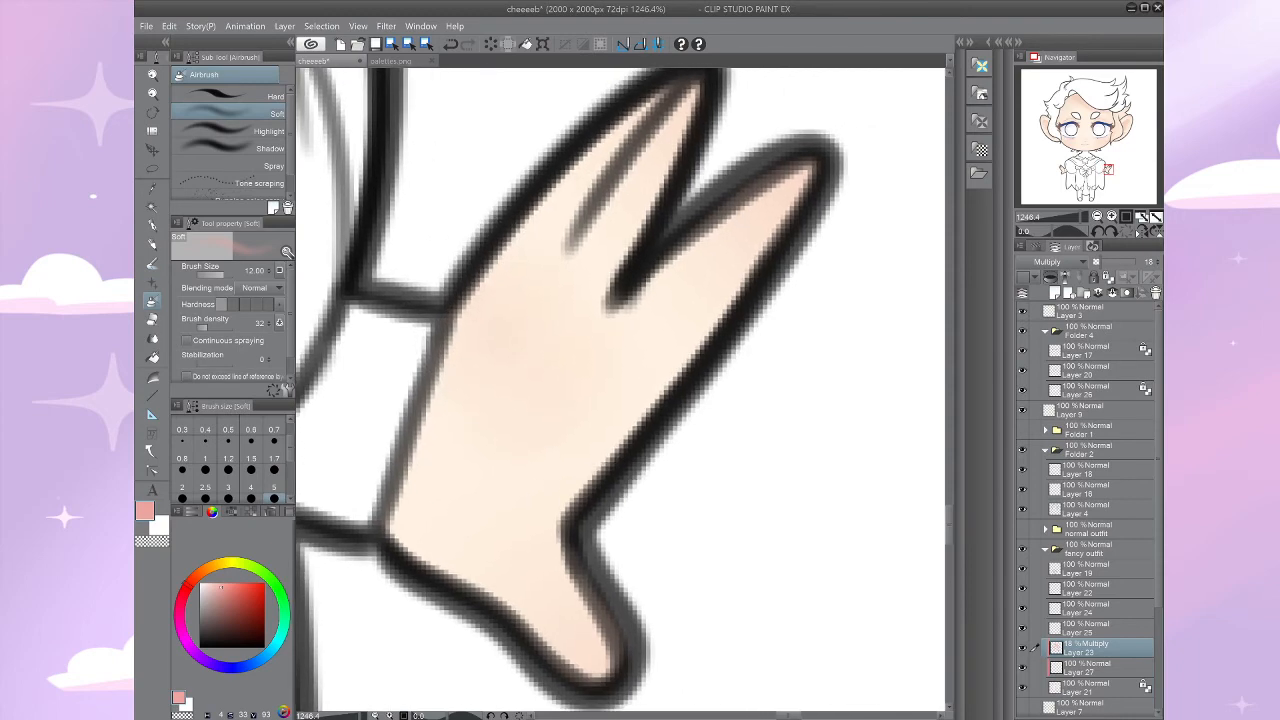
Step: Sample the palm's skin tone and set the Mapping pen to size 5 for touching up the hand
{"action": "key", "text": "i"}
{"action": "left_click", "coordinate": [568, 370]}
{"action": "key", "text": "p"}
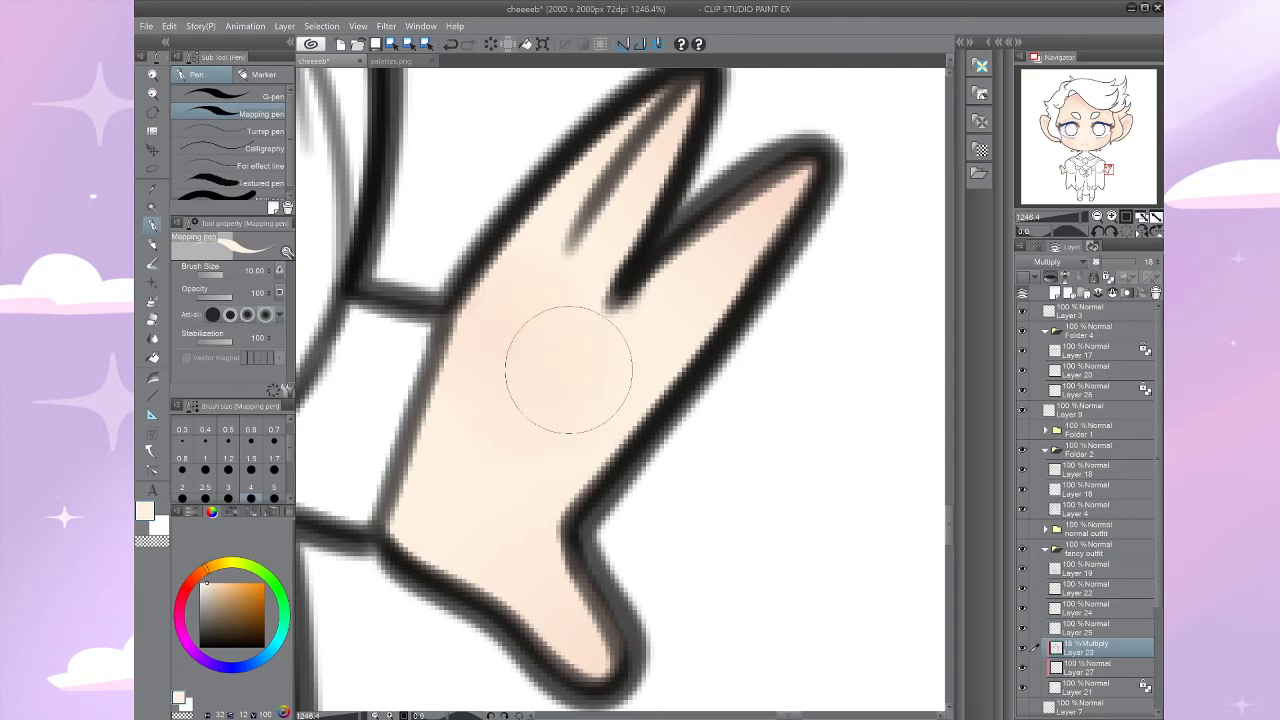
{"action": "key", "text": "bracketleft"}
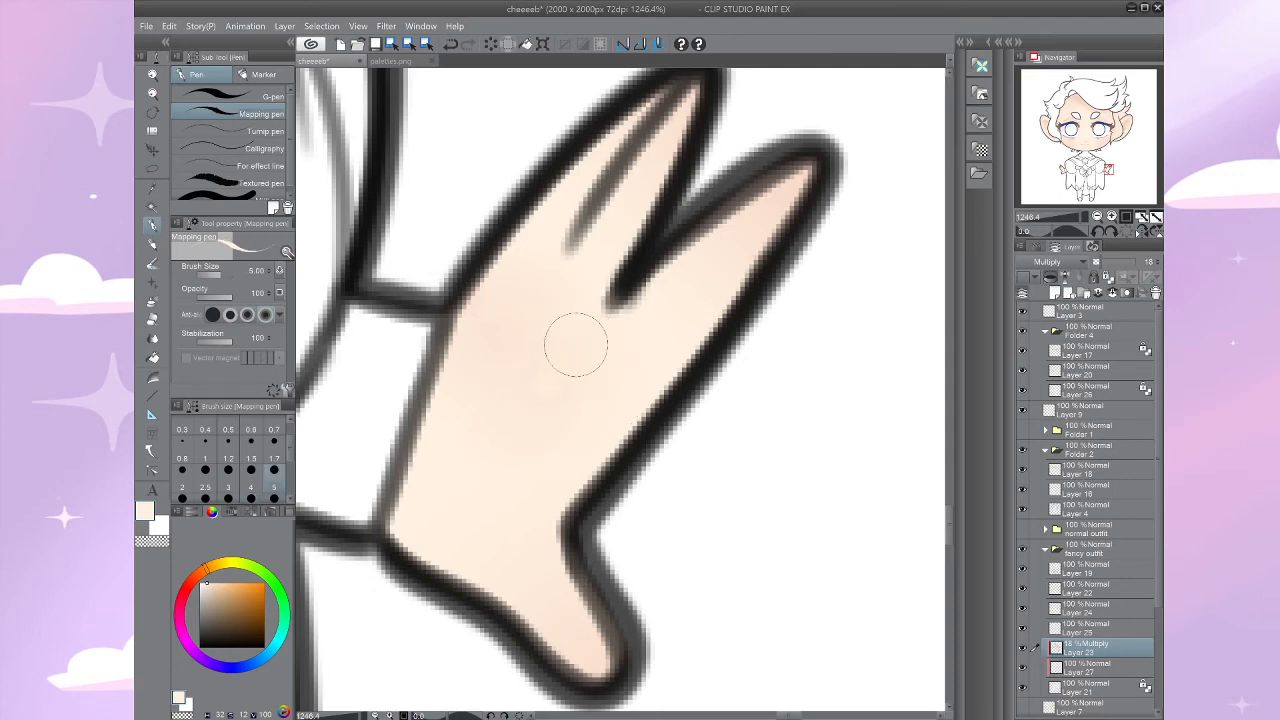
Step: Erase small highlight spots out of the palm's blush with the Soft eraser at size 3
{"action": "key", "text": "e"}
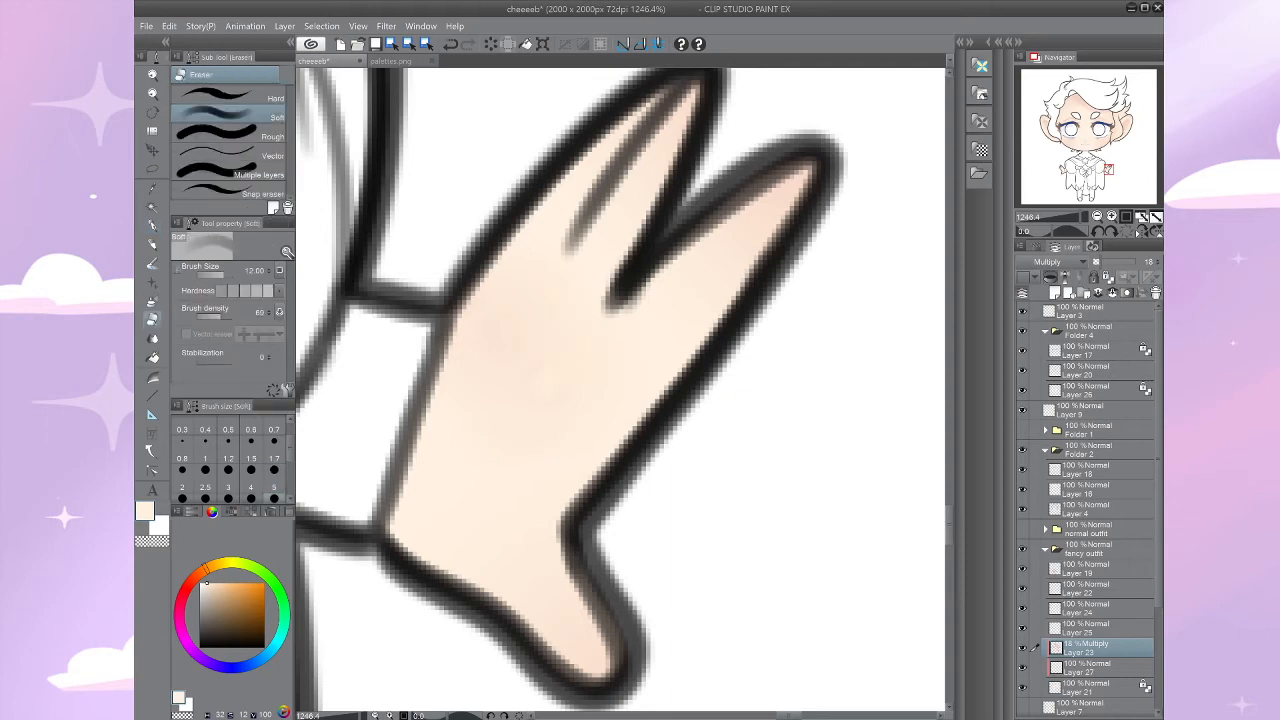
{"action": "key", "text": "bracketleft"}
{"action": "key", "text": "bracketleft"}
{"action": "key", "text": "bracketleft"}
{"action": "key", "text": "bracketleft"}
{"action": "key", "text": "bracketleft"}
{"action": "key", "text": "bracketleft"}
{"action": "key", "text": "bracketleft"}
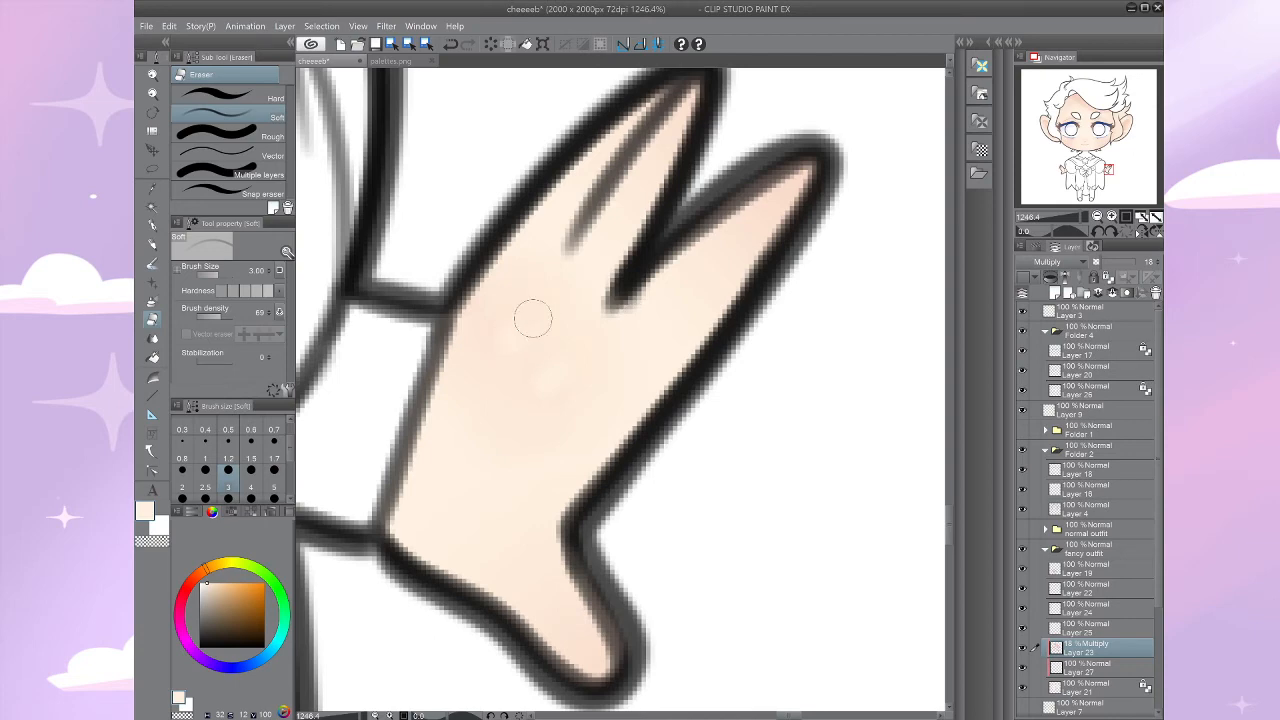
{"action": "left_click_drag", "start_coordinate": [531, 291], "coordinate": [491, 219]}
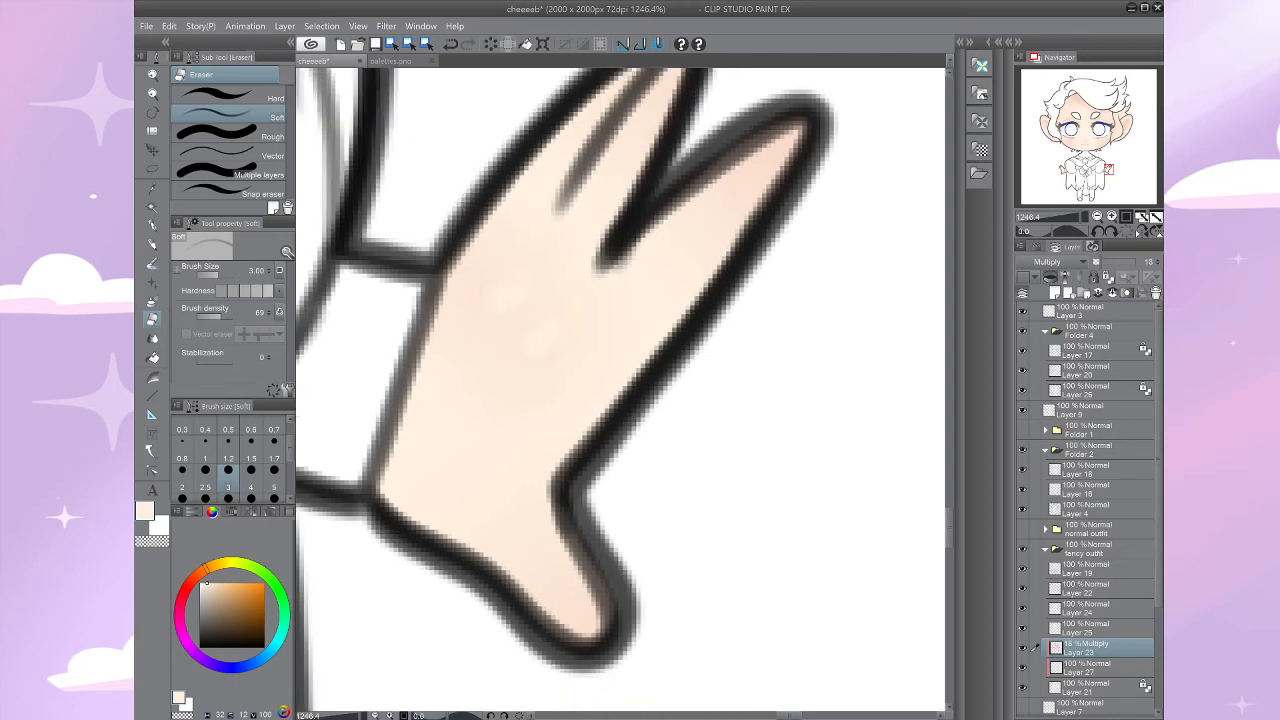
{"action": "scroll", "coordinate": [533, 372], "scroll_direction": "down", "scroll_amount": 5}
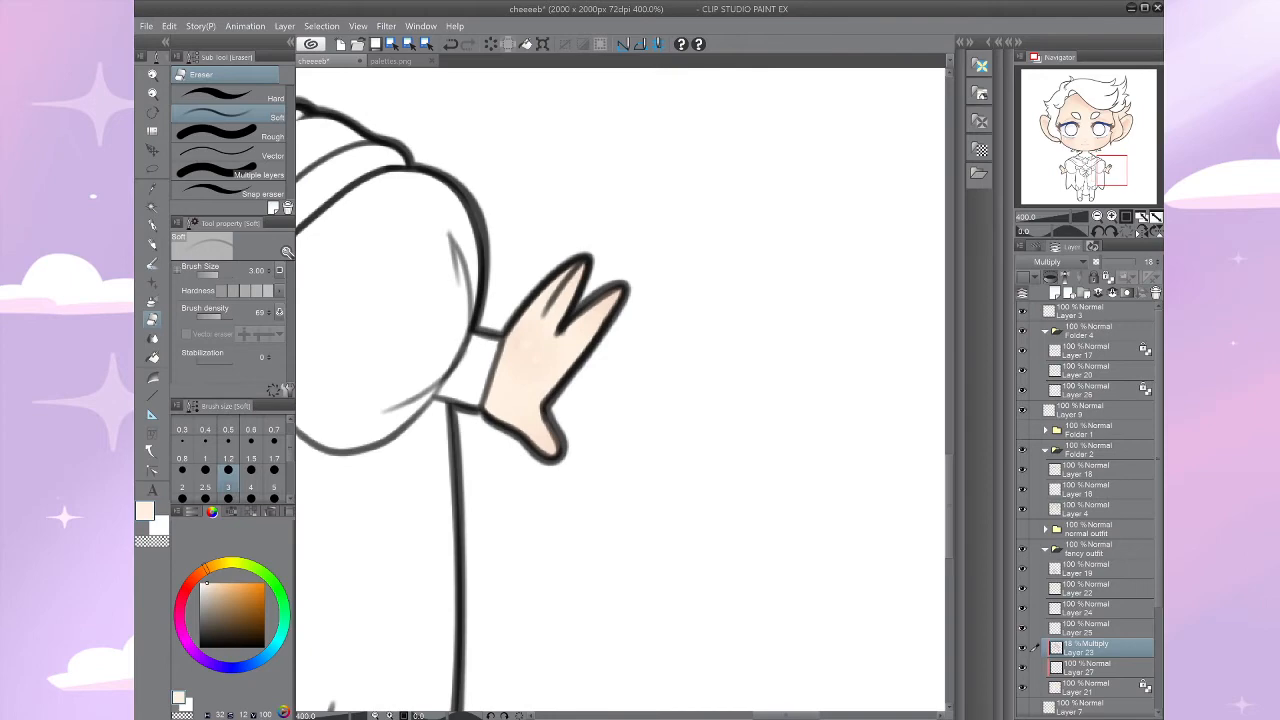
Step: Examine the right hand's blush and highlights up close and against the whole figure
{"action": "left_click_drag", "start_coordinate": [634, 506], "coordinate": [700, 508]}
{"action": "scroll", "coordinate": [700, 508], "scroll_direction": "down", "scroll_amount": 2}
{"action": "scroll", "coordinate": [661, 426], "scroll_direction": "up", "scroll_amount": 4}
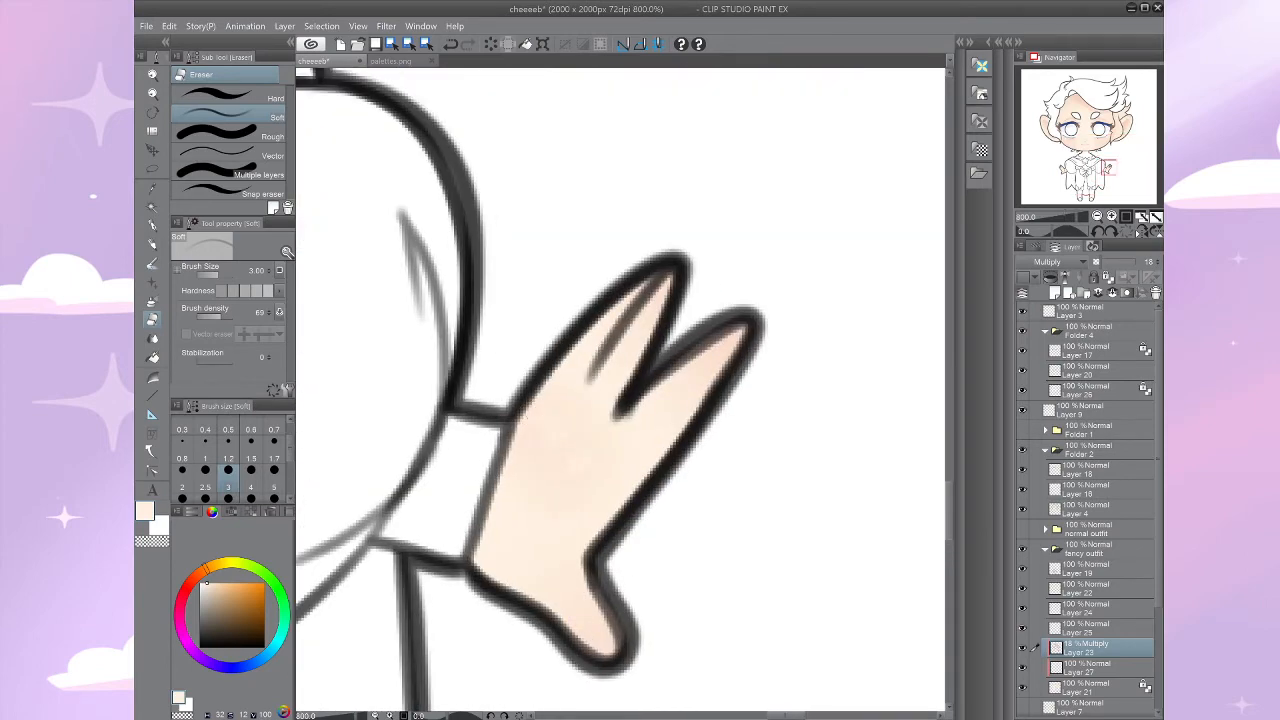
{"action": "scroll", "coordinate": [653, 404], "scroll_direction": "down", "scroll_amount": 5}
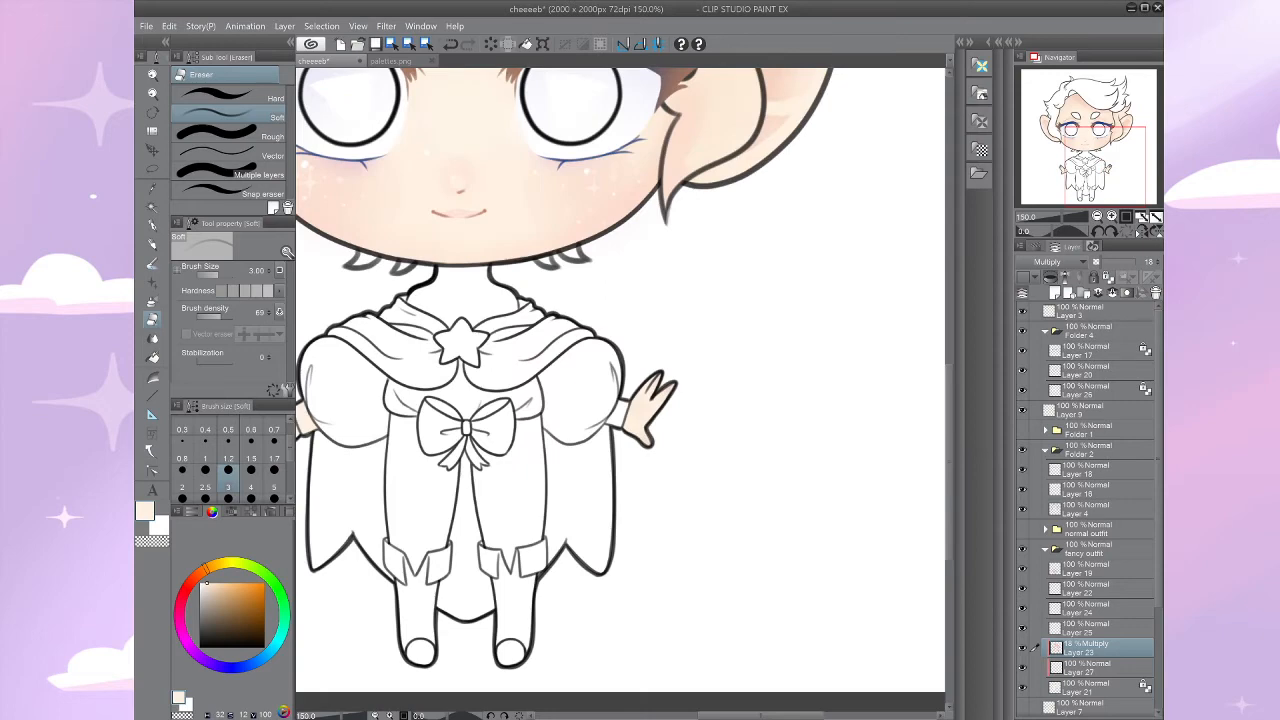
{"action": "left_click_drag", "start_coordinate": [653, 404], "coordinate": [736, 412]}
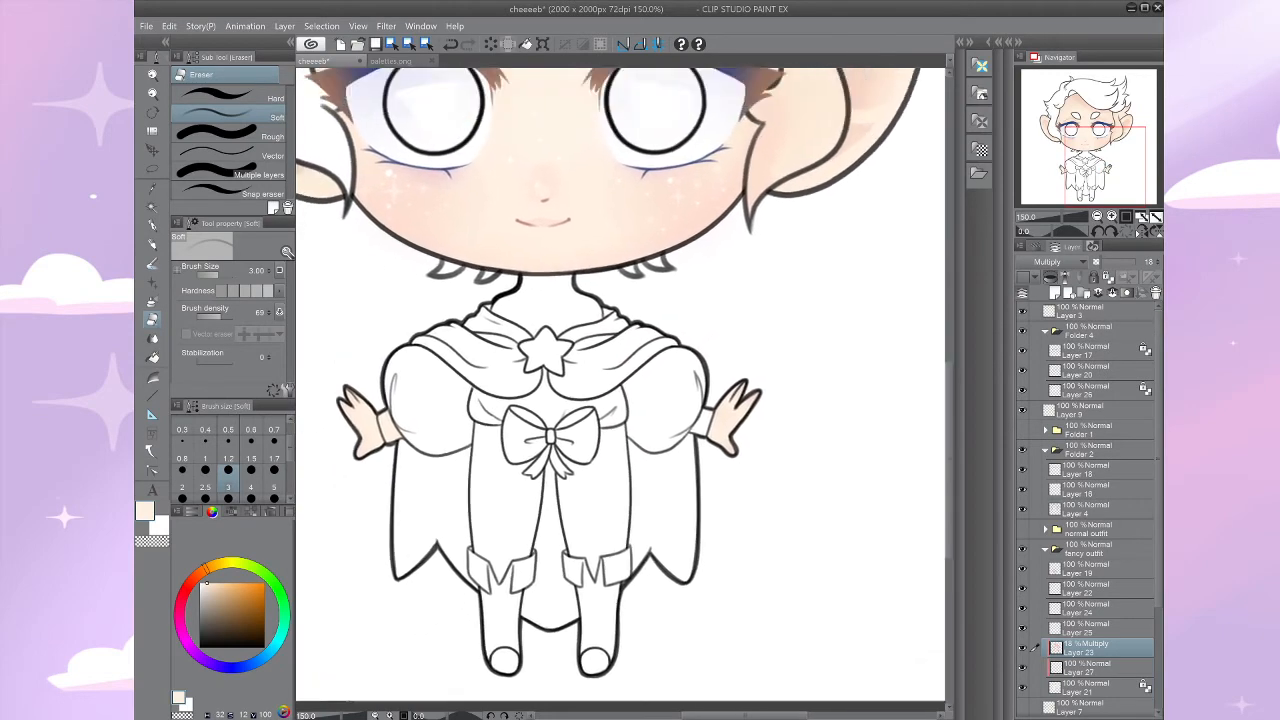
{"action": "scroll", "coordinate": [736, 390], "scroll_direction": "up", "scroll_amount": 1}
{"action": "scroll", "coordinate": [792, 634], "scroll_direction": "up", "scroll_amount": 1}
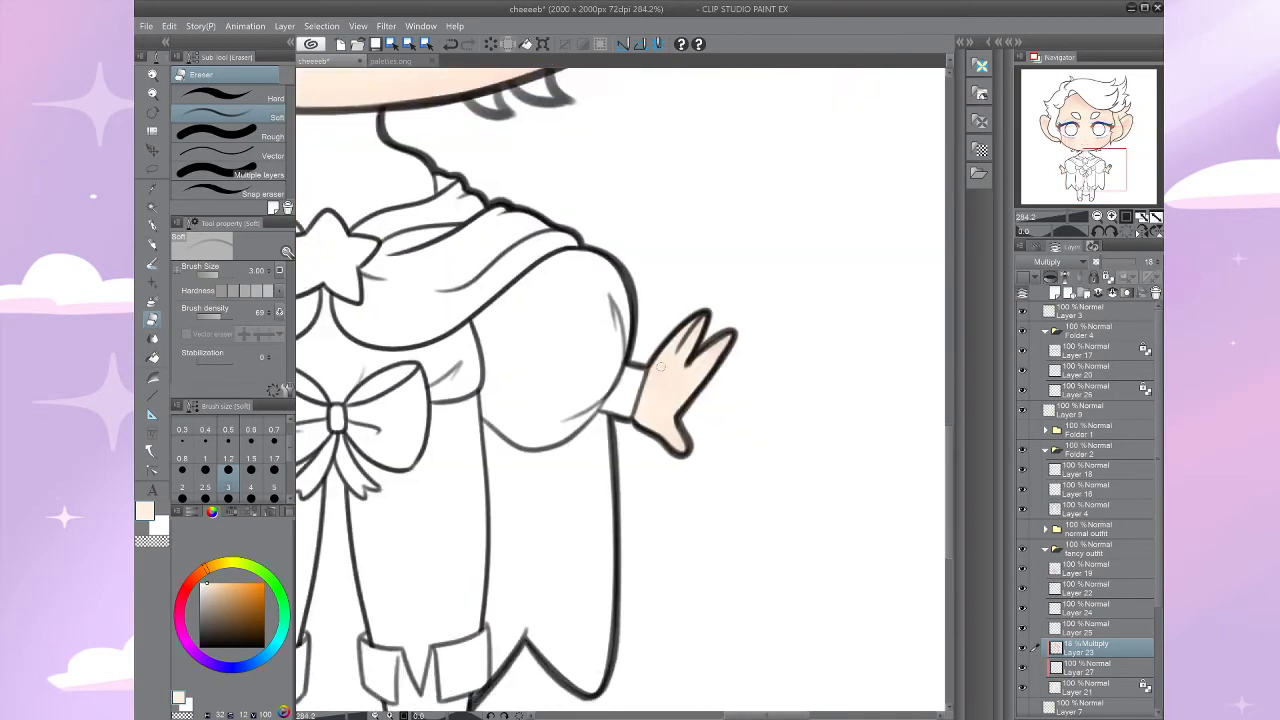
{"action": "left_click_drag", "start_coordinate": [661, 366], "coordinate": [613, 365]}
{"action": "scroll", "coordinate": [661, 492], "scroll_direction": "down", "scroll_amount": 3}
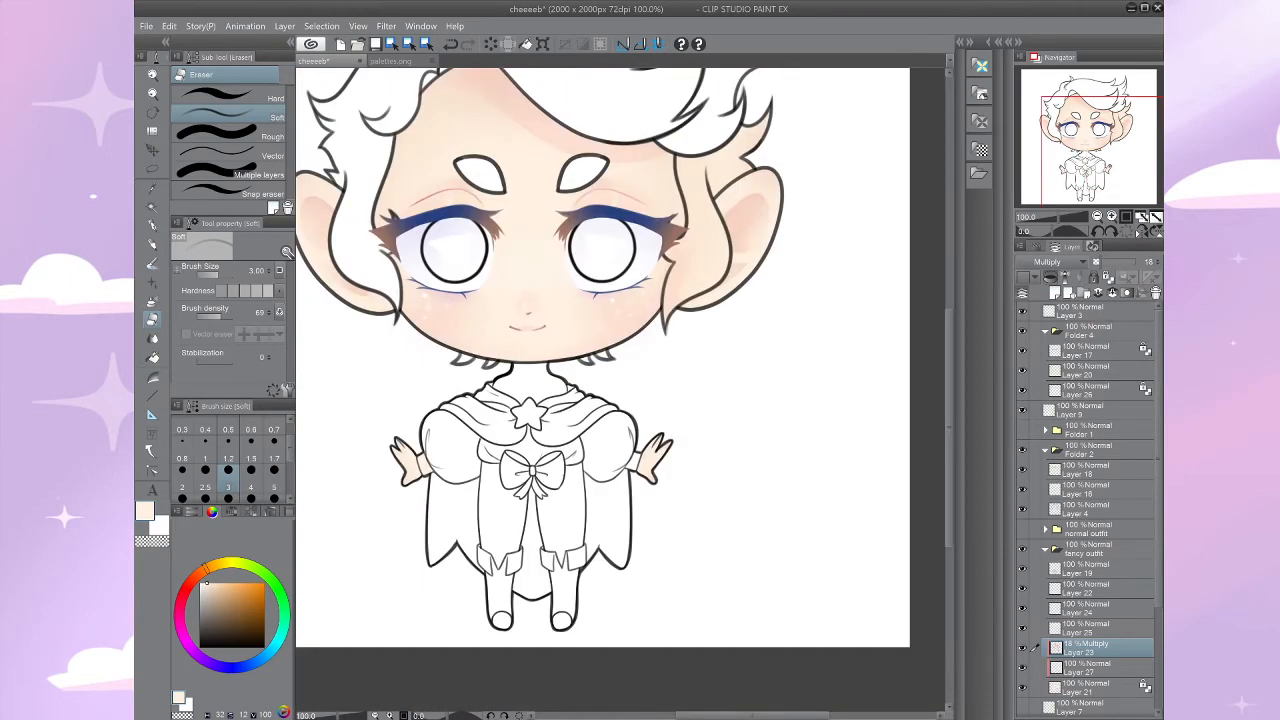
{"action": "left_click_drag", "start_coordinate": [661, 440], "coordinate": [843, 390]}
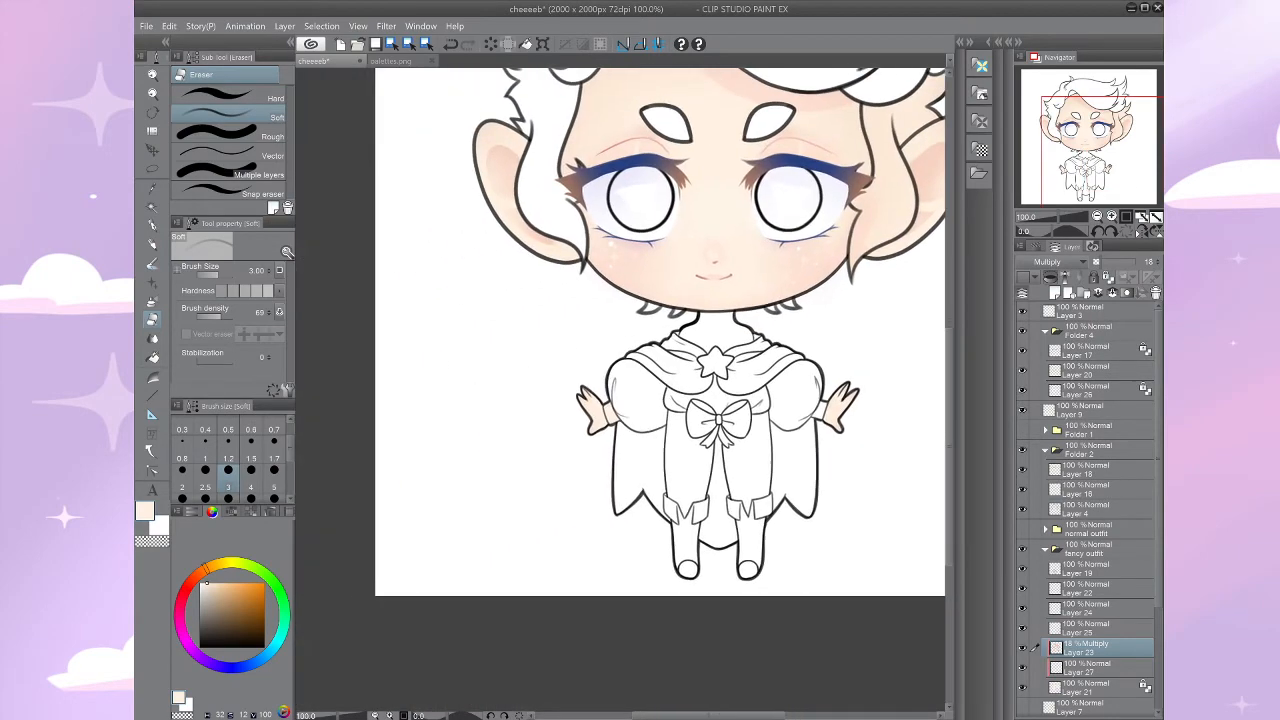
{"action": "left_click_drag", "start_coordinate": [915, 352], "coordinate": [829, 415]}
{"action": "scroll", "coordinate": [829, 413], "scroll_direction": "up", "scroll_amount": 2}
{"action": "scroll", "coordinate": [685, 509], "scroll_direction": "up", "scroll_amount": 5}
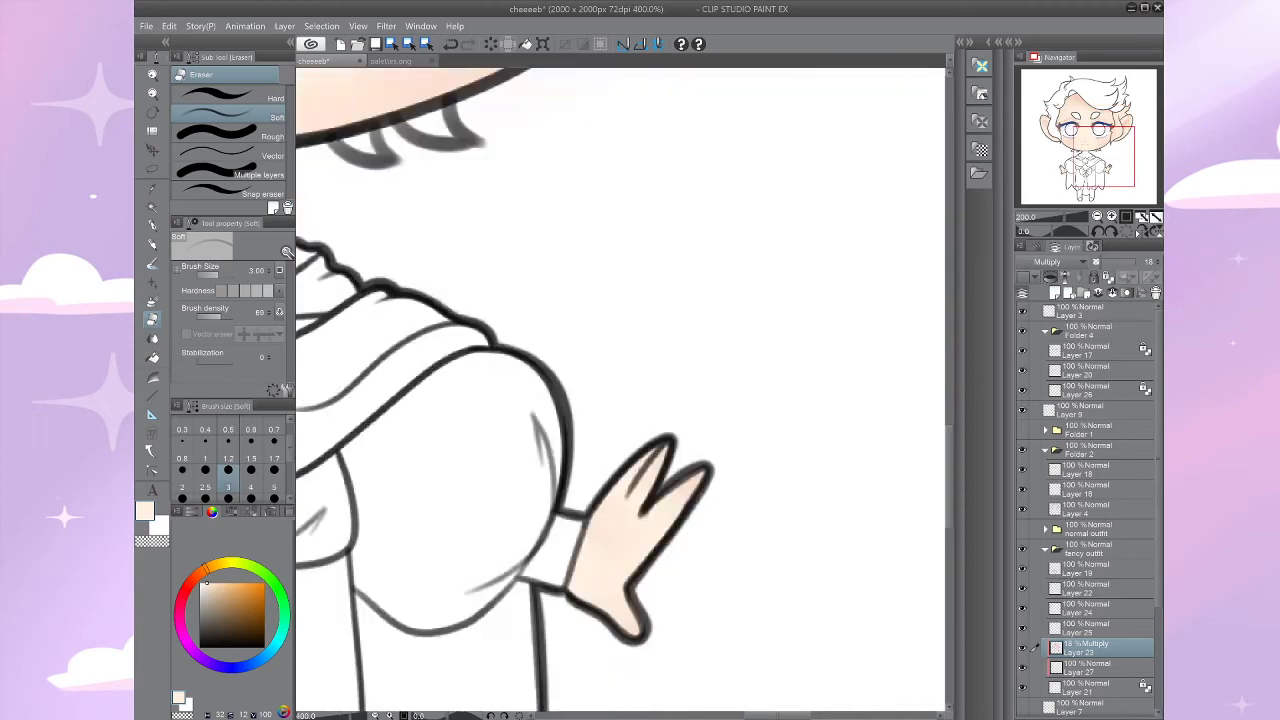
Step: Refine the line between the right hand's fingers on Layer 19 with the Soft eraser at size 1.7
{"action": "left_click", "coordinate": [1096, 569]}
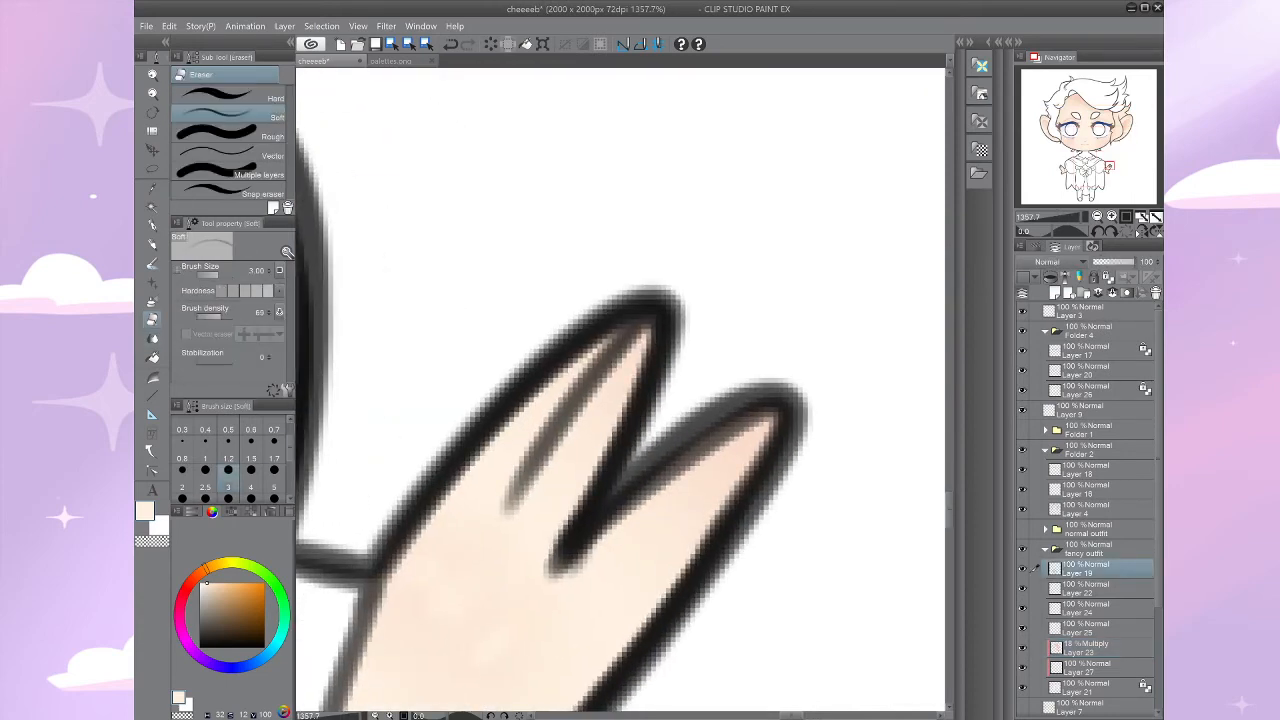
{"action": "left_click", "coordinate": [274, 448]}
{"action": "mouse_move", "coordinate": [592, 557]}
{"action": "left_mouse_down"}
{"action": "mouse_move", "coordinate": [552, 595]}
{"action": "mouse_move", "coordinate": [558, 450]}
{"action": "left_mouse_up"}
{"action": "scroll", "coordinate": [745, 422], "scroll_direction": "down", "scroll_amount": 6}
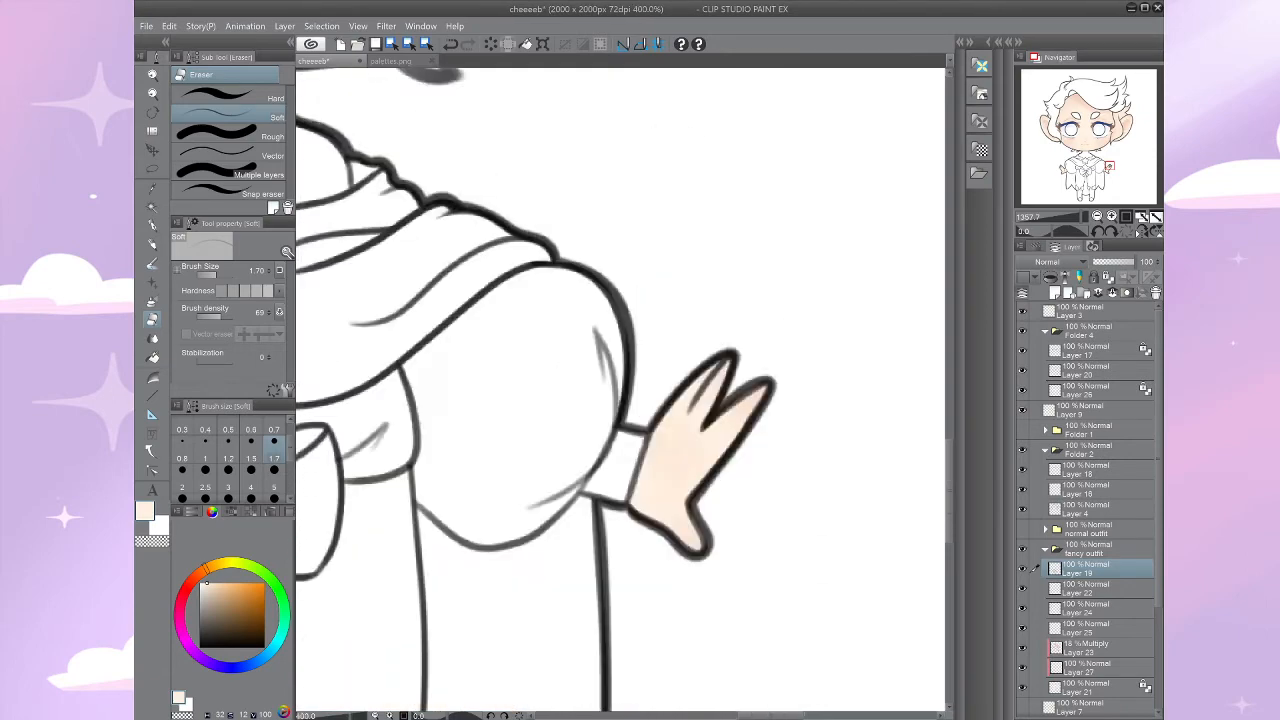
{"action": "scroll", "coordinate": [620, 388], "scroll_direction": "down", "scroll_amount": 1}
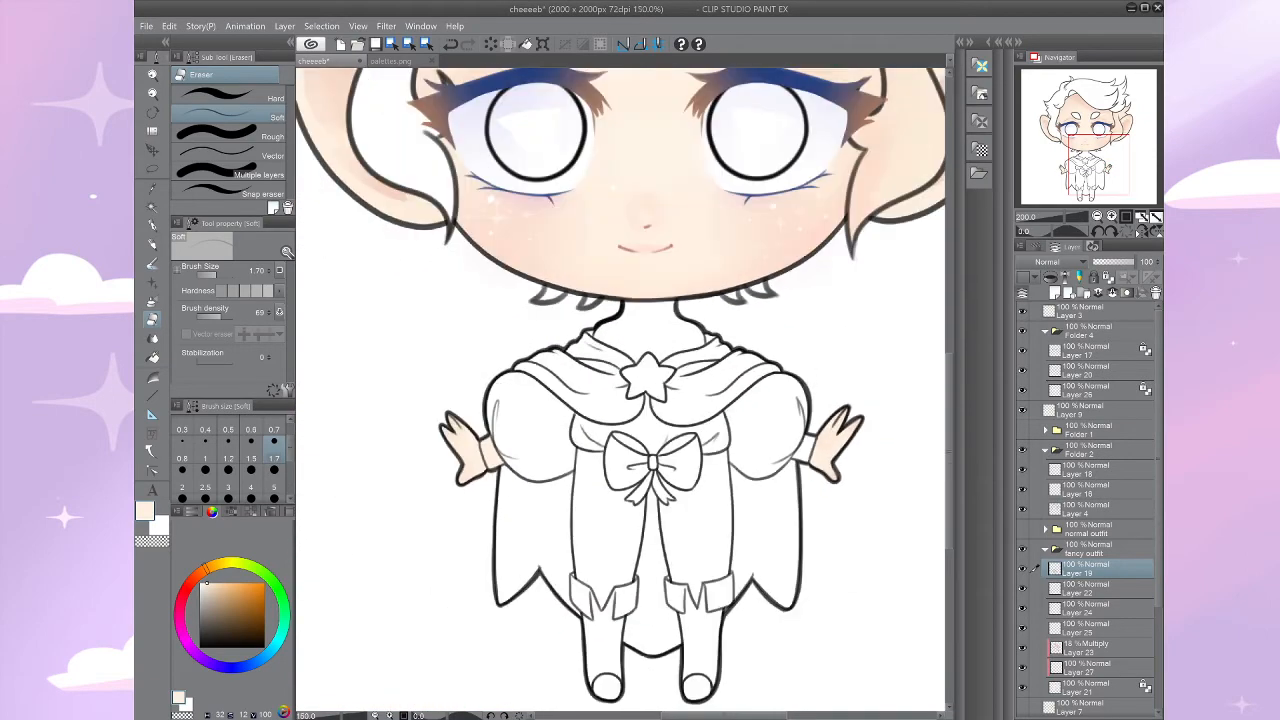
Step: Add a faint salmon-pink blush to the left hand on the Multiply Layer 23 with the Soft airbrush at size 12
{"action": "left_click_drag", "start_coordinate": [600, 420], "coordinate": [635, 414]}
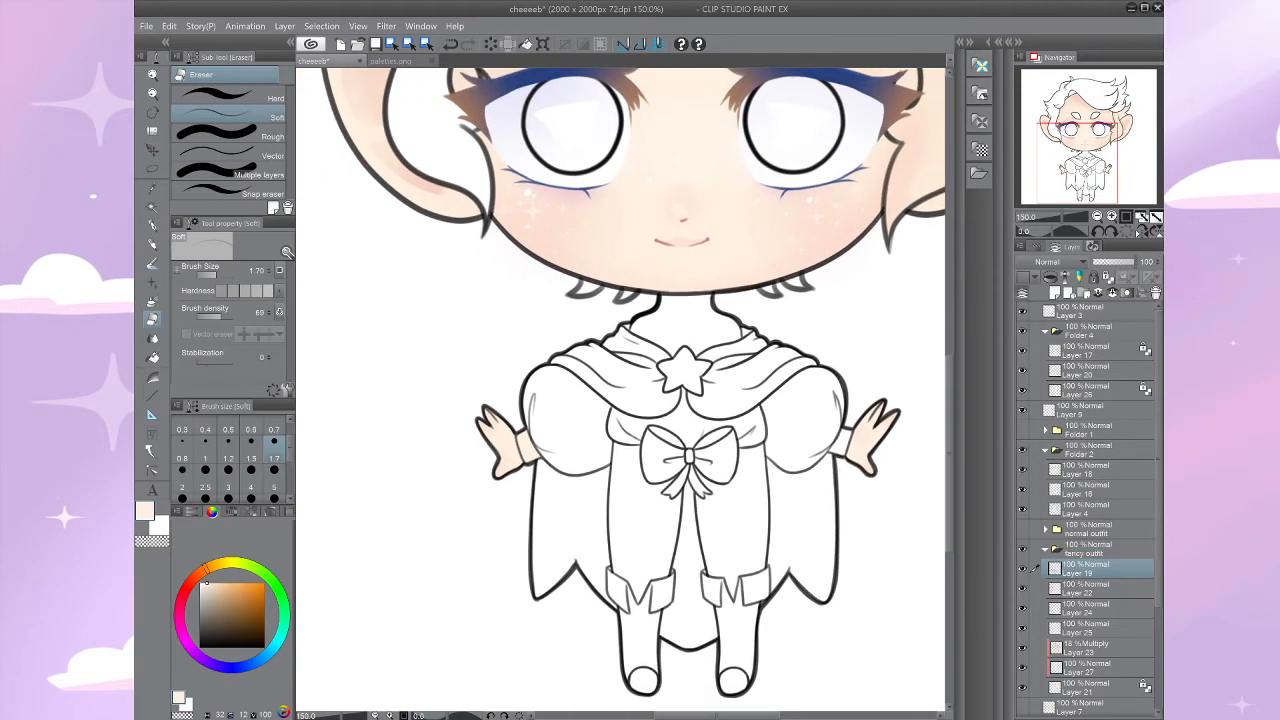
{"action": "left_click_drag", "start_coordinate": [535, 414], "coordinate": [765, 478]}
{"action": "left_click_drag", "start_coordinate": [635, 560], "coordinate": [642, 330]}
{"action": "left_click_drag", "start_coordinate": [635, 390], "coordinate": [667, 390]}
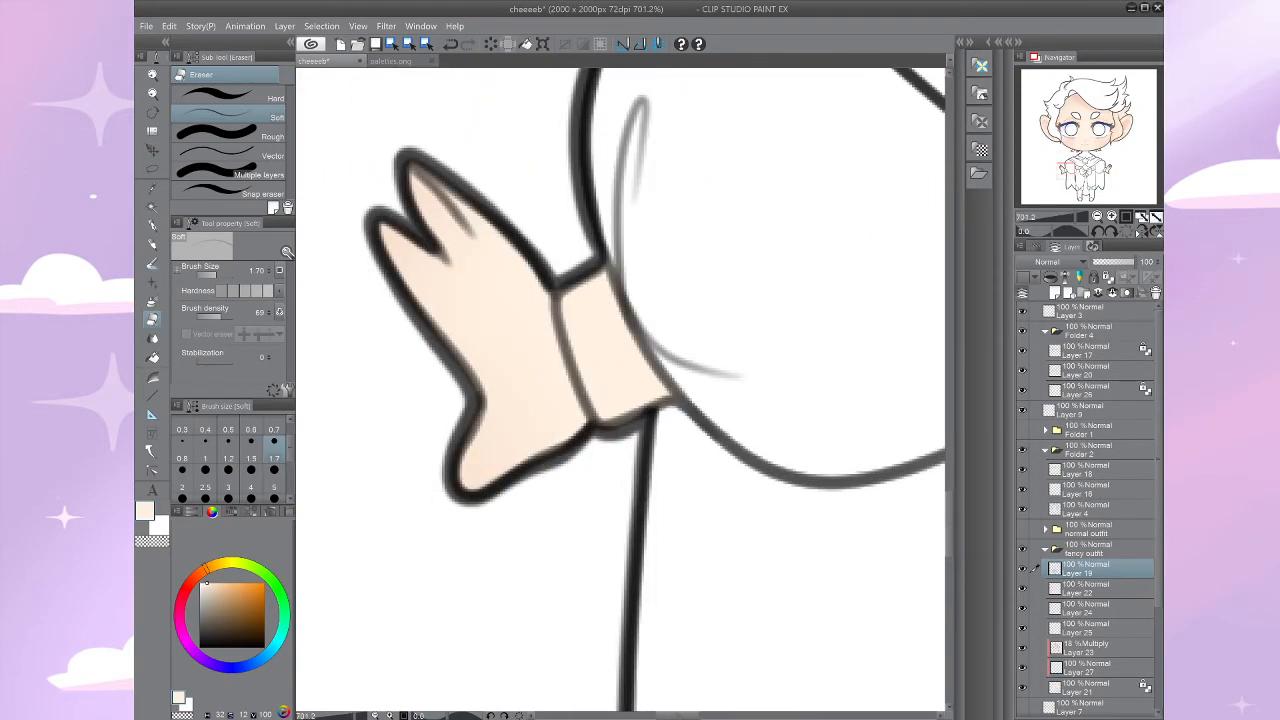
{"action": "key", "text": "b"}
{"action": "left_click", "coordinate": [188, 583]}
{"action": "scroll", "coordinate": [250, 460], "scroll_direction": "down", "scroll_amount": 2}
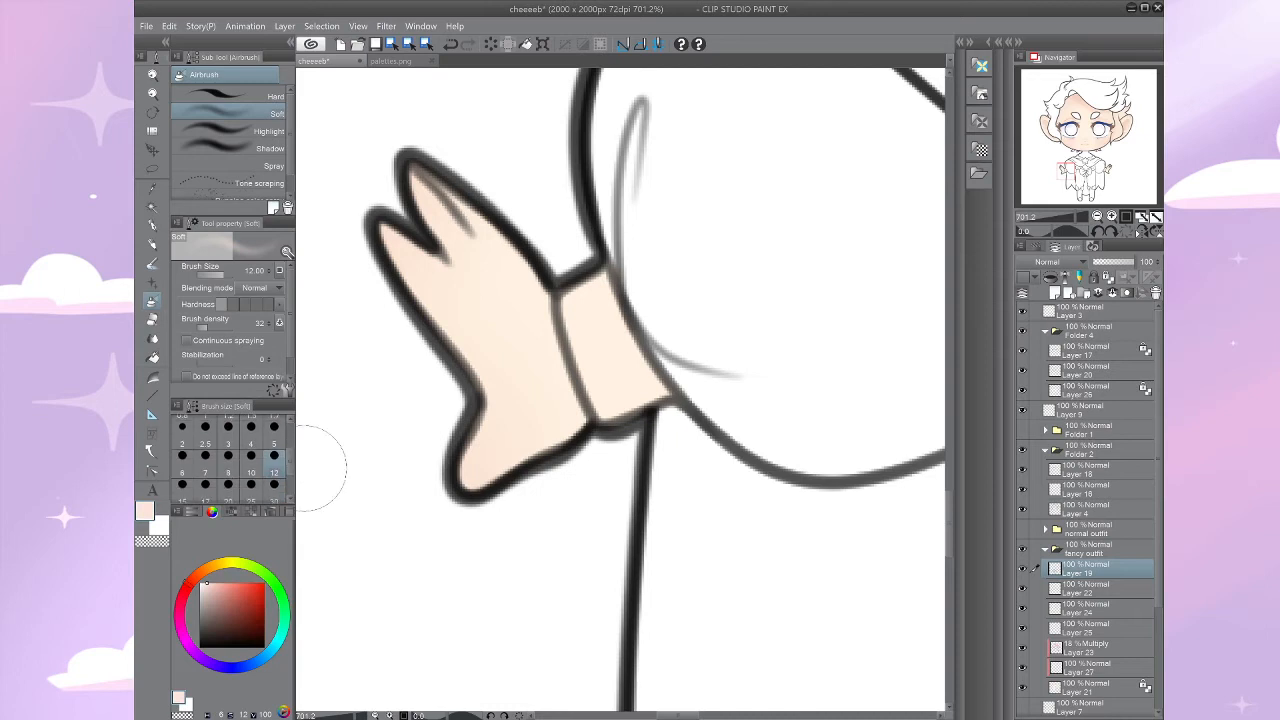
{"action": "left_click", "coordinate": [1085, 647]}
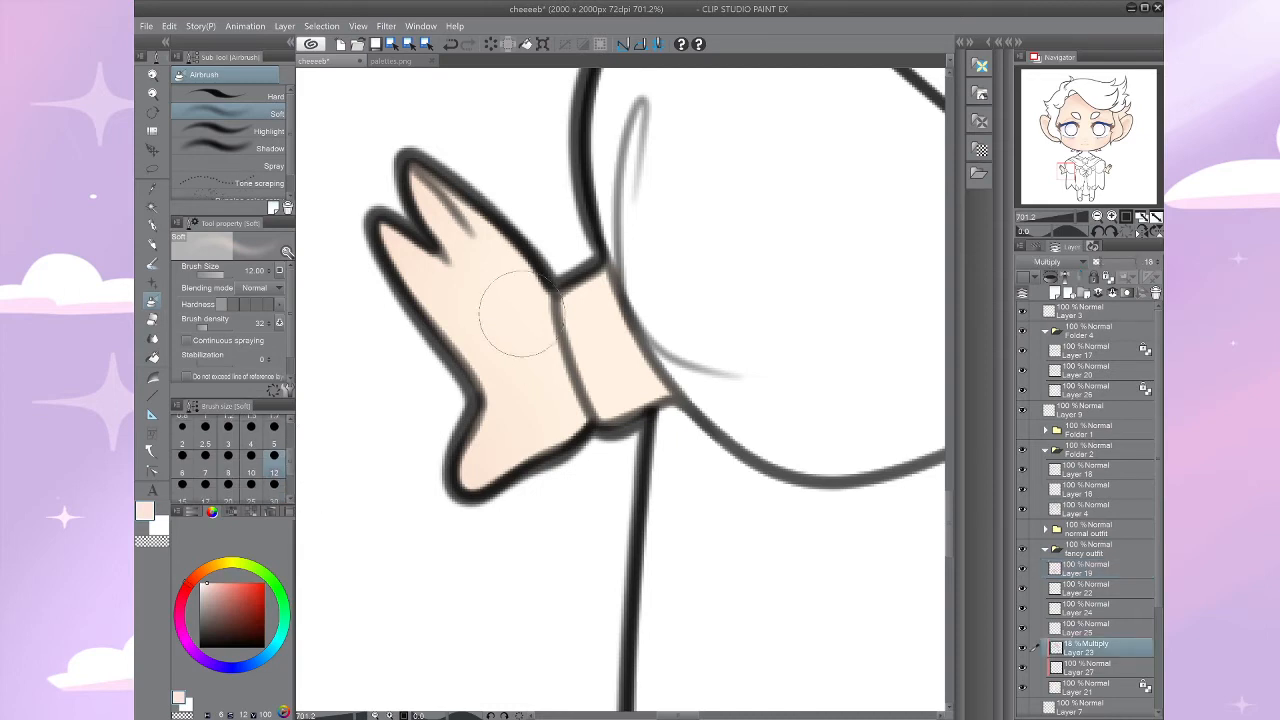
{"action": "left_click", "coordinate": [506, 284], "text": "alt"}
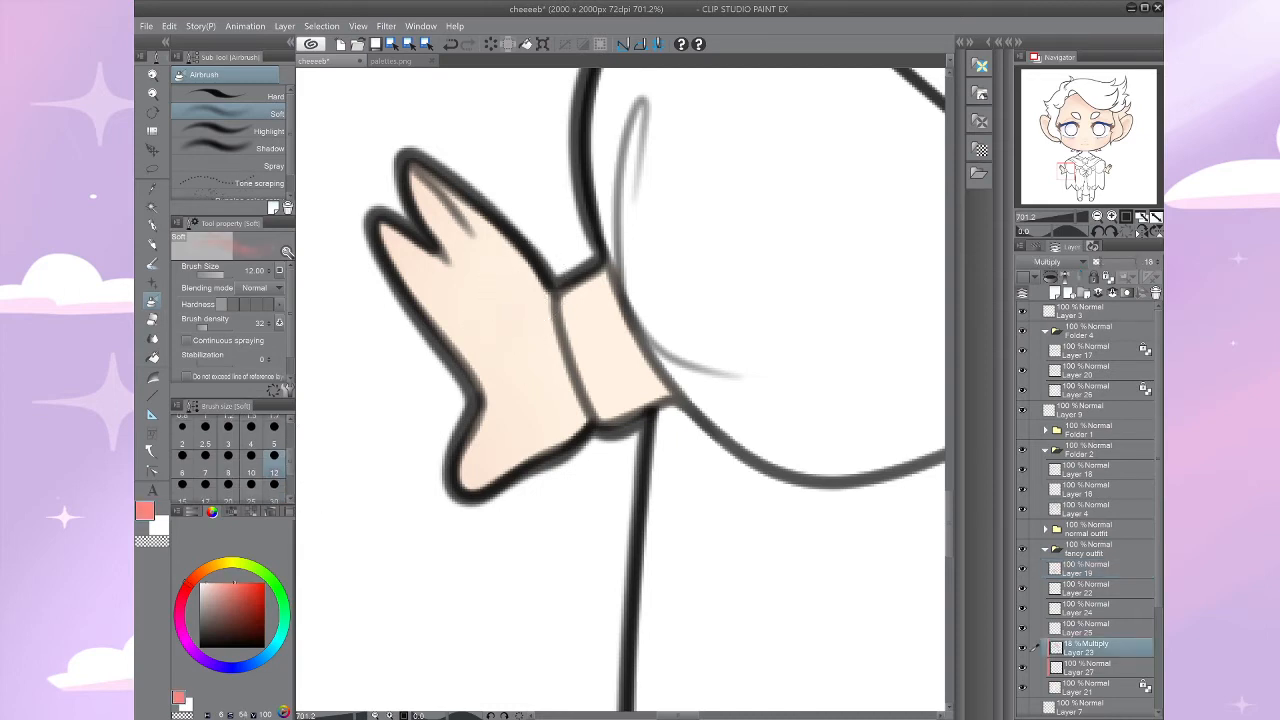
{"action": "mouse_move", "coordinate": [499, 328]}
{"action": "left_mouse_down"}
{"action": "mouse_move", "coordinate": [514, 271]}
{"action": "mouse_move", "coordinate": [486, 314]}
{"action": "mouse_move", "coordinate": [535, 230]}
{"action": "left_mouse_up"}
Step: Sample the left hand's skin tone and erase small highlight spots from its blush with the Soft eraser at size 3
{"action": "left_click", "coordinate": [515, 265], "text": "alt"}
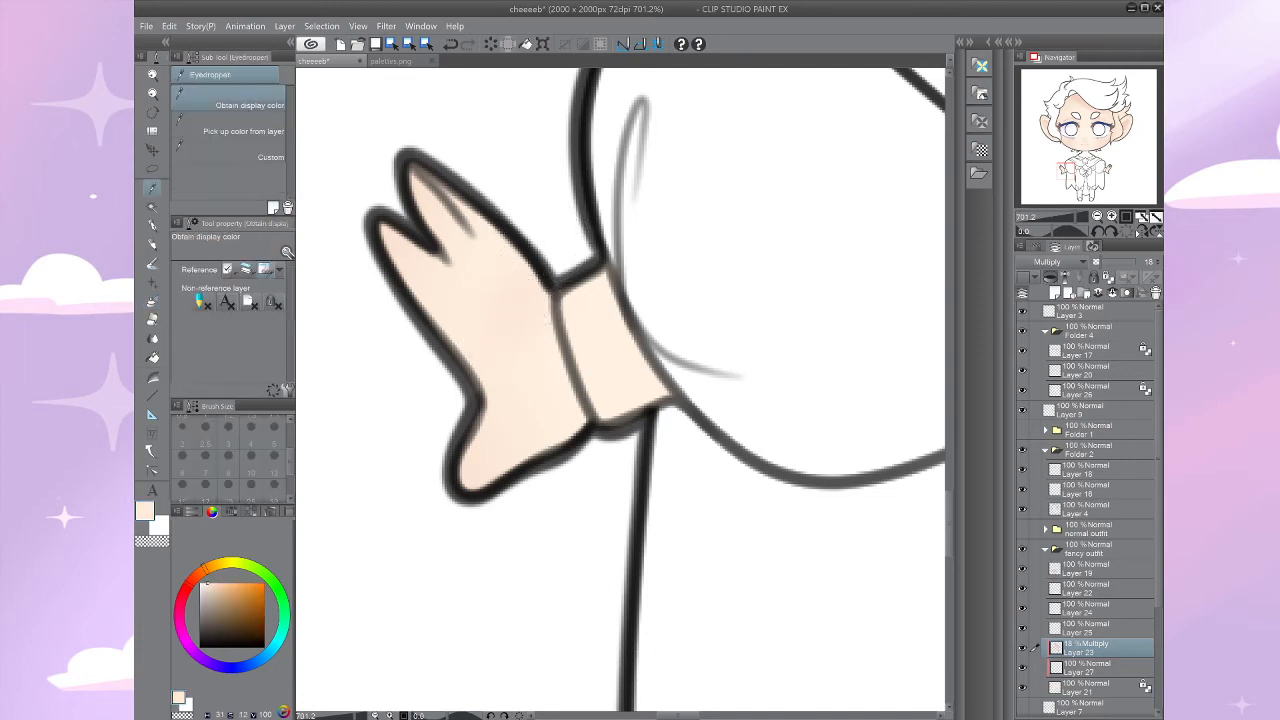
{"action": "key", "text": "e"}
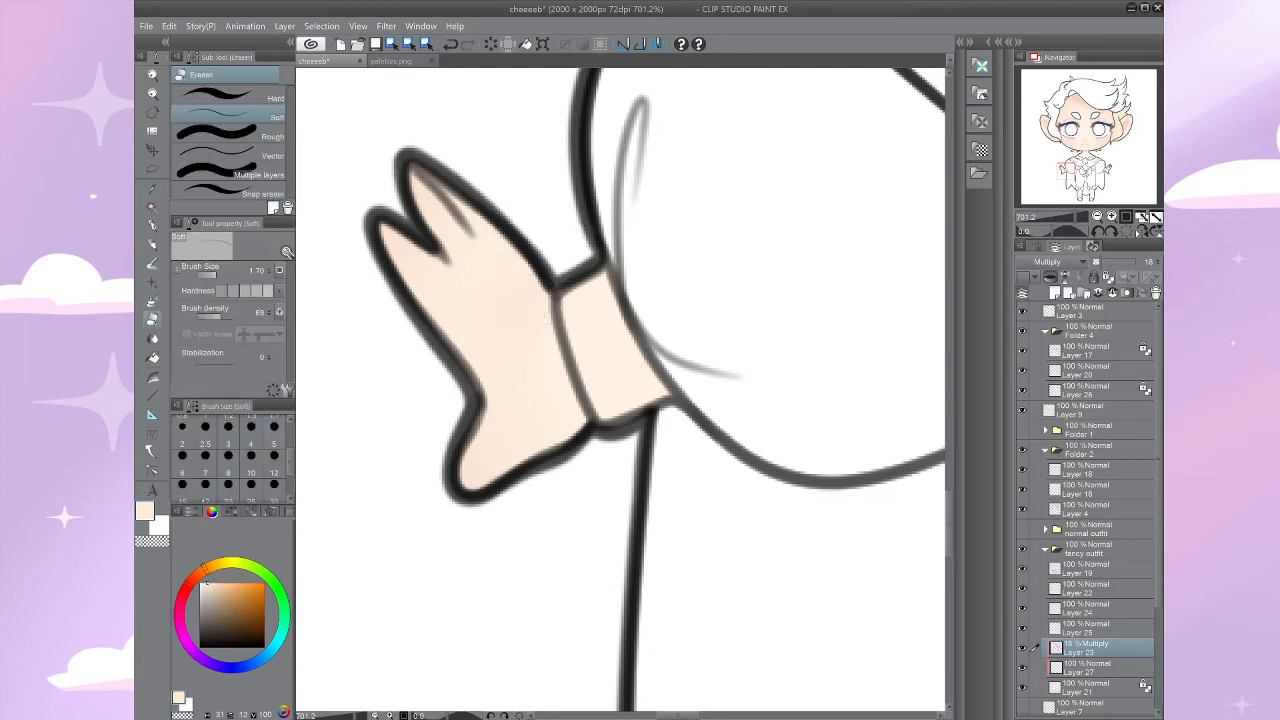
{"action": "left_click", "coordinate": [228, 434]}
{"action": "scroll", "coordinate": [530, 390], "scroll_direction": "down", "scroll_amount": 6}
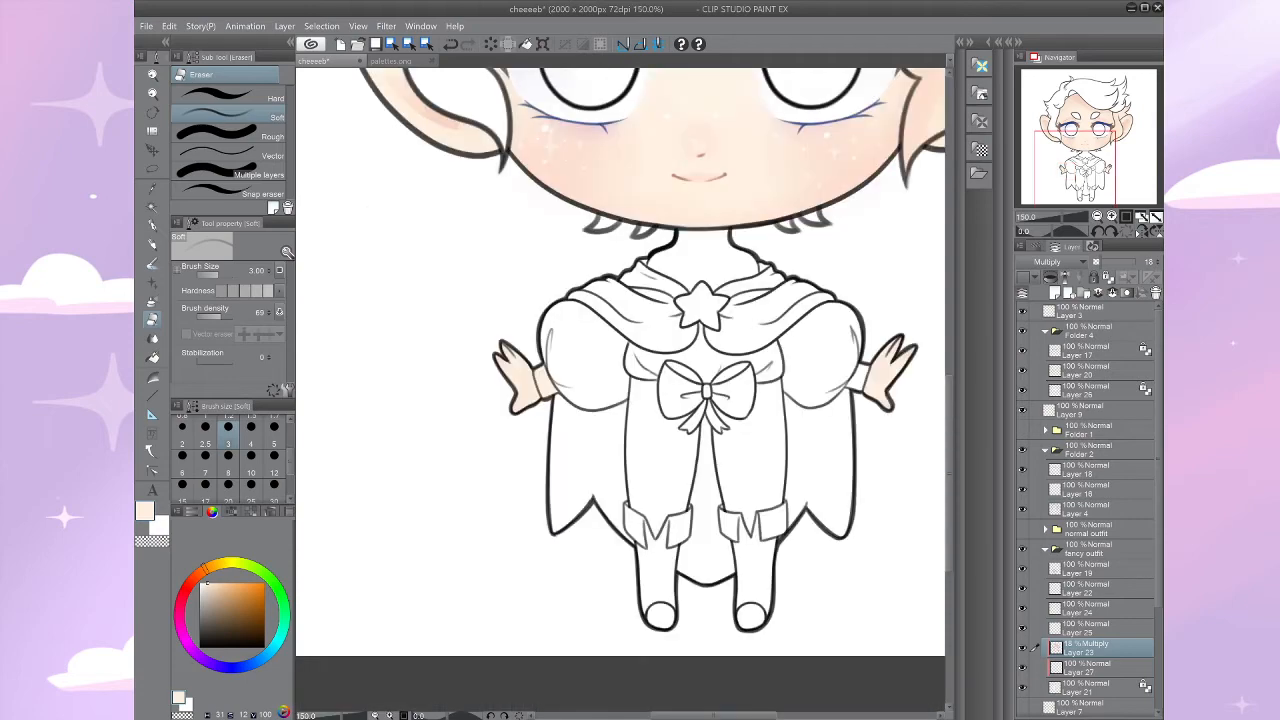
Step: Compare the shading of both hands up close and with the face across the whole figure
{"action": "scroll", "coordinate": [940, 370], "scroll_direction": "up", "scroll_amount": 3}
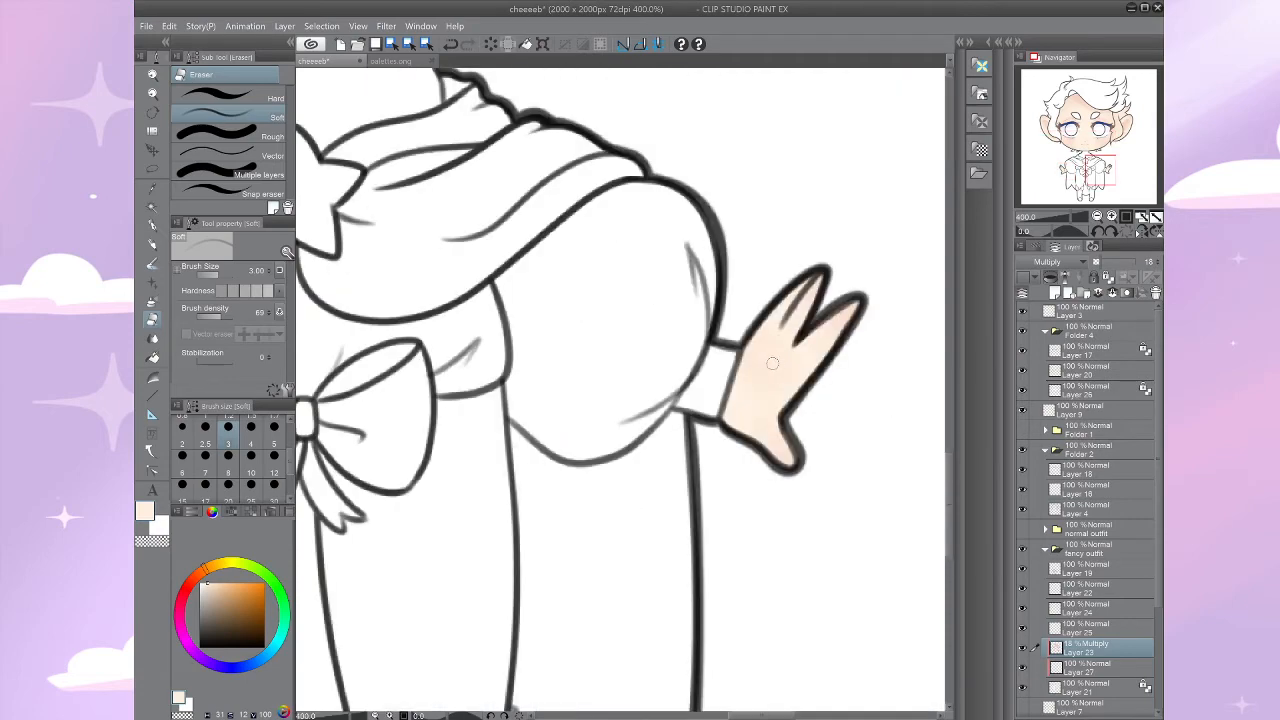
{"action": "scroll", "coordinate": [778, 364], "scroll_direction": "down", "scroll_amount": 3}
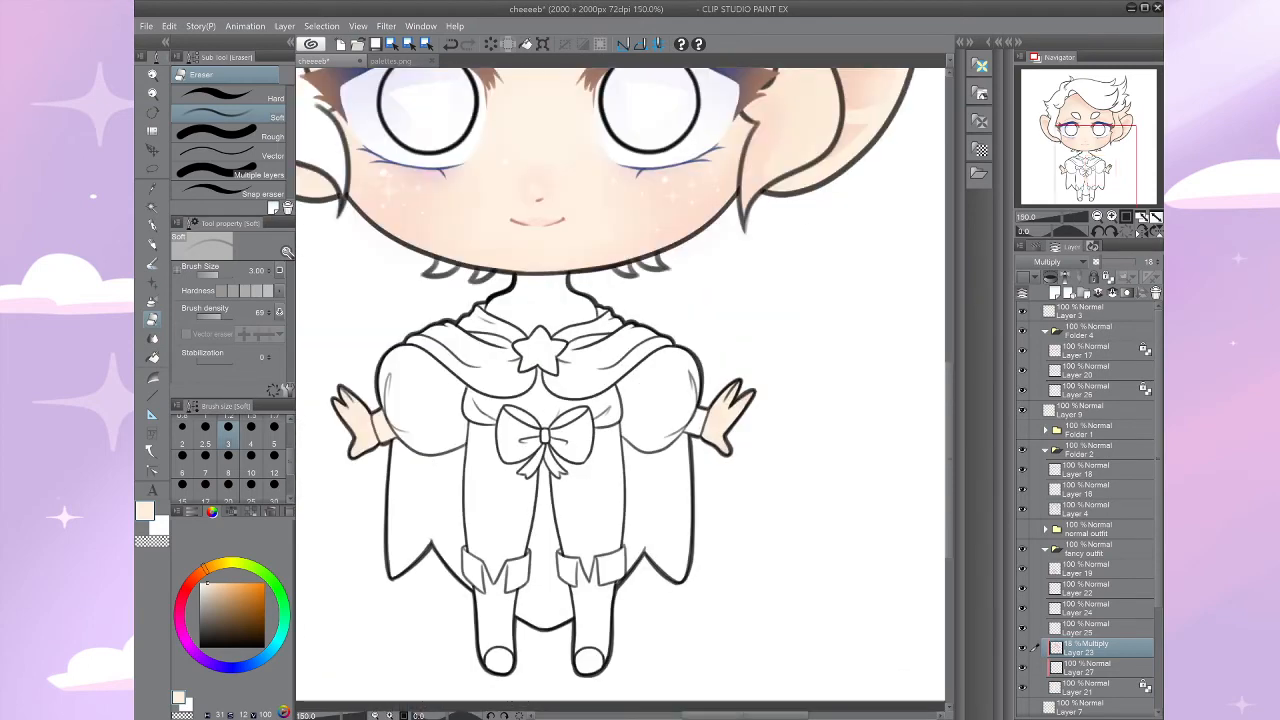
{"action": "scroll", "coordinate": [731, 411], "scroll_direction": "up", "scroll_amount": 3}
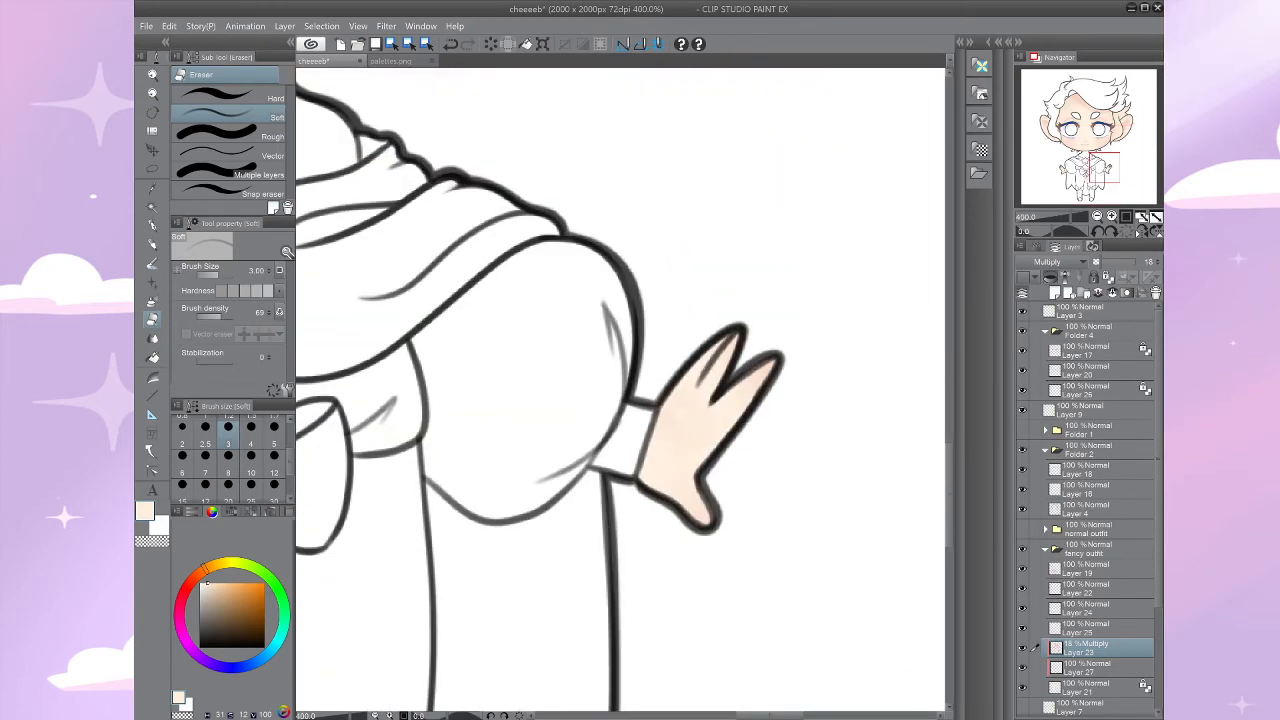
{"action": "scroll", "coordinate": [698, 356], "scroll_direction": "down", "scroll_amount": 4}
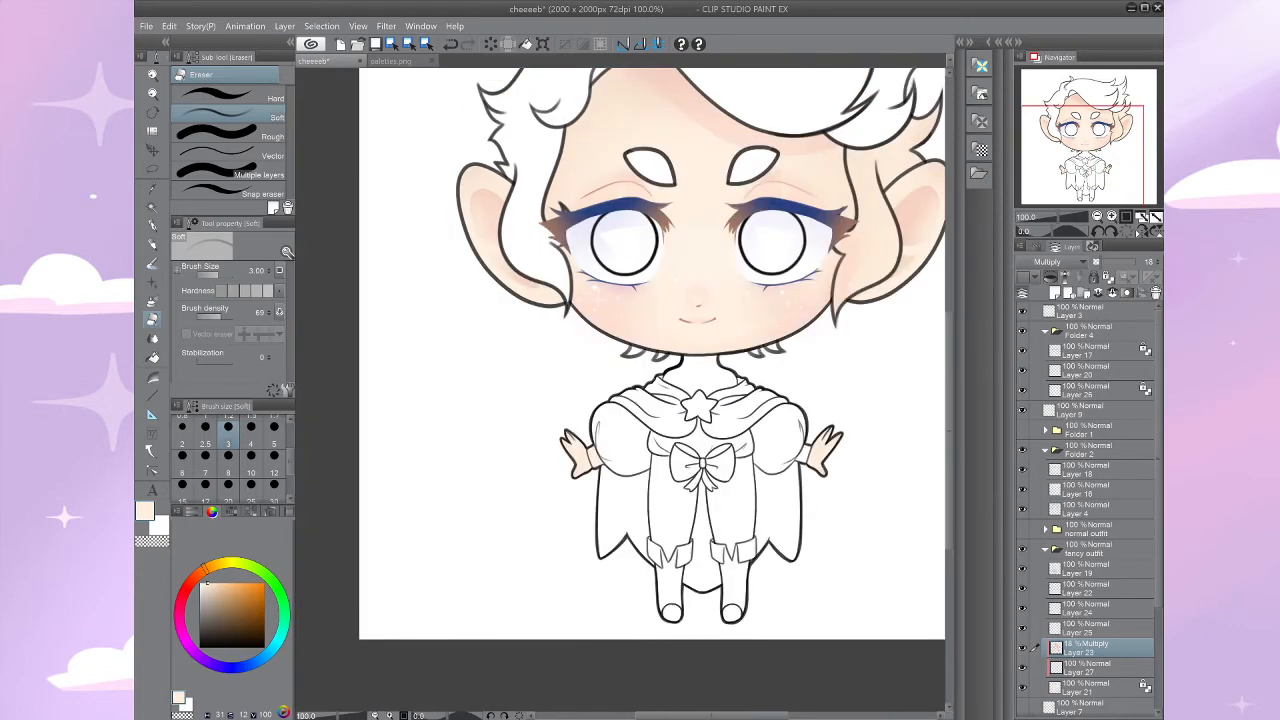
{"action": "left_click_drag", "start_coordinate": [650, 370], "coordinate": [693, 444]}
{"action": "left_click_drag", "start_coordinate": [850, 428], "coordinate": [673, 506]}
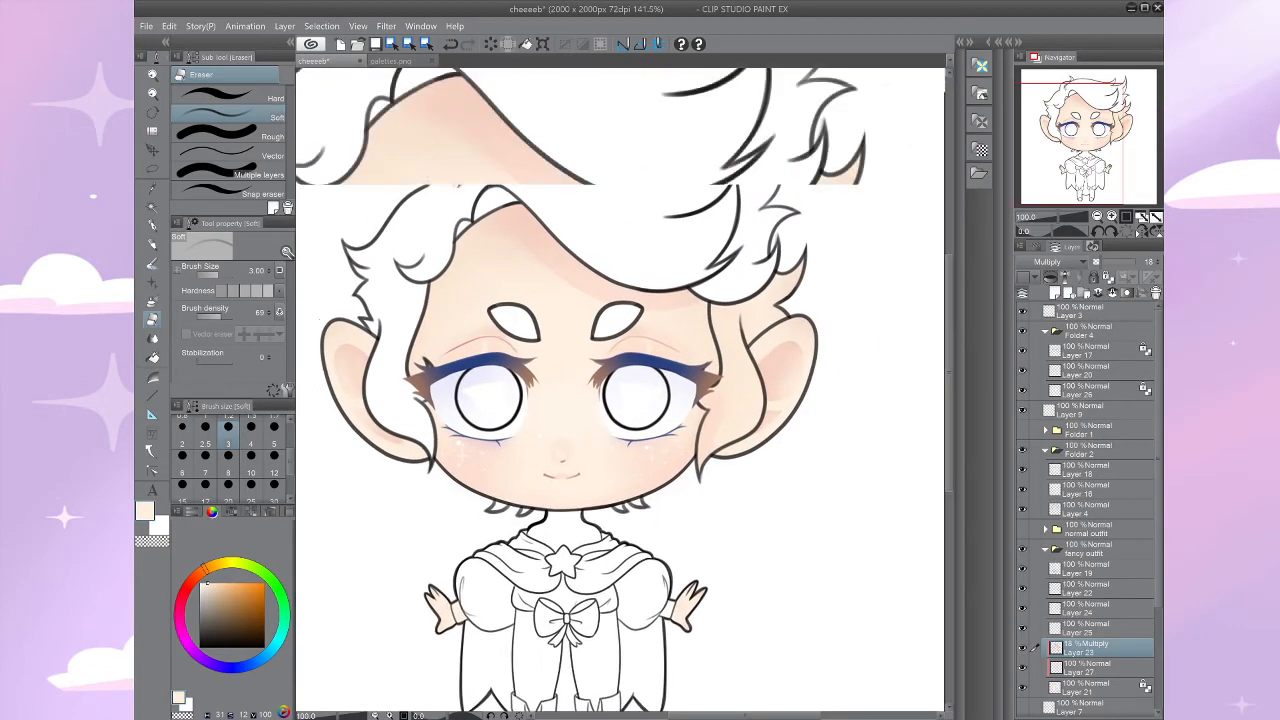
{"action": "scroll", "coordinate": [673, 506], "scroll_direction": "up", "scroll_amount": 2}
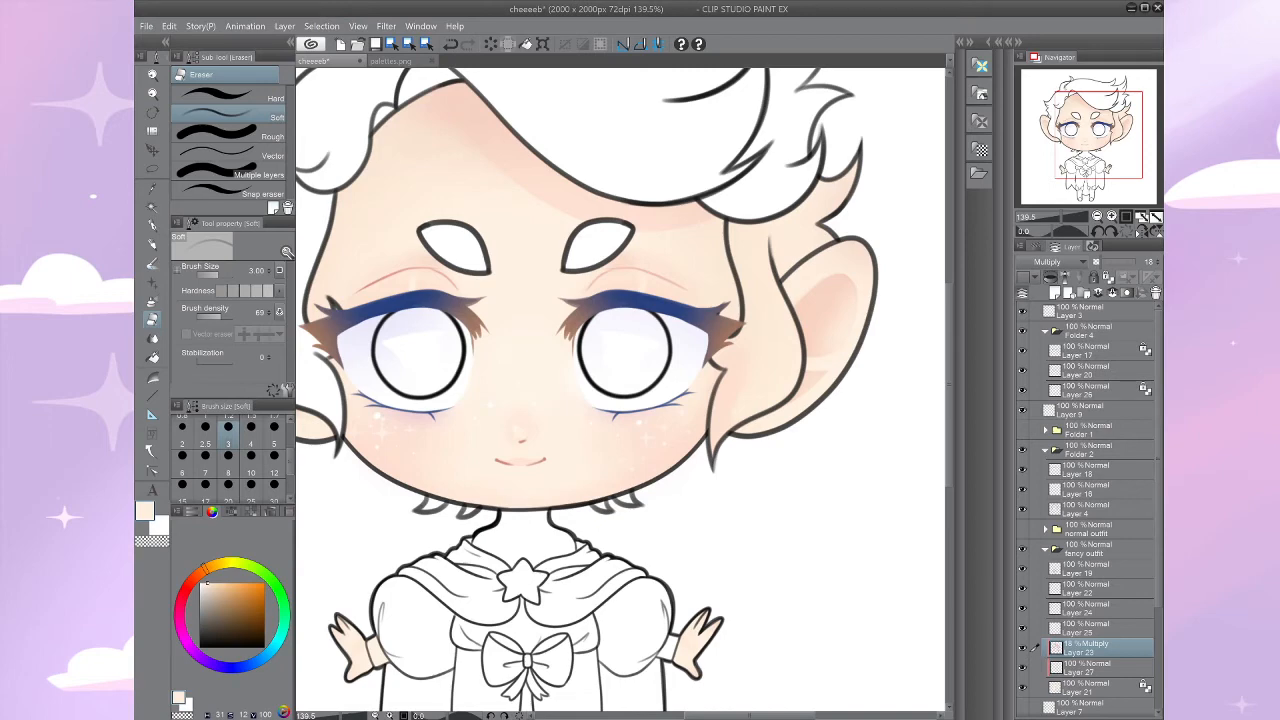
Step: Create a new layer in Add (Glow) mode at 18% opacity and place it directly above the Multiply layer
{"action": "left_click", "coordinate": [1085, 588]}
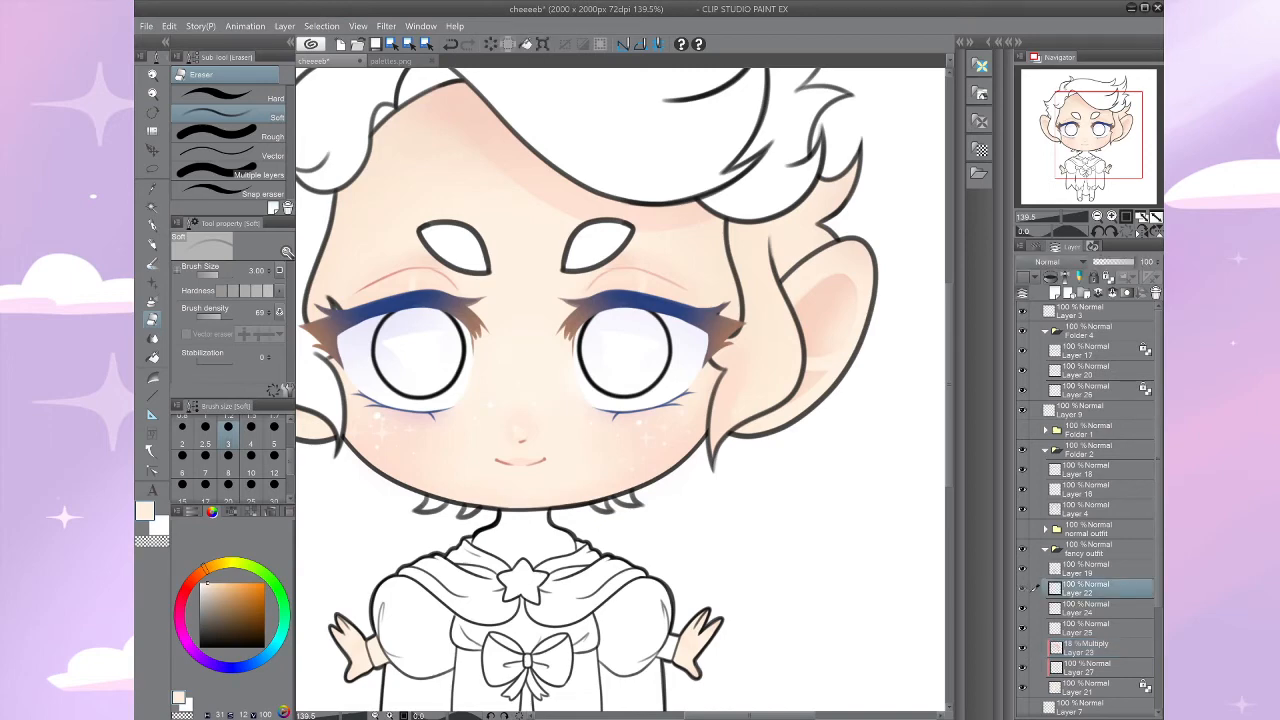
{"action": "key", "text": "ctrl+shift+n"}
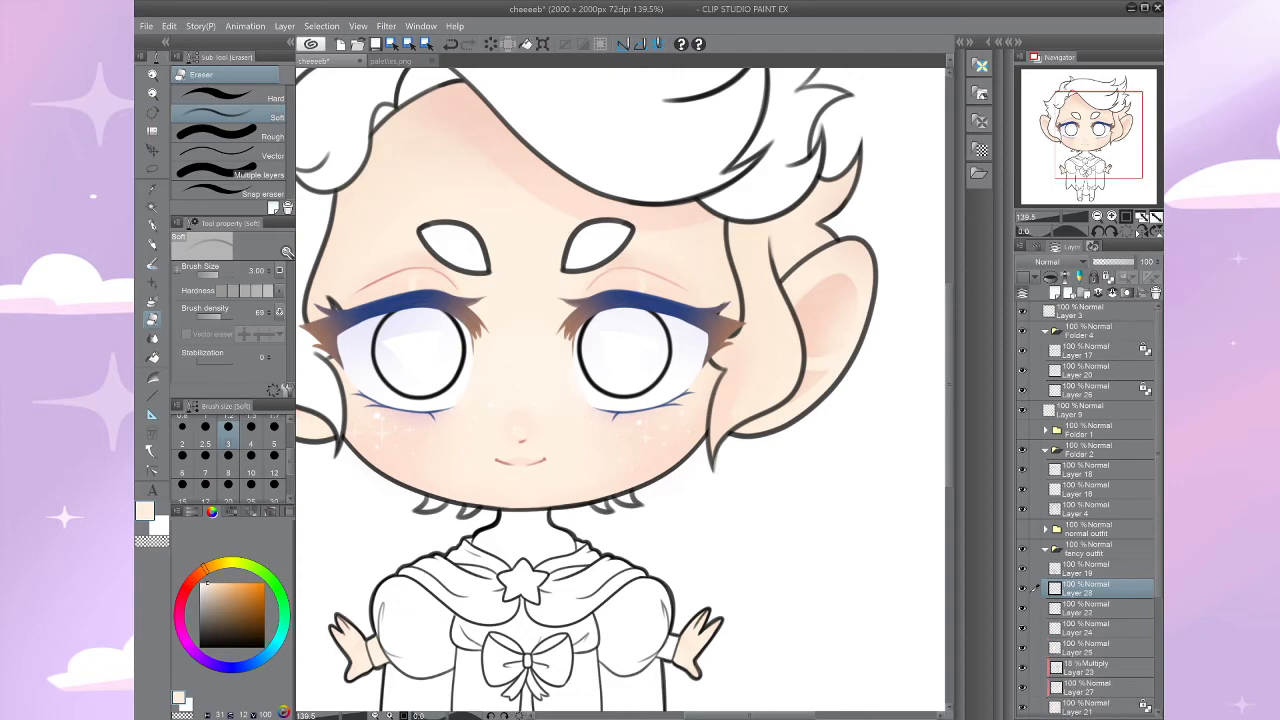
{"action": "left_click", "coordinate": [1058, 262]}
{"action": "left_click_drag", "start_coordinate": [1106, 262], "coordinate": [1100, 262]}
{"action": "left_click_drag", "start_coordinate": [1090, 589], "coordinate": [1090, 657]}
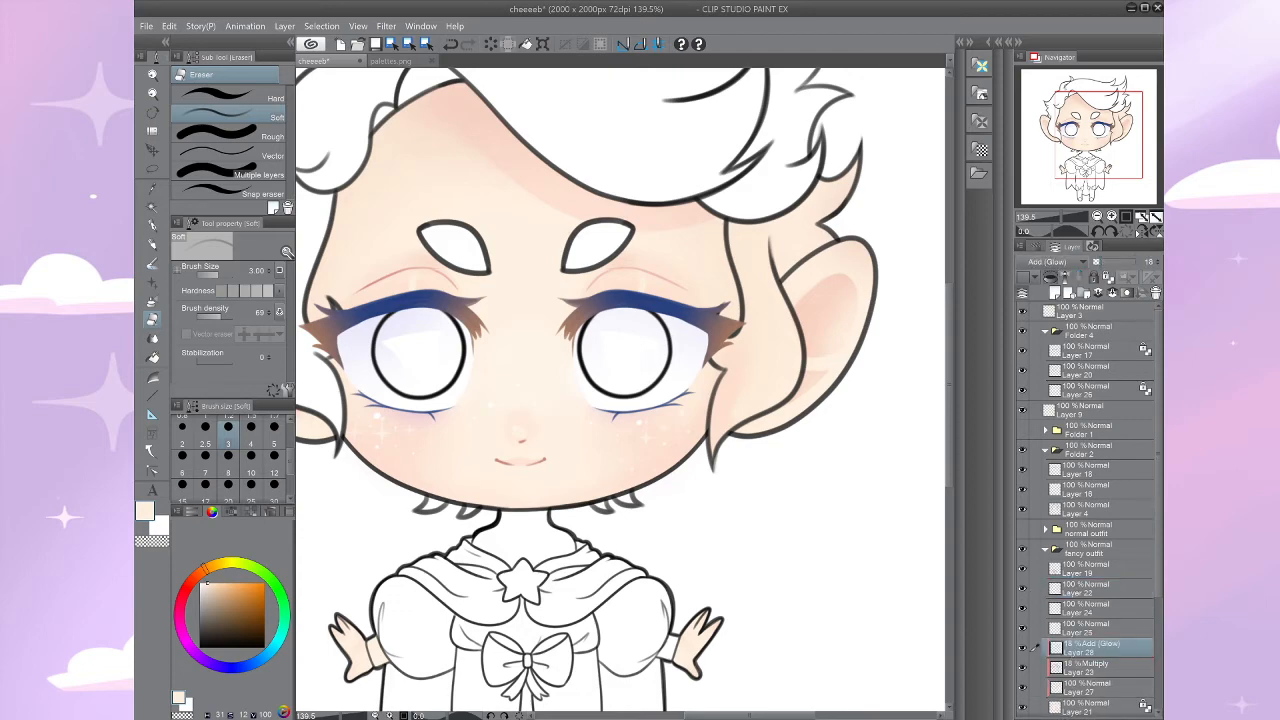
Step: Paint soft white glow on the face with the Soft airbrush at size 12, undoing the last stroke
{"action": "left_click_drag", "start_coordinate": [620, 400], "coordinate": [718, 369]}
{"action": "left_click", "coordinate": [201, 584]}
{"action": "key", "text": "b"}
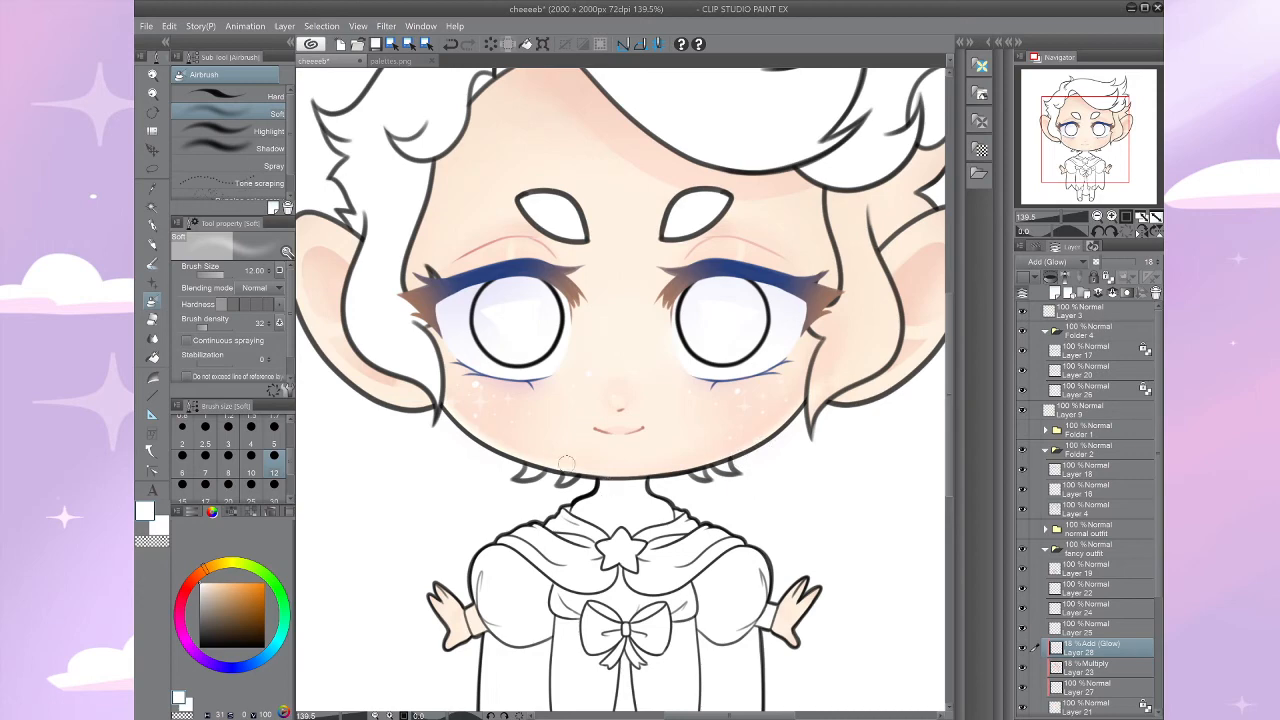
{"action": "left_click", "coordinate": [451, 45]}
Step: Soften the facial glow with Blur at size 12 and Blend at size 30, and lower the glow layer's opacity to 10%
{"action": "key", "text": "j"}
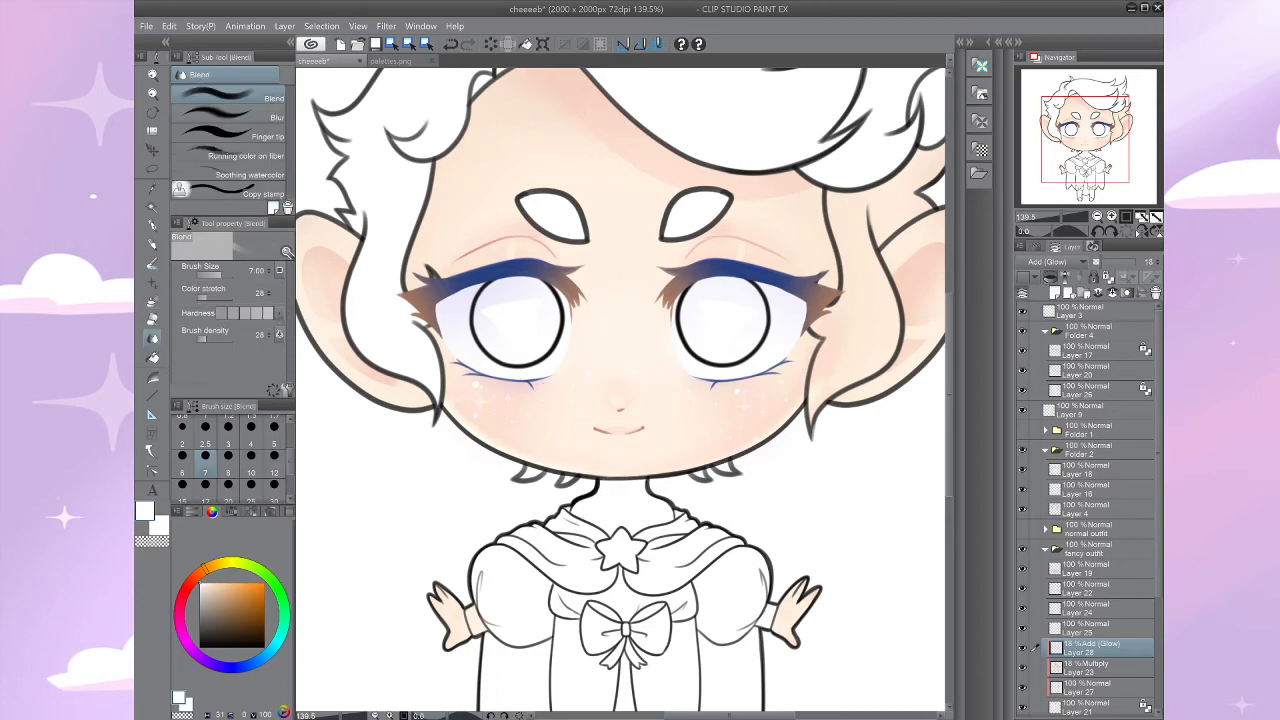
{"action": "left_click", "coordinate": [230, 115]}
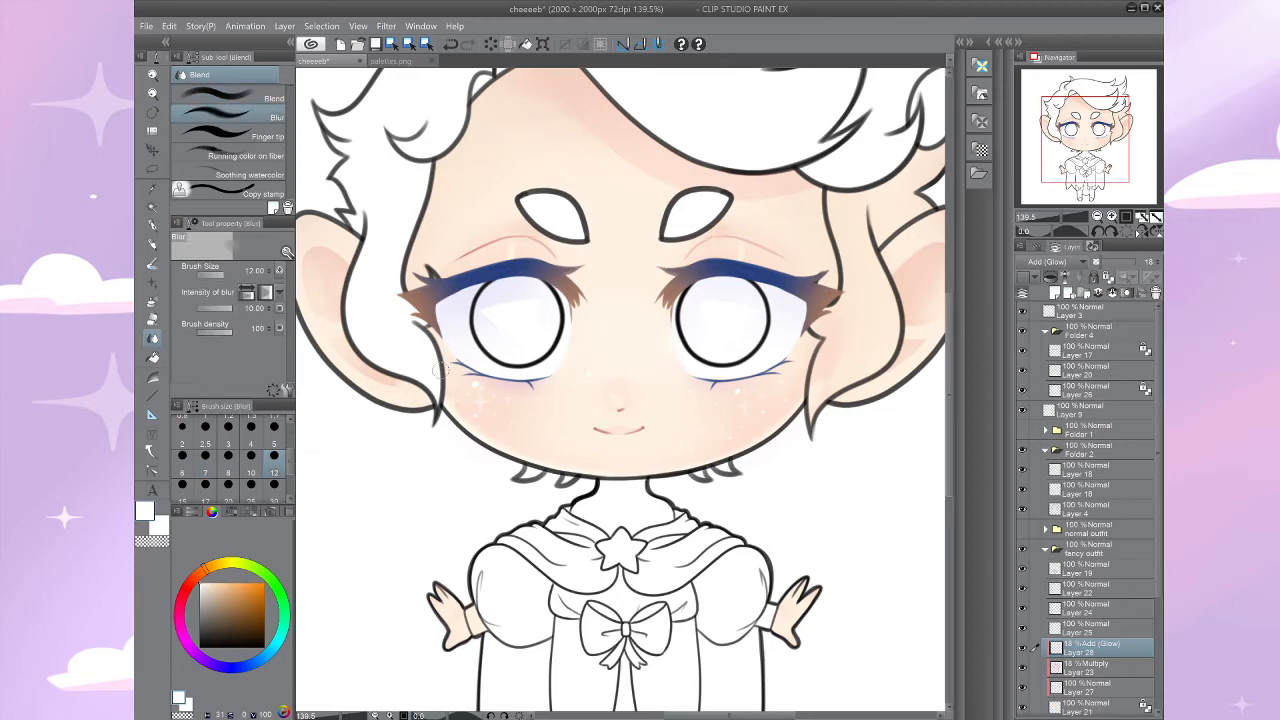
{"action": "left_click", "coordinate": [230, 98]}
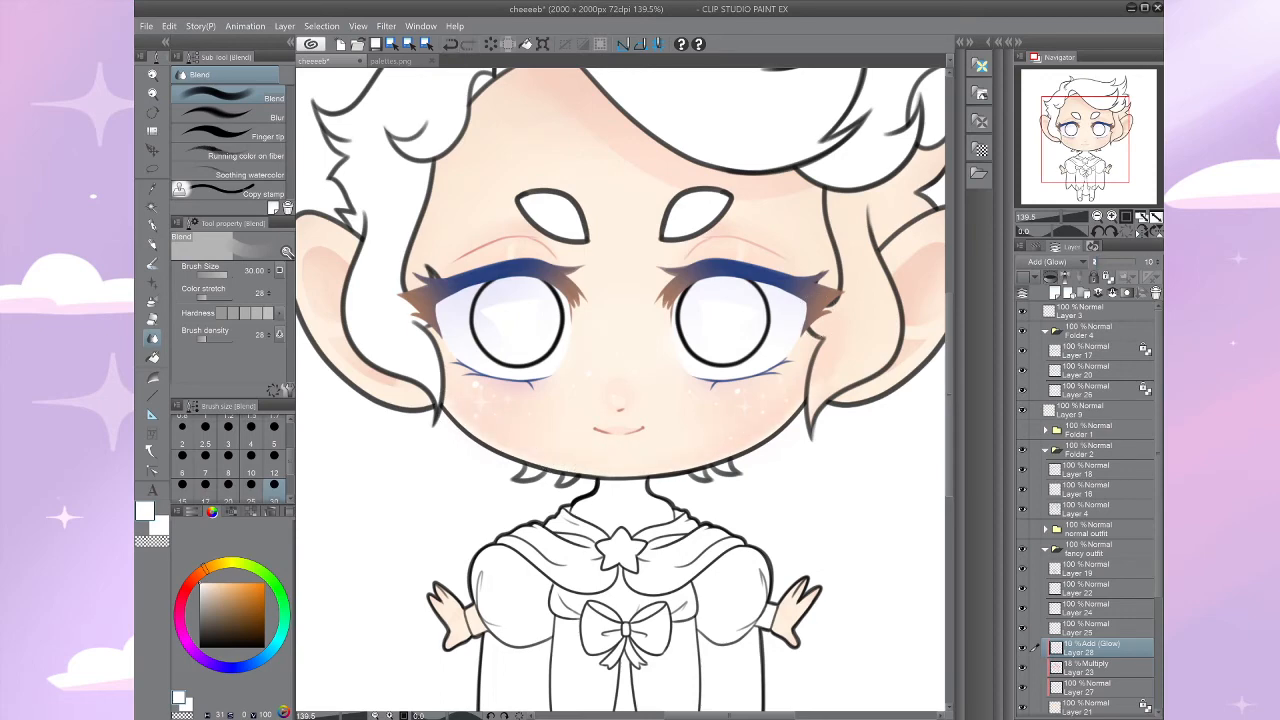
{"action": "key", "text": "ctrl+minus"}
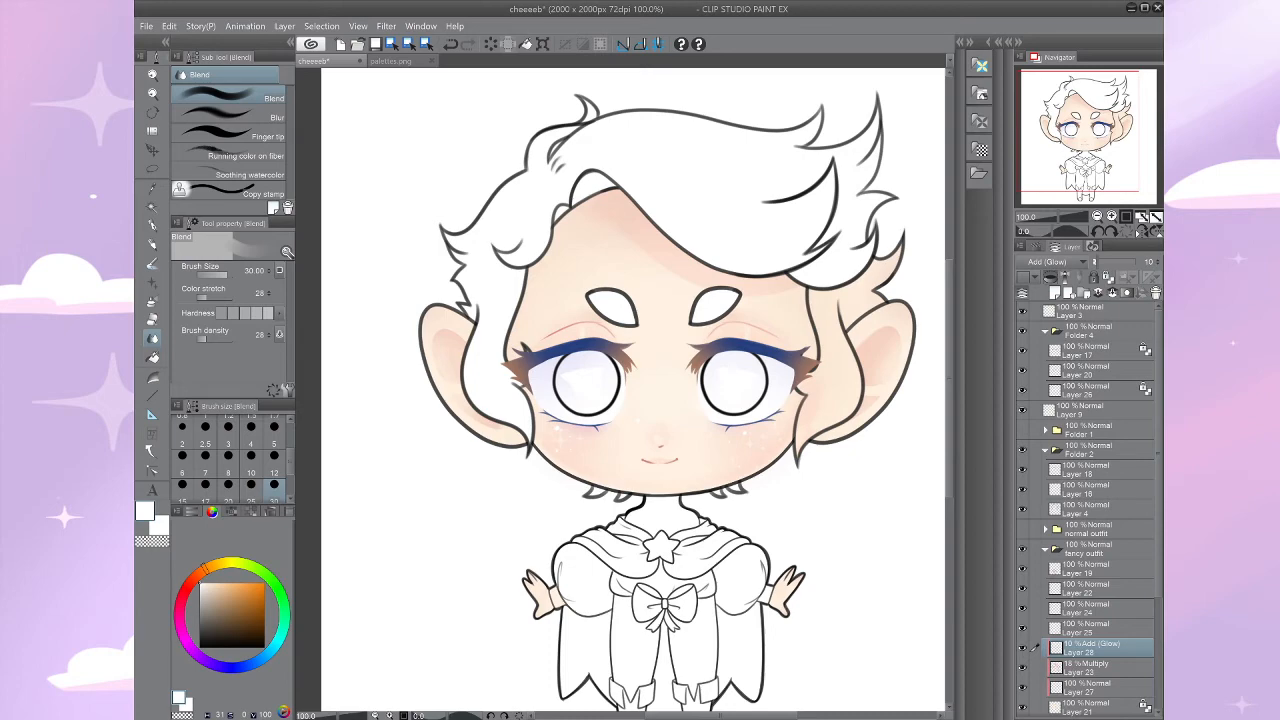
Step: Select Layer 17 in Folder 4 and toggle its visibility off and on to check which eye details it holds
{"action": "scroll", "coordinate": [620, 390], "scroll_direction": "down", "scroll_amount": 3}
{"action": "left_click_drag", "start_coordinate": [620, 380], "coordinate": [654, 582]}
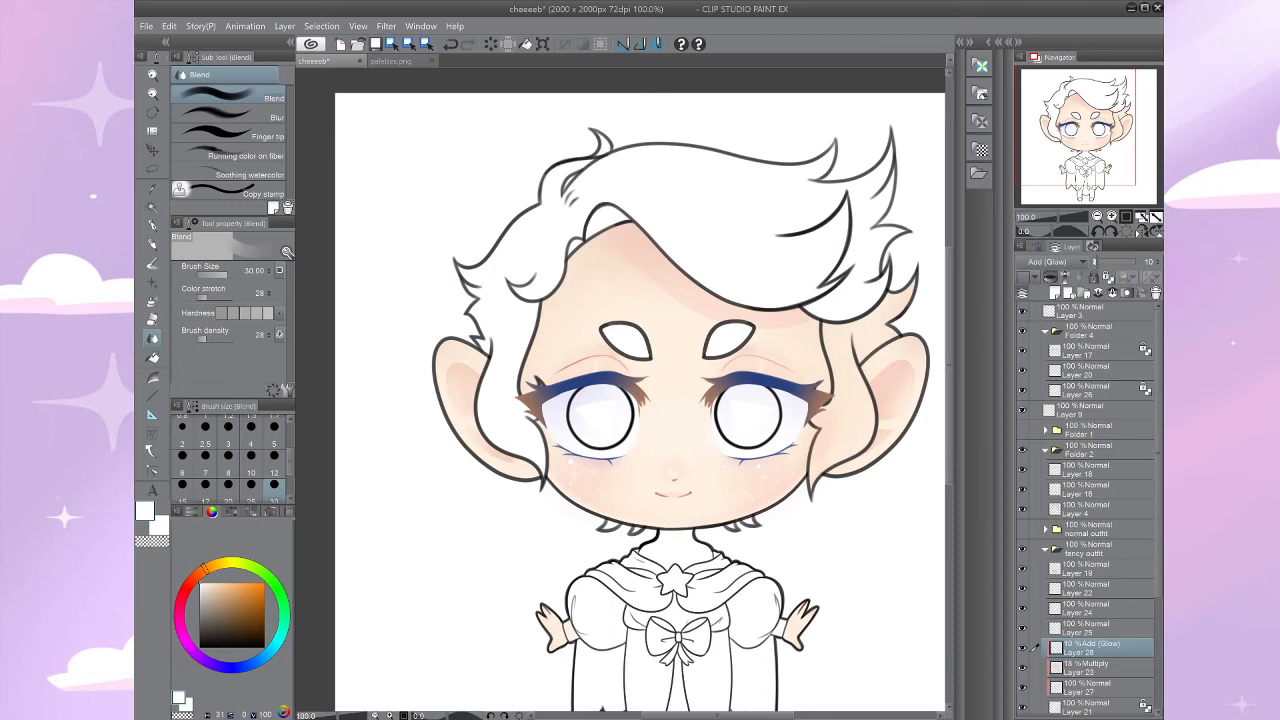
{"action": "left_click", "coordinate": [1098, 371]}
{"action": "left_click", "coordinate": [1098, 351]}
{"action": "left_click", "coordinate": [1022, 351]}
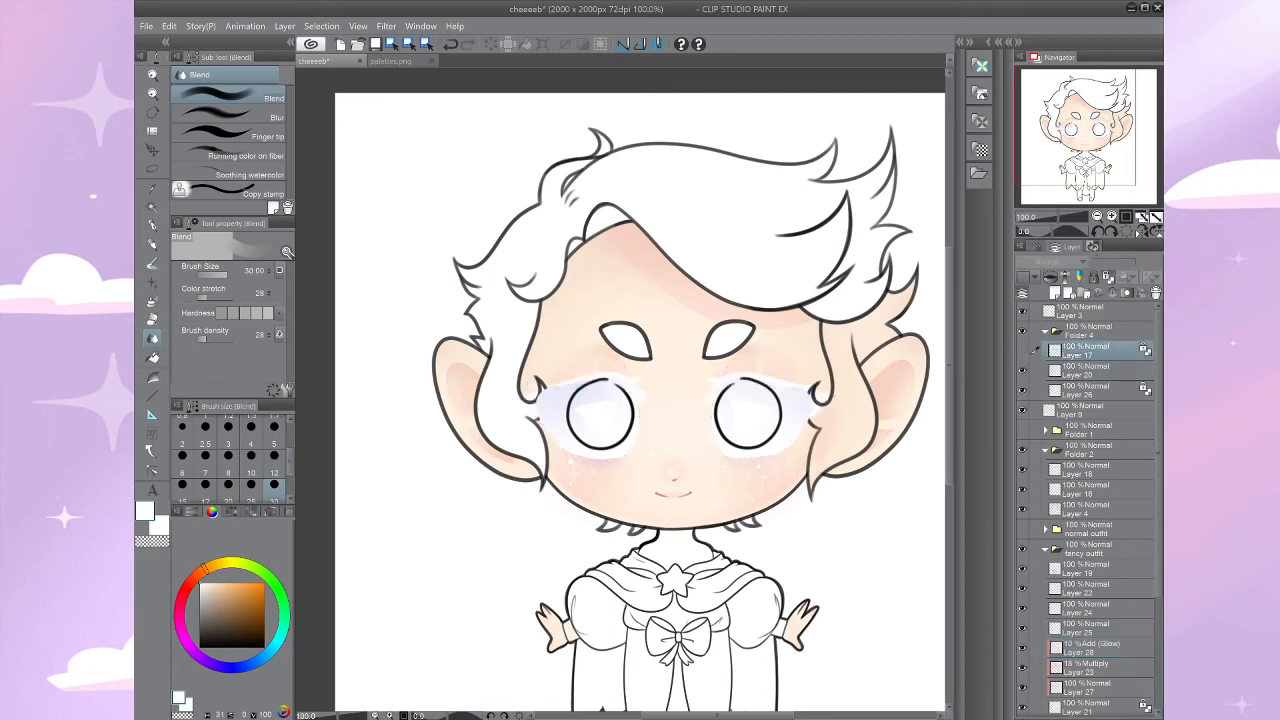
{"action": "left_click", "coordinate": [1022, 351]}
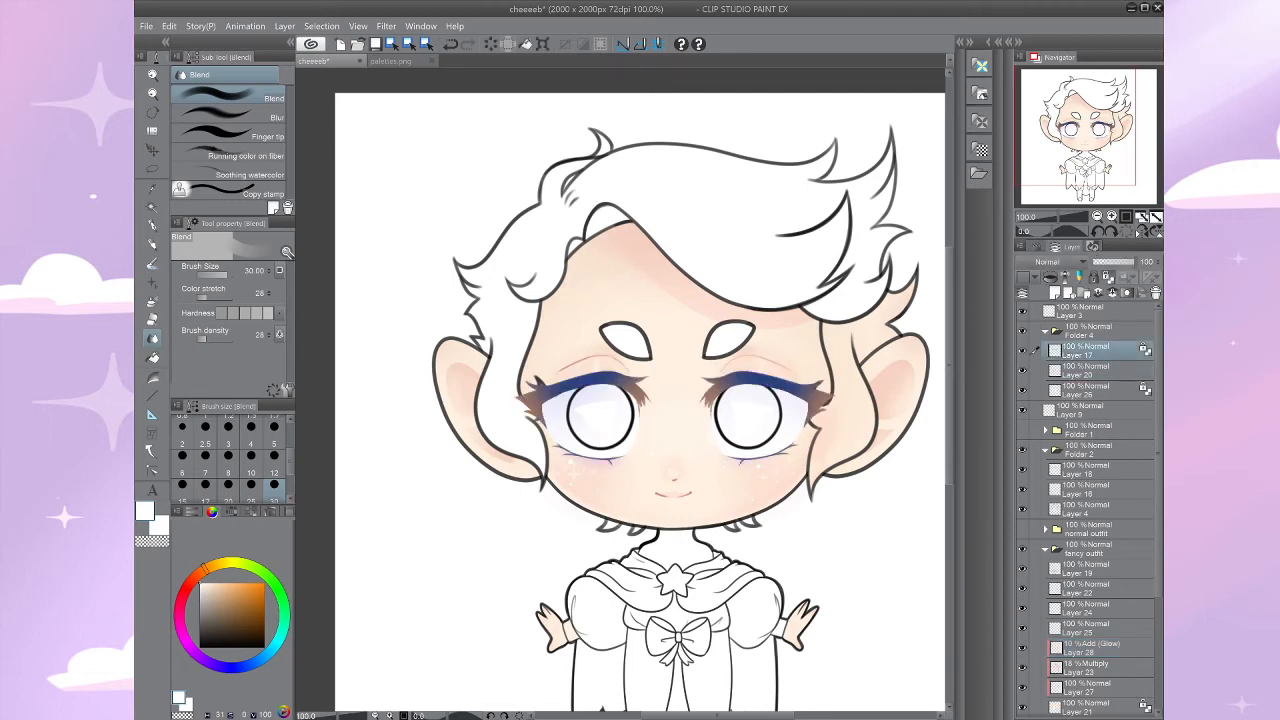
Step: Create a new layer above the lowest layer in Folder 4 and sample the eyebrow's grey-blue from palettes.png for the drawing
{"action": "left_click", "coordinate": [1098, 390]}
{"action": "key", "text": "ctrl+shift+n"}
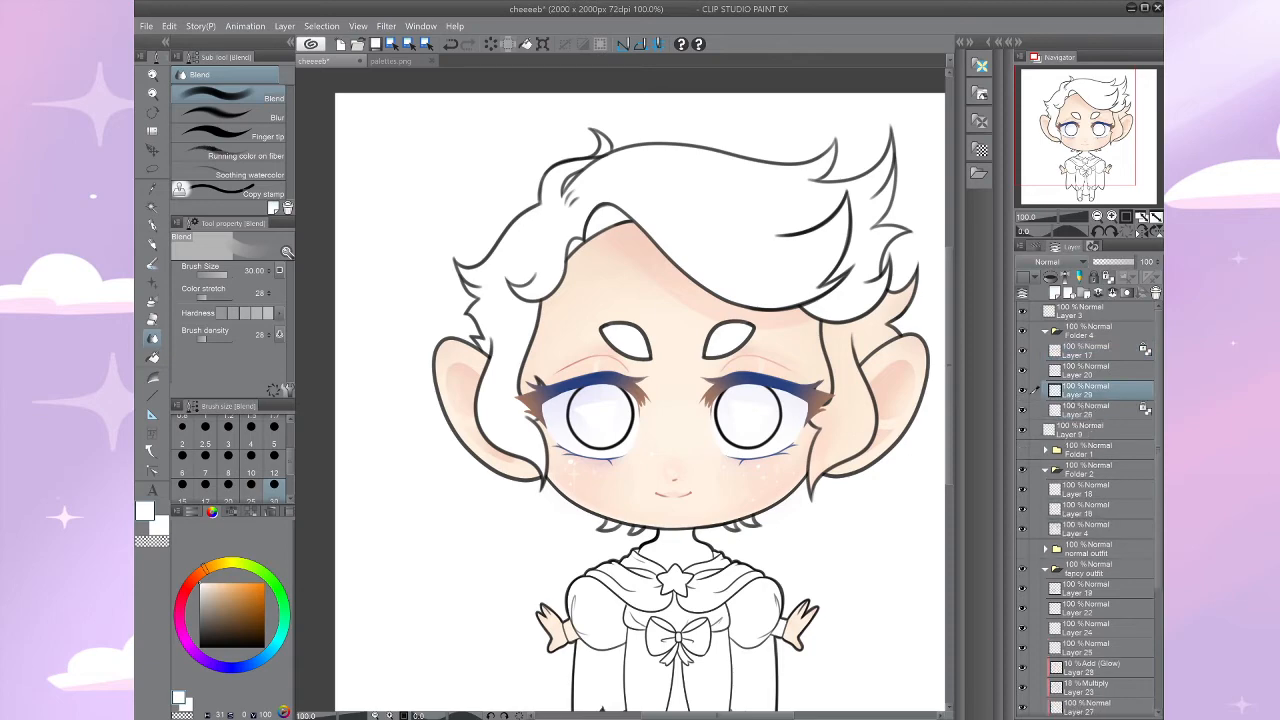
{"action": "left_click", "coordinate": [391, 61]}
{"action": "key", "text": "i"}
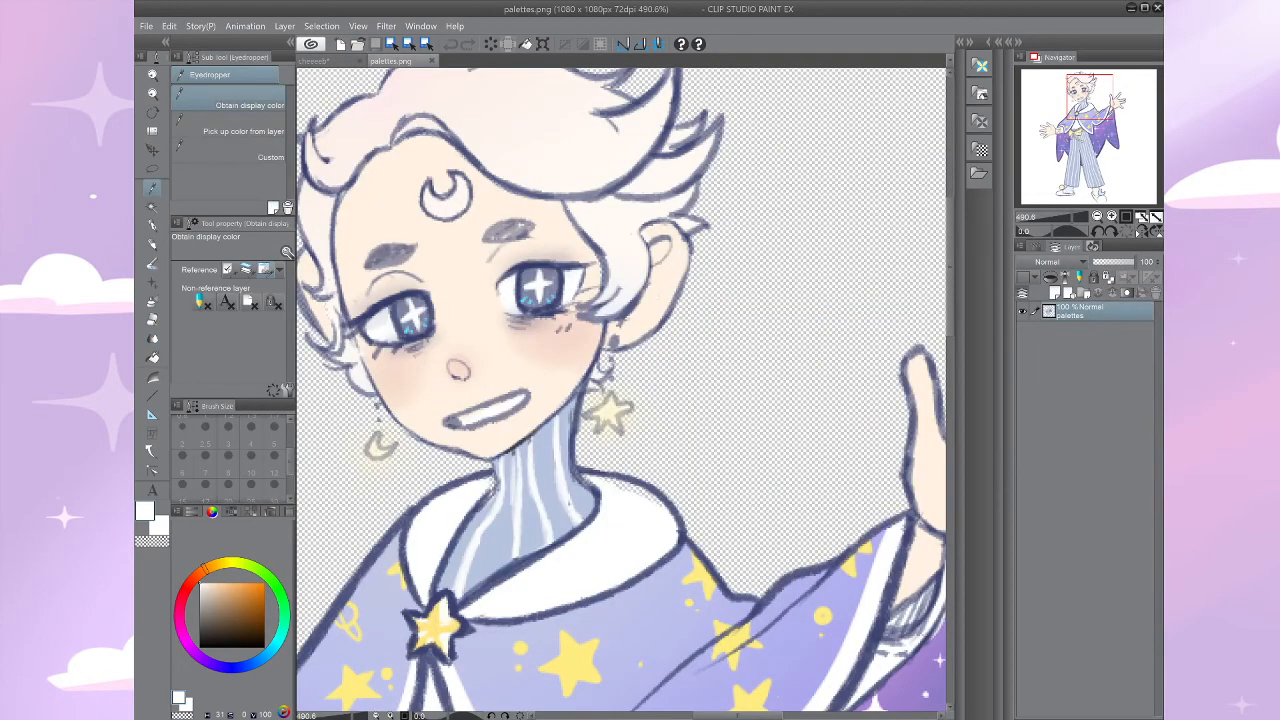
{"action": "left_click", "coordinate": [509, 232]}
{"action": "left_click", "coordinate": [316, 61]}
Step: Shift the Soft airbrush colour to a more saturated blue and sample the dark blue of the upper lashes
{"action": "key", "text": "b"}
{"action": "left_click_drag", "start_coordinate": [640, 400], "coordinate": [626, 432]}
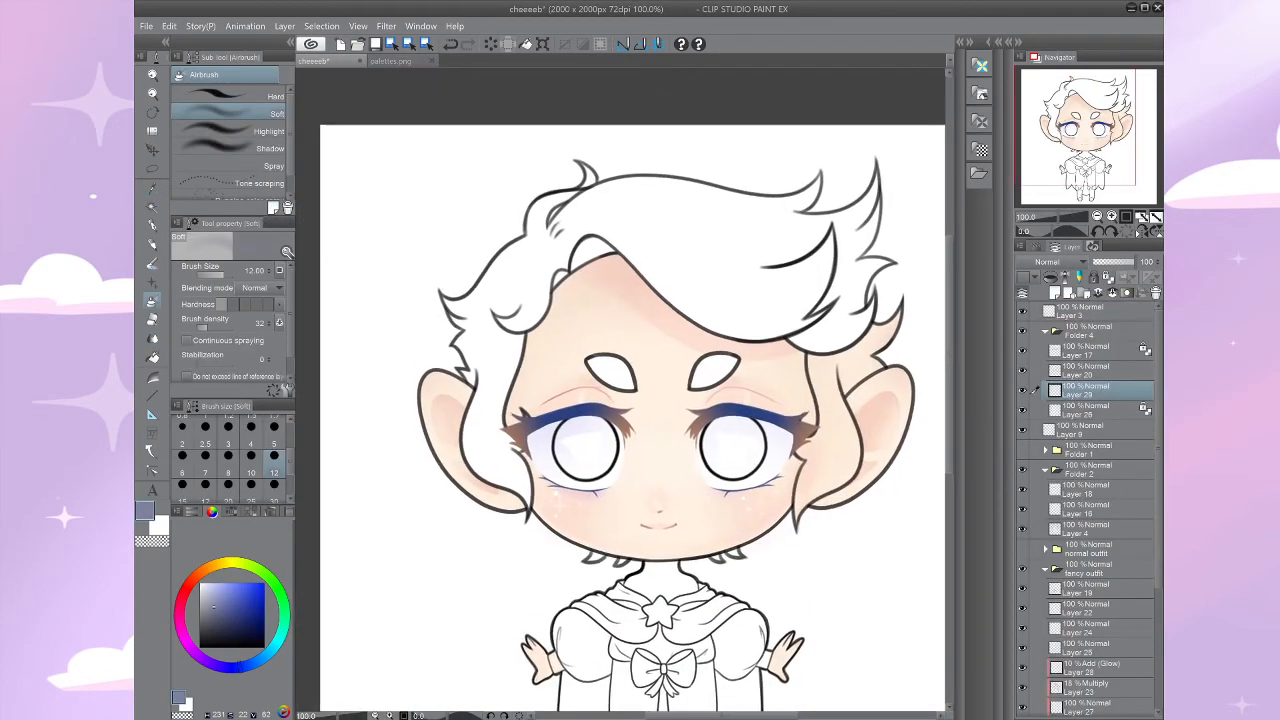
{"action": "scroll", "coordinate": [633, 560], "scroll_direction": "up", "scroll_amount": 5}
{"action": "left_click", "coordinate": [231, 604]}
{"action": "scroll", "coordinate": [500, 495], "scroll_direction": "up", "scroll_amount": 4}
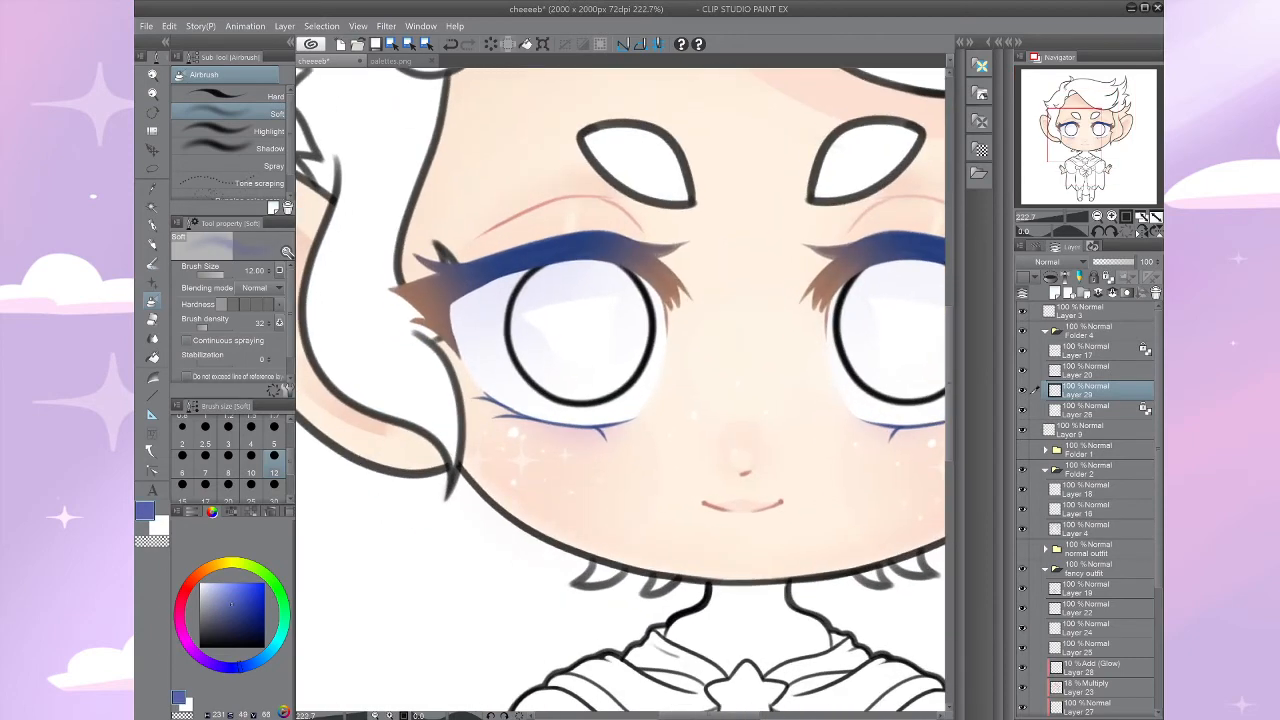
{"action": "left_click_drag", "start_coordinate": [620, 390], "coordinate": [592, 463]}
{"action": "key", "text": "i"}
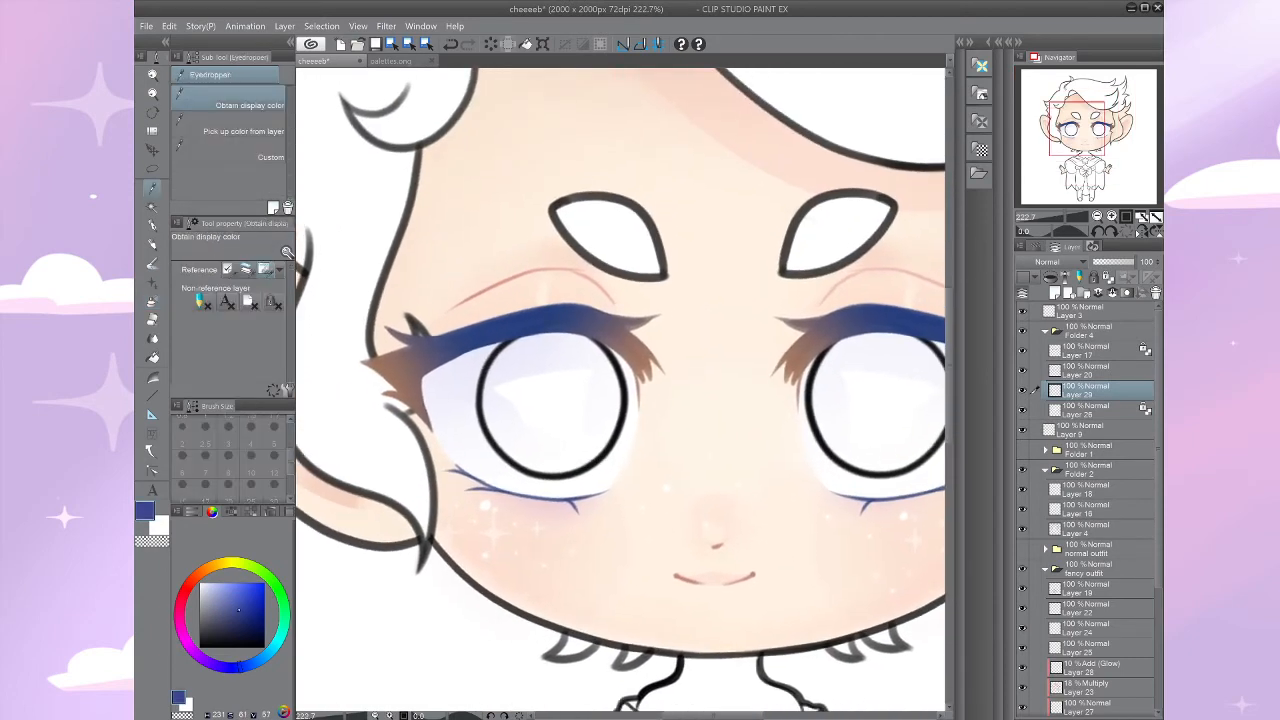
Step: Fill the first iris with dark blue using the Soft airbrush at density 100 and sizes 30 and 12
{"action": "key", "text": "b"}
{"action": "mouse_move", "coordinate": [535, 410]}
{"action": "left_mouse_down"}
{"action": "mouse_move", "coordinate": [568, 376]}
{"action": "mouse_move", "coordinate": [557, 348]}
{"action": "mouse_move", "coordinate": [531, 386]}
{"action": "left_mouse_up"}
{"action": "left_click_drag", "start_coordinate": [205, 327], "coordinate": [314, 326]}
{"action": "left_click", "coordinate": [274, 487]}
{"action": "mouse_move", "coordinate": [552, 412]}
{"action": "left_mouse_down"}
{"action": "mouse_move", "coordinate": [551, 430]}
{"action": "mouse_move", "coordinate": [590, 380]}
{"action": "mouse_move", "coordinate": [560, 420]}
{"action": "mouse_move", "coordinate": [520, 390]}
{"action": "left_mouse_up"}
{"action": "left_click", "coordinate": [274, 455]}
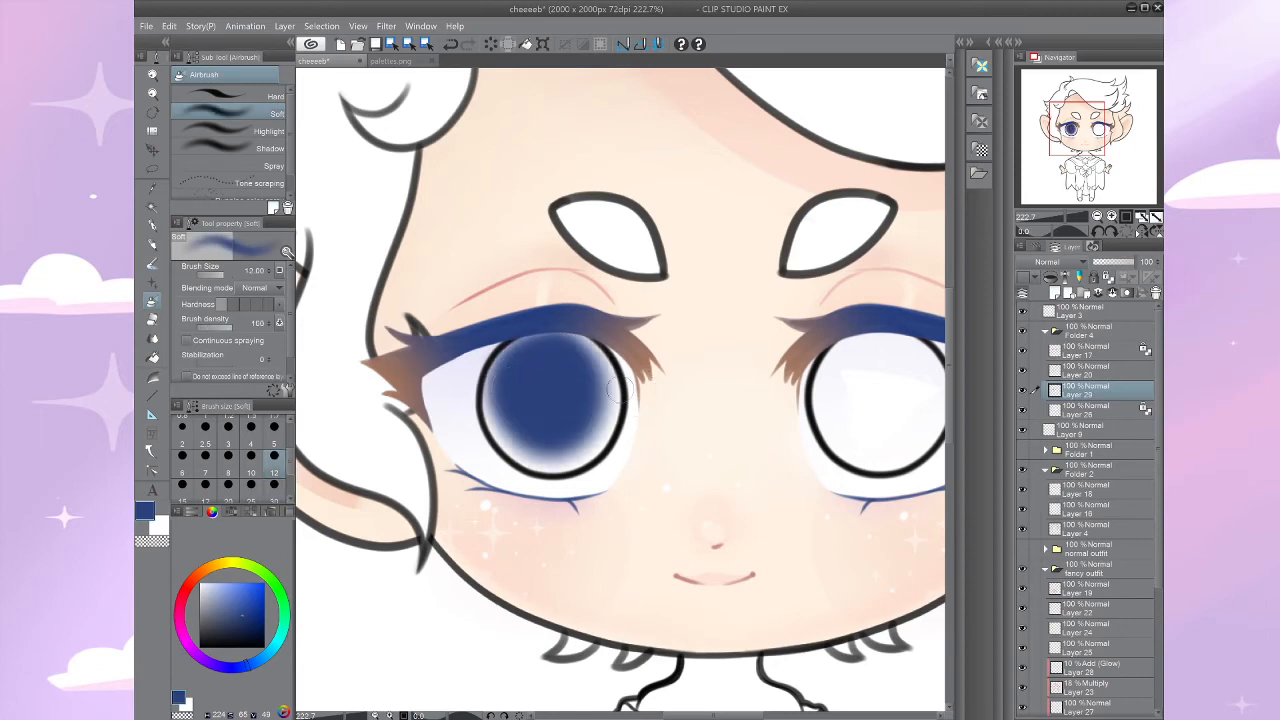
{"action": "mouse_move", "coordinate": [619, 390]}
{"action": "left_mouse_down"}
{"action": "mouse_move", "coordinate": [515, 366]}
{"action": "mouse_move", "coordinate": [540, 330]}
{"action": "mouse_move", "coordinate": [497, 406]}
{"action": "mouse_move", "coordinate": [509, 442]}
{"action": "mouse_move", "coordinate": [568, 464]}
{"action": "mouse_move", "coordinate": [593, 448]}
{"action": "mouse_move", "coordinate": [599, 405]}
{"action": "mouse_move", "coordinate": [603, 430]}
{"action": "mouse_move", "coordinate": [592, 441]}
{"action": "mouse_move", "coordinate": [605, 386]}
{"action": "mouse_move", "coordinate": [586, 348]}
{"action": "mouse_move", "coordinate": [540, 342]}
{"action": "left_mouse_up"}
{"action": "mouse_move", "coordinate": [515, 425]}
{"action": "left_mouse_down"}
{"action": "mouse_move", "coordinate": [509, 444]}
{"action": "mouse_move", "coordinate": [552, 454]}
{"action": "mouse_move", "coordinate": [567, 434]}
{"action": "left_mouse_up"}
Step: Fill the other eye's iris with the same dark blue, using the Soft airbrush at size 25 with increased hardness
{"action": "left_click_drag", "start_coordinate": [700, 430], "coordinate": [321, 428]}
{"action": "left_click_drag", "start_coordinate": [560, 430], "coordinate": [540, 398]}
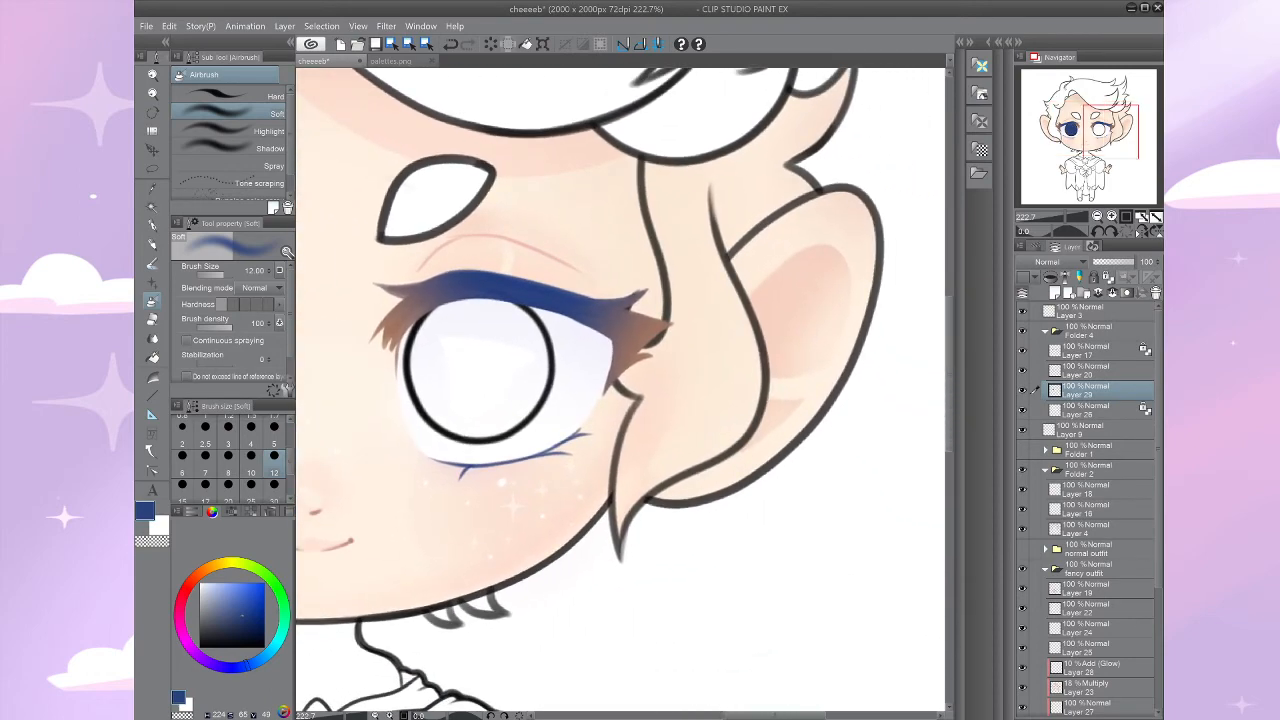
{"action": "left_click", "coordinate": [251, 485]}
{"action": "mouse_move", "coordinate": [500, 330]}
{"action": "left_mouse_down"}
{"action": "mouse_move", "coordinate": [456, 399]}
{"action": "mouse_move", "coordinate": [470, 370]}
{"action": "left_mouse_up"}
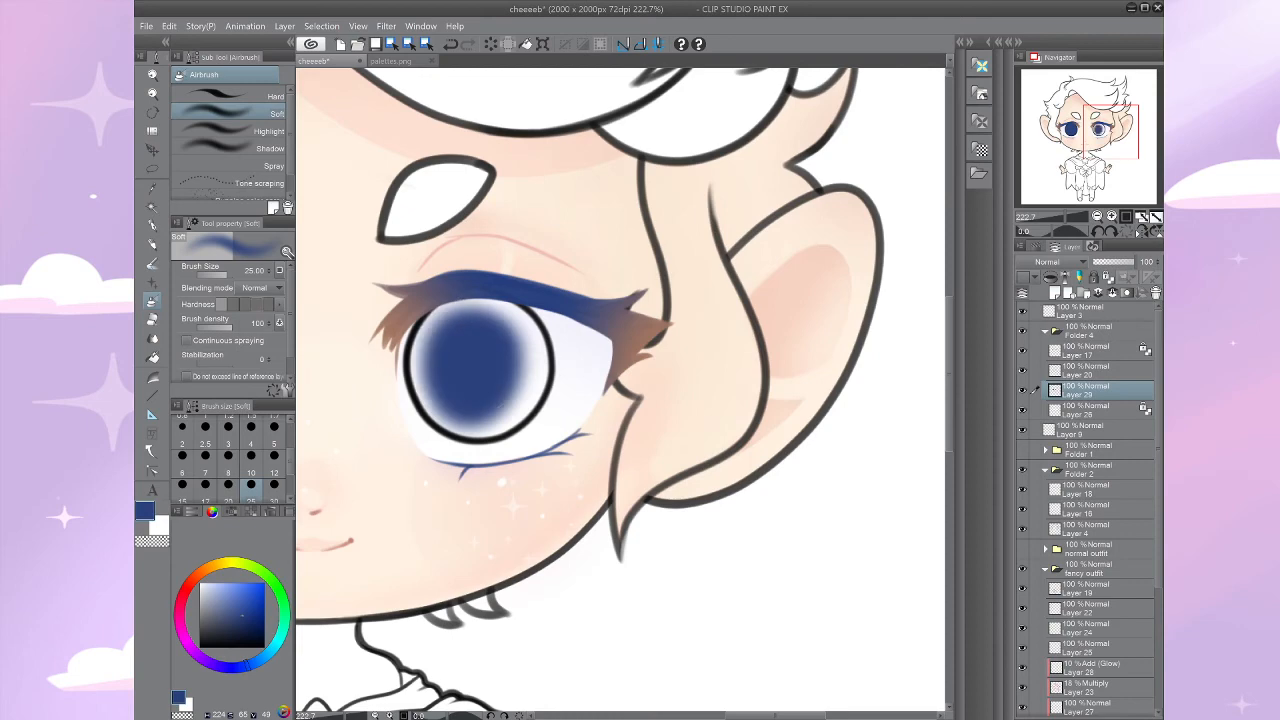
{"action": "mouse_move", "coordinate": [548, 350]}
{"action": "left_mouse_down"}
{"action": "mouse_move", "coordinate": [486, 347]}
{"action": "mouse_move", "coordinate": [471, 326]}
{"action": "mouse_move", "coordinate": [439, 370]}
{"action": "mouse_move", "coordinate": [472, 412]}
{"action": "mouse_move", "coordinate": [442, 390]}
{"action": "mouse_move", "coordinate": [437, 366]}
{"action": "mouse_move", "coordinate": [470, 360]}
{"action": "mouse_move", "coordinate": [496, 323]}
{"action": "mouse_move", "coordinate": [520, 367]}
{"action": "mouse_move", "coordinate": [519, 353]}
{"action": "mouse_move", "coordinate": [512, 405]}
{"action": "left_mouse_up"}
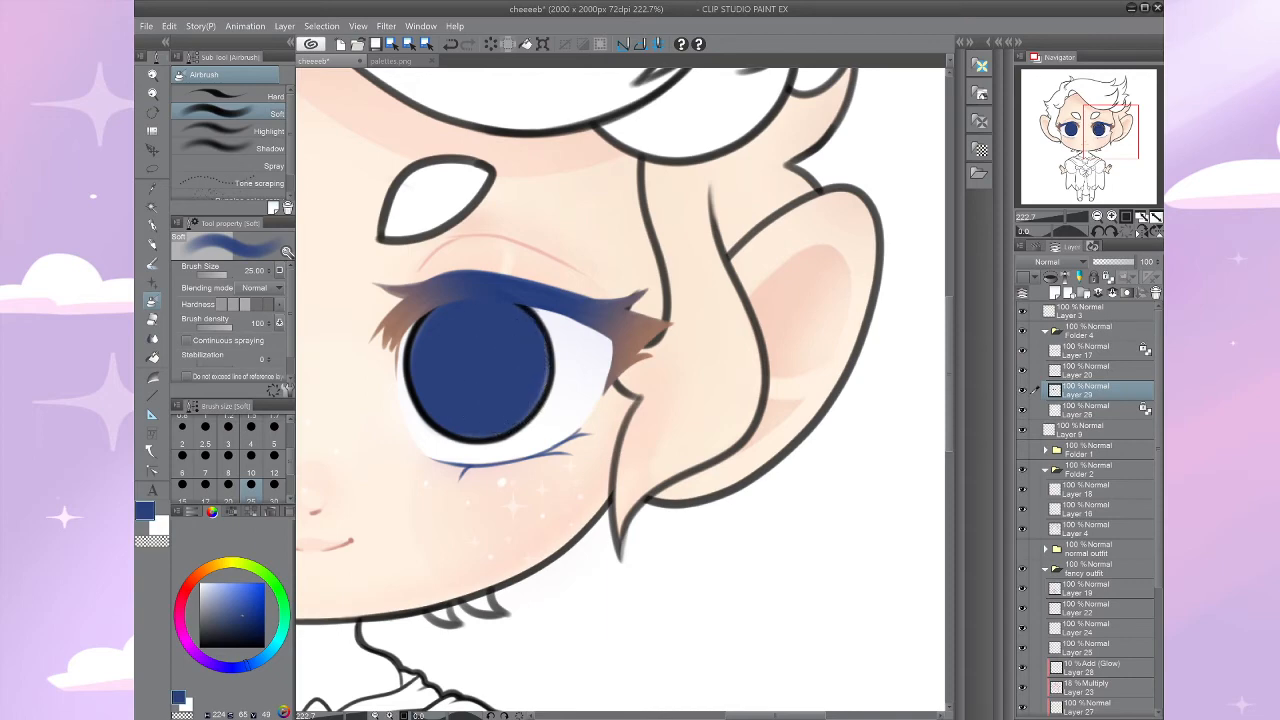
Step: Undo the last three iris strokes and redo them to compare the result
{"action": "key", "text": "ctrl+z"}
{"action": "key", "text": "ctrl+z"}
{"action": "key", "text": "ctrl+z"}
{"action": "key", "text": "ctrl+y"}
{"action": "key", "text": "ctrl+y"}
{"action": "key", "text": "ctrl+y"}
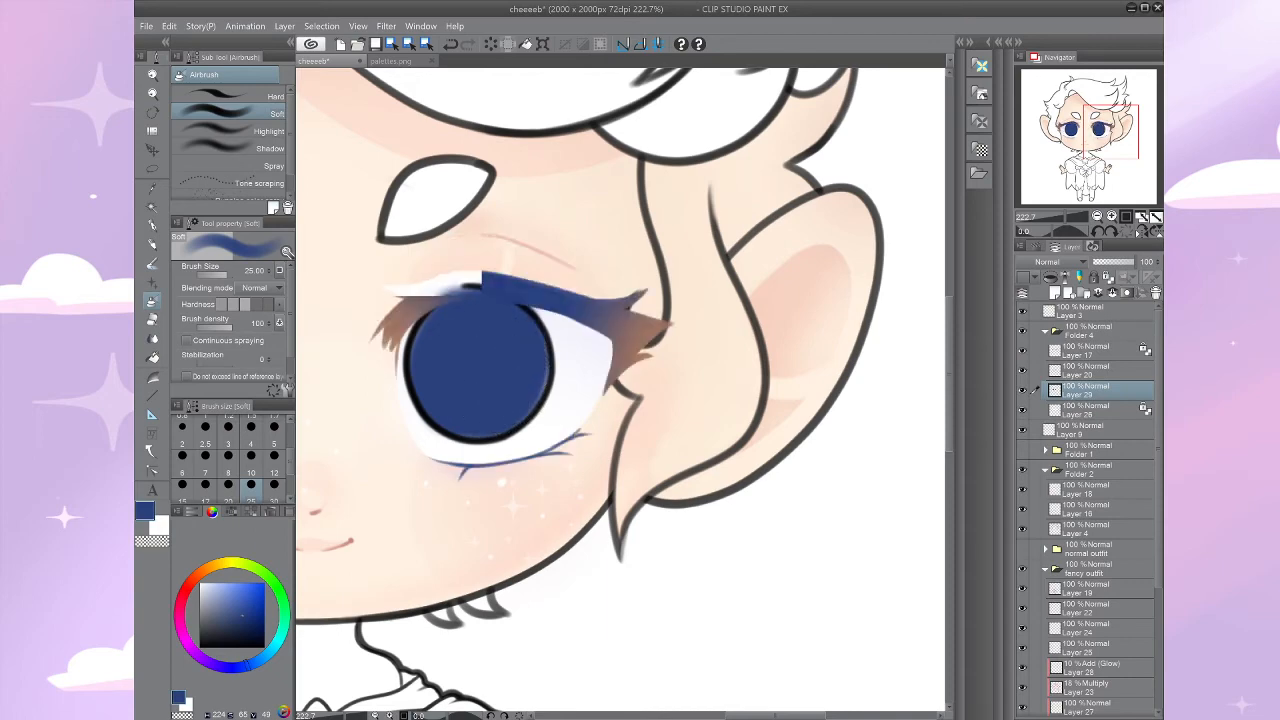
Step: Lock transparency on Layer 20, tint the upper iris outlines blue, and touch up the iris edges on Layer 29 at size 5
{"action": "left_click", "coordinate": [1090, 370]}
{"action": "left_click_drag", "start_coordinate": [455, 292], "coordinate": [740, 282]}
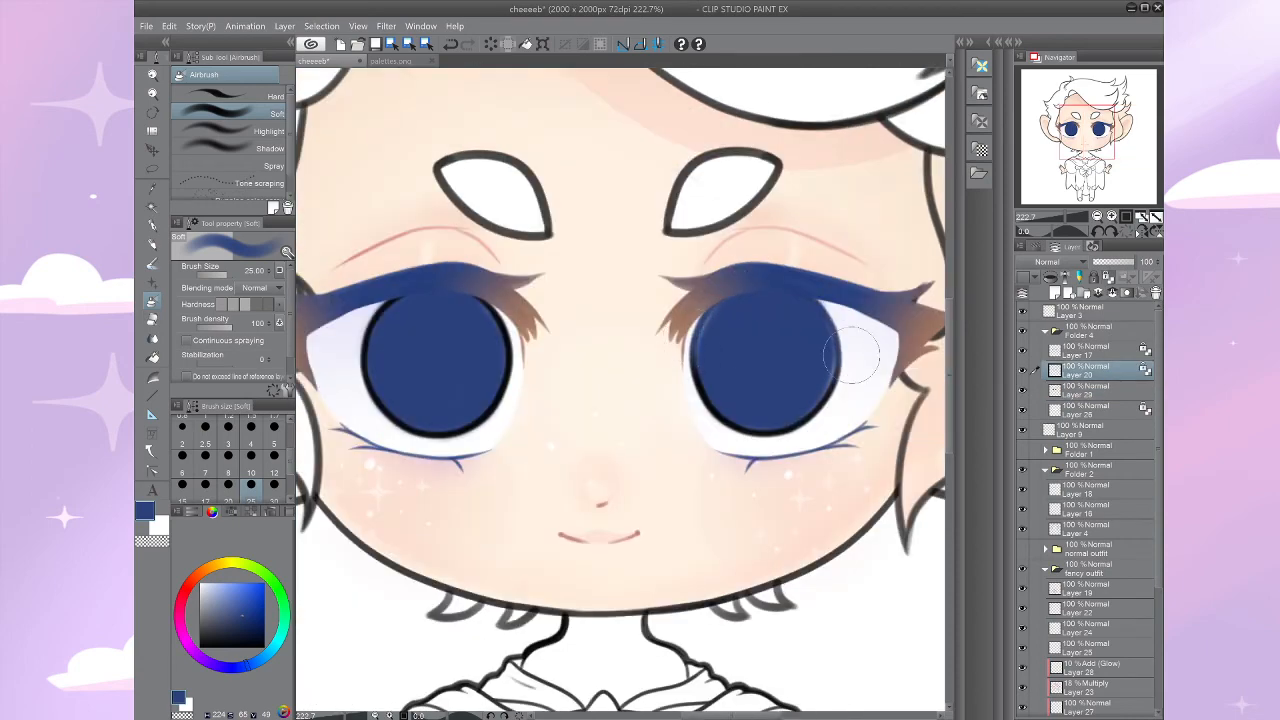
{"action": "left_click_drag", "start_coordinate": [428, 257], "coordinate": [492, 290]}
{"action": "left_click", "coordinate": [1085, 390]}
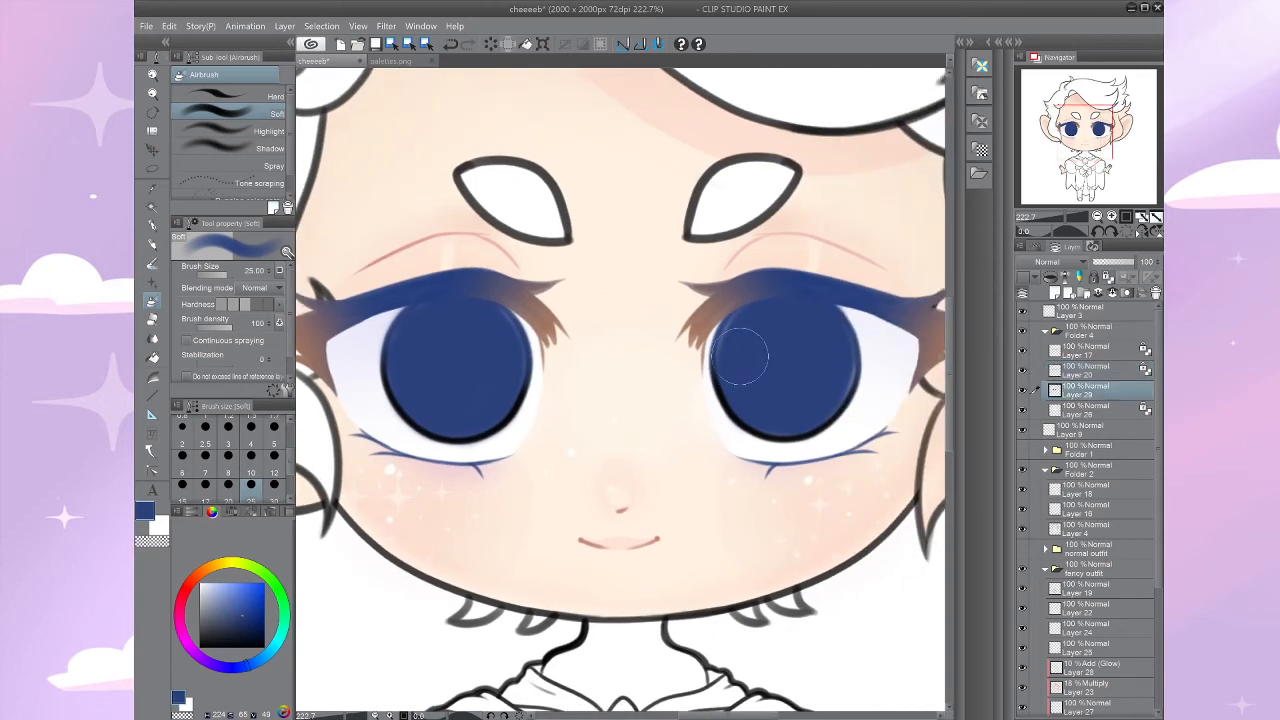
{"action": "left_click", "coordinate": [274, 427]}
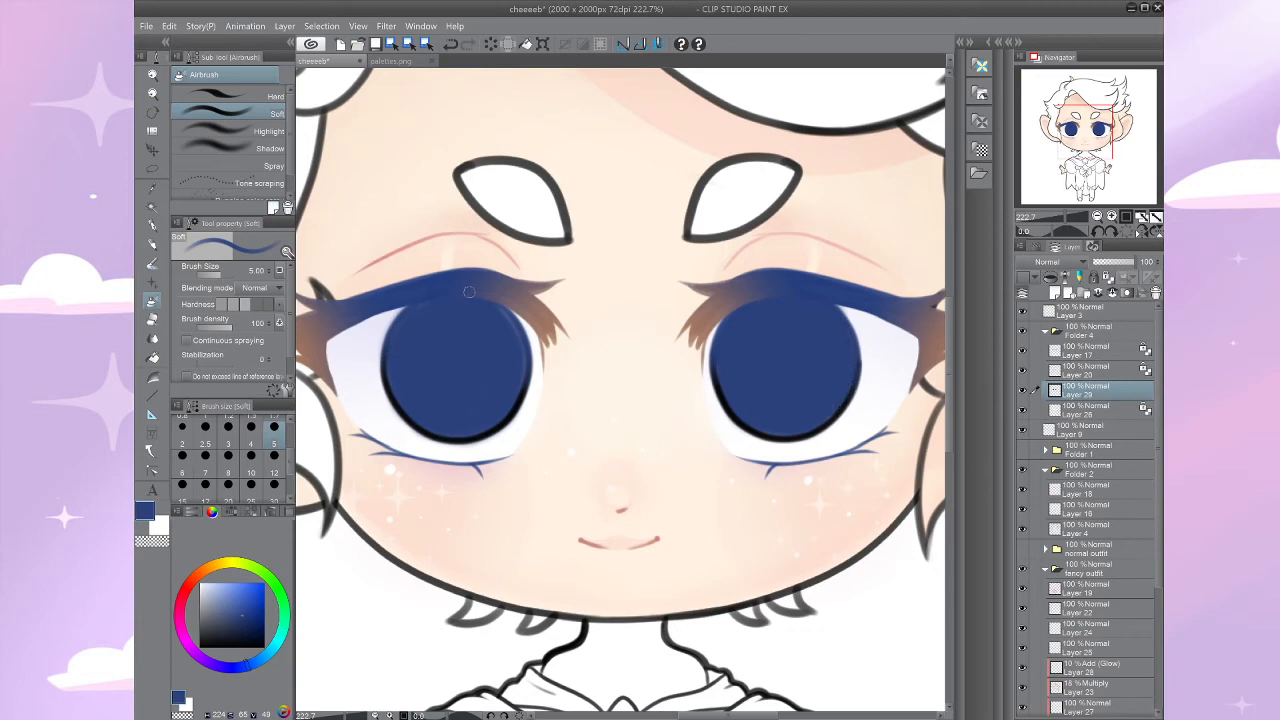
Step: Lock Layer 29's transparency, airbrush a greyer blue over the iris tops at size 30, and return to Layer 20
{"action": "left_click", "coordinate": [508, 383], "text": "alt"}
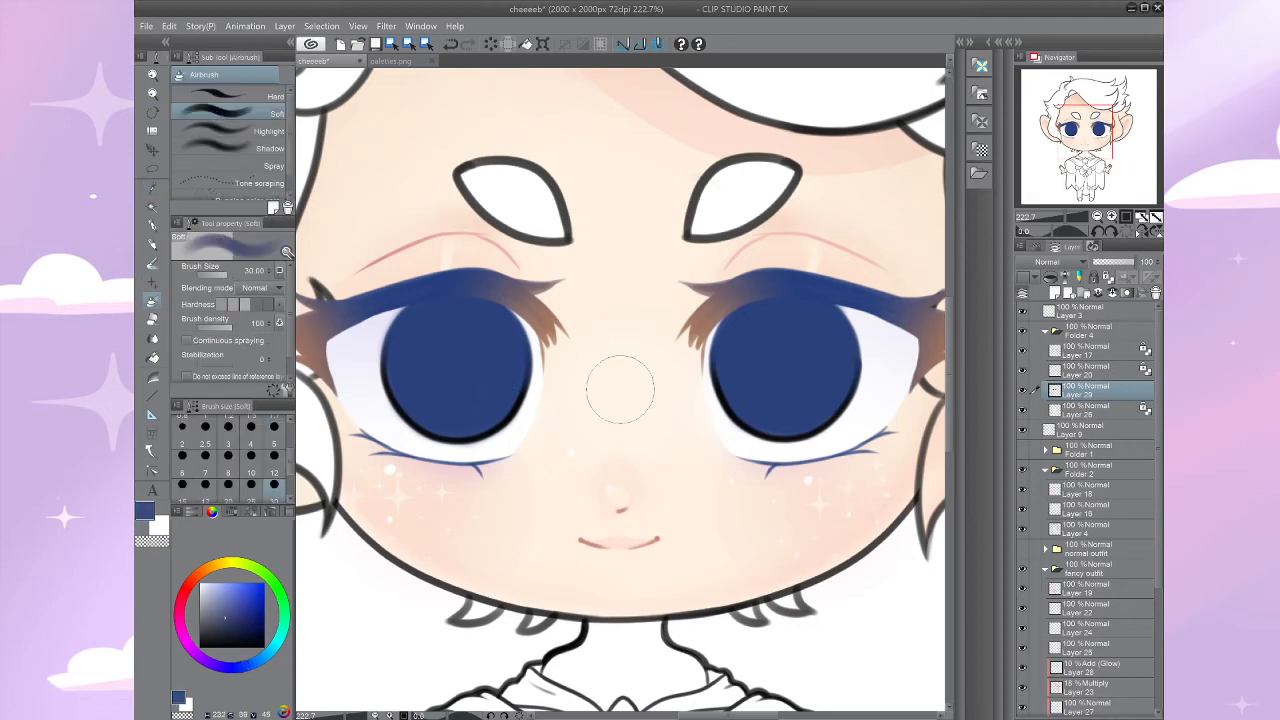
{"action": "mouse_move", "coordinate": [766, 306]}
{"action": "left_mouse_down"}
{"action": "mouse_move", "coordinate": [736, 287]}
{"action": "mouse_move", "coordinate": [722, 308]}
{"action": "mouse_move", "coordinate": [760, 290]}
{"action": "left_mouse_up"}
{"action": "left_click", "coordinate": [1085, 370]}
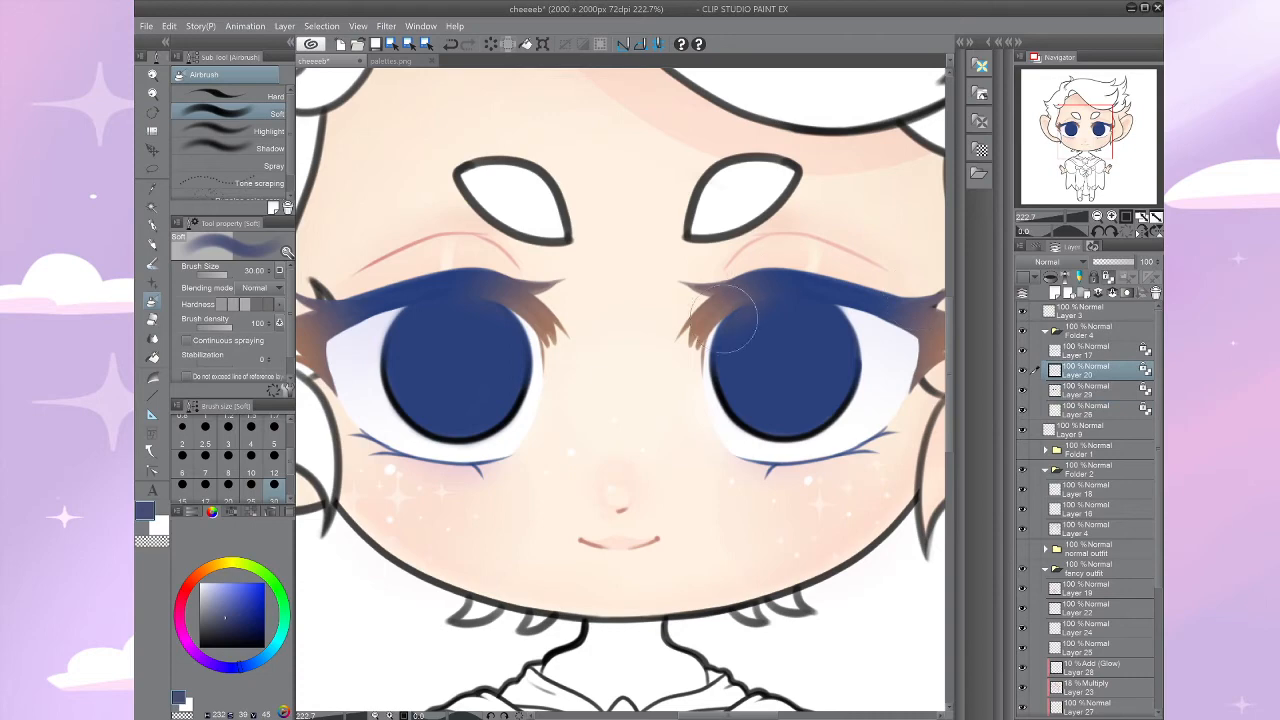
{"action": "left_click_drag", "start_coordinate": [551, 335], "coordinate": [527, 317]}
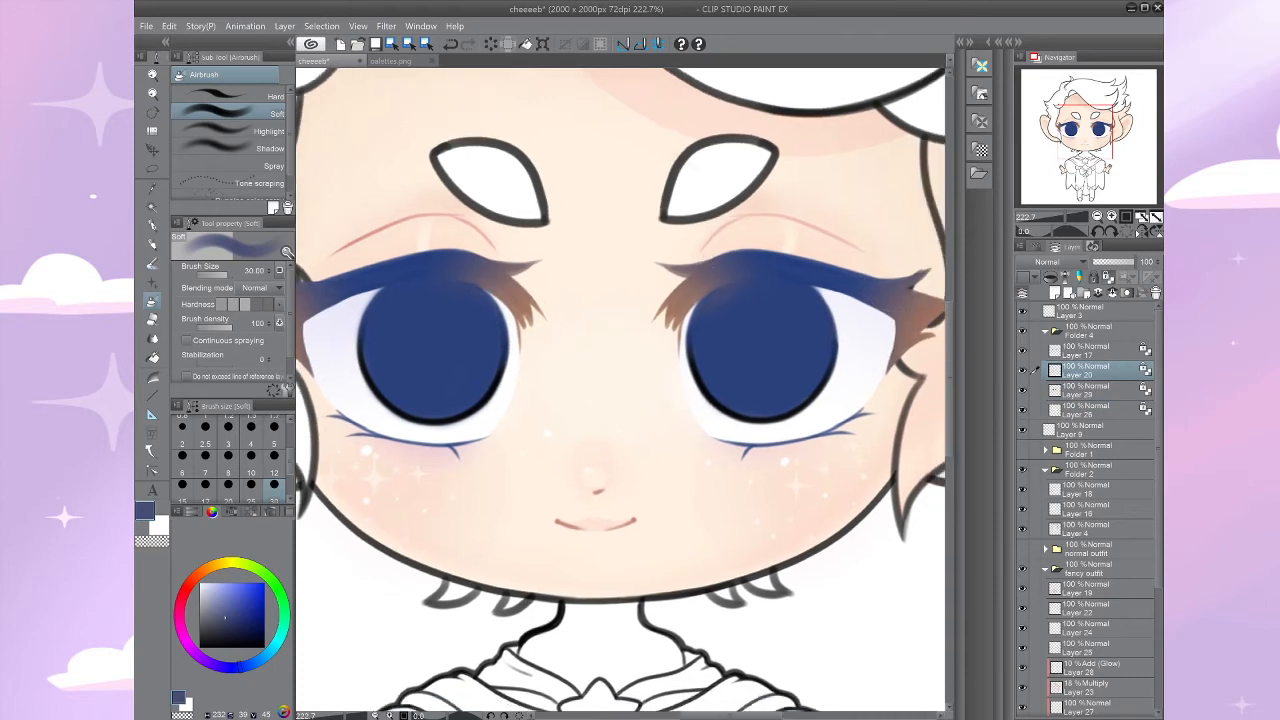
Step: Sample the dark blue of the iris and airbrush it over the iris outlines on Layer 20
{"action": "scroll", "coordinate": [751, 497], "scroll_direction": "down", "scroll_amount": 3}
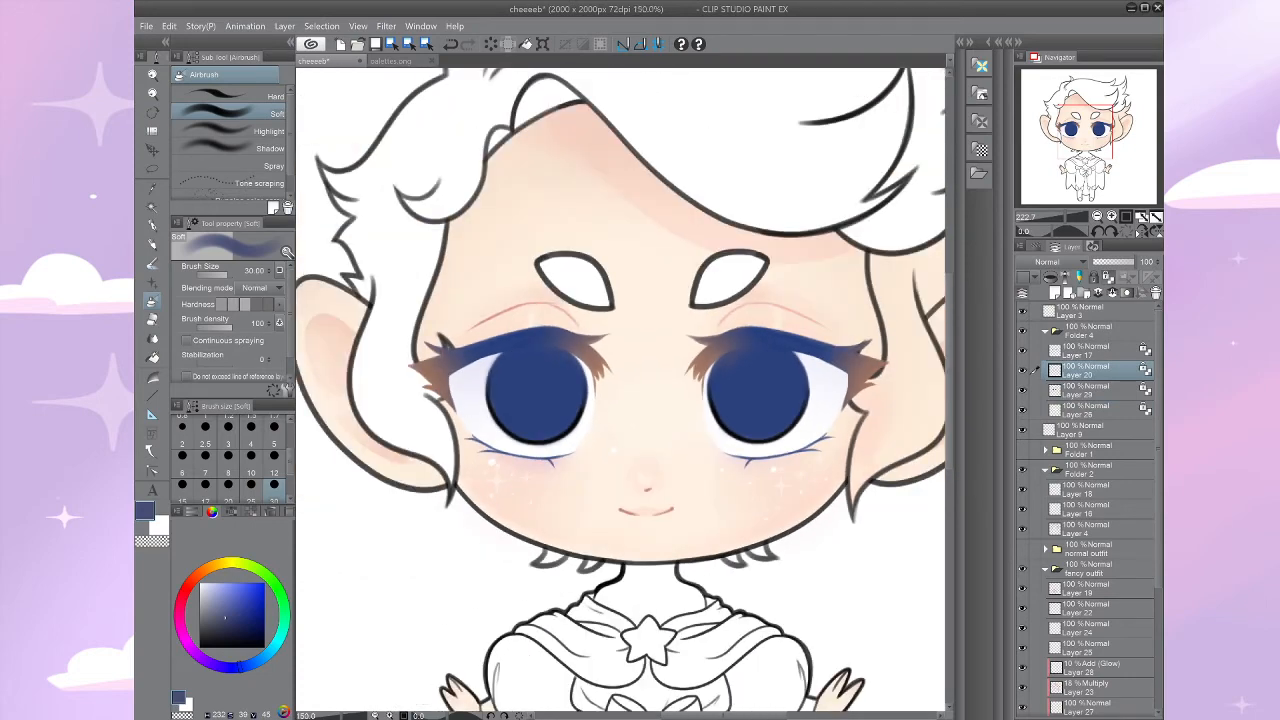
{"action": "left_click", "coordinate": [1087, 390]}
{"action": "left_click", "coordinate": [516, 418], "text": "alt"}
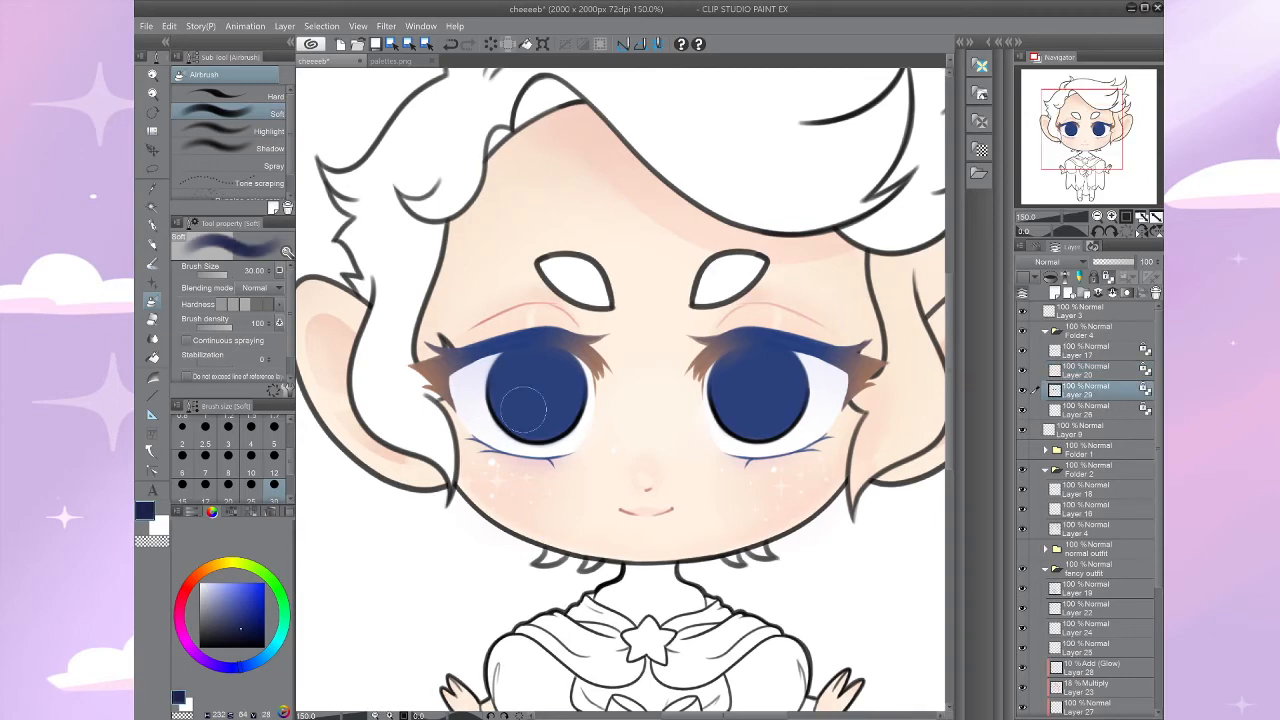
{"action": "left_click", "coordinate": [1085, 370]}
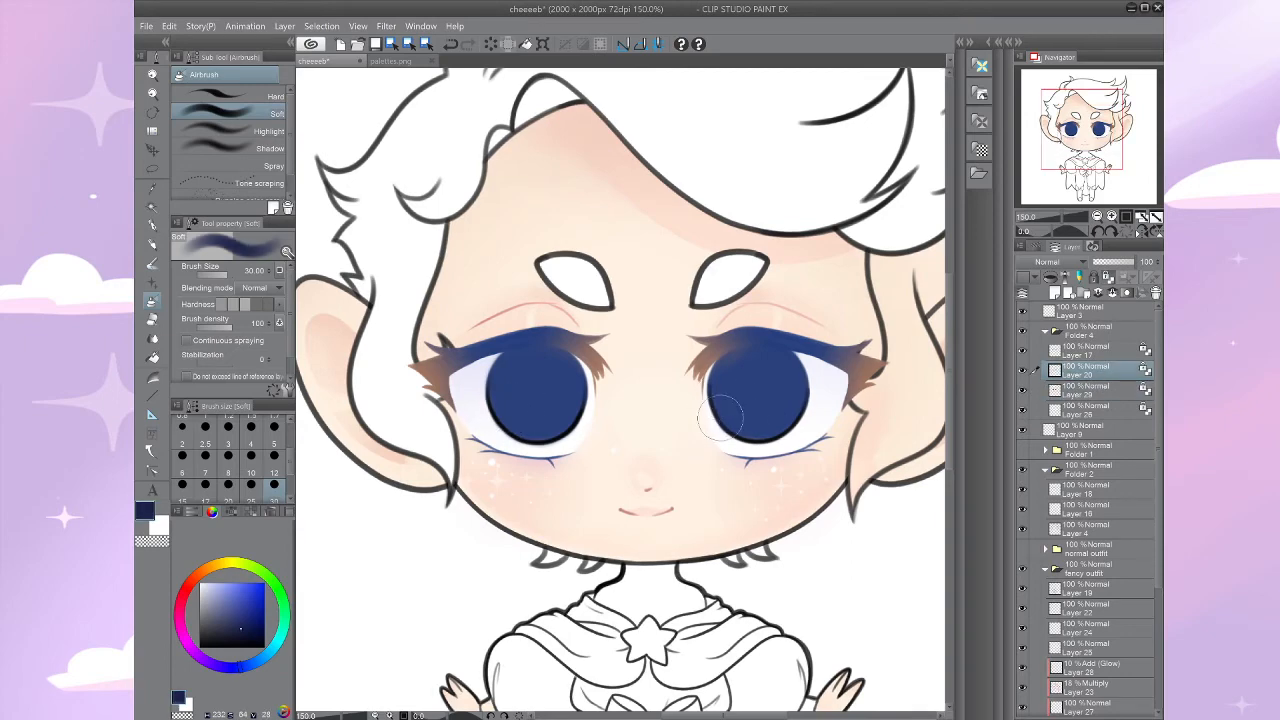
{"action": "mouse_move", "coordinate": [481, 394]}
{"action": "left_mouse_down"}
{"action": "mouse_move", "coordinate": [543, 424]}
{"action": "mouse_move", "coordinate": [557, 400]}
{"action": "mouse_move", "coordinate": [497, 342]}
{"action": "left_mouse_up"}
{"action": "key", "text": "ctrl+minus"}
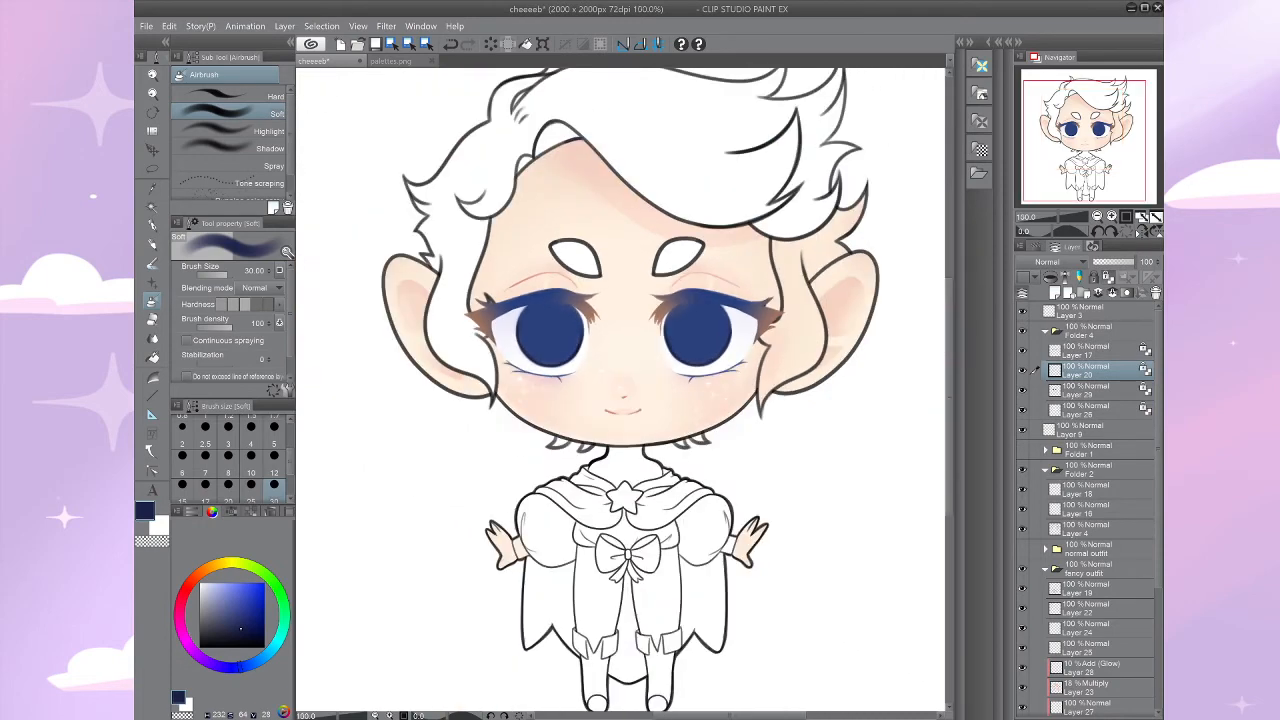
Step: Pick a brighter blue and add a new layer directly above Layer 20
{"action": "scroll", "coordinate": [645, 410], "scroll_direction": "up", "scroll_amount": 4}
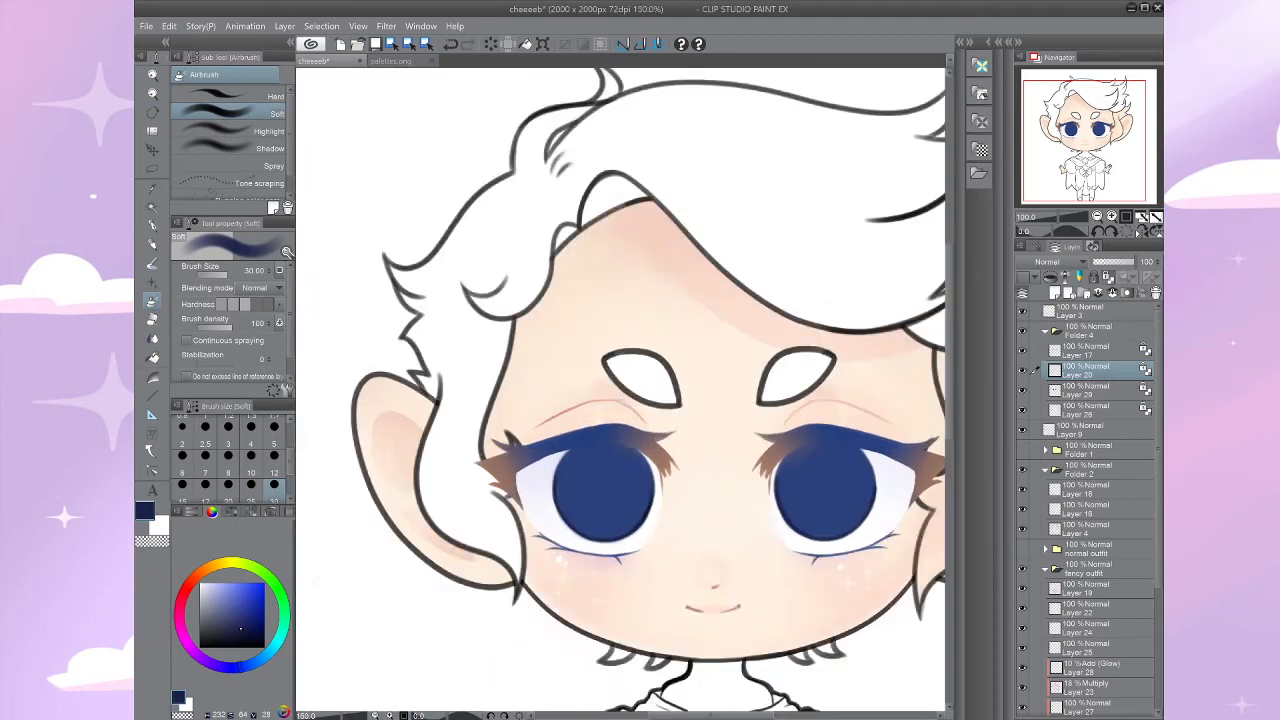
{"action": "left_click_drag", "start_coordinate": [649, 414], "coordinate": [541, 275]}
{"action": "left_click", "coordinate": [246, 605]}
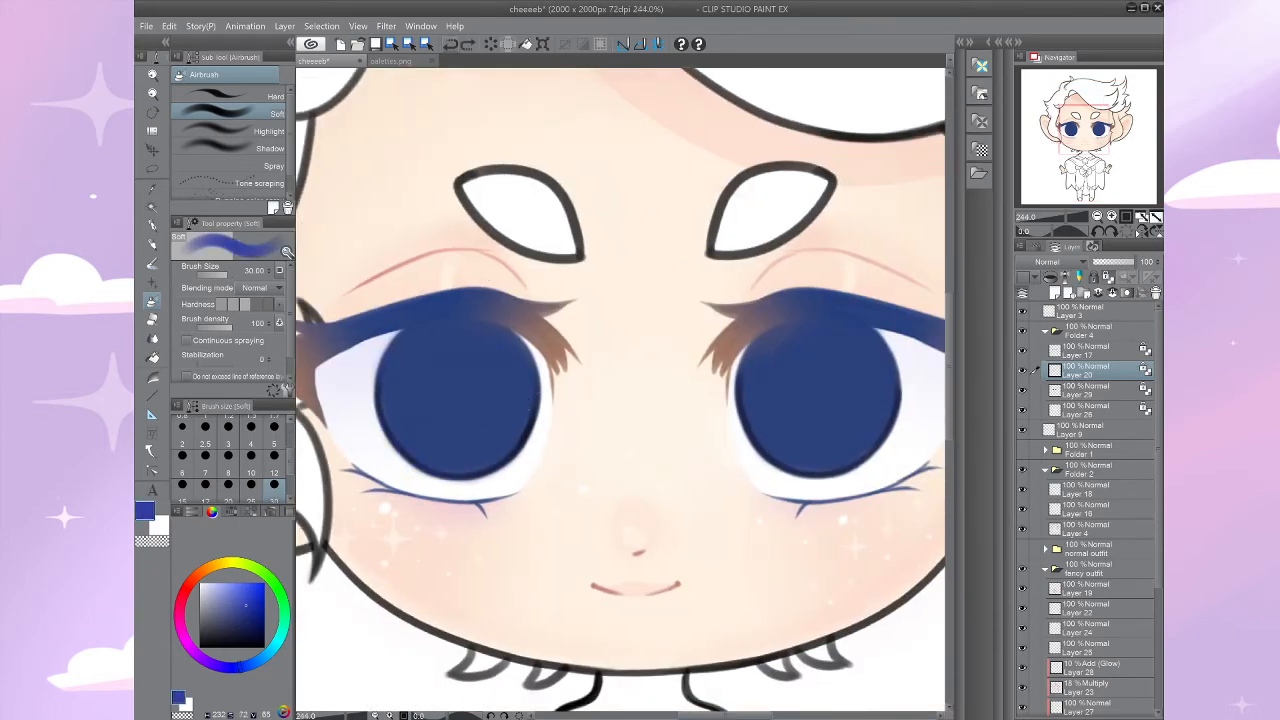
{"action": "key", "text": "ctrl+shift+n"}
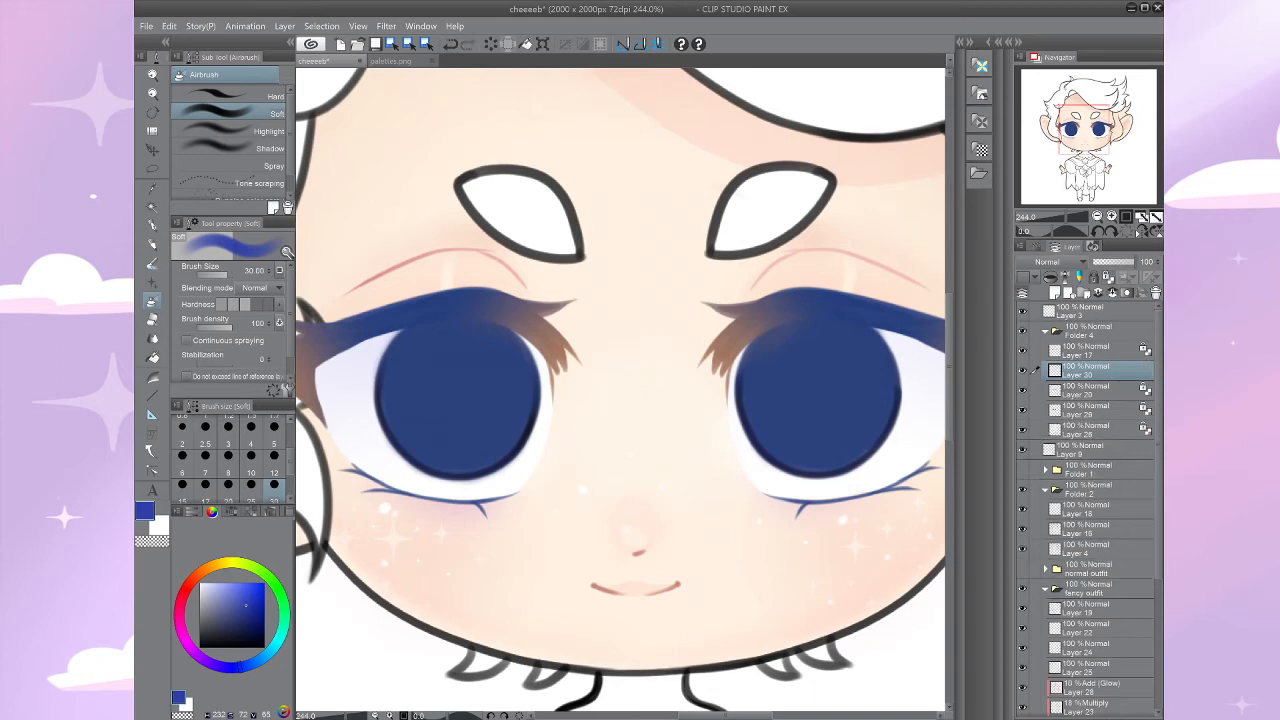
Step: Airbrush a lighter blue softly over the lower part of both irises on Layer 29, using brush size 40
{"action": "left_click", "coordinate": [1090, 390]}
{"action": "left_click", "coordinate": [1090, 410]}
{"action": "left_click", "coordinate": [237, 600]}
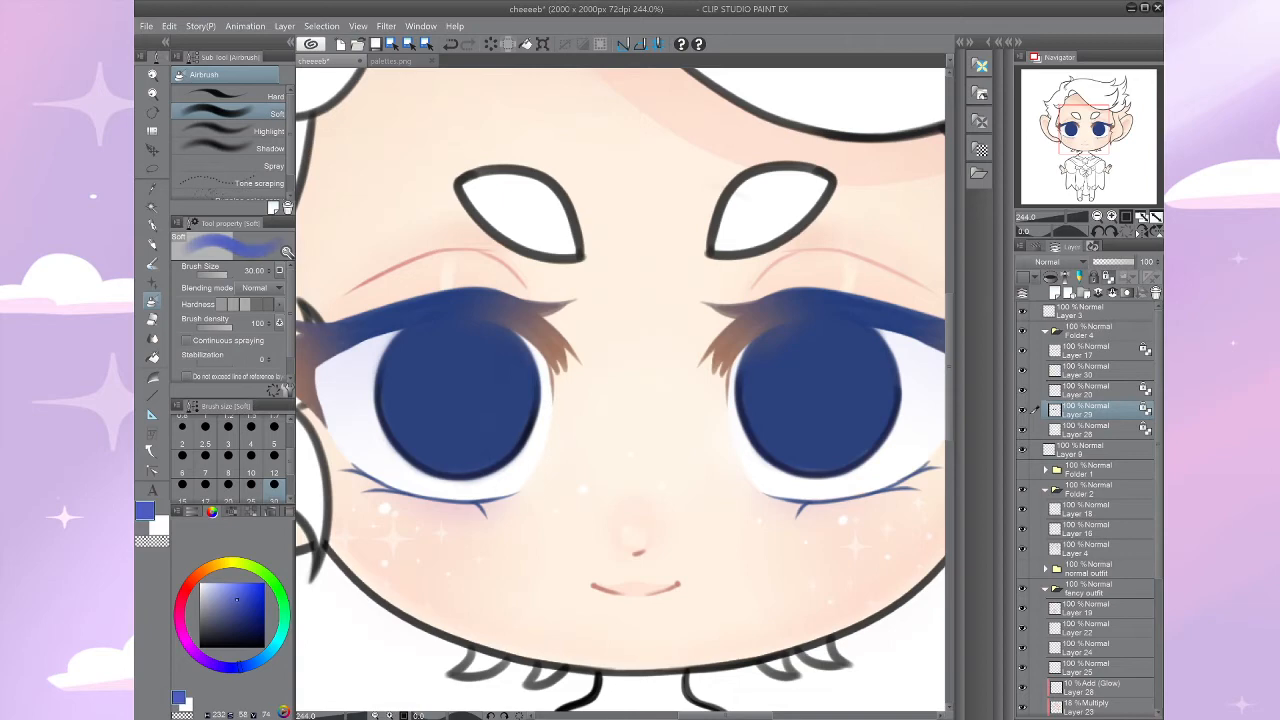
{"action": "left_click_drag", "start_coordinate": [472, 457], "coordinate": [442, 453]}
{"action": "key", "text": "ctrl+z"}
{"action": "scroll", "coordinate": [274, 459], "scroll_direction": "down", "scroll_amount": 2}
{"action": "left_click", "coordinate": [274, 459]}
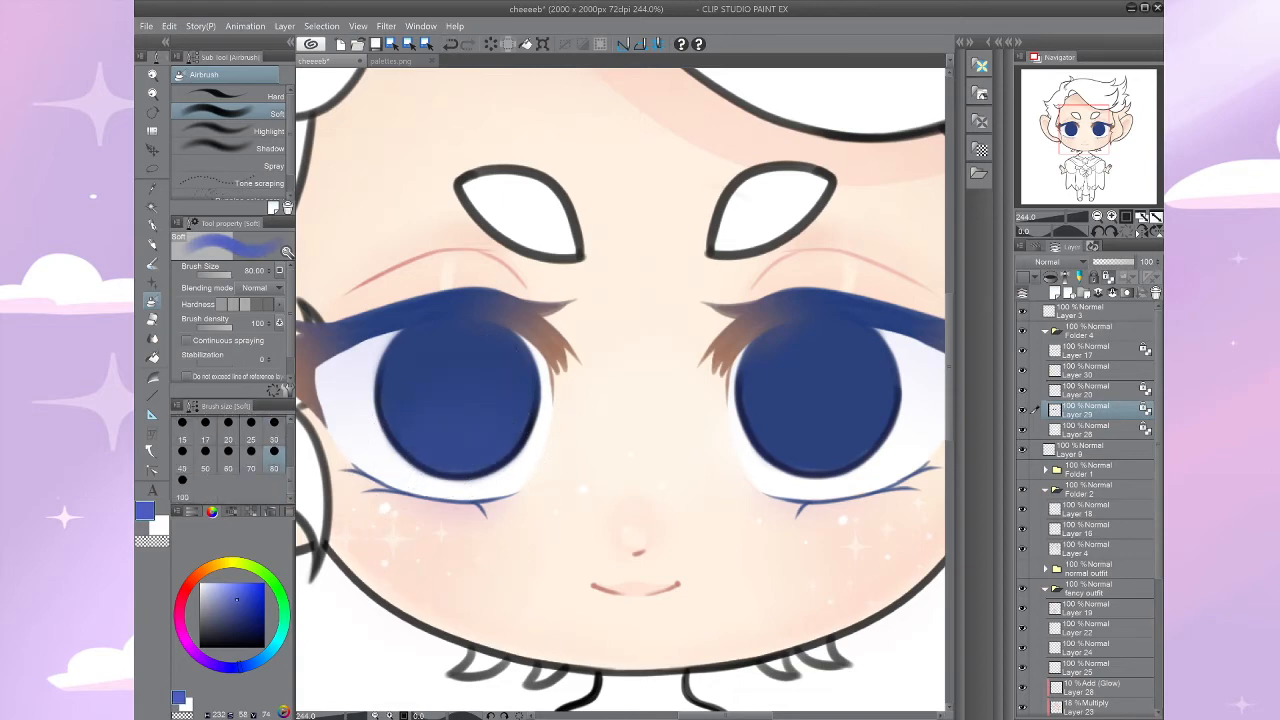
{"action": "left_click", "coordinate": [182, 452]}
{"action": "scroll", "coordinate": [433, 460], "scroll_direction": "right", "scroll_amount": 2}
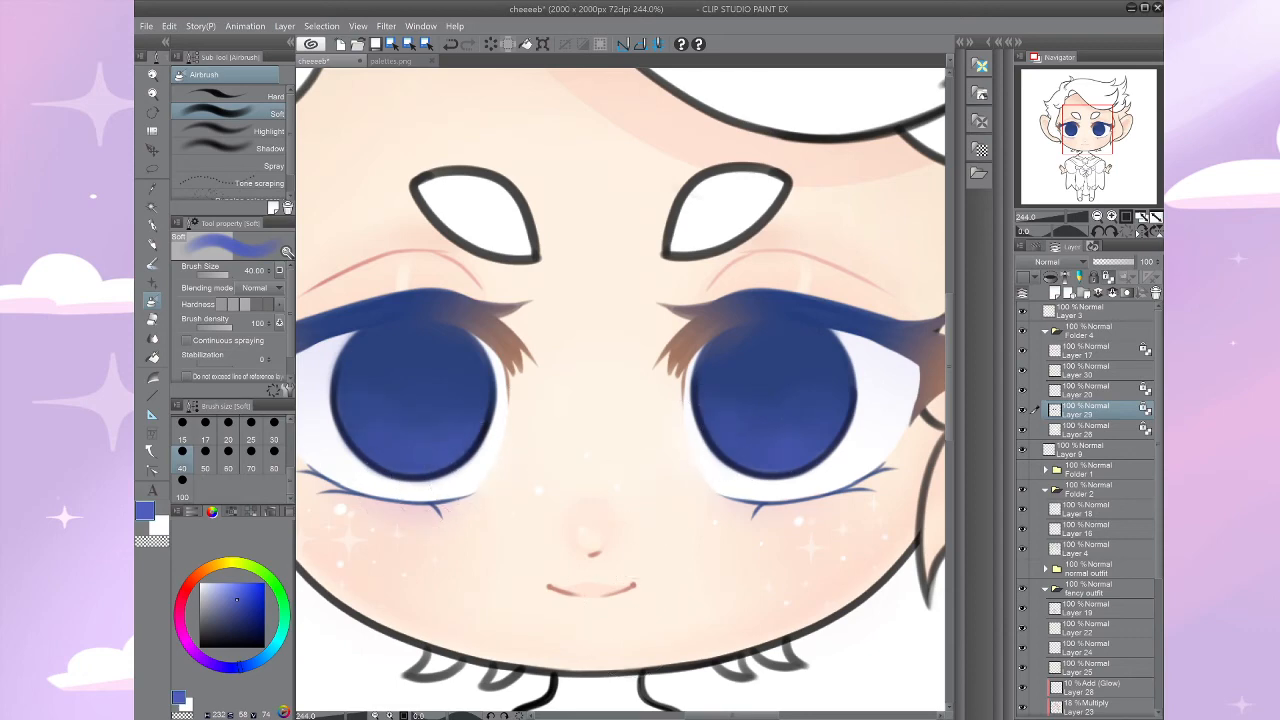
Step: Set the blending mode of Layer 30 to Add (Glow)
{"action": "left_click", "coordinate": [1095, 371]}
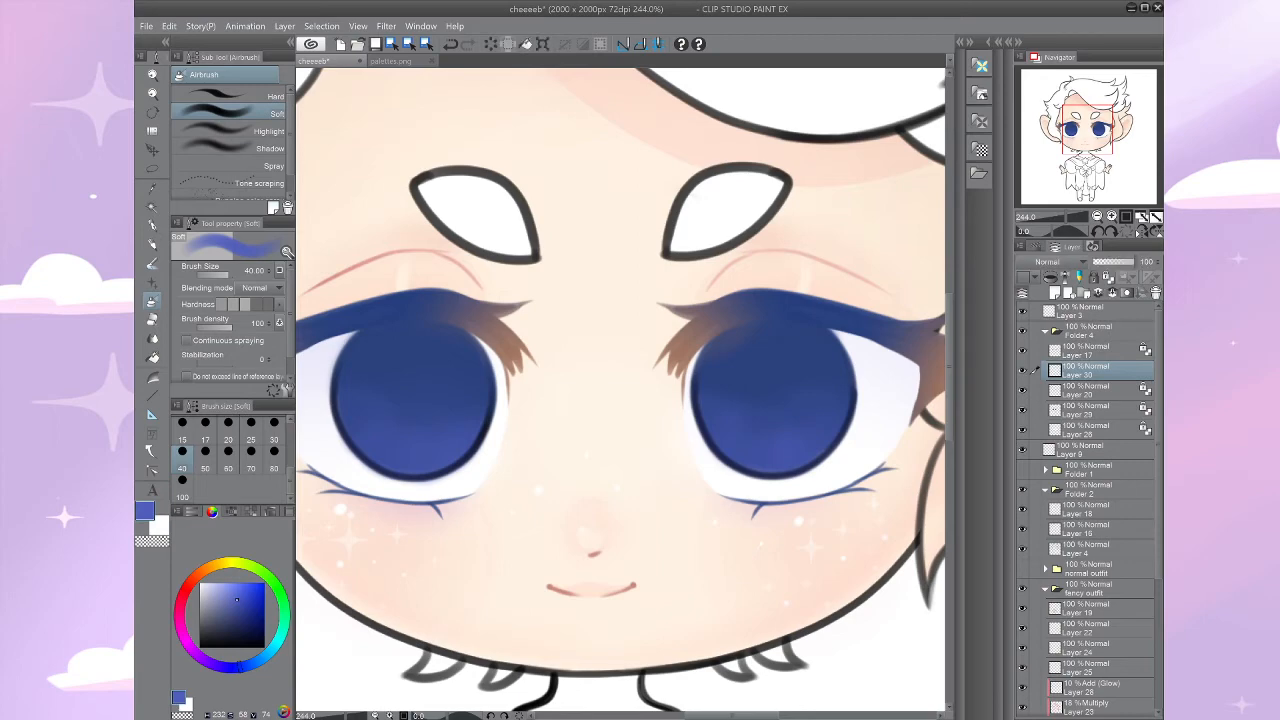
{"action": "left_click_drag", "start_coordinate": [772, 420], "coordinate": [679, 416]}
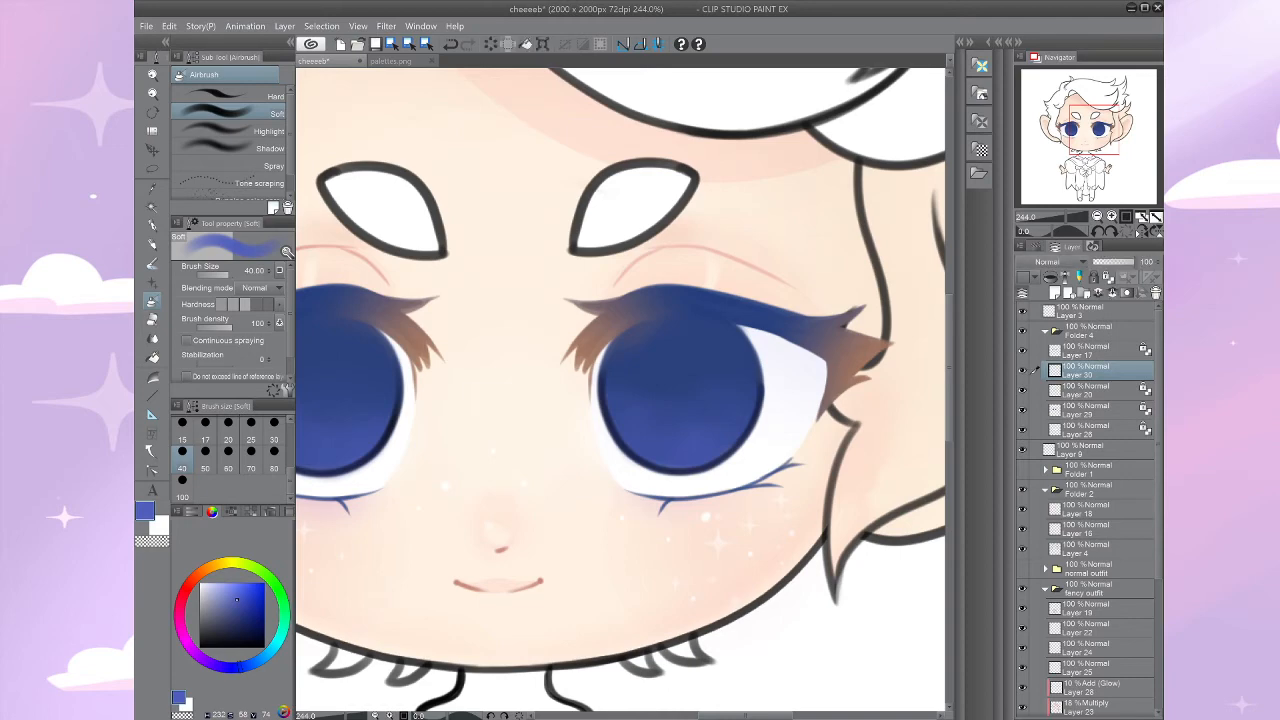
{"action": "scroll", "coordinate": [1047, 262], "scroll_direction": "down", "scroll_amount": 12}
{"action": "scroll", "coordinate": [493, 375], "scroll_direction": "up", "scroll_amount": 4}
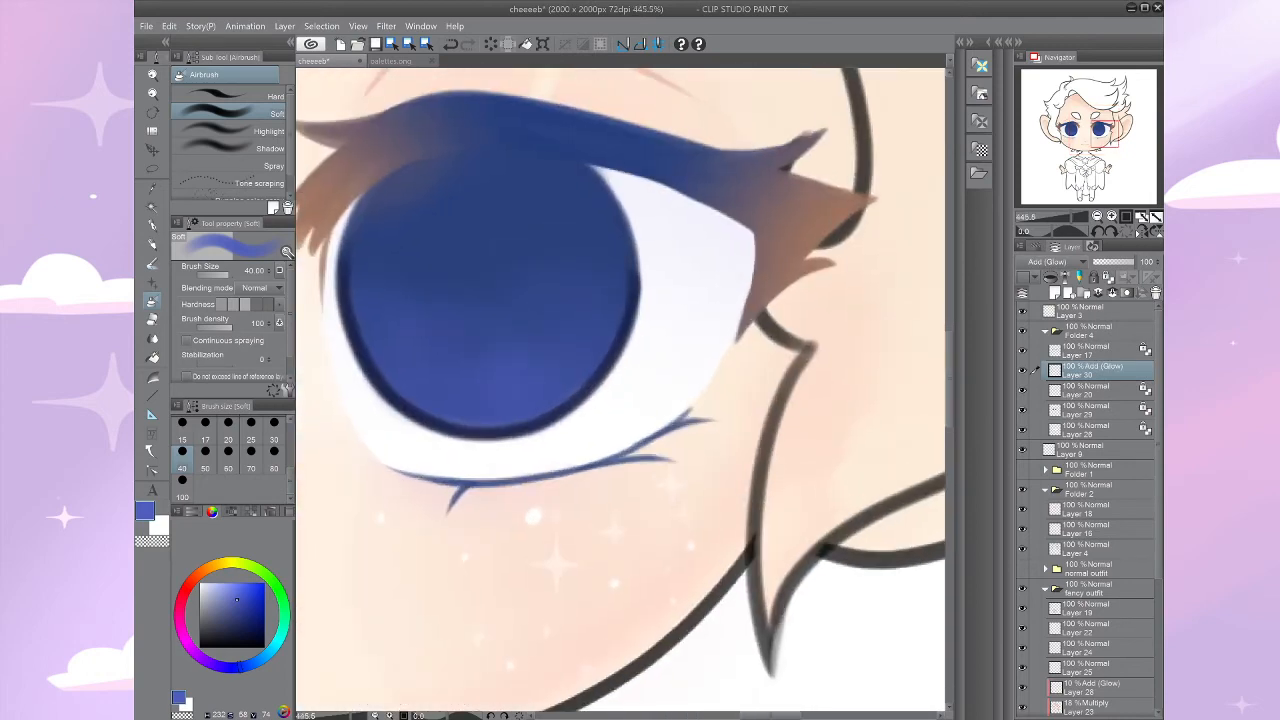
Step: Airbrush a round blue glow at the bottom of each iris on Layer 30 with brush size 15
{"action": "left_click", "coordinate": [182, 423]}
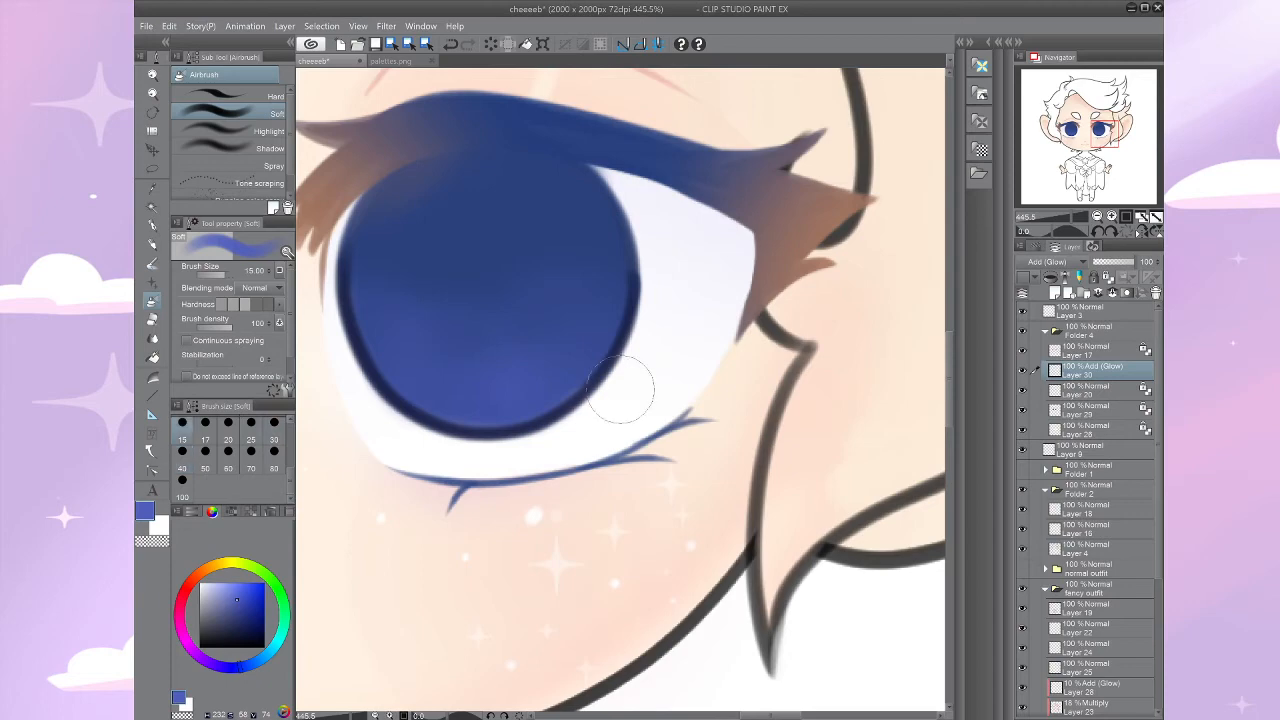
{"action": "left_click_drag", "start_coordinate": [480, 371], "coordinate": [488, 385]}
{"action": "scroll", "coordinate": [624, 393], "scroll_direction": "down", "scroll_amount": 6}
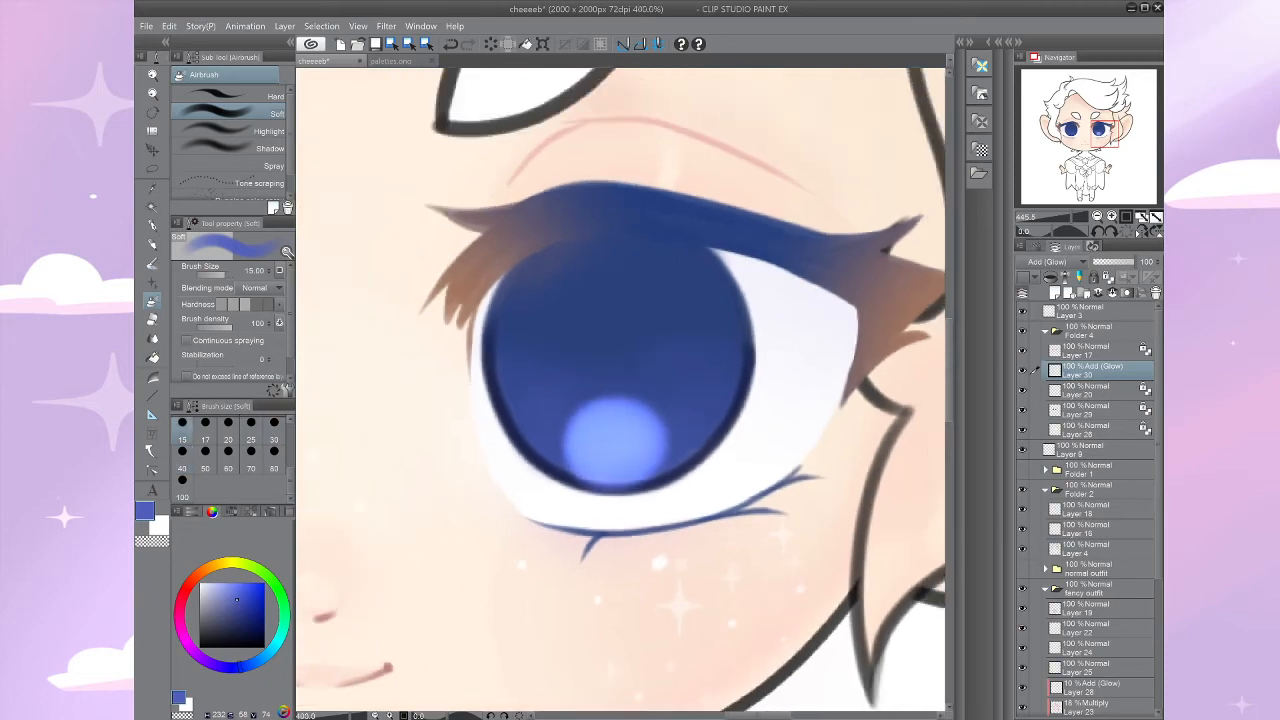
{"action": "scroll", "coordinate": [510, 412], "scroll_direction": "up", "scroll_amount": 3}
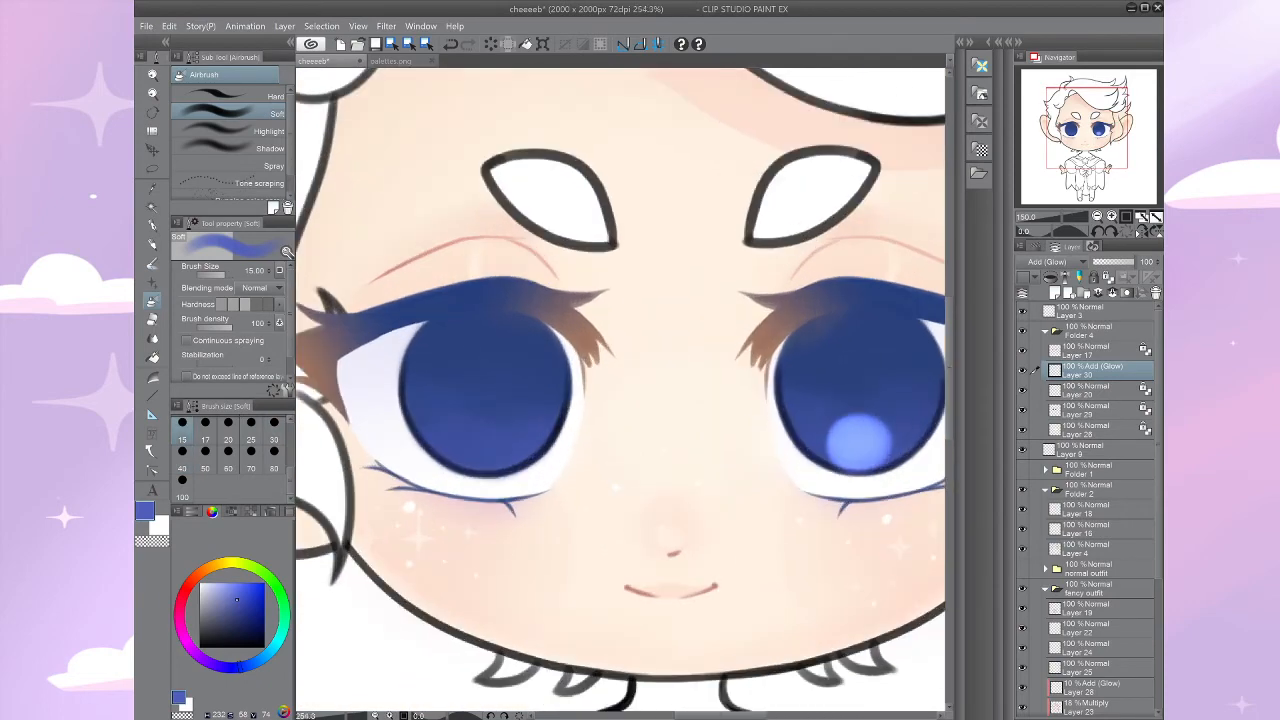
{"action": "left_click_drag", "start_coordinate": [478, 438], "coordinate": [479, 434]}
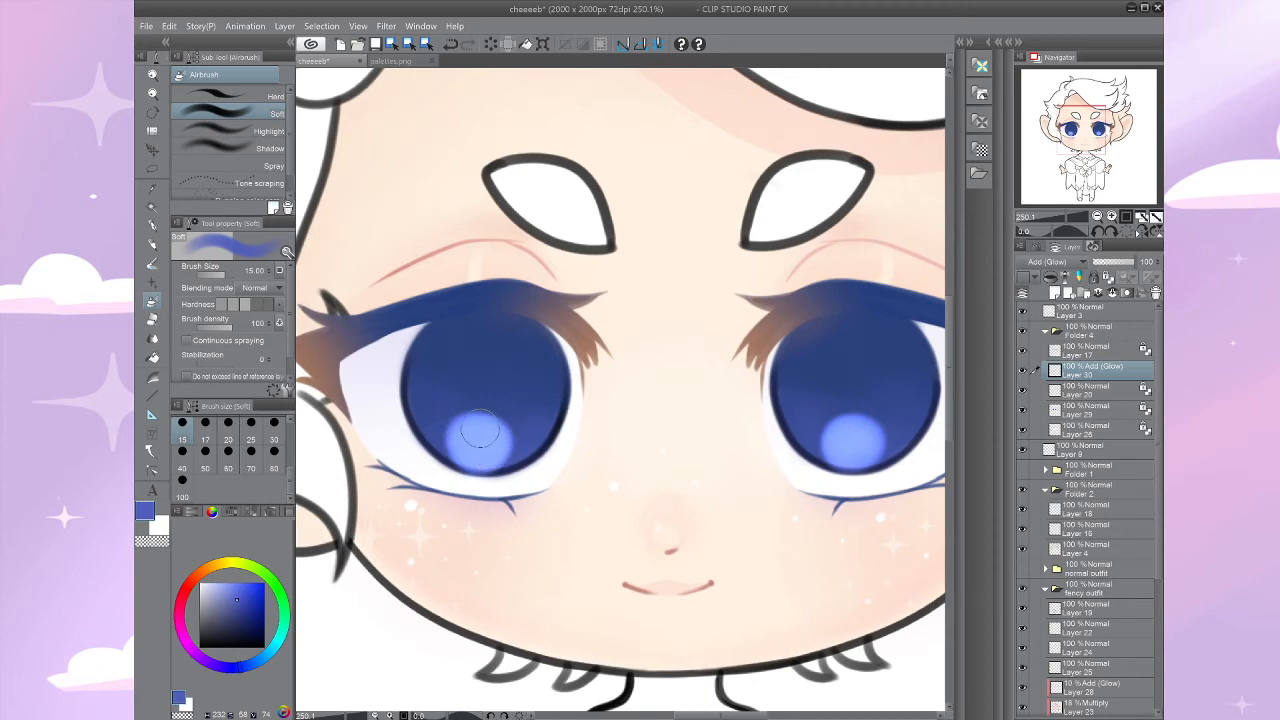
Step: Soften the round glows in both irises with the Blur tool at brush size 30
{"action": "key", "text": "j"}
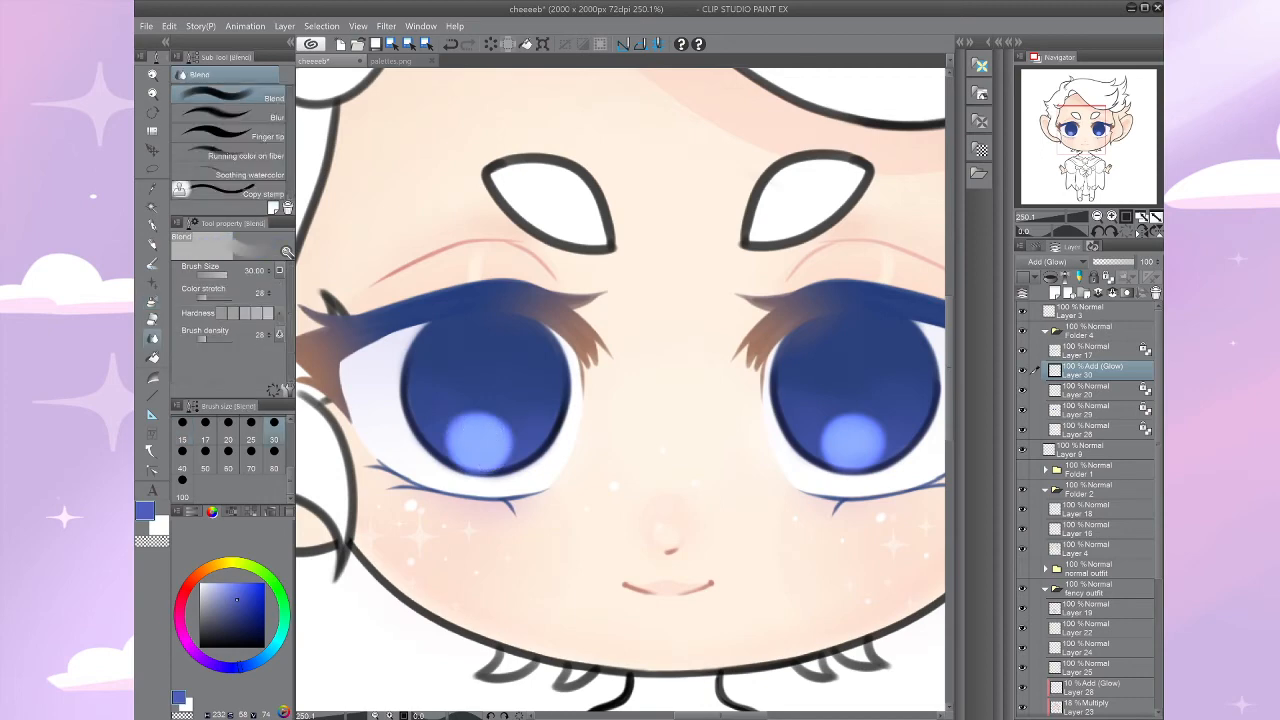
{"action": "left_click", "coordinate": [230, 117]}
{"action": "mouse_move", "coordinate": [486, 409]}
{"action": "left_mouse_down"}
{"action": "mouse_move", "coordinate": [471, 400]}
{"action": "mouse_move", "coordinate": [480, 413]}
{"action": "mouse_move", "coordinate": [498, 400]}
{"action": "mouse_move", "coordinate": [500, 462]}
{"action": "mouse_move", "coordinate": [462, 427]}
{"action": "mouse_move", "coordinate": [448, 432]}
{"action": "mouse_move", "coordinate": [447, 402]}
{"action": "left_mouse_up"}
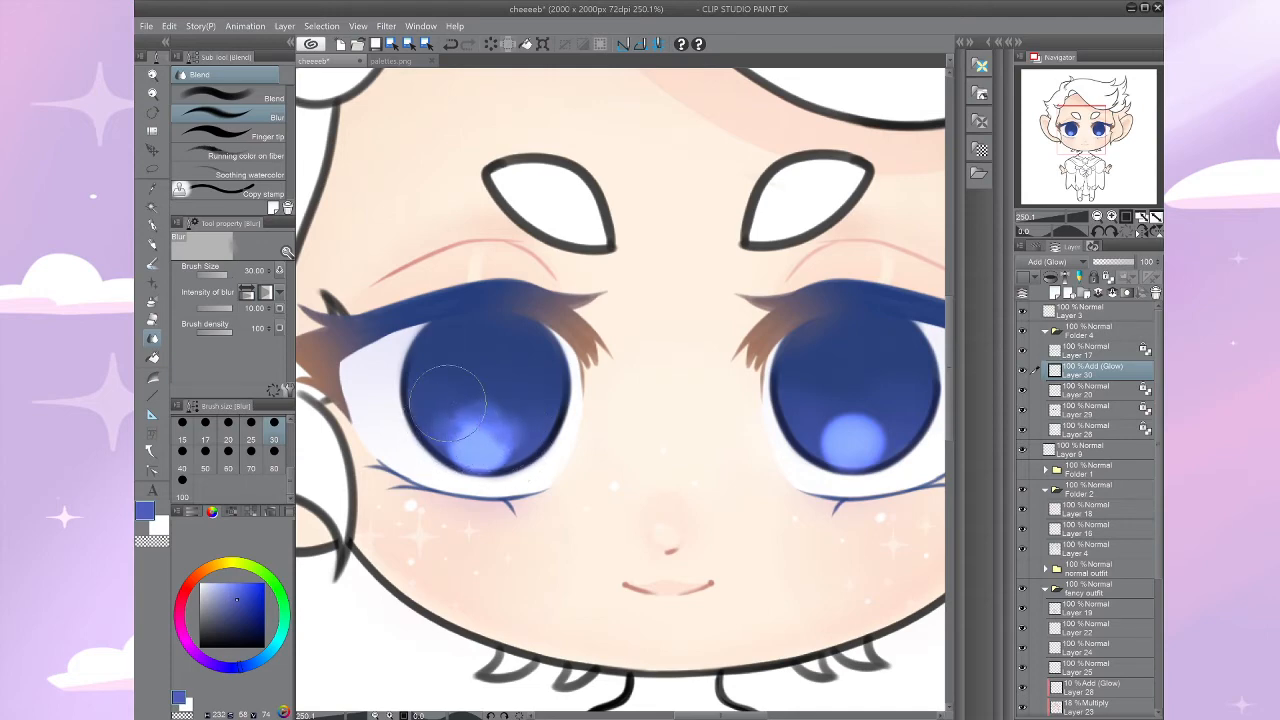
{"action": "mouse_move", "coordinate": [860, 430]}
{"action": "left_mouse_down"}
{"action": "mouse_move", "coordinate": [800, 312]}
{"action": "mouse_move", "coordinate": [593, 478]}
{"action": "mouse_move", "coordinate": [612, 486]}
{"action": "mouse_move", "coordinate": [620, 478]}
{"action": "mouse_move", "coordinate": [575, 450]}
{"action": "mouse_move", "coordinate": [545, 495]}
{"action": "mouse_move", "coordinate": [530, 478]}
{"action": "mouse_move", "coordinate": [549, 439]}
{"action": "mouse_move", "coordinate": [863, 328]}
{"action": "left_mouse_up"}
Step: Lower the glow layer's opacity to 47%, blur the glows further and airbrush extra blue glow along the lower irises
{"action": "left_click", "coordinate": [1110, 262]}
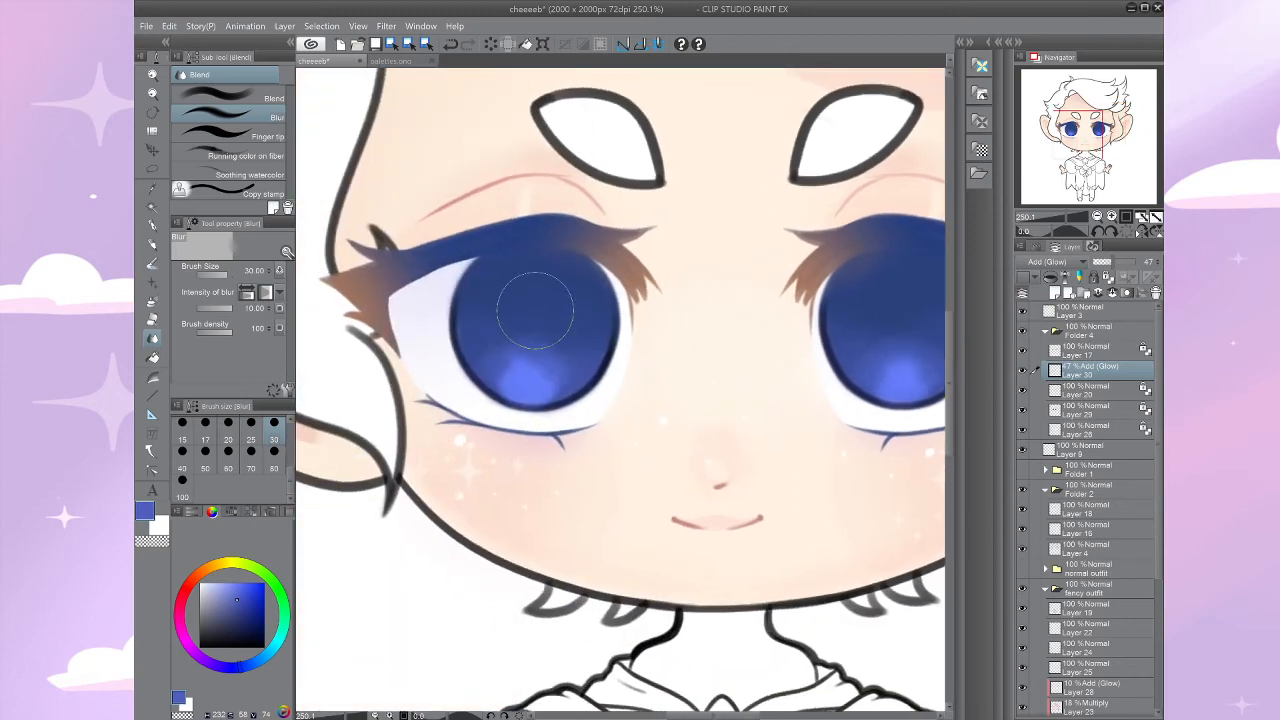
{"action": "mouse_move", "coordinate": [535, 310]}
{"action": "left_mouse_down"}
{"action": "mouse_move", "coordinate": [509, 286]}
{"action": "mouse_move", "coordinate": [538, 250]}
{"action": "left_mouse_up"}
{"action": "mouse_move", "coordinate": [893, 301]}
{"action": "left_mouse_down"}
{"action": "mouse_move", "coordinate": [671, 323]}
{"action": "mouse_move", "coordinate": [811, 291]}
{"action": "left_mouse_up"}
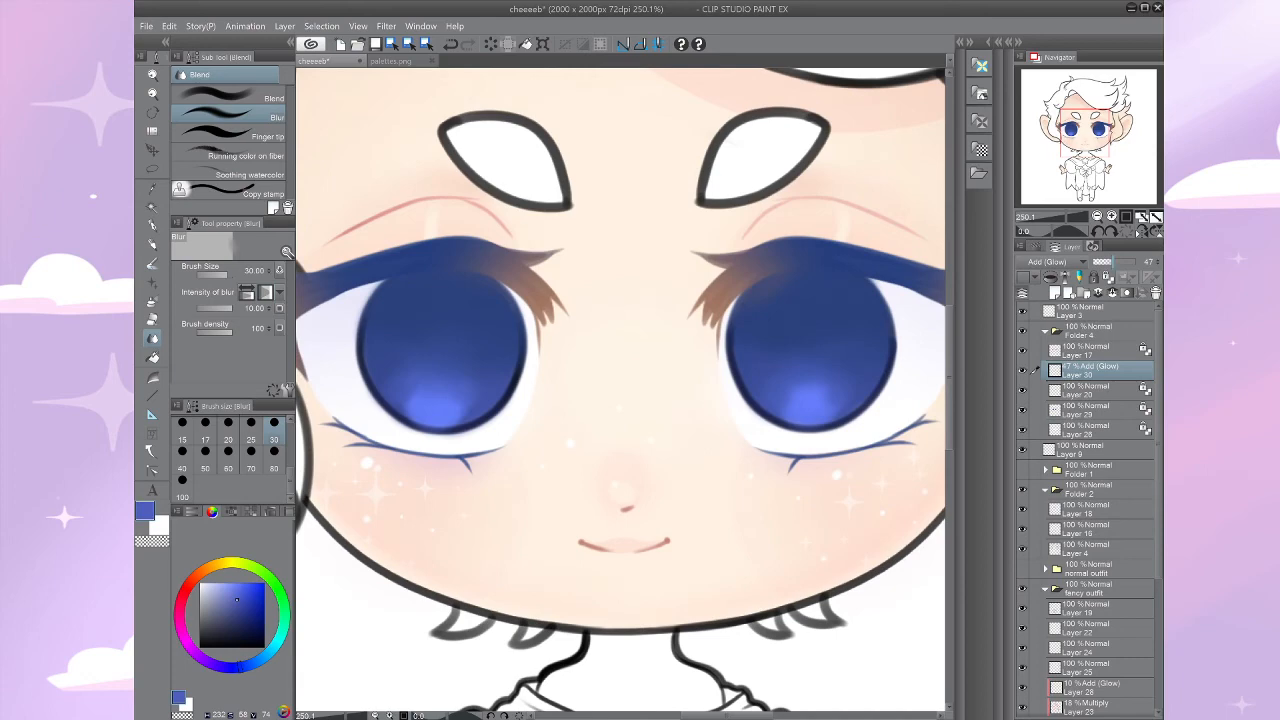
{"action": "key", "text": "b"}
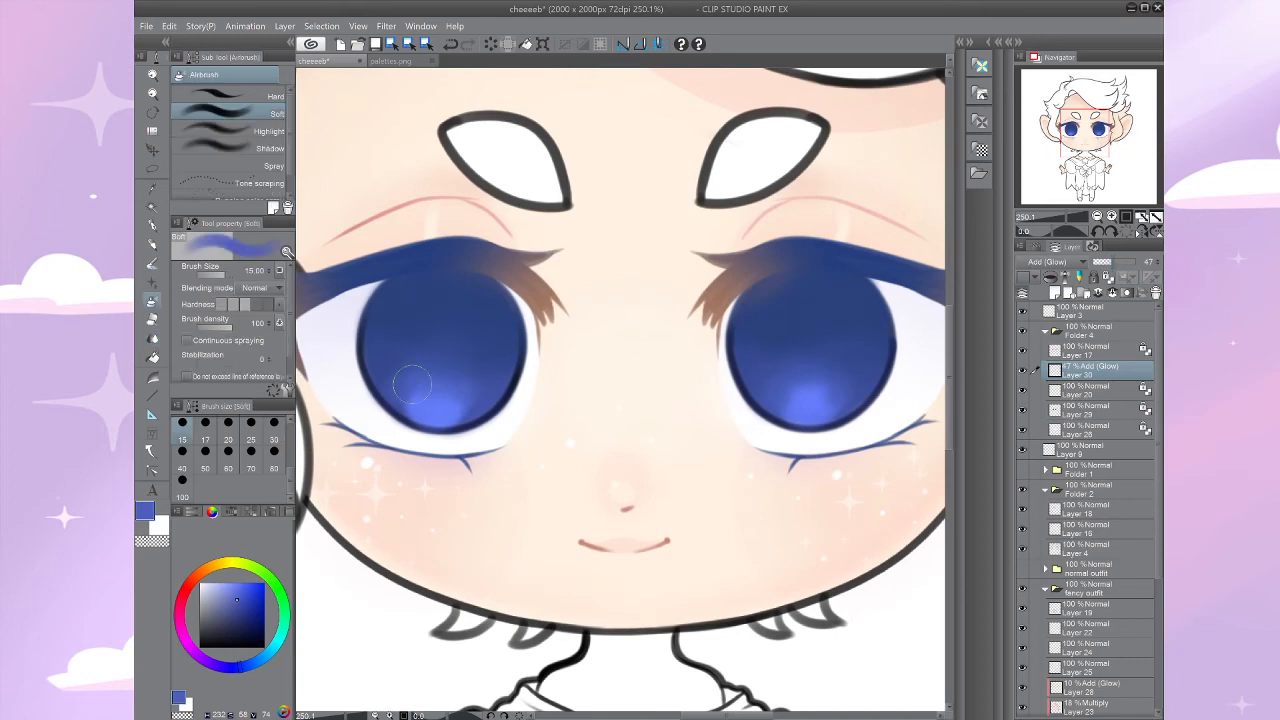
{"action": "left_click_drag", "start_coordinate": [787, 403], "coordinate": [855, 415]}
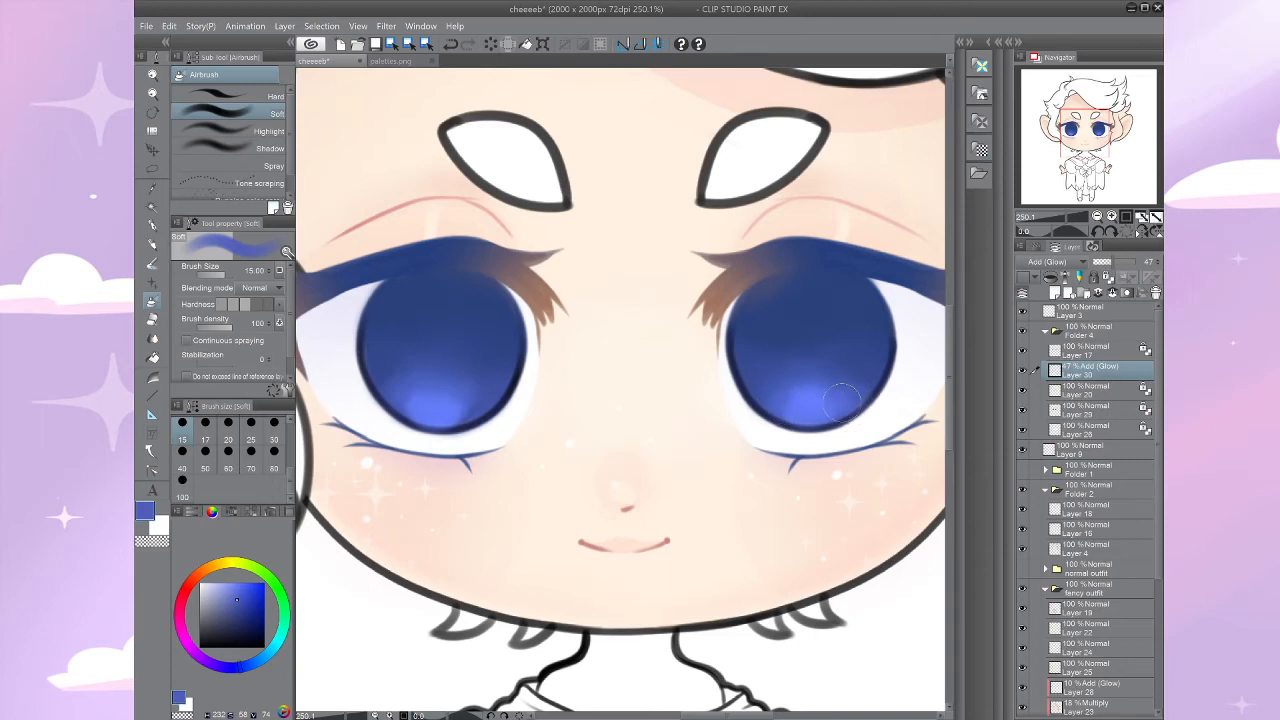
{"action": "left_click", "coordinate": [312, 428], "text": "alt"}
{"action": "key", "text": "bracketright"}
{"action": "key", "text": "bracketright"}
{"action": "key", "text": "bracketright"}
{"action": "key", "text": "bracketright"}
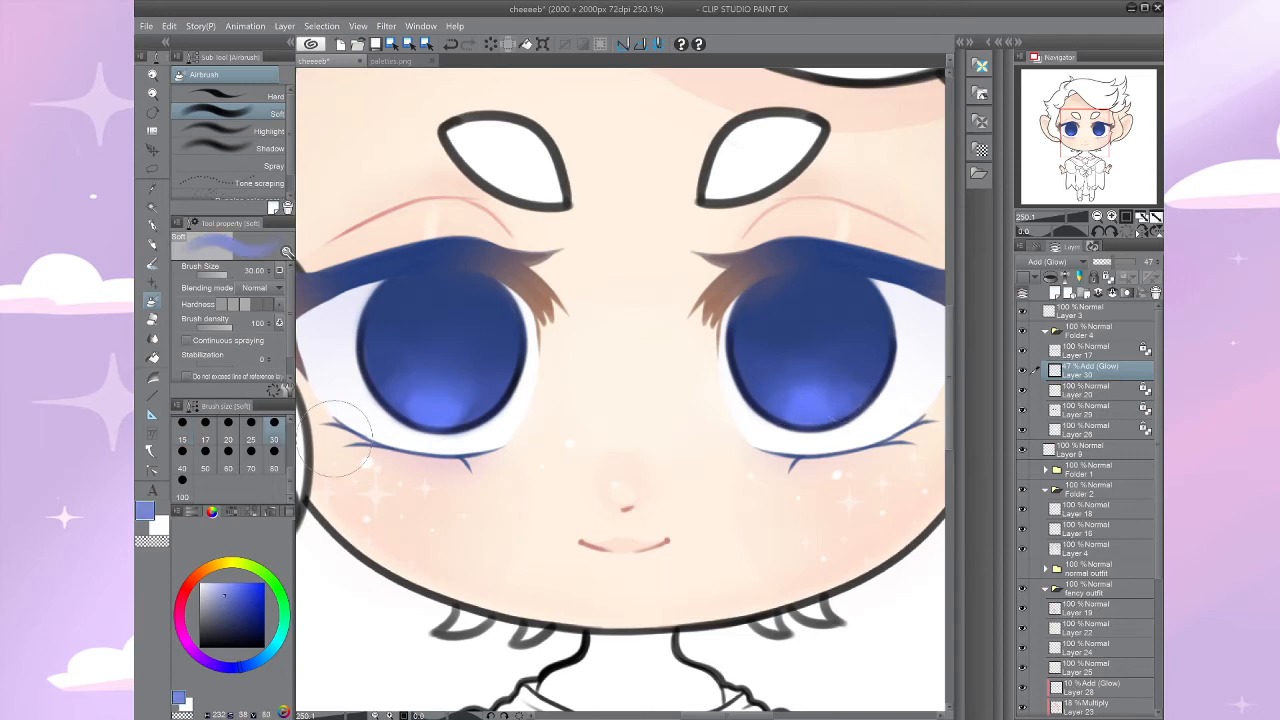
Step: Airbrush a light cyan highlight at the bottom edge of both irises on the glow layer, using brush size 12
{"action": "left_click", "coordinate": [274, 461]}
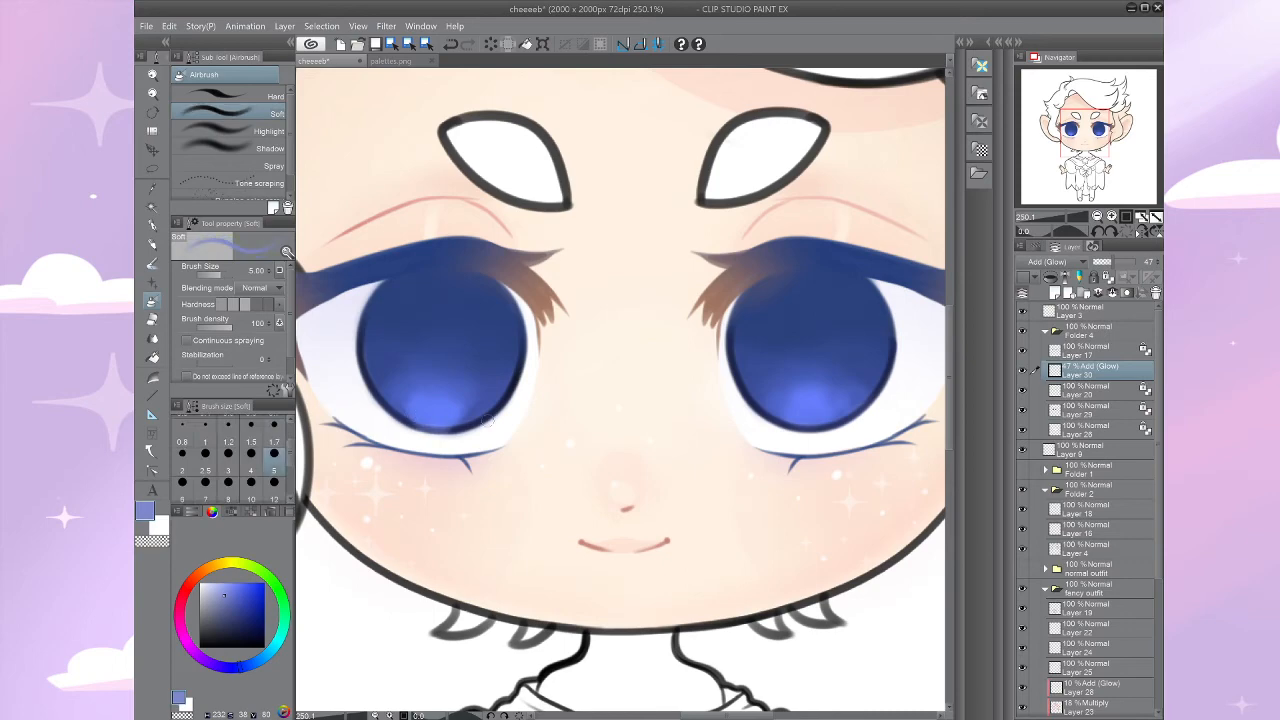
{"action": "left_click", "coordinate": [270, 652]}
{"action": "left_click", "coordinate": [235, 583]}
{"action": "left_click_drag", "start_coordinate": [408, 421], "coordinate": [493, 419]}
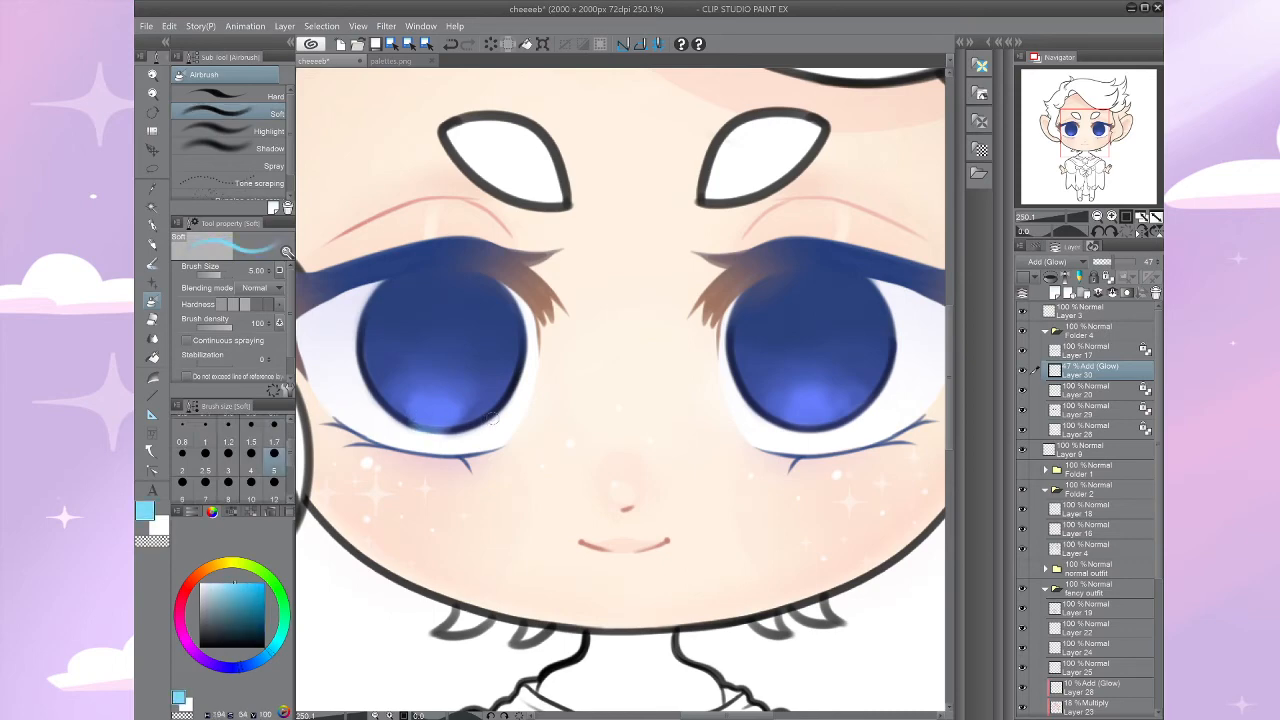
{"action": "key", "text": "ctrl+z"}
{"action": "left_click", "coordinate": [274, 490]}
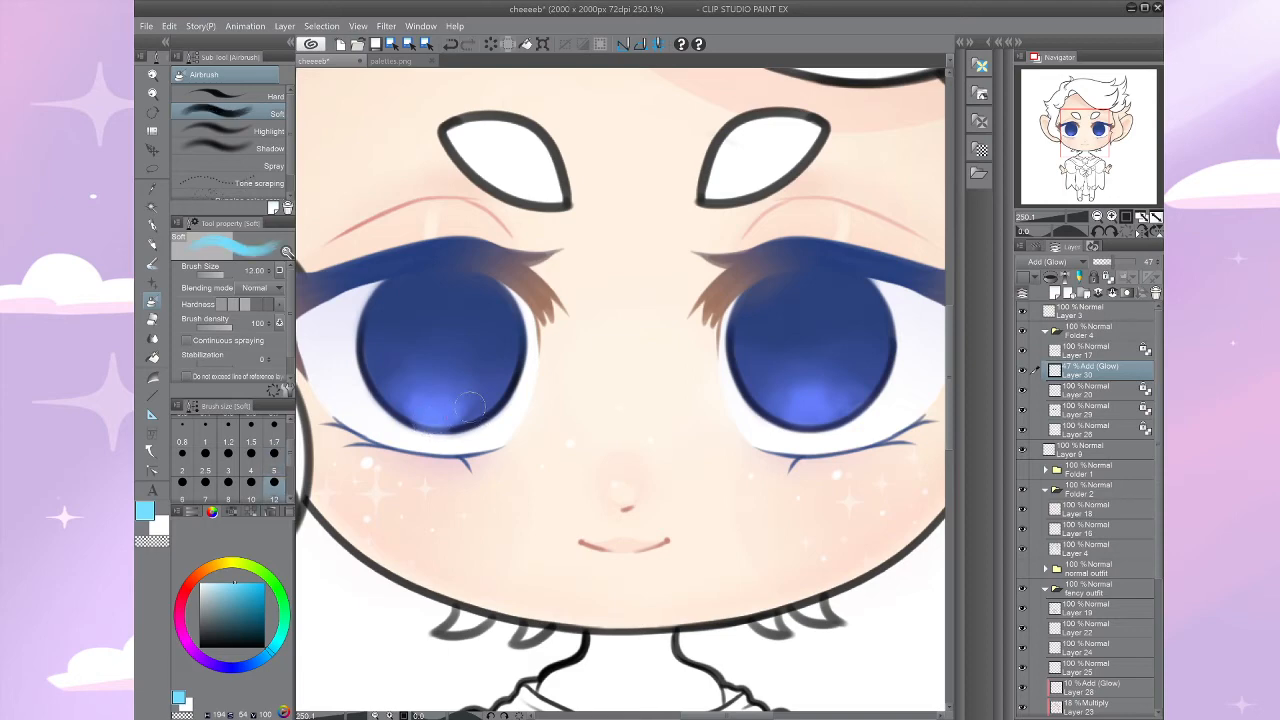
{"action": "left_click_drag", "start_coordinate": [428, 424], "coordinate": [444, 424]}
{"action": "mouse_move", "coordinate": [798, 420]}
{"action": "left_mouse_down"}
{"action": "mouse_move", "coordinate": [826, 417]}
{"action": "mouse_move", "coordinate": [747, 470]}
{"action": "left_mouse_up"}
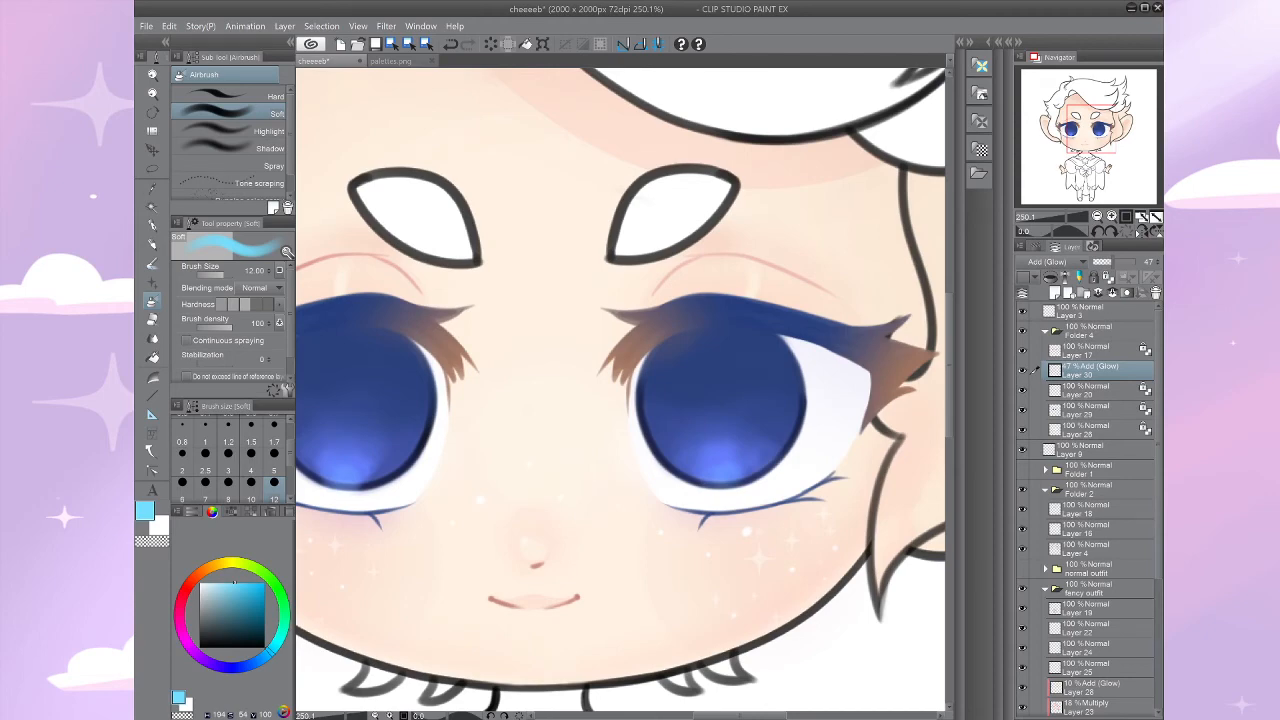
{"action": "mouse_move", "coordinate": [831, 448]}
{"action": "left_mouse_down"}
{"action": "mouse_move", "coordinate": [688, 346]}
{"action": "mouse_move", "coordinate": [741, 402]}
{"action": "mouse_move", "coordinate": [792, 529]}
{"action": "mouse_move", "coordinate": [850, 496]}
{"action": "mouse_move", "coordinate": [1035, 456]}
{"action": "left_mouse_up"}
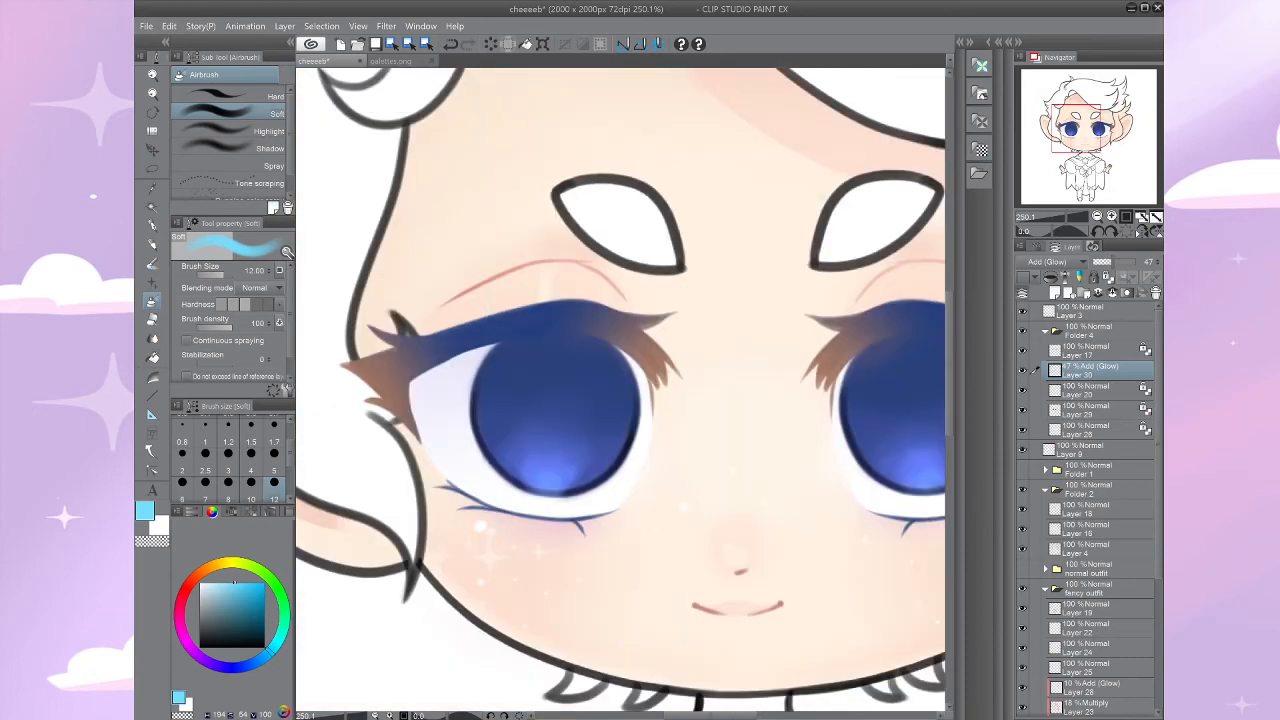
{"action": "mouse_move", "coordinate": [850, 420]}
{"action": "left_mouse_down"}
{"action": "mouse_move", "coordinate": [580, 357]}
{"action": "mouse_move", "coordinate": [390, 450]}
{"action": "left_mouse_up"}
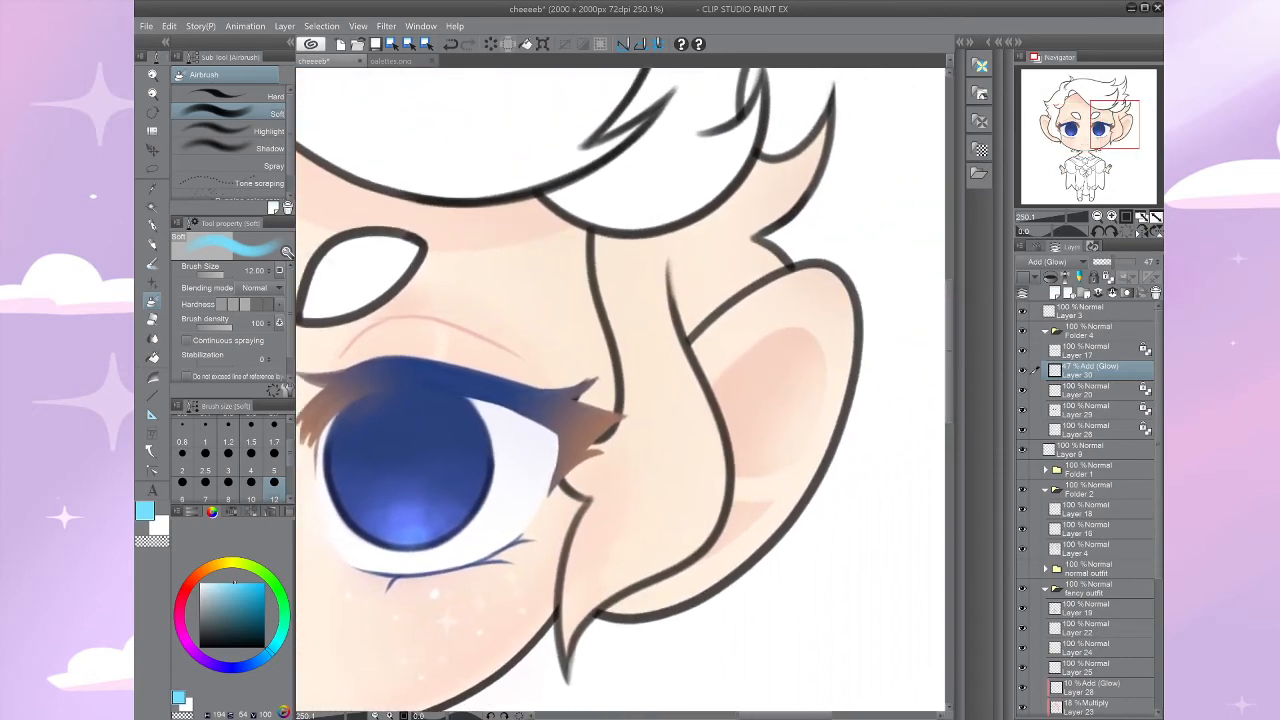
{"action": "left_click_drag", "start_coordinate": [600, 420], "coordinate": [670, 345]}
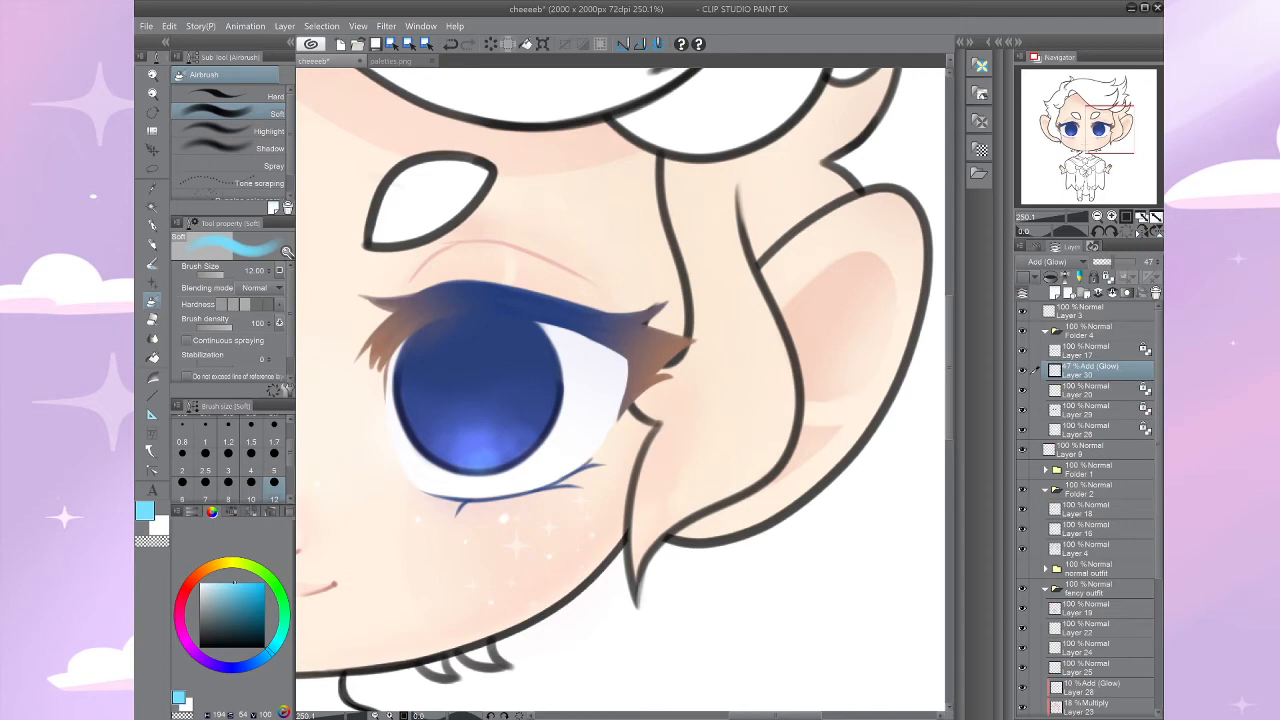
{"action": "left_click_drag", "start_coordinate": [500, 420], "coordinate": [797, 312]}
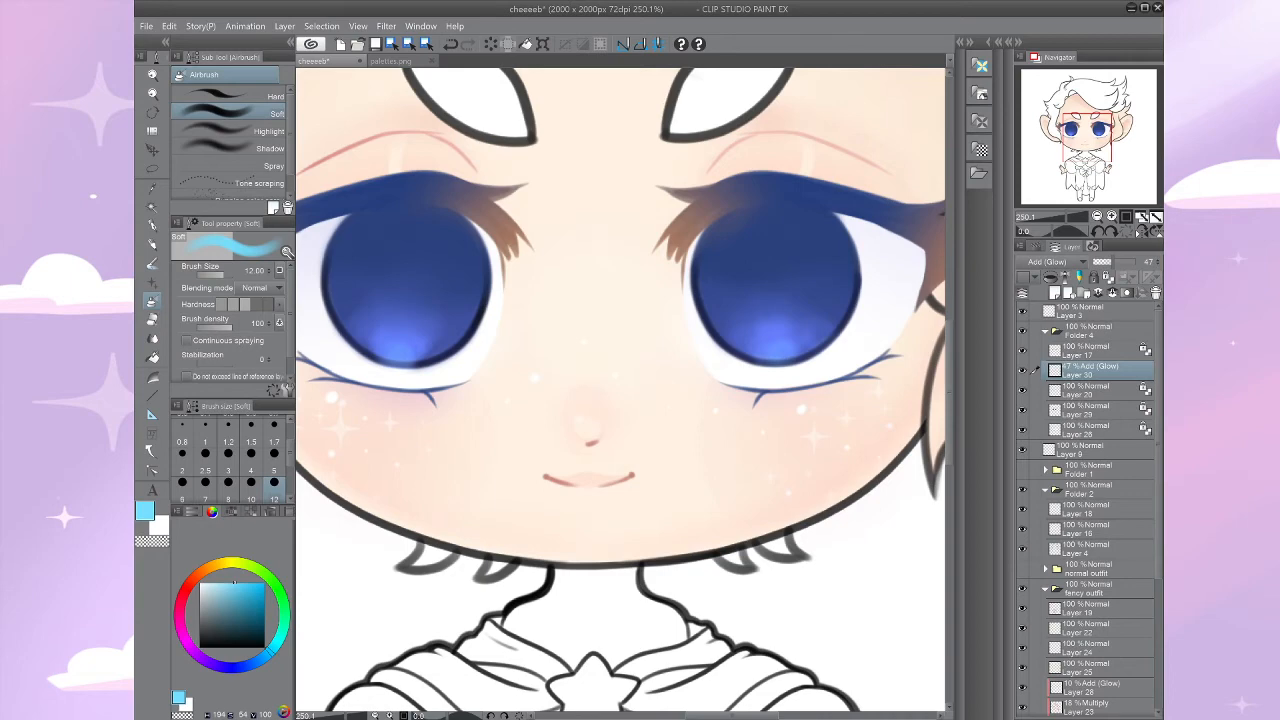
Step: Add a new layer above the Add (Glow) layer and prepare the Mapping pen with white as the drawing colour
{"action": "key", "text": "ctrl+shift+n"}
{"action": "key", "text": "p"}
{"action": "left_click", "coordinate": [200, 584]}
{"action": "scroll", "coordinate": [620, 390], "scroll_direction": "down", "scroll_amount": 1}
{"action": "left_click_drag", "start_coordinate": [486, 366], "coordinate": [570, 365]}
{"action": "scroll", "coordinate": [591, 445], "scroll_direction": "up", "scroll_amount": 3}
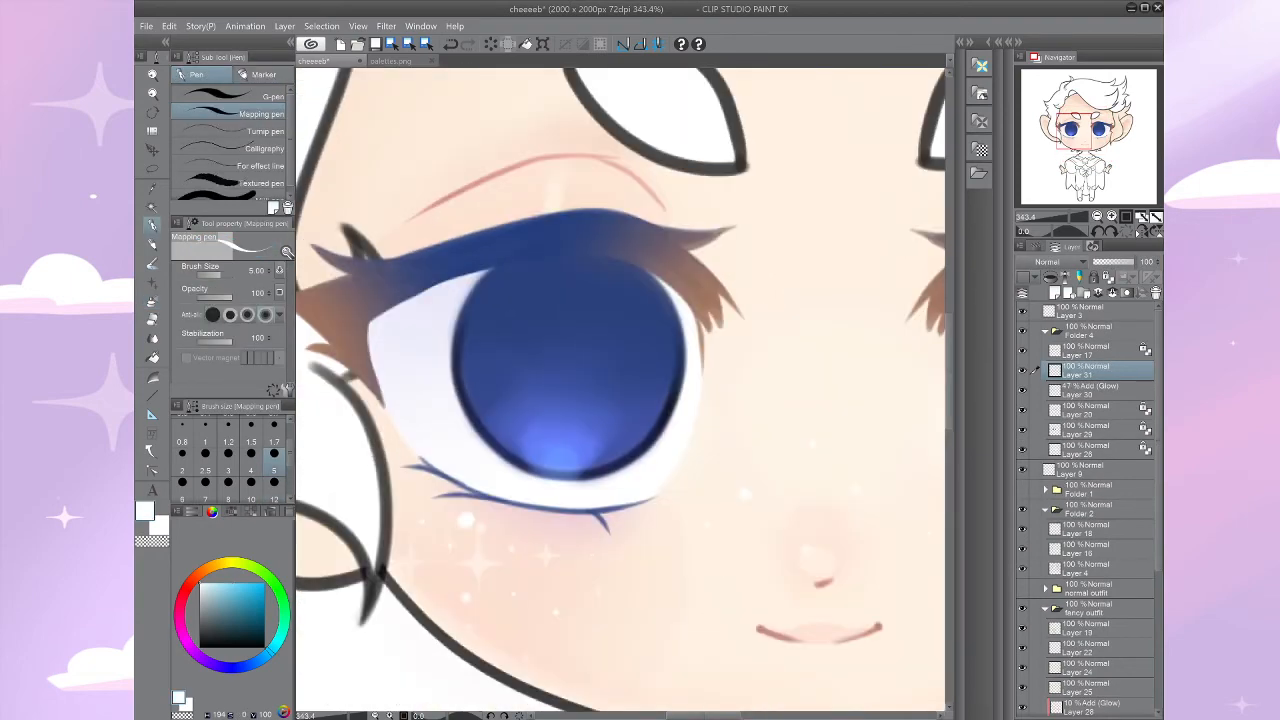
{"action": "left_click_drag", "start_coordinate": [590, 260], "coordinate": [560, 456]}
{"action": "key", "text": "ctrl+z"}
{"action": "key", "text": "bracketright"}
{"action": "key", "text": "bracketright"}
{"action": "key", "text": "bracketright"}
{"action": "key", "text": "bracketright"}
{"action": "key", "text": "bracketright"}
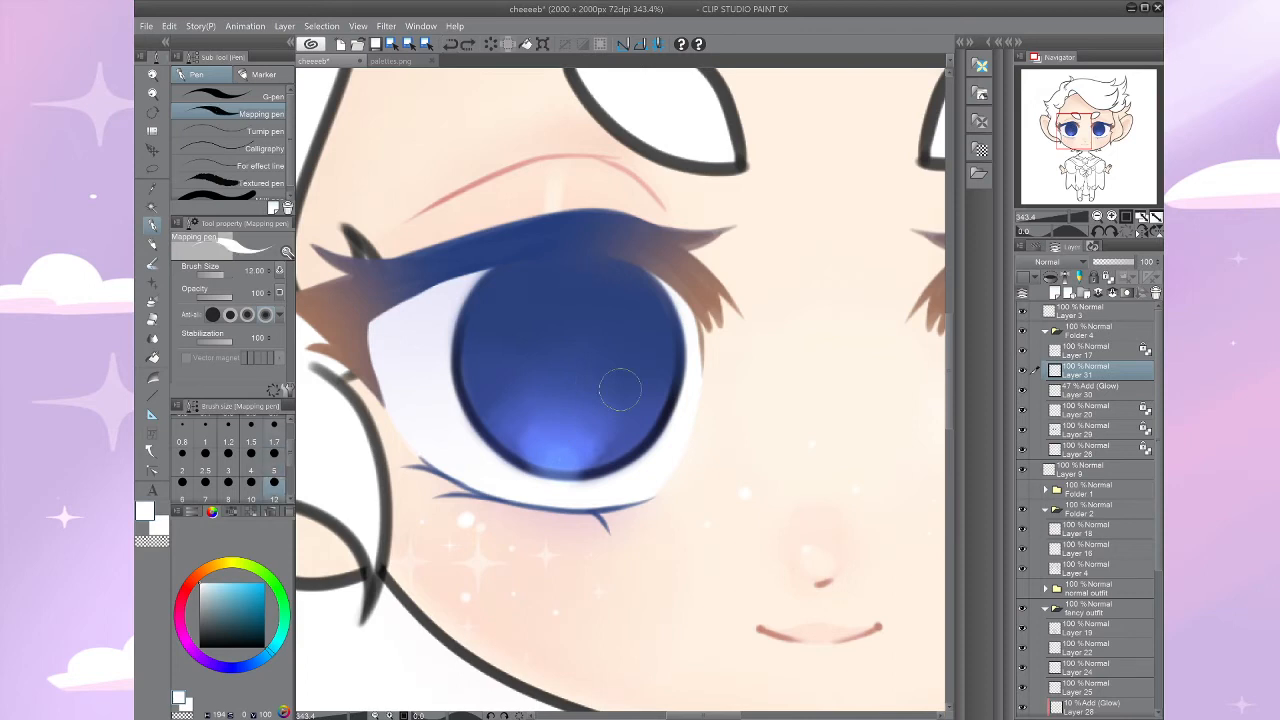
Step: Reduce the Mapping pen to size 5 and draw a slightly slanted, tapered white line down the middle of the iris
{"action": "key", "text": "bracketleft"}
{"action": "key", "text": "bracketleft"}
{"action": "key", "text": "bracketleft"}
{"action": "key", "text": "bracketleft"}
{"action": "key", "text": "bracketleft"}
{"action": "left_click_drag", "start_coordinate": [588, 276], "coordinate": [561, 438]}
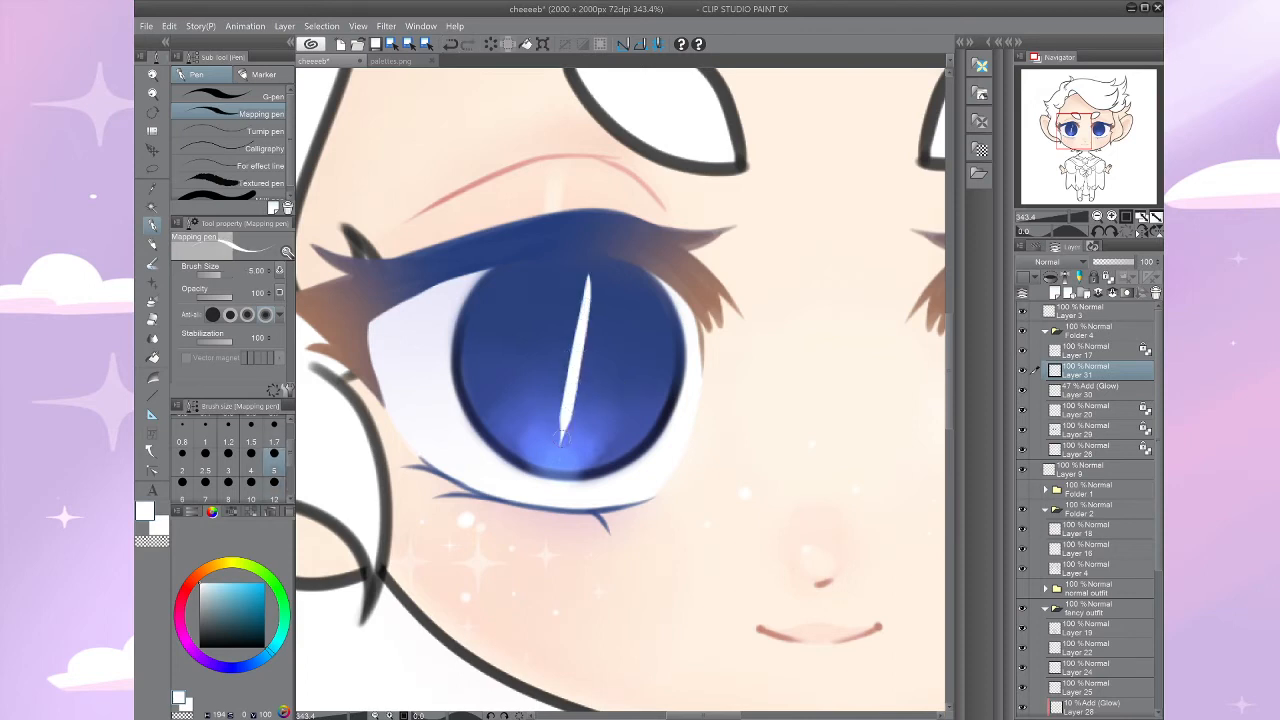
{"action": "key", "text": "ctrl+z"}
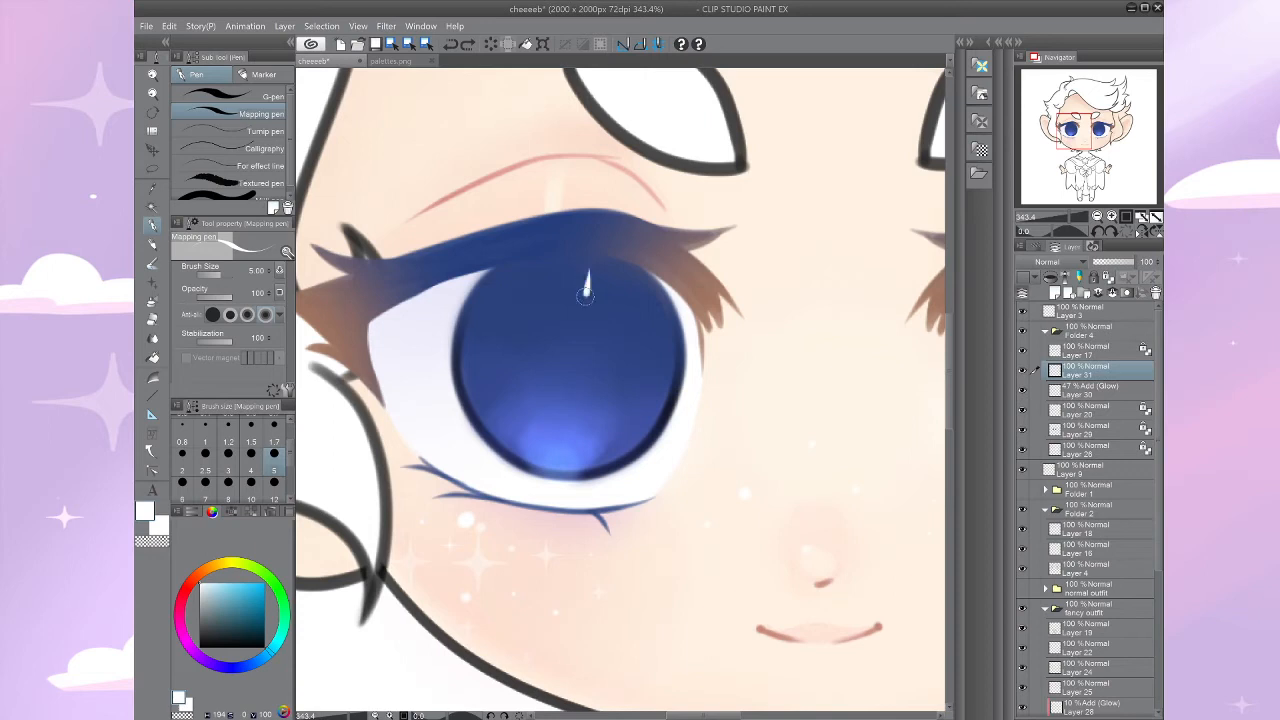
{"action": "left_click_drag", "start_coordinate": [585, 296], "coordinate": [560, 428]}
{"action": "key", "text": "ctrl+z"}
{"action": "left_click_drag", "start_coordinate": [580, 276], "coordinate": [567, 389]}
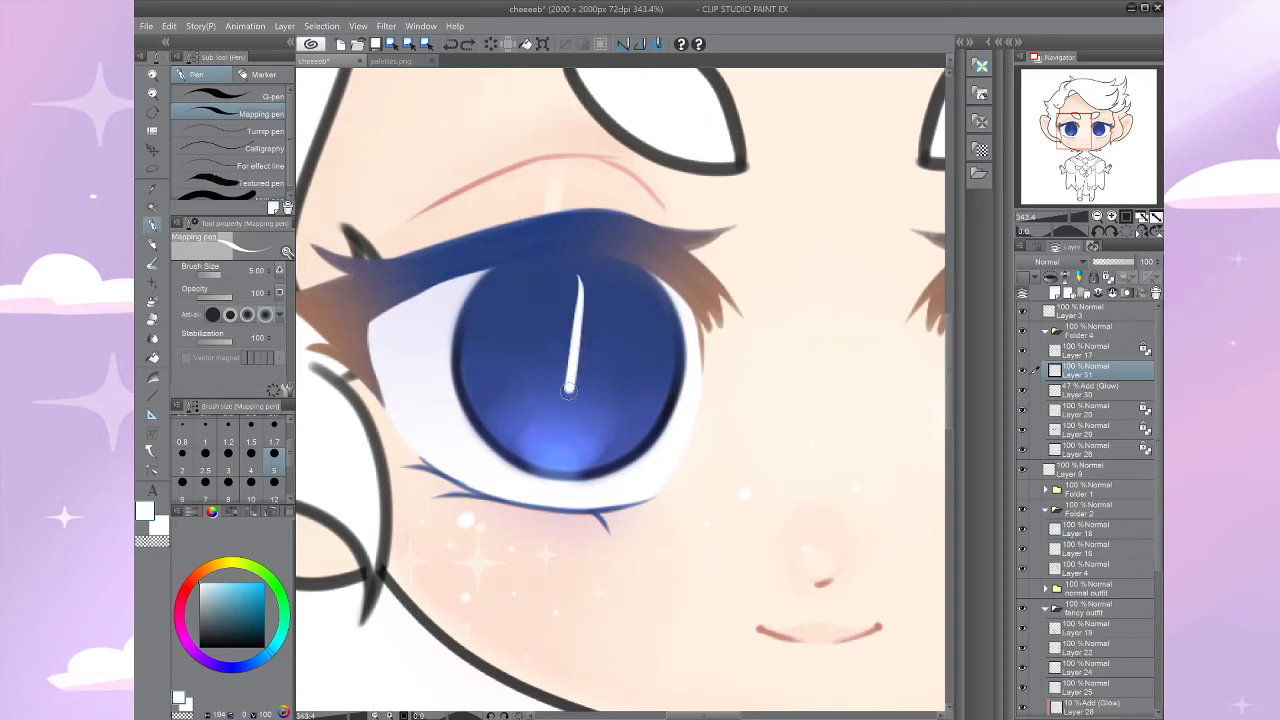
{"action": "key", "text": "ctrl+z"}
Step: Place a solid white dot in the middle of the character's right iris with the Mapping pen at size 30
{"action": "left_click", "coordinate": [274, 422]}
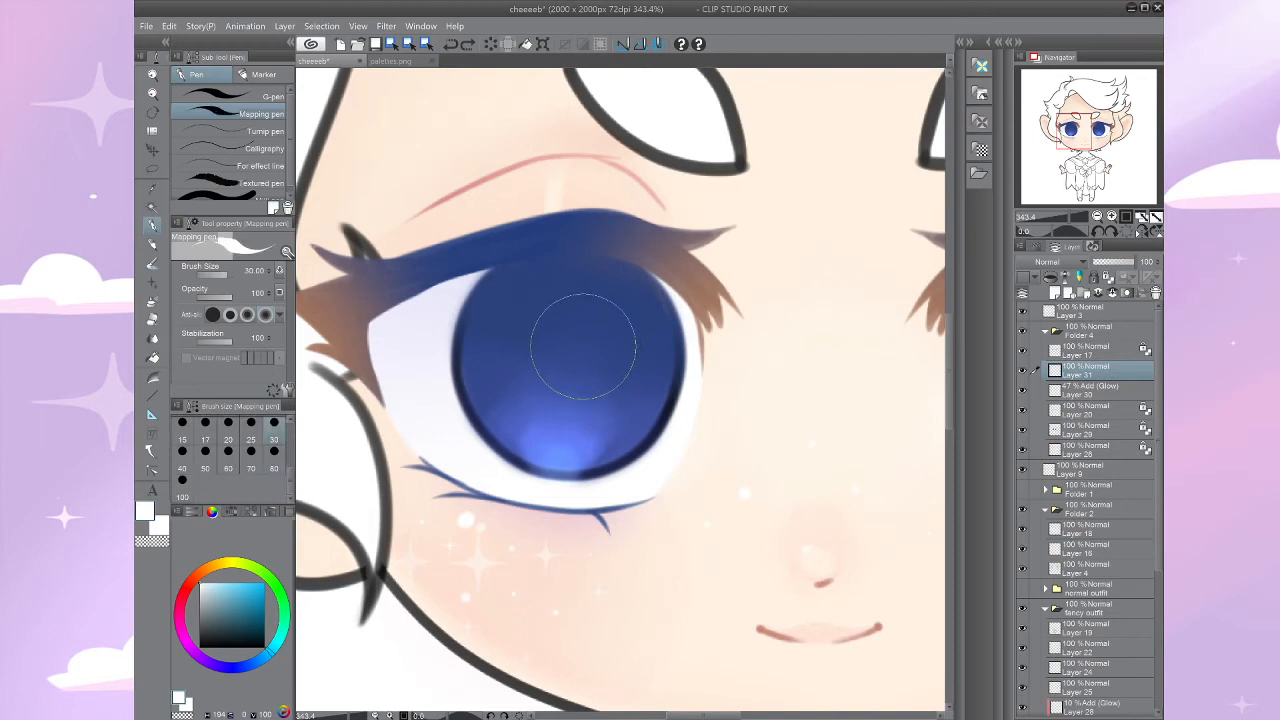
{"action": "left_click", "coordinate": [572, 355]}
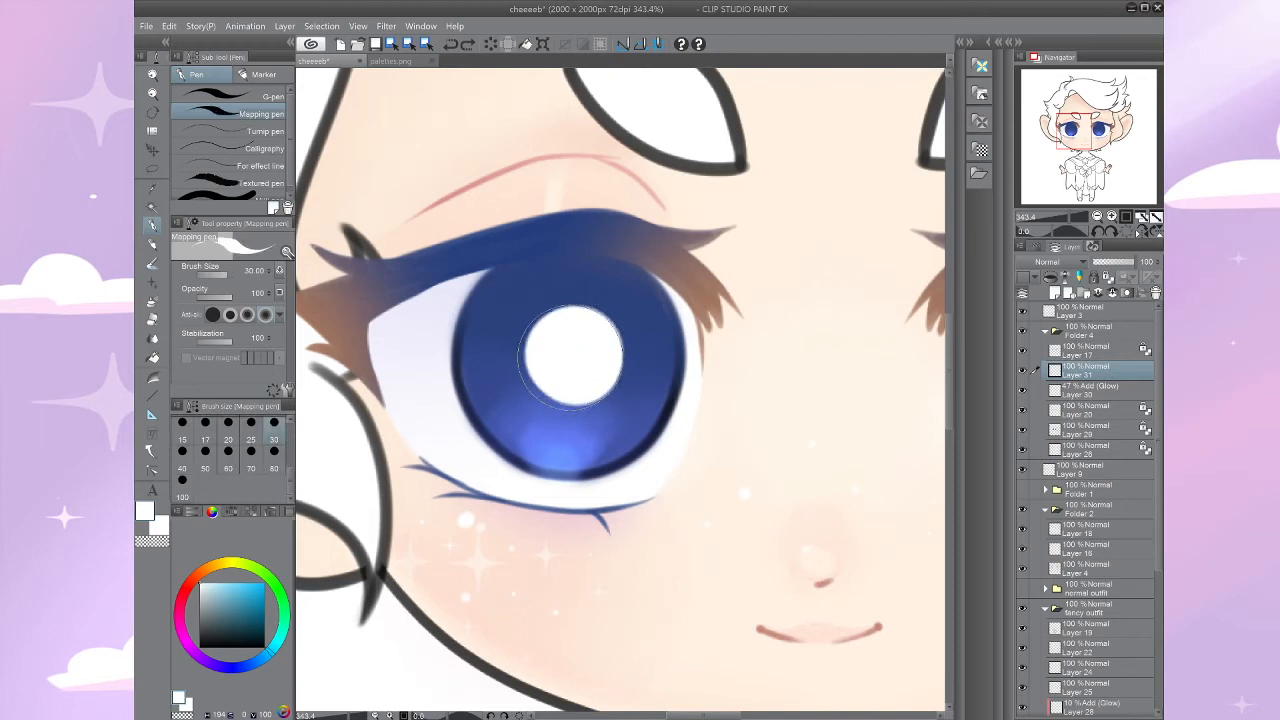
{"action": "left_click_drag", "start_coordinate": [572, 357], "coordinate": [538, 427]}
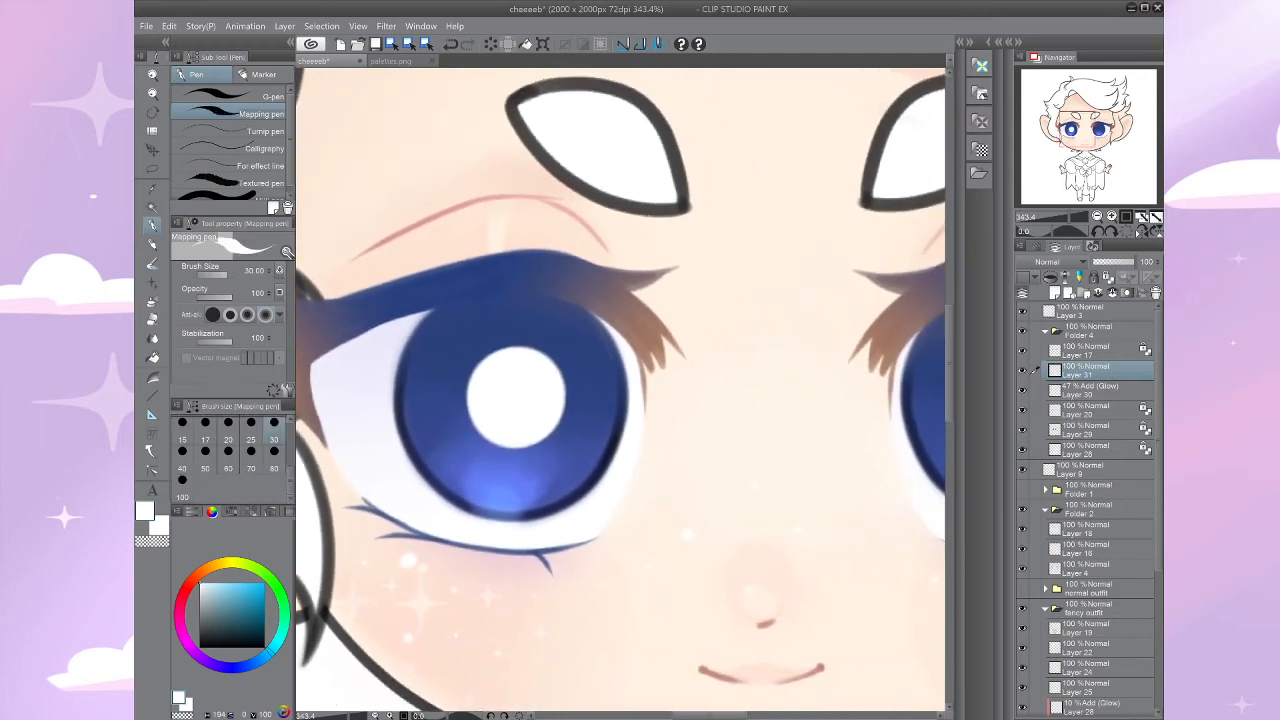
Step: Carve the white dot into a four-pointed star sparkle with the Soft eraser at size 20 and density 100
{"action": "key", "text": "e"}
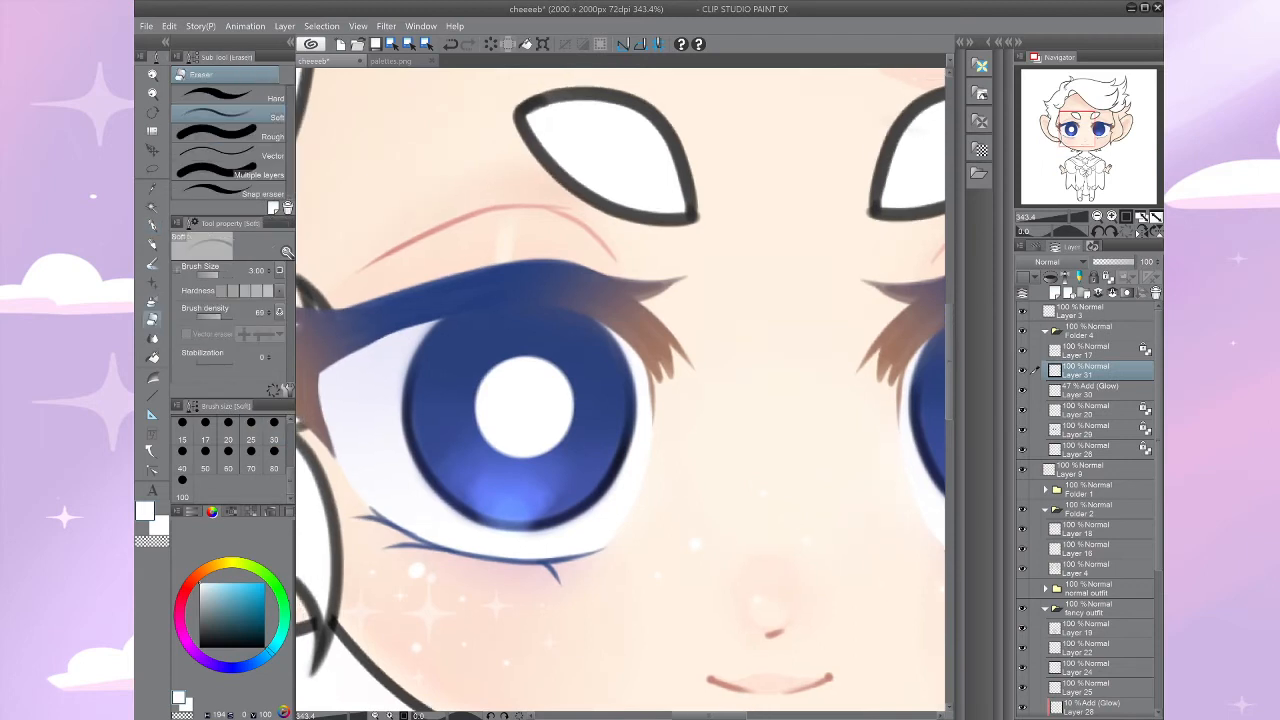
{"action": "scroll", "coordinate": [562, 475], "scroll_direction": "up", "scroll_amount": 1}
{"action": "left_click", "coordinate": [228, 422]}
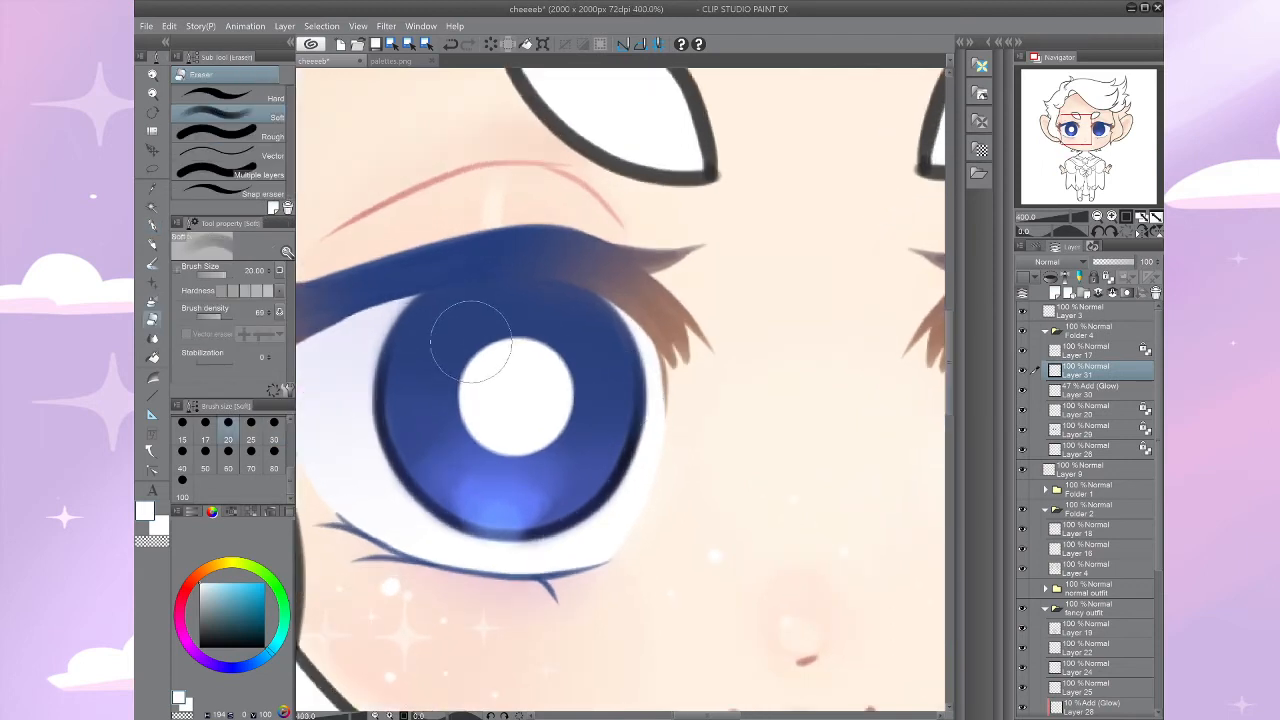
{"action": "mouse_move", "coordinate": [471, 341]}
{"action": "left_mouse_down"}
{"action": "mouse_move", "coordinate": [589, 347]}
{"action": "mouse_move", "coordinate": [559, 343]}
{"action": "mouse_move", "coordinate": [547, 309]}
{"action": "mouse_move", "coordinate": [470, 343]}
{"action": "mouse_move", "coordinate": [481, 322]}
{"action": "mouse_move", "coordinate": [450, 432]}
{"action": "mouse_move", "coordinate": [570, 460]}
{"action": "mouse_move", "coordinate": [557, 438]}
{"action": "mouse_move", "coordinate": [452, 420]}
{"action": "mouse_move", "coordinate": [472, 467]}
{"action": "mouse_move", "coordinate": [571, 441]}
{"action": "mouse_move", "coordinate": [562, 338]}
{"action": "mouse_move", "coordinate": [591, 359]}
{"action": "left_mouse_up"}
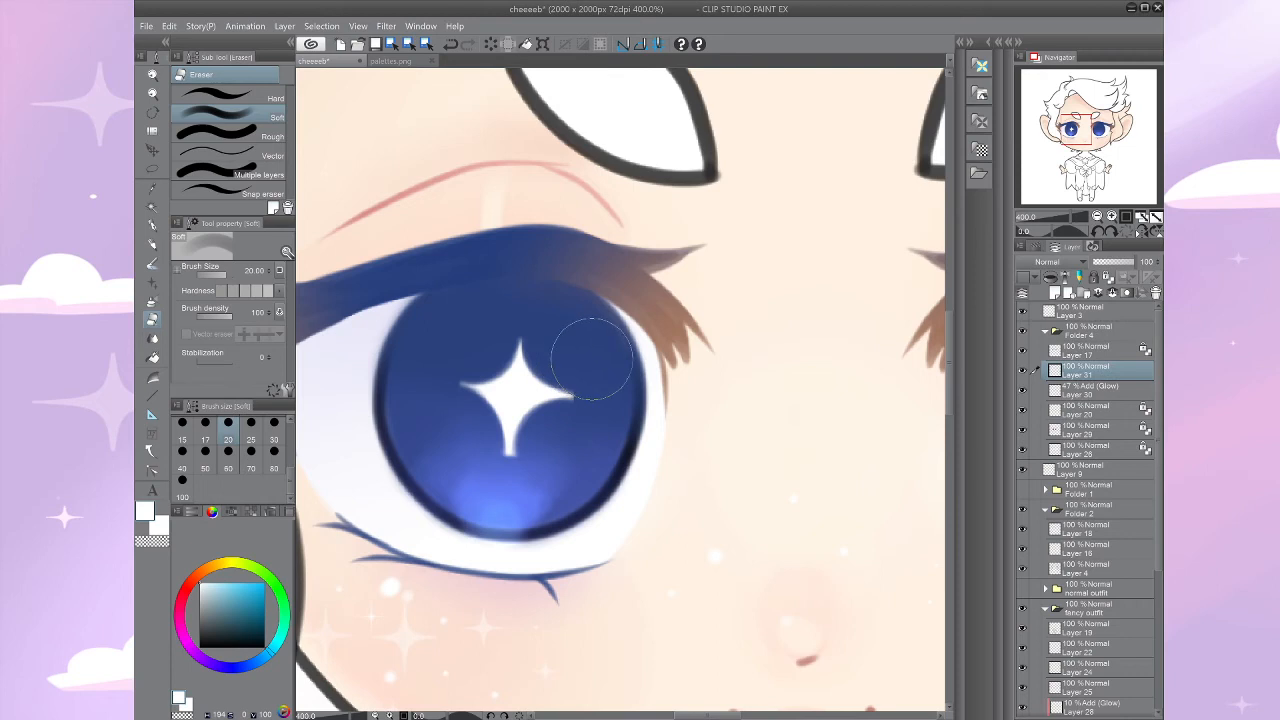
{"action": "mouse_move", "coordinate": [463, 429]}
{"action": "left_mouse_down"}
{"action": "mouse_move", "coordinate": [469, 458]}
{"action": "mouse_move", "coordinate": [450, 437]}
{"action": "left_mouse_up"}
Step: Refine the points of the star sparkle with the Soft eraser at size 5
{"action": "left_click_drag", "start_coordinate": [291, 483], "coordinate": [291, 450]}
{"action": "left_click", "coordinate": [274, 455]}
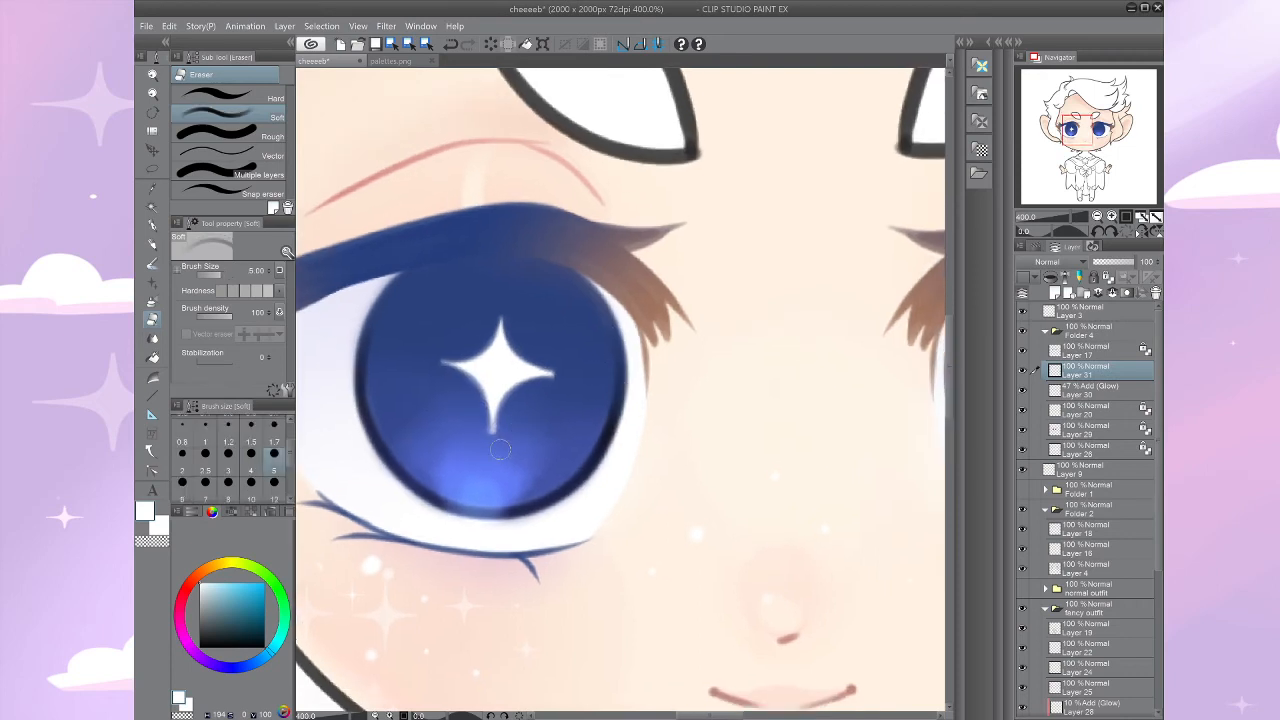
{"action": "left_click_drag", "start_coordinate": [602, 367], "coordinate": [505, 283]}
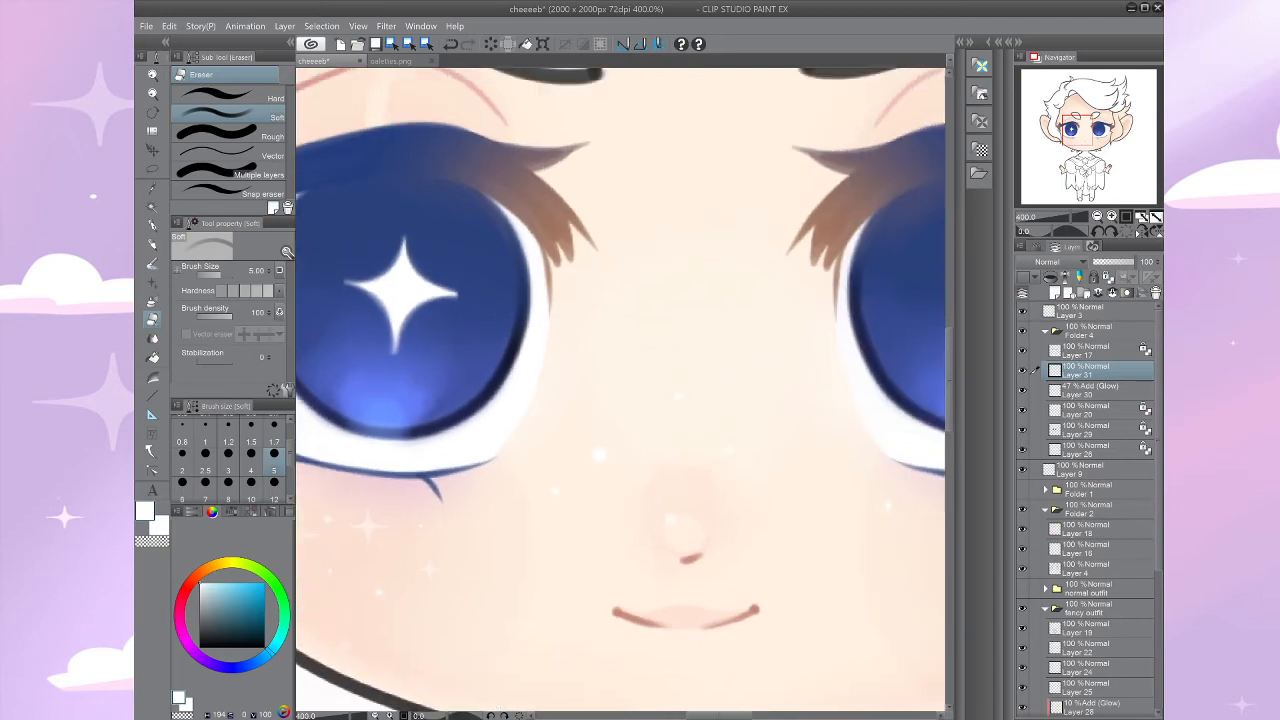
{"action": "scroll", "coordinate": [557, 395], "scroll_direction": "down", "scroll_amount": 2}
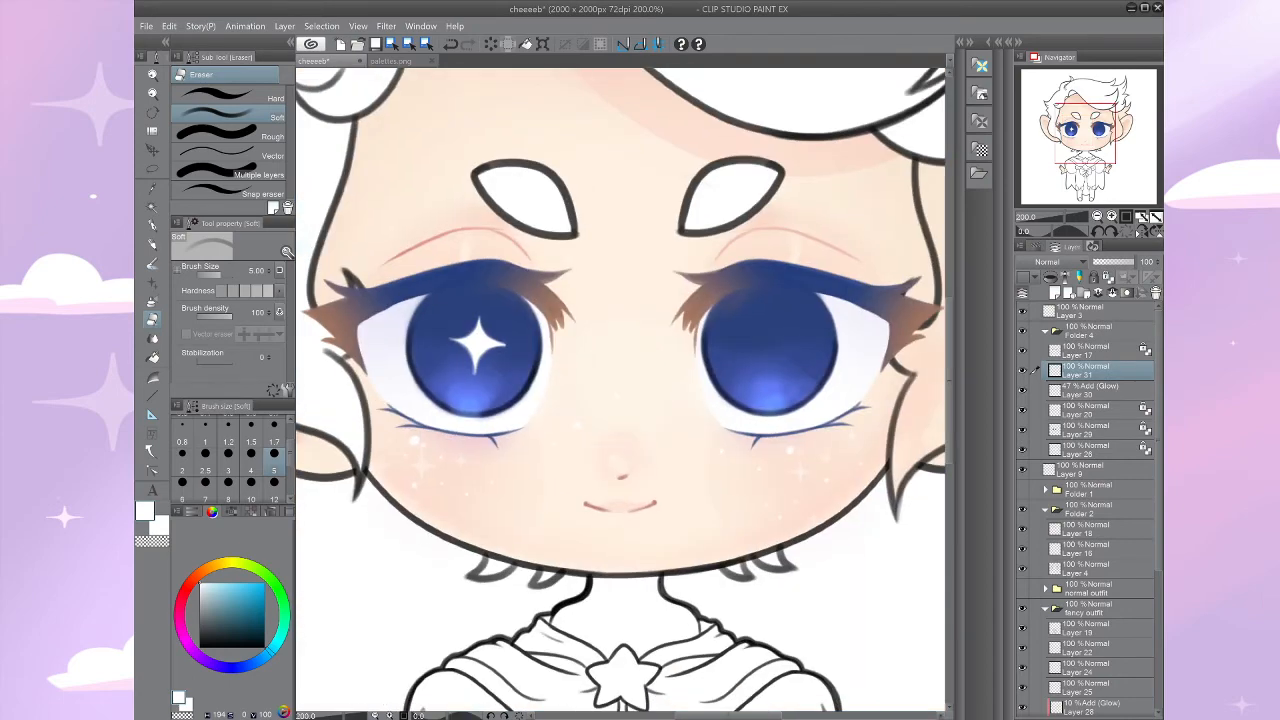
{"action": "scroll", "coordinate": [493, 345], "scroll_direction": "up", "scroll_amount": 2}
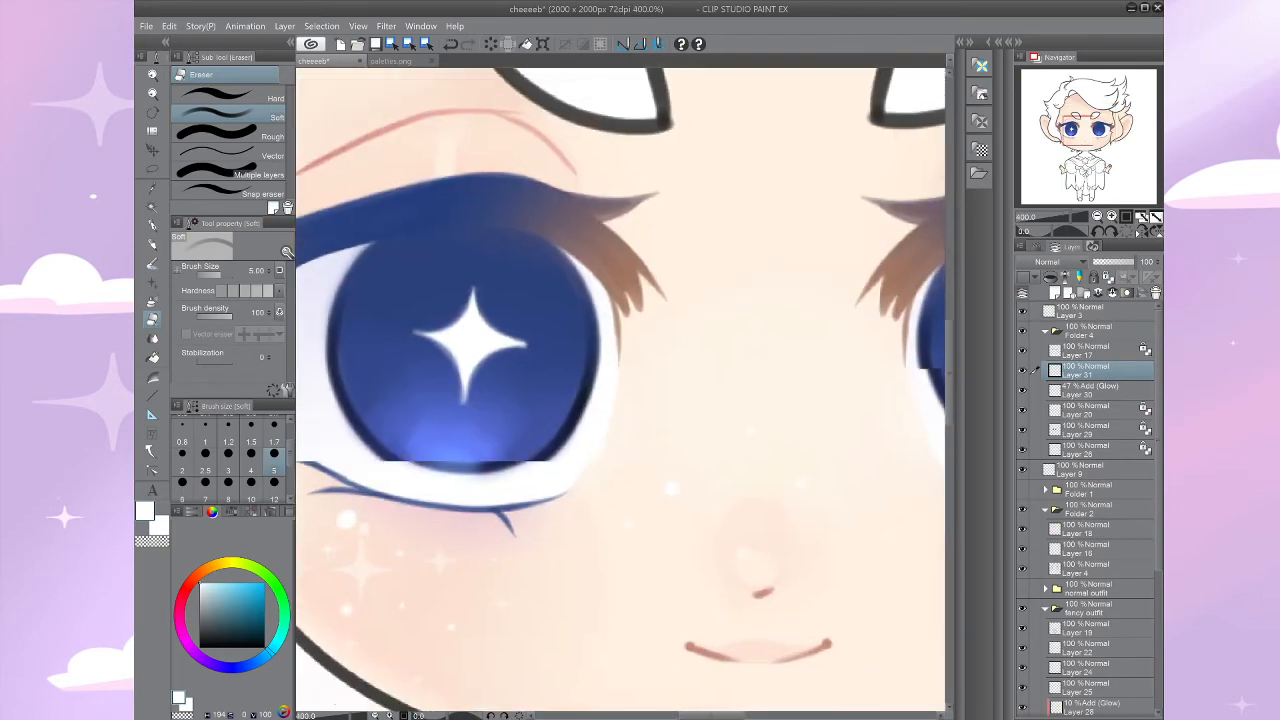
{"action": "scroll", "coordinate": [635, 455], "scroll_direction": "down", "scroll_amount": 3}
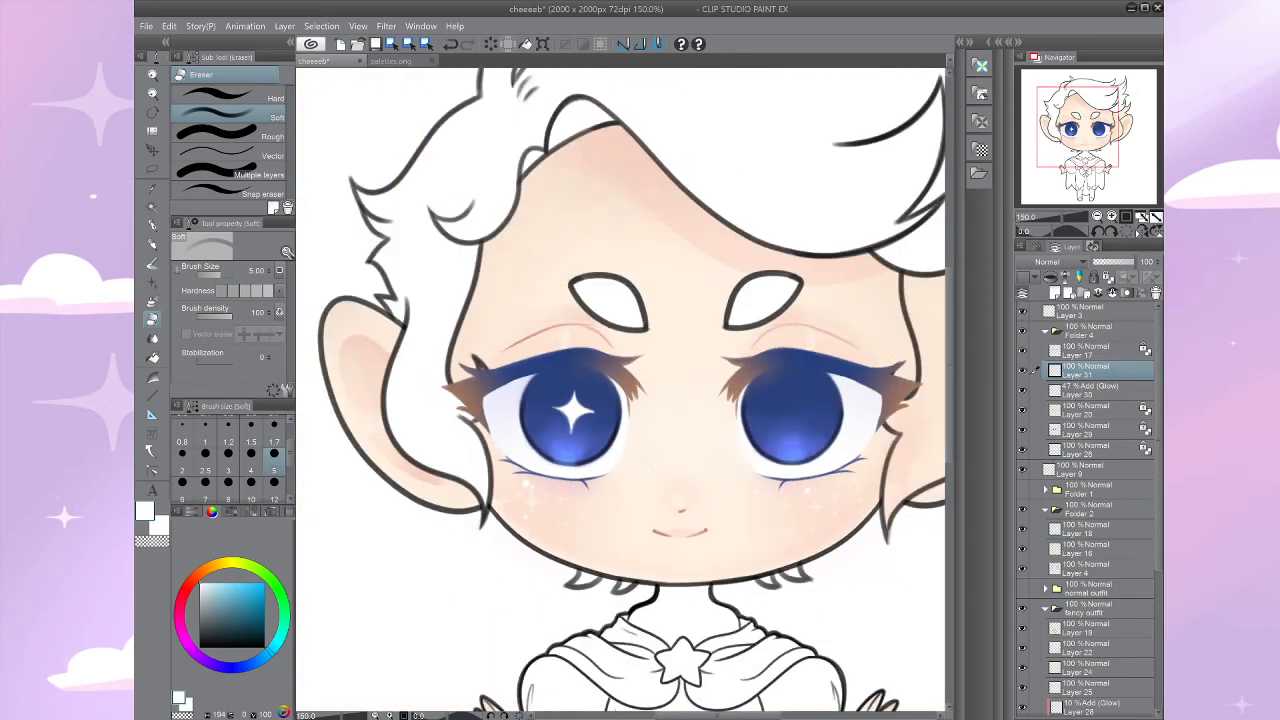
Step: Transform the star sparkle to enlarge it slightly and keep it centred in the iris
{"action": "left_click_drag", "start_coordinate": [635, 455], "coordinate": [675, 393]}
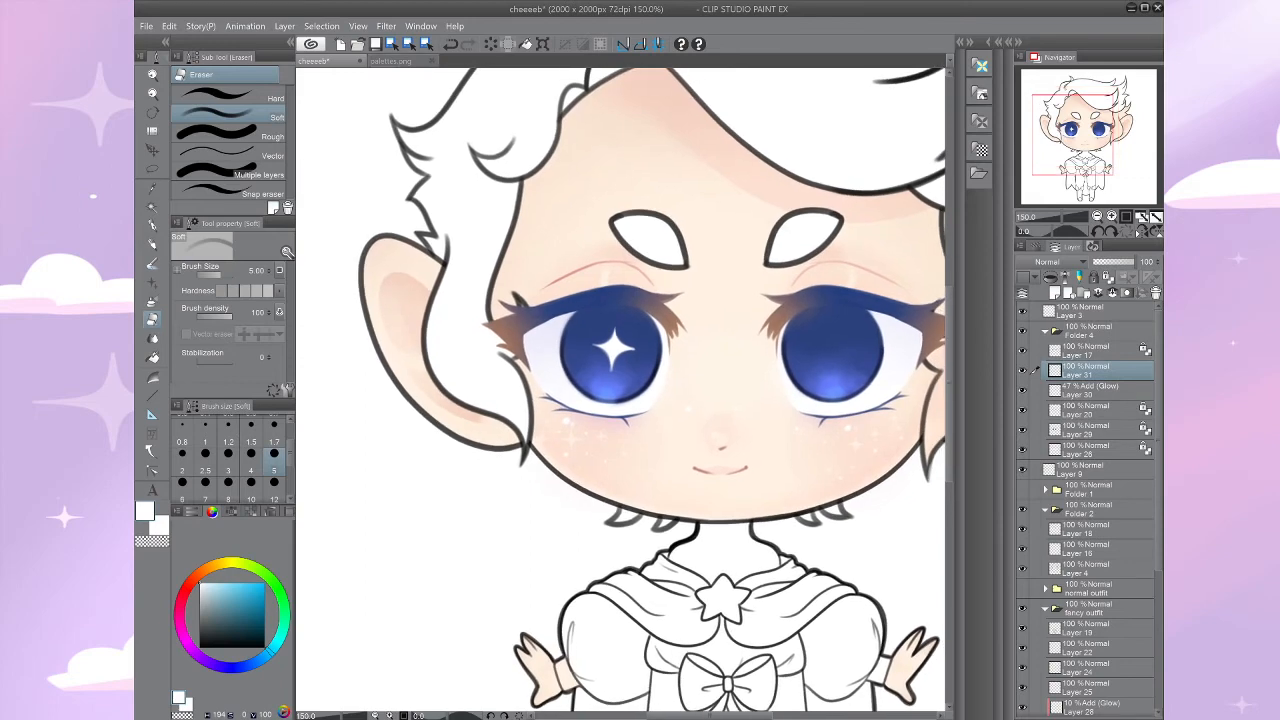
{"action": "key", "text": "ctrl+t"}
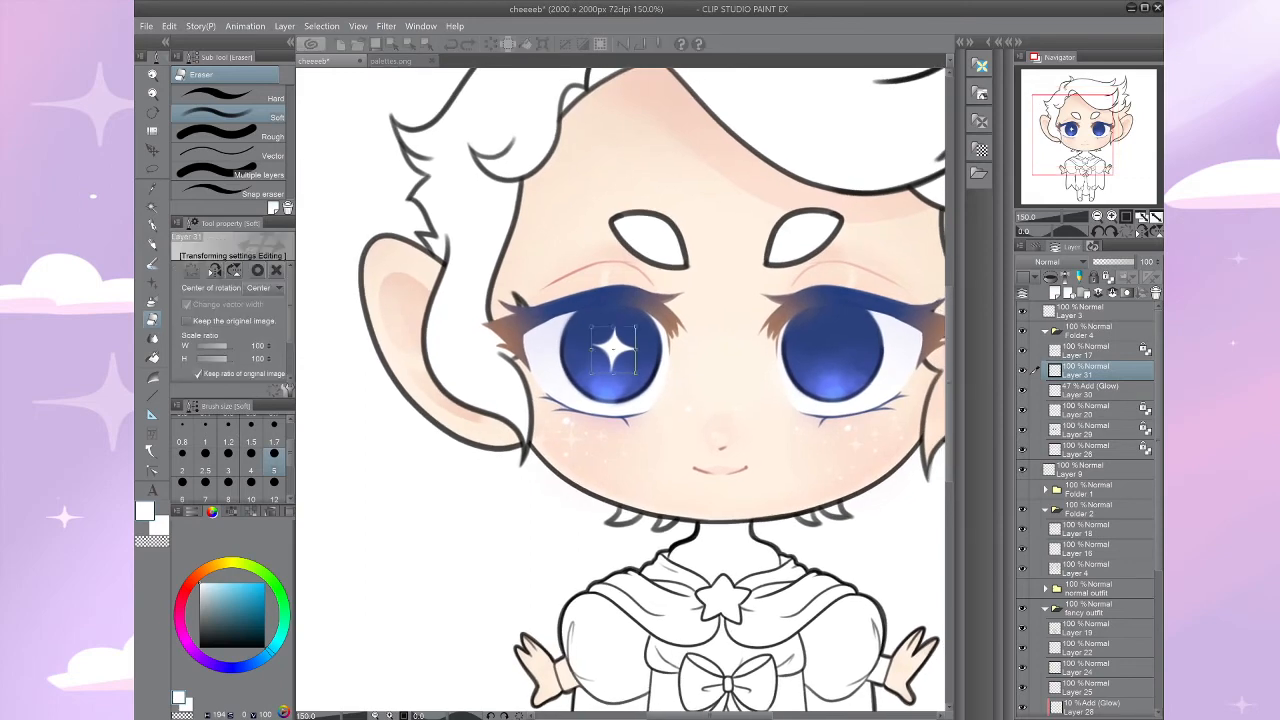
{"action": "left_click_drag", "start_coordinate": [636, 375], "coordinate": [615, 346]}
{"action": "key", "text": "Return"}
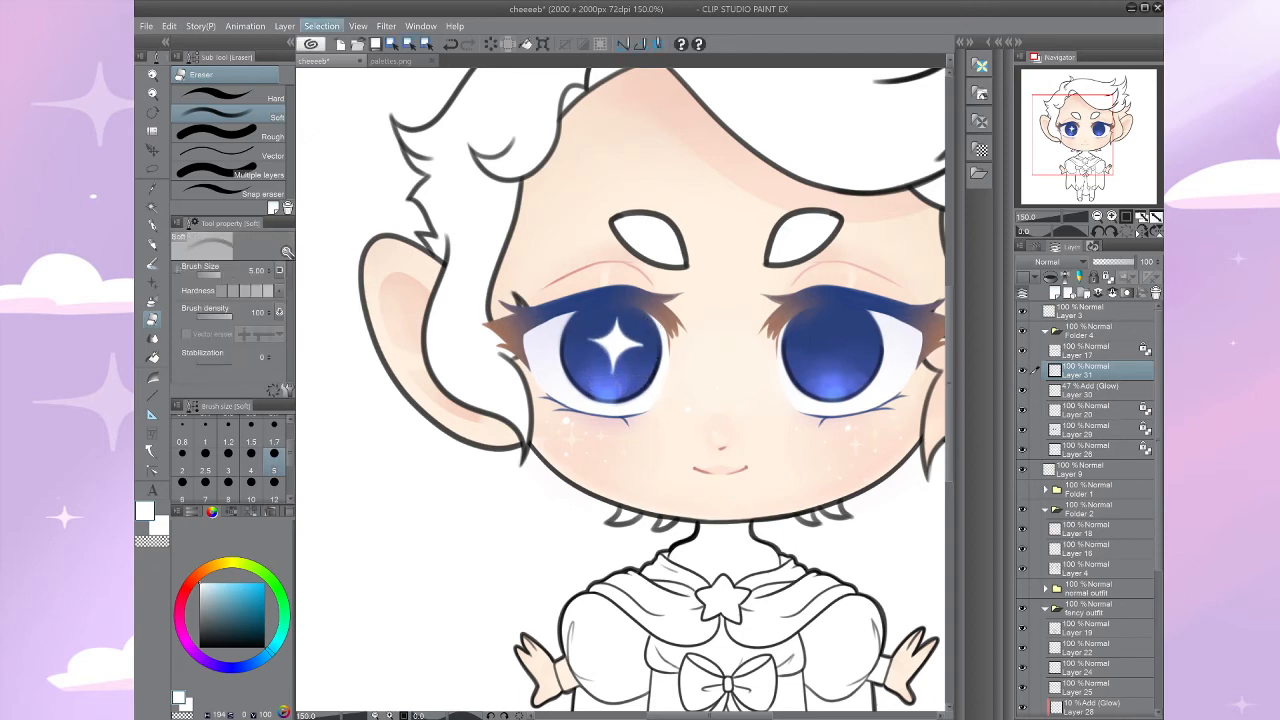
Step: Lasso-select the area around the star sparkle and duplicate it onto a new layer
{"action": "scroll", "coordinate": [640, 345], "scroll_direction": "up", "scroll_amount": 5}
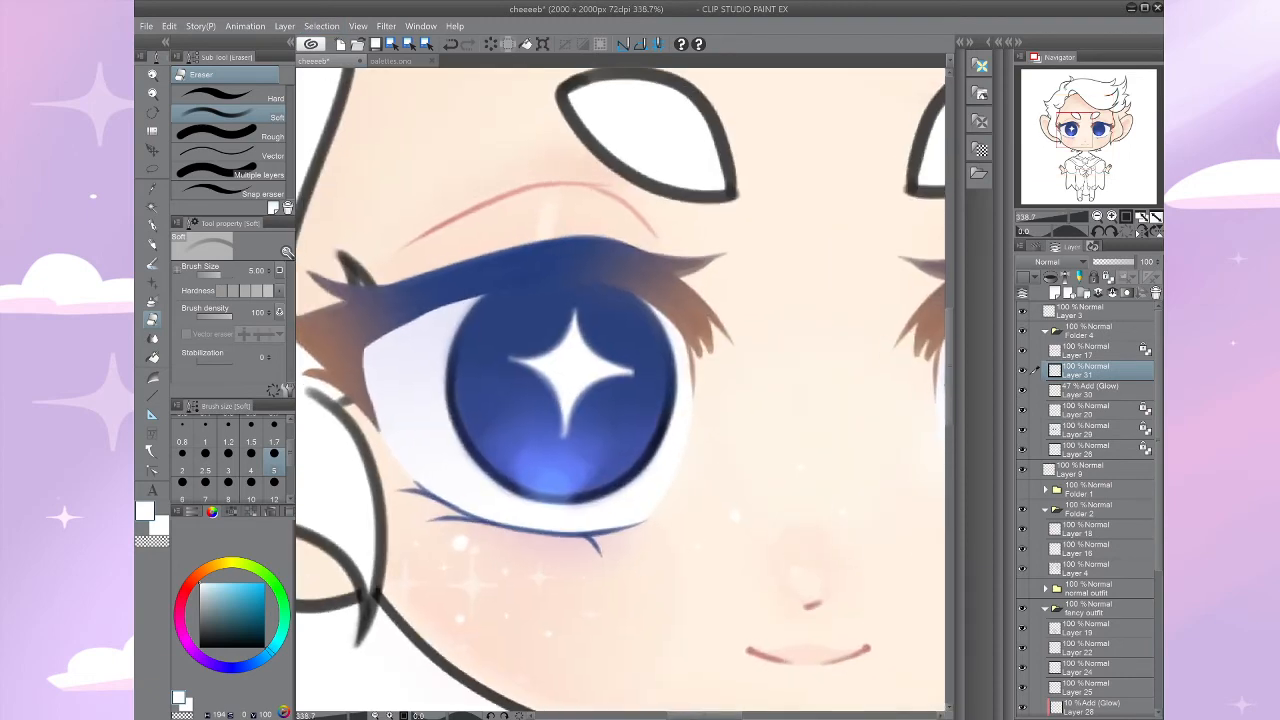
{"action": "scroll", "coordinate": [545, 410], "scroll_direction": "up", "scroll_amount": 1}
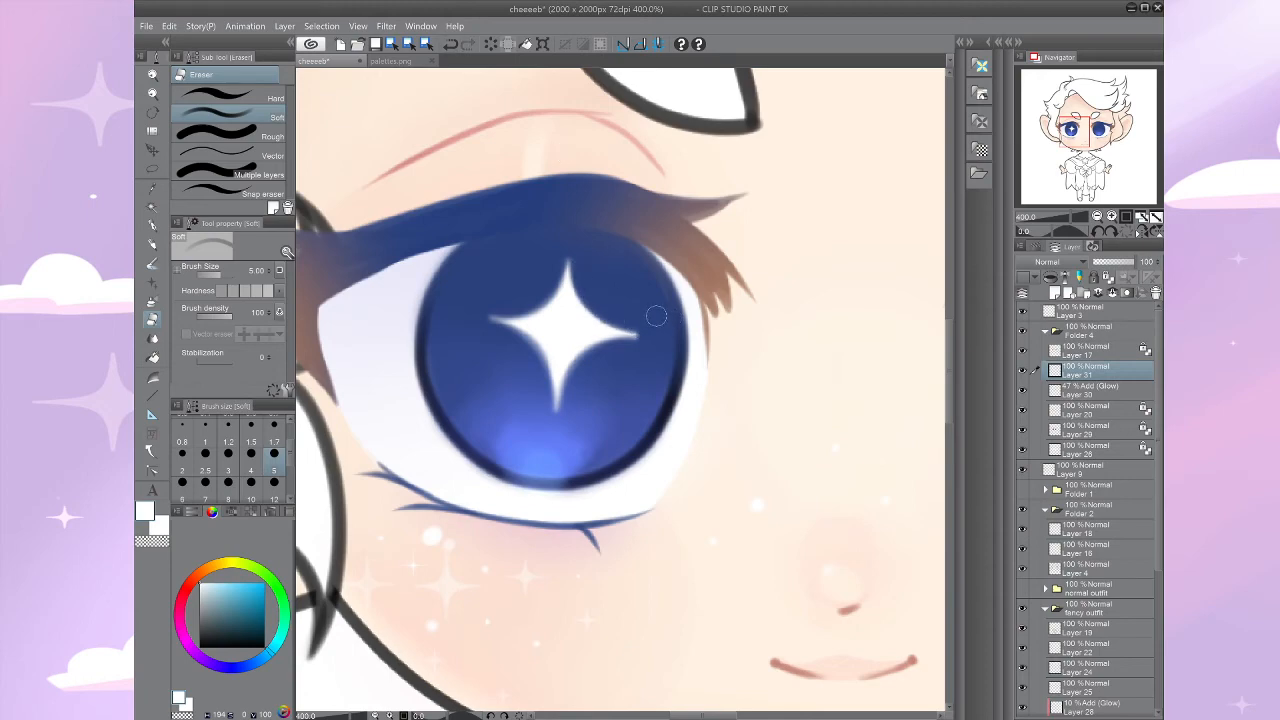
{"action": "scroll", "coordinate": [648, 344], "scroll_direction": "down", "scroll_amount": 5}
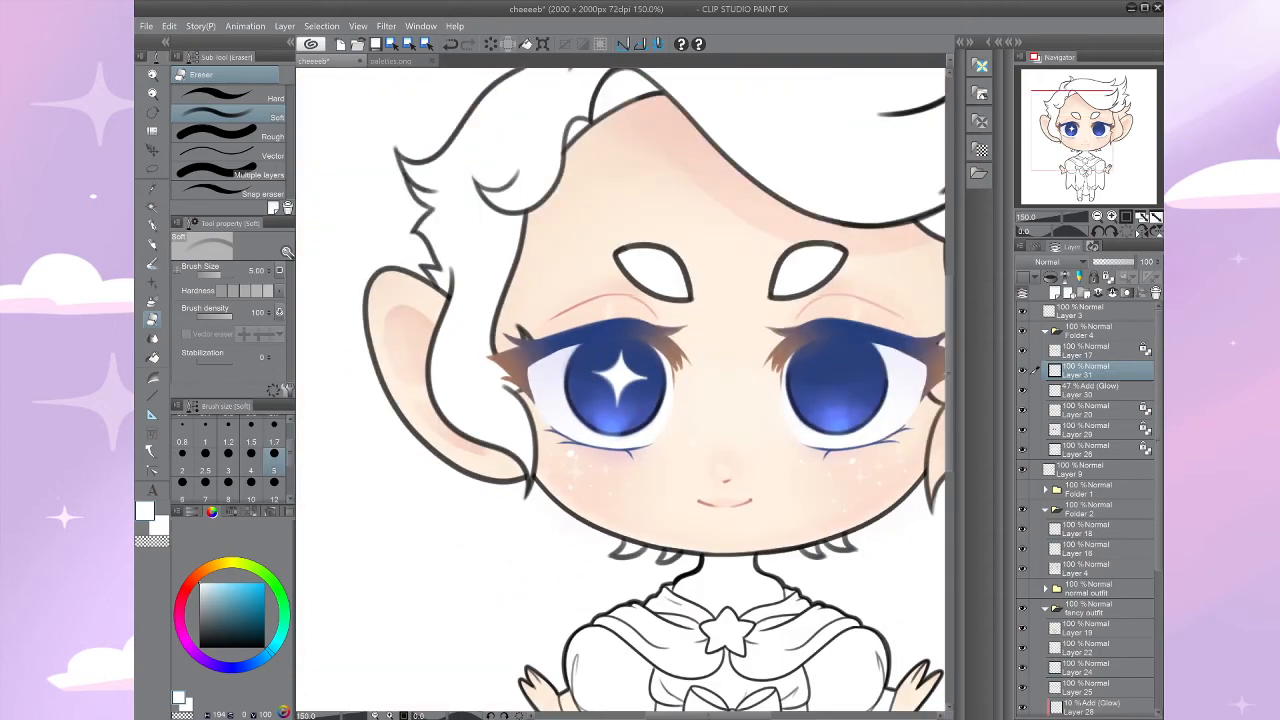
{"action": "scroll", "coordinate": [648, 344], "scroll_direction": "down", "scroll_amount": 2}
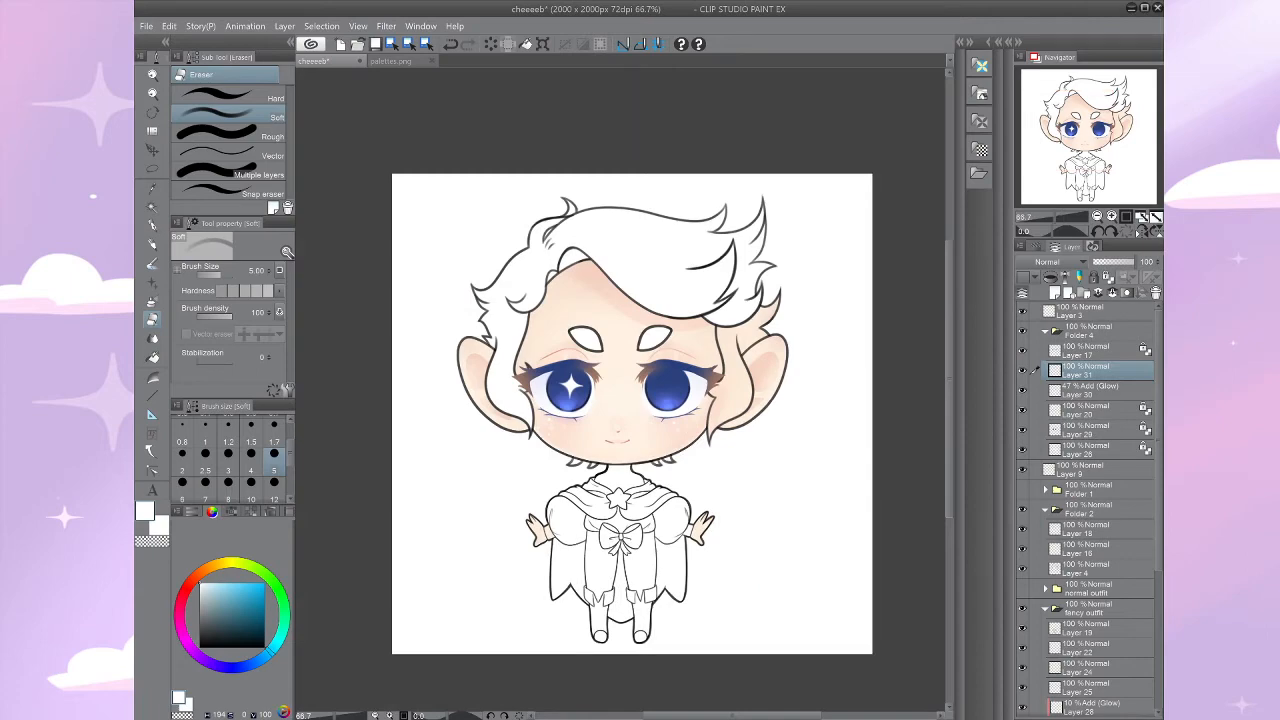
{"action": "scroll", "coordinate": [610, 400], "scroll_direction": "up", "scroll_amount": 4}
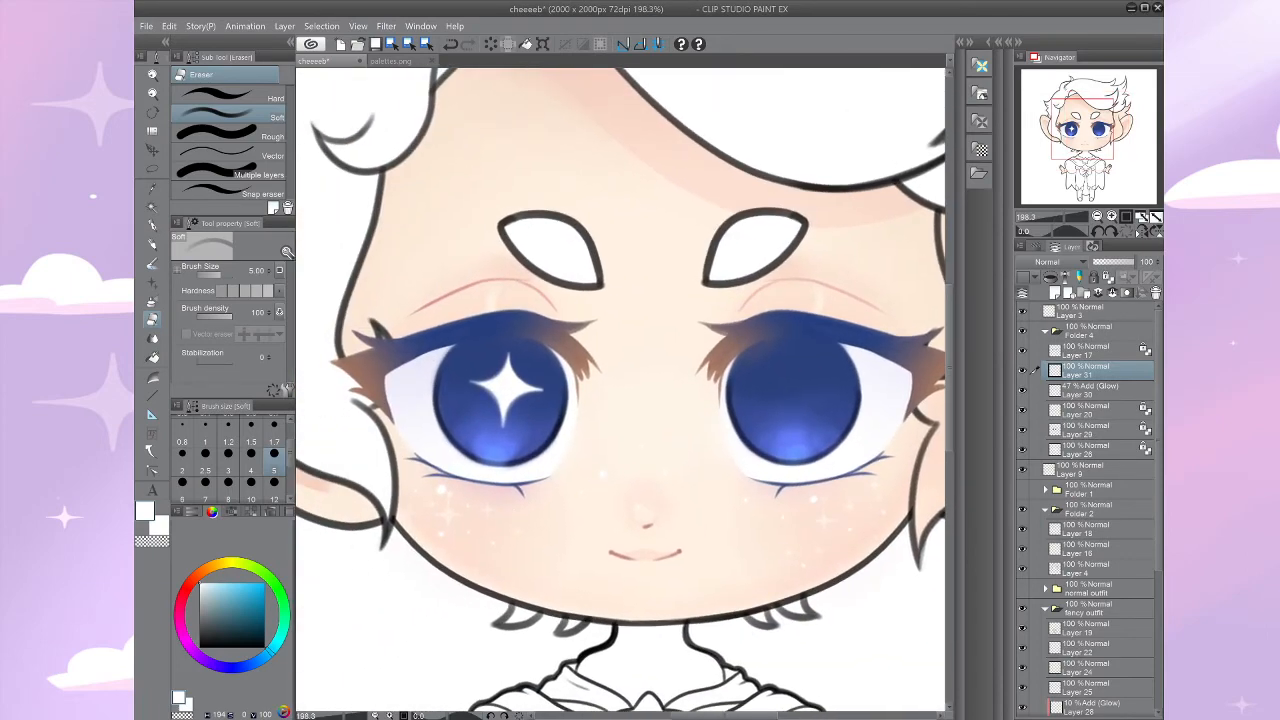
{"action": "key", "text": "m"}
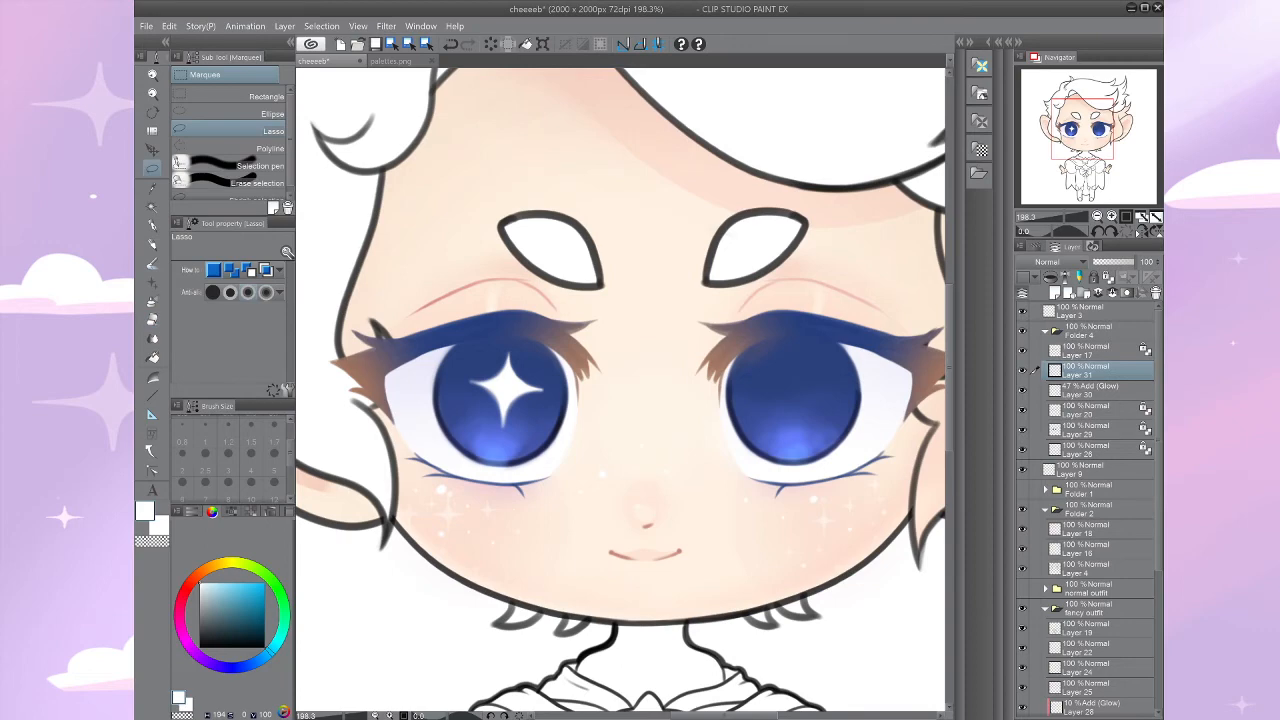
{"action": "left_click_drag", "start_coordinate": [620, 400], "coordinate": [499, 366]}
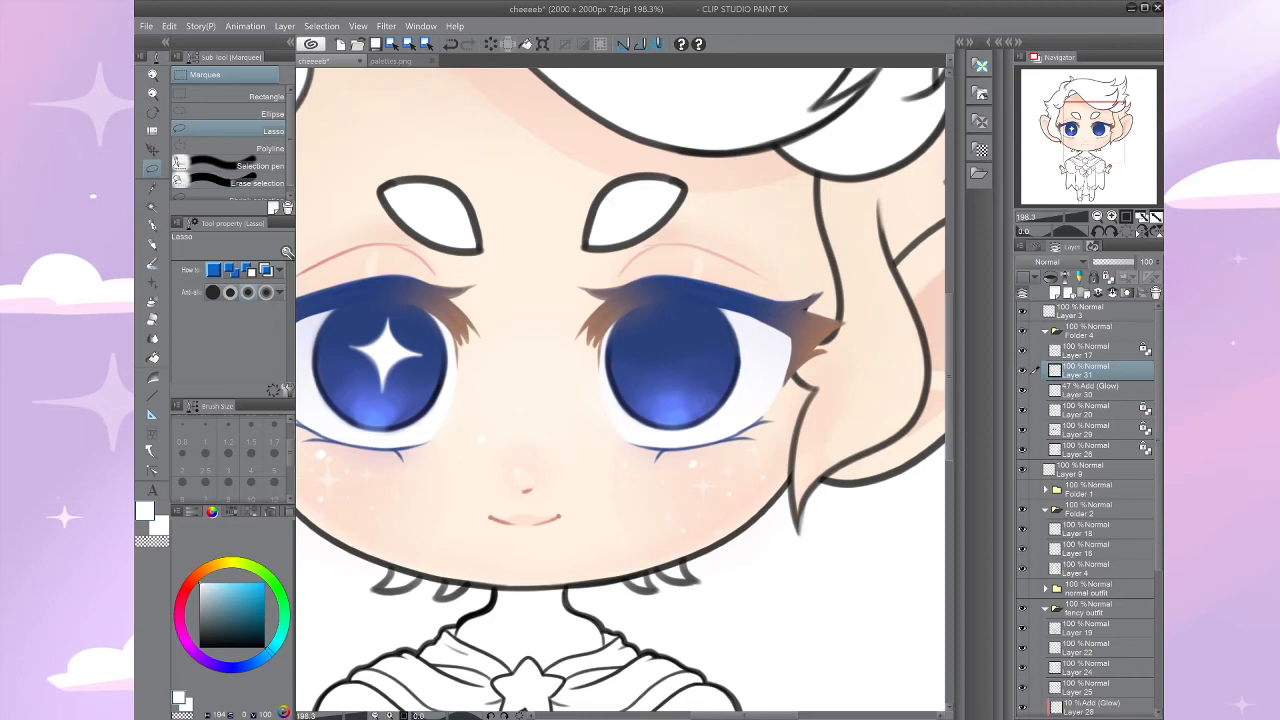
{"action": "left_click_drag", "start_coordinate": [745, 530], "coordinate": [908, 492]}
{"action": "scroll", "coordinate": [680, 425], "scroll_direction": "down", "scroll_amount": 1}
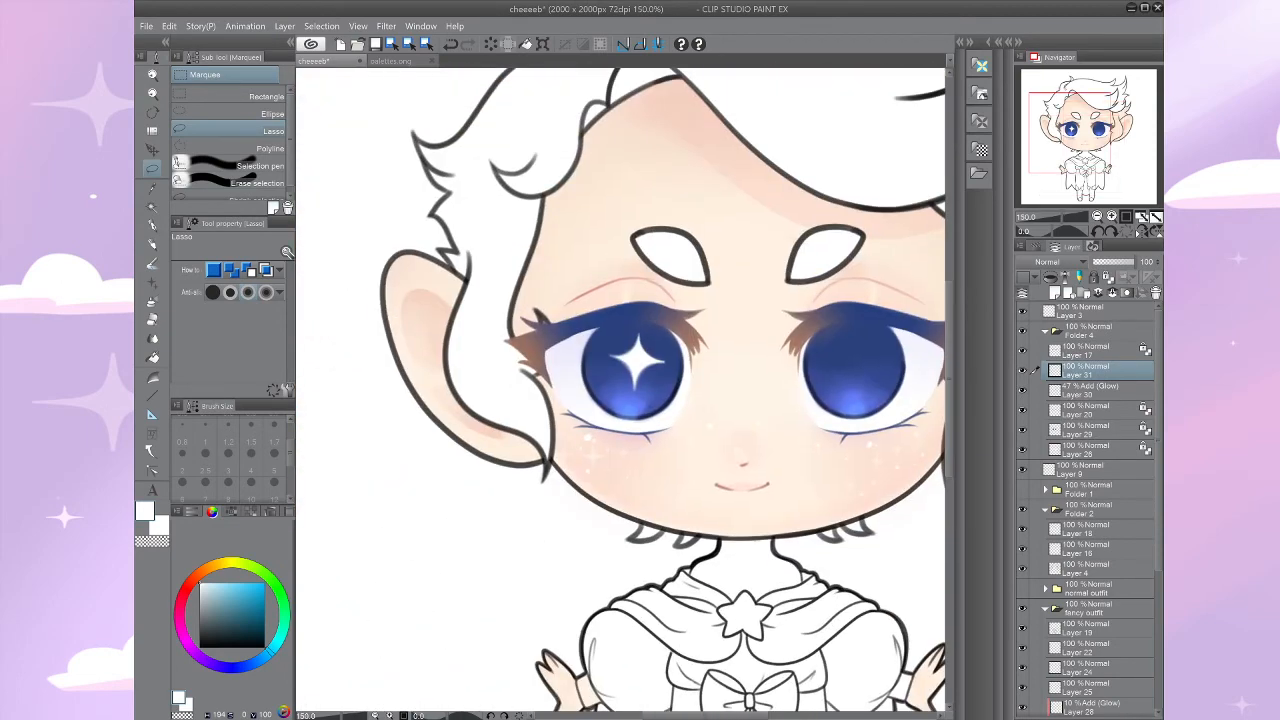
{"action": "left_click_drag", "start_coordinate": [745, 450], "coordinate": [641, 466]}
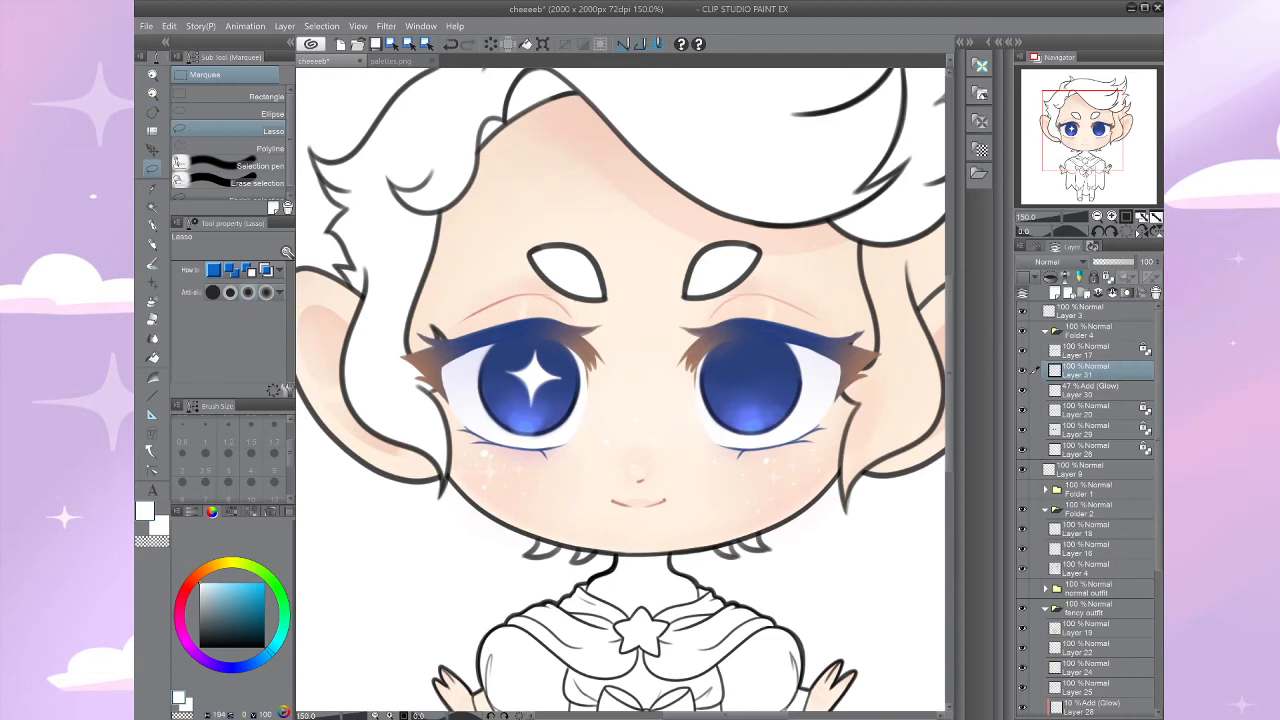
{"action": "left_click_drag", "start_coordinate": [621, 420], "coordinate": [652, 434]}
{"action": "scroll", "coordinate": [700, 480], "scroll_direction": "up", "scroll_amount": 1}
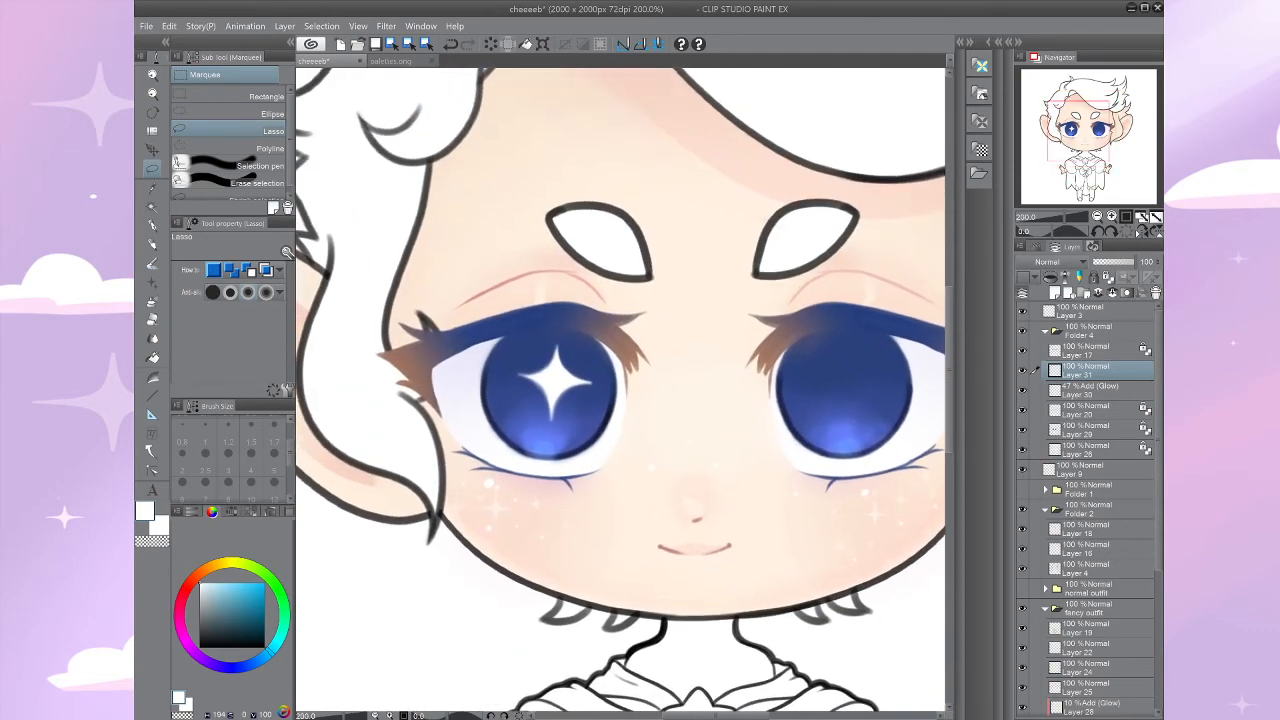
{"action": "mouse_move", "coordinate": [595, 316]}
{"action": "left_mouse_down"}
{"action": "mouse_move", "coordinate": [631, 400]}
{"action": "mouse_move", "coordinate": [622, 342]}
{"action": "left_mouse_up"}
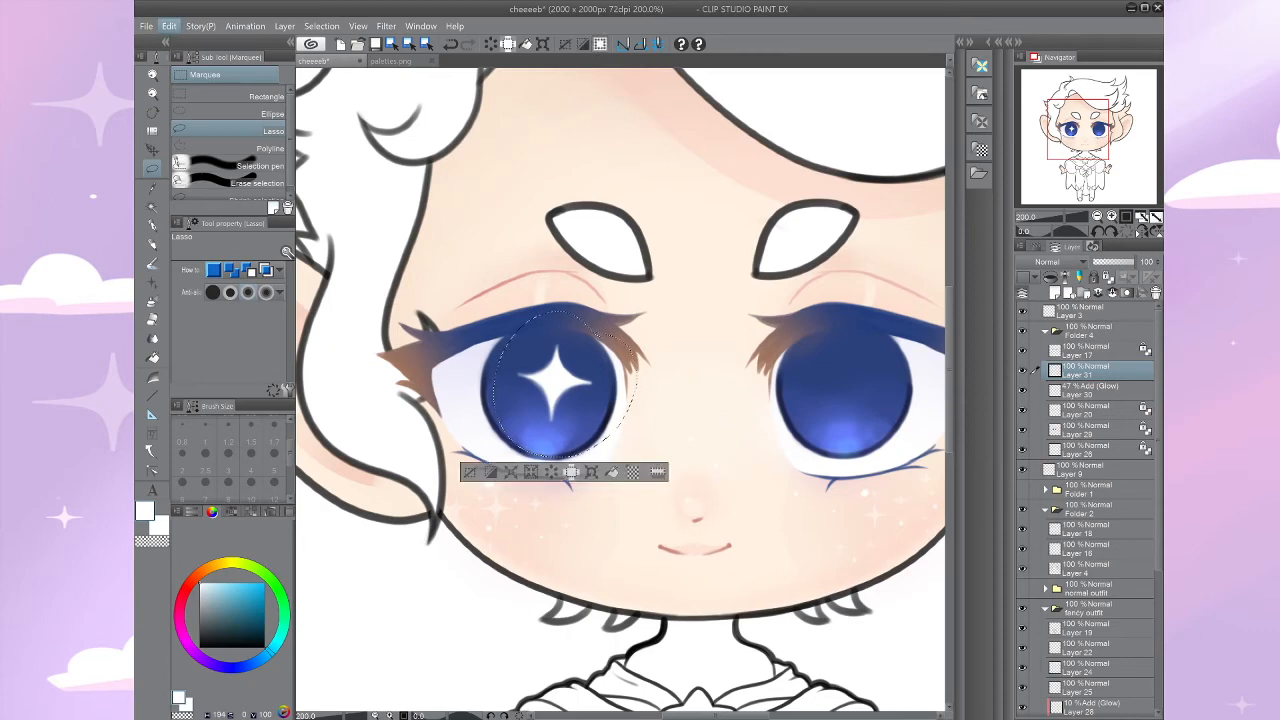
{"action": "key", "text": "ctrl+v"}
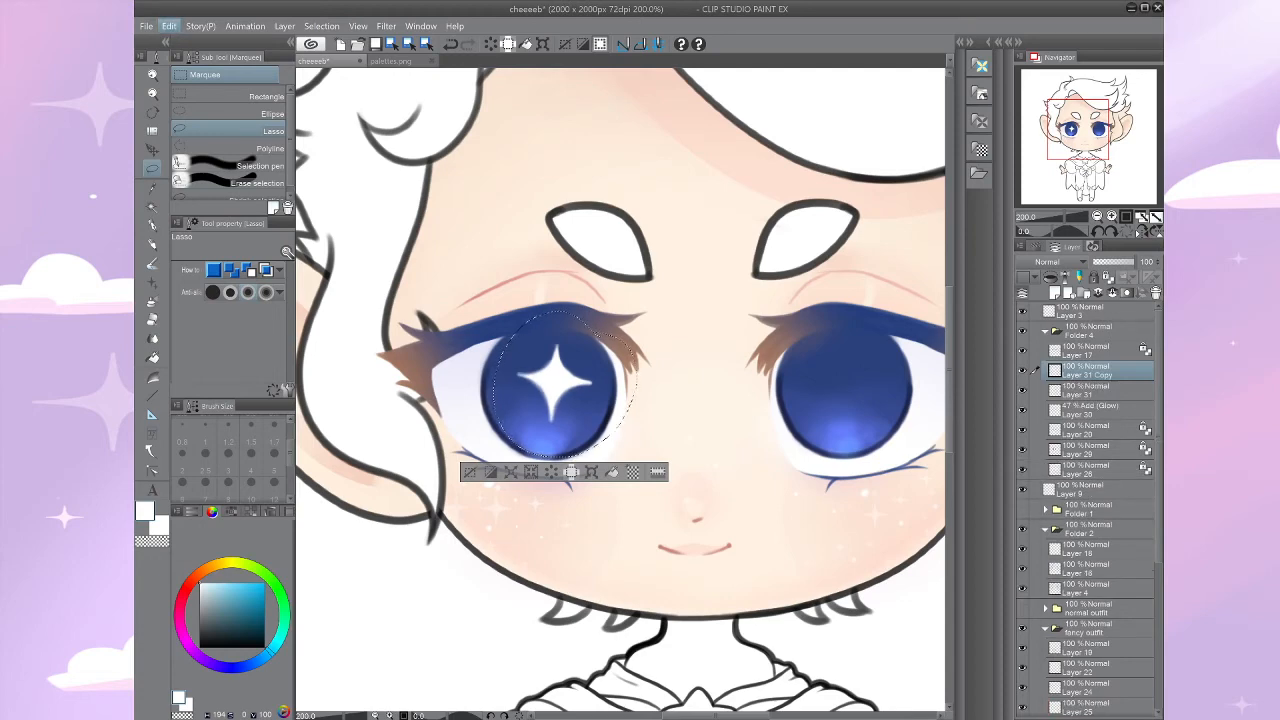
Step: Flip the copied sparkle horizontally, place it in the middle of the other iris and deselect
{"action": "key", "text": "ctrl+shift+h"}
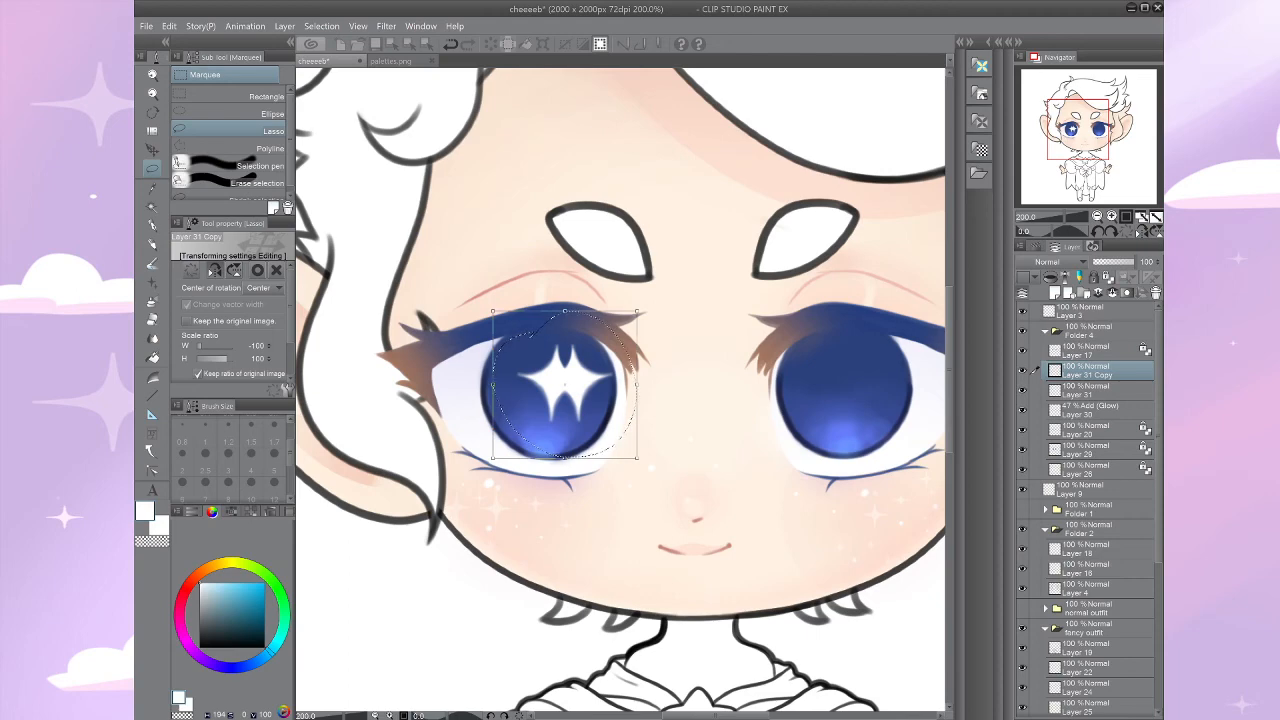
{"action": "left_click_drag", "start_coordinate": [565, 385], "coordinate": [825, 380]}
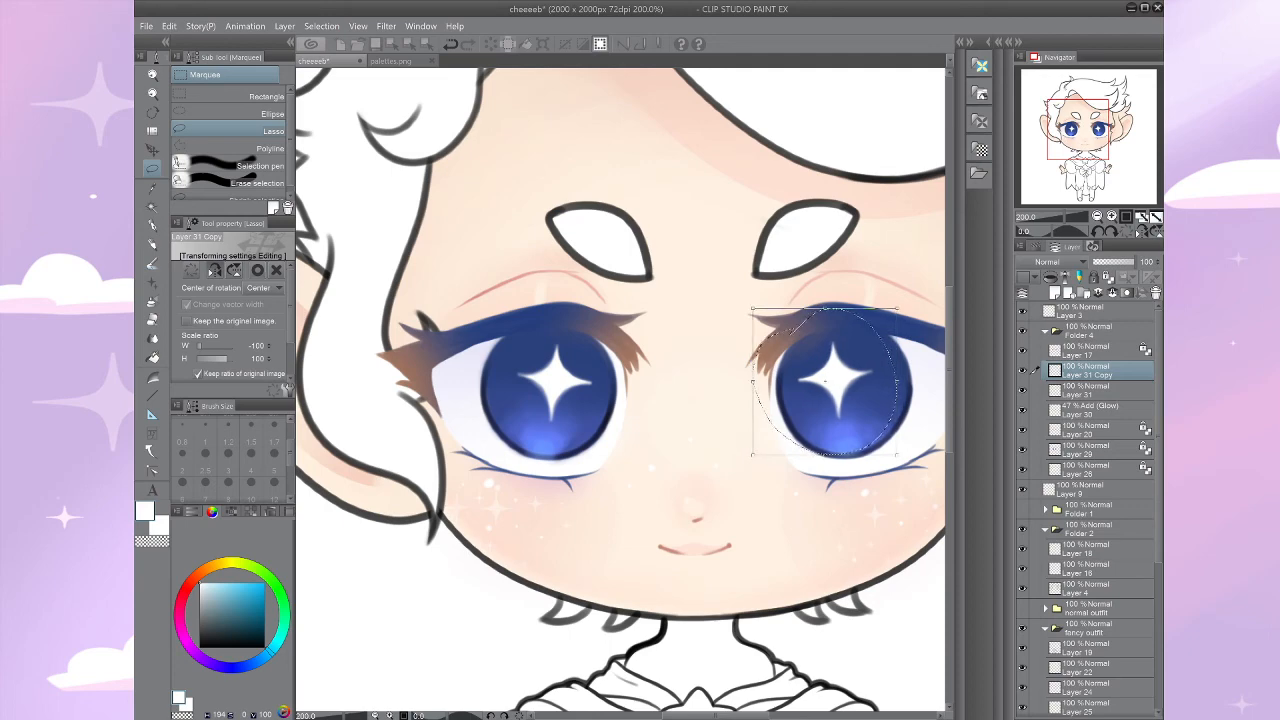
{"action": "key", "text": "Return"}
{"action": "key", "text": "ctrl+d"}
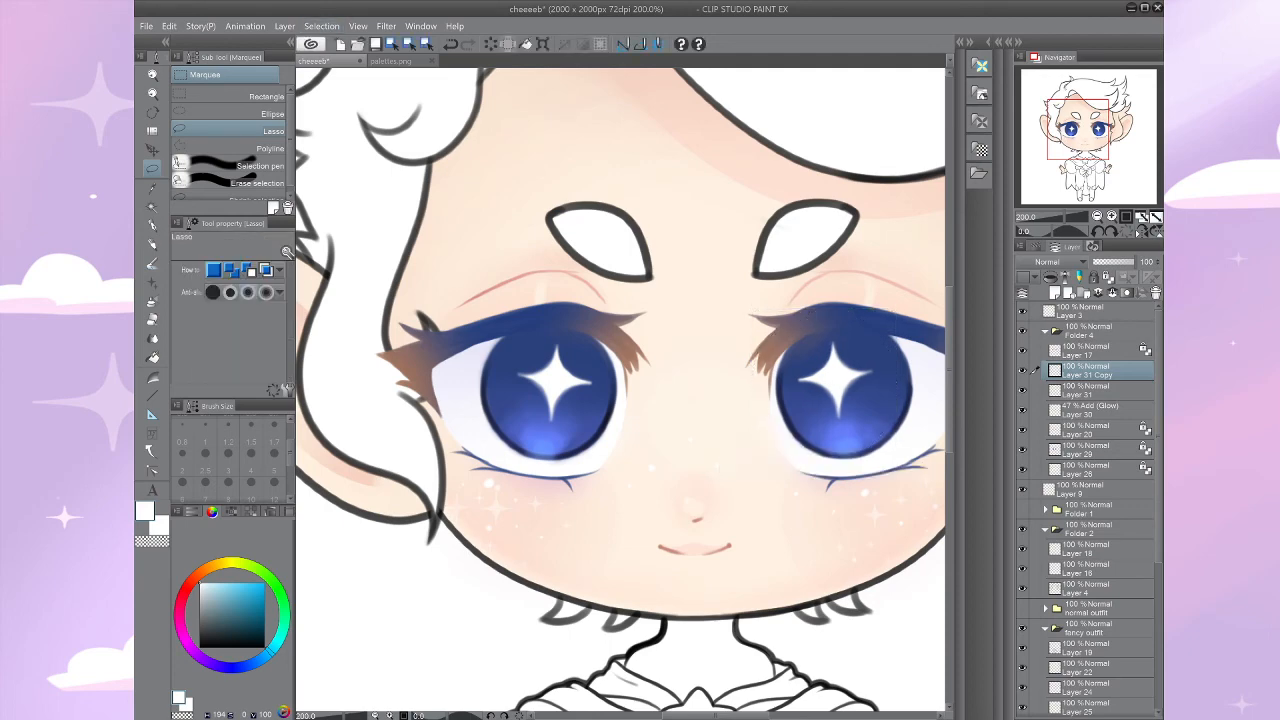
{"action": "left_click_drag", "start_coordinate": [840, 380], "coordinate": [821, 383]}
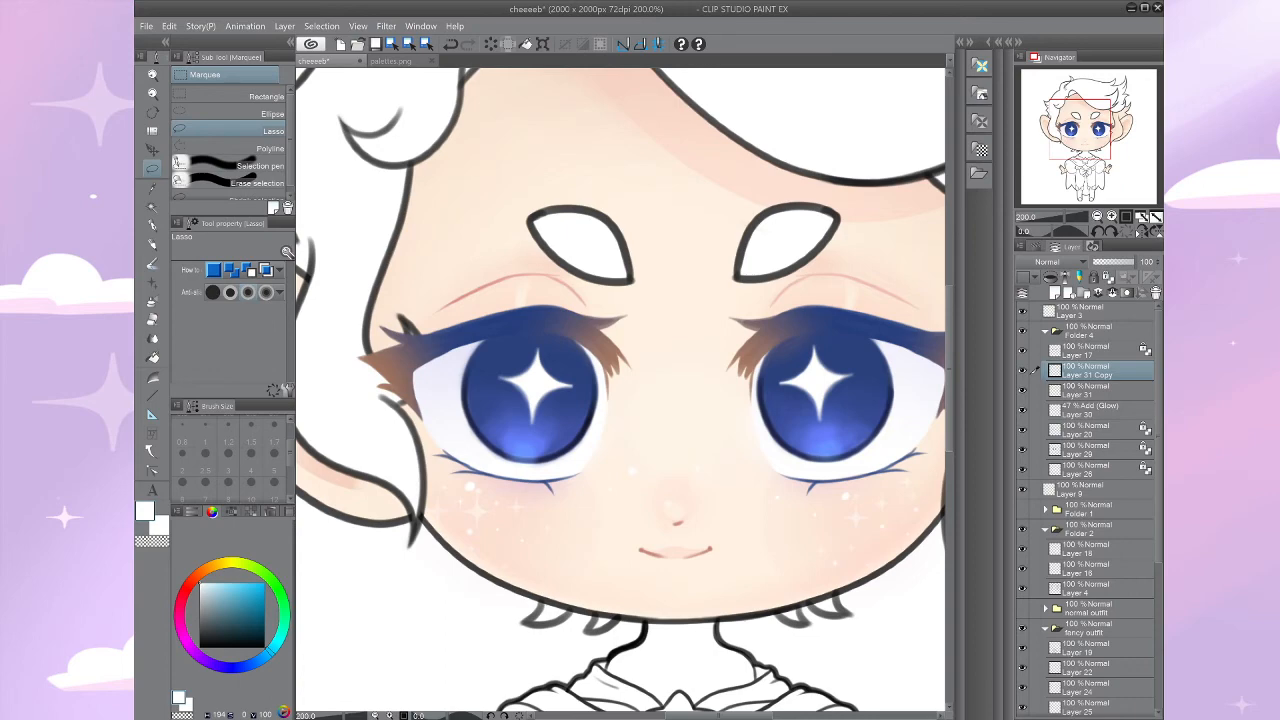
{"action": "scroll", "coordinate": [620, 390], "scroll_direction": "down", "scroll_amount": 5}
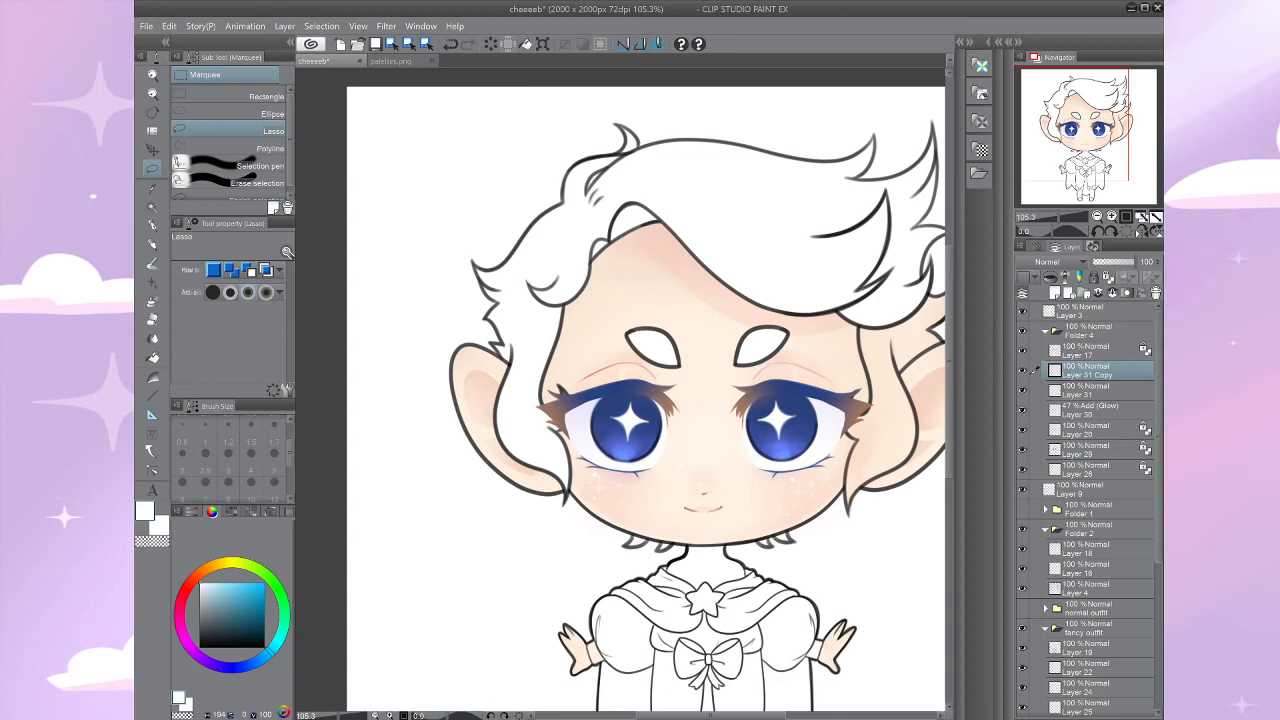
{"action": "scroll", "coordinate": [620, 390], "scroll_direction": "up", "scroll_amount": 4}
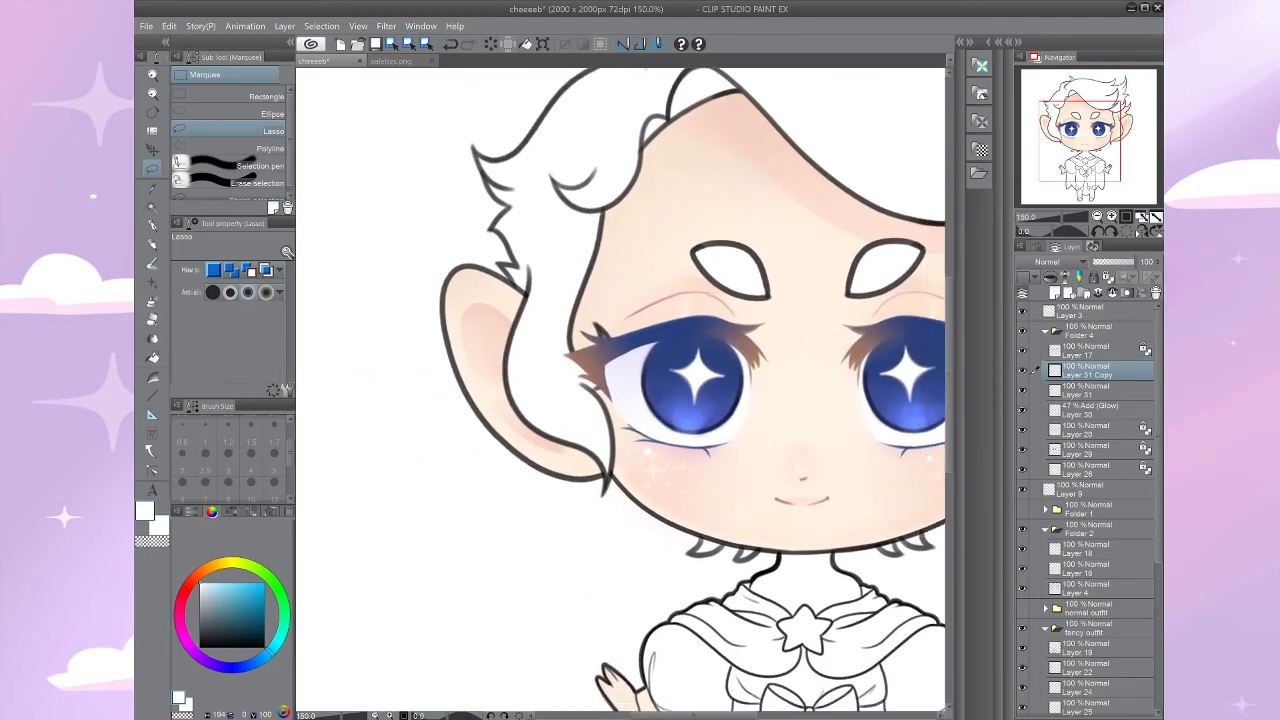
{"action": "scroll", "coordinate": [620, 390], "scroll_direction": "up", "scroll_amount": 4}
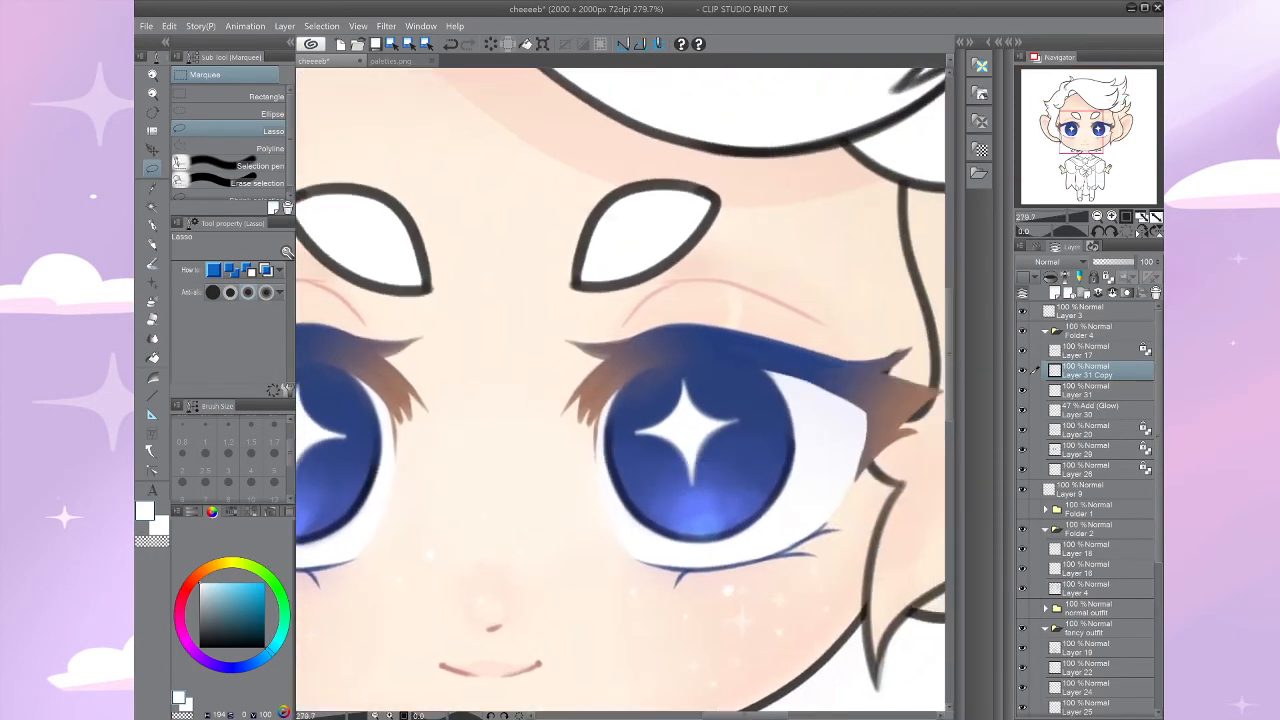
Step: On the Add (Glow) layer, paint small bright blue specks low in the viewer's-left iris with the Opaque watercolor brush at size 3
{"action": "left_click_drag", "start_coordinate": [500, 430], "coordinate": [741, 350]}
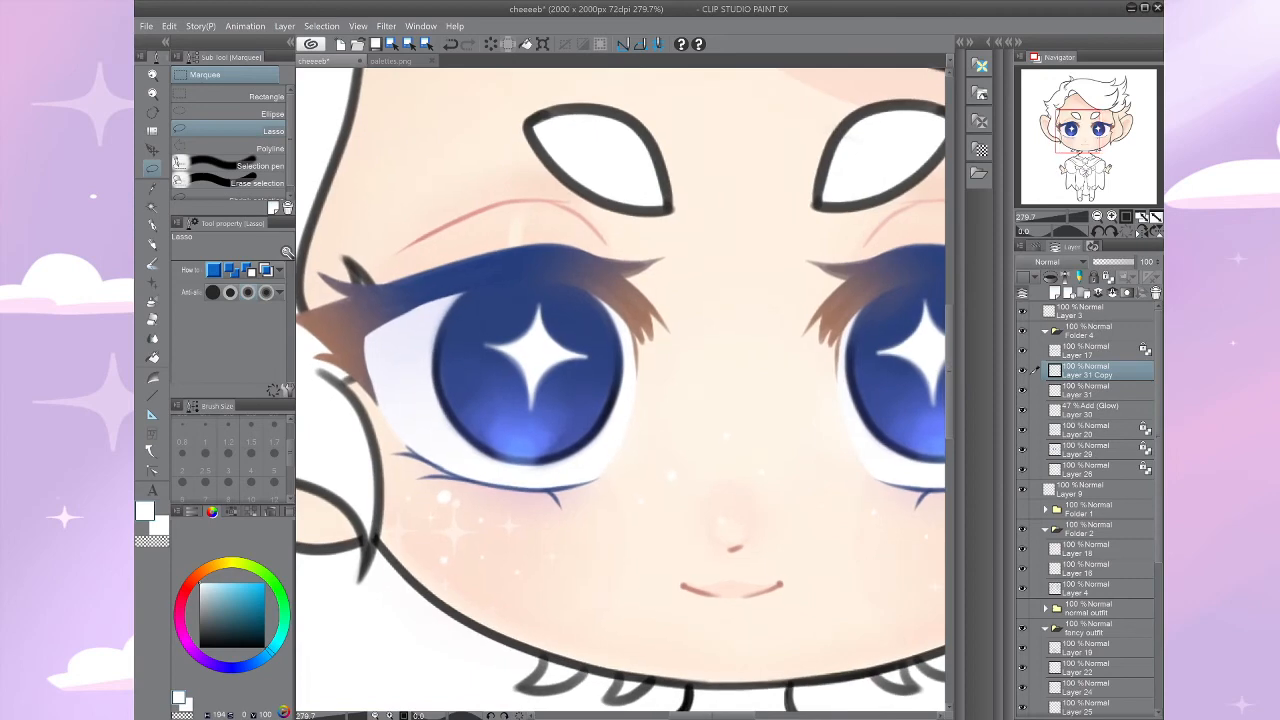
{"action": "left_click", "coordinate": [1100, 410]}
{"action": "key", "text": "b"}
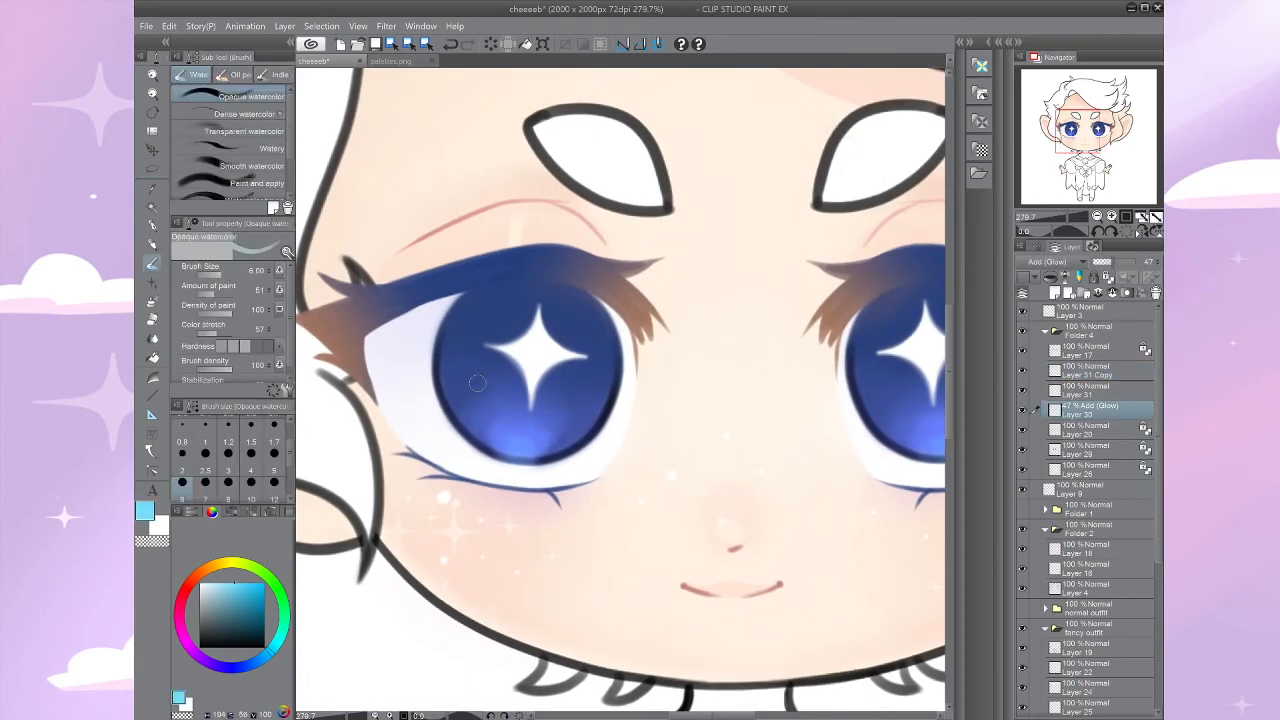
{"action": "key", "text": "bracketleft"}
{"action": "key", "text": "bracketleft"}
{"action": "key", "text": "bracketleft"}
{"action": "key", "text": "bracketleft"}
{"action": "key", "text": "bracketleft"}
{"action": "key", "text": "bracketleft"}
{"action": "key", "text": "bracketright"}
{"action": "key", "text": "bracketright"}
{"action": "key", "text": "bracketright"}
{"action": "key", "text": "bracketright"}
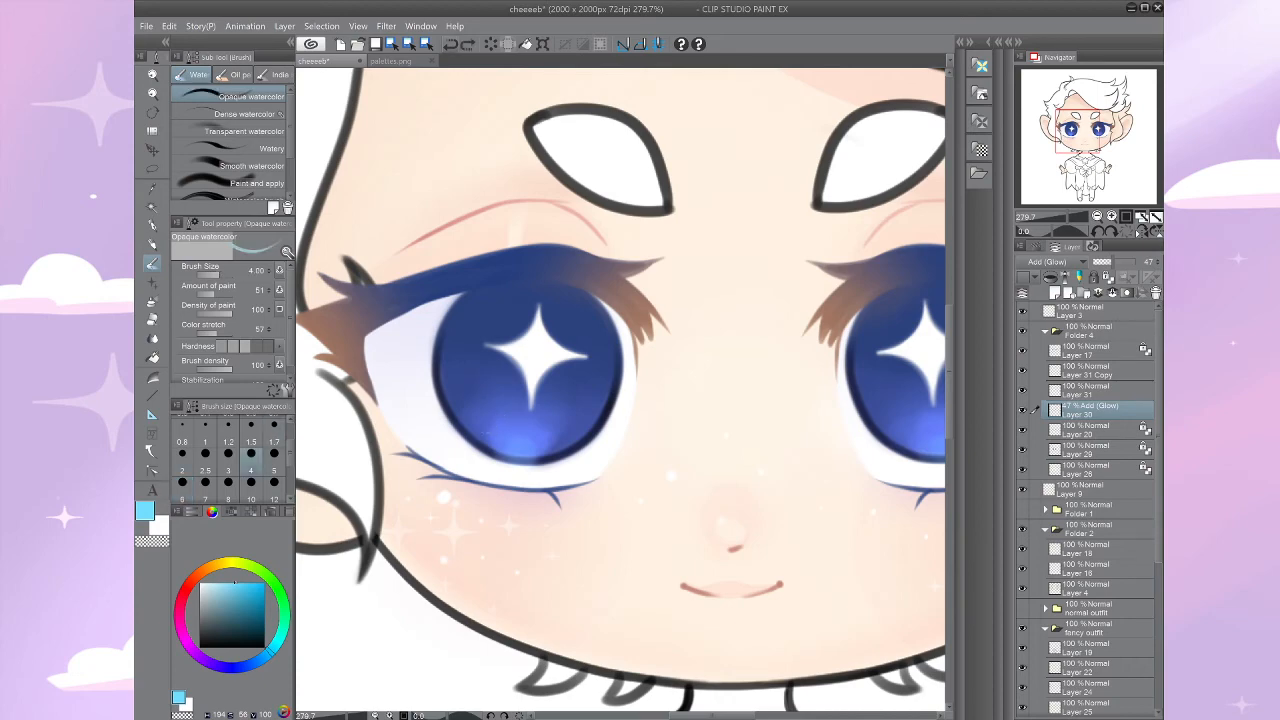
{"action": "left_click", "coordinate": [487, 425], "text": "alt"}
{"action": "key", "text": "bracketleft"}
{"action": "left_click", "coordinate": [492, 419]}
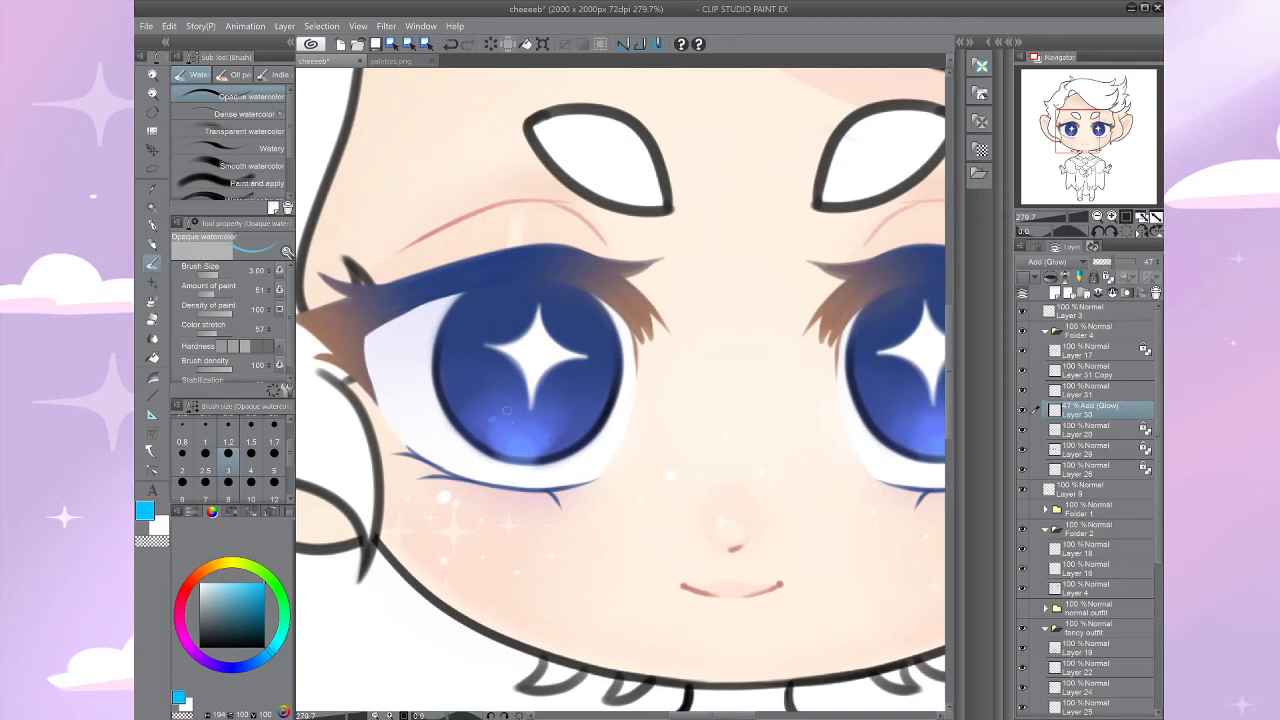
{"action": "left_click_drag", "start_coordinate": [510, 407], "coordinate": [385, 382]}
{"action": "left_click", "coordinate": [457, 397]}
Step: Paint matching small cyan specks low in the viewer's-right iris with the Opaque watercolor brush at size 3
{"action": "left_click_drag", "start_coordinate": [834, 340], "coordinate": [526, 423]}
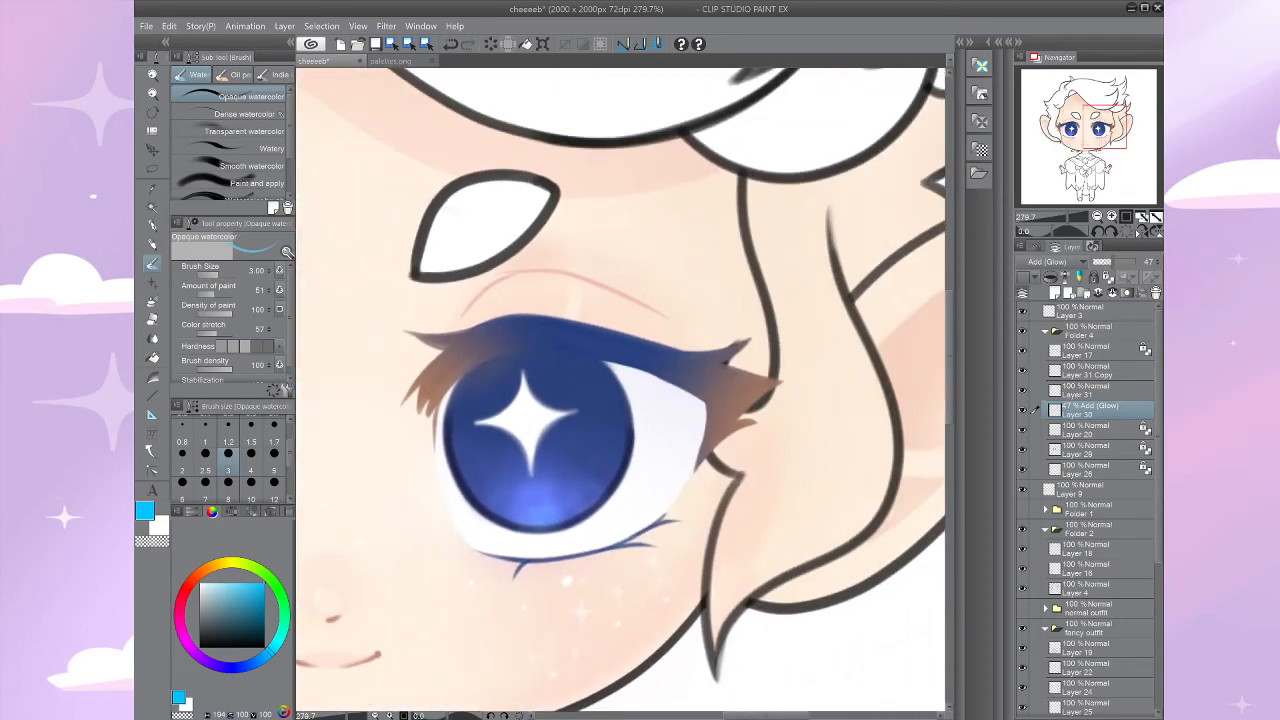
{"action": "left_click", "coordinate": [274, 646]}
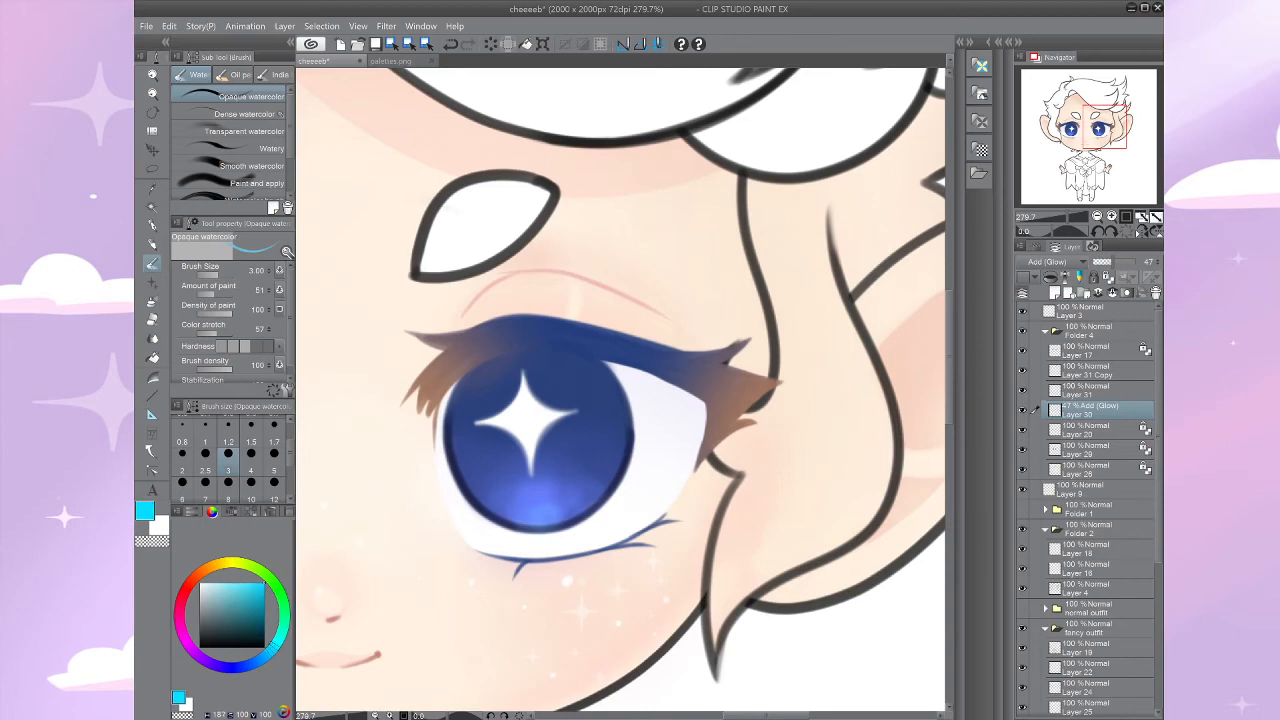
{"action": "mouse_move", "coordinate": [568, 485]}
{"action": "left_mouse_down"}
{"action": "mouse_move", "coordinate": [573, 494]}
{"action": "mouse_move", "coordinate": [554, 445]}
{"action": "left_mouse_up"}
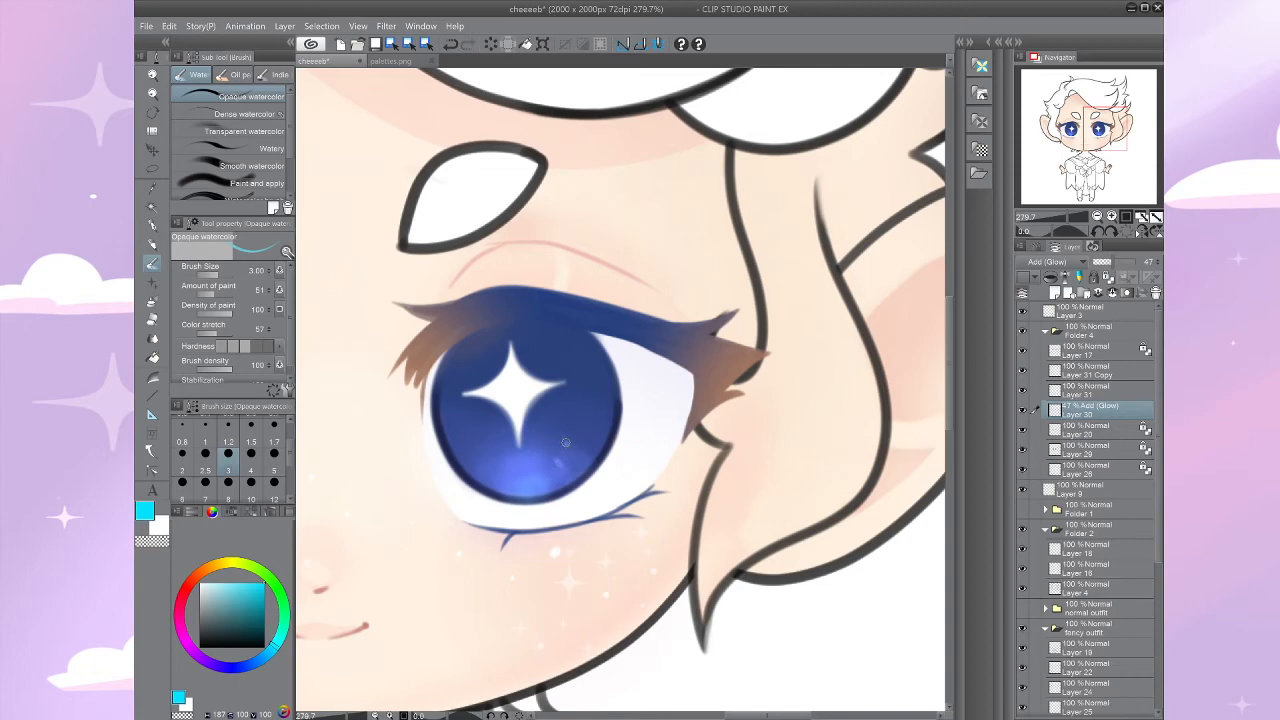
Step: Add a small yellow leaf-shaped fleck below the star in each iris with the Mapping pen
{"action": "left_click_drag", "start_coordinate": [191, 584], "coordinate": [231, 563]}
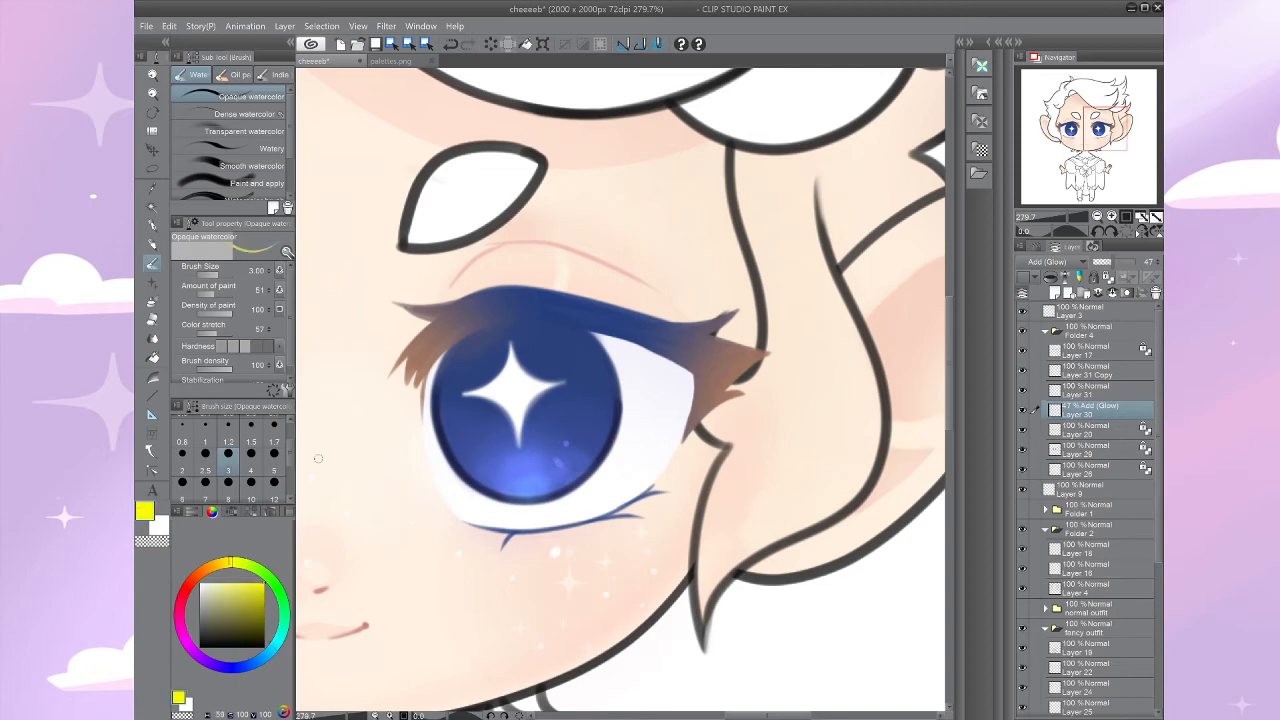
{"action": "left_click_drag", "start_coordinate": [467, 453], "coordinate": [606, 408]}
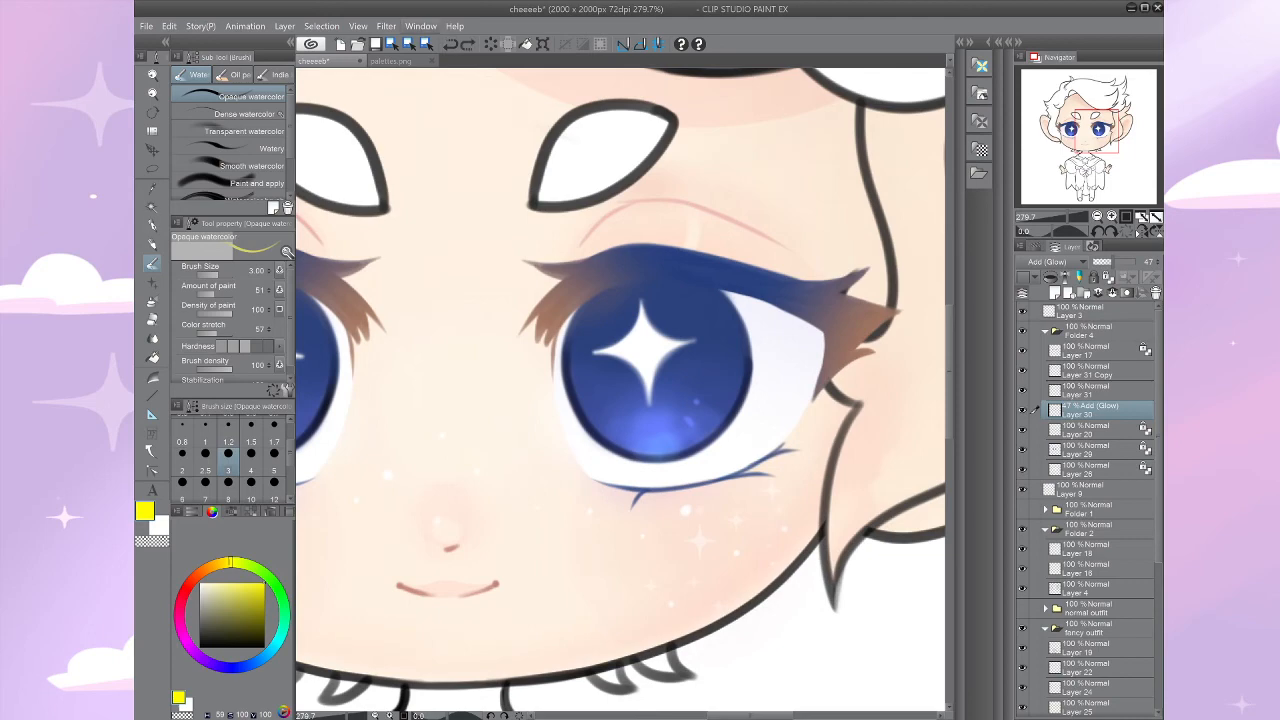
{"action": "key", "text": "p"}
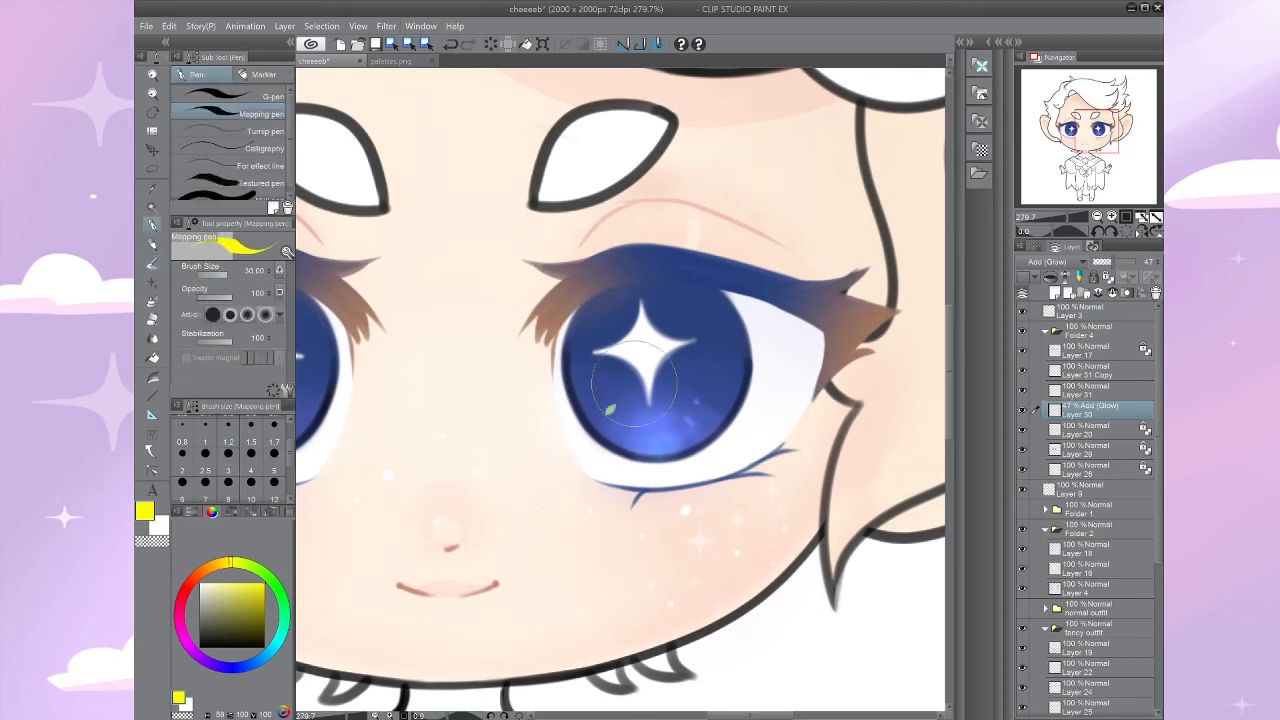
{"action": "left_click_drag", "start_coordinate": [610, 410], "coordinate": [849, 407]}
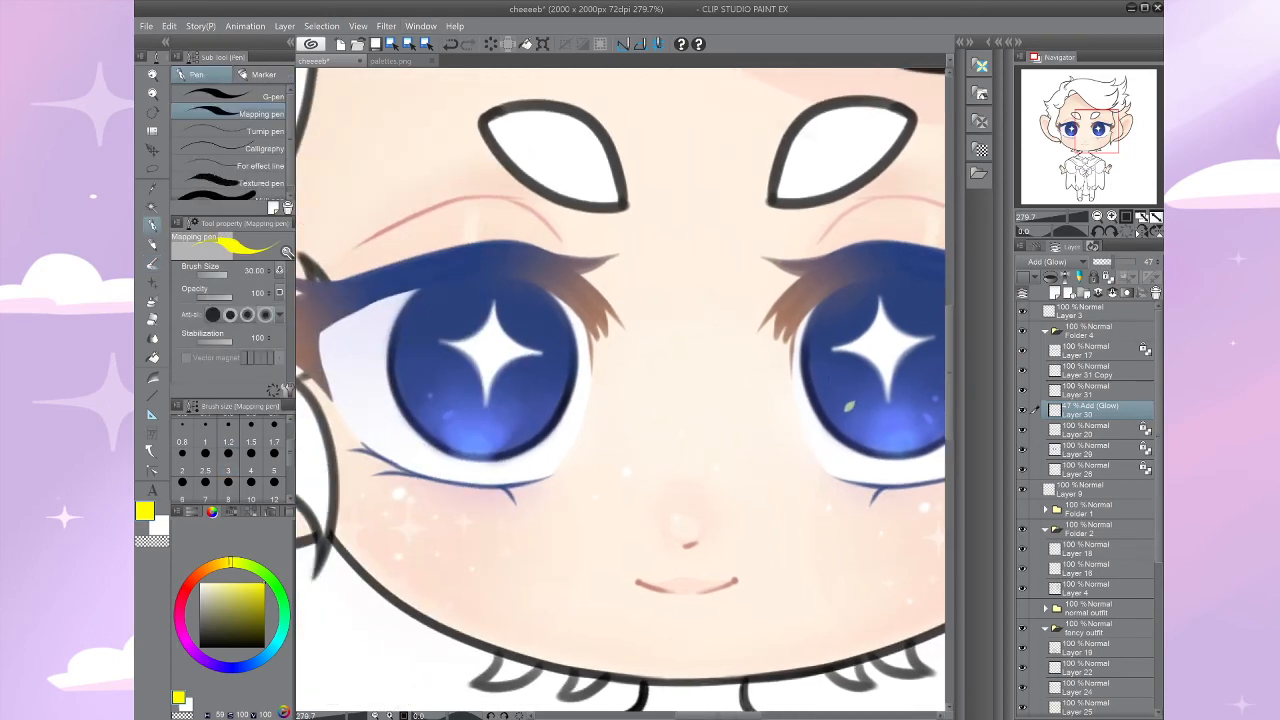
{"action": "left_click", "coordinate": [513, 407]}
Step: Soften the yellow flecks in both irises using the Blur tool at size 5, lowering its intensity to 0.49
{"action": "key", "text": "j"}
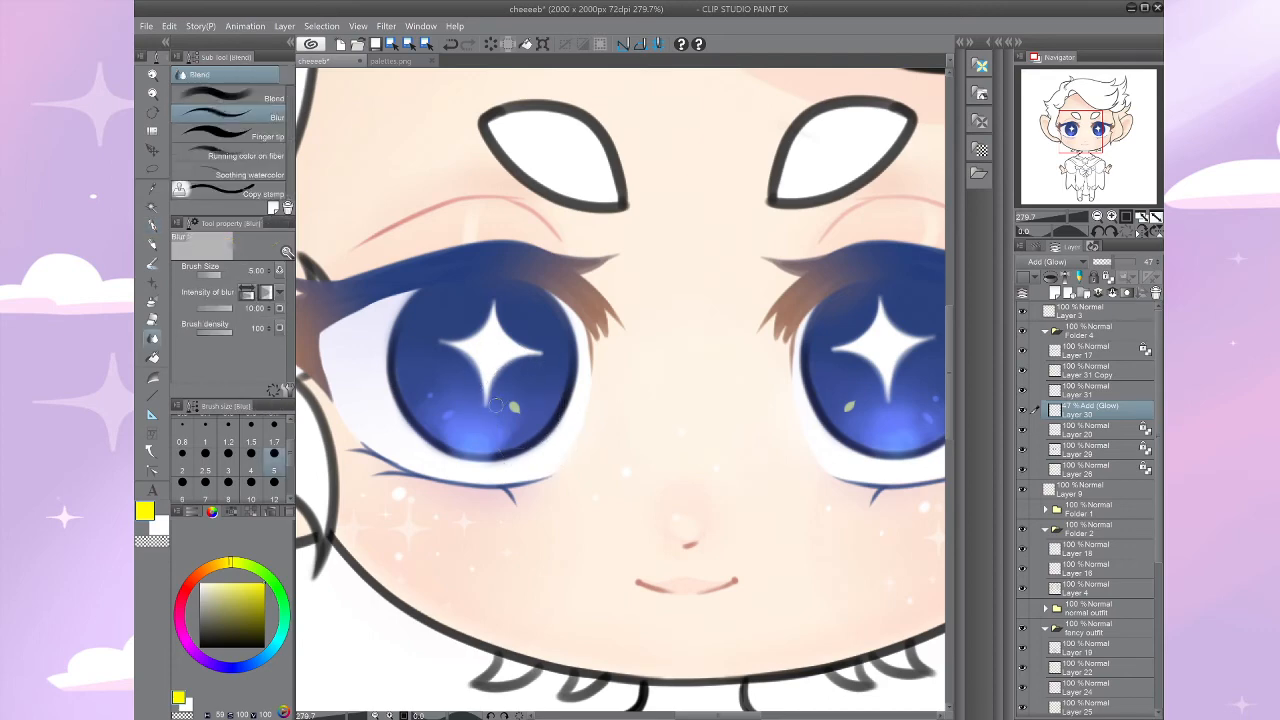
{"action": "left_click_drag", "start_coordinate": [516, 409], "coordinate": [520, 412]}
{"action": "scroll", "coordinate": [511, 354], "scroll_direction": "up", "scroll_amount": 2}
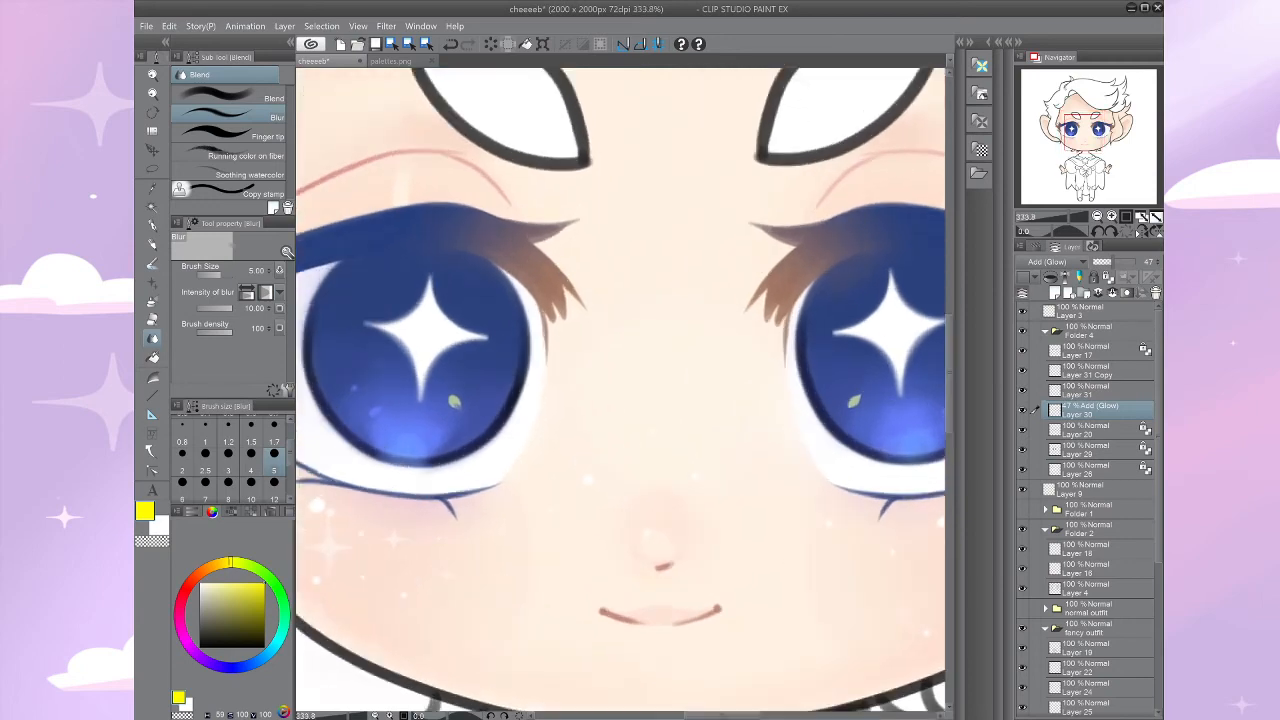
{"action": "scroll", "coordinate": [612, 440], "scroll_direction": "up", "scroll_amount": 1}
{"action": "left_click", "coordinate": [451, 44]}
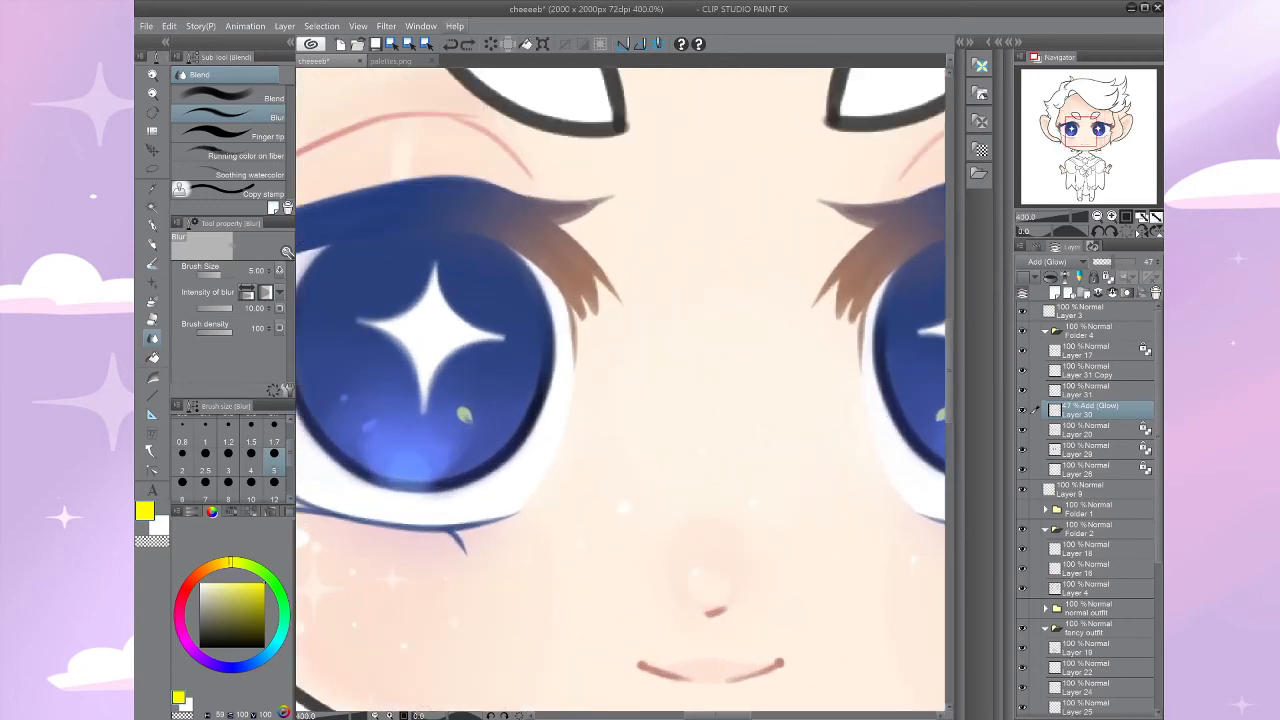
{"action": "left_click", "coordinate": [451, 44]}
{"action": "left_click", "coordinate": [202, 309]}
{"action": "left_click_drag", "start_coordinate": [477, 416], "coordinate": [472, 425]}
{"action": "left_click", "coordinate": [208, 309]}
{"action": "left_click_drag", "start_coordinate": [940, 414], "coordinate": [668, 434]}
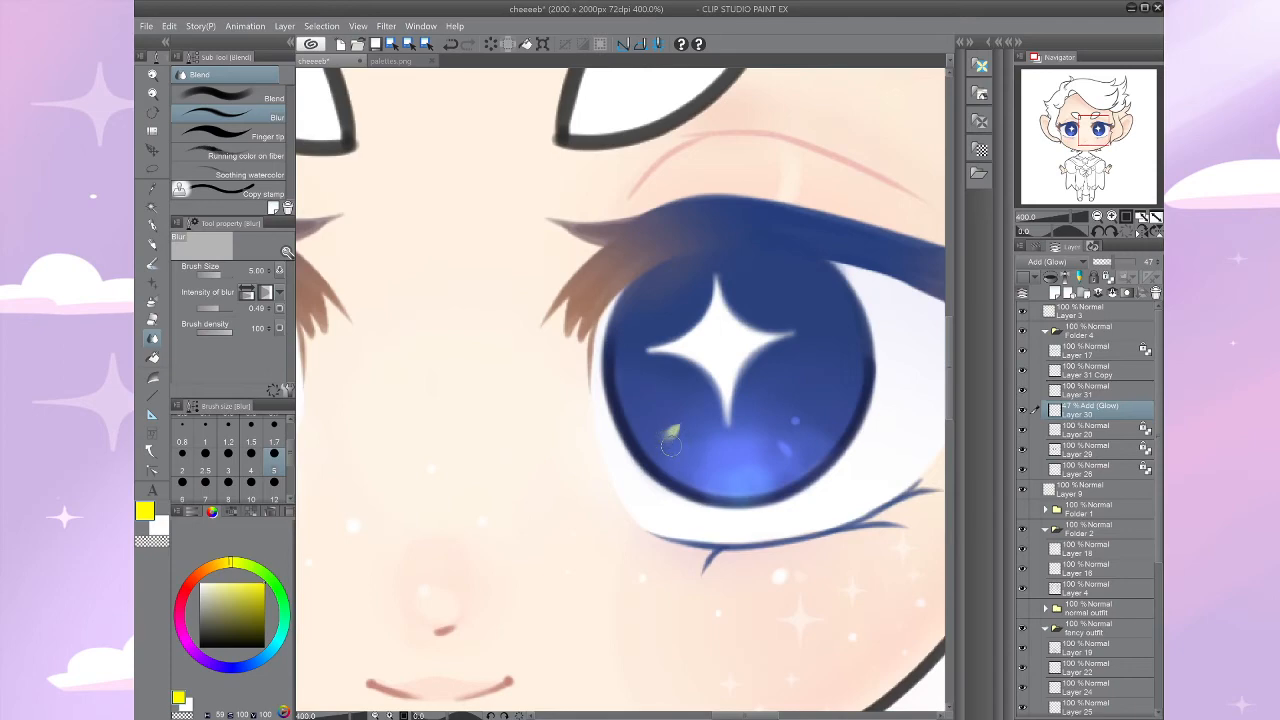
Step: Blur the yellow flecks further with the Blur tool at size 12 so they blend into the irises
{"action": "scroll", "coordinate": [668, 434], "scroll_direction": "down", "scroll_amount": 3}
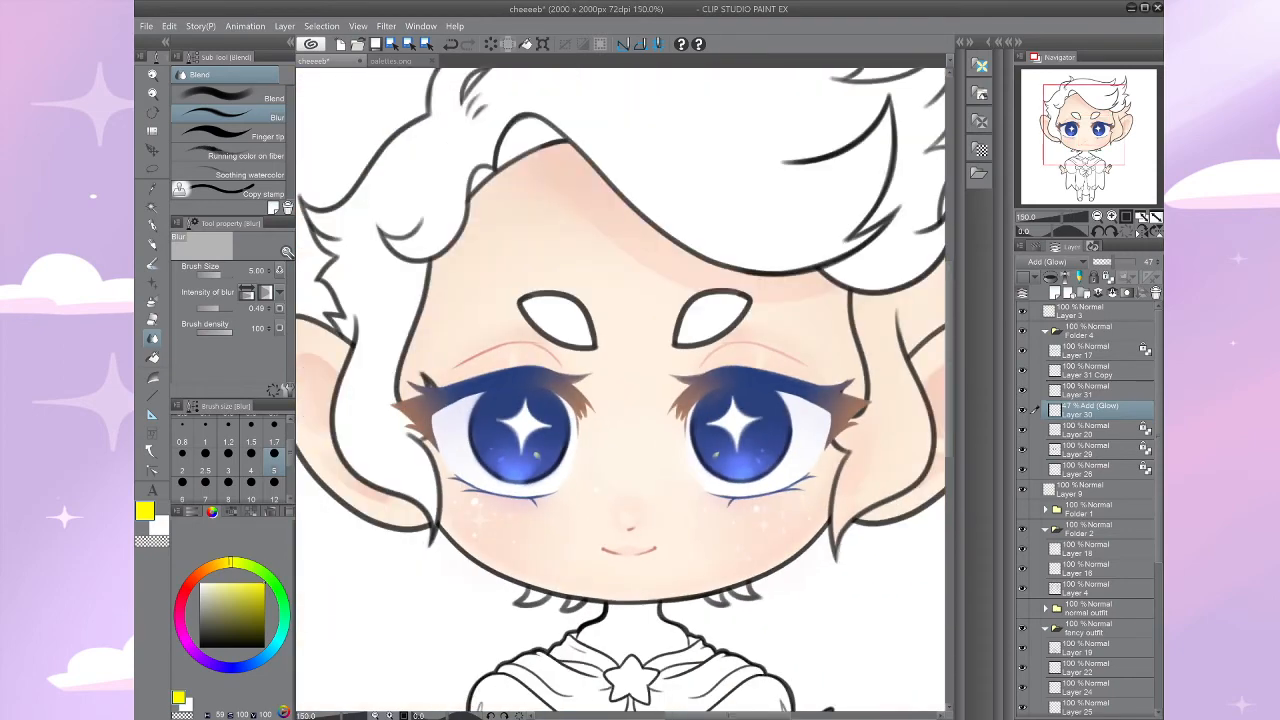
{"action": "scroll", "coordinate": [660, 437], "scroll_direction": "up", "scroll_amount": 1}
{"action": "key", "text": "bracketright"}
{"action": "key", "text": "bracketright"}
{"action": "key", "text": "bracketright"}
{"action": "key", "text": "bracketright"}
{"action": "key", "text": "bracketright"}
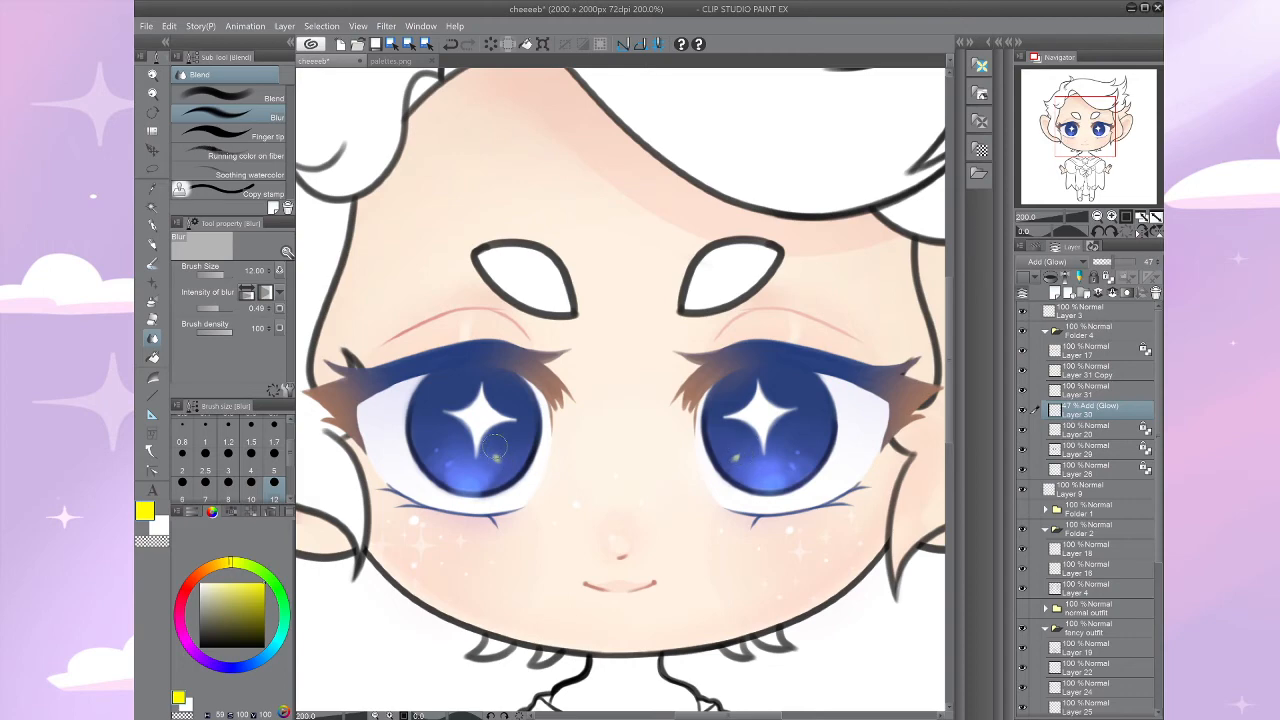
{"action": "left_click_drag", "start_coordinate": [495, 460], "coordinate": [589, 498]}
Step: Draw tiny hot-pink flecks near the outer side of both irises with the Mapping pen at size 5
{"action": "scroll", "coordinate": [696, 520], "scroll_direction": "up", "scroll_amount": 3}
{"action": "key", "text": "p"}
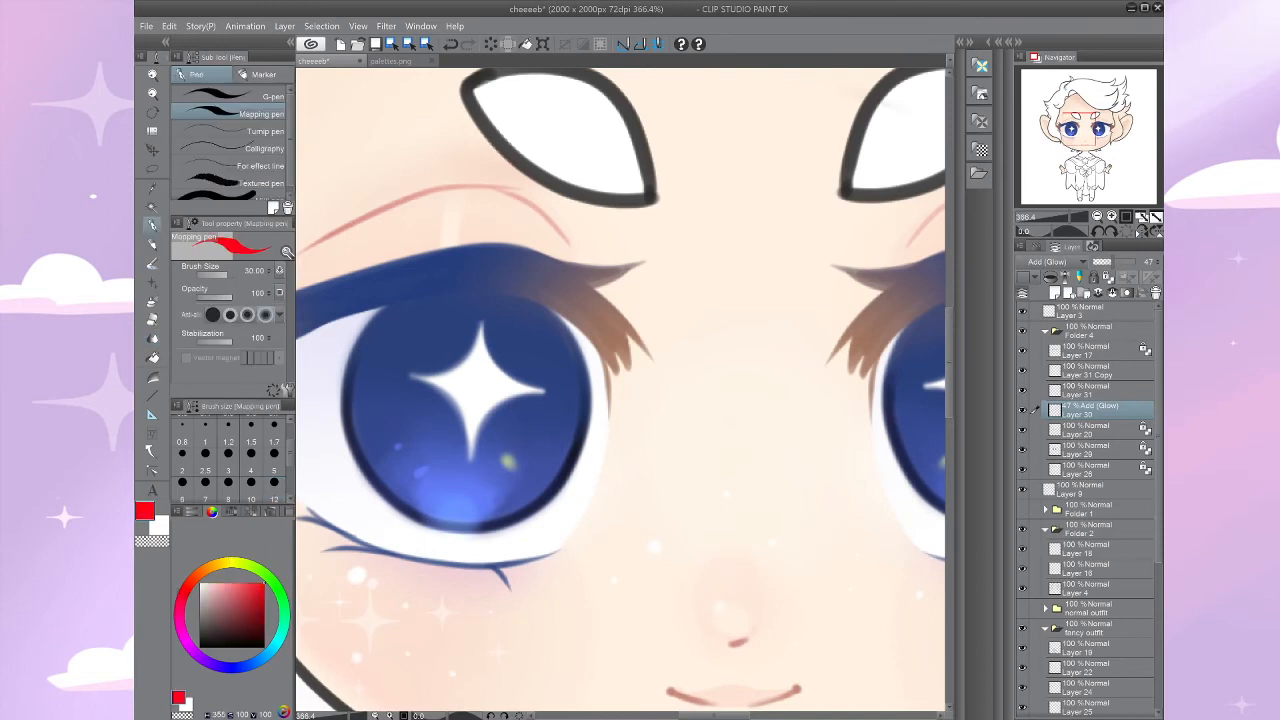
{"action": "left_click_drag", "start_coordinate": [600, 400], "coordinate": [650, 340]}
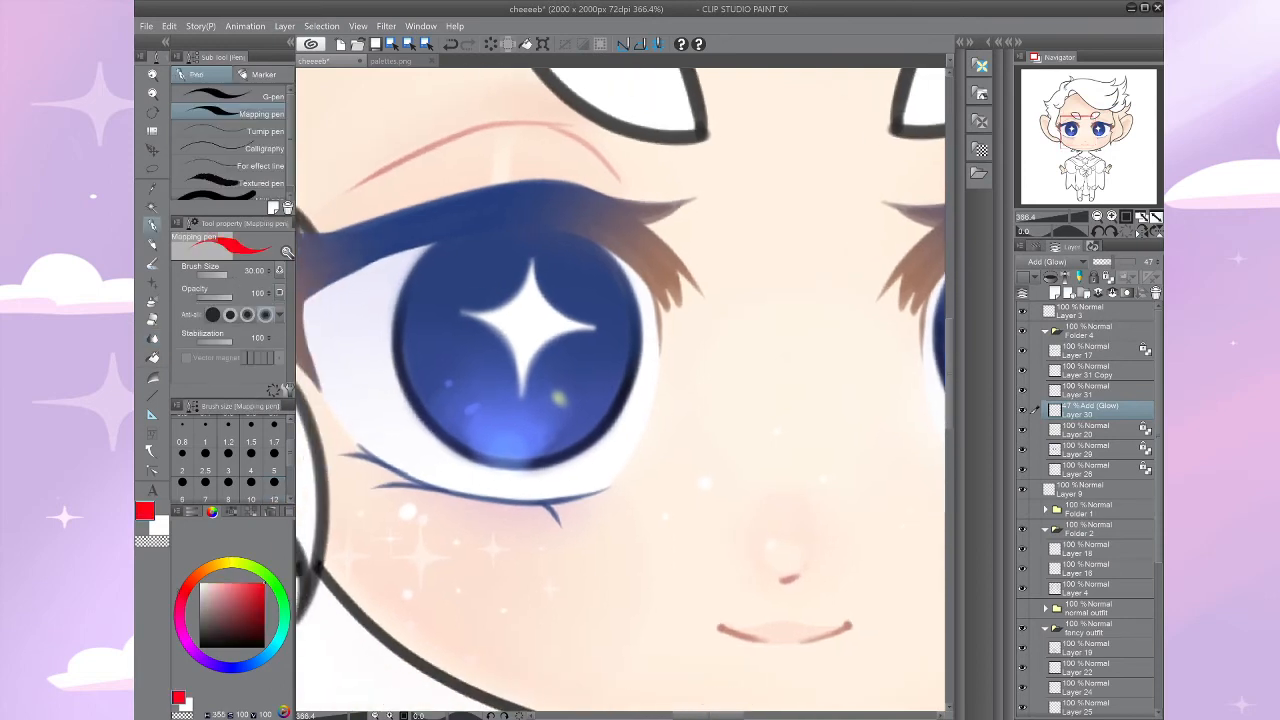
{"action": "left_click", "coordinate": [180, 611]}
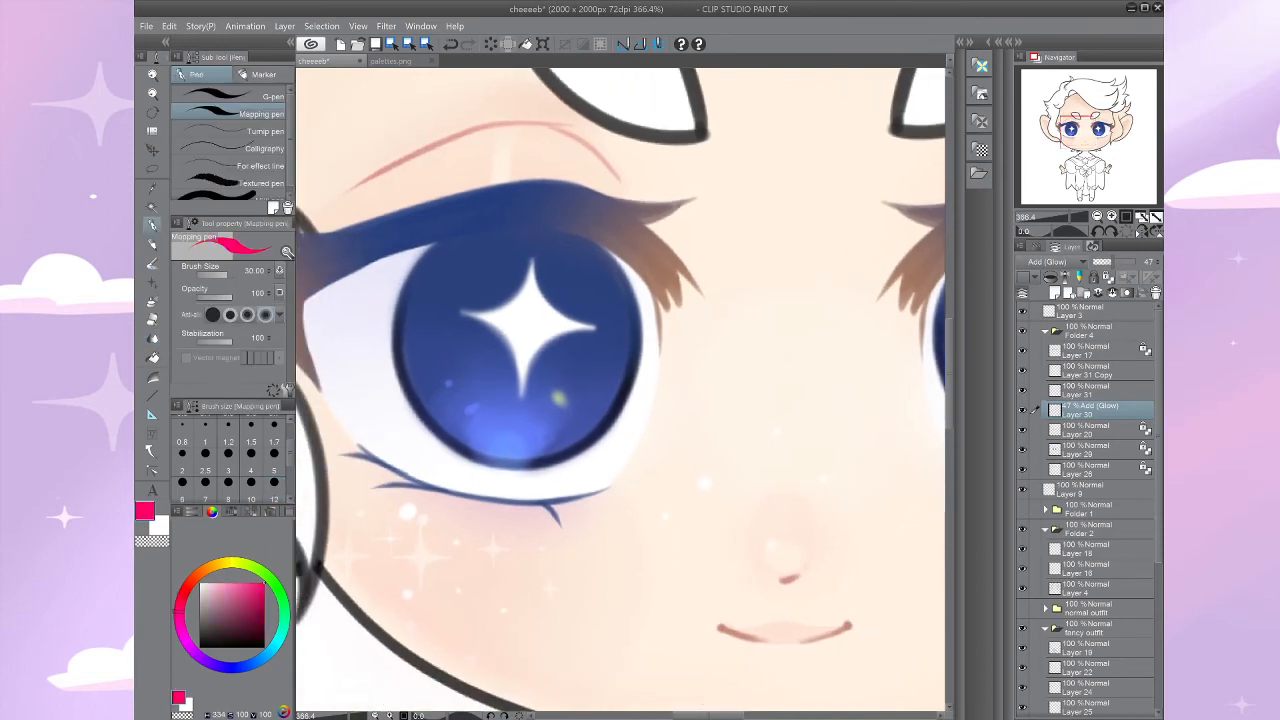
{"action": "left_click", "coordinate": [274, 459]}
{"action": "left_click_drag", "start_coordinate": [440, 359], "coordinate": [449, 357]}
{"action": "left_click_drag", "start_coordinate": [650, 400], "coordinate": [517, 388]}
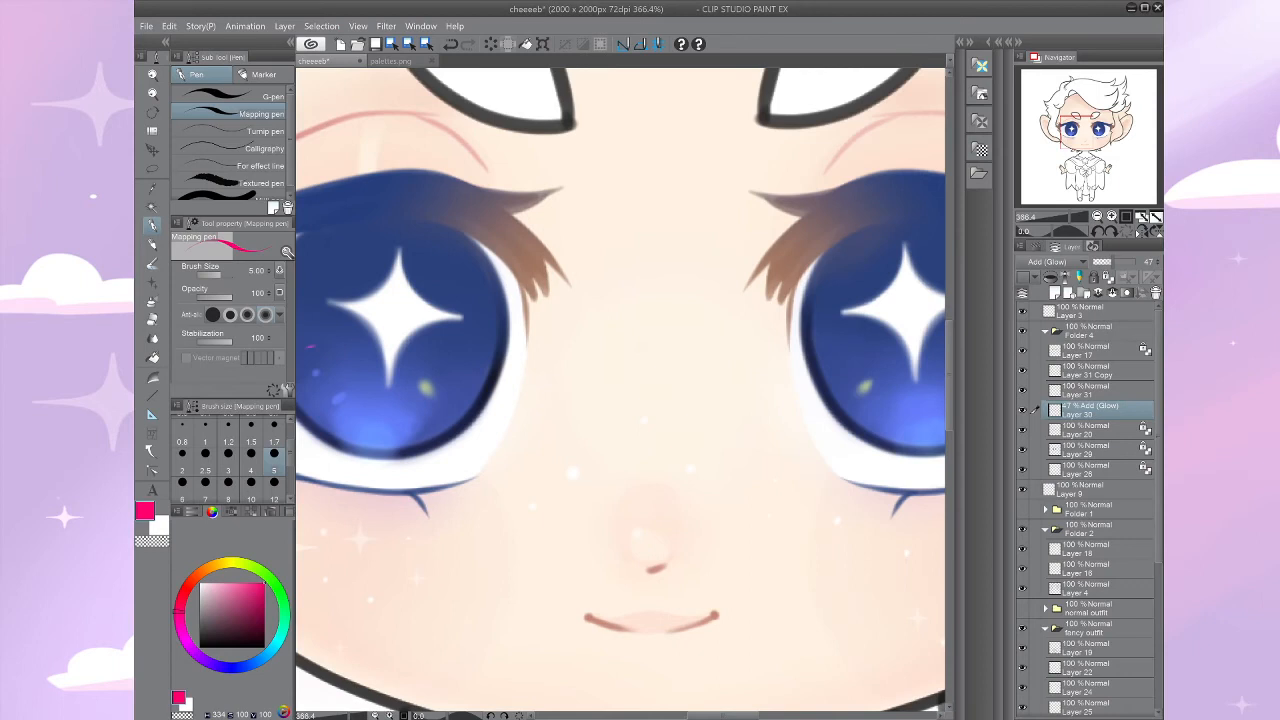
{"action": "mouse_move", "coordinate": [940, 331]}
{"action": "left_mouse_down"}
{"action": "mouse_move", "coordinate": [606, 403]}
{"action": "mouse_move", "coordinate": [662, 427]}
{"action": "left_mouse_up"}
{"action": "left_click_drag", "start_coordinate": [662, 427], "coordinate": [729, 382]}
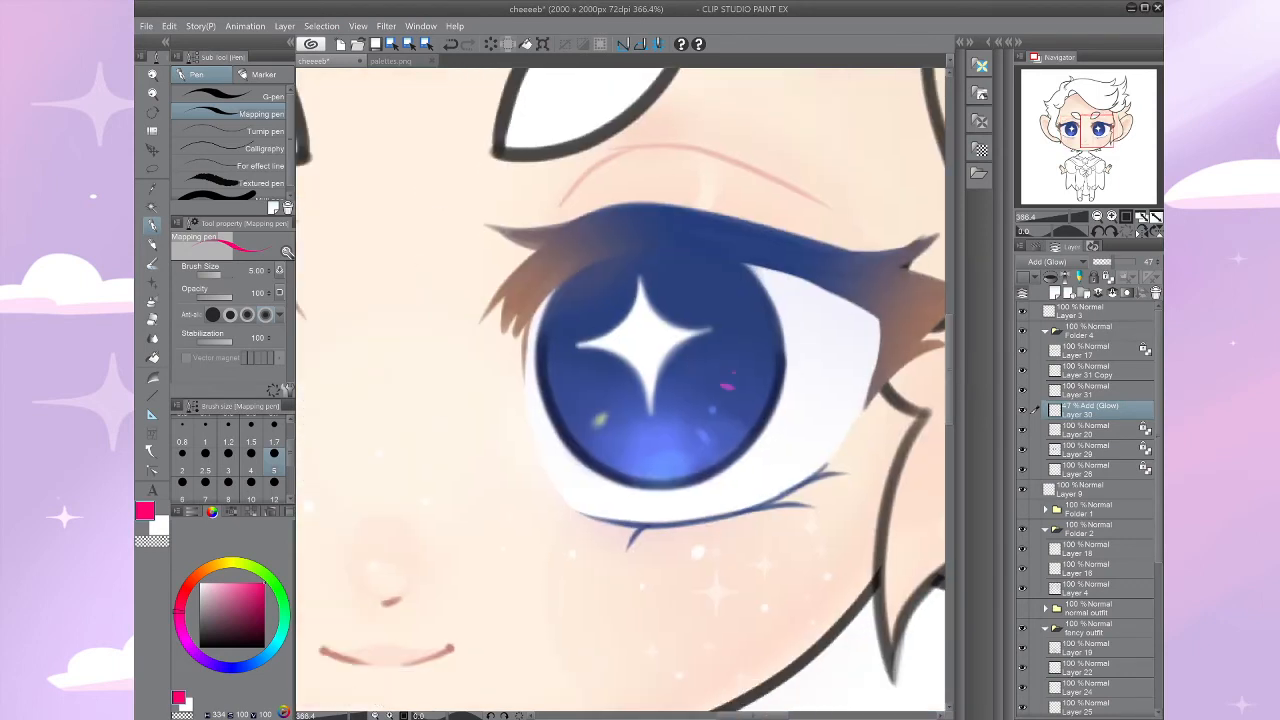
{"action": "left_click_drag", "start_coordinate": [620, 390], "coordinate": [800, 387]}
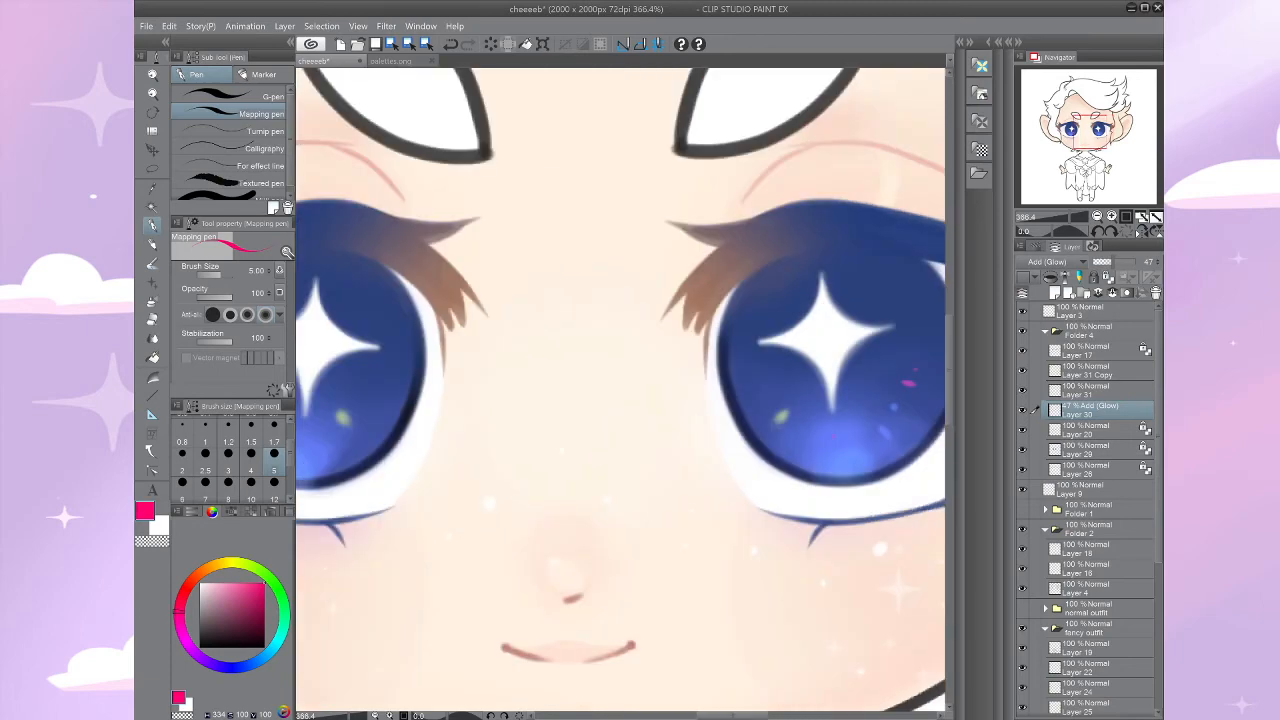
{"action": "left_click_drag", "start_coordinate": [620, 390], "coordinate": [767, 392]}
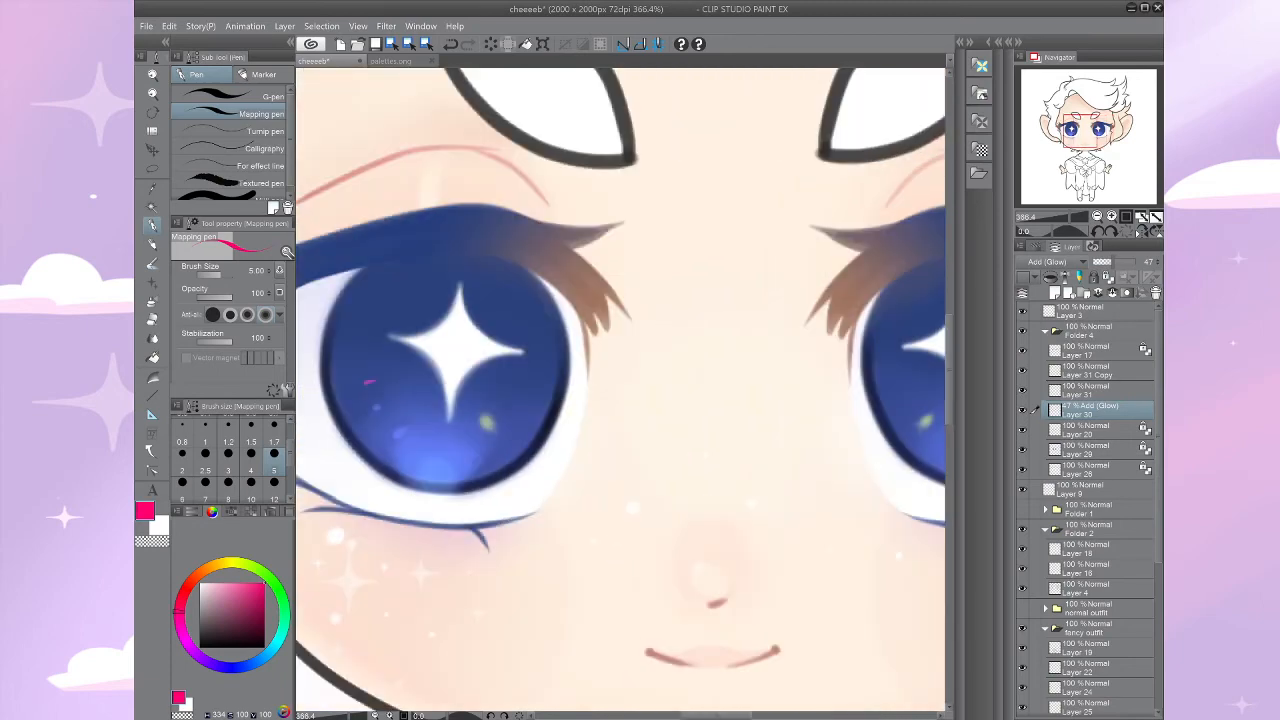
Step: Dot tiny white sparkles in the viewer's-left iris with the Mapping pen and raise the pen size to 6
{"action": "key", "text": "x"}
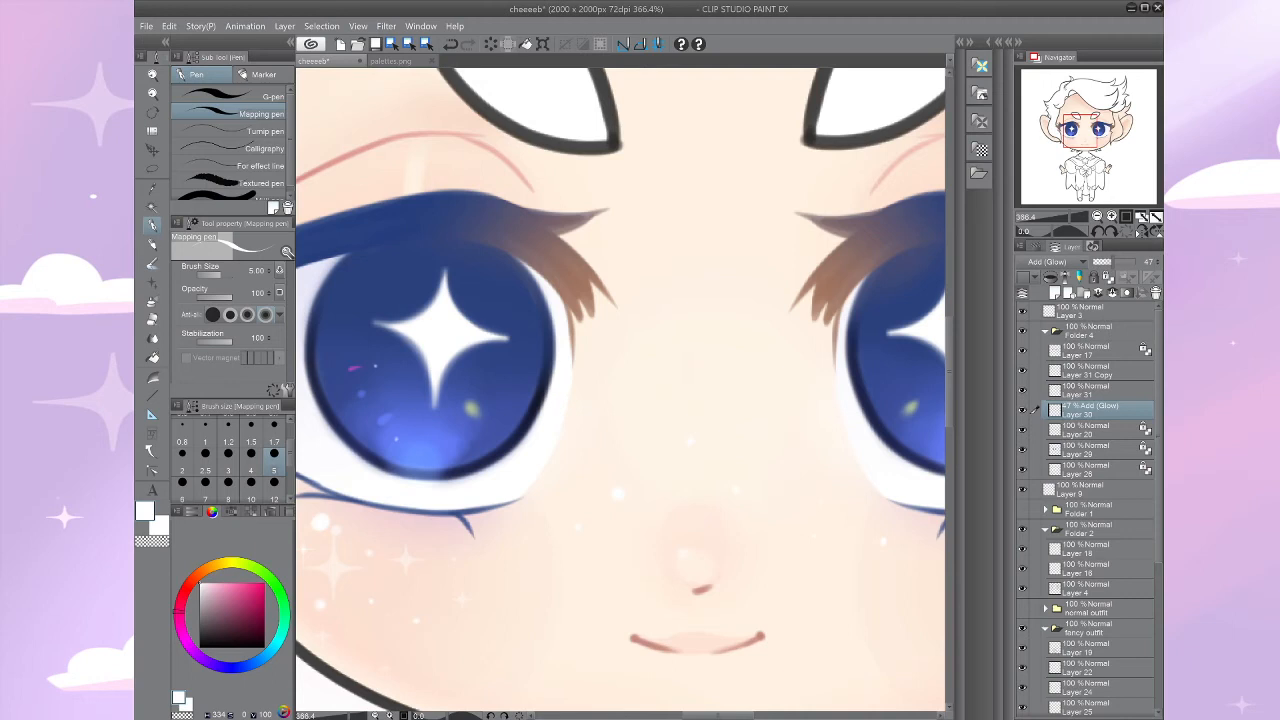
{"action": "left_click_drag", "start_coordinate": [620, 390], "coordinate": [616, 389]}
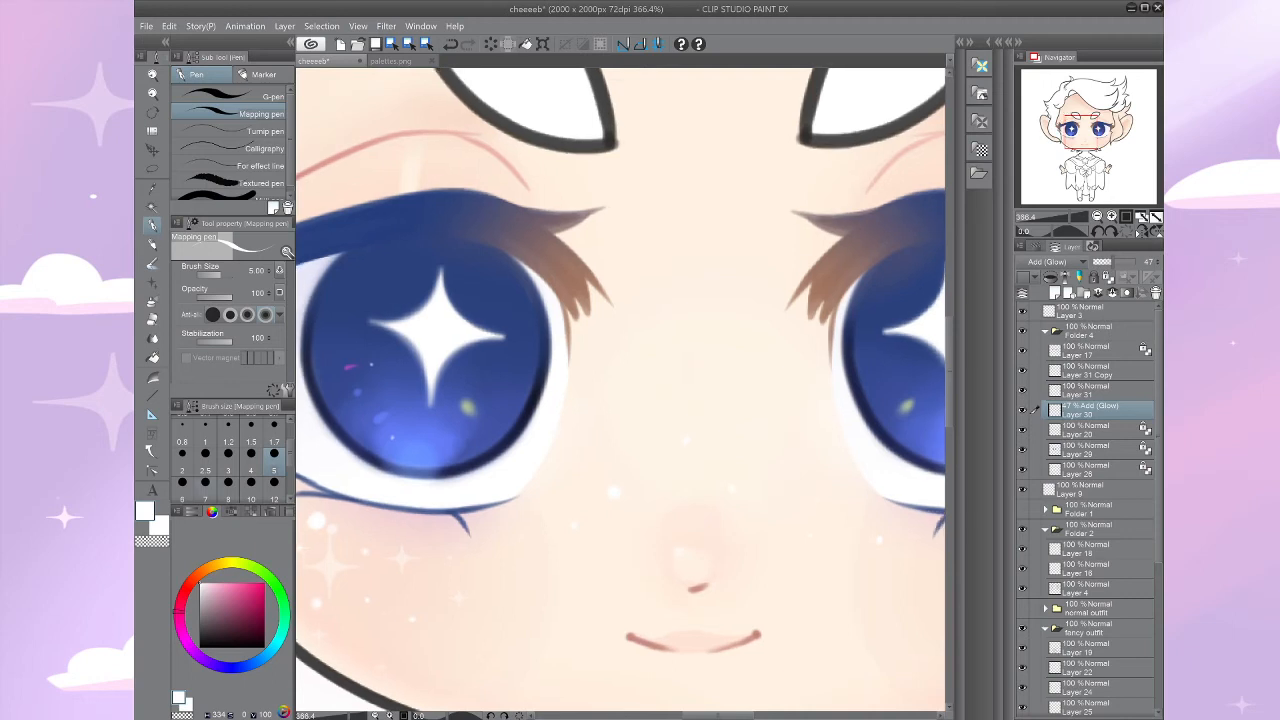
{"action": "left_click", "coordinate": [182, 482]}
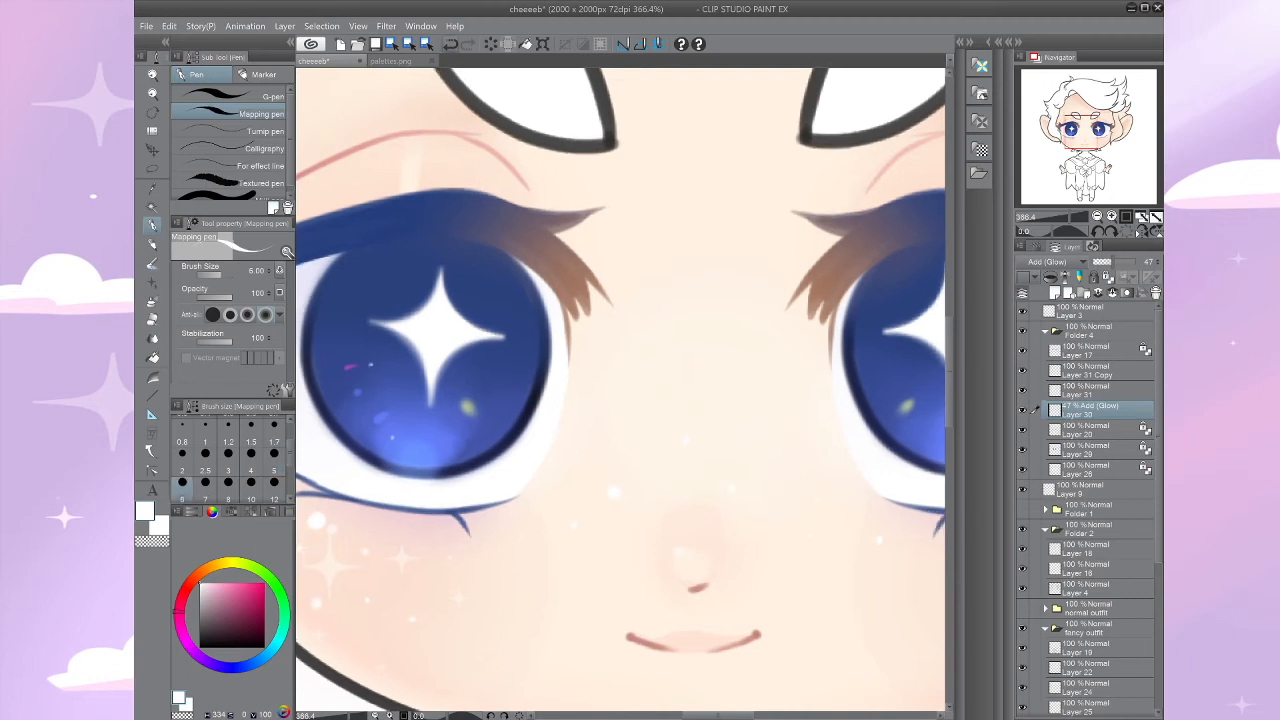
Step: Dab a faint soft white glow spot beside the star in the irises with the Opaque watercolor brush at size 12
{"action": "key", "text": "b"}
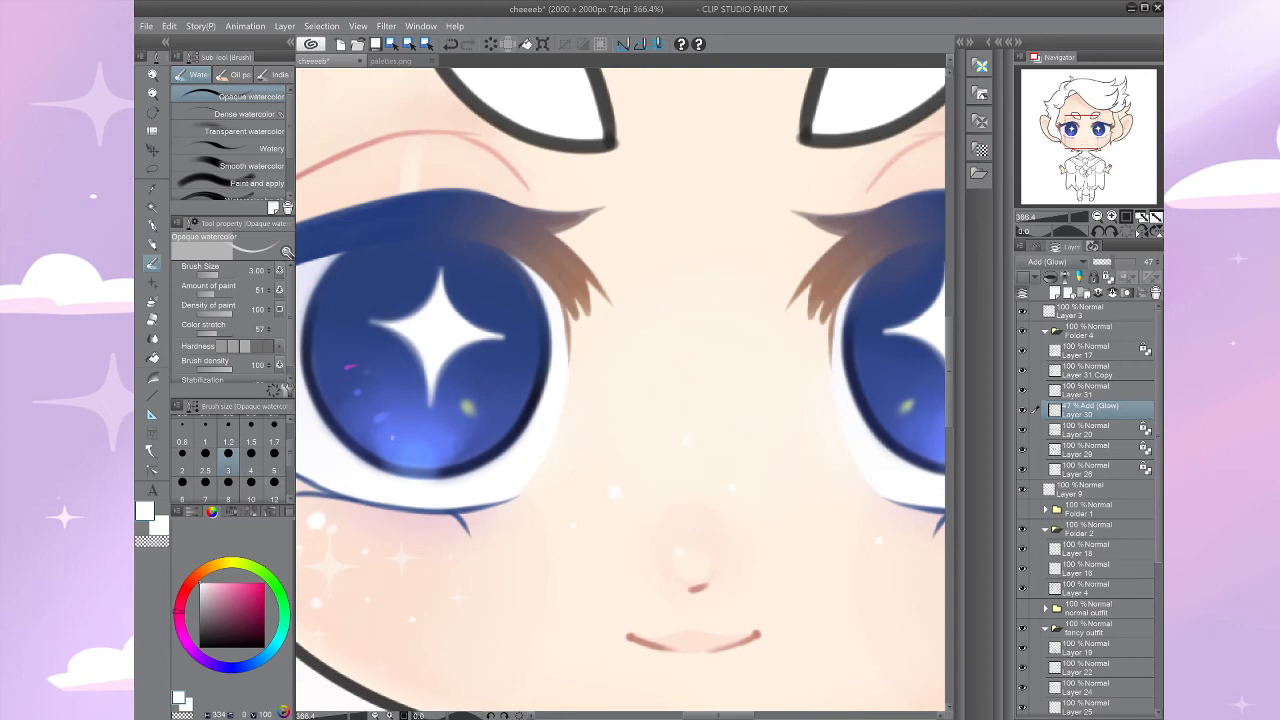
{"action": "left_click", "coordinate": [274, 483]}
{"action": "mouse_move", "coordinate": [765, 386]}
{"action": "left_mouse_down"}
{"action": "mouse_move", "coordinate": [480, 394]}
{"action": "mouse_move", "coordinate": [606, 346]}
{"action": "mouse_move", "coordinate": [688, 344]}
{"action": "left_mouse_up"}
{"action": "left_click", "coordinate": [274, 424]}
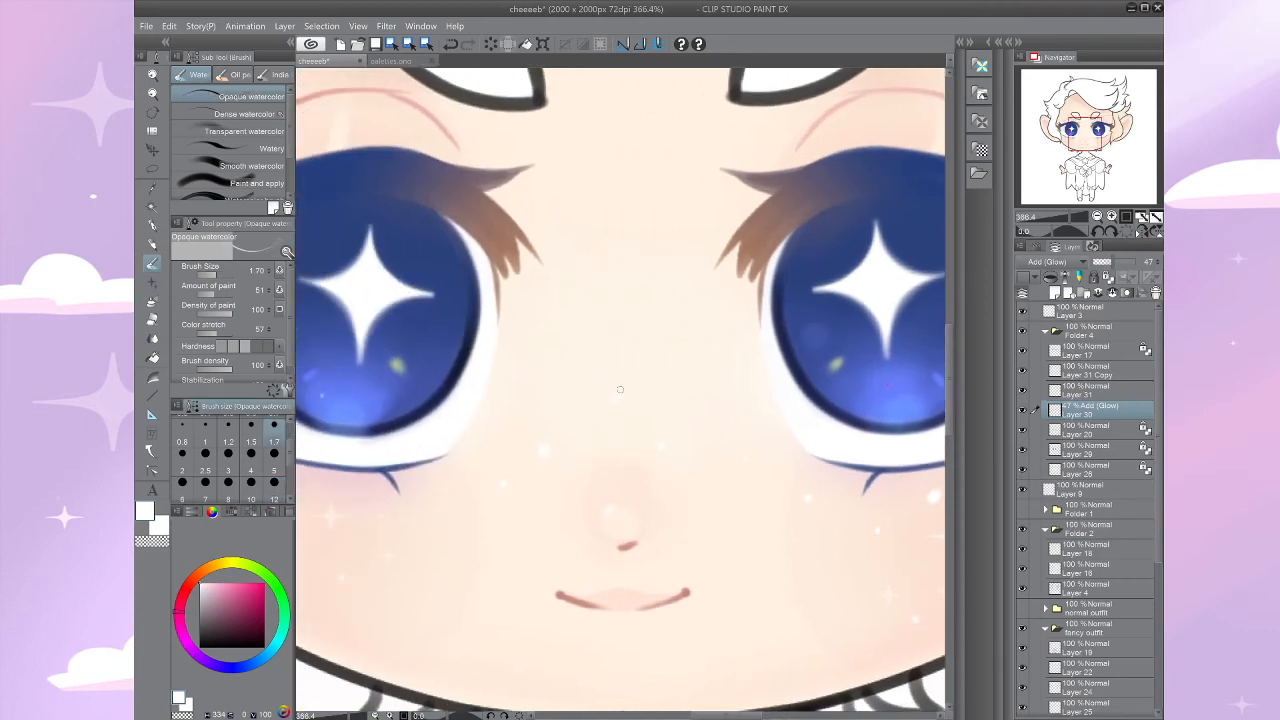
{"action": "left_click_drag", "start_coordinate": [620, 389], "coordinate": [418, 422]}
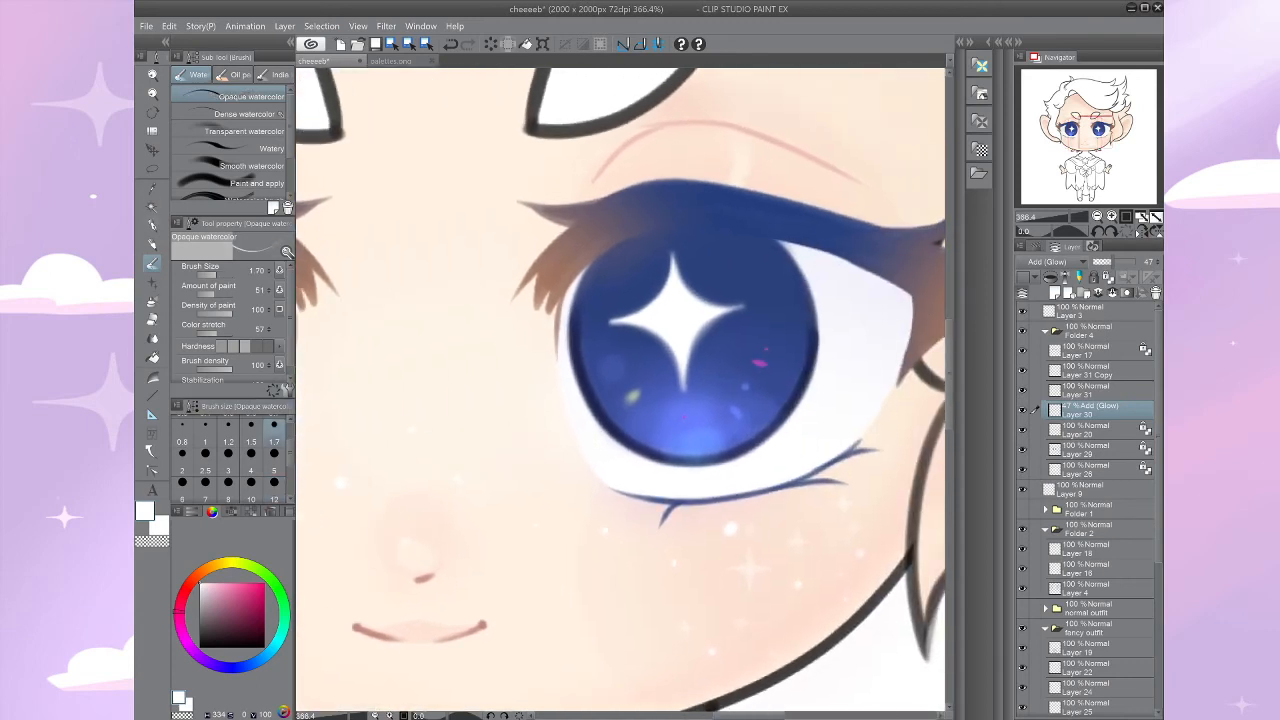
Step: Add tiny white sparkle dots near the soft glow spots in the irises with the Mapping pen at size 6
{"action": "key", "text": "p"}
{"action": "left_click_drag", "start_coordinate": [630, 365], "coordinate": [895, 363]}
{"action": "left_click", "coordinate": [631, 358]}
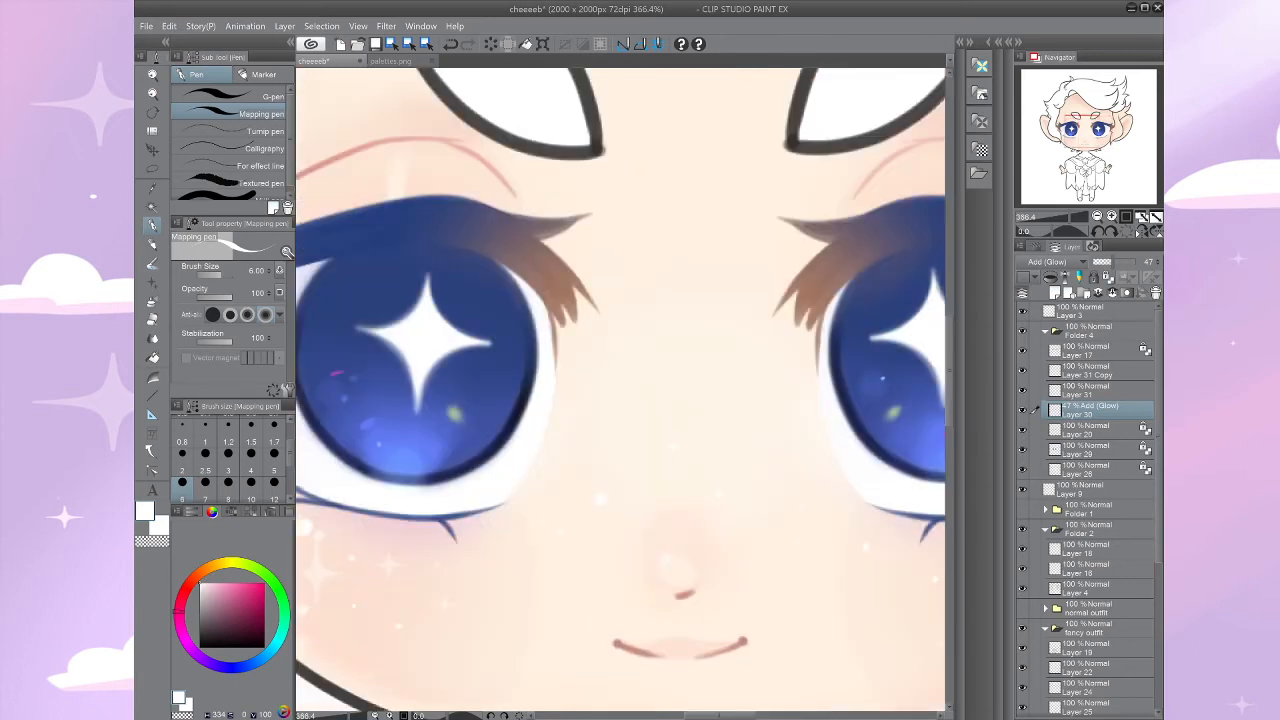
{"action": "left_click_drag", "start_coordinate": [700, 400], "coordinate": [628, 362]}
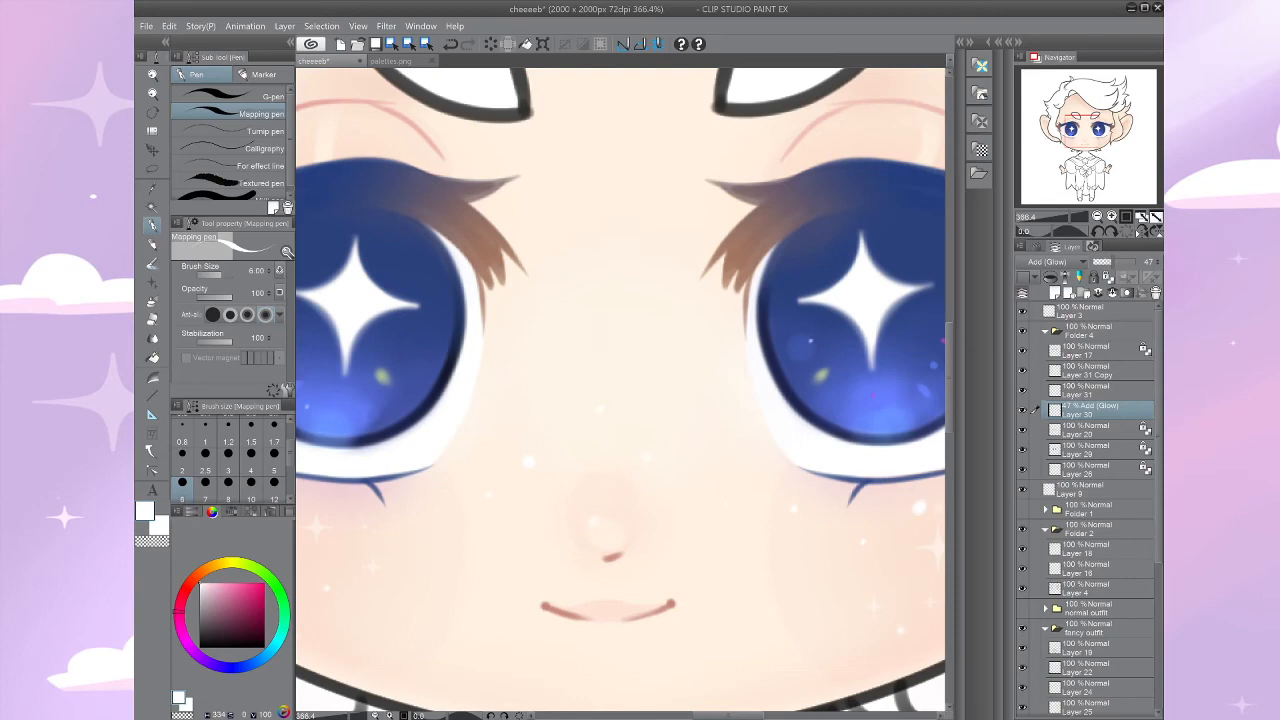
Step: Switch to the lummodel document and examine how the reference character's eyes and sparkles are painted
{"action": "key", "text": "ctrl+minus"}
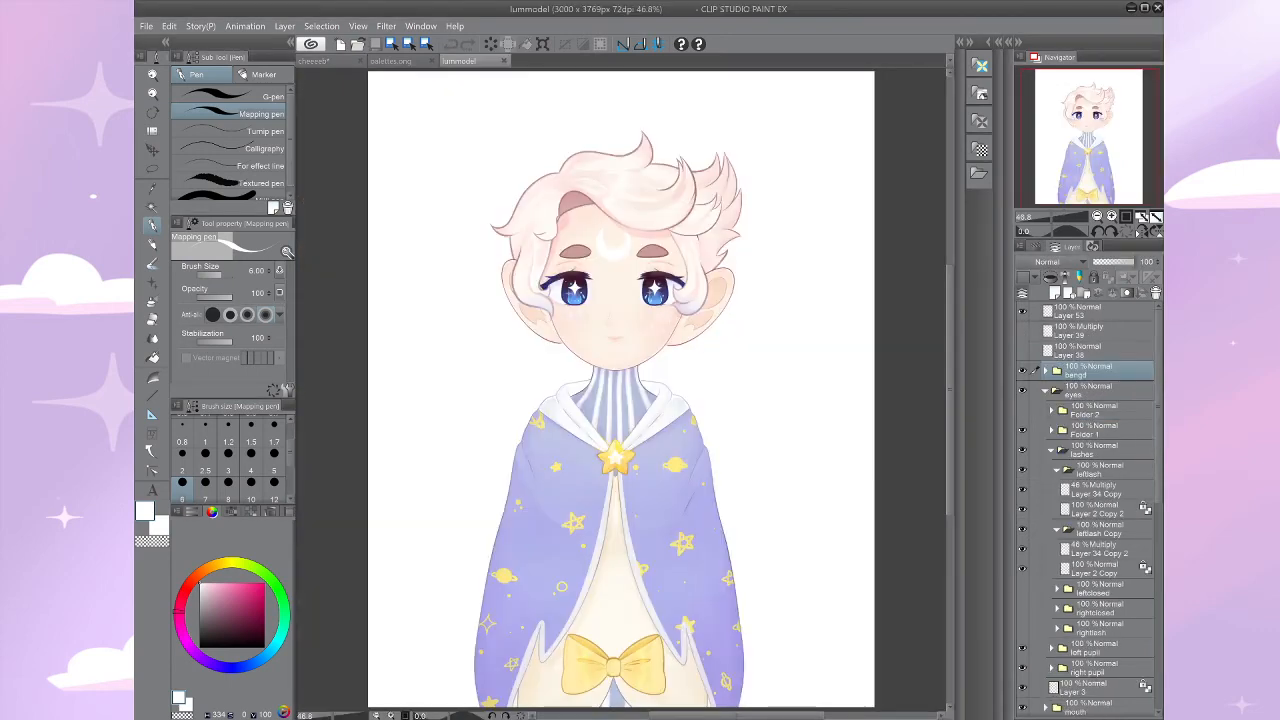
{"action": "scroll", "coordinate": [620, 450], "scroll_direction": "up", "scroll_amount": 3}
{"action": "scroll", "coordinate": [625, 530], "scroll_direction": "up", "scroll_amount": 3}
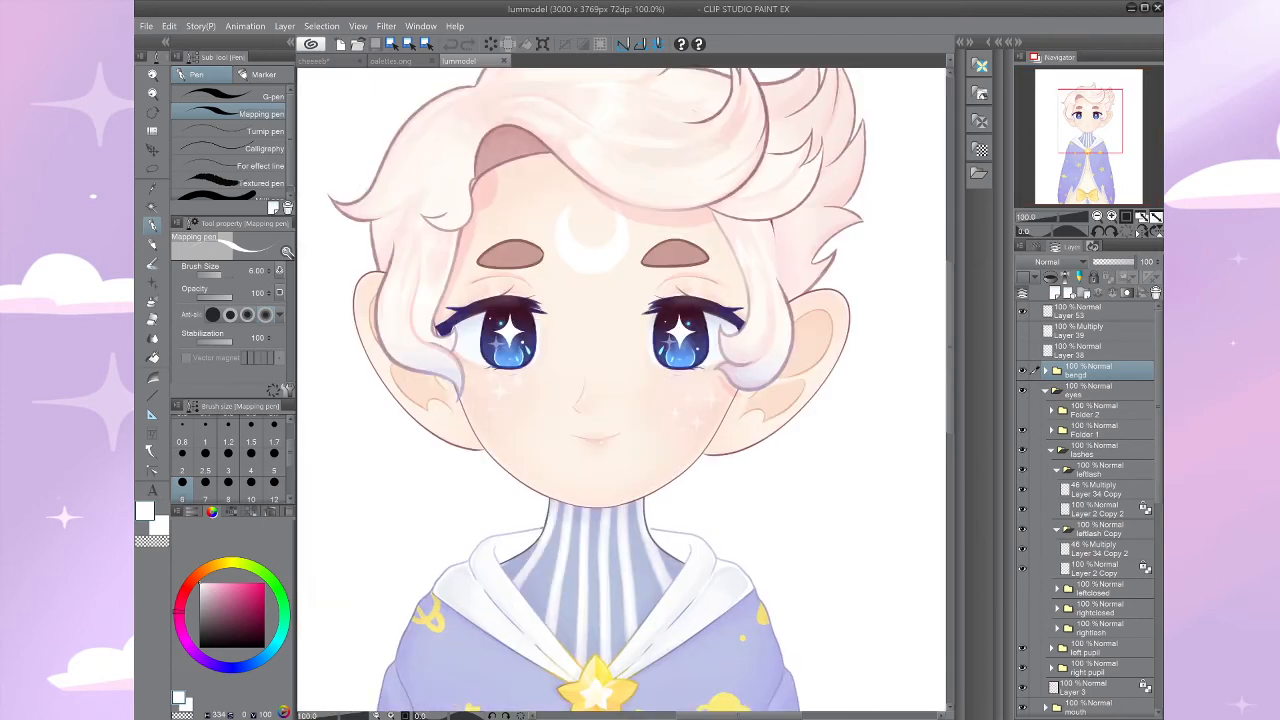
{"action": "scroll", "coordinate": [720, 151], "scroll_direction": "up", "scroll_amount": 2}
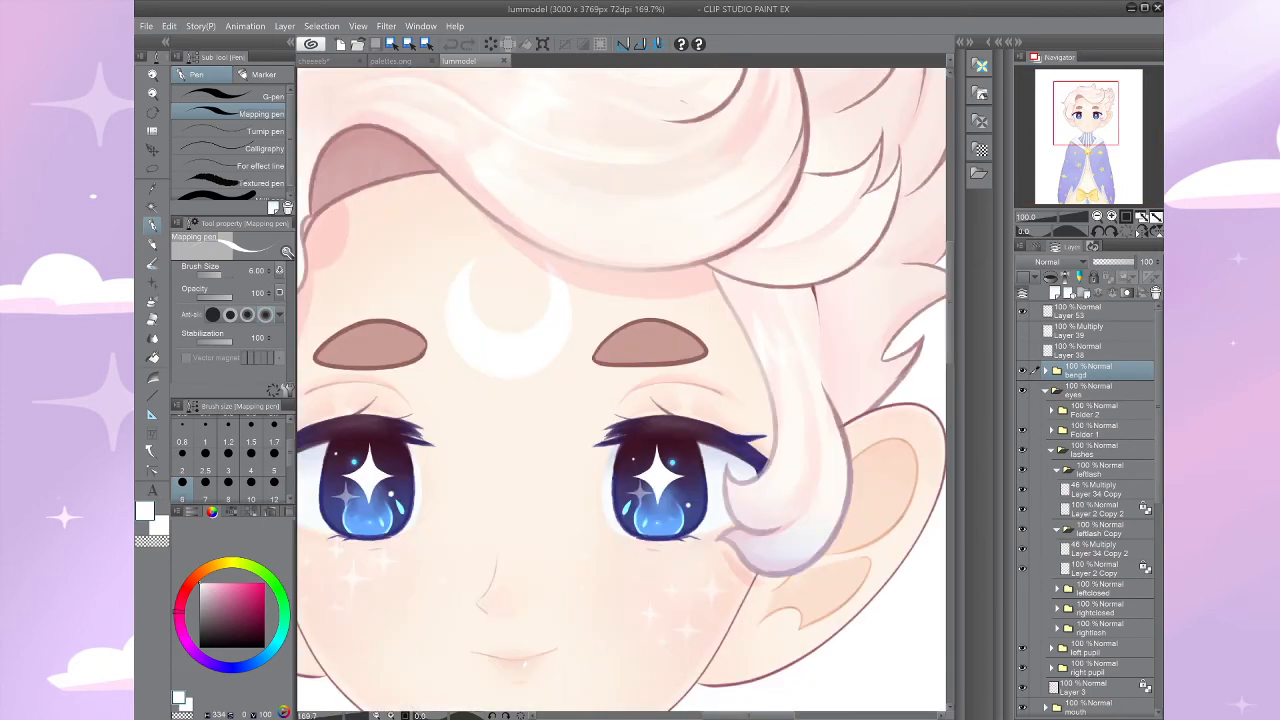
Step: Close the lummodel reference document and switch back to the chibi drawing
{"action": "scroll", "coordinate": [700, 460], "scroll_direction": "up", "scroll_amount": 3}
{"action": "key", "text": "ctrl+w"}
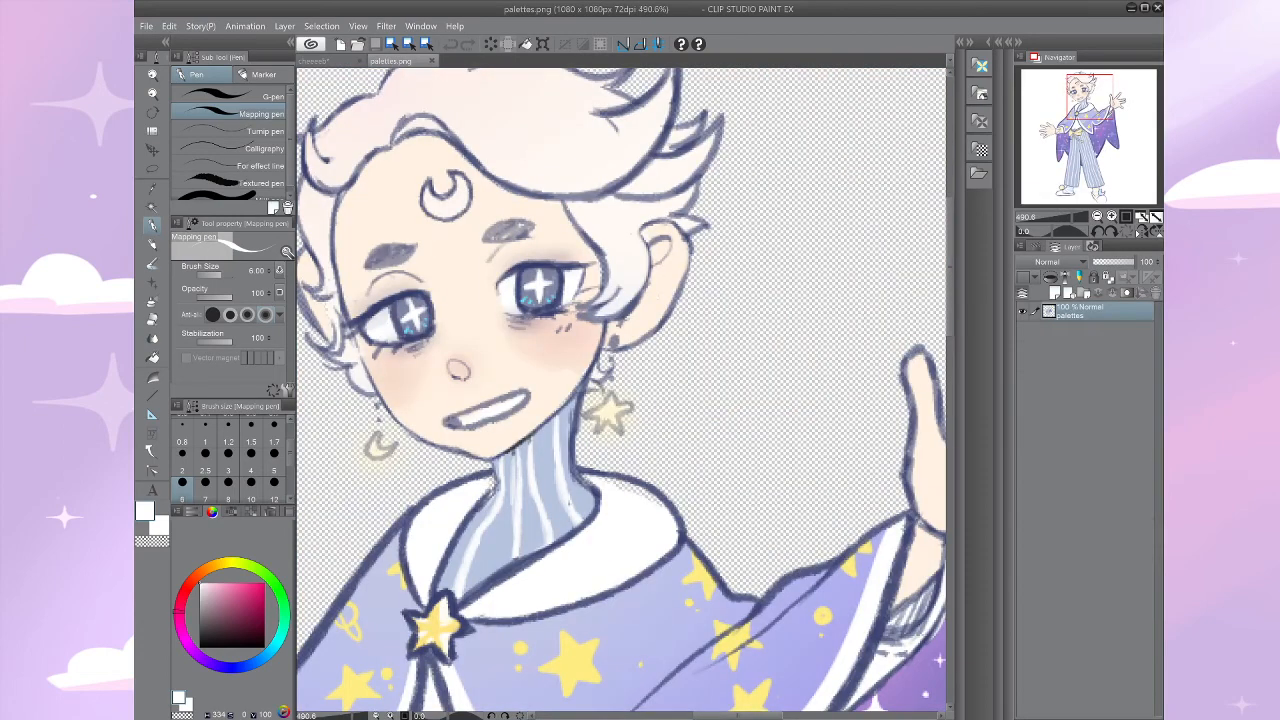
{"action": "key", "text": "ctrl+Tab"}
{"action": "left_click_drag", "start_coordinate": [670, 365], "coordinate": [624, 376]}
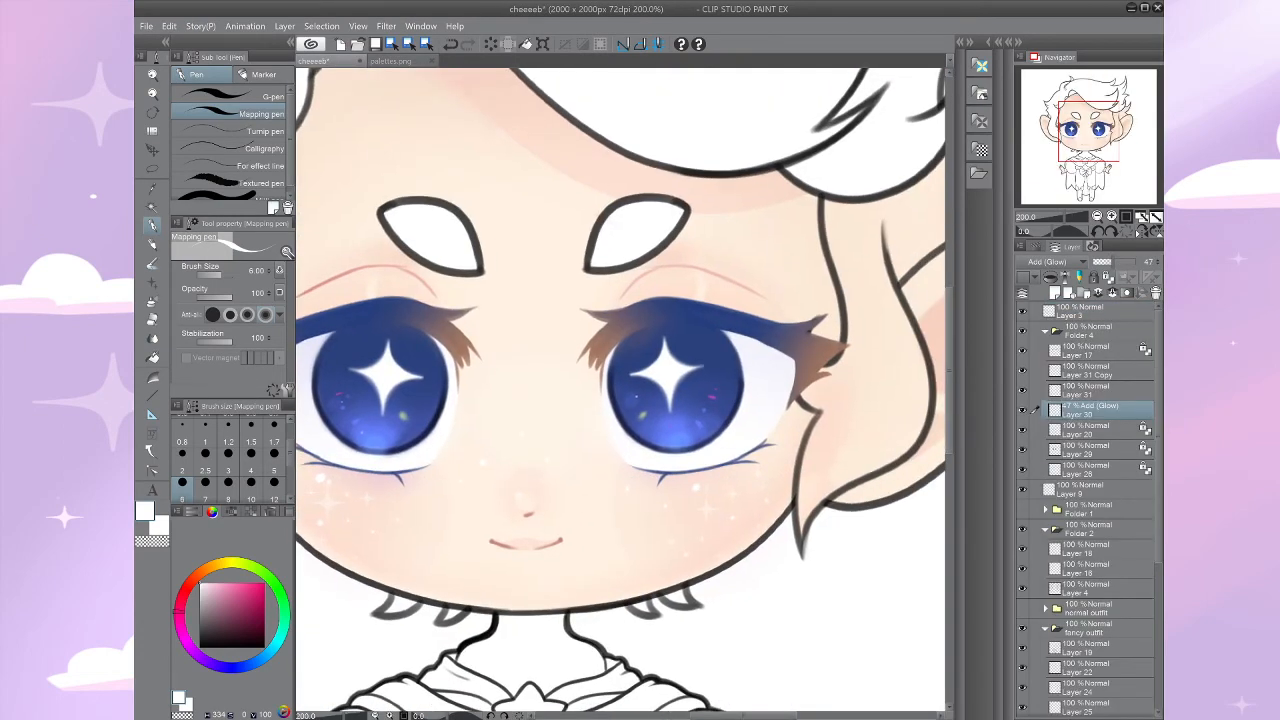
Step: Add a cyan glow at the bottom of both irises on the Add (Glow) layer with the Soft airbrush at size 12
{"action": "scroll", "coordinate": [745, 392], "scroll_direction": "up", "scroll_amount": 2}
{"action": "key", "text": "b"}
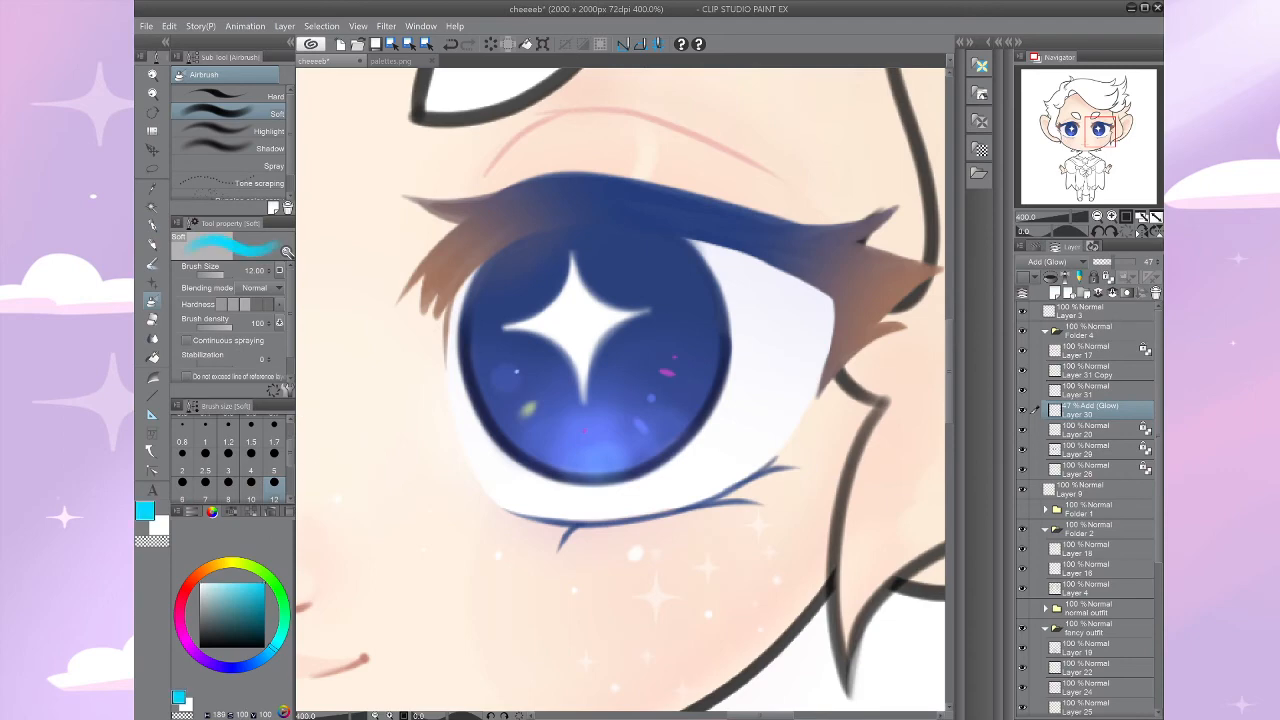
{"action": "mouse_move", "coordinate": [585, 442]}
{"action": "left_mouse_down"}
{"action": "mouse_move", "coordinate": [568, 472]}
{"action": "mouse_move", "coordinate": [572, 450]}
{"action": "mouse_move", "coordinate": [600, 475]}
{"action": "mouse_move", "coordinate": [592, 440]}
{"action": "left_mouse_up"}
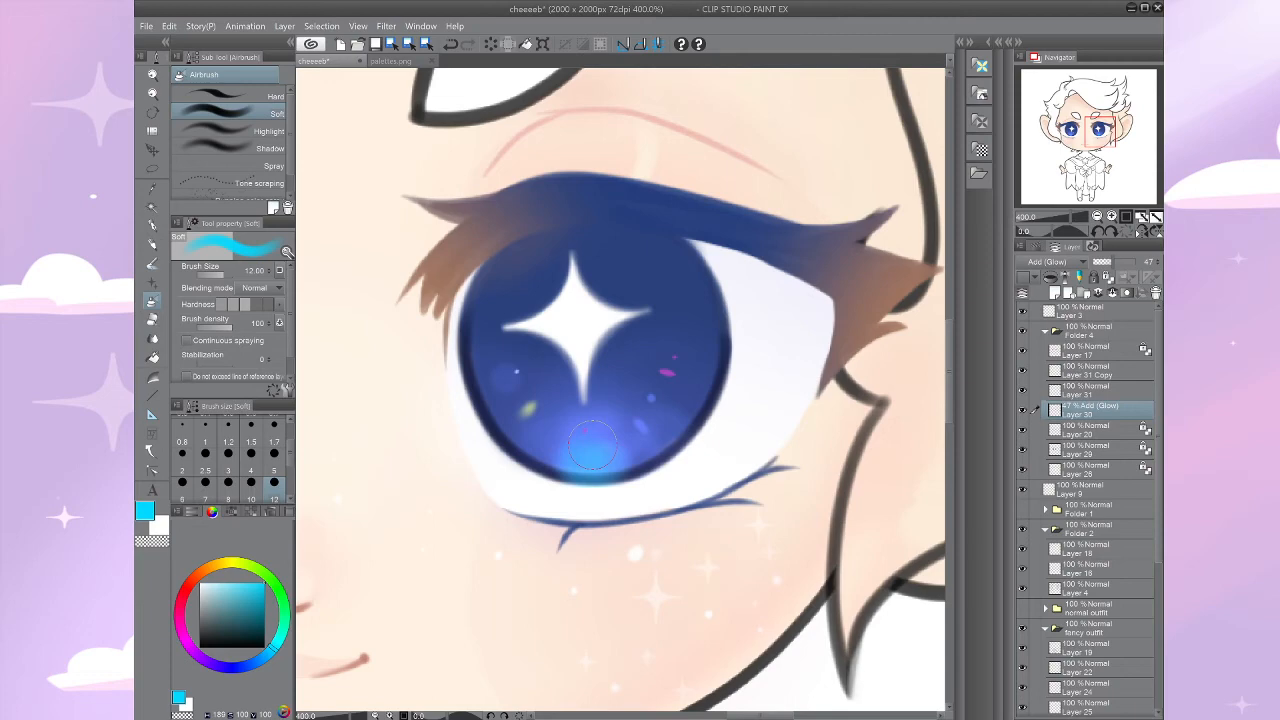
{"action": "scroll", "coordinate": [592, 443], "scroll_direction": "down", "scroll_amount": 5}
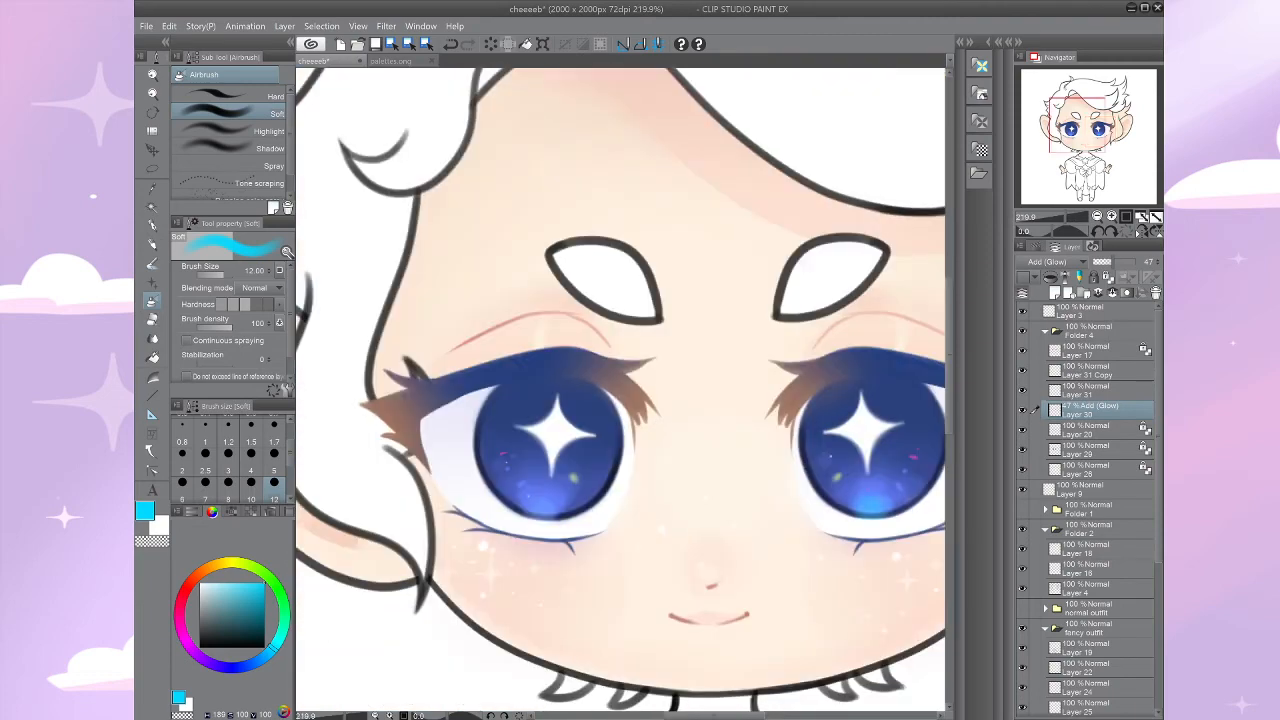
{"action": "scroll", "coordinate": [605, 490], "scroll_direction": "up", "scroll_amount": 5}
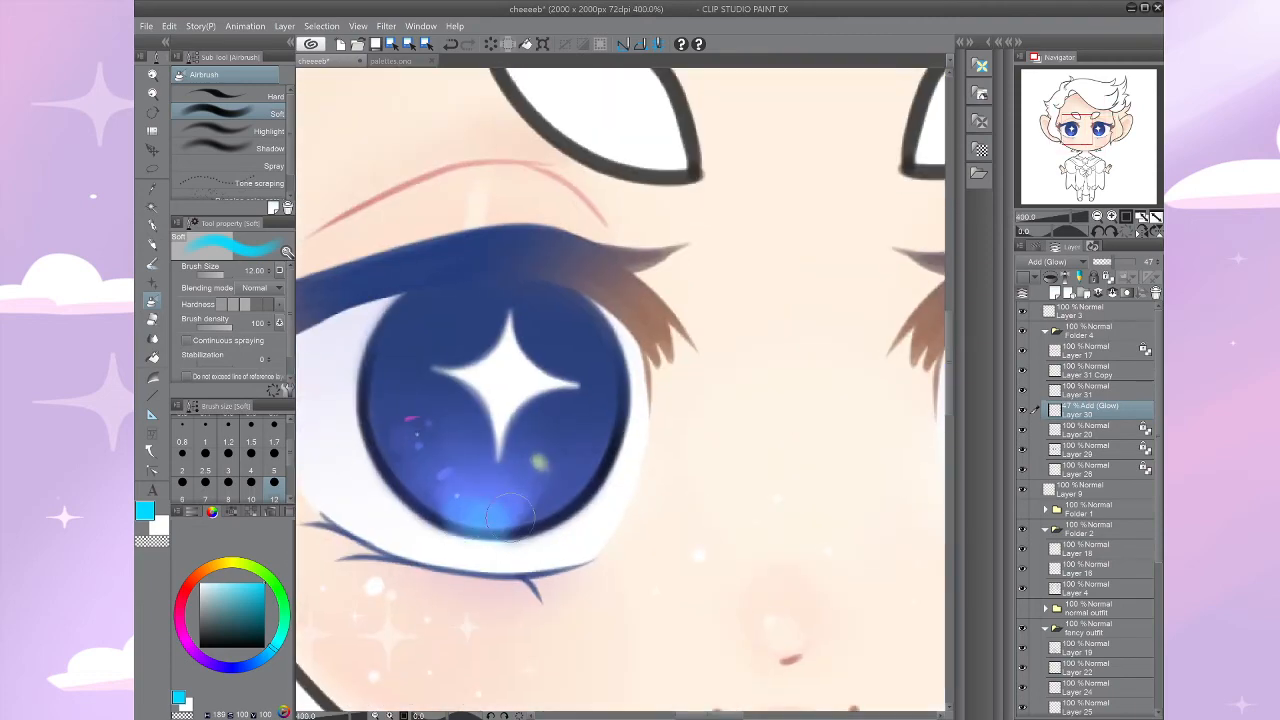
{"action": "scroll", "coordinate": [508, 515], "scroll_direction": "down", "scroll_amount": 2}
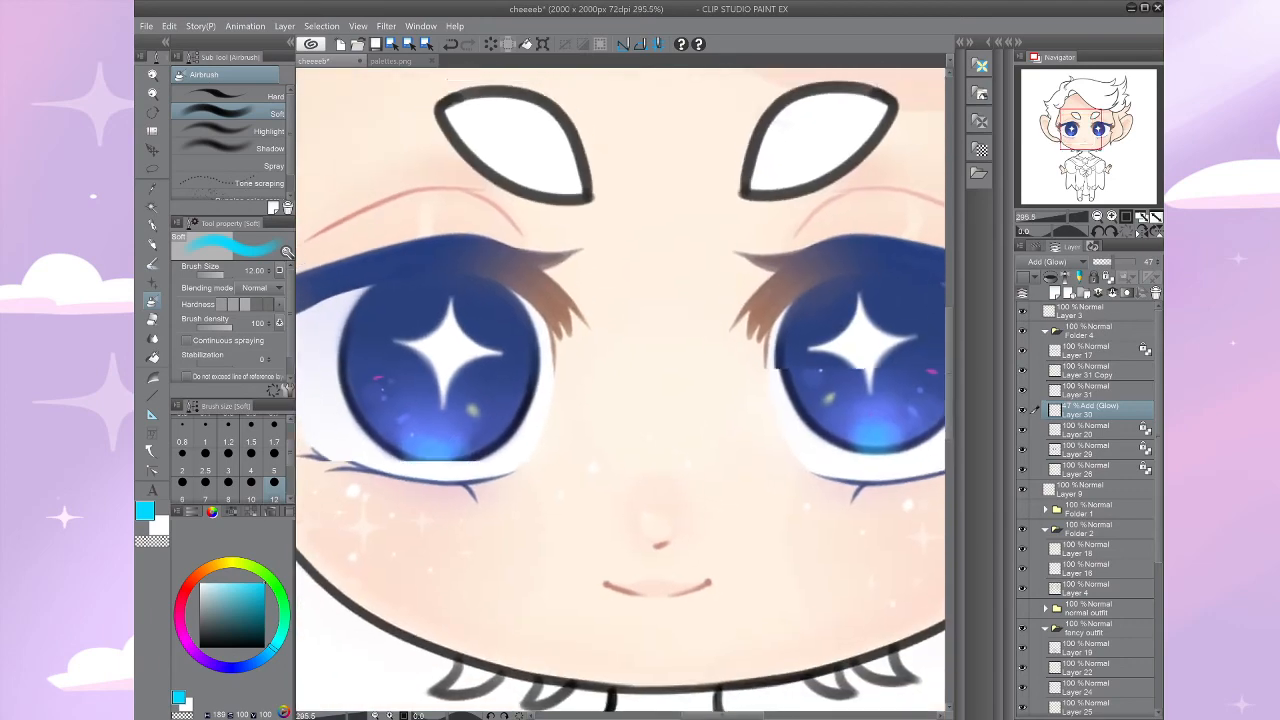
{"action": "scroll", "coordinate": [620, 390], "scroll_direction": "down", "scroll_amount": 3}
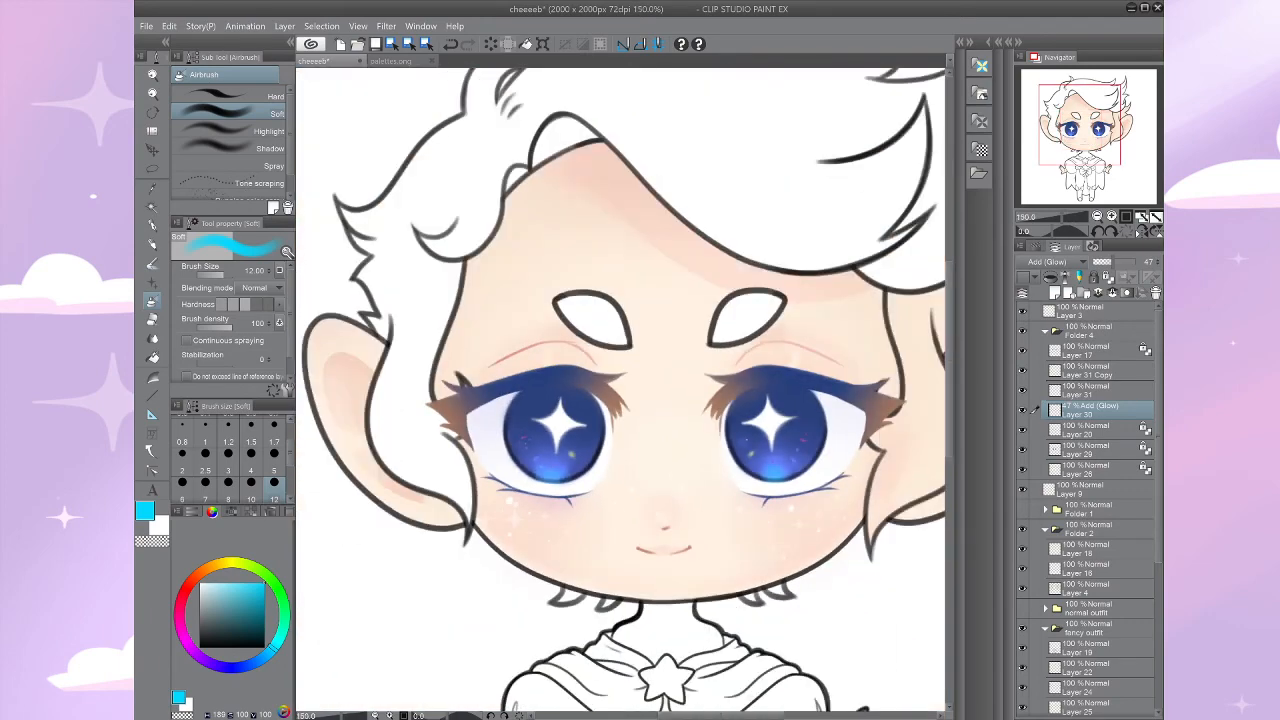
Step: Spread a broader cyan glow over the lower halves of both irises with the Soft airbrush at size 30
{"action": "key", "text": "bracketright"}
{"action": "key", "text": "bracketright"}
{"action": "key", "text": "bracketright"}
{"action": "key", "text": "bracketright"}
{"action": "key", "text": "bracketright"}
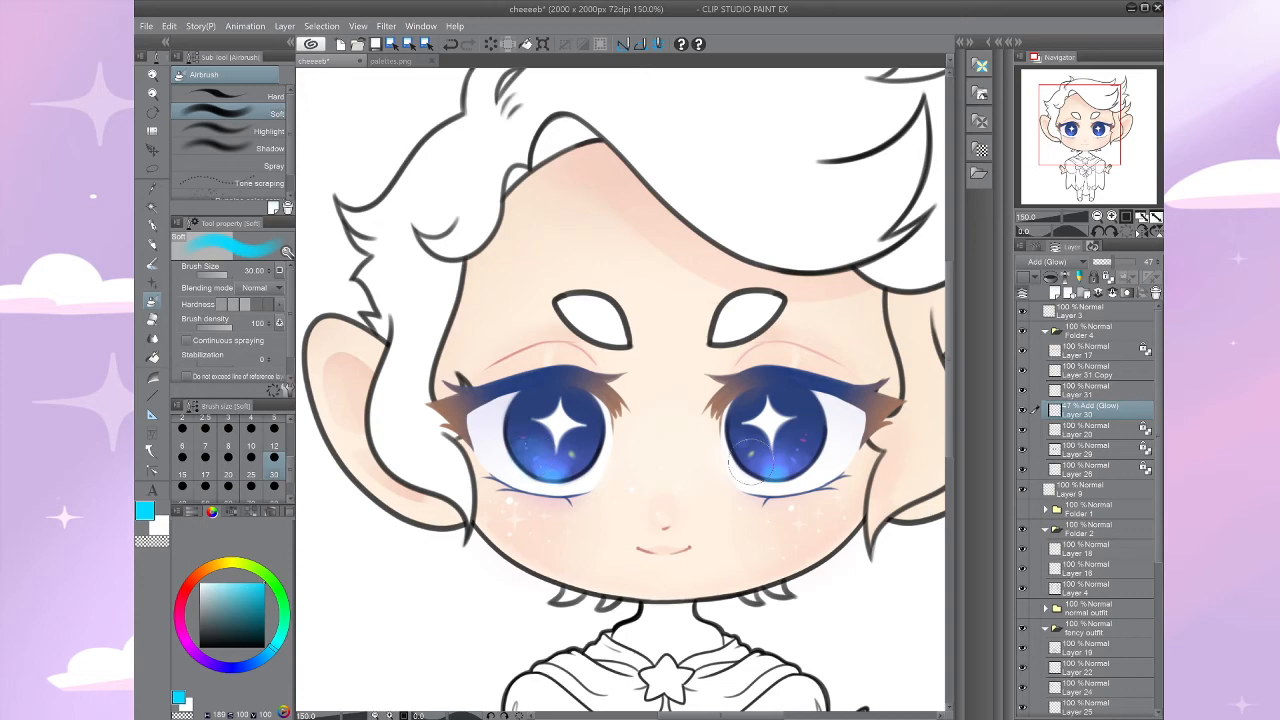
{"action": "left_click_drag", "start_coordinate": [752, 455], "coordinate": [685, 365]}
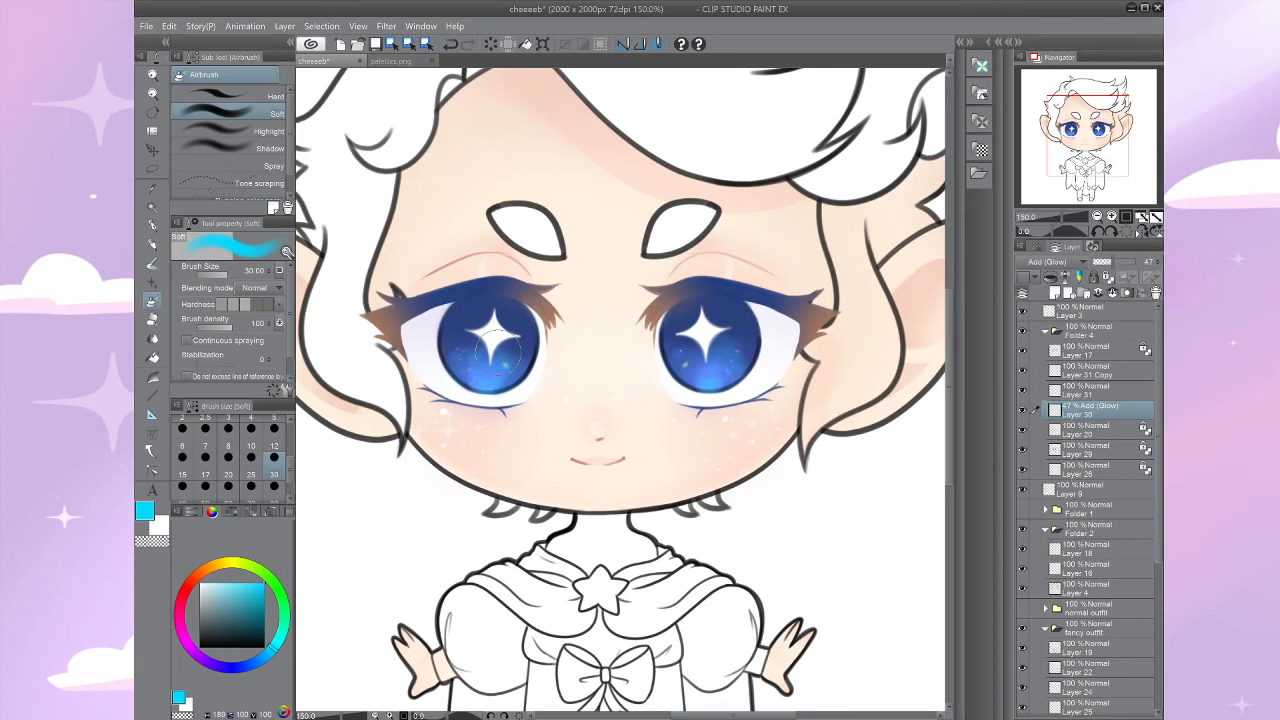
{"action": "scroll", "coordinate": [496, 345], "scroll_direction": "down", "scroll_amount": 2}
{"action": "scroll", "coordinate": [757, 430], "scroll_direction": "up", "scroll_amount": 3}
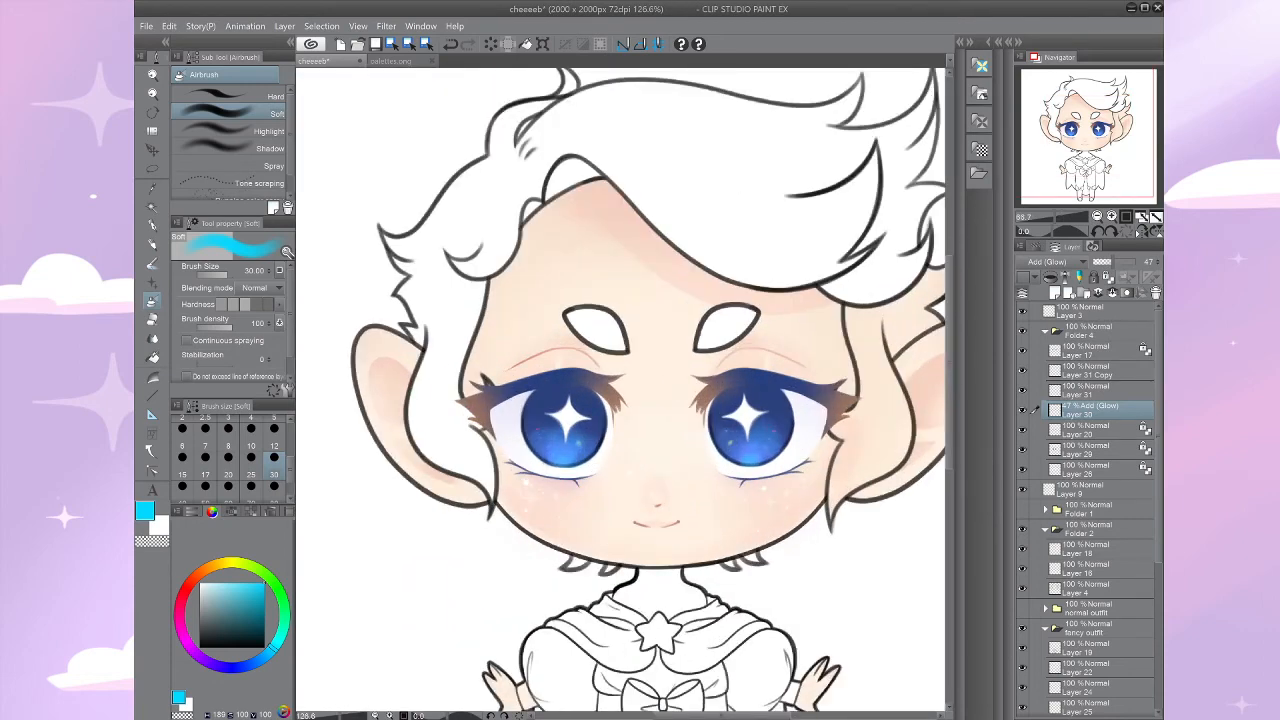
{"action": "scroll", "coordinate": [642, 320], "scroll_direction": "up", "scroll_amount": 2}
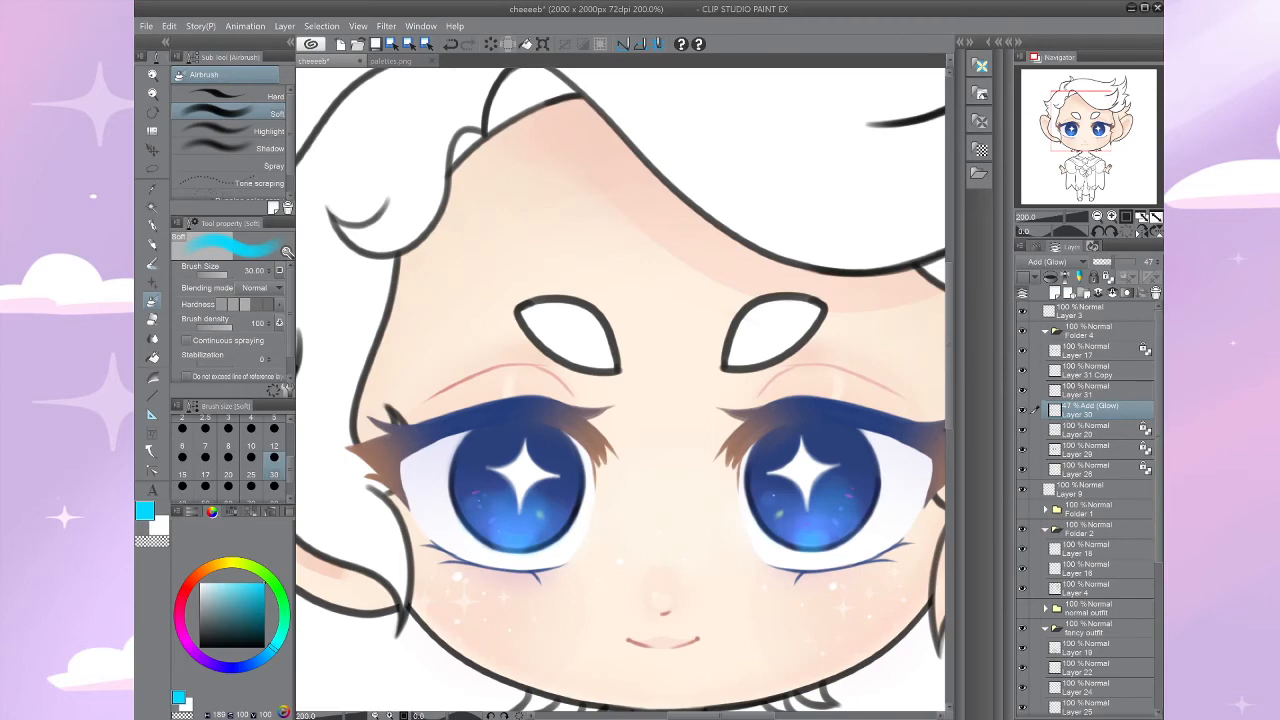
Step: Darken the upper lashes of both eyes on Layer 17 with a dark navy Soft airbrush at size 30
{"action": "left_click", "coordinate": [1087, 351]}
{"action": "key", "text": "i"}
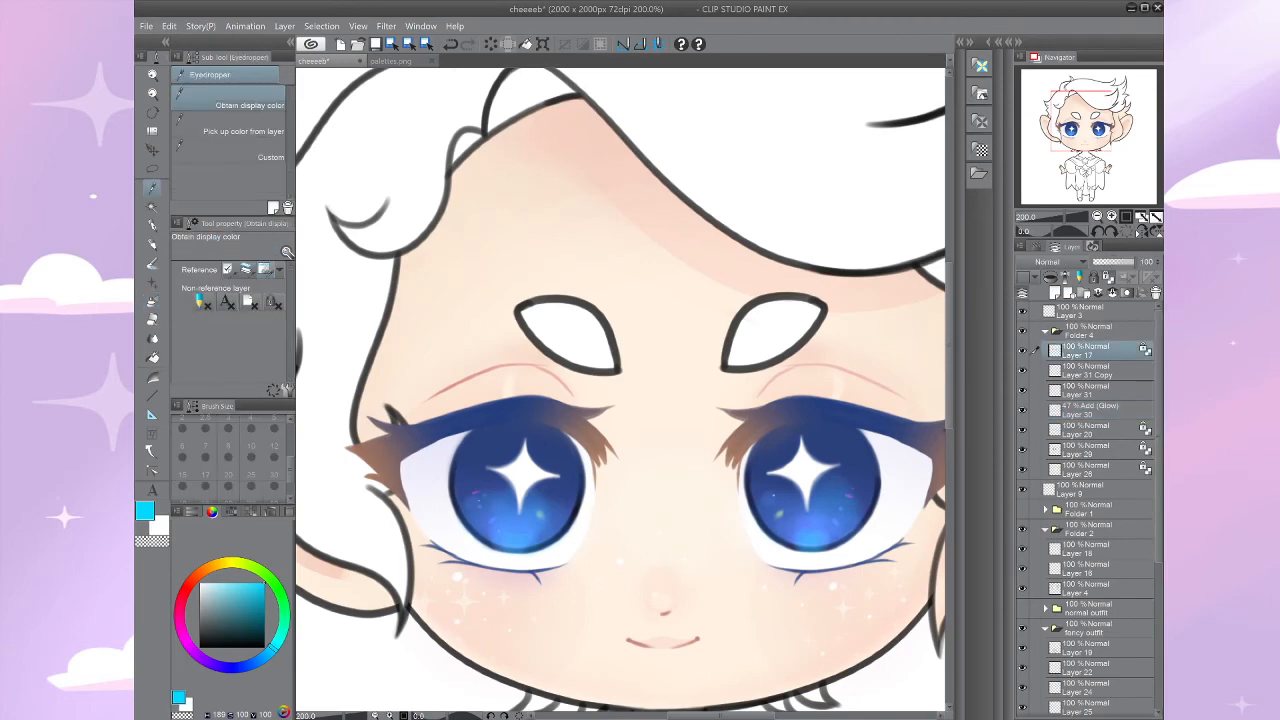
{"action": "left_click", "coordinate": [525, 408], "text": "alt"}
{"action": "left_click", "coordinate": [244, 629]}
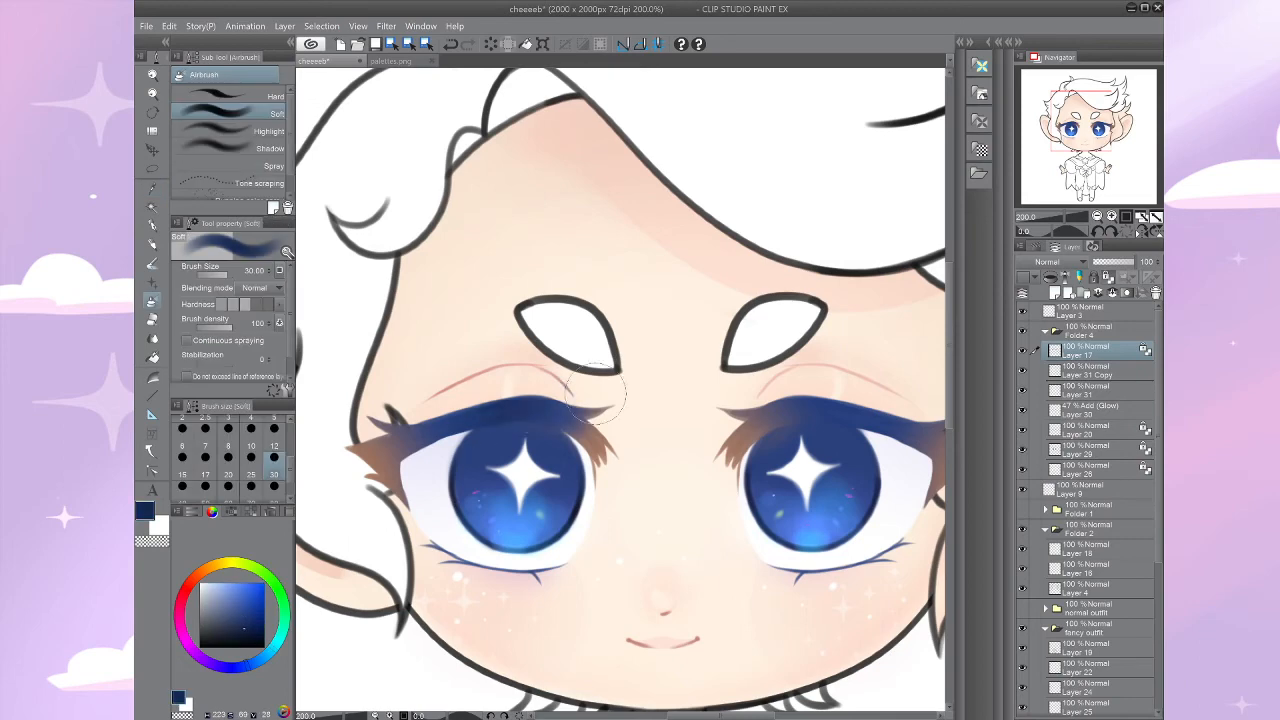
{"action": "left_click_drag", "start_coordinate": [596, 394], "coordinate": [489, 369]}
{"action": "left_click_drag", "start_coordinate": [731, 389], "coordinate": [808, 401]}
{"action": "left_click_drag", "start_coordinate": [672, 388], "coordinate": [749, 383]}
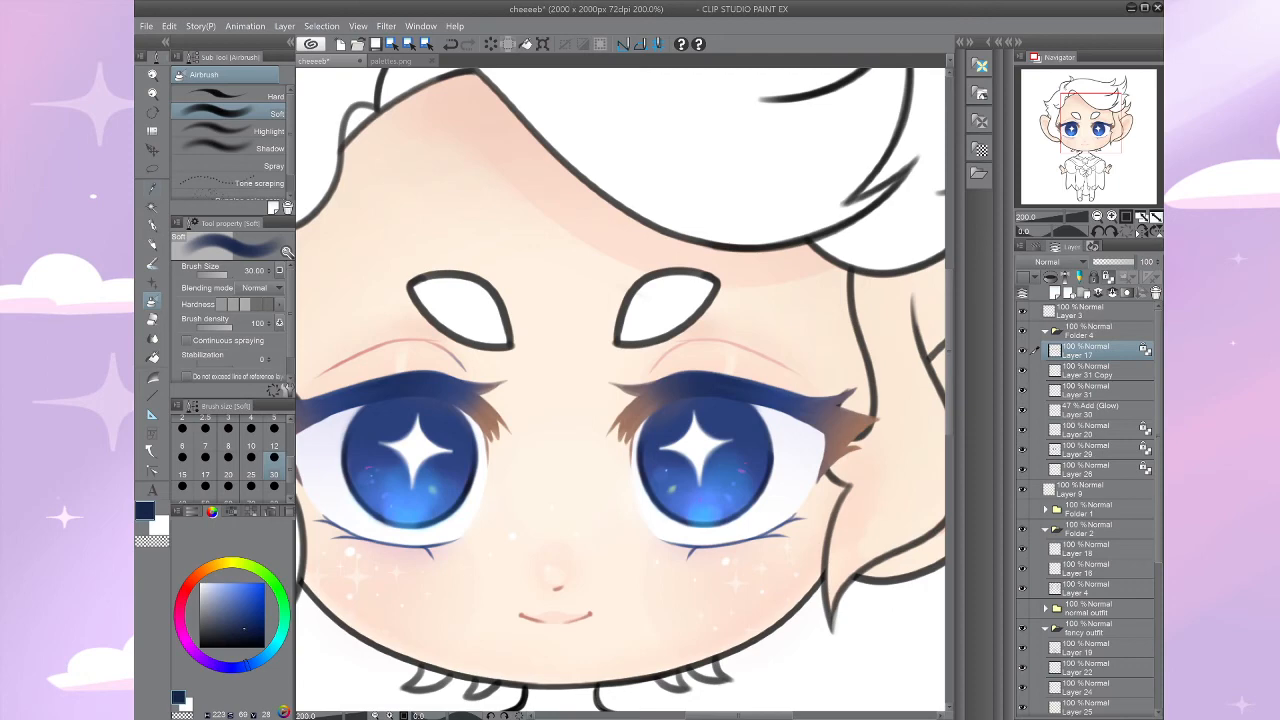
Step: Shade the upper part of both irises on Layer 29 with a slightly brighter navy, using the Soft airbrush at size 30
{"action": "left_click", "coordinate": [1095, 450]}
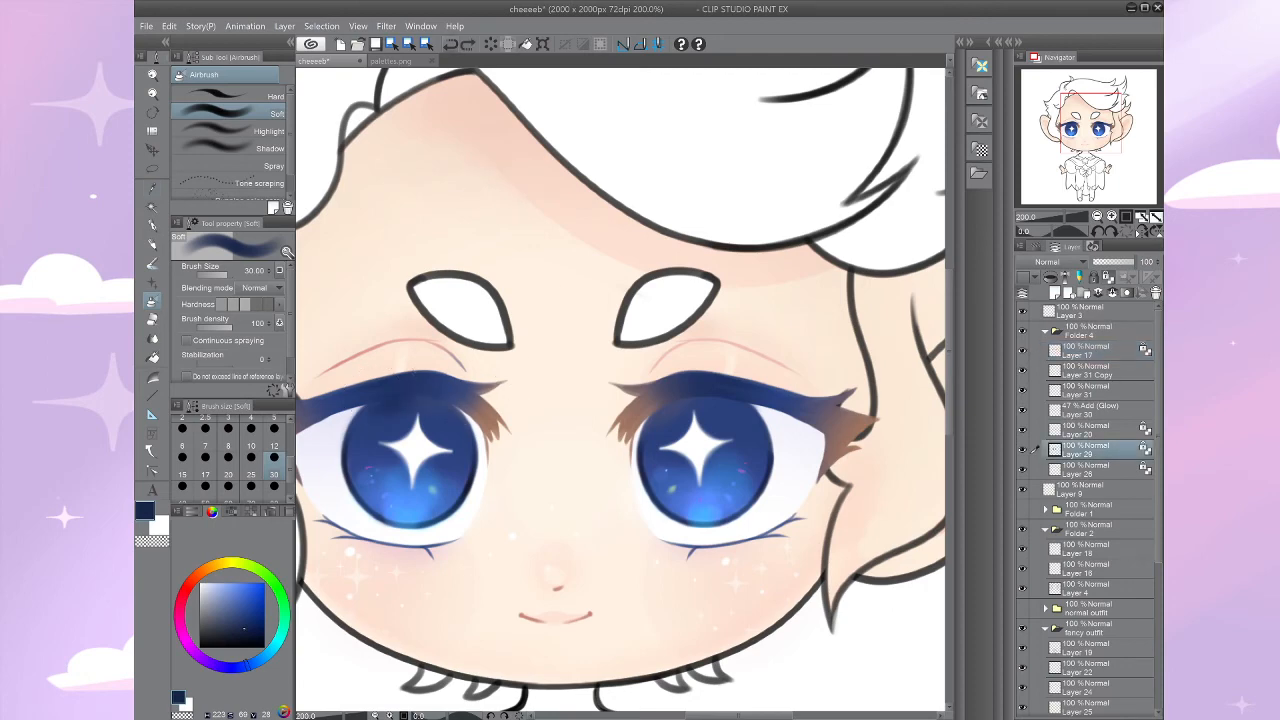
{"action": "key", "text": "i"}
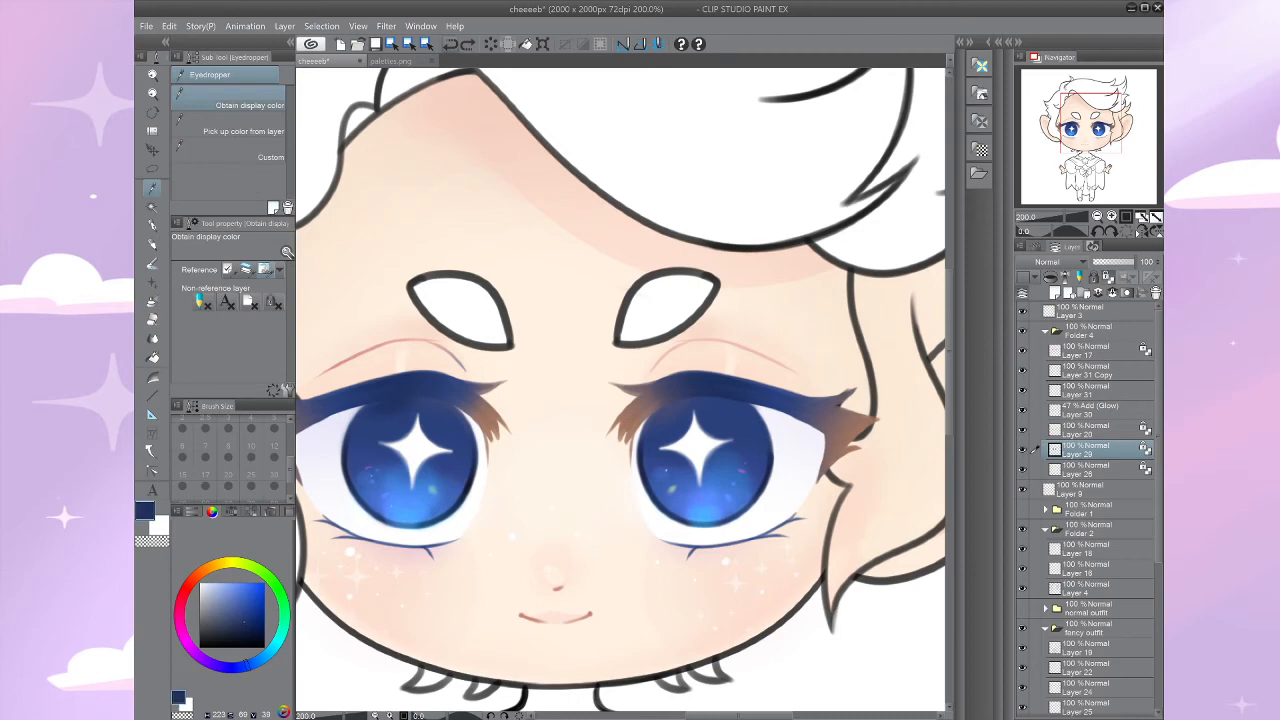
{"action": "key", "text": "b"}
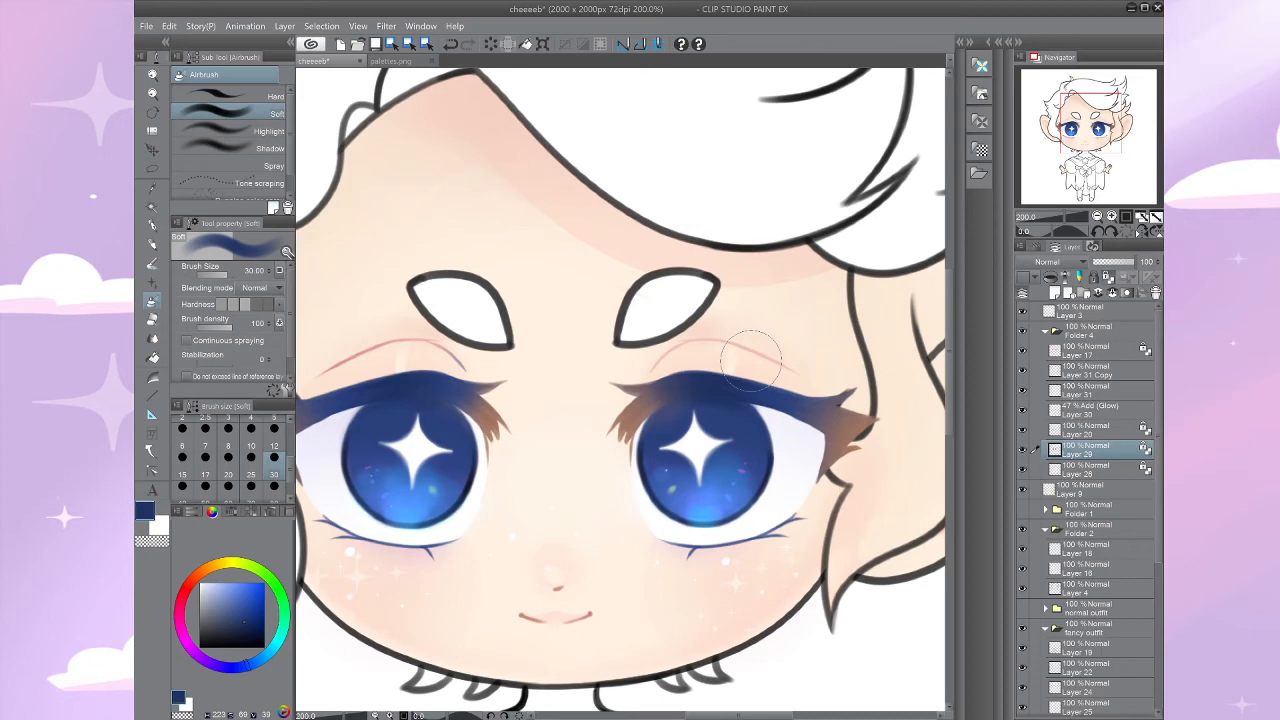
{"action": "left_click_drag", "start_coordinate": [750, 360], "coordinate": [770, 300]}
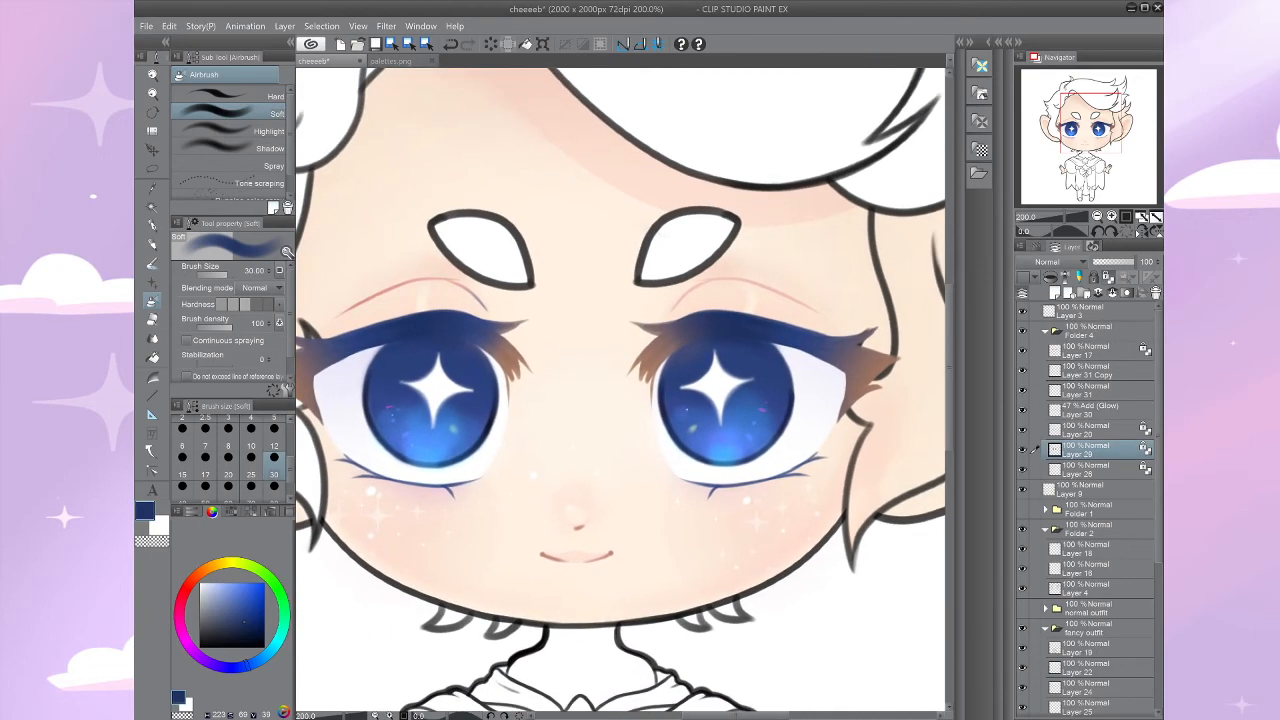
{"action": "left_click_drag", "start_coordinate": [655, 575], "coordinate": [754, 561]}
{"action": "scroll", "coordinate": [888, 478], "scroll_direction": "down", "scroll_amount": 1}
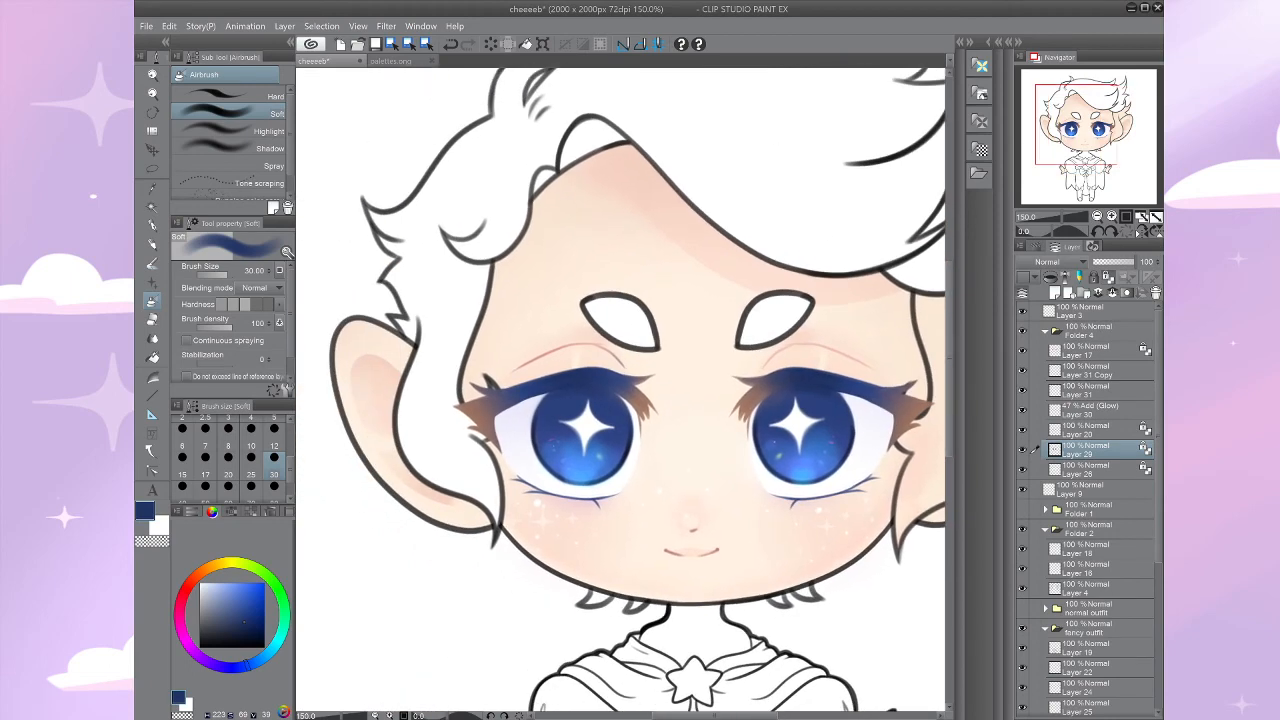
Step: Stamp a faint white sparkle beside the star in both irises on the Add (Glow) layer with the Sparkle B brush at size 17
{"action": "mouse_move", "coordinate": [680, 500]}
{"action": "left_mouse_down"}
{"action": "mouse_move", "coordinate": [750, 440]}
{"action": "mouse_move", "coordinate": [795, 358]}
{"action": "mouse_move", "coordinate": [778, 380]}
{"action": "mouse_move", "coordinate": [740, 384]}
{"action": "left_mouse_up"}
{"action": "key", "text": "p"}
{"action": "scroll", "coordinate": [640, 395], "scroll_direction": "up", "scroll_amount": 1}
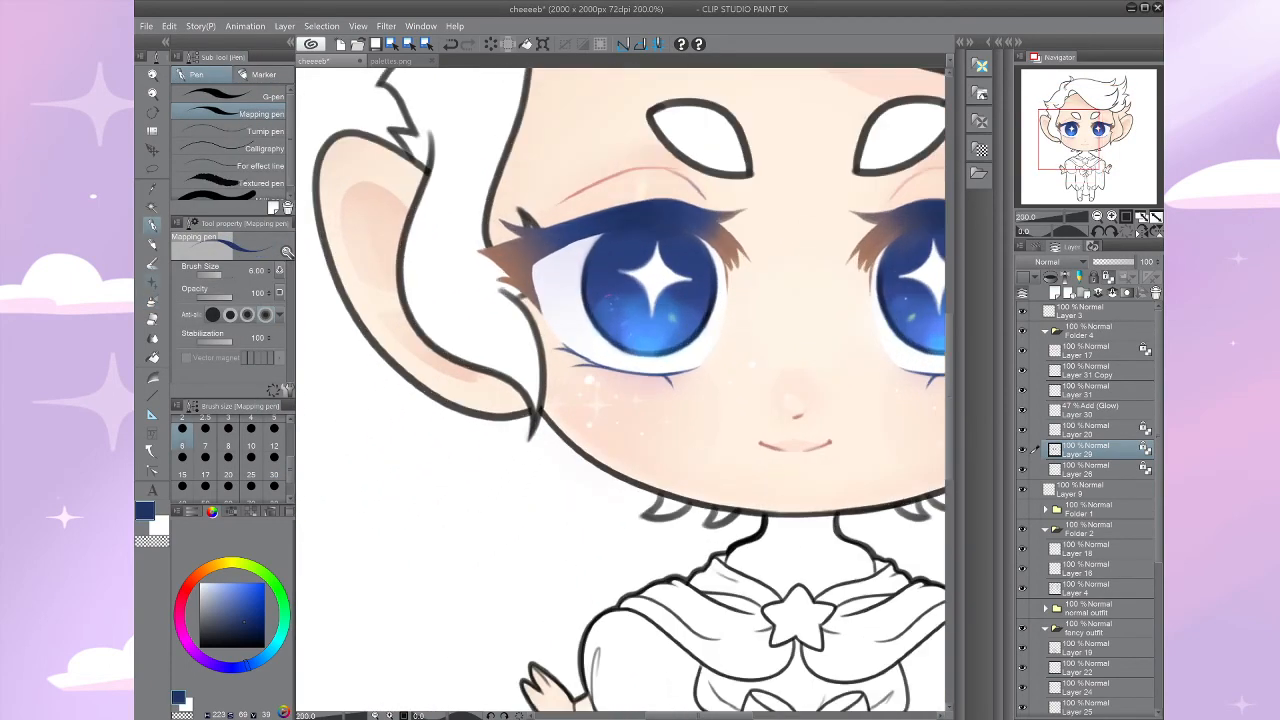
{"action": "key", "text": "b"}
{"action": "left_click", "coordinate": [655, 280], "text": "alt"}
{"action": "left_click_drag", "start_coordinate": [570, 460], "coordinate": [492, 557]}
{"action": "scroll", "coordinate": [492, 555], "scroll_direction": "up", "scroll_amount": 2}
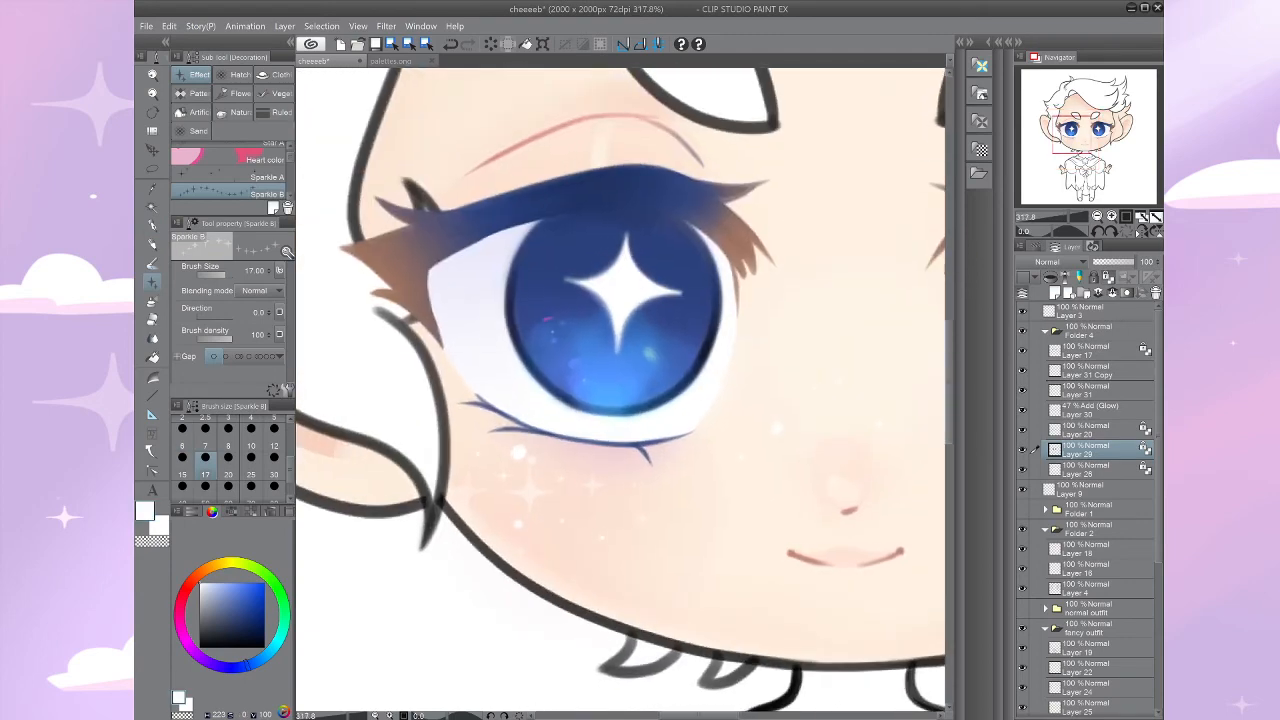
{"action": "left_click", "coordinate": [1095, 410]}
{"action": "left_click_drag", "start_coordinate": [598, 308], "coordinate": [562, 342]}
{"action": "mouse_move", "coordinate": [840, 380]}
{"action": "left_mouse_down"}
{"action": "mouse_move", "coordinate": [502, 402]}
{"action": "mouse_move", "coordinate": [398, 436]}
{"action": "left_mouse_up"}
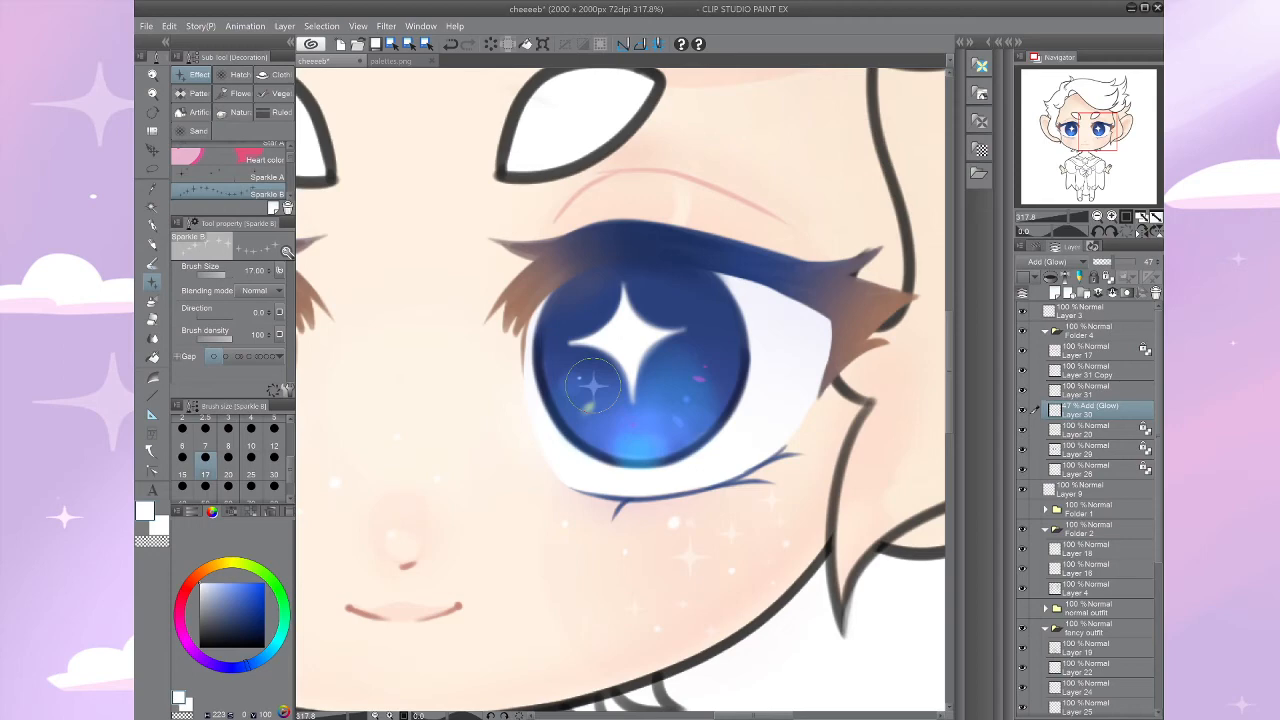
{"action": "key", "text": "ctrl+alt+0"}
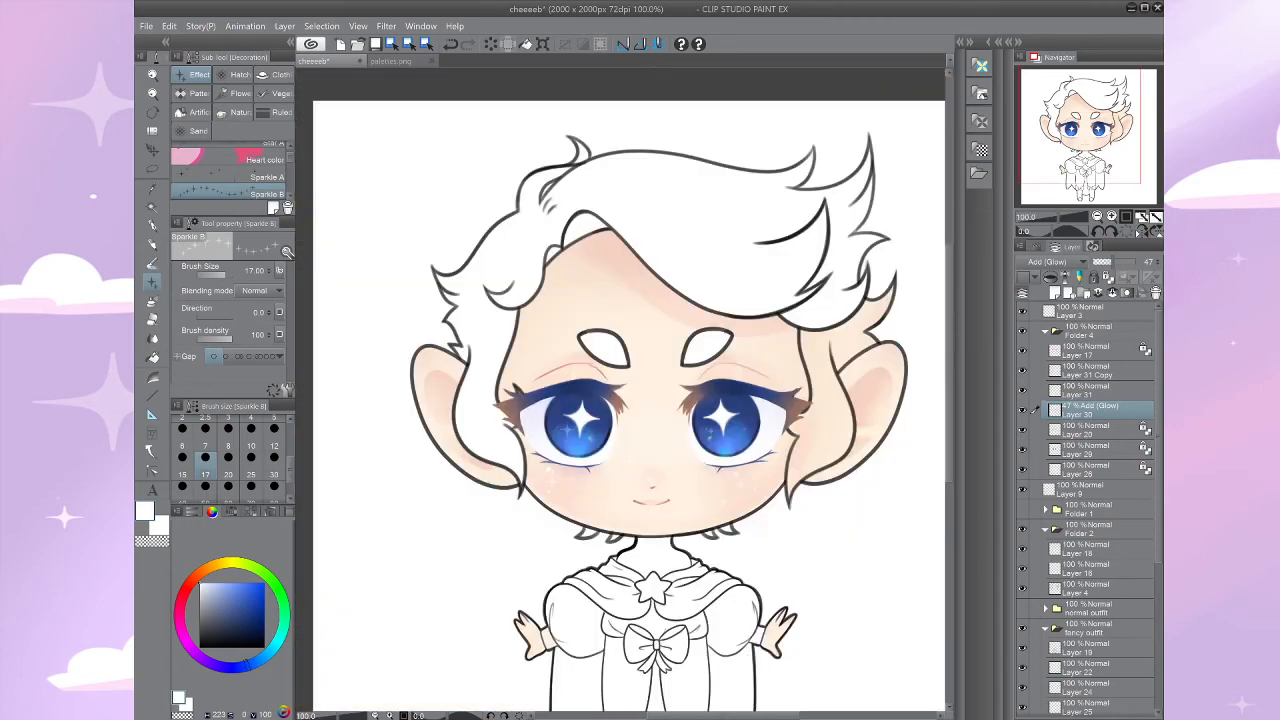
{"action": "left_click_drag", "start_coordinate": [620, 400], "coordinate": [651, 411]}
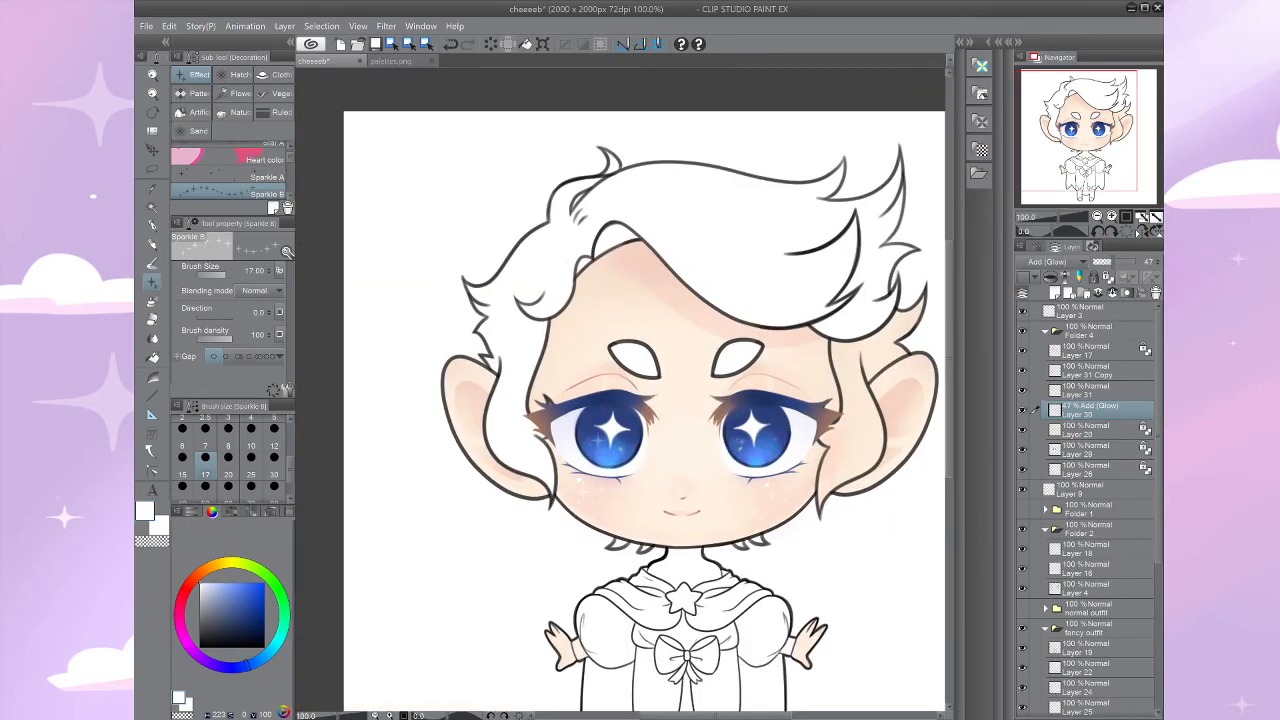
Step: On Layer 28, enlarge the Opaque watercolor brush to size 12, sample a mid blue near the upper lashes, and switch to the Soft airbrush
{"action": "left_click", "coordinate": [1090, 469]}
{"action": "scroll", "coordinate": [642, 470], "scroll_direction": "up", "scroll_amount": 5}
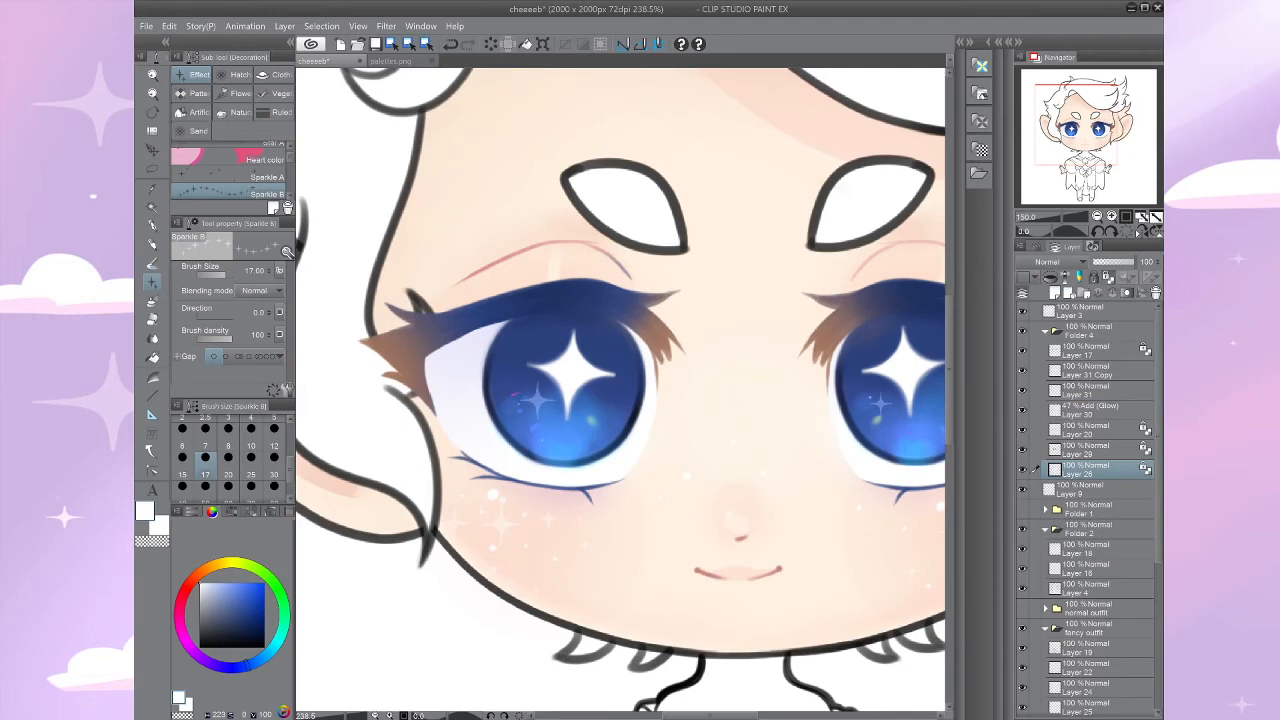
{"action": "scroll", "coordinate": [342, 698], "scroll_direction": "up", "scroll_amount": 2}
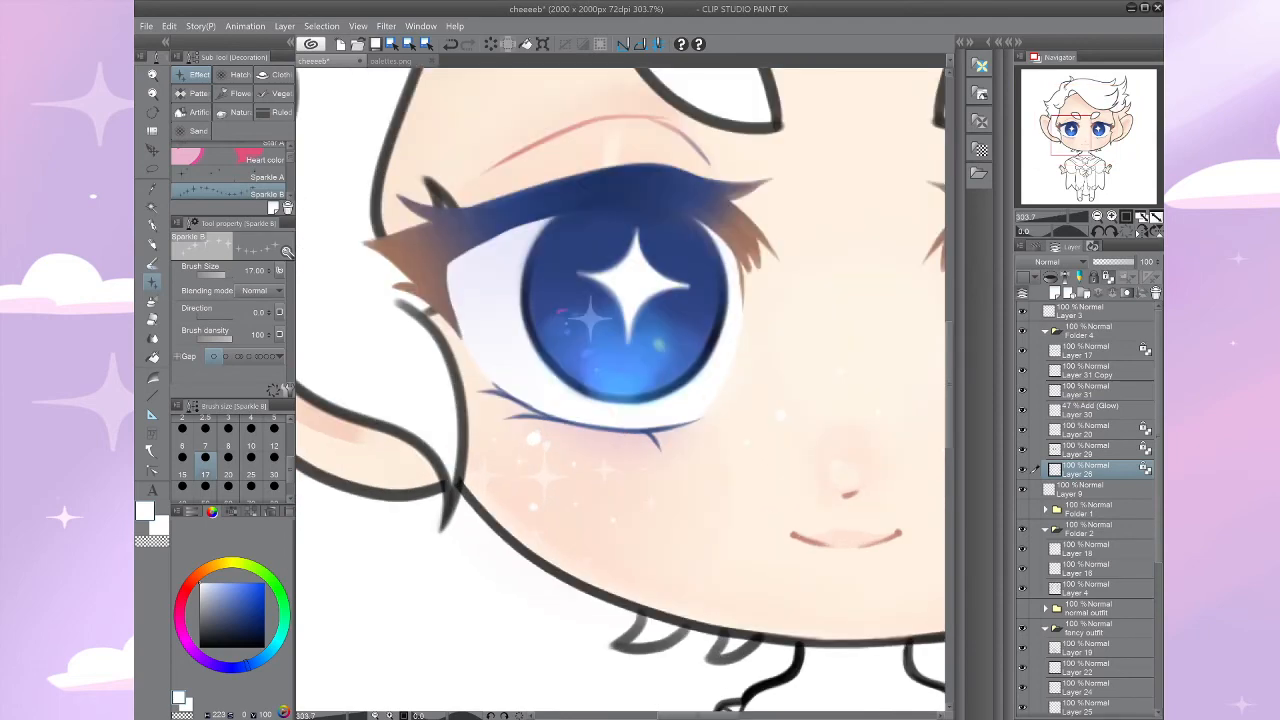
{"action": "key", "text": "b"}
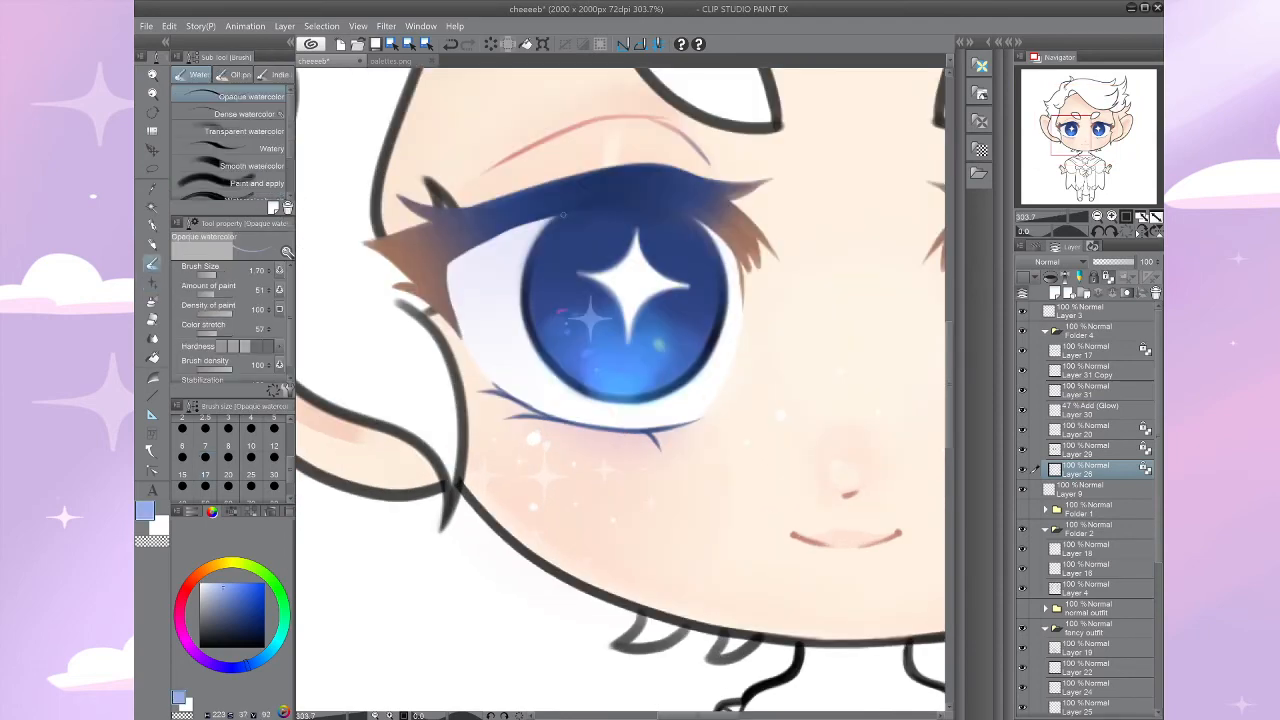
{"action": "key", "text": "bracketright"}
{"action": "key", "text": "bracketright"}
{"action": "key", "text": "bracketright"}
{"action": "key", "text": "bracketright"}
{"action": "key", "text": "bracketright"}
{"action": "key", "text": "bracketright"}
{"action": "key", "text": "bracketright"}
{"action": "key", "text": "bracketright"}
{"action": "key", "text": "bracketright"}
{"action": "key", "text": "bracketright"}
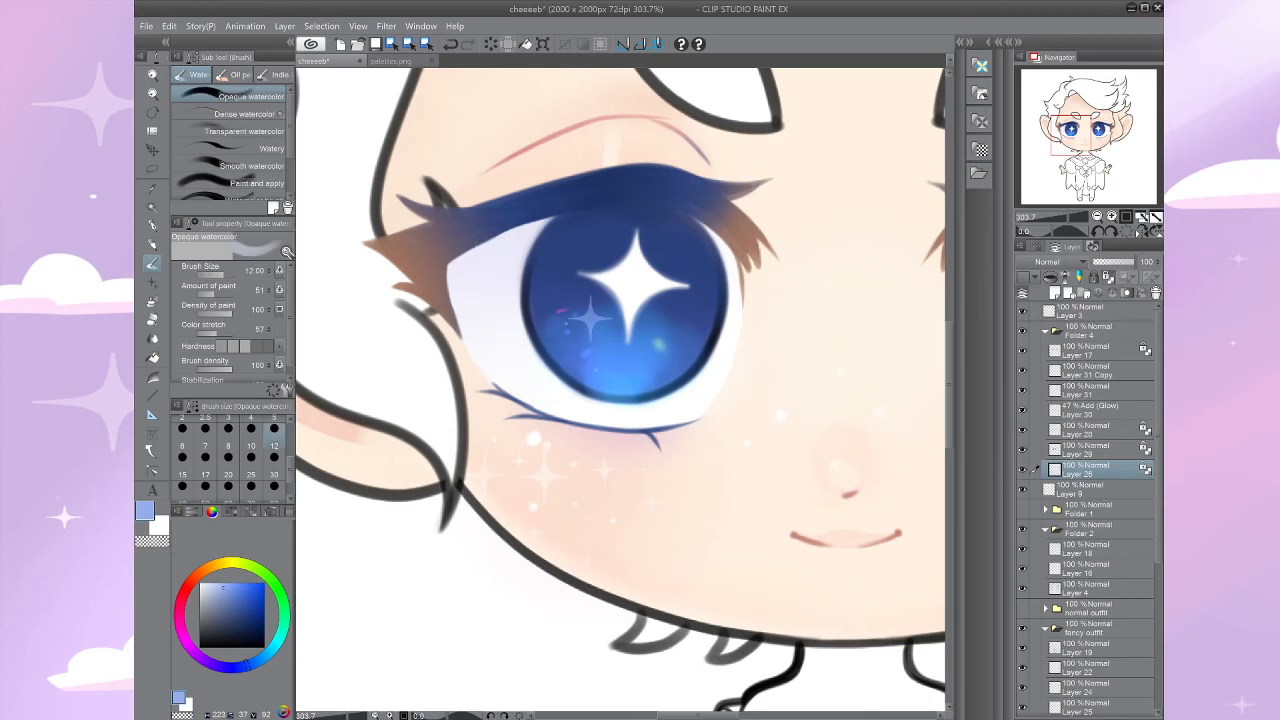
{"action": "left_click", "coordinate": [571, 210], "text": "alt"}
{"action": "key", "text": "b"}
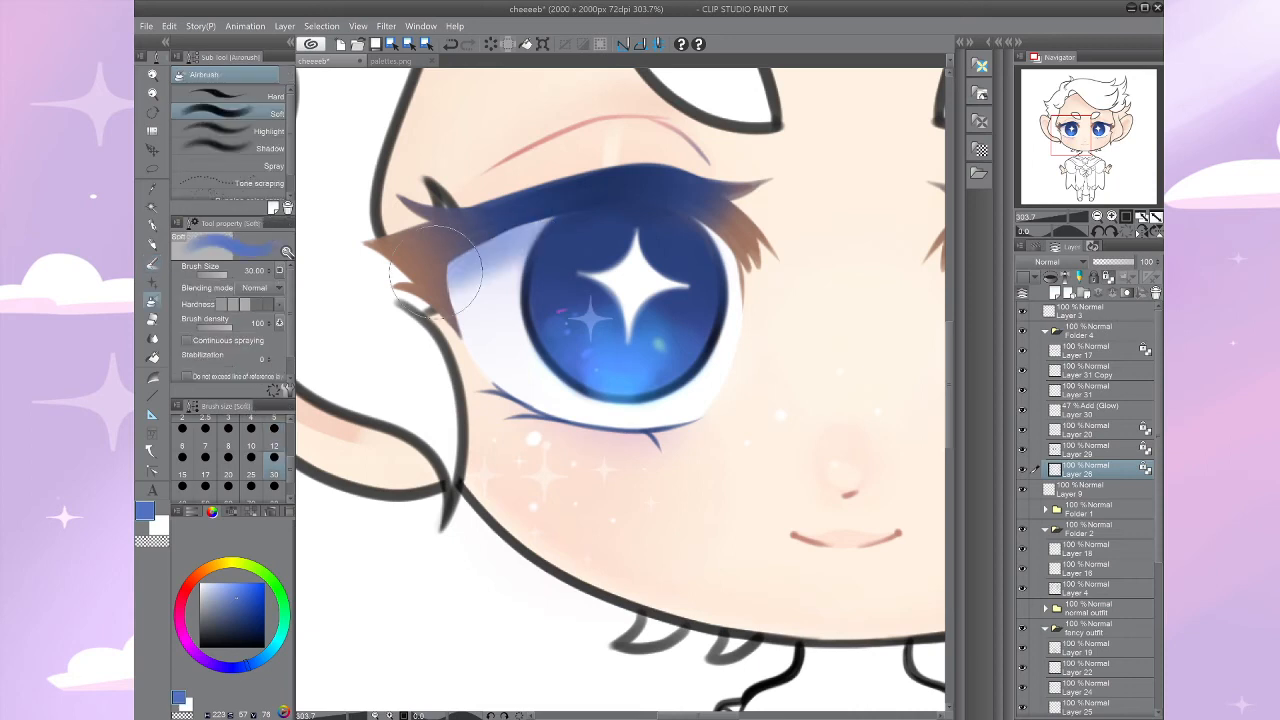
Step: Undo the blue shading on the viewer's-left eye white, retry it at brush density 45, and undo it again
{"action": "key", "text": "ctrl+z"}
{"action": "left_click", "coordinate": [212, 327]}
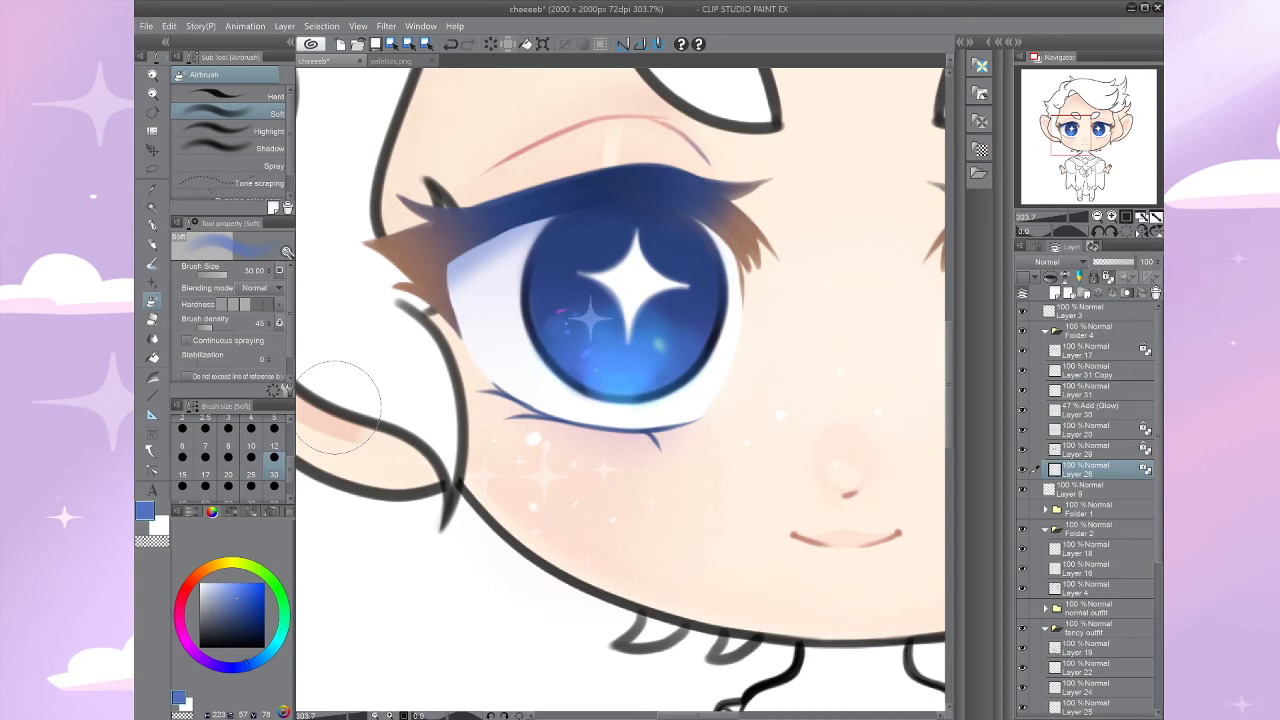
{"action": "key", "text": "ctrl+z"}
Step: Shade both eye whites beneath the upper lashes in soft blue with the Soft airbrush at size 30 and density 25
{"action": "left_click", "coordinate": [203, 327]}
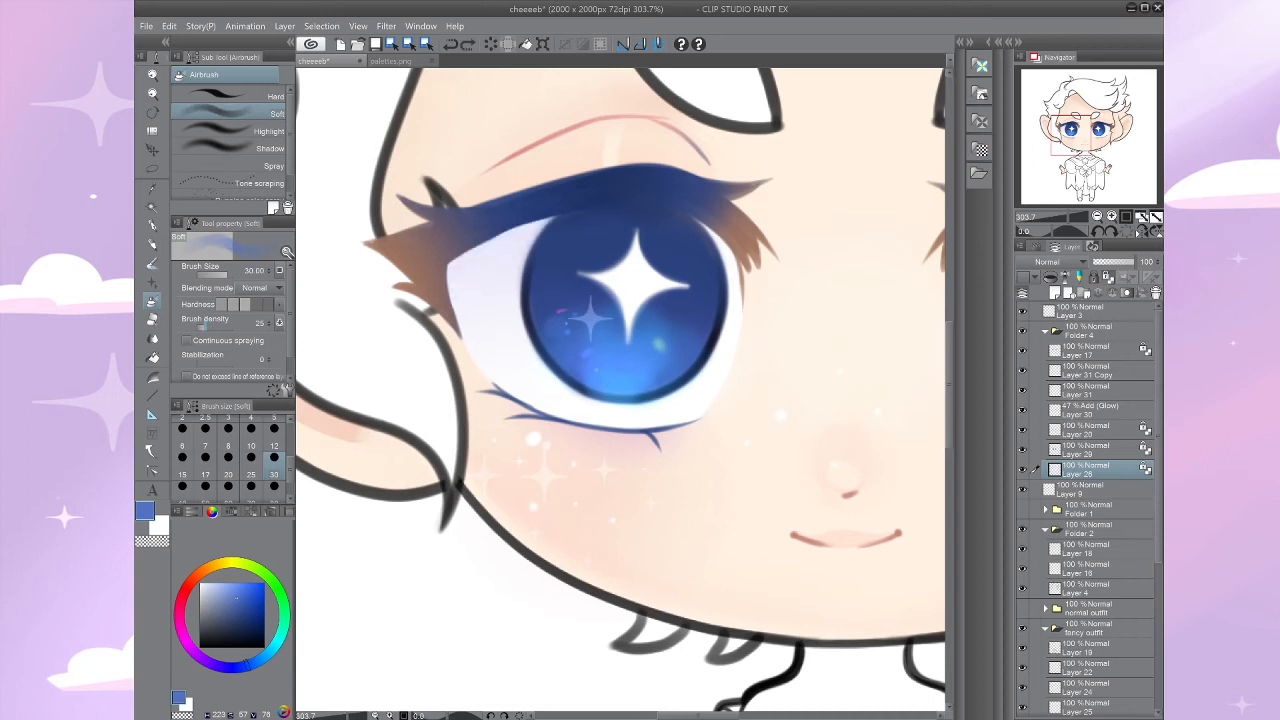
{"action": "left_click_drag", "start_coordinate": [525, 240], "coordinate": [438, 302]}
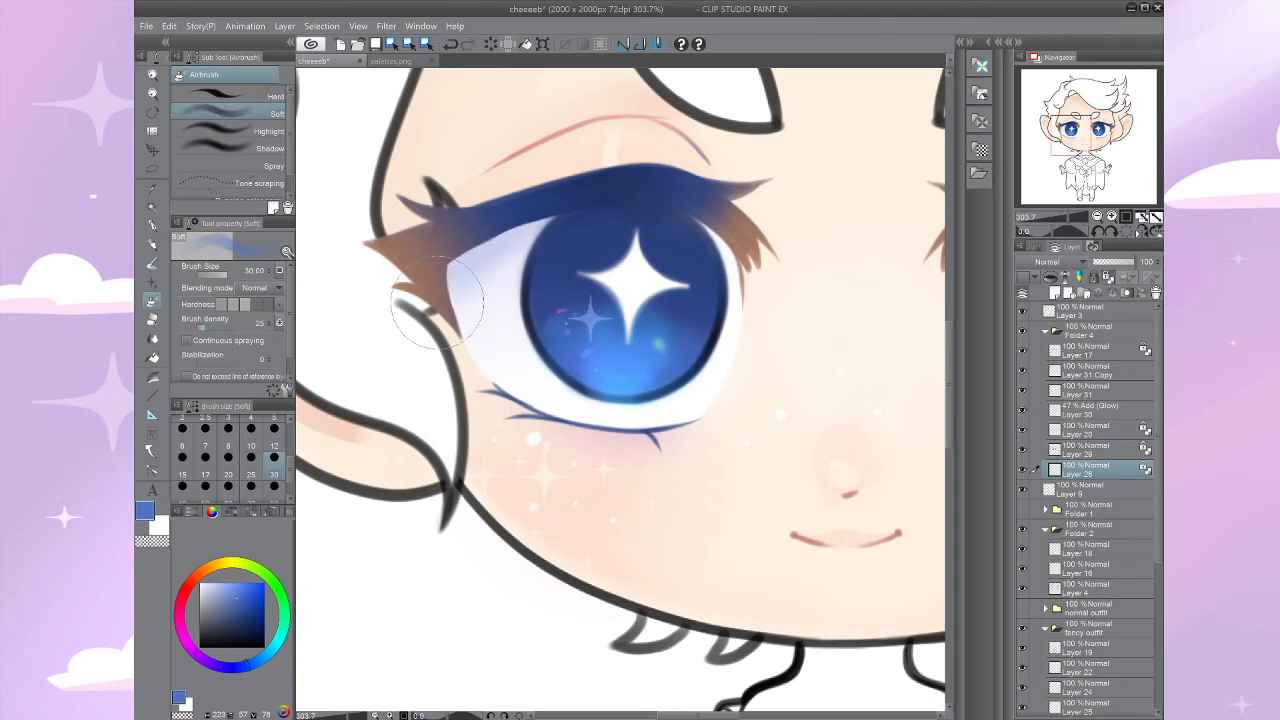
{"action": "left_click_drag", "start_coordinate": [850, 350], "coordinate": [413, 457]}
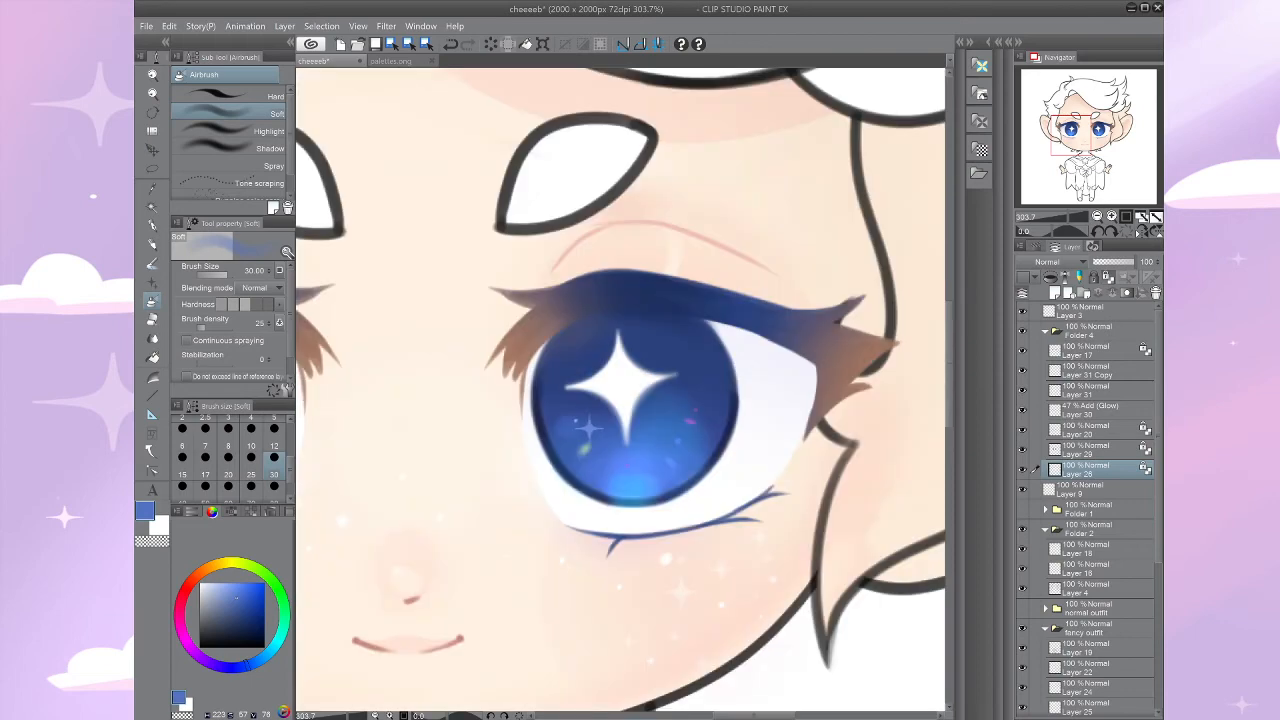
{"action": "scroll", "coordinate": [630, 341], "scroll_direction": "down", "scroll_amount": 4}
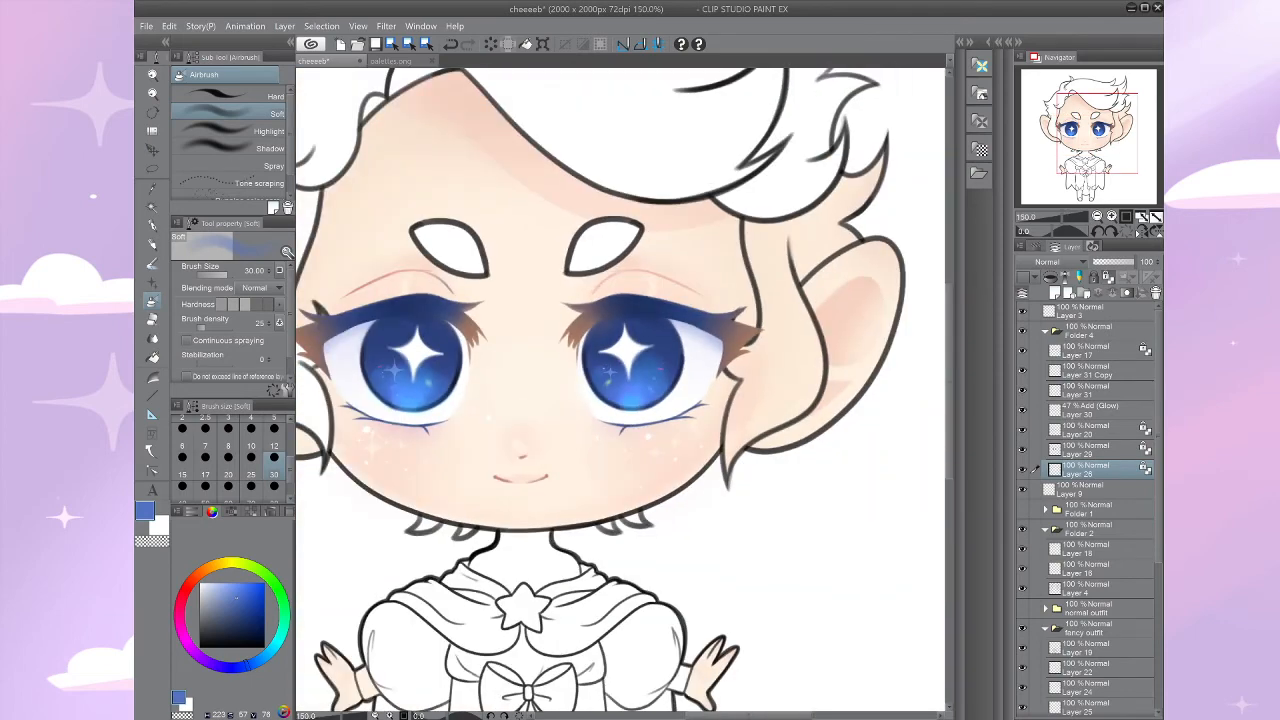
Step: On a new layer atop Folder 4, paint a white oval, dot and teardrop highlight on the viewer's-left iris with the Mapping pen at size 6
{"action": "left_click_drag", "start_coordinate": [530, 380], "coordinate": [608, 426]}
{"action": "key", "text": "ctrl+shift+n"}
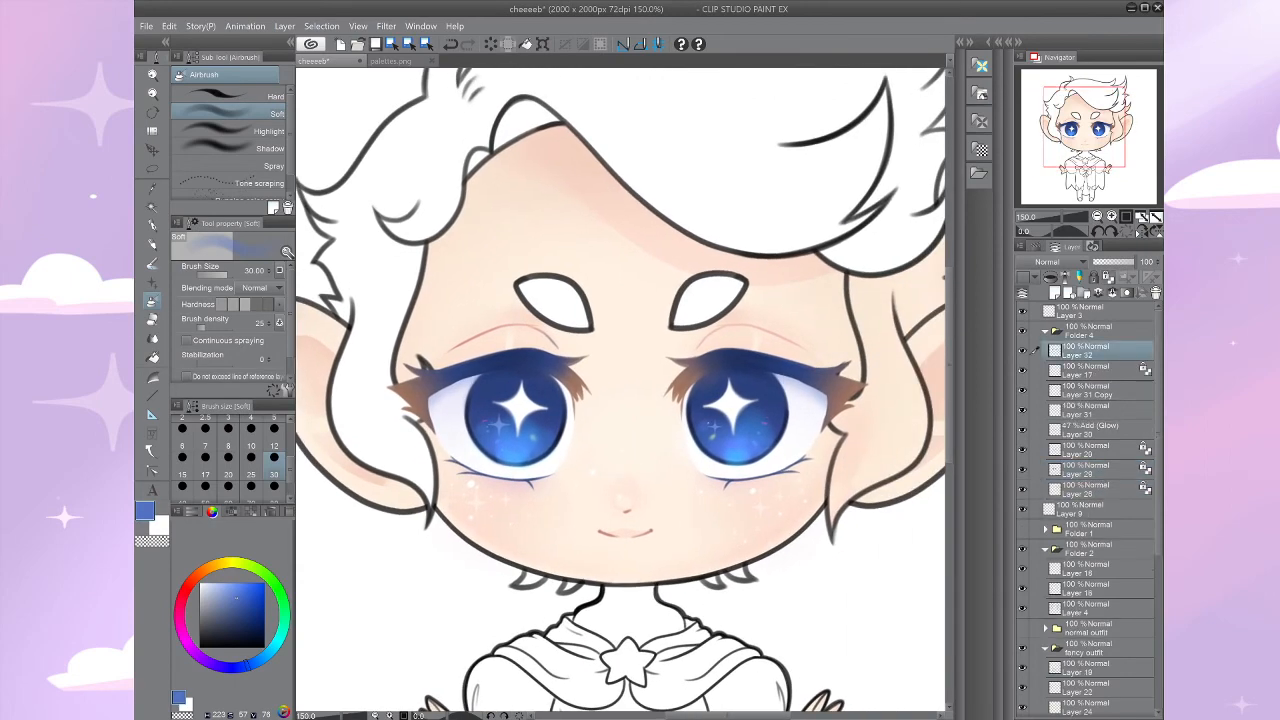
{"action": "key", "text": "p"}
{"action": "scroll", "coordinate": [520, 420], "scroll_direction": "up", "scroll_amount": 5}
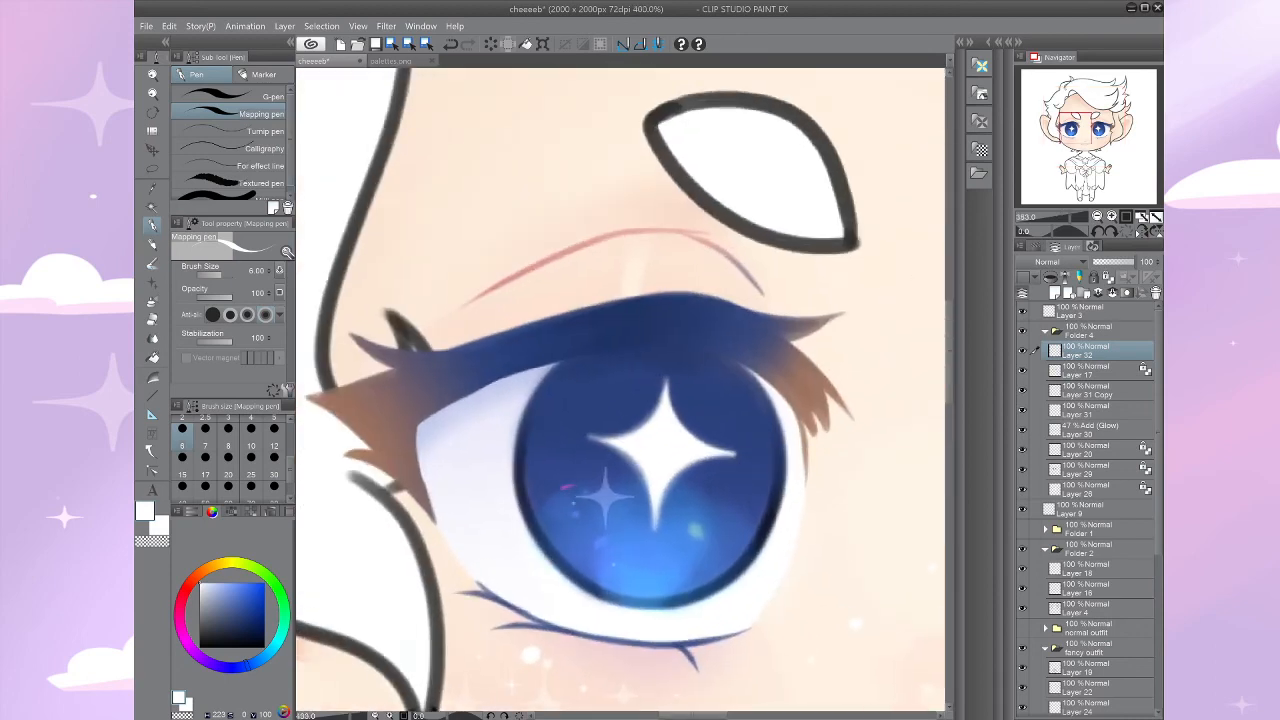
{"action": "scroll", "coordinate": [628, 429], "scroll_direction": "up", "scroll_amount": 3}
{"action": "mouse_move", "coordinate": [422, 368]}
{"action": "left_mouse_down"}
{"action": "mouse_move", "coordinate": [393, 376]}
{"action": "mouse_move", "coordinate": [379, 405]}
{"action": "mouse_move", "coordinate": [397, 419]}
{"action": "mouse_move", "coordinate": [418, 407]}
{"action": "mouse_move", "coordinate": [427, 379]}
{"action": "mouse_move", "coordinate": [413, 368]}
{"action": "mouse_move", "coordinate": [392, 388]}
{"action": "mouse_move", "coordinate": [398, 406]}
{"action": "mouse_move", "coordinate": [430, 385]}
{"action": "left_mouse_up"}
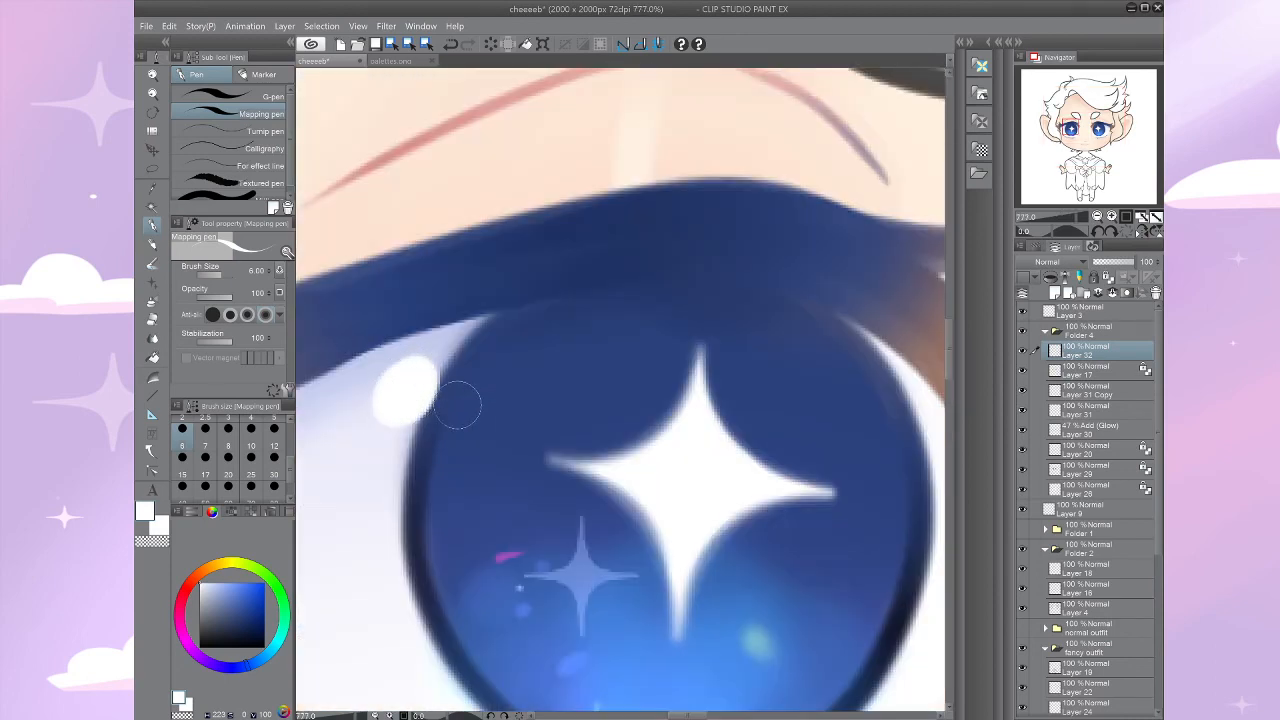
{"action": "scroll", "coordinate": [458, 405], "scroll_direction": "down", "scroll_amount": 3}
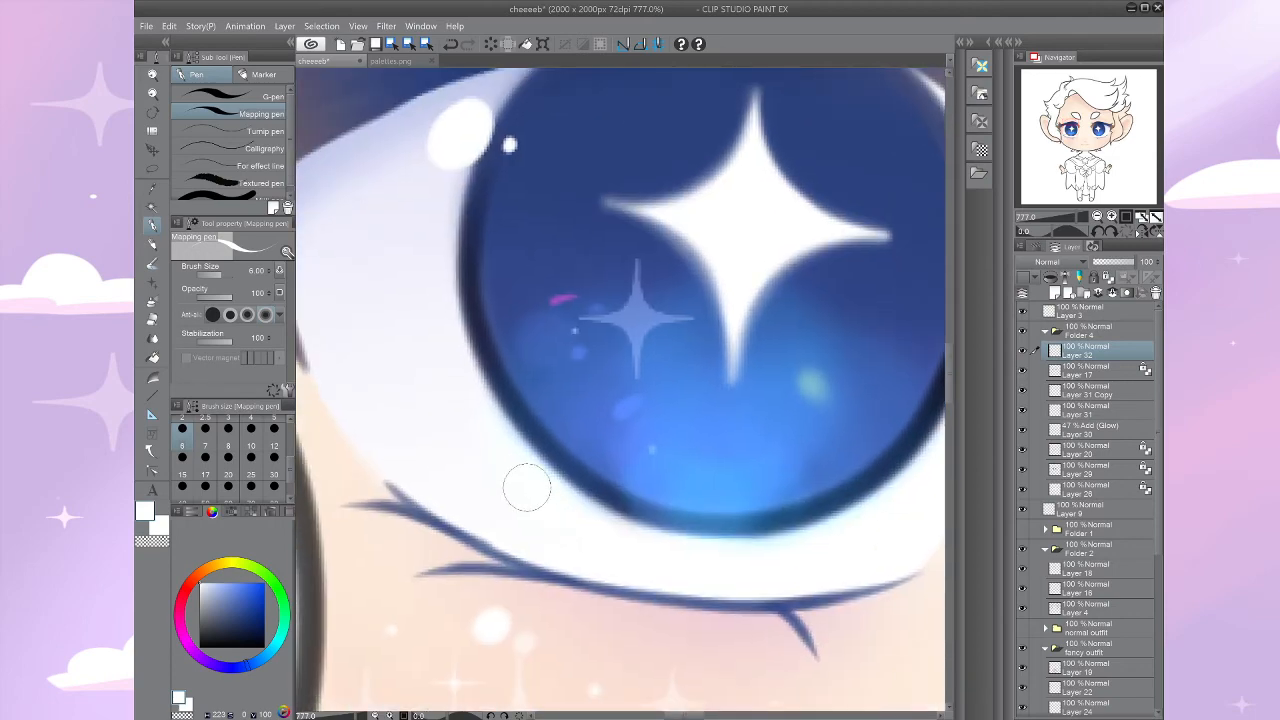
{"action": "mouse_move", "coordinate": [527, 488]}
{"action": "left_mouse_down"}
{"action": "mouse_move", "coordinate": [560, 420]}
{"action": "mouse_move", "coordinate": [539, 513]}
{"action": "left_mouse_up"}
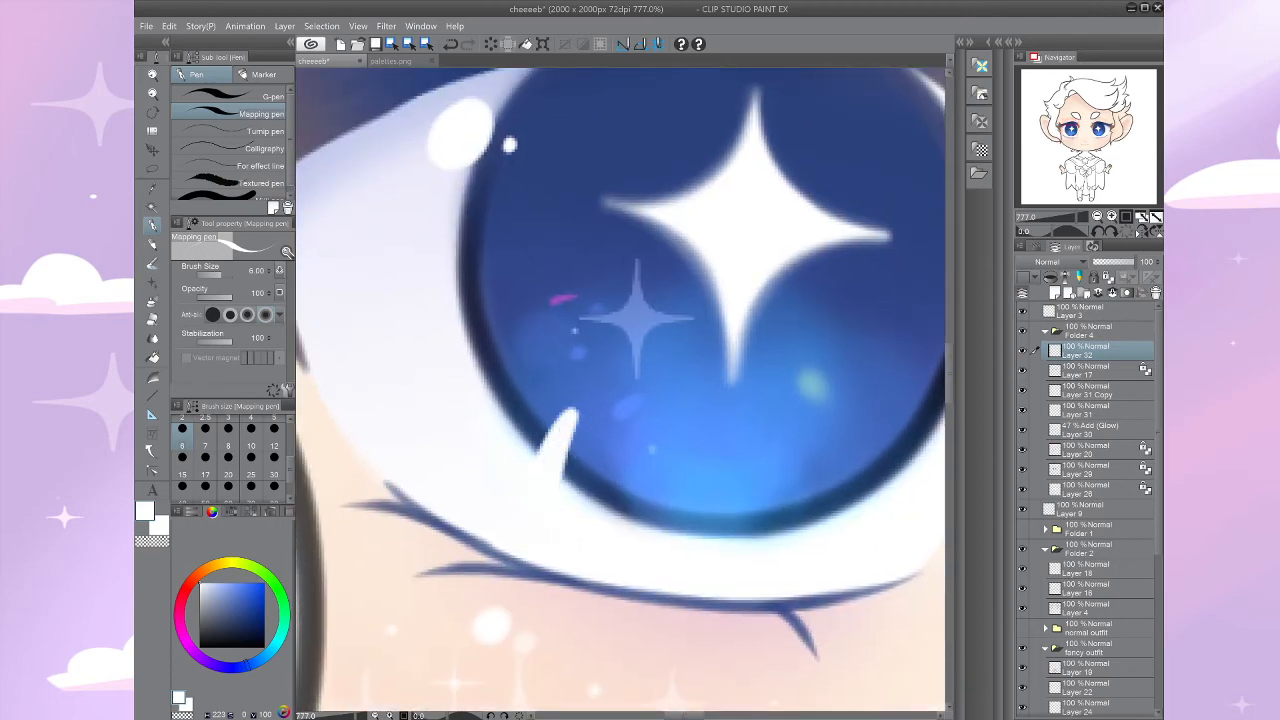
{"action": "scroll", "coordinate": [620, 390], "scroll_direction": "down", "scroll_amount": 5}
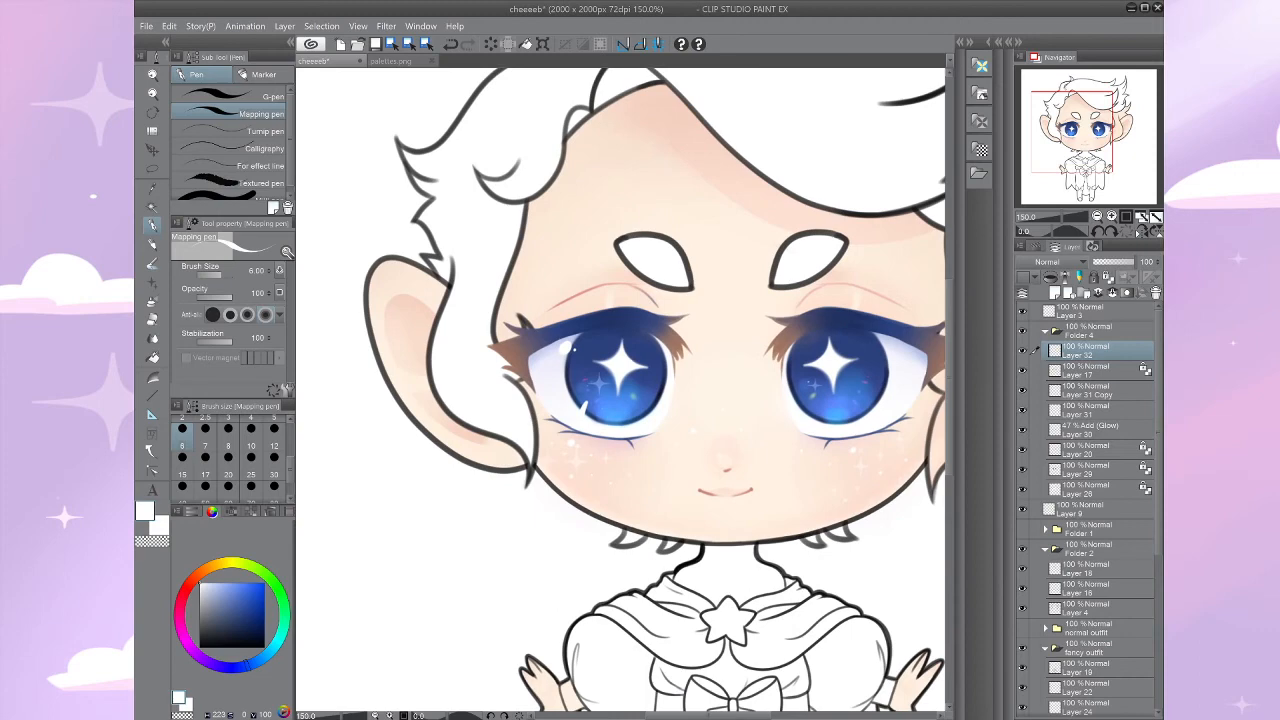
Step: Paint matching white oval, dot and teardrop highlights along the inner edge of the viewer's-right iris on Layer 32
{"action": "scroll", "coordinate": [645, 394], "scroll_direction": "up", "scroll_amount": 2}
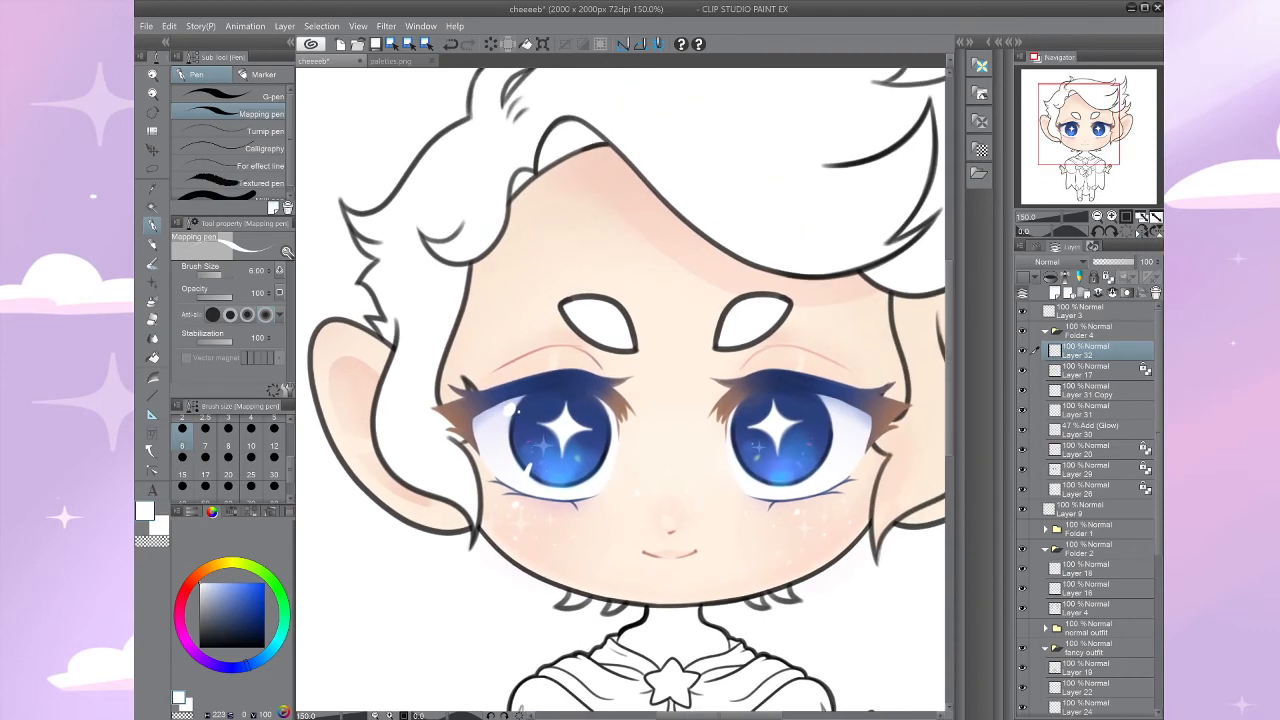
{"action": "scroll", "coordinate": [770, 430], "scroll_direction": "up", "scroll_amount": 3}
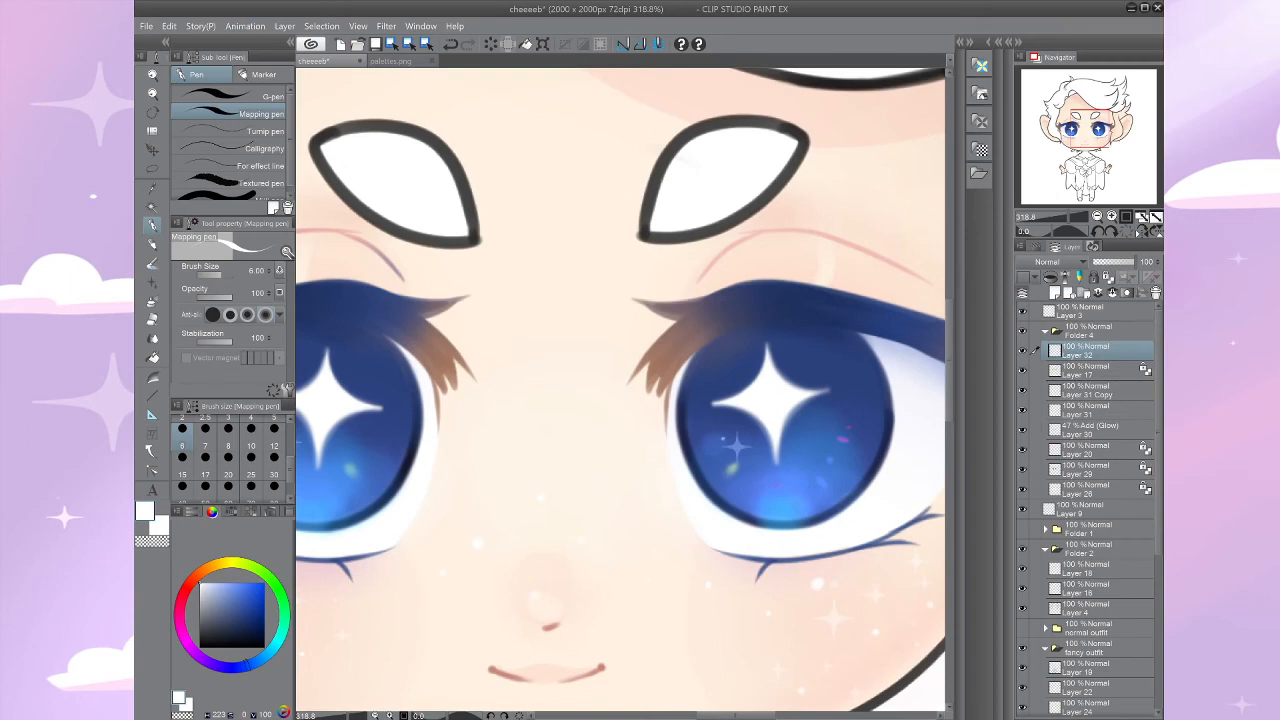
{"action": "scroll", "coordinate": [672, 343], "scroll_direction": "up", "scroll_amount": 1}
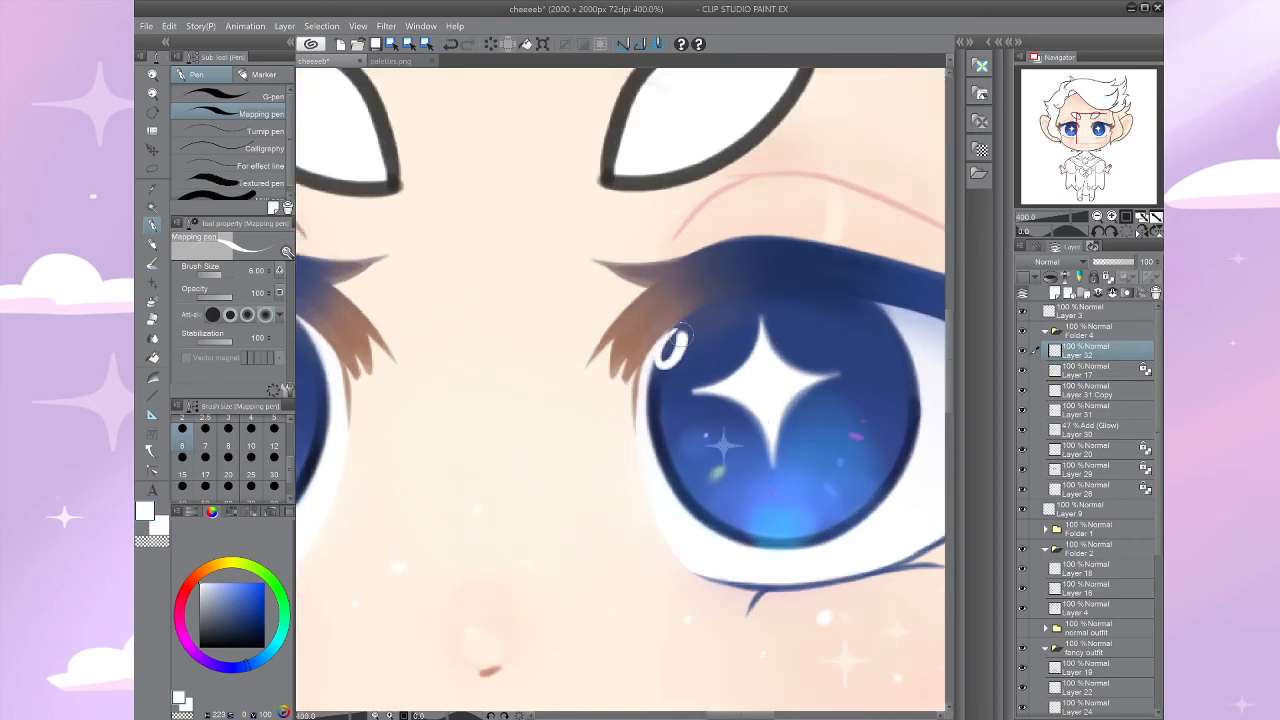
{"action": "left_click_drag", "start_coordinate": [670, 340], "coordinate": [616, 309]}
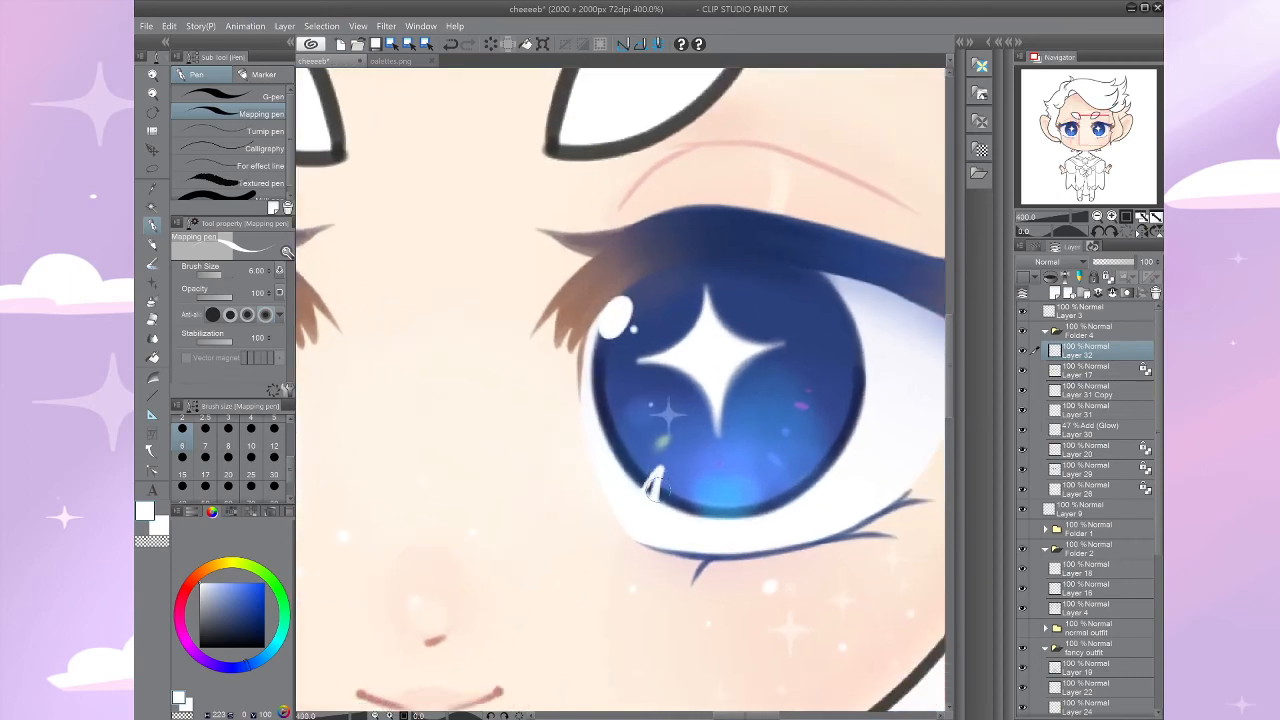
{"action": "scroll", "coordinate": [655, 487], "scroll_direction": "down", "scroll_amount": 4}
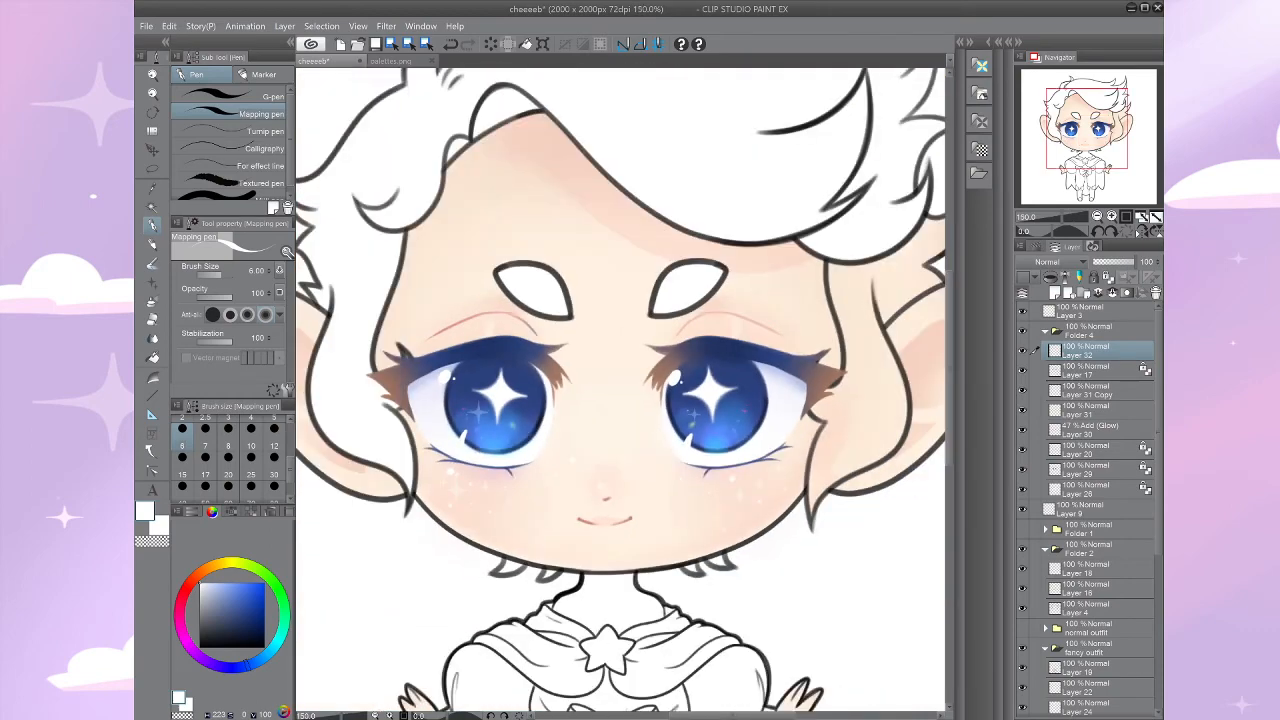
{"action": "scroll", "coordinate": [655, 487], "scroll_direction": "down", "scroll_amount": 2}
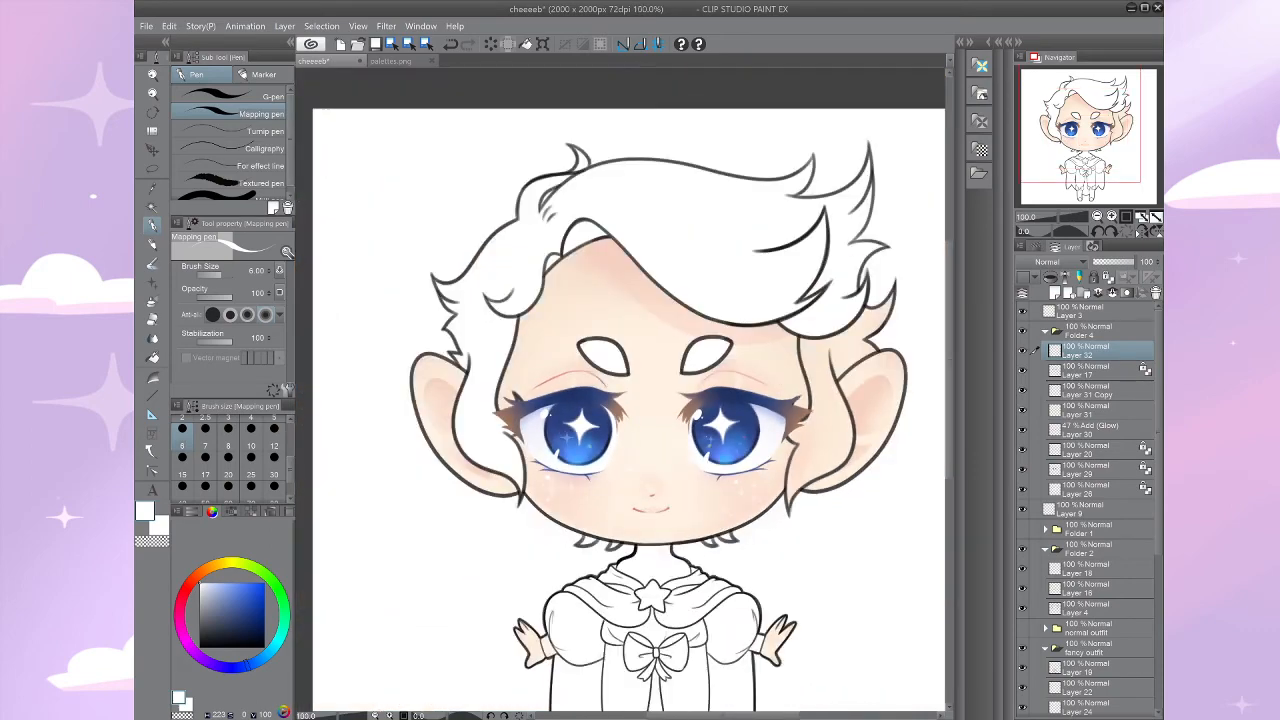
Step: Compare the painted eyes in Folder 4 with the reference eyes in Folder 1 by alternating the two folders' visibility
{"action": "left_click", "coordinate": [1046, 330]}
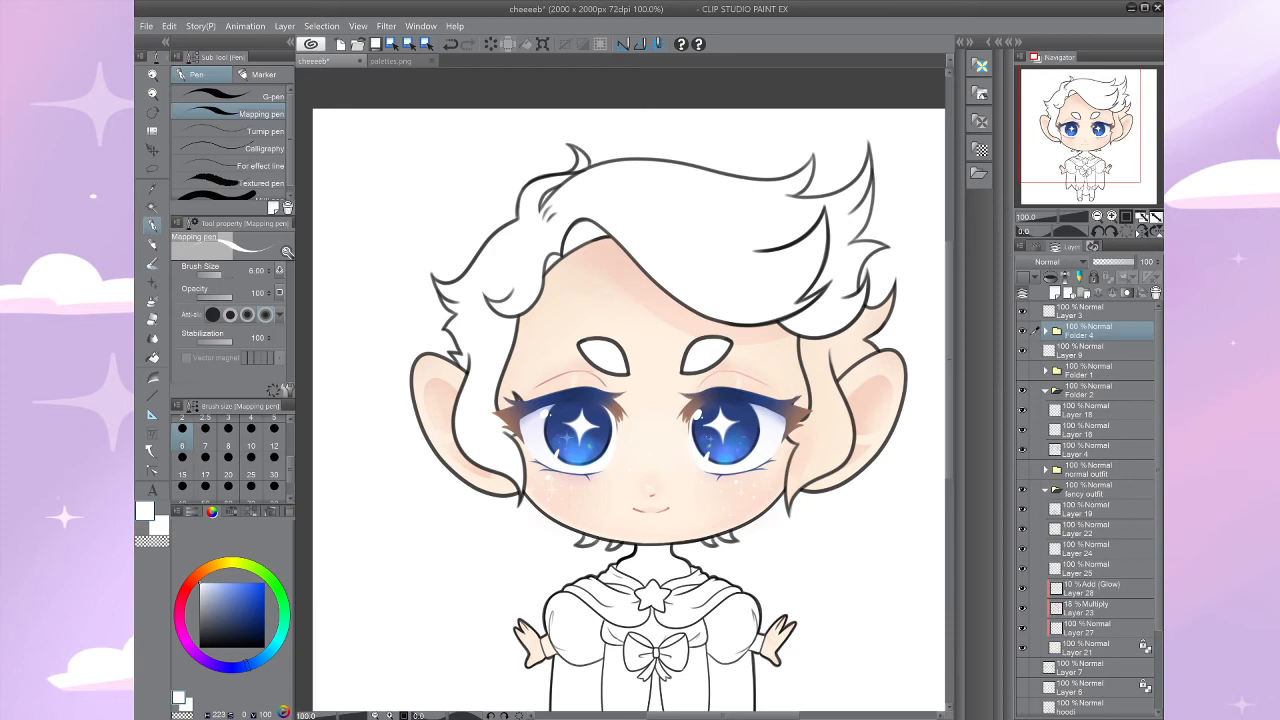
{"action": "left_click", "coordinate": [1022, 330]}
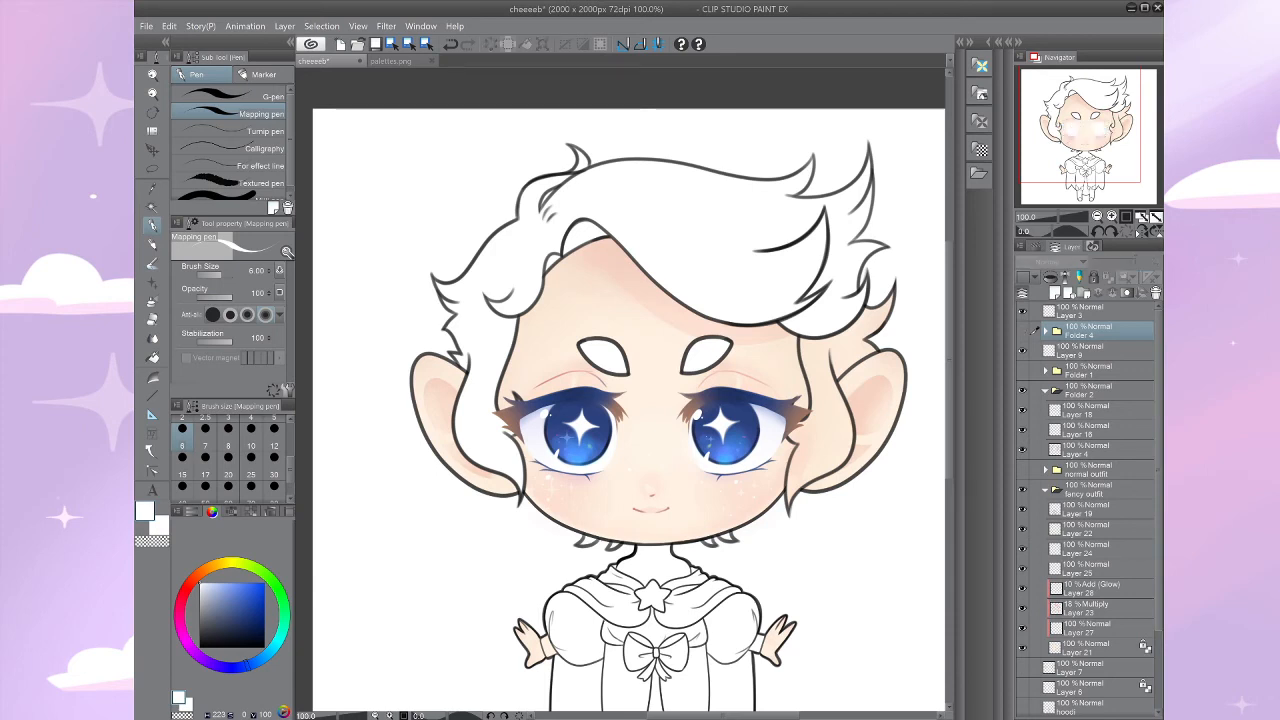
{"action": "left_click", "coordinate": [1022, 370]}
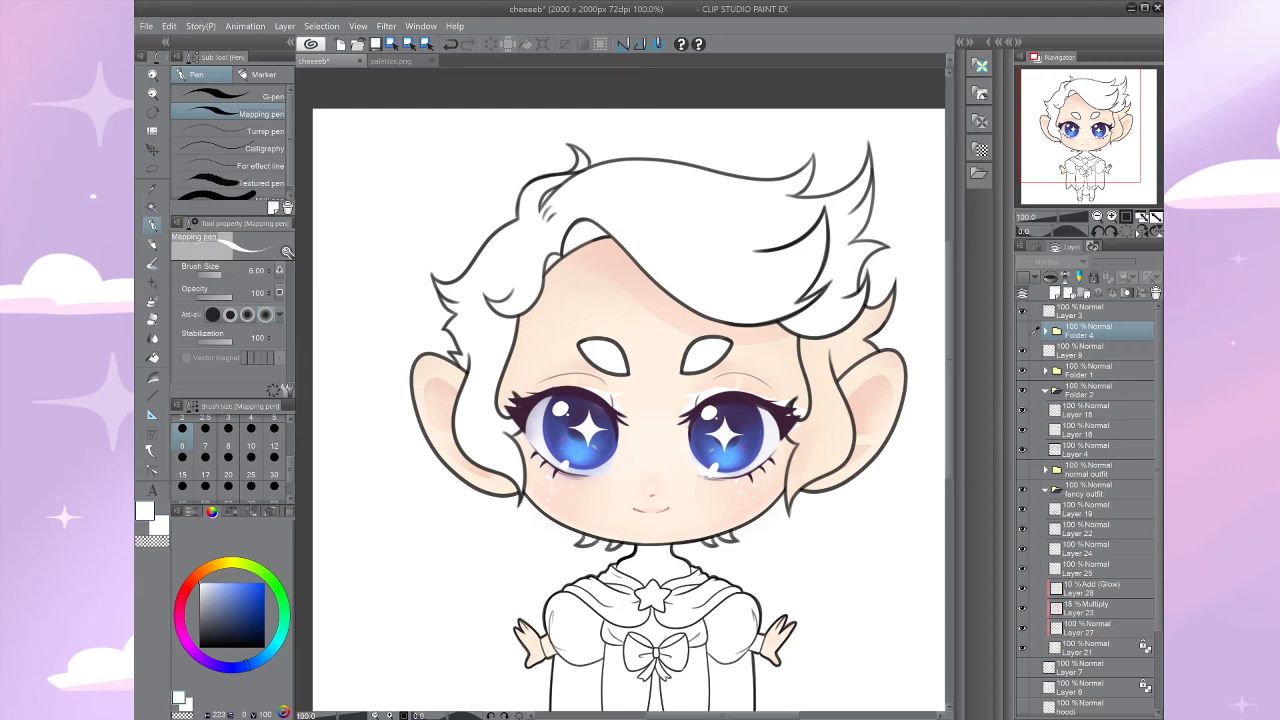
{"action": "left_click", "coordinate": [1022, 370]}
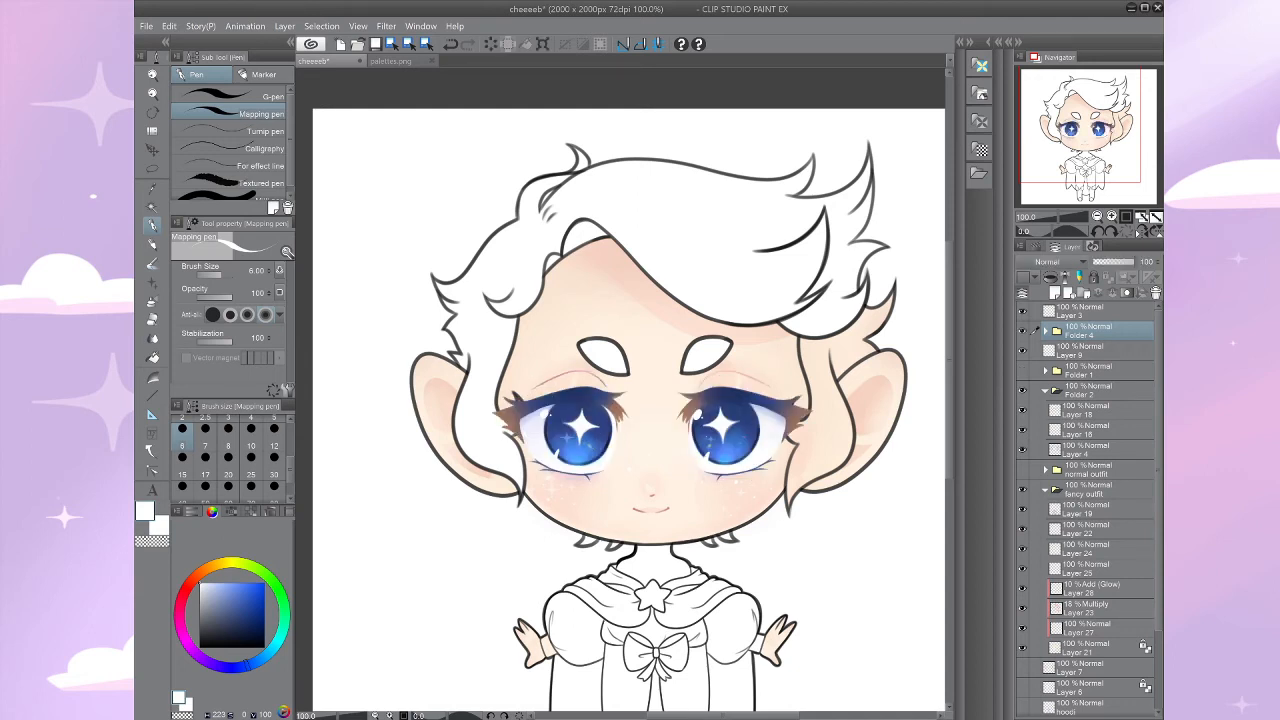
{"action": "left_click", "coordinate": [1022, 330]}
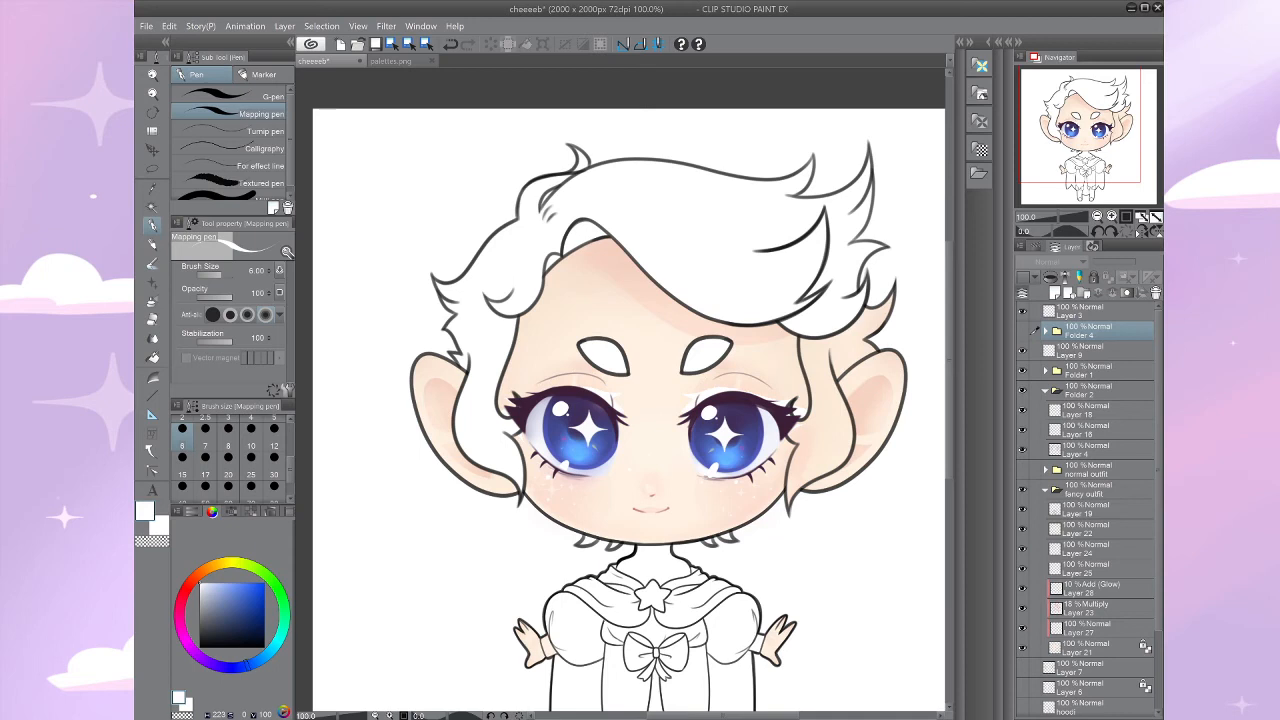
{"action": "left_click", "coordinate": [1022, 370]}
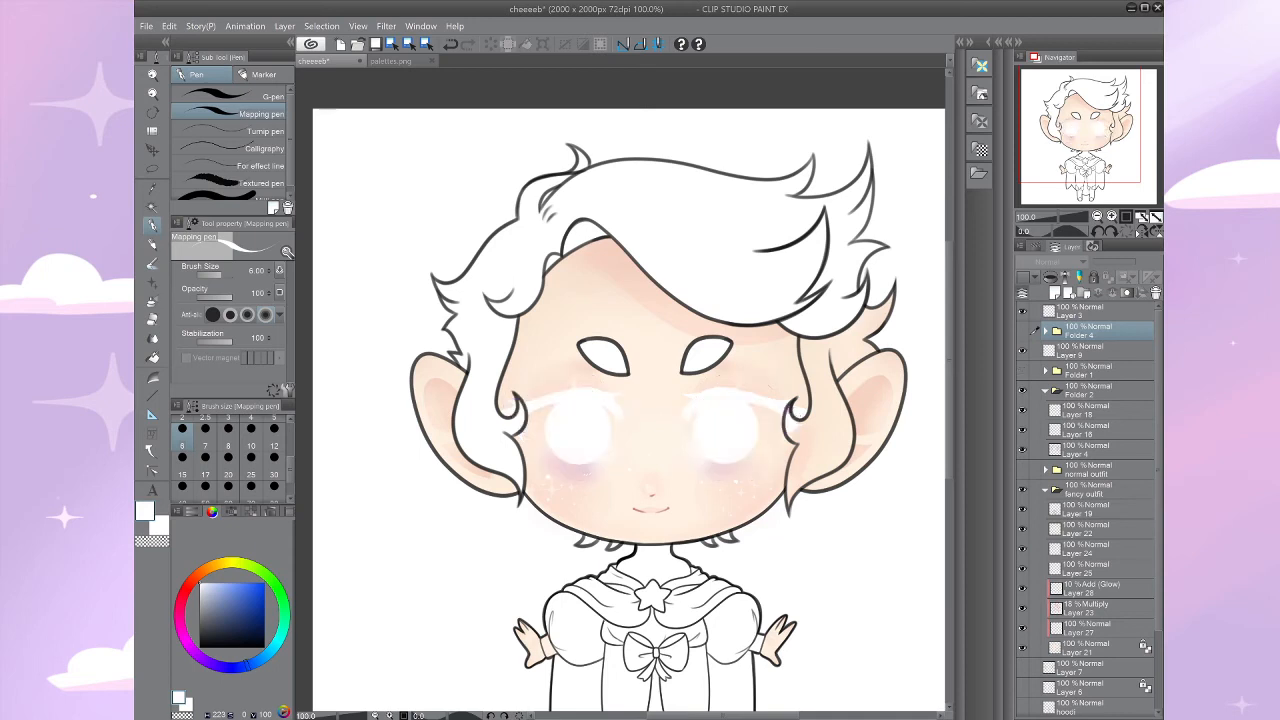
{"action": "left_click", "coordinate": [1022, 370]}
{"action": "left_click", "coordinate": [1022, 370]}
{"action": "scroll", "coordinate": [668, 320], "scroll_direction": "up", "scroll_amount": 2}
{"action": "scroll", "coordinate": [668, 320], "scroll_direction": "down", "scroll_amount": 5}
{"action": "scroll", "coordinate": [668, 320], "scroll_direction": "up", "scroll_amount": 5}
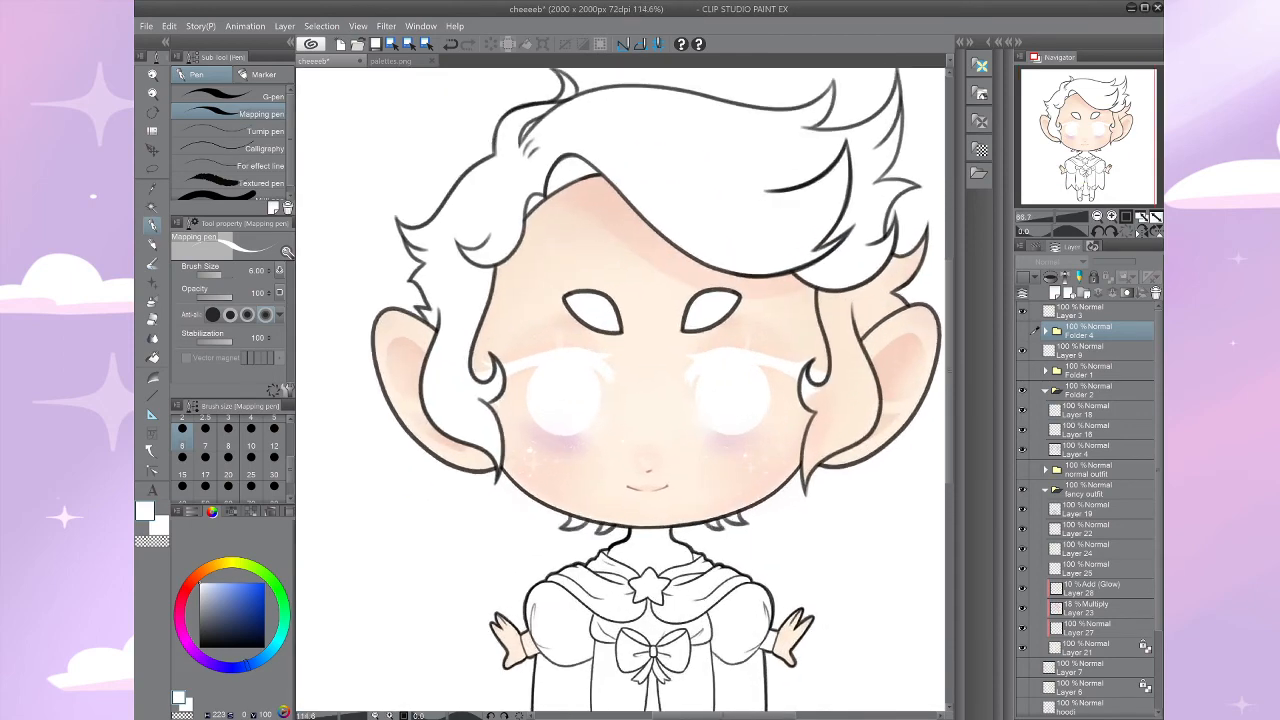
{"action": "scroll", "coordinate": [668, 320], "scroll_direction": "down", "scroll_amount": 1}
{"action": "left_click", "coordinate": [1022, 370]}
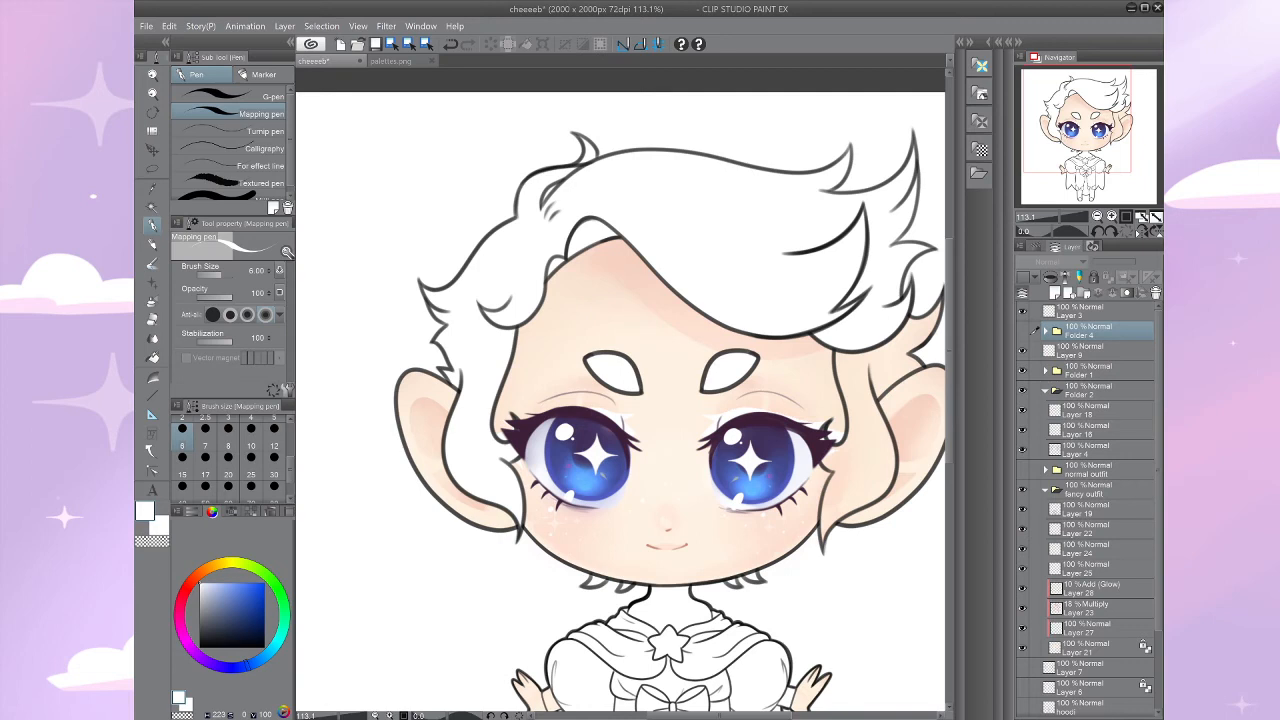
{"action": "left_click", "coordinate": [1022, 370]}
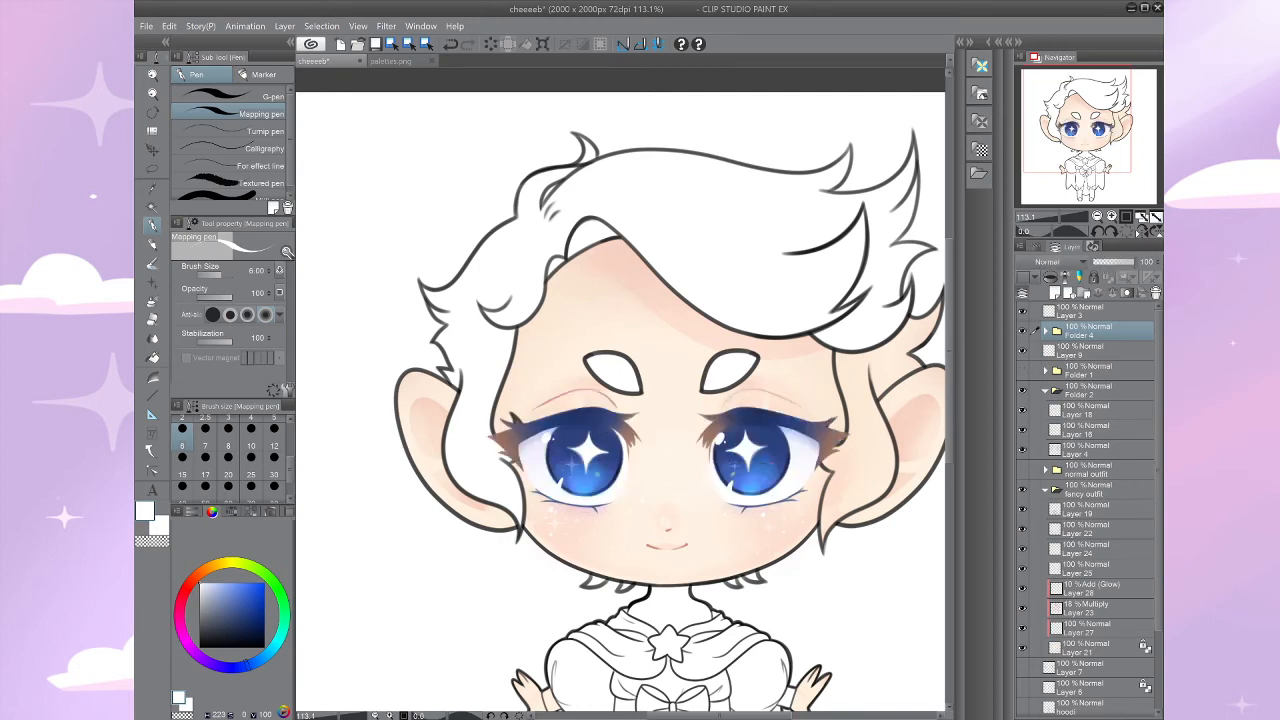
Step: Expand Folder 4 and dot tiny white highlights on the upper lashes of the viewer's-left eye on Layer 32 with the Mapping pen
{"action": "left_click_drag", "start_coordinate": [640, 420], "coordinate": [596, 366]}
{"action": "scroll", "coordinate": [825, 512], "scroll_direction": "down", "scroll_amount": 1}
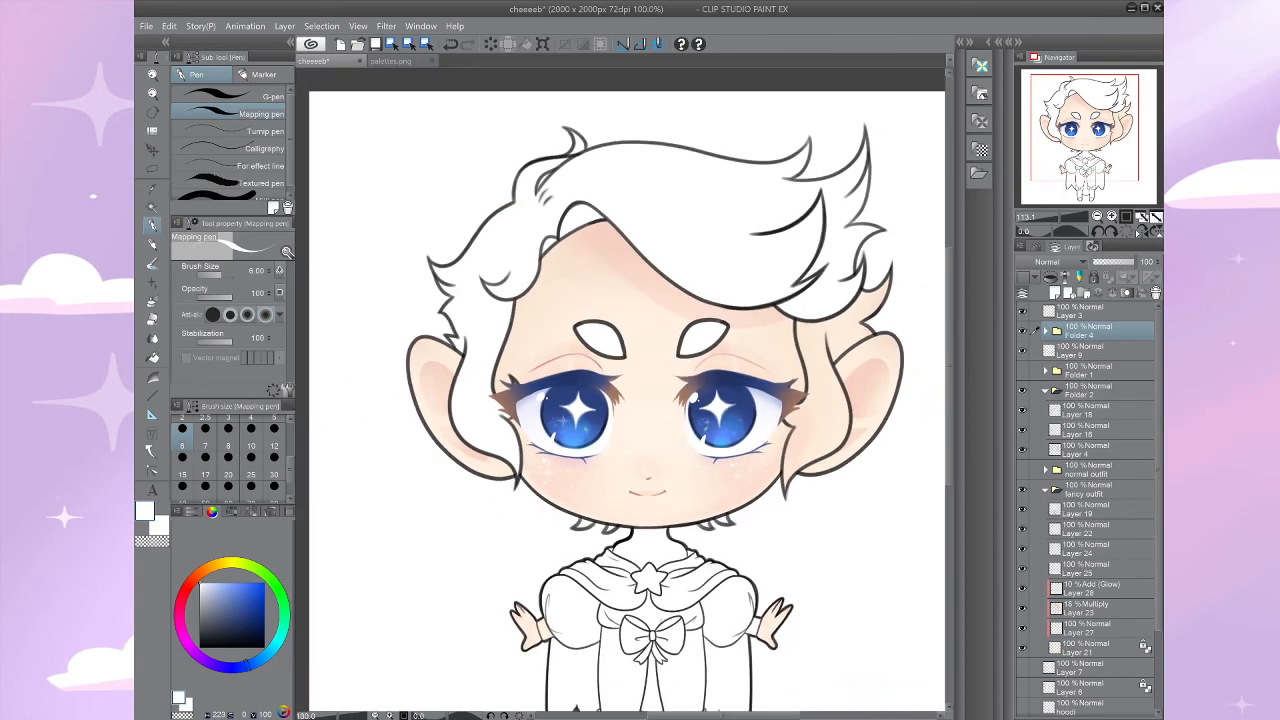
{"action": "left_click_drag", "start_coordinate": [825, 512], "coordinate": [902, 577]}
{"action": "scroll", "coordinate": [685, 427], "scroll_direction": "up", "scroll_amount": 2}
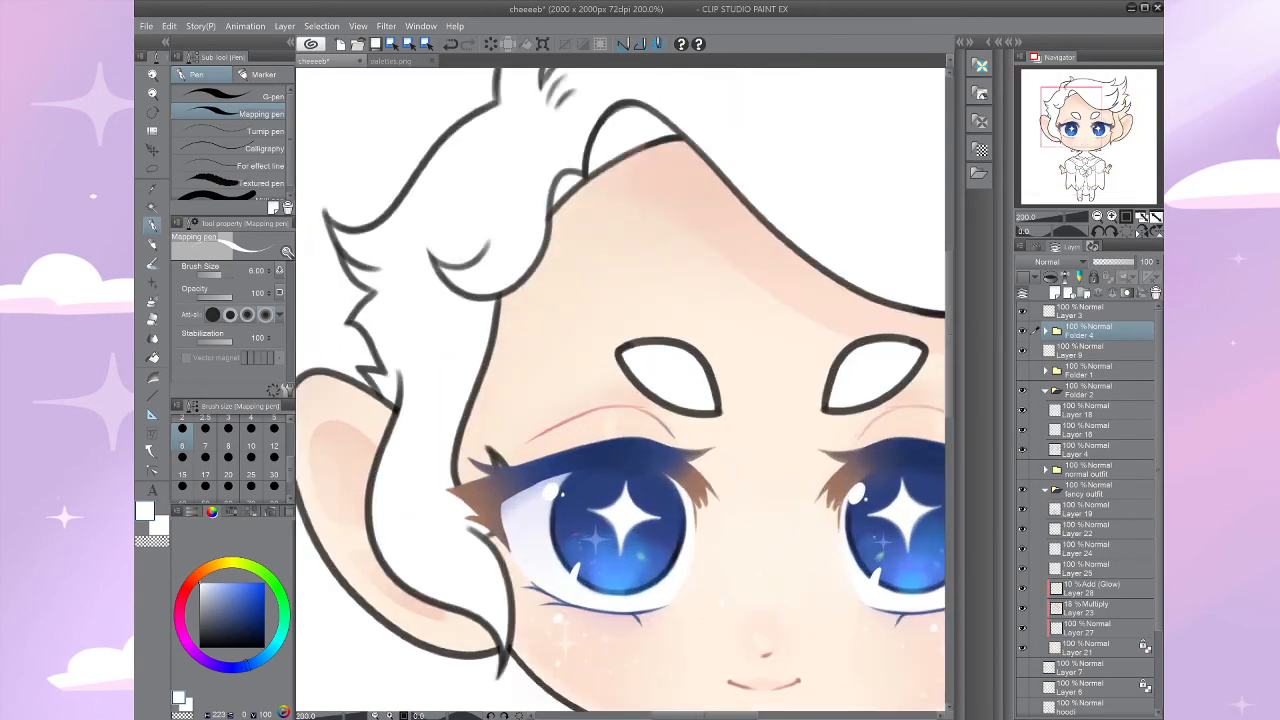
{"action": "left_click", "coordinate": [1045, 330]}
{"action": "left_click", "coordinate": [1095, 350]}
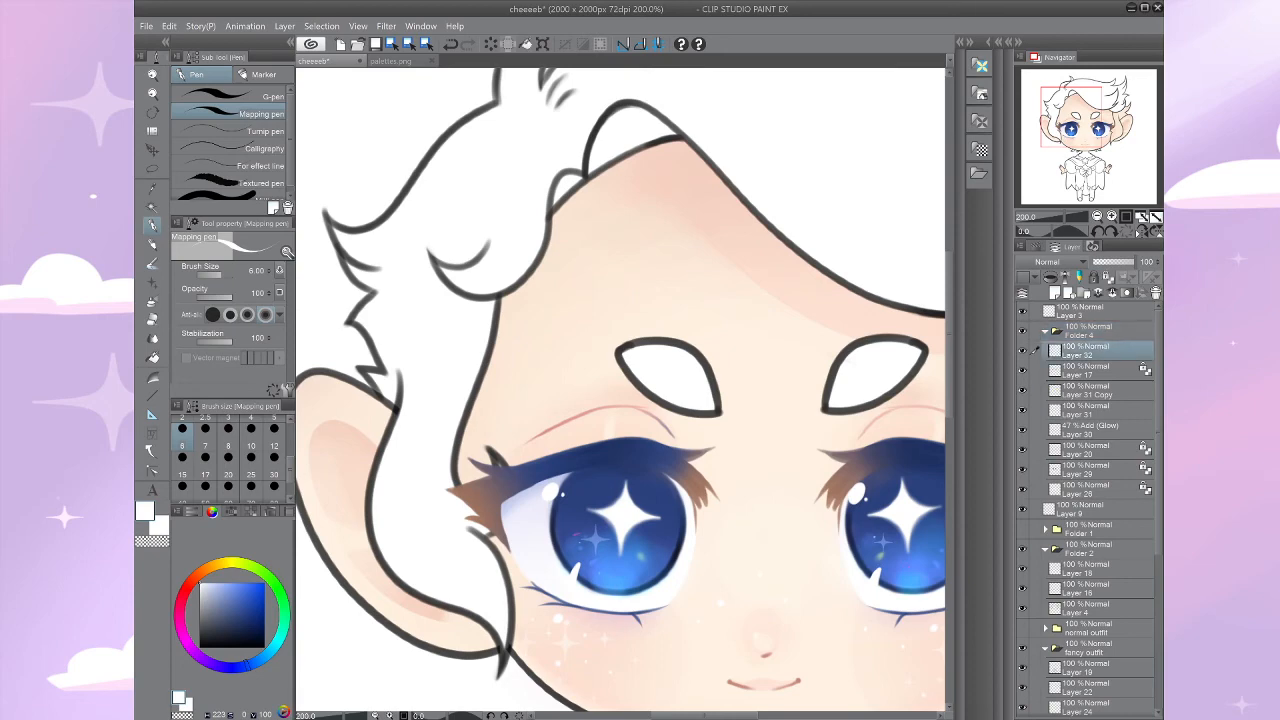
{"action": "left_click", "coordinate": [1095, 370]}
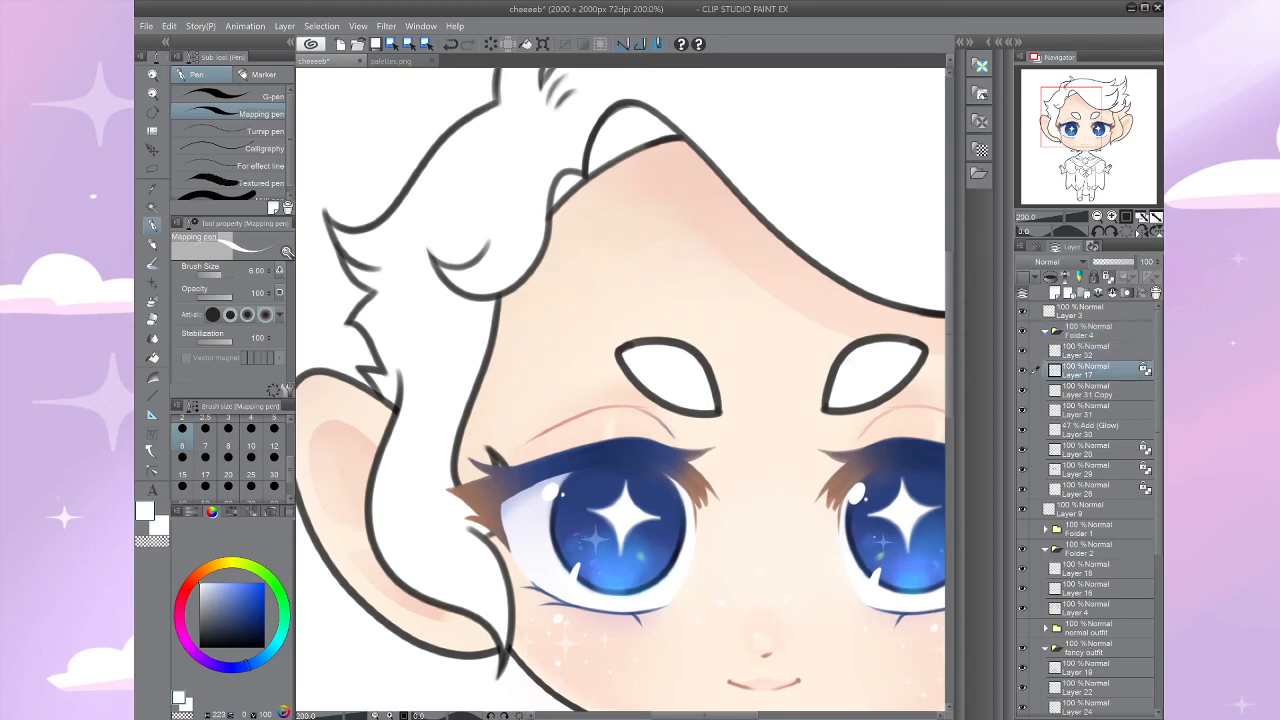
{"action": "scroll", "coordinate": [612, 430], "scroll_direction": "up", "scroll_amount": 1}
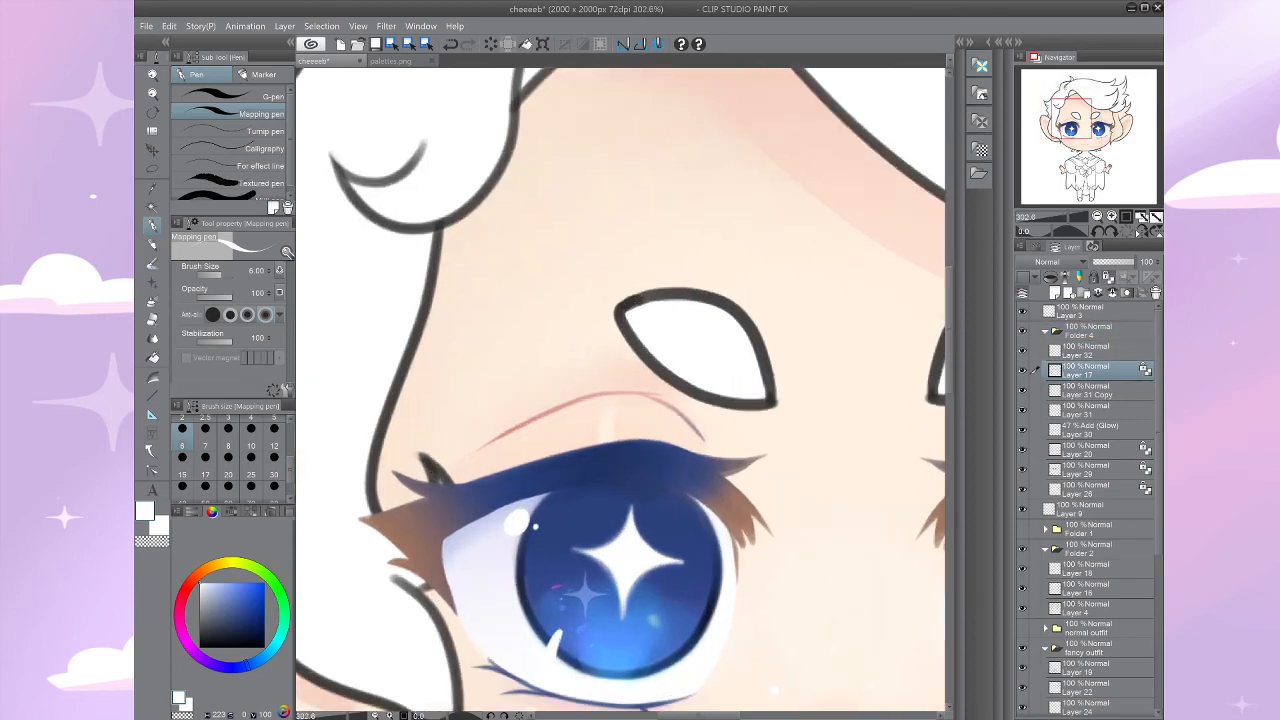
{"action": "left_click", "coordinate": [1095, 350]}
{"action": "left_click_drag", "start_coordinate": [543, 474], "coordinate": [495, 358]}
{"action": "left_click", "coordinate": [558, 474]}
Step: Dot two tiny white highlights on the upper lashes near the inner corner of the viewer's-right eye
{"action": "left_click_drag", "start_coordinate": [908, 358], "coordinate": [600, 354]}
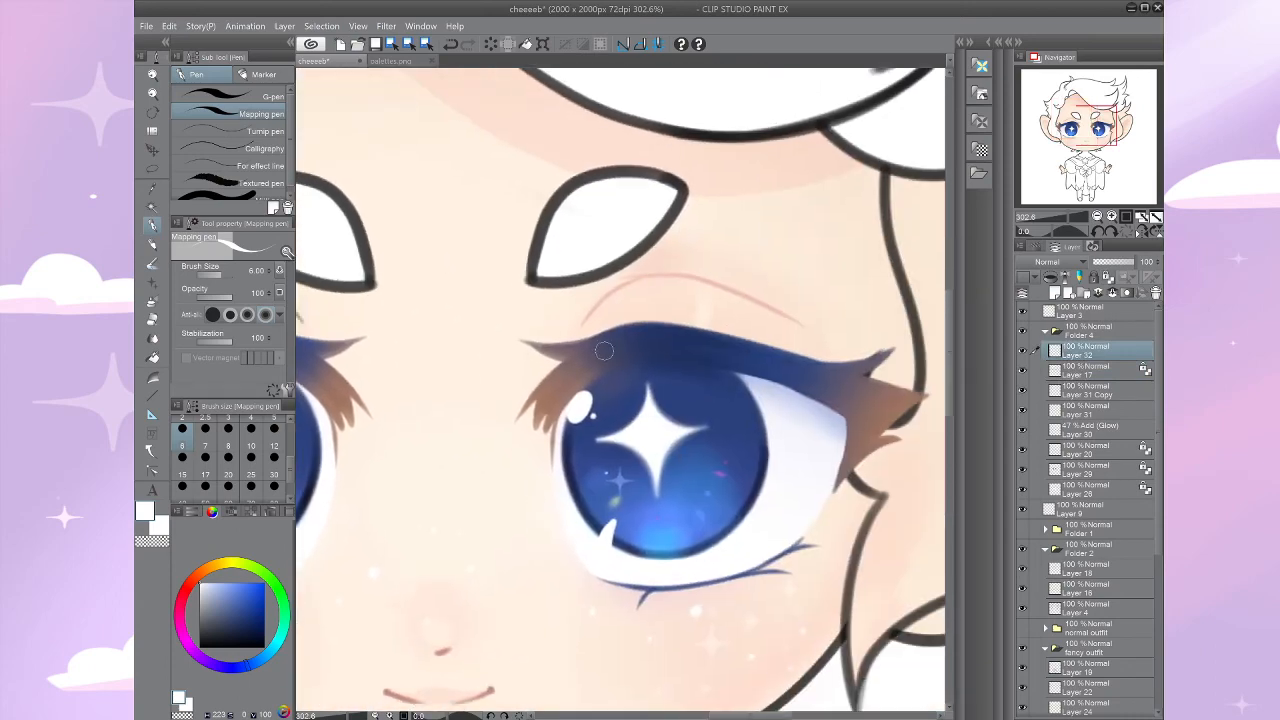
{"action": "scroll", "coordinate": [604, 350], "scroll_direction": "down", "scroll_amount": 1}
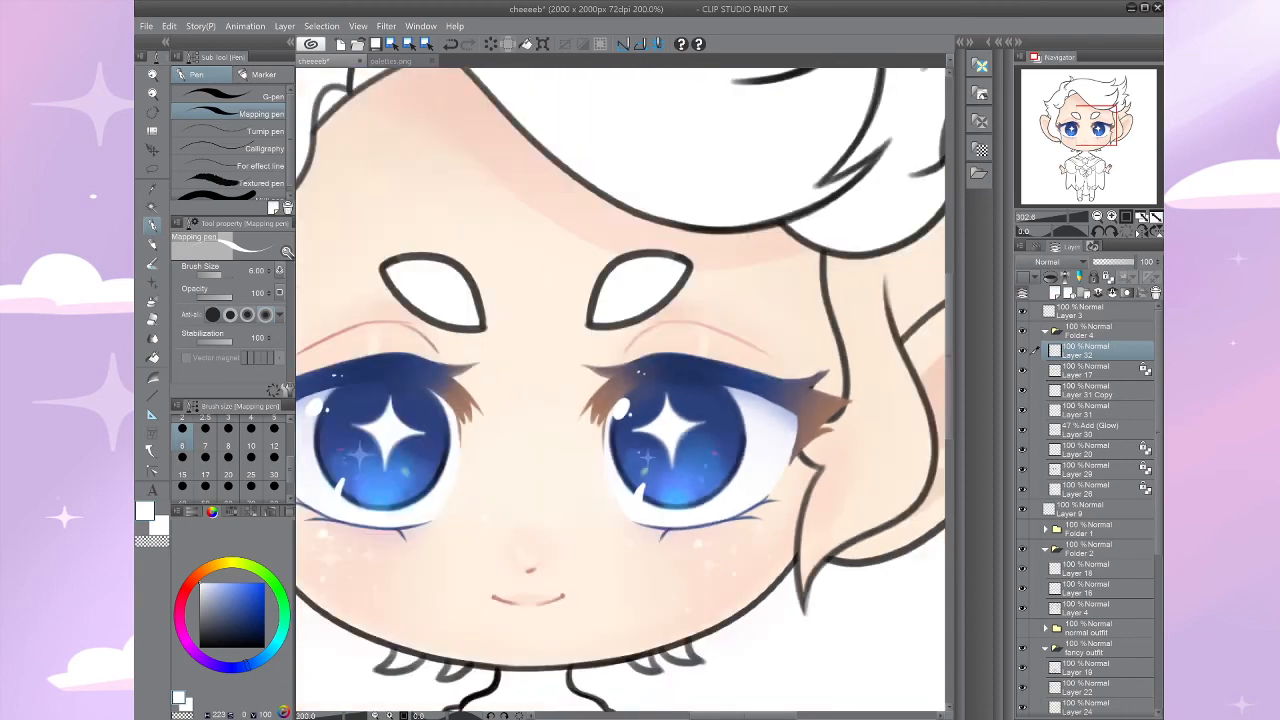
{"action": "scroll", "coordinate": [712, 479], "scroll_direction": "down", "scroll_amount": 1}
{"action": "scroll", "coordinate": [642, 390], "scroll_direction": "up", "scroll_amount": 2}
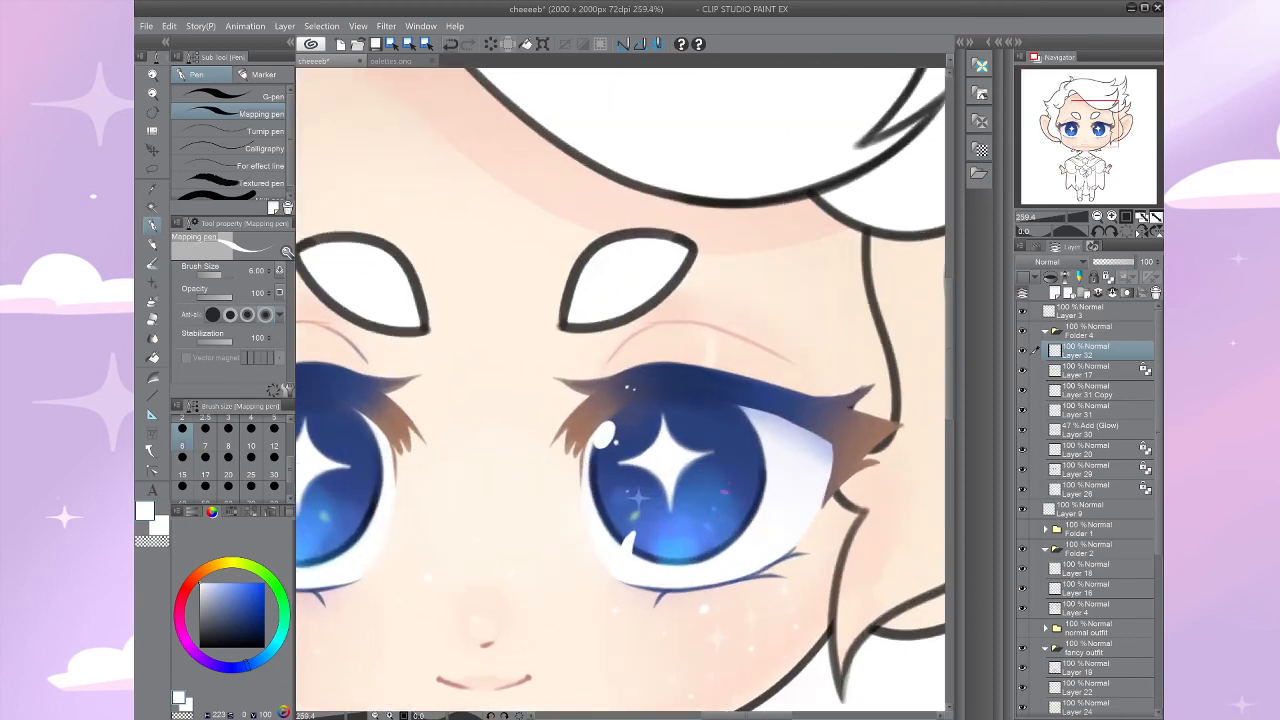
{"action": "scroll", "coordinate": [642, 390], "scroll_direction": "down", "scroll_amount": 1}
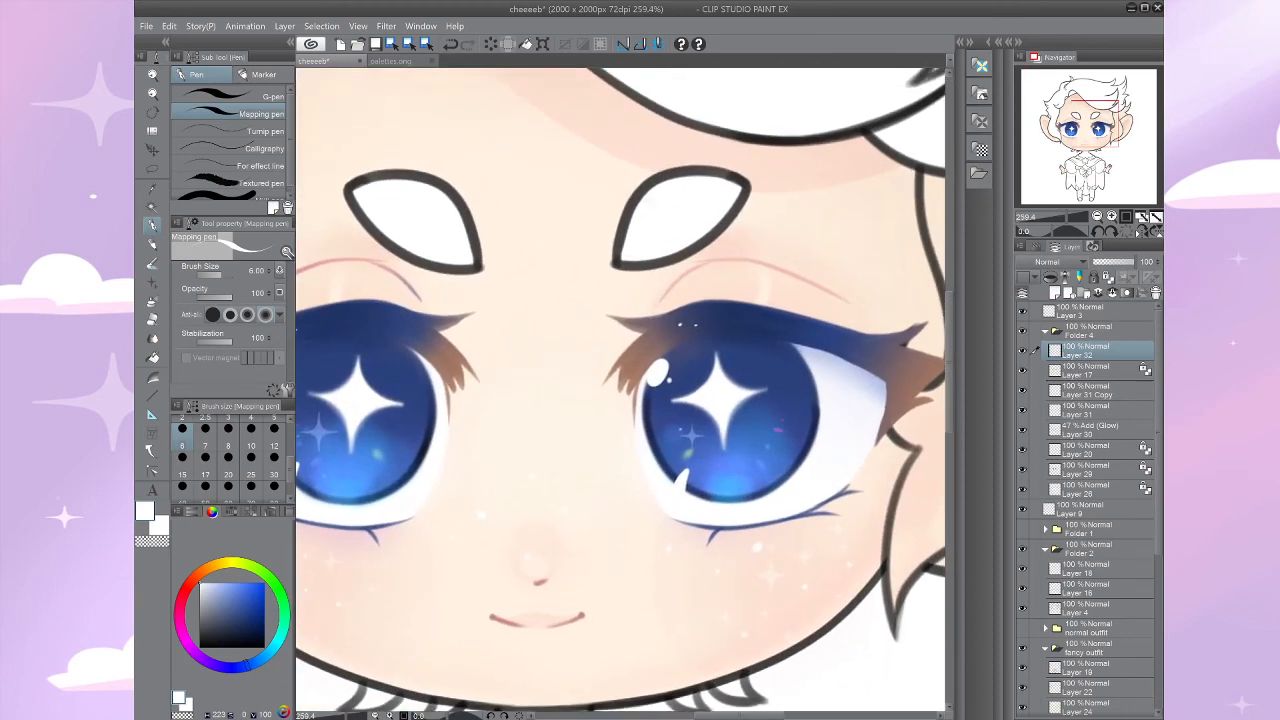
{"action": "scroll", "coordinate": [680, 310], "scroll_direction": "up", "scroll_amount": 4}
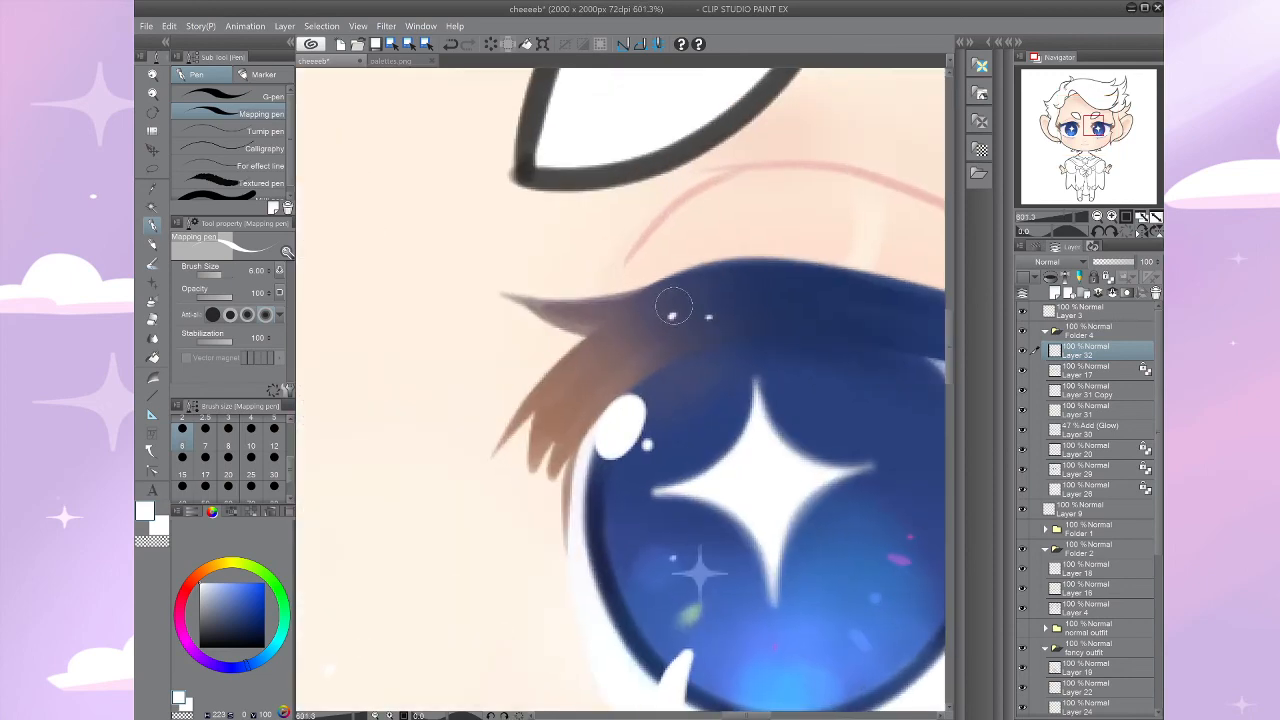
{"action": "scroll", "coordinate": [672, 315], "scroll_direction": "down", "scroll_amount": 4}
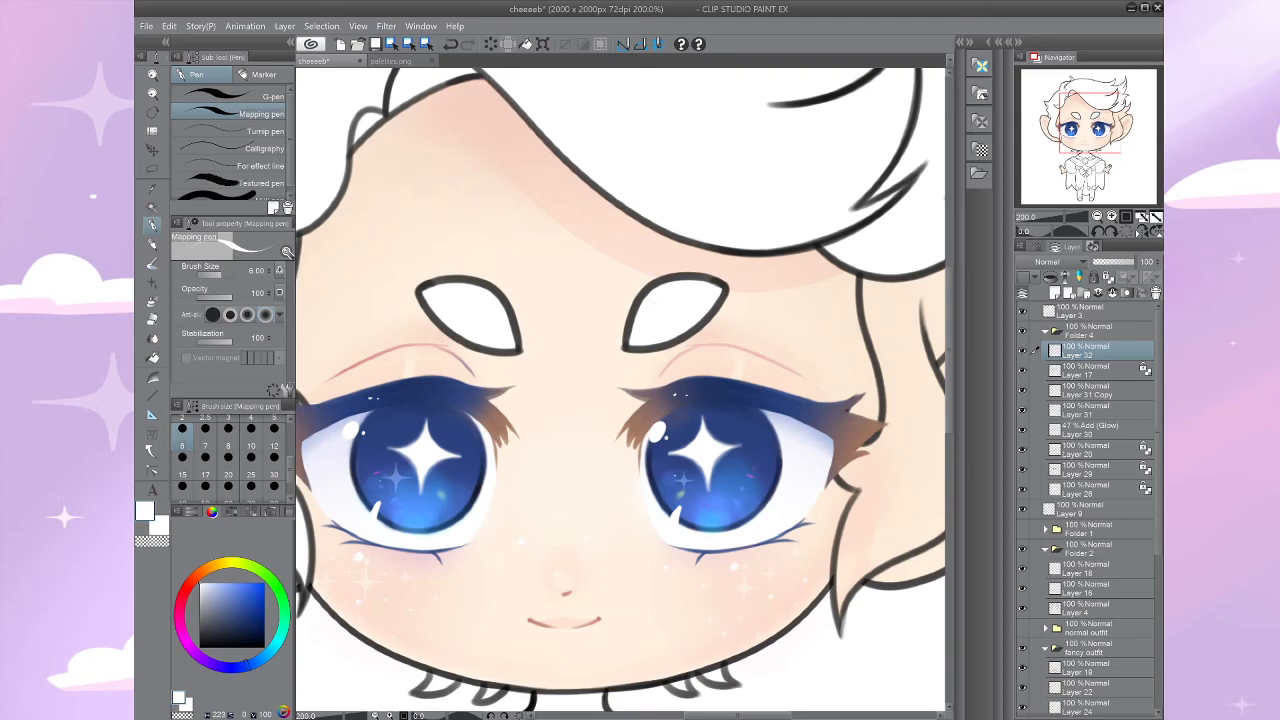
{"action": "scroll", "coordinate": [620, 390], "scroll_direction": "down", "scroll_amount": 2}
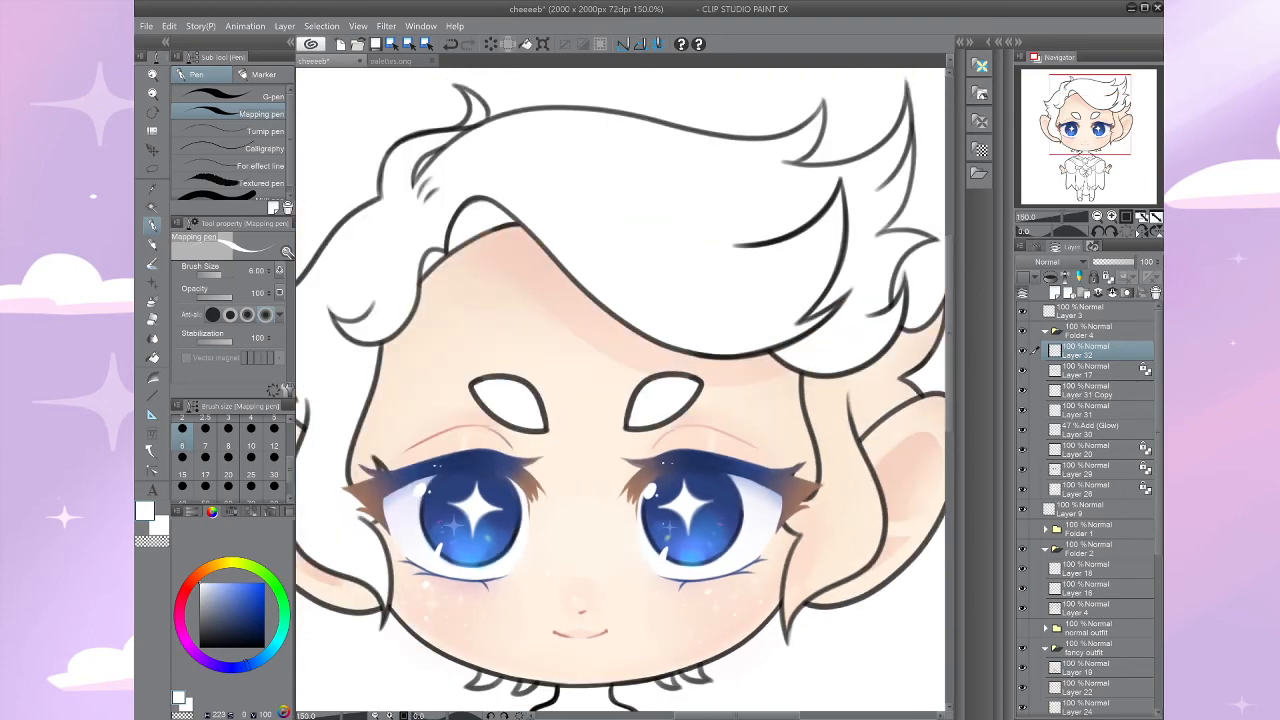
{"action": "scroll", "coordinate": [620, 390], "scroll_direction": "right", "scroll_amount": 1}
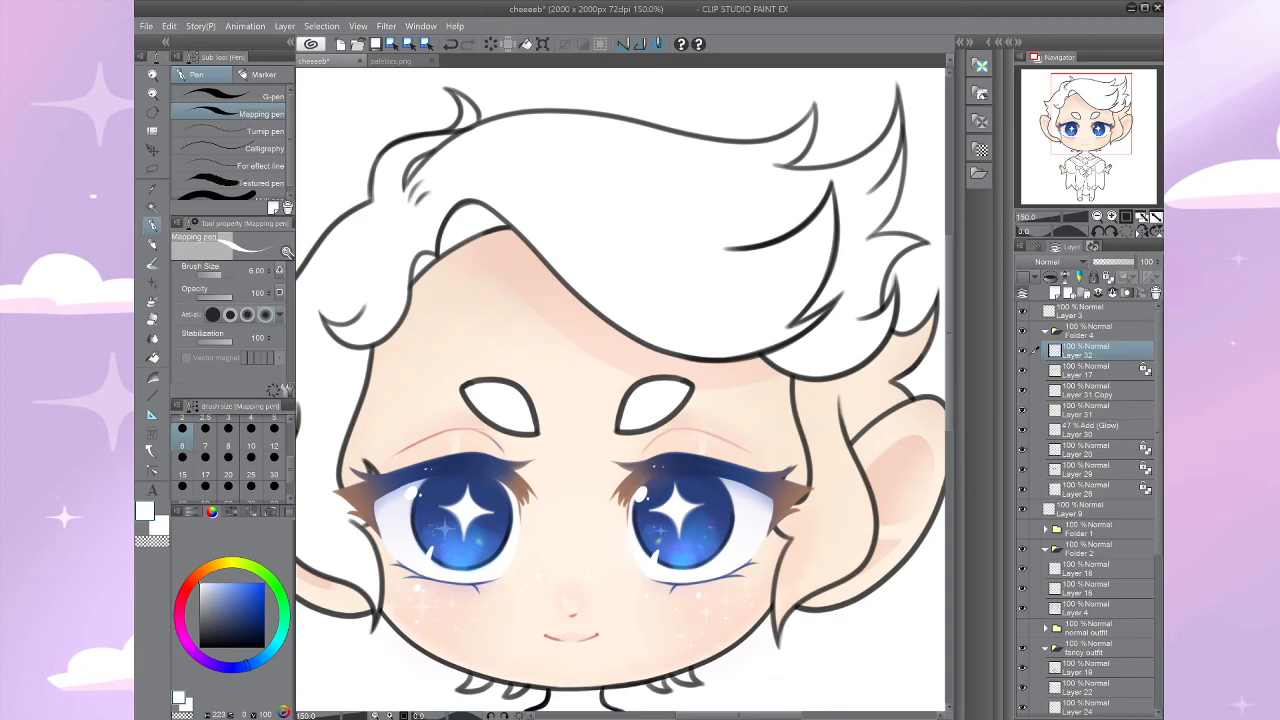
{"action": "scroll", "coordinate": [620, 390], "scroll_direction": "down", "scroll_amount": 2}
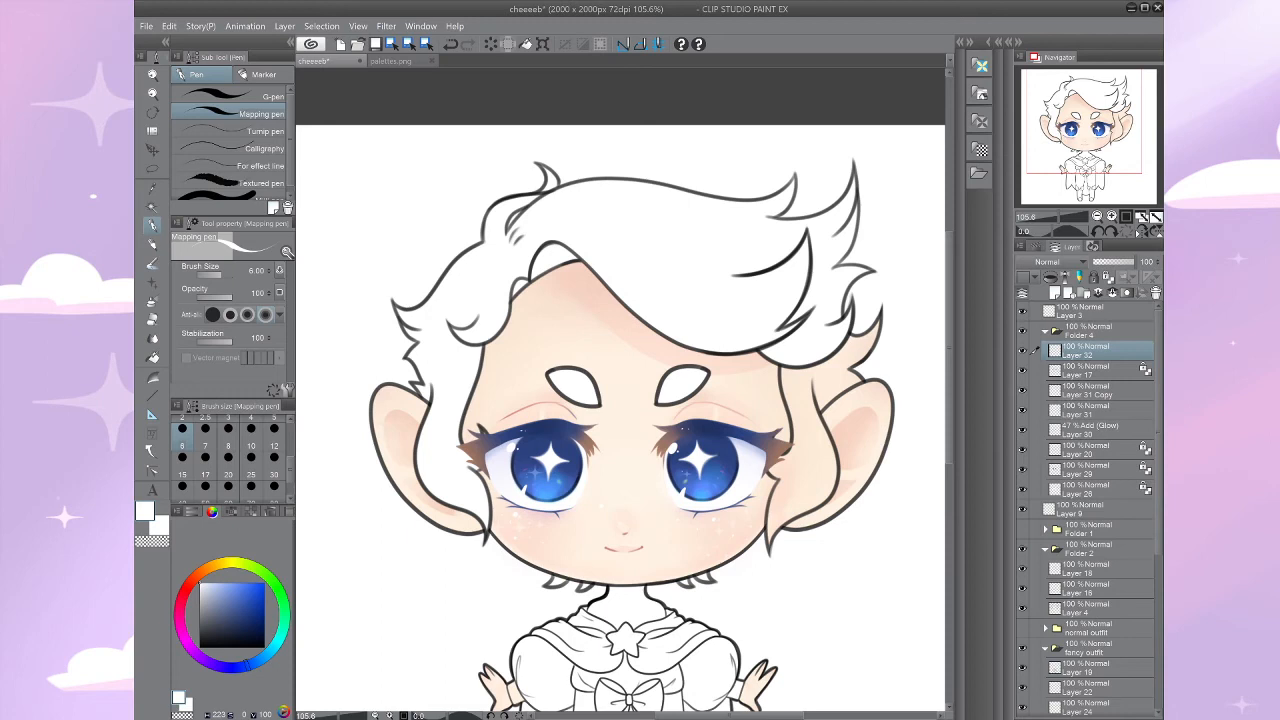
Step: Select Layer 17 inside Folder 4 and lock its transparent pixels
{"action": "left_click_drag", "start_coordinate": [620, 400], "coordinate": [594, 376]}
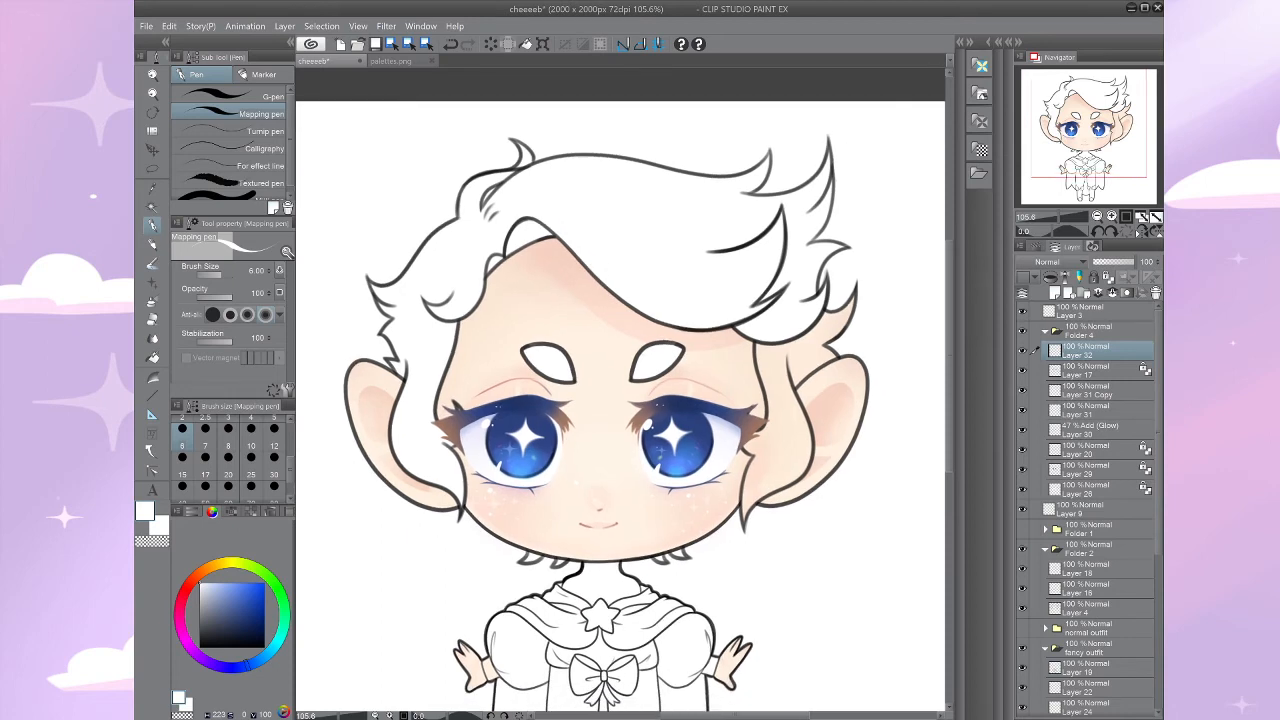
{"action": "left_click", "coordinate": [1045, 330]}
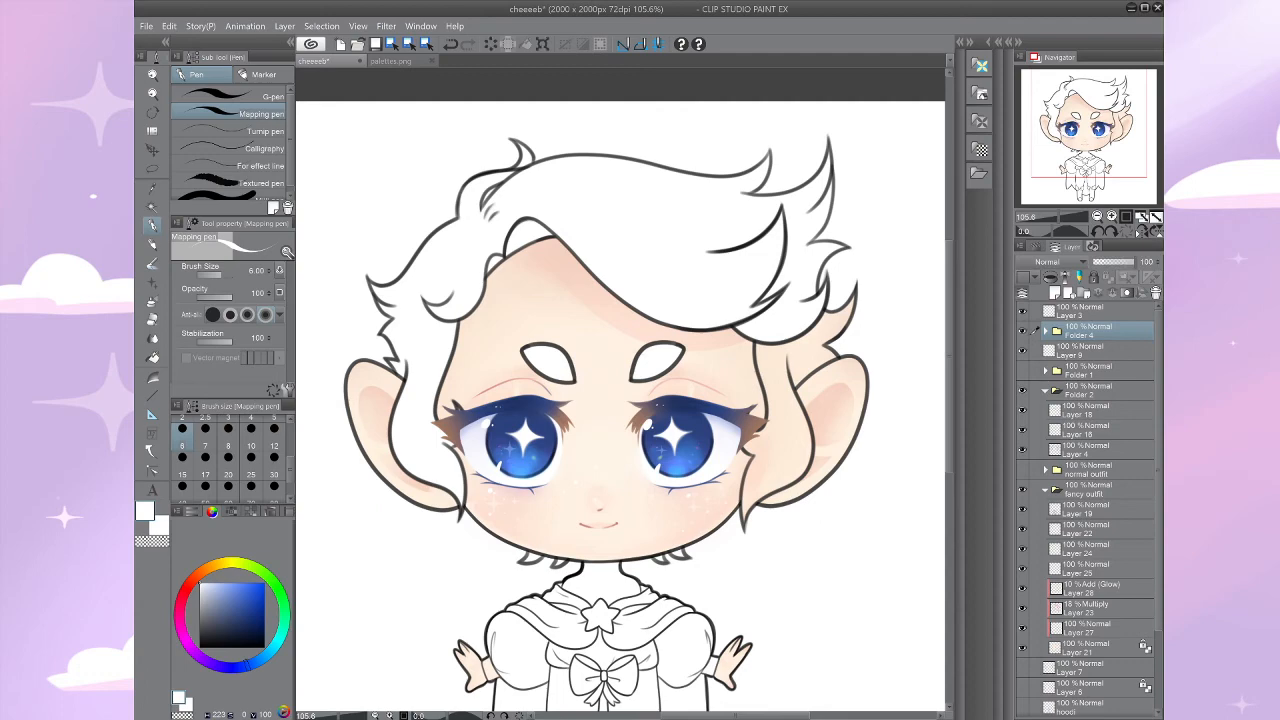
{"action": "left_click_drag", "start_coordinate": [600, 380], "coordinate": [706, 427]}
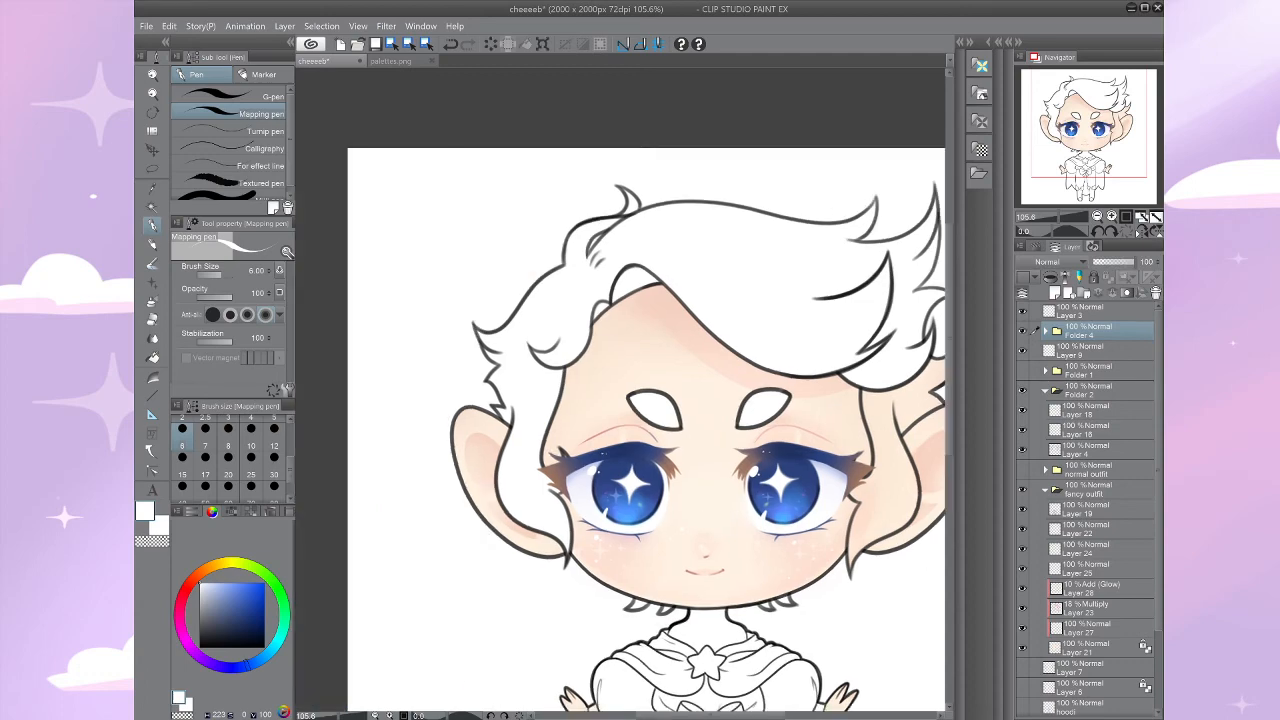
{"action": "scroll", "coordinate": [810, 592], "scroll_direction": "up", "scroll_amount": 1}
{"action": "left_click", "coordinate": [1045, 330]}
{"action": "left_click", "coordinate": [1095, 351]}
{"action": "left_click", "coordinate": [1095, 370]}
{"action": "left_click", "coordinate": [1108, 277]}
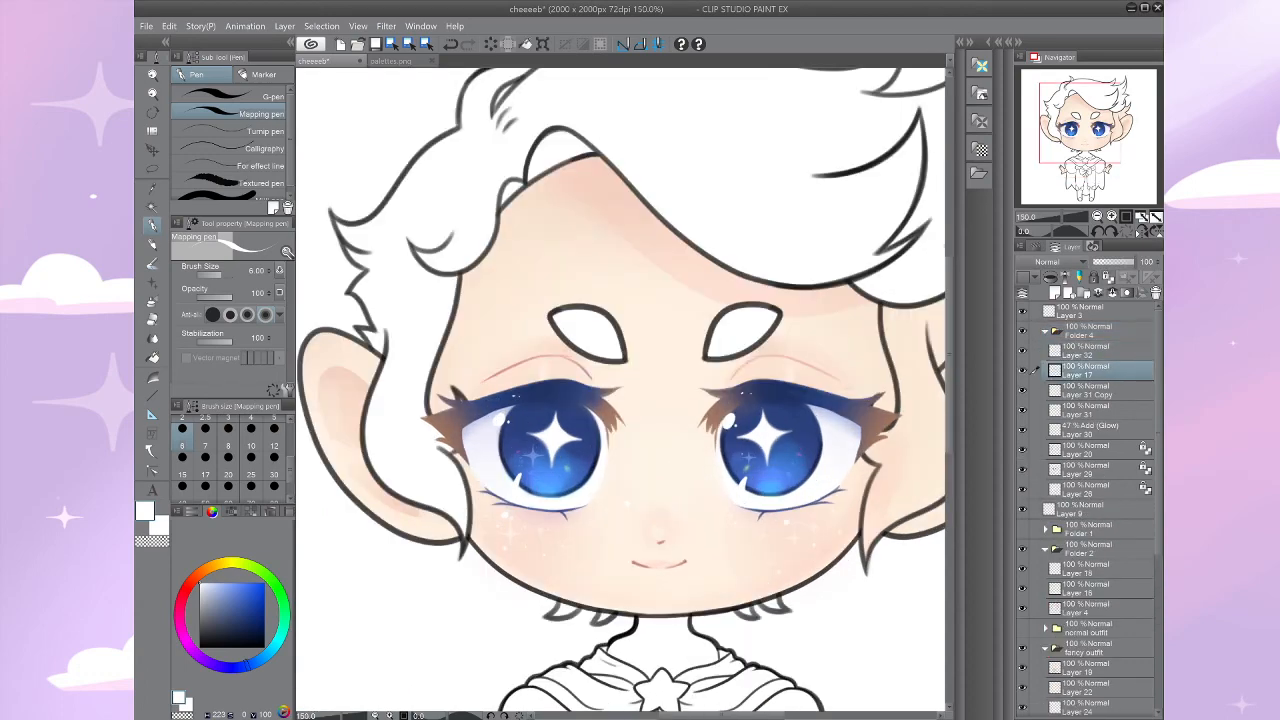
{"action": "left_click", "coordinate": [1108, 277]}
Step: Sample the brown of the outer upper lashes and tint the lower lashes with the Soft airbrush at size 30
{"action": "key", "text": "w"}
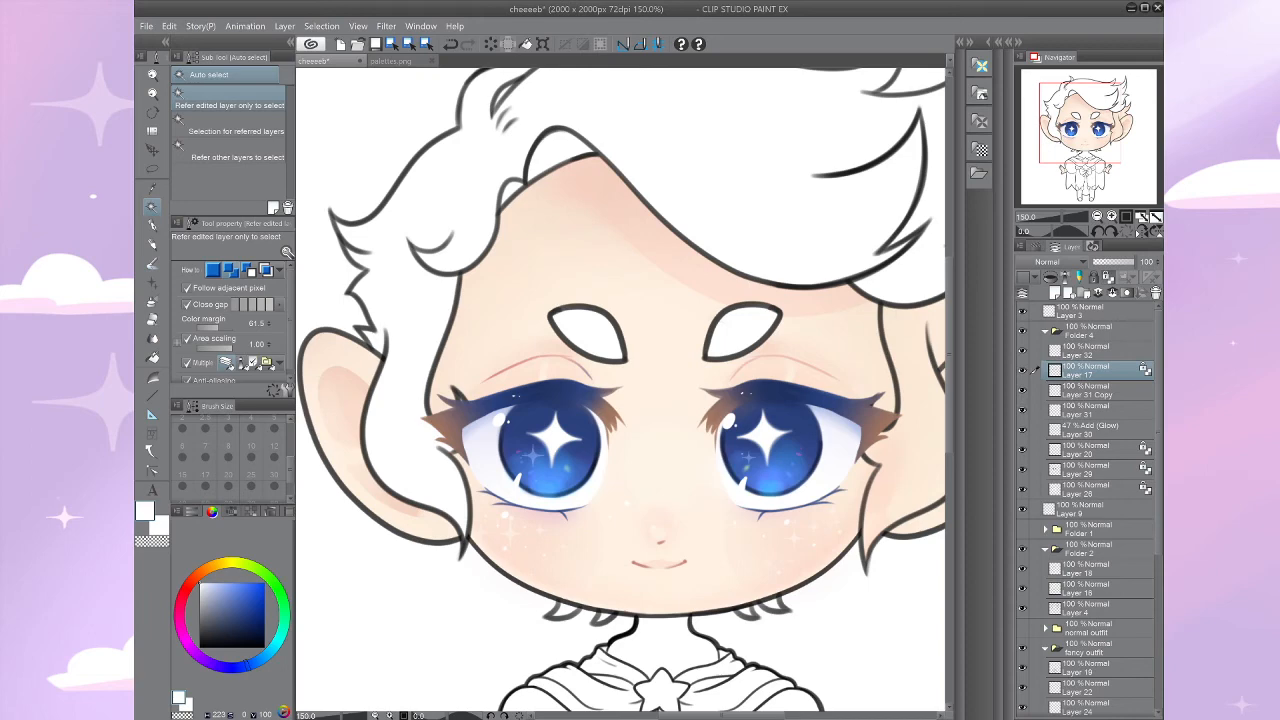
{"action": "key", "text": "b"}
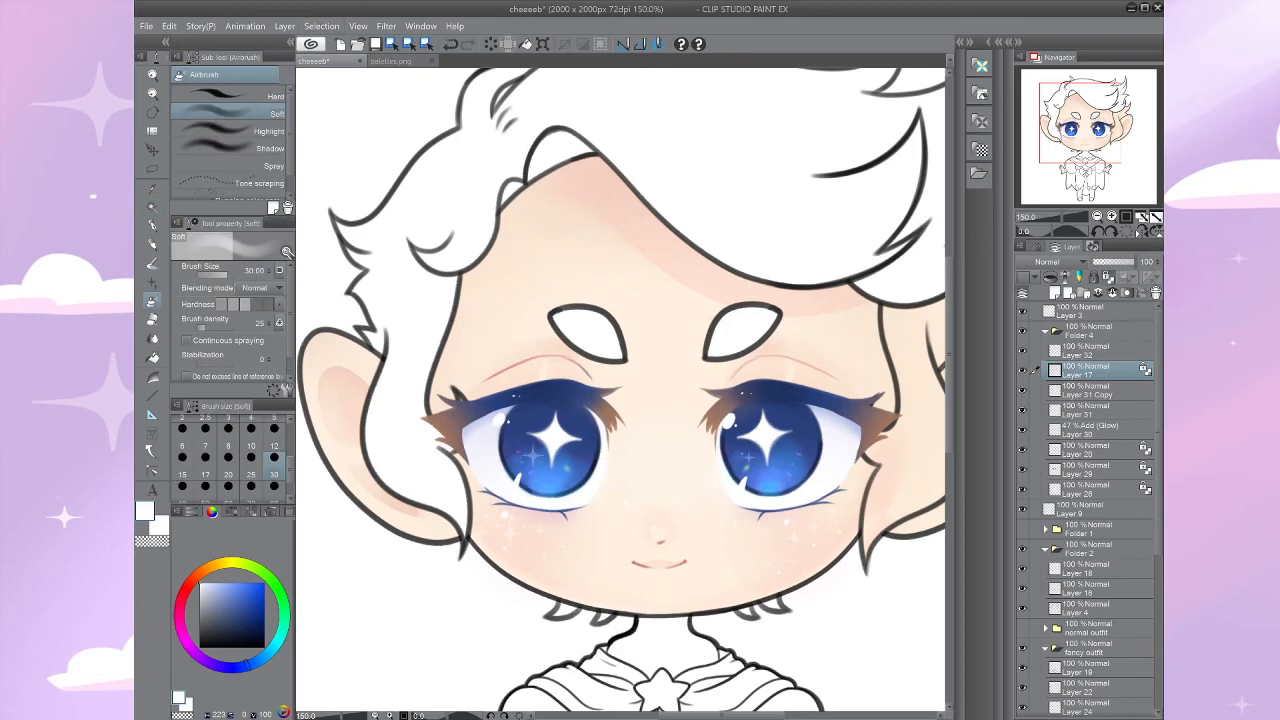
{"action": "key", "text": "i"}
{"action": "left_click", "coordinate": [447, 414]}
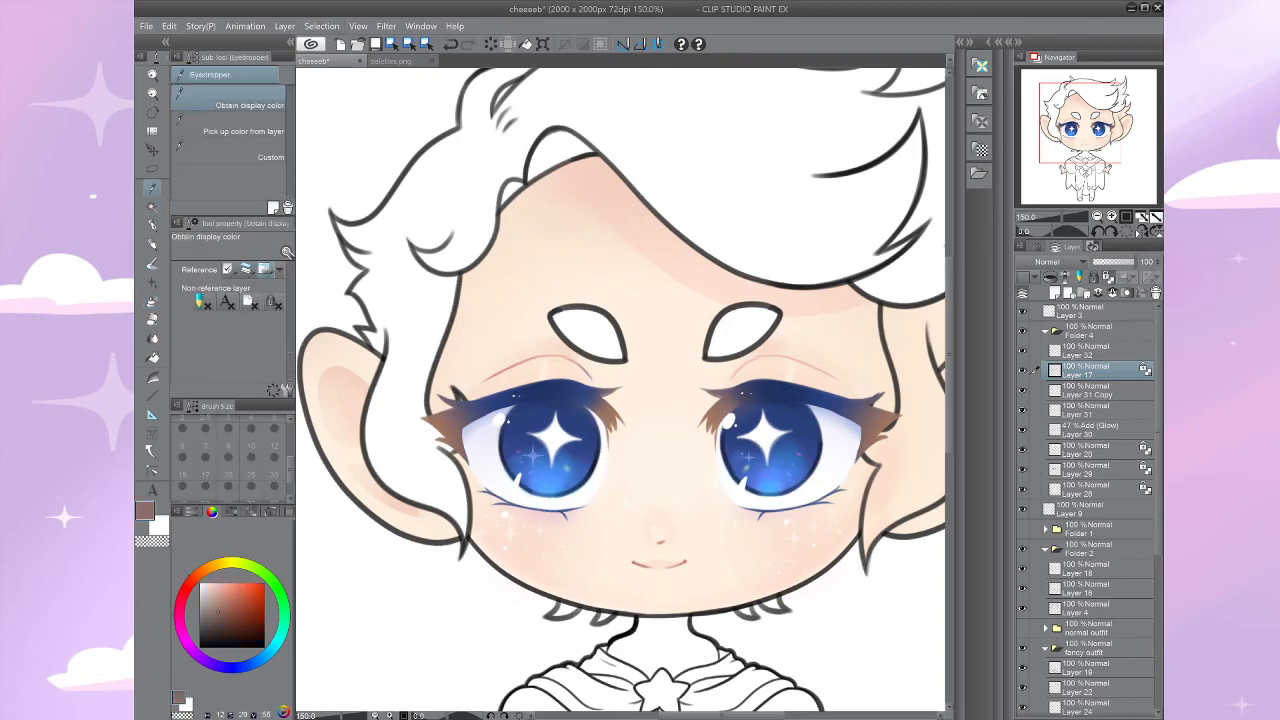
{"action": "key", "text": "b"}
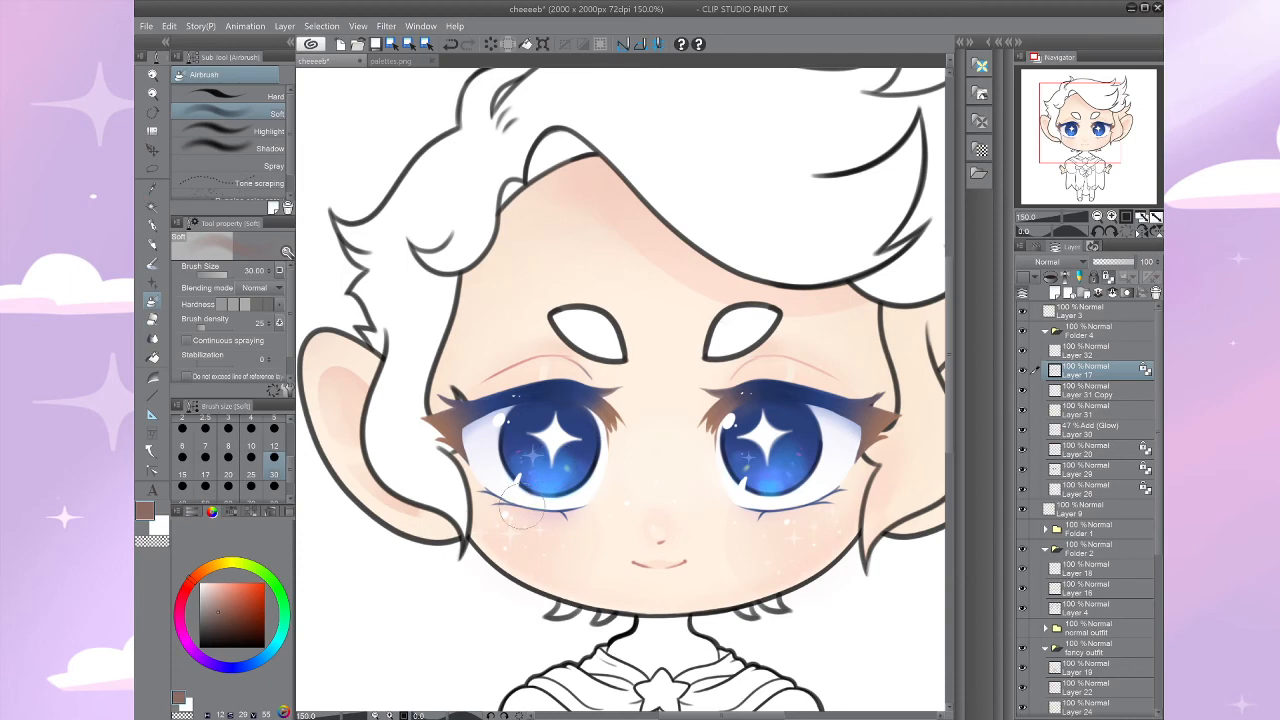
{"action": "left_click_drag", "start_coordinate": [650, 510], "coordinate": [564, 473]}
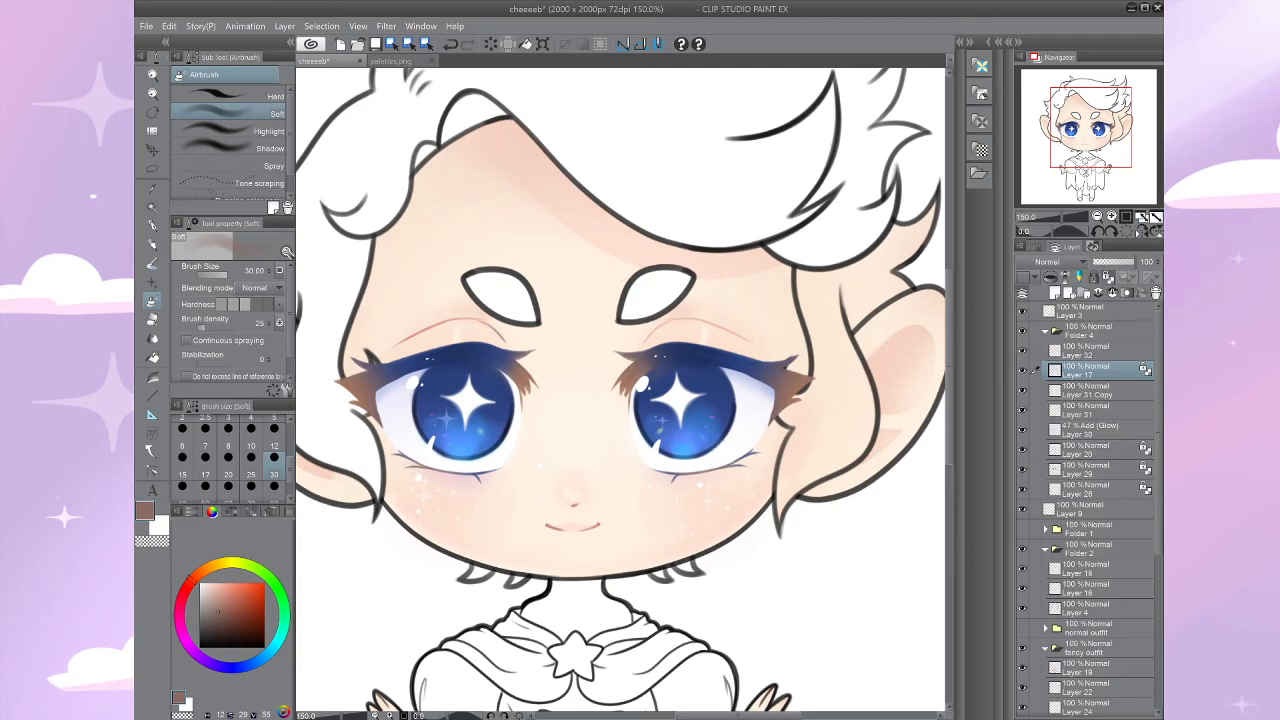
Step: Pick a light pink and softly airbrush it over the lower lashes of both eyes on Layer 17
{"action": "left_click", "coordinate": [179, 612]}
{"action": "left_click", "coordinate": [219, 588]}
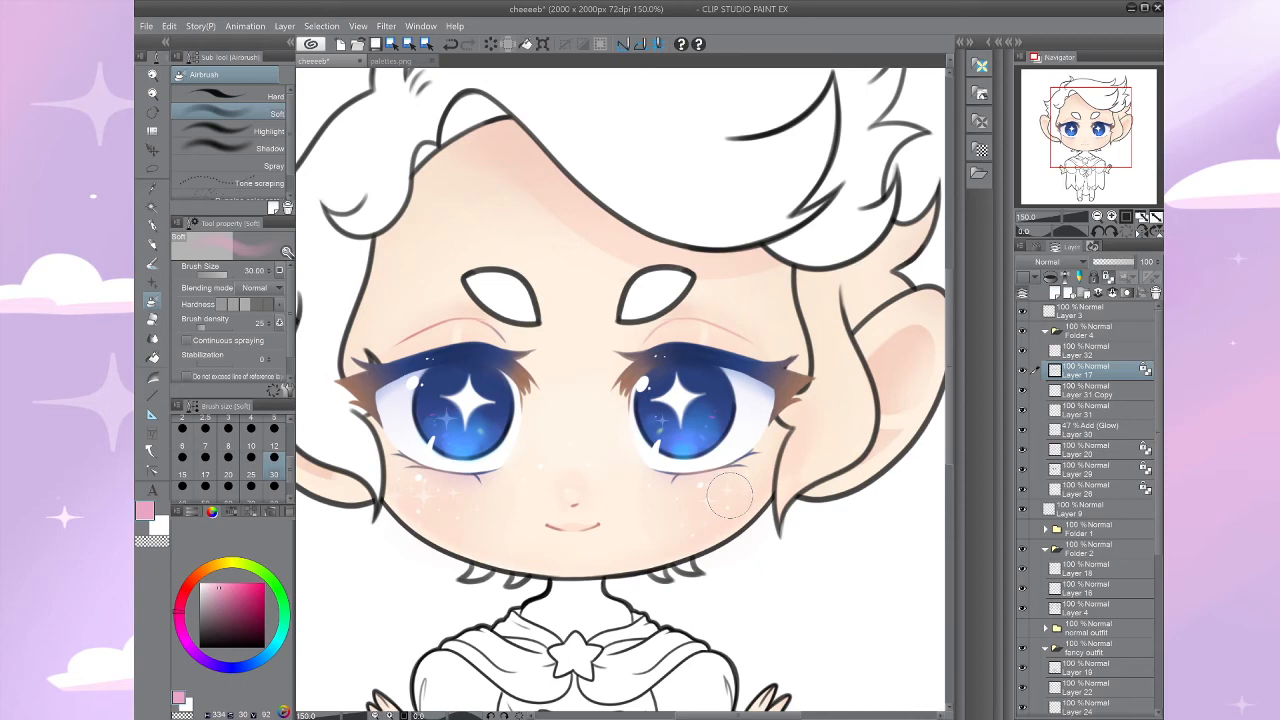
{"action": "scroll", "coordinate": [730, 495], "scroll_direction": "down", "scroll_amount": 3}
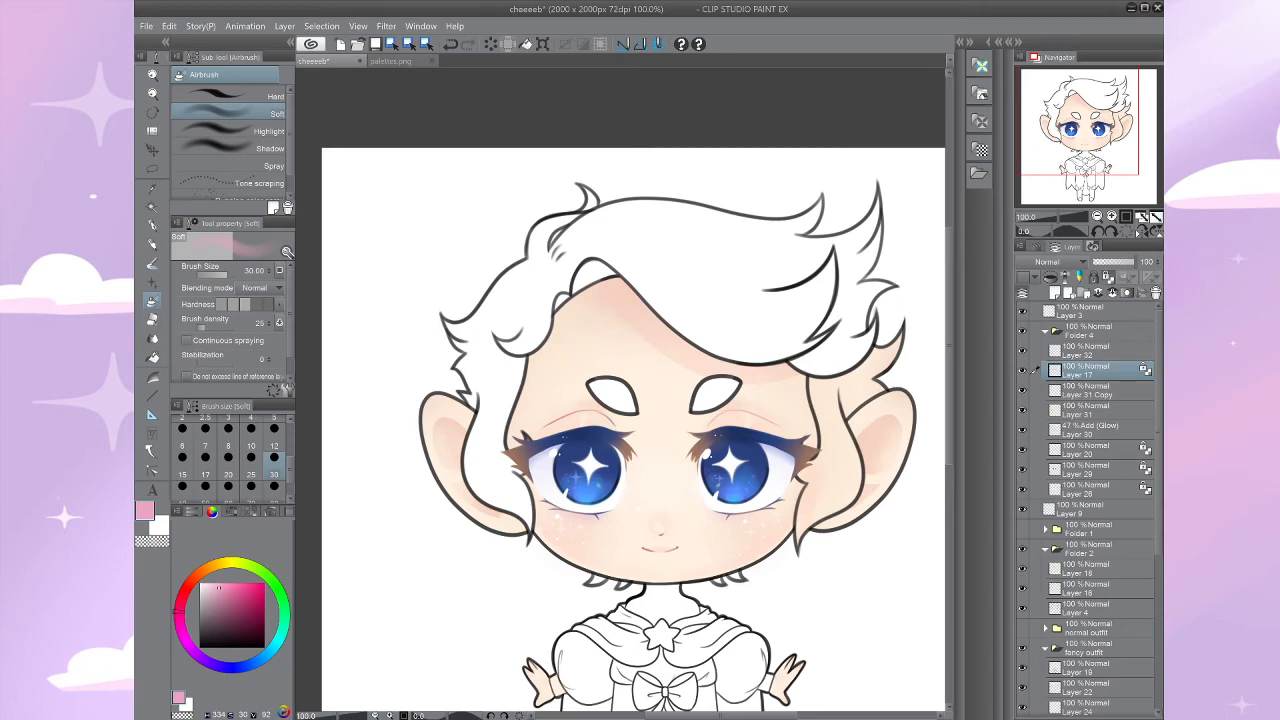
{"action": "scroll", "coordinate": [633, 420], "scroll_direction": "down", "scroll_amount": 3}
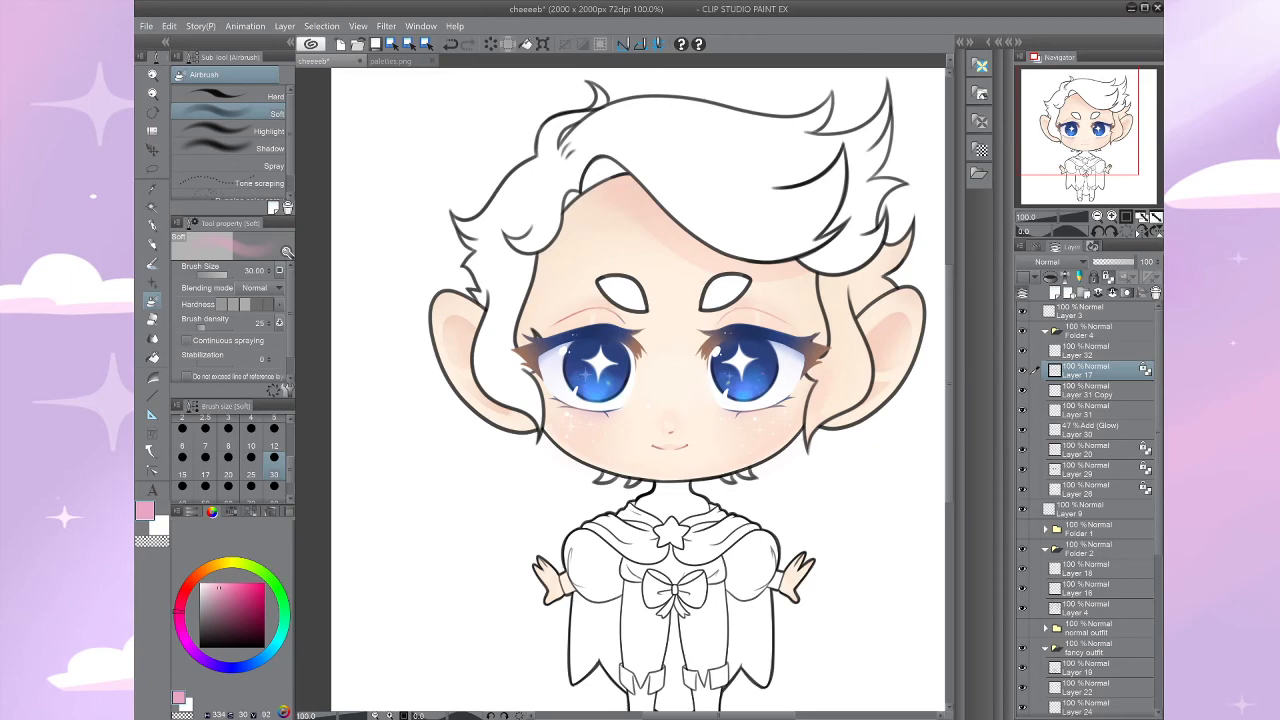
{"action": "scroll", "coordinate": [719, 350], "scroll_direction": "up", "scroll_amount": 2}
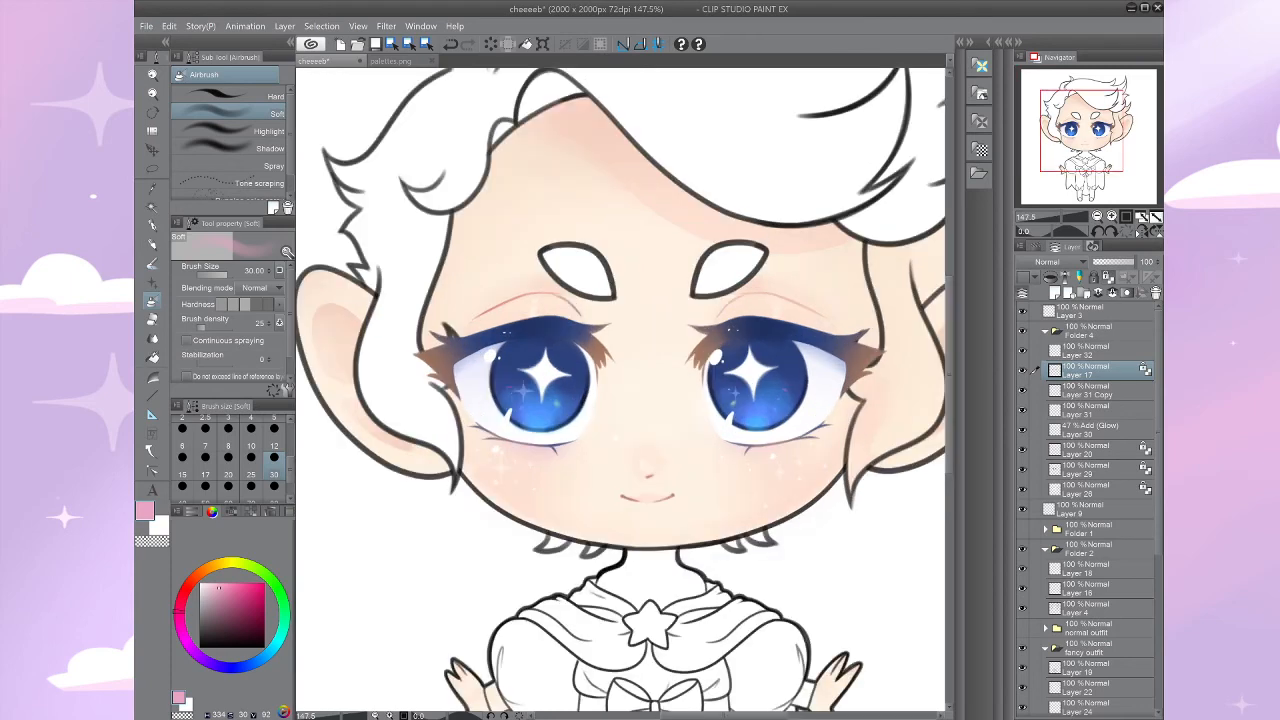
{"action": "scroll", "coordinate": [620, 390], "scroll_direction": "down", "scroll_amount": 1}
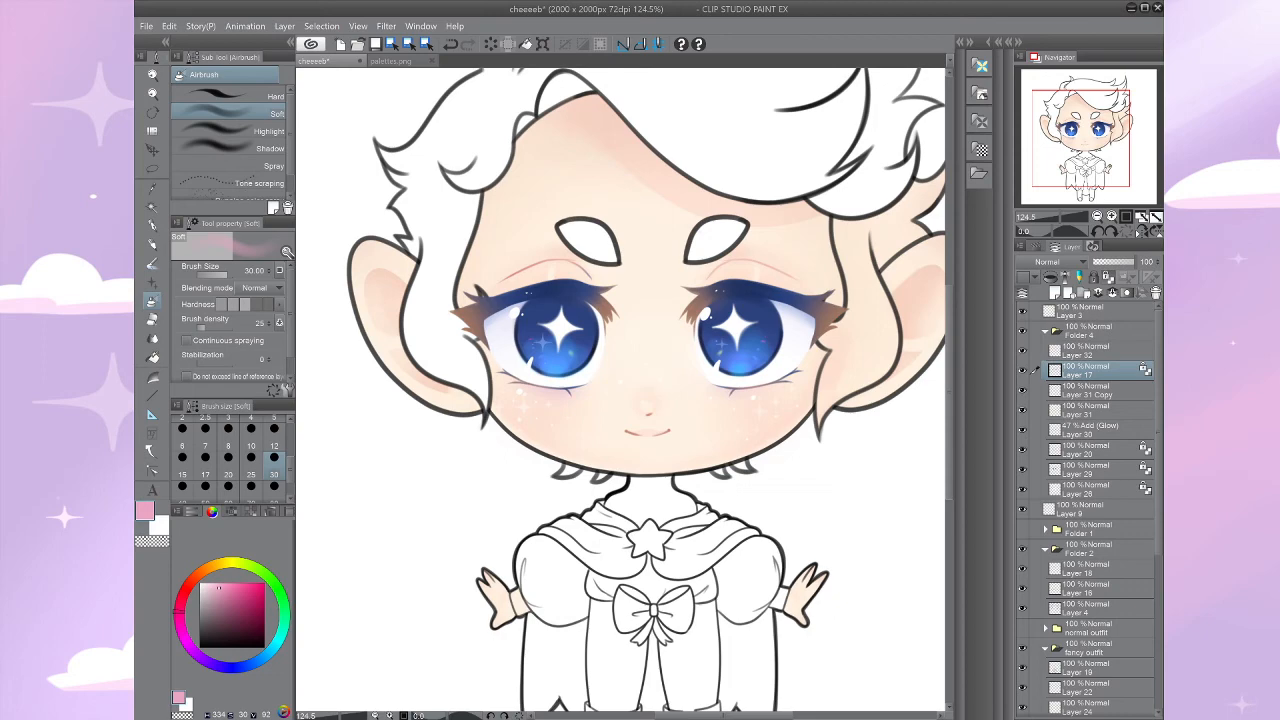
{"action": "scroll", "coordinate": [620, 390], "scroll_direction": "up", "scroll_amount": 3}
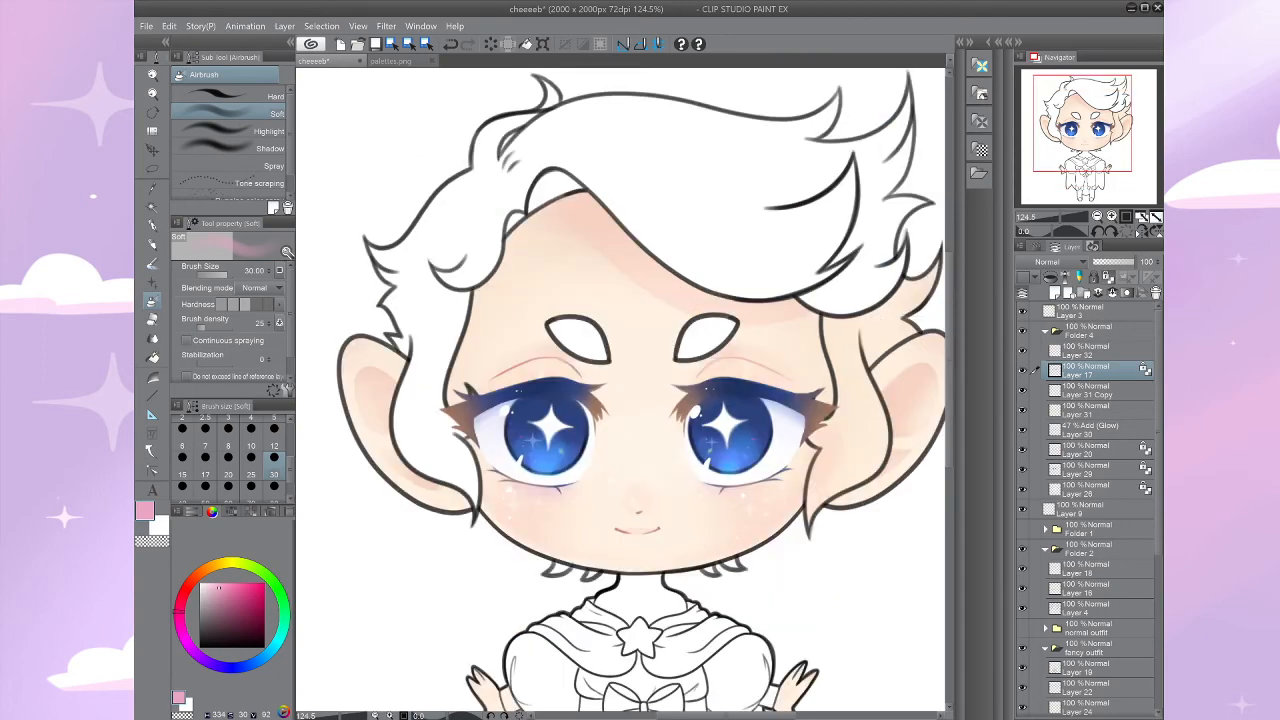
Step: Add a new folder directly above Folder 2, and collapse Folder 4 and rename it eyes
{"action": "left_click", "coordinate": [1046, 331]}
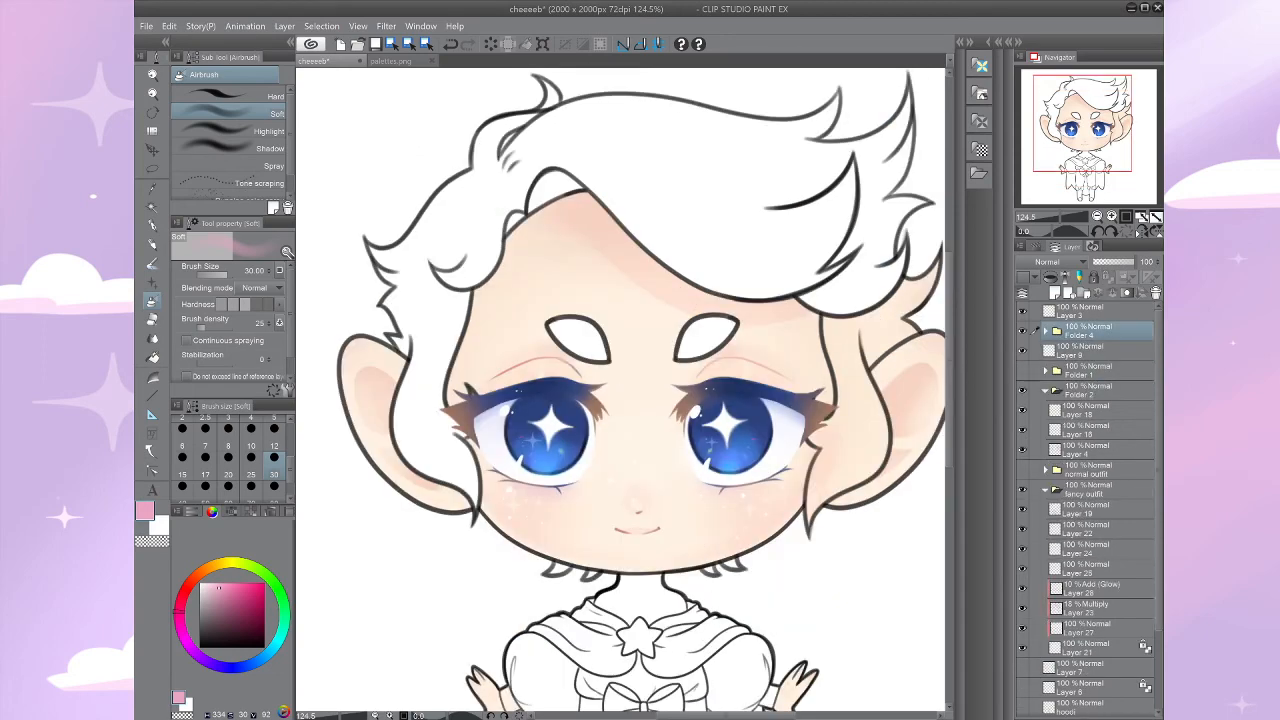
{"action": "left_click", "coordinate": [1088, 390]}
{"action": "left_click", "coordinate": [1054, 293]}
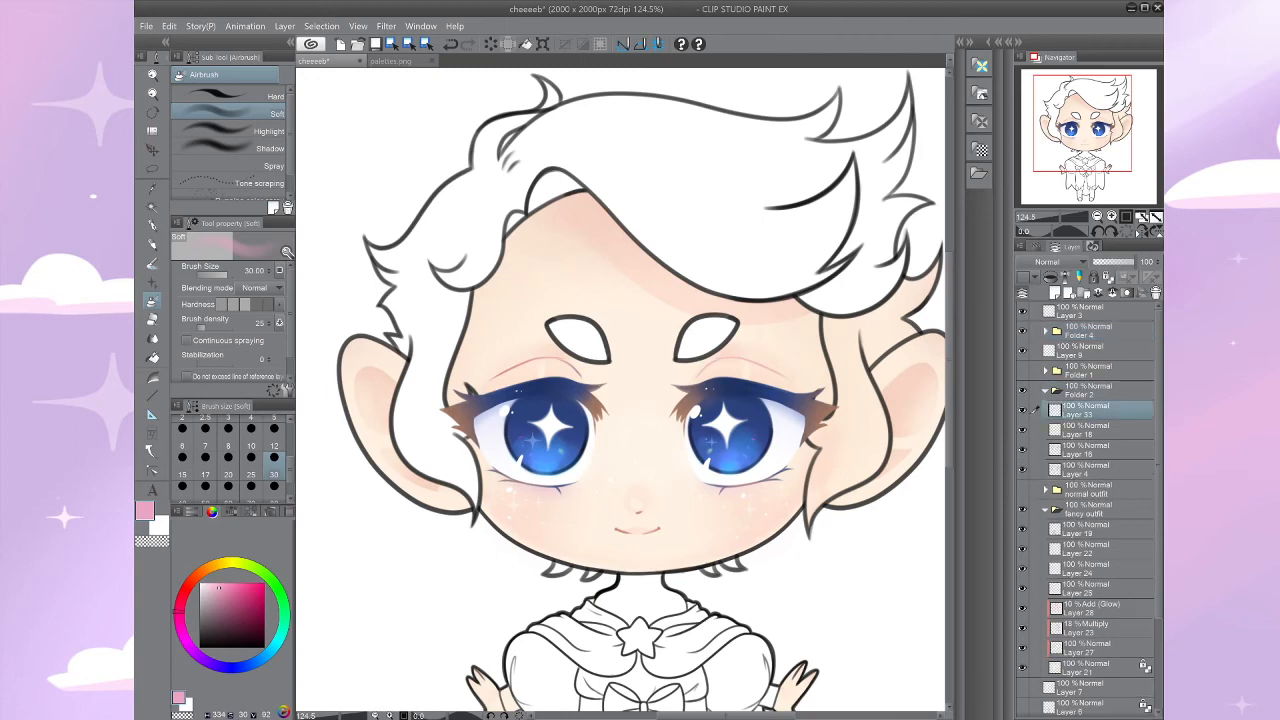
{"action": "left_click", "coordinate": [1156, 293]}
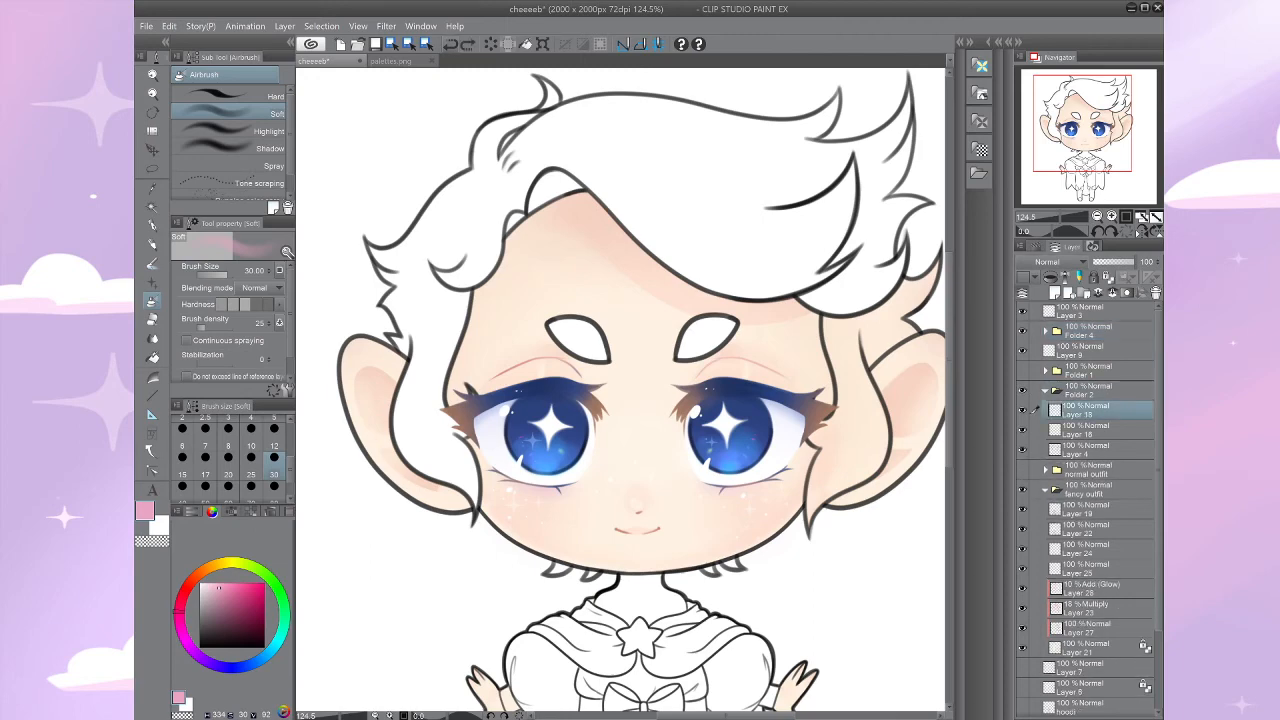
{"action": "left_click", "coordinate": [1084, 293]}
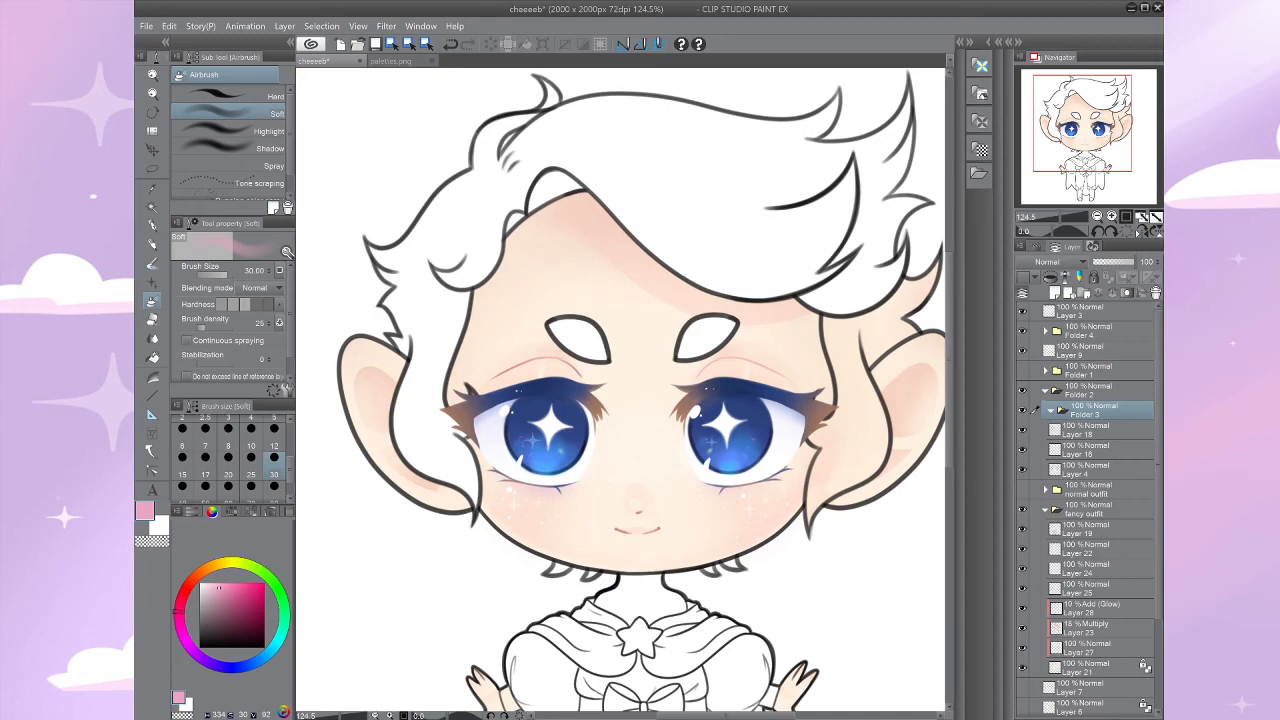
{"action": "left_click_drag", "start_coordinate": [1090, 410], "coordinate": [1090, 384]}
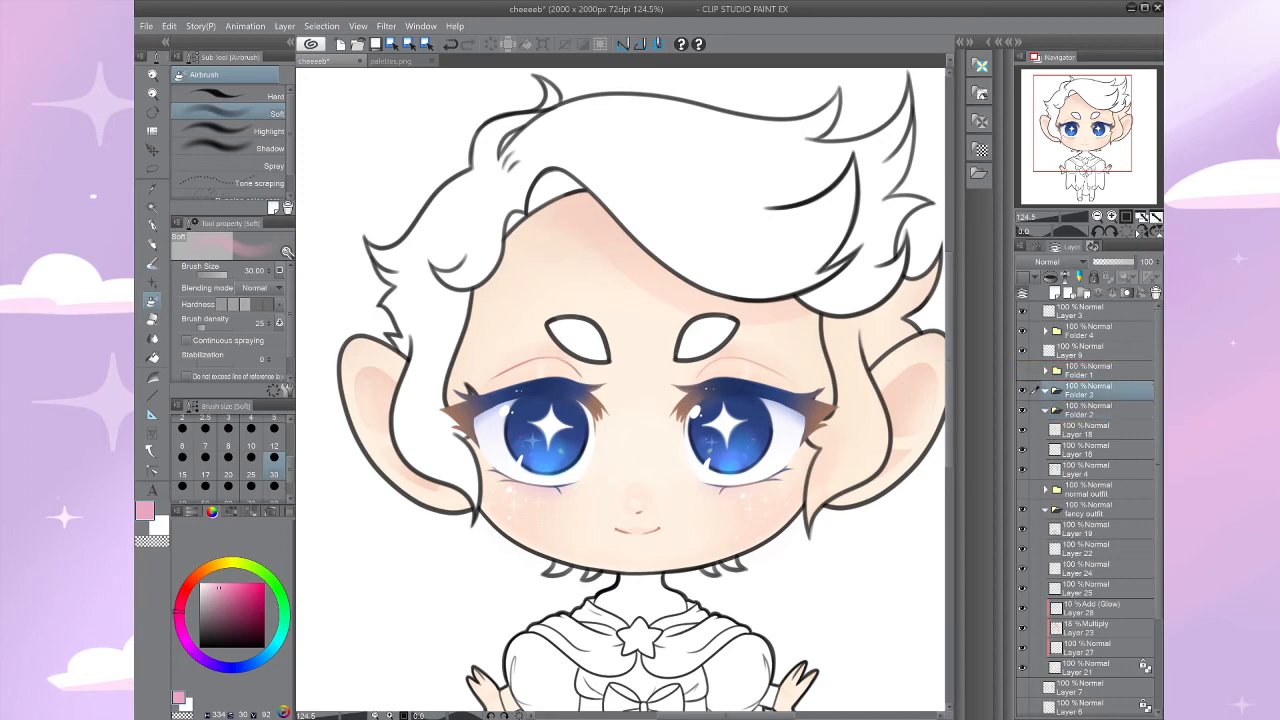
{"action": "left_click", "coordinate": [1090, 330]}
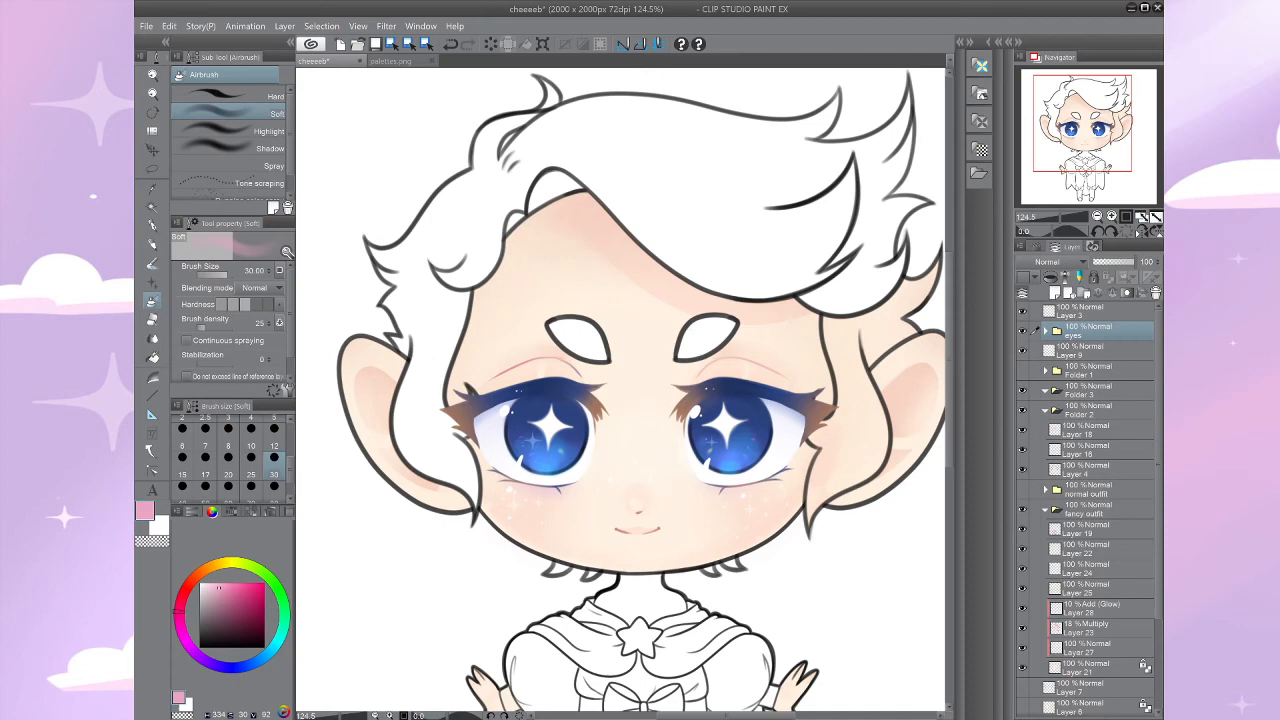
Step: Switch to the Mapping pen, select Layer 21 by its skin area, and add a new raster layer above it
{"action": "mouse_move", "coordinate": [620, 400]}
{"action": "left_mouse_down"}
{"action": "mouse_move", "coordinate": [630, 364]}
{"action": "mouse_move", "coordinate": [635, 408]}
{"action": "left_mouse_up"}
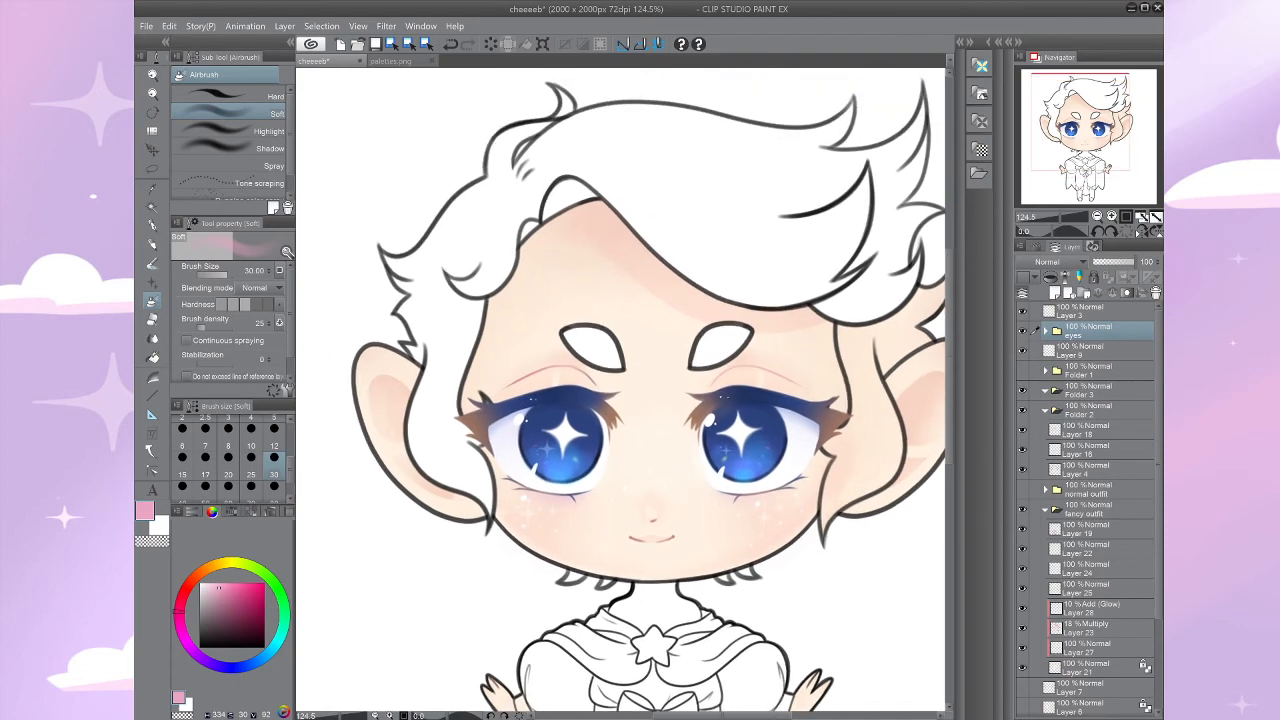
{"action": "key", "text": "p"}
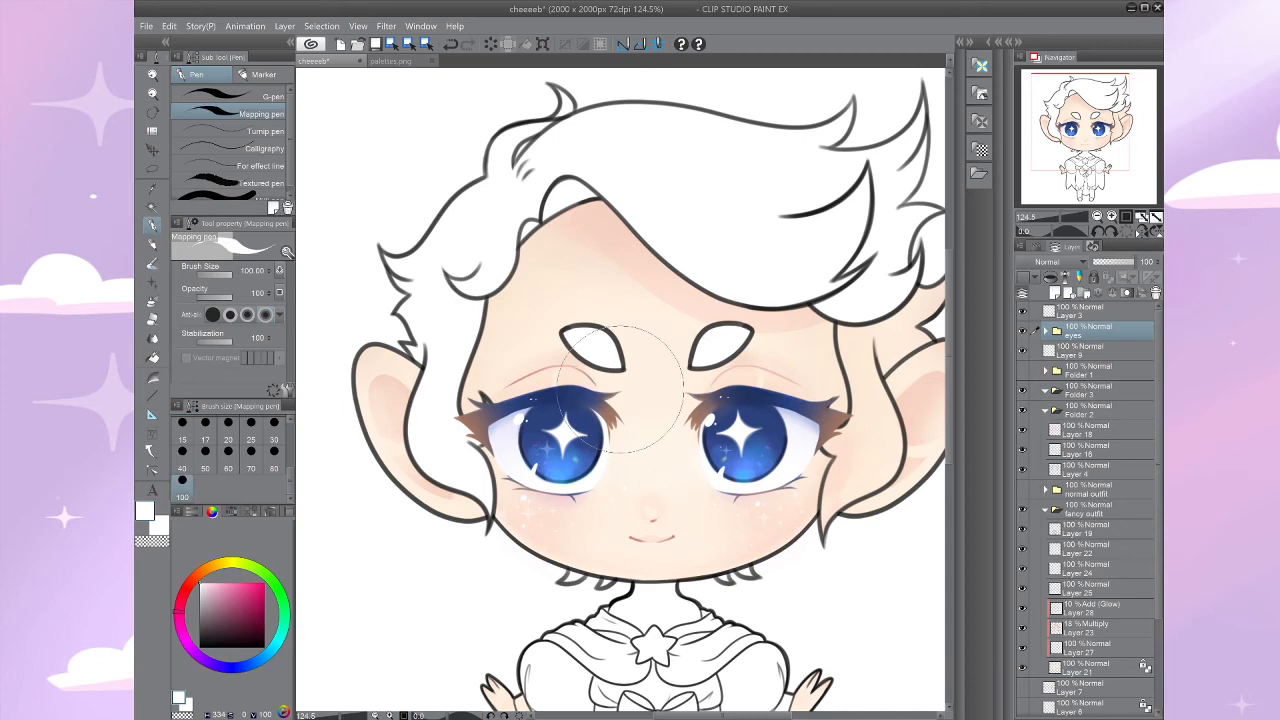
{"action": "left_click", "coordinate": [620, 389], "text": "ctrl+shift"}
{"action": "left_click_drag", "start_coordinate": [620, 389], "coordinate": [612, 415]}
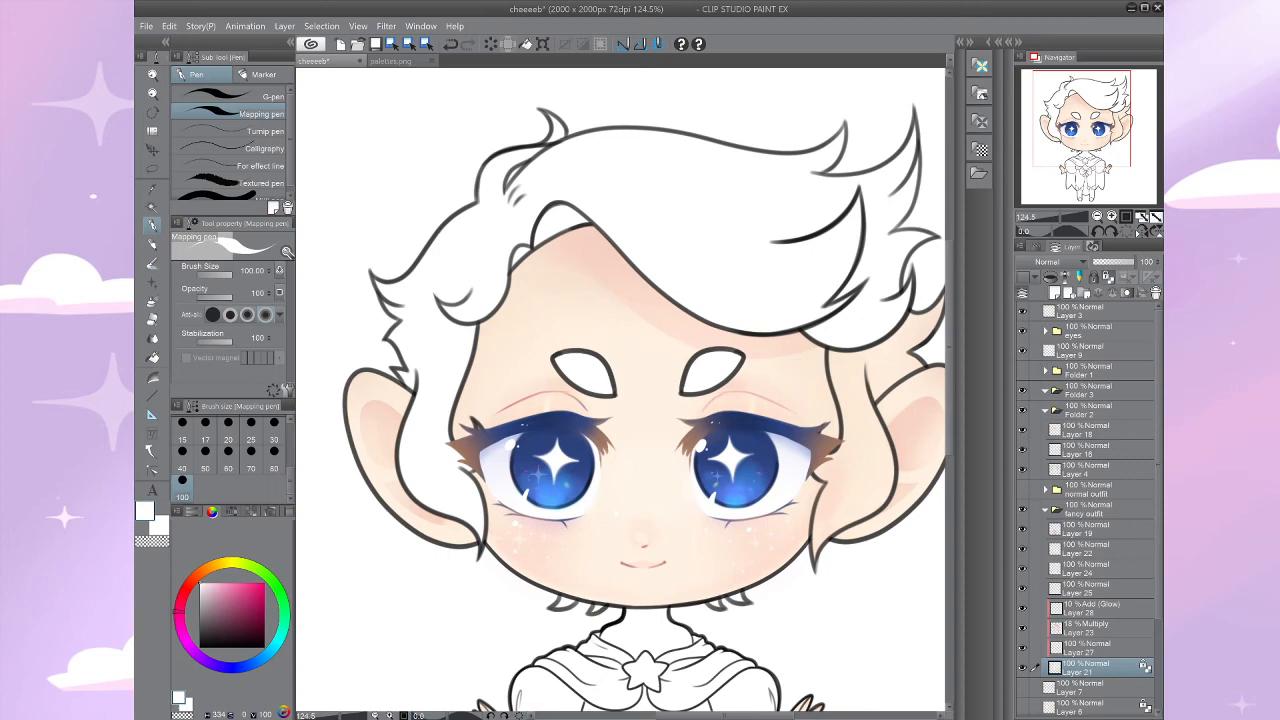
{"action": "key", "text": "ctrl+shift+n"}
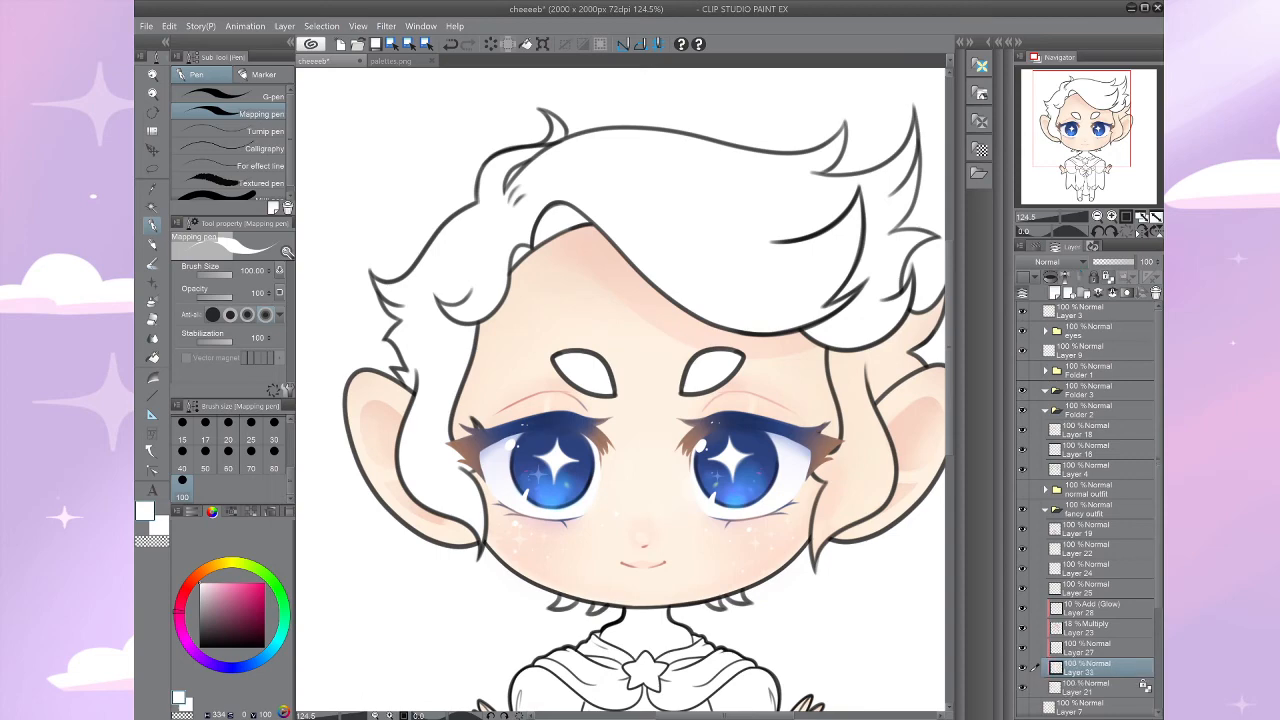
Step: Dab a white disc in the middle of the forehead with the Mapping pen at size 70
{"action": "left_click_drag", "start_coordinate": [757, 355], "coordinate": [698, 365]}
{"action": "key", "text": "["}
{"action": "key", "text": "["}
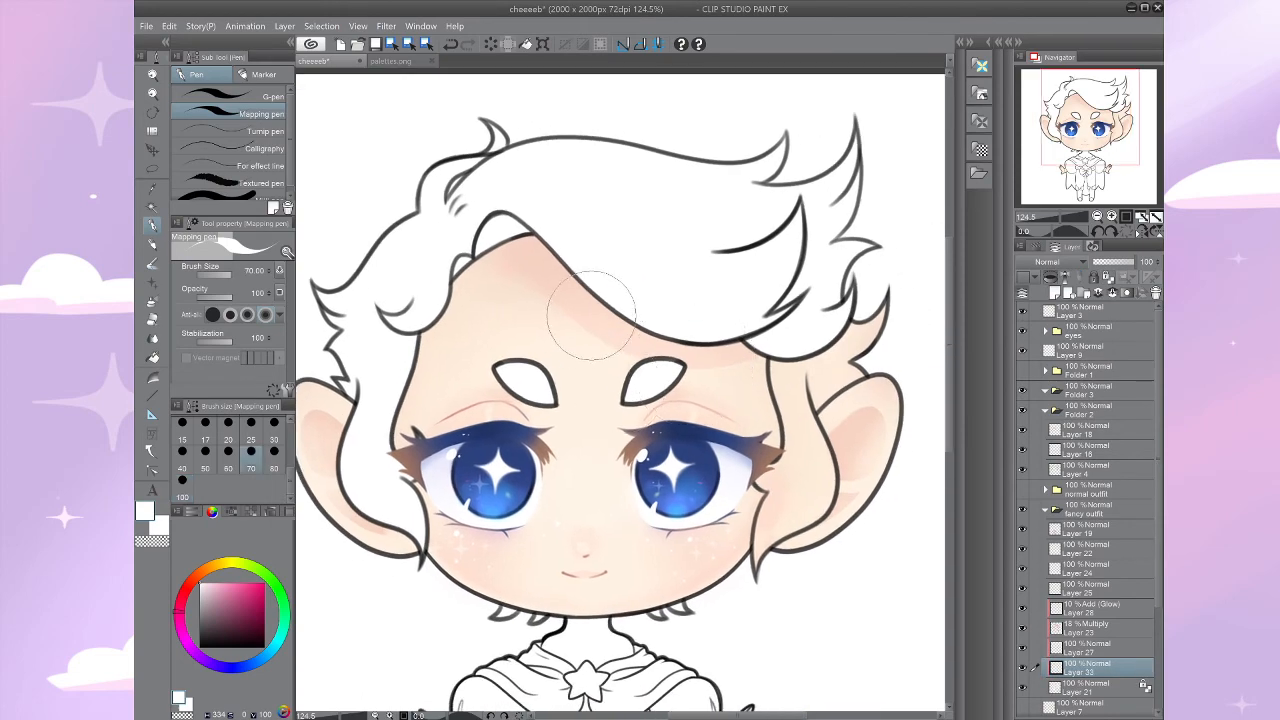
{"action": "mouse_move", "coordinate": [590, 313]}
{"action": "left_mouse_down"}
{"action": "mouse_move", "coordinate": [583, 300]}
{"action": "mouse_move", "coordinate": [589, 311]}
{"action": "mouse_move", "coordinate": [499, 398]}
{"action": "mouse_move", "coordinate": [540, 320]}
{"action": "left_mouse_up"}
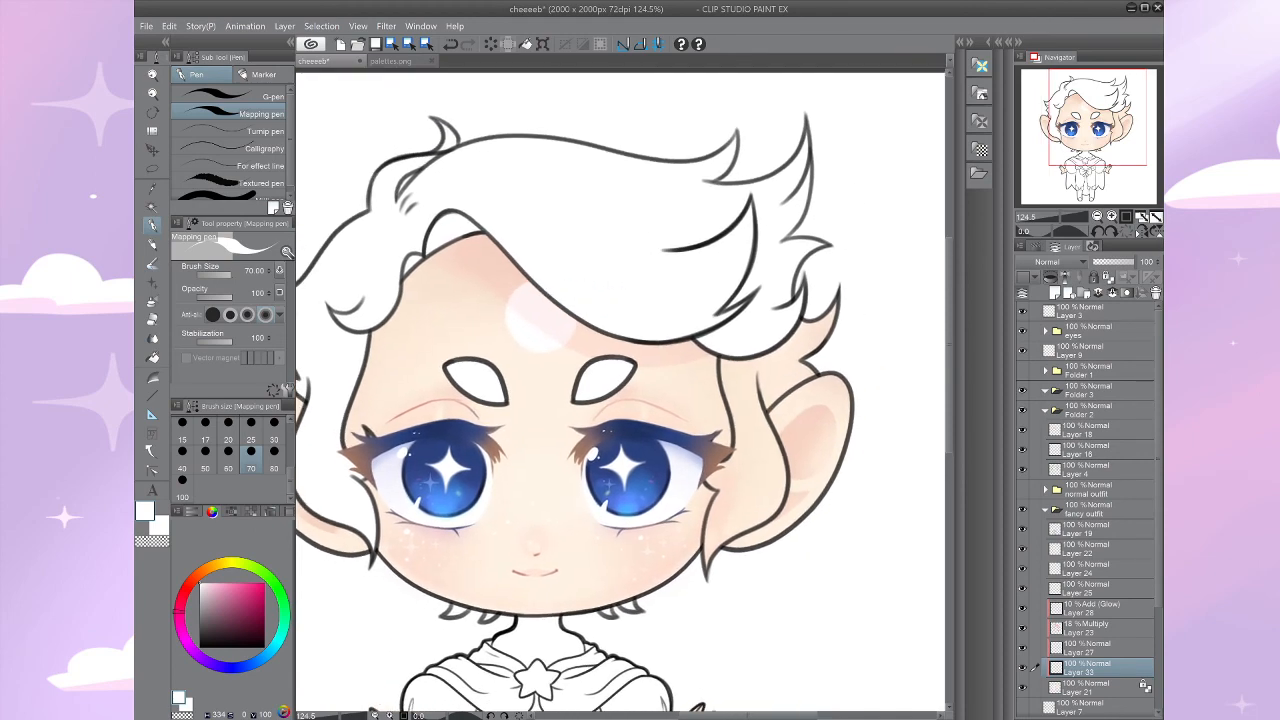
Step: Carve the white forehead disc into a crescent moon with the Soft eraser at size 40
{"action": "key", "text": "e"}
{"action": "left_click", "coordinate": [274, 430]}
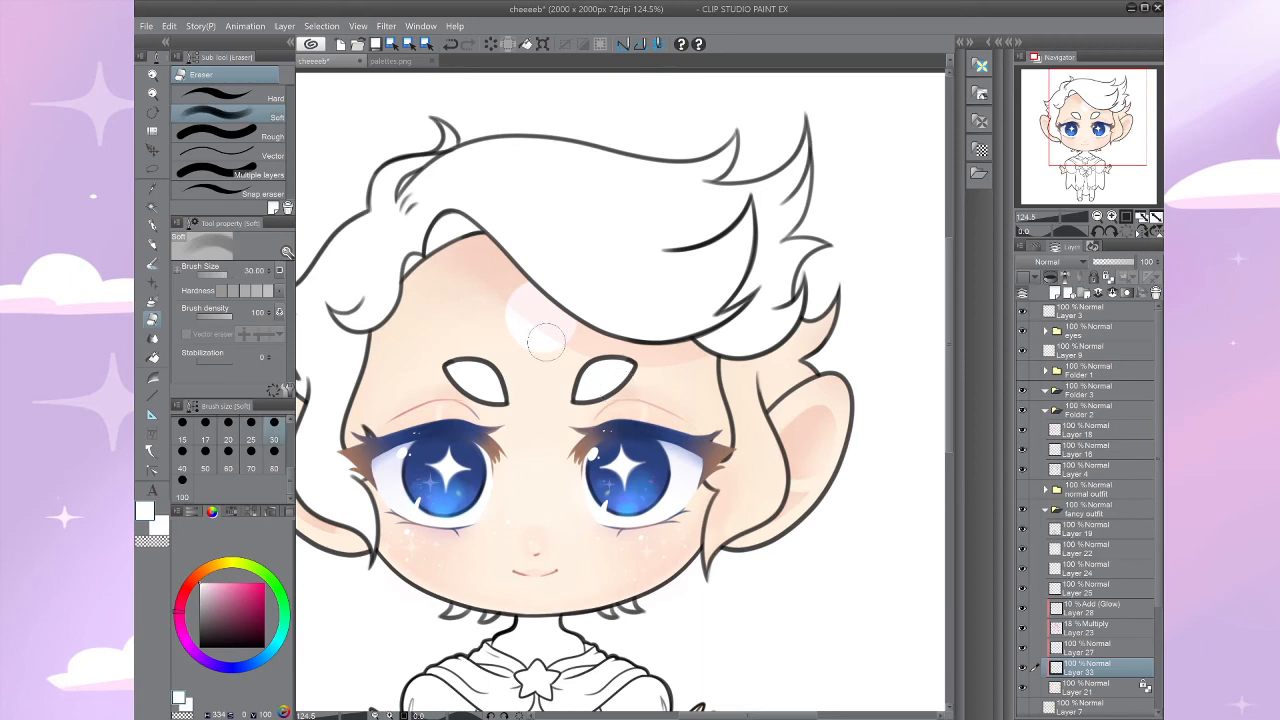
{"action": "left_click", "coordinate": [182, 459]}
{"action": "left_click", "coordinate": [541, 312]}
{"action": "mouse_move", "coordinate": [541, 312]}
{"action": "left_mouse_down"}
{"action": "mouse_move", "coordinate": [560, 149]}
{"action": "mouse_move", "coordinate": [591, 212]}
{"action": "left_mouse_up"}
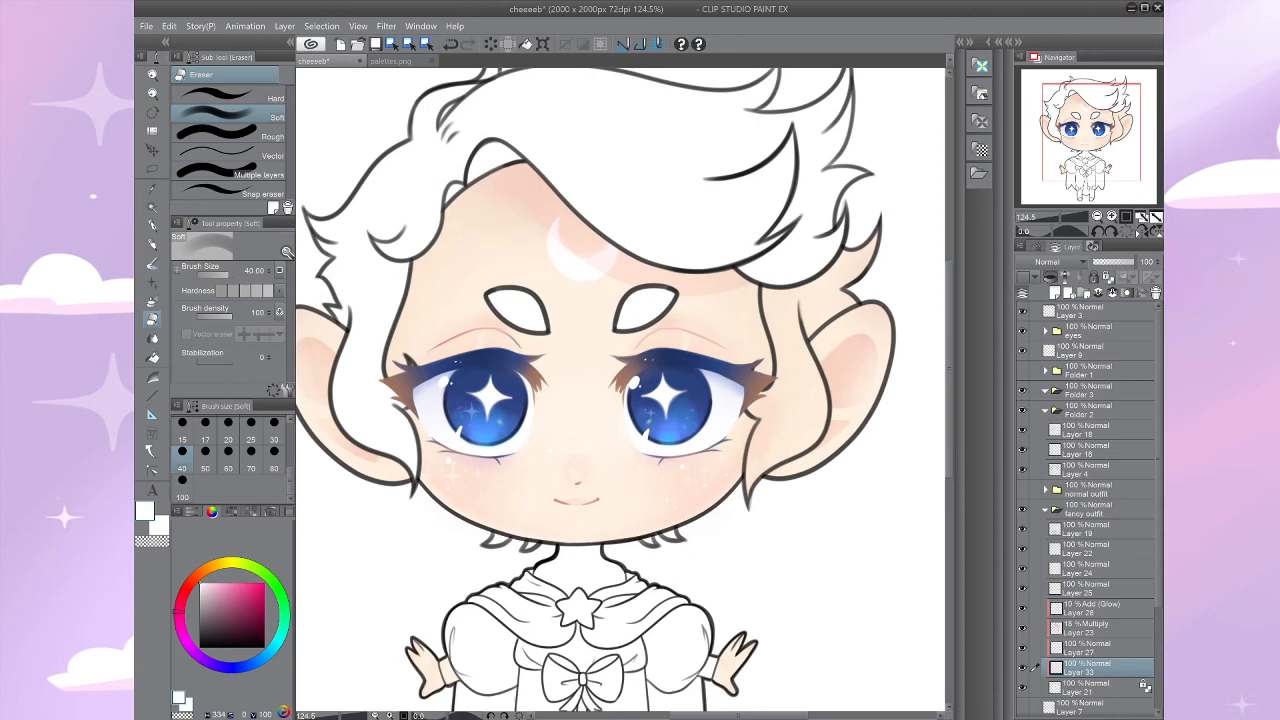
Step: Transform the crescent layer and nudge the mark slightly lower on the forehead
{"action": "key", "text": "ctrl+t"}
{"action": "key", "text": "Down"}
{"action": "key", "text": "Down"}
{"action": "key", "text": "Down"}
{"action": "key", "text": "Down"}
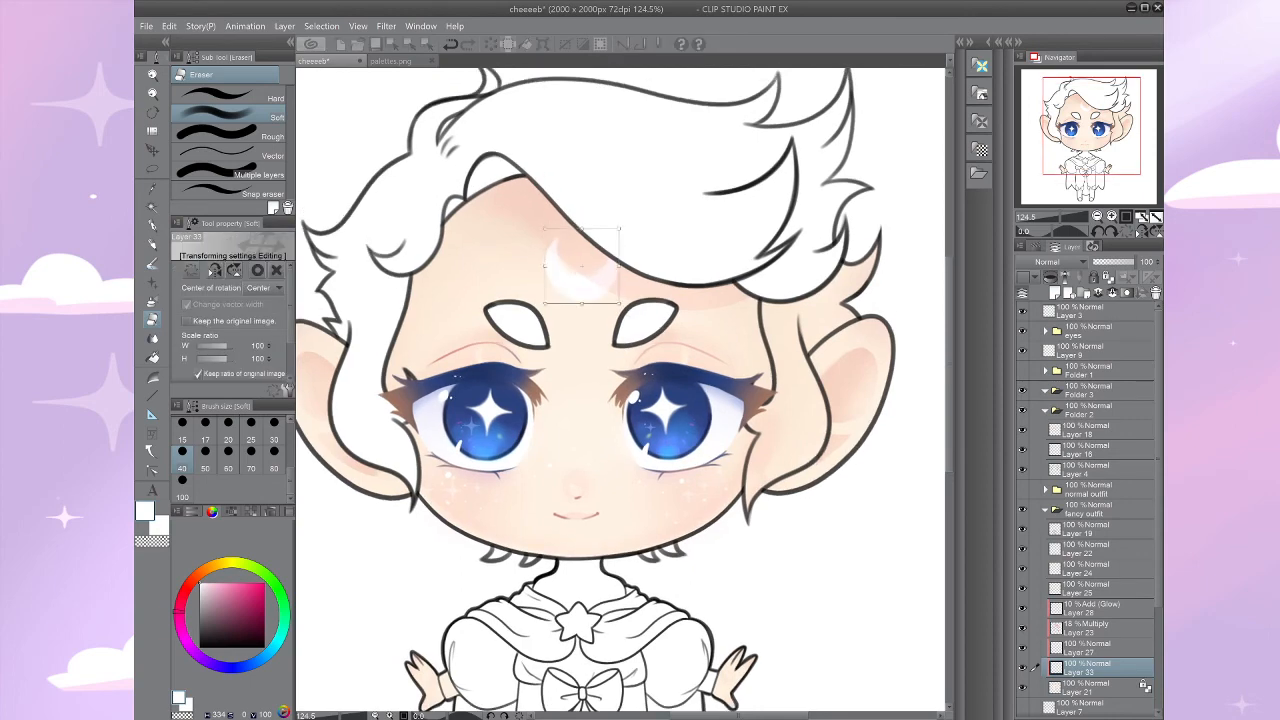
{"action": "key", "text": "Down"}
{"action": "key", "text": "Down"}
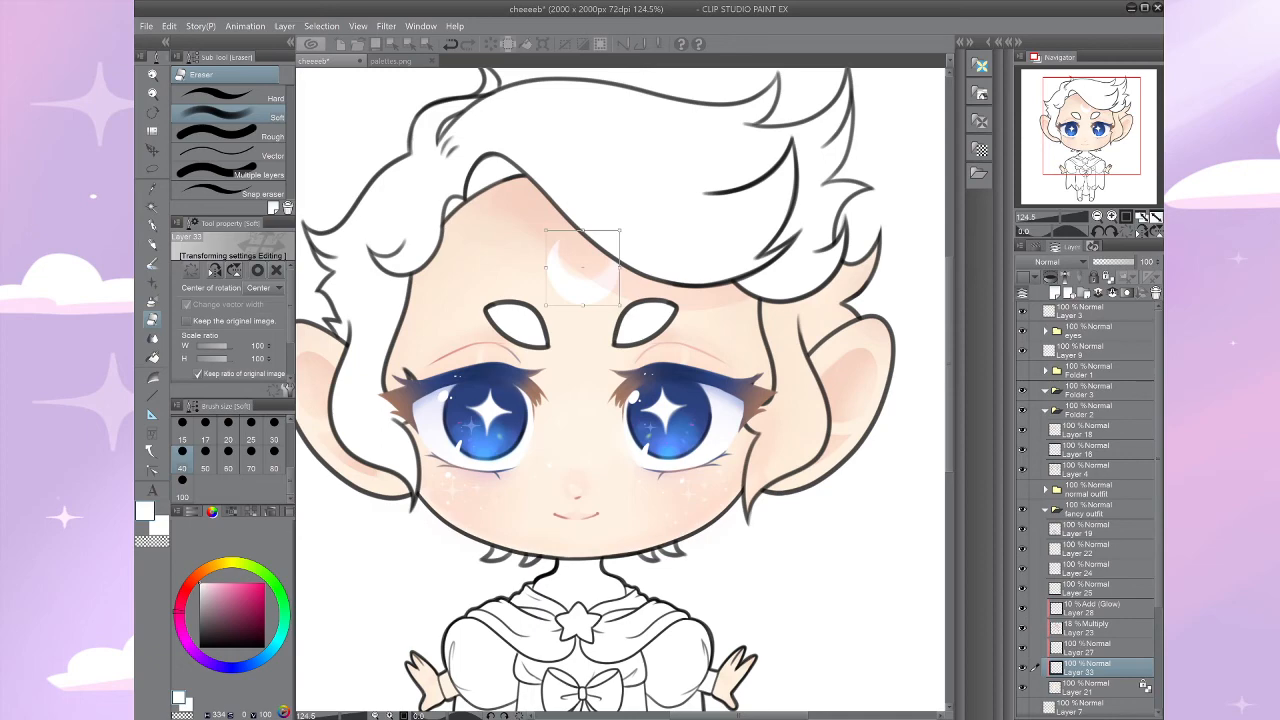
{"action": "key", "text": "Return"}
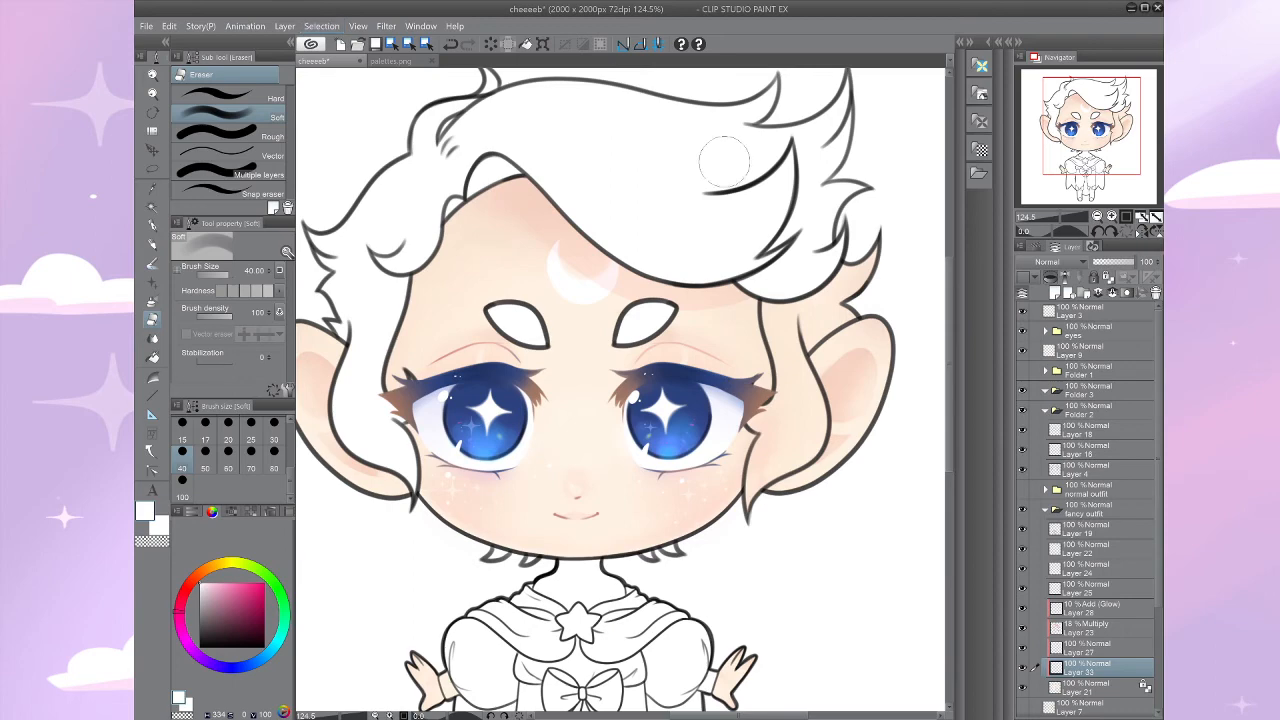
Step: Try to refine the inner edge of the forehead crescent with the Soft eraser at size 30
{"action": "scroll", "coordinate": [620, 400], "scroll_direction": "up", "scroll_amount": 3}
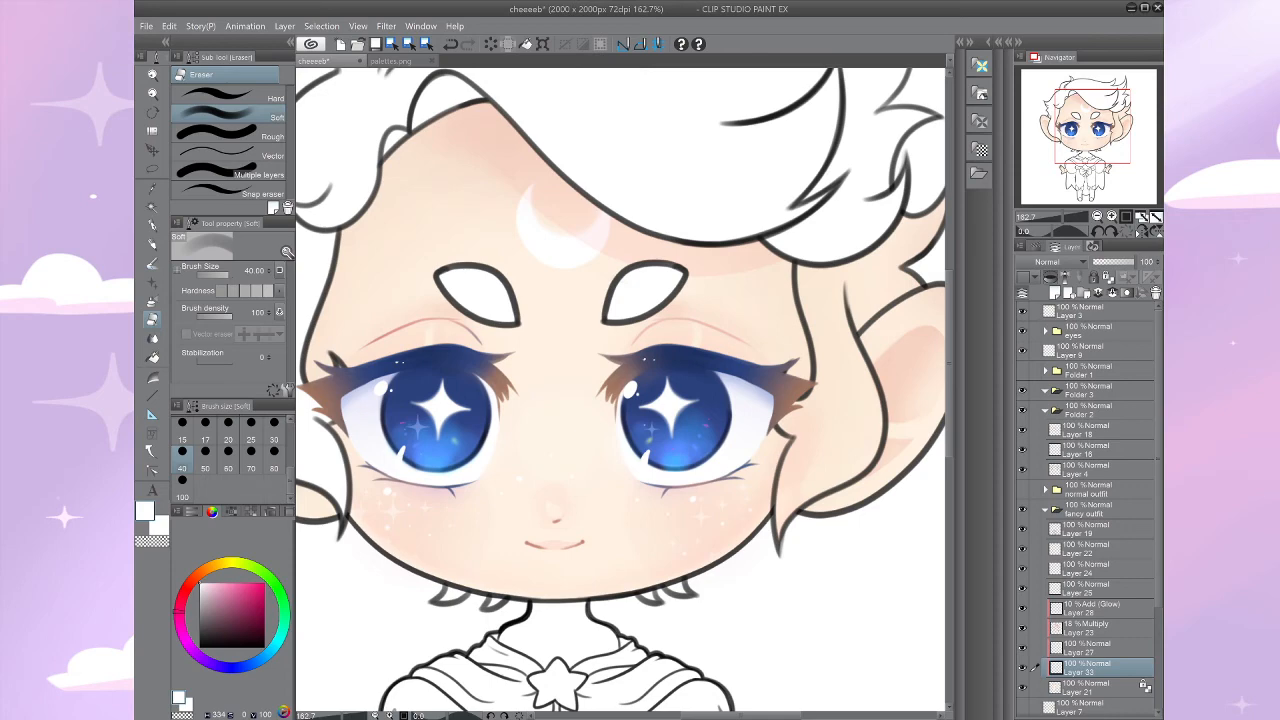
{"action": "left_click_drag", "start_coordinate": [590, 440], "coordinate": [644, 380]}
{"action": "left_click_drag", "start_coordinate": [610, 290], "coordinate": [620, 485]}
{"action": "key", "text": "ctrl+plus"}
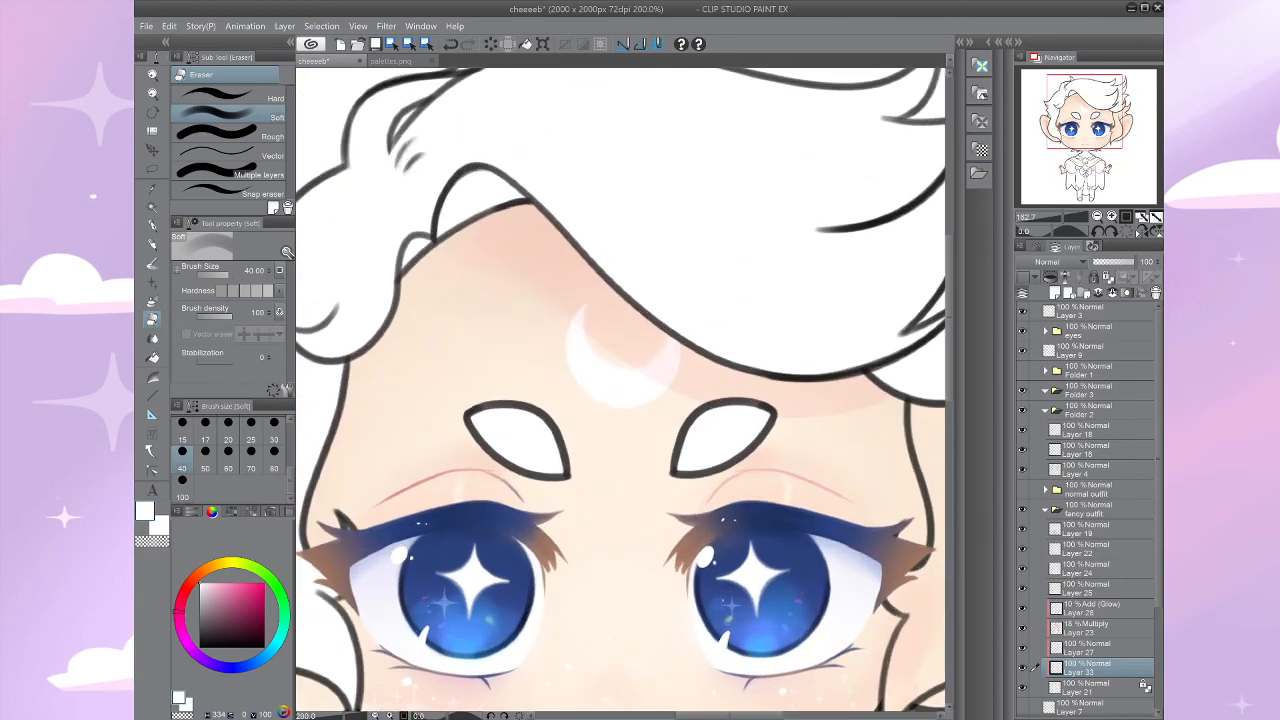
{"action": "left_click", "coordinate": [274, 440]}
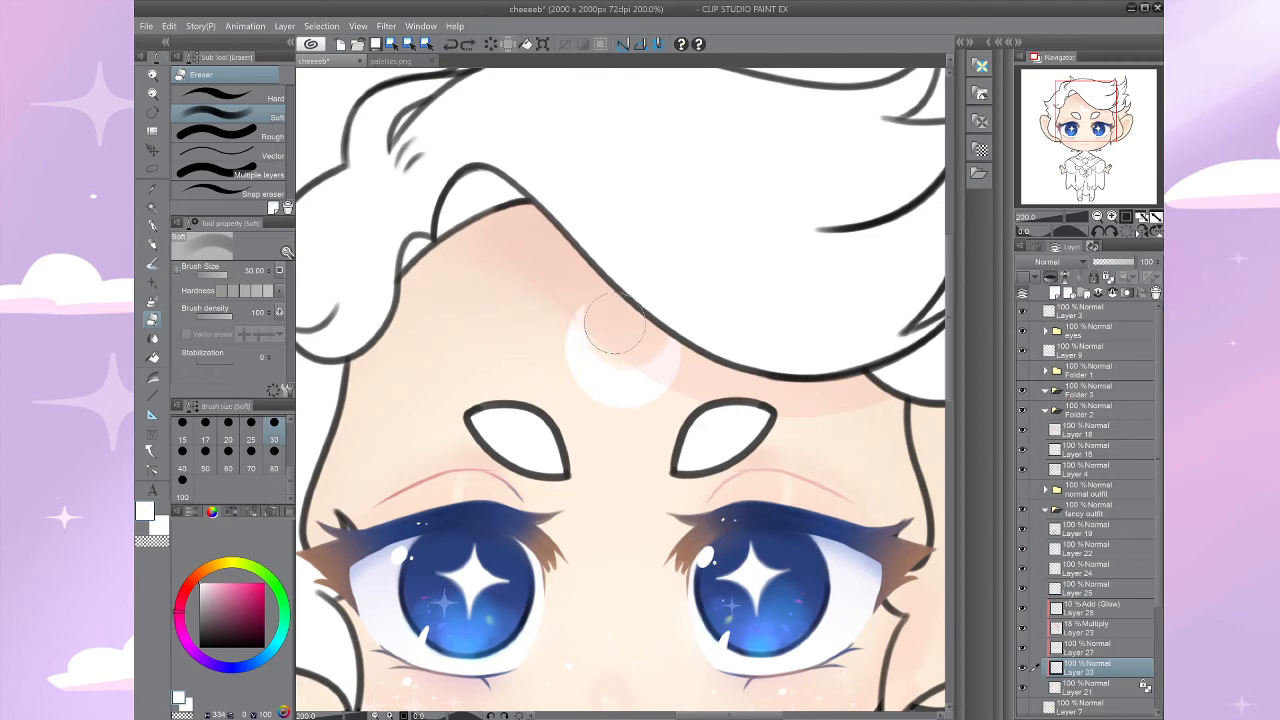
{"action": "mouse_move", "coordinate": [613, 321]}
{"action": "left_mouse_down"}
{"action": "mouse_move", "coordinate": [630, 332]}
{"action": "mouse_move", "coordinate": [640, 285]}
{"action": "mouse_move", "coordinate": [575, 295]}
{"action": "left_mouse_up"}
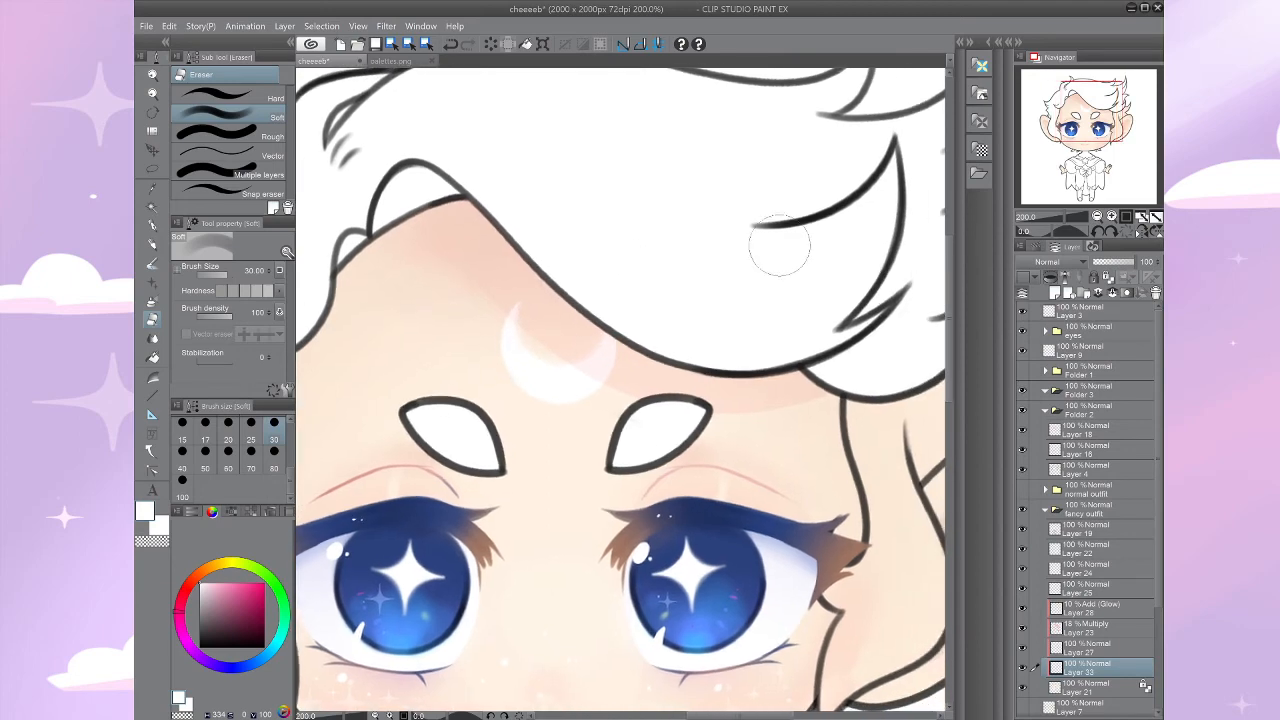
Step: Clear the crescent layer and dab a new white disc on the forehead with the Opaque watercolor brush at size 50
{"action": "key", "text": "Delete"}
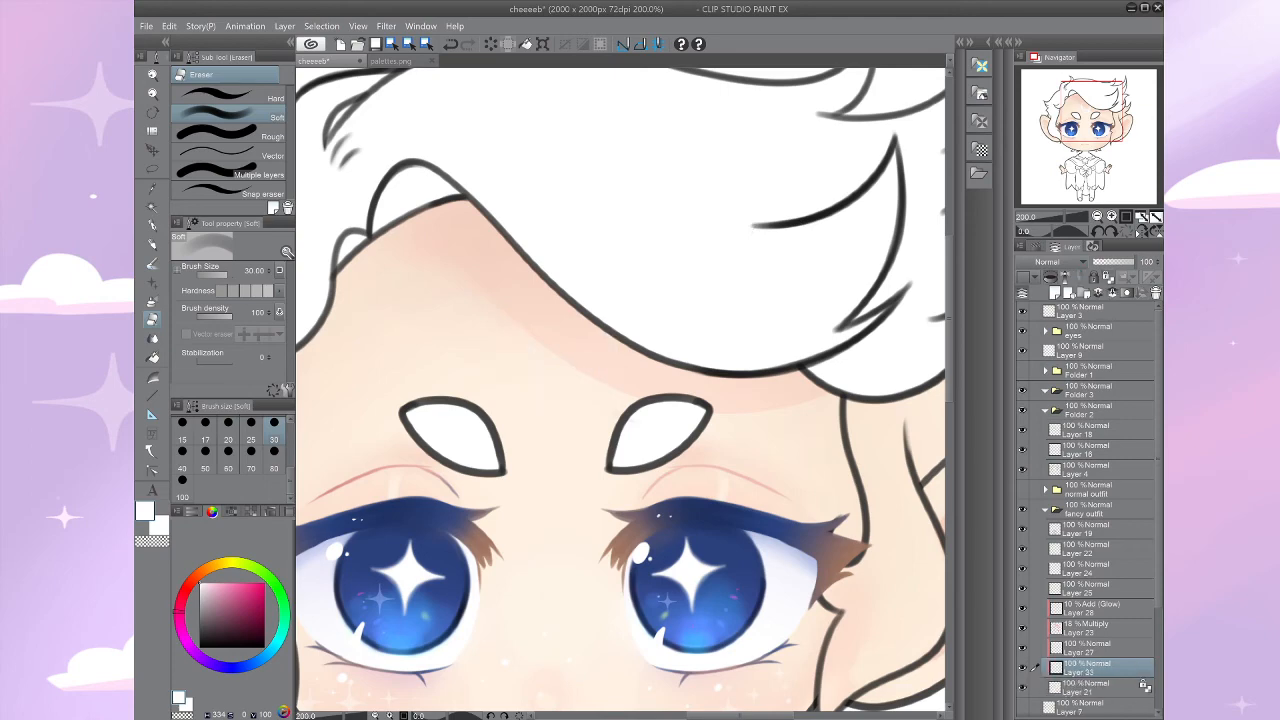
{"action": "key", "text": "b"}
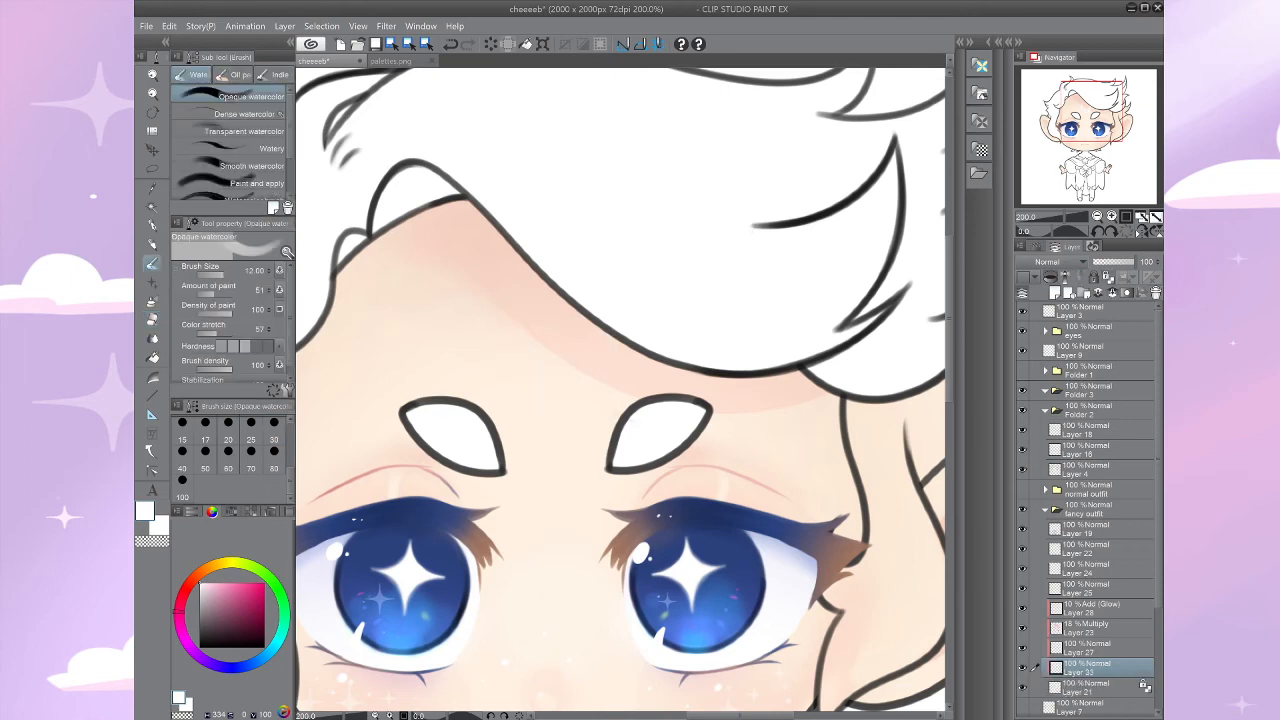
{"action": "left_click", "coordinate": [205, 468]}
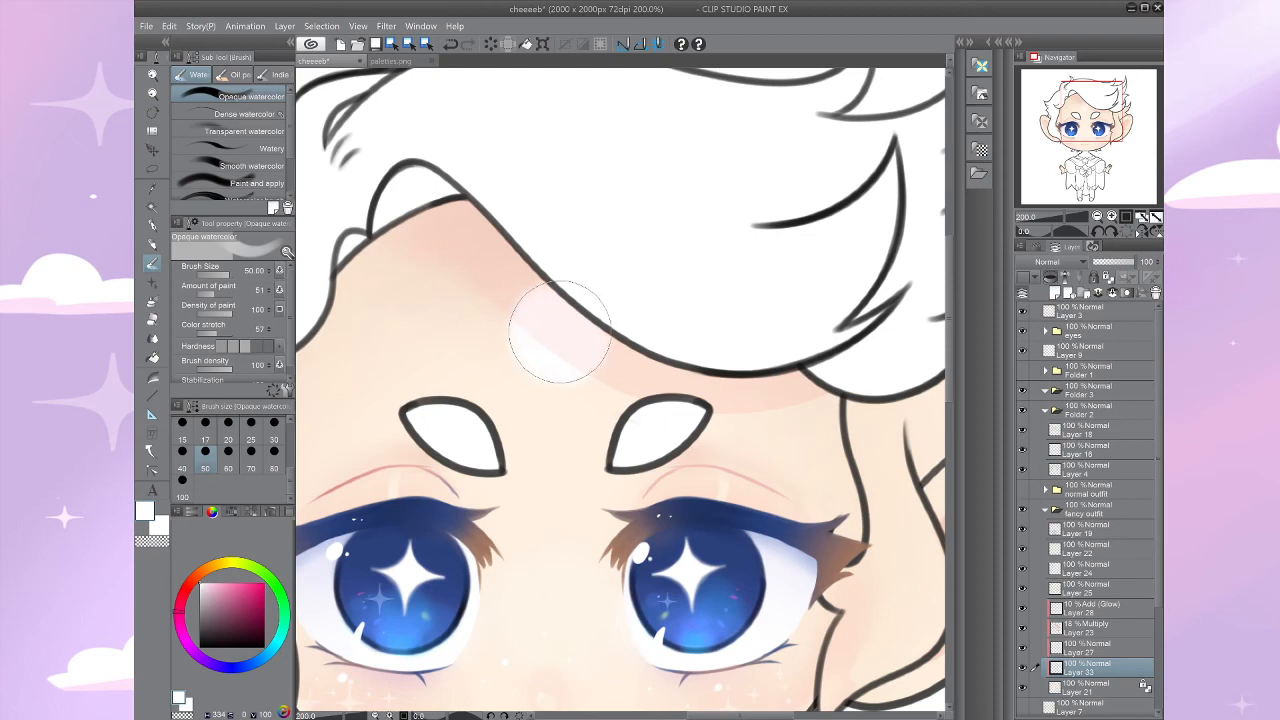
{"action": "mouse_move", "coordinate": [559, 326]}
{"action": "left_mouse_down"}
{"action": "mouse_move", "coordinate": [555, 344]}
{"action": "mouse_move", "coordinate": [547, 295]}
{"action": "left_mouse_up"}
{"action": "scroll", "coordinate": [684, 190], "scroll_direction": "down", "scroll_amount": 5}
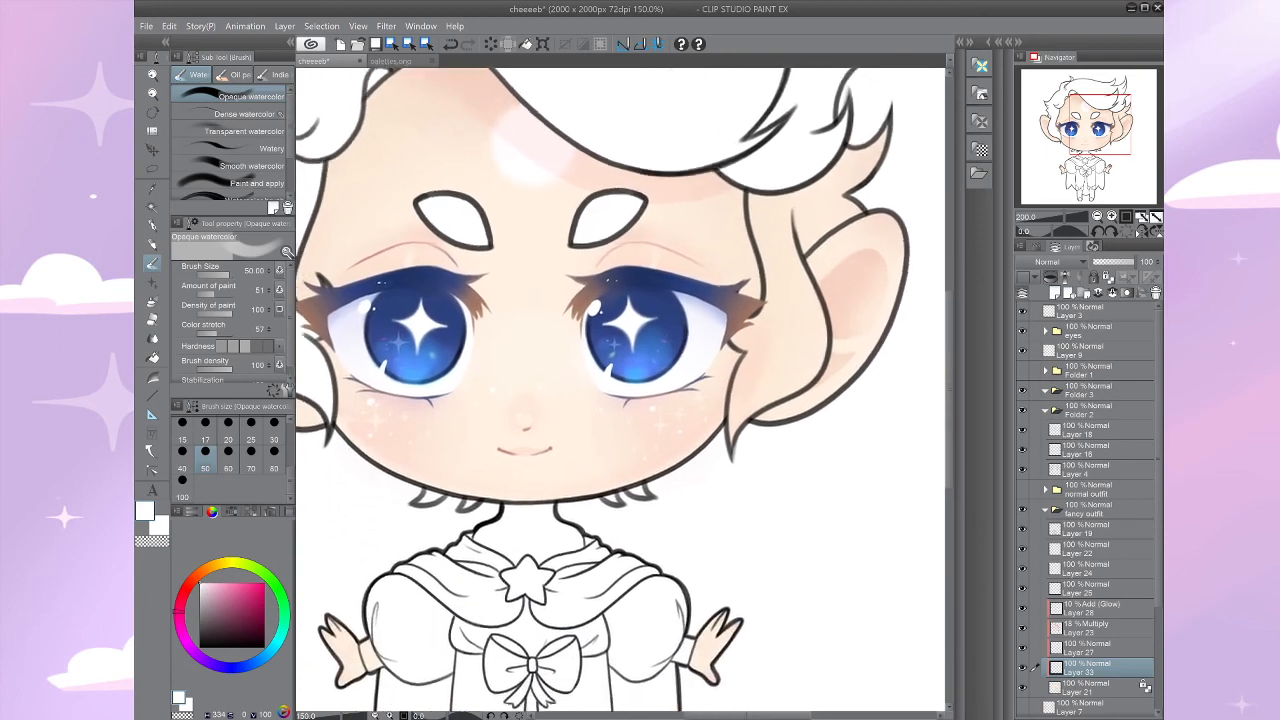
{"action": "left_click_drag", "start_coordinate": [710, 455], "coordinate": [723, 394]}
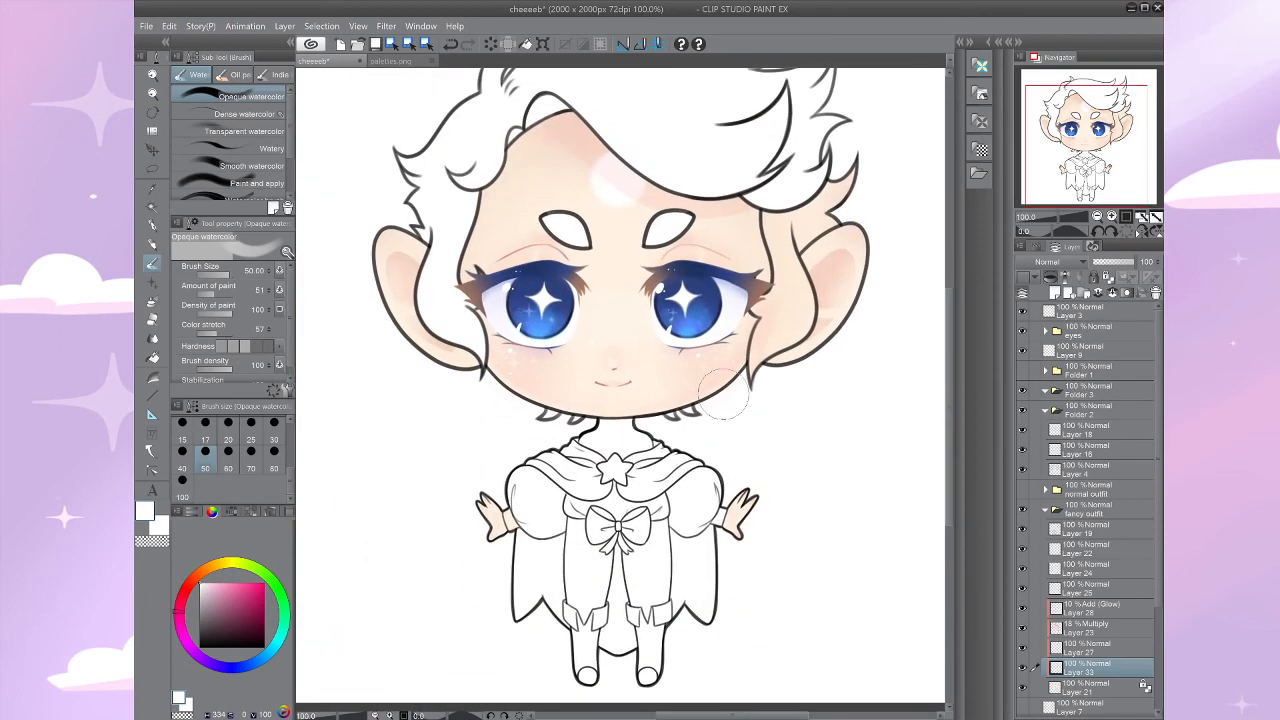
{"action": "scroll", "coordinate": [683, 453], "scroll_direction": "up", "scroll_amount": 5}
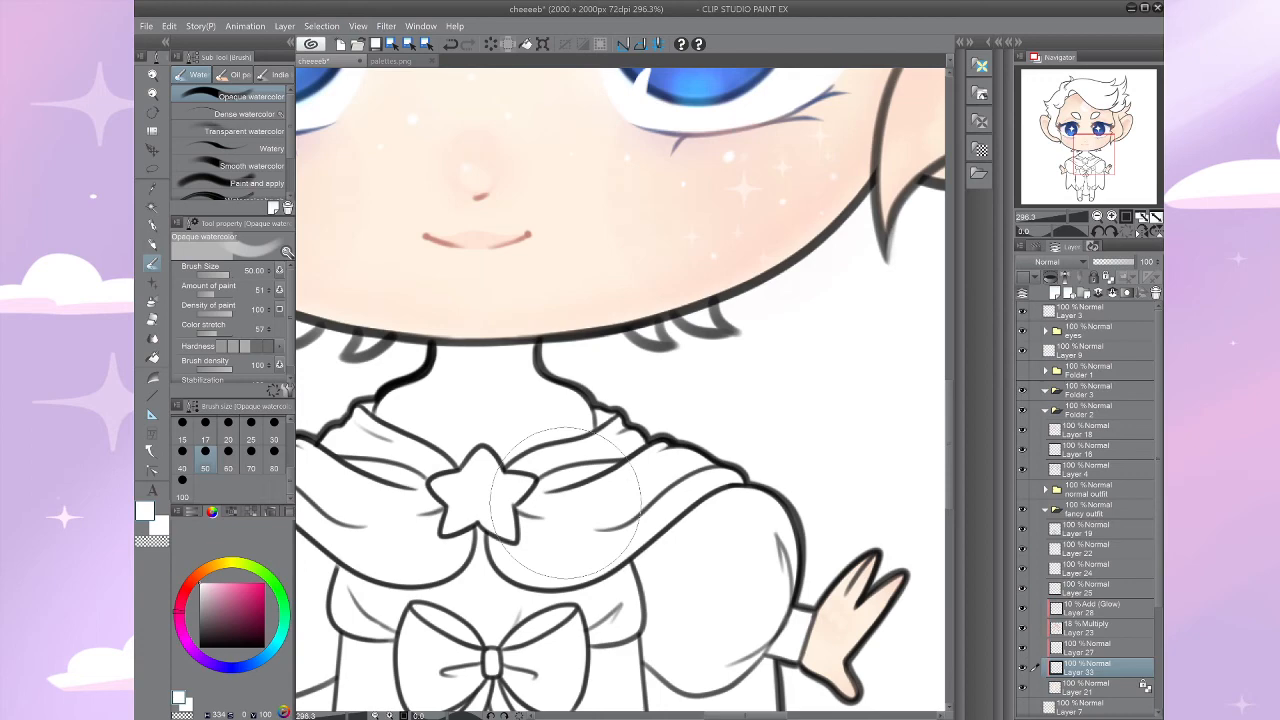
{"action": "scroll", "coordinate": [565, 505], "scroll_direction": "down", "scroll_amount": 5}
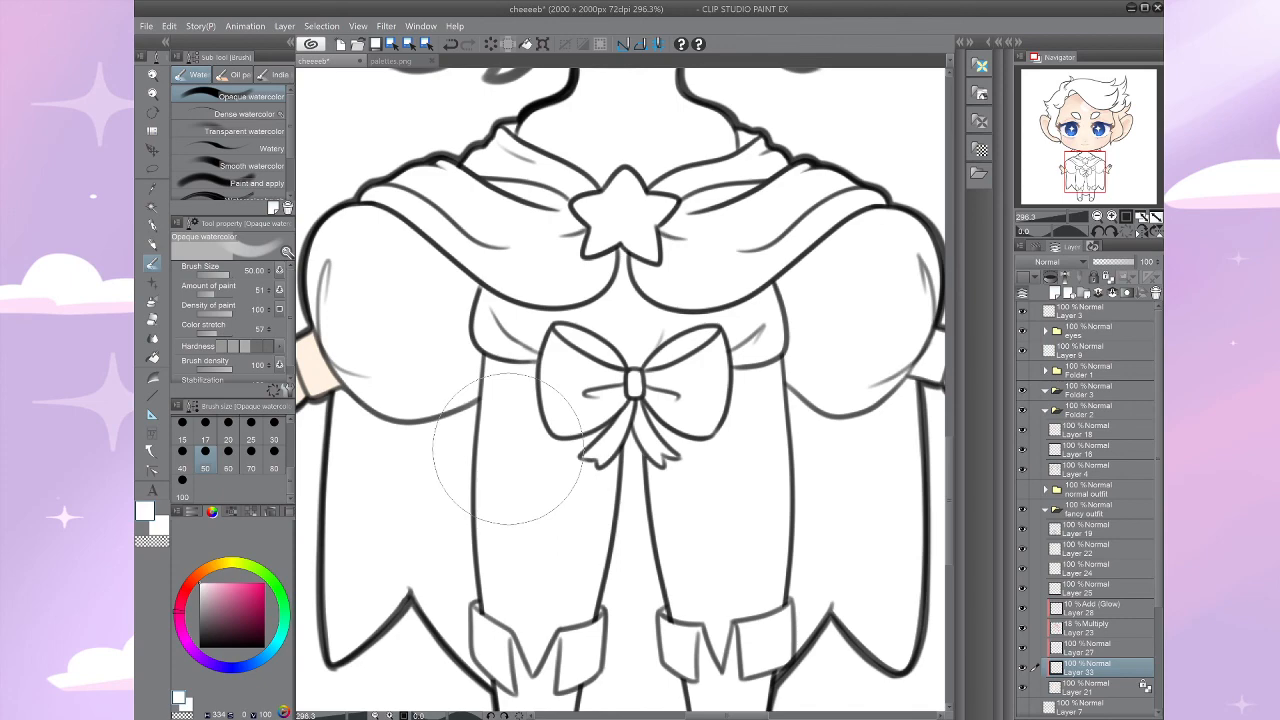
{"action": "scroll", "coordinate": [1088, 510], "scroll_direction": "down", "scroll_amount": 3}
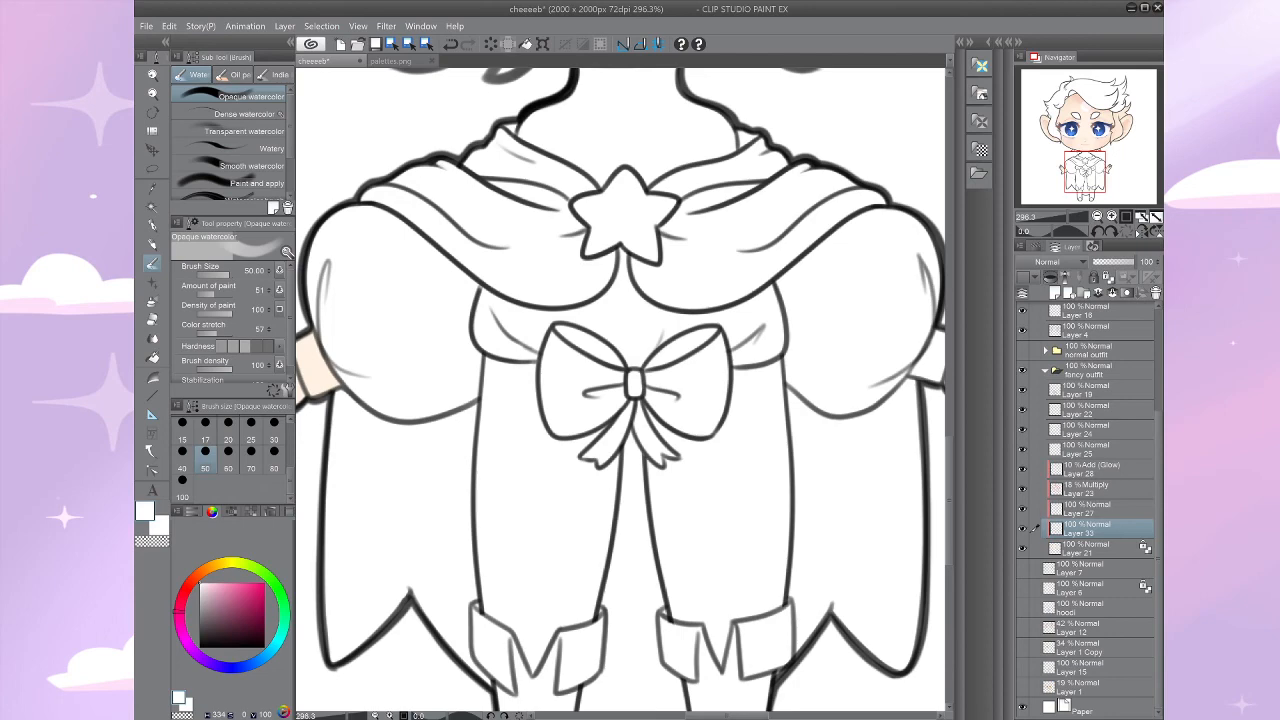
{"action": "key", "text": "ctrl+alt+0"}
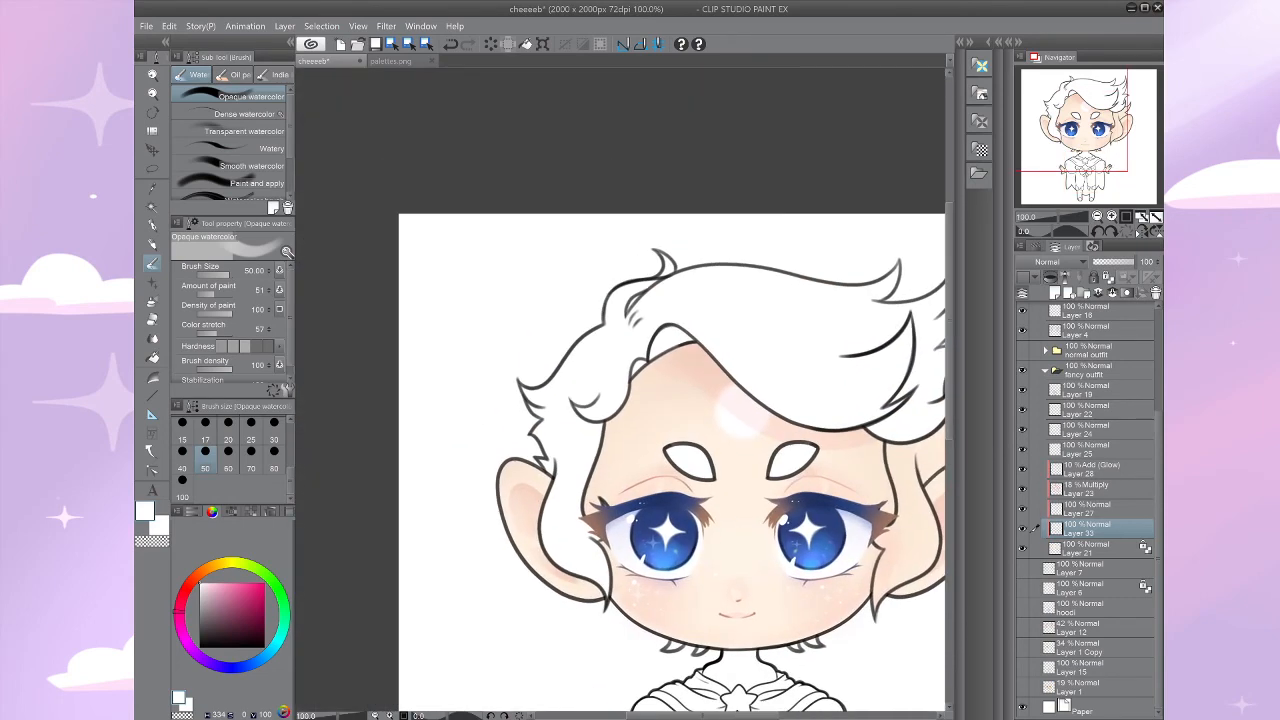
Step: Try to carve the new forehead disc into a crescent with the Soft eraser at size 30, undoing the strokes
{"action": "key", "text": "ctrl+plus"}
{"action": "left_click", "coordinate": [1090, 548]}
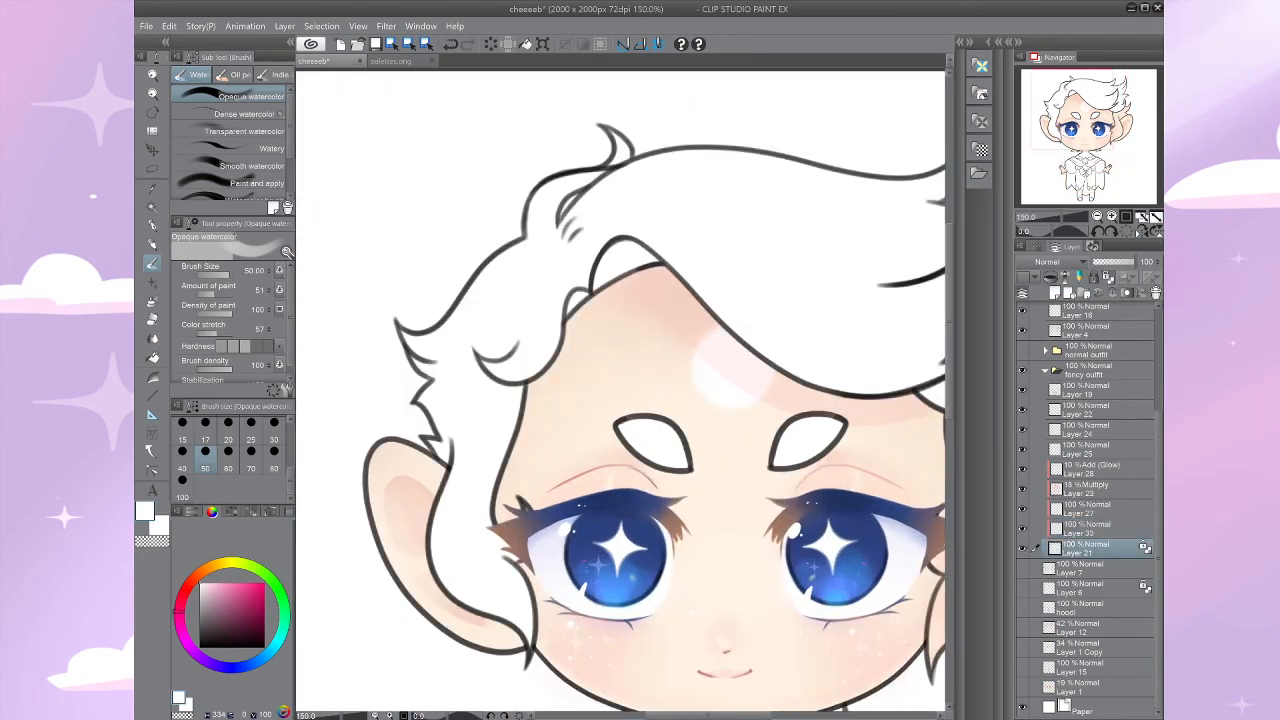
{"action": "left_click", "coordinate": [1090, 528]}
{"action": "scroll", "coordinate": [620, 400], "scroll_direction": "up", "scroll_amount": 3}
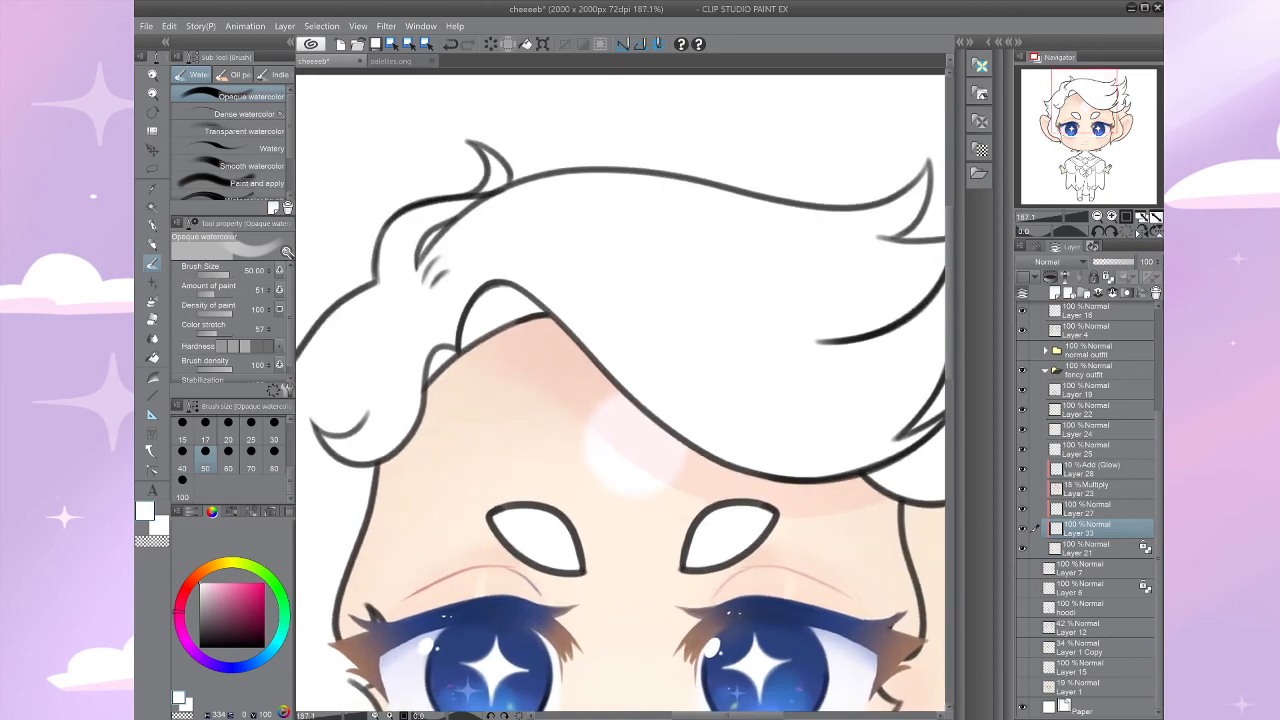
{"action": "key", "text": "e"}
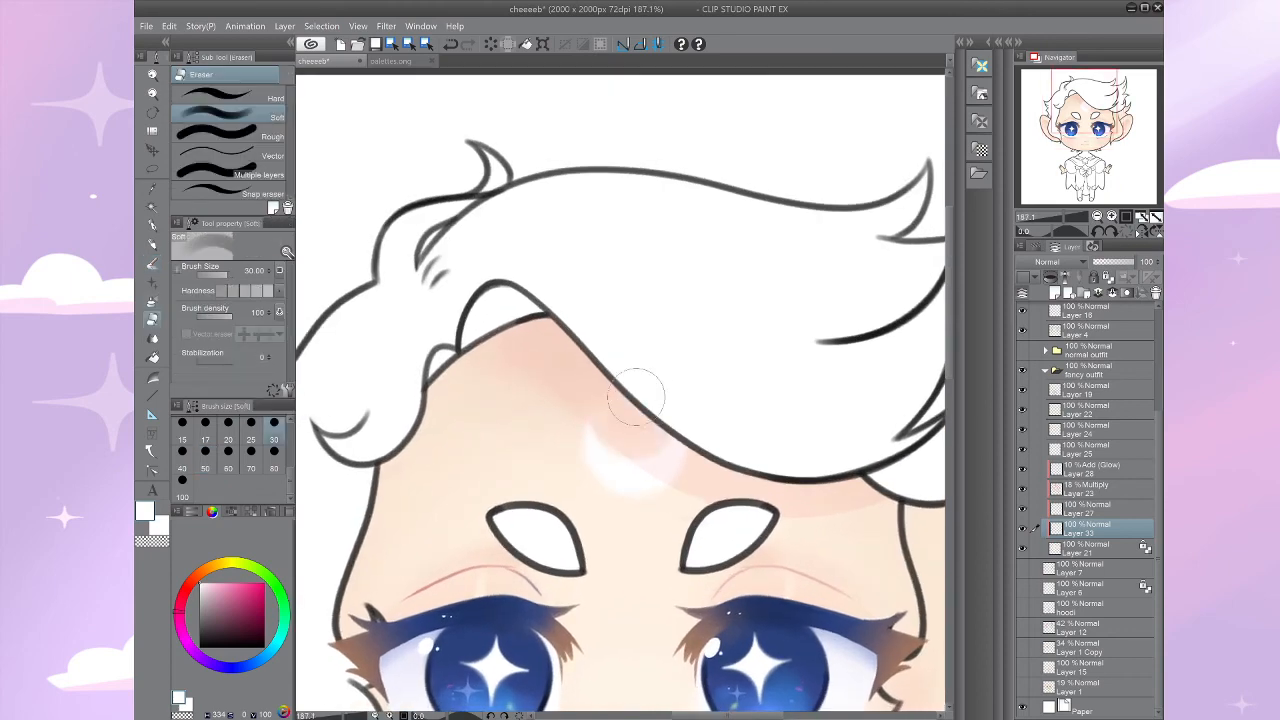
{"action": "key", "text": "ctrl+z"}
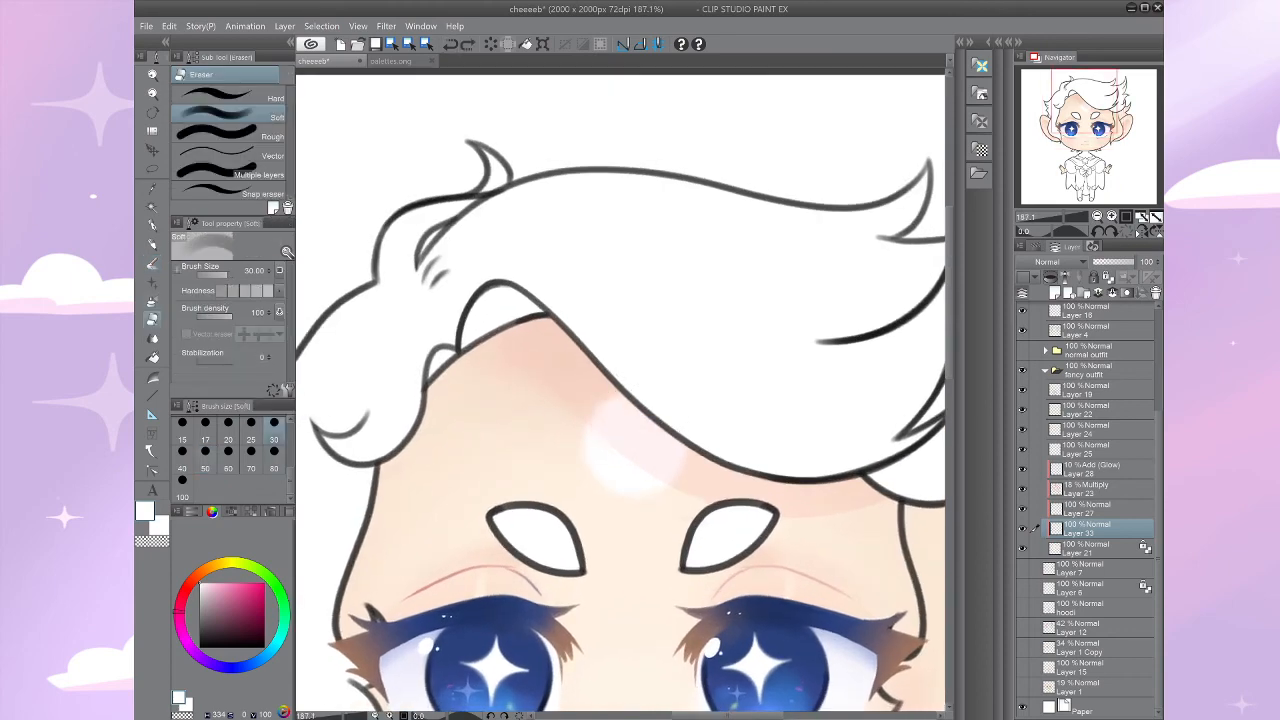
{"action": "left_click", "coordinate": [205, 451]}
{"action": "key", "text": "bracketleft"}
{"action": "key", "text": "bracketleft"}
{"action": "mouse_move", "coordinate": [622, 412]}
{"action": "left_mouse_down"}
{"action": "mouse_move", "coordinate": [646, 426]}
{"action": "mouse_move", "coordinate": [590, 378]}
{"action": "left_mouse_up"}
{"action": "key", "text": "ctrl+z"}
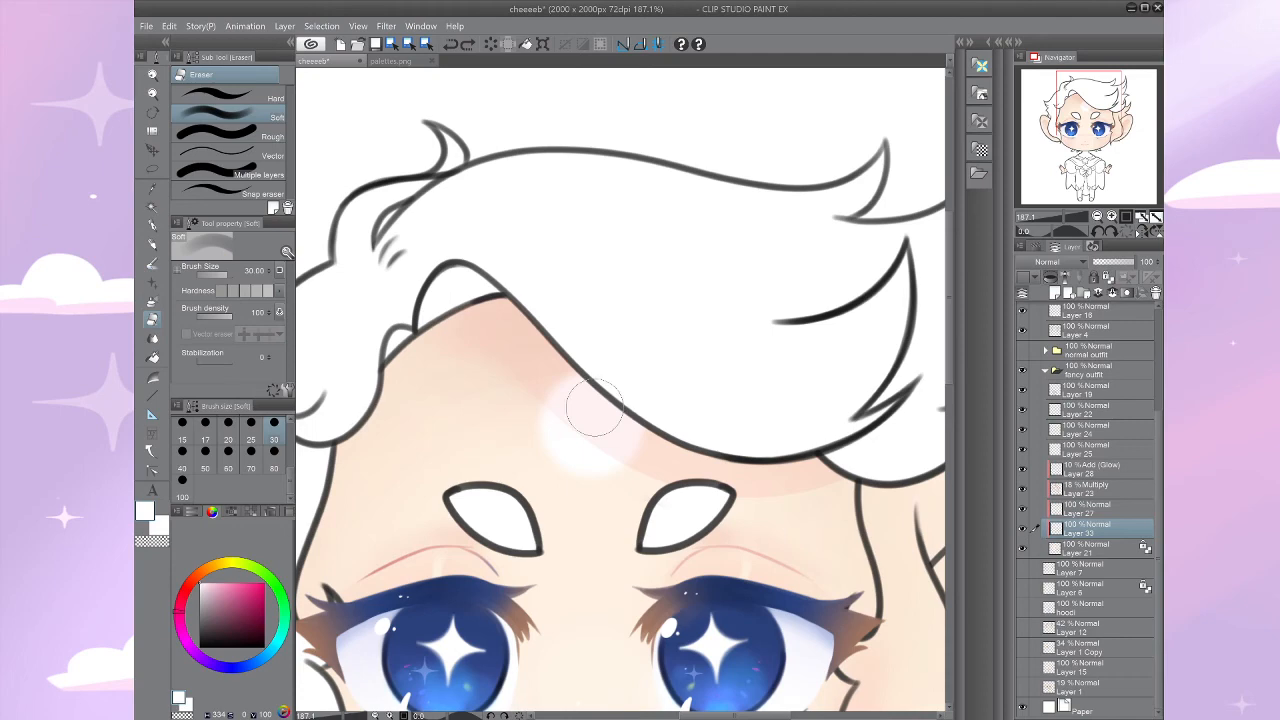
Step: Carve the white forehead disc into a crescent opening upward with the Soft eraser at size 40
{"action": "mouse_move", "coordinate": [595, 408]}
{"action": "left_mouse_down"}
{"action": "mouse_move", "coordinate": [537, 383]}
{"action": "mouse_move", "coordinate": [530, 365]}
{"action": "left_mouse_up"}
{"action": "key", "text": "ctrl+plus"}
{"action": "key", "text": "bracketright"}
{"action": "key", "text": "ctrl+minus"}
{"action": "key", "text": "ctrl+minus"}
{"action": "key", "text": "ctrl+minus"}
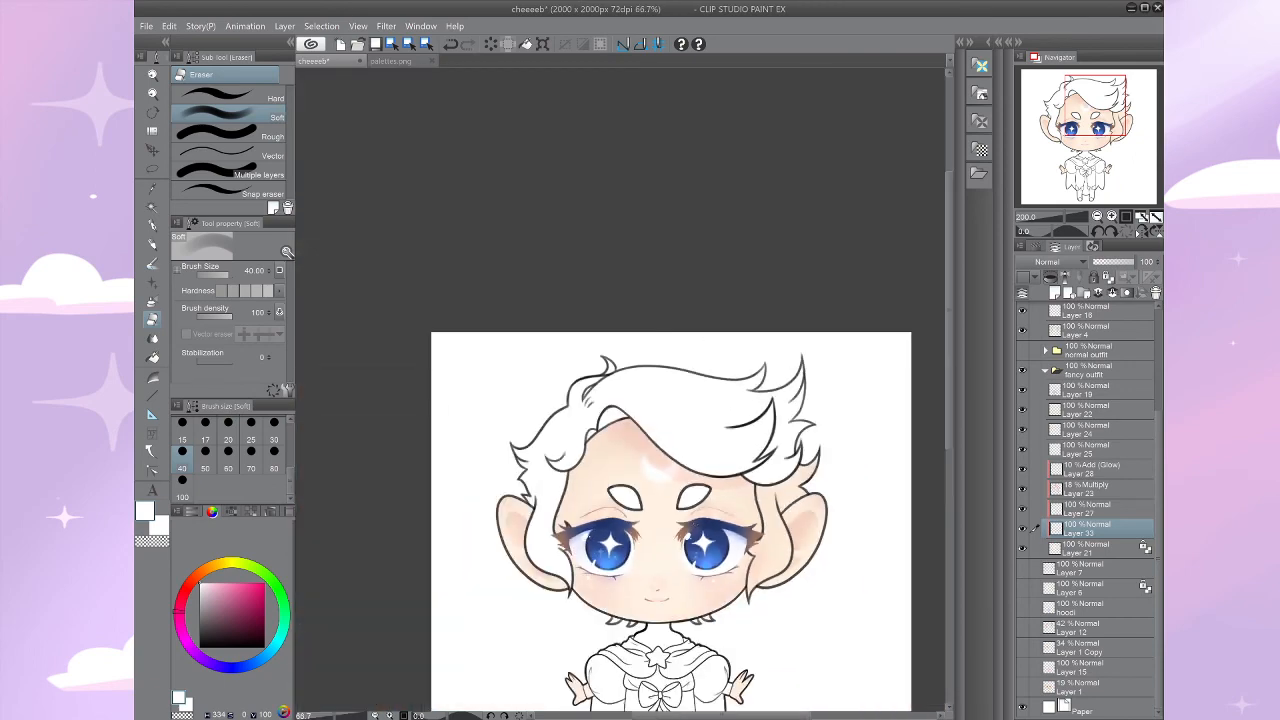
{"action": "left_click_drag", "start_coordinate": [632, 470], "coordinate": [620, 447]}
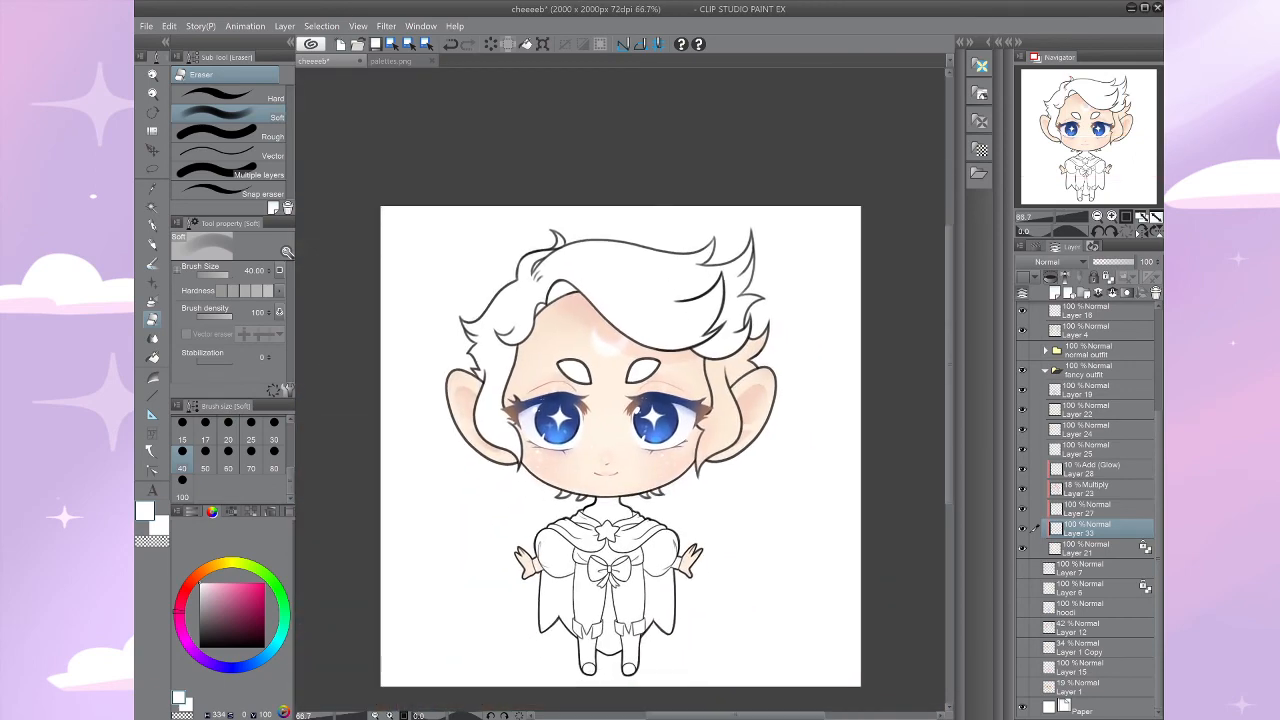
{"action": "left_click_drag", "start_coordinate": [620, 447], "coordinate": [885, 507]}
{"action": "left_click_drag", "start_coordinate": [779, 561], "coordinate": [890, 561]}
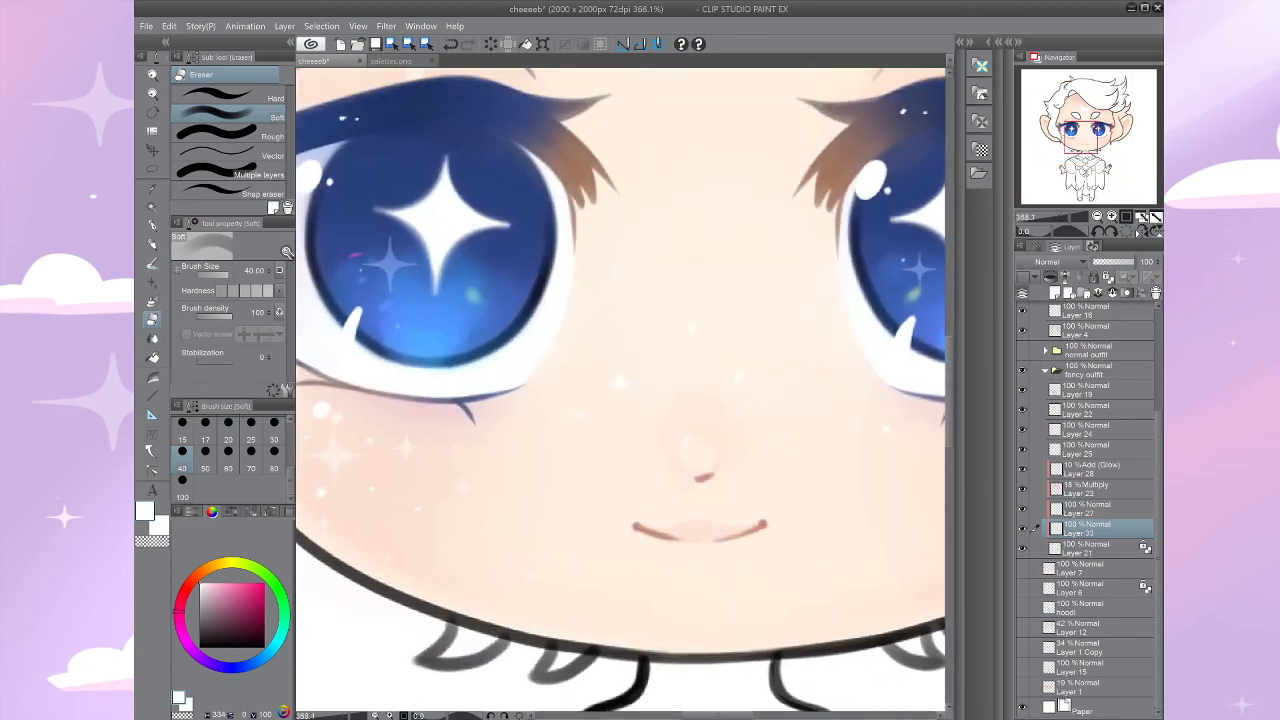
Step: Select the Multiply Layer 23 for work around the mouth and set the Soft eraser to size 5
{"action": "scroll", "coordinate": [1088, 500], "scroll_direction": "up", "scroll_amount": 3}
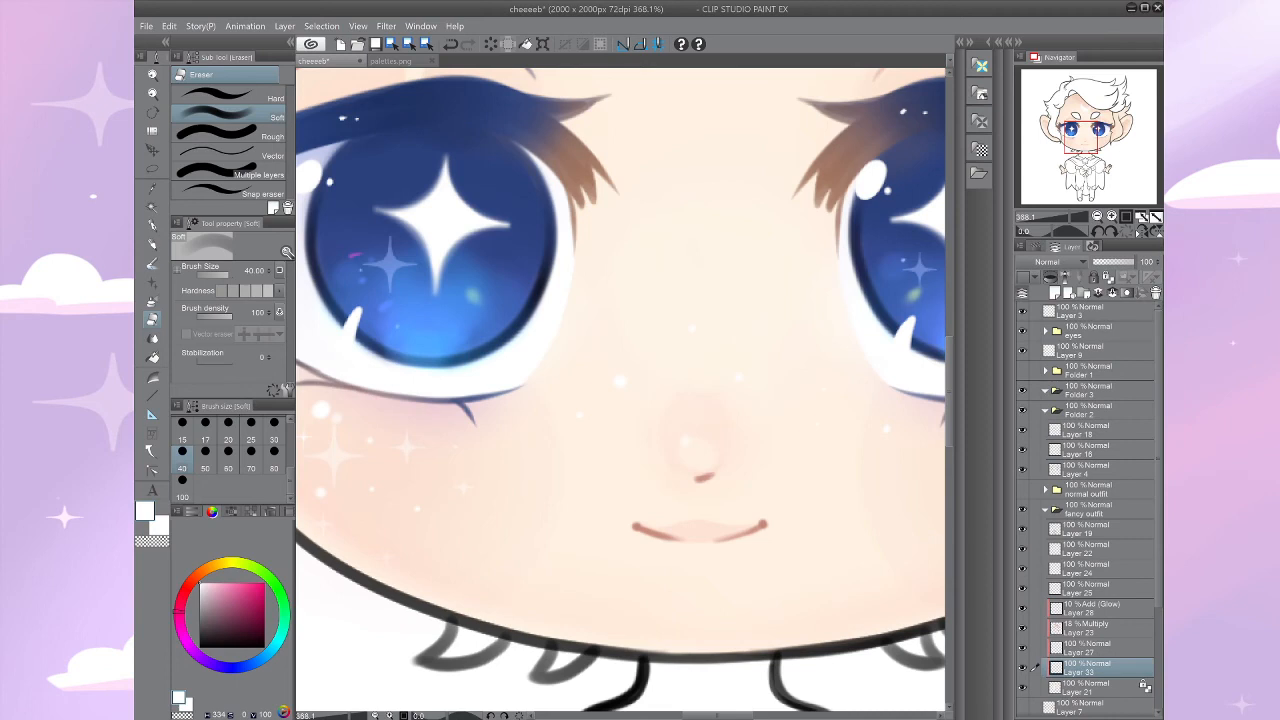
{"action": "left_click", "coordinate": [1092, 628]}
{"action": "left_click_drag", "start_coordinate": [620, 400], "coordinate": [632, 374]}
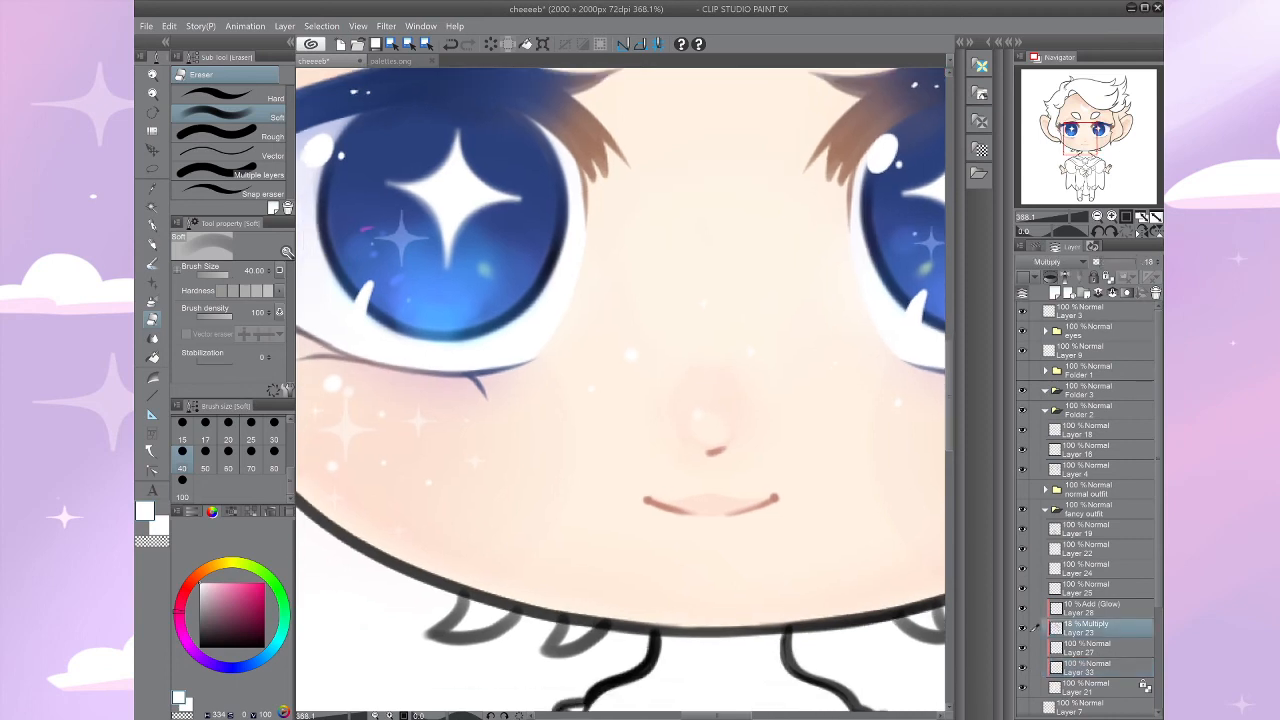
{"action": "left_click_drag", "start_coordinate": [780, 512], "coordinate": [840, 512]}
{"action": "left_click_drag", "start_coordinate": [720, 440], "coordinate": [642, 410]}
{"action": "scroll", "coordinate": [250, 460], "scroll_direction": "up", "scroll_amount": 3}
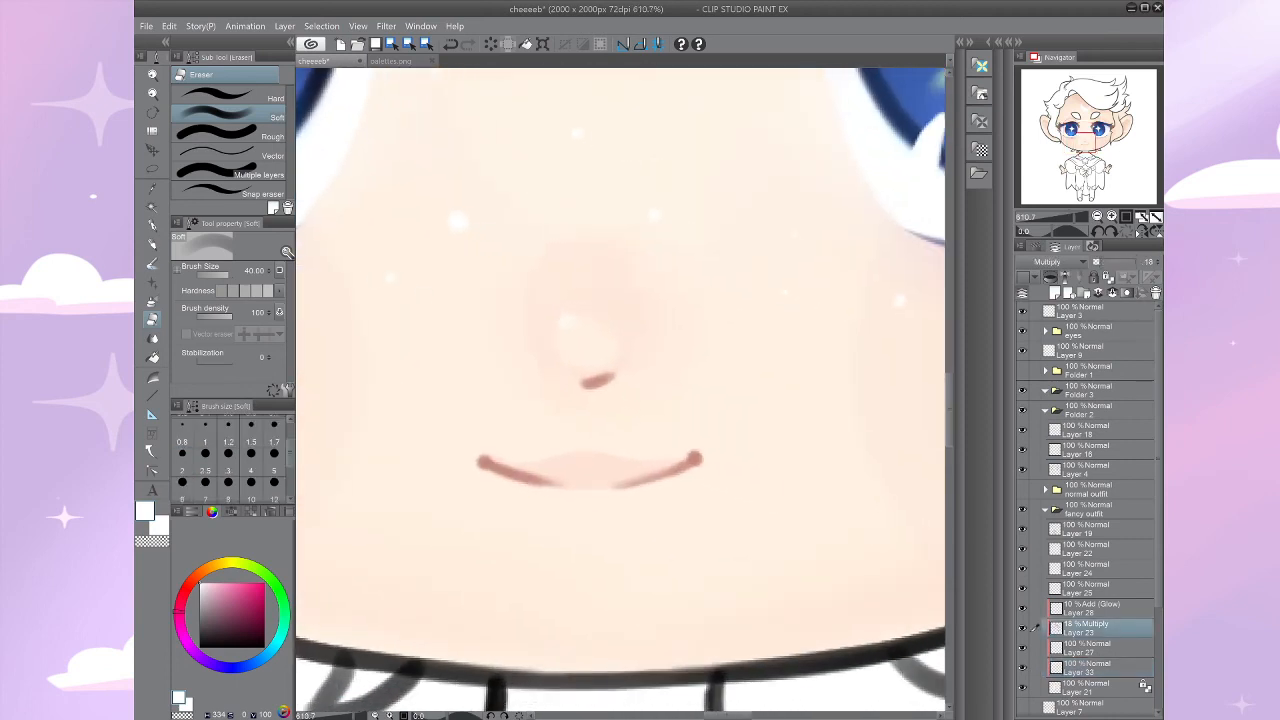
{"action": "left_click", "coordinate": [274, 457]}
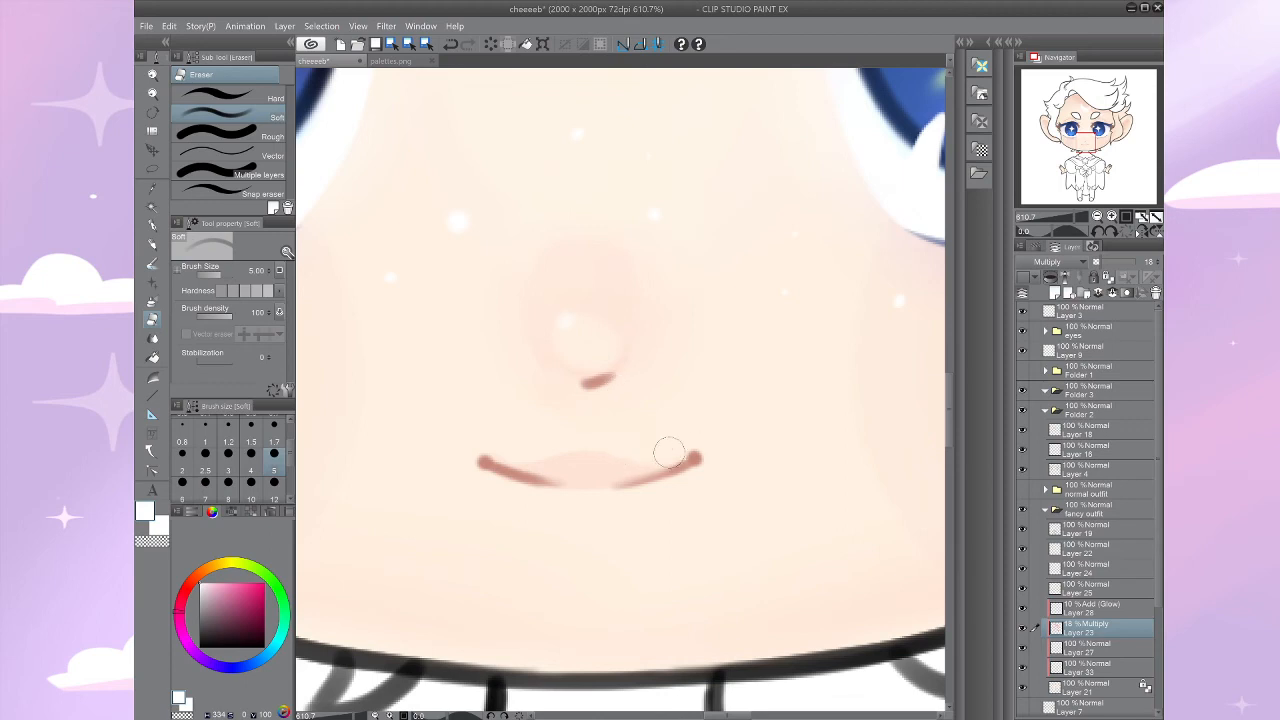
{"action": "left_click_drag", "start_coordinate": [602, 428], "coordinate": [575, 386]}
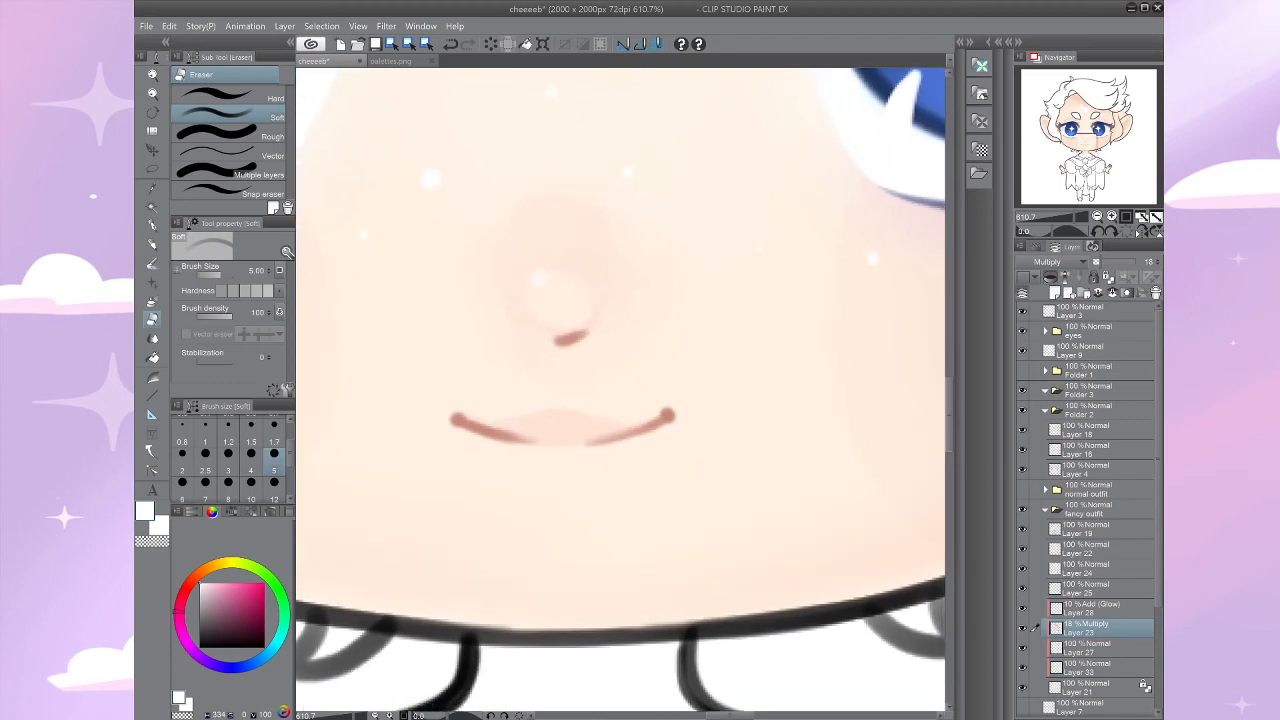
Step: Try shading beneath the mouth with the Soft airbrush, using the sampled skin tone and a darker orange at size 1.7
{"action": "key", "text": "i"}
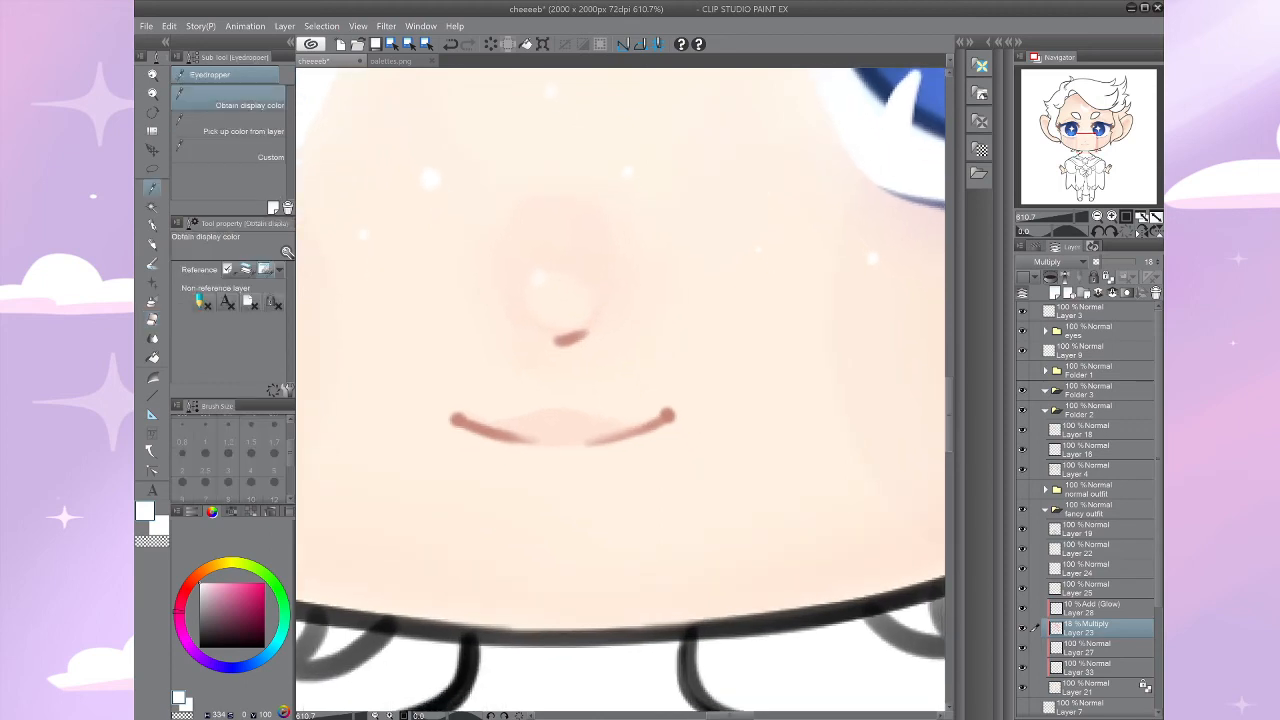
{"action": "left_click", "coordinate": [575, 386]}
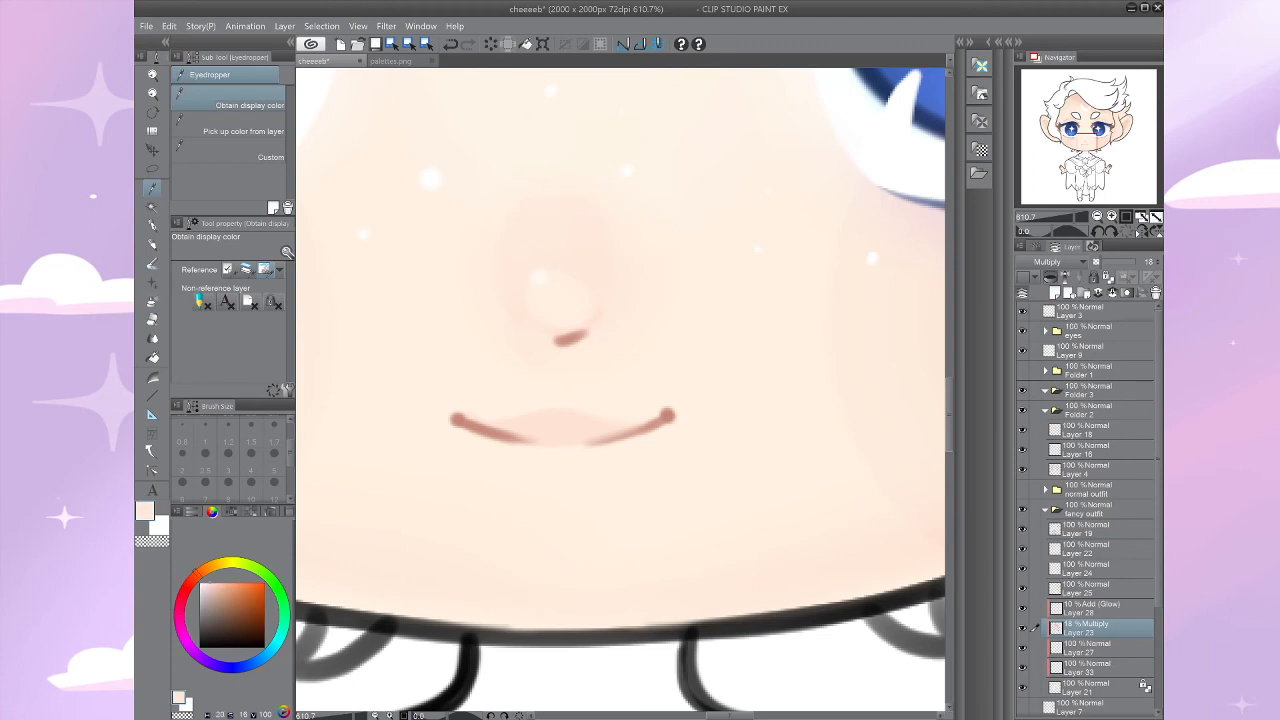
{"action": "key", "text": "b"}
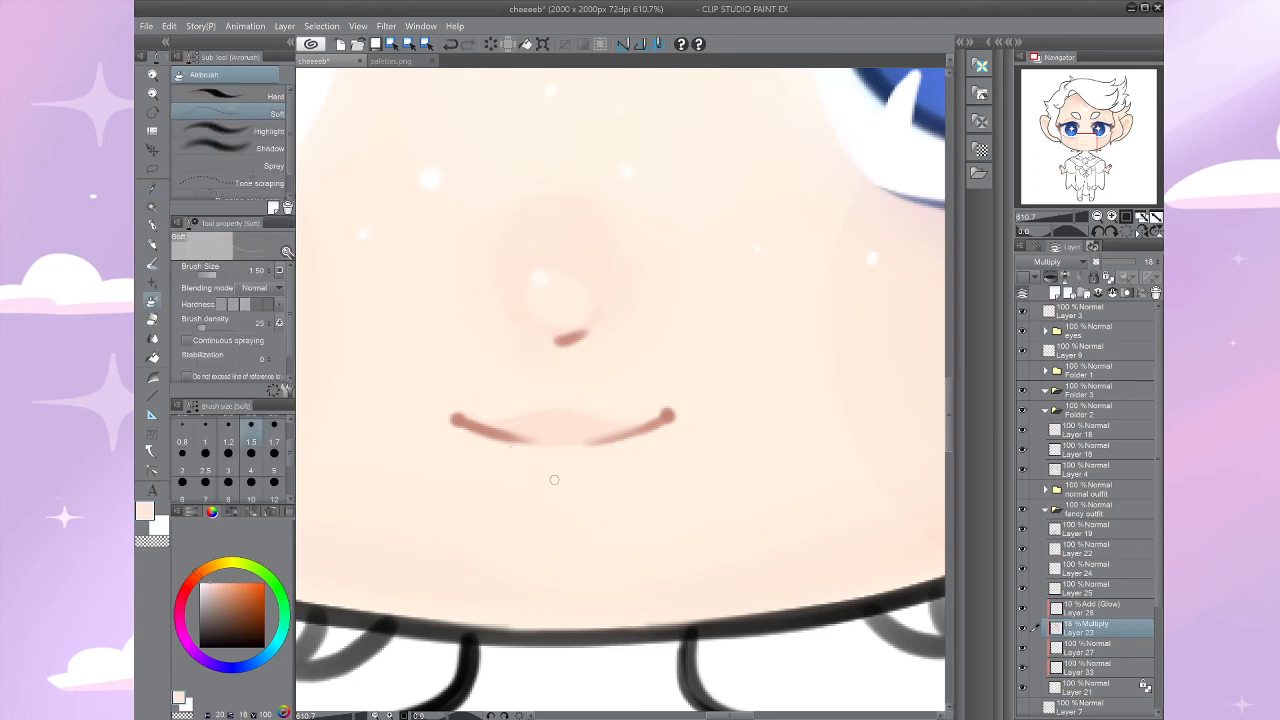
{"action": "scroll", "coordinate": [588, 471], "scroll_direction": "down", "scroll_amount": 1}
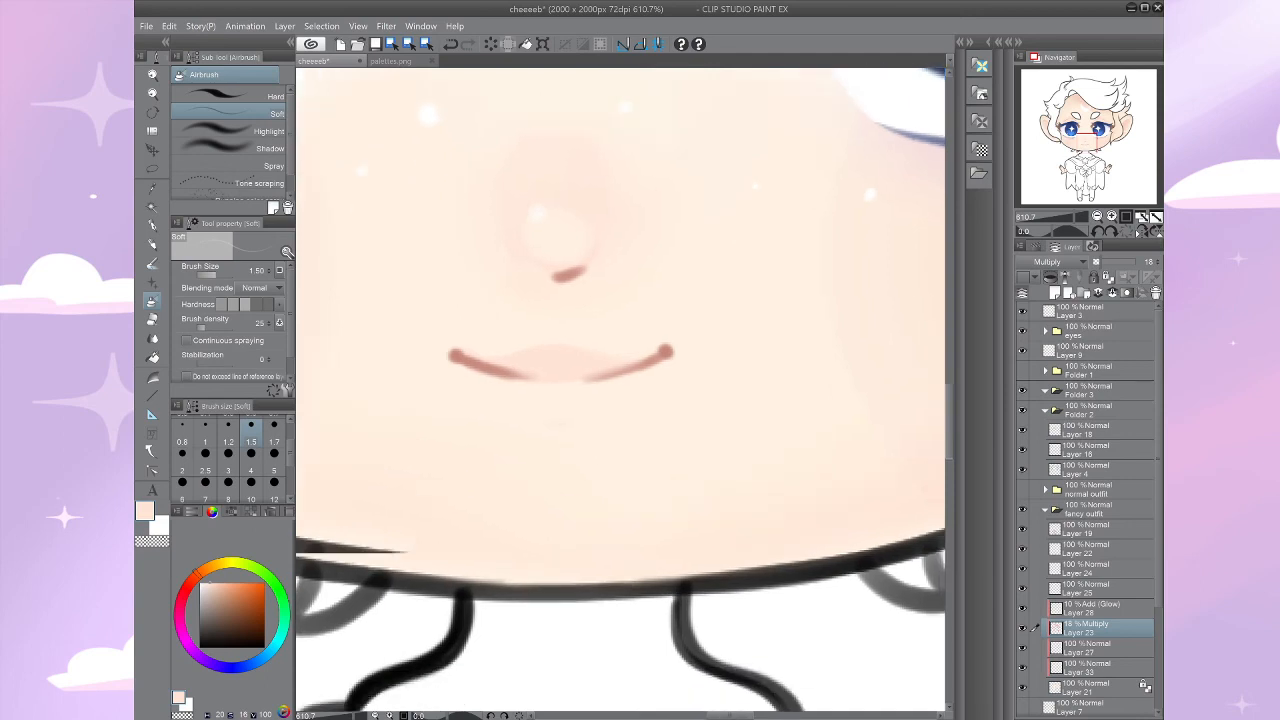
{"action": "left_click_drag", "start_coordinate": [560, 440], "coordinate": [565, 416]}
{"action": "left_click", "coordinate": [231, 588]}
{"action": "key", "text": "]"}
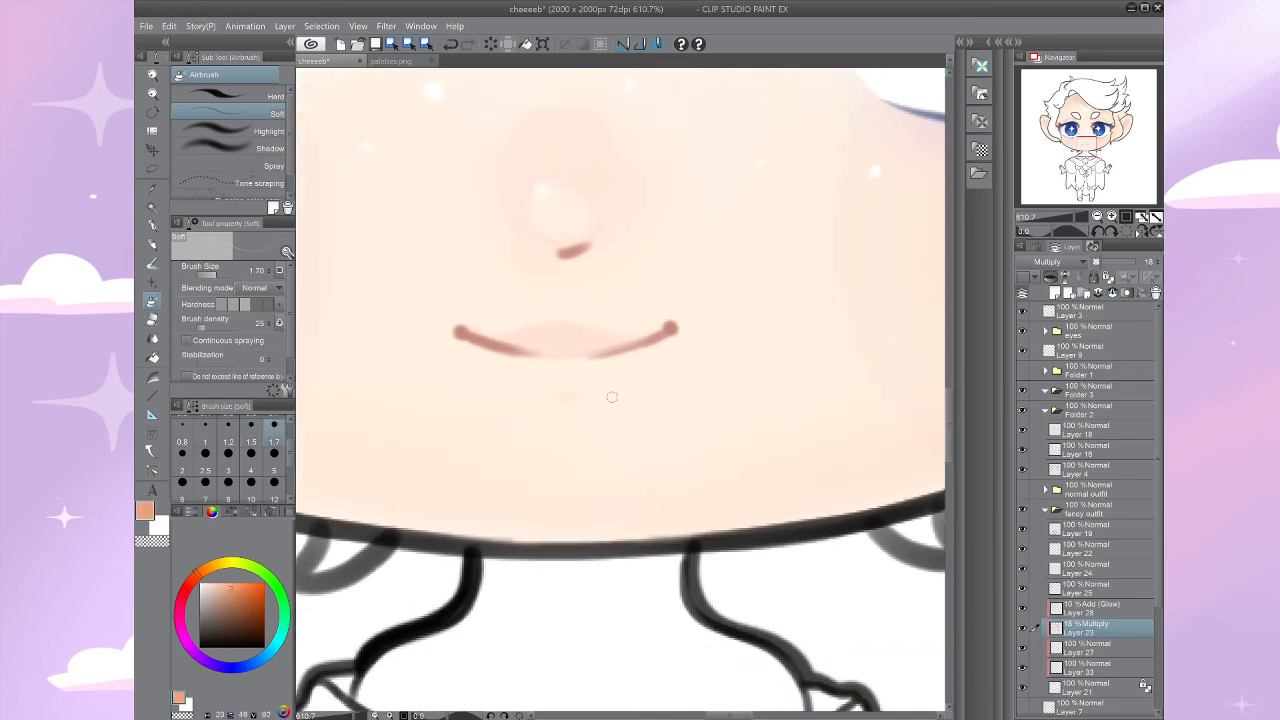
{"action": "key", "text": "ctrl+z"}
Step: Shade softly beneath the lower lip with a light pink Soft airbrush at size 5, and swap the drawing colour to white
{"action": "left_click", "coordinate": [186, 588]}
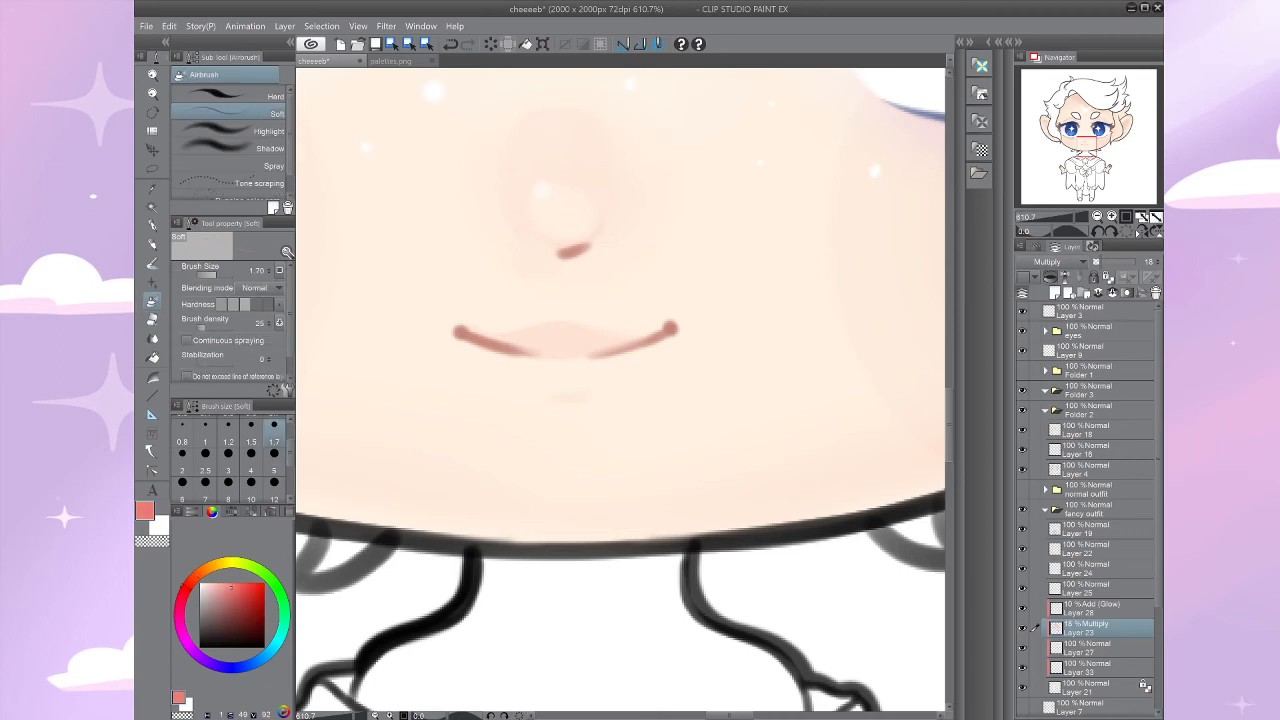
{"action": "left_click", "coordinate": [214, 590]}
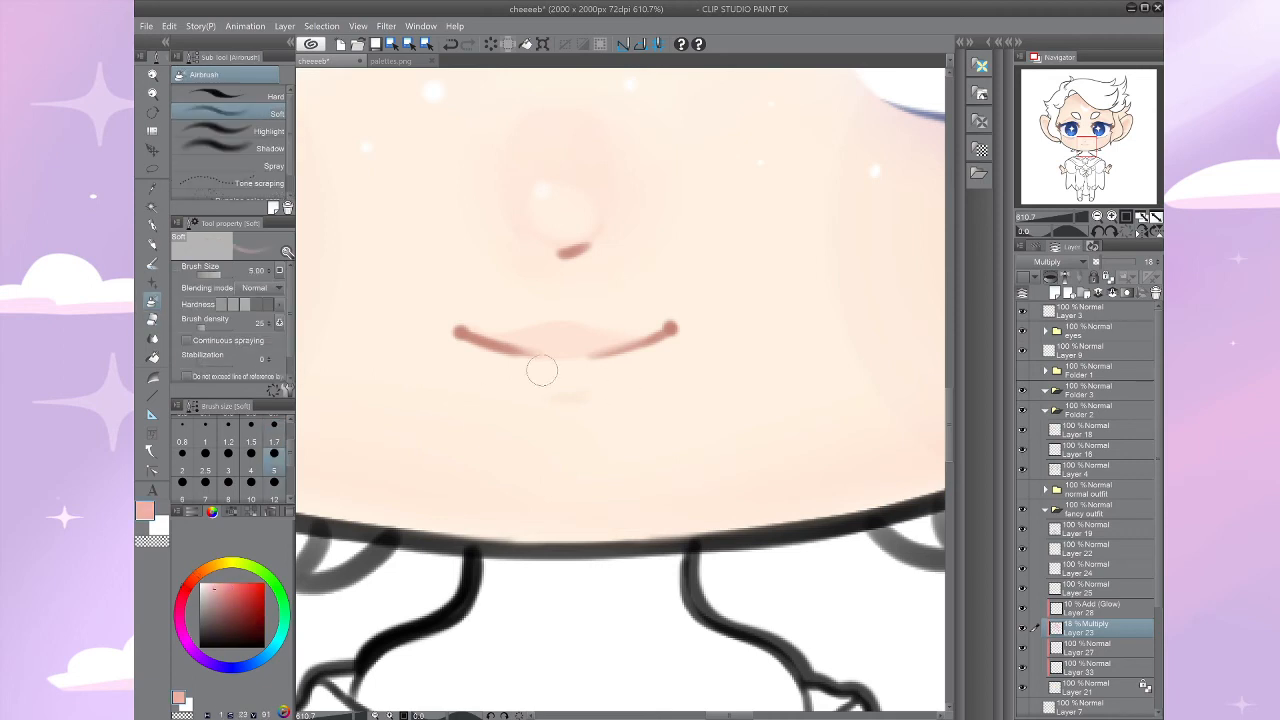
{"action": "scroll", "coordinate": [529, 348], "scroll_direction": "down", "scroll_amount": 5}
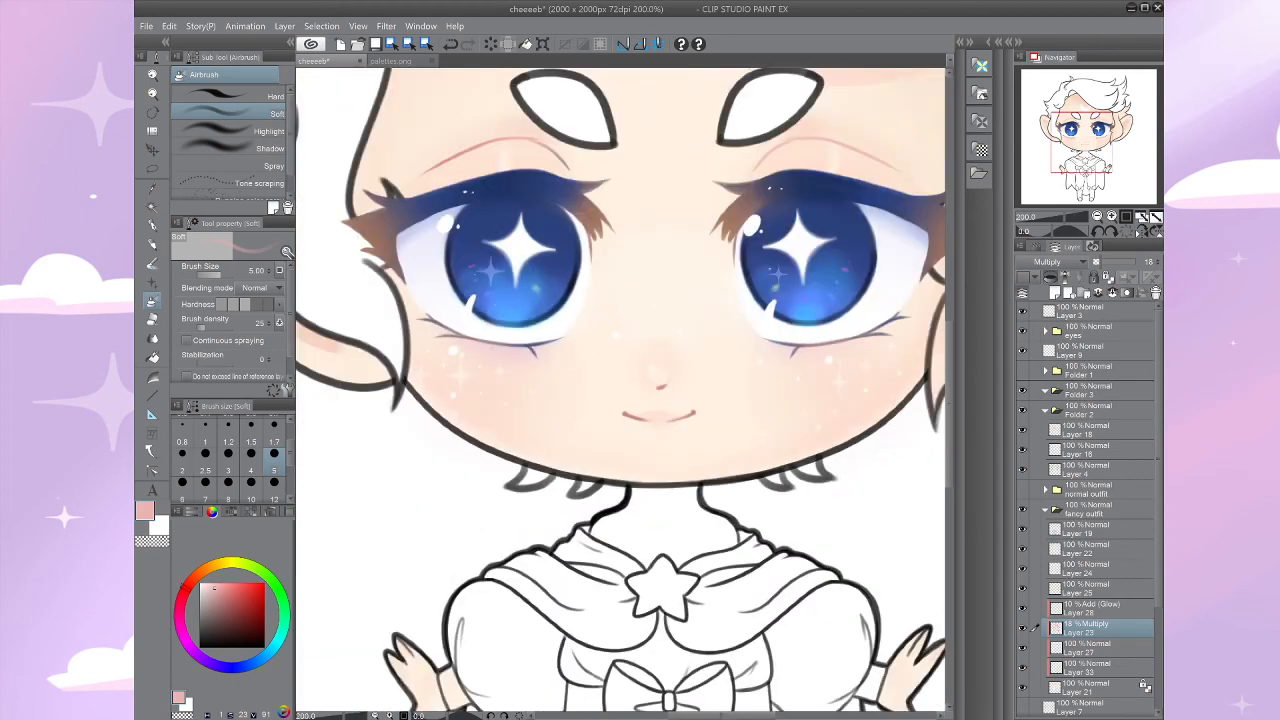
{"action": "scroll", "coordinate": [660, 400], "scroll_direction": "up", "scroll_amount": 2}
{"action": "key", "text": "x"}
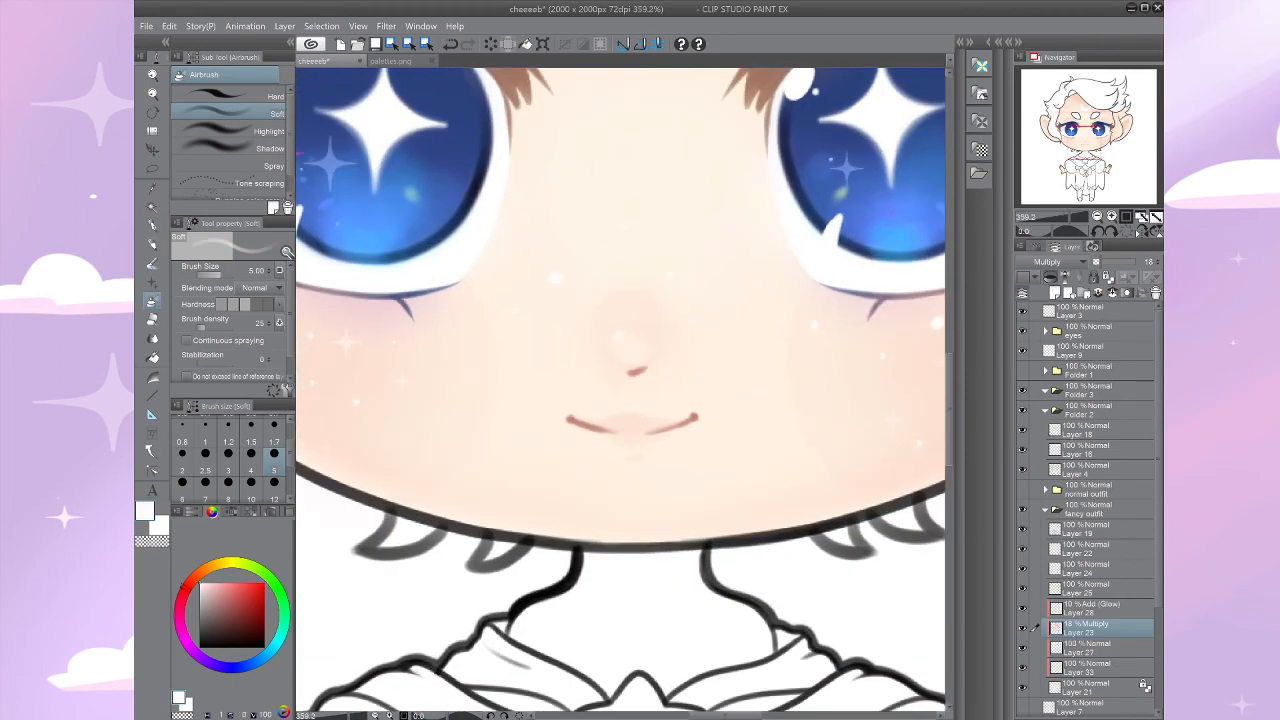
Step: Add a new layer above Layer 19 and dot a tiny white highlight on the lower lip with the Mapping pen at size 1.7
{"action": "key", "text": "p"}
{"action": "scroll", "coordinate": [660, 400], "scroll_direction": "up", "scroll_amount": 3}
{"action": "scroll", "coordinate": [573, 497], "scroll_direction": "up", "scroll_amount": 1}
{"action": "left_click", "coordinate": [1086, 529]}
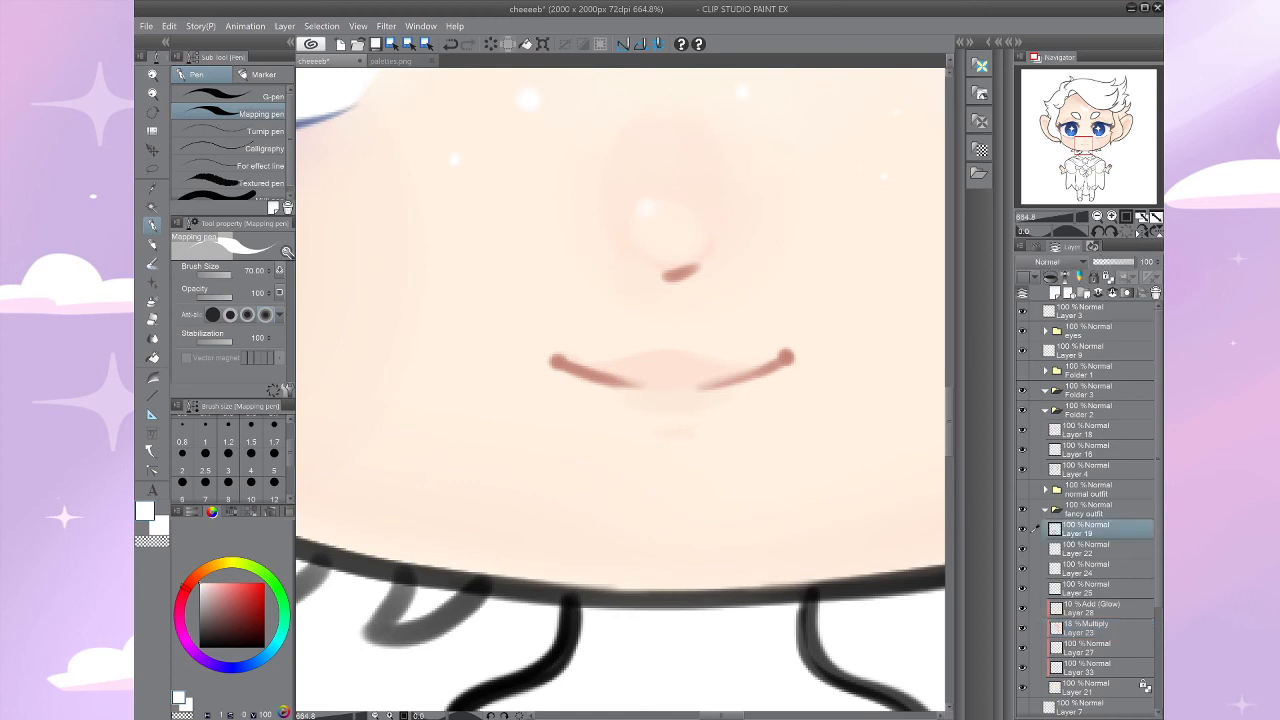
{"action": "left_click", "coordinate": [274, 424]}
{"action": "key", "text": "ctrl+shift+n"}
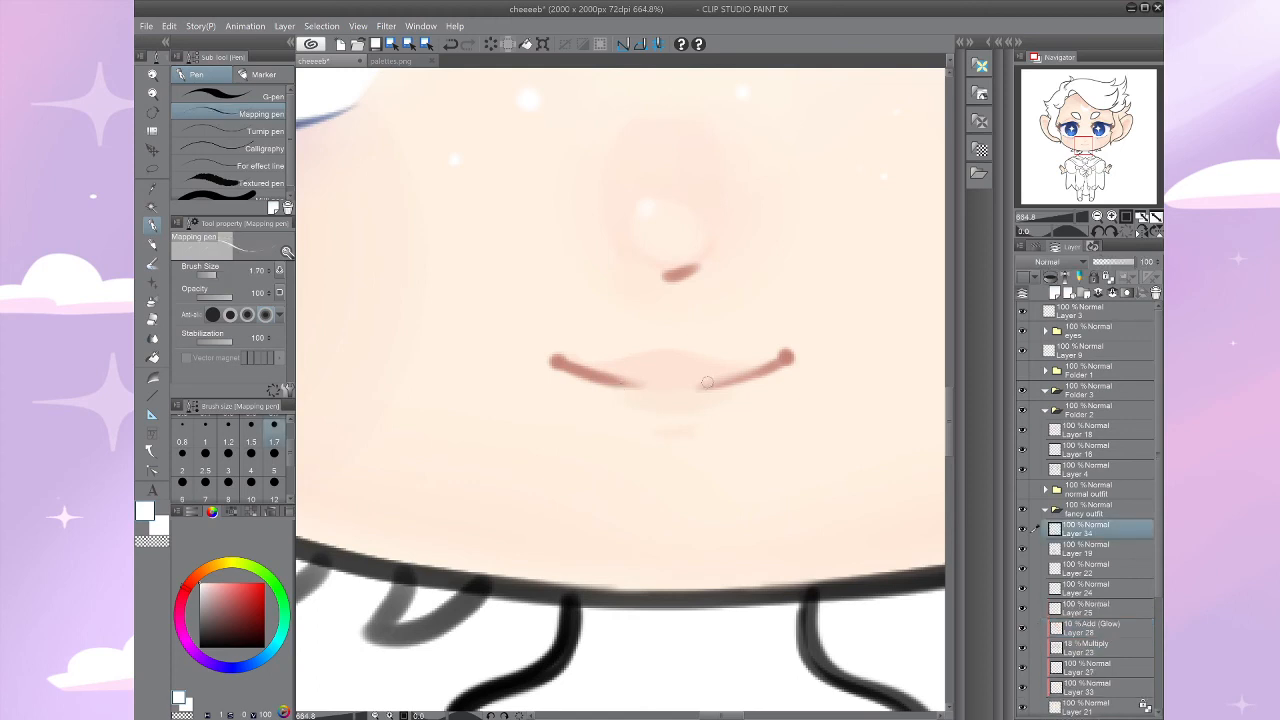
{"action": "scroll", "coordinate": [707, 381], "scroll_direction": "down", "scroll_amount": 8}
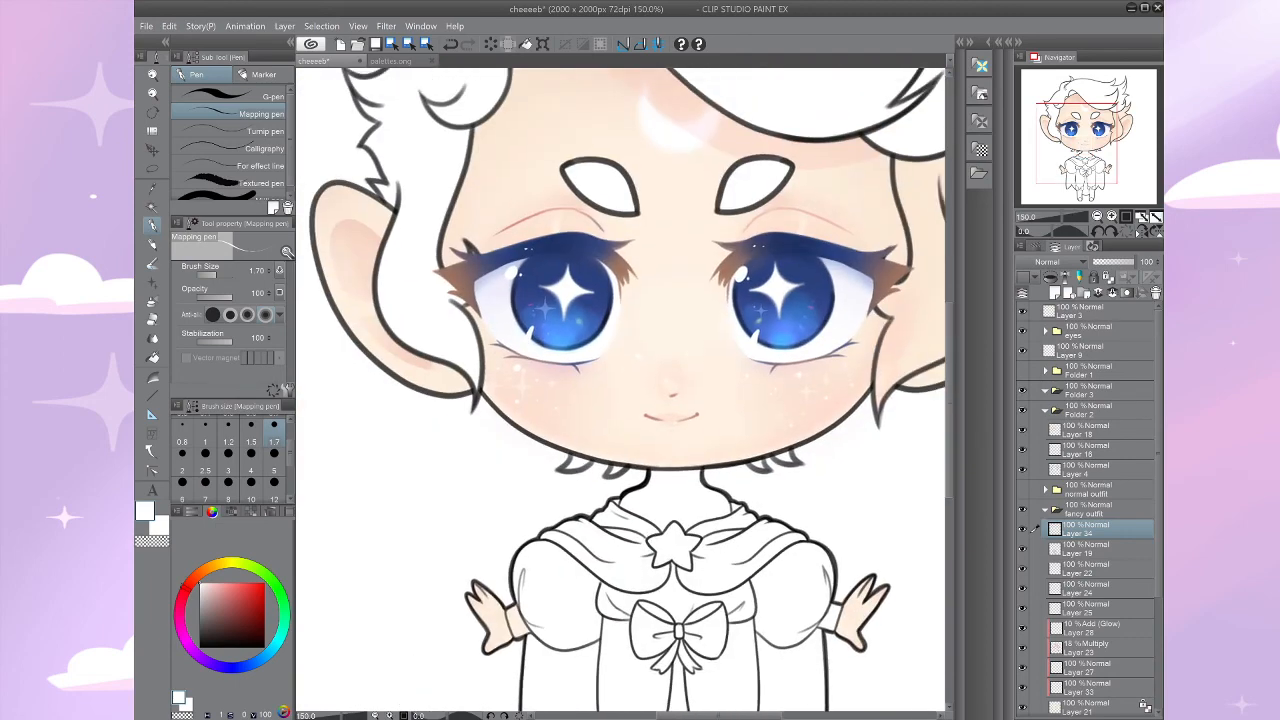
{"action": "scroll", "coordinate": [707, 381], "scroll_direction": "down", "scroll_amount": 2}
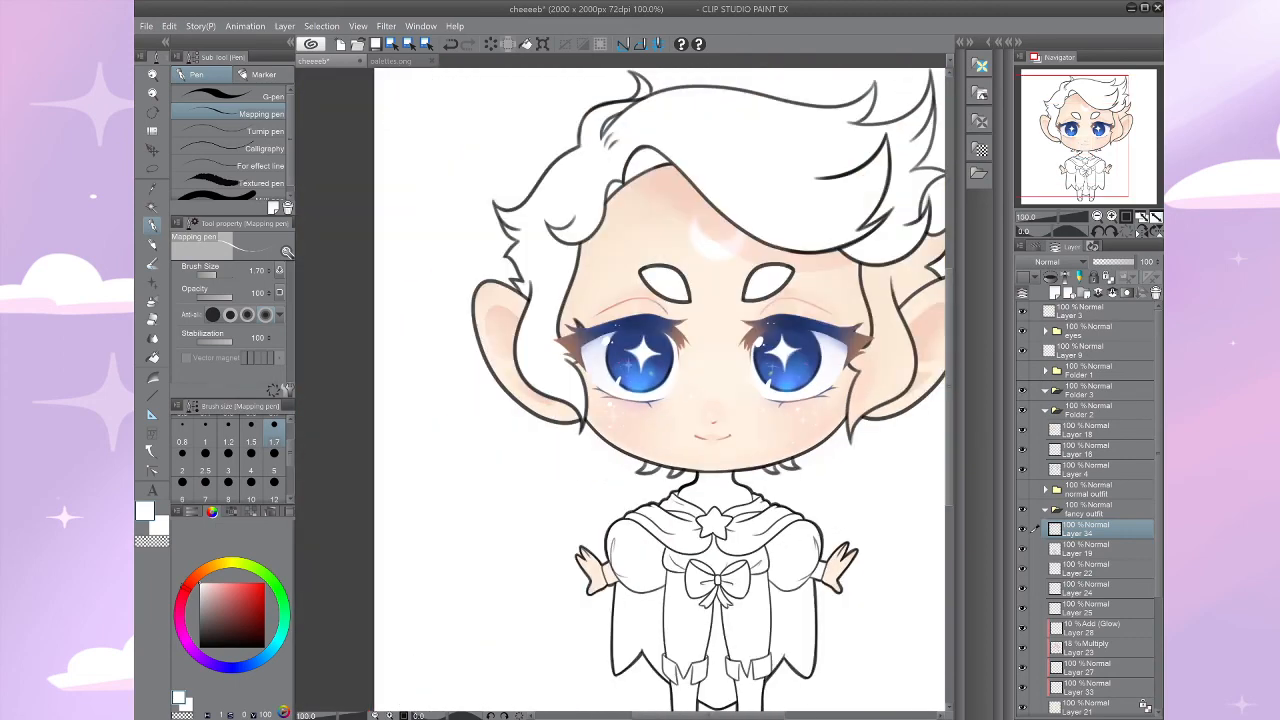
Step: Lock the transparent pixels of Layer 19 and tint the middle of the mouth with a light pink Soft airbrush at size 12
{"action": "scroll", "coordinate": [737, 403], "scroll_direction": "up", "scroll_amount": 3}
{"action": "left_click", "coordinate": [1095, 549]}
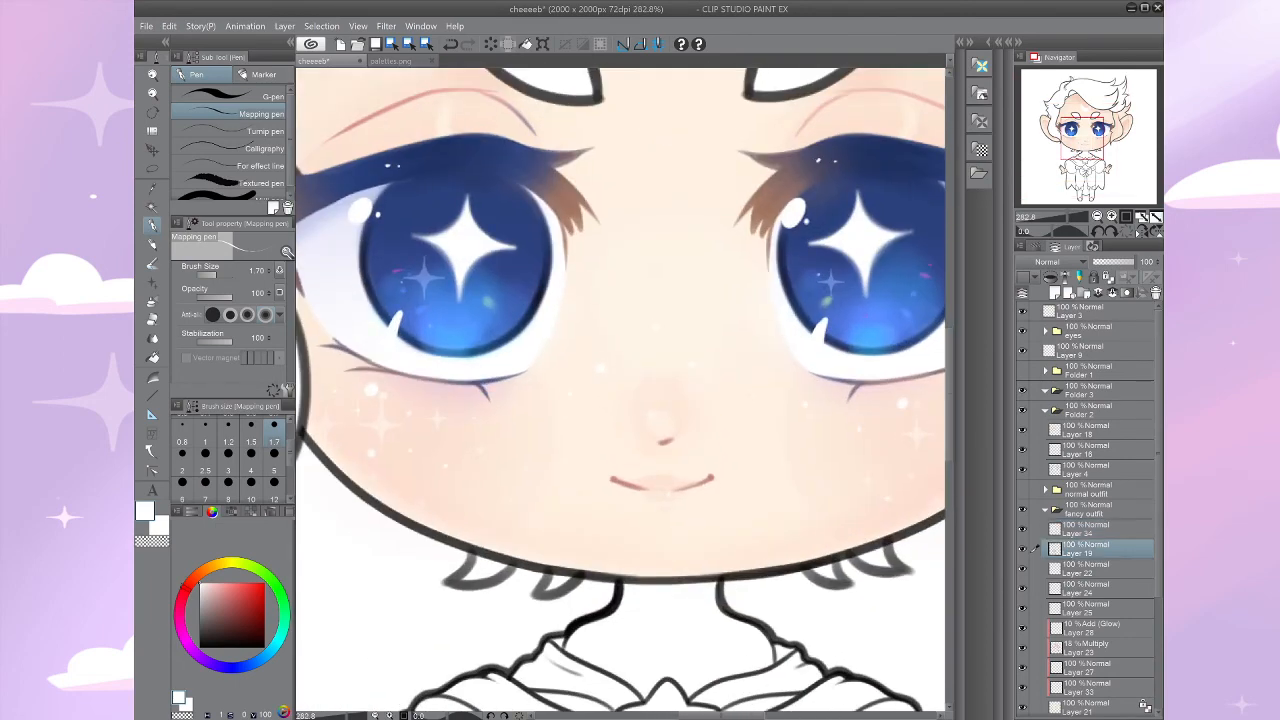
{"action": "left_click", "coordinate": [1108, 277]}
{"action": "key", "text": "b"}
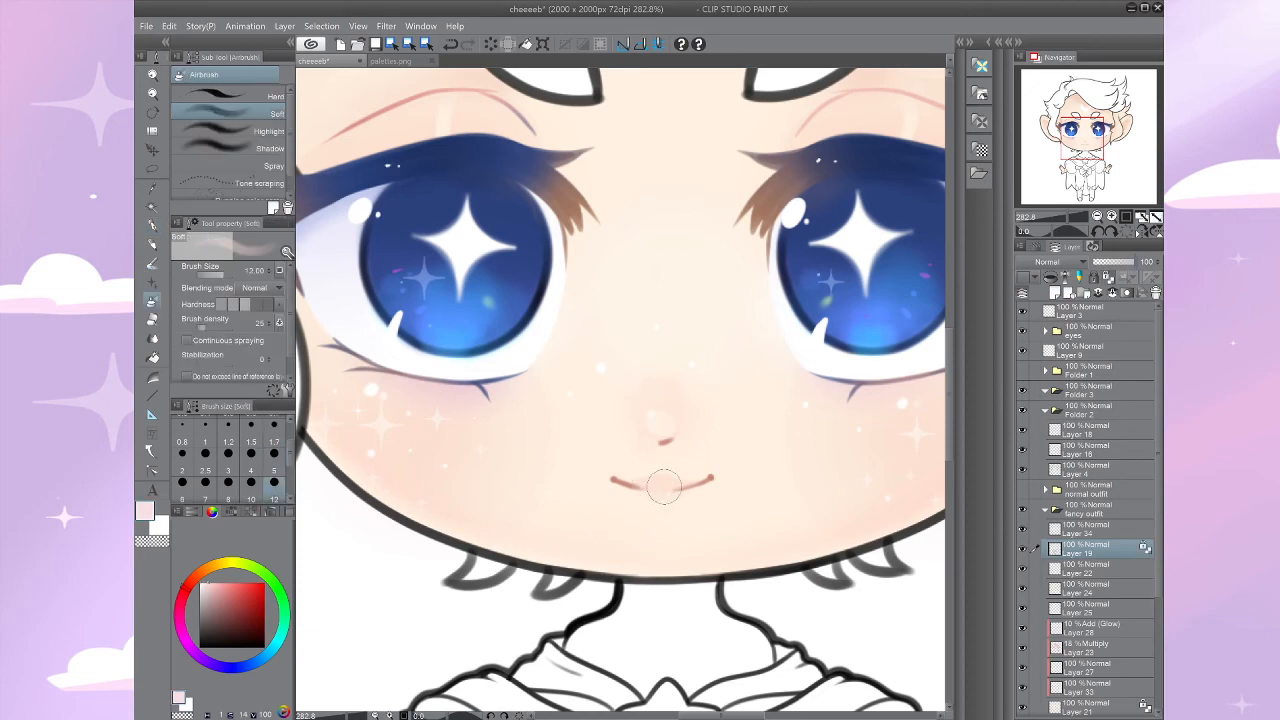
{"action": "left_click_drag", "start_coordinate": [665, 478], "coordinate": [595, 458]}
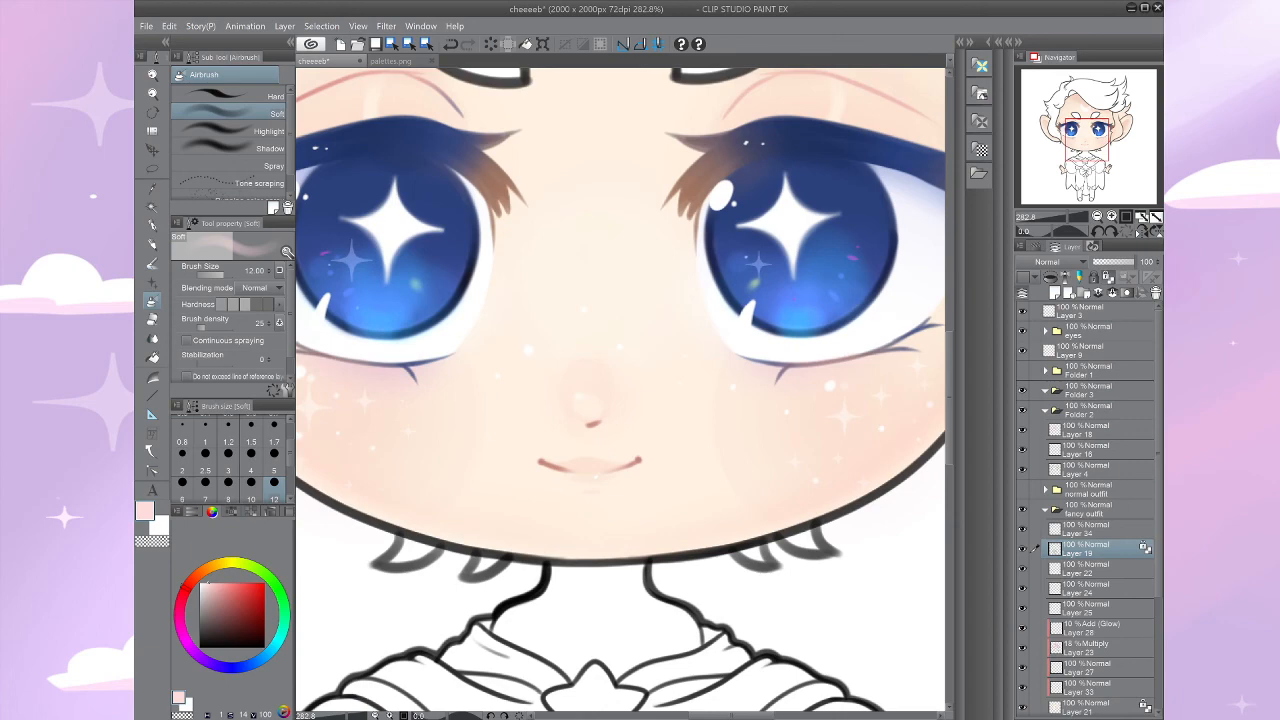
Step: Shade softly around the mouth corners on Multiply Layer 23 with a stronger pink Soft airbrush at size 8
{"action": "left_click", "coordinate": [1095, 648]}
{"action": "left_click", "coordinate": [225, 589]}
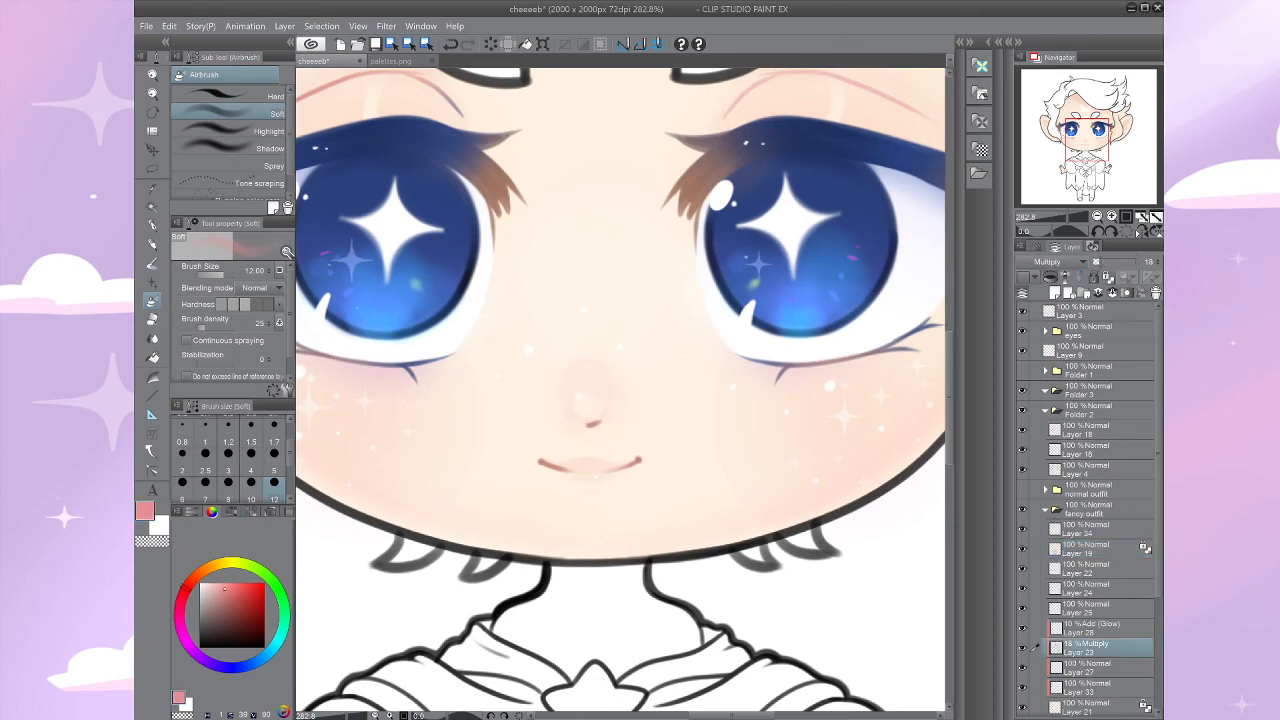
{"action": "left_click", "coordinate": [228, 482]}
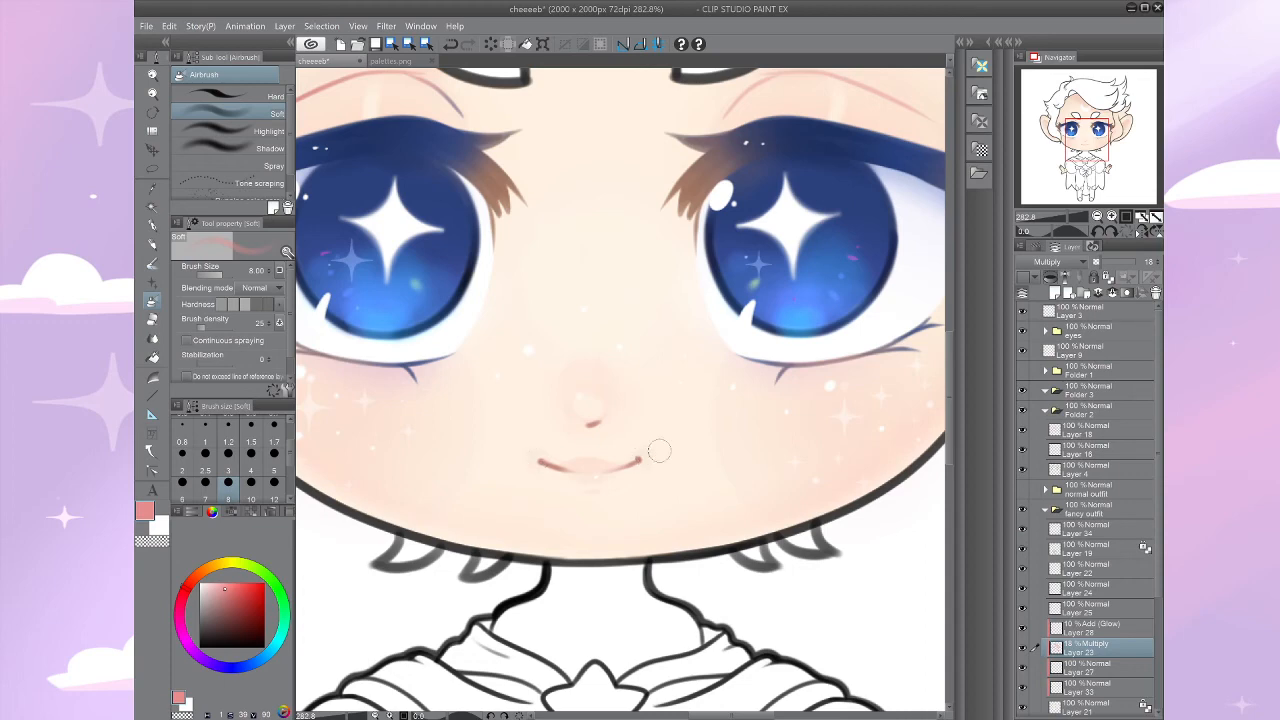
{"action": "mouse_move", "coordinate": [659, 451]}
{"action": "left_mouse_down"}
{"action": "mouse_move", "coordinate": [622, 362]}
{"action": "mouse_move", "coordinate": [643, 376]}
{"action": "left_mouse_up"}
{"action": "scroll", "coordinate": [620, 386], "scroll_direction": "up", "scroll_amount": 1}
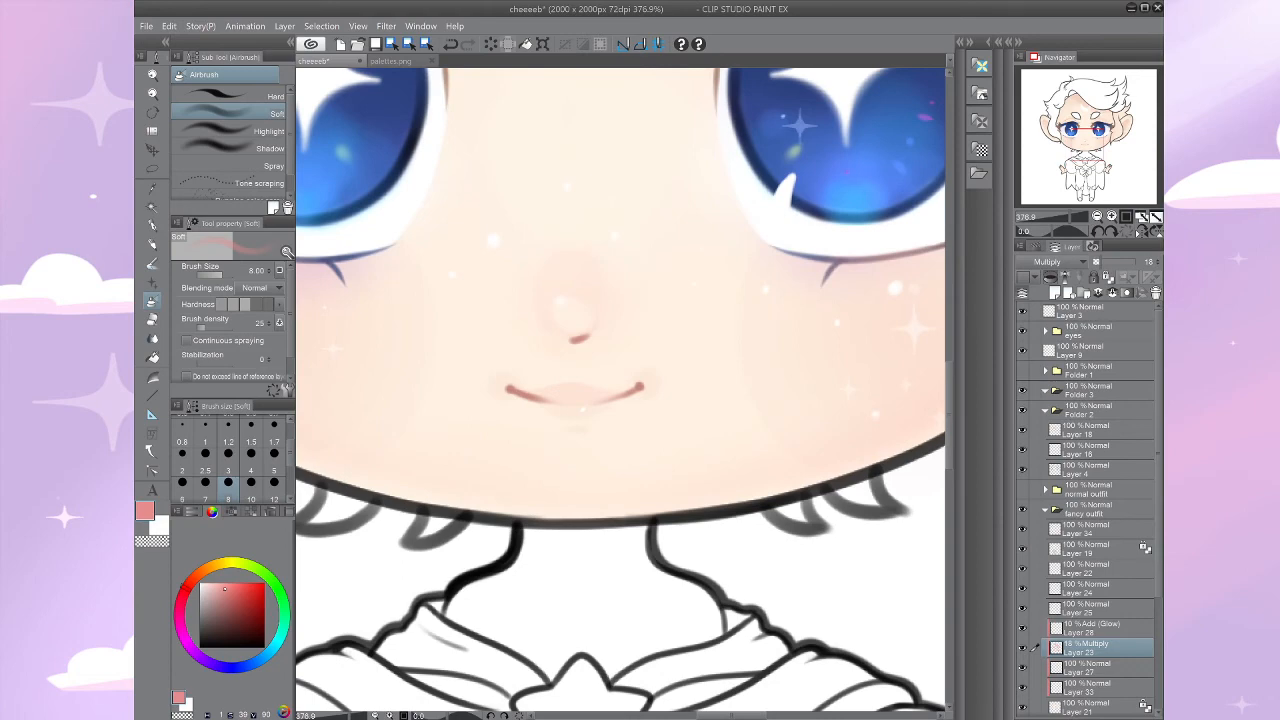
{"action": "scroll", "coordinate": [620, 390], "scroll_direction": "down", "scroll_amount": 6}
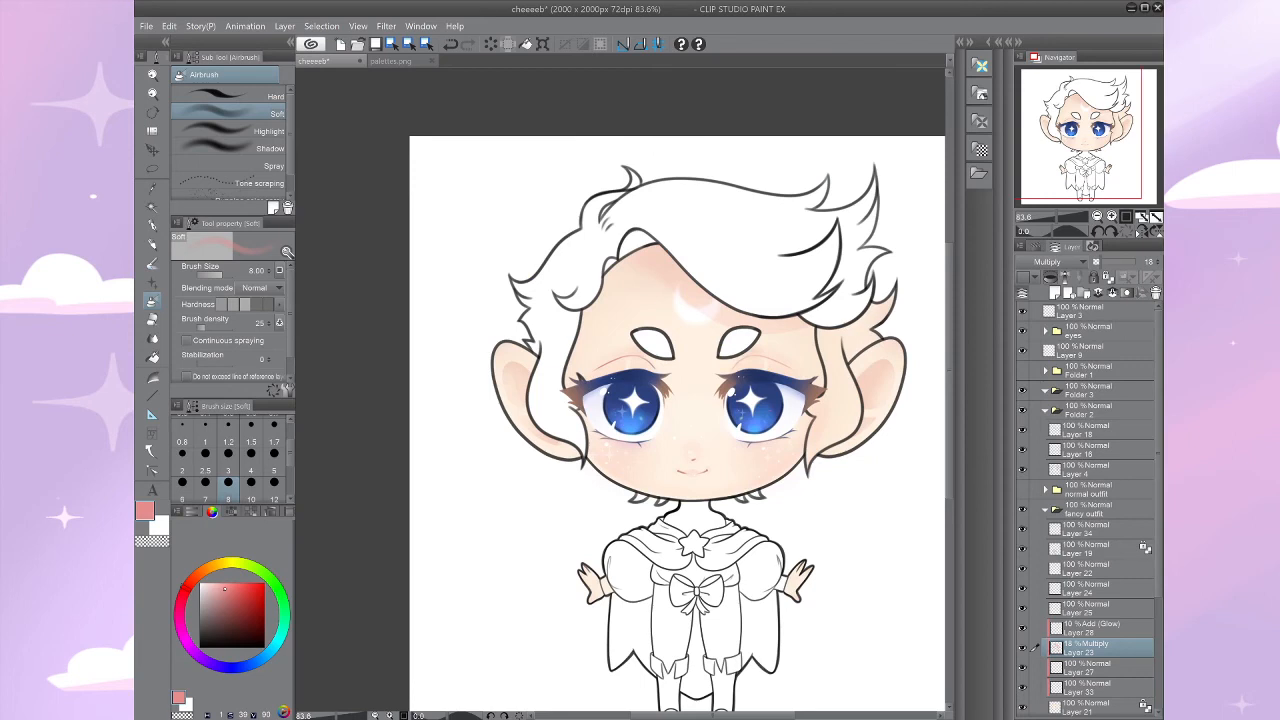
{"action": "left_click_drag", "start_coordinate": [654, 390], "coordinate": [620, 409]}
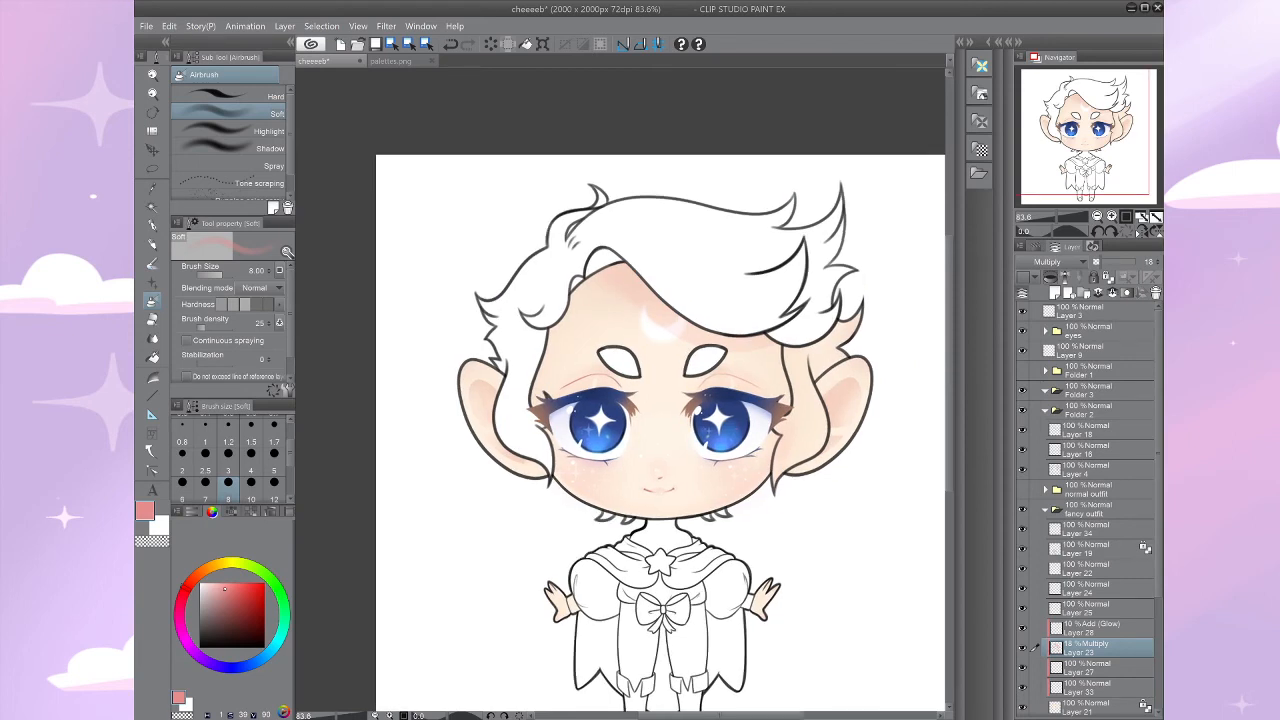
{"action": "scroll", "coordinate": [648, 350], "scroll_direction": "up", "scroll_amount": 2}
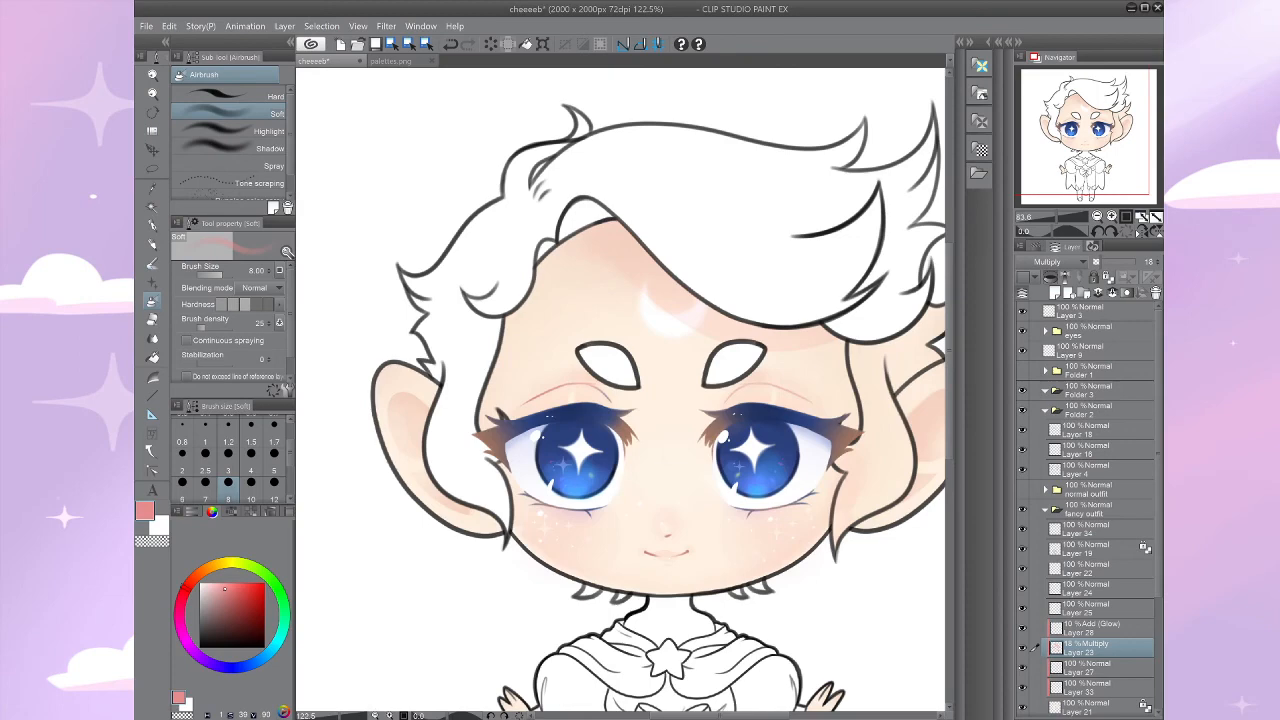
{"action": "scroll", "coordinate": [648, 385], "scroll_direction": "up", "scroll_amount": 1}
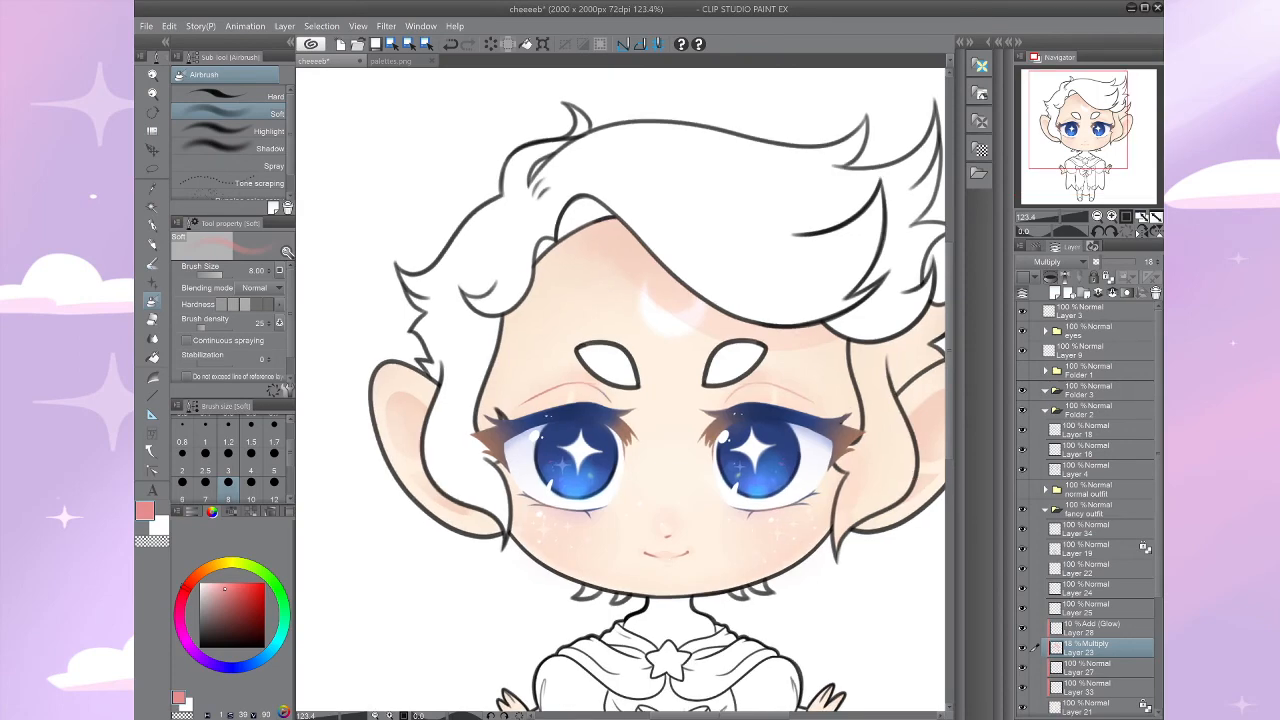
Step: Collapse the fancy outfit folder and create a new layer folder above Folder 2
{"action": "left_click", "coordinate": [1045, 510]}
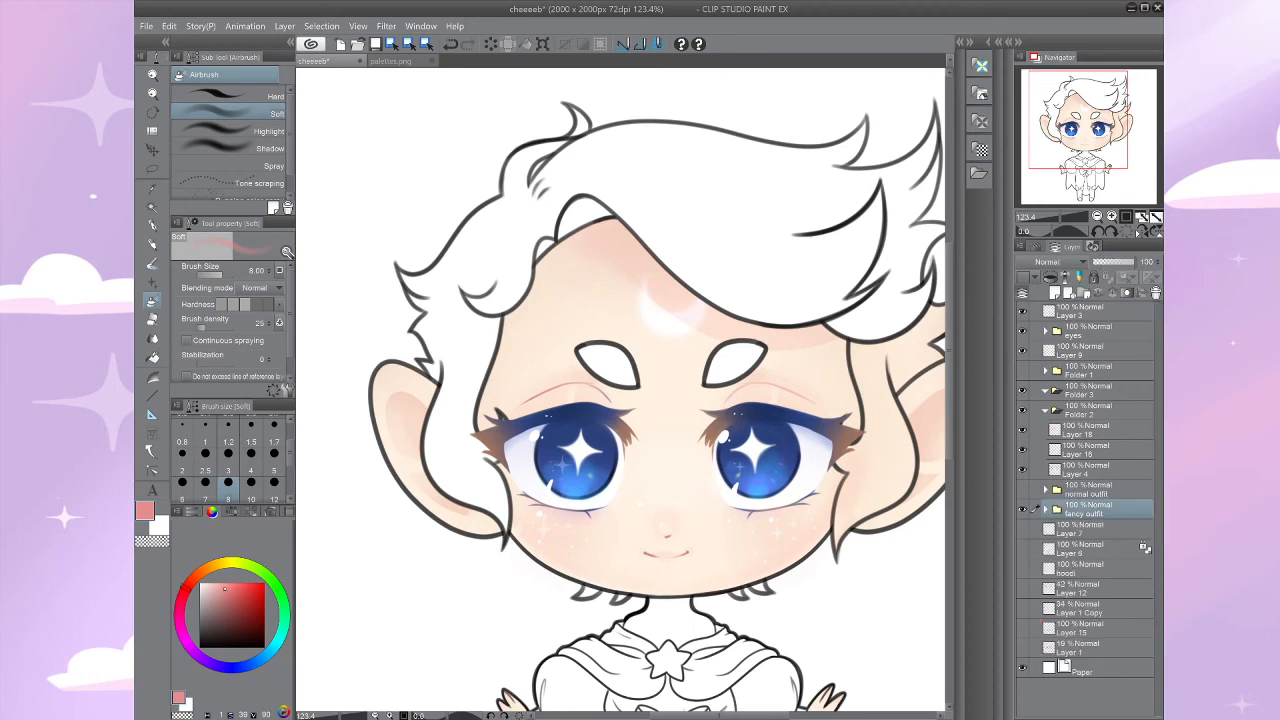
{"action": "key", "text": "ctrl+g"}
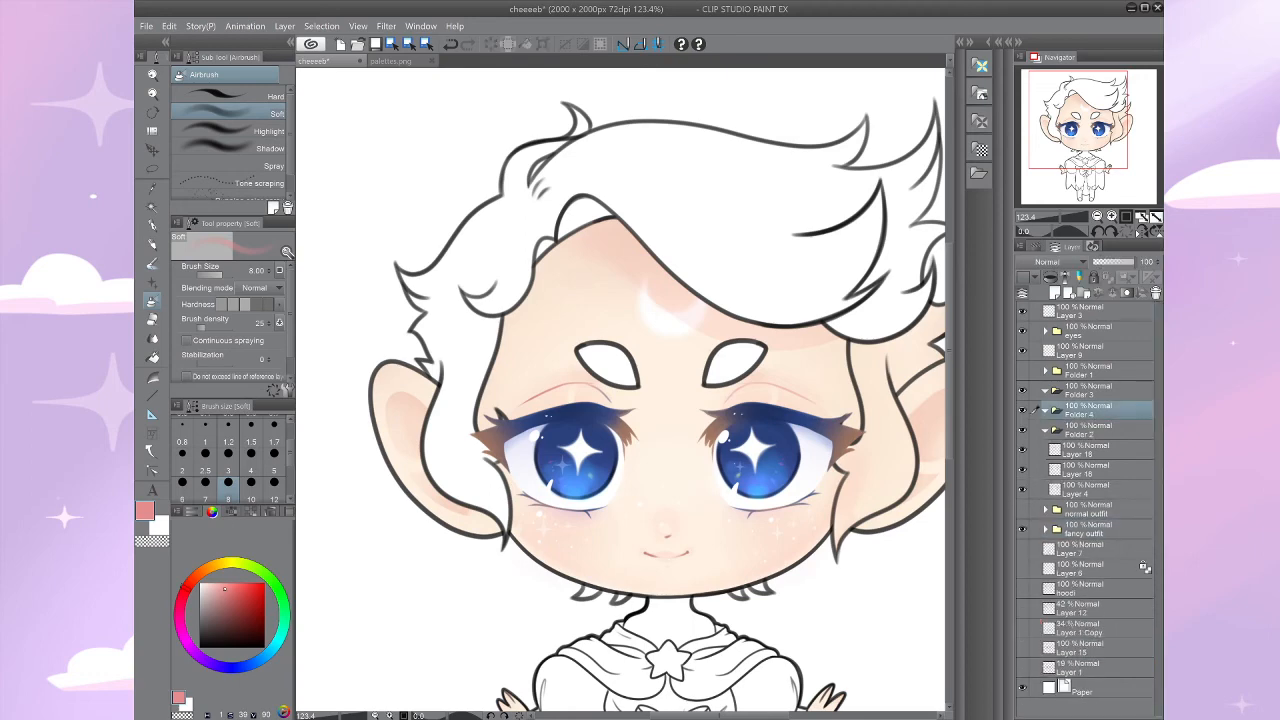
{"action": "left_click_drag", "start_coordinate": [620, 390], "coordinate": [594, 422]}
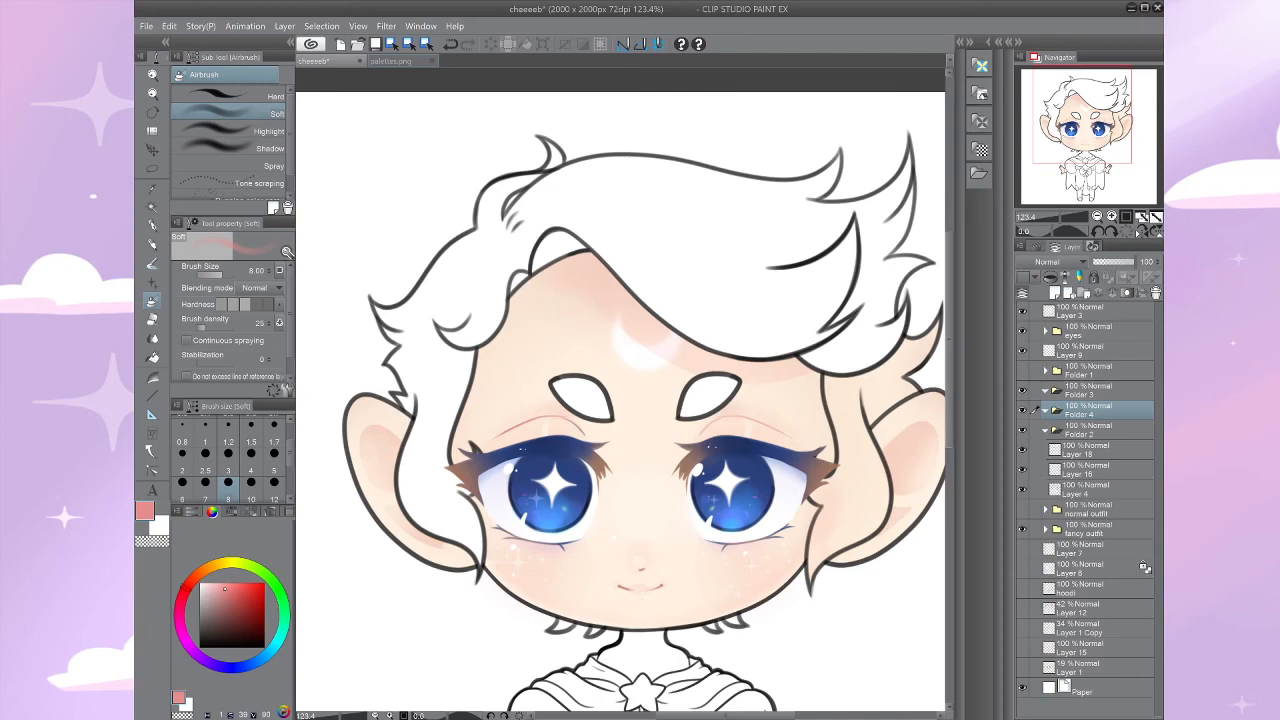
Step: Sample the pale hair colour from palettes.png and fill the main hair area with it on a new layer inside Folder 4
{"action": "key", "text": "ctrl+Tab"}
{"action": "key", "text": "i"}
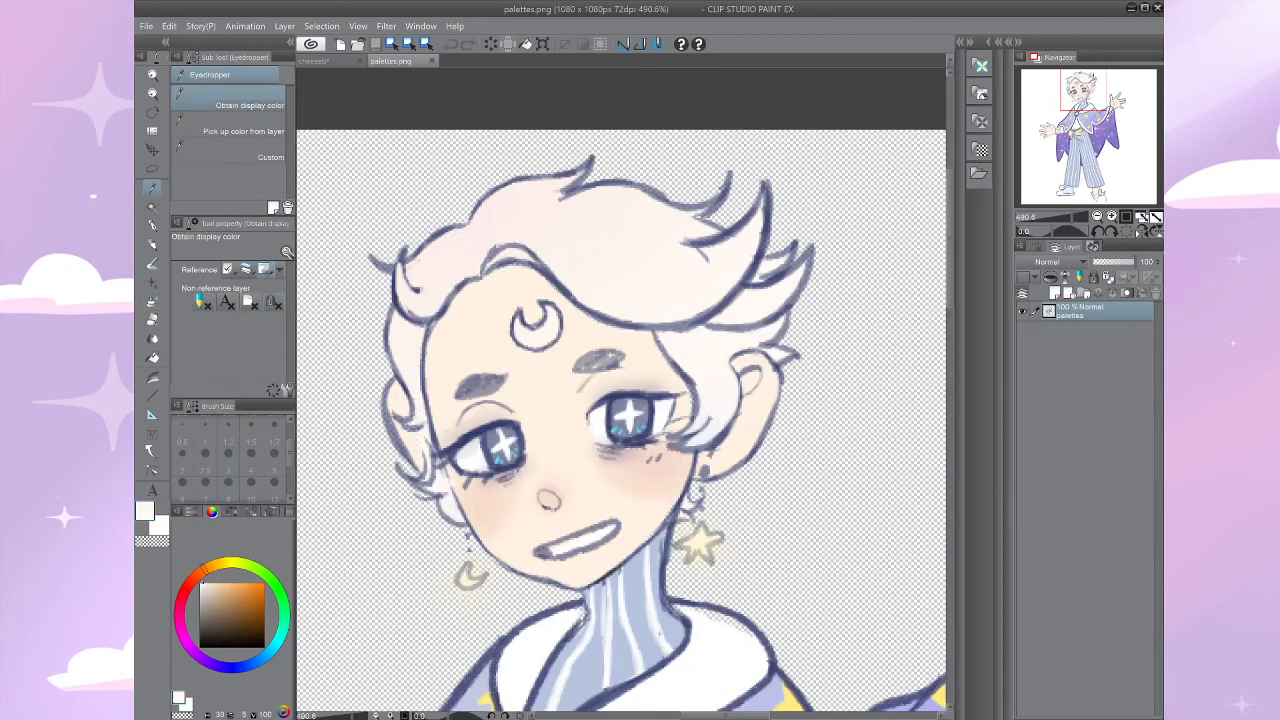
{"action": "key", "text": "ctrl+Tab"}
{"action": "key", "text": "g"}
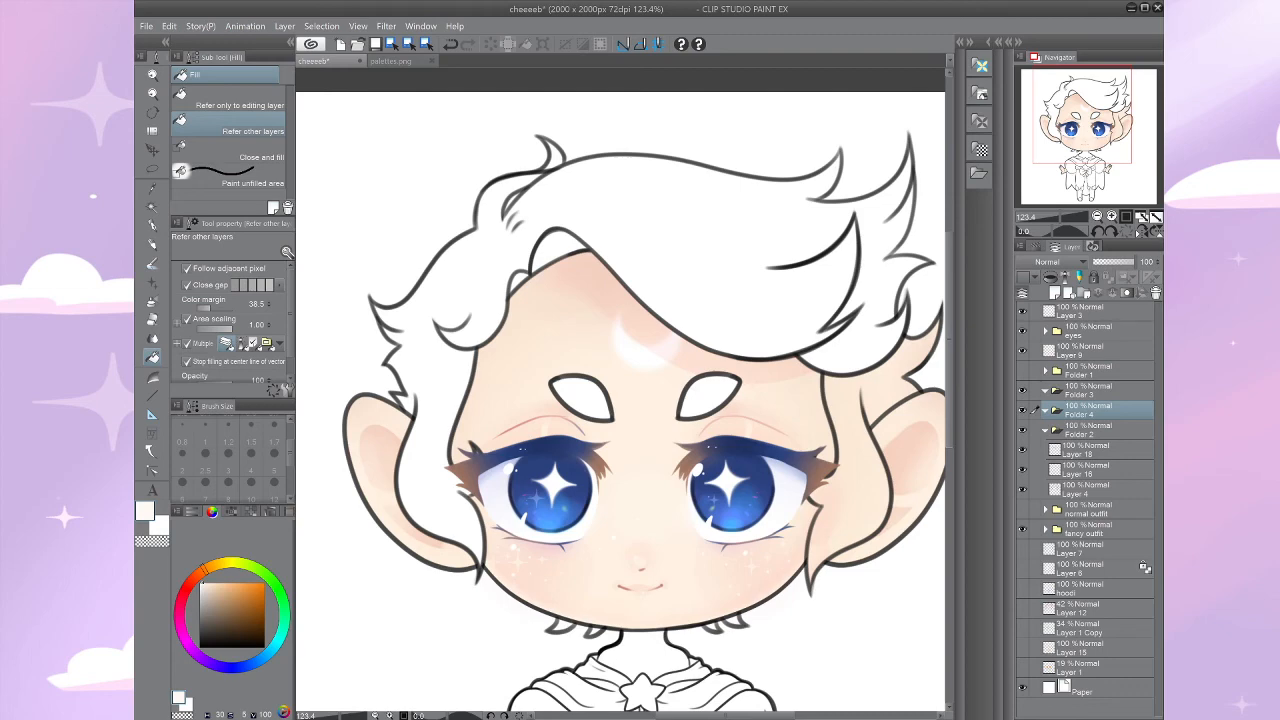
{"action": "key", "text": "ctrl+shift+n"}
{"action": "left_click", "coordinate": [650, 200]}
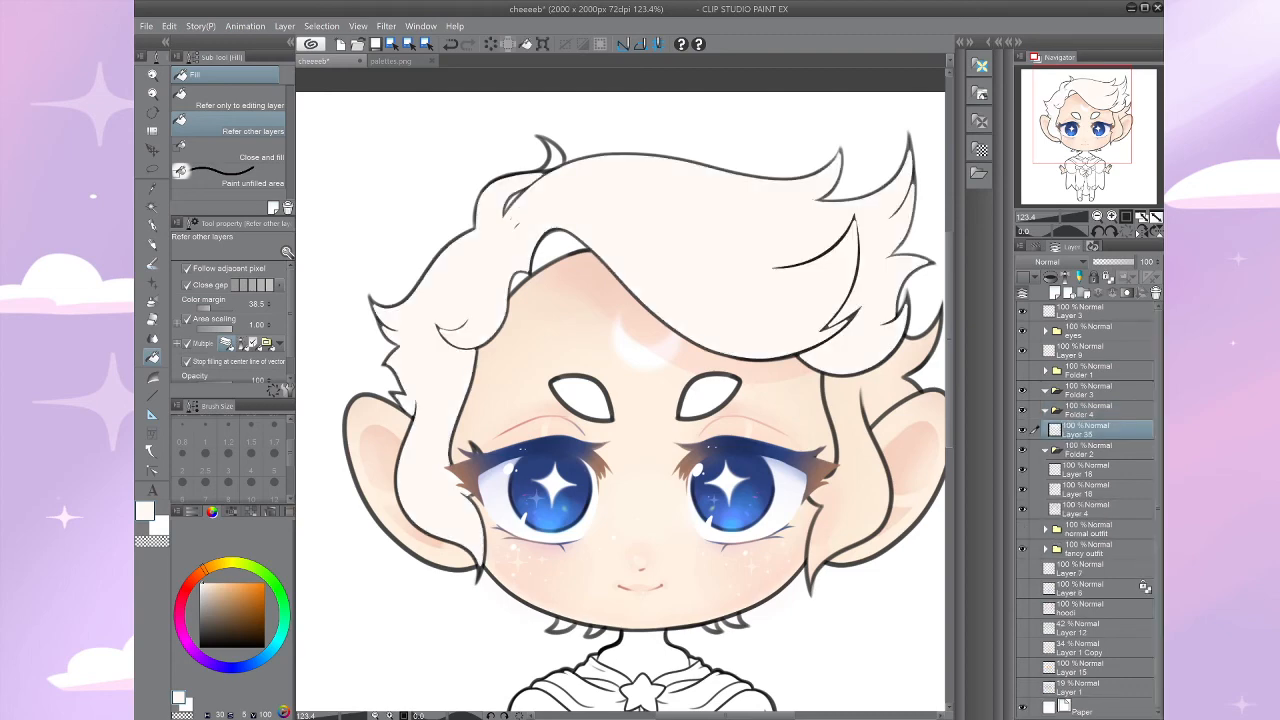
Step: Move Folder 4 below Layer 4, directly above the normal outfit folder
{"action": "left_click", "coordinate": [1090, 409]}
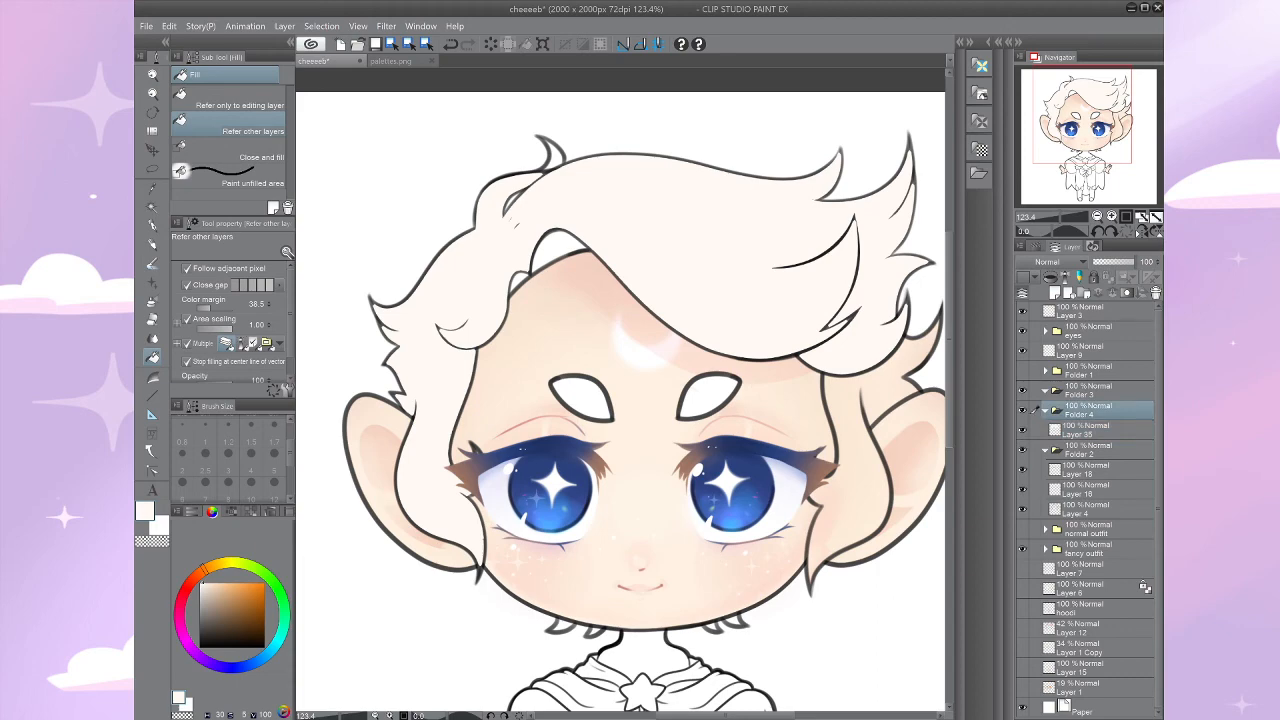
{"action": "left_click_drag", "start_coordinate": [1090, 410], "coordinate": [1090, 519]}
Step: Paint along the edges of the hair lock beside the right ear on Layer 35 with the Mapping pen at size 12
{"action": "left_click_drag", "start_coordinate": [800, 400], "coordinate": [556, 335]}
{"action": "scroll", "coordinate": [868, 436], "scroll_direction": "up", "scroll_amount": 1}
{"action": "key", "text": "p"}
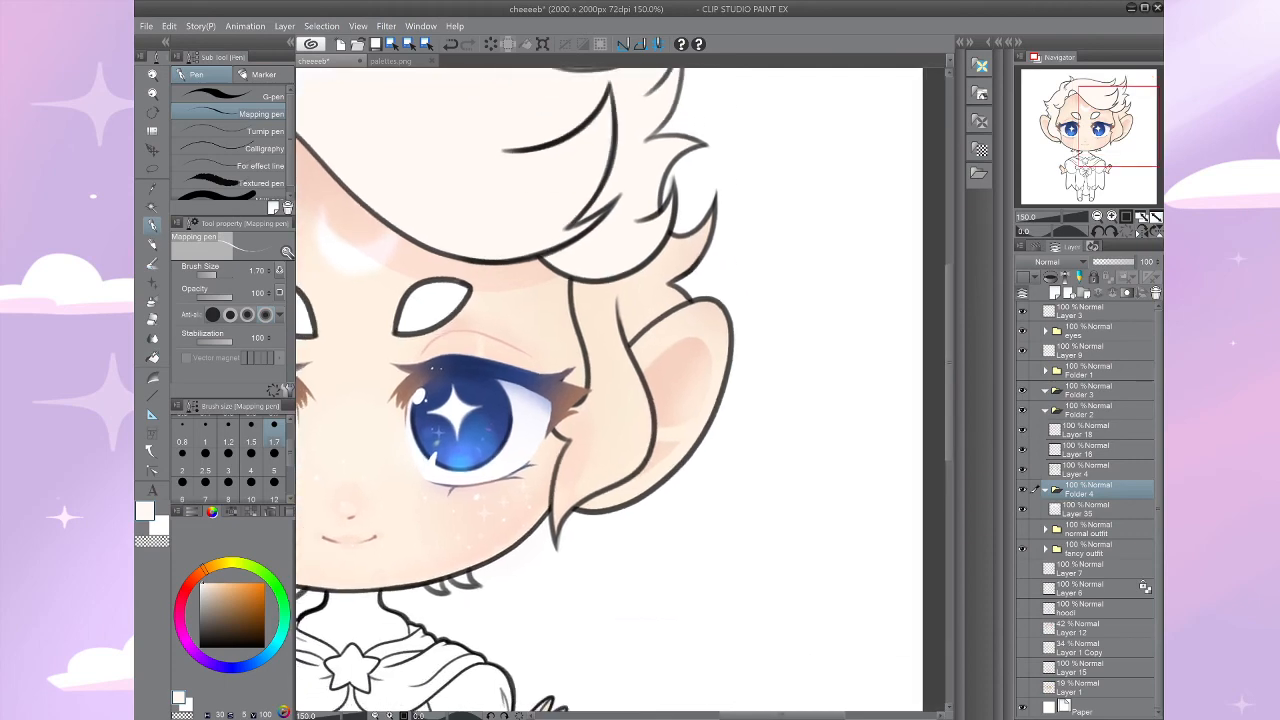
{"action": "key", "text": "bracketright"}
{"action": "key", "text": "bracketright"}
{"action": "key", "text": "bracketright"}
{"action": "key", "text": "bracketright"}
{"action": "key", "text": "bracketright"}
{"action": "key", "text": "bracketright"}
{"action": "key", "text": "bracketright"}
{"action": "key", "text": "bracketright"}
{"action": "key", "text": "bracketright"}
{"action": "key", "text": "bracketright"}
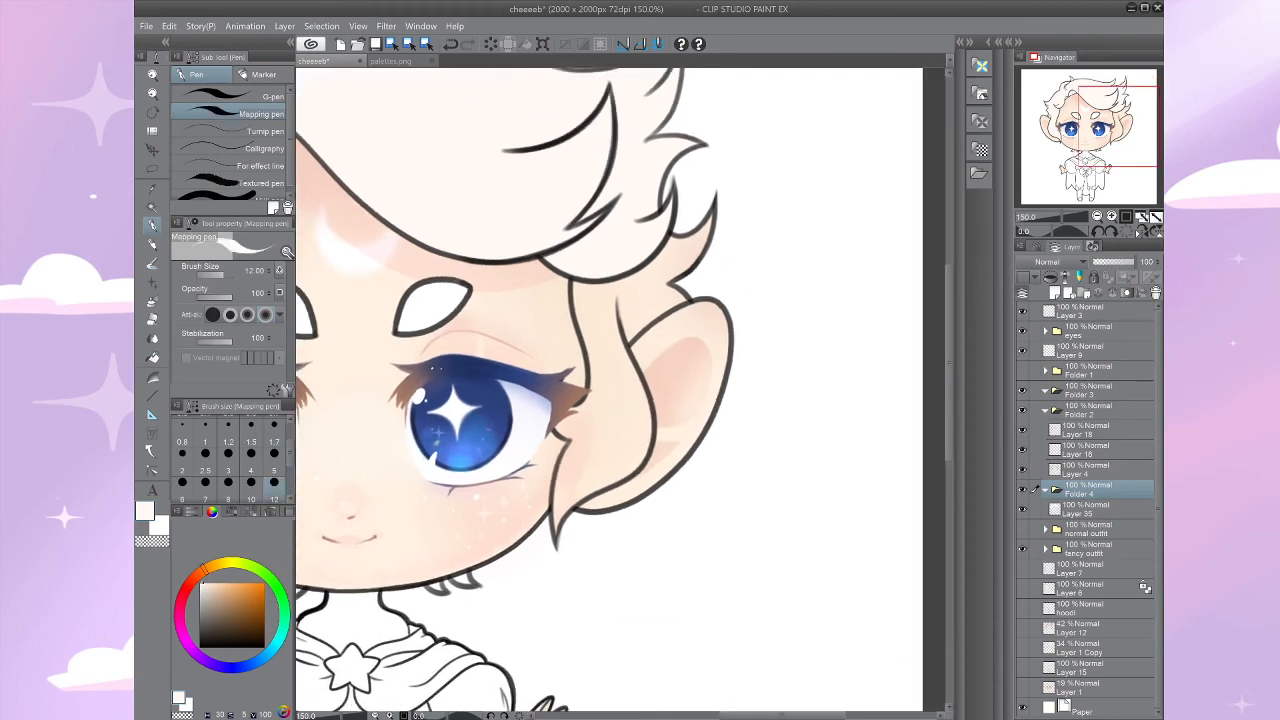
{"action": "left_click", "coordinate": [1090, 508]}
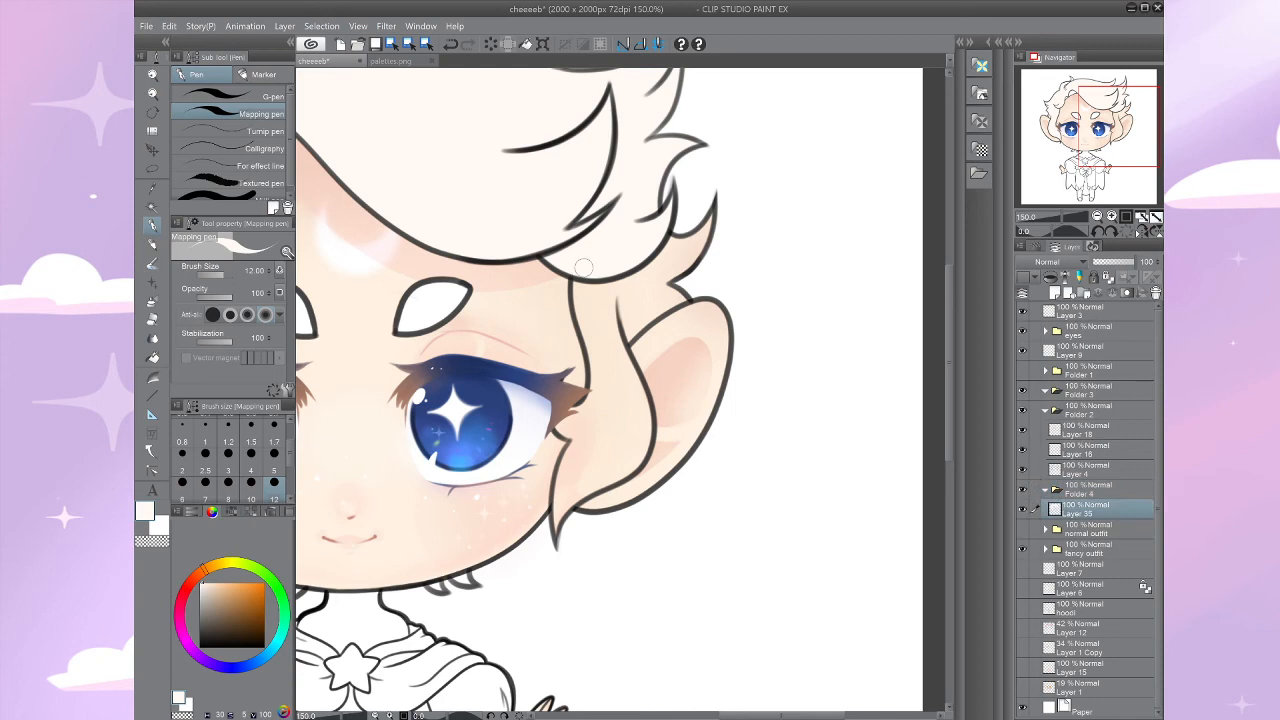
{"action": "mouse_move", "coordinate": [581, 273]}
{"action": "left_mouse_down"}
{"action": "mouse_move", "coordinate": [597, 410]}
{"action": "mouse_move", "coordinate": [592, 374]}
{"action": "mouse_move", "coordinate": [558, 530]}
{"action": "mouse_move", "coordinate": [640, 445]}
{"action": "mouse_move", "coordinate": [609, 253]}
{"action": "mouse_move", "coordinate": [515, 335]}
{"action": "mouse_move", "coordinate": [509, 303]}
{"action": "left_mouse_up"}
{"action": "scroll", "coordinate": [274, 465], "scroll_direction": "down", "scroll_amount": 1}
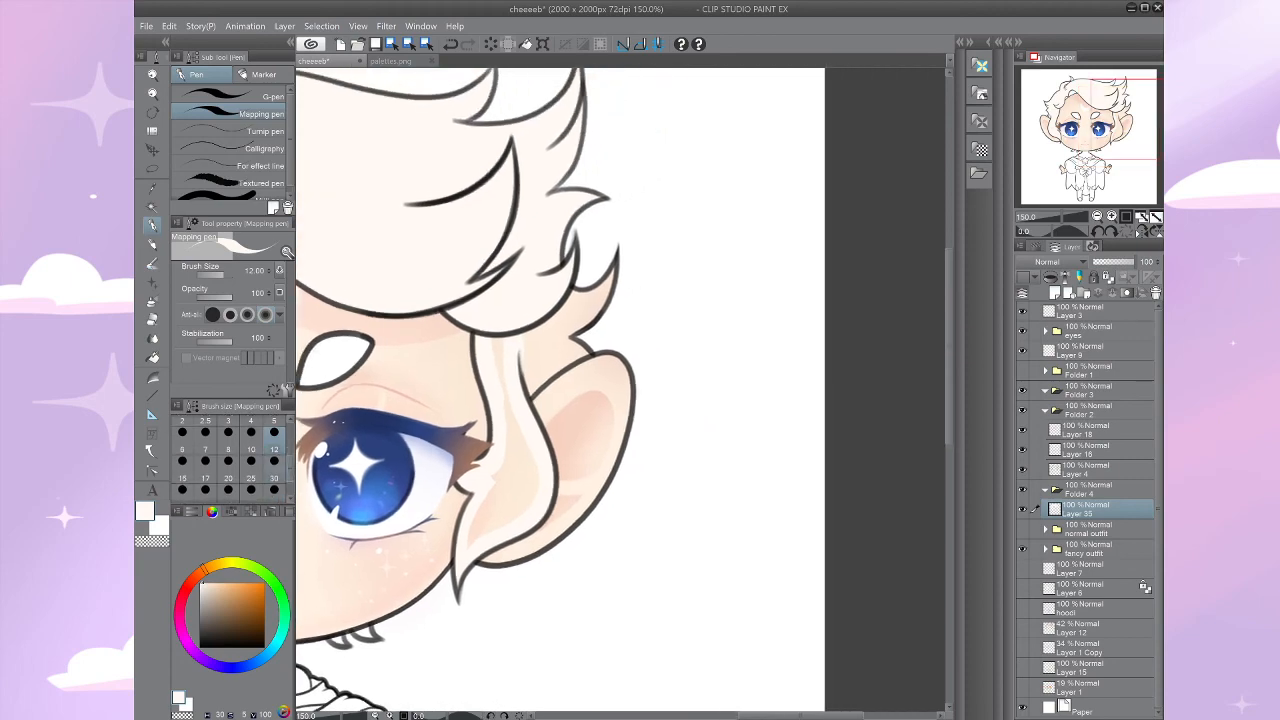
Step: Cover the remaining interior of the hair lock beside the right ear with the Mapping pen at size 30
{"action": "left_click", "coordinate": [274, 465]}
{"action": "mouse_move", "coordinate": [501, 356]}
{"action": "left_mouse_down"}
{"action": "mouse_move", "coordinate": [497, 318]}
{"action": "mouse_move", "coordinate": [515, 470]}
{"action": "mouse_move", "coordinate": [473, 541]}
{"action": "mouse_move", "coordinate": [491, 487]}
{"action": "mouse_move", "coordinate": [537, 440]}
{"action": "mouse_move", "coordinate": [474, 550]}
{"action": "mouse_move", "coordinate": [467, 668]}
{"action": "left_mouse_up"}
{"action": "key", "text": "ctrl+plus"}
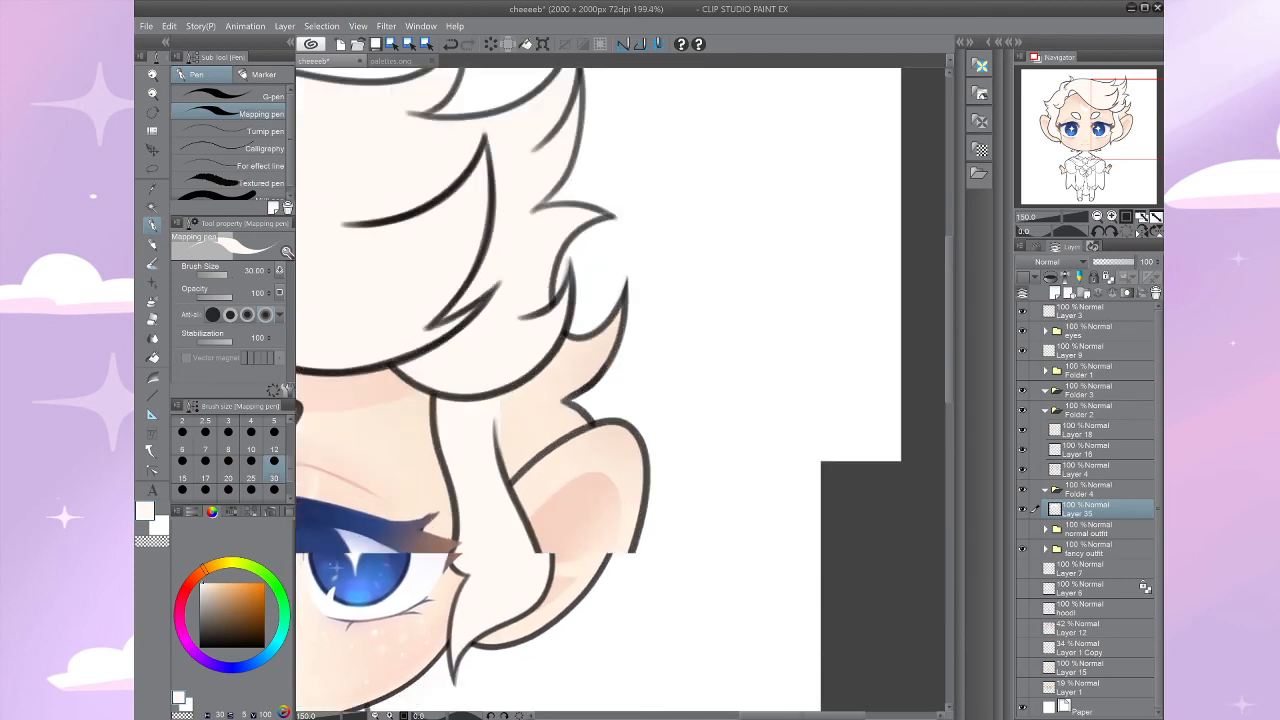
Step: Paint the unfilled hair tufts above the right ear in the pale hair colour with the Mapping pen at size 12
{"action": "left_click", "coordinate": [274, 439]}
{"action": "mouse_move", "coordinate": [620, 304]}
{"action": "left_mouse_down"}
{"action": "mouse_move", "coordinate": [560, 430]}
{"action": "mouse_move", "coordinate": [505, 478]}
{"action": "mouse_move", "coordinate": [512, 372]}
{"action": "mouse_move", "coordinate": [513, 447]}
{"action": "mouse_move", "coordinate": [533, 354]}
{"action": "mouse_move", "coordinate": [576, 354]}
{"action": "mouse_move", "coordinate": [537, 405]}
{"action": "mouse_move", "coordinate": [566, 418]}
{"action": "mouse_move", "coordinate": [723, 333]}
{"action": "left_mouse_up"}
{"action": "scroll", "coordinate": [543, 409], "scroll_direction": "down", "scroll_amount": 4}
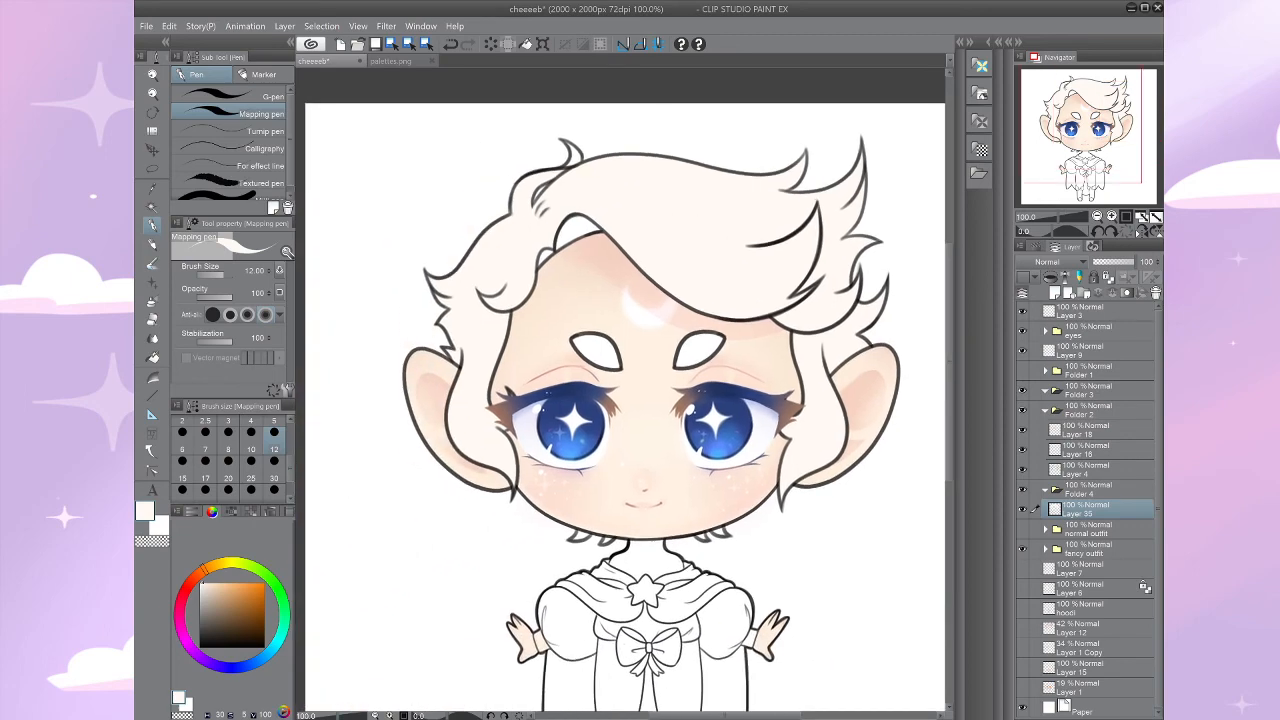
Step: Fill the small hair tufts beneath the jaw with the pale hair colour, using Fill set to refer to other layers
{"action": "left_click_drag", "start_coordinate": [657, 181], "coordinate": [729, 450]}
{"action": "scroll", "coordinate": [729, 450], "scroll_direction": "up", "scroll_amount": 5}
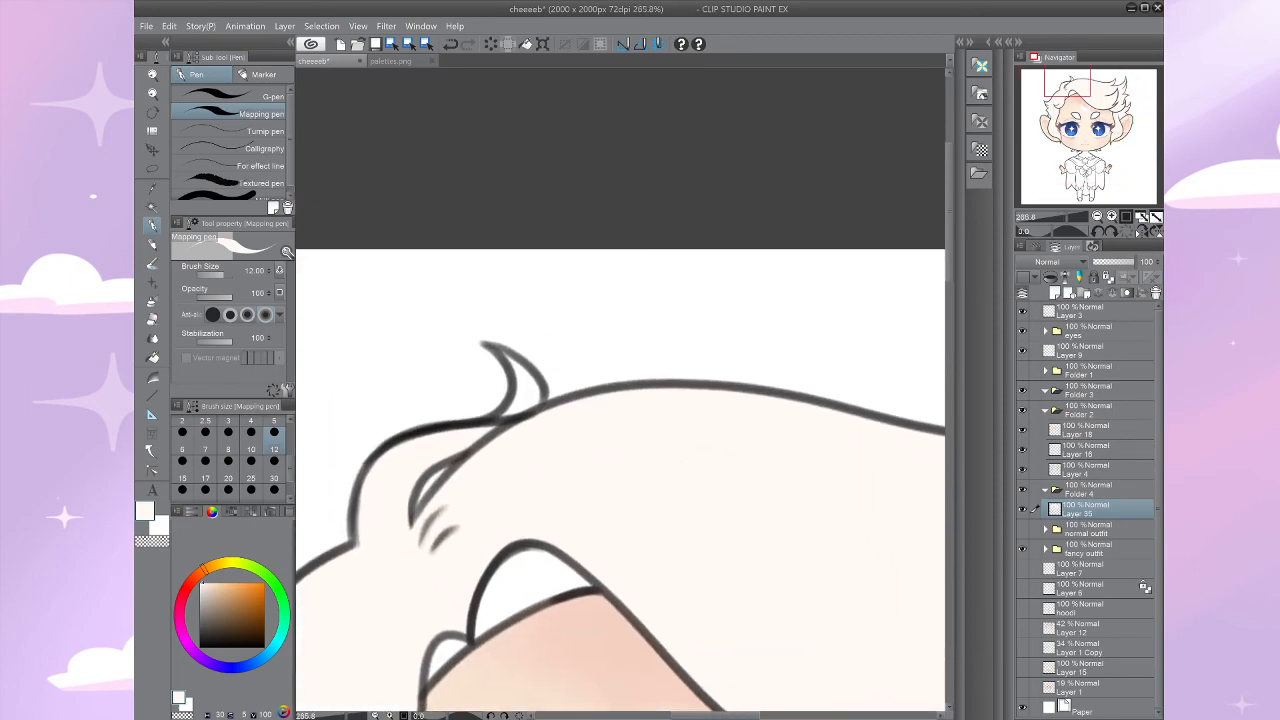
{"action": "key", "text": "g"}
{"action": "left_click_drag", "start_coordinate": [610, 480], "coordinate": [632, 292]}
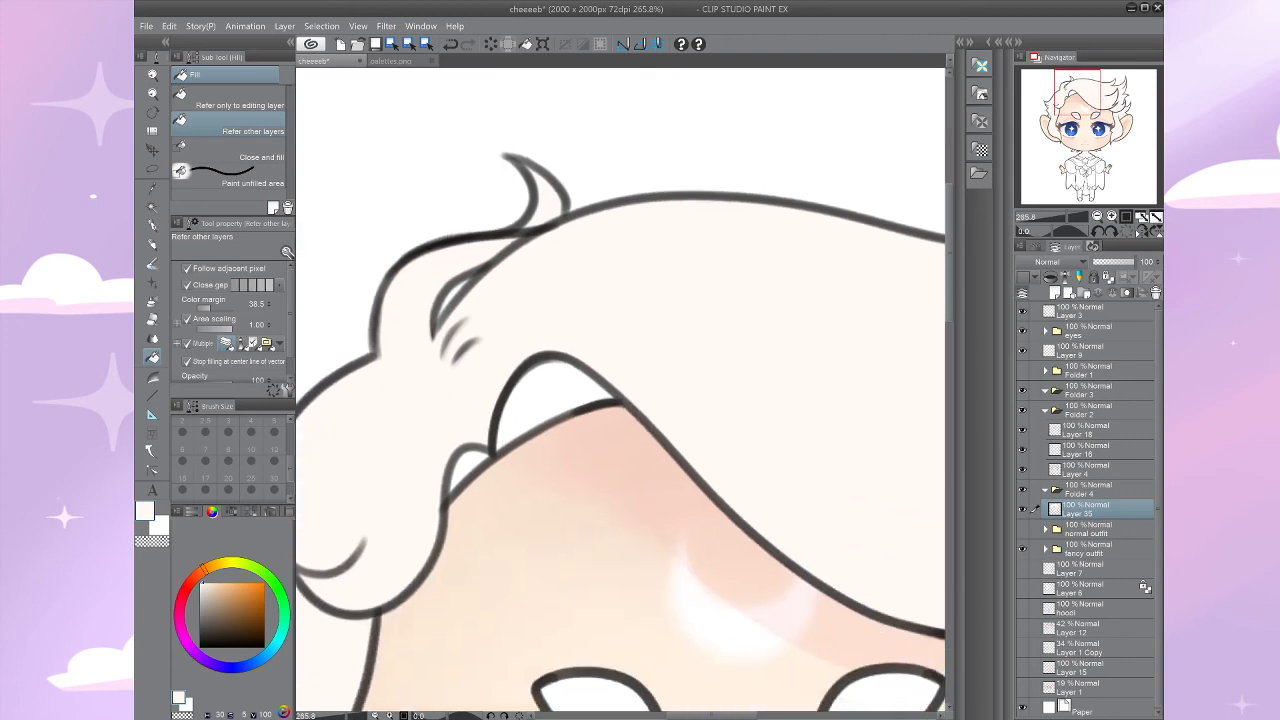
{"action": "left_click_drag", "start_coordinate": [620, 560], "coordinate": [628, 261]}
{"action": "left_click_drag", "start_coordinate": [600, 580], "coordinate": [590, 122]}
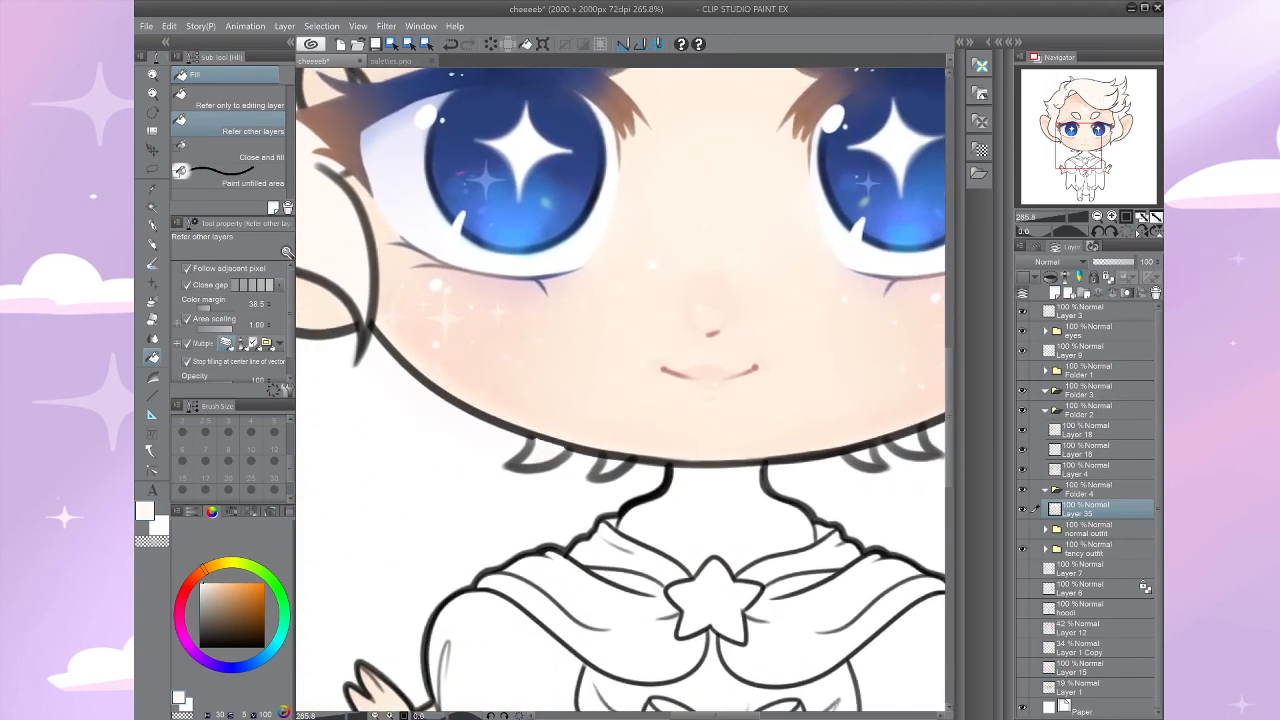
{"action": "left_click_drag", "start_coordinate": [780, 440], "coordinate": [466, 471]}
{"action": "left_click", "coordinate": [592, 471]}
{"action": "left_click", "coordinate": [547, 485]}
{"action": "scroll", "coordinate": [559, 573], "scroll_direction": "up", "scroll_amount": 4}
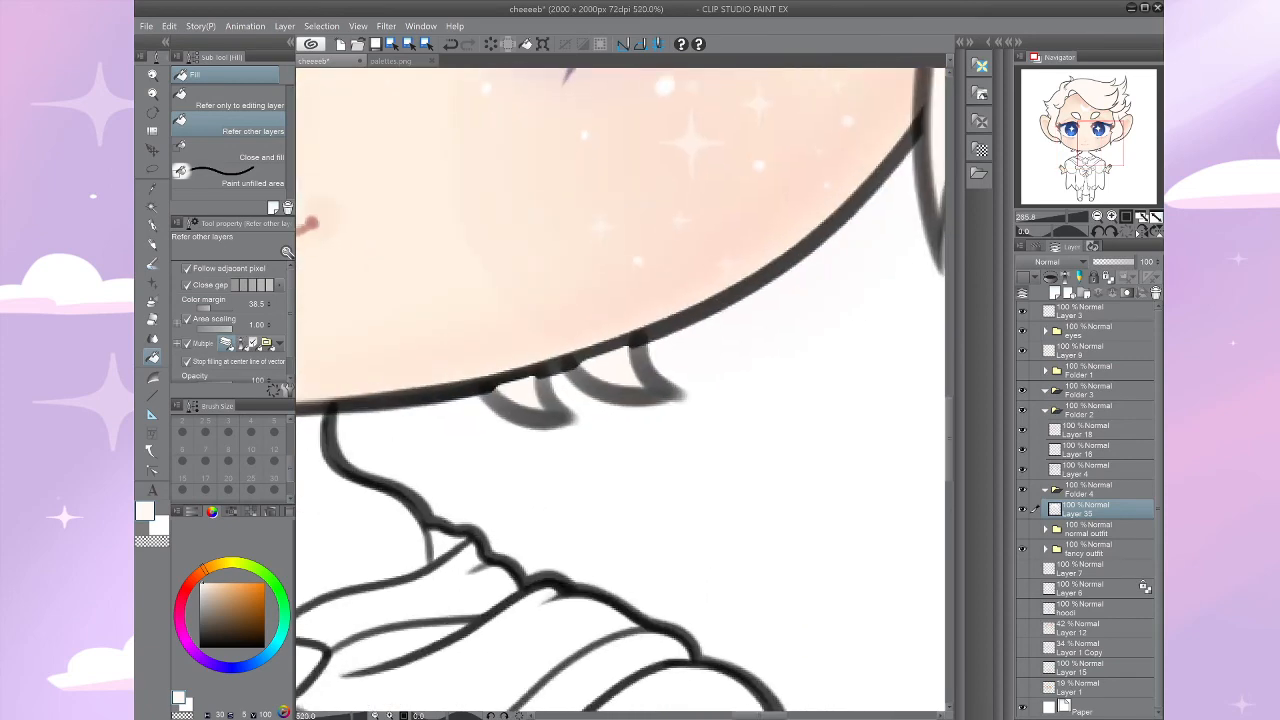
Step: Clean up the edges of the pale hair fill around the small tufts beneath the jaw with the Soft eraser at size 5
{"action": "left_click_drag", "start_coordinate": [620, 400], "coordinate": [626, 444]}
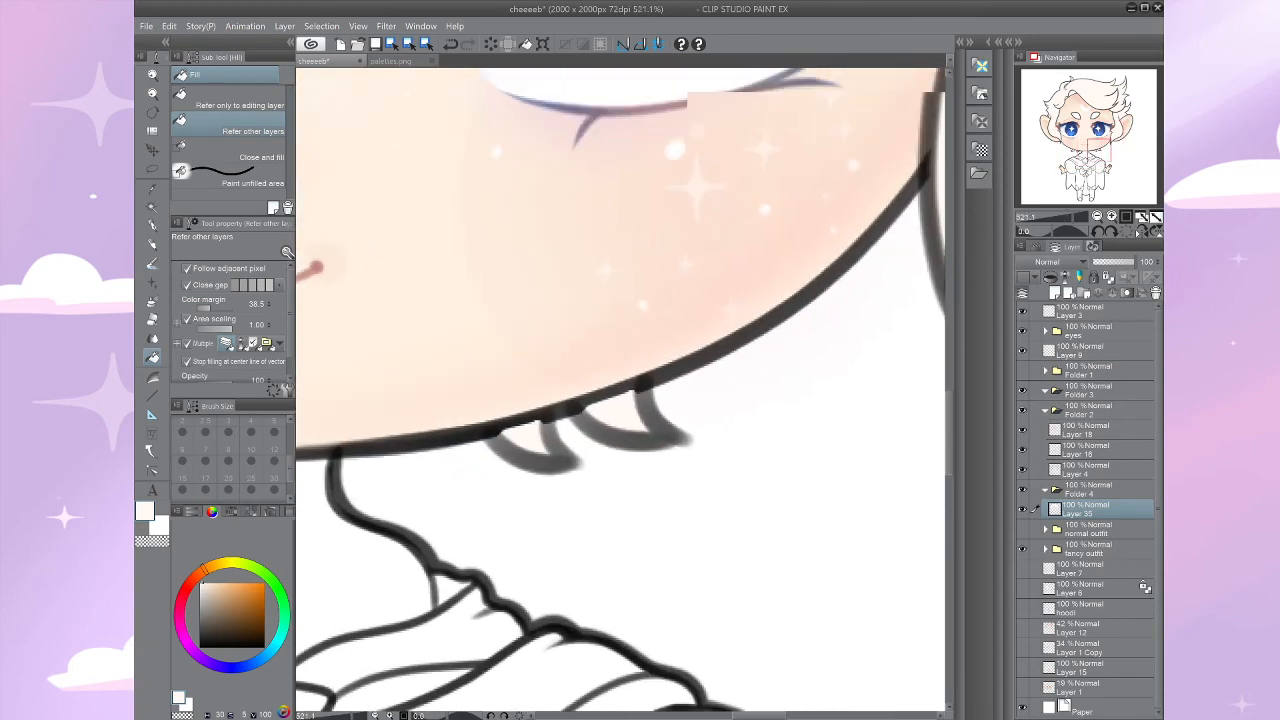
{"action": "scroll", "coordinate": [555, 386], "scroll_direction": "up", "scroll_amount": 3}
{"action": "key", "text": "e"}
{"action": "mouse_move", "coordinate": [694, 357]}
{"action": "left_mouse_down"}
{"action": "mouse_move", "coordinate": [596, 402]}
{"action": "mouse_move", "coordinate": [708, 360]}
{"action": "left_mouse_up"}
{"action": "mouse_move", "coordinate": [478, 434]}
{"action": "left_mouse_down"}
{"action": "mouse_move", "coordinate": [732, 382]}
{"action": "mouse_move", "coordinate": [565, 445]}
{"action": "left_mouse_up"}
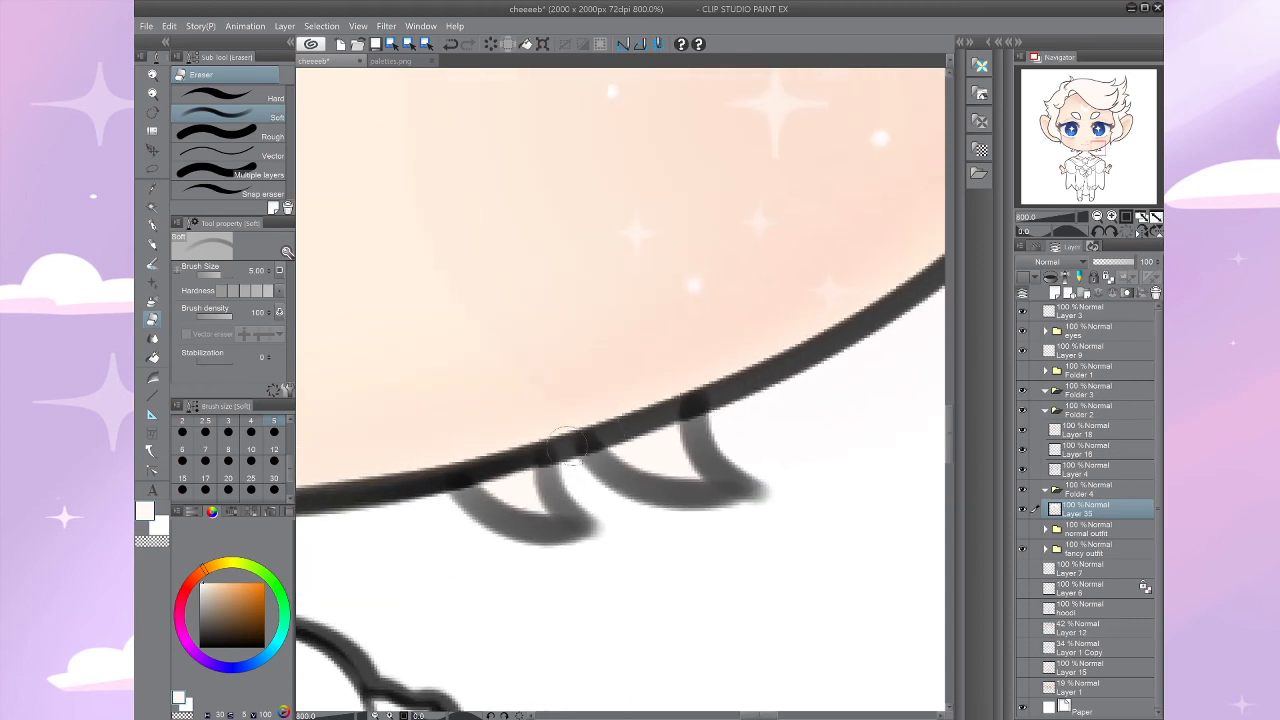
{"action": "mouse_move", "coordinate": [366, 521]}
{"action": "left_mouse_down"}
{"action": "mouse_move", "coordinate": [762, 445]}
{"action": "mouse_move", "coordinate": [930, 456]}
{"action": "left_mouse_up"}
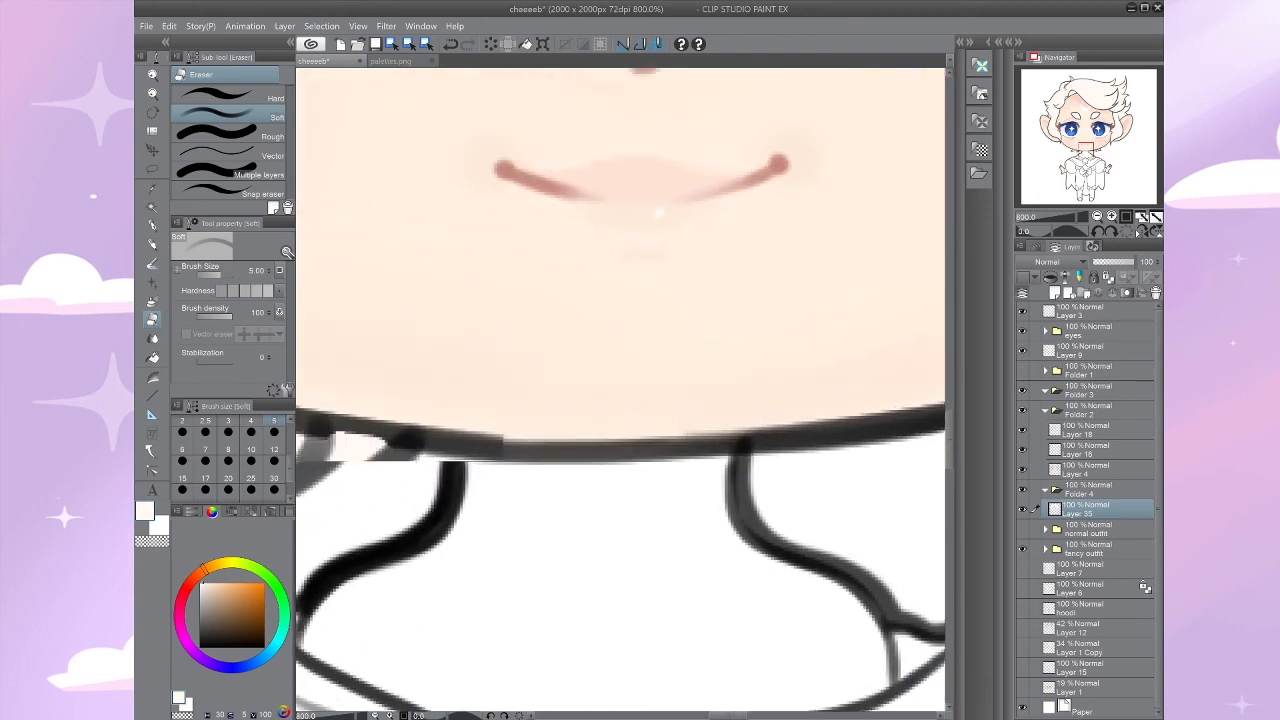
{"action": "left_click_drag", "start_coordinate": [640, 400], "coordinate": [697, 427]}
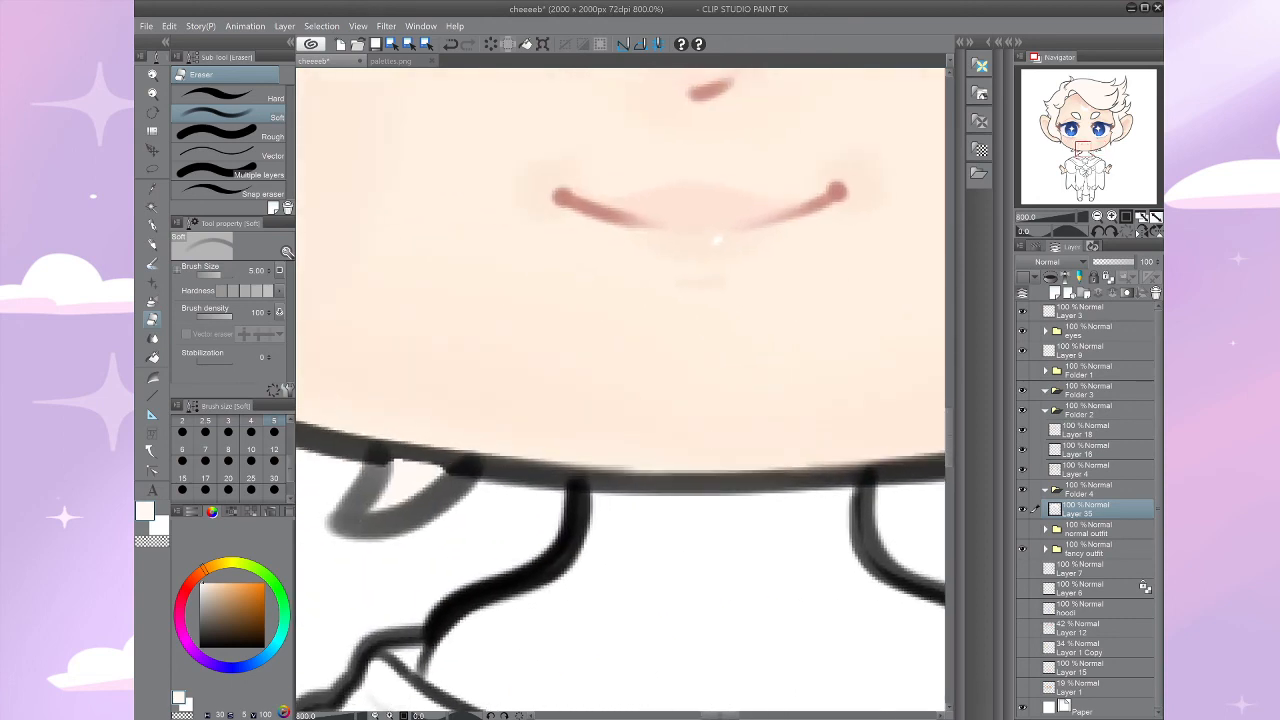
{"action": "left_click_drag", "start_coordinate": [440, 380], "coordinate": [700, 390]}
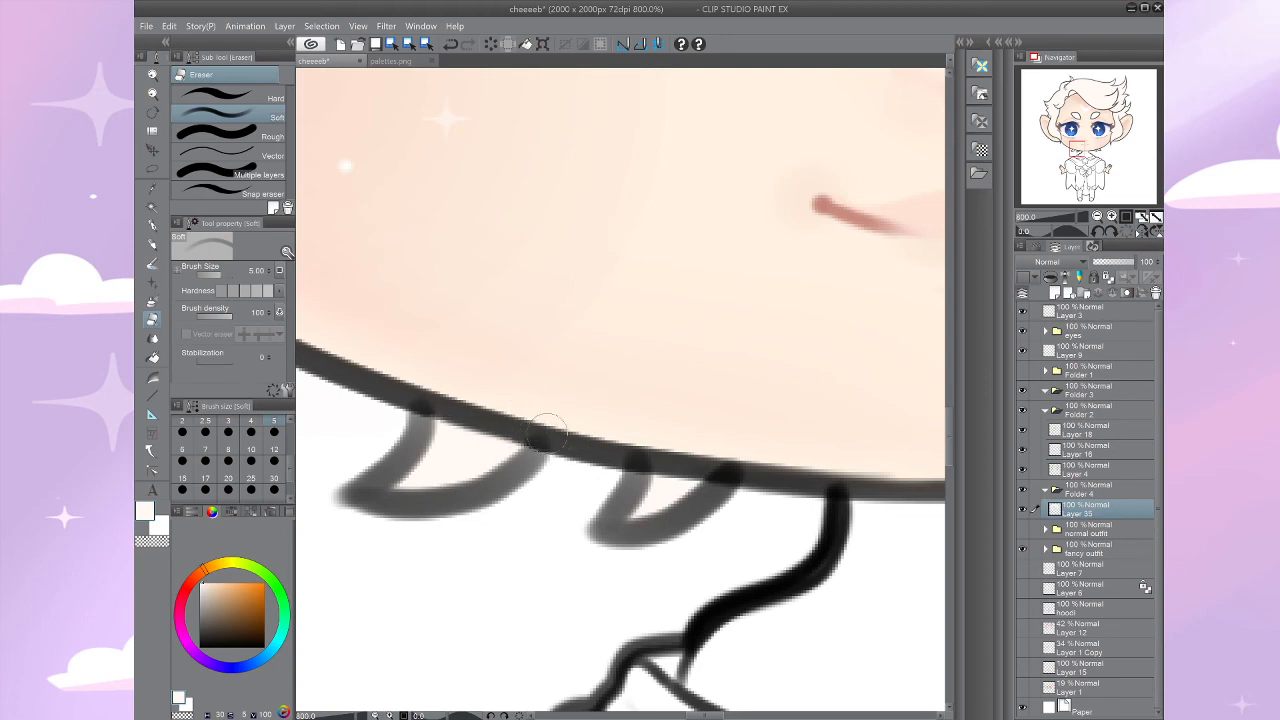
Step: Lock the transparent pixels of Layer 35 so that painting stays within the hair fill
{"action": "scroll", "coordinate": [546, 433], "scroll_direction": "down", "scroll_amount": 5}
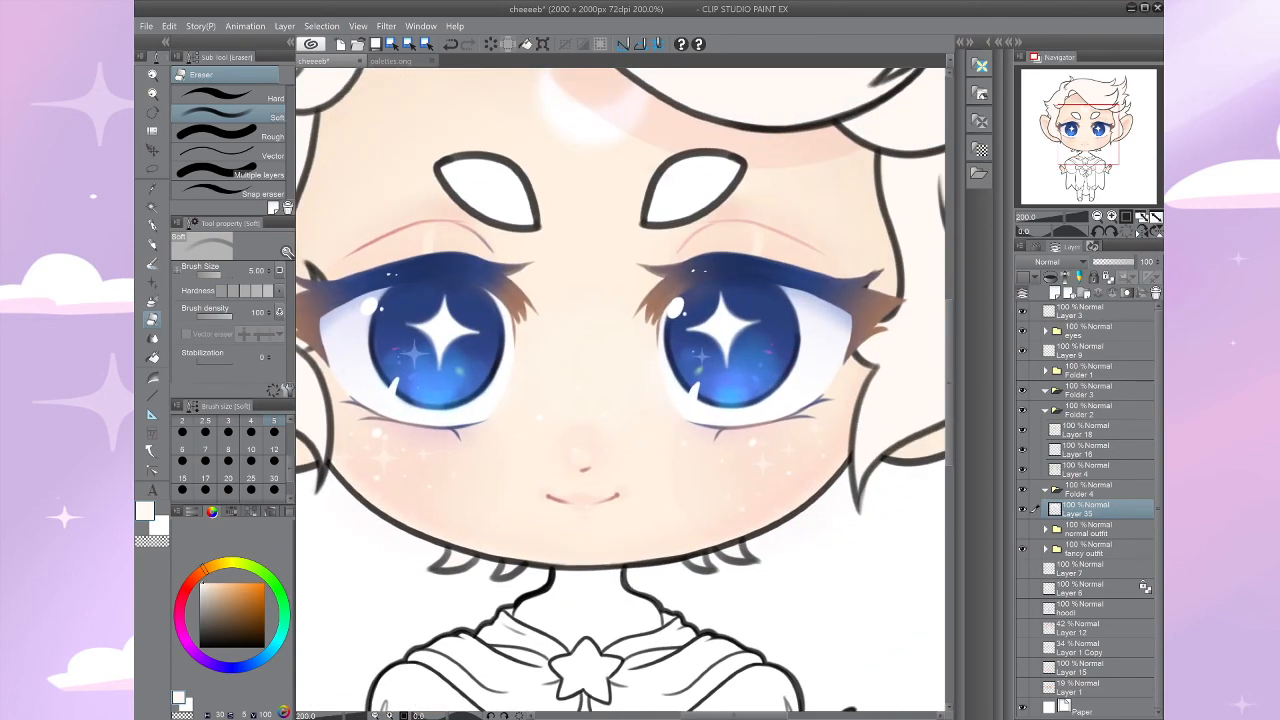
{"action": "left_click_drag", "start_coordinate": [620, 390], "coordinate": [530, 660]}
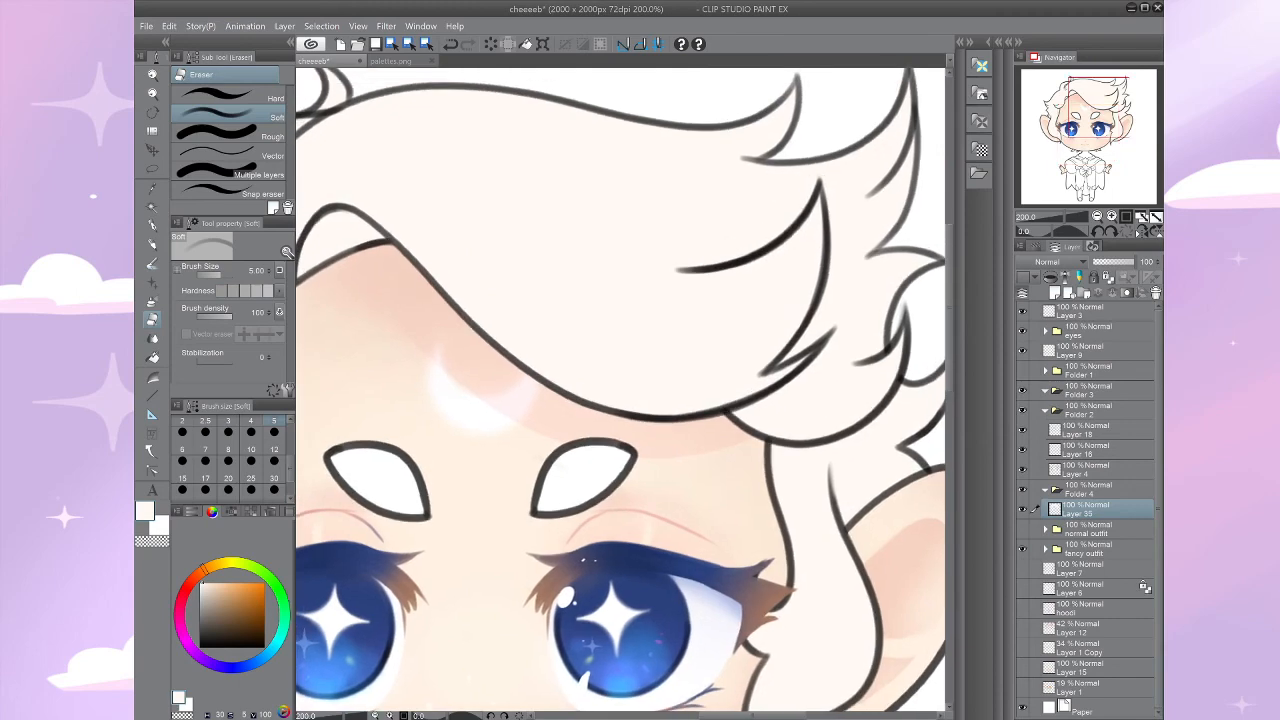
{"action": "key", "text": "ctrl+minus"}
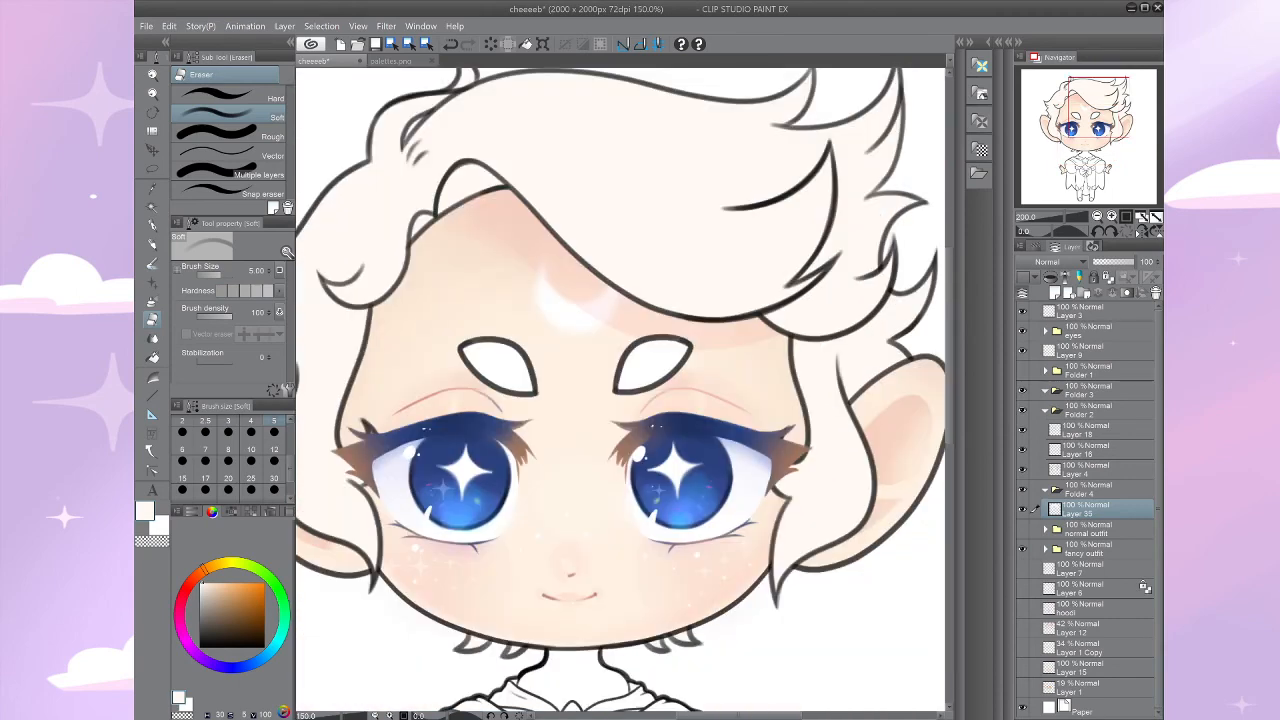
{"action": "left_click", "coordinate": [1108, 277]}
{"action": "scroll", "coordinate": [700, 420], "scroll_direction": "down", "scroll_amount": 2}
{"action": "scroll", "coordinate": [700, 420], "scroll_direction": "up", "scroll_amount": 1}
Step: Airbrush a soft light pink tint onto the crown and upper tips of the hair with the Soft airbrush at size 100
{"action": "left_click", "coordinate": [185, 587]}
{"action": "left_click", "coordinate": [211, 587]}
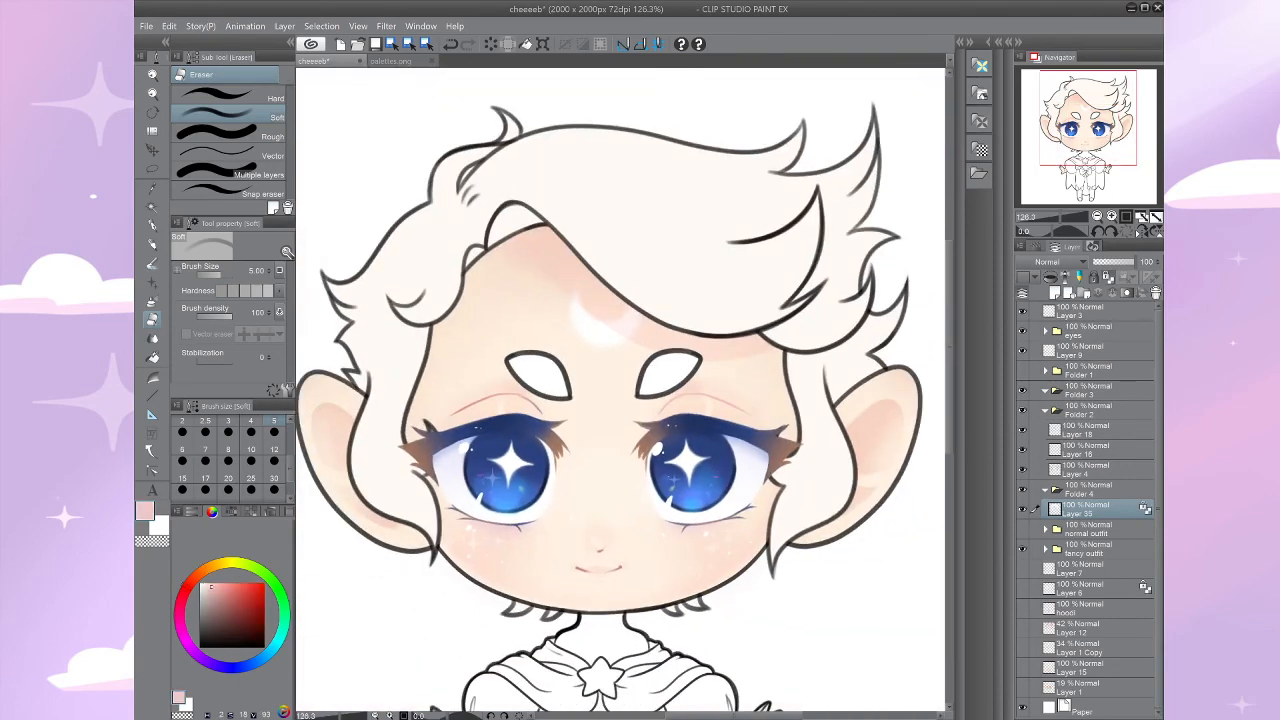
{"action": "key", "text": "b"}
{"action": "left_click", "coordinate": [274, 467]}
{"action": "left_click_drag", "start_coordinate": [290, 460], "coordinate": [289, 505]}
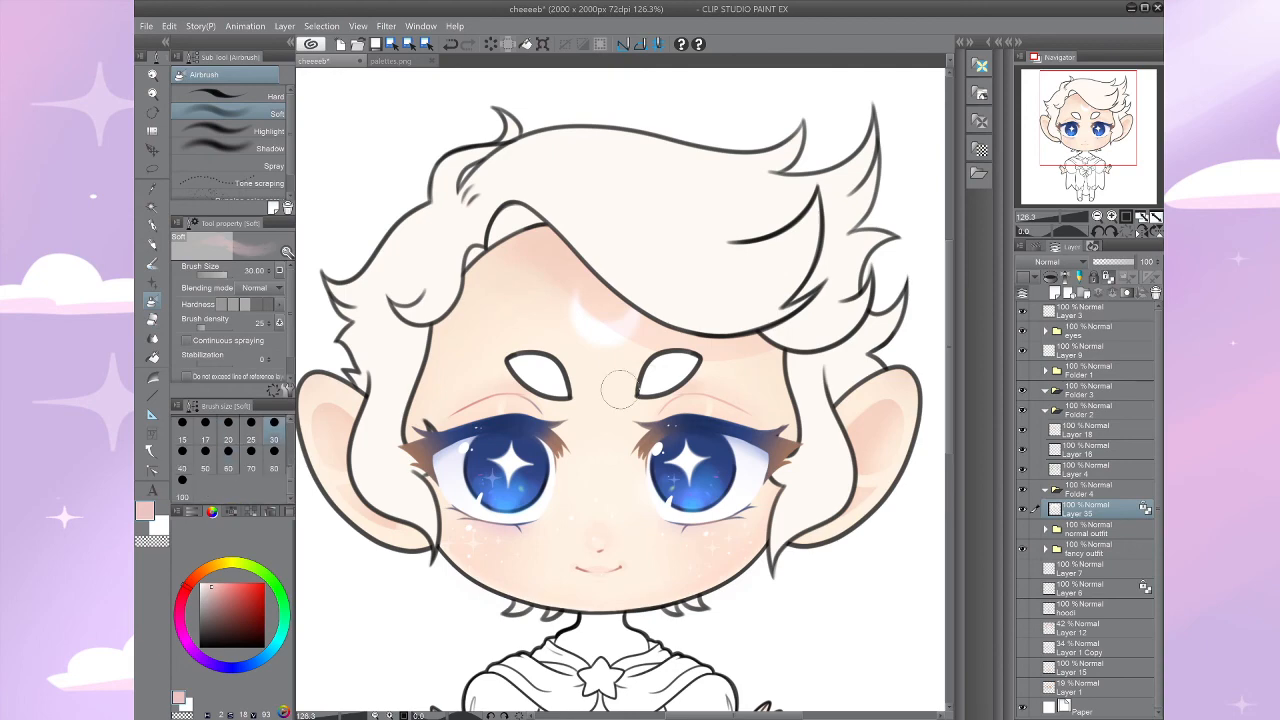
{"action": "left_click", "coordinate": [182, 487]}
{"action": "left_click_drag", "start_coordinate": [597, 387], "coordinate": [571, 335]}
{"action": "scroll", "coordinate": [697, 525], "scroll_direction": "down", "scroll_amount": 1}
{"action": "left_click_drag", "start_coordinate": [697, 525], "coordinate": [705, 553]}
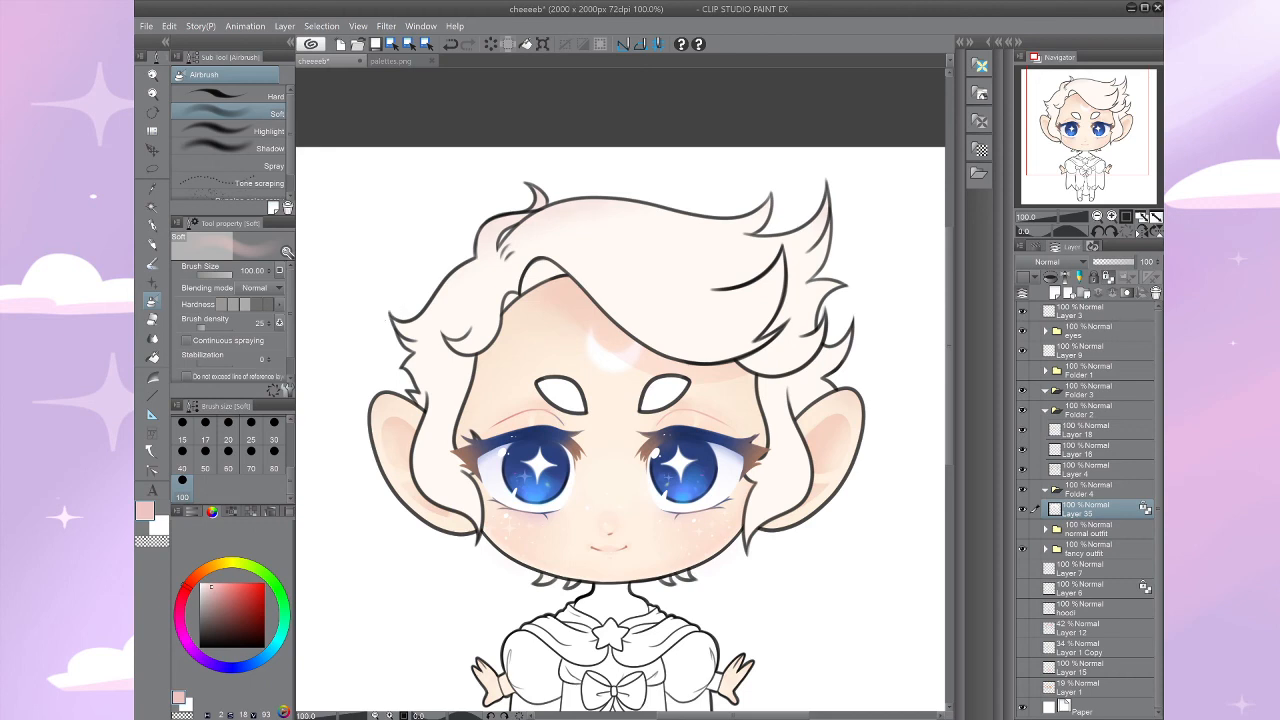
Step: Airbrush a pale blue tint onto the lower ends of the hair locks beside both ears
{"action": "left_click", "coordinate": [241, 667]}
{"action": "left_click_drag", "start_coordinate": [432, 496], "coordinate": [448, 509]}
{"action": "left_click_drag", "start_coordinate": [757, 543], "coordinate": [798, 512]}
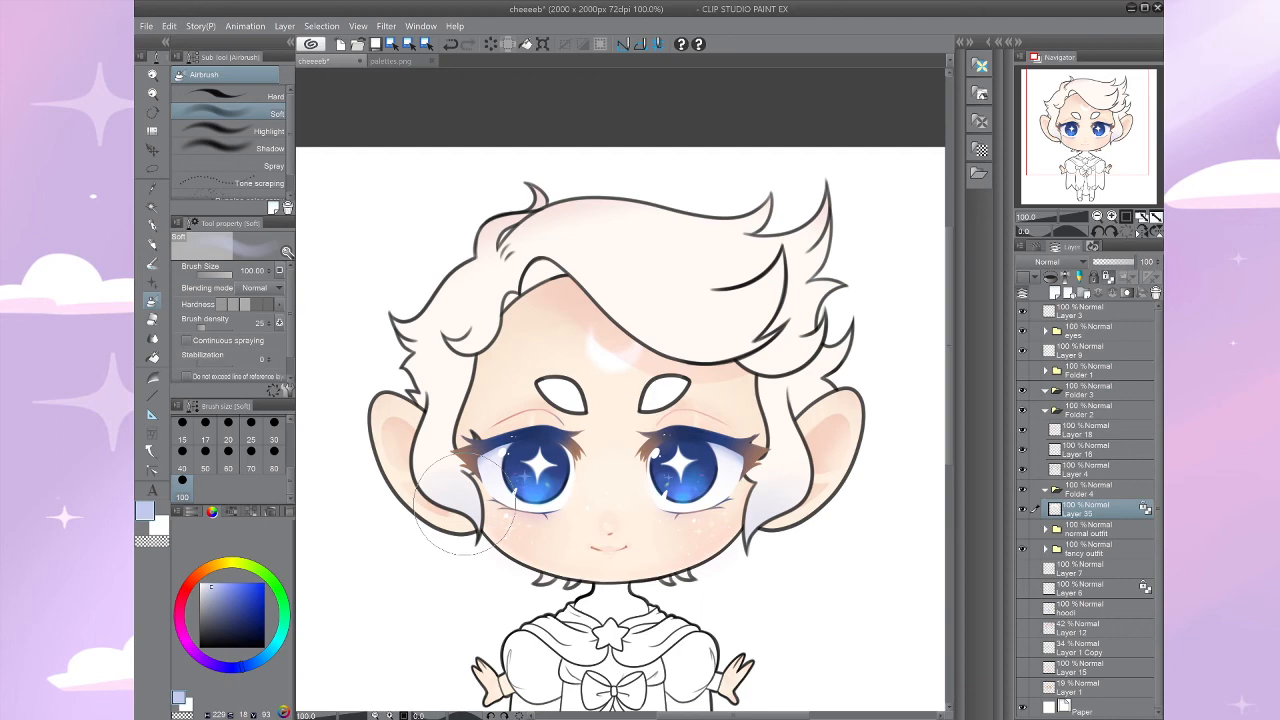
{"action": "mouse_move", "coordinate": [464, 505]}
{"action": "left_mouse_down"}
{"action": "mouse_move", "coordinate": [452, 491]}
{"action": "mouse_move", "coordinate": [456, 518]}
{"action": "mouse_move", "coordinate": [469, 503]}
{"action": "left_mouse_up"}
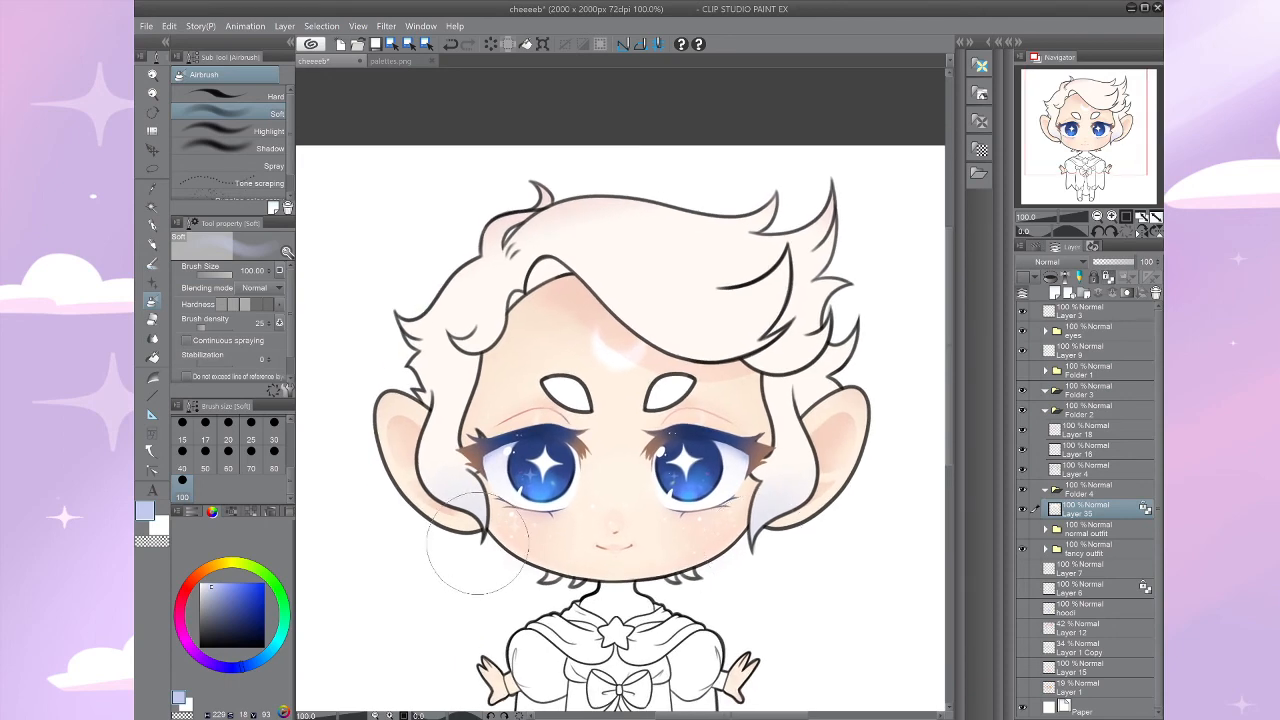
Step: Deepen the upper hair and its outer tips with a rosier light pink using the Soft airbrush at size 100
{"action": "left_click", "coordinate": [181, 600]}
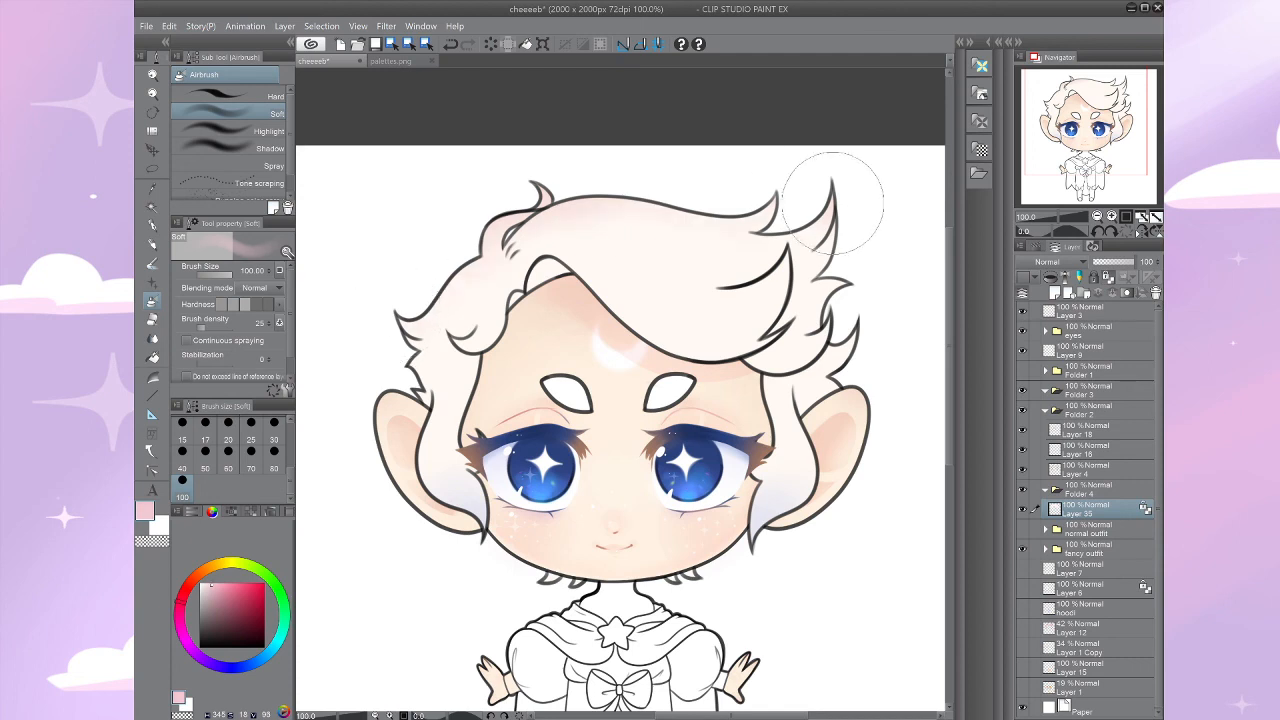
{"action": "left_click_drag", "start_coordinate": [827, 158], "coordinate": [771, 90]}
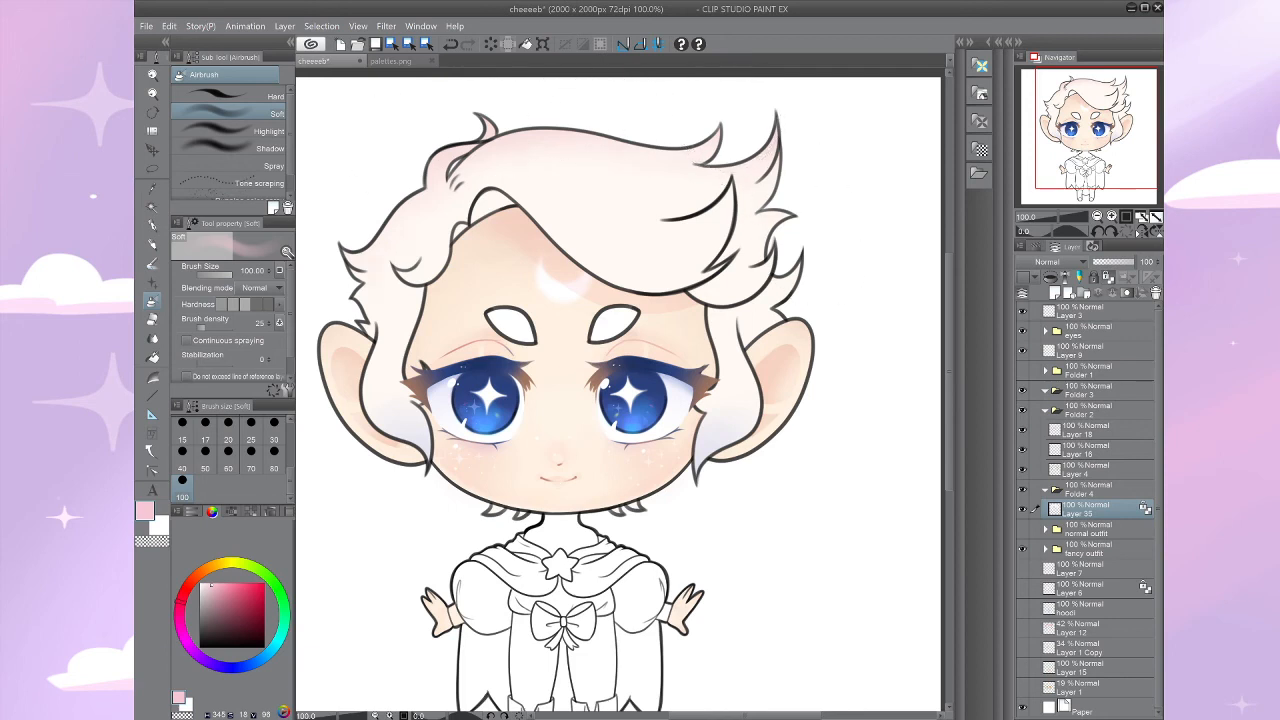
{"action": "left_click_drag", "start_coordinate": [600, 380], "coordinate": [670, 402]}
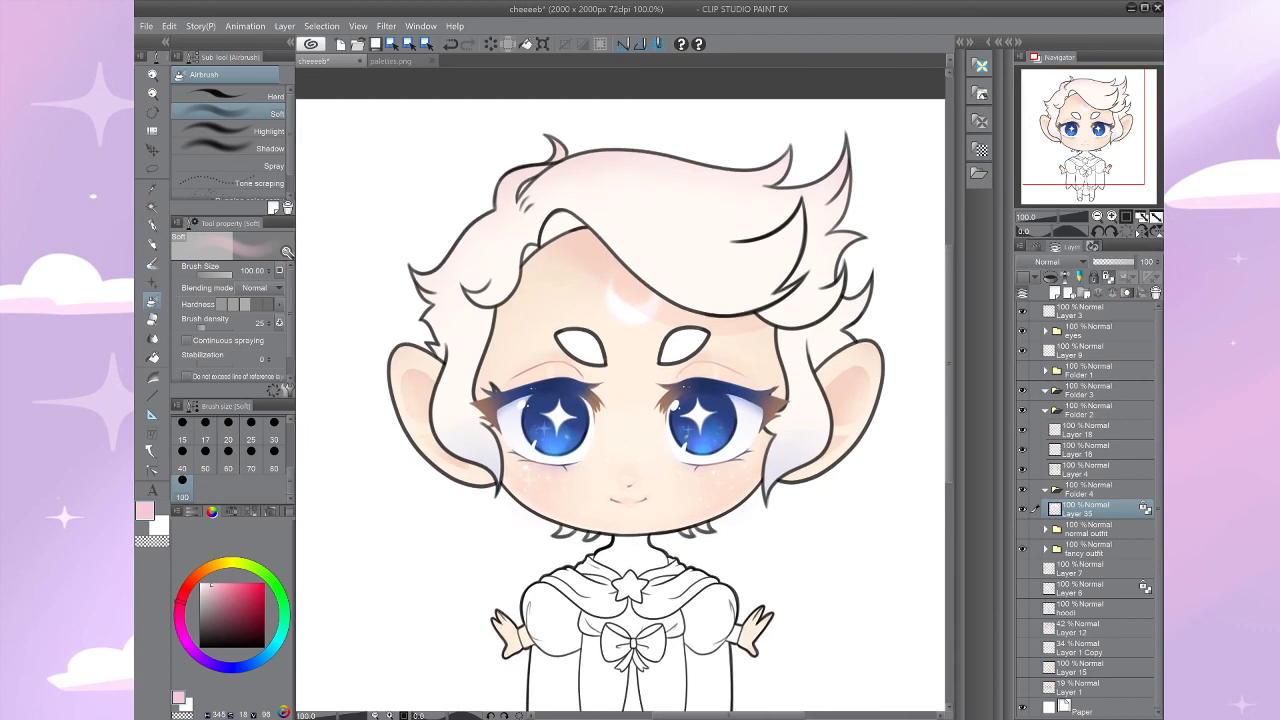
Step: Add a new layer above Layer 35 in Multiply mode at 21% opacity
{"action": "left_click", "coordinate": [1054, 293]}
{"action": "left_click", "coordinate": [1060, 262]}
{"action": "left_click", "coordinate": [1052, 300]}
{"action": "left_click", "coordinate": [1103, 262]}
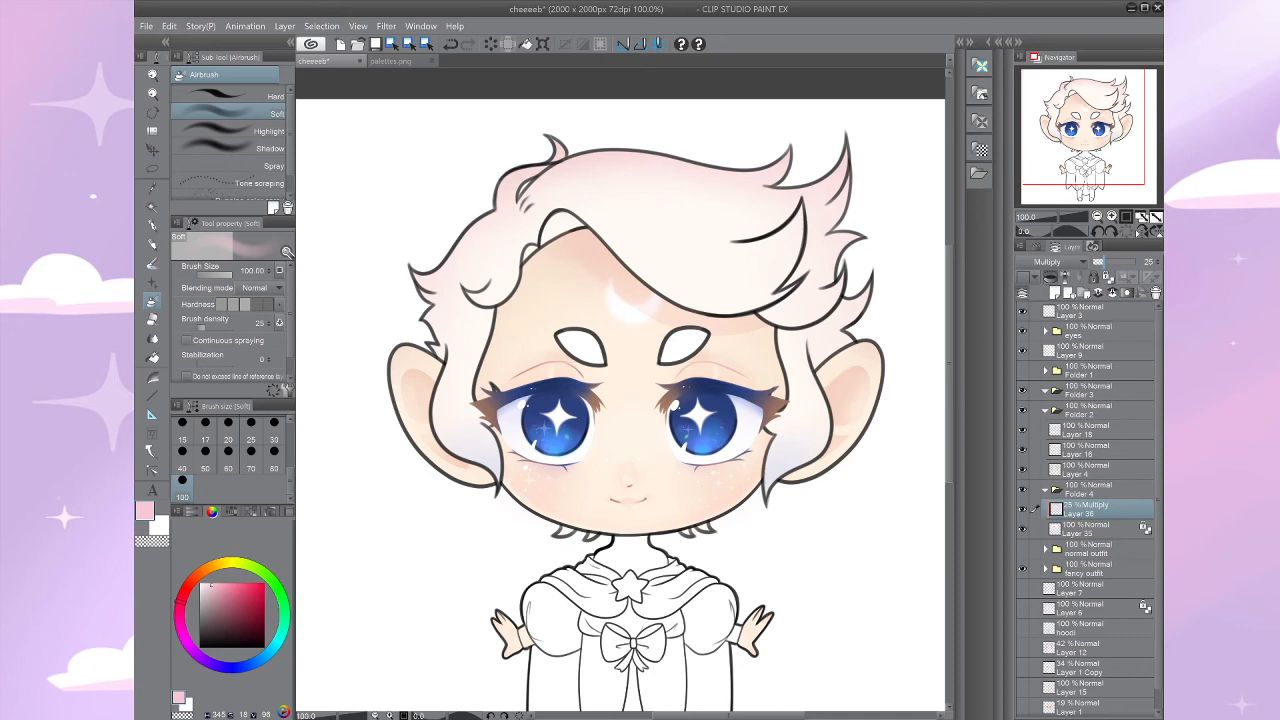
{"action": "left_click_drag", "start_coordinate": [1100, 261], "coordinate": [1094, 262]}
{"action": "key", "text": "ctrl+e"}
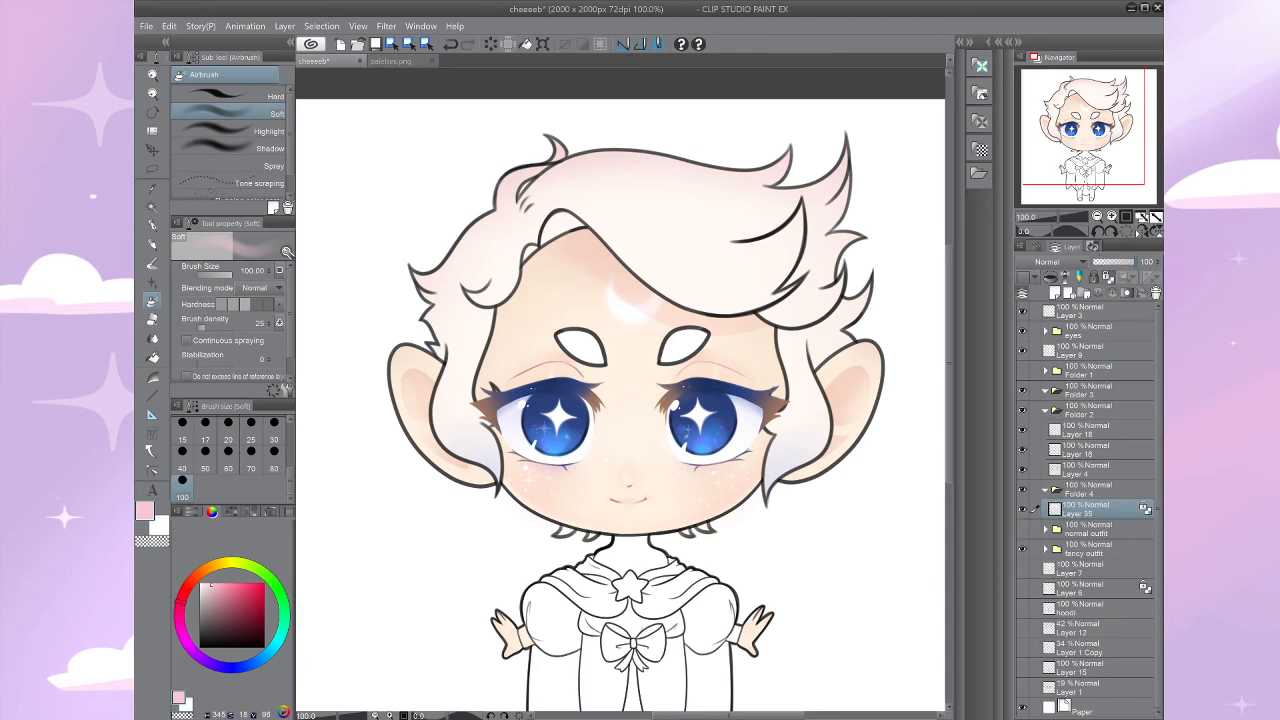
{"action": "key", "text": "ctrl+shift+n"}
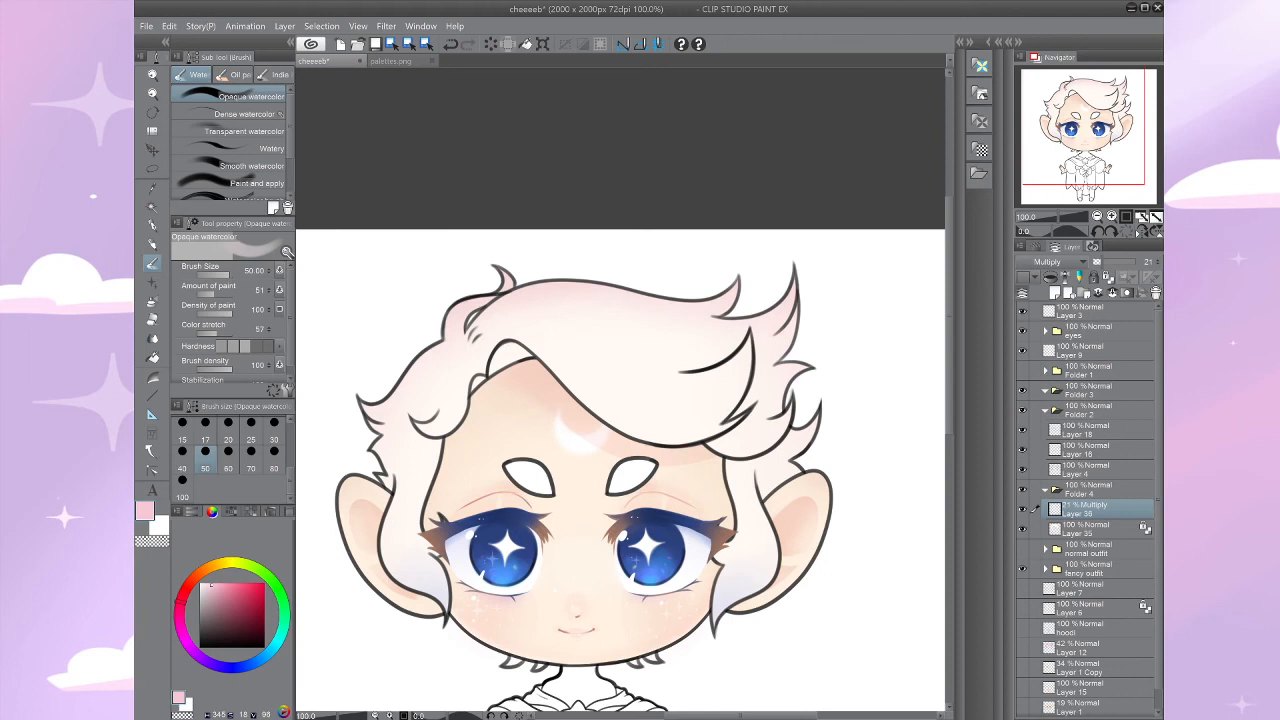
Step: Paint a curved pink shadow stroke along the swept fringe on the Multiply layer with the Opaque watercolor brush at size 10
{"action": "scroll", "coordinate": [541, 420], "scroll_direction": "up", "scroll_amount": 3}
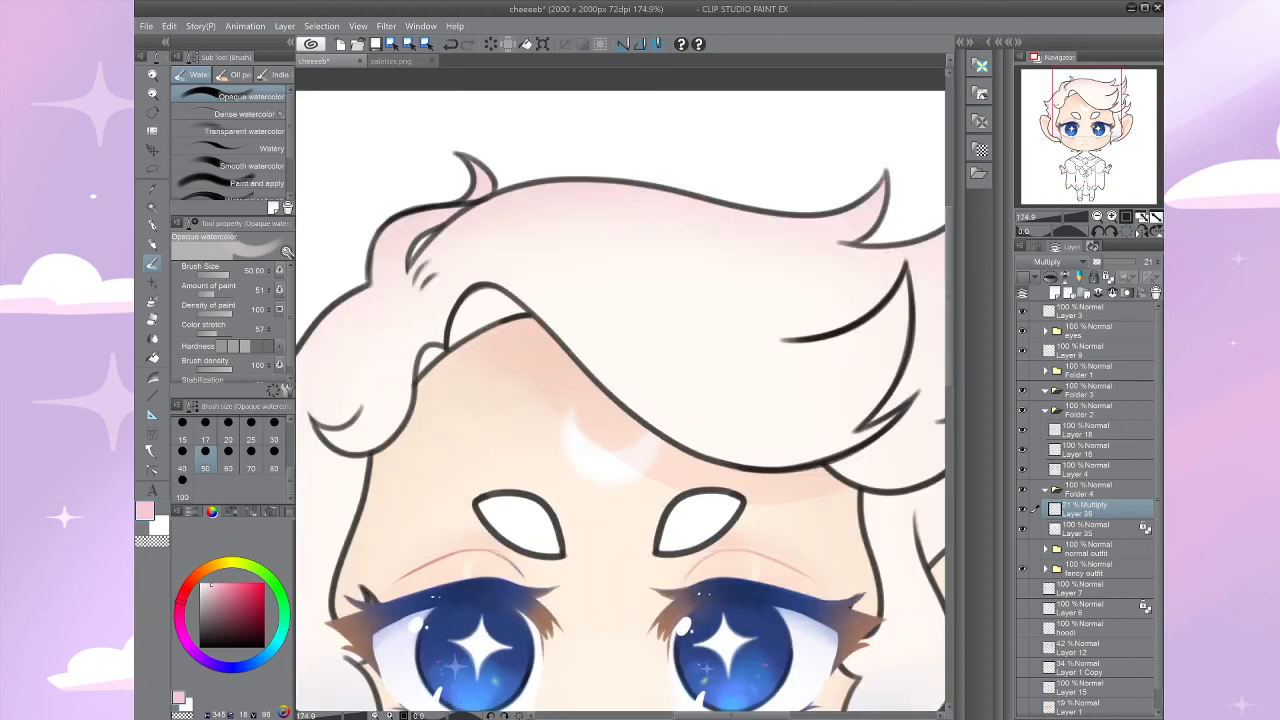
{"action": "key", "text": "["}
{"action": "key", "text": "["}
{"action": "key", "text": "["}
{"action": "key", "text": "["}
{"action": "key", "text": "["}
{"action": "key", "text": "["}
{"action": "key", "text": "["}
{"action": "key", "text": "["}
{"action": "key", "text": "["}
{"action": "key", "text": "["}
{"action": "key", "text": "["}
{"action": "key", "text": "["}
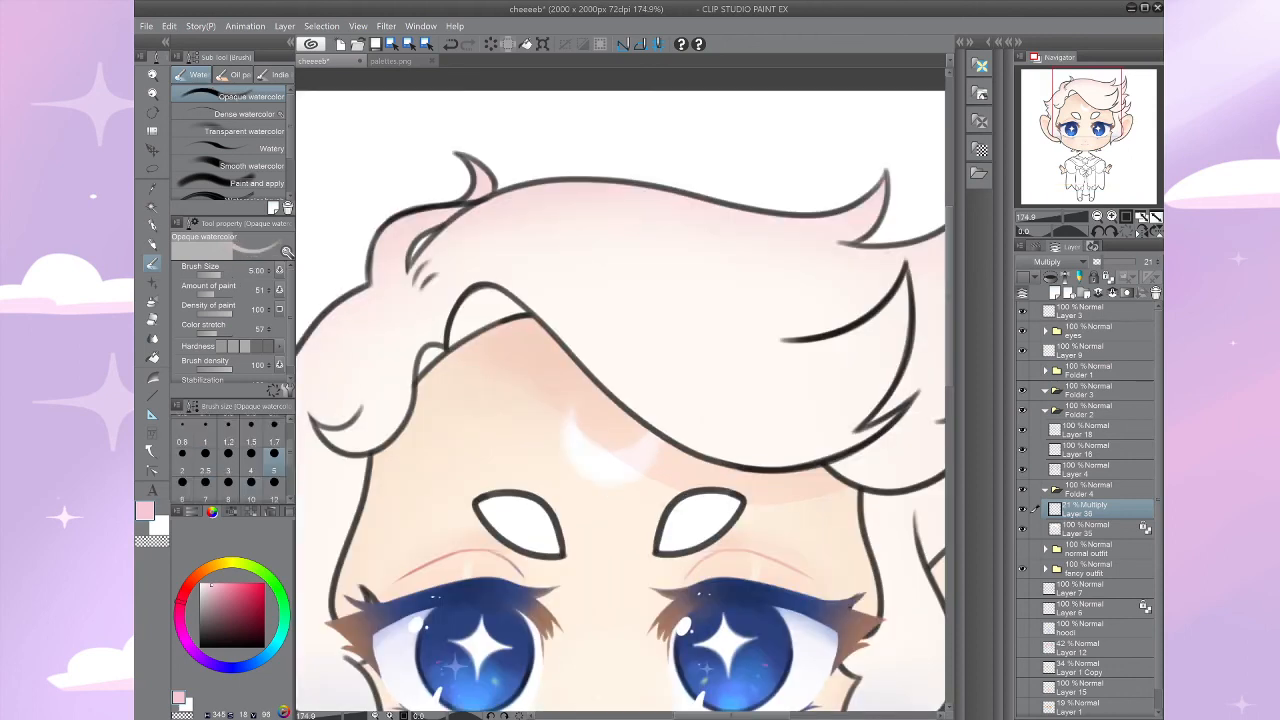
{"action": "key", "text": "]"}
{"action": "key", "text": "]"}
{"action": "key", "text": "]"}
{"action": "key", "text": "]"}
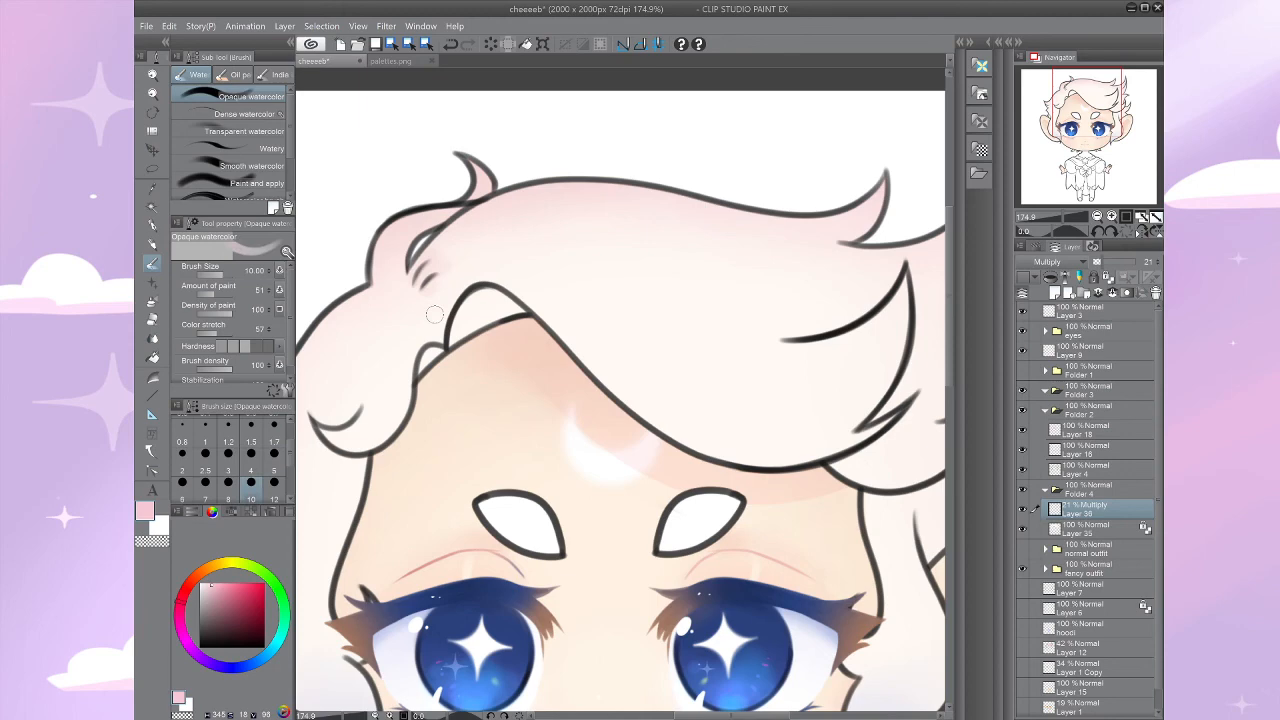
{"action": "left_click_drag", "start_coordinate": [434, 314], "coordinate": [303, 272]}
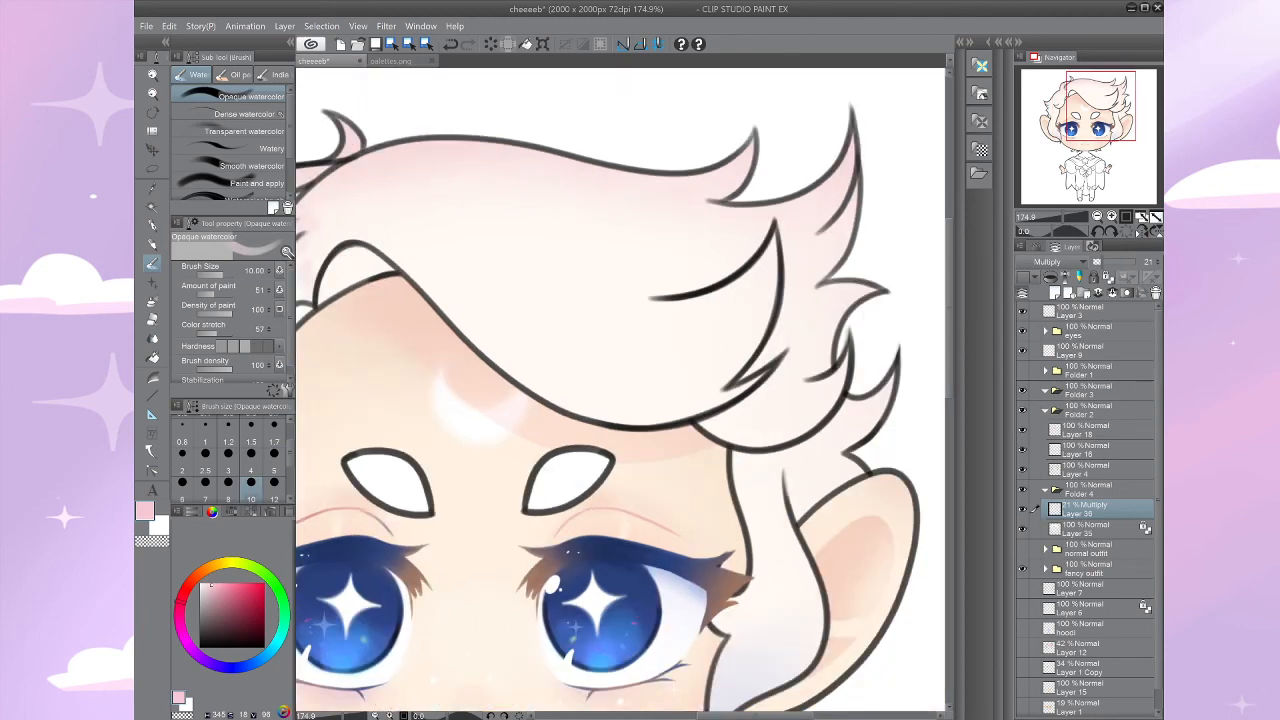
{"action": "mouse_move", "coordinate": [439, 214]}
{"action": "left_mouse_down"}
{"action": "mouse_move", "coordinate": [531, 241]}
{"action": "mouse_move", "coordinate": [402, 298]}
{"action": "left_mouse_up"}
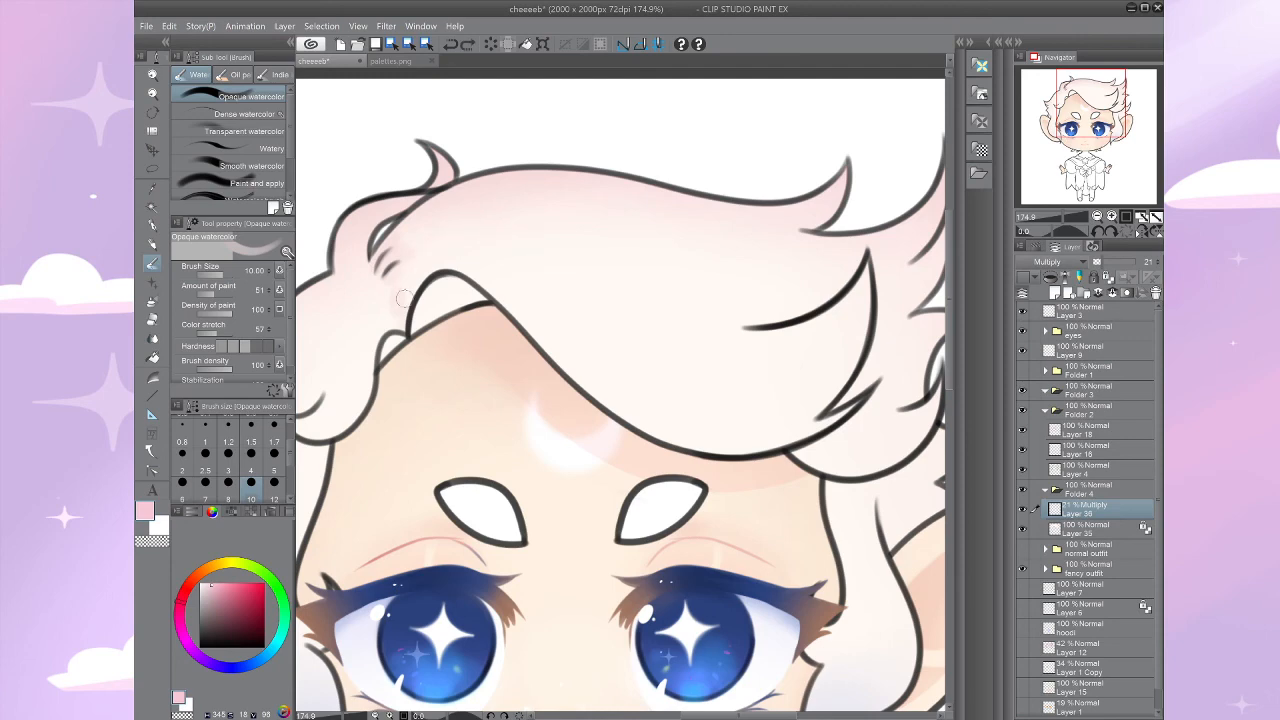
{"action": "left_click_drag", "start_coordinate": [418, 252], "coordinate": [764, 330]}
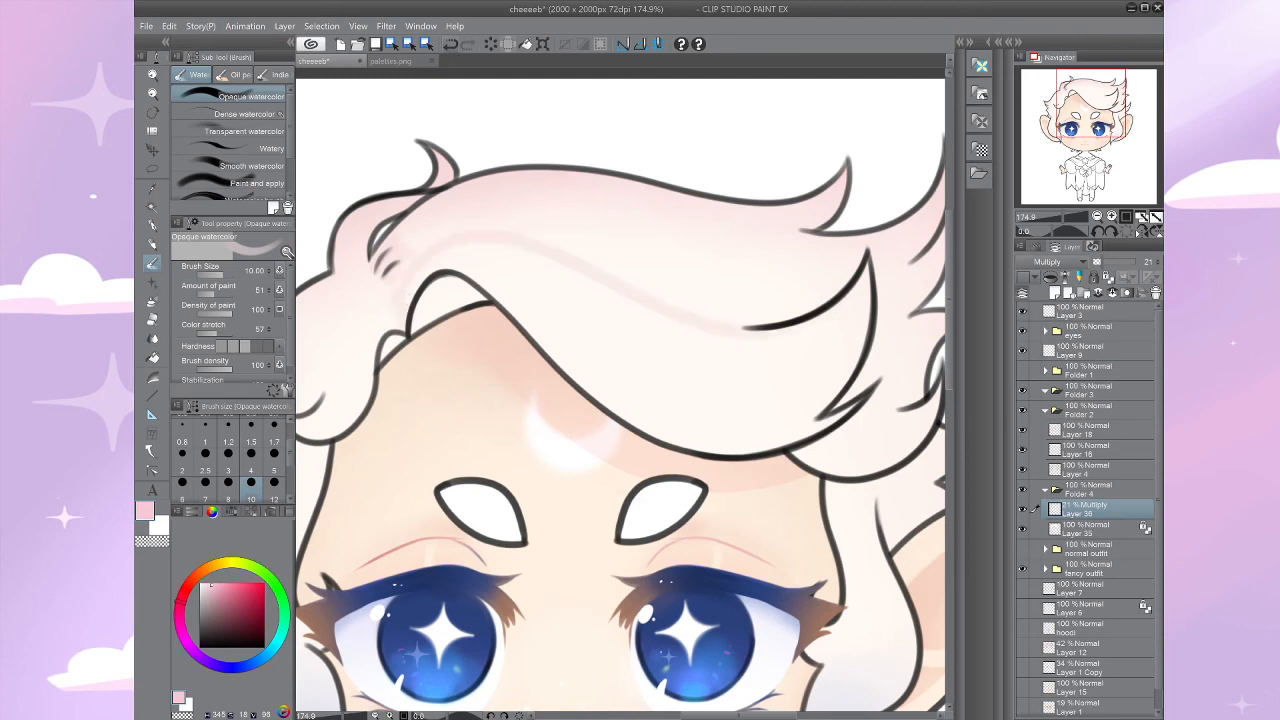
{"action": "key", "text": "ctrl+z"}
{"action": "left_click_drag", "start_coordinate": [408, 252], "coordinate": [853, 278]}
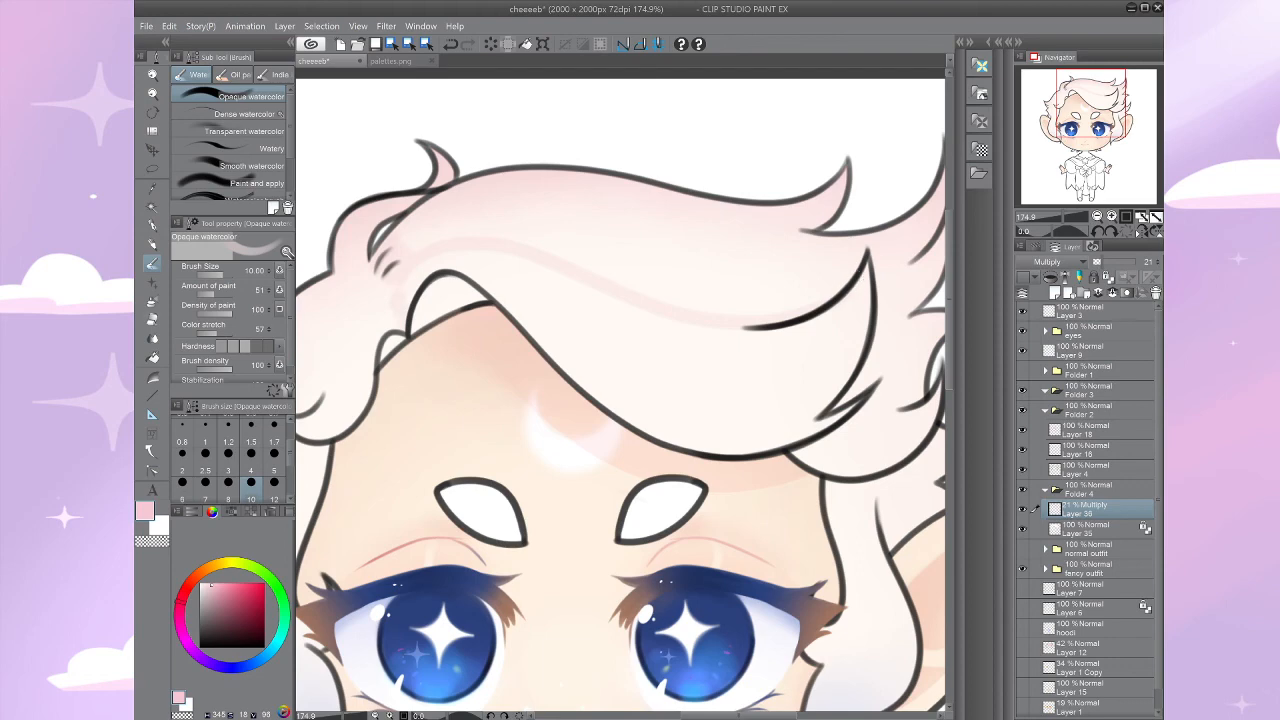
{"action": "left_click", "coordinate": [152, 339]}
{"action": "left_click", "coordinate": [230, 134]}
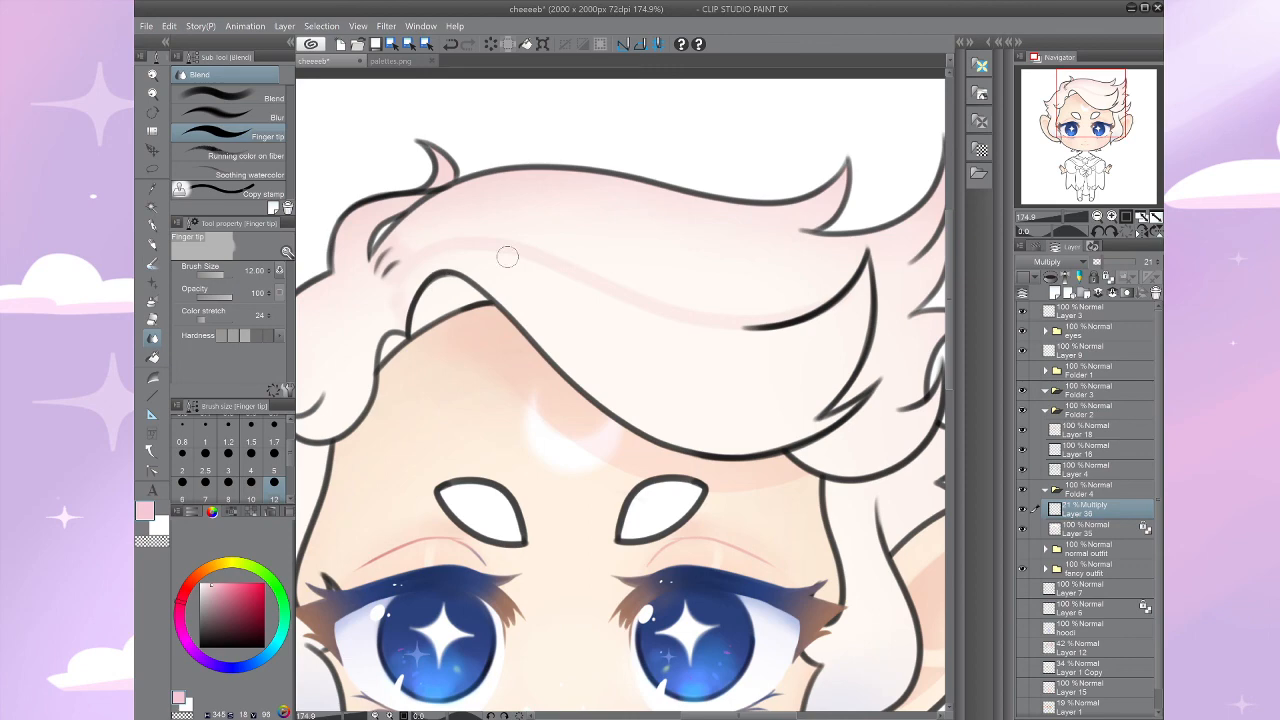
{"action": "key", "text": "p"}
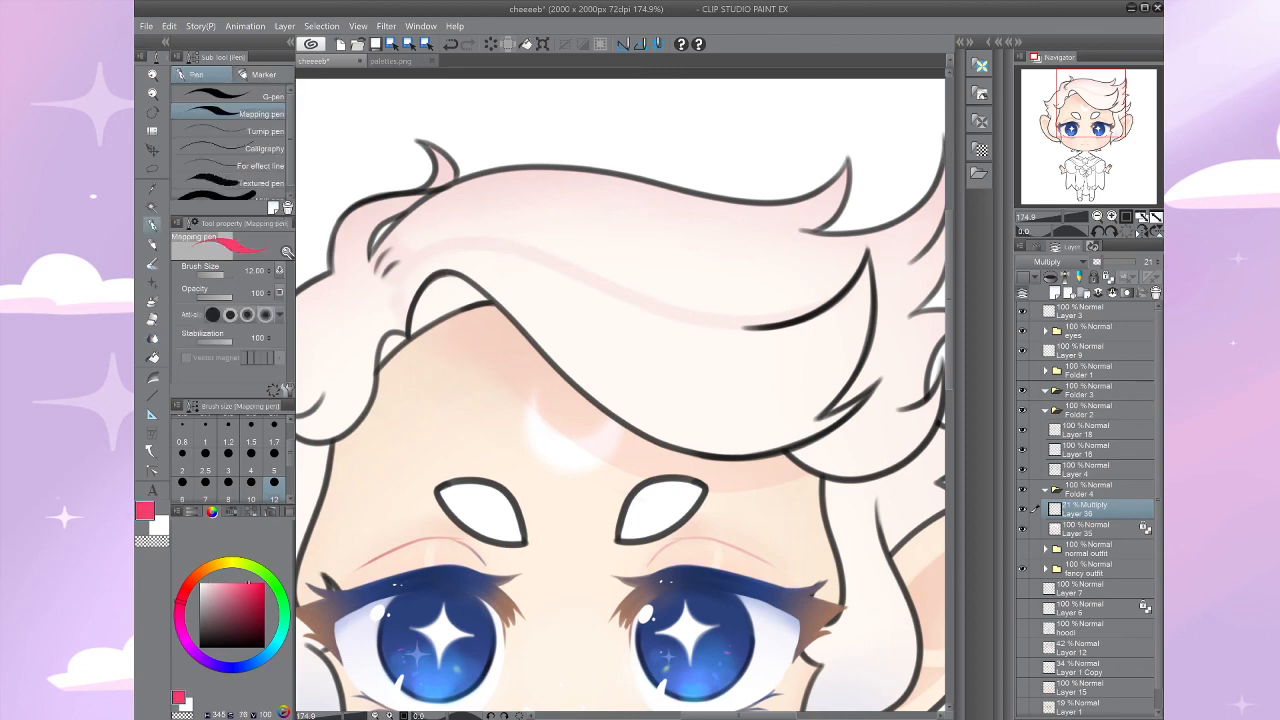
{"action": "left_click_drag", "start_coordinate": [604, 248], "coordinate": [703, 247]}
{"action": "key", "text": "j"}
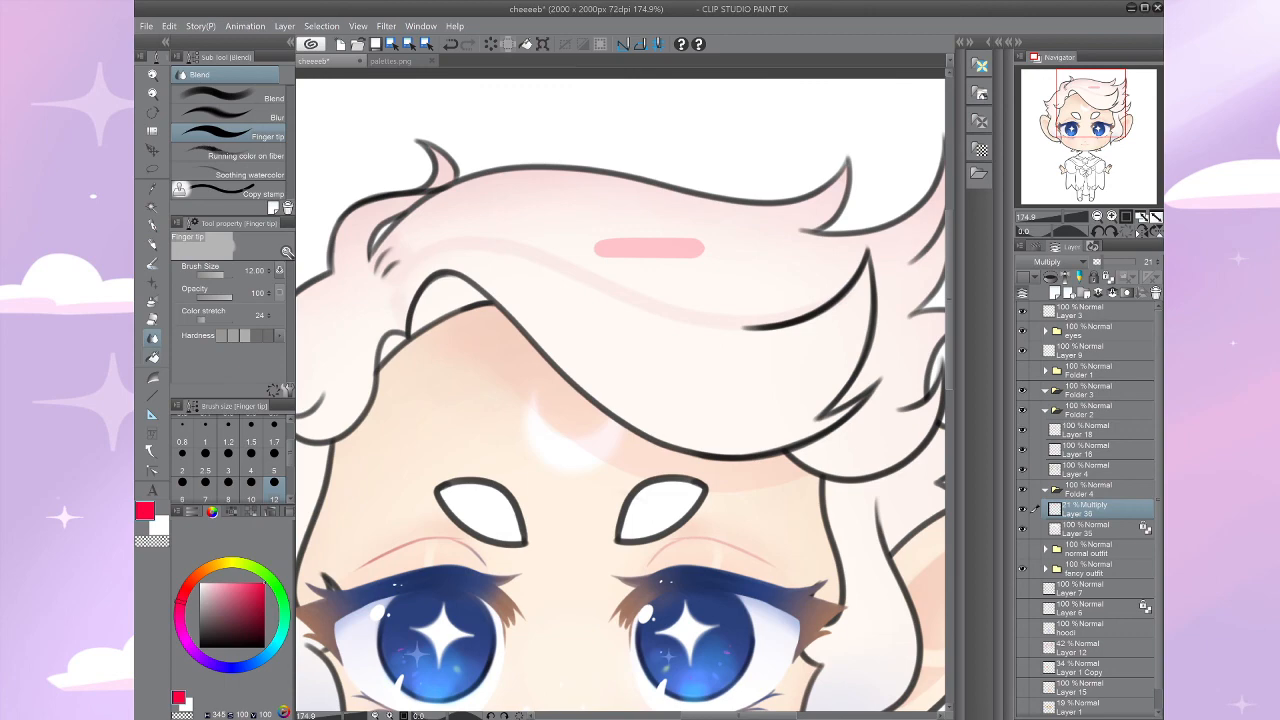
{"action": "mouse_move", "coordinate": [683, 286]}
{"action": "left_mouse_down"}
{"action": "mouse_move", "coordinate": [585, 206]}
{"action": "mouse_move", "coordinate": [702, 283]}
{"action": "mouse_move", "coordinate": [606, 201]}
{"action": "mouse_move", "coordinate": [720, 266]}
{"action": "left_mouse_up"}
{"action": "mouse_move", "coordinate": [590, 238]}
{"action": "left_mouse_down"}
{"action": "mouse_move", "coordinate": [631, 276]}
{"action": "mouse_move", "coordinate": [617, 248]}
{"action": "mouse_move", "coordinate": [641, 236]}
{"action": "mouse_move", "coordinate": [741, 276]}
{"action": "left_mouse_up"}
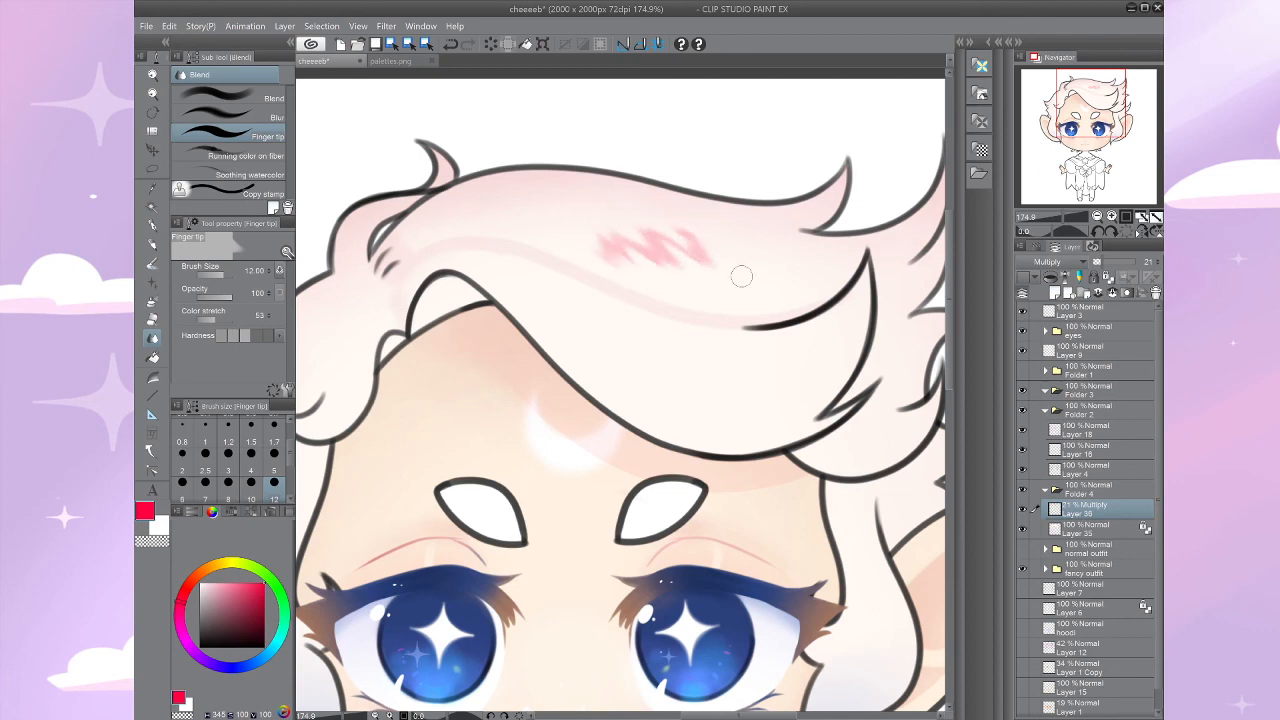
{"action": "key", "text": "ctrl+z"}
{"action": "key", "text": "ctrl+z"}
{"action": "key", "text": "ctrl+z"}
{"action": "key", "text": "ctrl+z"}
{"action": "key", "text": "ctrl+z"}
{"action": "key", "text": "ctrl+z"}
{"action": "key", "text": "ctrl+z"}
{"action": "key", "text": "ctrl+z"}
{"action": "key", "text": "ctrl+z"}
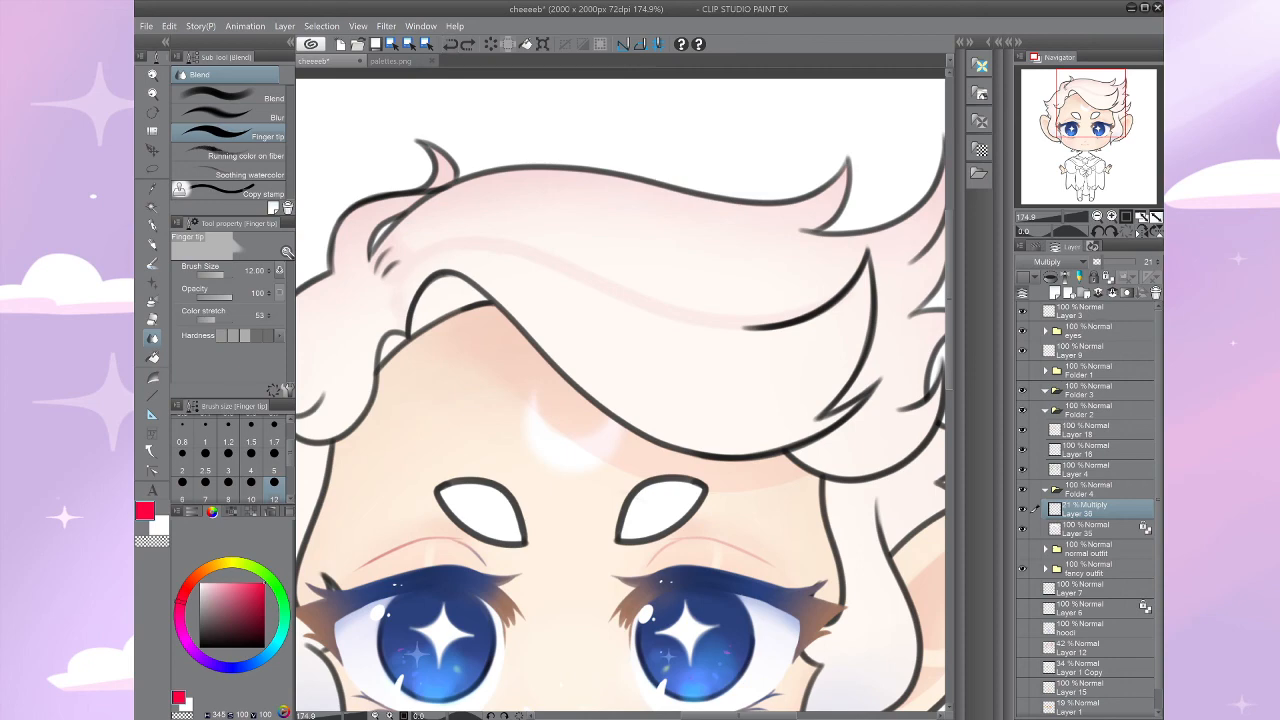
Step: Soften the start of the fringe's pink shadow stroke near the parting with the Blur tool at size 30
{"action": "left_click", "coordinate": [245, 117]}
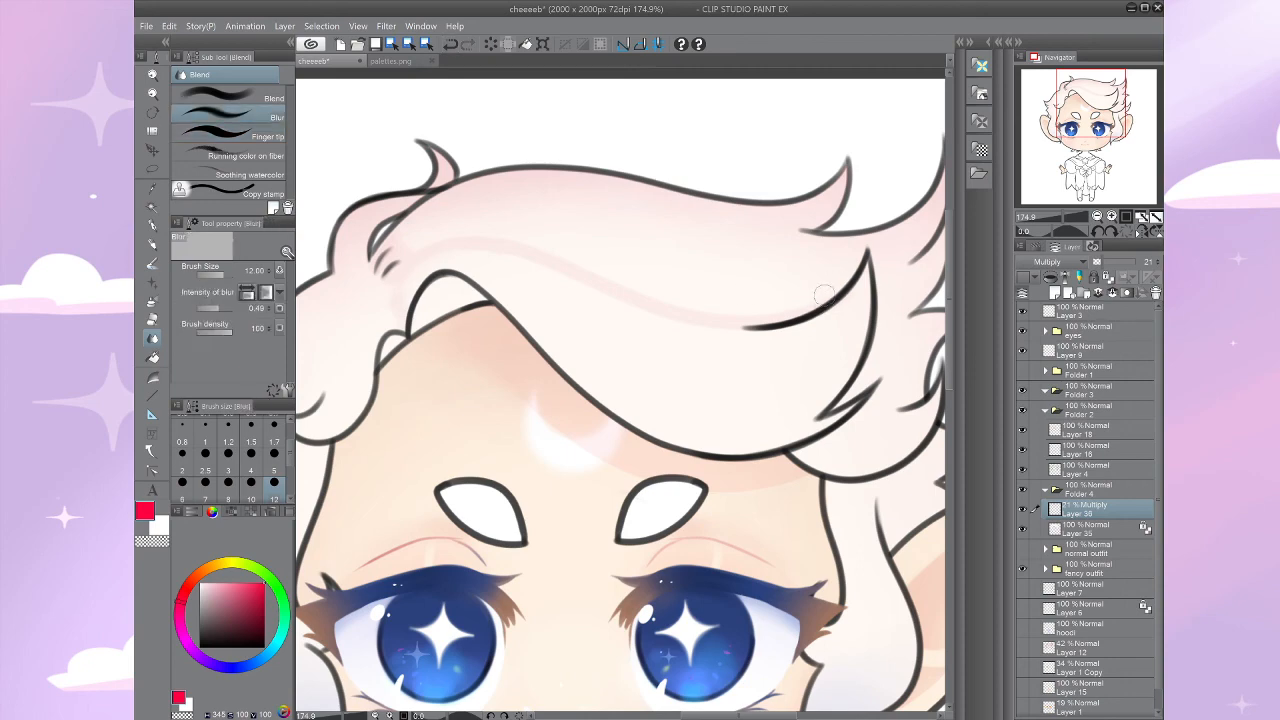
{"action": "scroll", "coordinate": [274, 470], "scroll_direction": "down", "scroll_amount": 1}
{"action": "left_click", "coordinate": [274, 482]}
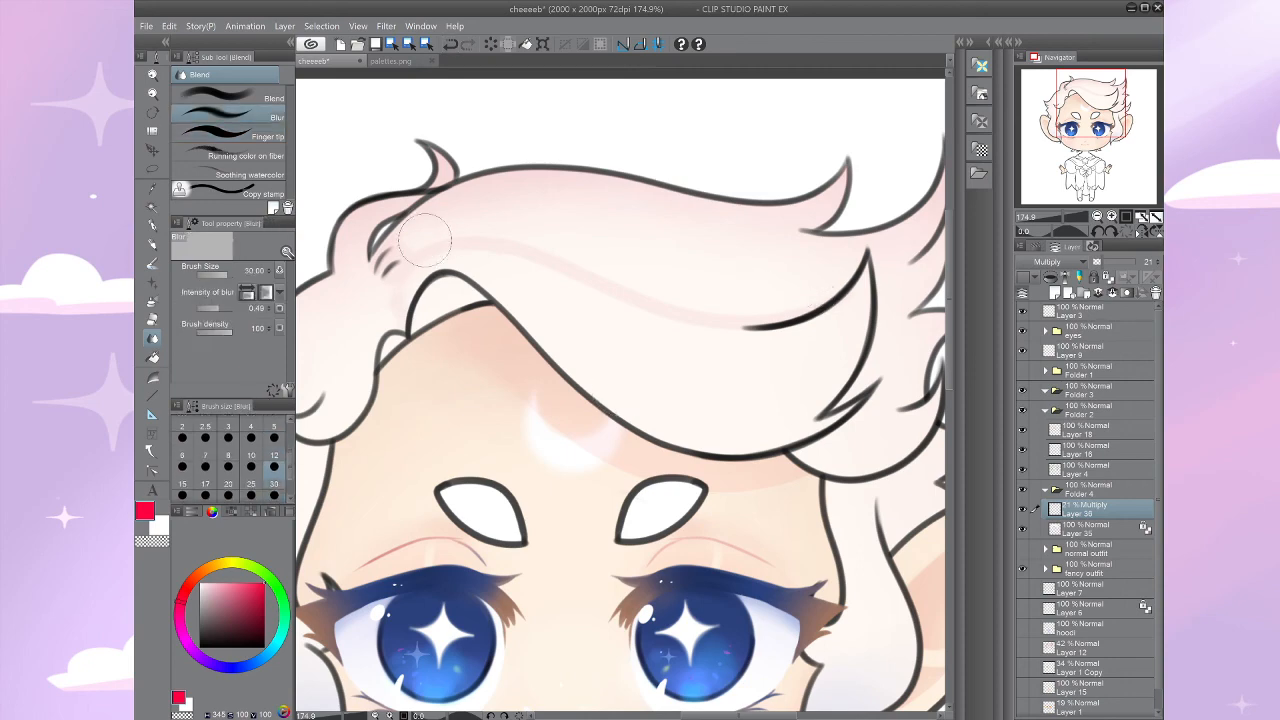
{"action": "mouse_move", "coordinate": [453, 229]}
{"action": "left_mouse_down"}
{"action": "mouse_move", "coordinate": [466, 229]}
{"action": "mouse_move", "coordinate": [426, 222]}
{"action": "left_mouse_up"}
{"action": "left_click", "coordinate": [223, 308]}
Step: Shade the fringe softly from the parting with a muted pink using the Soft airbrush at size 30
{"action": "key", "text": "b"}
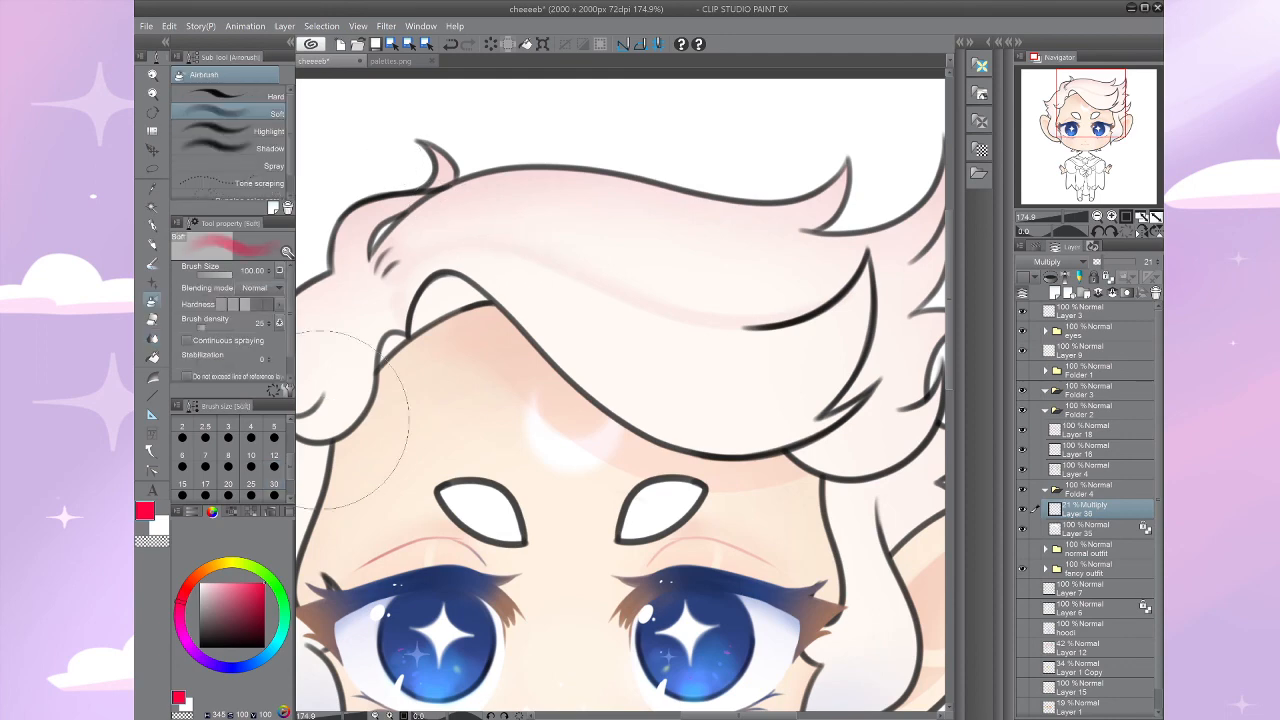
{"action": "left_click", "coordinate": [440, 232], "text": "alt"}
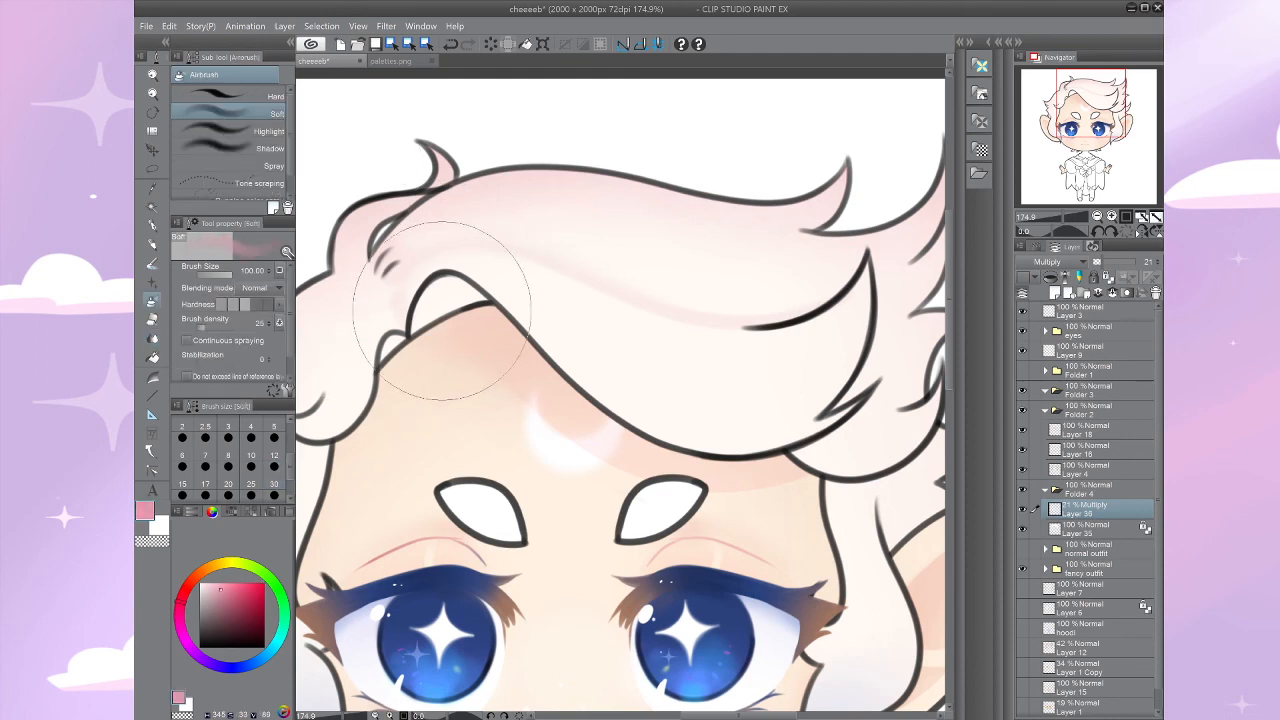
{"action": "left_click", "coordinate": [274, 484]}
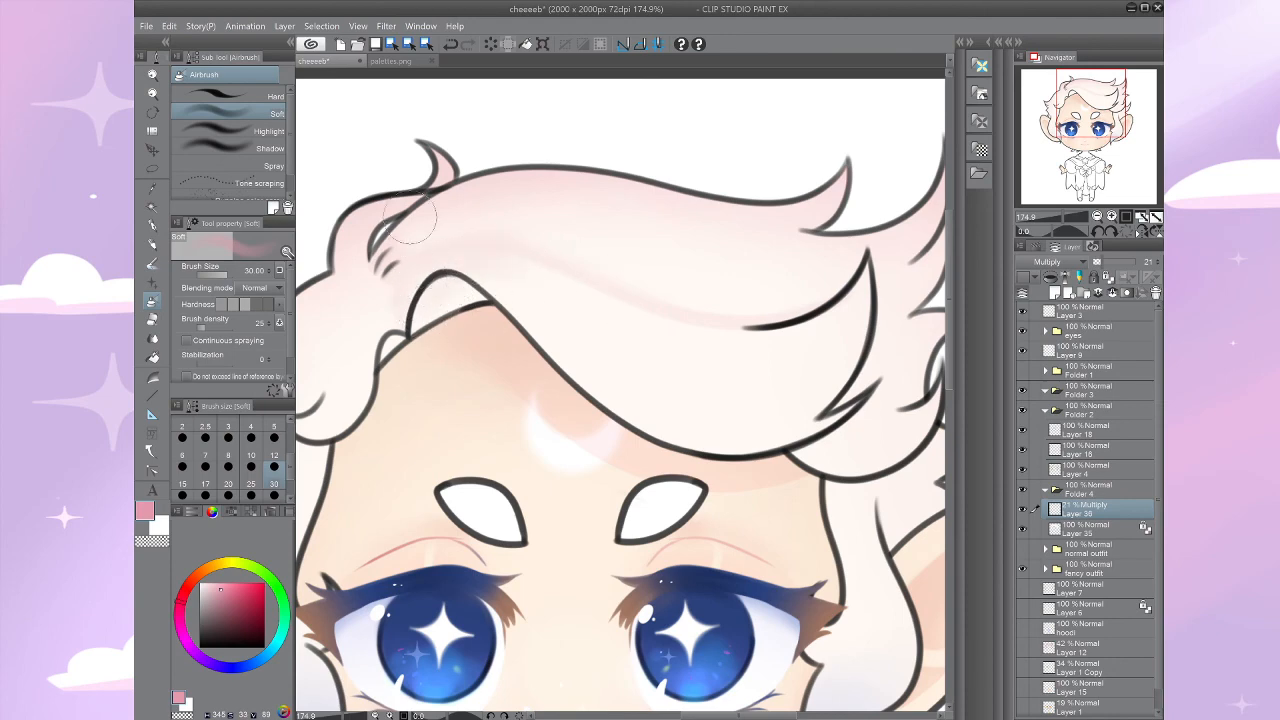
{"action": "left_click_drag", "start_coordinate": [464, 262], "coordinate": [342, 252]}
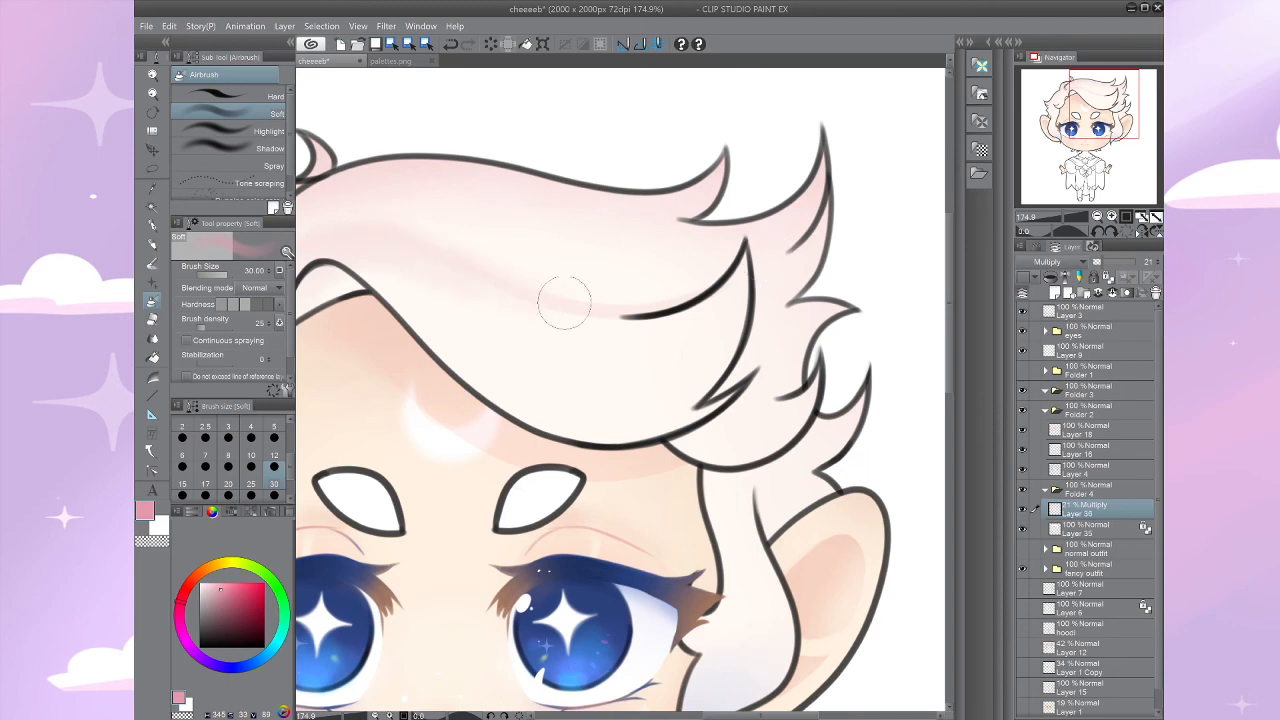
{"action": "key", "text": "ctrl+minus"}
{"action": "left_click_drag", "start_coordinate": [708, 376], "coordinate": [756, 369]}
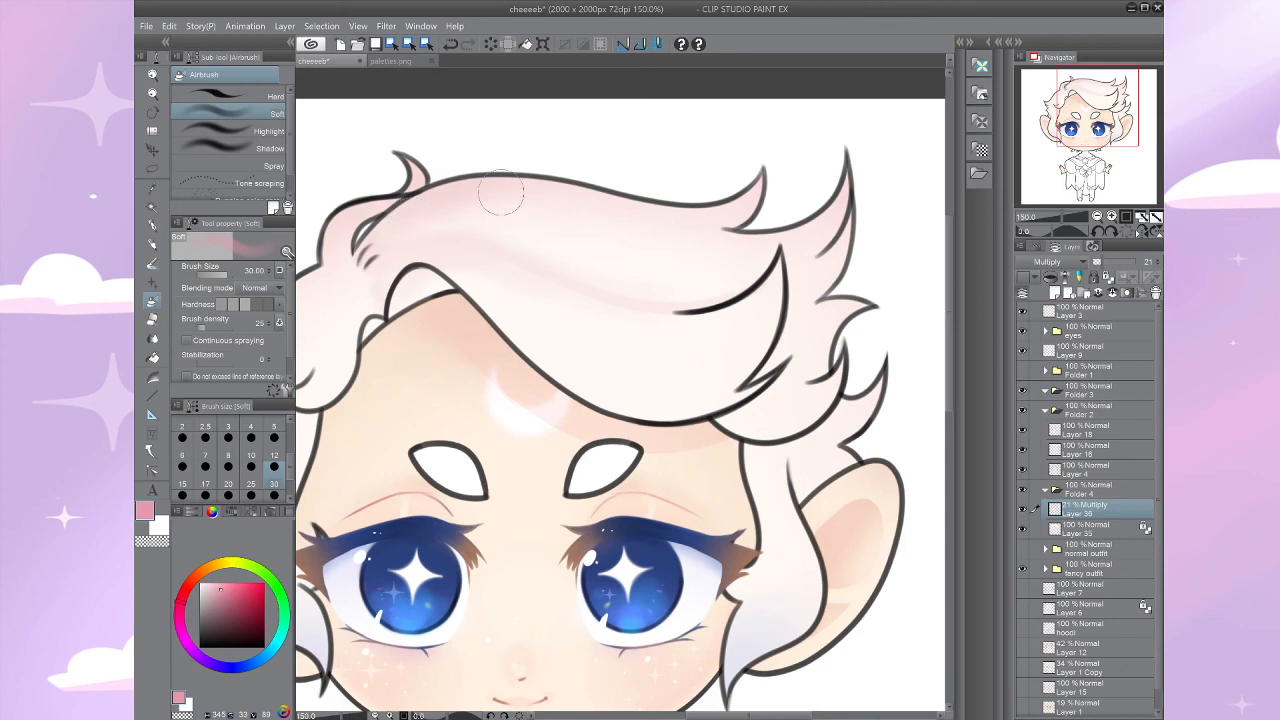
{"action": "left_click_drag", "start_coordinate": [500, 193], "coordinate": [617, 208]}
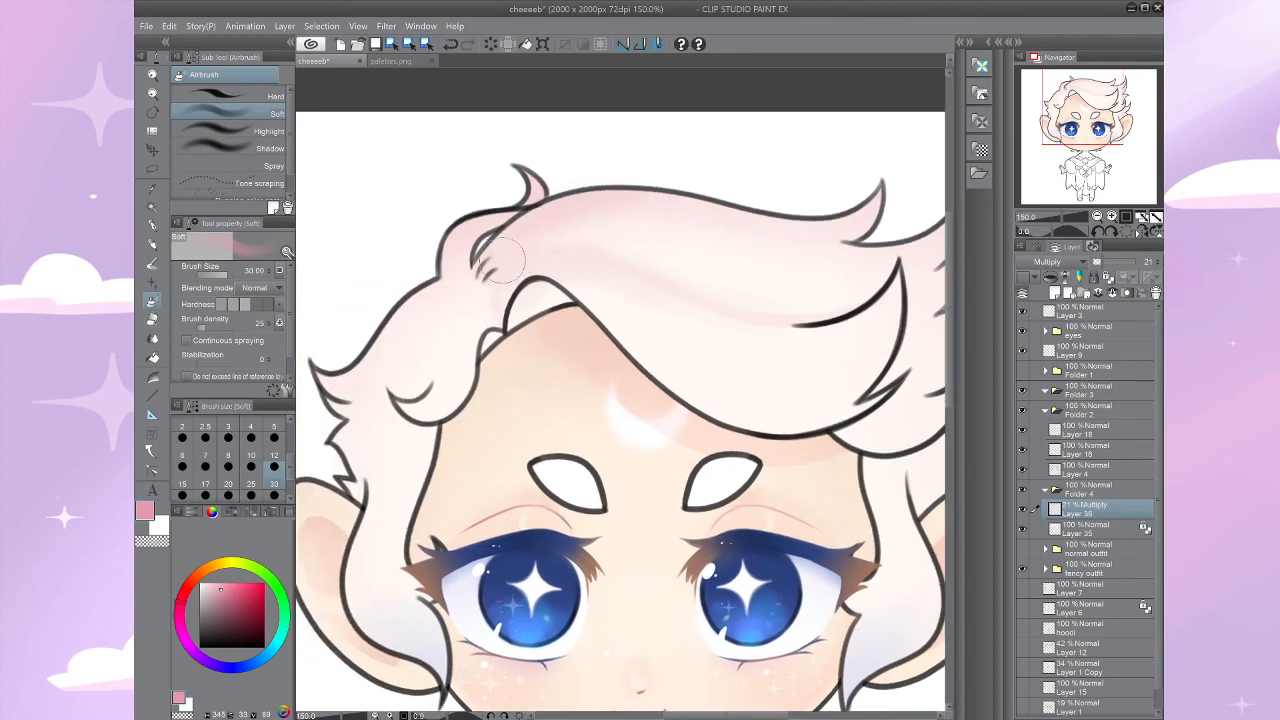
{"action": "left_click_drag", "start_coordinate": [500, 258], "coordinate": [570, 198]}
Step: Paint a pink shadow along the fringe's lower edge above the forehead with the Opaque watercolor brush at size 10
{"action": "key", "text": "b"}
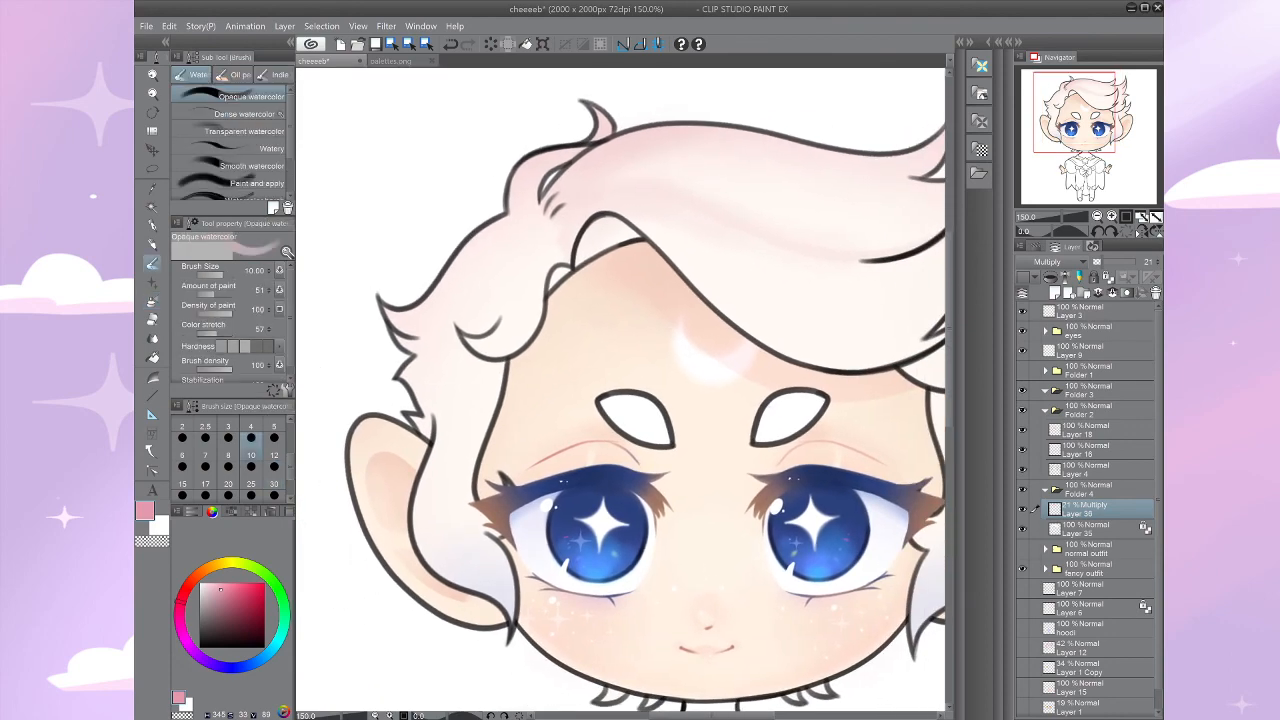
{"action": "left_click_drag", "start_coordinate": [620, 390], "coordinate": [660, 340]}
{"action": "scroll", "coordinate": [620, 390], "scroll_direction": "up", "scroll_amount": 2}
{"action": "left_click_drag", "start_coordinate": [620, 390], "coordinate": [490, 380]}
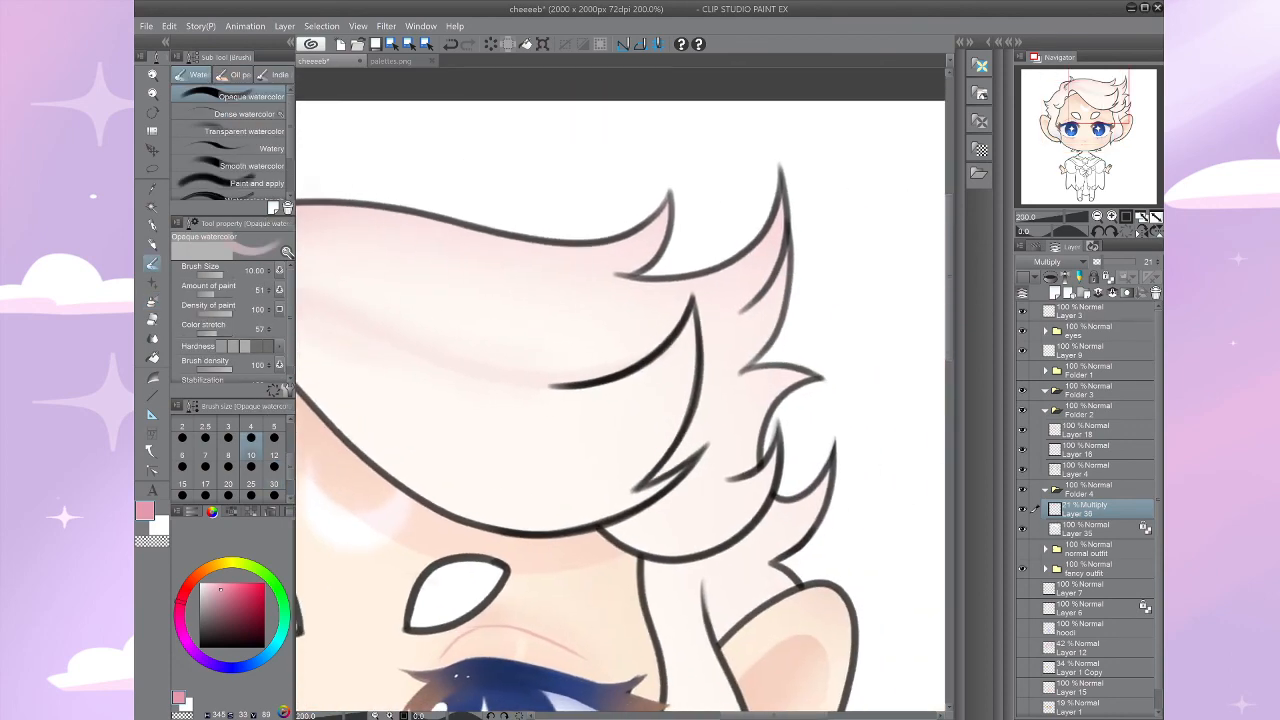
{"action": "left_click_drag", "start_coordinate": [300, 330], "coordinate": [430, 222]}
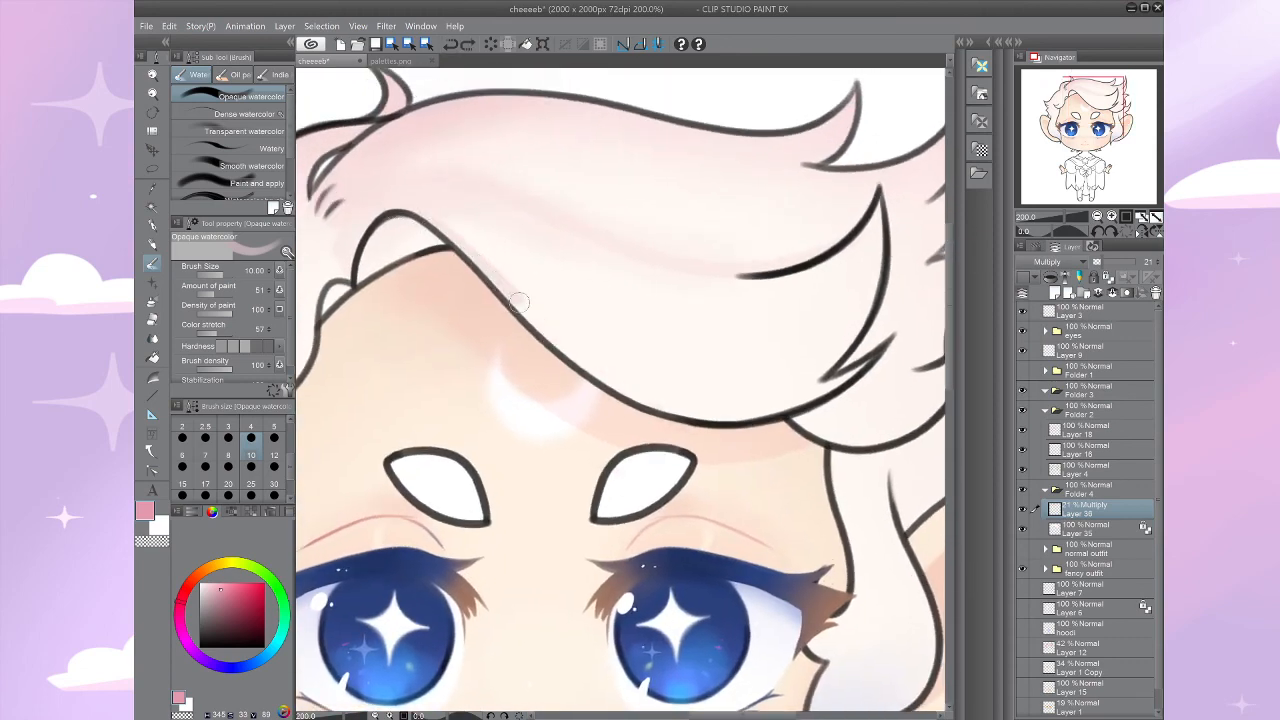
{"action": "mouse_move", "coordinate": [518, 302]}
{"action": "left_mouse_down"}
{"action": "mouse_move", "coordinate": [630, 398]}
{"action": "mouse_move", "coordinate": [806, 418]}
{"action": "mouse_move", "coordinate": [731, 426]}
{"action": "mouse_move", "coordinate": [911, 320]}
{"action": "mouse_move", "coordinate": [811, 426]}
{"action": "left_mouse_up"}
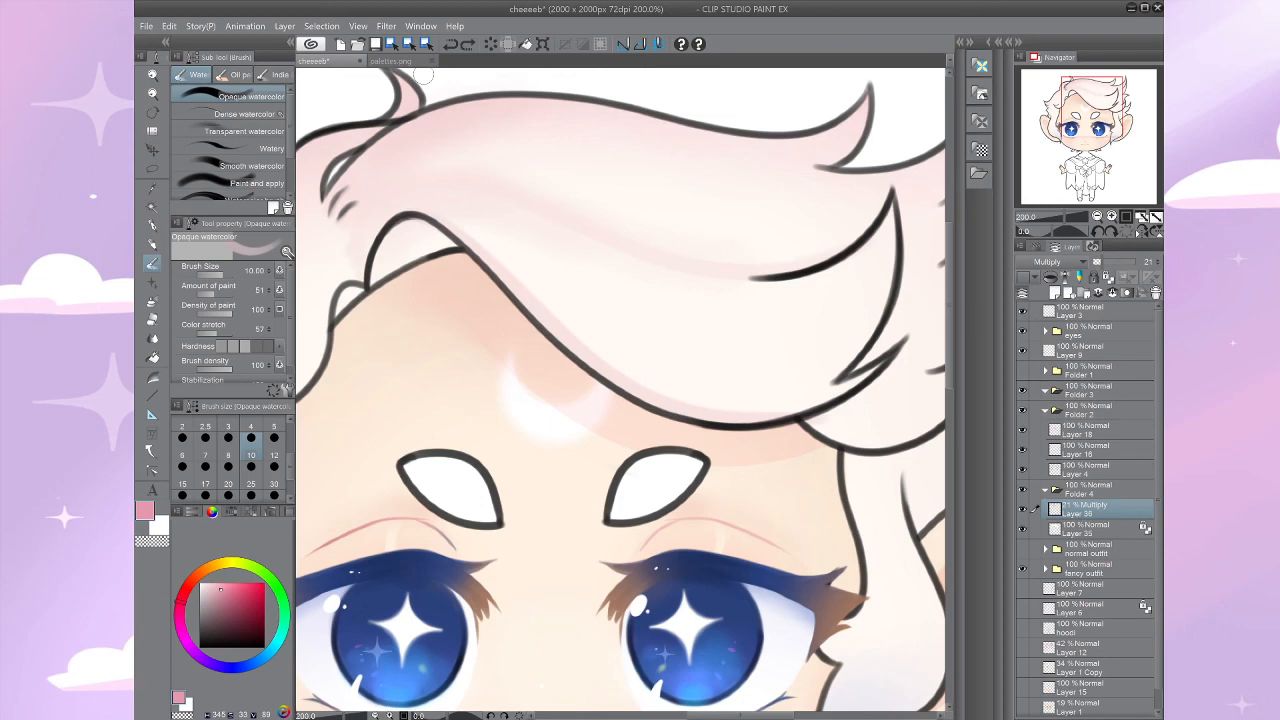
Step: Paint a faint strand shadow inside the fringe at brush density 28 and soften it with the Finger tip and Blur tools
{"action": "left_click", "coordinate": [206, 370]}
{"action": "left_click_drag", "start_coordinate": [482, 182], "coordinate": [636, 298]}
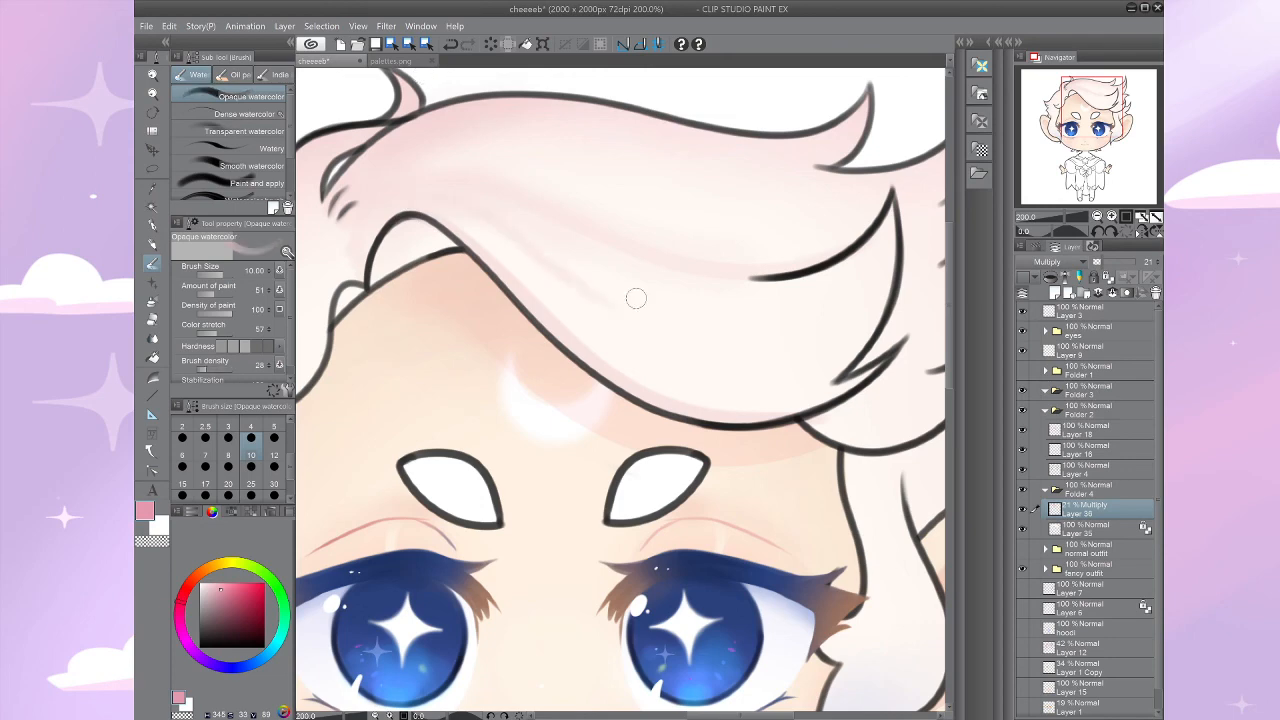
{"action": "key", "text": "j"}
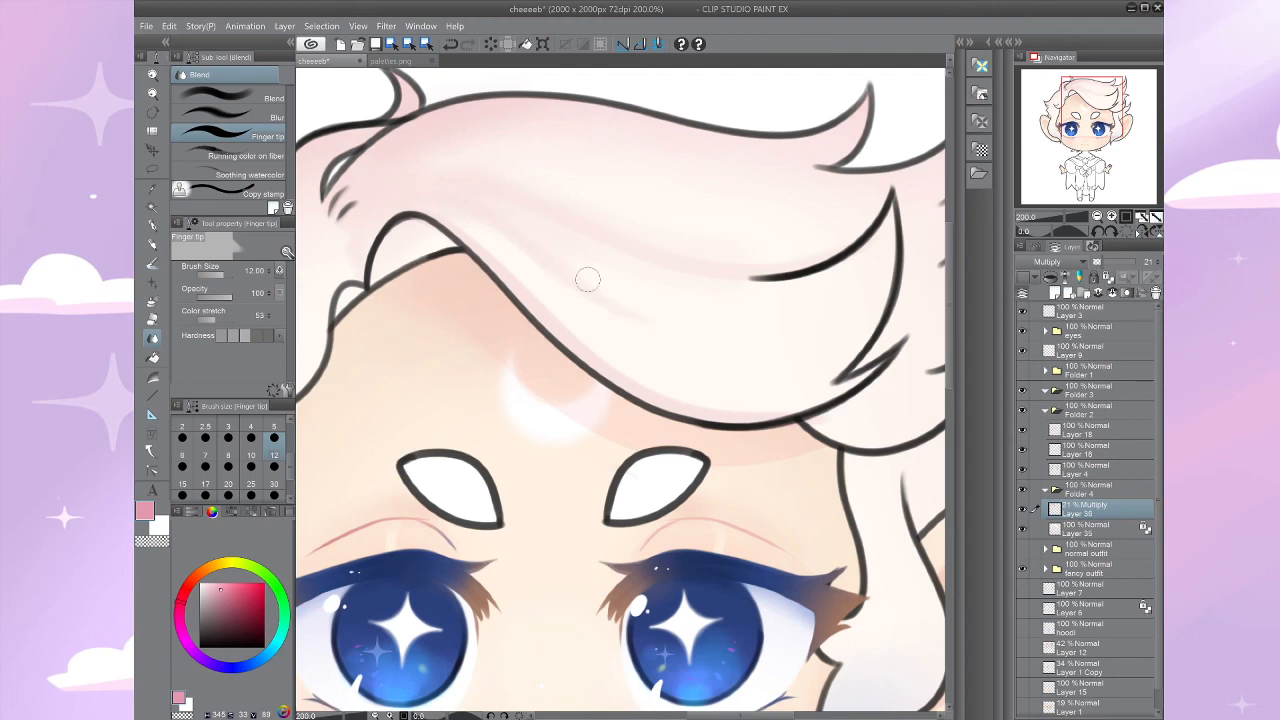
{"action": "left_click", "coordinate": [262, 117]}
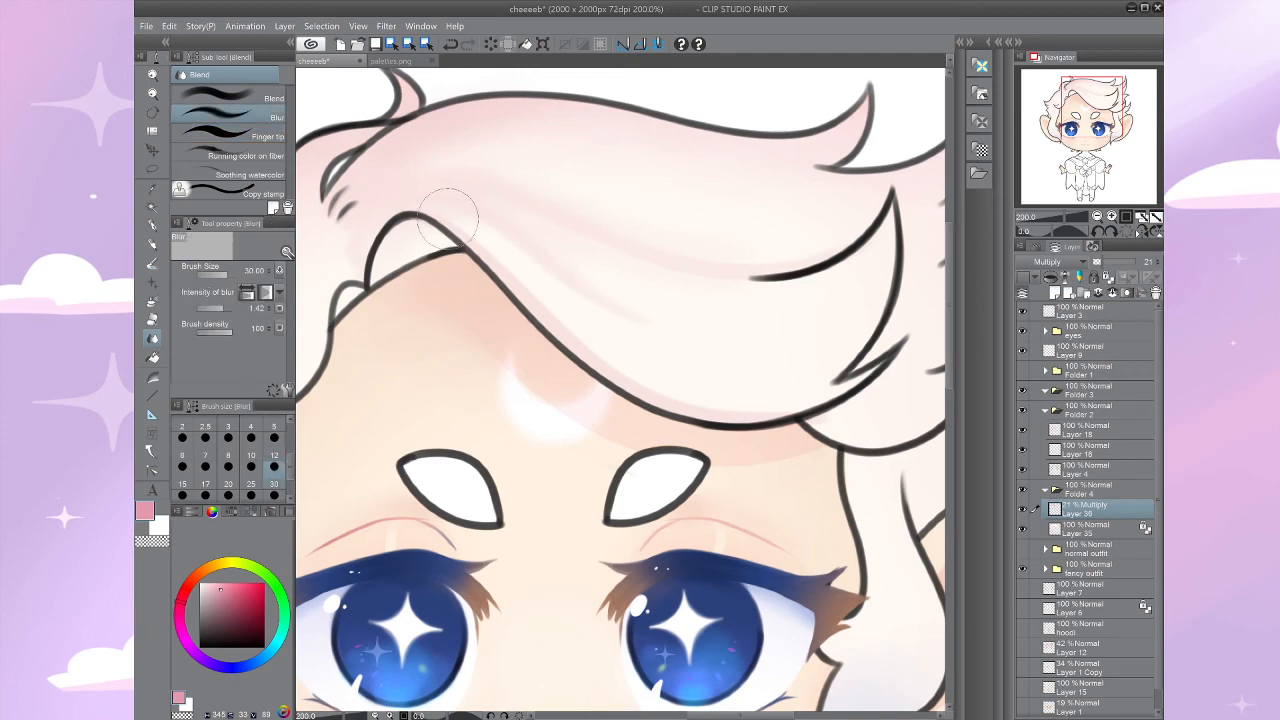
Step: Erase a curved light strand through the fringe shadow with the Soft eraser at size 10 and stabilization 100
{"action": "key", "text": "e"}
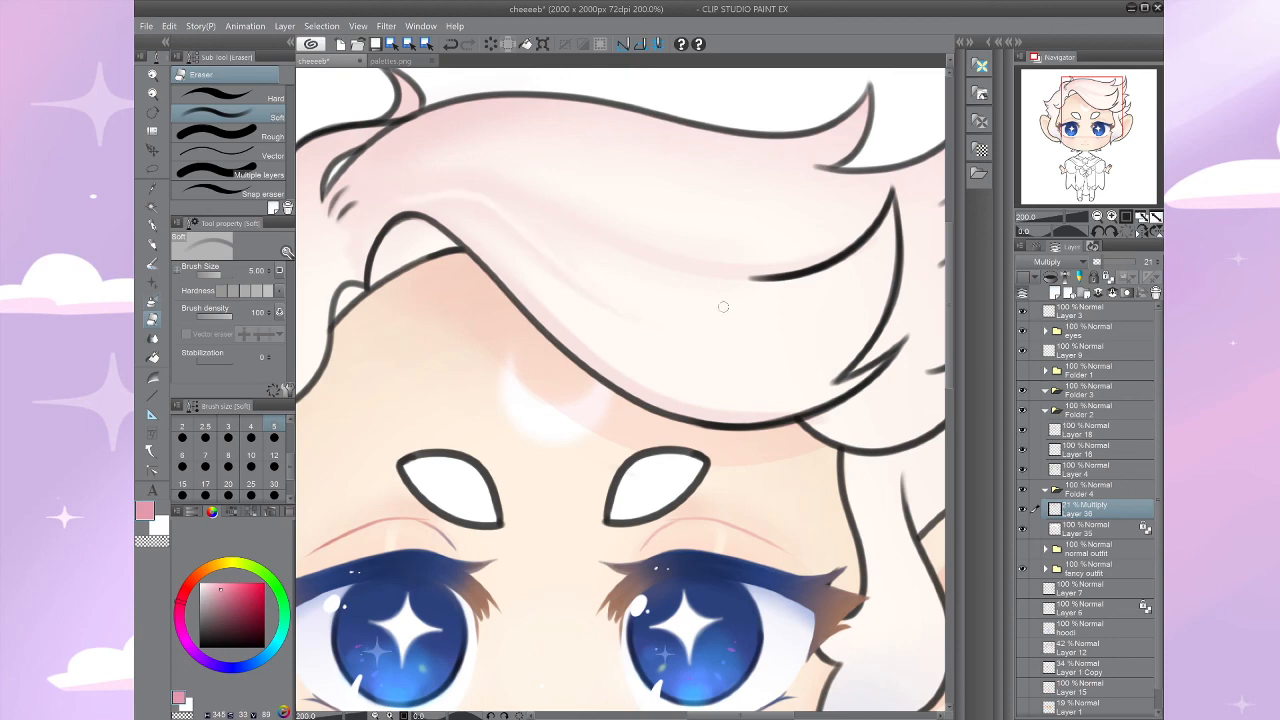
{"action": "key", "text": "ctrl+z"}
{"action": "left_click", "coordinate": [231, 361]}
{"action": "left_click_drag", "start_coordinate": [400, 208], "coordinate": [665, 316]}
{"action": "key", "text": "ctrl+z"}
{"action": "left_click", "coordinate": [251, 460]}
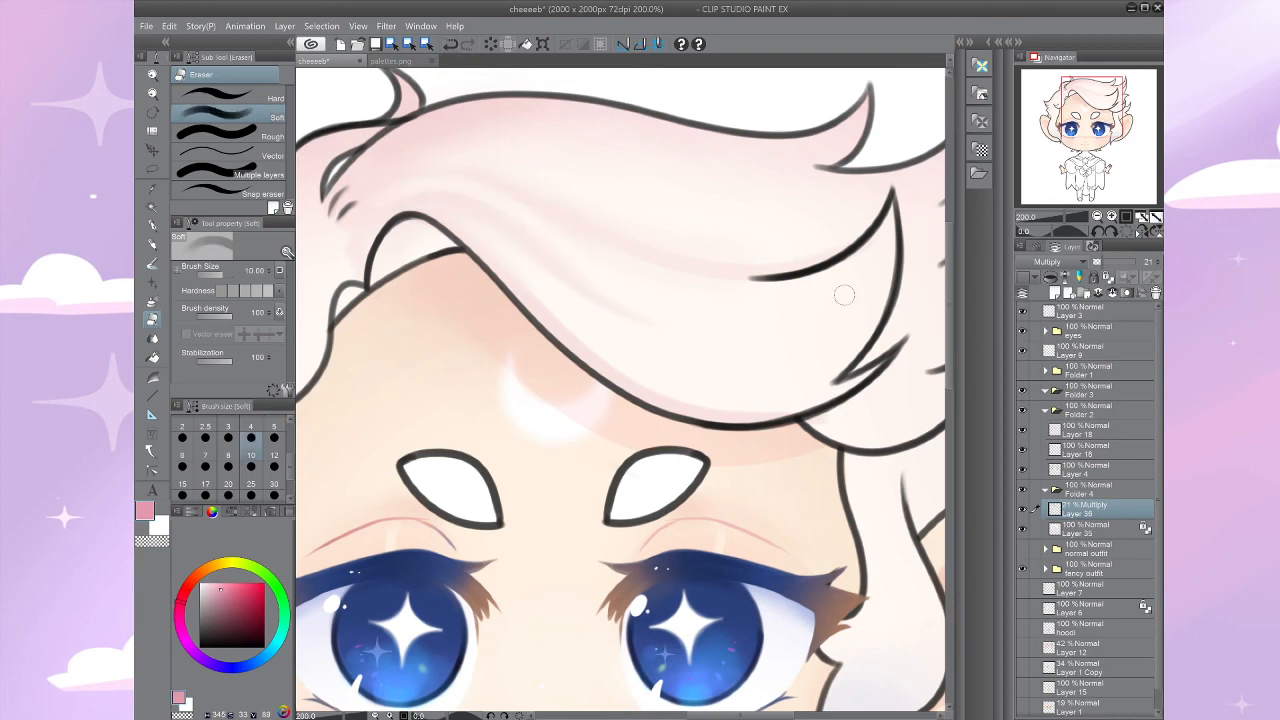
Step: Smear the fringe's strand shadows along the hair flow with the Finger tip blend tool at size 12
{"action": "left_click", "coordinate": [152, 338]}
{"action": "left_click", "coordinate": [232, 135]}
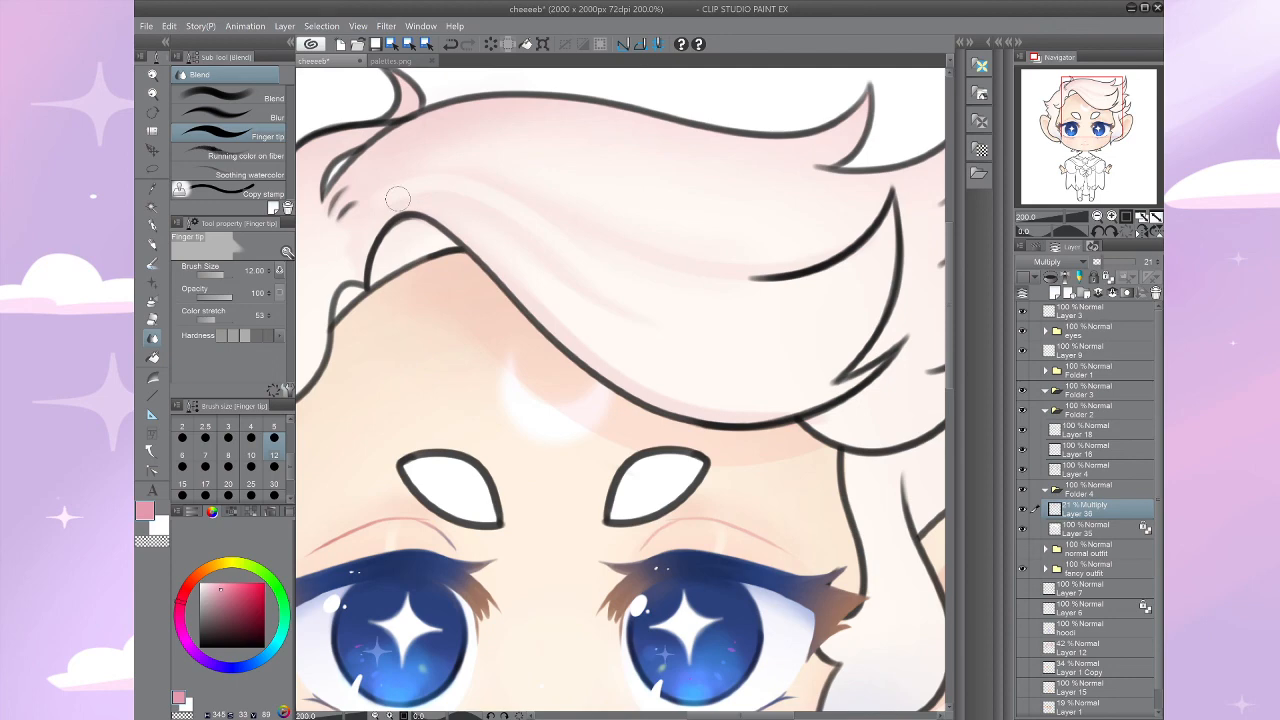
{"action": "left_click", "coordinate": [223, 320]}
{"action": "mouse_move", "coordinate": [377, 214]}
{"action": "left_mouse_down"}
{"action": "mouse_move", "coordinate": [449, 269]}
{"action": "mouse_move", "coordinate": [423, 251]}
{"action": "mouse_move", "coordinate": [426, 211]}
{"action": "mouse_move", "coordinate": [394, 160]}
{"action": "mouse_move", "coordinate": [380, 165]}
{"action": "mouse_move", "coordinate": [430, 238]}
{"action": "mouse_move", "coordinate": [476, 236]}
{"action": "mouse_move", "coordinate": [599, 335]}
{"action": "mouse_move", "coordinate": [381, 256]}
{"action": "mouse_move", "coordinate": [636, 352]}
{"action": "mouse_move", "coordinate": [590, 370]}
{"action": "mouse_move", "coordinate": [566, 256]}
{"action": "mouse_move", "coordinate": [656, 385]}
{"action": "mouse_move", "coordinate": [753, 360]}
{"action": "mouse_move", "coordinate": [766, 438]}
{"action": "left_mouse_up"}
Step: Smooth the fringe's strand shadows with the Blur tool at sizes 12 and 30
{"action": "left_click", "coordinate": [232, 117]}
{"action": "key", "text": "ctrl+minus"}
{"action": "key", "text": "ctrl+minus"}
{"action": "key", "text": "ctrl+minus"}
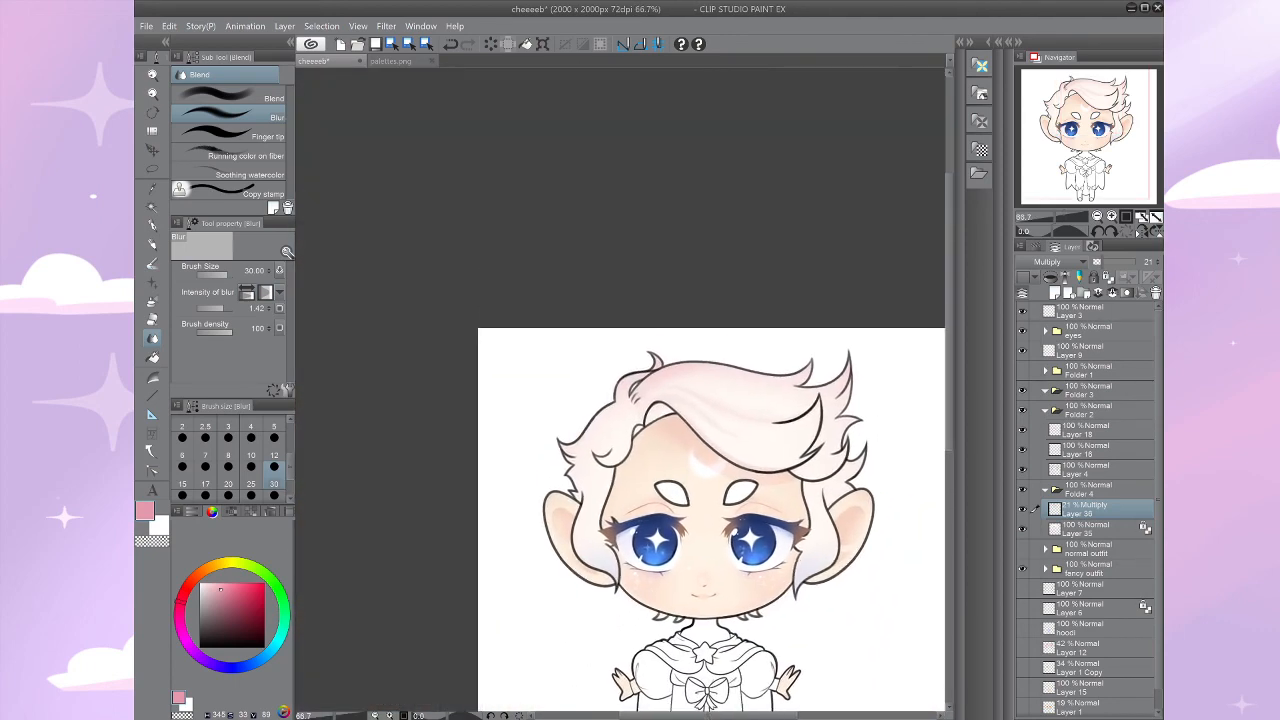
{"action": "scroll", "coordinate": [766, 438], "scroll_direction": "up", "scroll_amount": 2}
{"action": "left_click", "coordinate": [274, 455]}
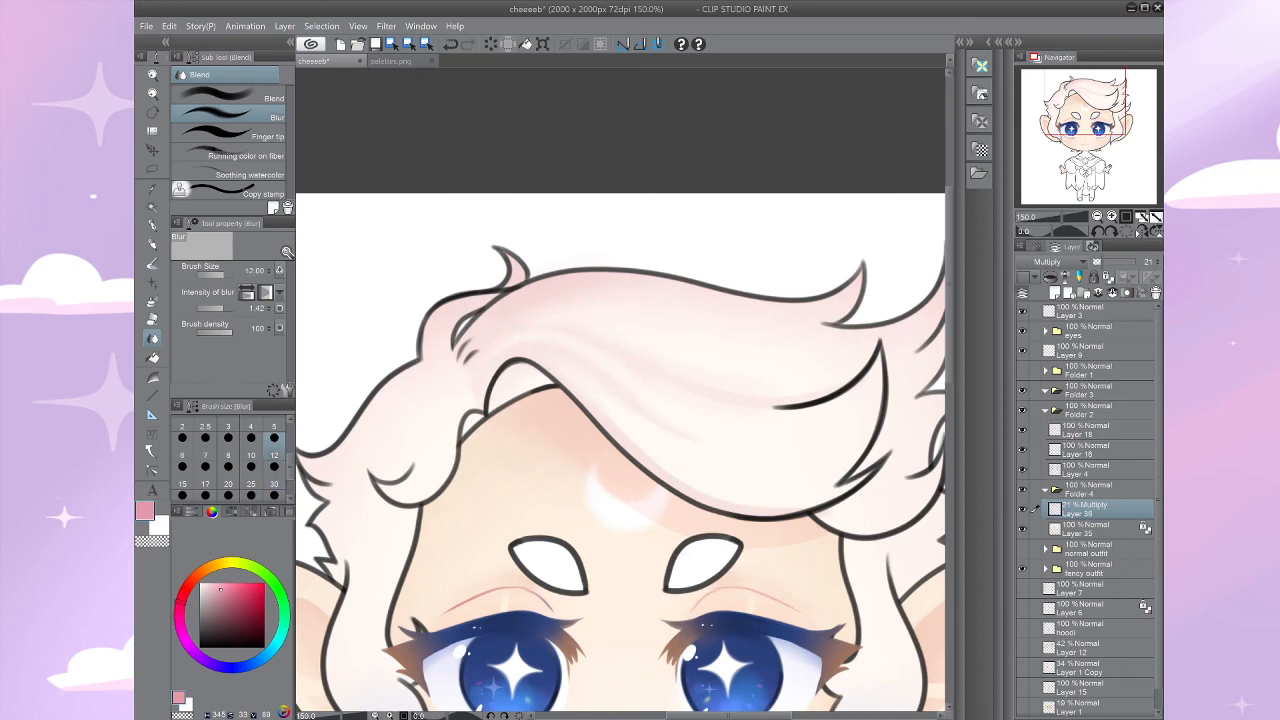
{"action": "scroll", "coordinate": [620, 430], "scroll_direction": "down", "scroll_amount": 2}
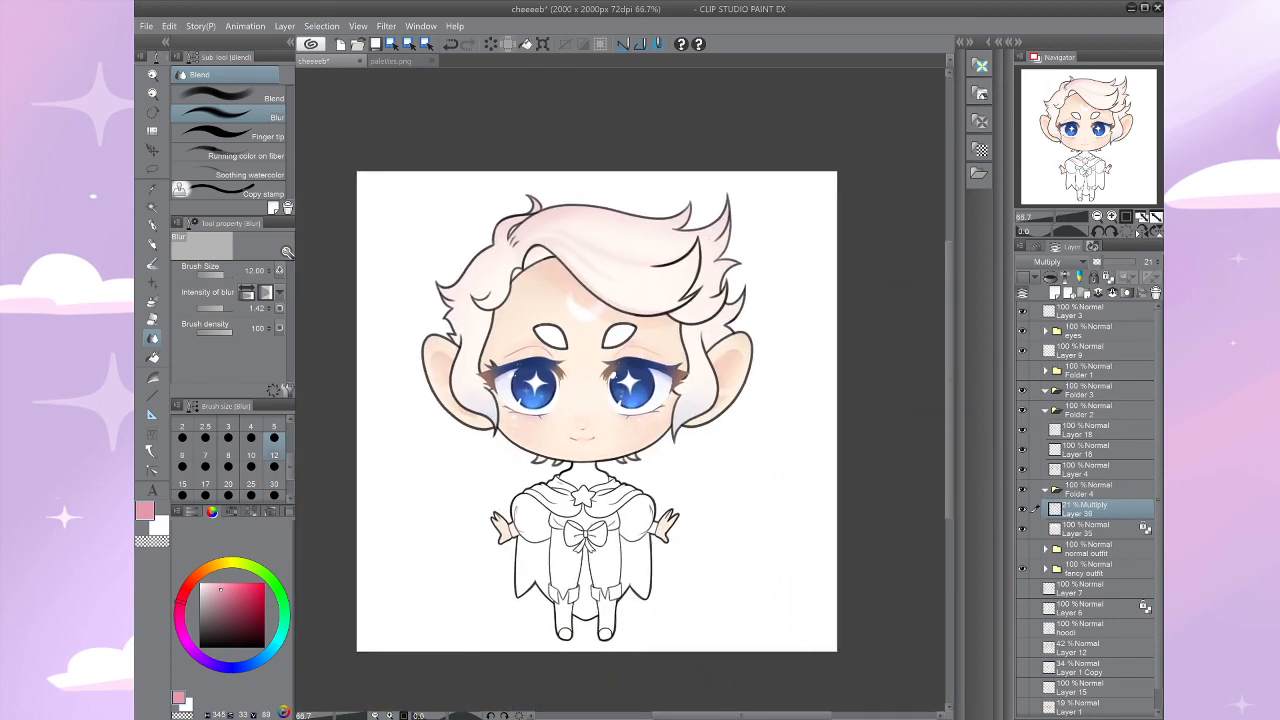
{"action": "scroll", "coordinate": [562, 310], "scroll_direction": "up", "scroll_amount": 2}
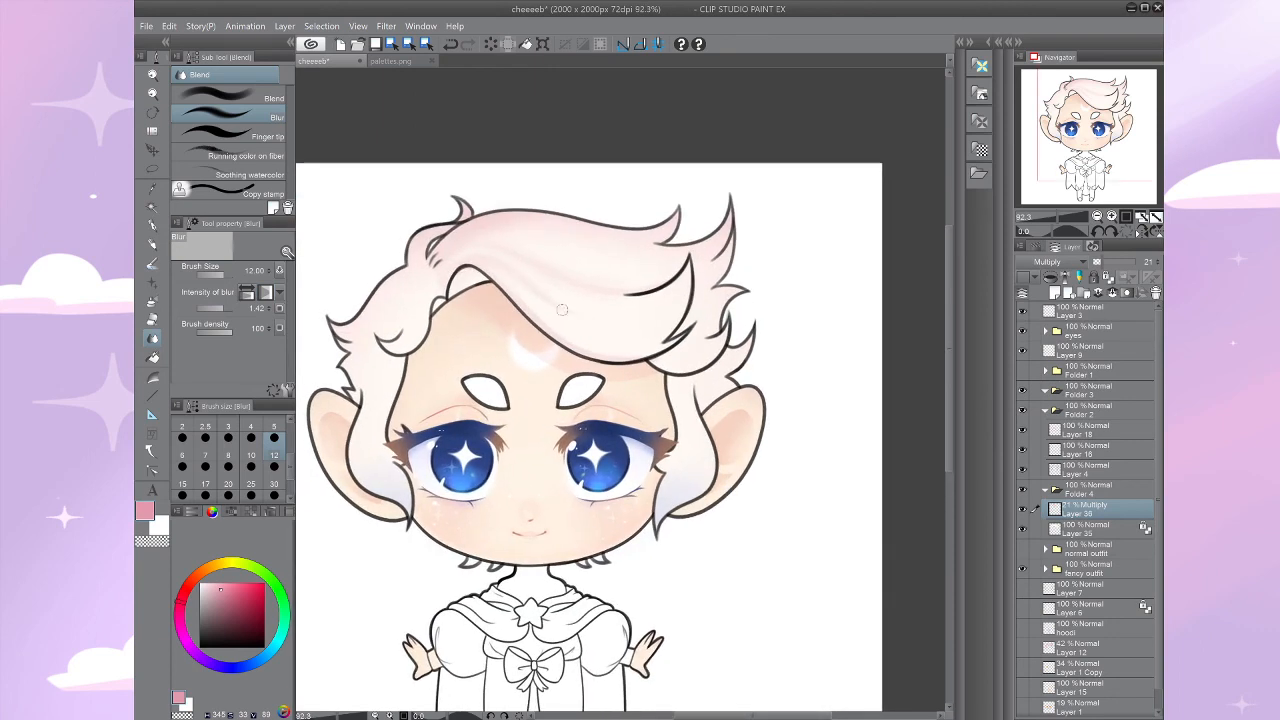
{"action": "key", "text": "bracketright"}
{"action": "key", "text": "bracketright"}
{"action": "key", "text": "bracketright"}
{"action": "key", "text": "bracketright"}
{"action": "key", "text": "bracketright"}
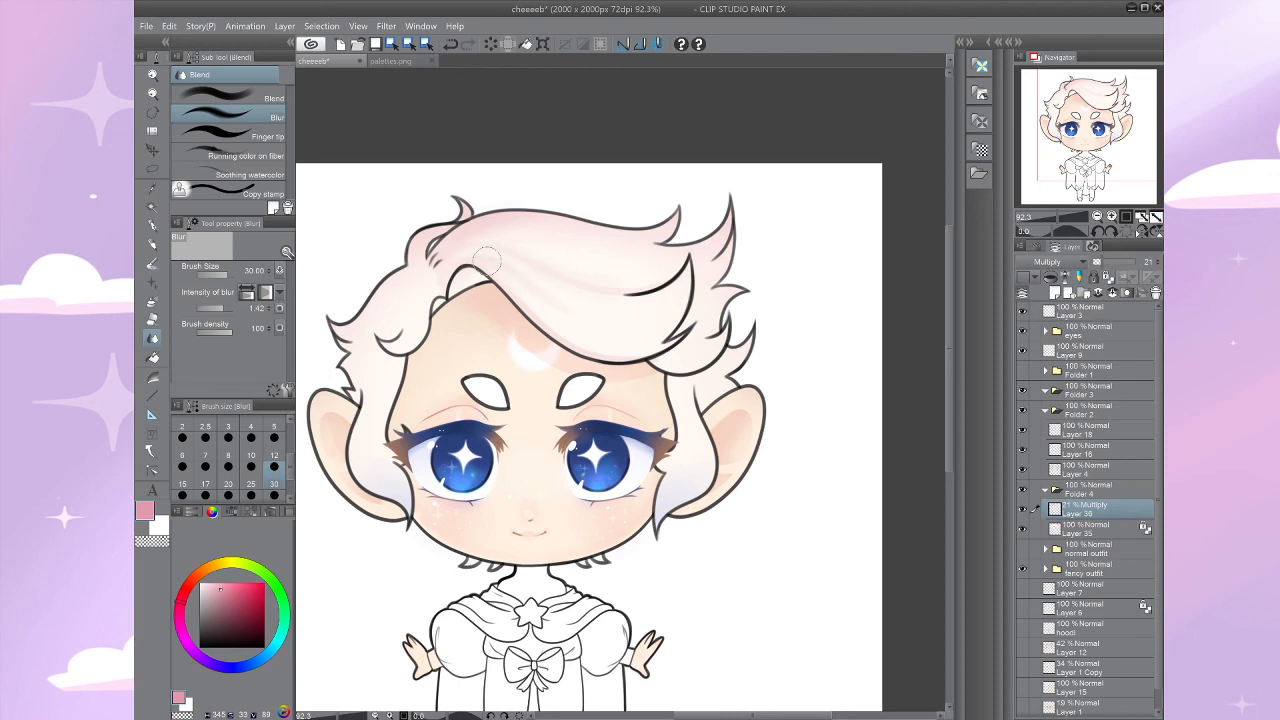
Step: Fade the fringe shadows with the Soft eraser at lowest hardness, using sizes 70 and 30
{"action": "key", "text": "e"}
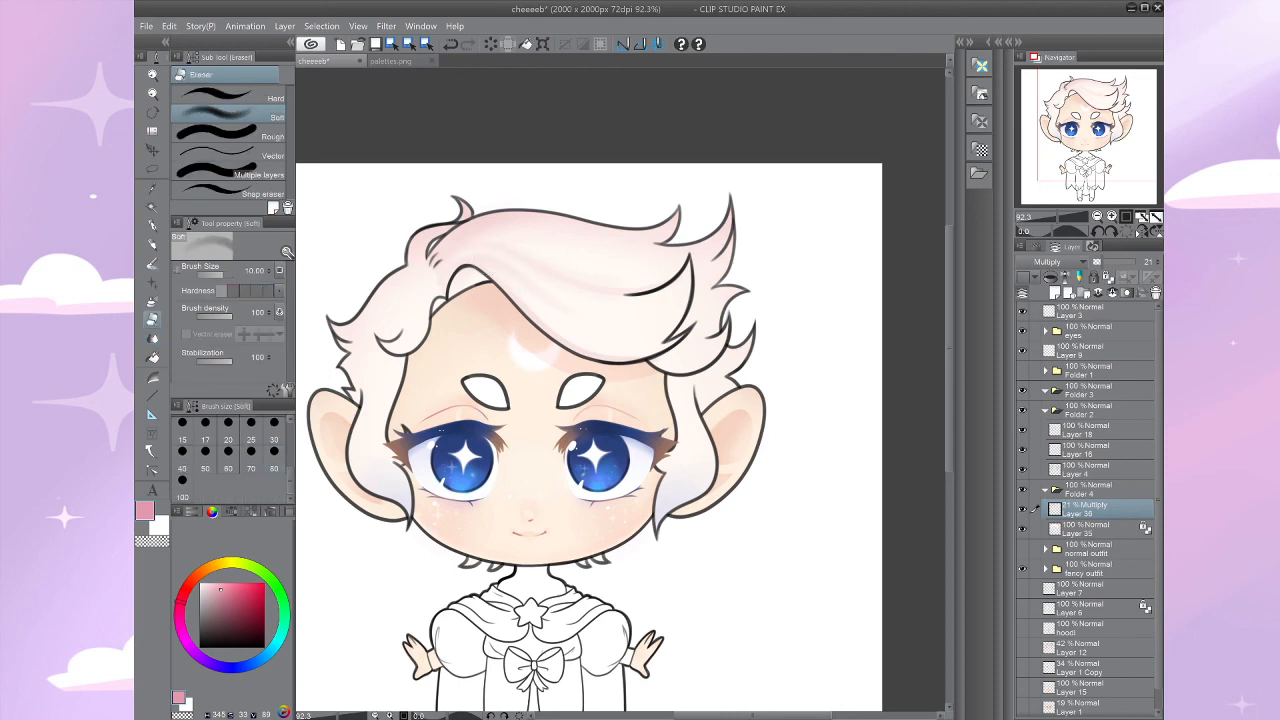
{"action": "left_click", "coordinate": [251, 458]}
{"action": "left_click_drag", "start_coordinate": [601, 311], "coordinate": [531, 367]}
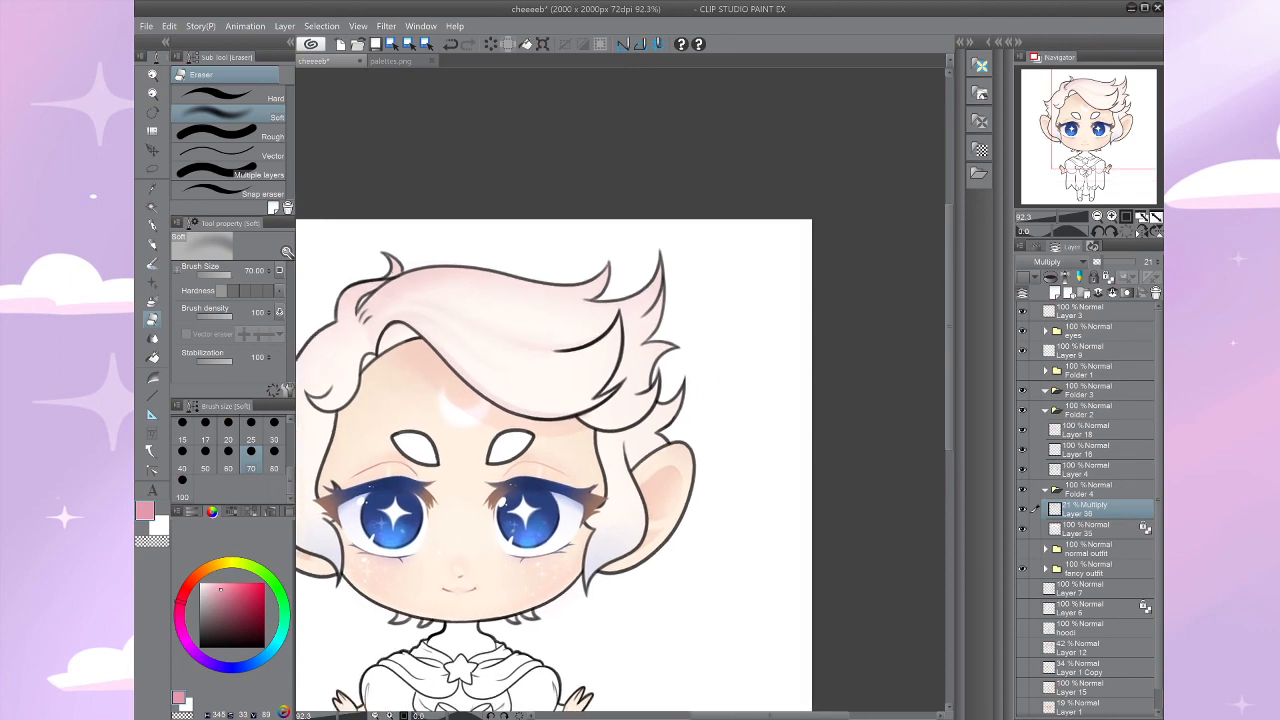
{"action": "left_click", "coordinate": [274, 439]}
{"action": "scroll", "coordinate": [716, 372], "scroll_direction": "down", "scroll_amount": 3}
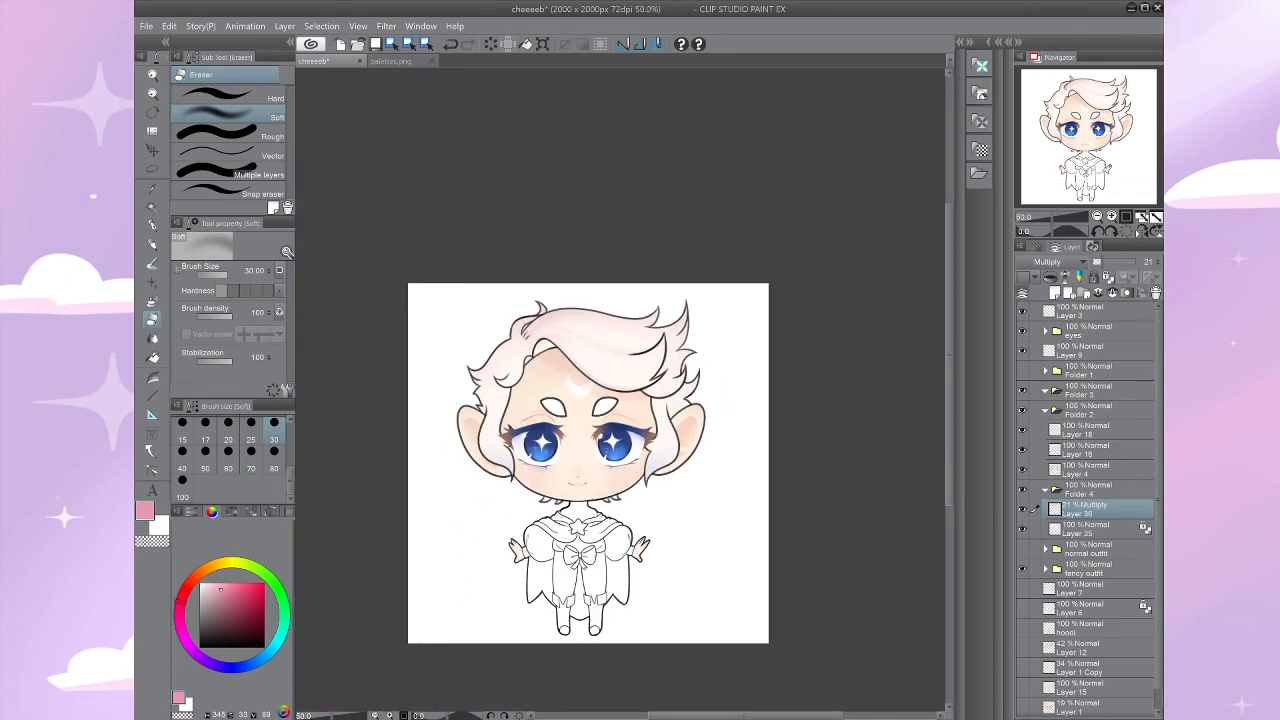
Step: Paint faint pink strand shadows on the left side hair and down its sidelock with the Opaque watercolor brush at size 10
{"action": "left_click_drag", "start_coordinate": [626, 487], "coordinate": [717, 597]}
{"action": "scroll", "coordinate": [640, 548], "scroll_direction": "up", "scroll_amount": 3}
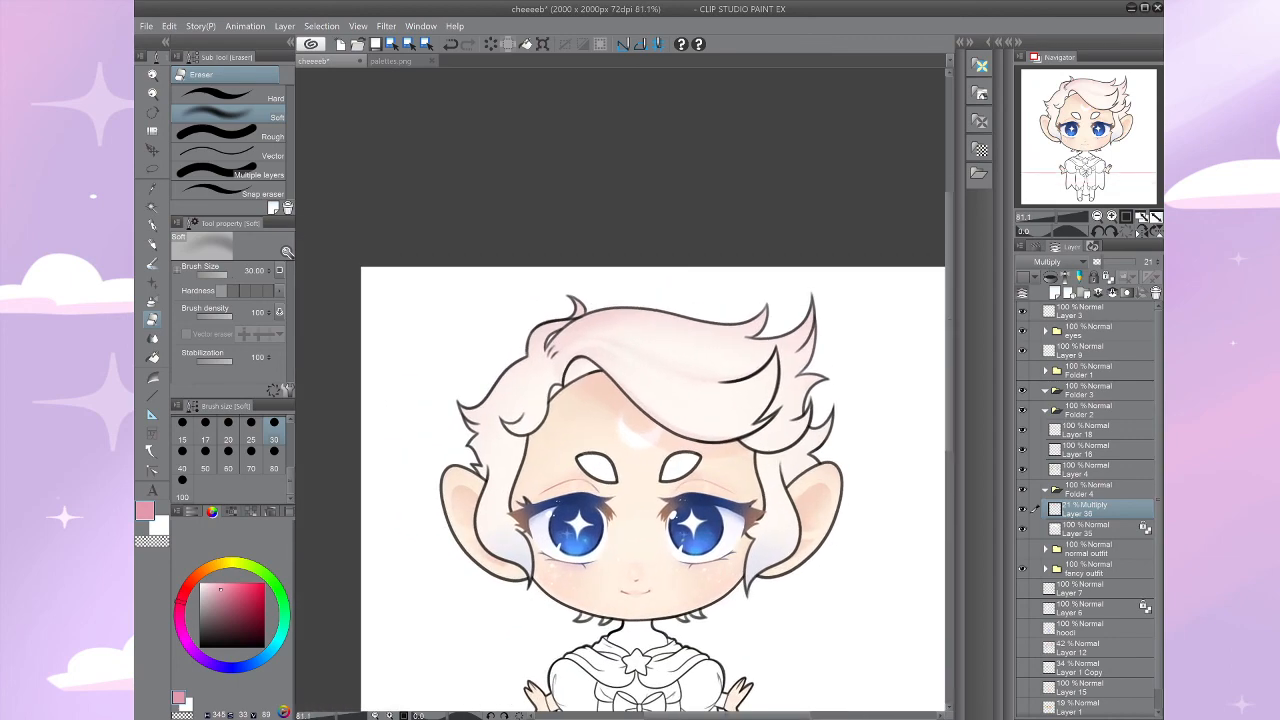
{"action": "left_click_drag", "start_coordinate": [583, 458], "coordinate": [655, 543]}
{"action": "scroll", "coordinate": [720, 455], "scroll_direction": "up", "scroll_amount": 2}
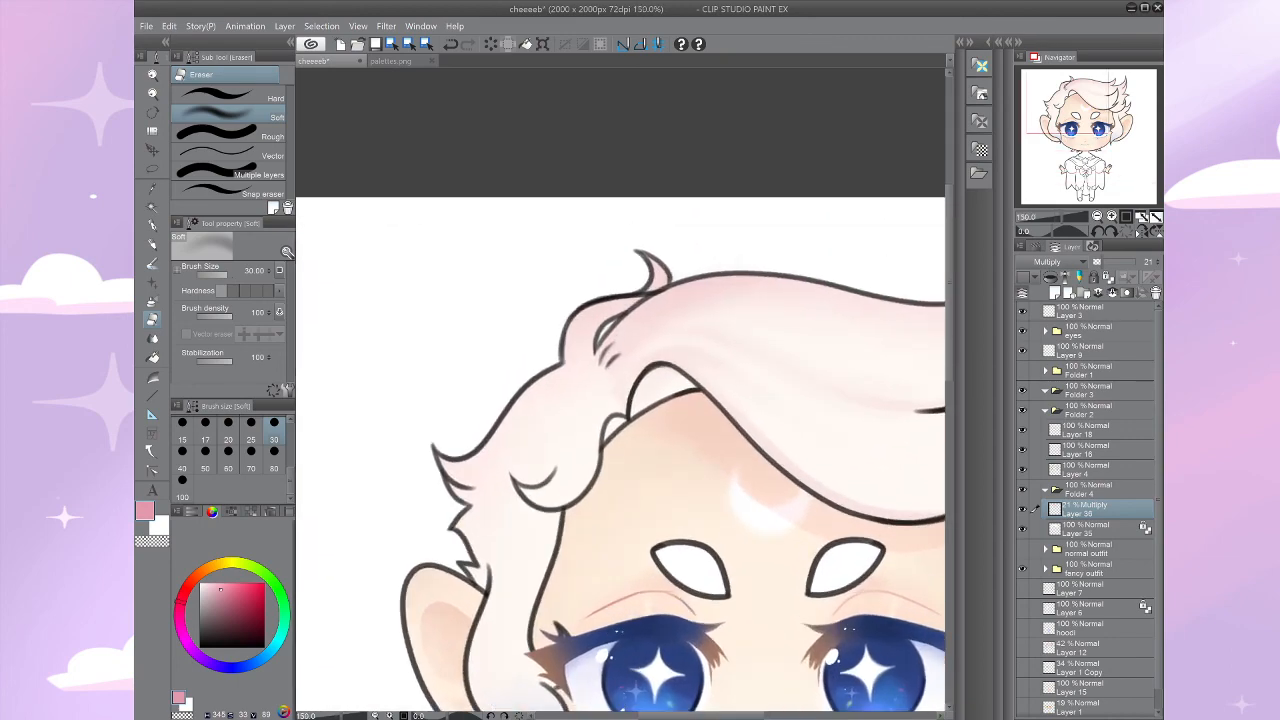
{"action": "key", "text": "b"}
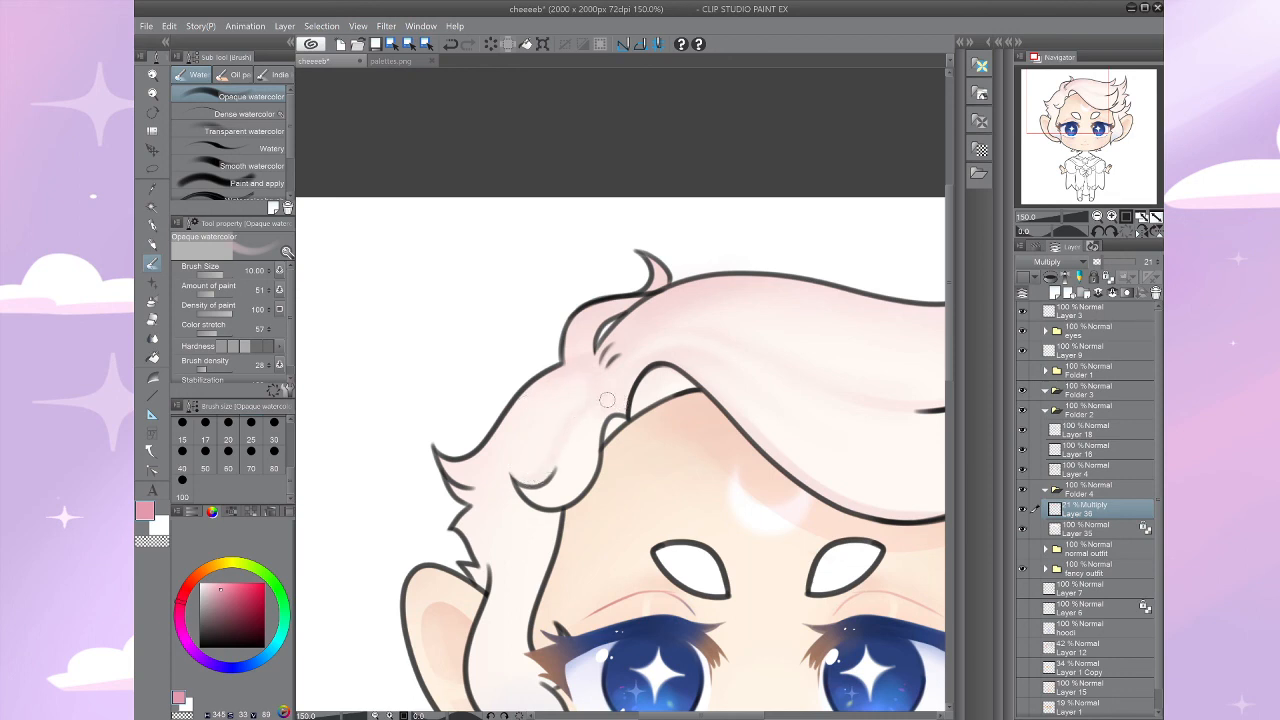
{"action": "left_click_drag", "start_coordinate": [531, 451], "coordinate": [505, 409]}
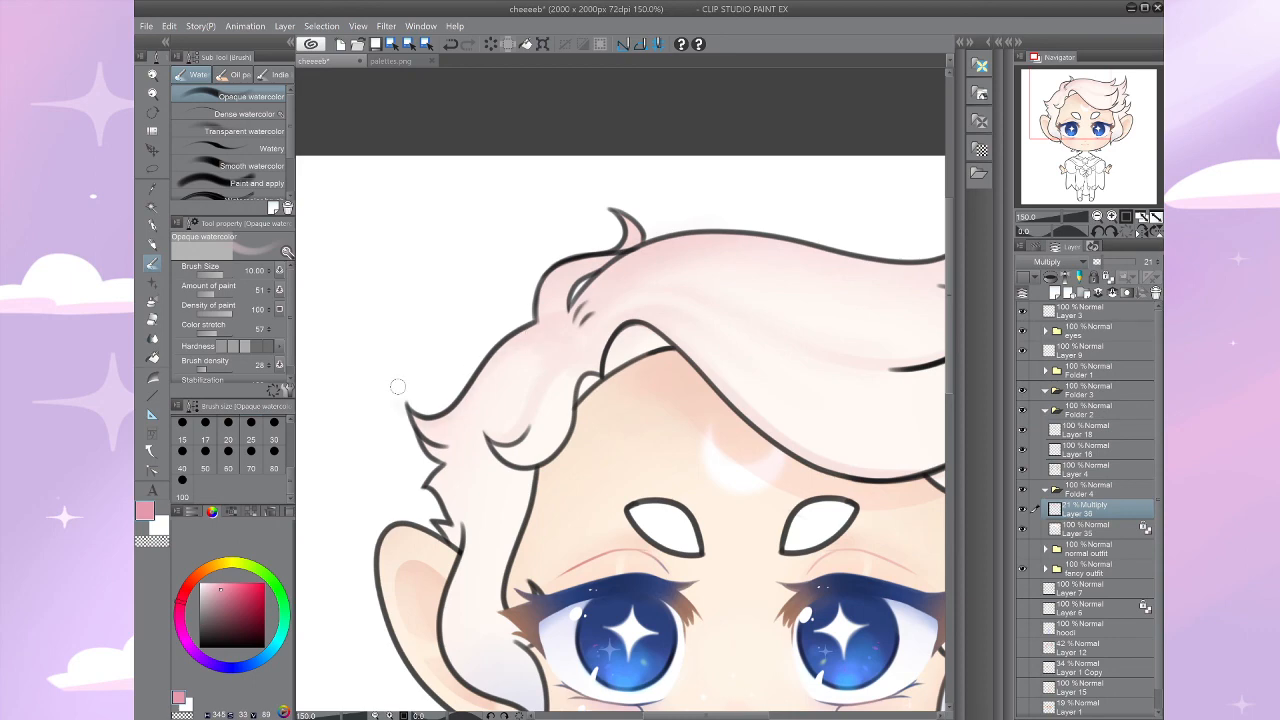
{"action": "left_click_drag", "start_coordinate": [398, 387], "coordinate": [378, 316]}
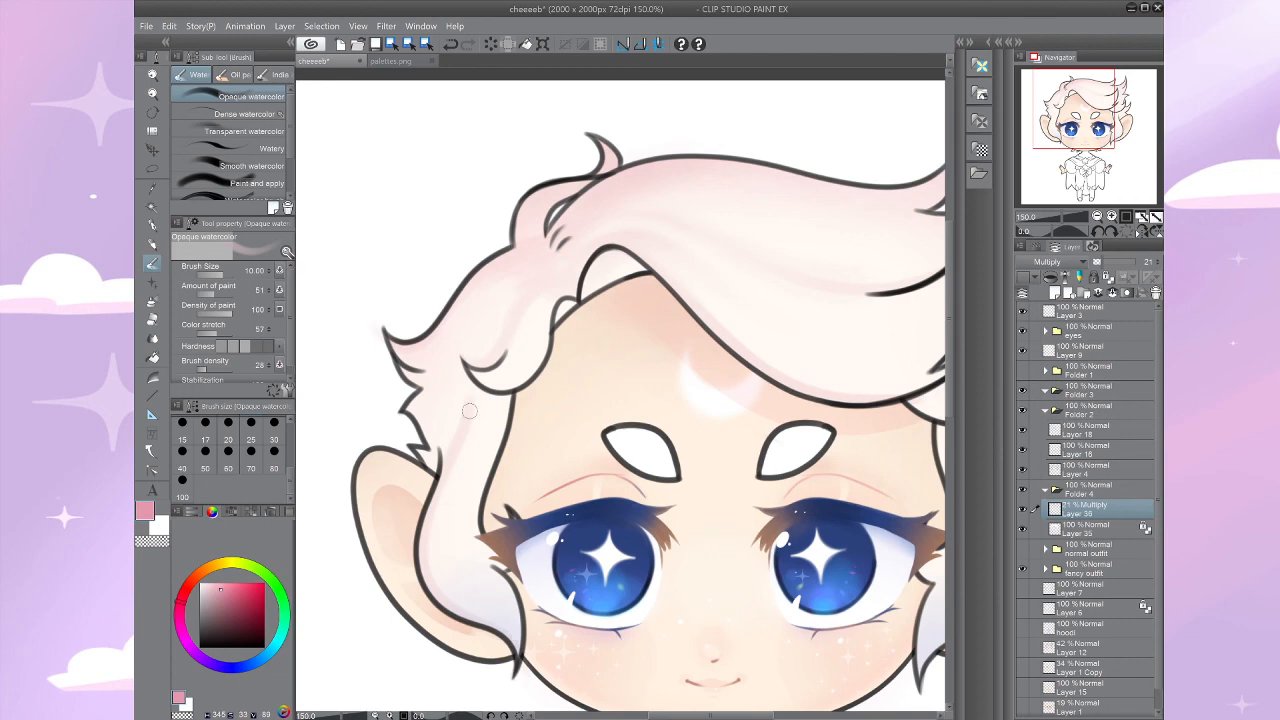
{"action": "left_click_drag", "start_coordinate": [436, 566], "coordinate": [518, 648]}
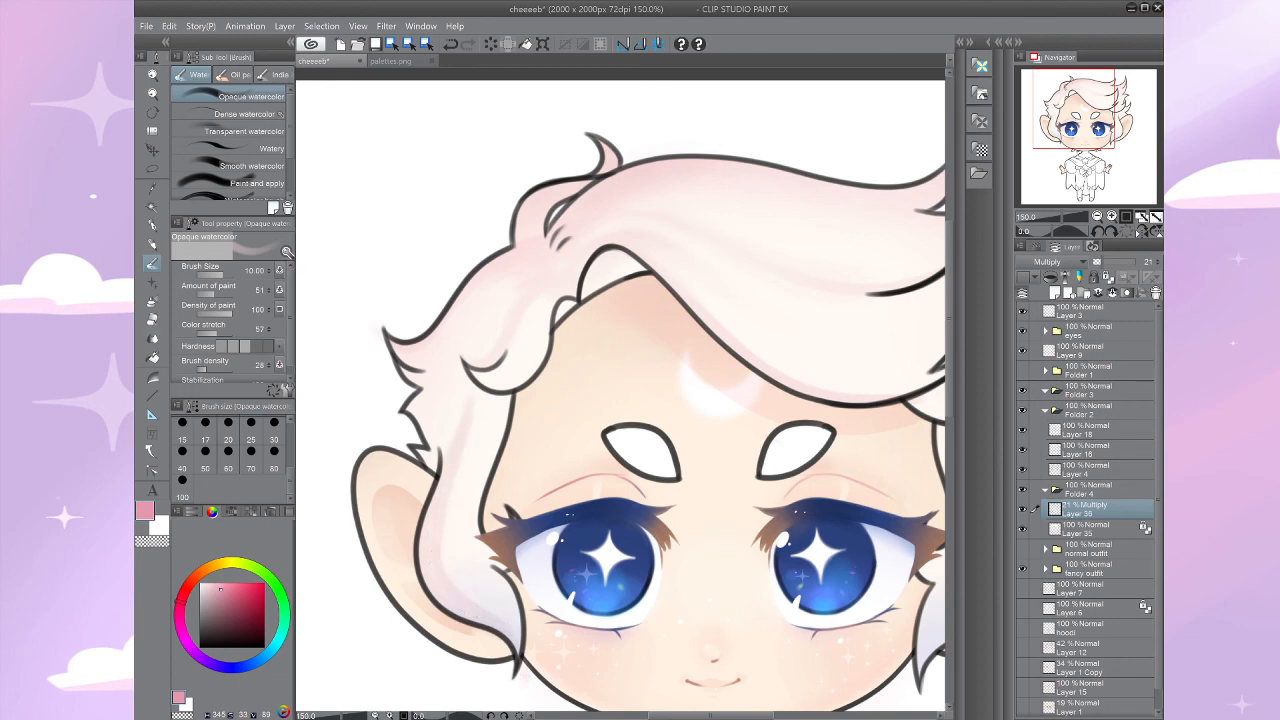
Step: Soften the left sidelock's pink shadow along its length with the Blur tool at size 15
{"action": "key", "text": "j"}
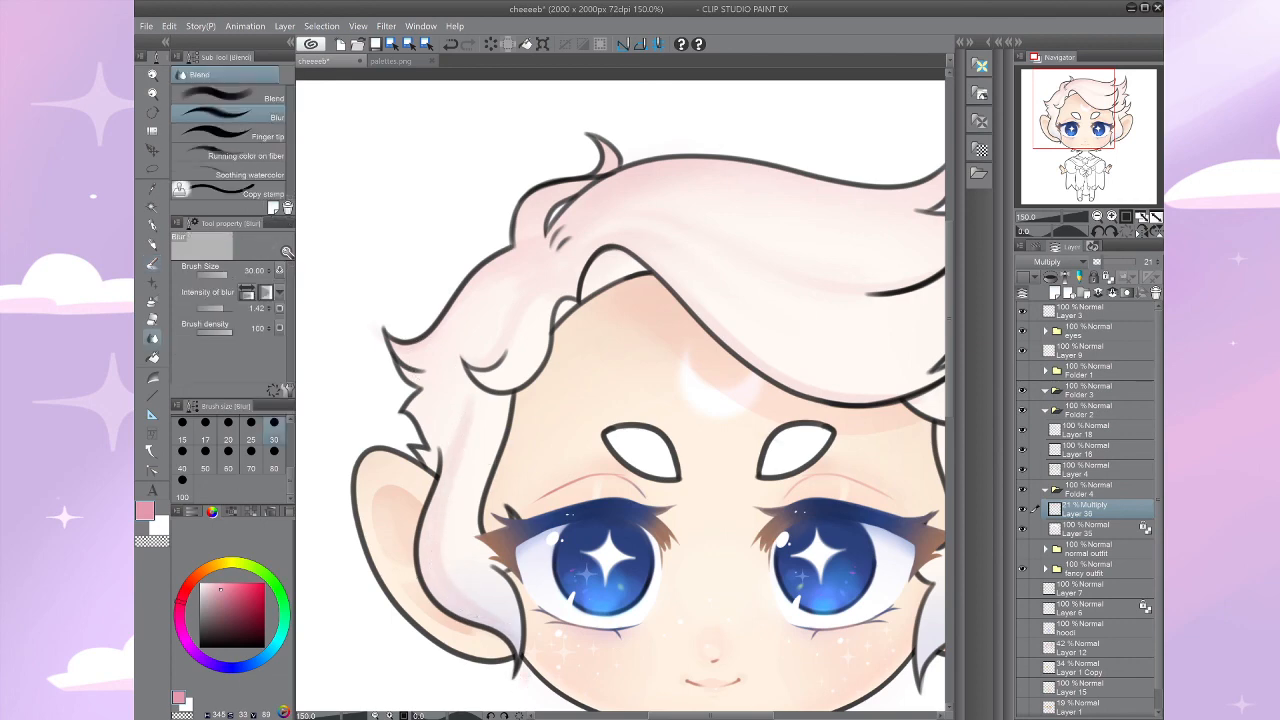
{"action": "left_click", "coordinate": [182, 424]}
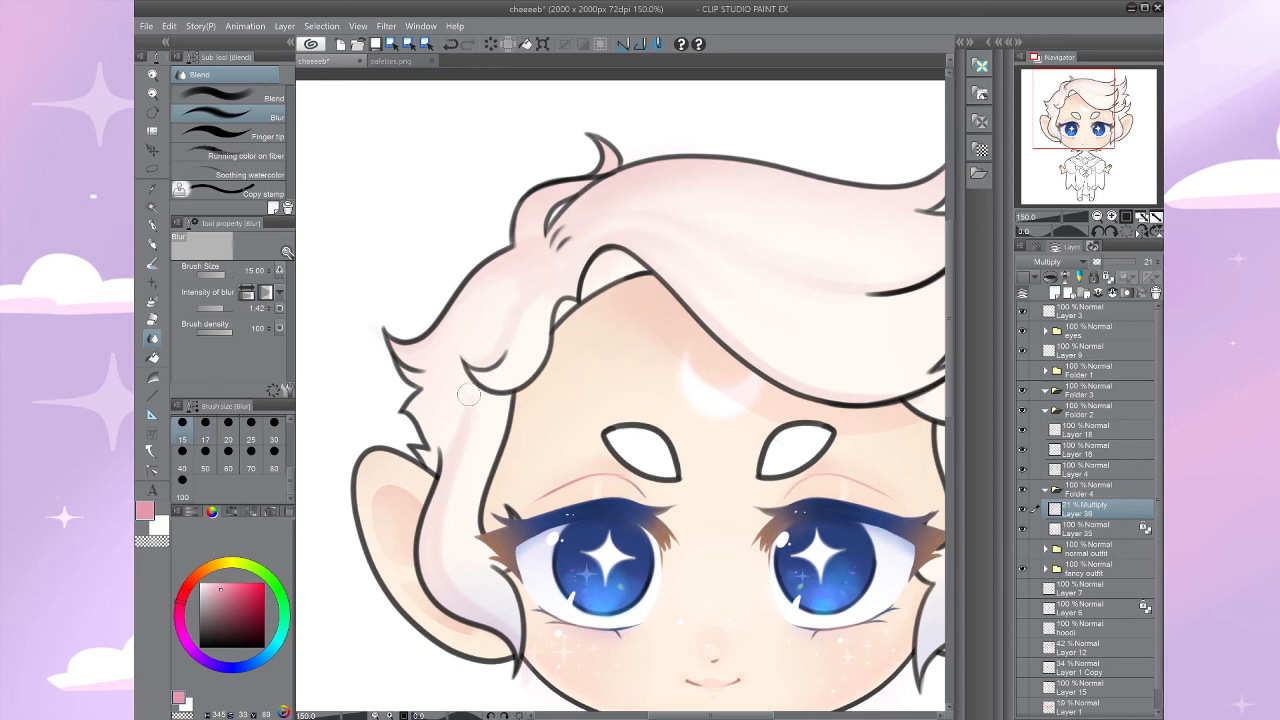
{"action": "mouse_move", "coordinate": [469, 394]}
{"action": "left_mouse_down"}
{"action": "mouse_move", "coordinate": [457, 564]}
{"action": "mouse_move", "coordinate": [465, 462]}
{"action": "mouse_move", "coordinate": [439, 515]}
{"action": "mouse_move", "coordinate": [500, 622]}
{"action": "left_mouse_up"}
Step: Lighten the pink shadow on the left sidelock with the Soft eraser at size 8
{"action": "key", "text": "e"}
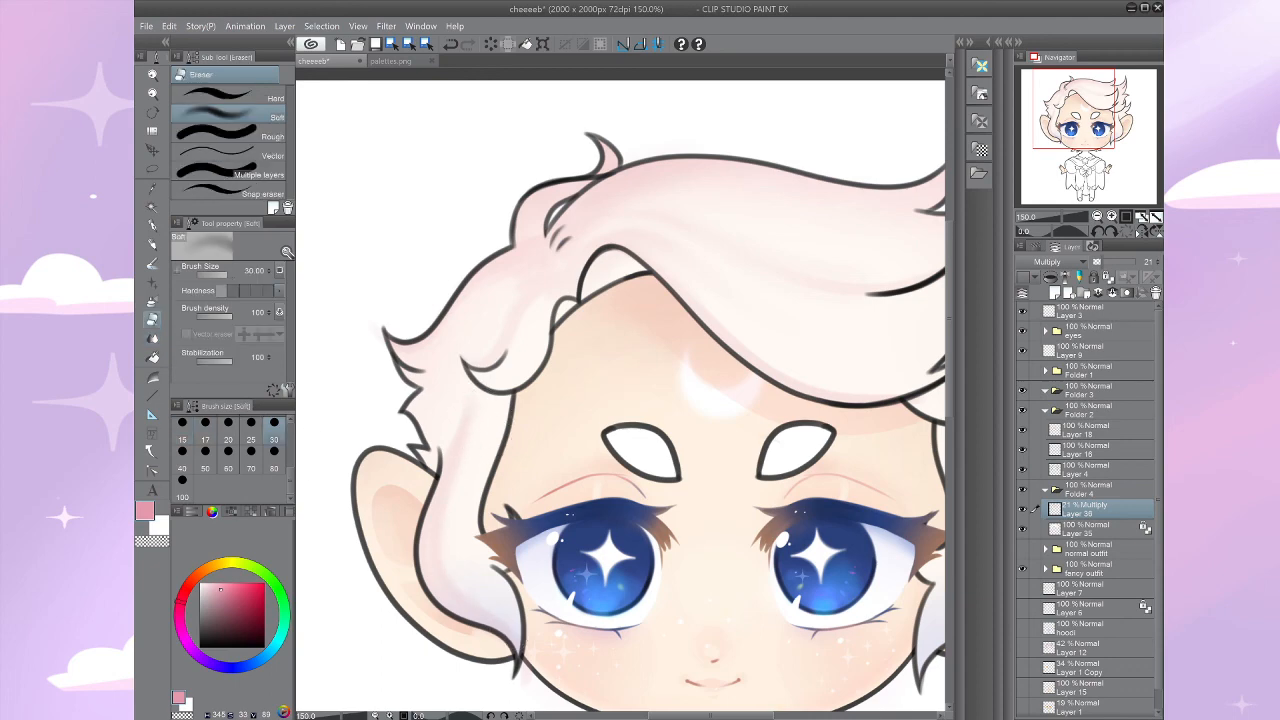
{"action": "scroll", "coordinate": [230, 458], "scroll_direction": "up", "scroll_amount": 3}
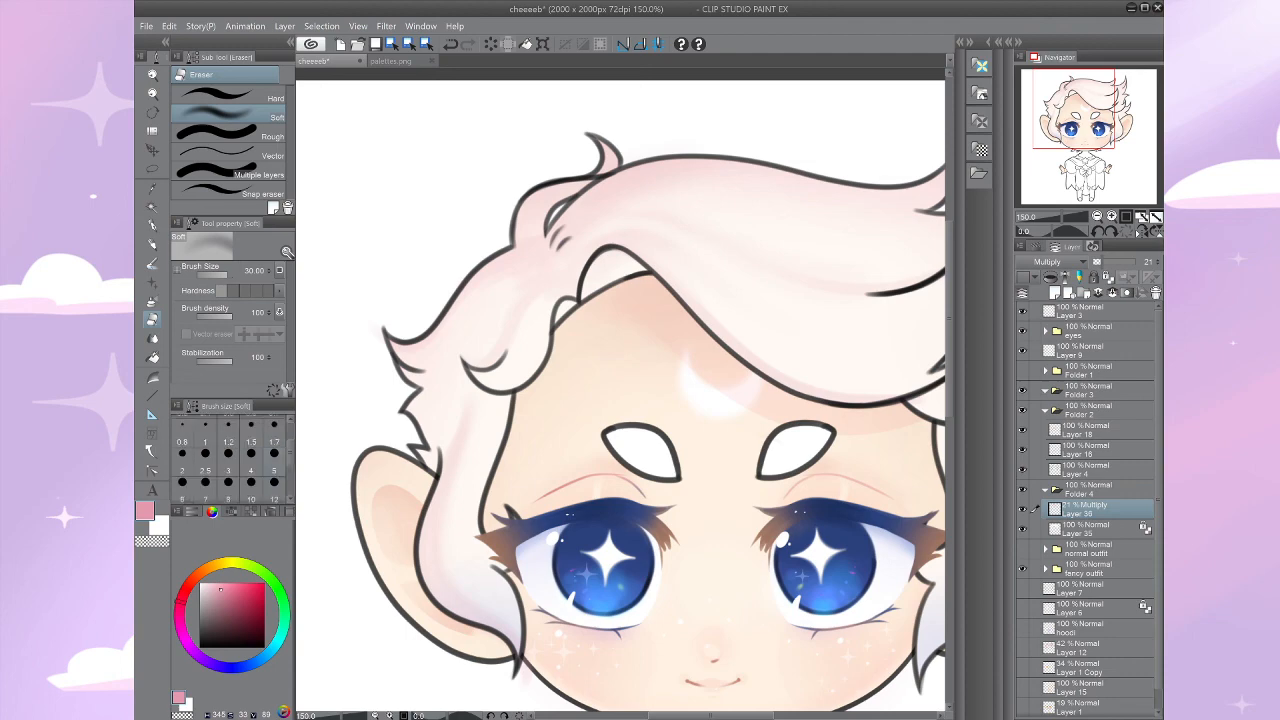
{"action": "left_click", "coordinate": [274, 455]}
{"action": "left_click", "coordinate": [228, 486]}
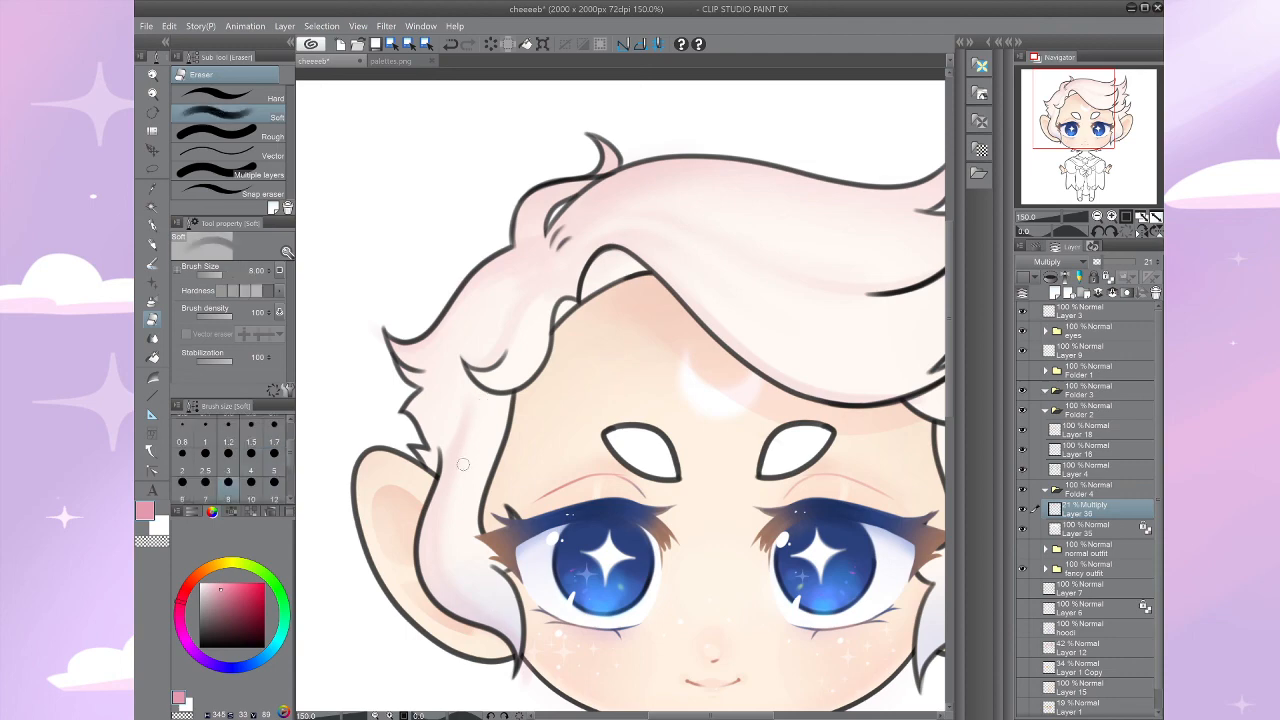
{"action": "scroll", "coordinate": [527, 677], "scroll_direction": "down", "scroll_amount": 5}
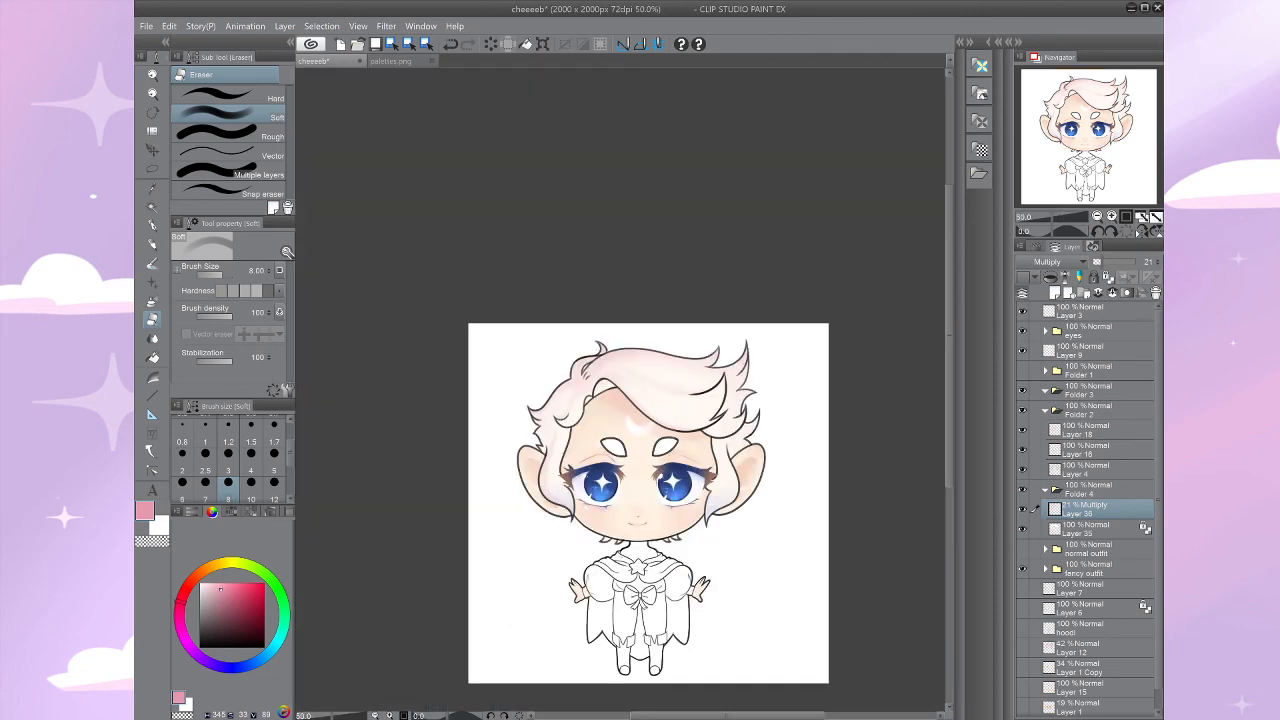
{"action": "scroll", "coordinate": [609, 439], "scroll_direction": "up", "scroll_amount": 5}
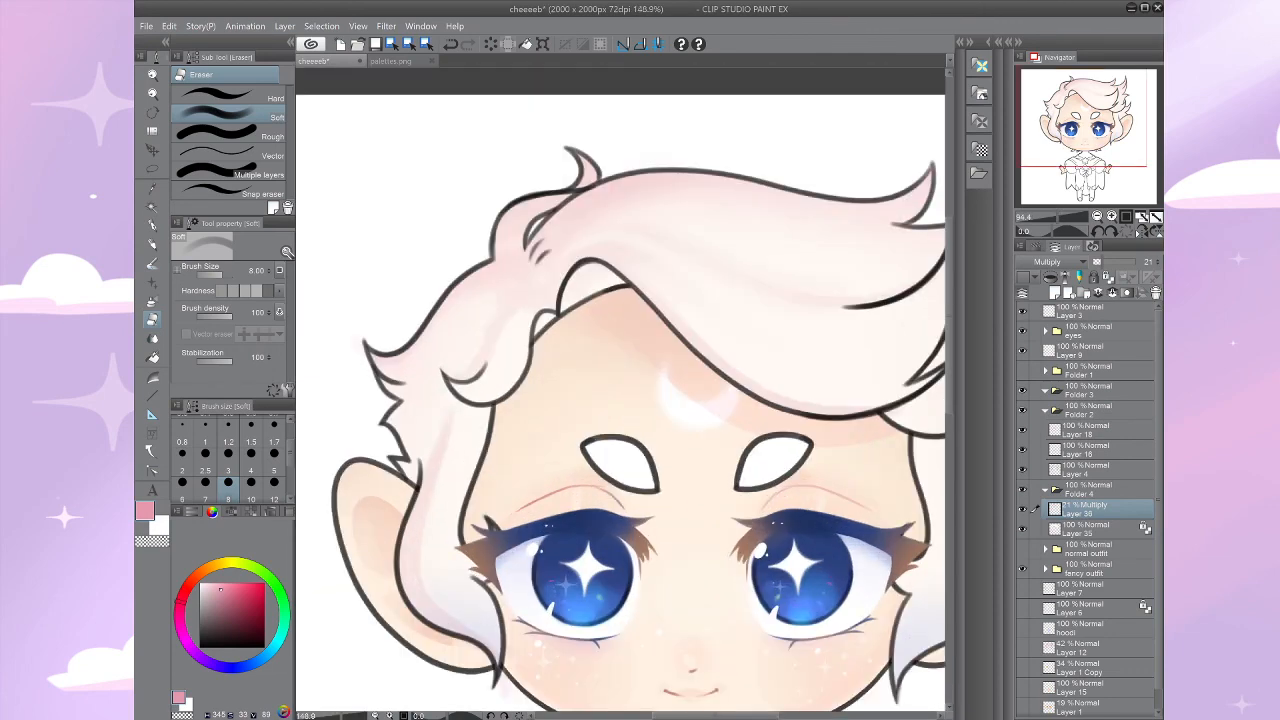
Step: Build up faint pink shading on the left side hair with the Soft airbrush at sizes 12 and 30
{"action": "key", "text": "b"}
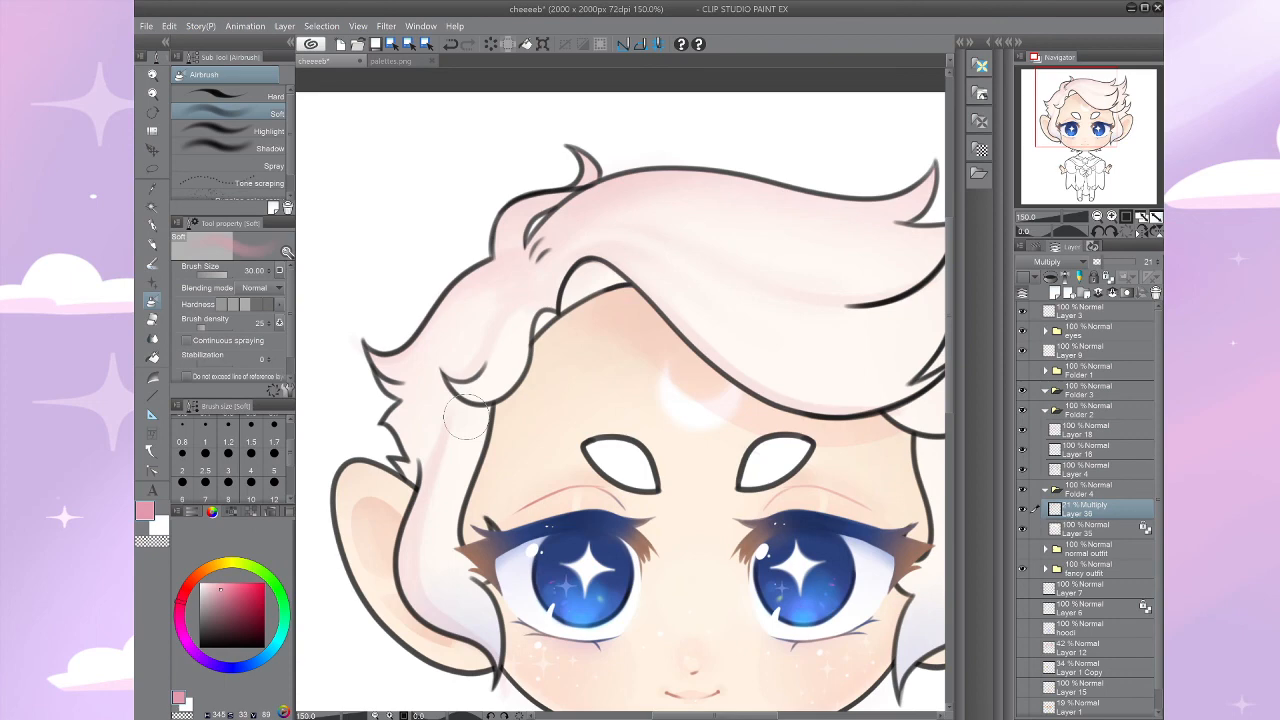
{"action": "left_click", "coordinate": [274, 488]}
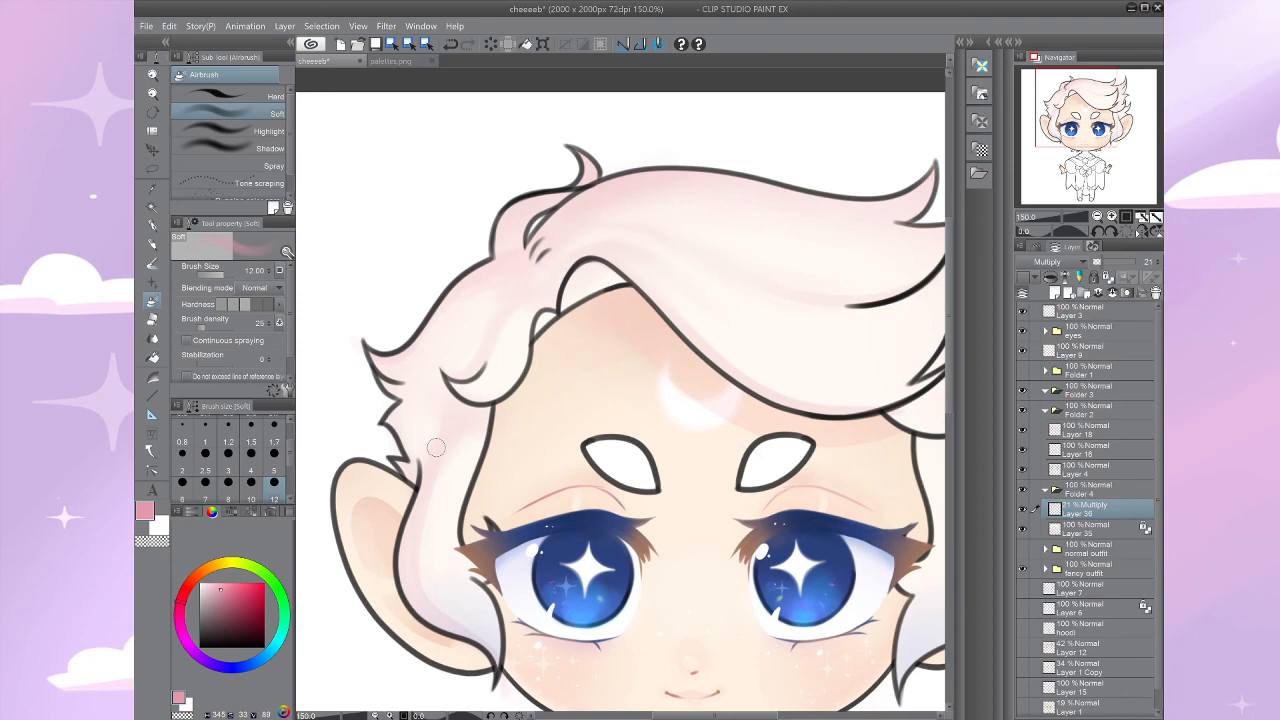
{"action": "scroll", "coordinate": [228, 455], "scroll_direction": "down", "scroll_amount": 2}
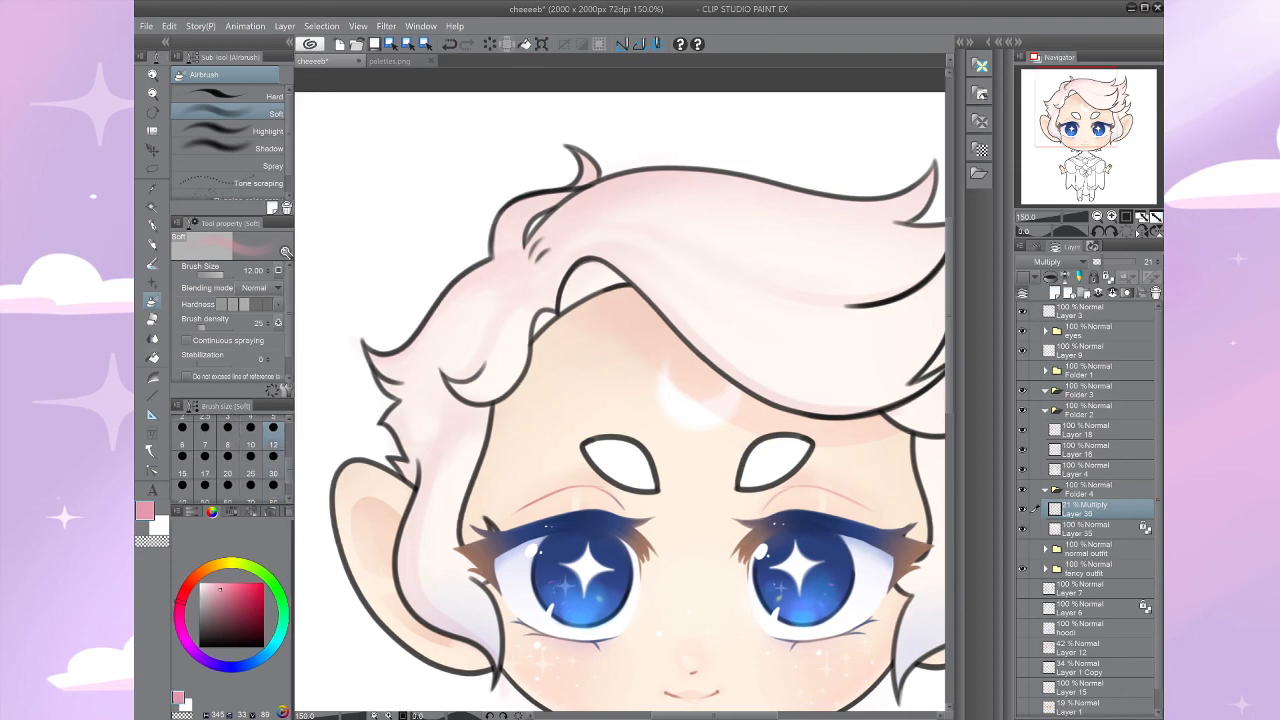
{"action": "left_click", "coordinate": [273, 473]}
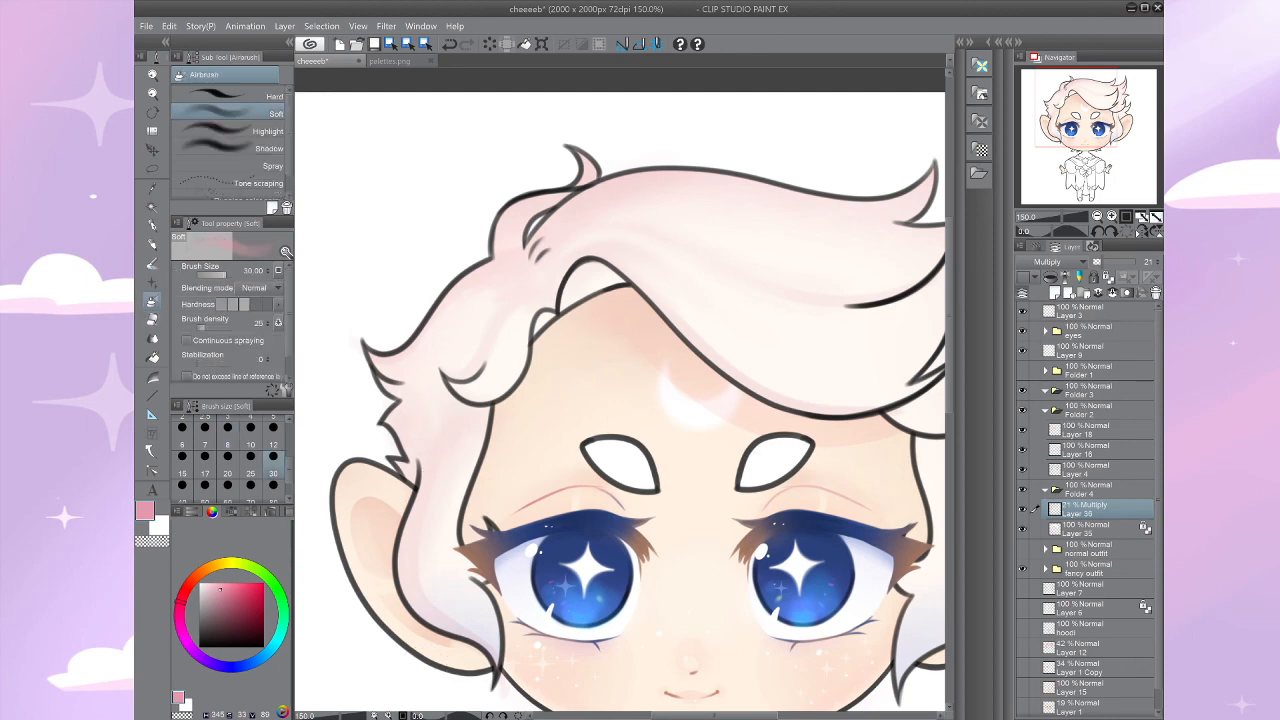
Step: Trim the pink shadow along the left side hair and down its sidelock with the Hard eraser at size 12
{"action": "key", "text": "e"}
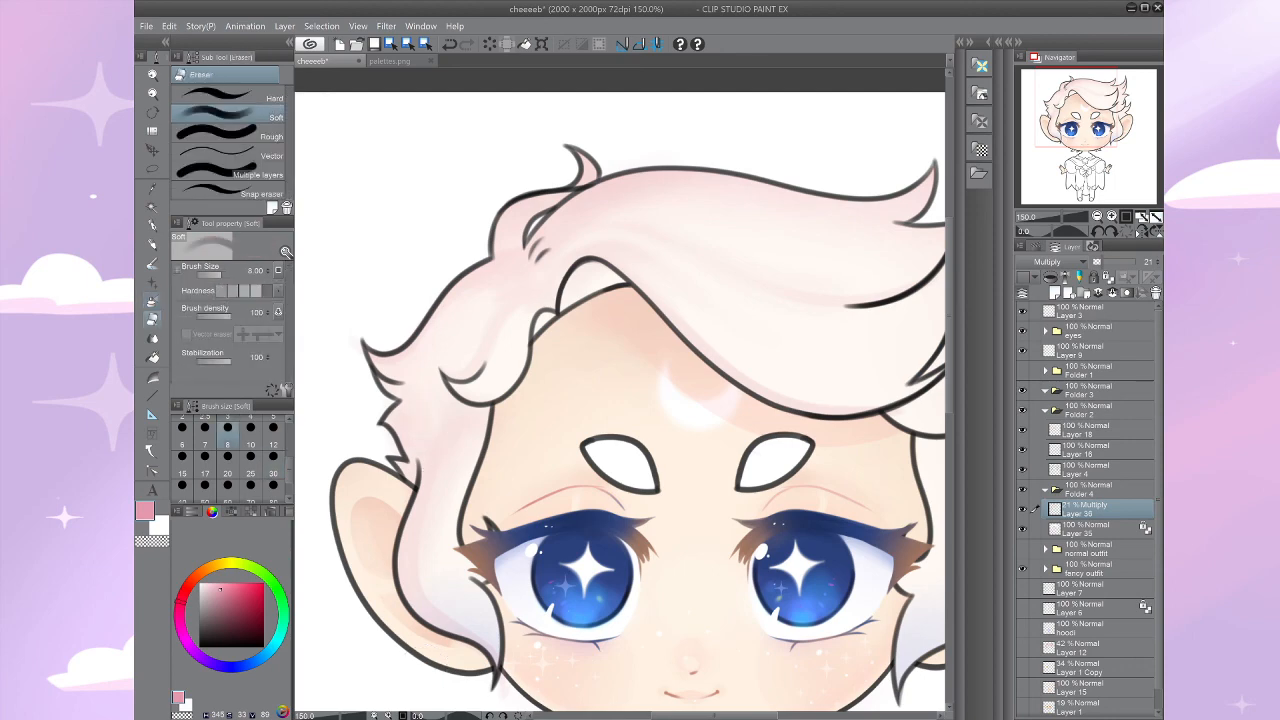
{"action": "left_click", "coordinate": [220, 97]}
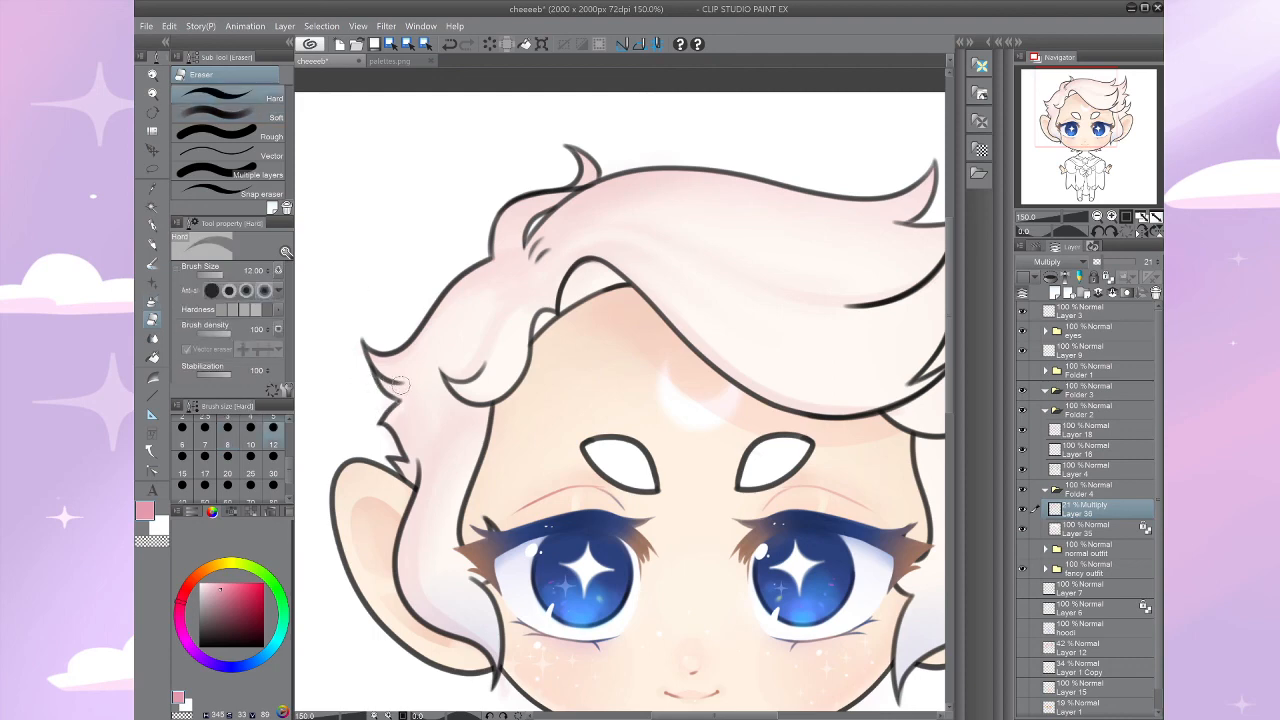
{"action": "left_click_drag", "start_coordinate": [401, 385], "coordinate": [410, 406]}
{"action": "left_click_drag", "start_coordinate": [495, 434], "coordinate": [514, 346]}
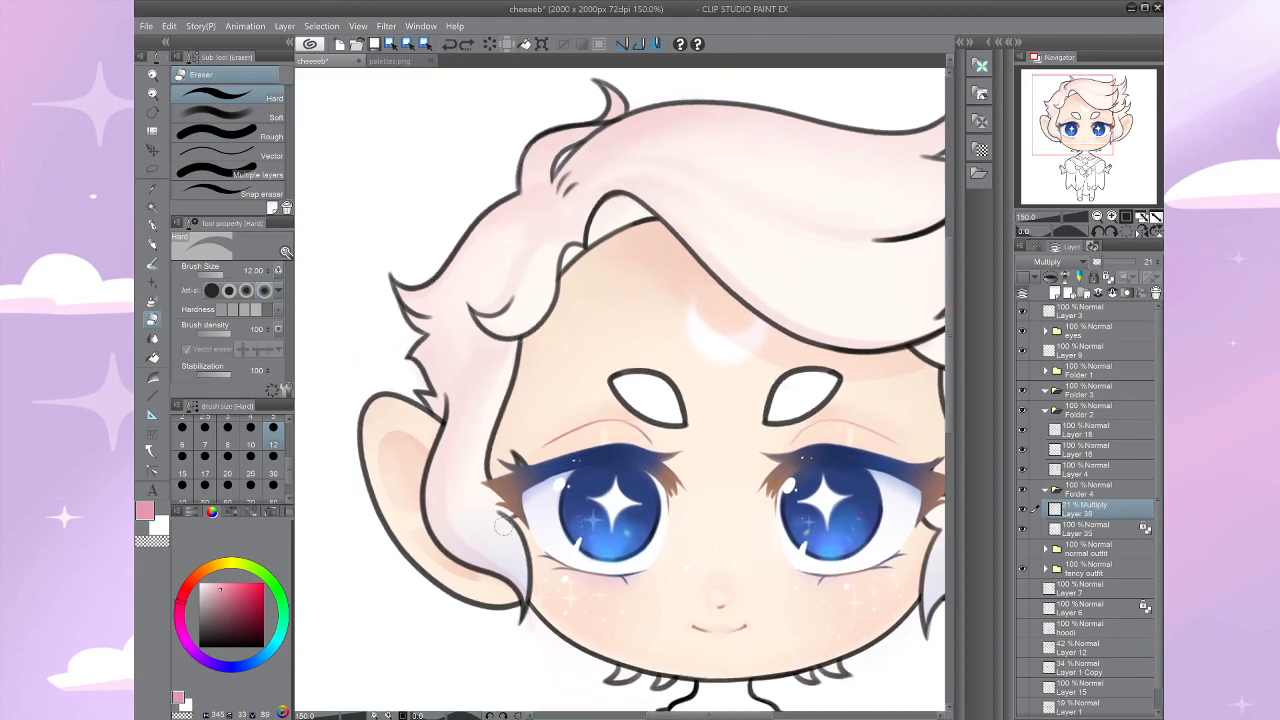
{"action": "left_click_drag", "start_coordinate": [502, 527], "coordinate": [162, 453]}
{"action": "left_click_drag", "start_coordinate": [480, 440], "coordinate": [623, 352]}
{"action": "left_click_drag", "start_coordinate": [480, 360], "coordinate": [654, 423]}
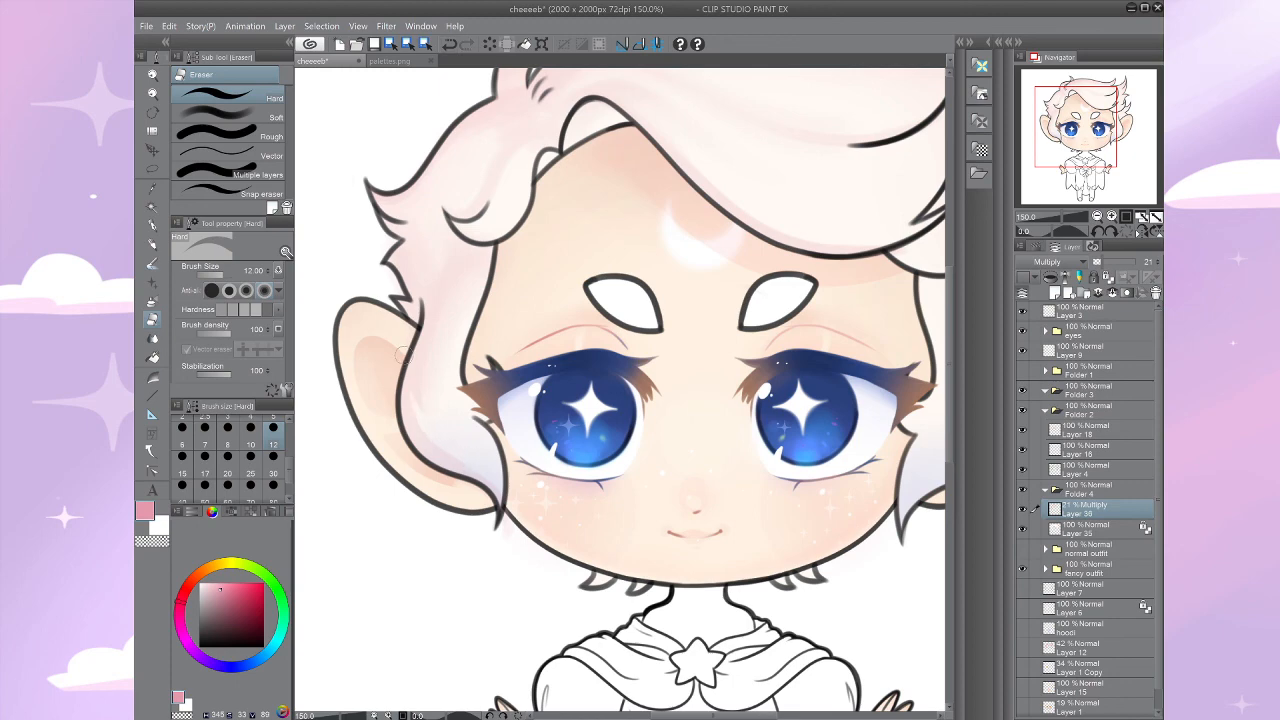
{"action": "scroll", "coordinate": [404, 352], "scroll_direction": "down", "scroll_amount": 3}
{"action": "scroll", "coordinate": [404, 352], "scroll_direction": "up", "scroll_amount": 5}
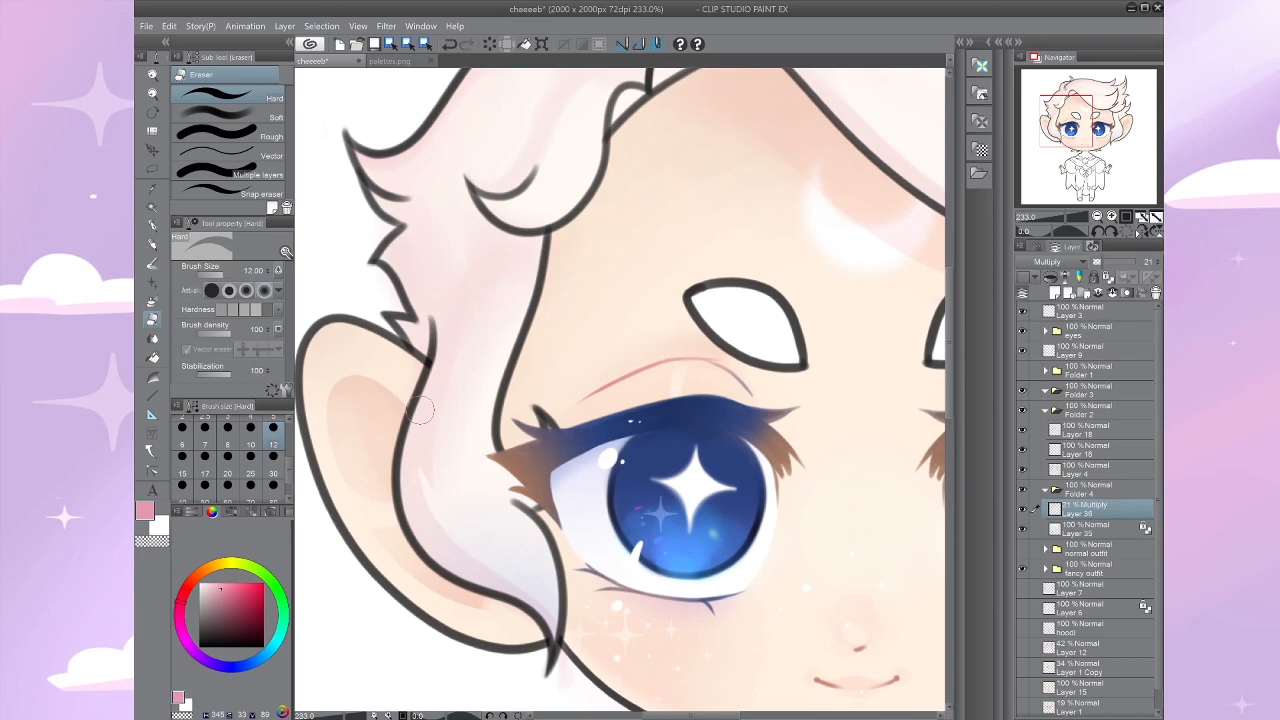
{"action": "scroll", "coordinate": [420, 410], "scroll_direction": "down", "scroll_amount": 2}
{"action": "scroll", "coordinate": [420, 410], "scroll_direction": "up", "scroll_amount": 2}
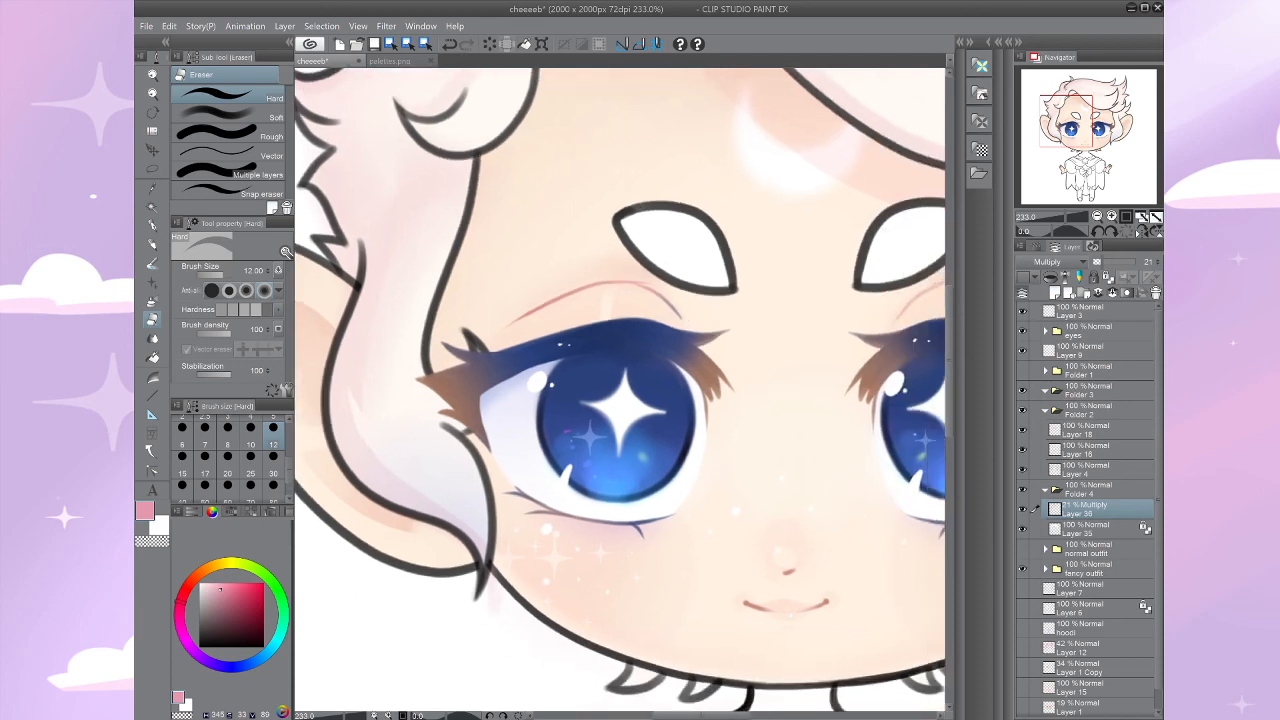
{"action": "scroll", "coordinate": [619, 389], "scroll_direction": "down", "scroll_amount": 1}
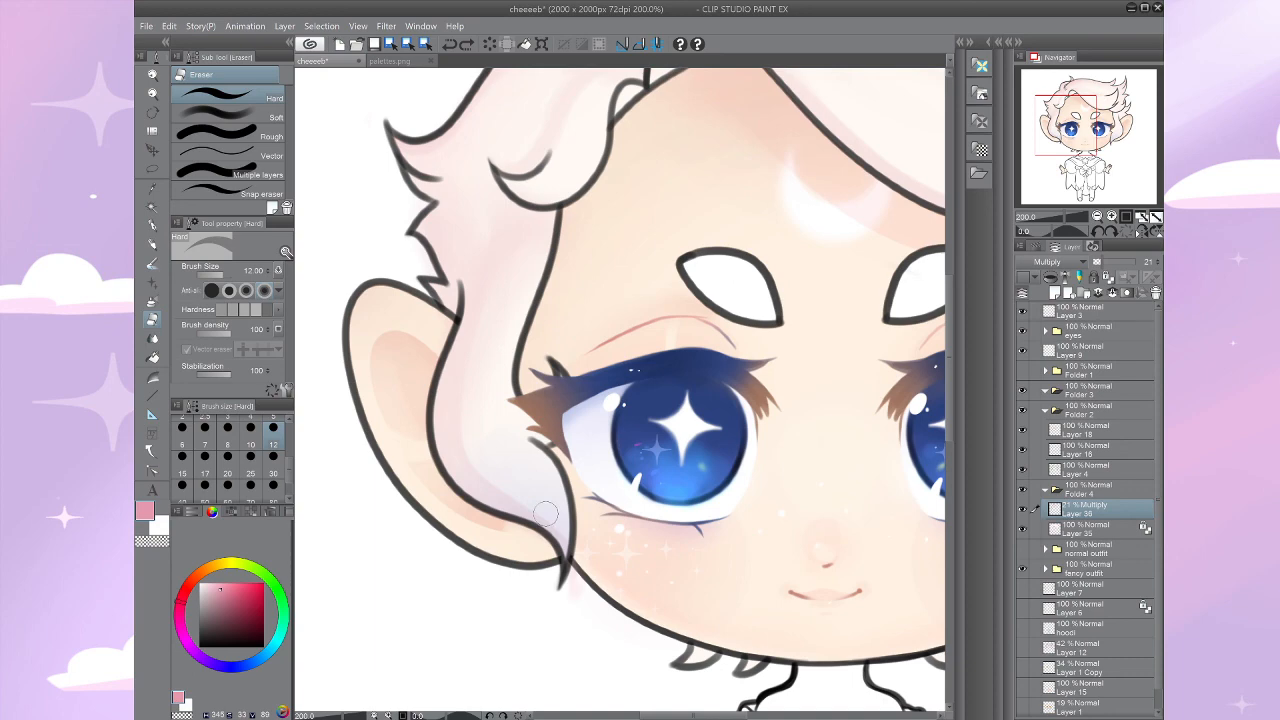
Step: Lock the Multiply layer's transparent pixels and tint the lower left sidelock's shadow blue with the Soft airbrush at size 30
{"action": "key", "text": "b"}
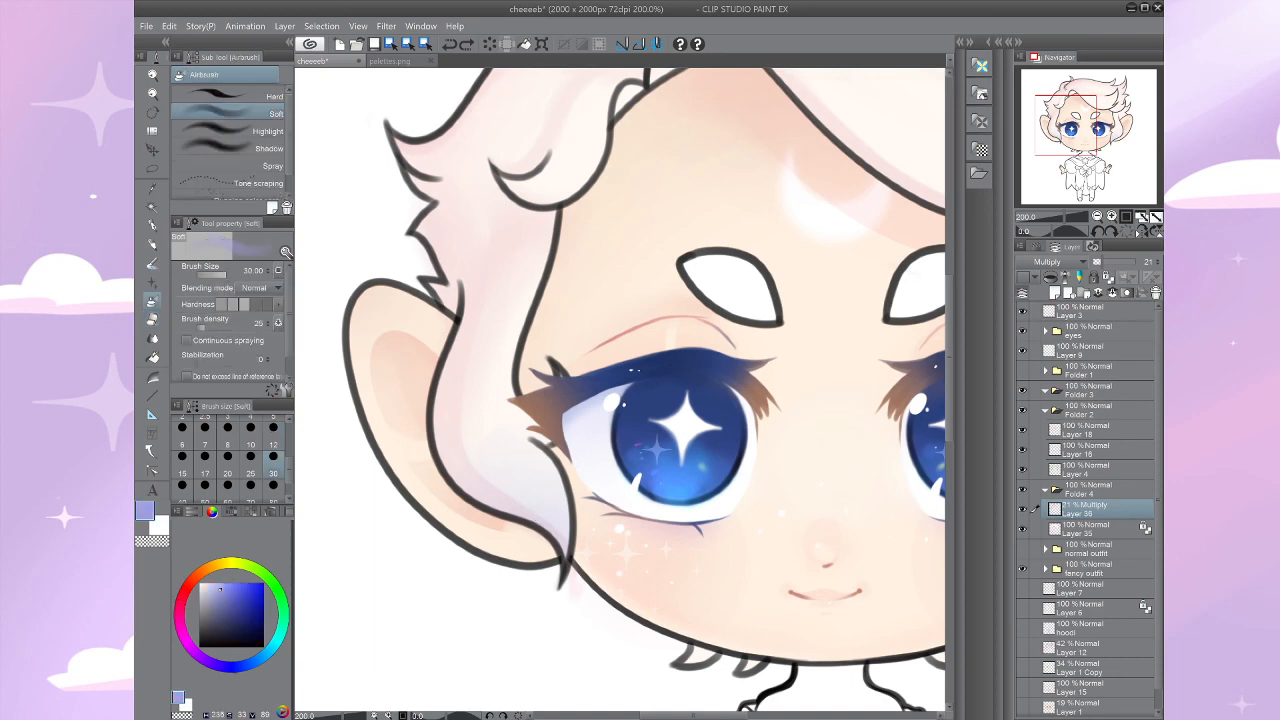
{"action": "left_click", "coordinate": [235, 593]}
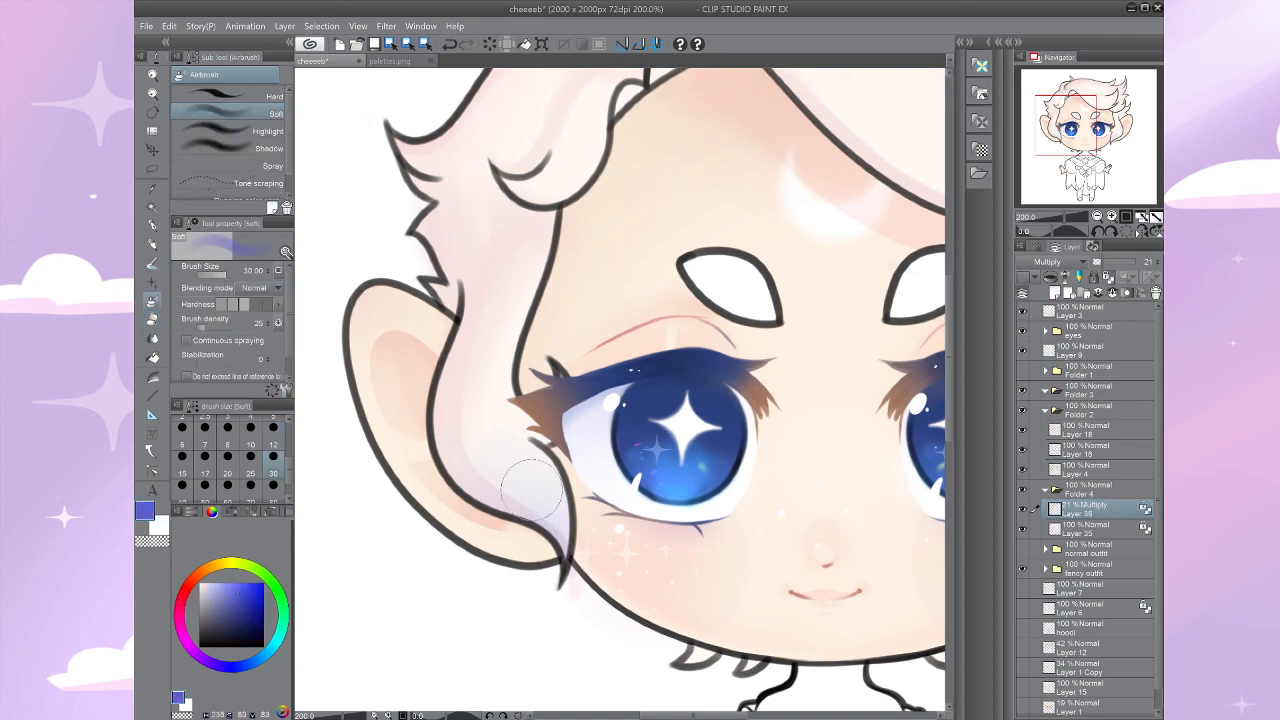
{"action": "left_click_drag", "start_coordinate": [523, 548], "coordinate": [510, 503]}
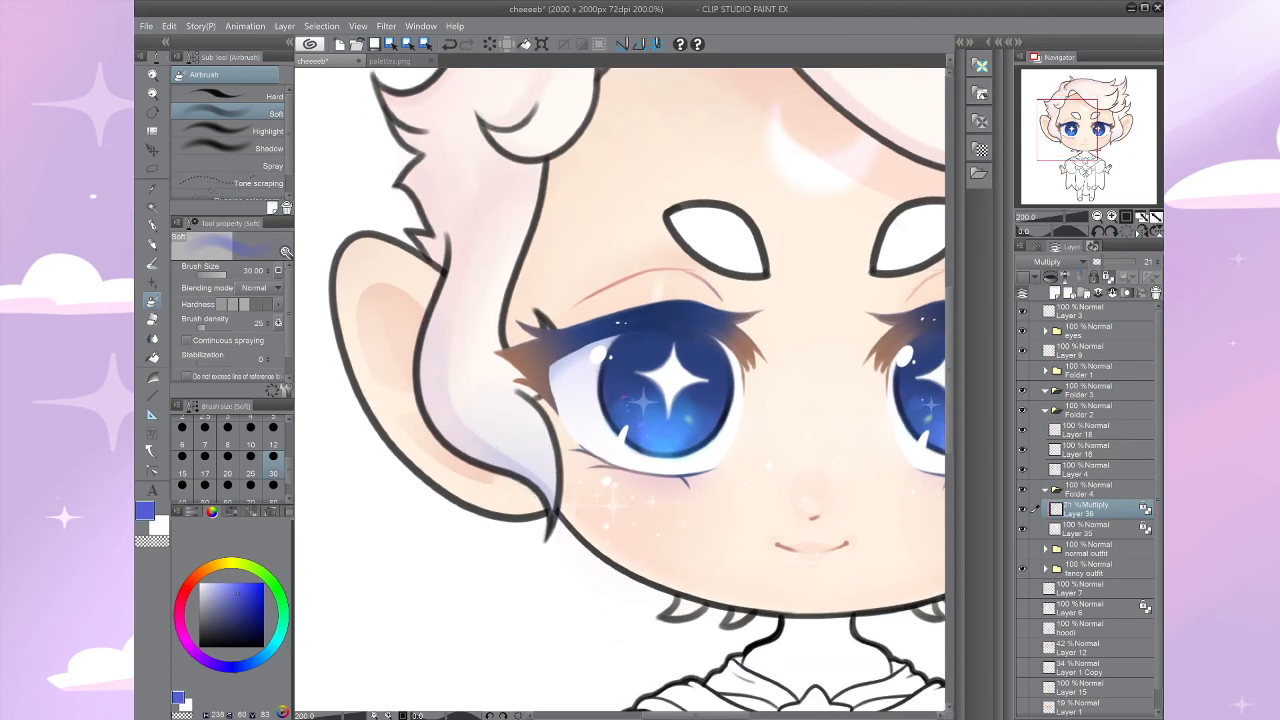
{"action": "left_click_drag", "start_coordinate": [510, 503], "coordinate": [534, 535]}
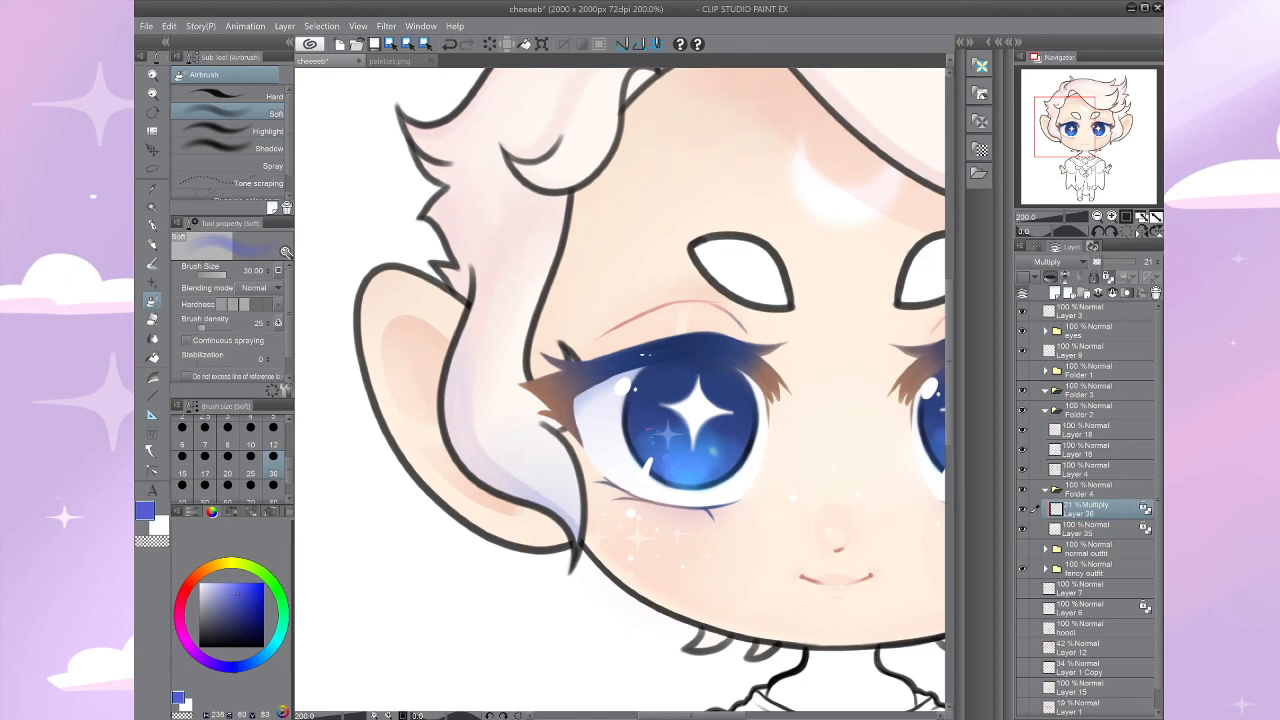
Step: Carve a tapered light strand into the lower left sidelock's shadow with the Hard eraser, using sizes 12 and 10
{"action": "key", "text": "e"}
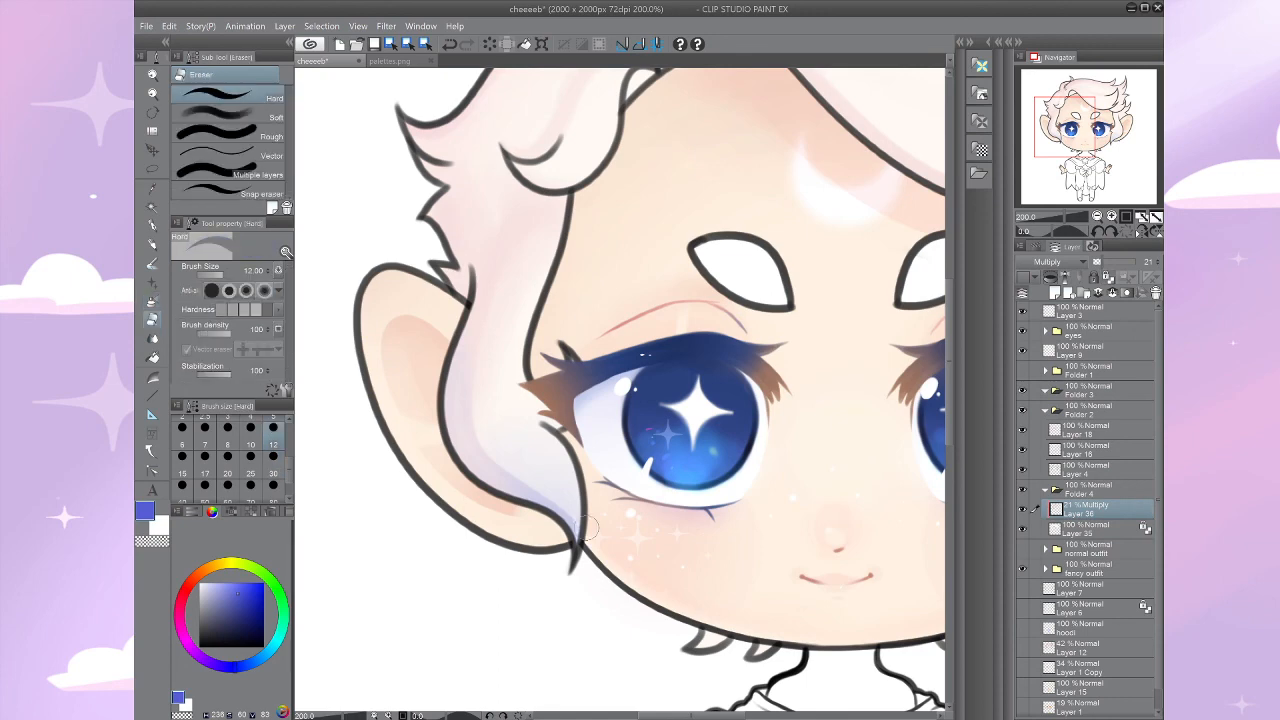
{"action": "left_click_drag", "start_coordinate": [587, 528], "coordinate": [570, 522]}
{"action": "left_click_drag", "start_coordinate": [472, 436], "coordinate": [474, 418]}
{"action": "key", "text": "bracketleft"}
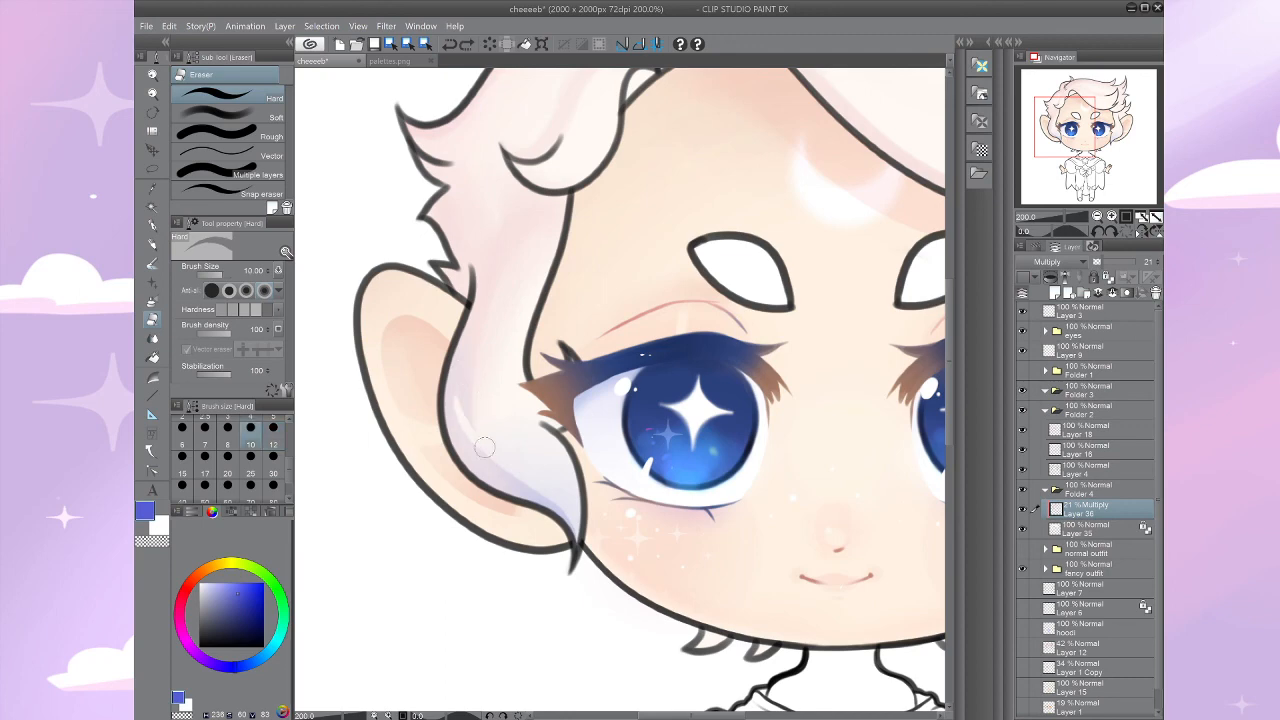
{"action": "key", "text": "ctrl+z"}
{"action": "left_click_drag", "start_coordinate": [535, 470], "coordinate": [459, 377]}
{"action": "key", "text": "ctrl+z"}
{"action": "left_click_drag", "start_coordinate": [458, 401], "coordinate": [518, 479]}
{"action": "mouse_move", "coordinate": [500, 460]}
{"action": "left_mouse_down"}
{"action": "mouse_move", "coordinate": [466, 423]}
{"action": "mouse_move", "coordinate": [472, 345]}
{"action": "left_mouse_up"}
{"action": "left_click_drag", "start_coordinate": [547, 553], "coordinate": [610, 553]}
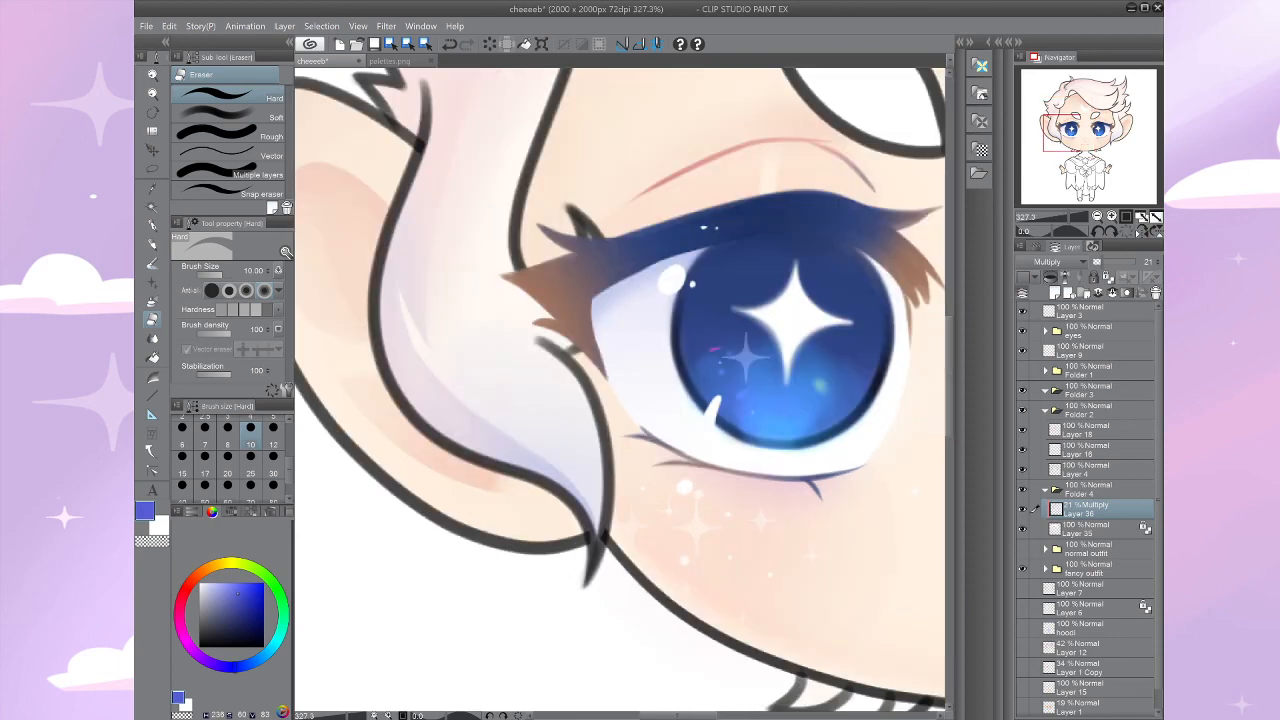
Step: Reshape the thin strand cut at the left sidelock's inner bend with the Hard eraser at size 10
{"action": "left_click_drag", "start_coordinate": [455, 400], "coordinate": [400, 256]}
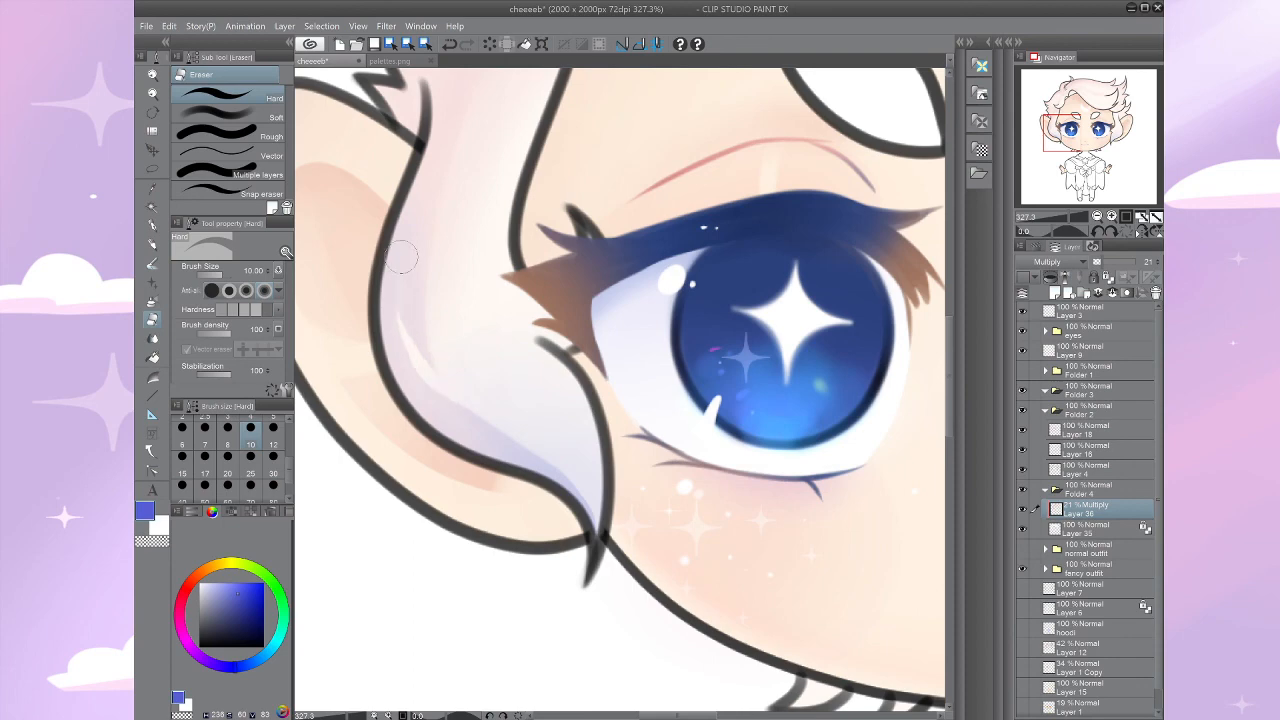
{"action": "key", "text": "ctrl+z"}
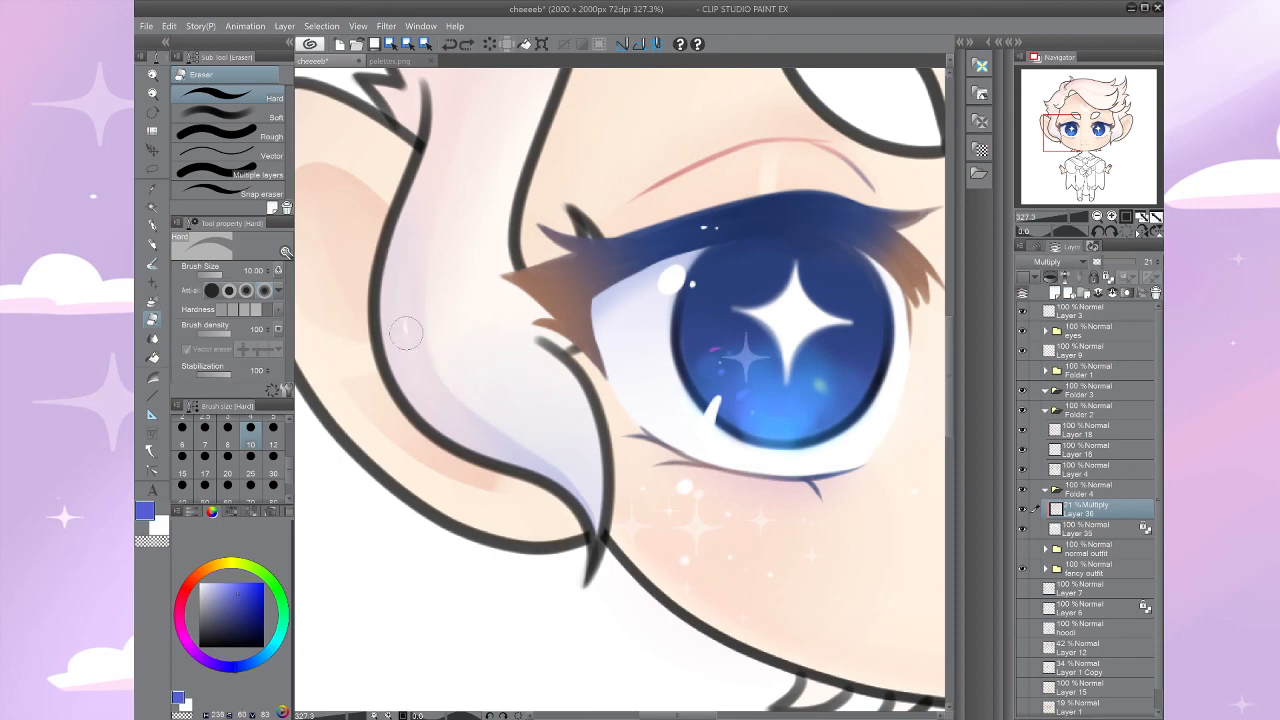
{"action": "left_click_drag", "start_coordinate": [406, 333], "coordinate": [451, 340]}
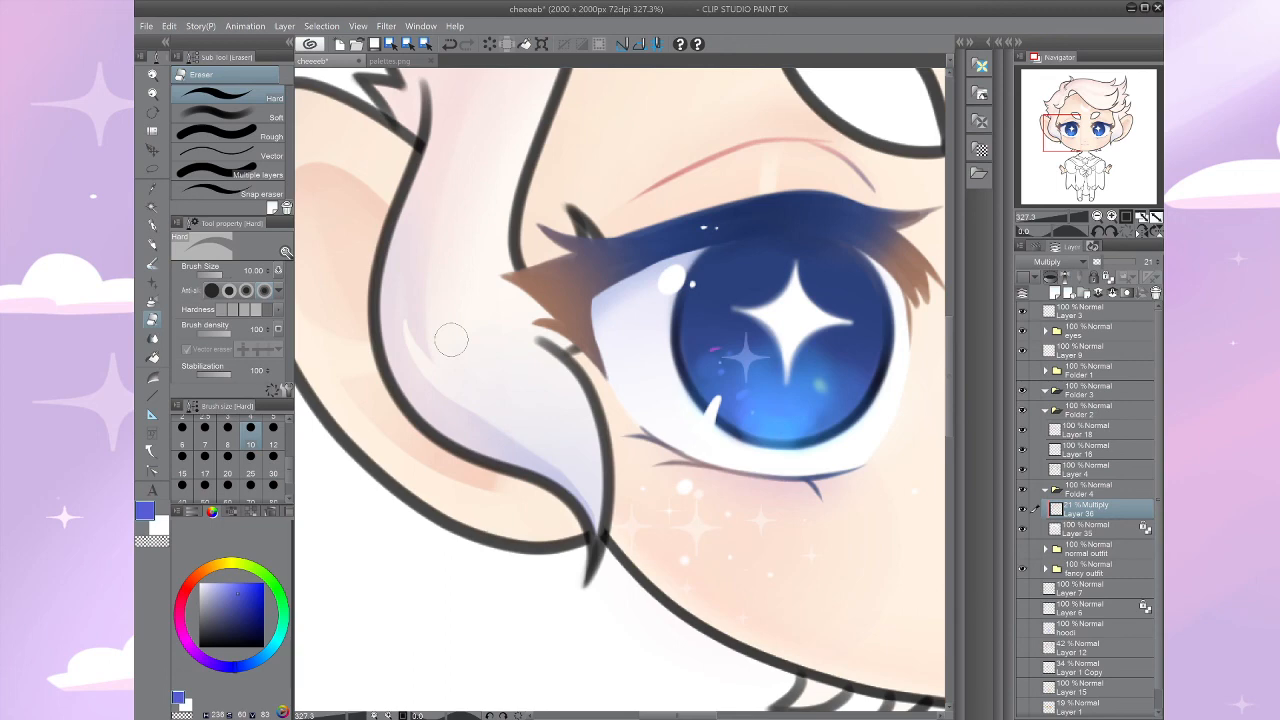
{"action": "scroll", "coordinate": [451, 340], "scroll_direction": "down", "scroll_amount": 4}
{"action": "scroll", "coordinate": [517, 400], "scroll_direction": "up", "scroll_amount": 3}
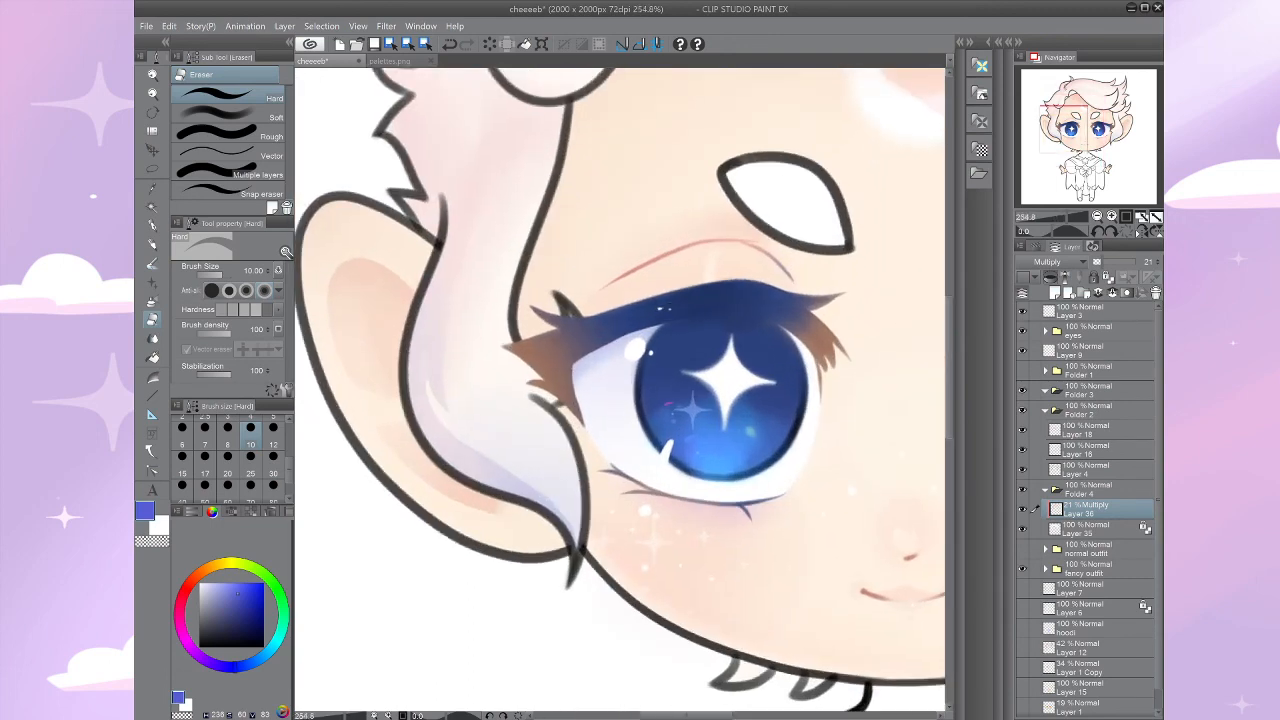
Step: Soften the blue shadow toward the left sidelock's tip with the Soft eraser at size 8 and stabilization 0
{"action": "left_click", "coordinate": [222, 117]}
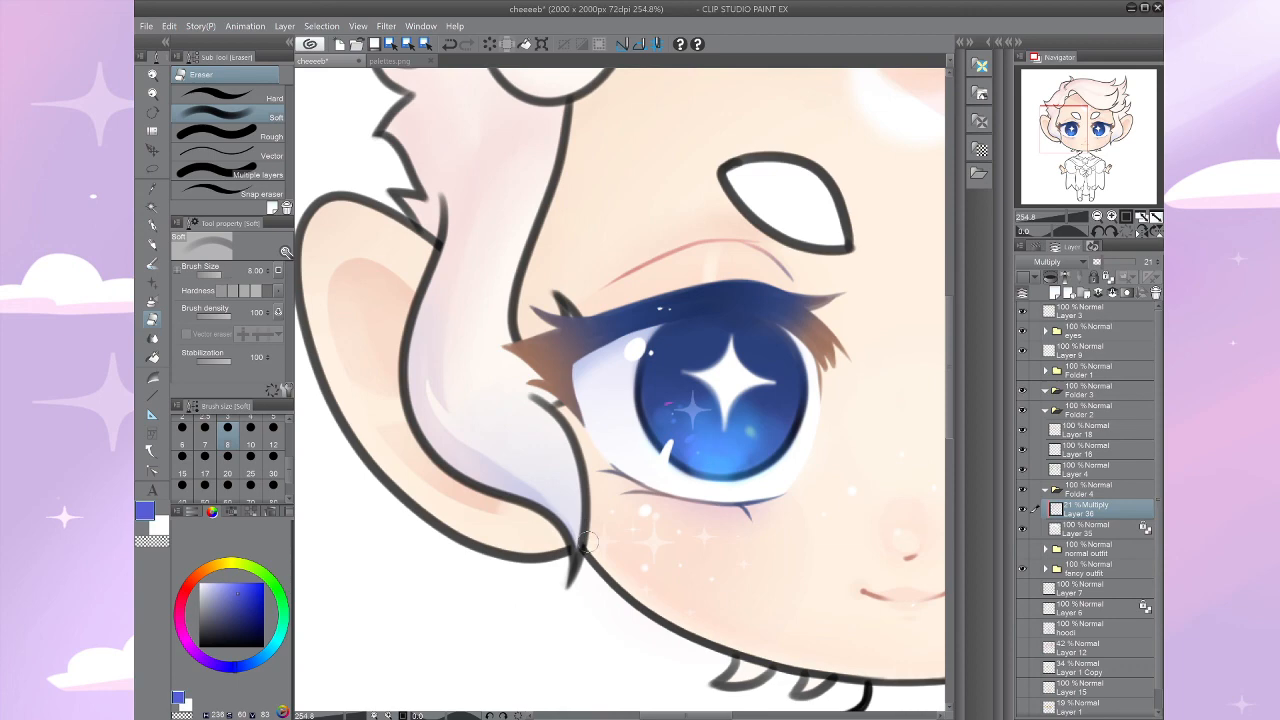
{"action": "left_click", "coordinate": [198, 362]}
{"action": "left_click_drag", "start_coordinate": [490, 461], "coordinate": [529, 482]}
{"action": "scroll", "coordinate": [529, 482], "scroll_direction": "down", "scroll_amount": 3}
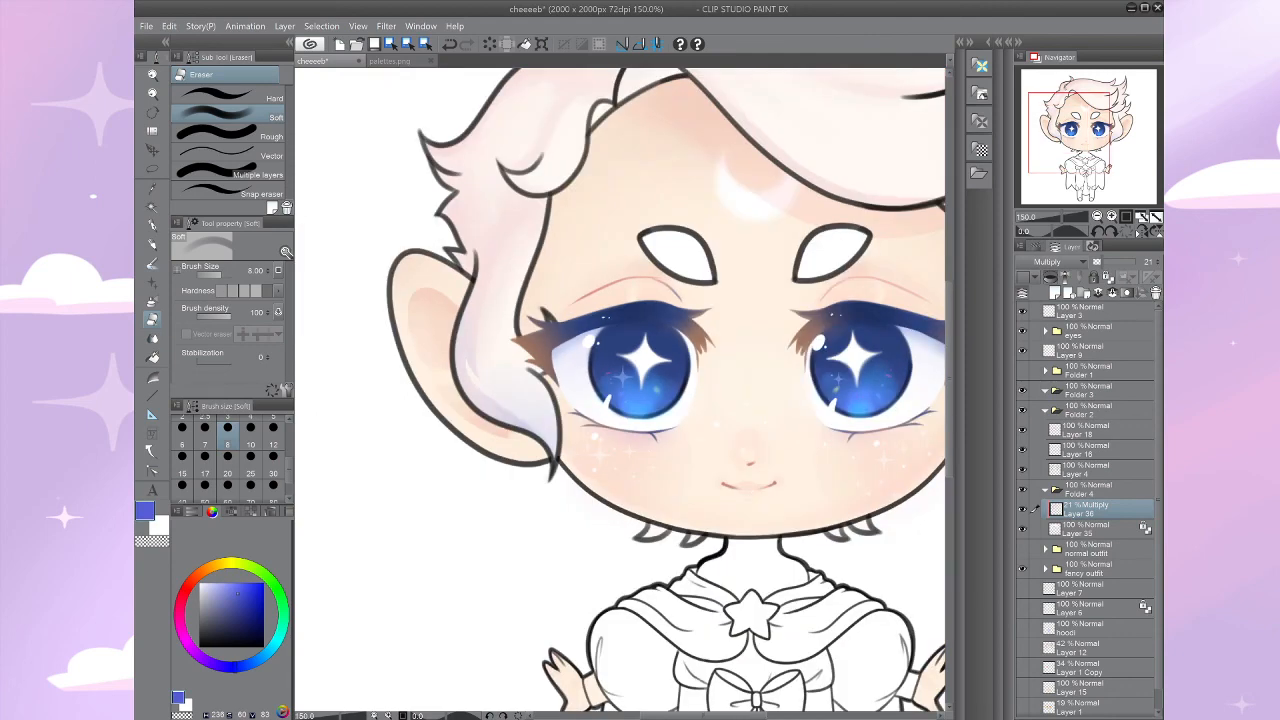
Step: Examine the shading across the fringe and the side hair, up close and on the whole head
{"action": "scroll", "coordinate": [670, 393], "scroll_direction": "up", "scroll_amount": 1}
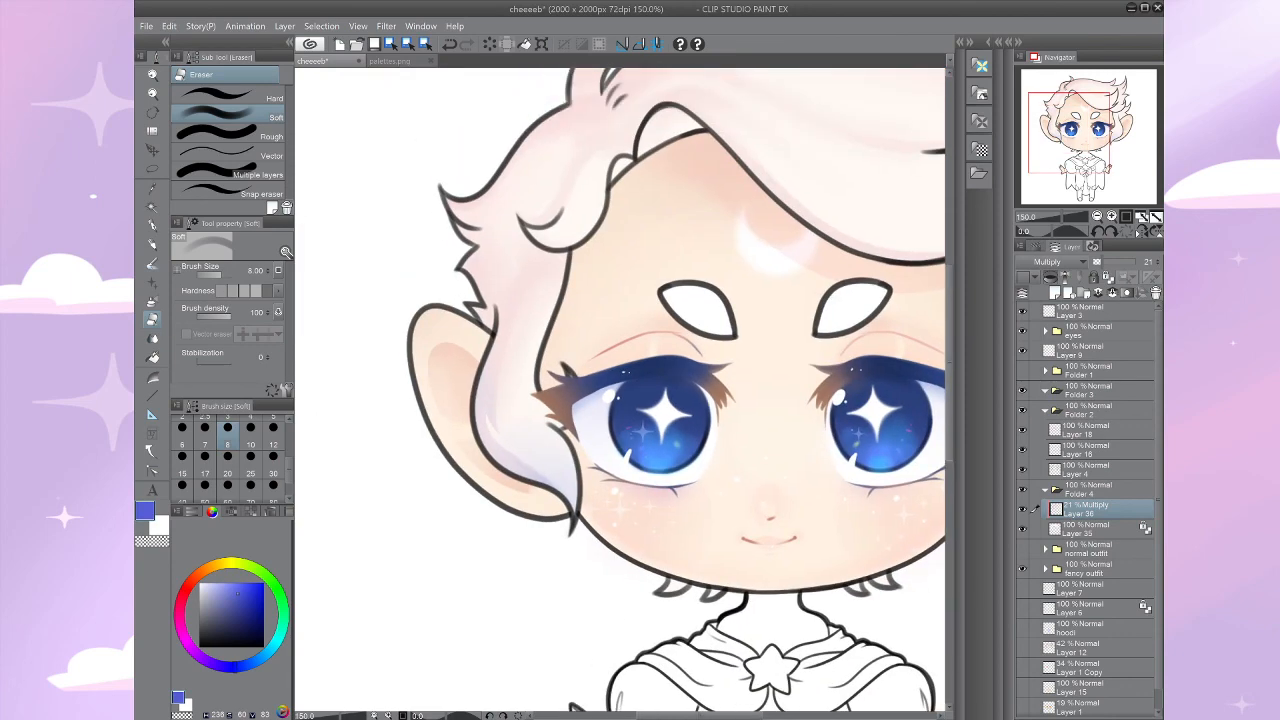
{"action": "scroll", "coordinate": [620, 390], "scroll_direction": "up", "scroll_amount": 2}
{"action": "key", "text": "b"}
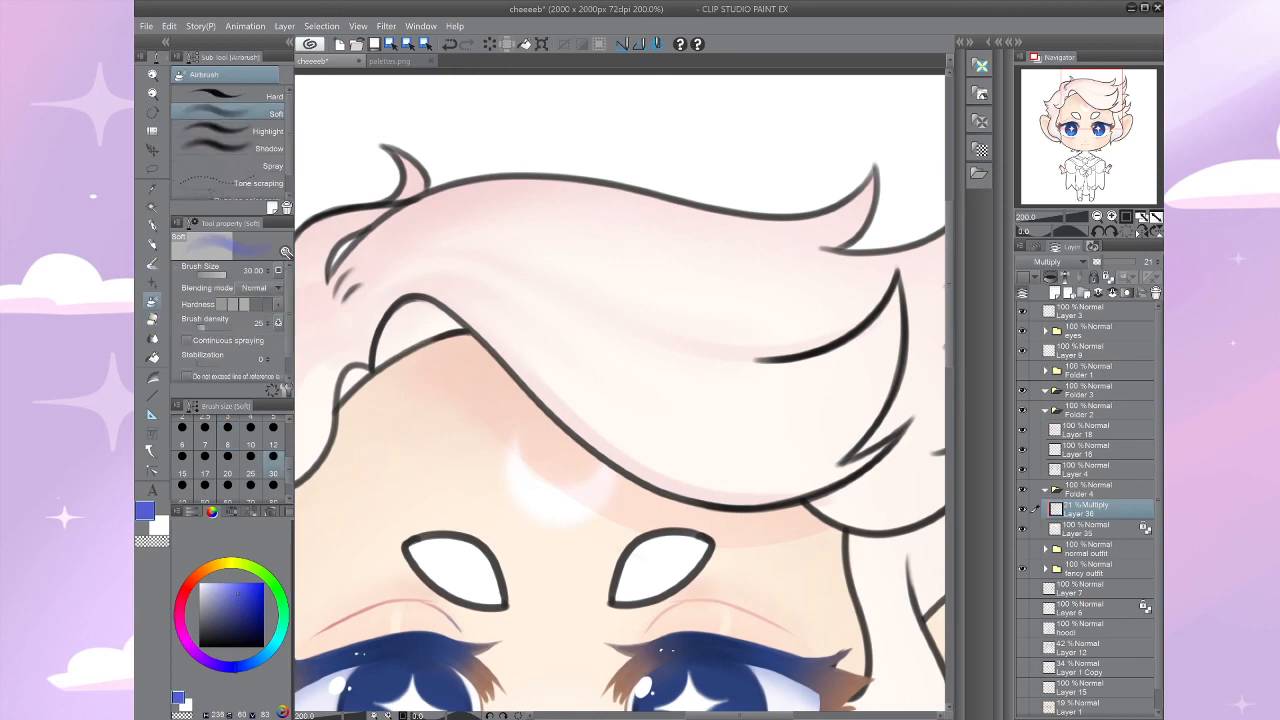
{"action": "key", "text": "e"}
{"action": "mouse_move", "coordinate": [540, 400]}
{"action": "left_mouse_down"}
{"action": "mouse_move", "coordinate": [714, 438]}
{"action": "mouse_move", "coordinate": [692, 440]}
{"action": "left_mouse_up"}
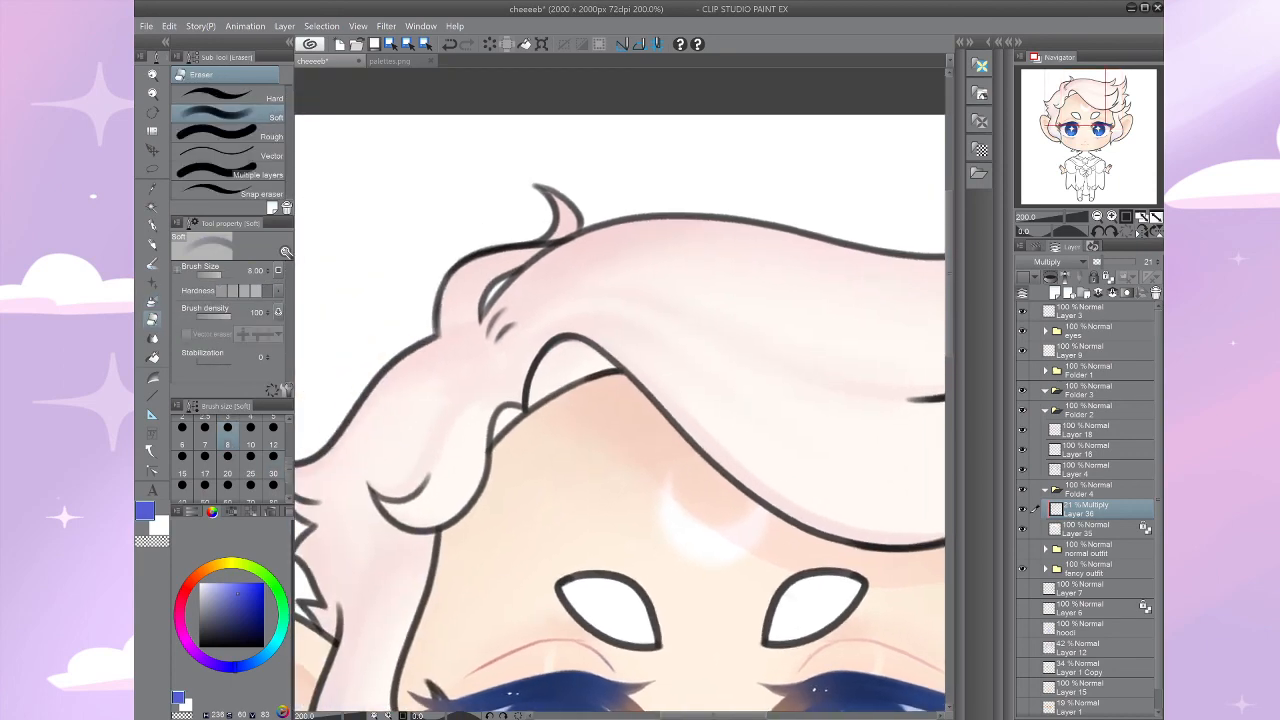
{"action": "scroll", "coordinate": [620, 390], "scroll_direction": "down", "scroll_amount": 4}
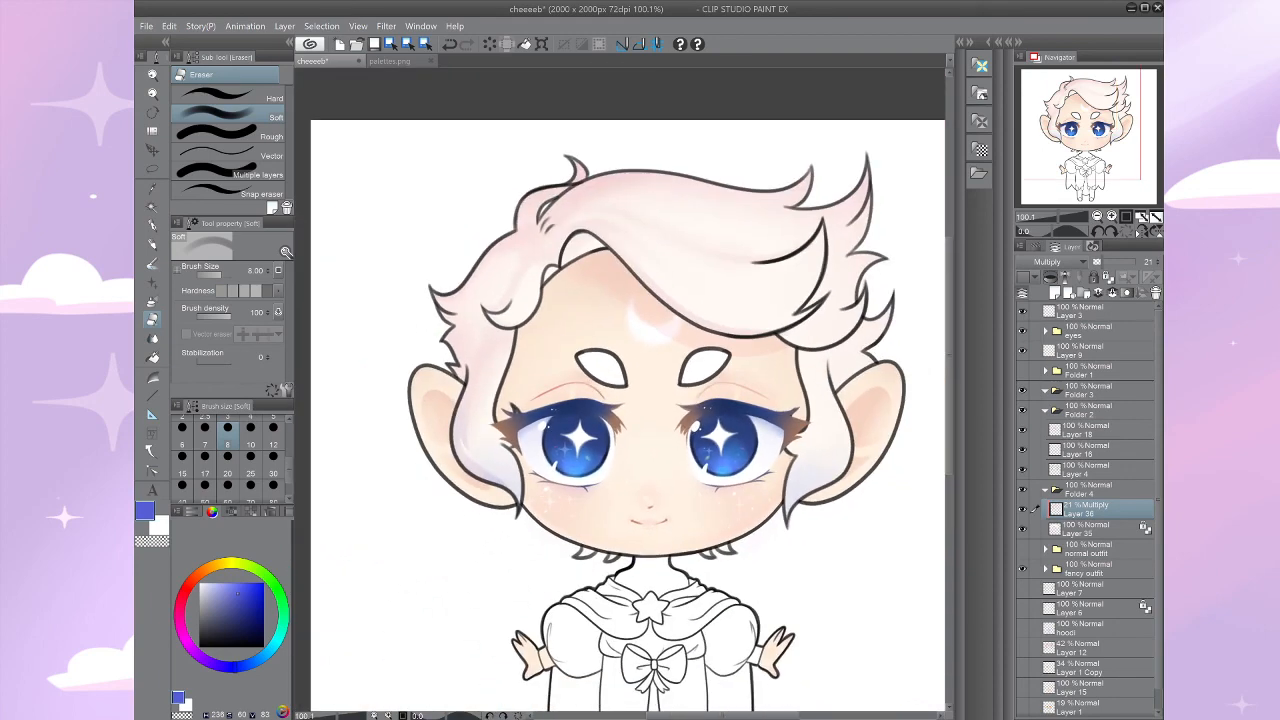
{"action": "left_click_drag", "start_coordinate": [620, 390], "coordinate": [653, 555]}
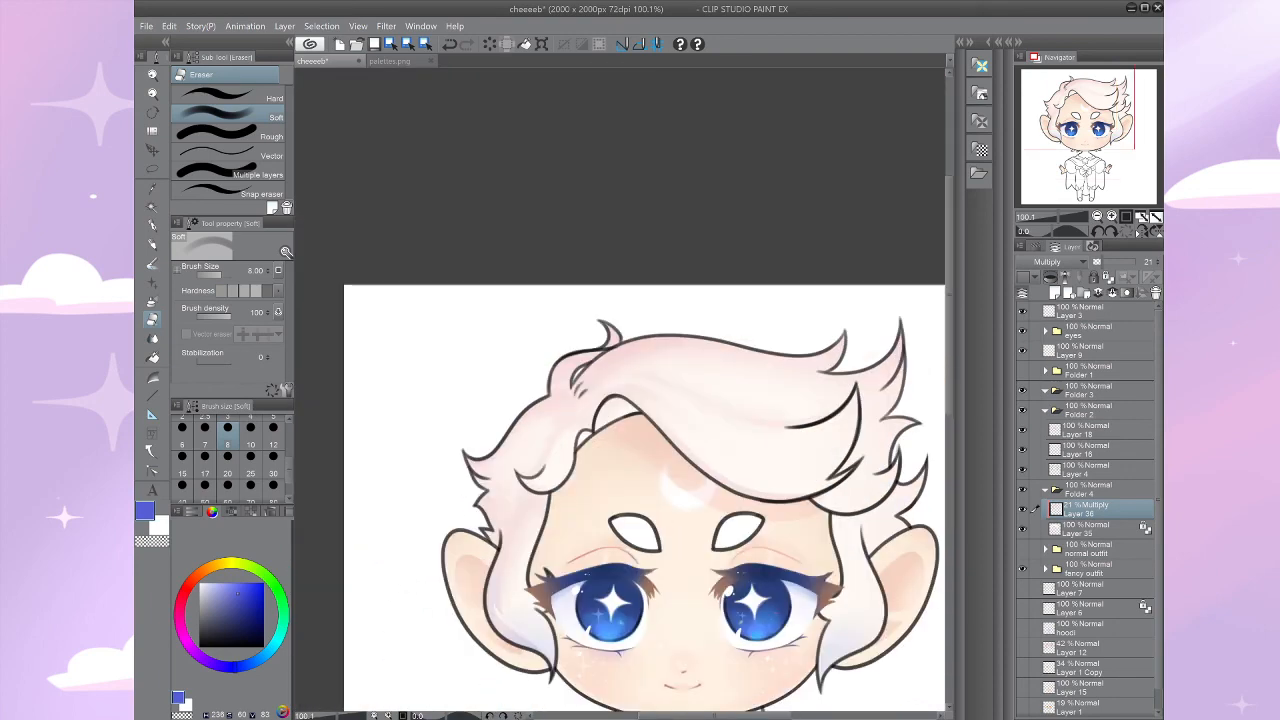
{"action": "scroll", "coordinate": [587, 548], "scroll_direction": "up", "scroll_amount": 3}
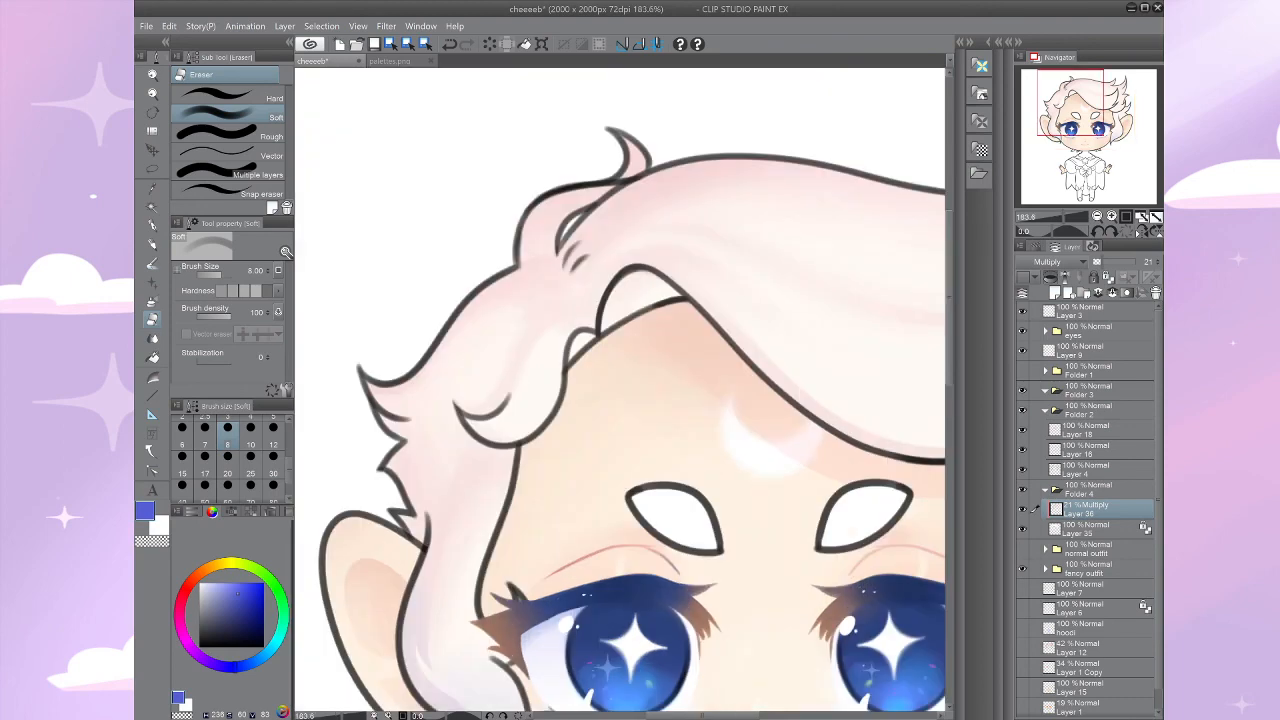
Step: Carve a thin tapered light strand into the shadow above the left curl beside the forehead with the Hard eraser at size 5
{"action": "key", "text": "j"}
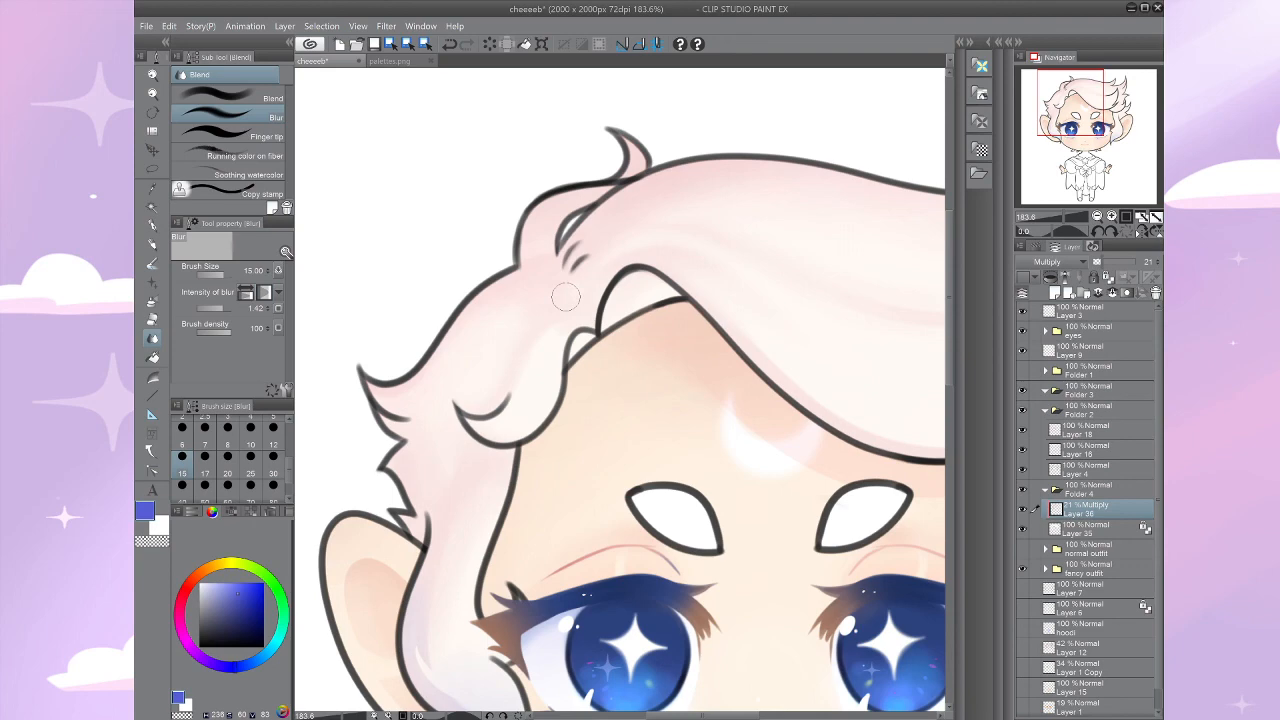
{"action": "key", "text": "e"}
{"action": "left_click_drag", "start_coordinate": [565, 297], "coordinate": [465, 242]}
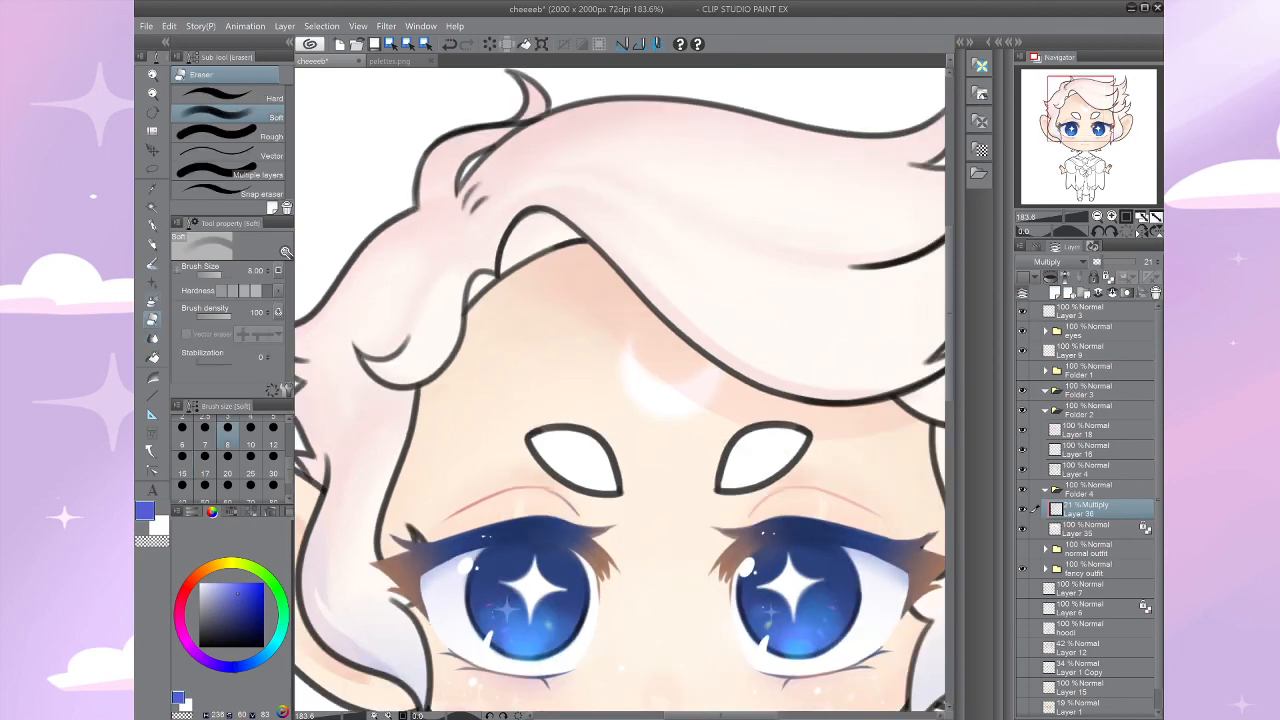
{"action": "left_click", "coordinate": [222, 97]}
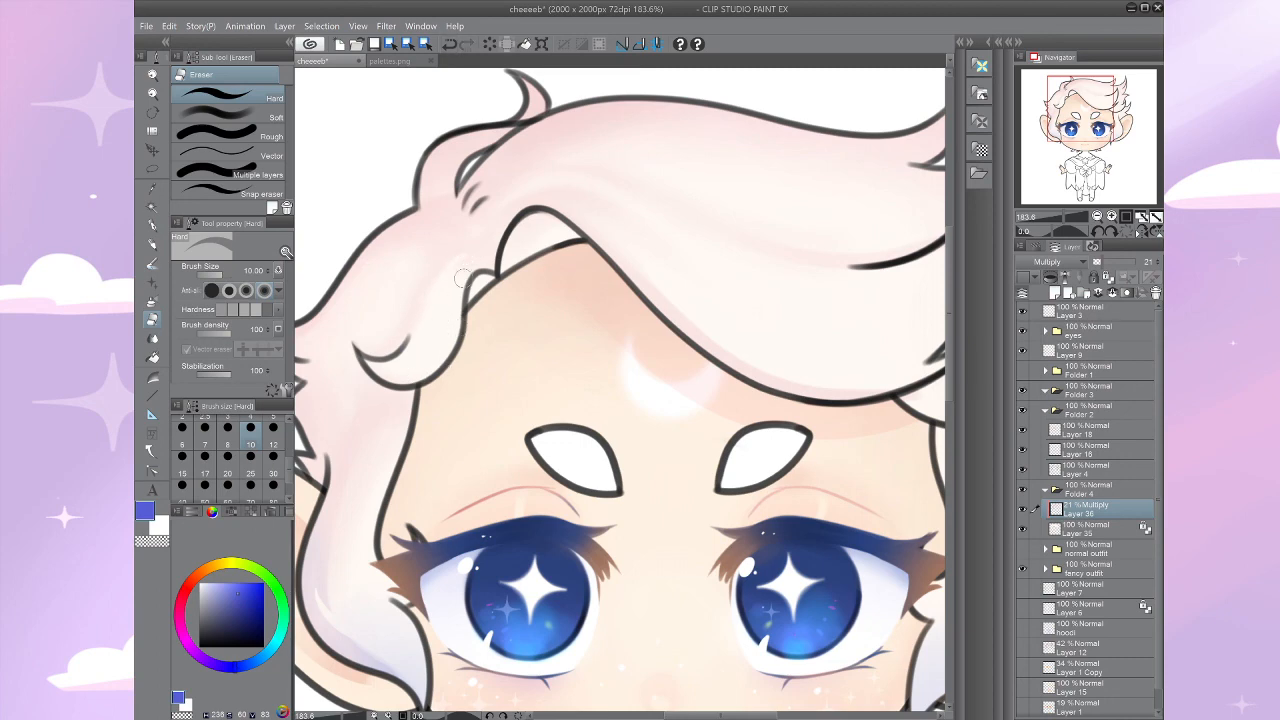
{"action": "left_click_drag", "start_coordinate": [462, 279], "coordinate": [534, 219]}
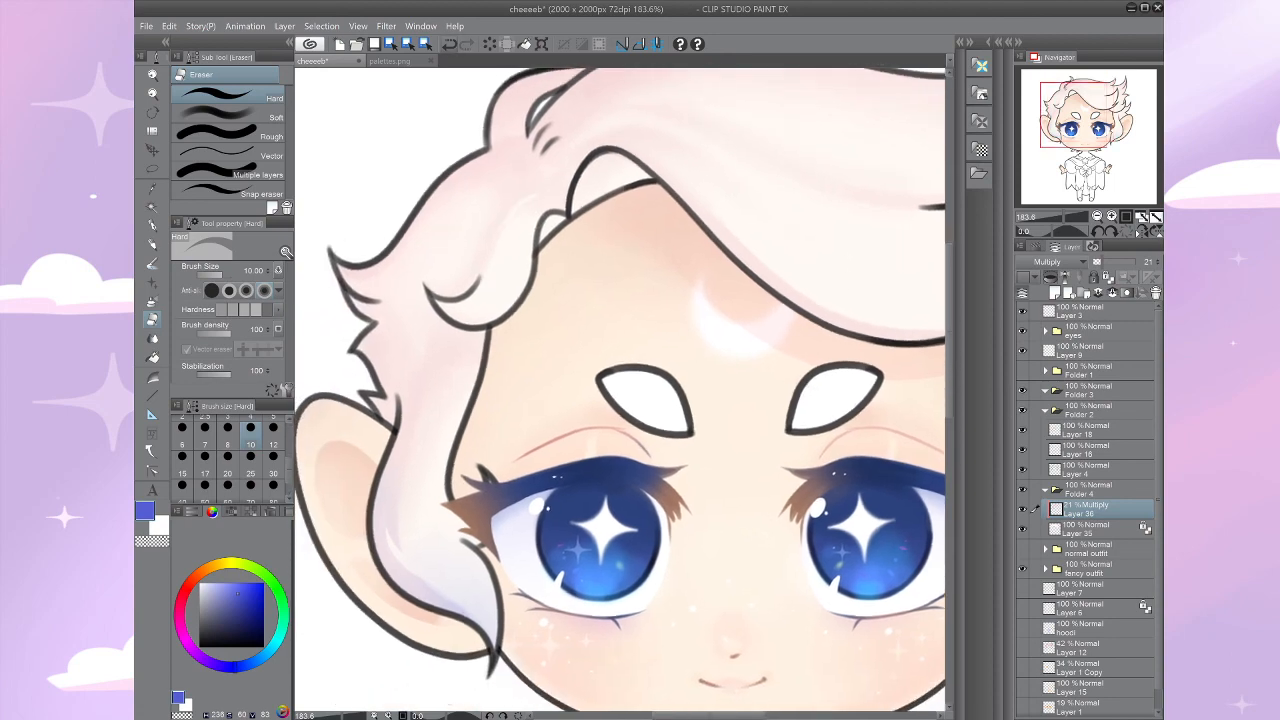
{"action": "key", "text": "bracketleft"}
{"action": "key", "text": "bracketleft"}
{"action": "key", "text": "bracketleft"}
{"action": "key", "text": "bracketleft"}
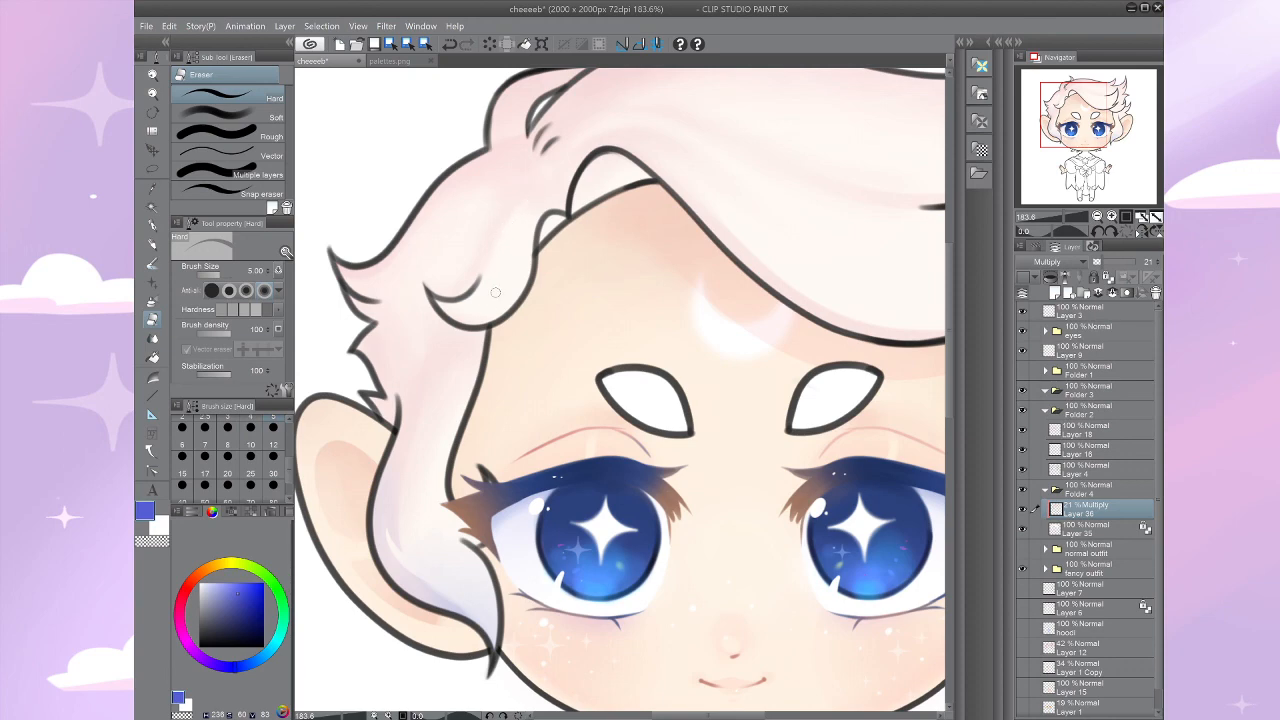
{"action": "scroll", "coordinate": [495, 292], "scroll_direction": "up", "scroll_amount": 5}
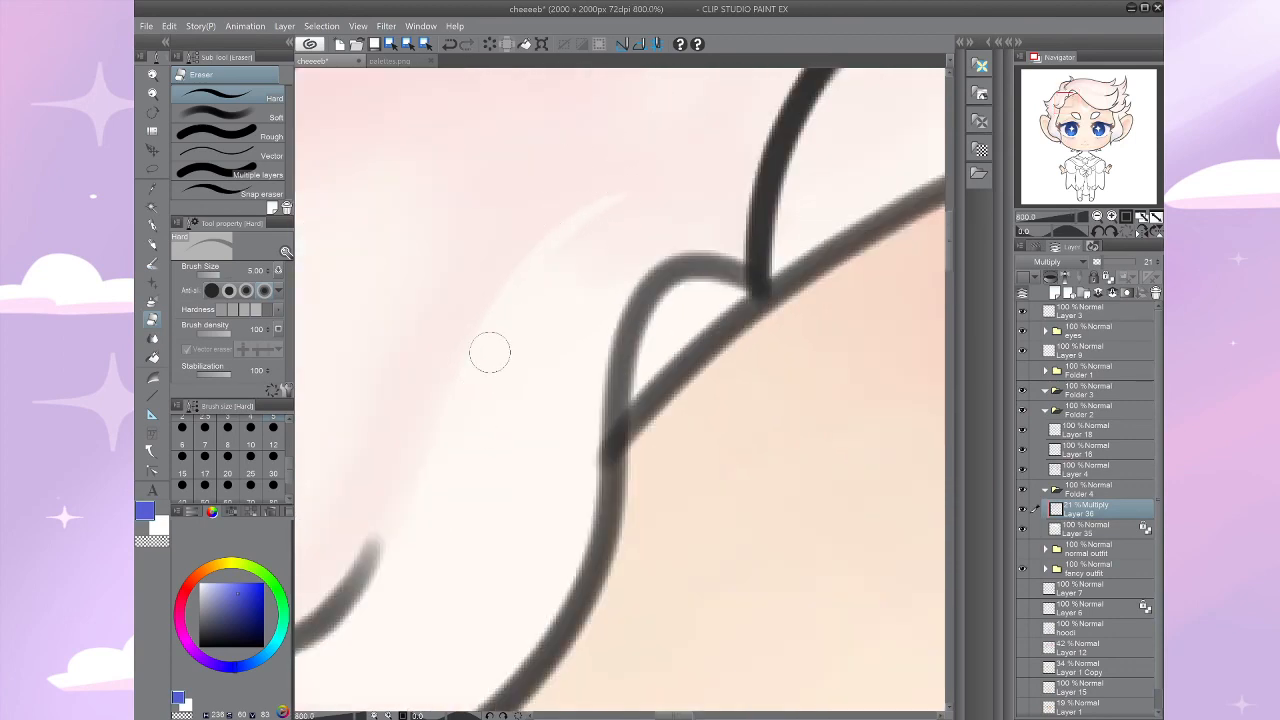
{"action": "left_click_drag", "start_coordinate": [490, 352], "coordinate": [360, 347]}
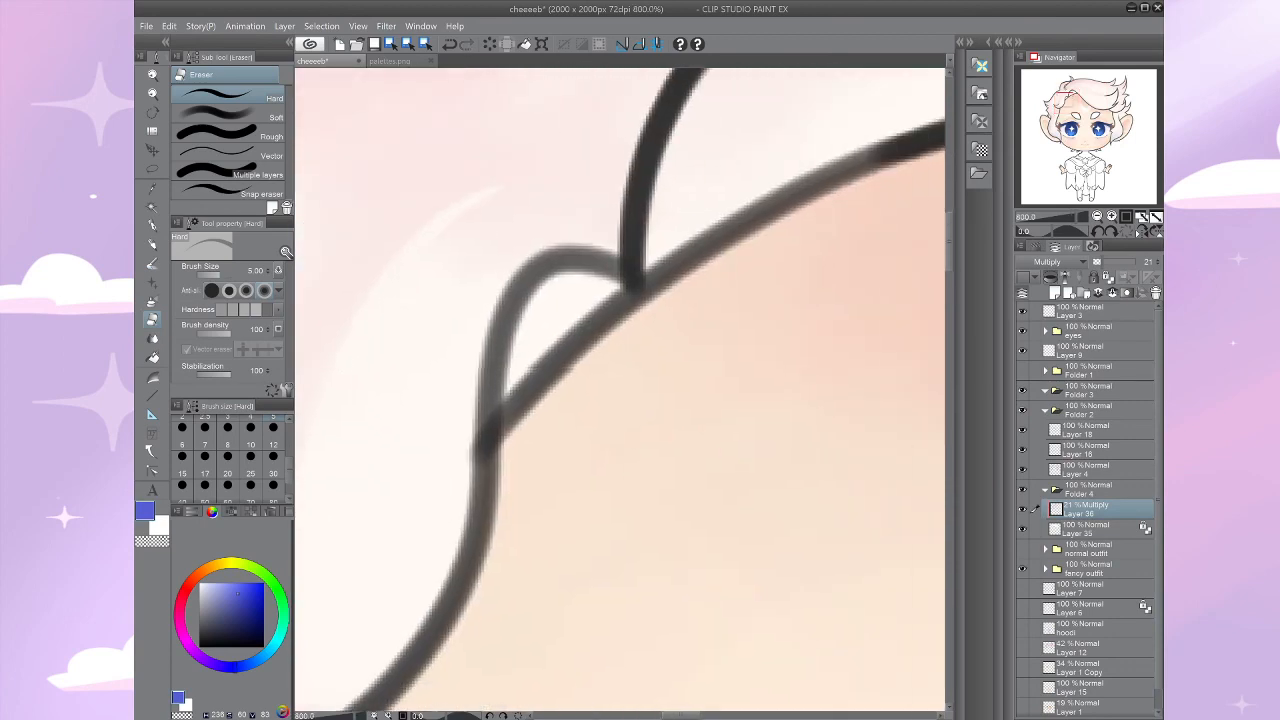
{"action": "scroll", "coordinate": [640, 422], "scroll_direction": "down", "scroll_amount": 4}
{"action": "scroll", "coordinate": [562, 438], "scroll_direction": "up", "scroll_amount": 2}
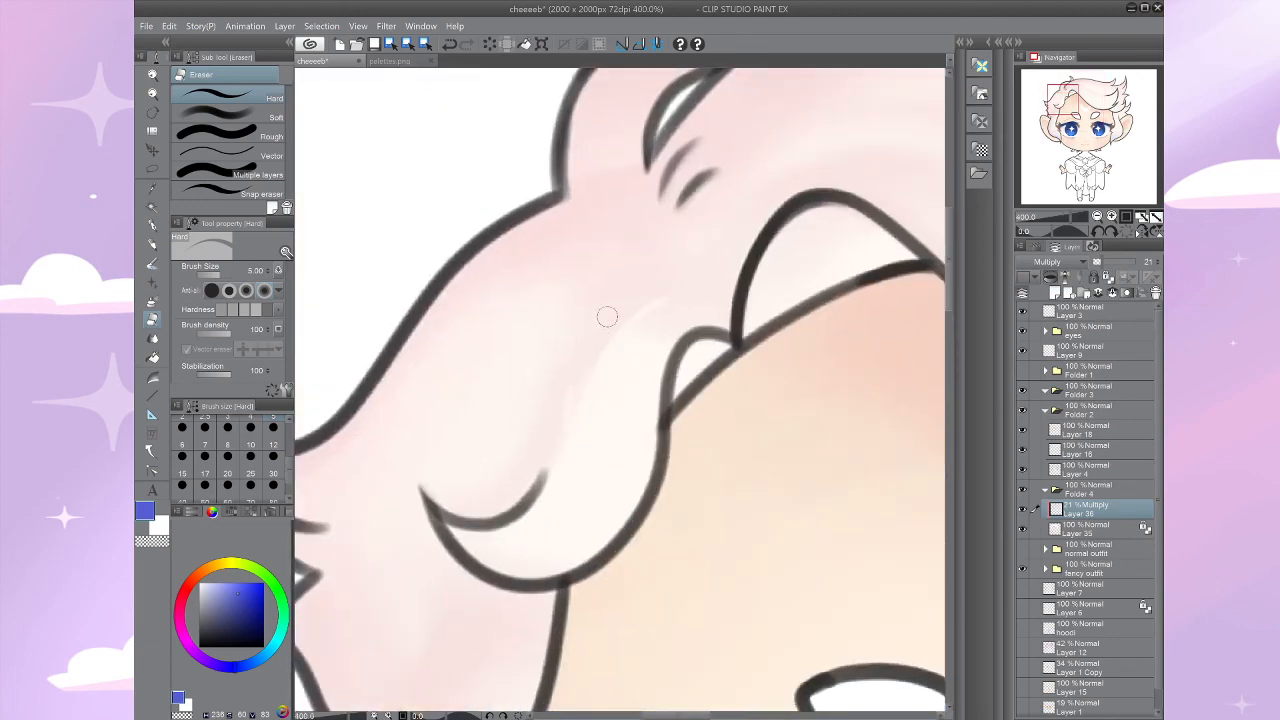
Step: Carve curved light strands into the pink shadow at the fringe's root above the parting with the Hard eraser at size 5
{"action": "left_click_drag", "start_coordinate": [607, 316], "coordinate": [372, 386]}
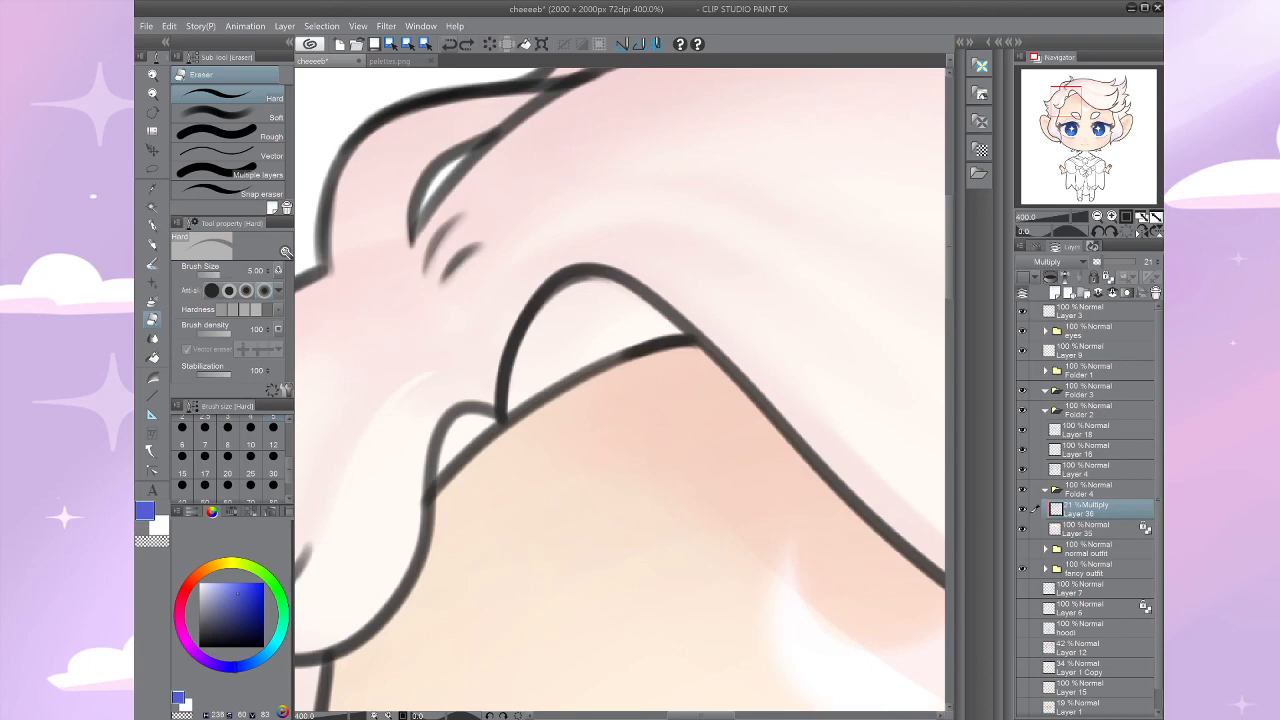
{"action": "left_click_drag", "start_coordinate": [587, 232], "coordinate": [727, 262]}
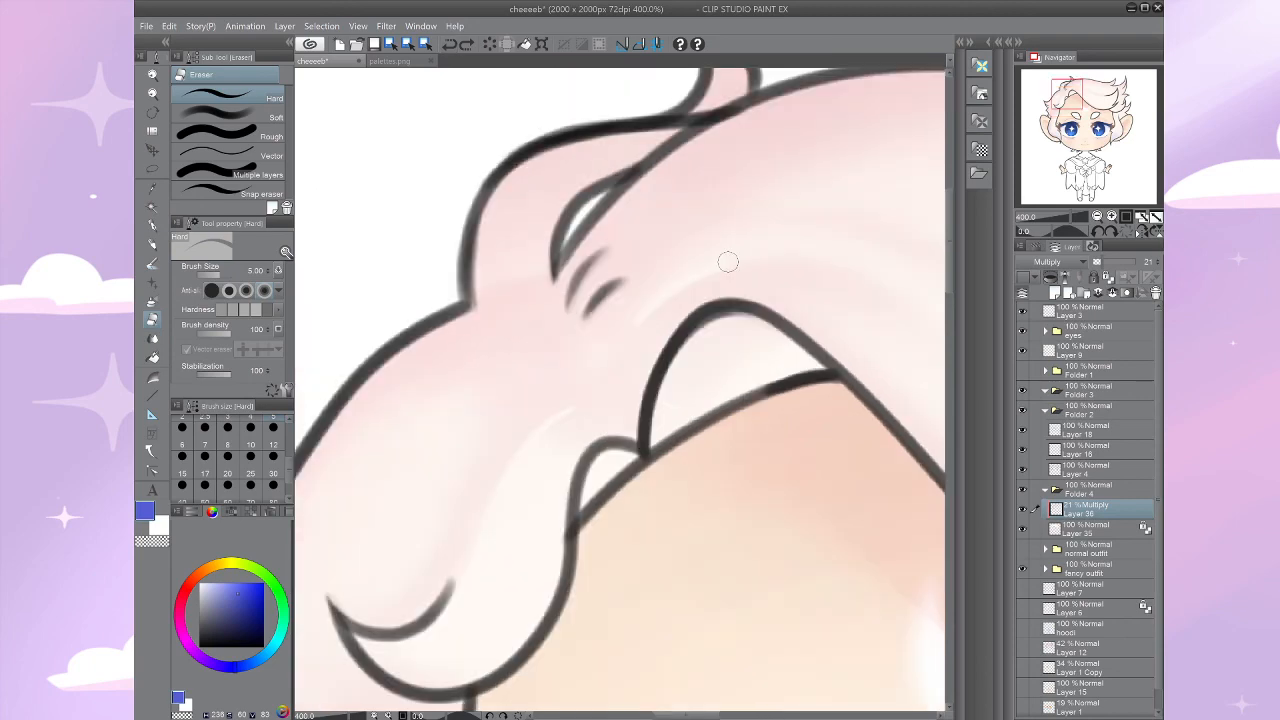
{"action": "key", "text": "ctrl+z"}
{"action": "left_click_drag", "start_coordinate": [676, 288], "coordinate": [832, 264]}
{"action": "left_click_drag", "start_coordinate": [846, 268], "coordinate": [790, 294]}
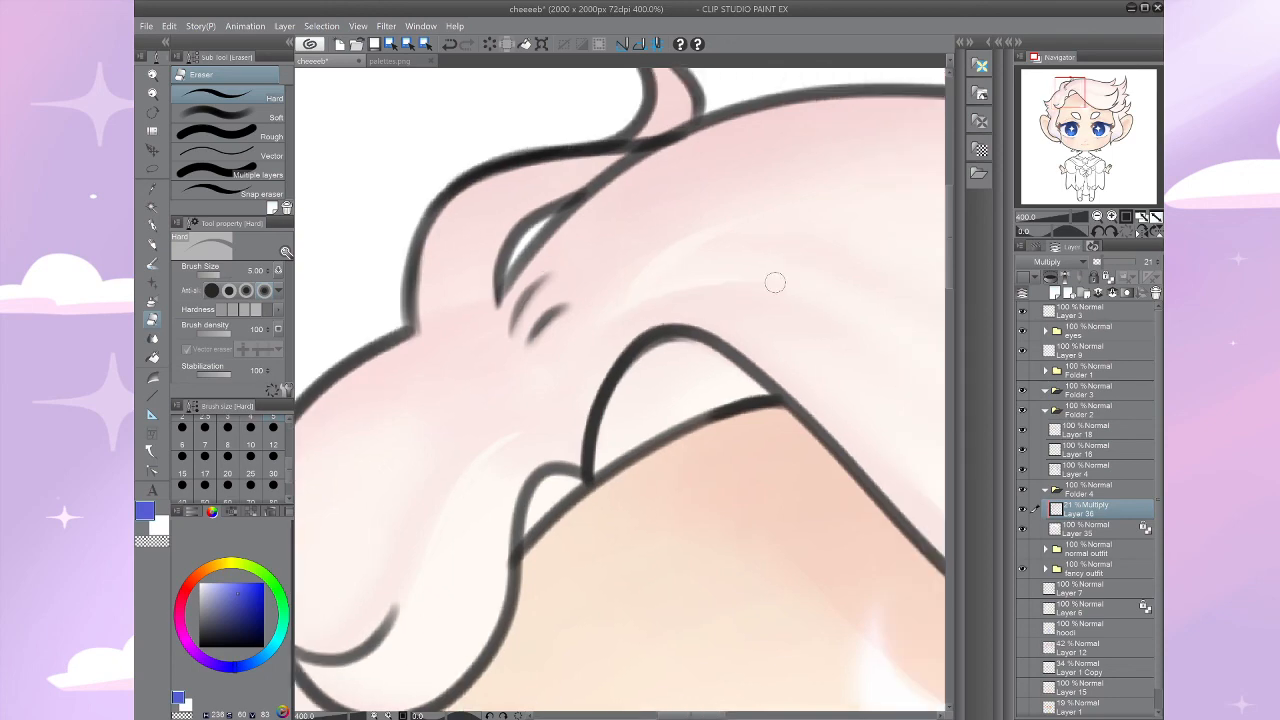
{"action": "left_click_drag", "start_coordinate": [775, 282], "coordinate": [835, 277]}
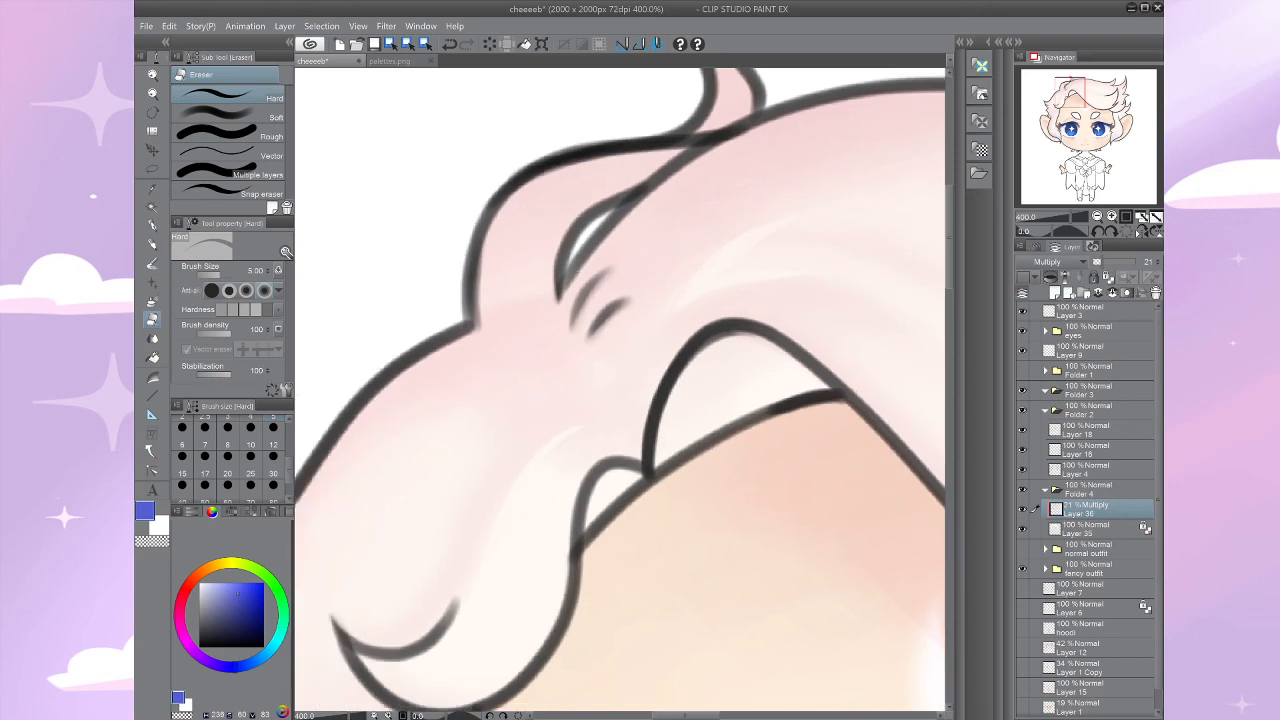
{"action": "scroll", "coordinate": [835, 421], "scroll_direction": "down", "scroll_amount": 5}
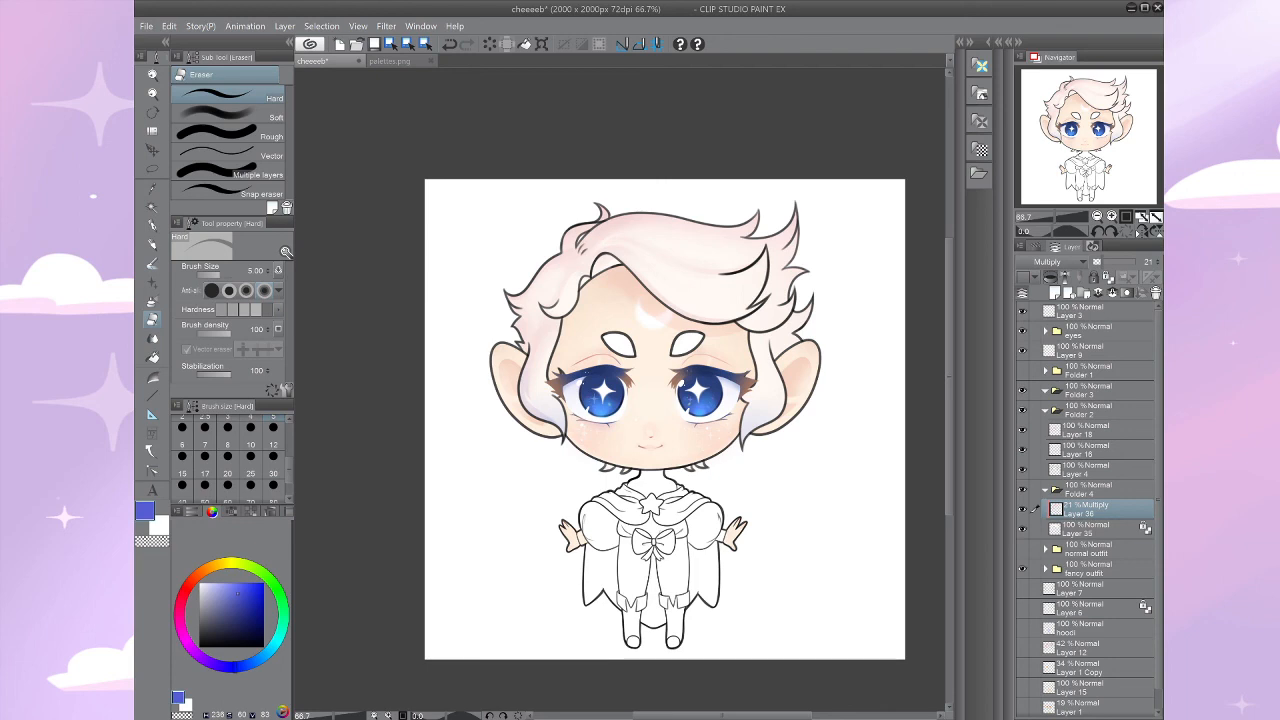
{"action": "left_click_drag", "start_coordinate": [665, 420], "coordinate": [713, 470]}
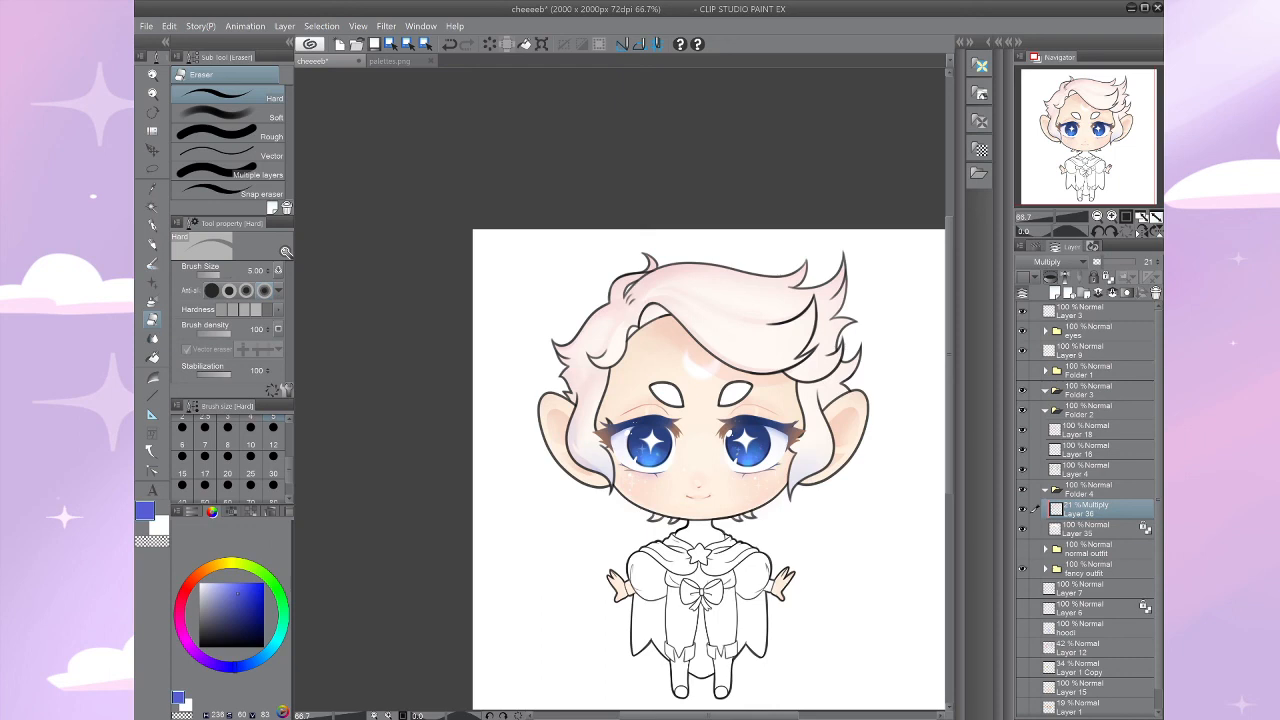
{"action": "scroll", "coordinate": [897, 700], "scroll_direction": "up", "scroll_amount": 1}
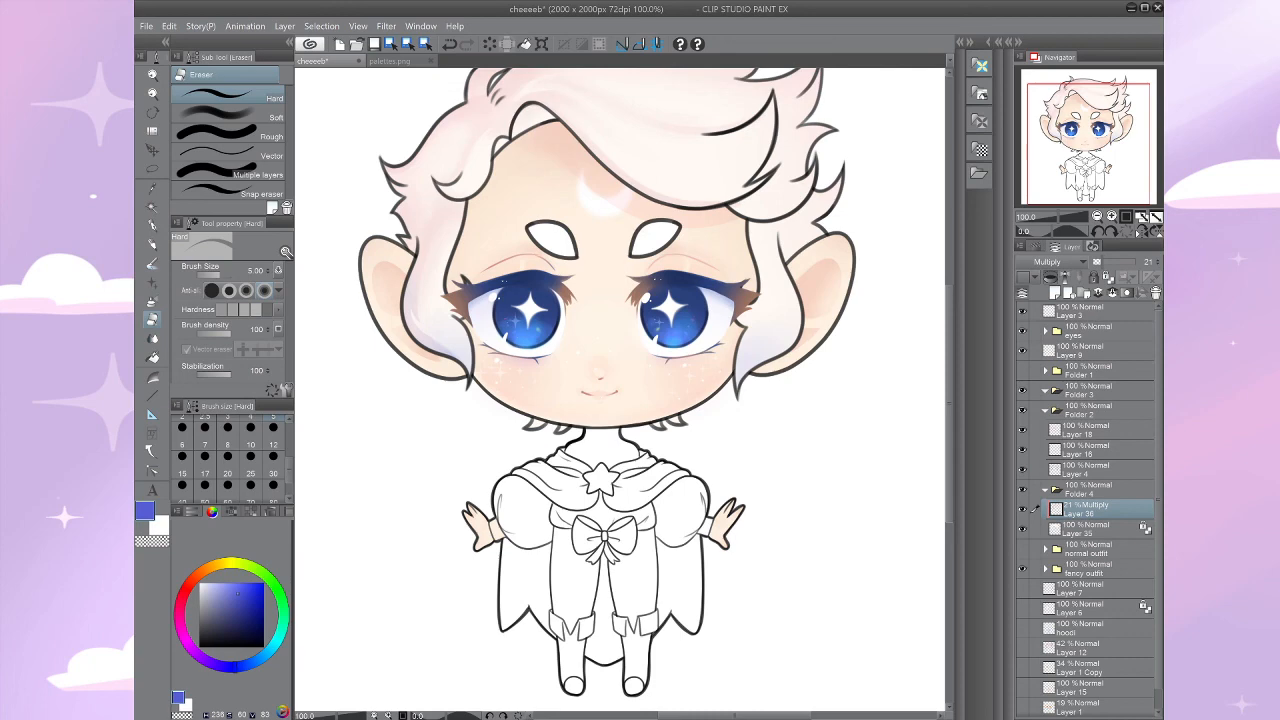
{"action": "scroll", "coordinate": [514, 510], "scroll_direction": "down", "scroll_amount": 2}
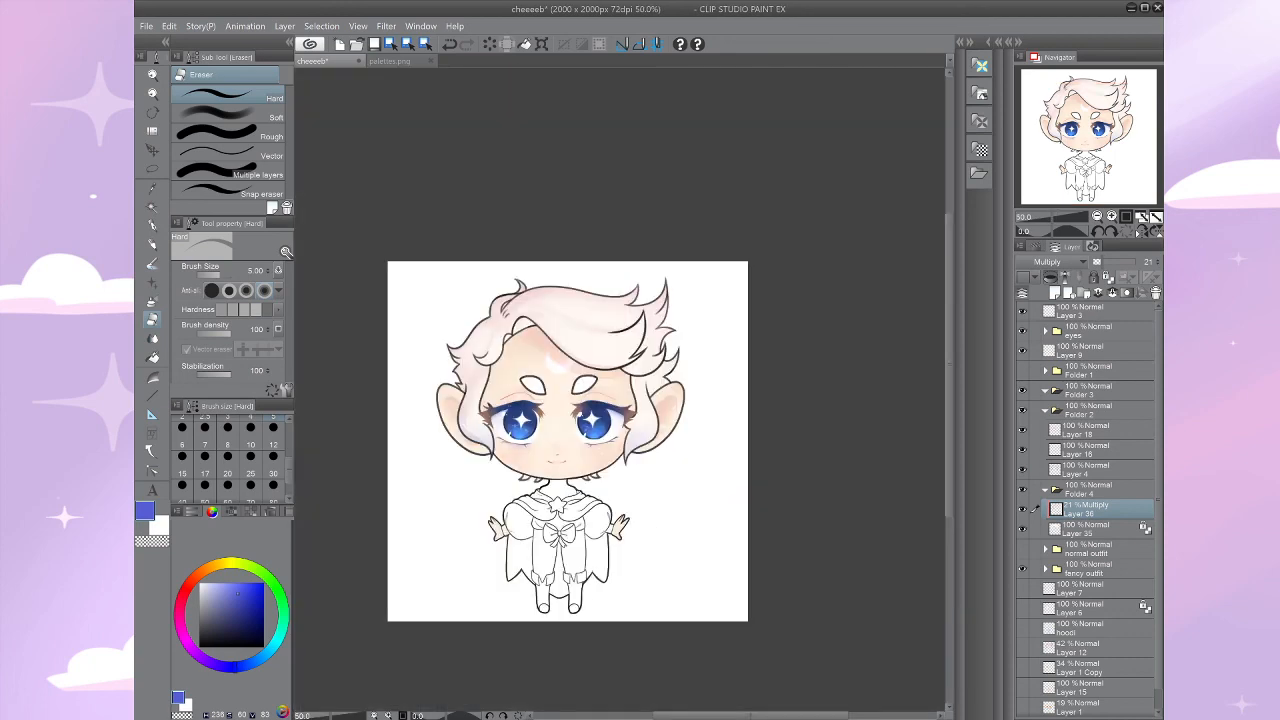
{"action": "scroll", "coordinate": [518, 476], "scroll_direction": "up", "scroll_amount": 2}
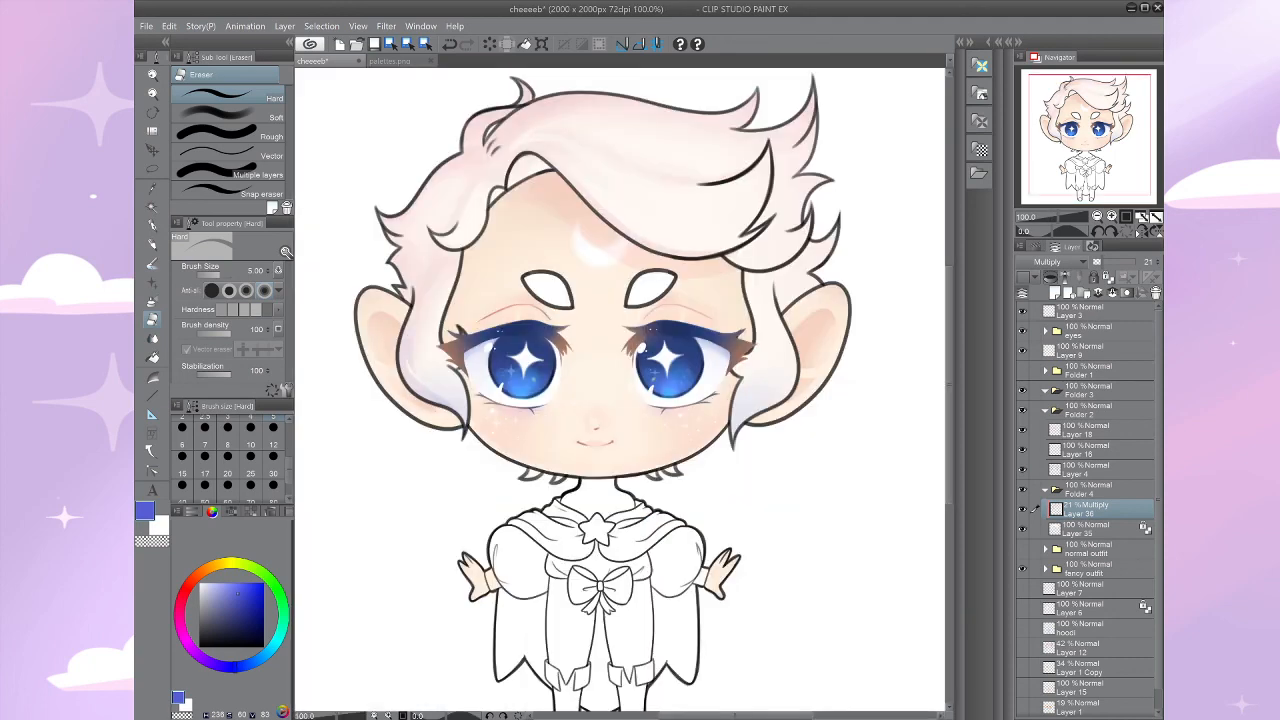